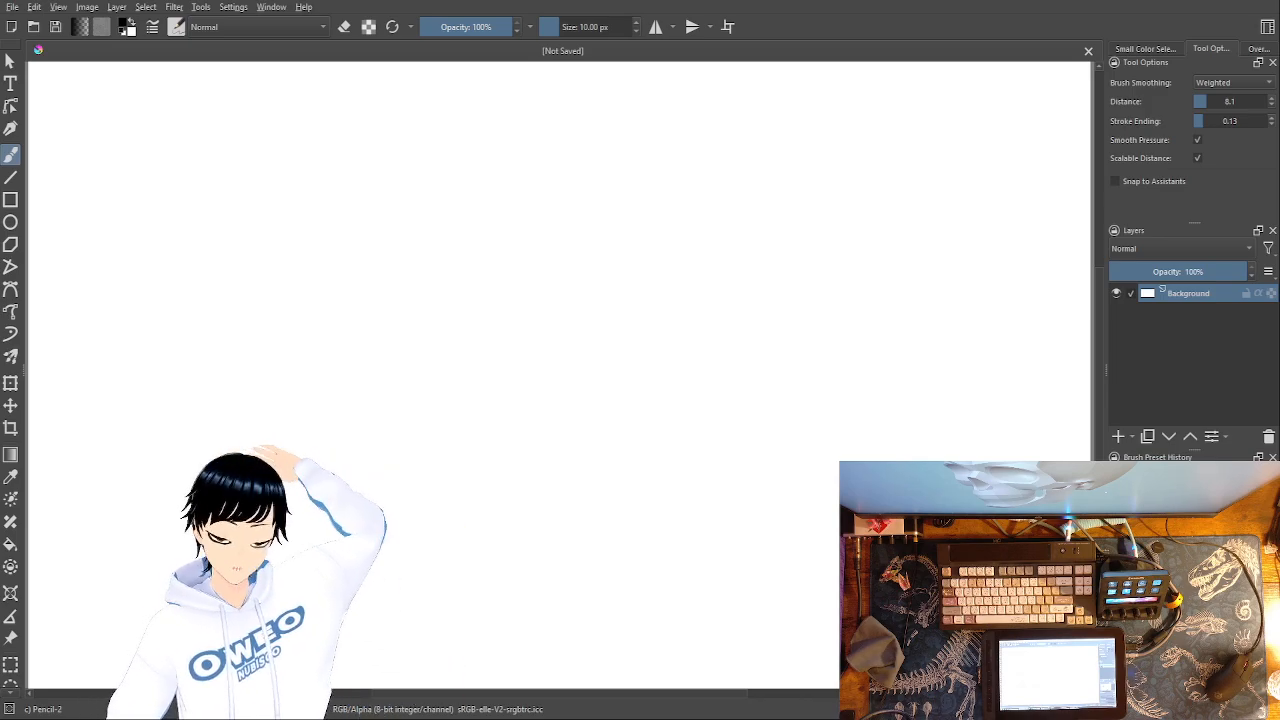
- Add a new paint layer above the background and set the pencil brush size to 2.18 px
left_click(1119, 436)
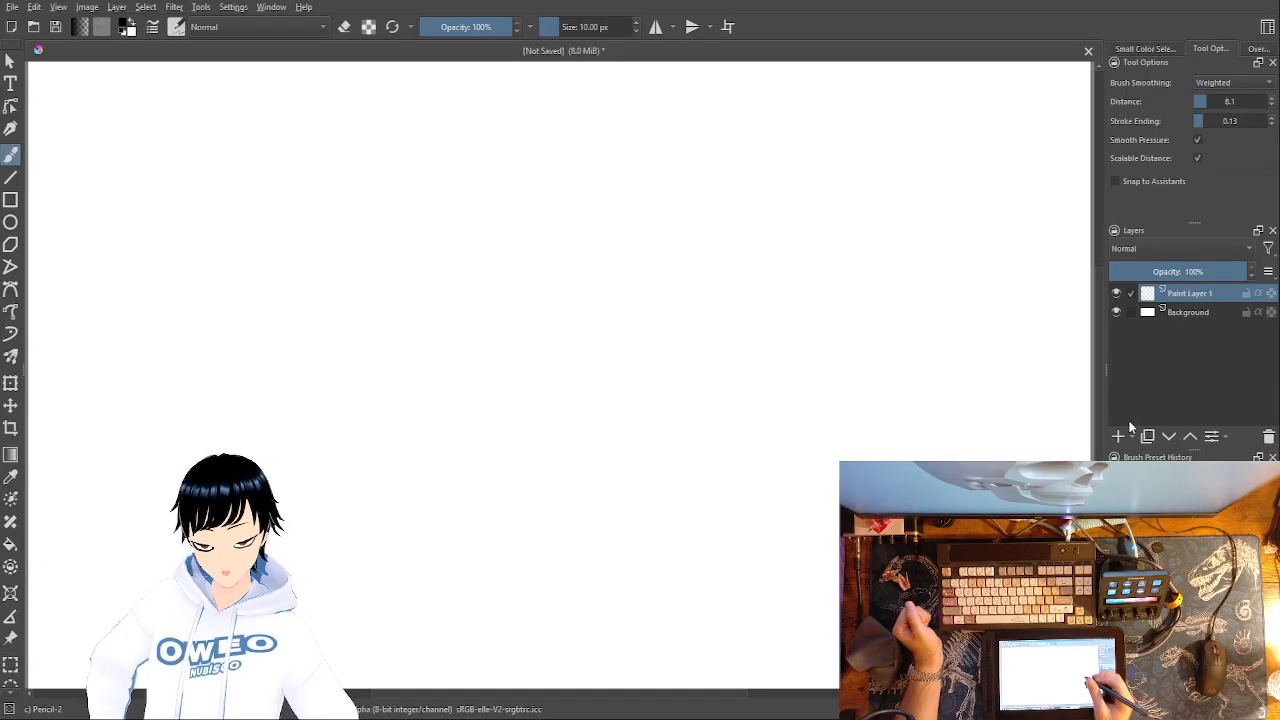
left_click(545, 27)
left_click_drag(545, 27, 555, 20)
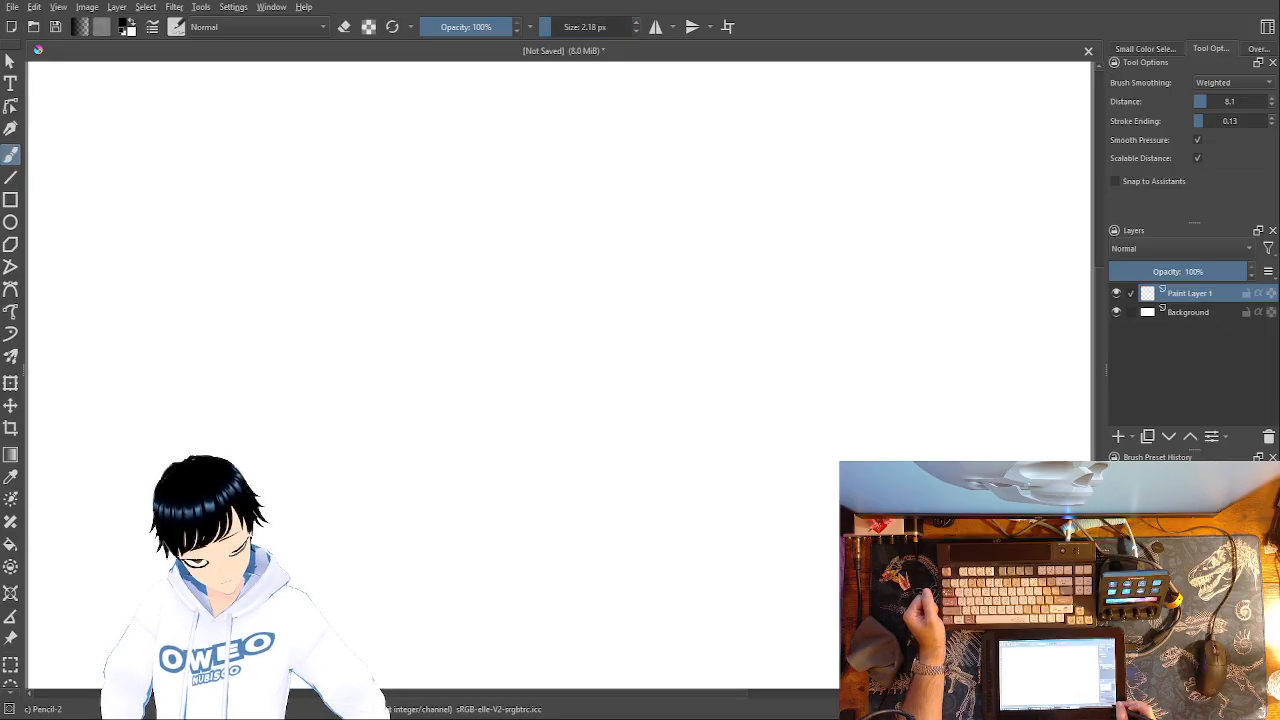
- Sketch a long curved edge rising from a short slanted baseline, topped by a small flared four-sided shape
key("ctrl+minus")
key("ctrl+minus")
key("ctrl+minus")
key("ctrl+plus")
key("ctrl+plus")
key("ctrl+plus")
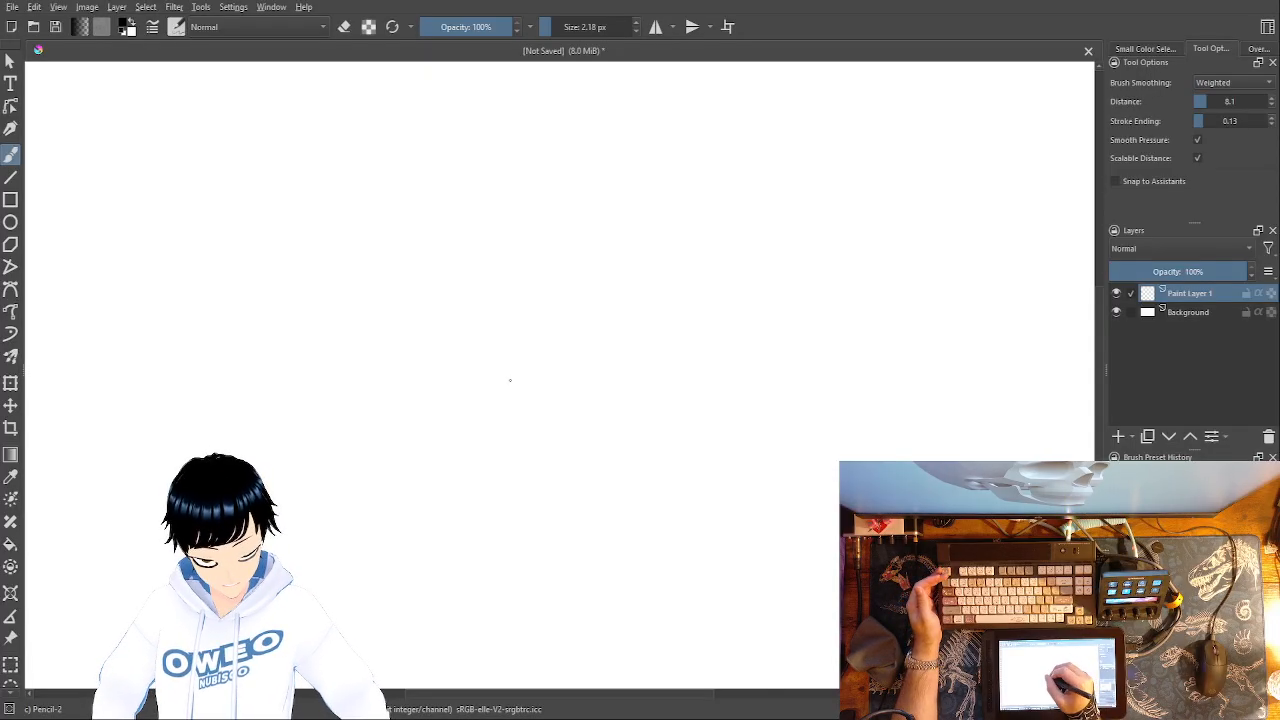
left_click_drag(535, 393, 480, 379)
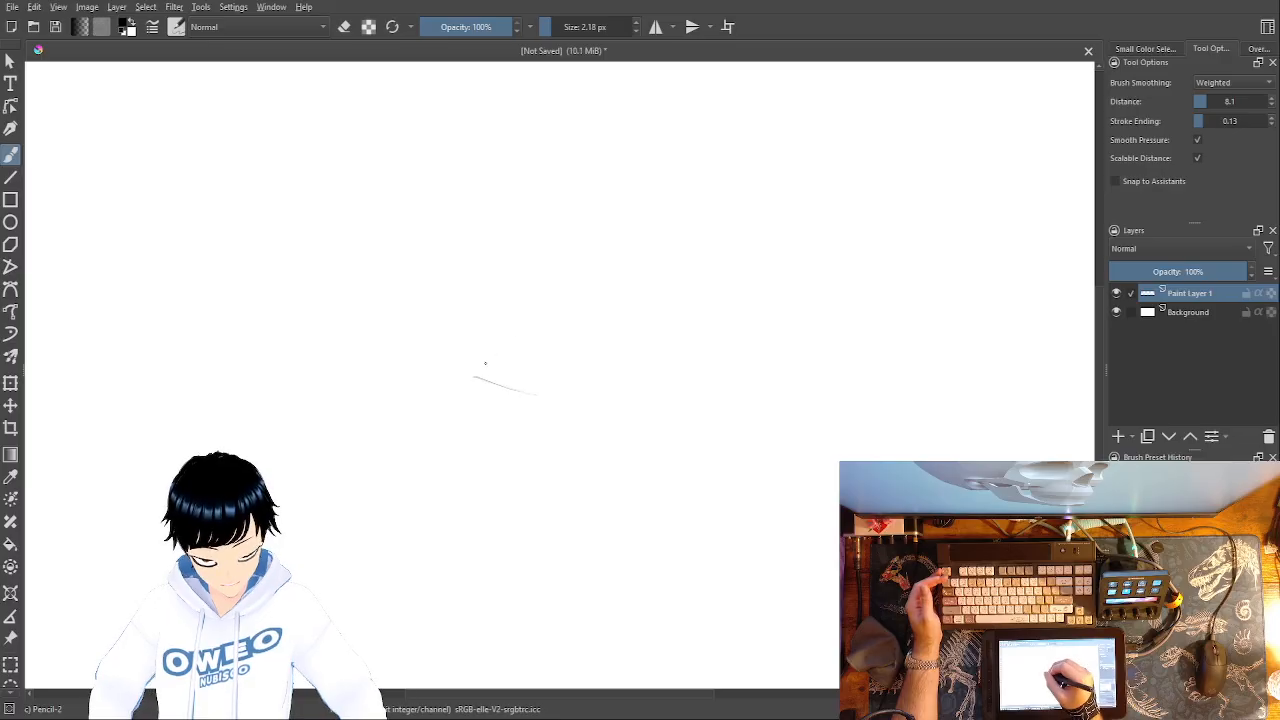
left_click_drag(494, 339, 525, 237)
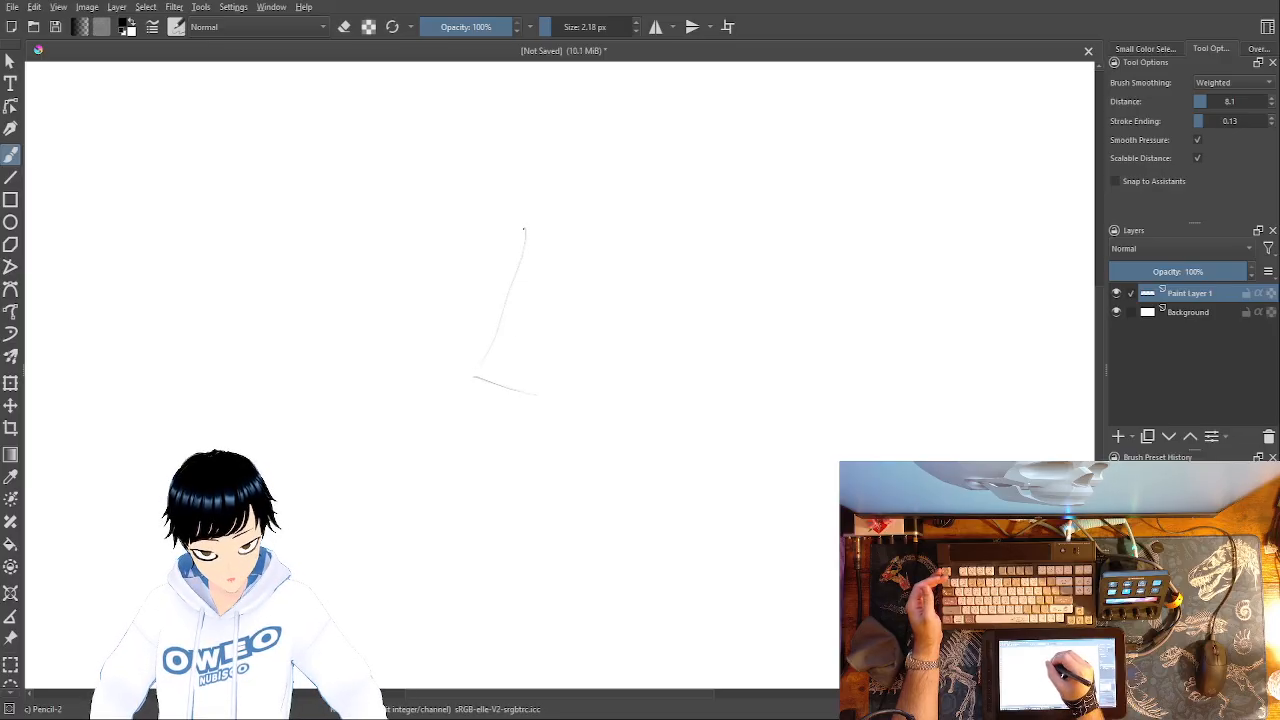
left_click_drag(505, 157, 543, 140)
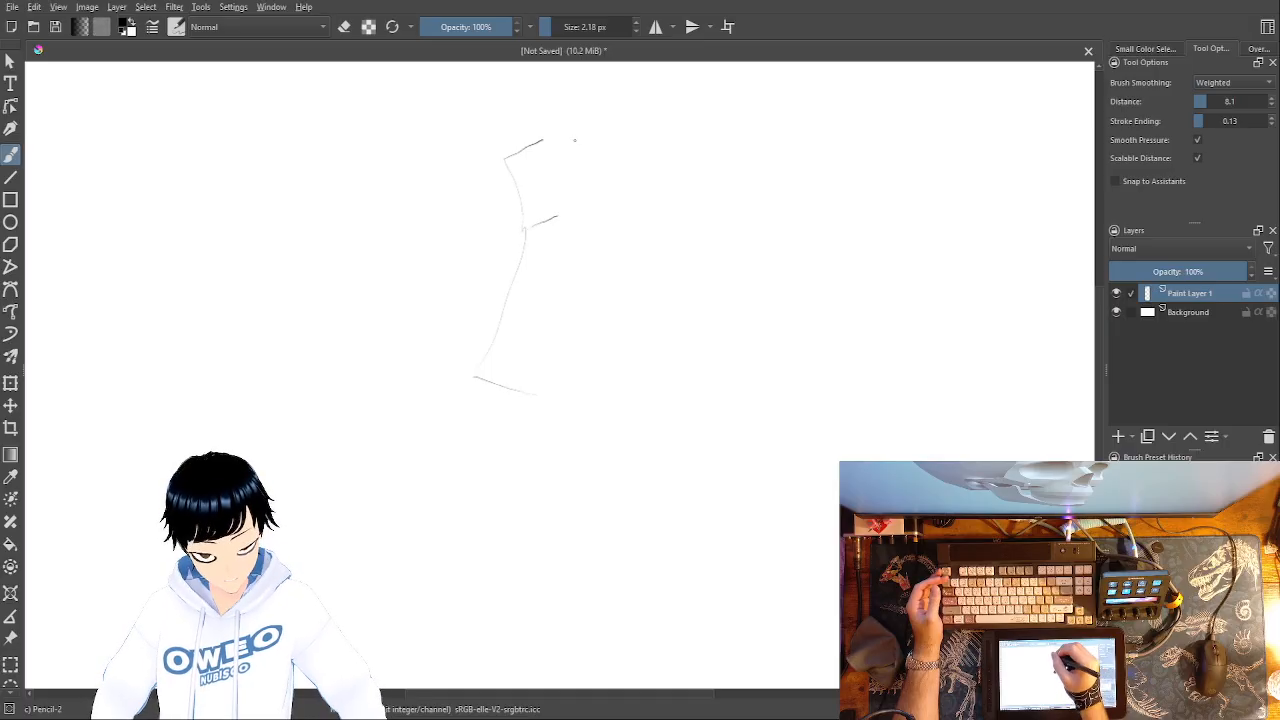
left_click_drag(563, 132, 555, 215)
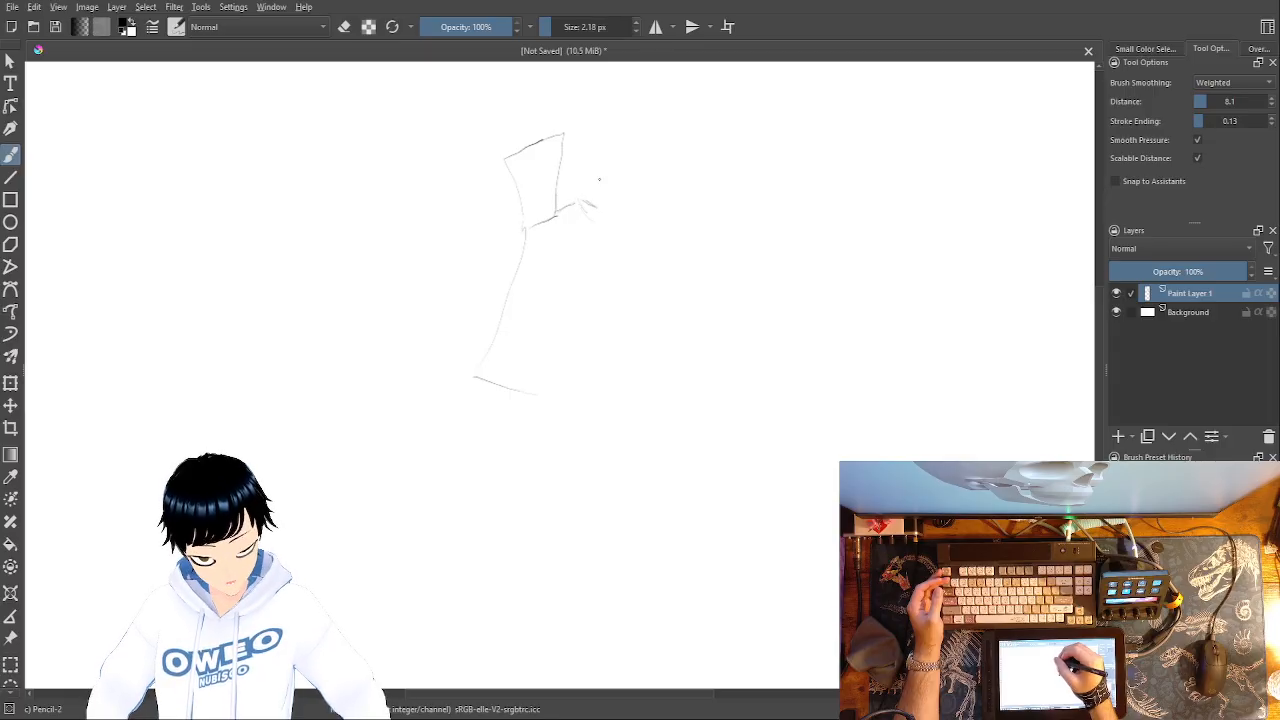
- Sketch a narrow slanted band descending from the flared shape's lower right corner, cleaning up its stray strokes
mouse_move(593, 206)
left_mouse_down()
mouse_move(563, 215)
mouse_move(613, 322)
left_mouse_up()
right_click(608, 271)
left_click(608, 331)
right_click(638, 292)
left_click(714, 307)
left_click_drag(563, 217, 582, 268)
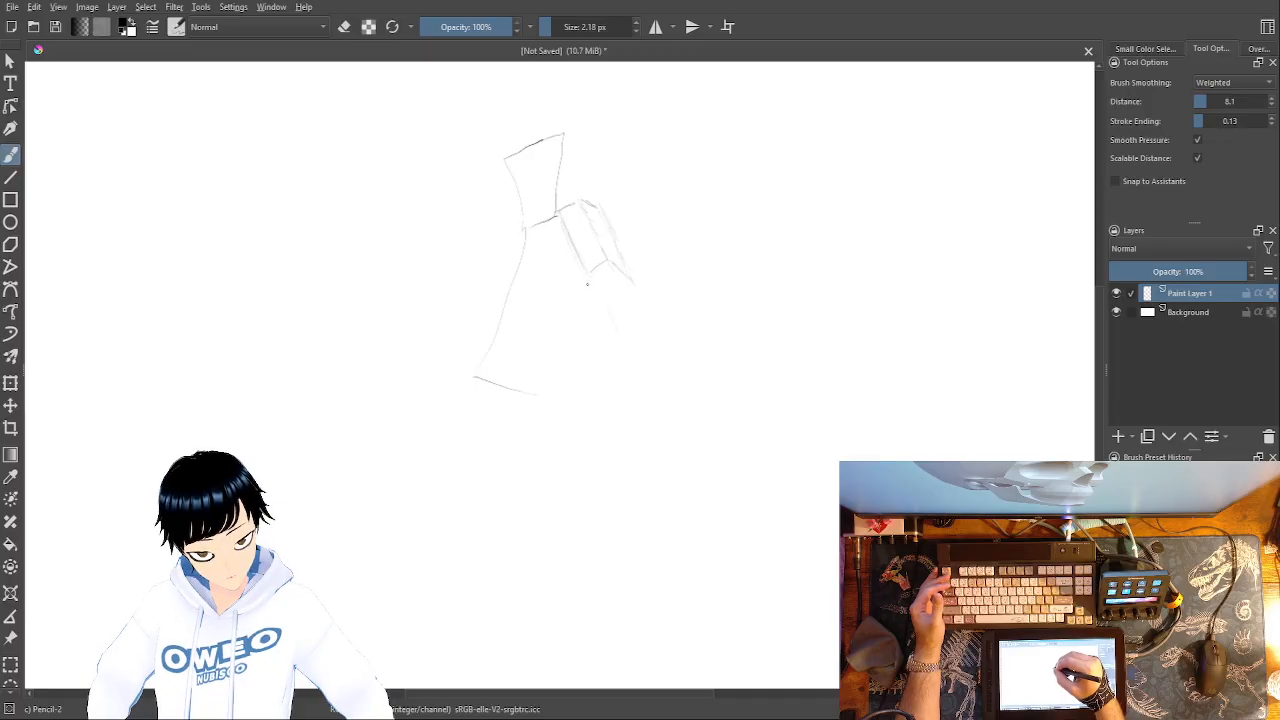
- Sketch a large teardrop outline hanging below the slanted band, with its left side closing the body shape, and reinforce its right edge
left_click_drag(575, 302, 548, 388)
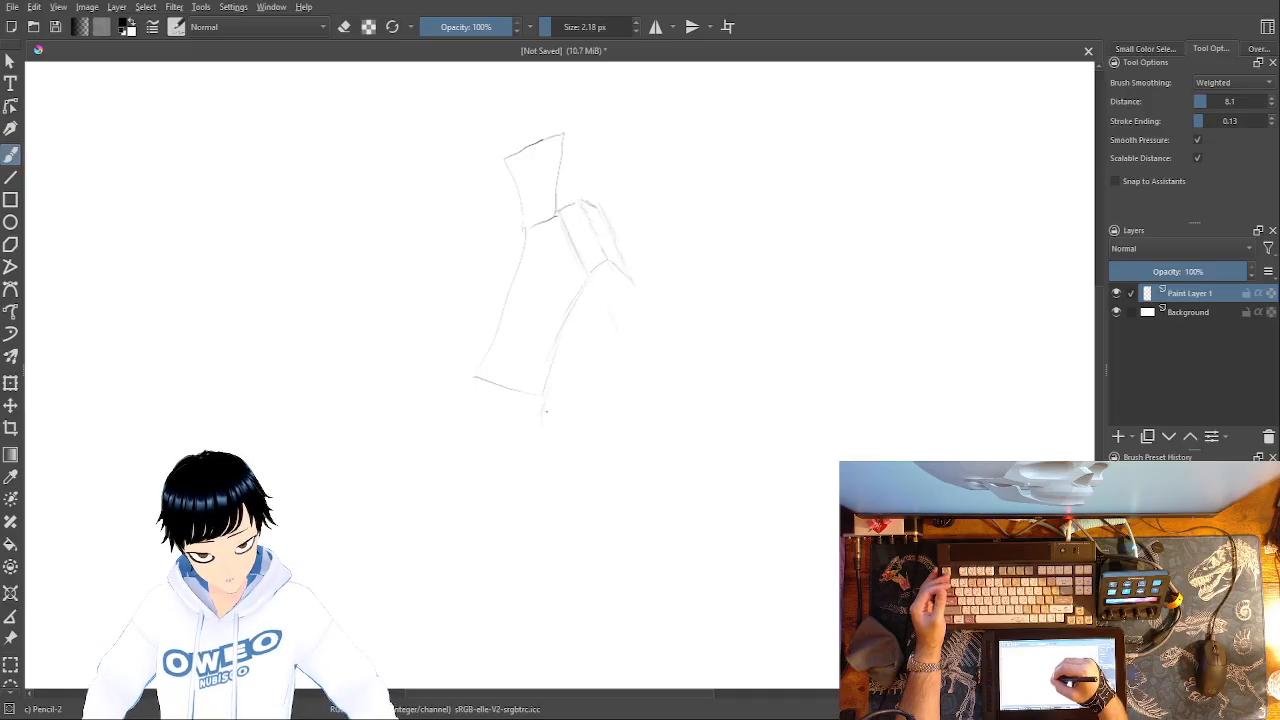
left_click_drag(543, 412, 575, 482)
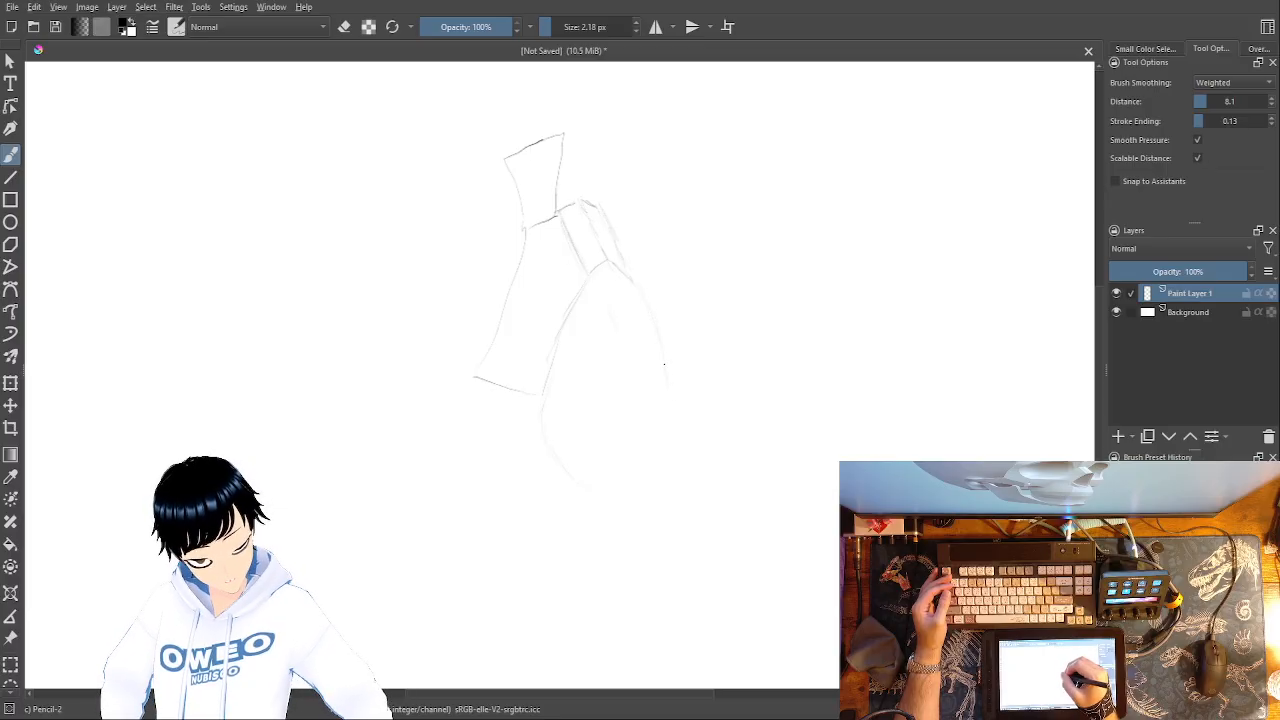
mouse_move(672, 450)
left_mouse_down()
mouse_move(632, 484)
mouse_move(572, 477)
left_mouse_up()
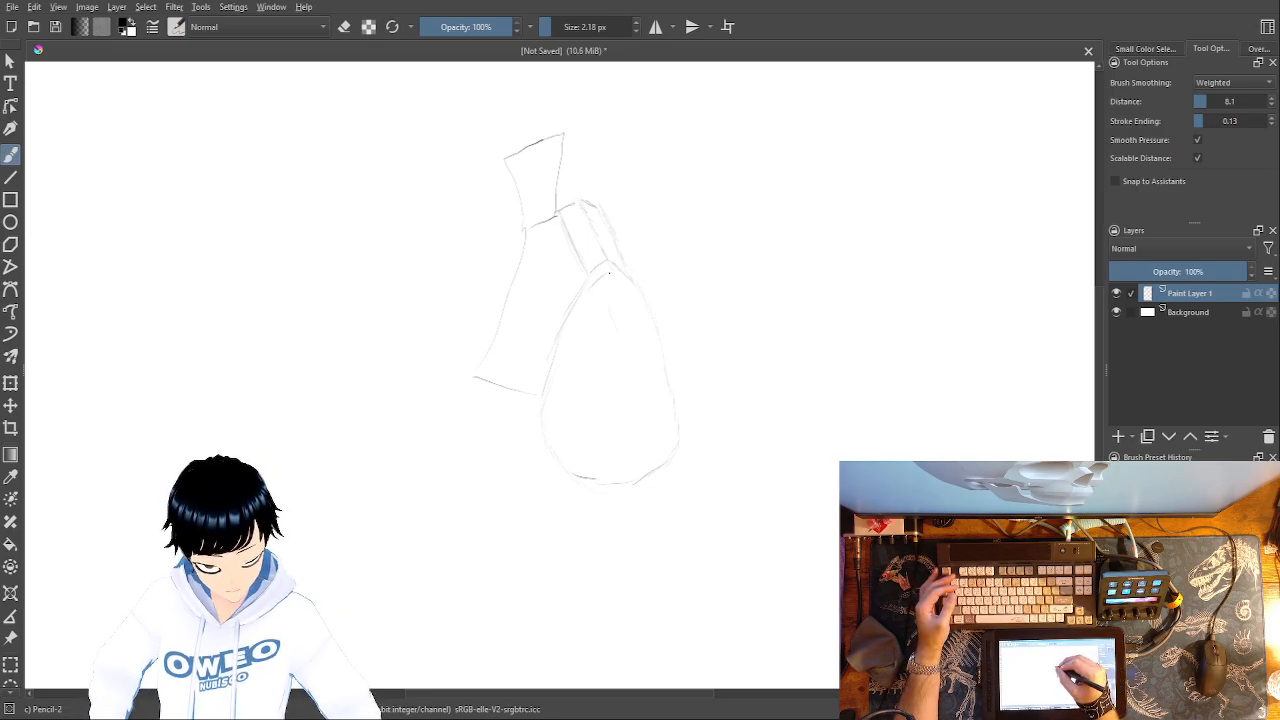
left_click_drag(640, 312, 667, 418)
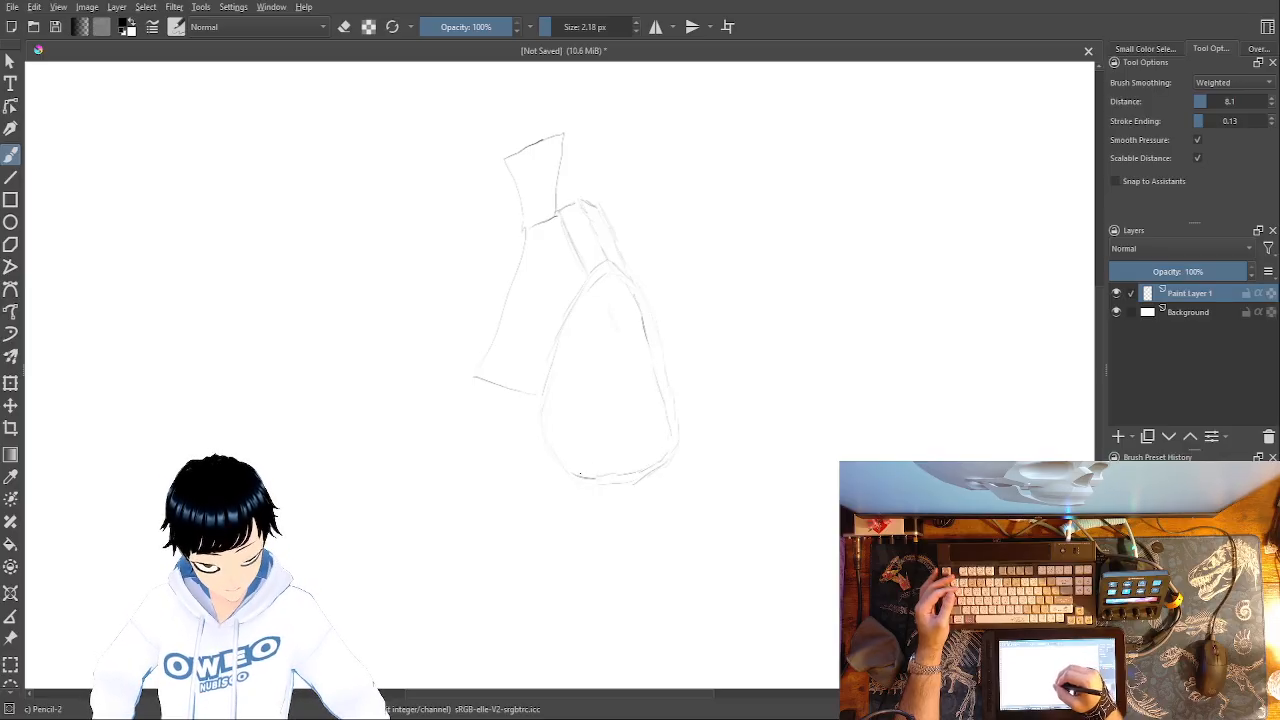
- Draw a long diagonal line down from the body's lower left corner and a near-vertical line down from the teardrop's lower left edge
left_click_drag(575, 482, 575, 590)
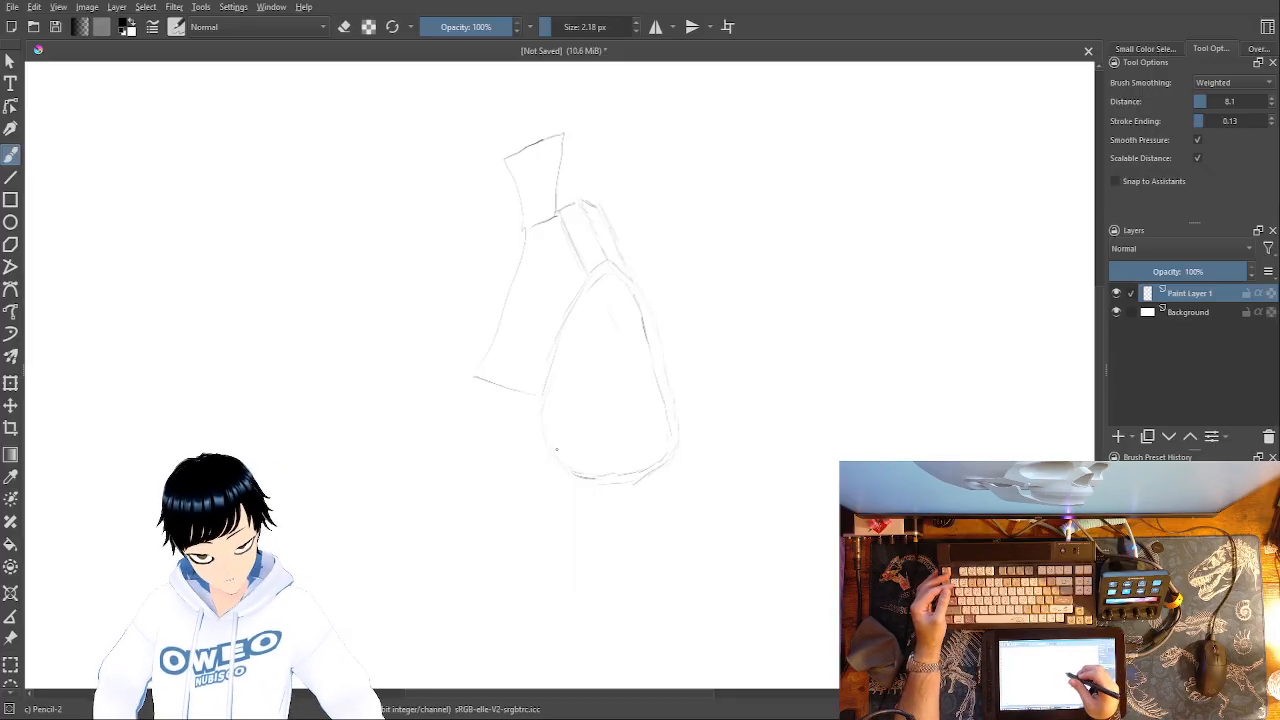
left_click_drag(757, 361, 845, 299)
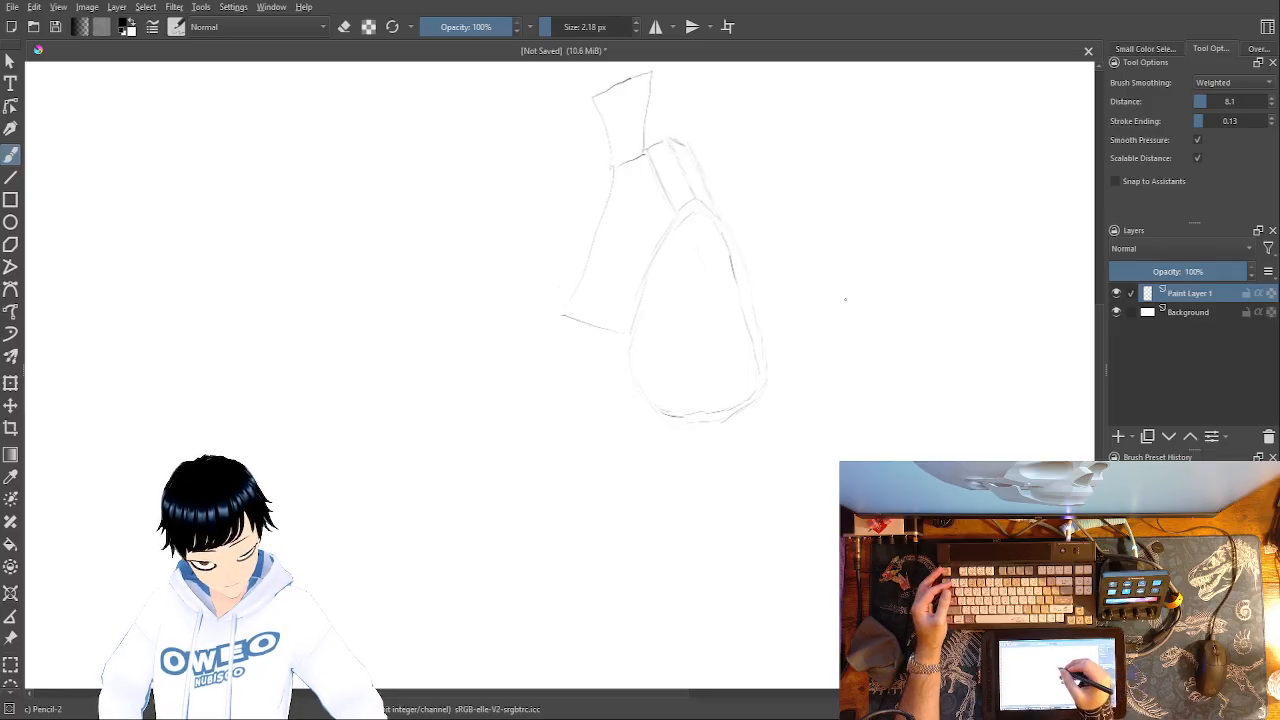
left_click_drag(562, 321, 488, 488)
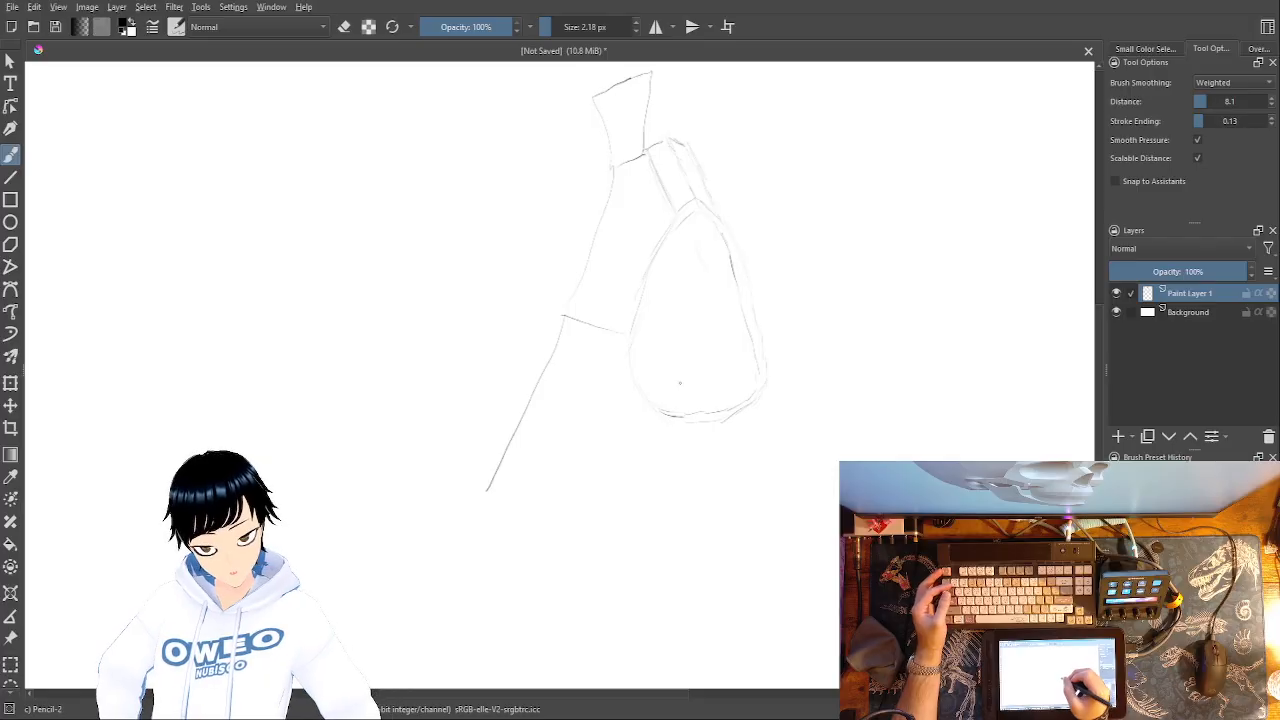
left_click_drag(660, 414, 660, 454)
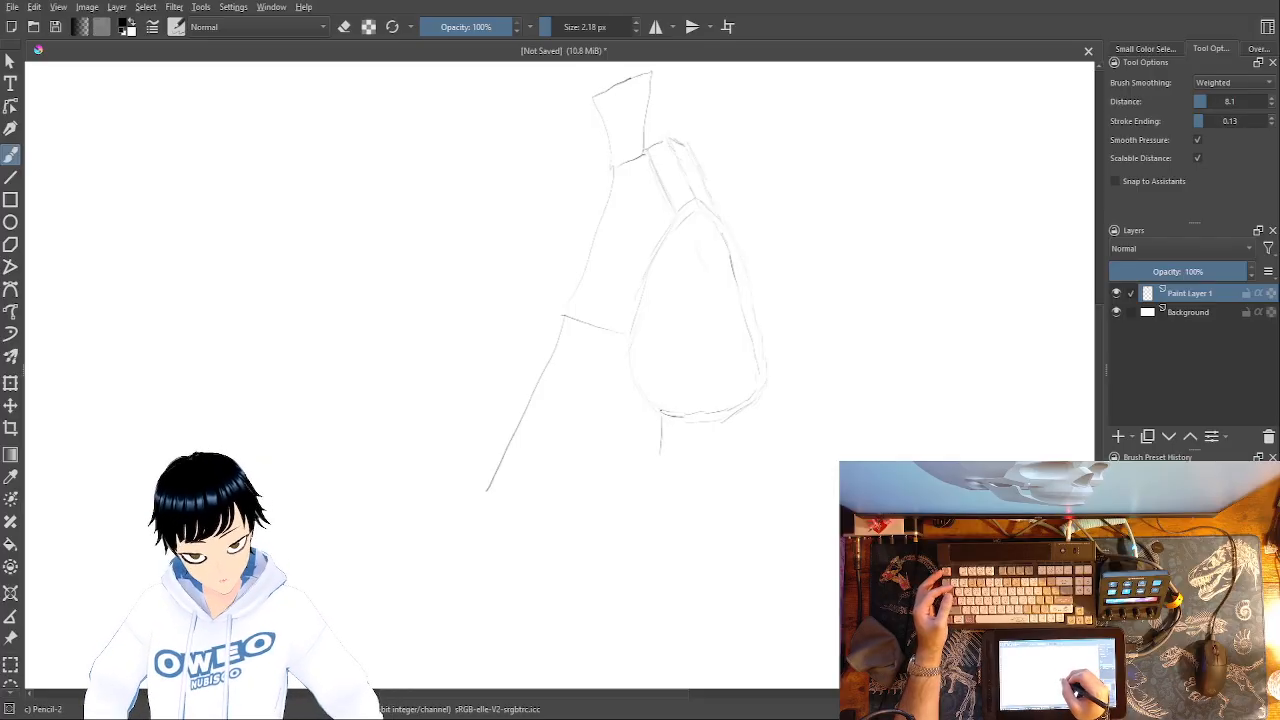
key("ctrl+z")
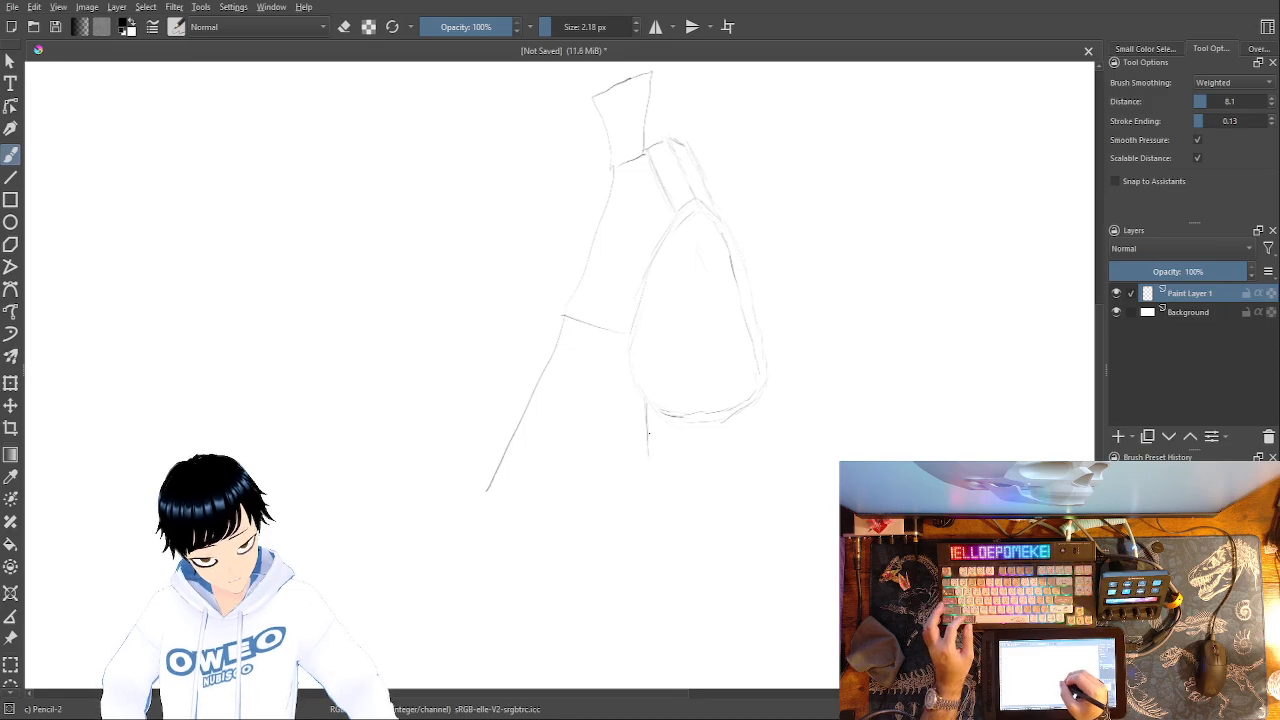
left_click_drag(647, 405, 653, 485)
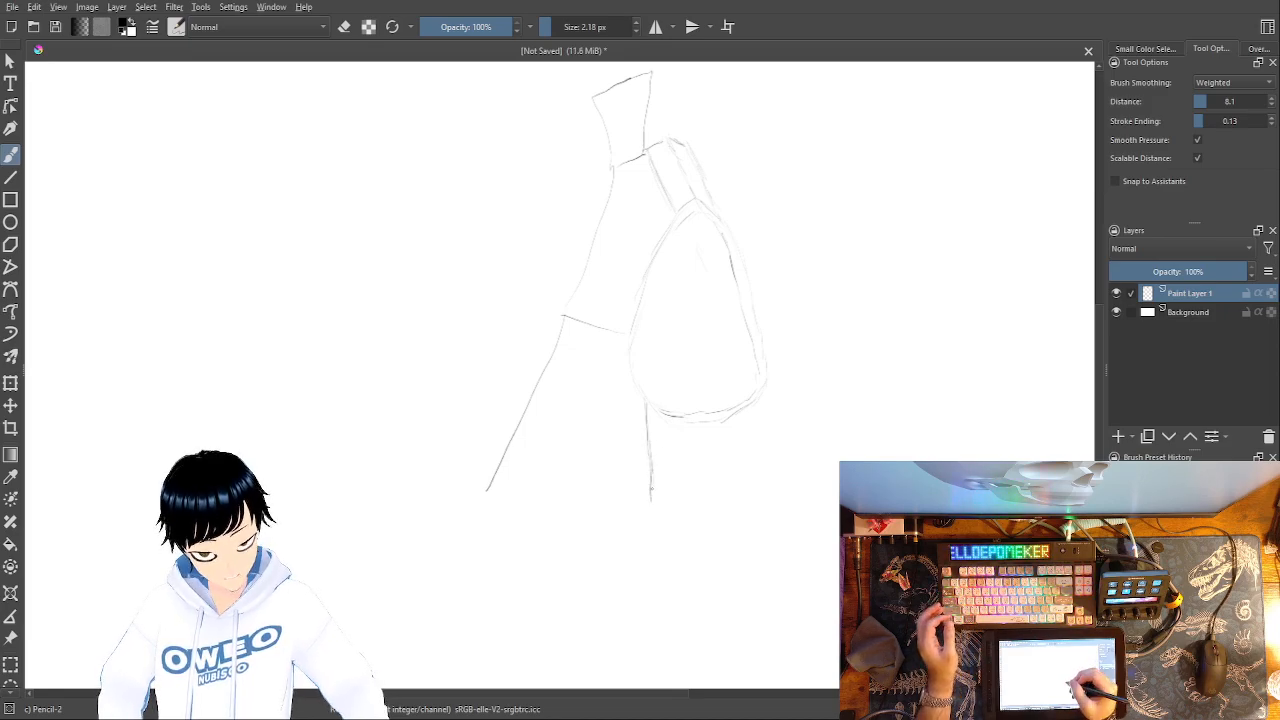
left_click_drag(649, 460, 651, 500)
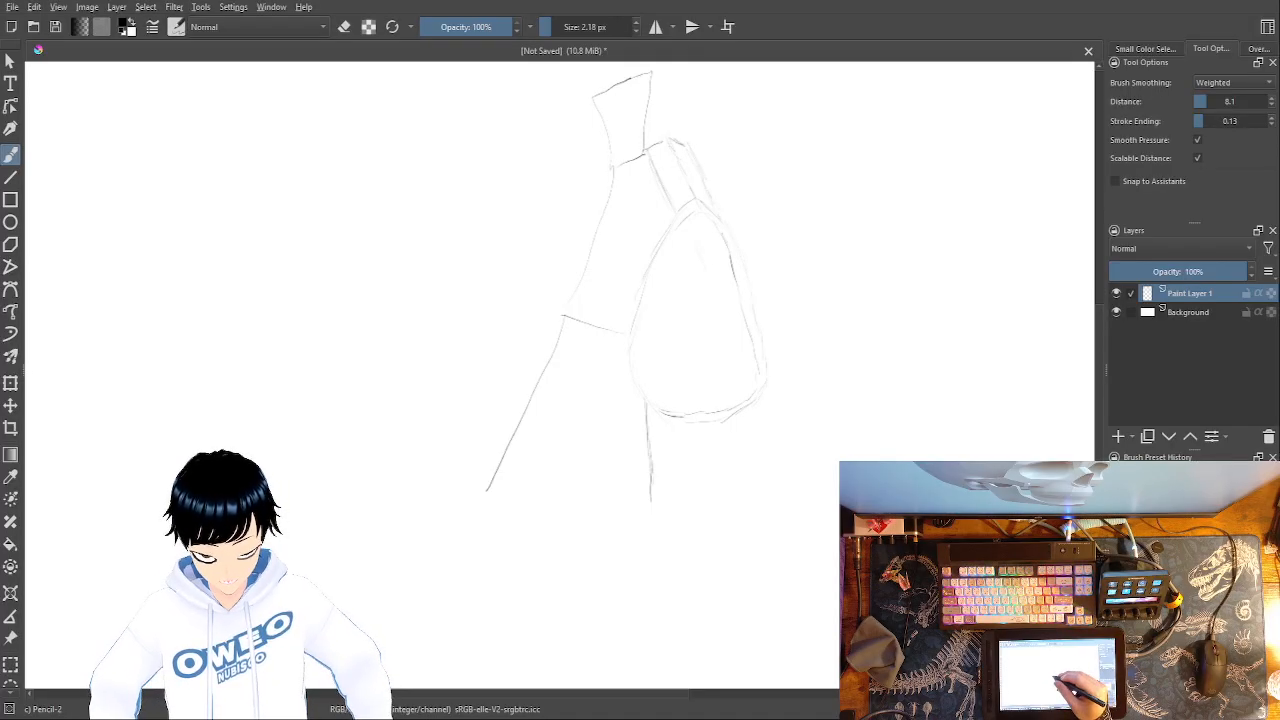
- Erase the long diagonal line and redraw it in pencil at a shallower angle, ending in a short downward stroke
right_click(579, 383)
left_click(586, 301)
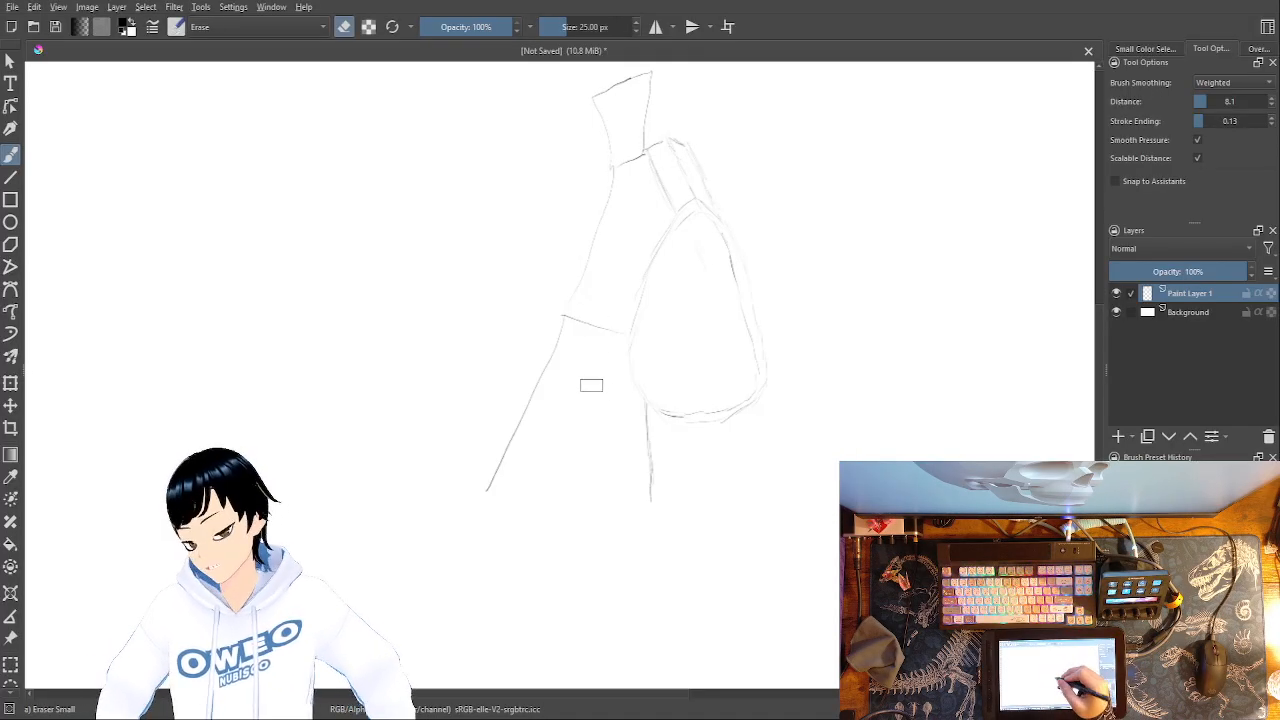
left_click_drag(492, 486, 561, 325)
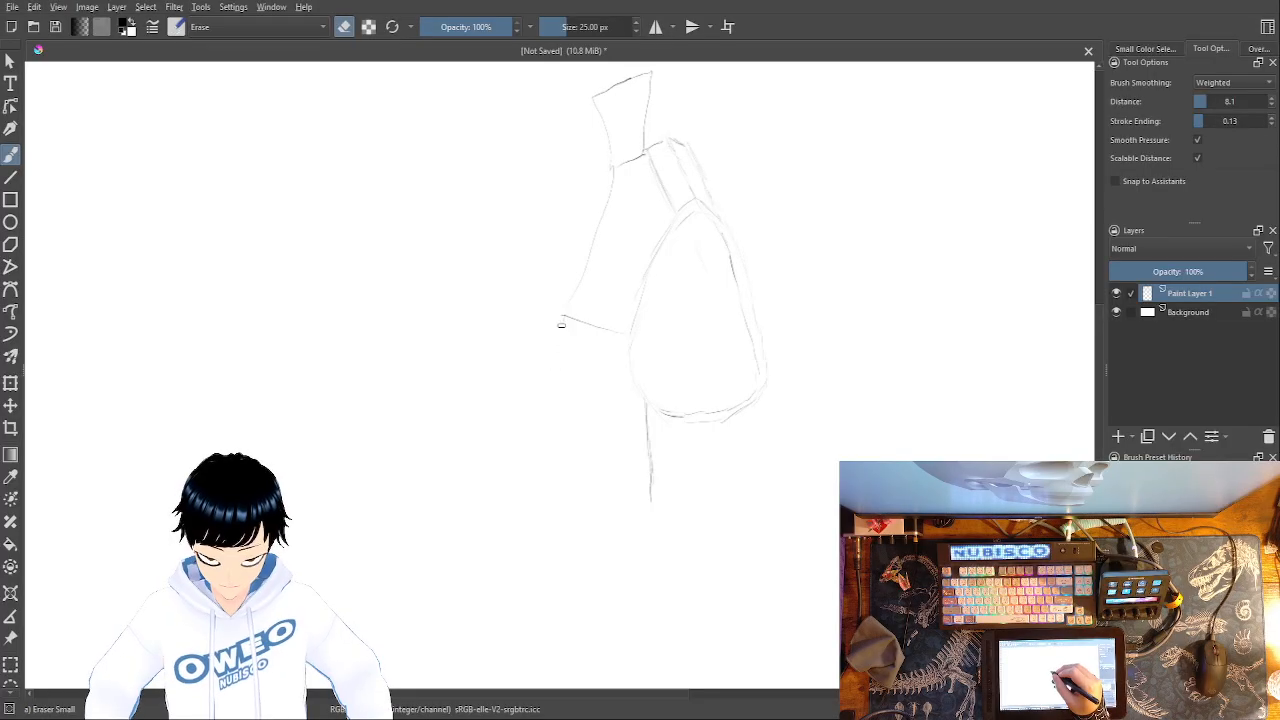
right_click(651, 428)
left_click(726, 441)
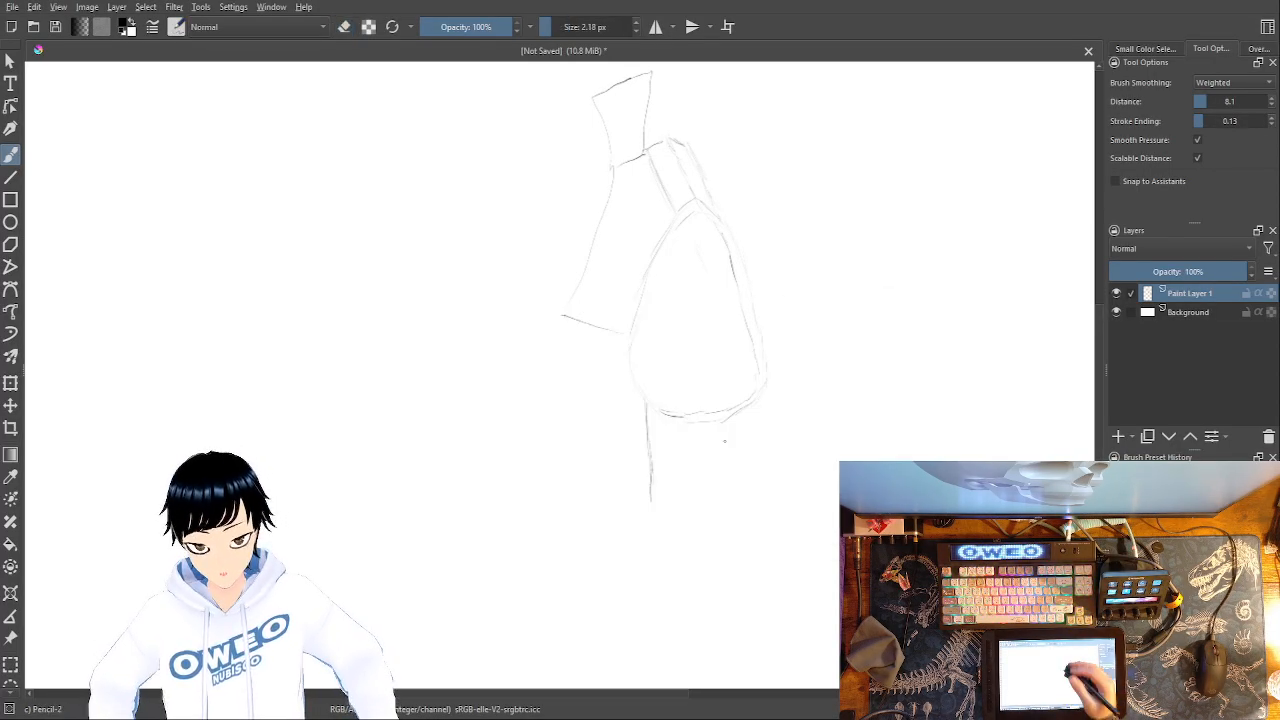
left_click_drag(563, 315, 541, 344)
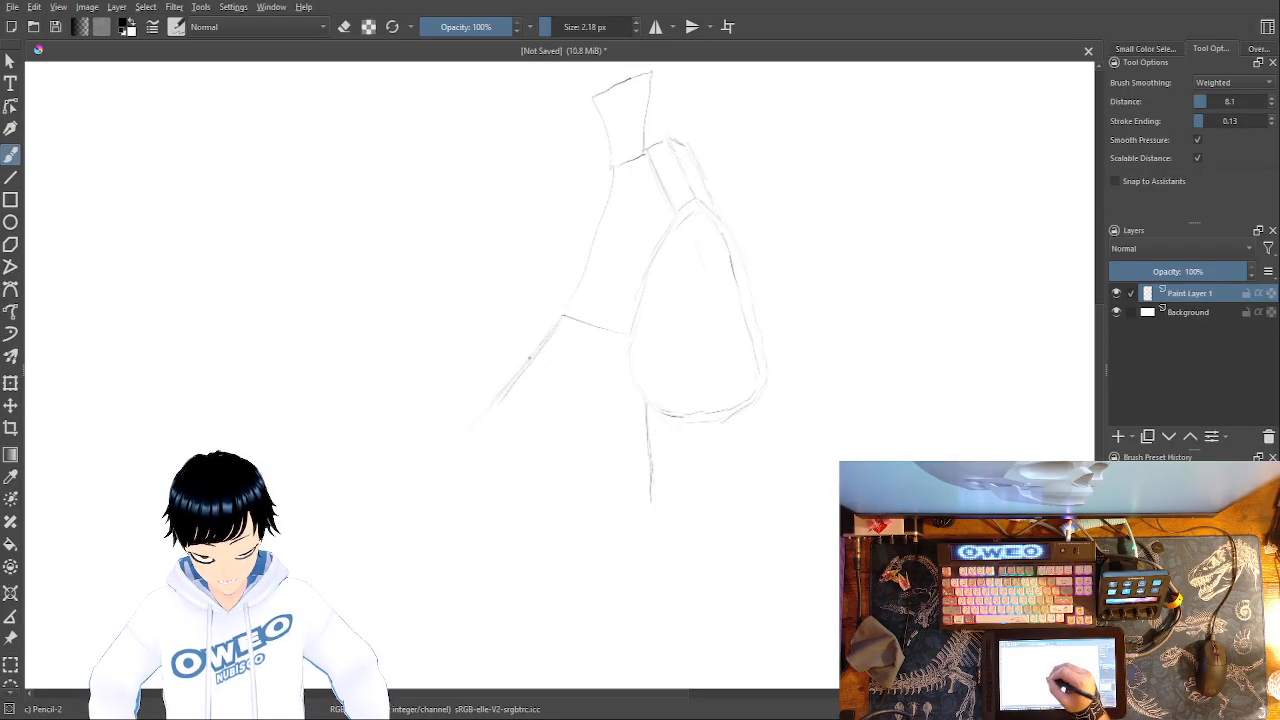
mouse_move(498, 397)
left_mouse_down()
mouse_move(464, 440)
mouse_move(474, 468)
mouse_move(475, 450)
left_mouse_up()
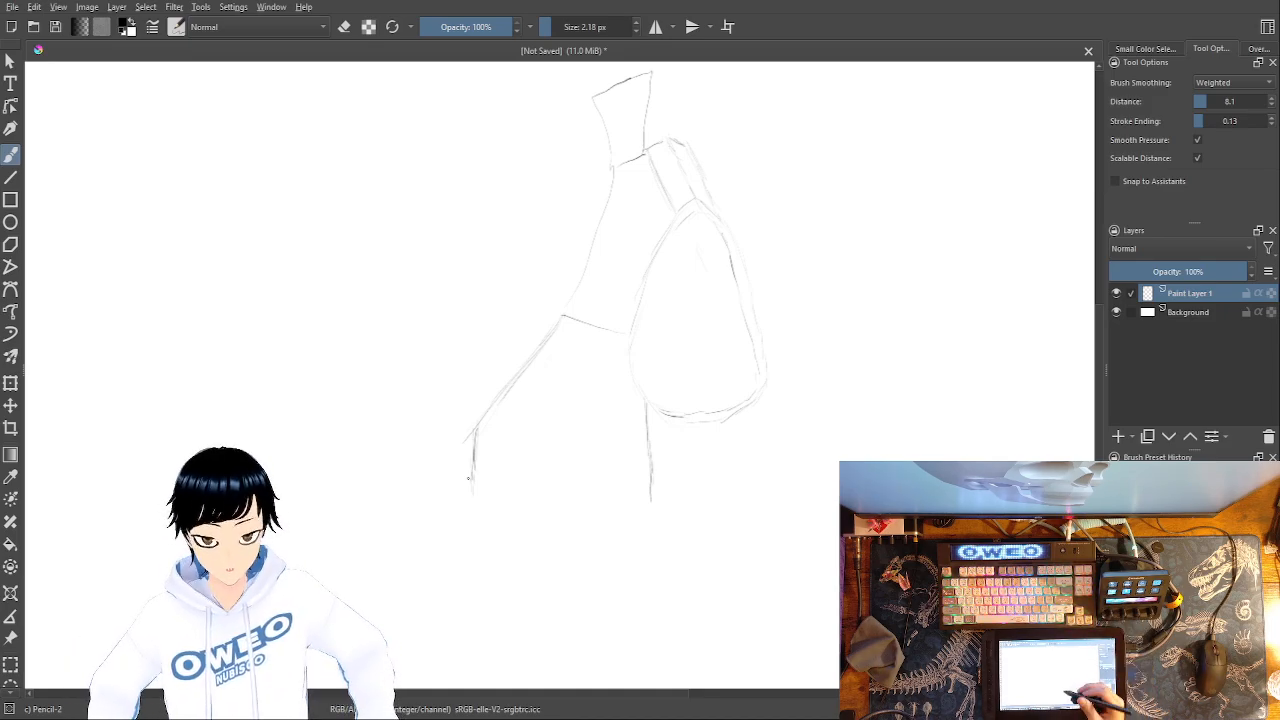
- Sketch a large rounded outline extending left from the body, with a nearly flat bottom edge, curved left end and arched top
left_click_drag(468, 478, 698, 648)
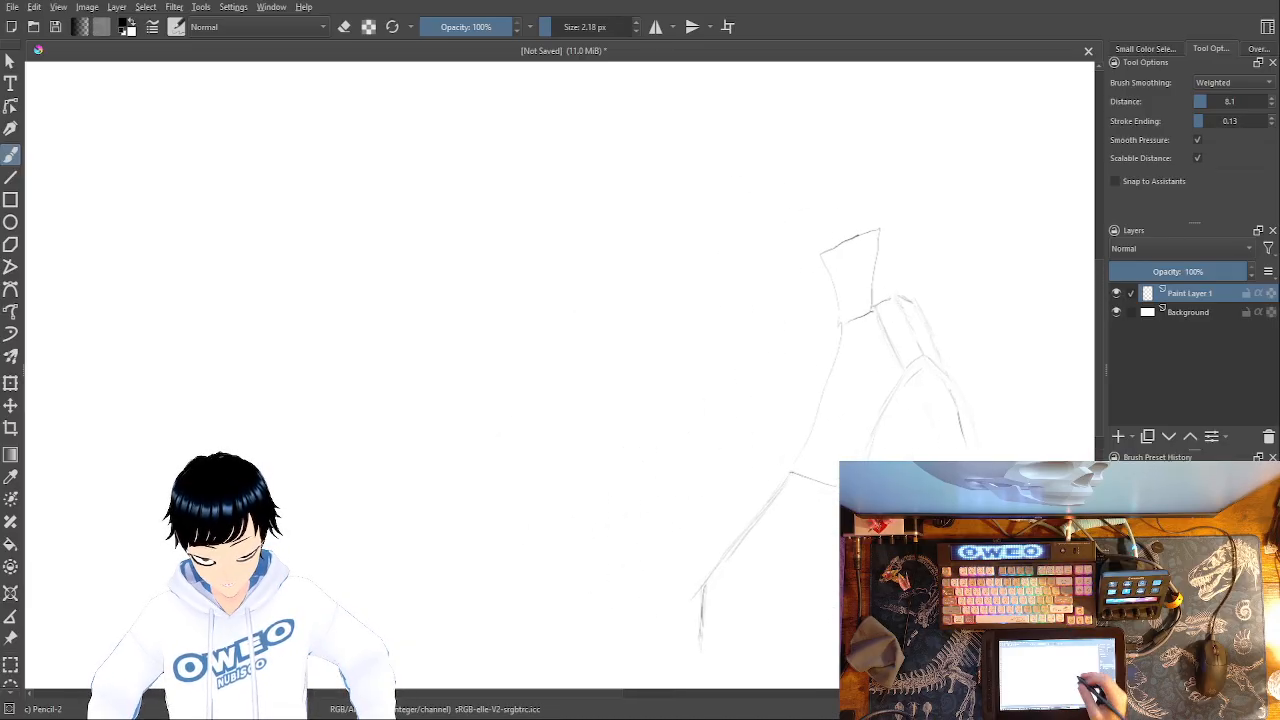
left_click_drag(790, 473, 570, 495)
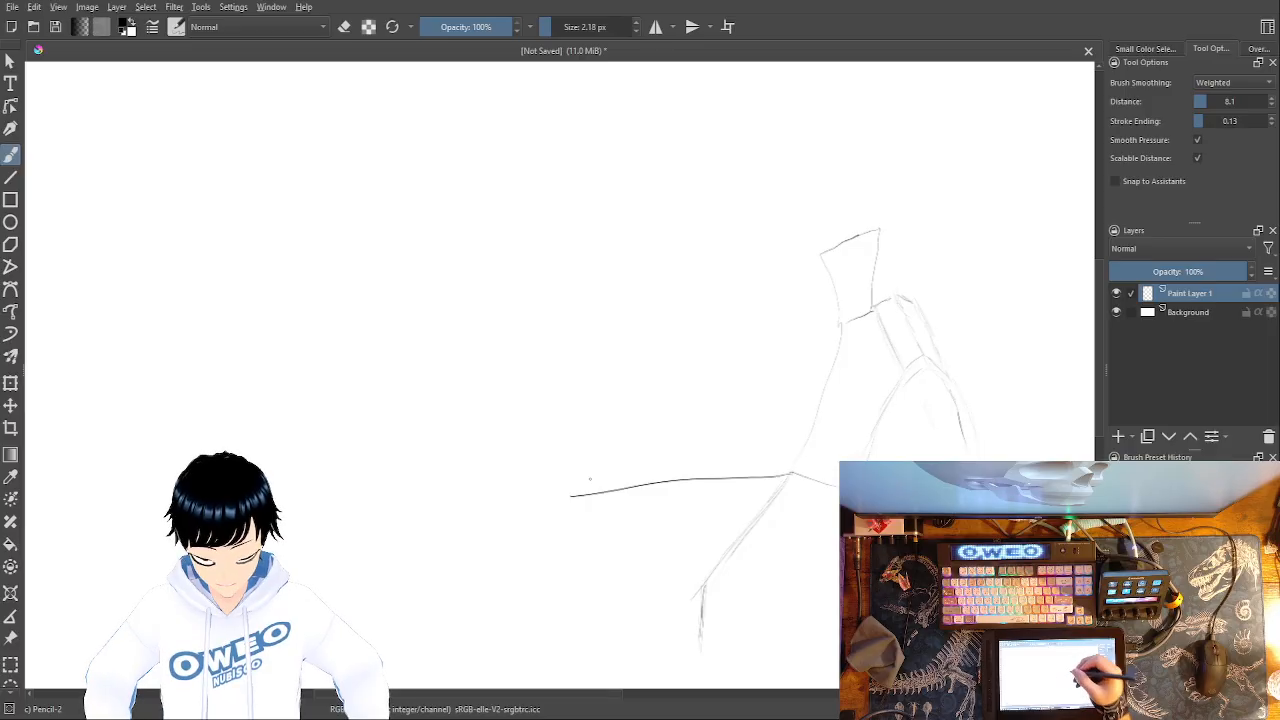
key("ctrl+z")
mouse_move(790, 473)
left_mouse_down()
mouse_move(567, 485)
mouse_move(500, 376)
mouse_move(516, 297)
left_mouse_up()
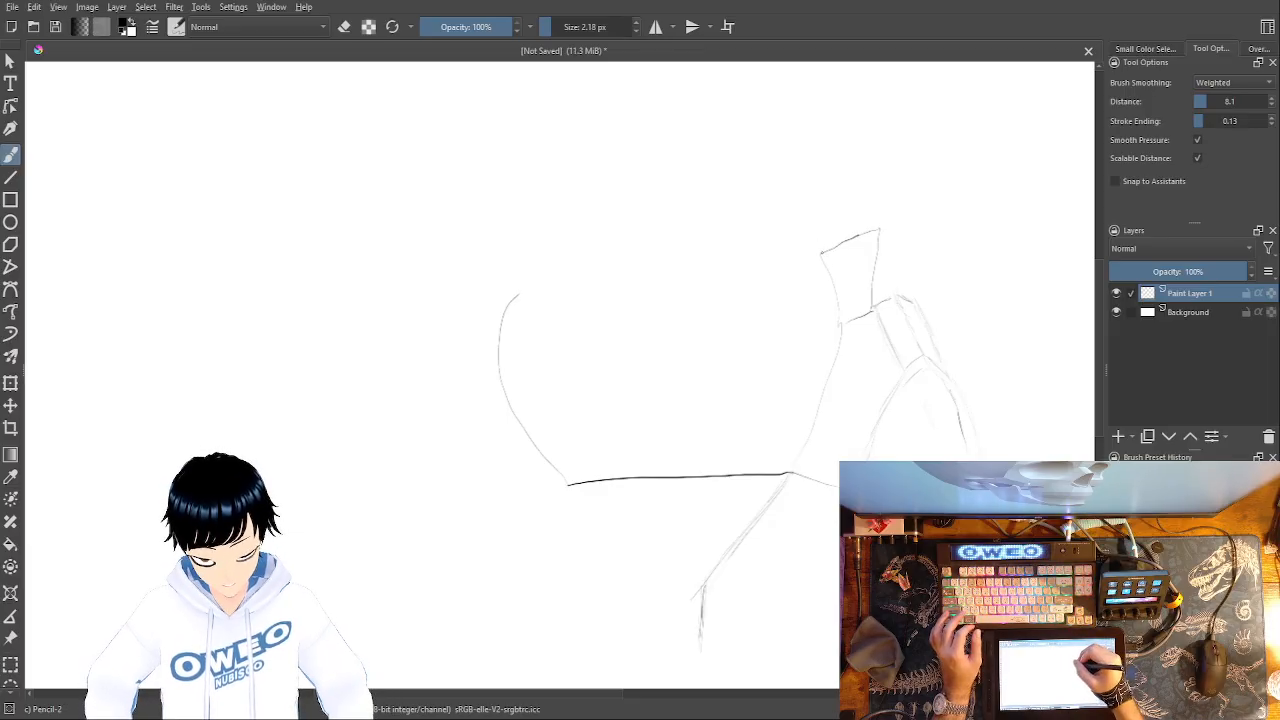
mouse_move(810, 252)
left_mouse_down()
mouse_move(768, 231)
mouse_move(588, 259)
mouse_move(495, 302)
left_mouse_up()
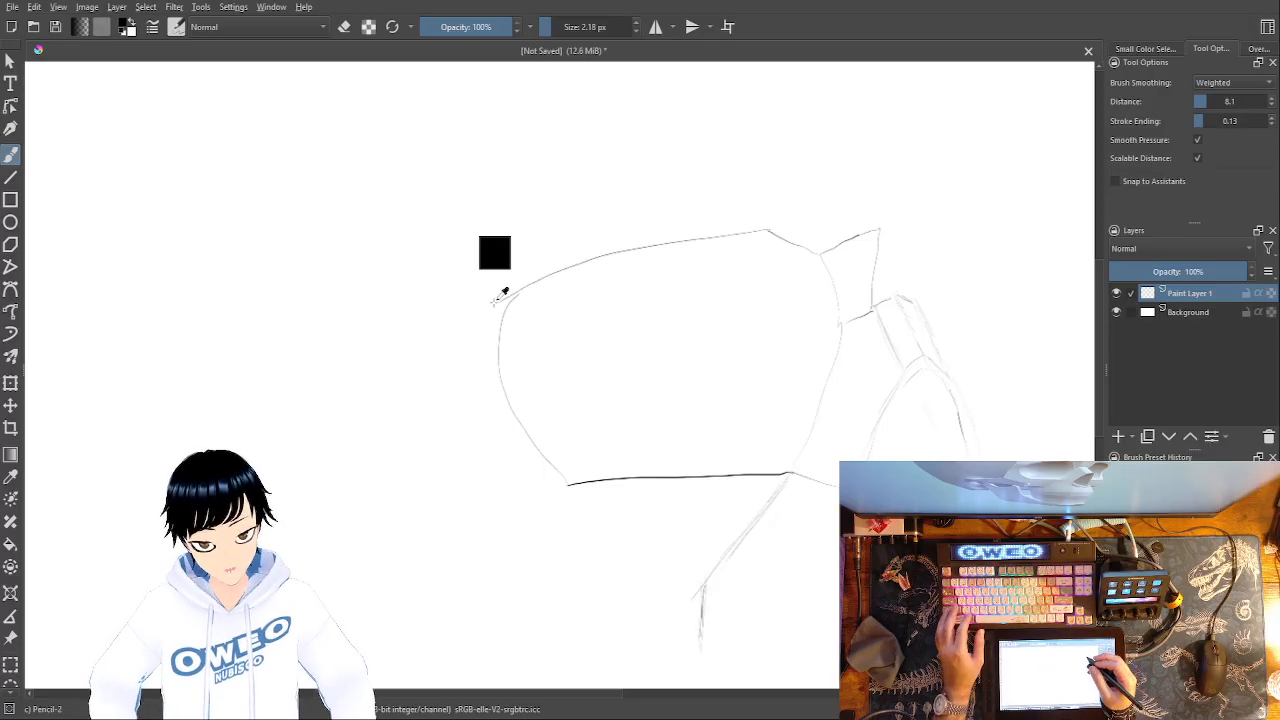
key("ctrl+z")
mouse_move(766, 229)
left_mouse_down()
mouse_move(658, 240)
mouse_move(564, 276)
mouse_move(496, 356)
left_mouse_up()
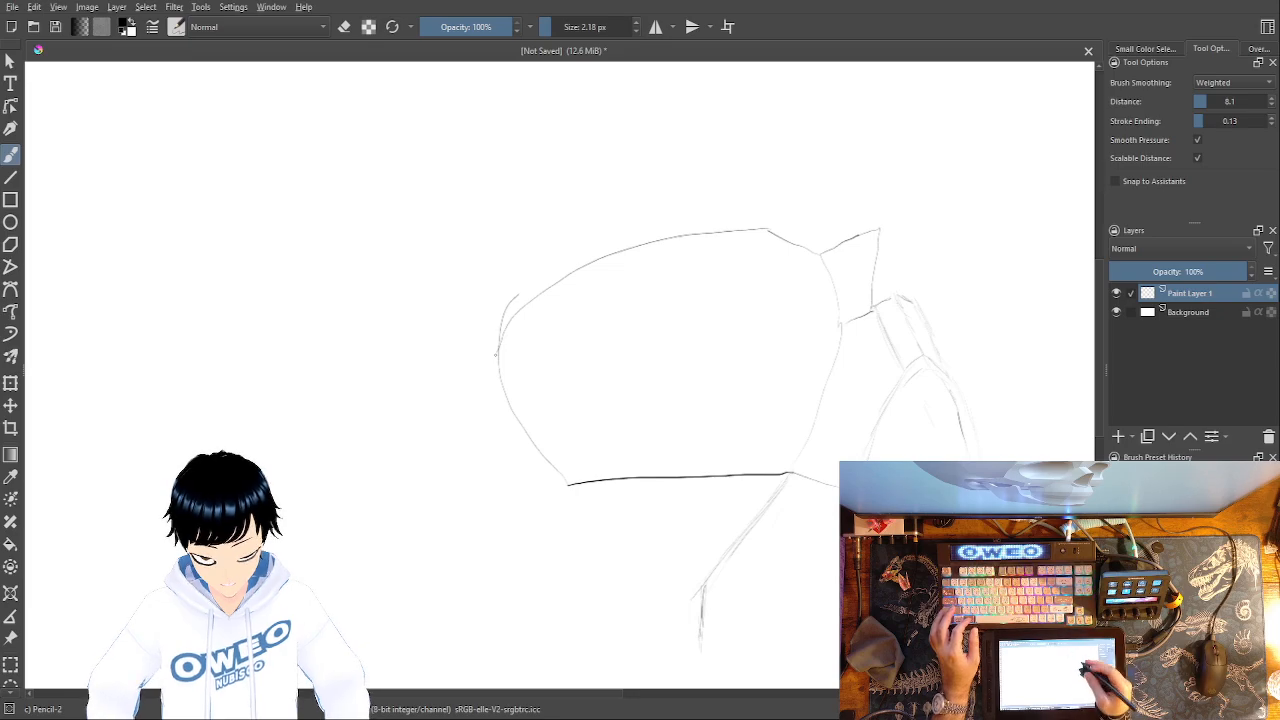
- Erase the overshooting stroke at the large outline's left curve with Eraser Small, and switch back to Pencil-2
right_click(803, 257)
left_click(800, 165)
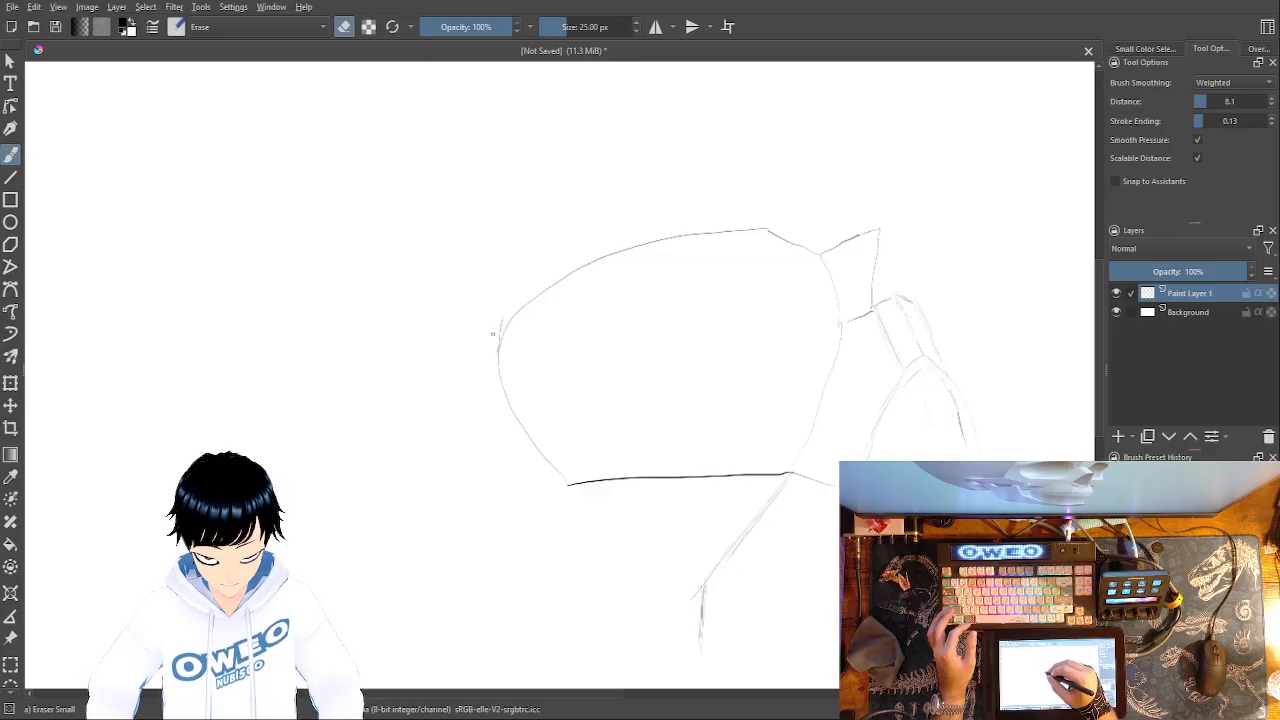
left_click_drag(500, 320, 493, 348)
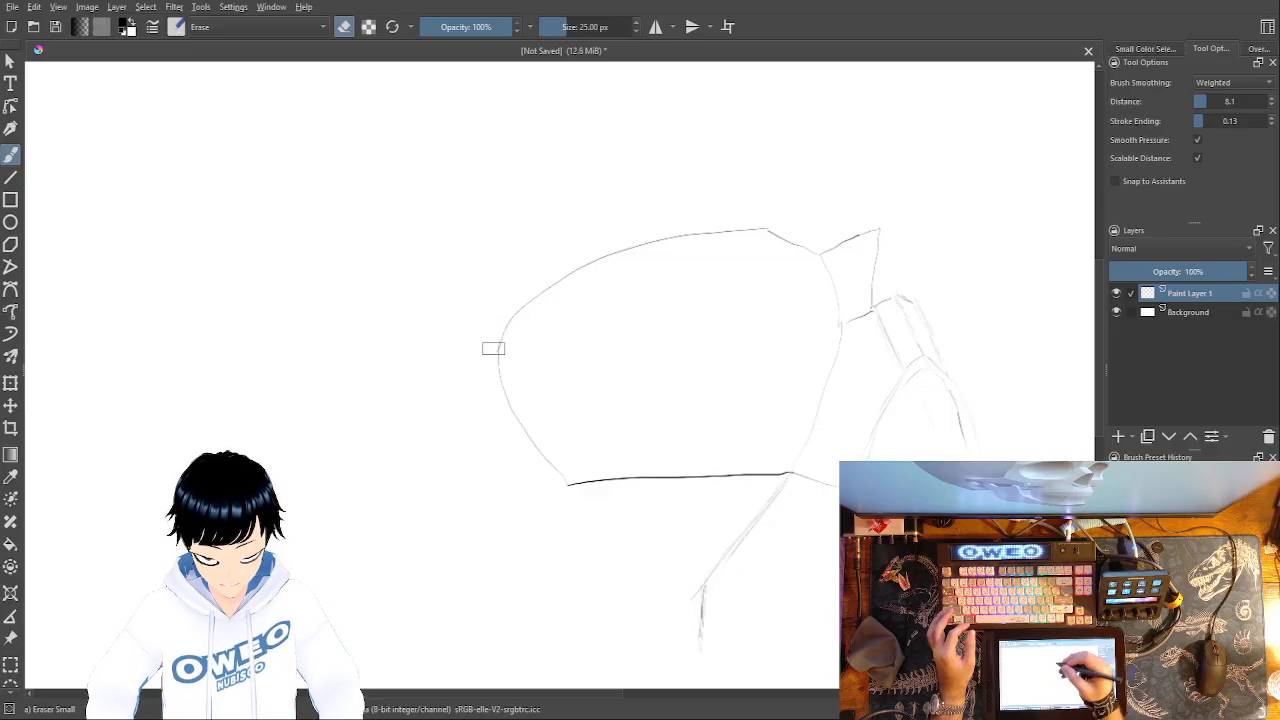
right_click(791, 452)
left_click(791, 366)
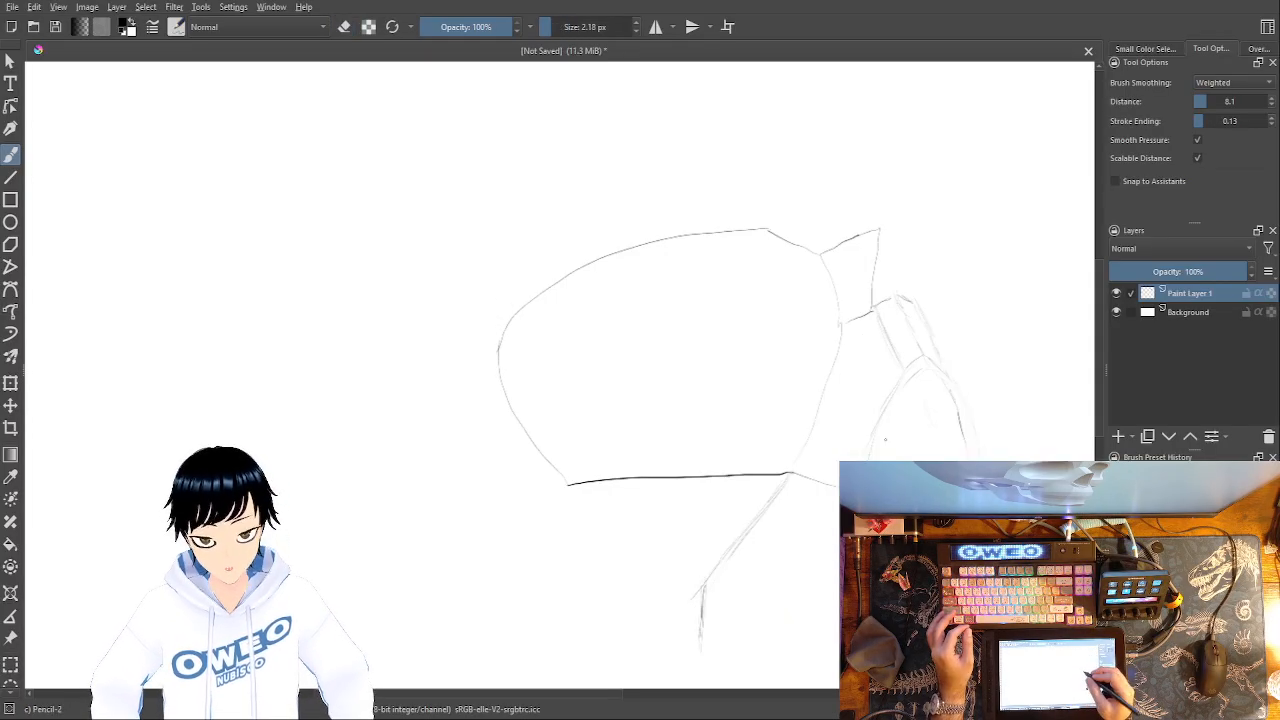
- Sketch a curved pointed shape above the large outline, tapering leftward from the pointed corner at its upper right
mouse_move(885, 438)
left_mouse_down()
mouse_move(888, 537)
mouse_move(778, 527)
left_mouse_up()
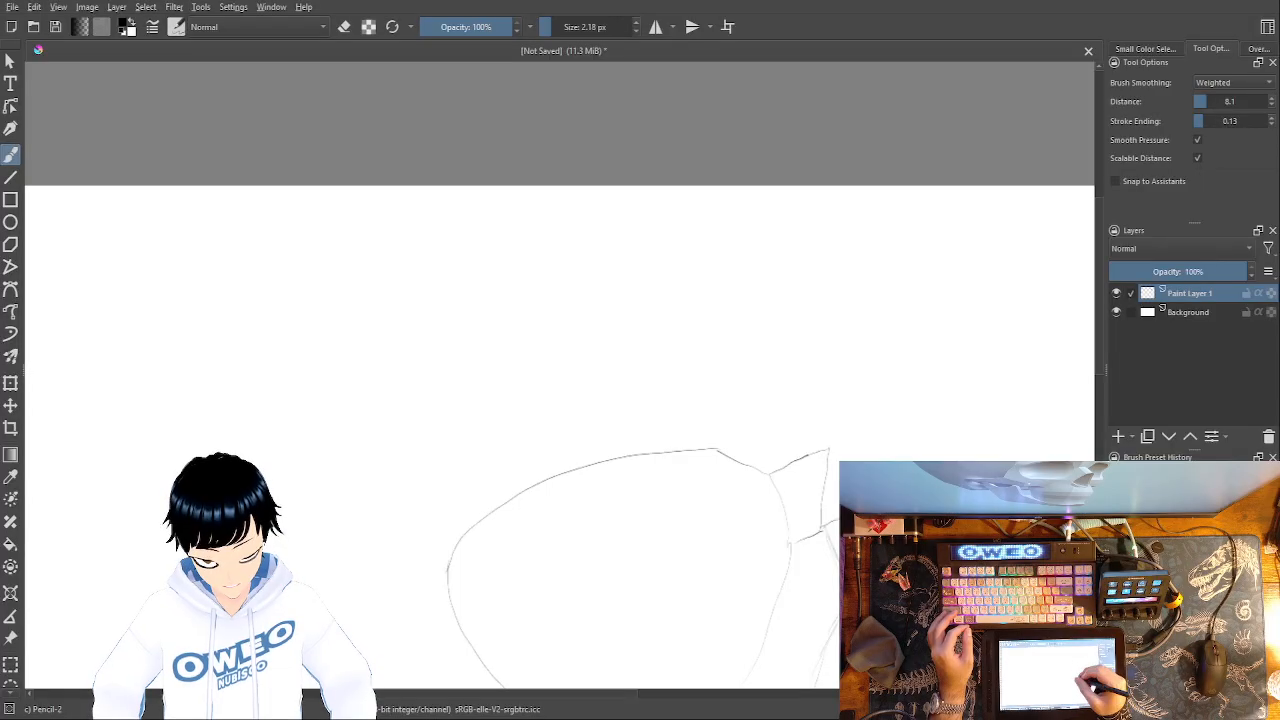
mouse_move(823, 446)
left_mouse_down()
mouse_move(749, 393)
mouse_move(651, 367)
mouse_move(566, 366)
left_mouse_up()
left_click_drag(699, 439, 579, 375)
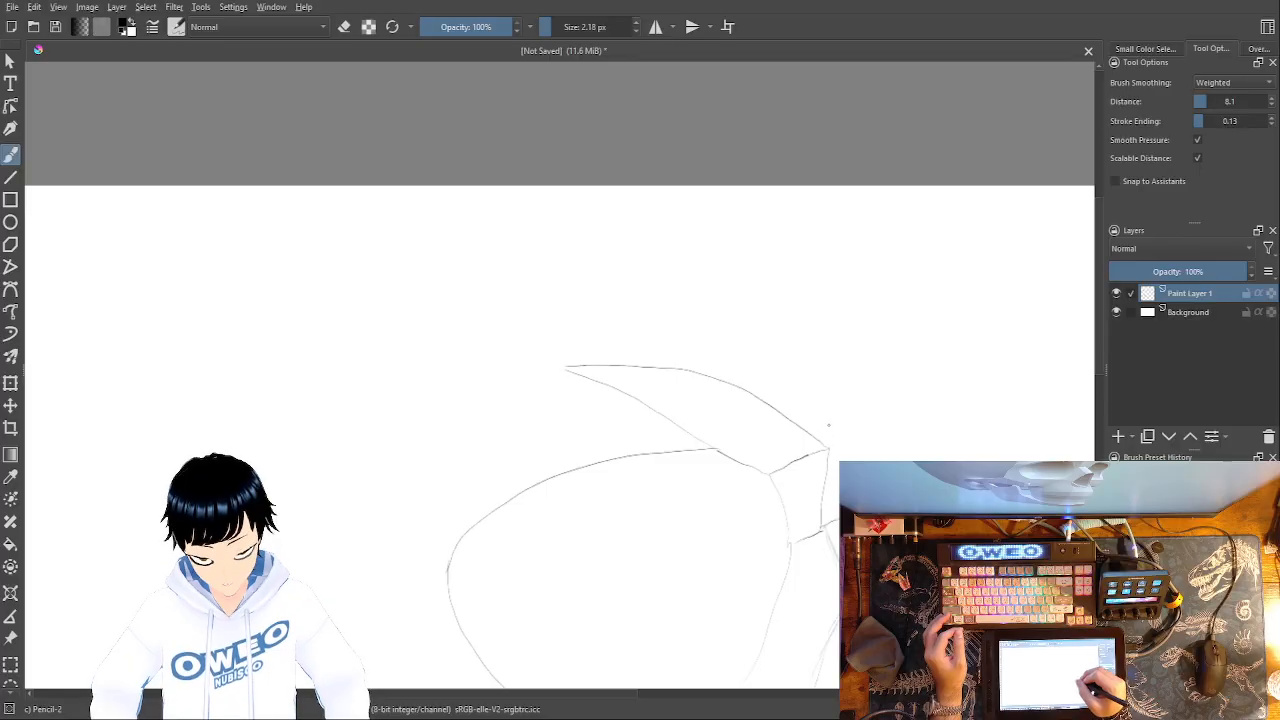
- Draw an outer contour arching over the pointed shape and sloping down to a short stroke at the large outline's left curve
left_click_drag(826, 424, 820, 394)
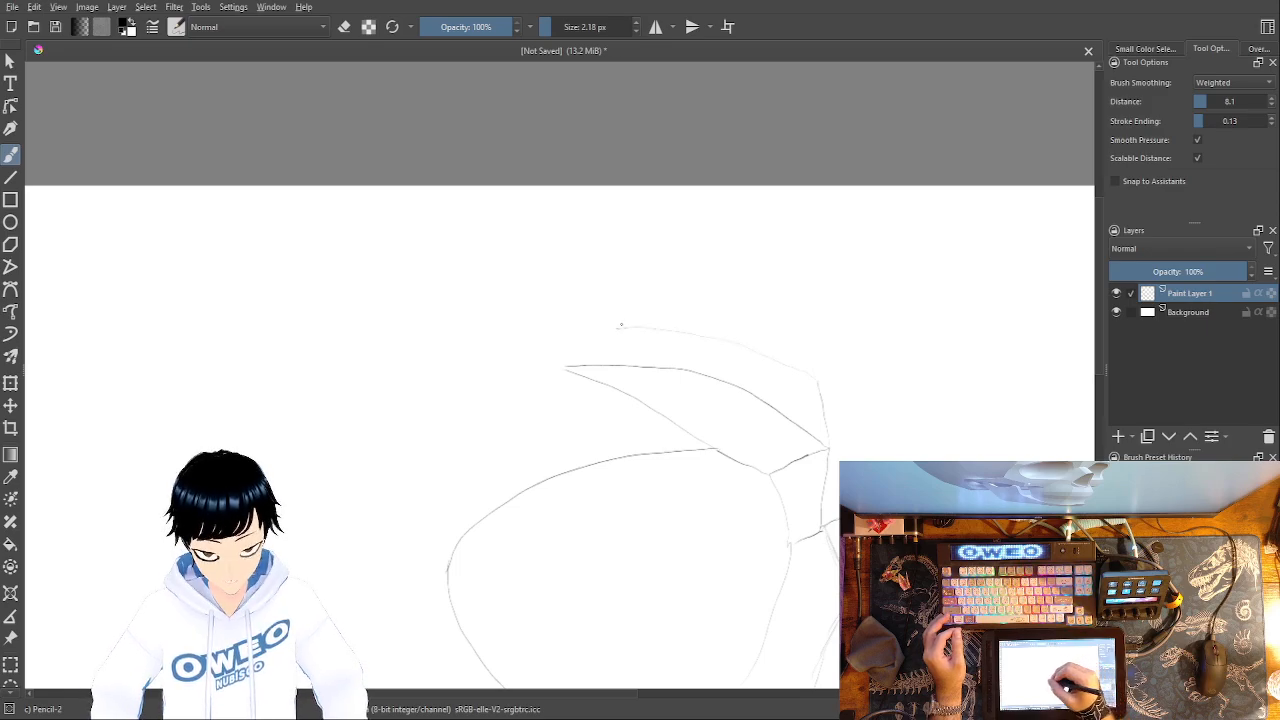
left_click_drag(452, 544, 421, 518)
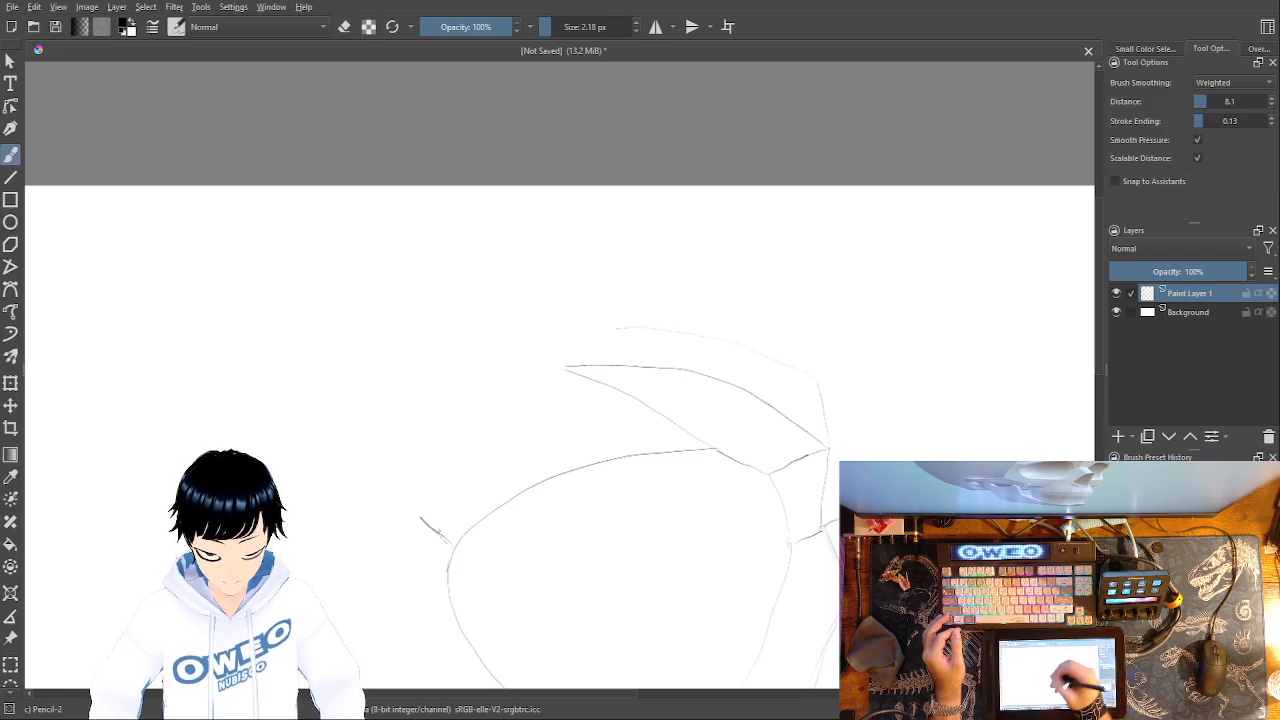
left_click_drag(566, 366, 421, 521)
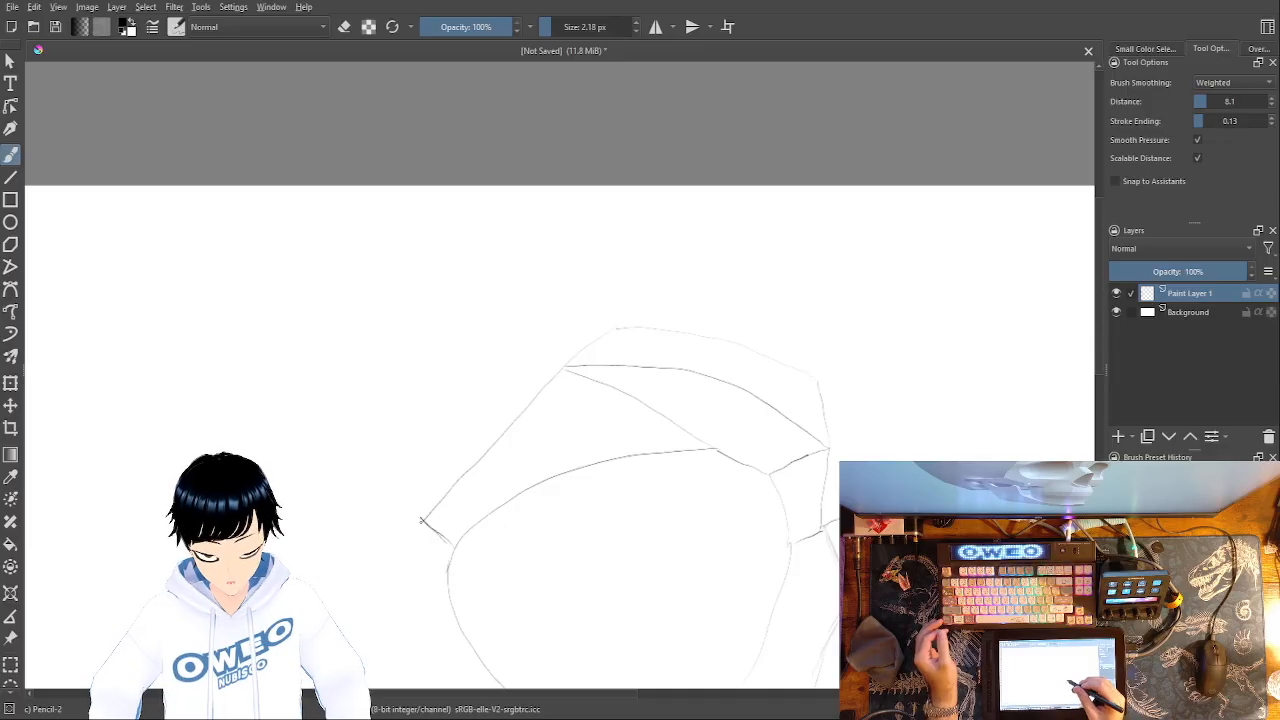
- Draw a slightly bent, near-vertical line down from the large outline's lower left corner
left_click_drag(693, 270, 689, 203)
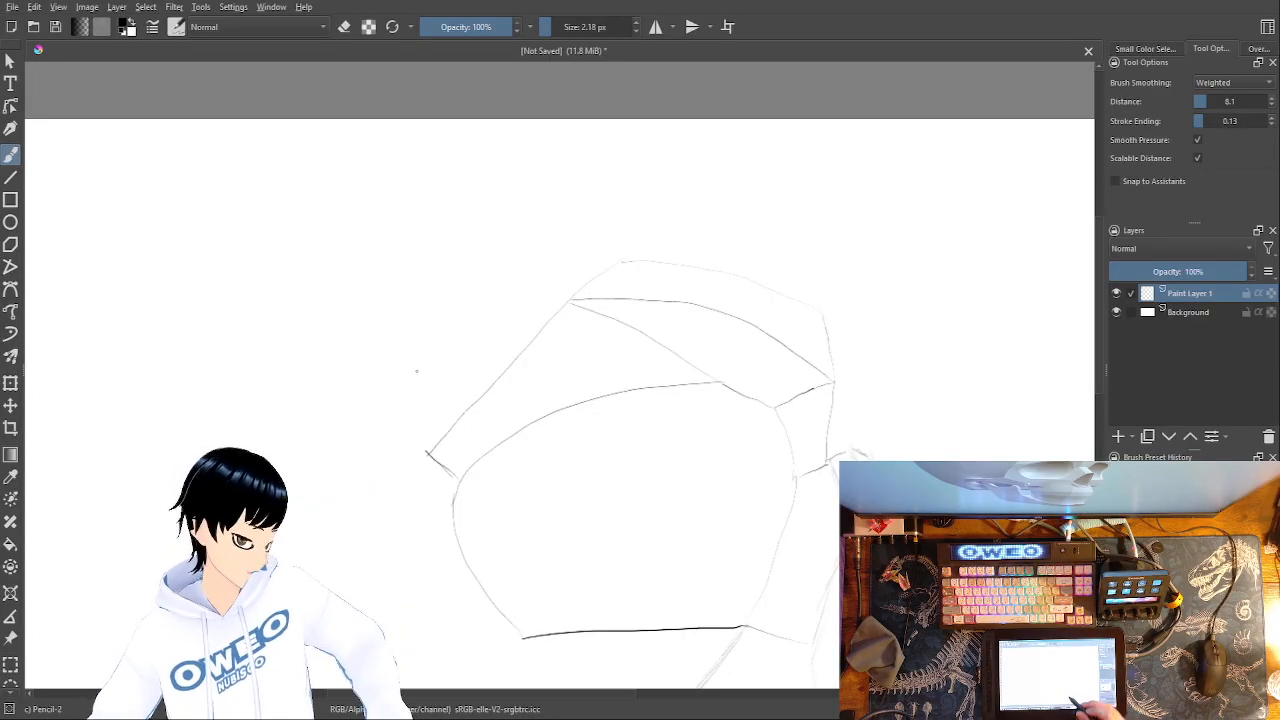
left_click_drag(726, 403, 726, 354)
mouse_move(749, 511)
left_mouse_down()
mouse_move(728, 422)
mouse_move(774, 516)
mouse_move(747, 485)
left_mouse_up()
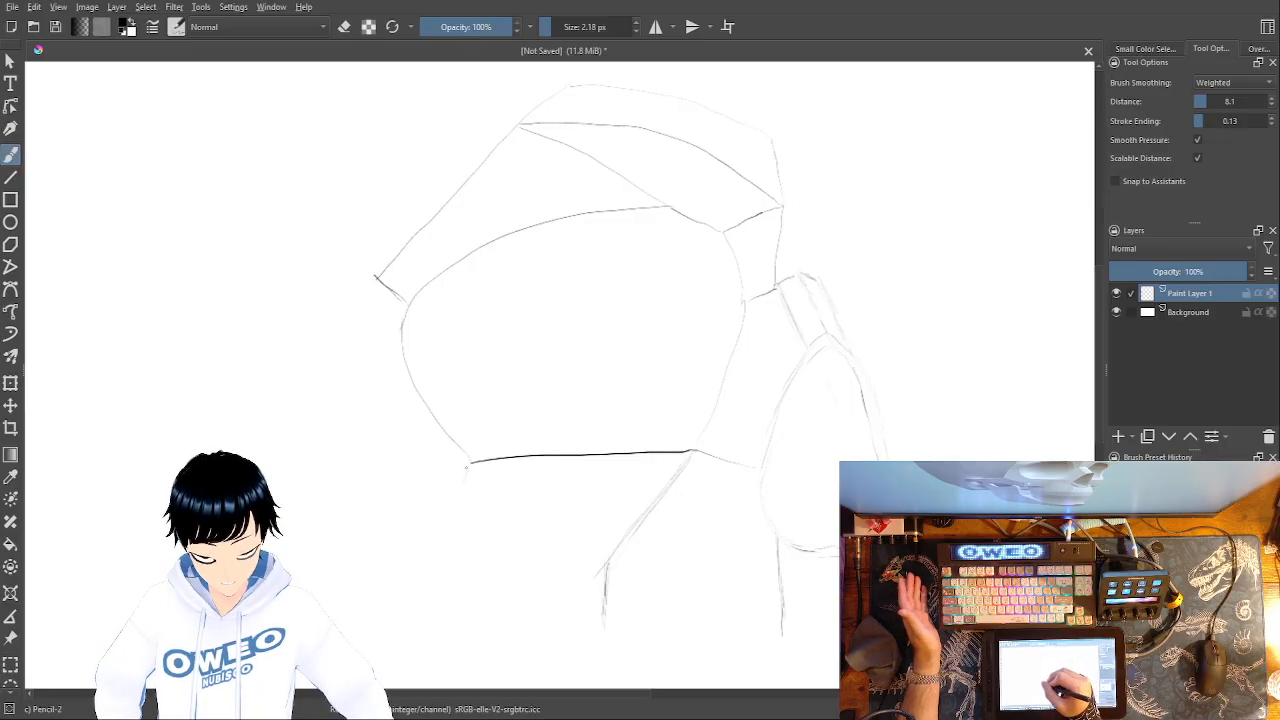
left_click_drag(468, 471, 455, 517)
left_click_drag(468, 465, 453, 525)
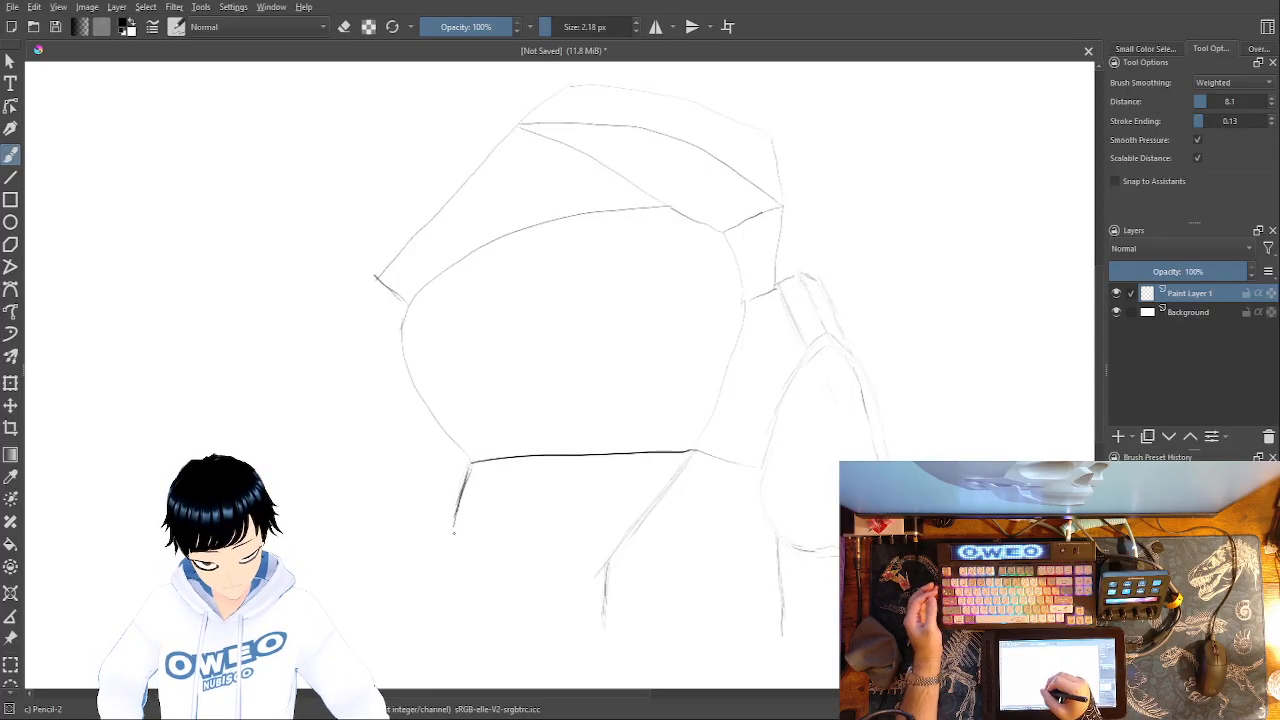
left_click_drag(456, 522, 455, 575)
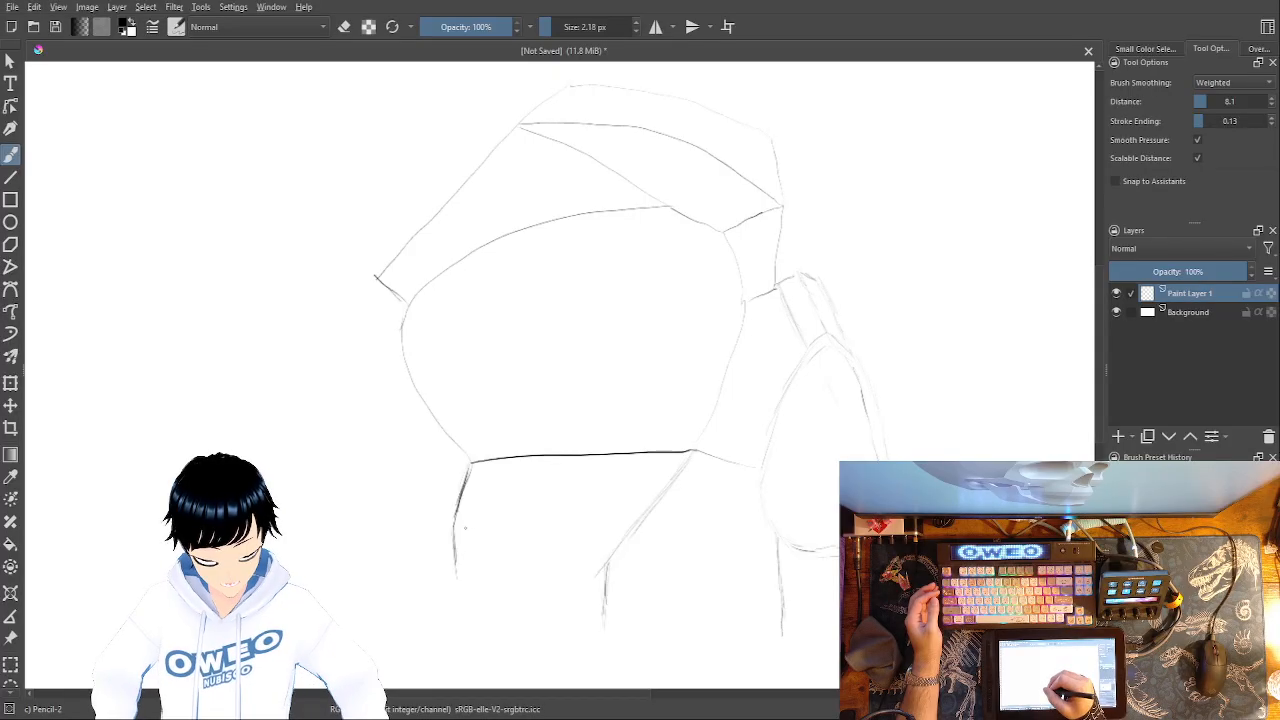
left_click_drag(466, 468, 455, 602)
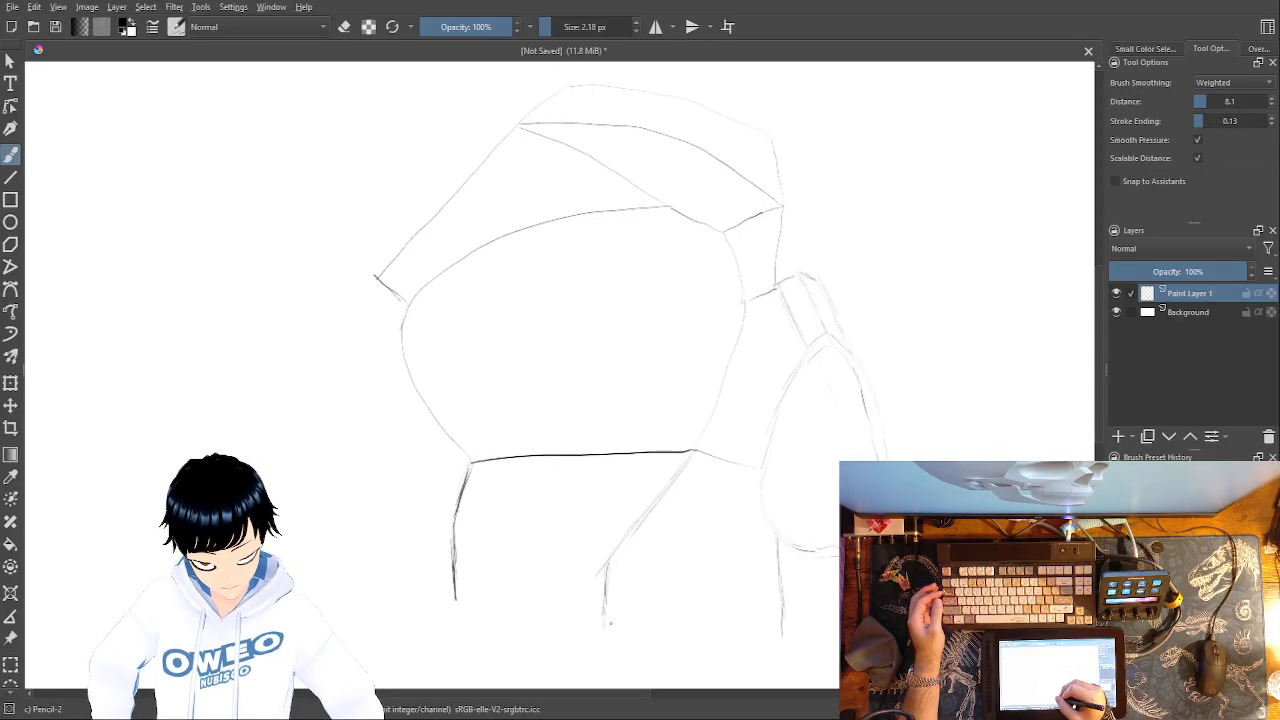
- Connect the lower ends of the two side lines beneath the large outline with one arched edge, undoing the first attempt
left_click_drag(582, 608, 457, 604)
key("ctrl+z")
mouse_move(604, 618)
left_mouse_down()
mouse_move(480, 592)
mouse_move(456, 603)
left_mouse_up()
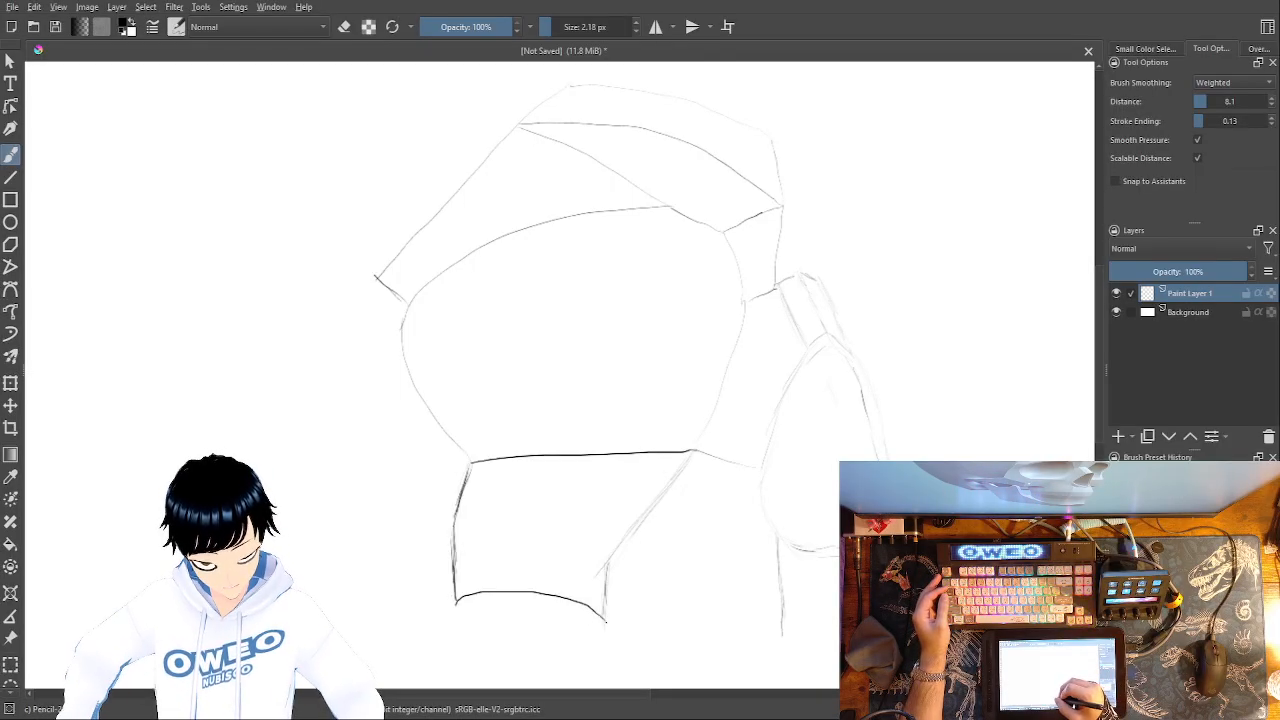
- Sketch a shallow curve beneath the right part of the arched edge, undoing the first angular version
left_click_drag(578, 626, 562, 627)
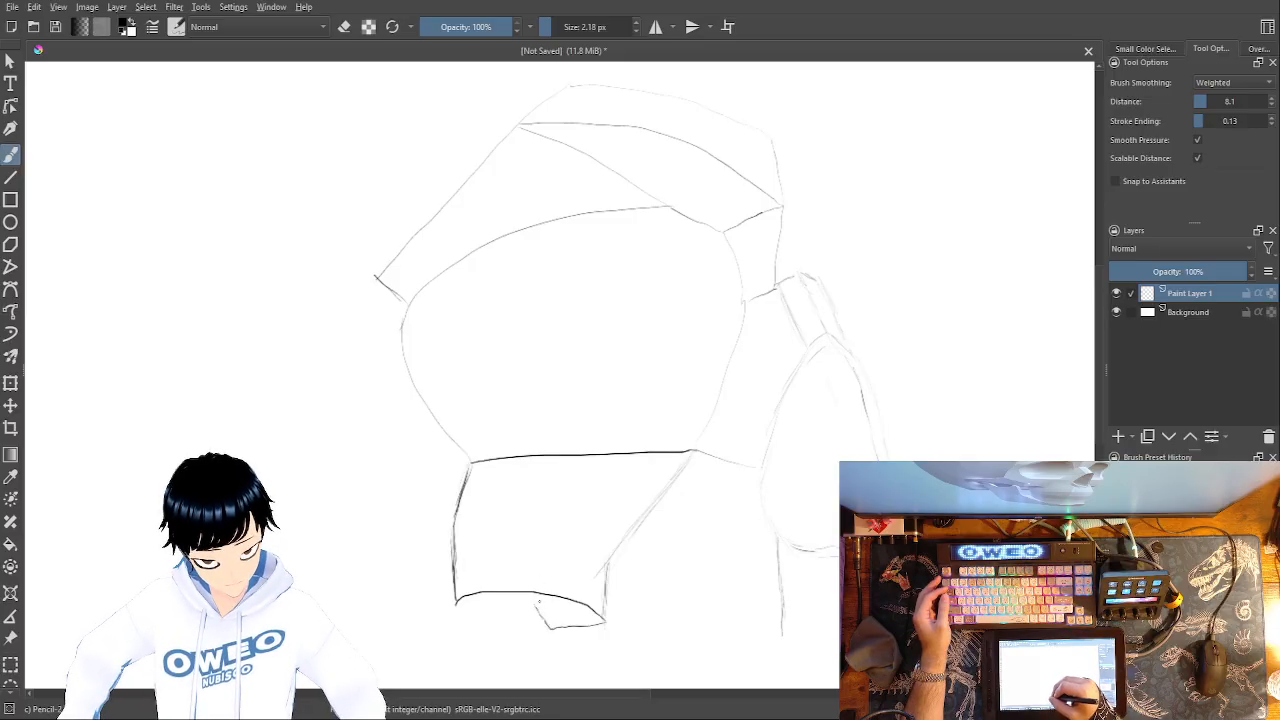
key("ctrl+z")
key("ctrl+z")
left_click_drag(602, 626, 522, 621)
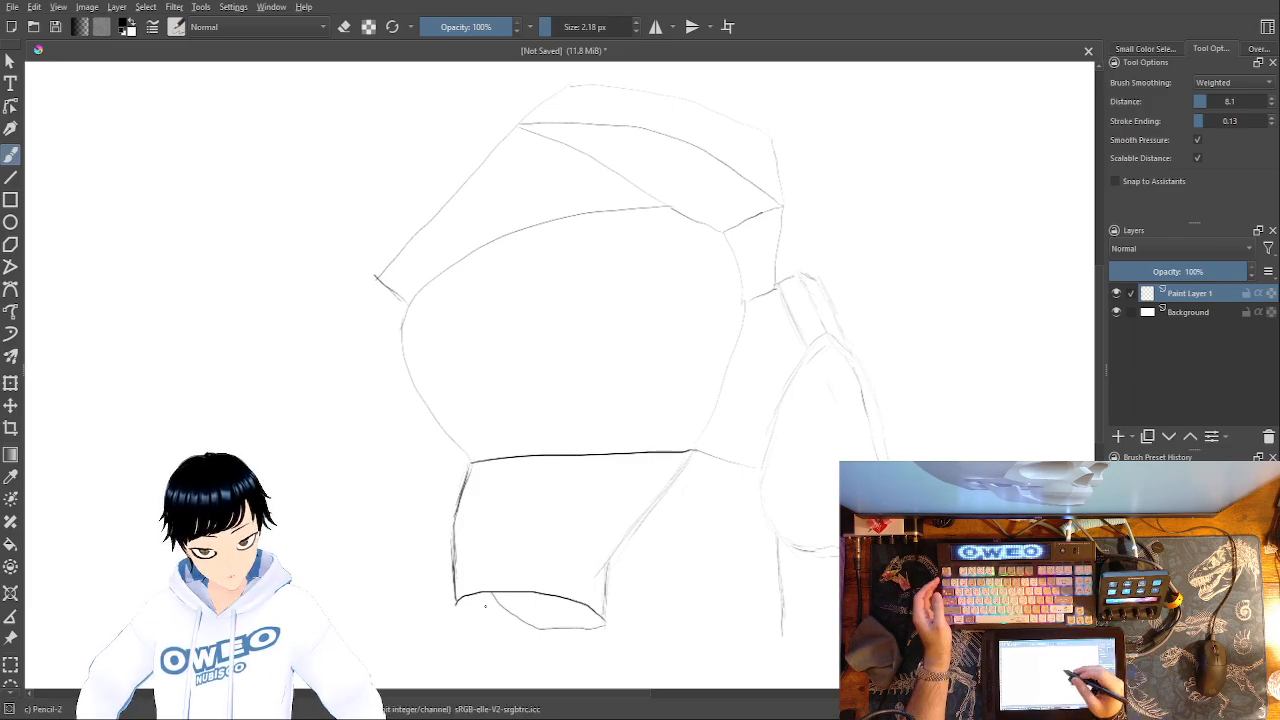
- Draw a line leftward from the lower block's left edge, and a bent side line down to it from the short upper stroke
mouse_move(621, 439)
left_mouse_down()
mouse_move(694, 394)
mouse_move(858, 410)
mouse_move(872, 440)
left_mouse_up()
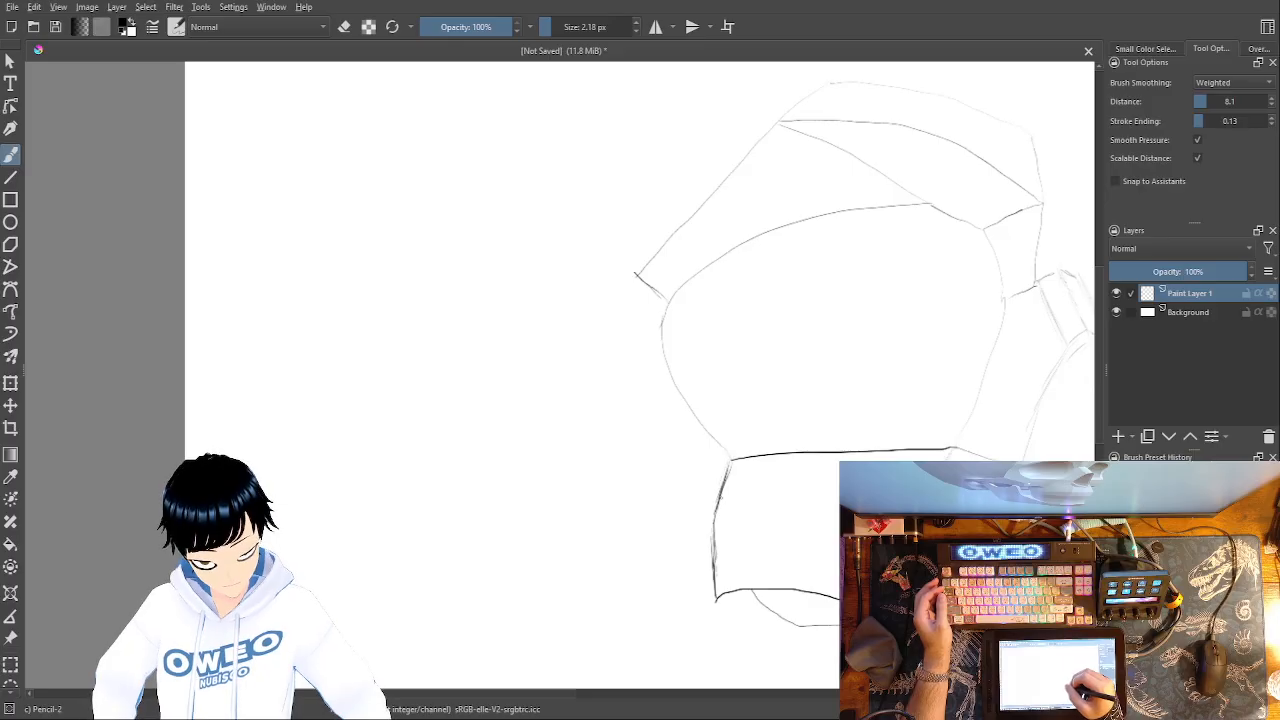
left_click_drag(698, 510, 584, 477)
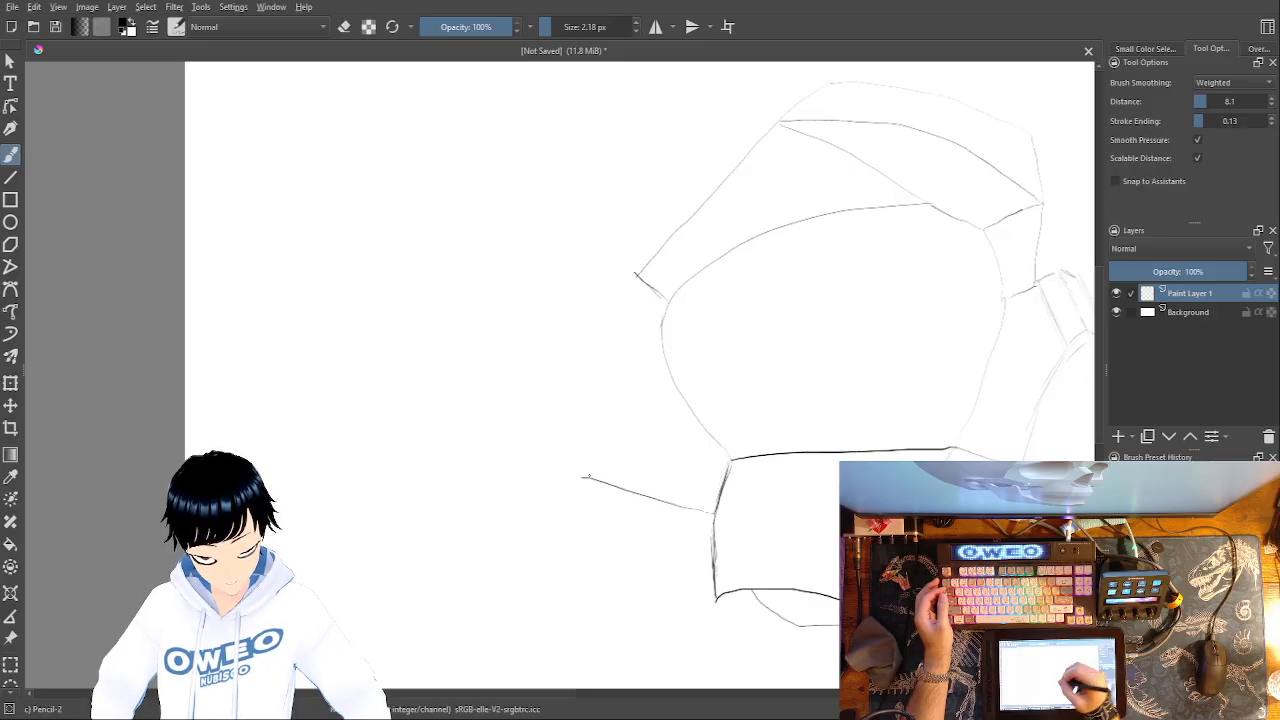
left_click_drag(635, 274, 591, 480)
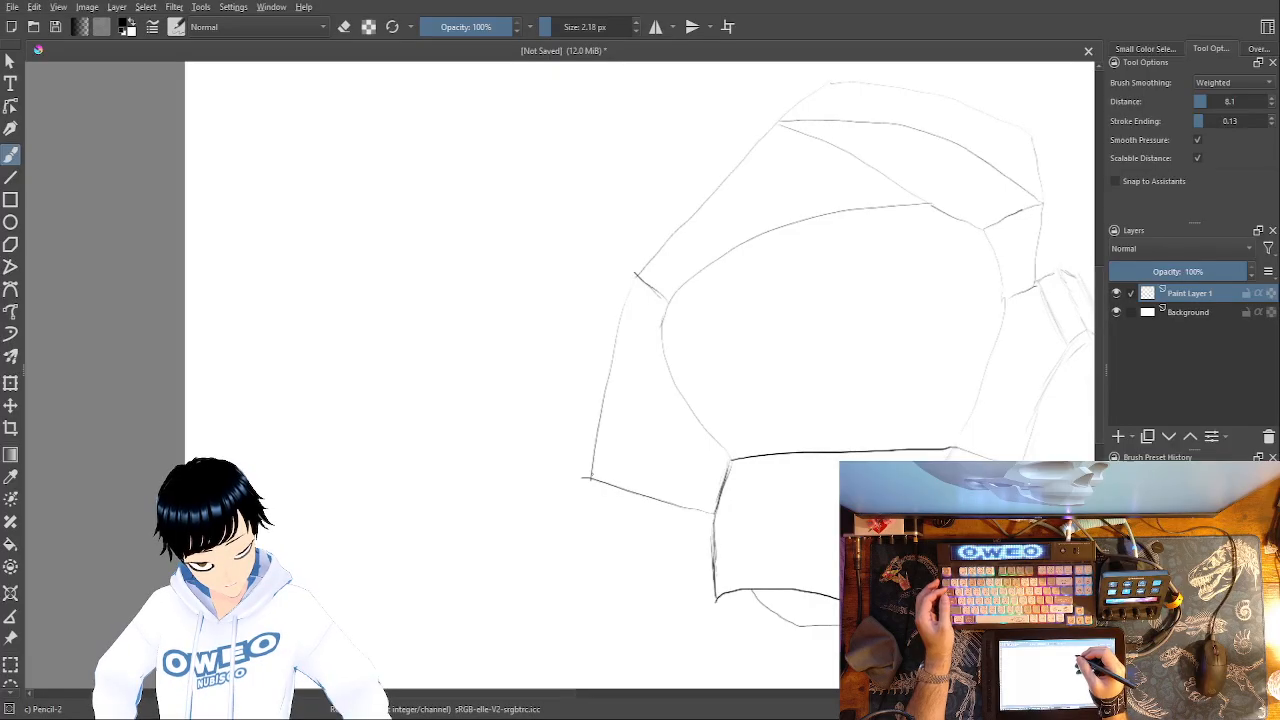
key("ctrl+z")
mouse_move(635, 274)
left_mouse_down()
mouse_move(599, 355)
mouse_move(589, 476)
left_mouse_up()
key("ctrl+z")
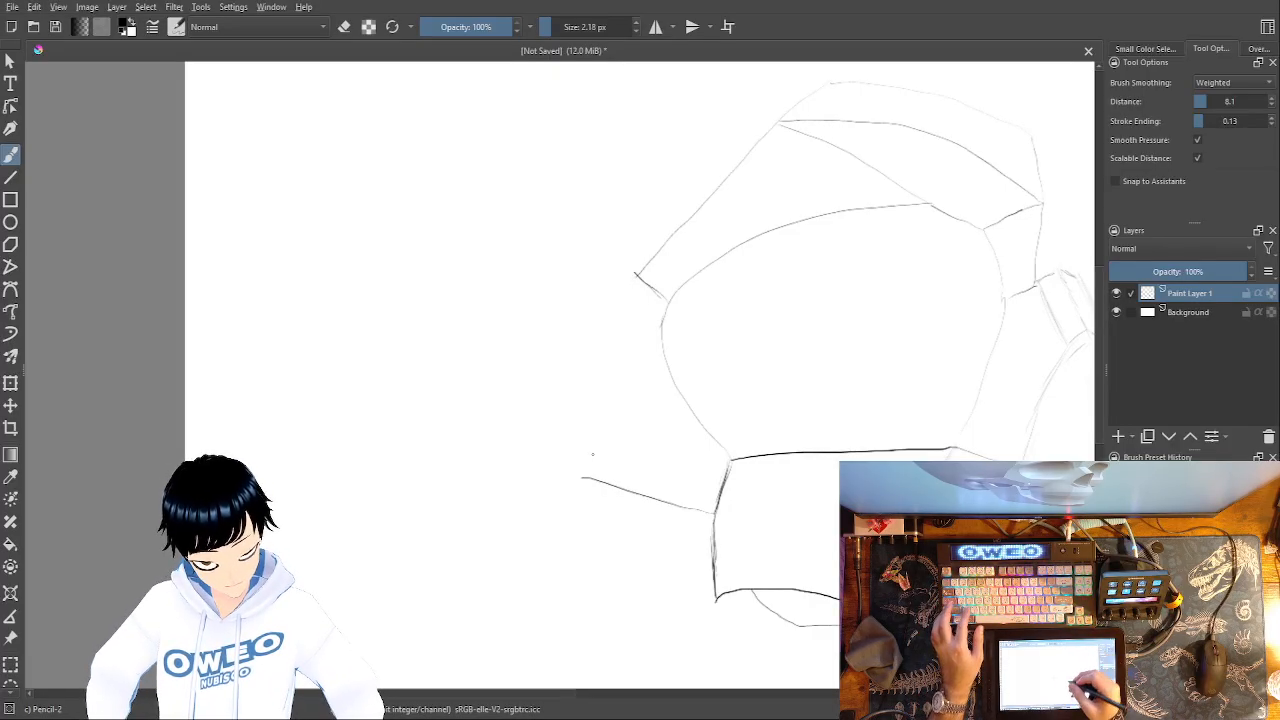
left_click_drag(635, 274, 594, 461)
key("ctrl+z")
mouse_move(635, 274)
left_mouse_down()
mouse_move(583, 406)
mouse_move(600, 487)
left_mouse_up()
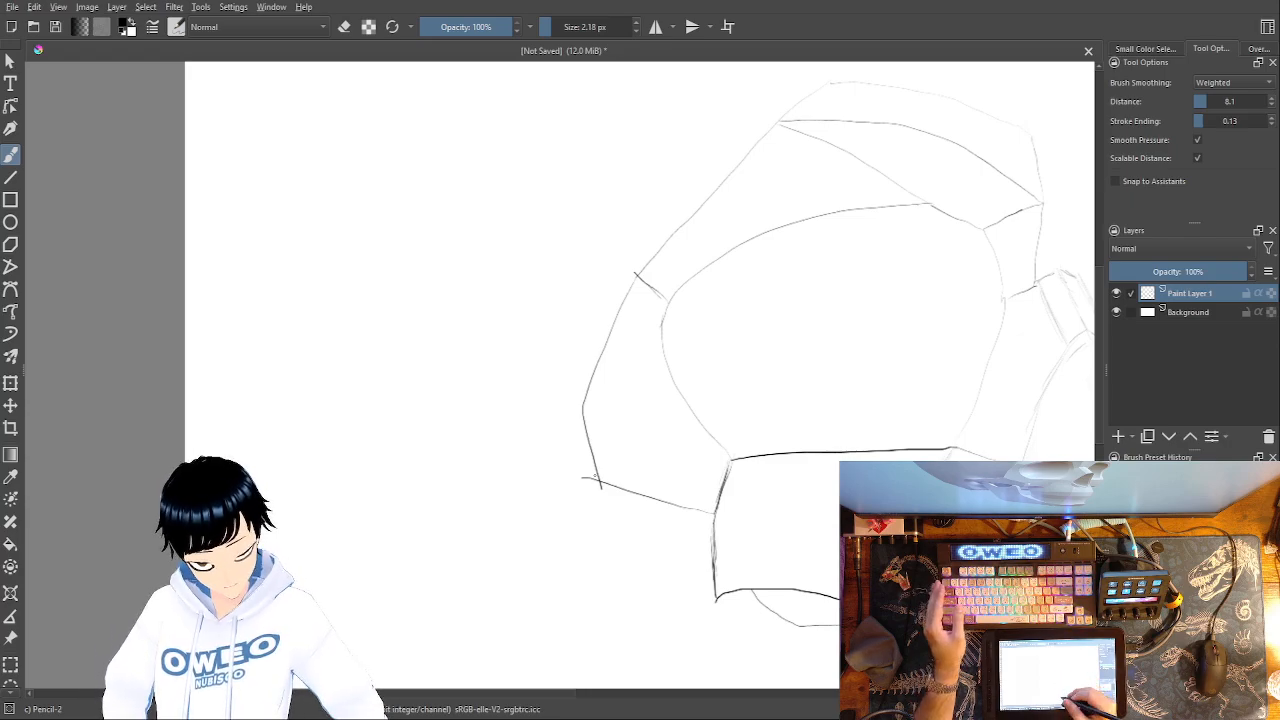
- Erase the leftward line and the side line's lower end with Eraser Small, and switch back to Pencil-2
right_click(675, 500)
right_click(678, 528)
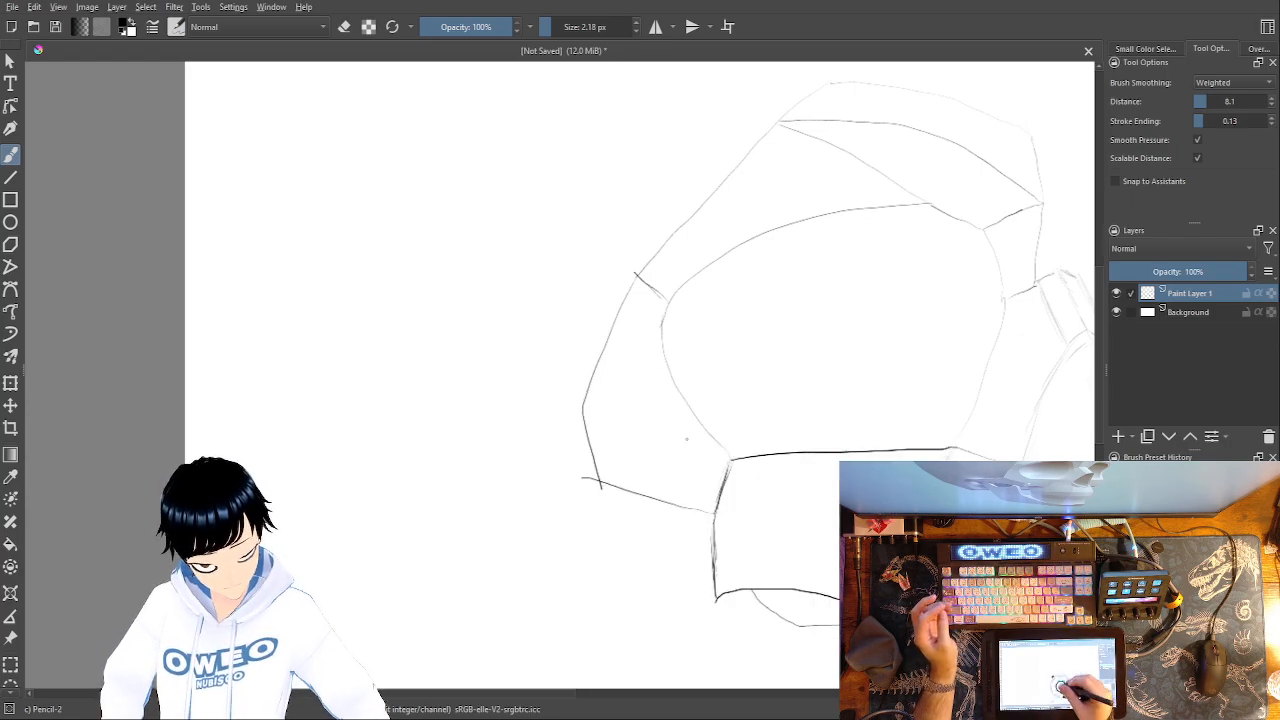
right_click(689, 453)
left_click(684, 371)
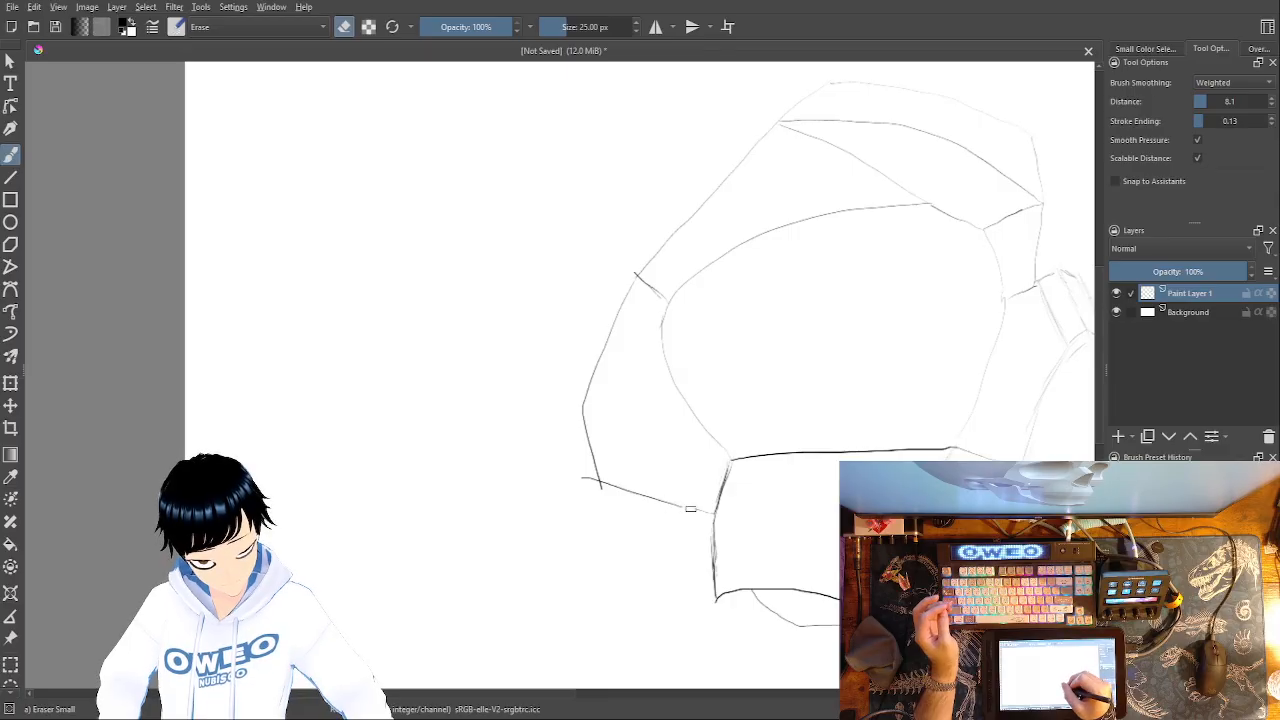
left_click_drag(700, 509, 592, 480)
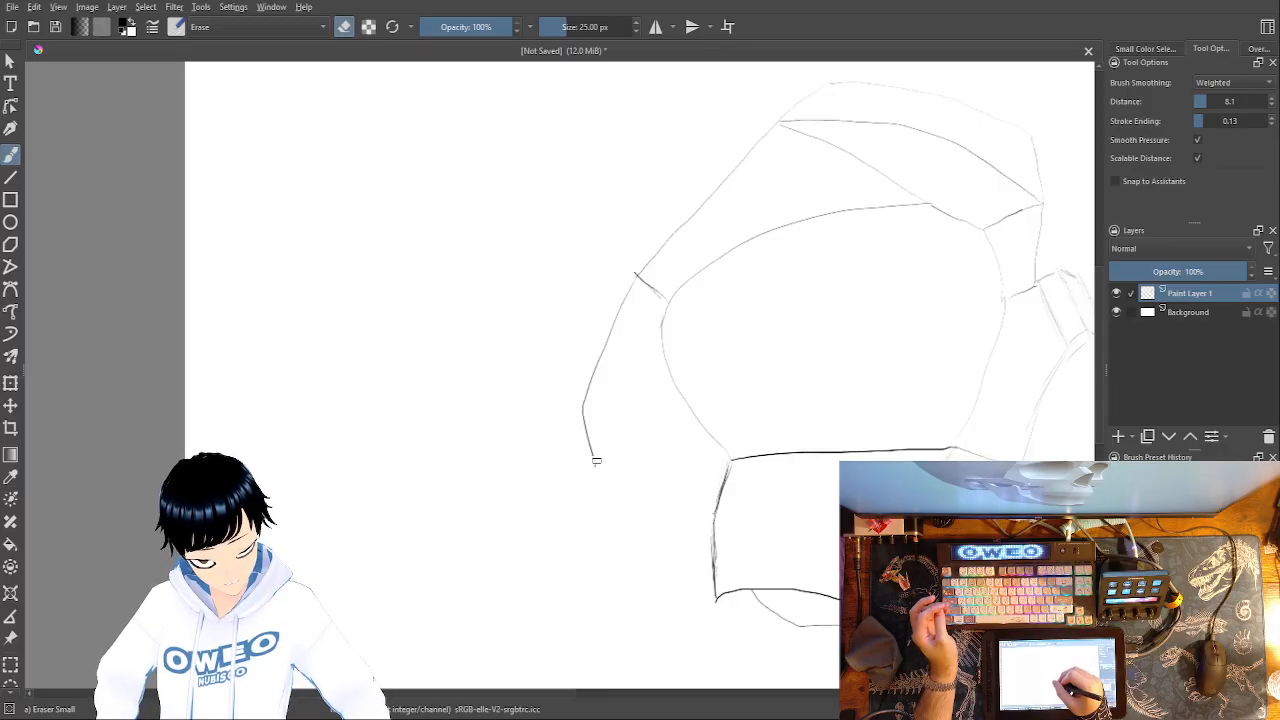
right_click(710, 488)
left_click(793, 508)
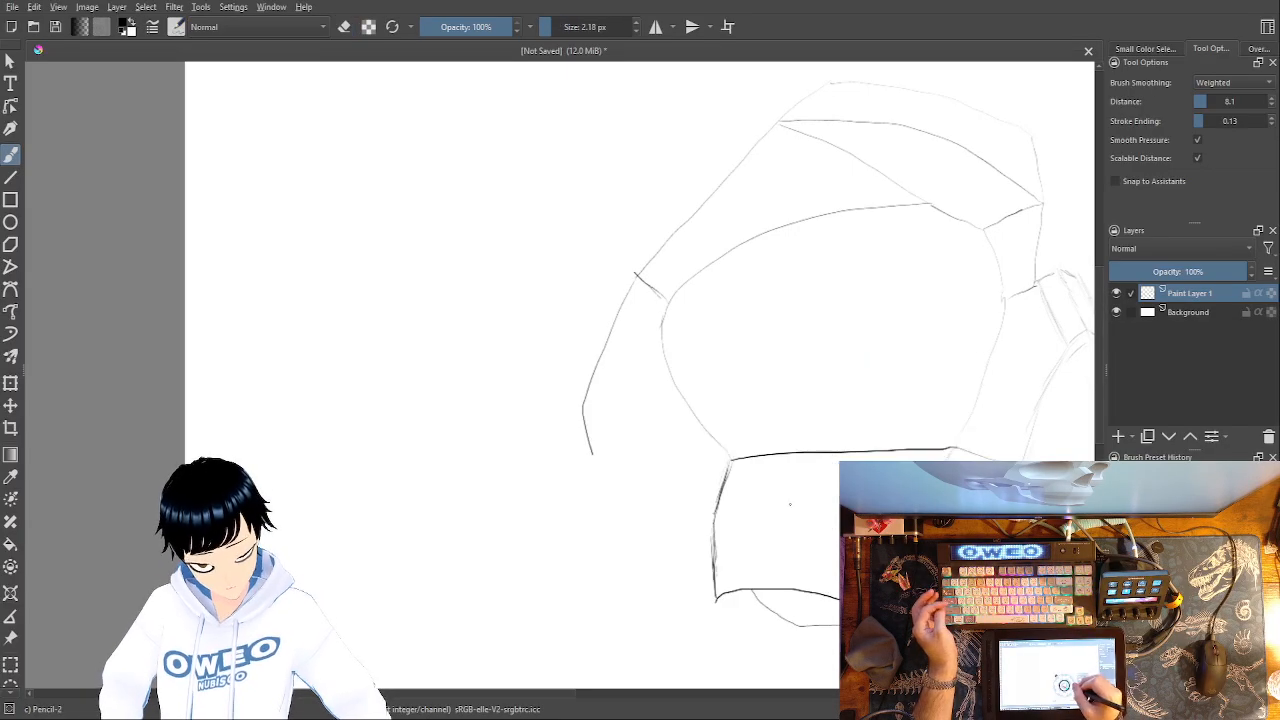
- Redraw the line leftward from the lower block's left edge, and rework the side line's lower part to slope outward and meet it
mouse_move(716, 514)
left_mouse_down()
mouse_move(572, 487)
mouse_move(620, 348)
mouse_move(611, 449)
mouse_move(586, 437)
mouse_move(584, 405)
mouse_move(571, 486)
left_mouse_up()
right_click(625, 435)
left_click(620, 348)
right_click(678, 368)
left_click(757, 385)
left_click_drag(586, 398, 575, 480)
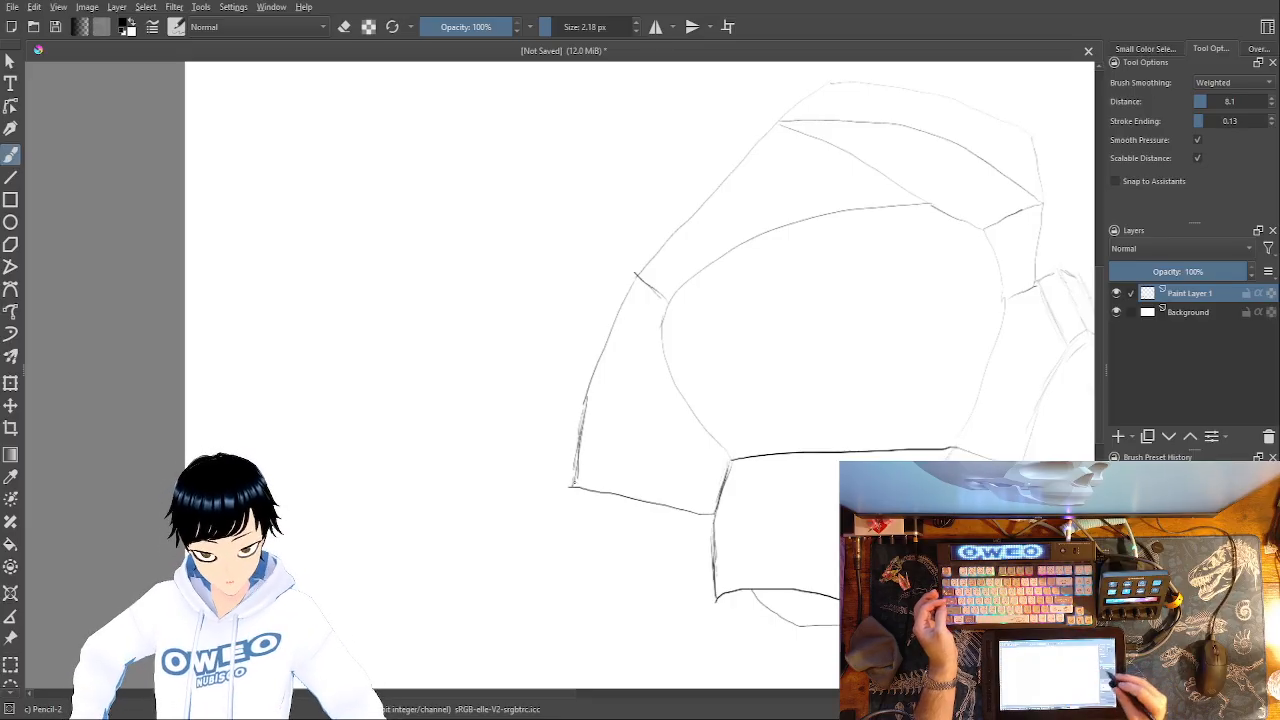
- Try a bent stroke rising from the top of the narrow shape right of the body, trimming its upper part with Eraser Small
mouse_move(738, 610)
left_mouse_down()
mouse_move(643, 560)
mouse_move(483, 667)
left_mouse_up()
mouse_move(659, 466)
left_mouse_down()
mouse_move(613, 574)
mouse_move(714, 486)
mouse_move(762, 470)
left_mouse_up()
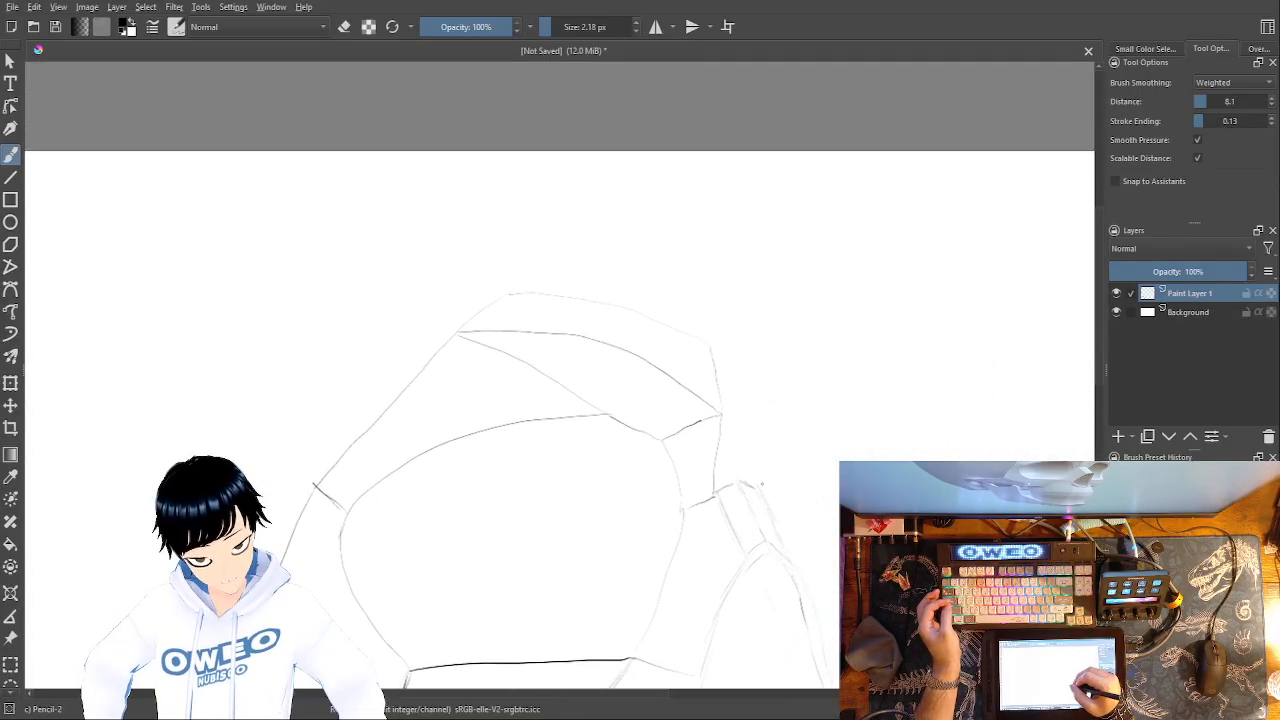
left_click_drag(762, 484, 778, 438)
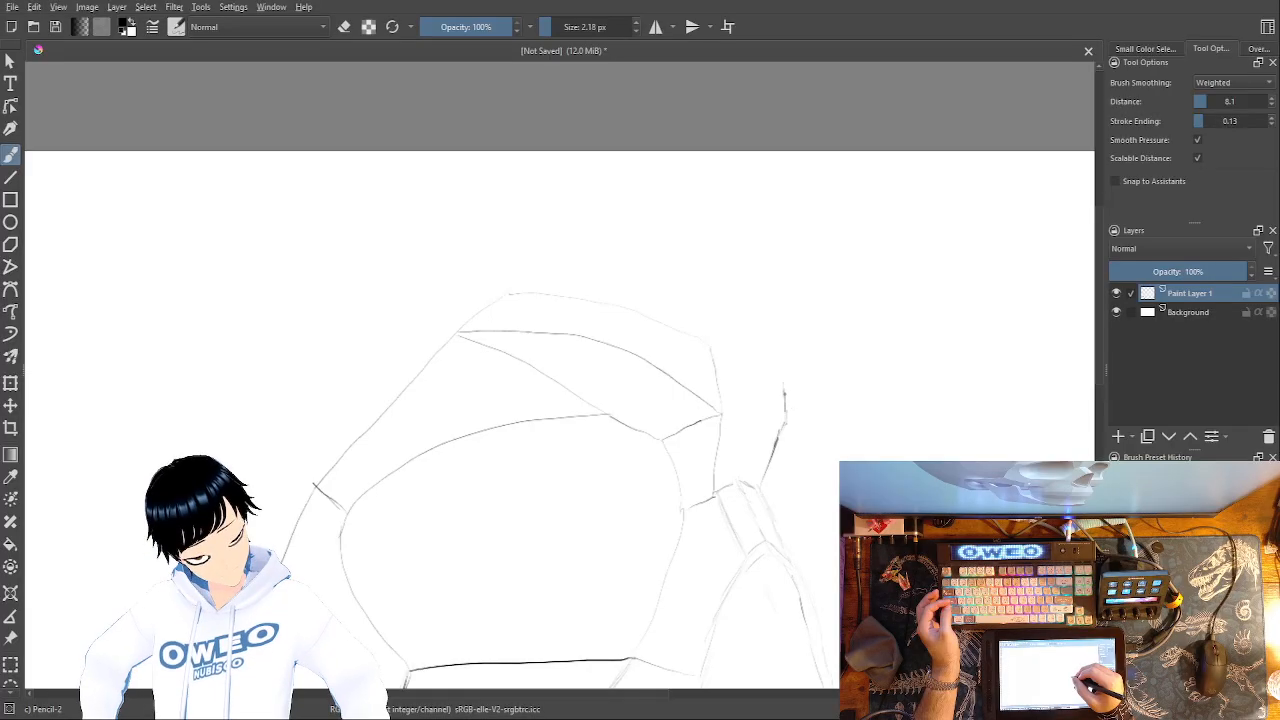
right_click(791, 338)
left_click(791, 251)
mouse_move(780, 424)
left_mouse_down()
mouse_move(787, 378)
mouse_move(776, 478)
mouse_move(778, 467)
mouse_move(765, 477)
mouse_move(781, 428)
left_mouse_up()
right_click(807, 396)
left_click(770, 482)
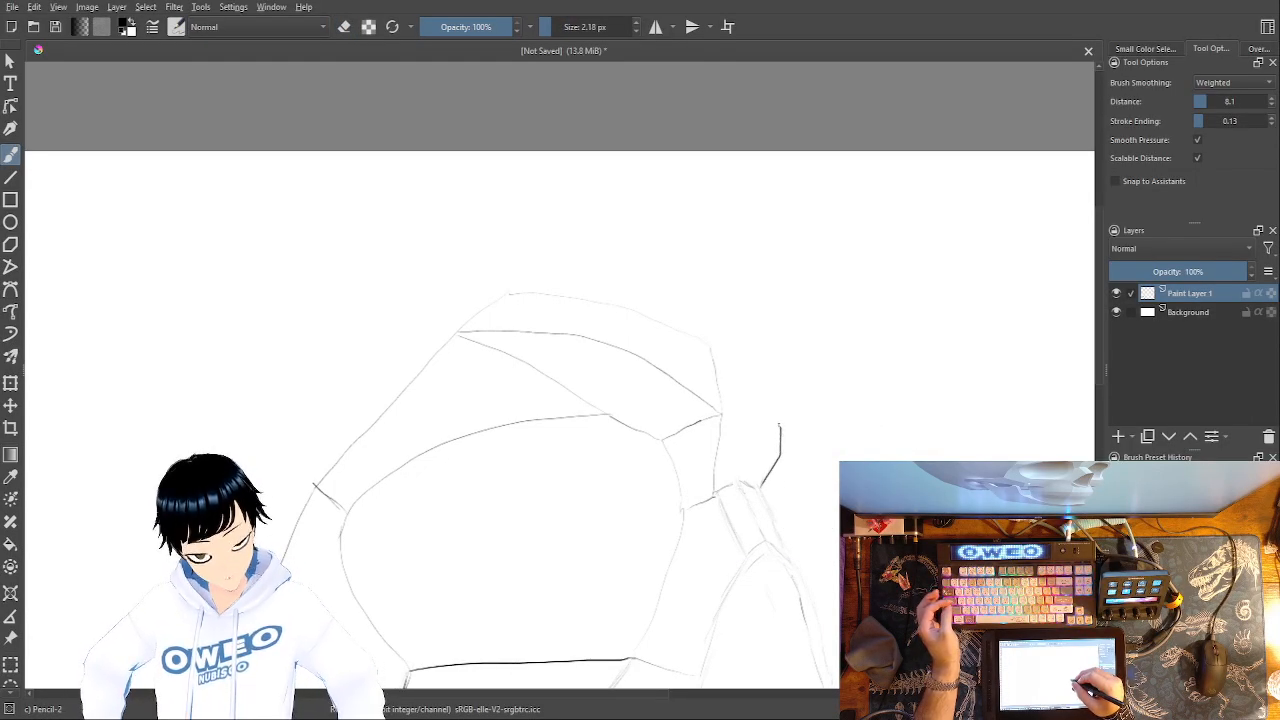
- Undo the bent stroke attempts and draw a longer pencil line rising almost vertically from the narrow shape's top
left_click_drag(774, 399, 777, 414)
key("ctrl+z")
key("ctrl+z")
left_click_drag(758, 490, 785, 437)
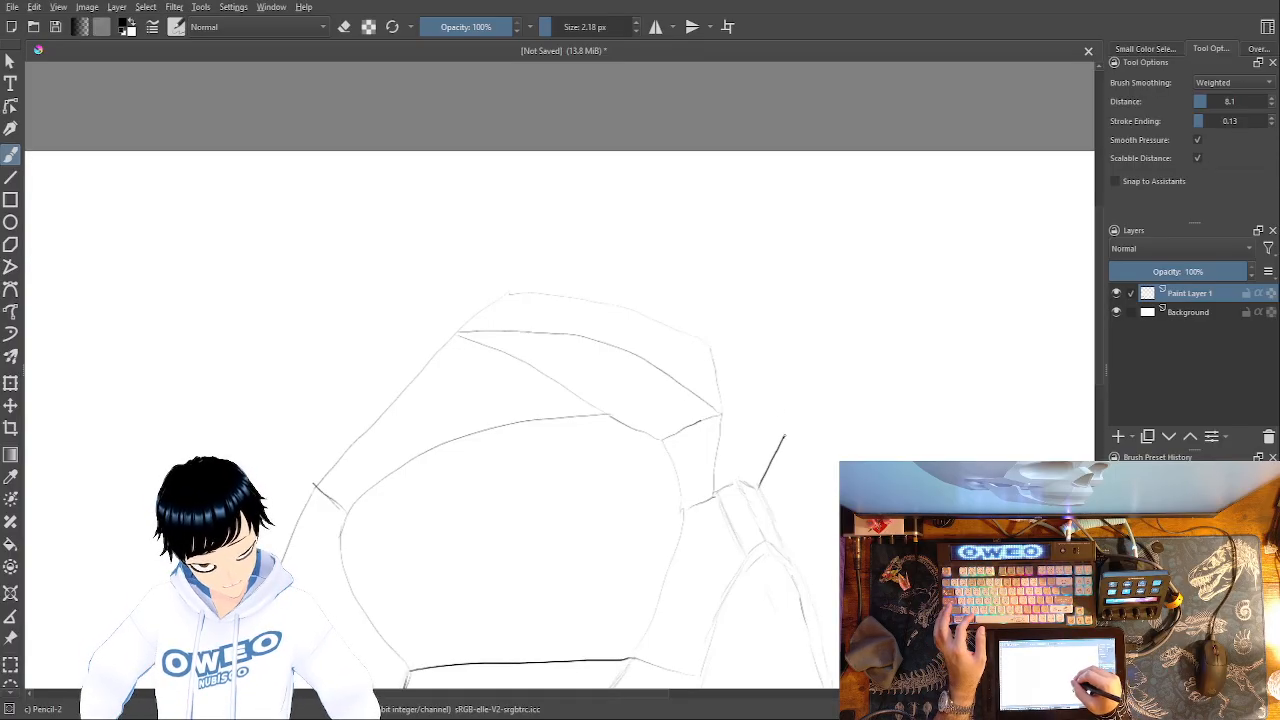
key("ctrl+z")
mouse_move(758, 489)
left_mouse_down()
mouse_move(777, 436)
mouse_move(770, 354)
left_mouse_up()
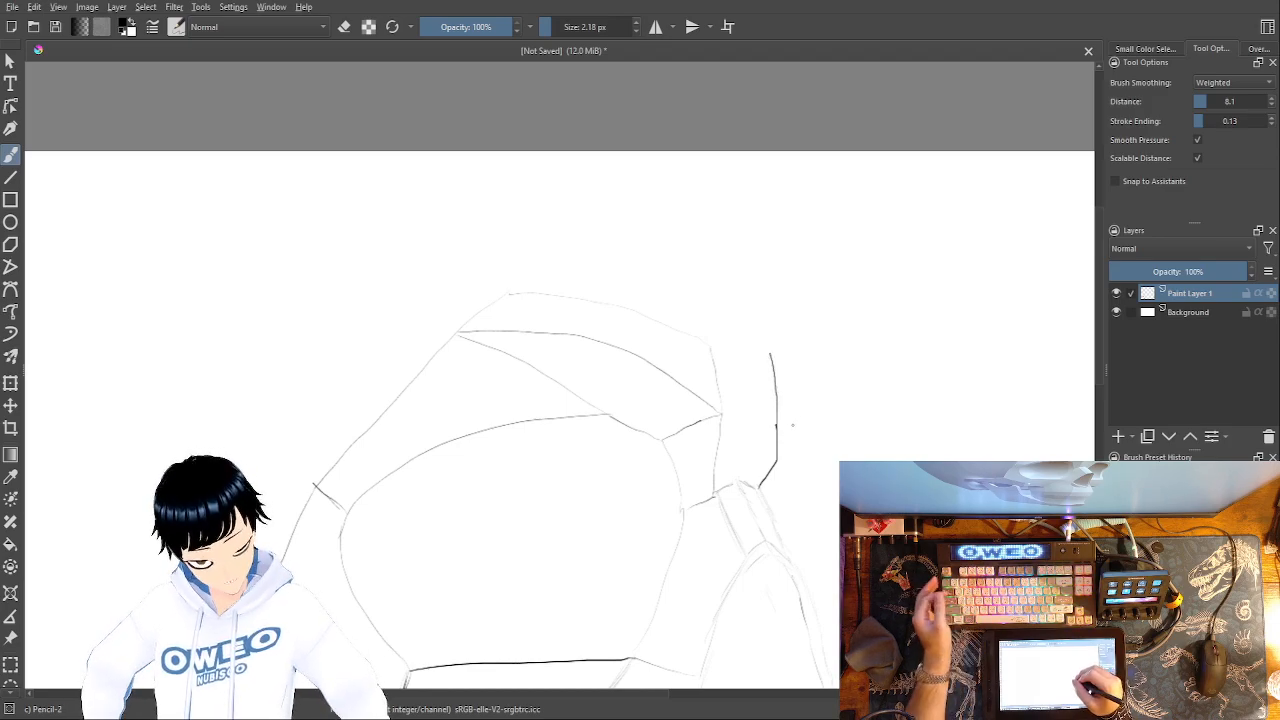
- Sketch a rounded elongated shape and a four-sided block above it beside the new vertical line, linking them to the body's pointed corner
mouse_move(777, 425)
left_mouse_down()
mouse_move(816, 388)
mouse_move(856, 384)
left_mouse_up()
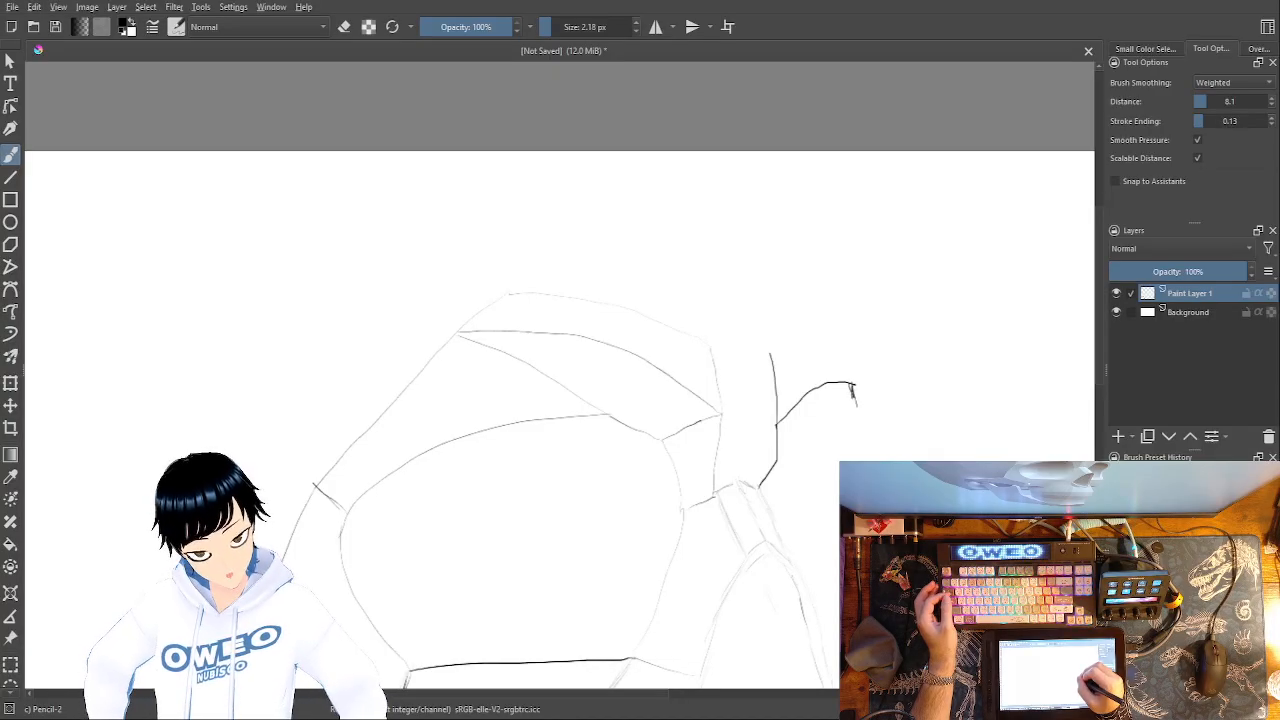
left_click_drag(852, 408, 777, 460)
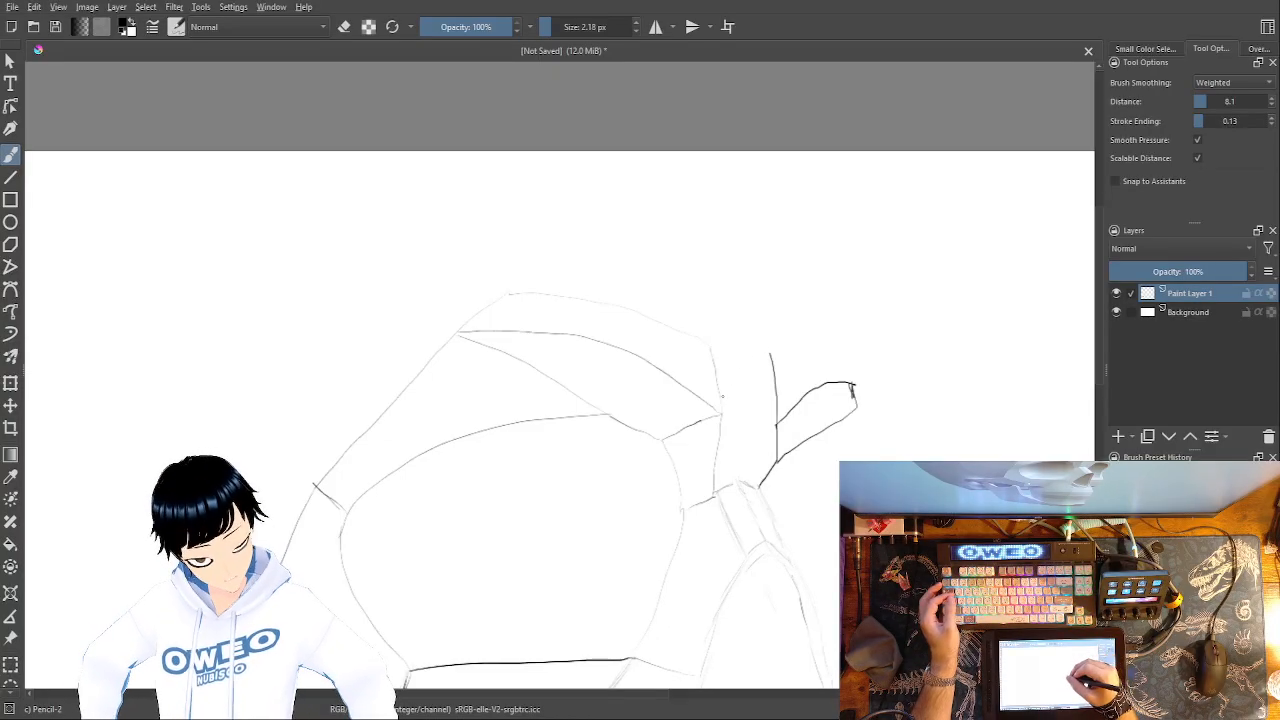
left_click_drag(776, 428, 726, 419)
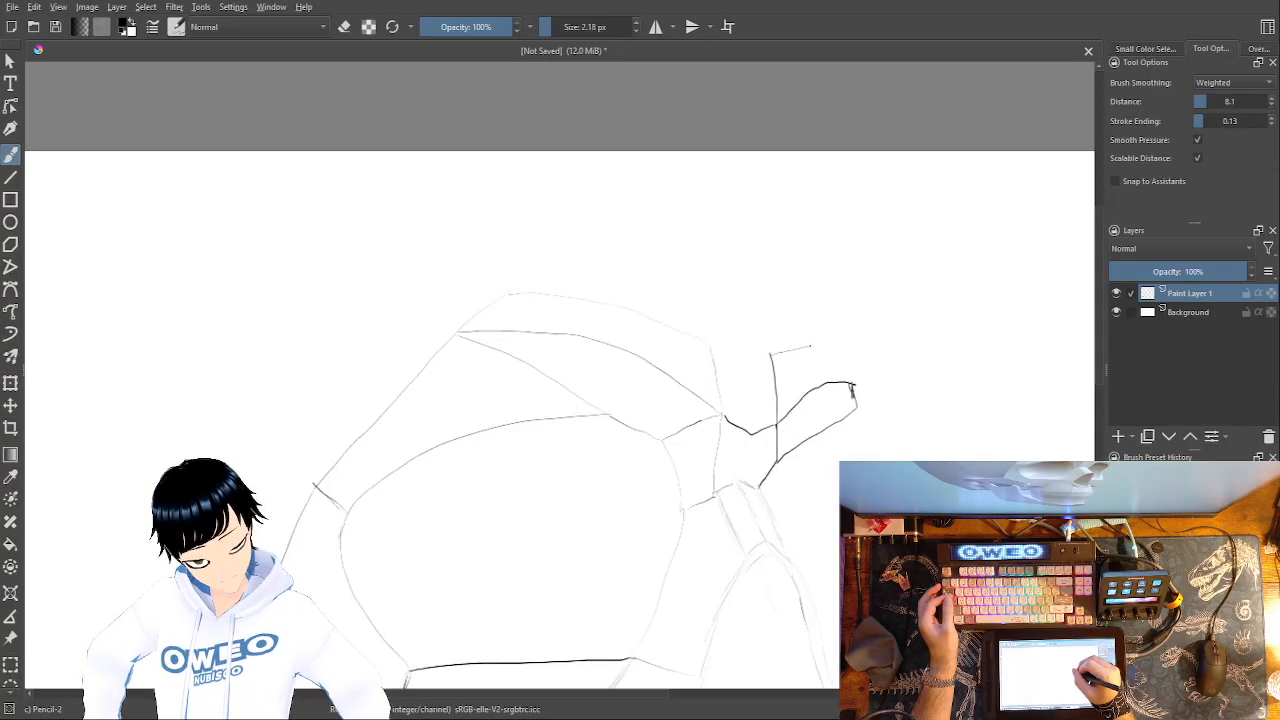
left_click_drag(836, 344, 853, 380)
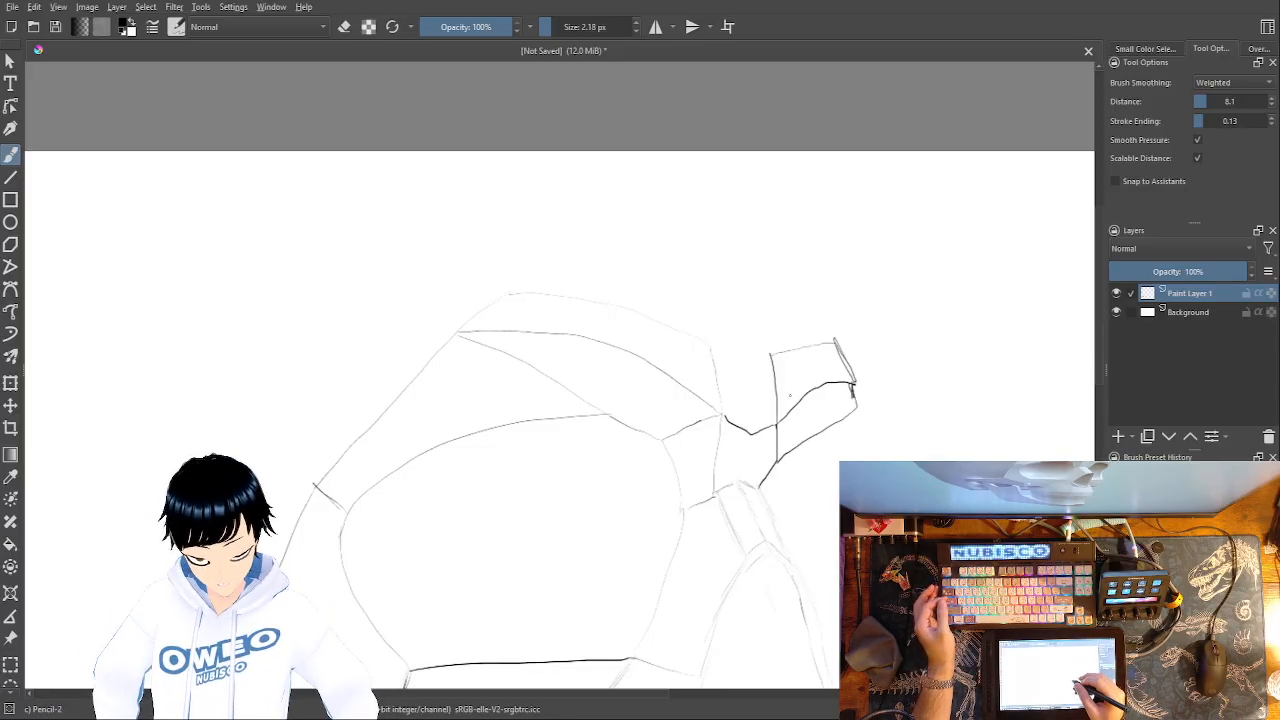
- Erase the vertical line's slanted lower end with Eraser Small and redraw it in Pencil-2 down to the narrow shape
right_click(793, 470)
left_click(793, 383)
left_click_drag(783, 455, 773, 480)
right_click(810, 445)
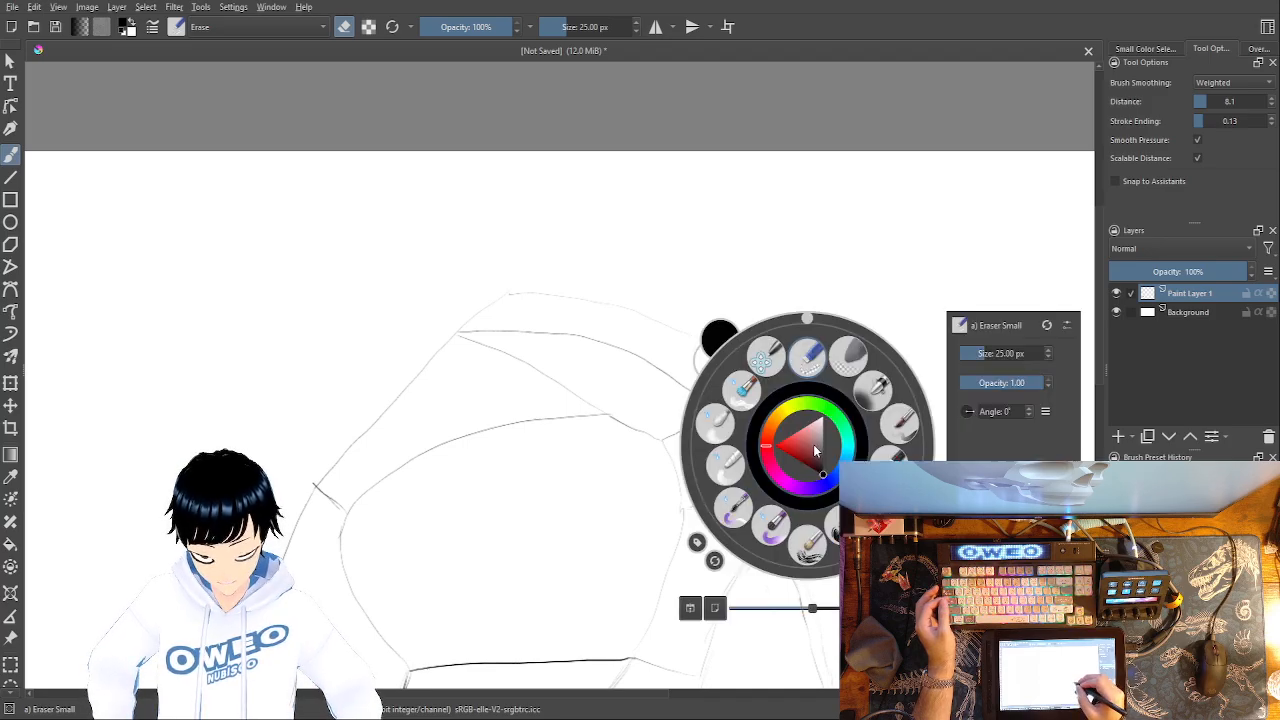
left_click(888, 453)
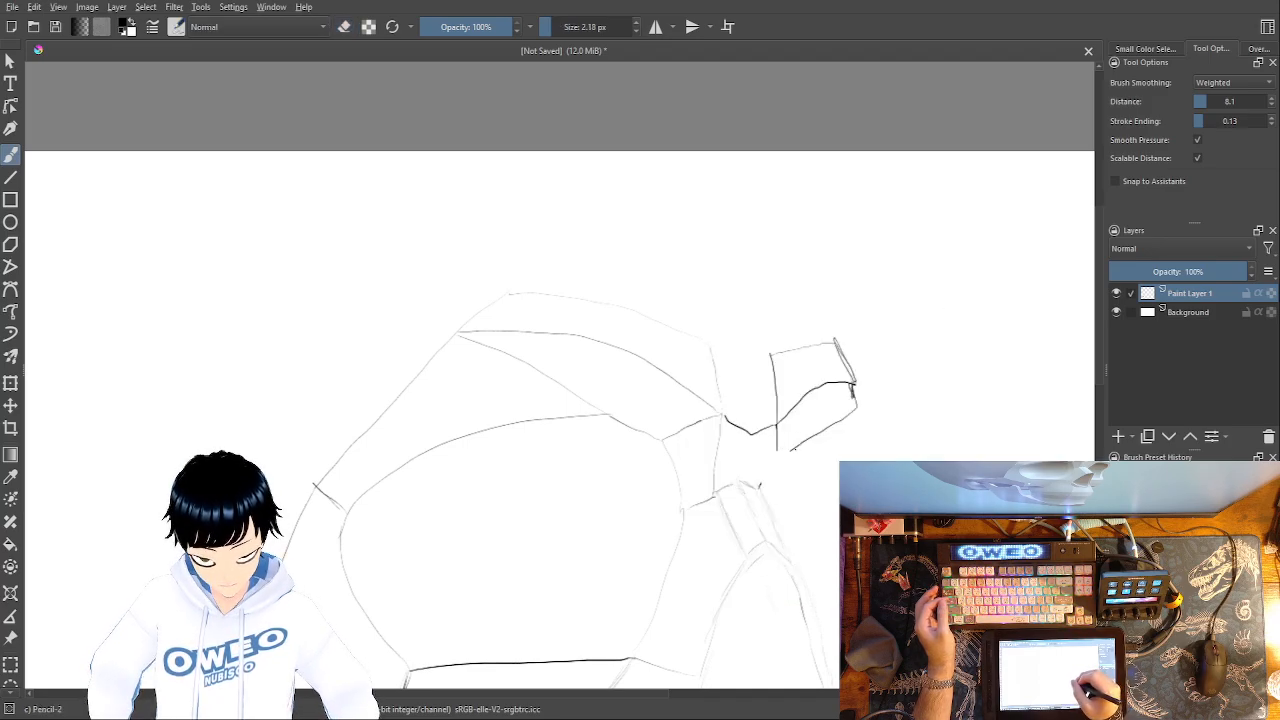
left_click_drag(778, 455, 757, 494)
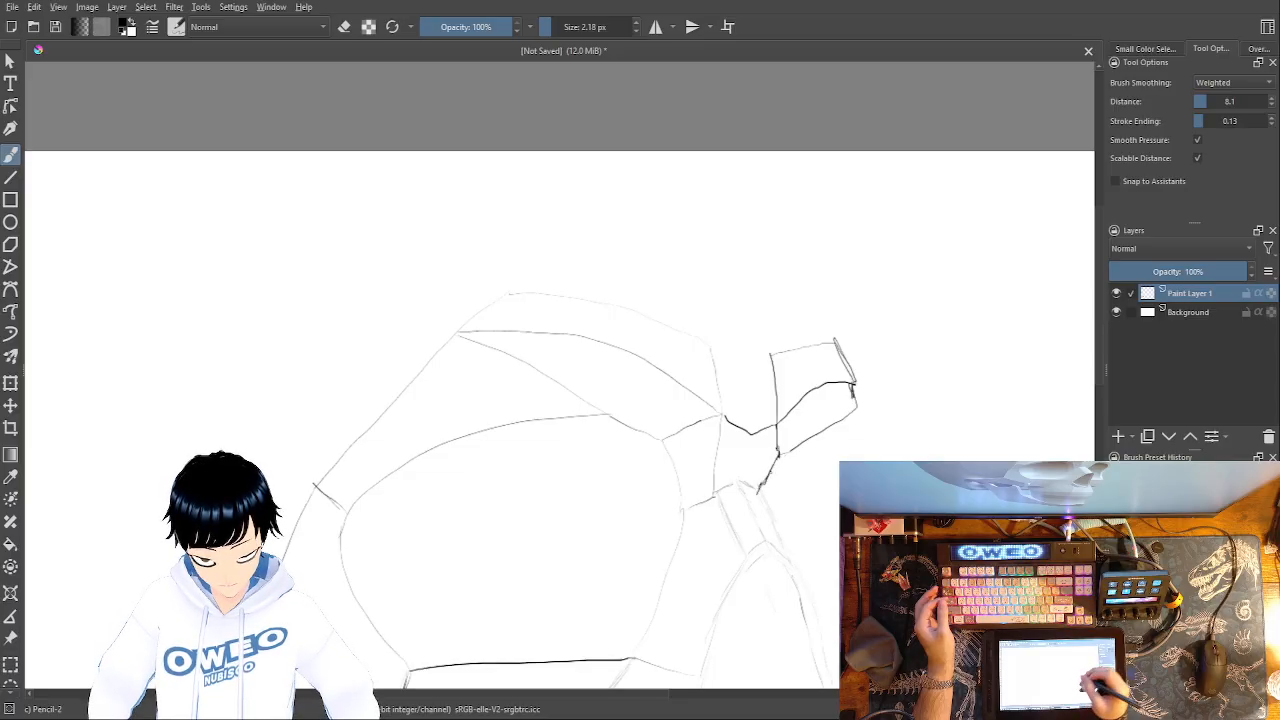
mouse_move(954, 483)
left_mouse_down()
mouse_move(748, 471)
mouse_move(760, 473)
left_mouse_up()
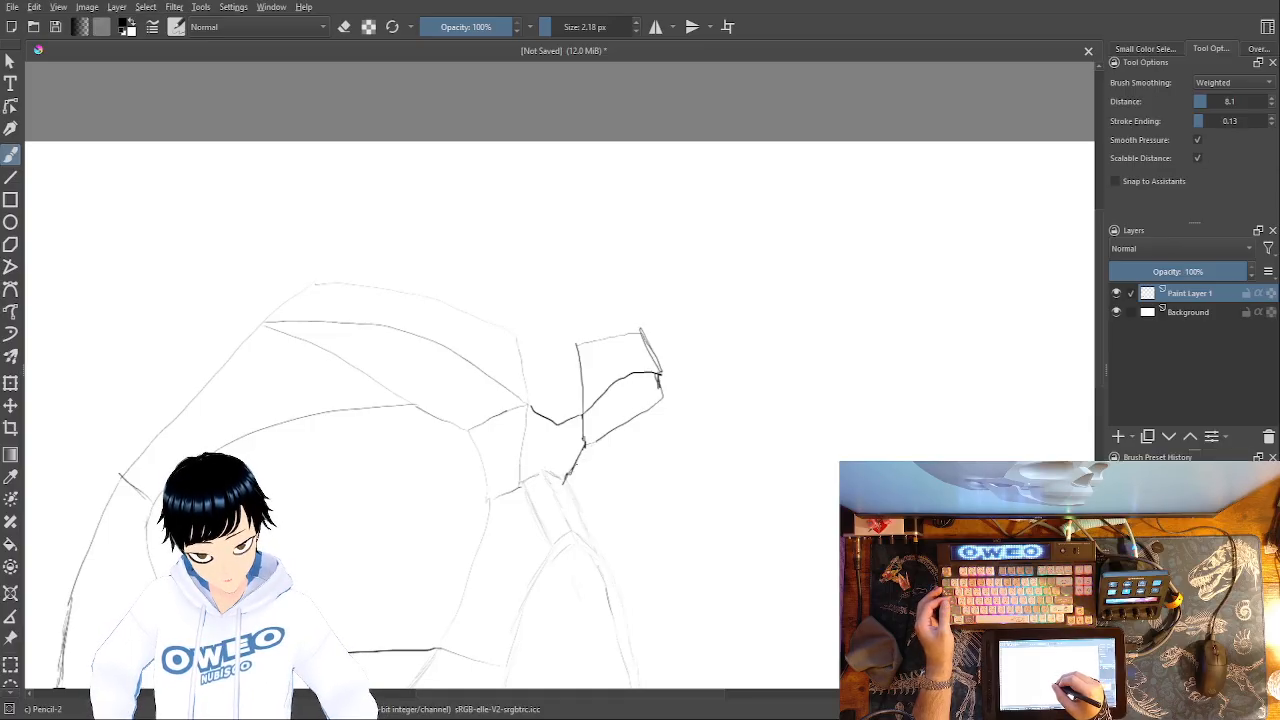
mouse_move(613, 455)
left_mouse_down()
mouse_move(668, 459)
mouse_move(709, 481)
mouse_move(724, 510)
left_mouse_up()
key("ctrl+z")
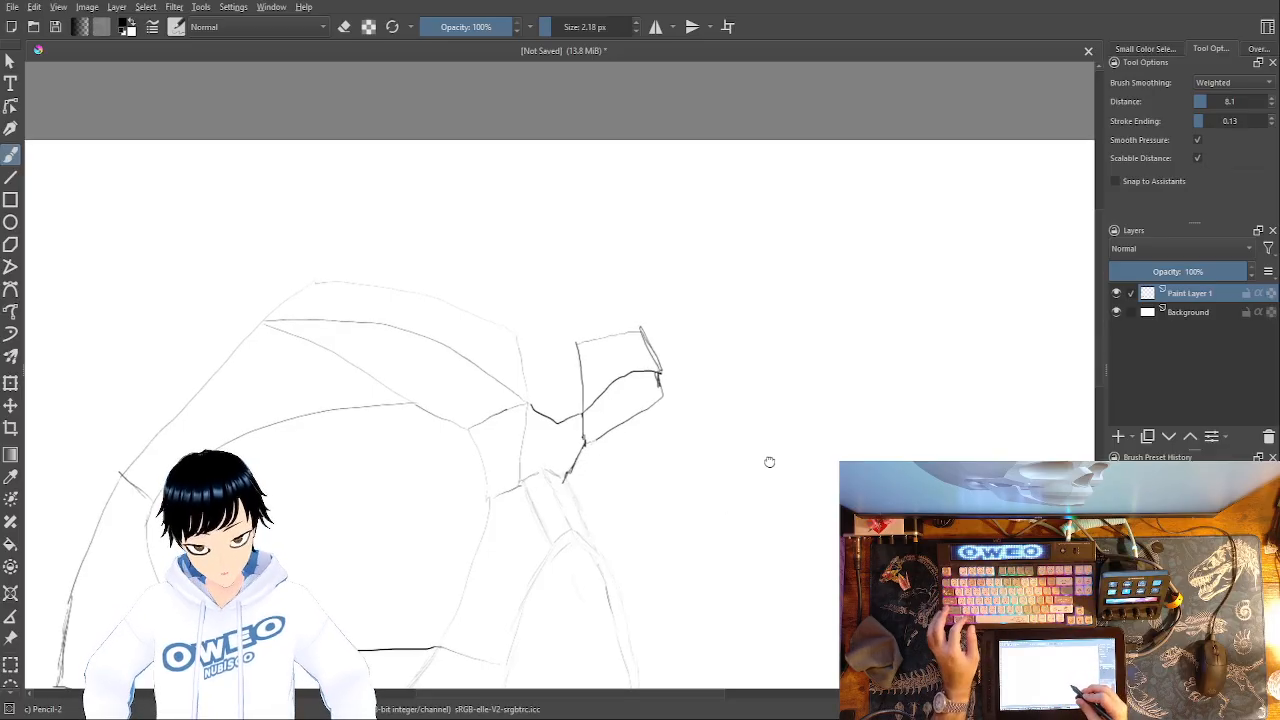
left_click_drag(769, 457, 789, 331)
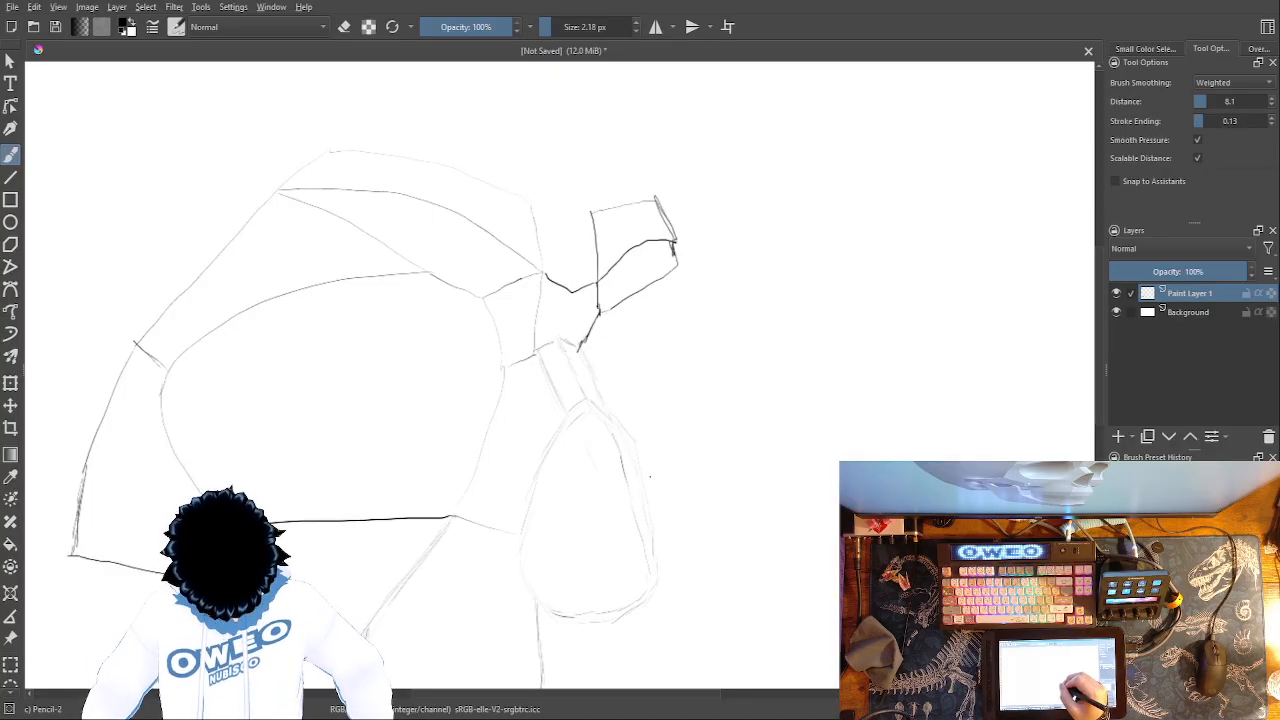
left_click_drag(650, 481, 708, 472)
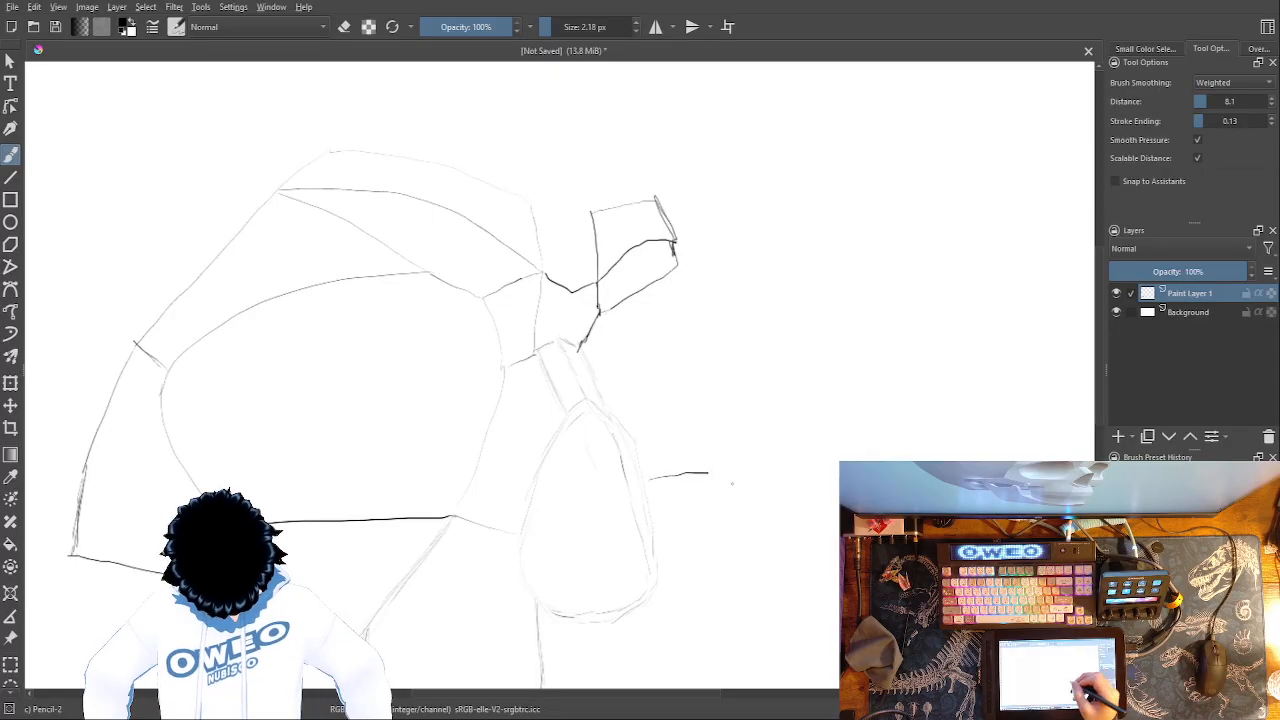
key("ctrl+z")
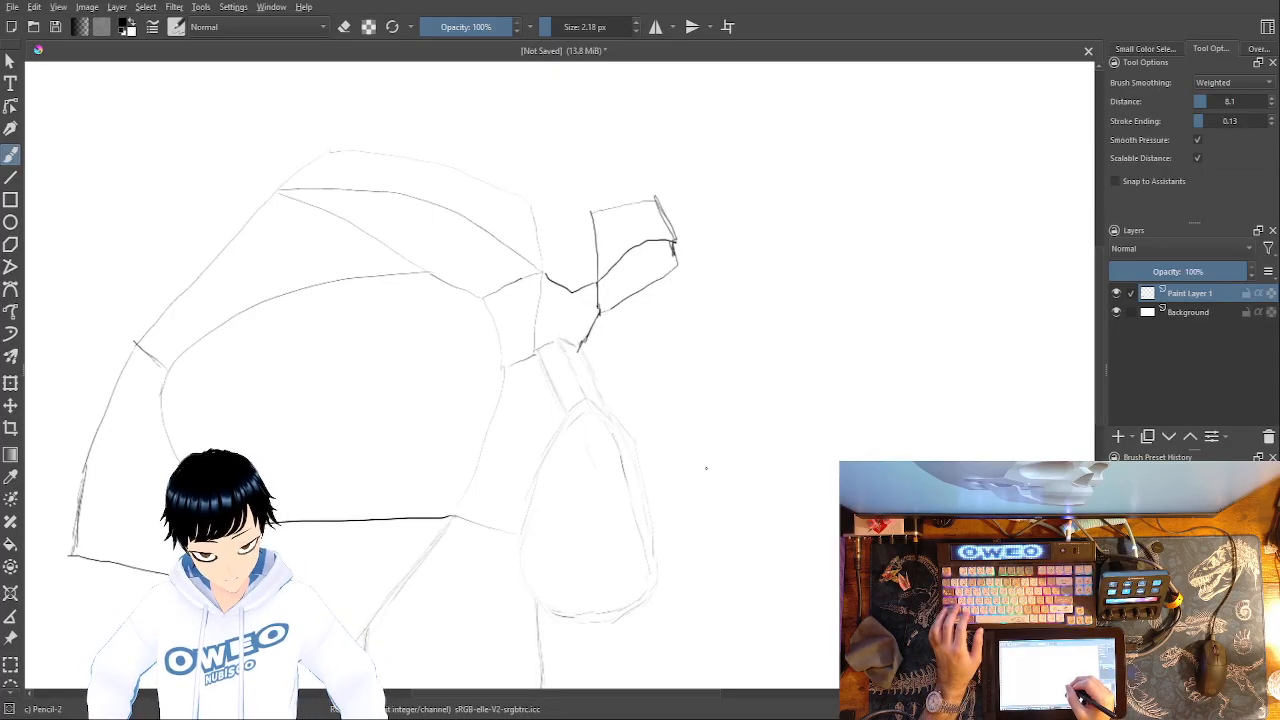
- Sketch a second body outline beside the drop shape: a short lower edge and a side curving up and over to the rounded elongated shape
left_click_drag(648, 497, 727, 490)
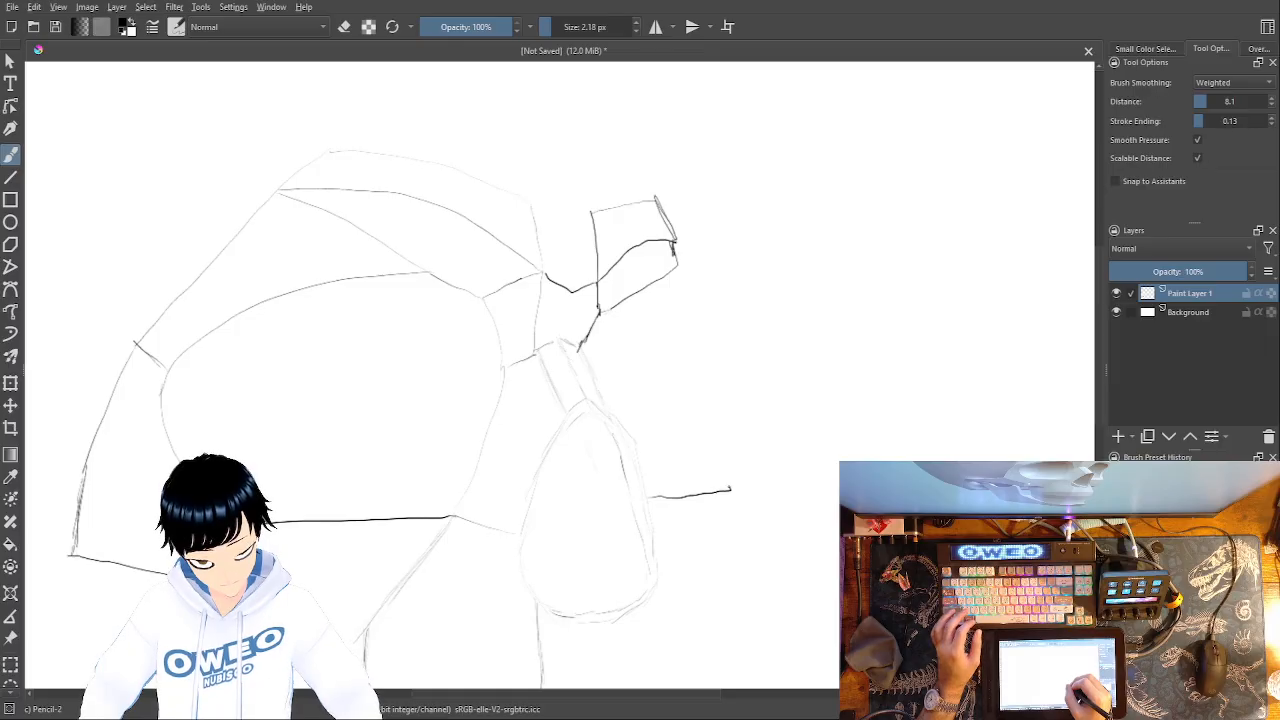
mouse_move(731, 489)
left_mouse_down()
mouse_move(691, 395)
mouse_move(726, 328)
left_mouse_up()
key("ctrl+z")
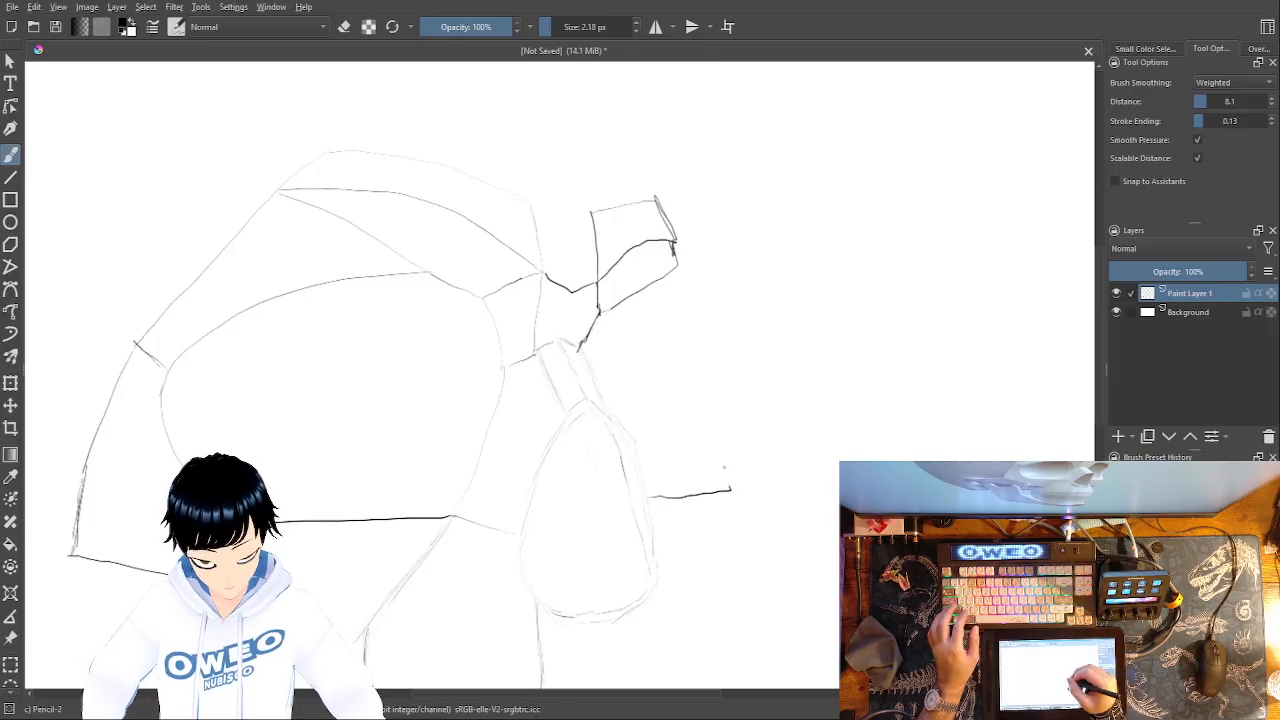
mouse_move(731, 489)
left_mouse_down()
mouse_move(719, 414)
mouse_move(754, 327)
mouse_move(701, 268)
left_mouse_up()
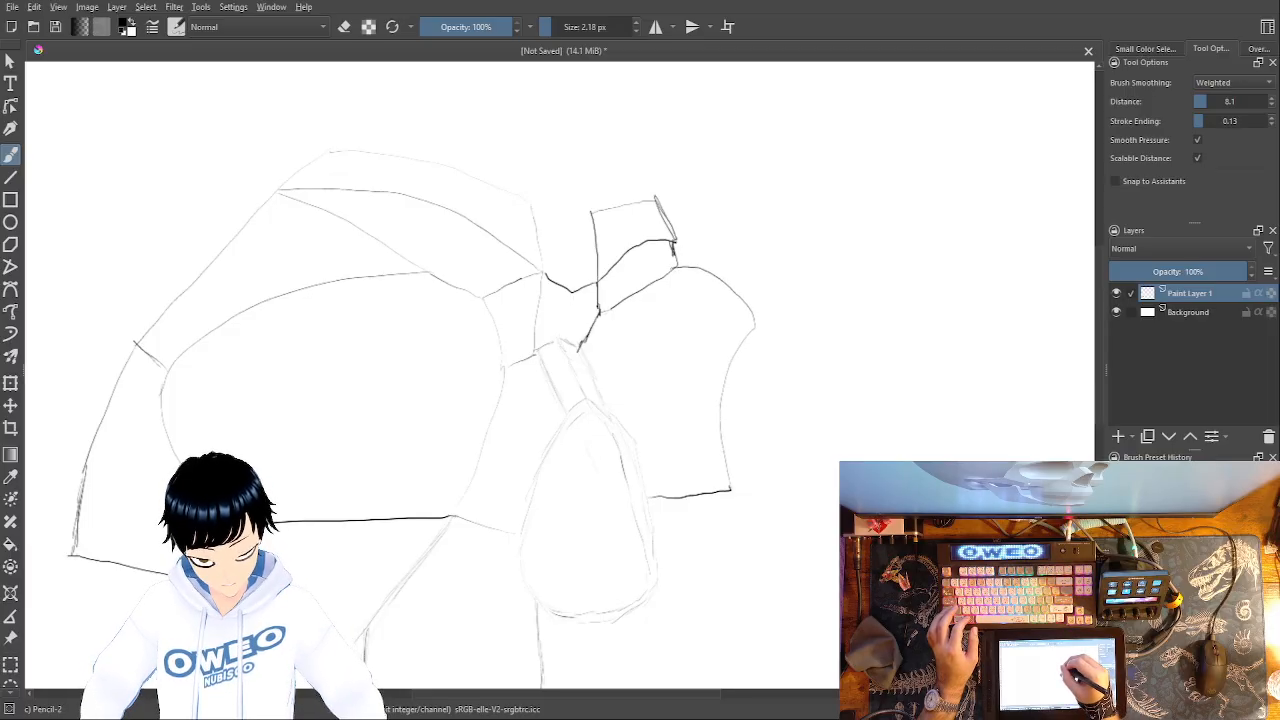
- Draw a long leg line slanting down from the drop shape's outer side and bending inward towards its lower end
left_click_drag(771, 321, 885, 249)
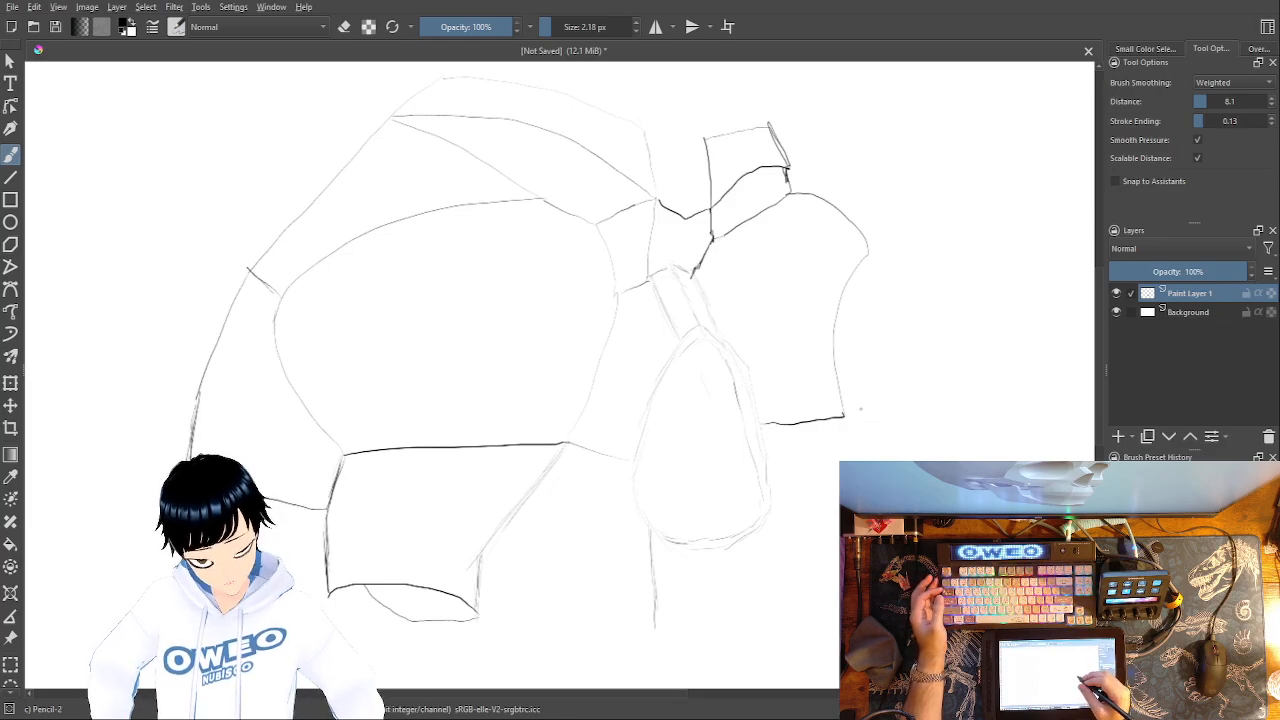
mouse_move(860, 409)
left_mouse_down()
mouse_move(857, 313)
mouse_move(827, 230)
left_mouse_up()
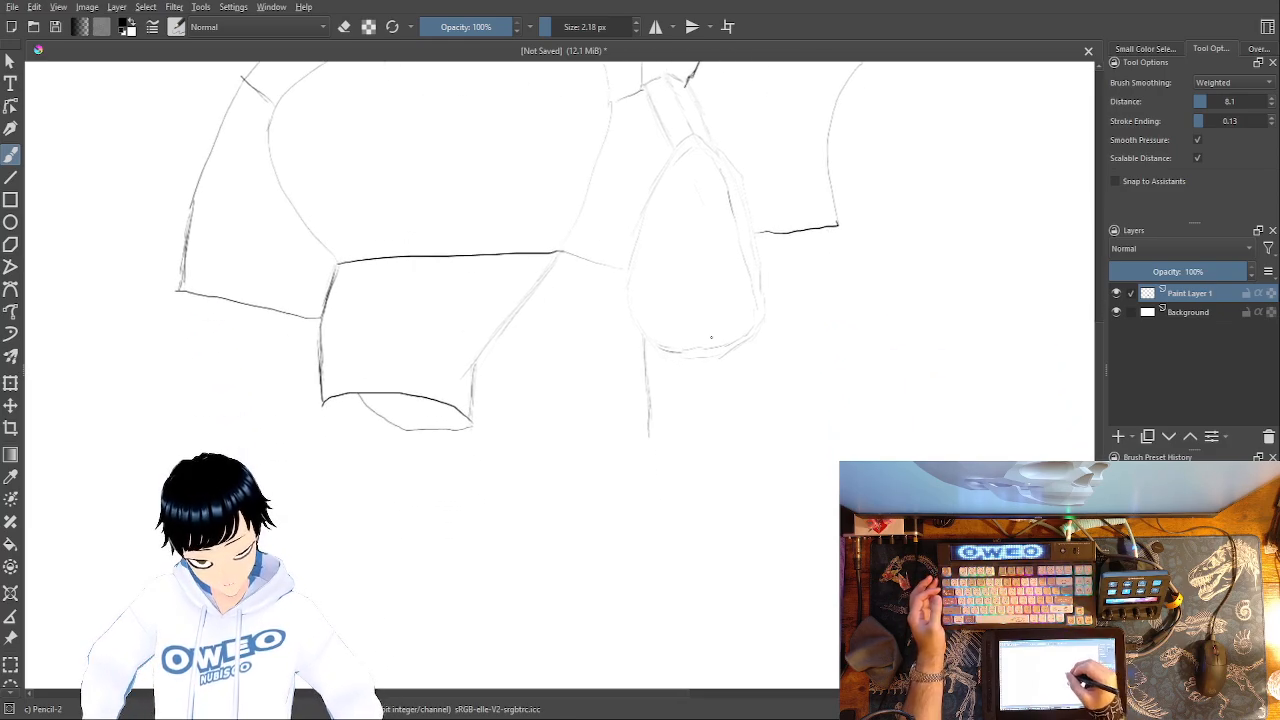
left_click_drag(760, 258, 780, 318)
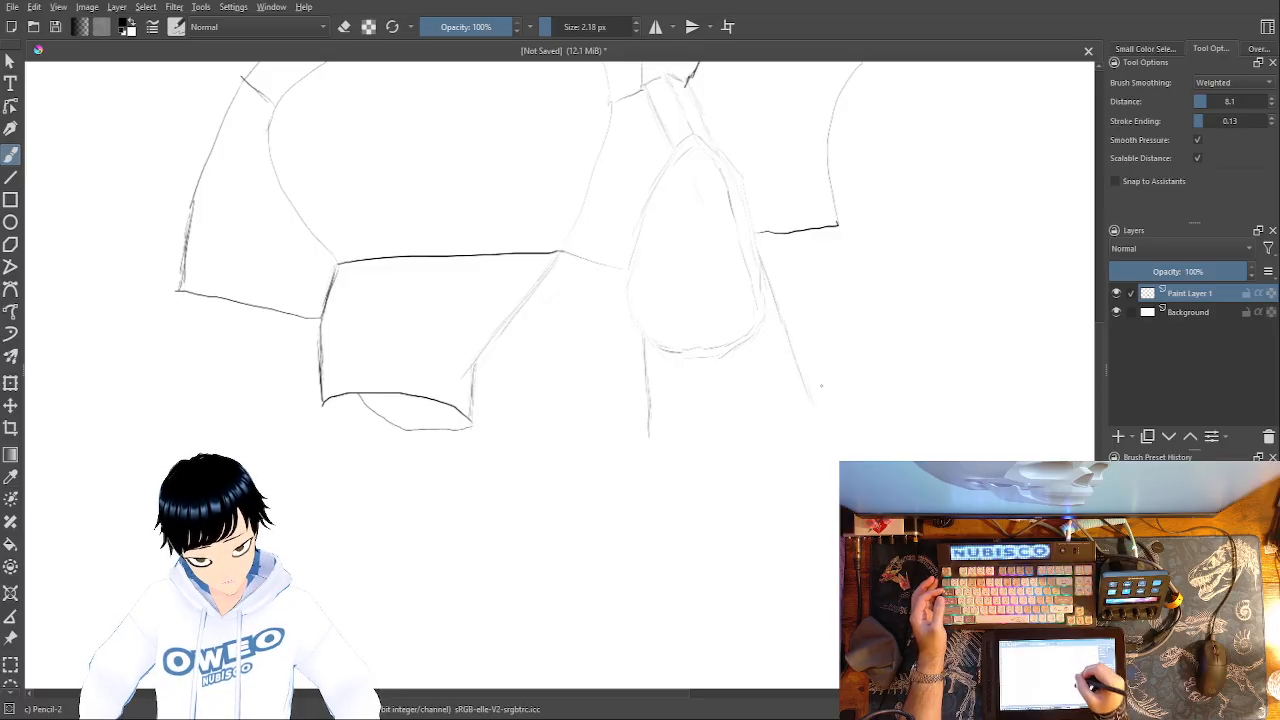
left_click_drag(812, 420, 816, 476)
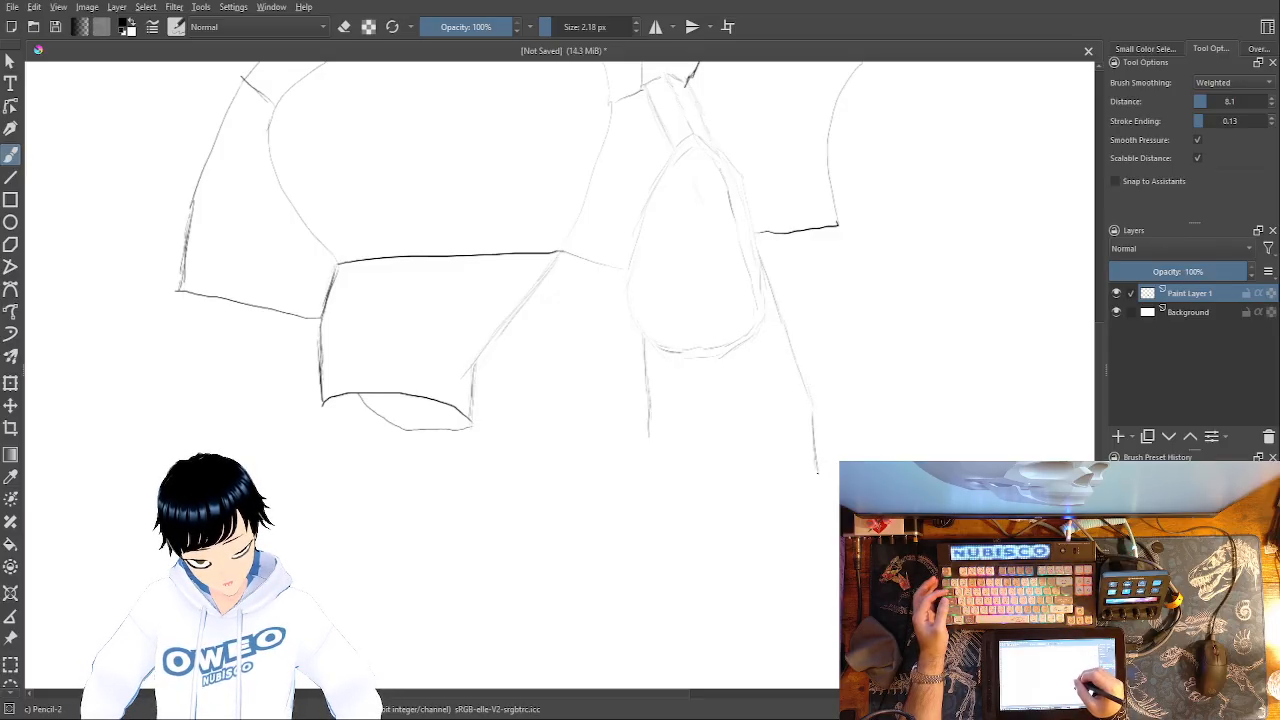
left_click_drag(822, 503, 815, 535)
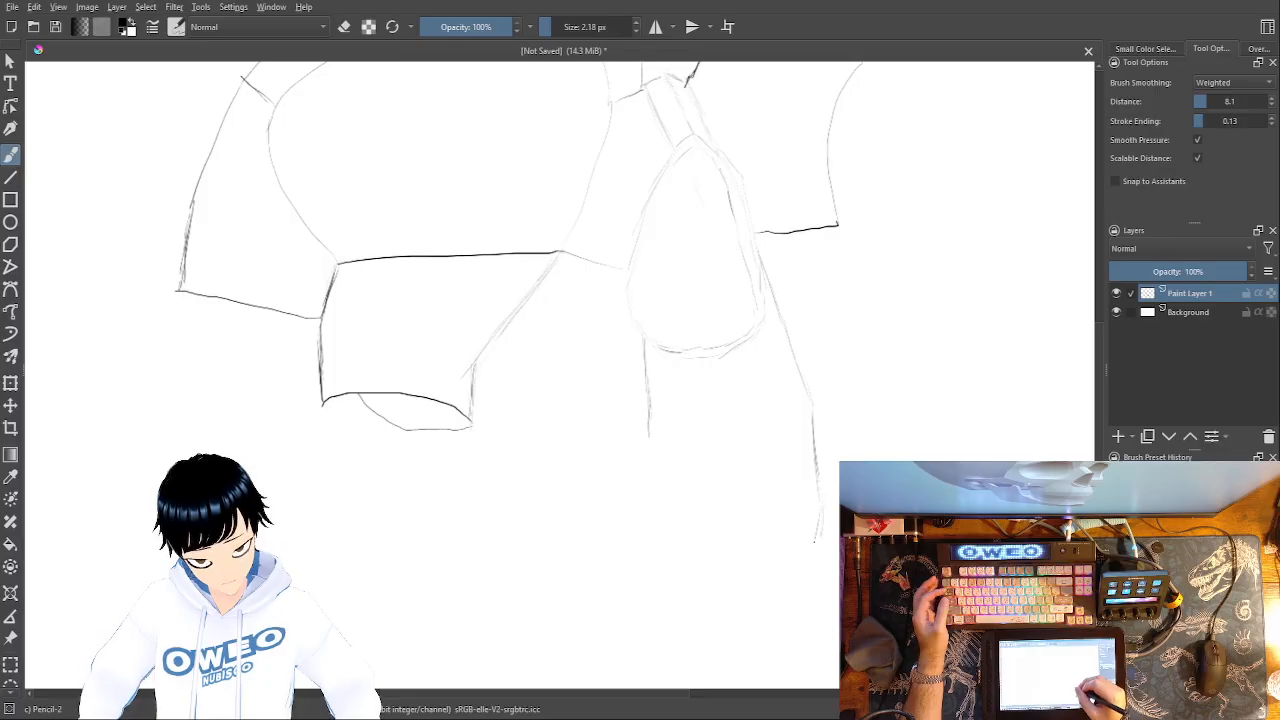
scroll(820, 522, "down", 5)
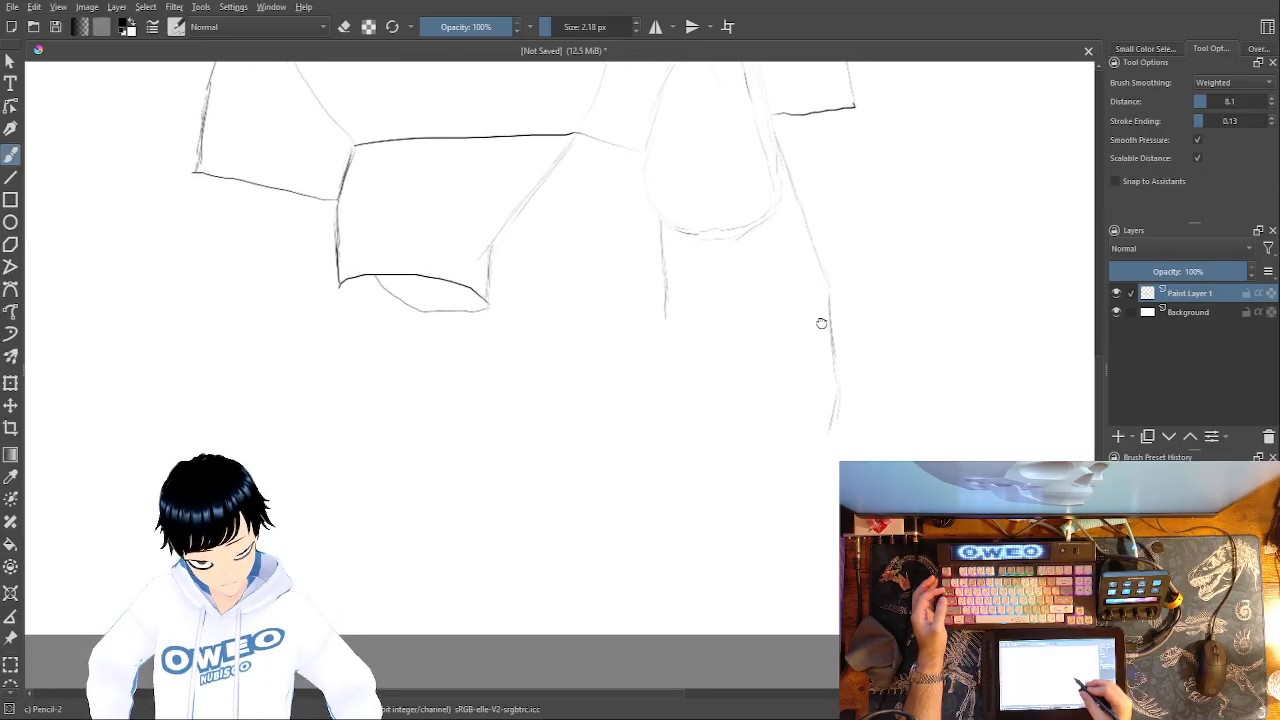
left_click_drag(842, 286, 825, 337)
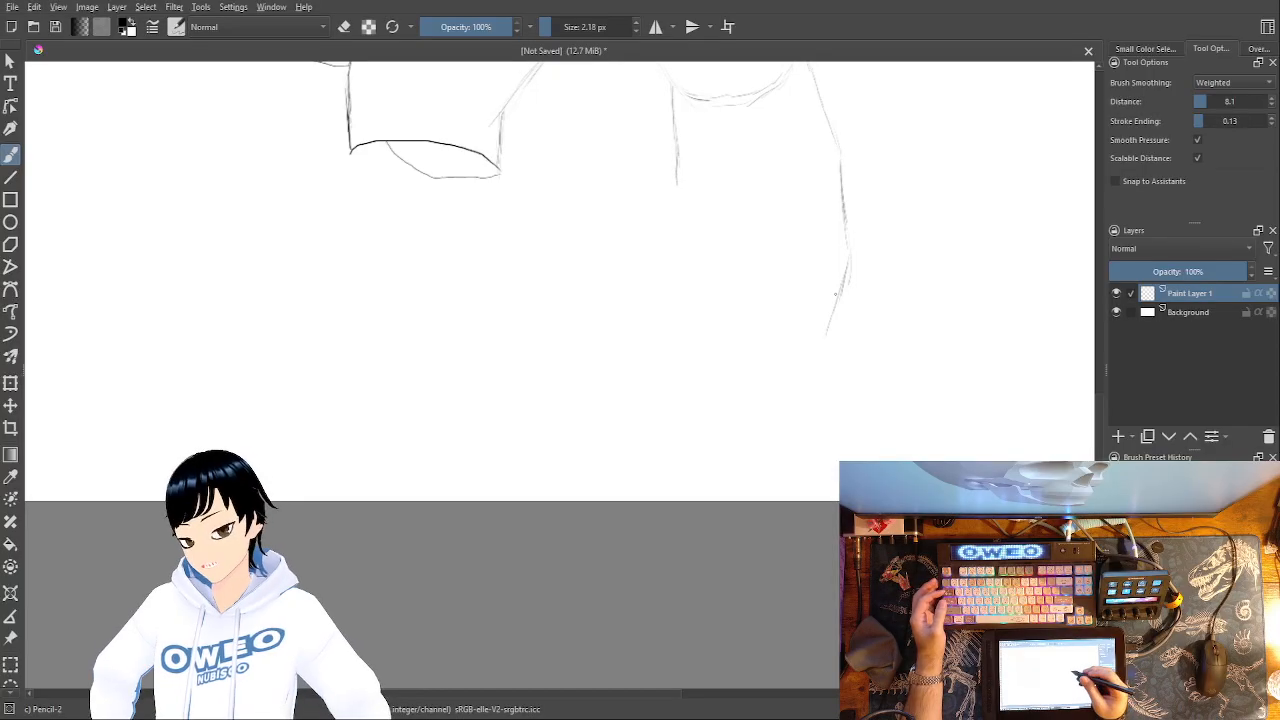
mouse_move(835, 293)
left_mouse_down()
mouse_move(790, 330)
mouse_move(731, 343)
mouse_move(700, 420)
mouse_move(774, 460)
mouse_move(790, 447)
mouse_move(747, 466)
mouse_move(751, 480)
left_mouse_up()
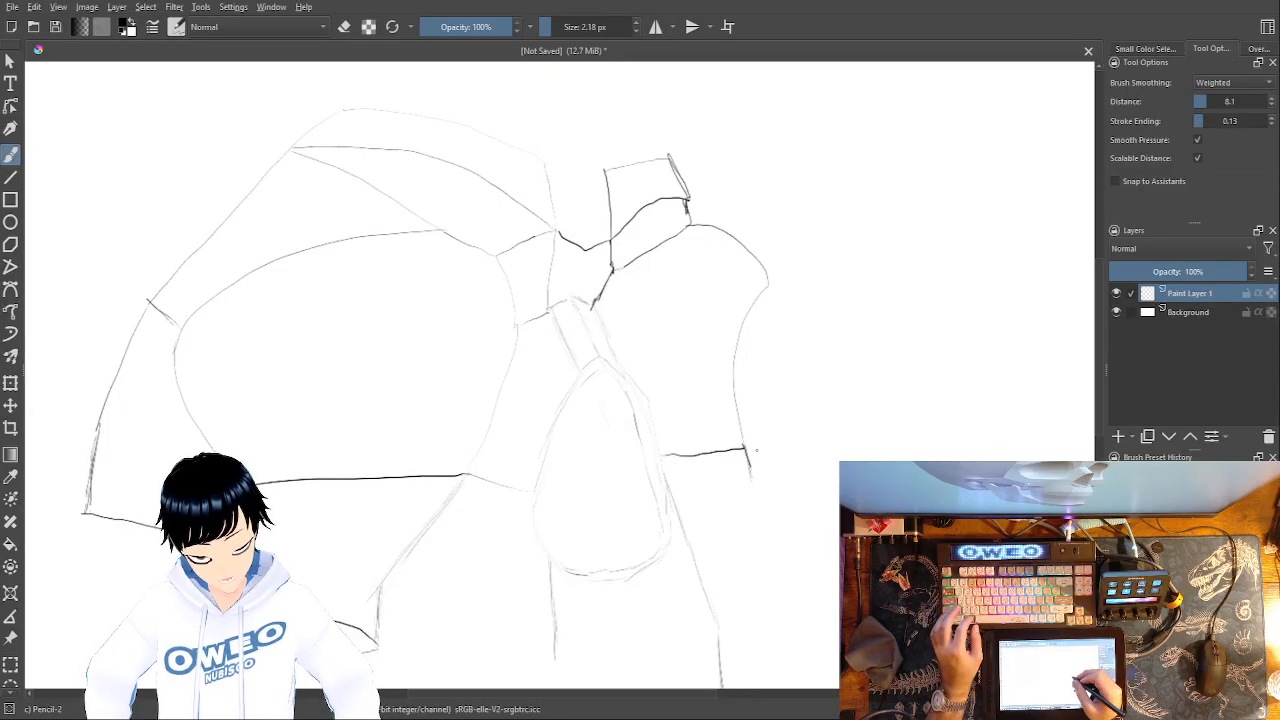
- Erase the second body outline's lower edge with Eraser Small and redraw it in Pencil-2, extending it past the side line
right_click(774, 408)
left_click(772, 326)
mouse_move(750, 478)
left_mouse_down()
mouse_move(746, 453)
mouse_move(671, 452)
left_mouse_up()
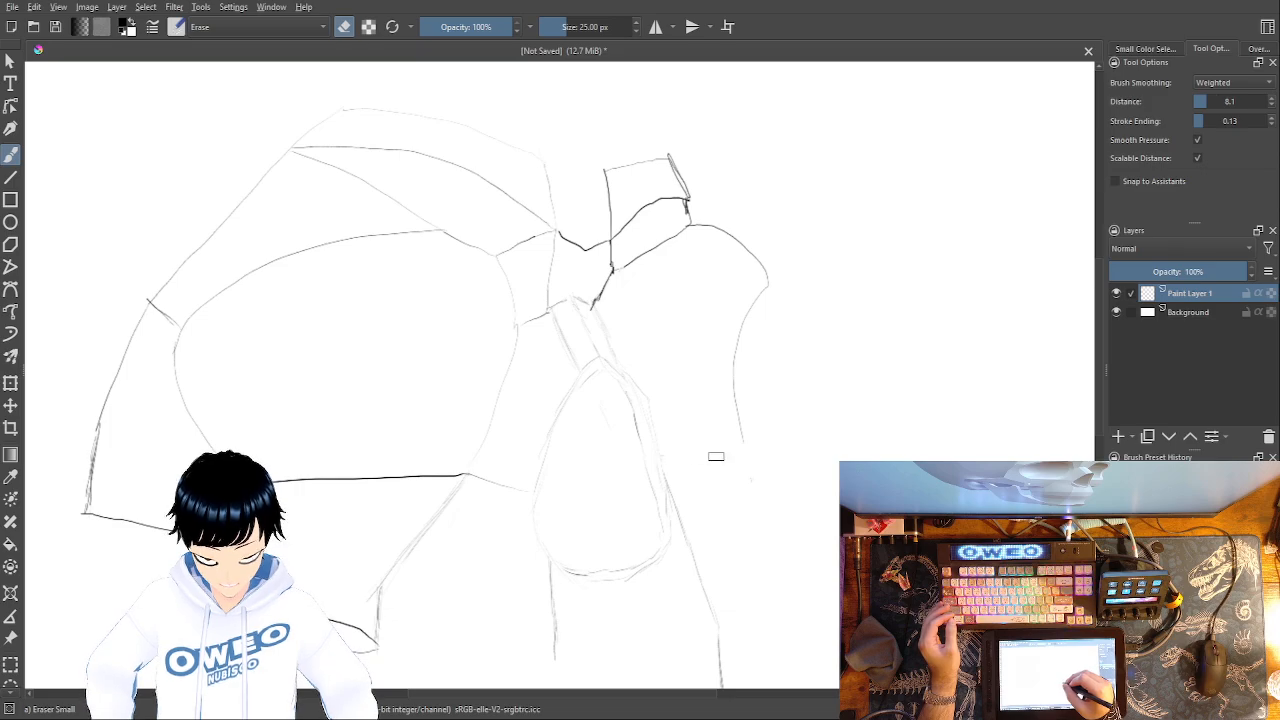
right_click(807, 390)
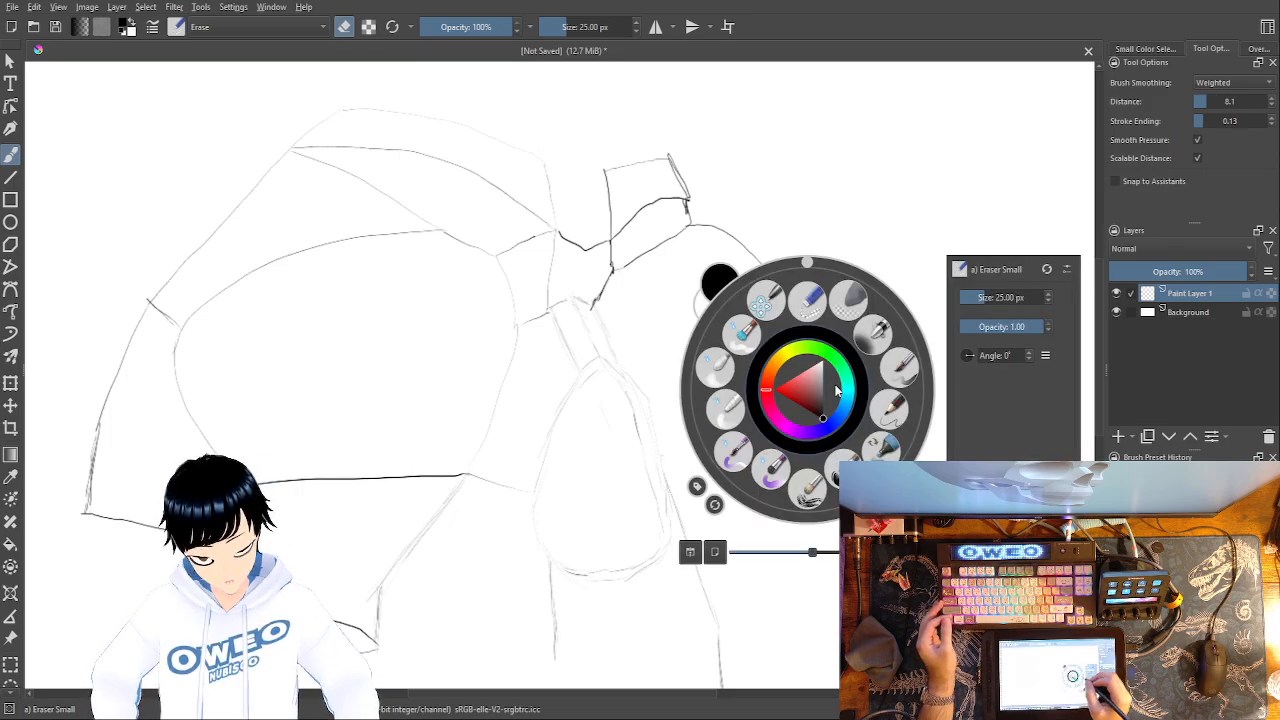
left_click(888, 410)
left_click_drag(758, 443, 663, 457)
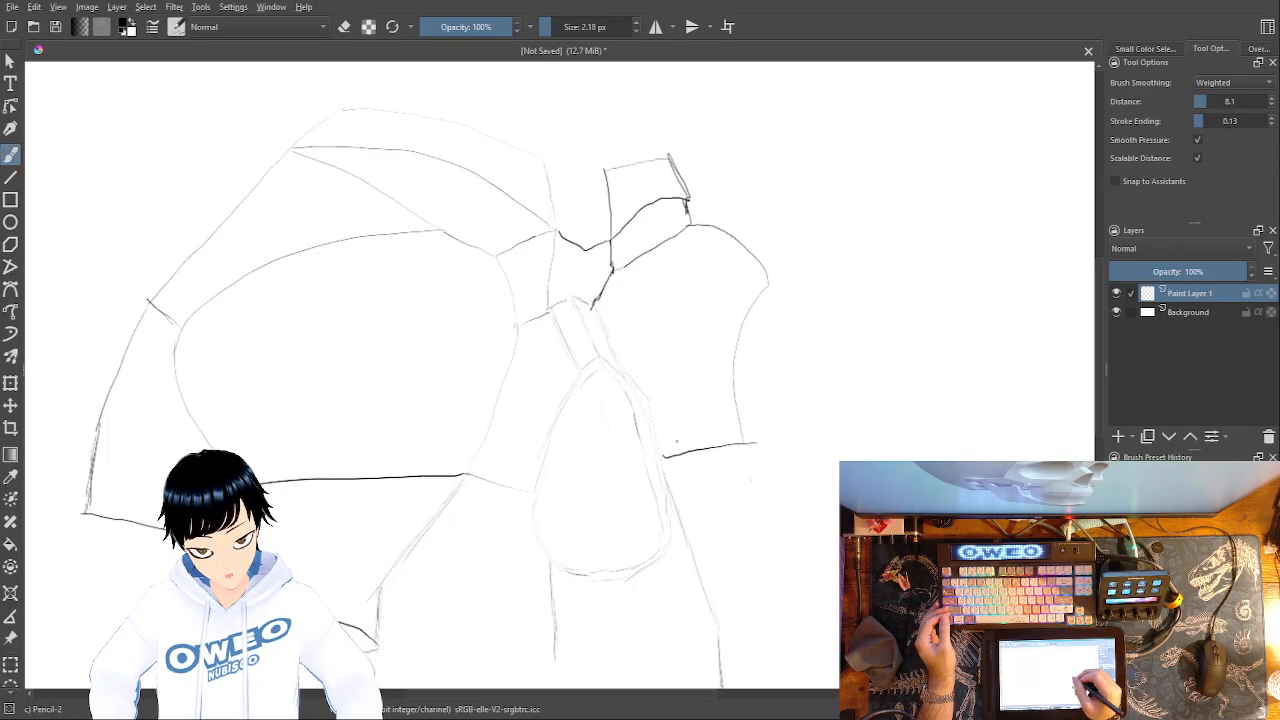
- Rework the lower part of the second body outline's outer side into a straighter line ending on the lower edge
right_click(767, 392)
left_click(845, 405)
mouse_move(748, 372)
left_mouse_down()
mouse_move(735, 397)
mouse_move(745, 430)
left_mouse_up()
right_click(849, 352)
left_click(900, 405)
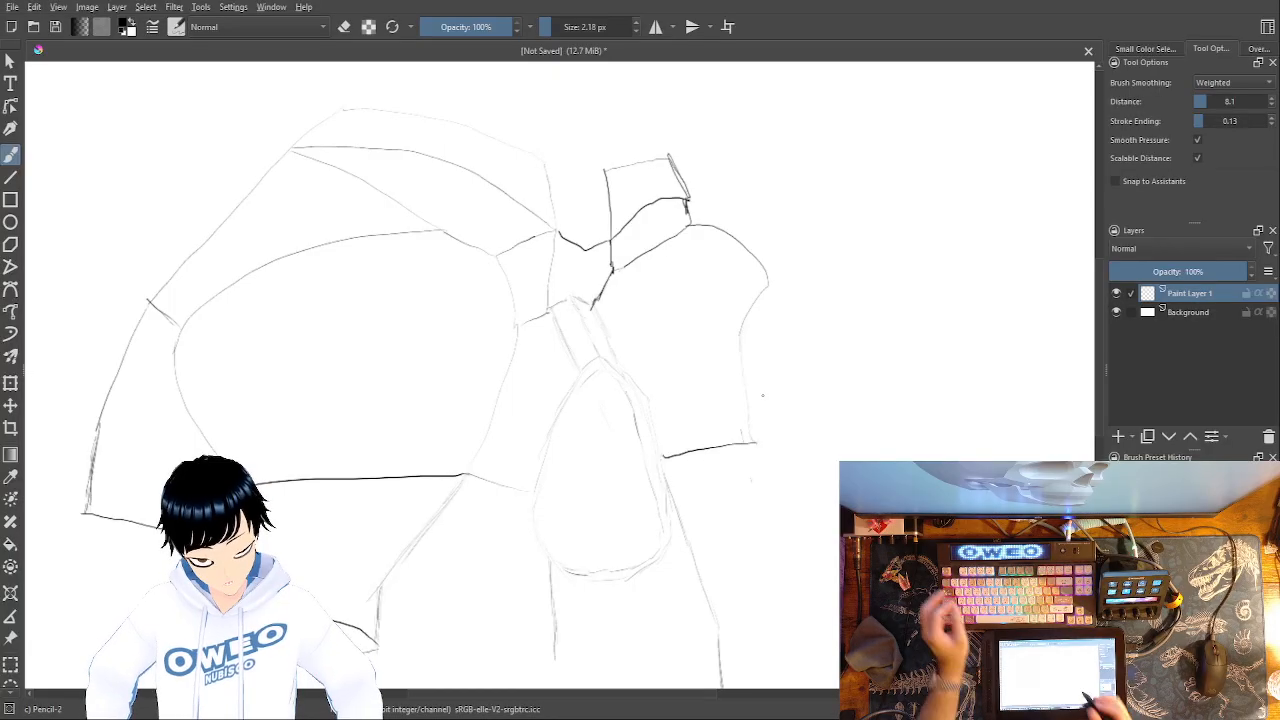
- Erase the outline's outer side with Eraser Small, try a nearly vertical Pencil-2 line in its place, and undo that line
right_click(667, 327)
left_click(752, 316)
mouse_move(762, 290)
left_mouse_down()
mouse_move(745, 325)
mouse_move(748, 435)
left_mouse_up()
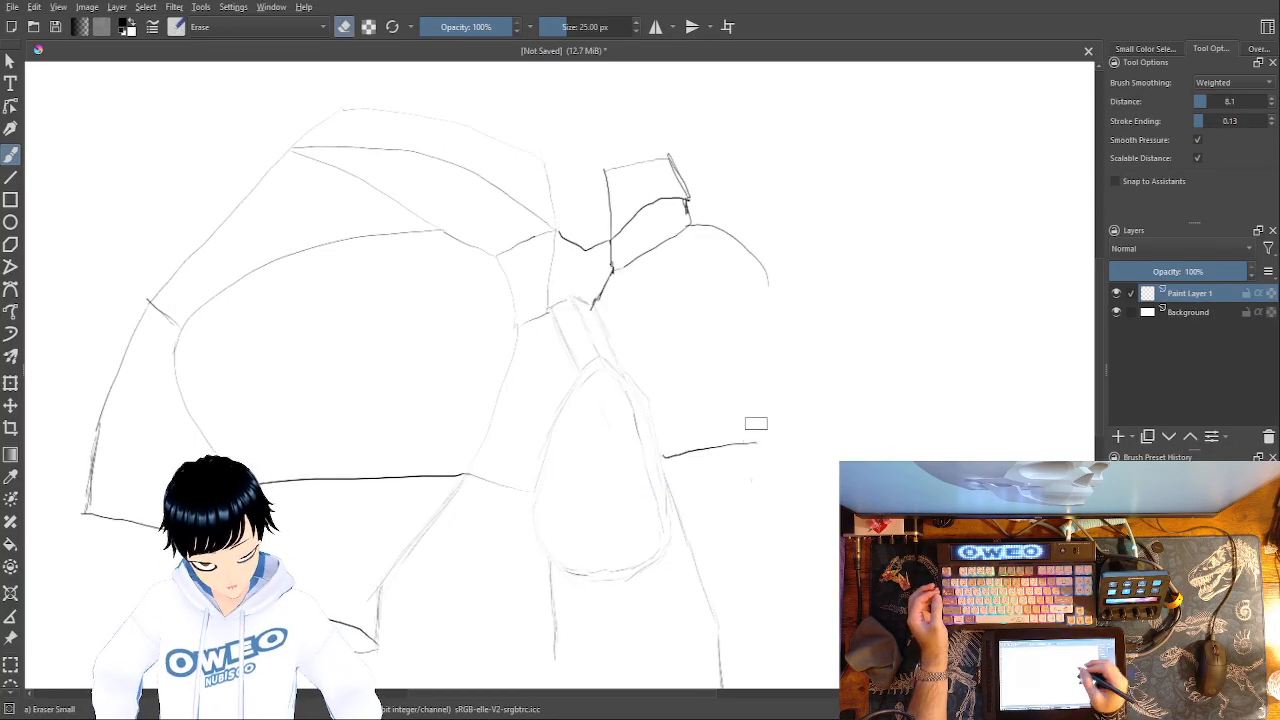
right_click(807, 315)
left_click(897, 327)
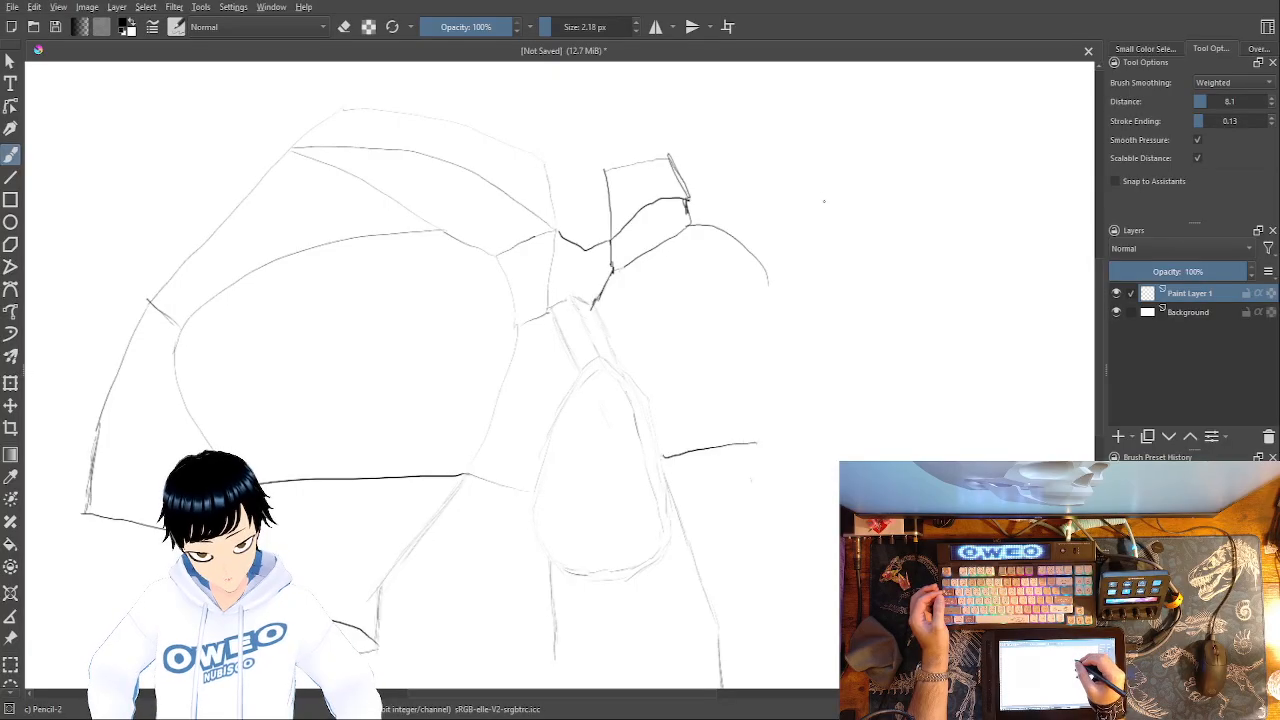
left_click_drag(759, 296, 770, 424)
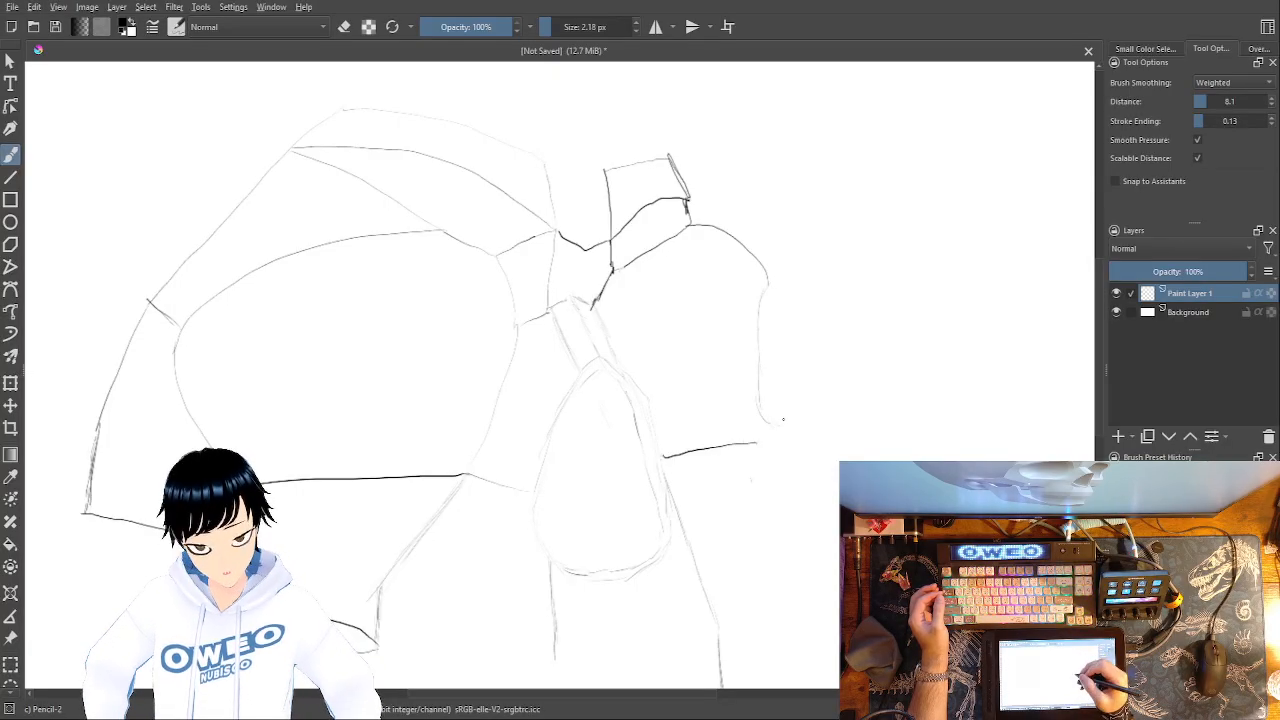
key("ctrl+z")
key("ctrl+z")
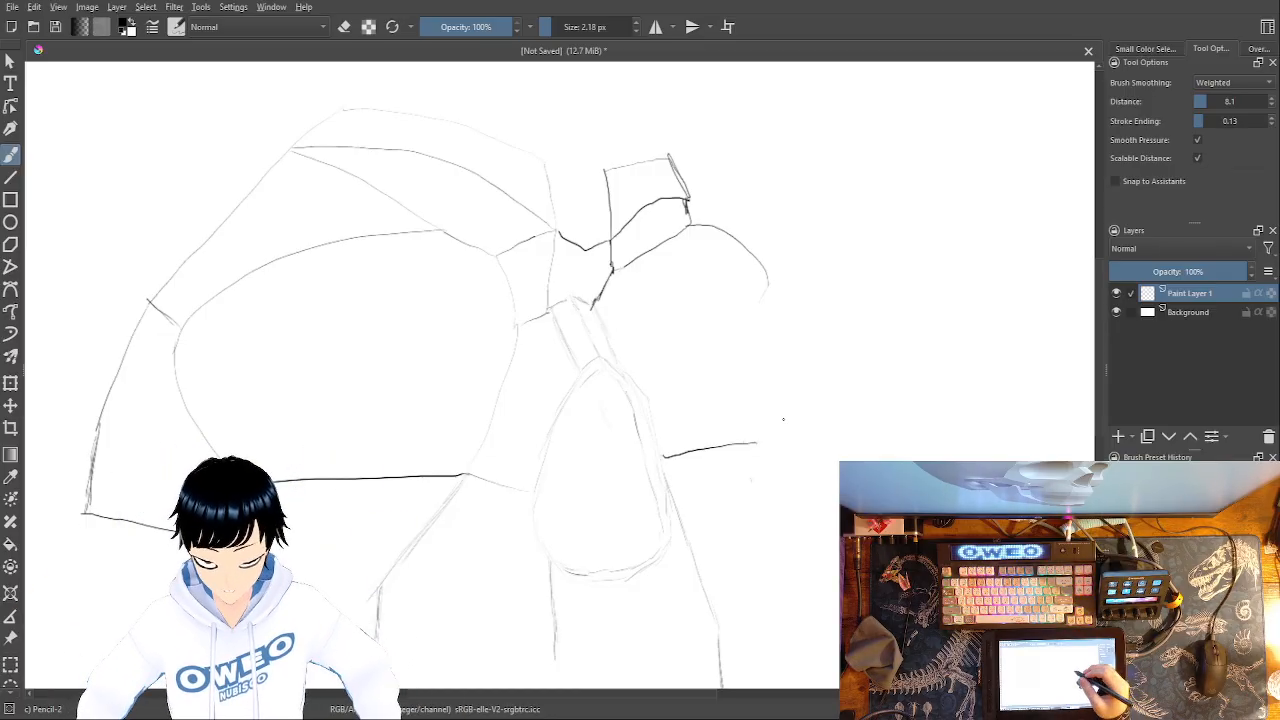
- Erase most of the second body outline's upper curve with Eraser Small, leaving a short stub at the rounded elongated shape
right_click(781, 251)
left_click(688, 163)
mouse_move(768, 290)
left_mouse_down()
mouse_move(760, 252)
mouse_move(728, 230)
left_mouse_up()
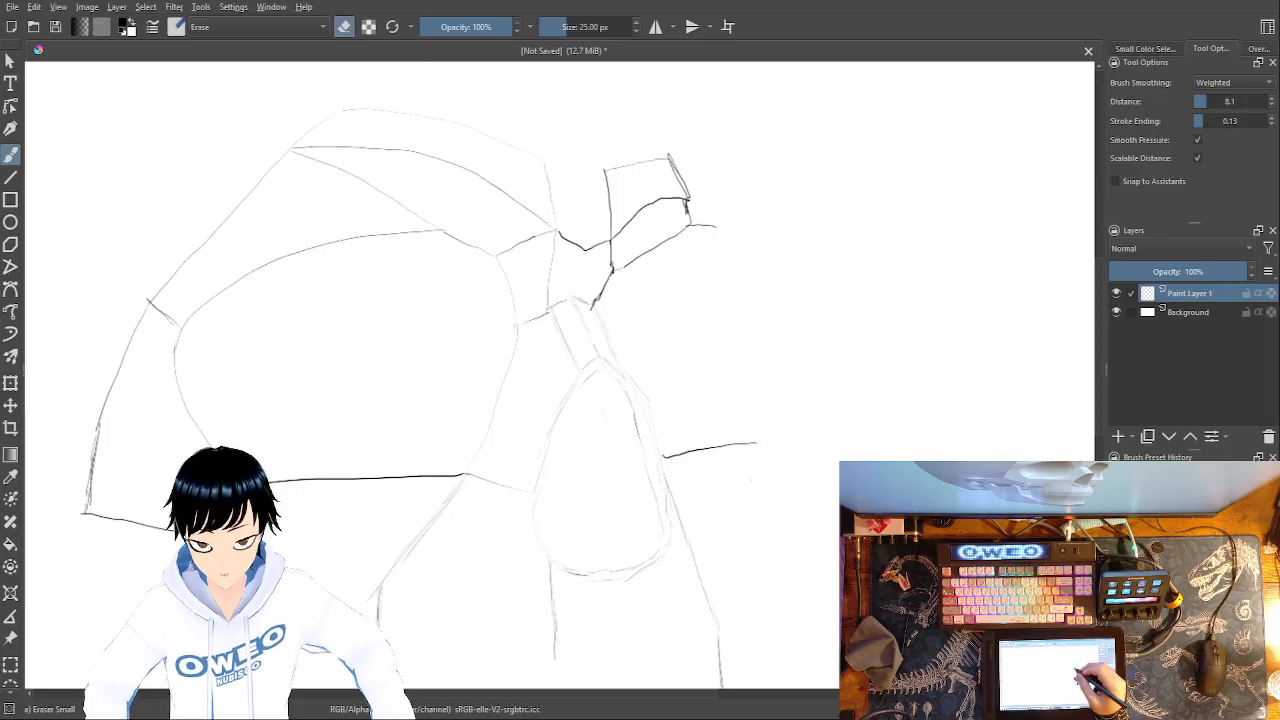
- Lengthen the lower edge in Pencil-2 and redraw the outer side as an inward curve joined by a rounded top to the elongated shape
right_click(807, 299)
left_click(889, 318)
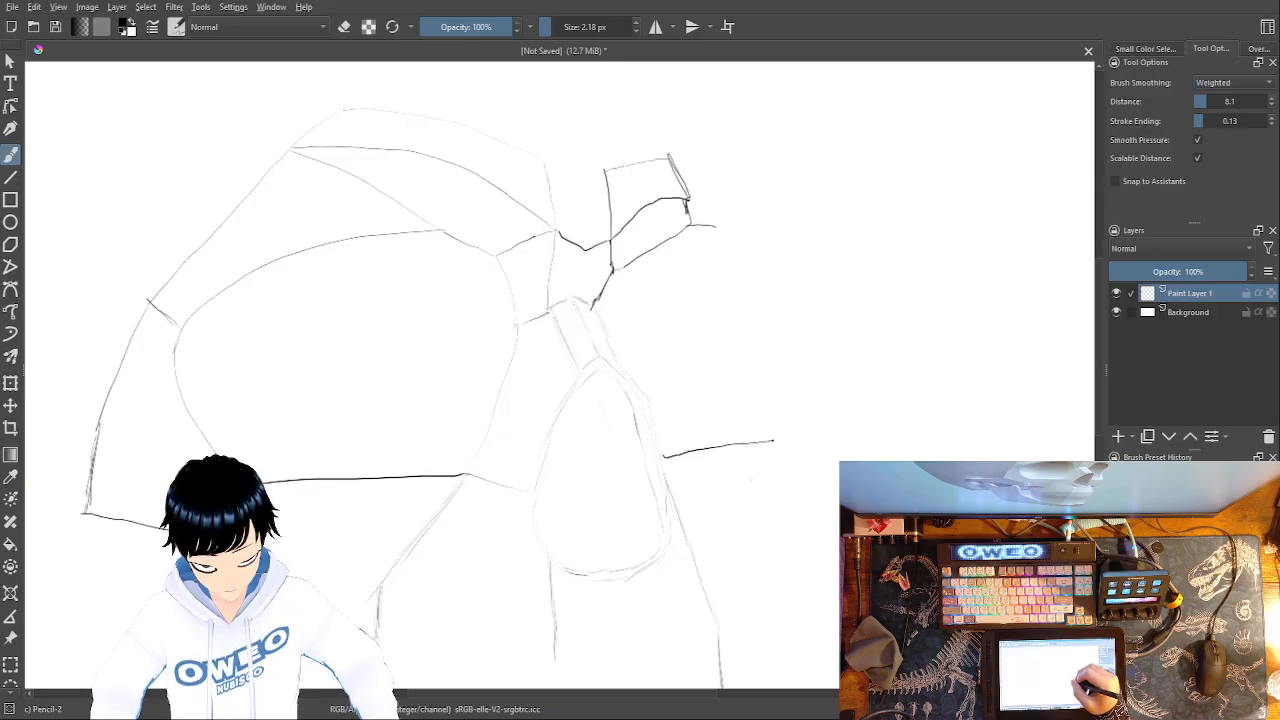
mouse_move(772, 438)
left_mouse_down()
mouse_move(727, 333)
mouse_move(741, 293)
left_mouse_up()
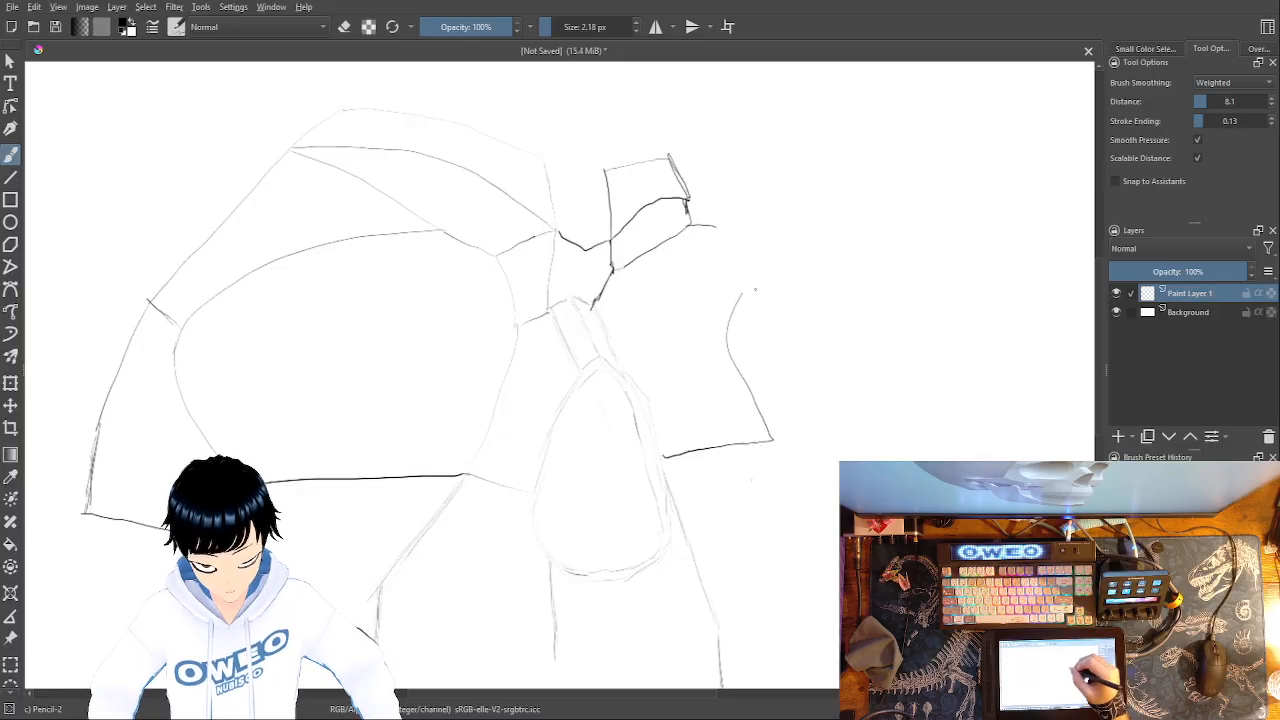
key("ctrl+z")
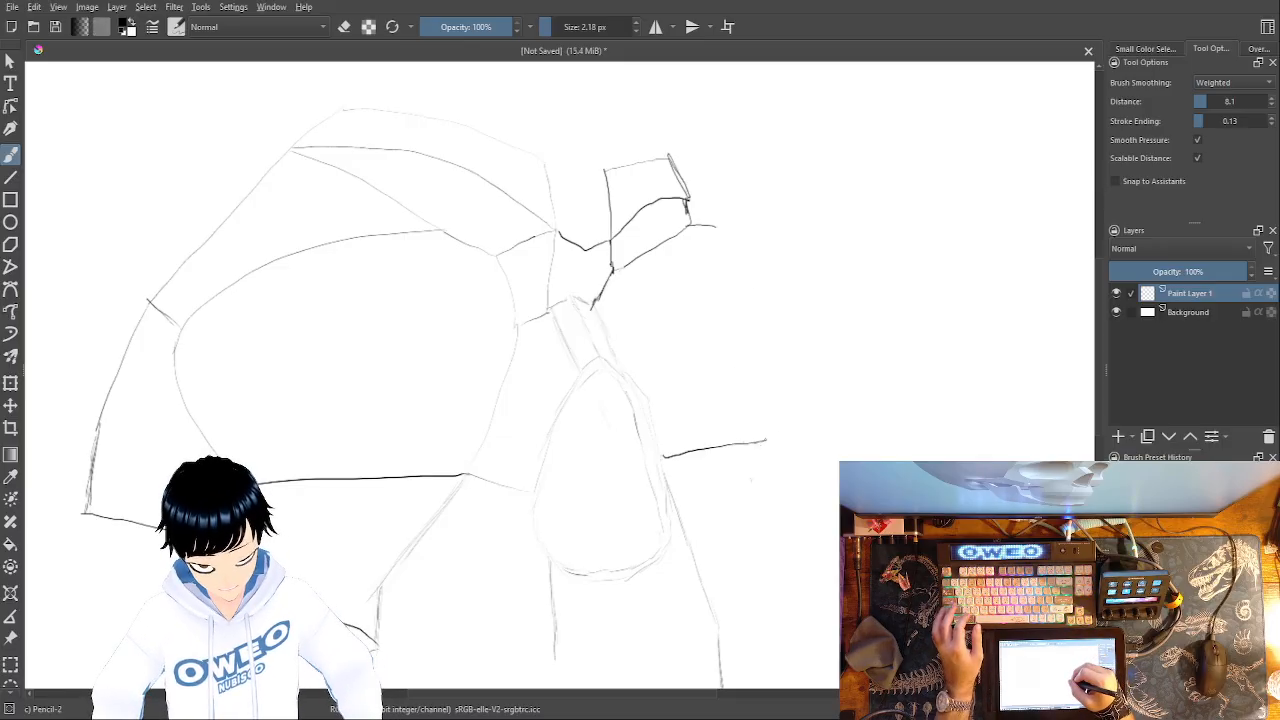
left_click_drag(772, 438, 731, 336)
key("ctrl+z")
mouse_move(772, 438)
left_mouse_down()
mouse_move(743, 360)
mouse_move(748, 278)
mouse_move(772, 253)
left_mouse_up()
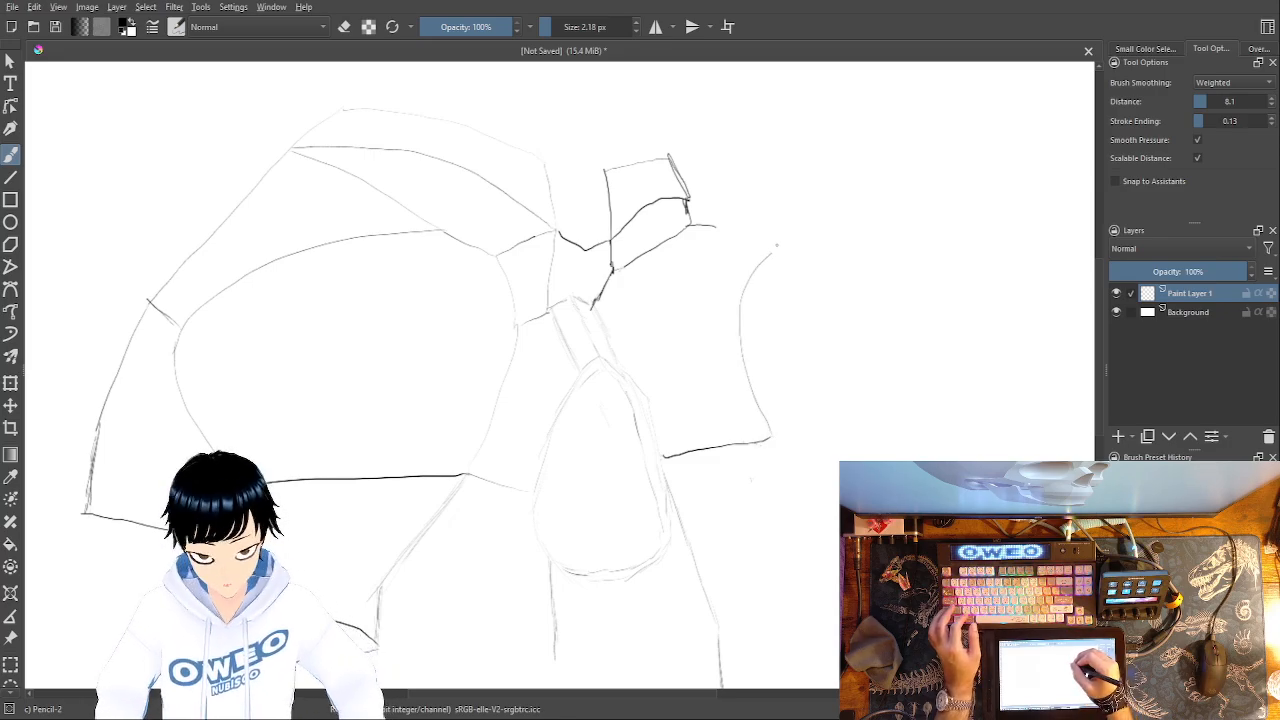
mouse_move(773, 255)
left_mouse_down()
mouse_move(725, 220)
mouse_move(703, 222)
left_mouse_up()
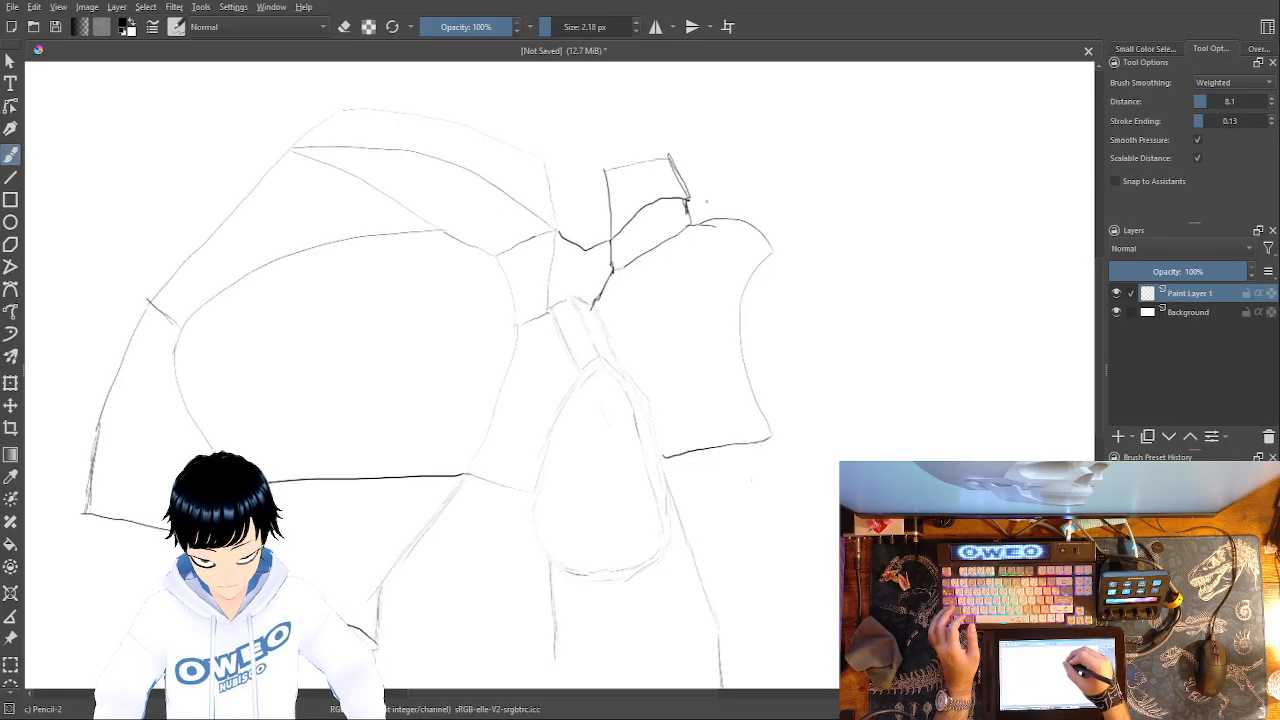
- Erase the outline's rounded top with Eraser Small and redraw it in Pencil-2 as a curve sloping down from the elongated shape to the outer side
right_click(797, 305)
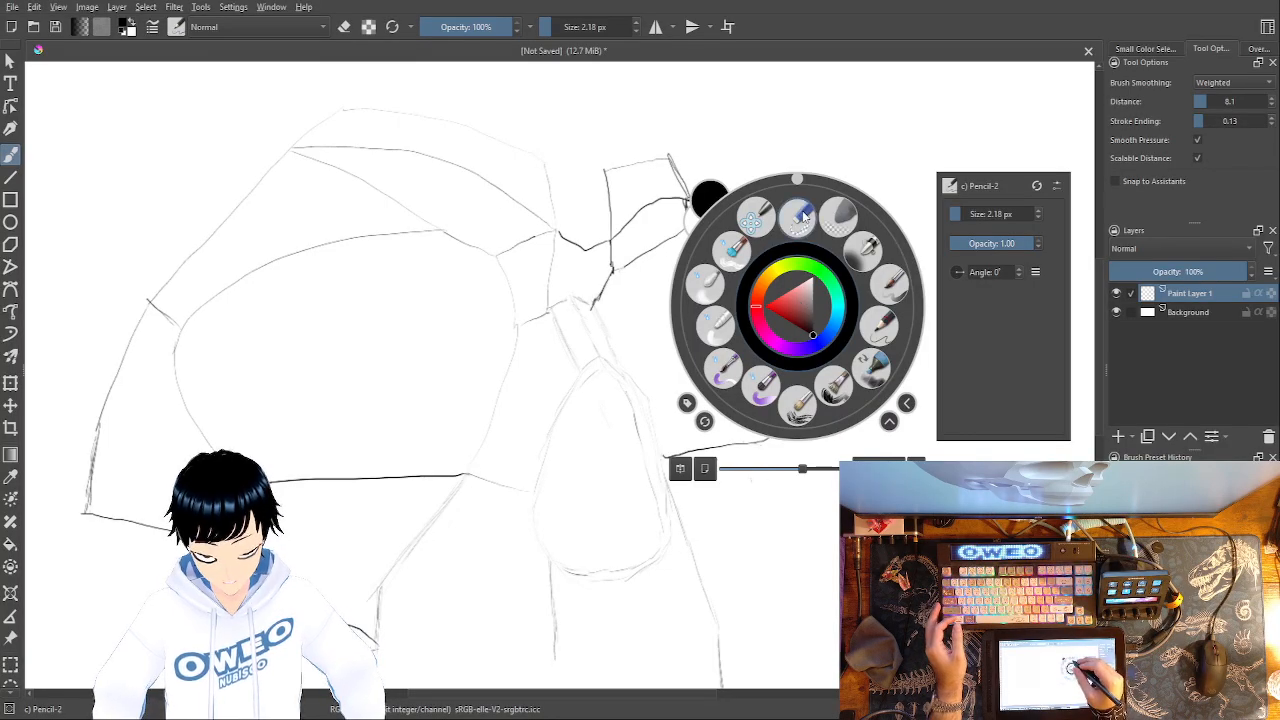
left_click(810, 220)
mouse_move(770, 228)
left_mouse_down()
mouse_move(757, 212)
mouse_move(694, 226)
mouse_move(705, 220)
left_mouse_up()
right_click(820, 350)
left_click(885, 380)
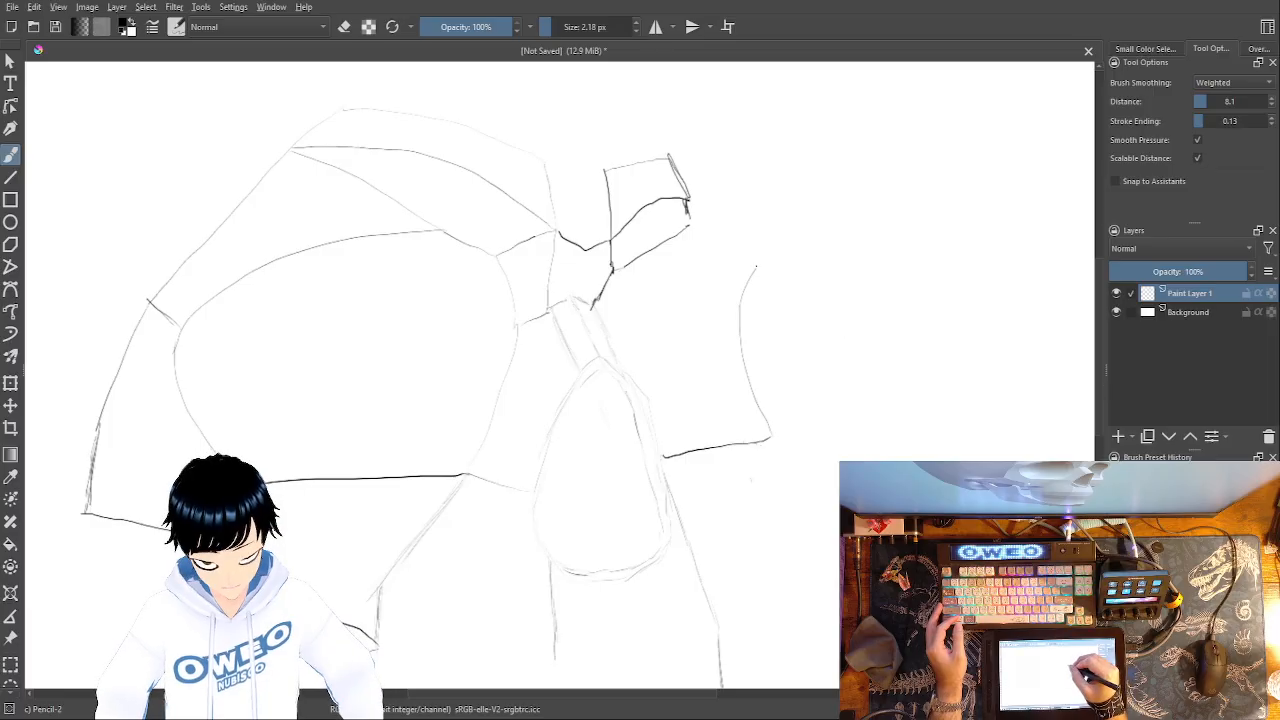
mouse_move(764, 258)
left_mouse_down()
mouse_move(756, 211)
mouse_move(692, 224)
left_mouse_up()
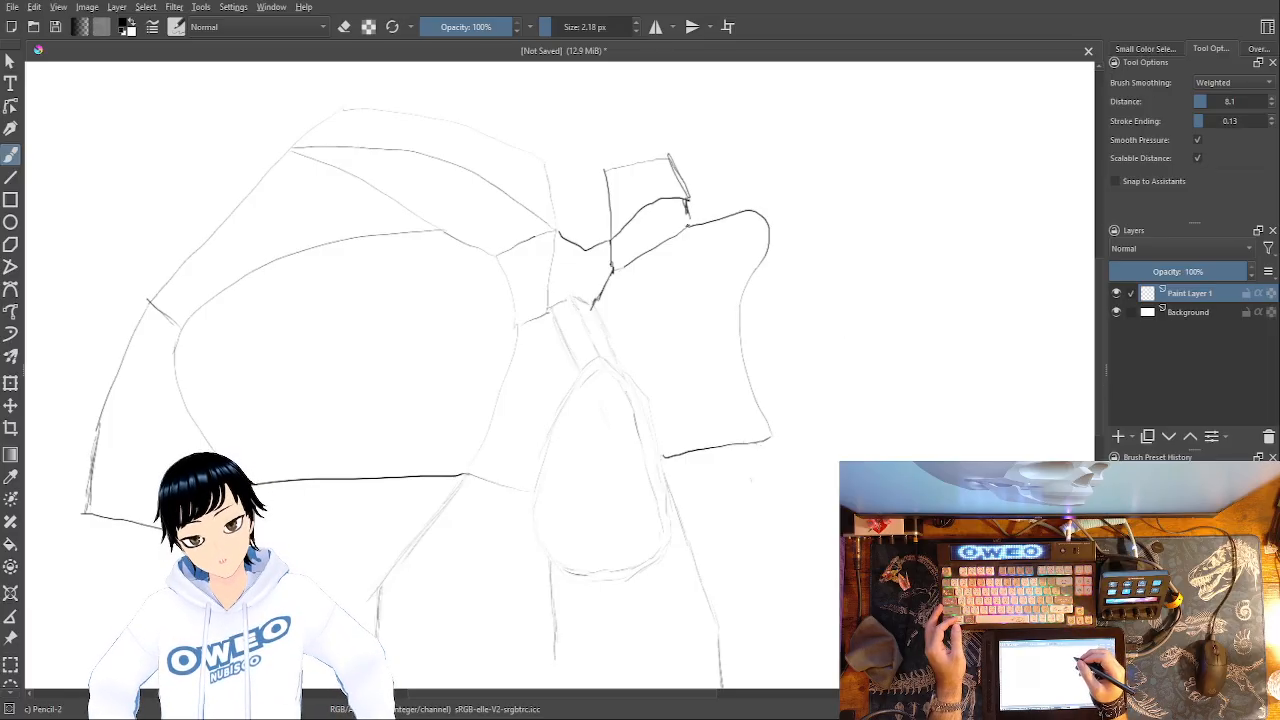
key("ctrl+z")
left_click_drag(759, 260, 694, 222)
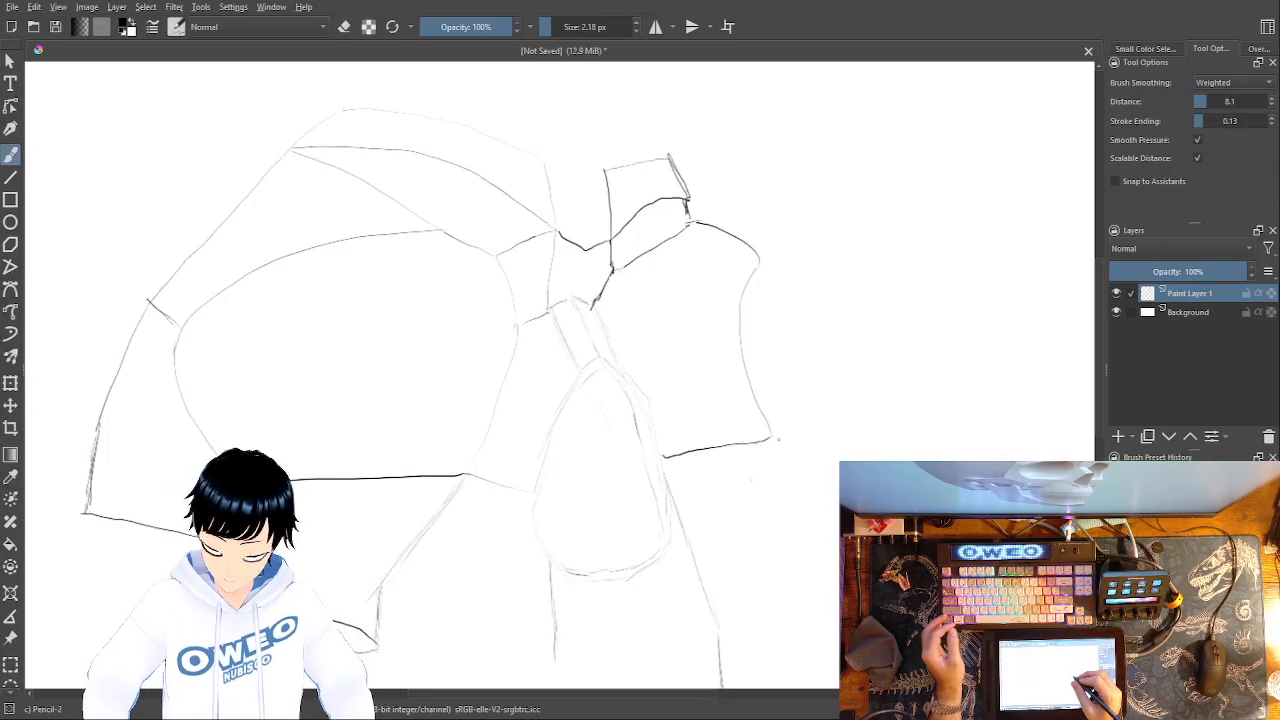
- Erase the second body outline's top curve, outer side and lower edge with Eraser Small
right_click(784, 388)
left_click(783, 292)
mouse_move(751, 234)
left_mouse_down()
mouse_move(748, 364)
mouse_move(769, 445)
mouse_move(664, 456)
left_mouse_up()
left_click_drag(738, 234, 707, 223)
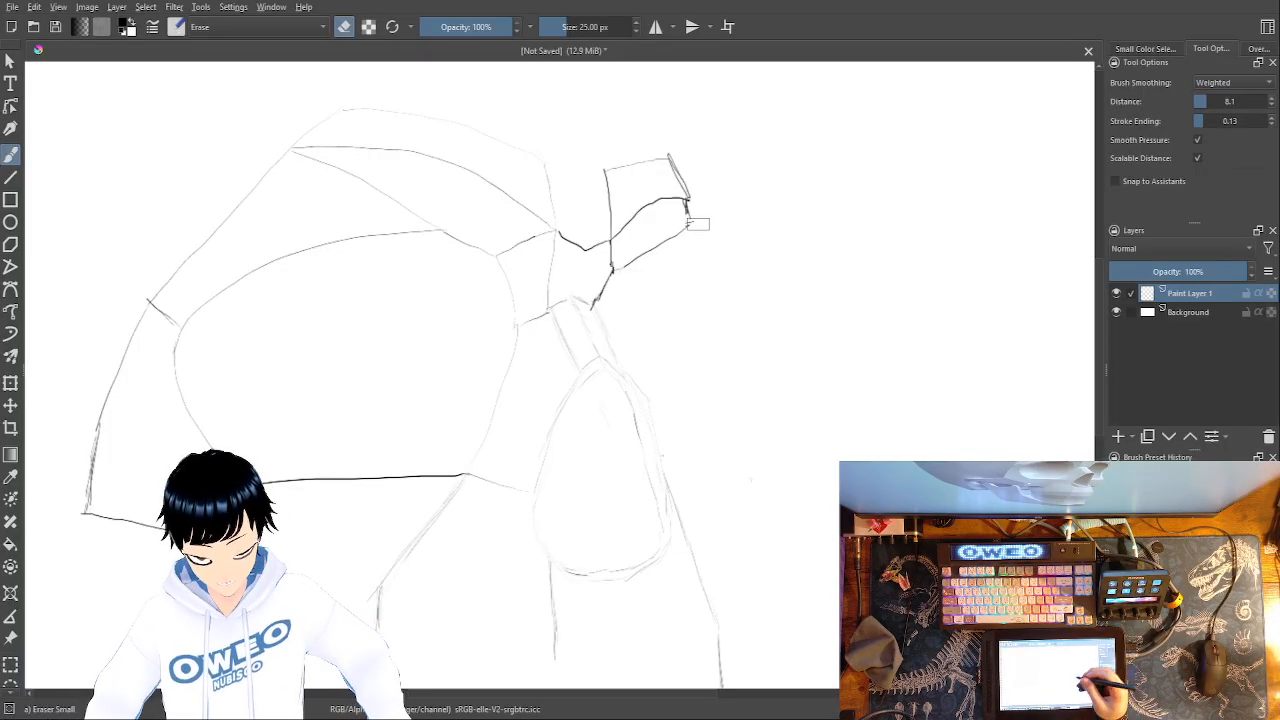
- Draw the second body outline's short lower edge from the rounded elongated shape in Pencil-2, with an inward-curving outer side above it
right_click(751, 340)
left_click(835, 363)
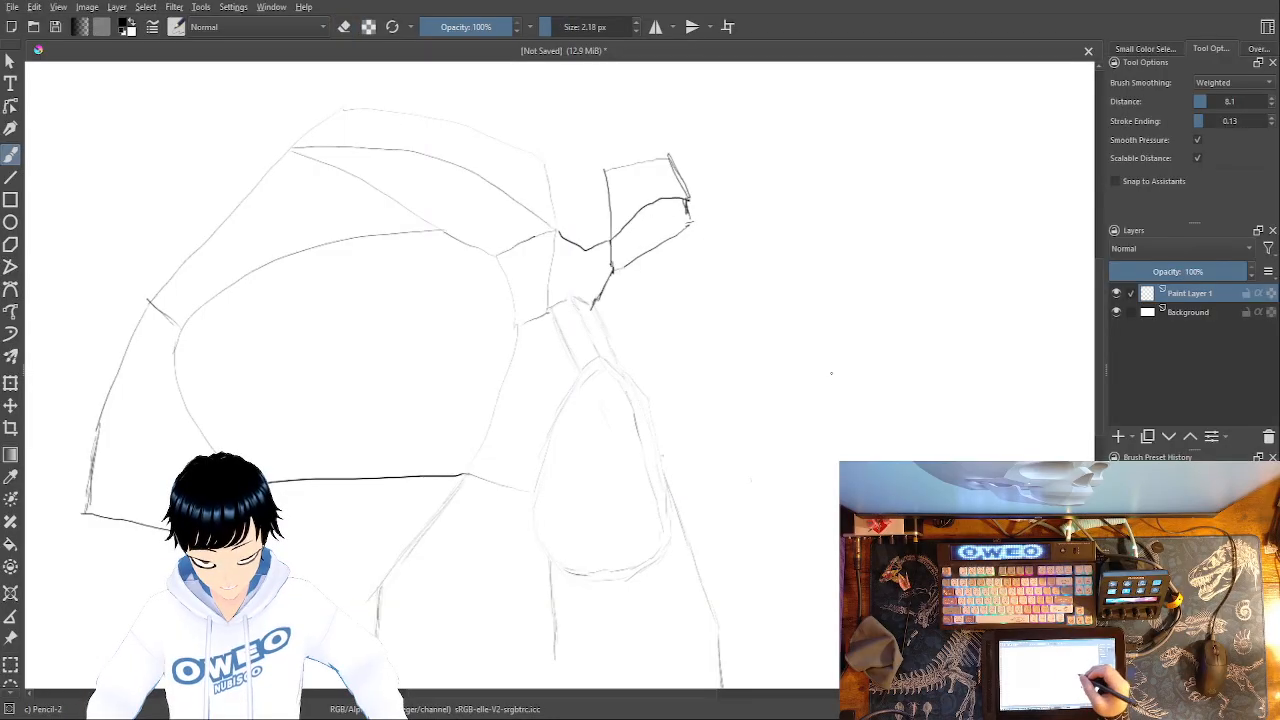
right_click(807, 293)
right_click(885, 304)
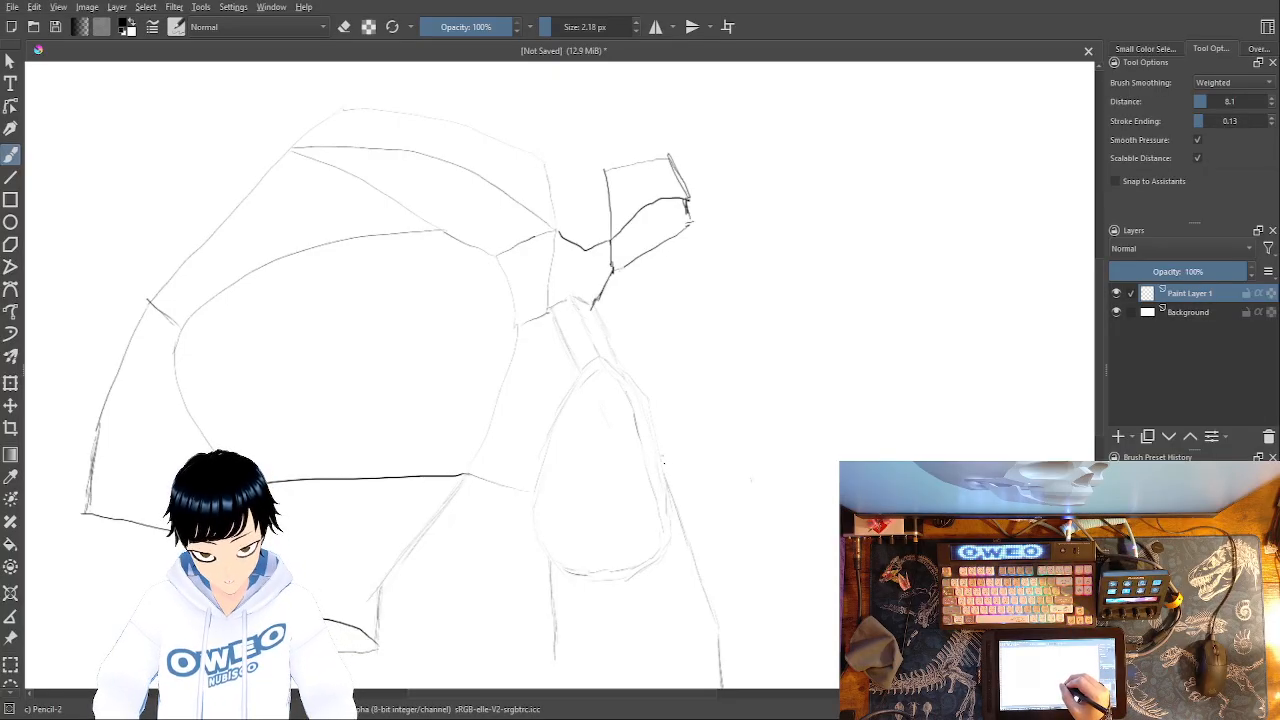
left_click_drag(665, 463, 739, 432)
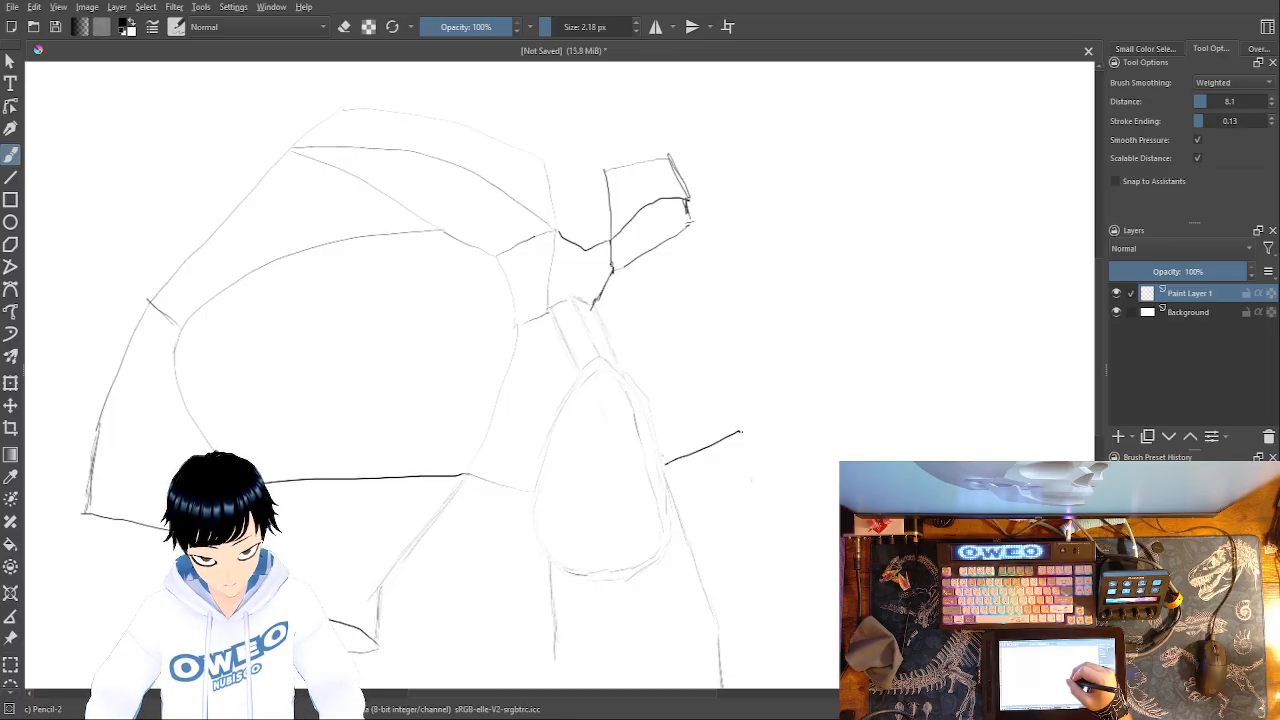
mouse_move(740, 432)
left_mouse_down()
mouse_move(718, 379)
mouse_move(728, 286)
left_mouse_up()
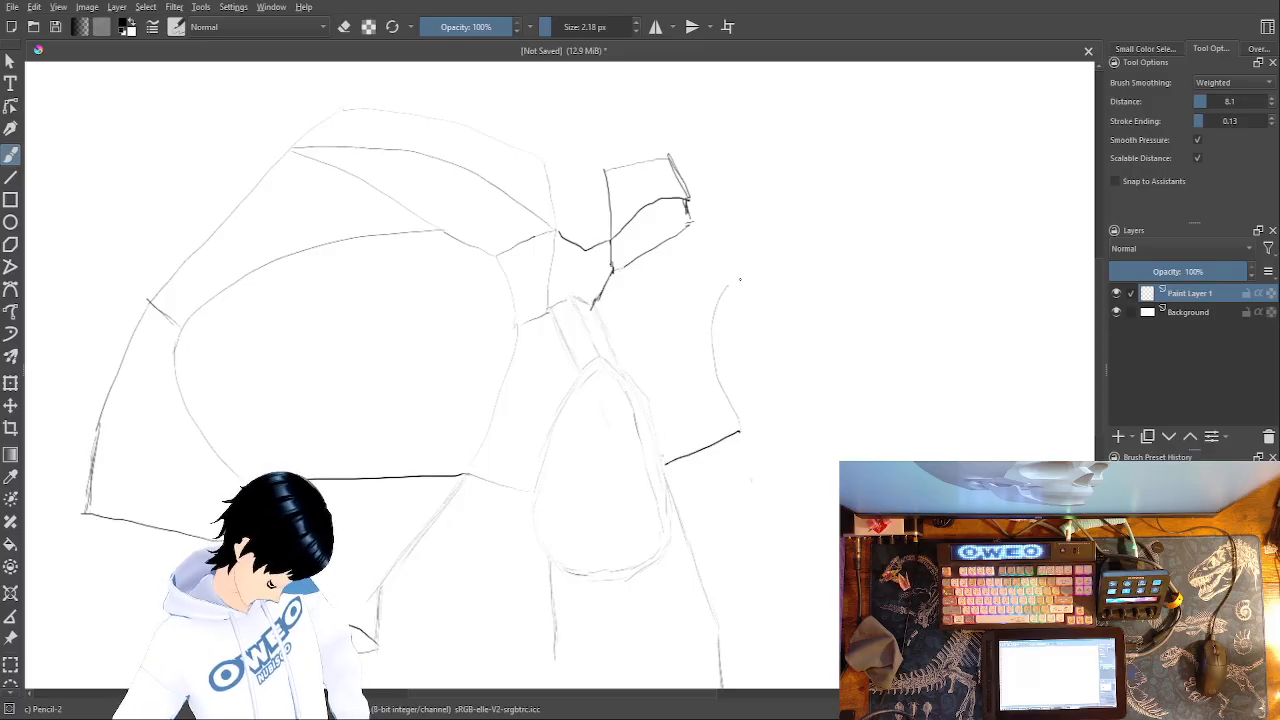
- Erase the new outer curve and short lower edge beside the rounded elongated shape with Eraser Small
right_click(804, 500)
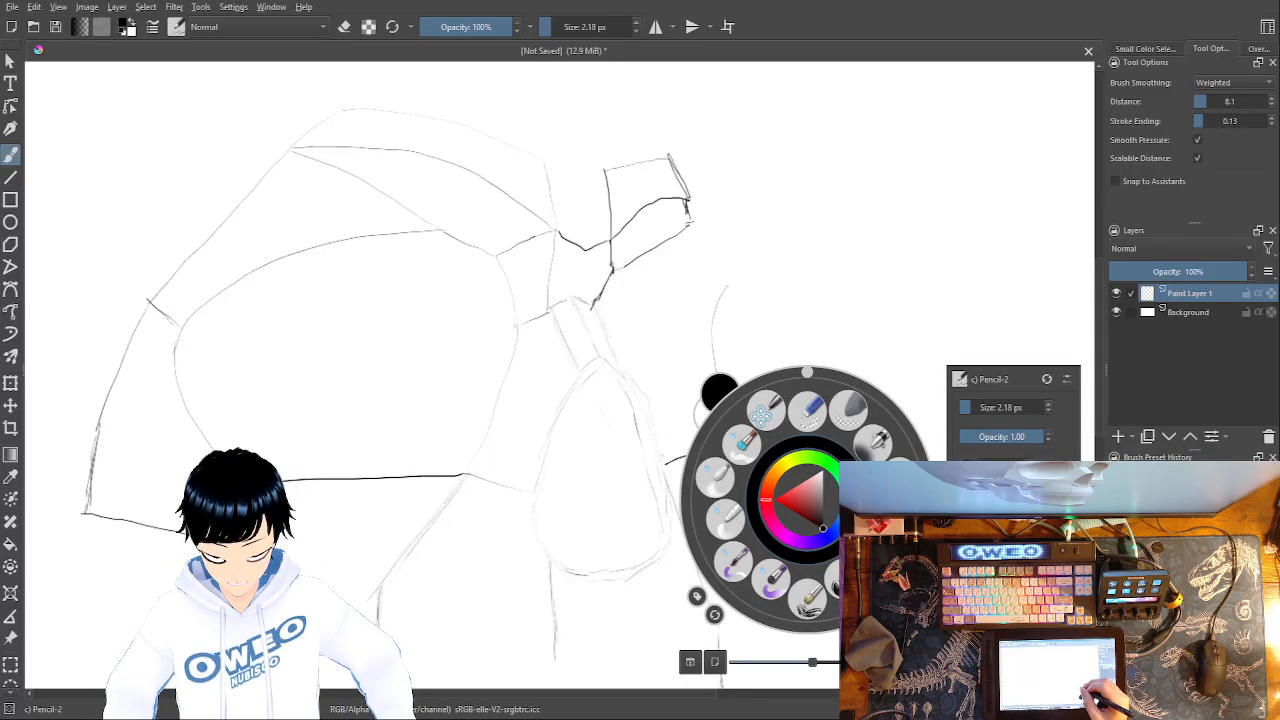
left_click(808, 412)
mouse_move(723, 313)
left_mouse_down()
mouse_move(734, 441)
mouse_move(675, 462)
left_mouse_up()
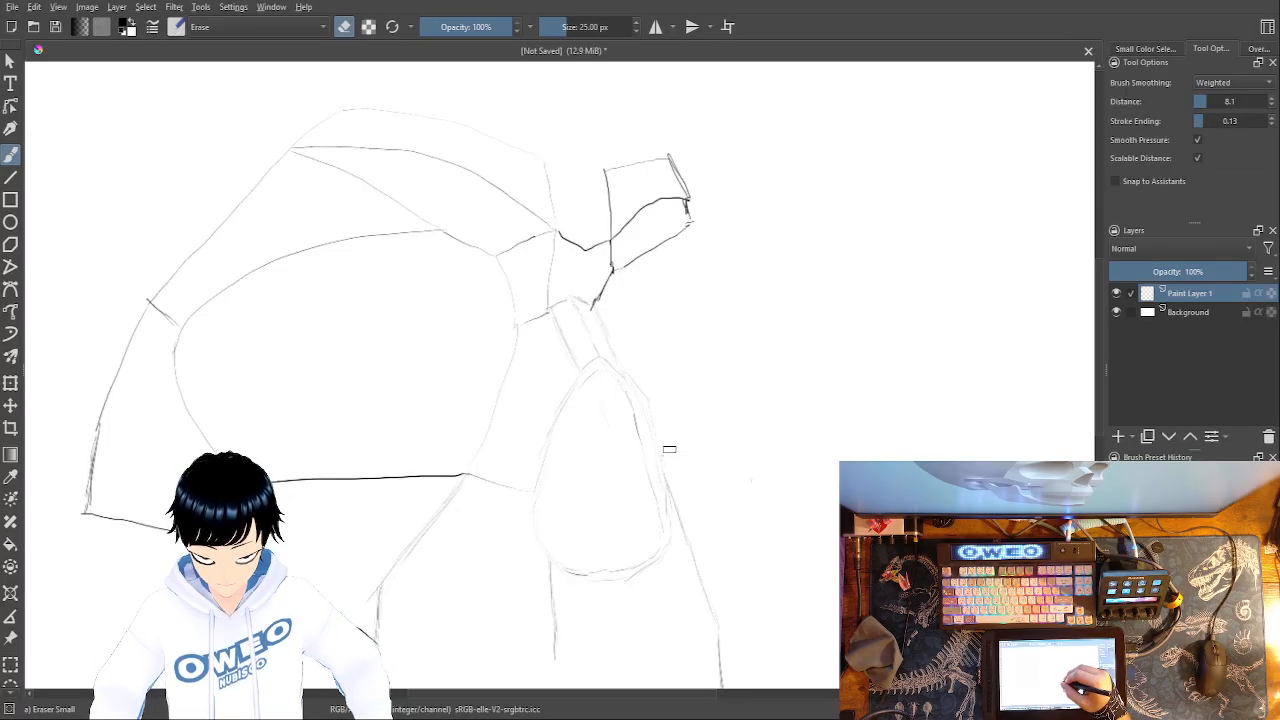
- Draw the second body outline in Pencil-2 with an arched top starting at the small neck block and an inward-curving outer side
right_click(792, 476)
left_click(792, 386)
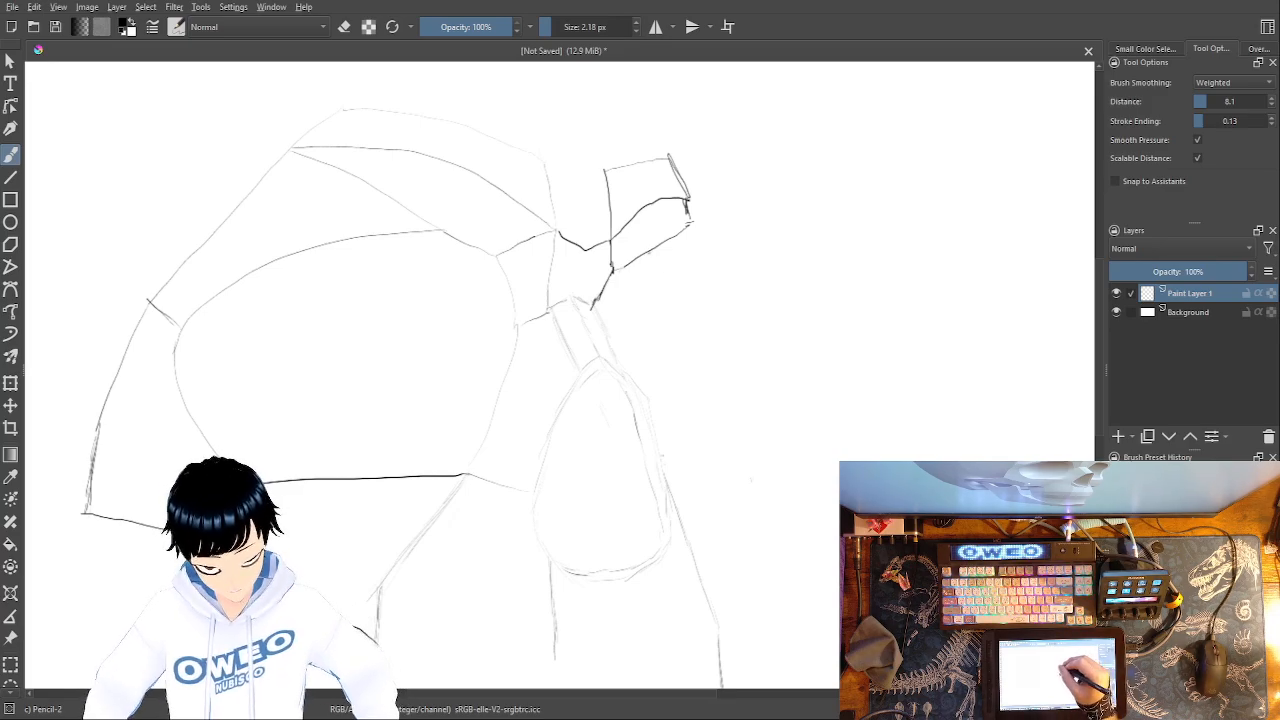
mouse_move(656, 246)
left_mouse_down()
mouse_move(762, 222)
mouse_move(802, 258)
left_mouse_up()
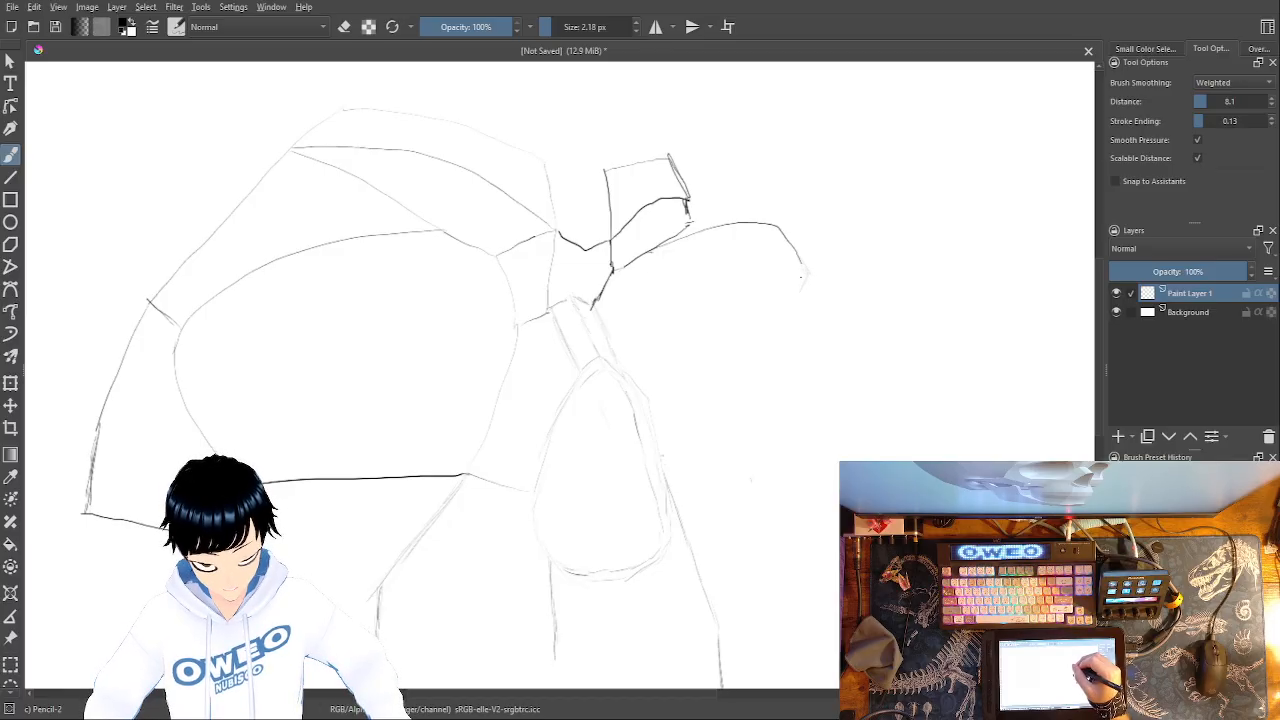
left_click_drag(799, 280, 777, 372)
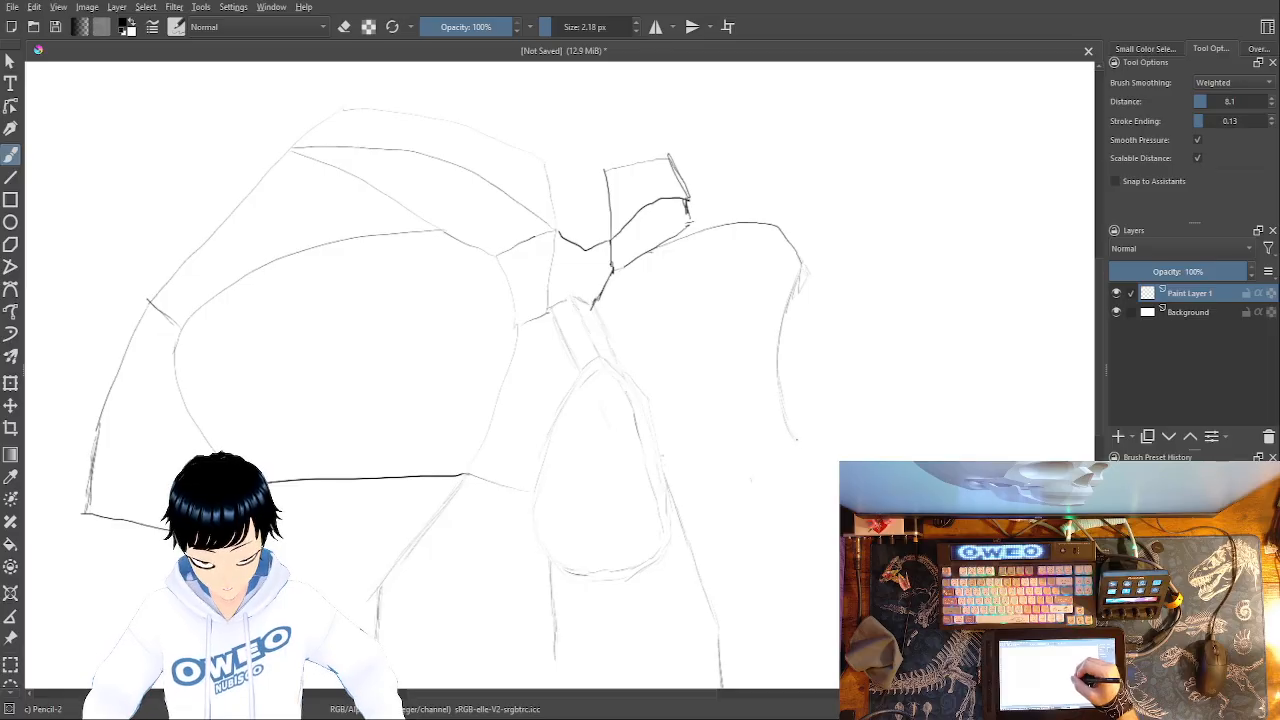
- Try extending the outer side with an outward-flaring end, and erase that flare with Eraser Small
left_click_drag(790, 431, 827, 465)
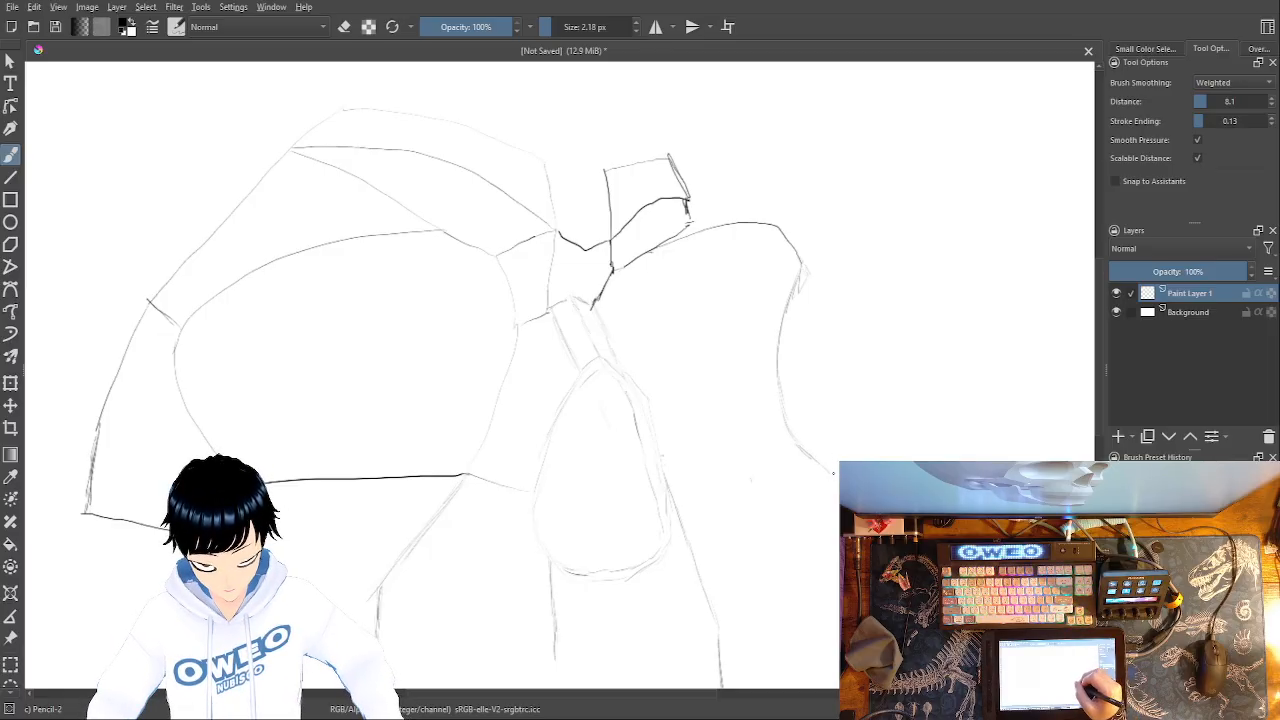
right_click(824, 446)
left_click(800, 415)
left_click_drag(824, 480, 802, 446)
- Draw the second body outline's lower edge in Pencil-2 from the end of the outer side back to the rounded elongated shape
right_click(800, 452)
left_click(789, 423)
left_click_drag(793, 443, 670, 481)
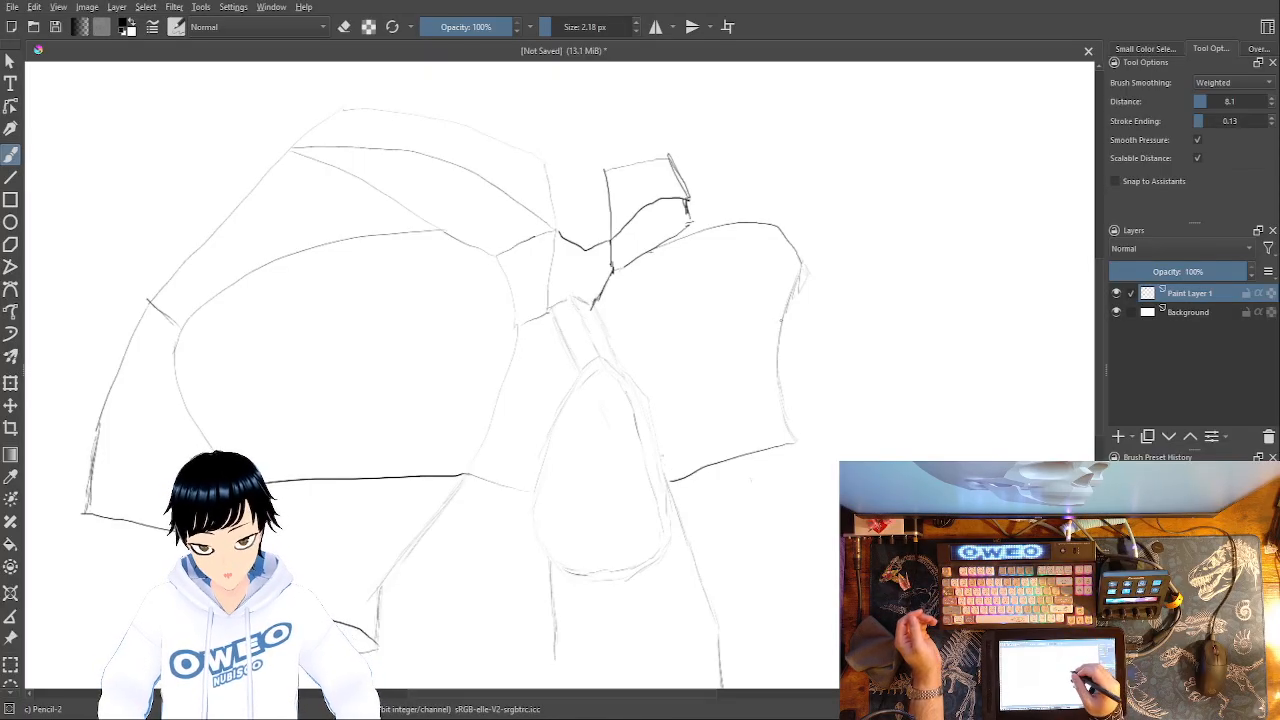
- Sketch a lower section beneath the second body outline, with a slightly bowed outer side and a bottom edge meeting the leg line
right_click(800, 345)
left_click(886, 356)
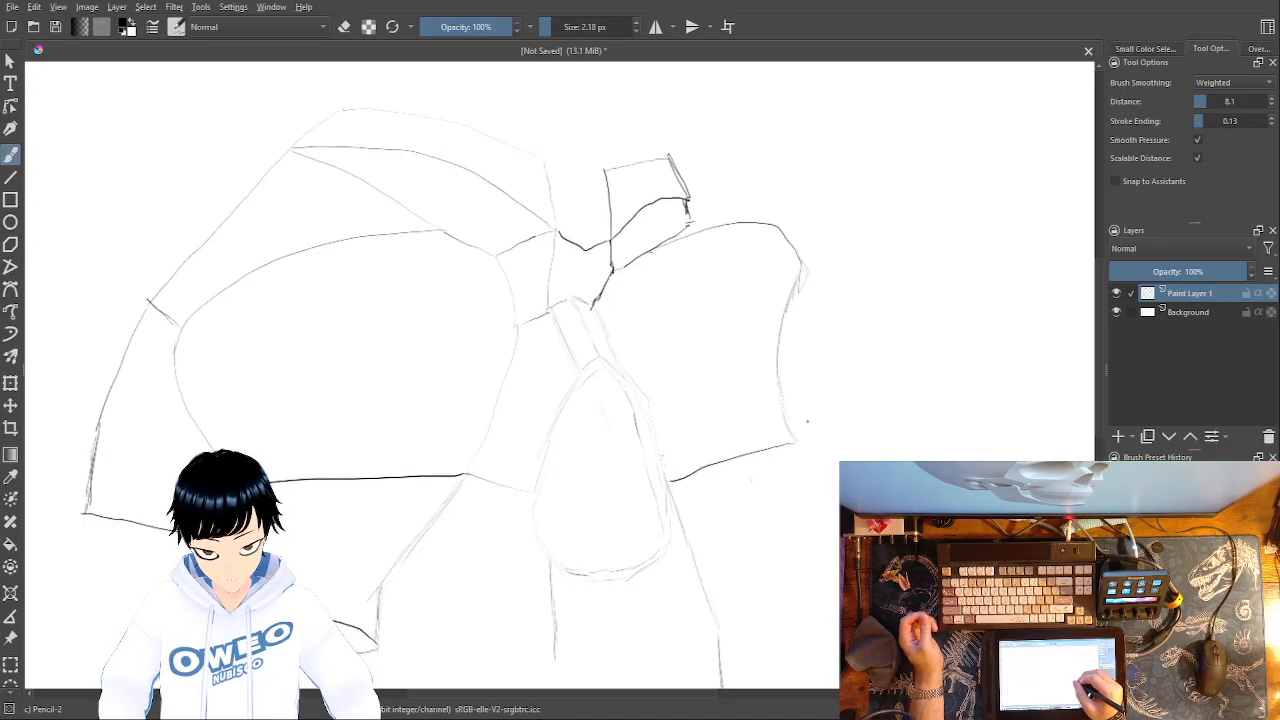
left_click_drag(797, 447, 800, 486)
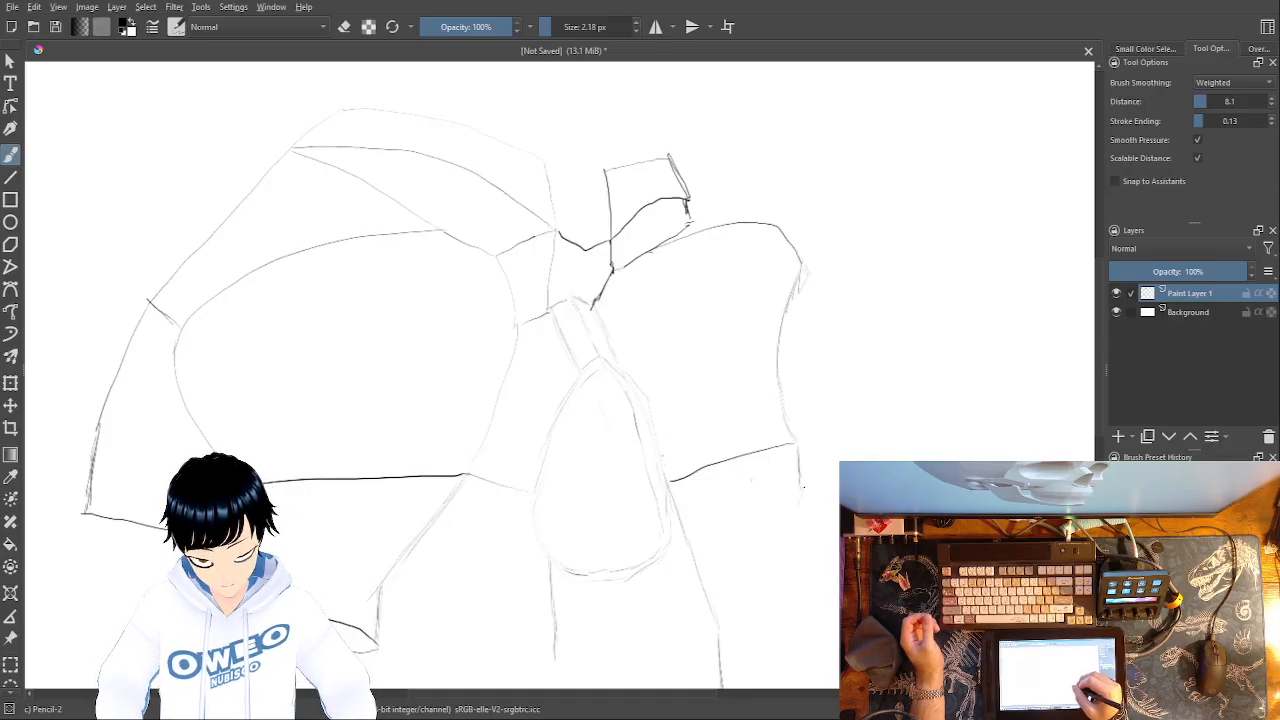
mouse_move(798, 508)
left_mouse_down()
mouse_move(780, 560)
mouse_move(709, 593)
left_mouse_up()
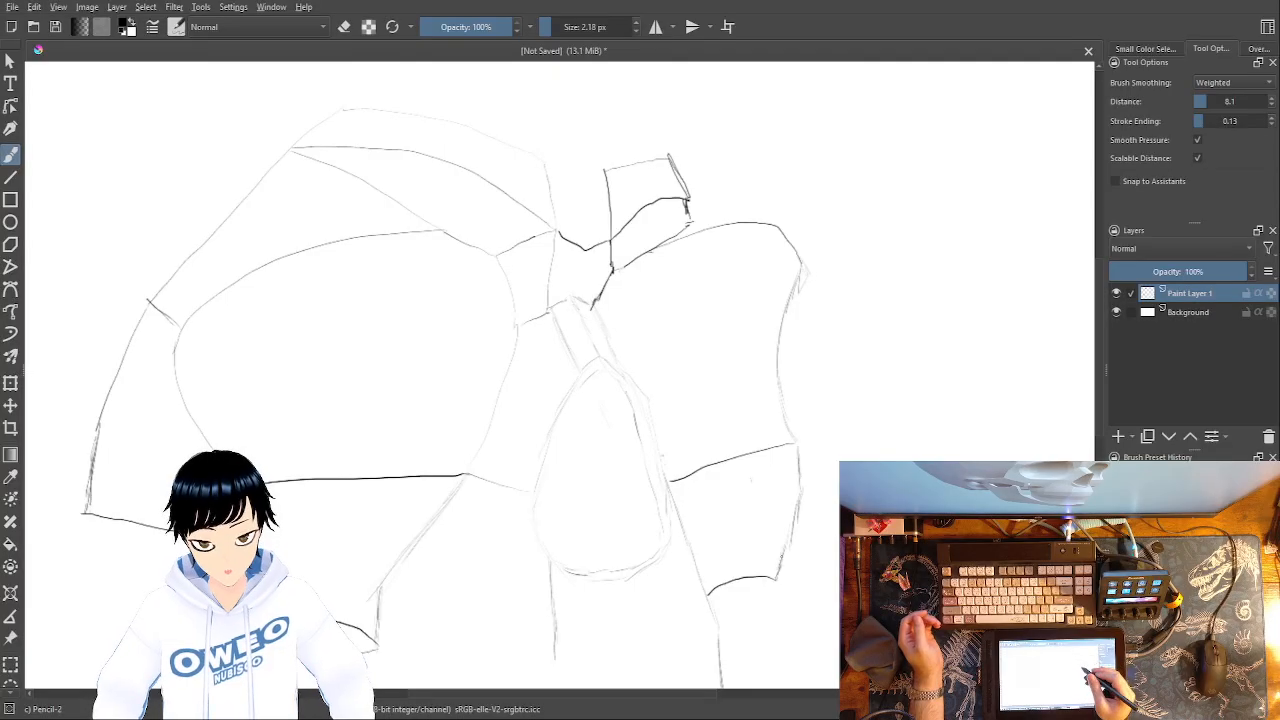
- Erase the second body outline's top curve between the small neck block and its outer bend with Eraser Small
left_click_drag(842, 289, 787, 422)
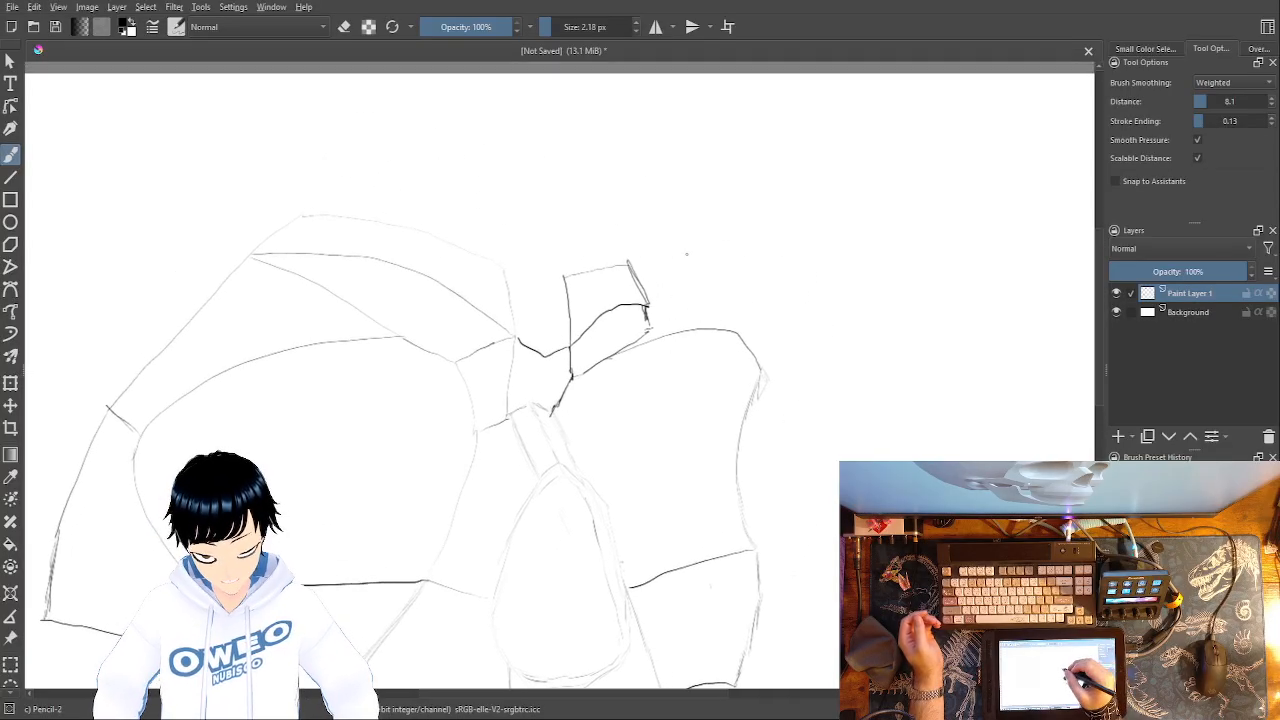
right_click(695, 347)
left_click(624, 276)
left_click_drag(708, 326, 666, 341)
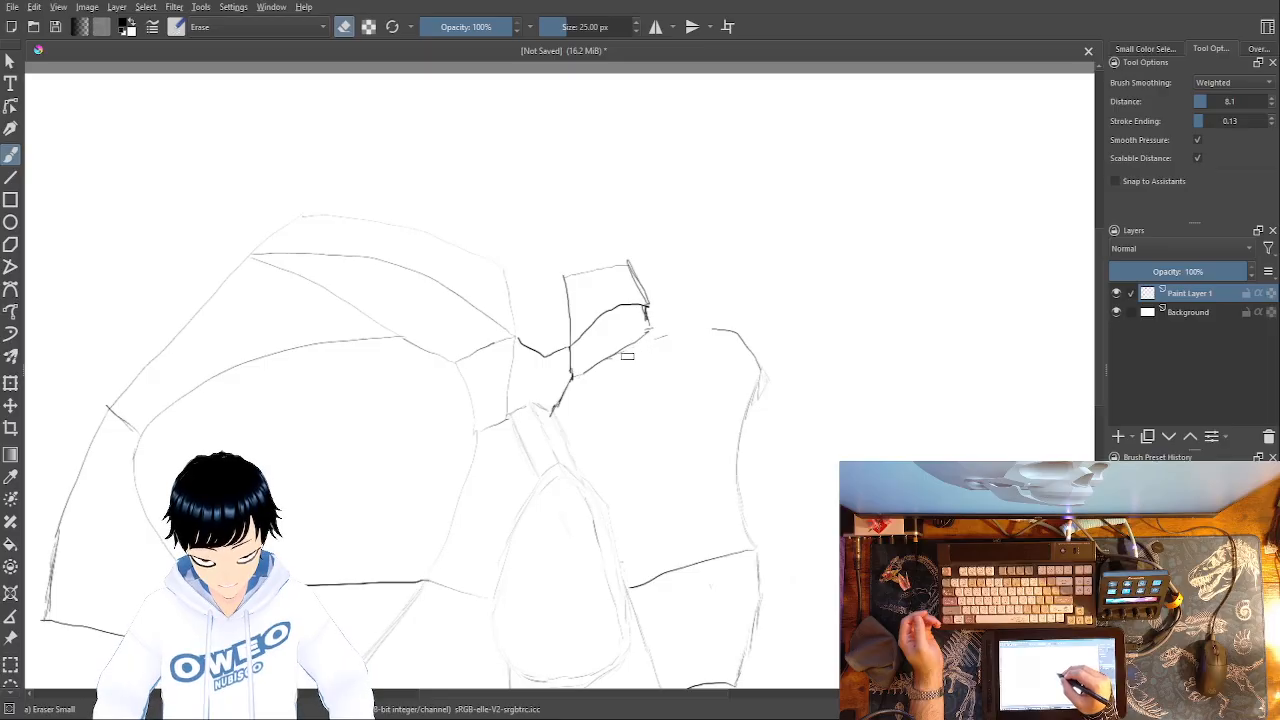
- Redraw the top edge flatter from the neck block in Pencil-2 and sketch a sloping line above it from the block's corner
right_click(753, 351)
left_click(835, 370)
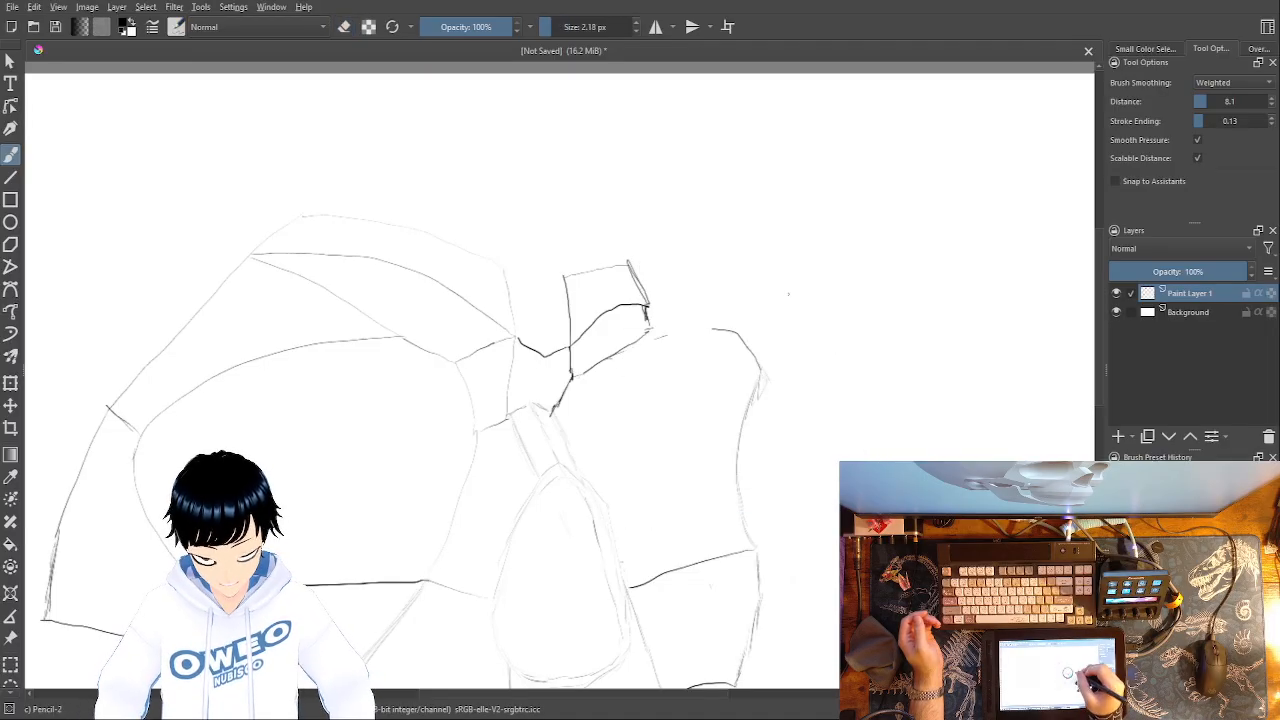
left_click_drag(710, 328, 642, 338)
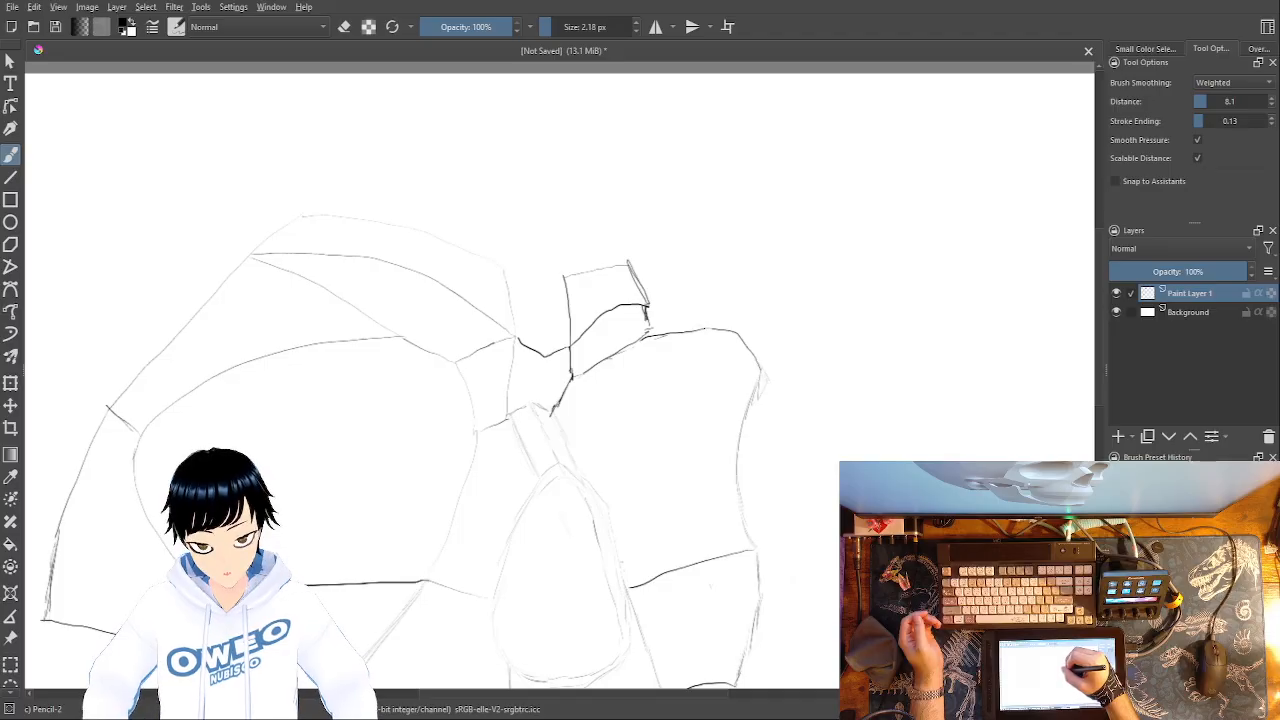
left_click_drag(658, 309, 686, 315)
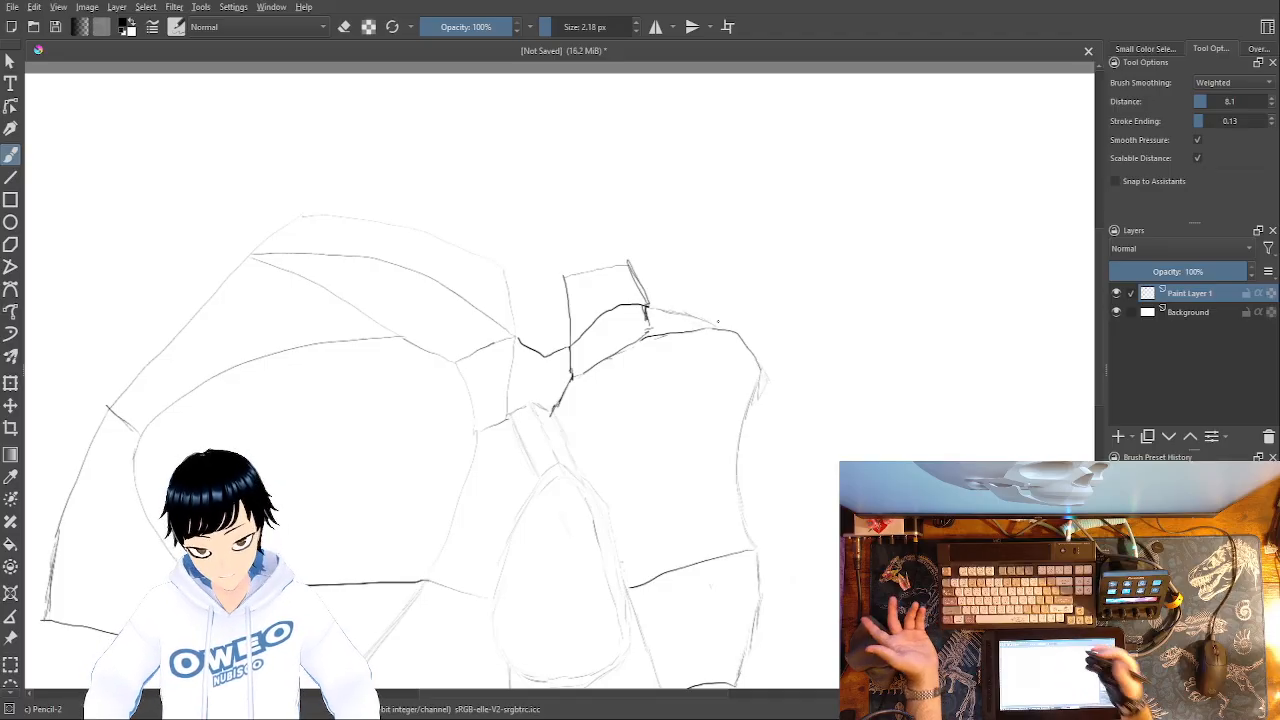
key("ctrl+z")
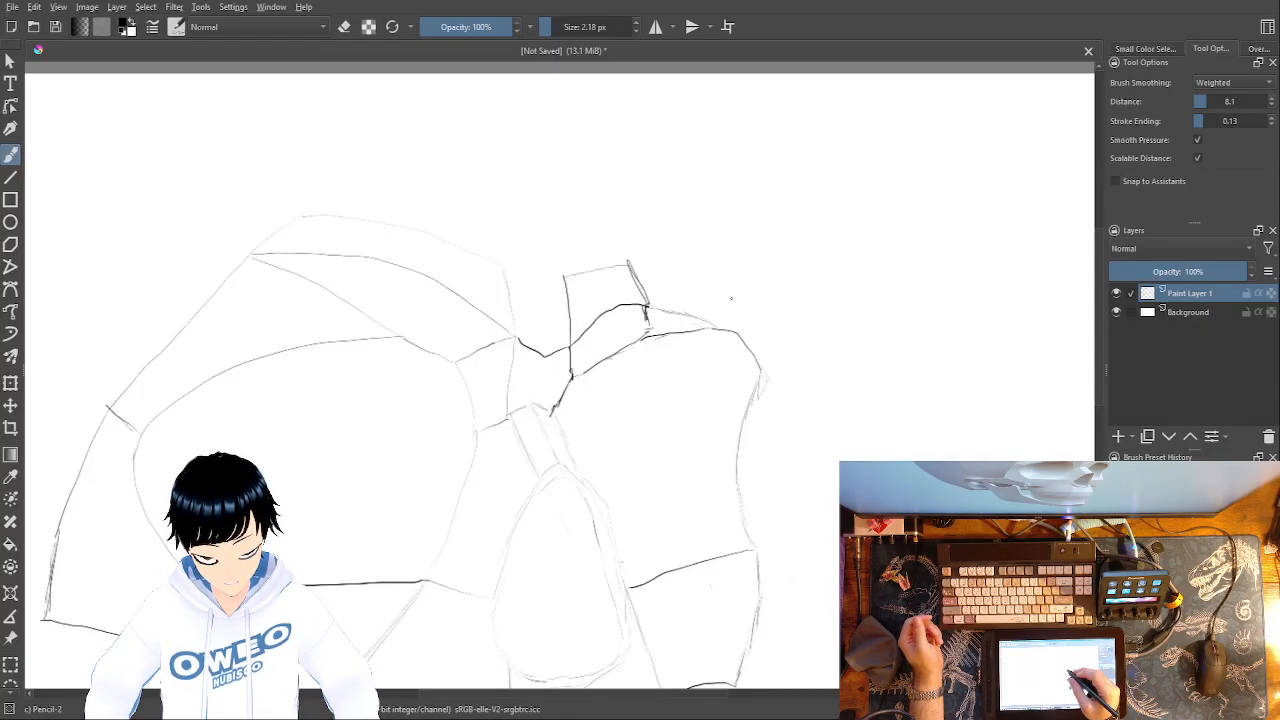
- Erase the sloping line, the top curve and the upper outer side of the second body outline with Eraser Small
left_click_drag(689, 461, 763, 434)
right_click(726, 340)
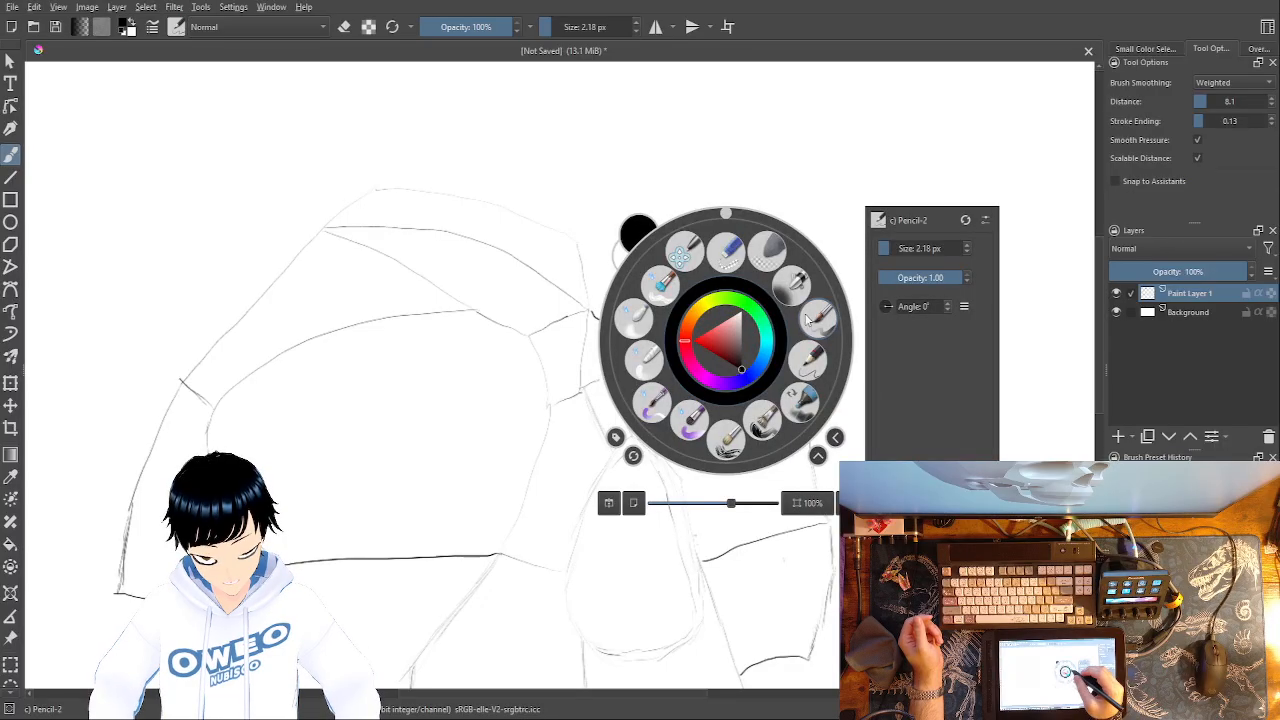
left_click(730, 240)
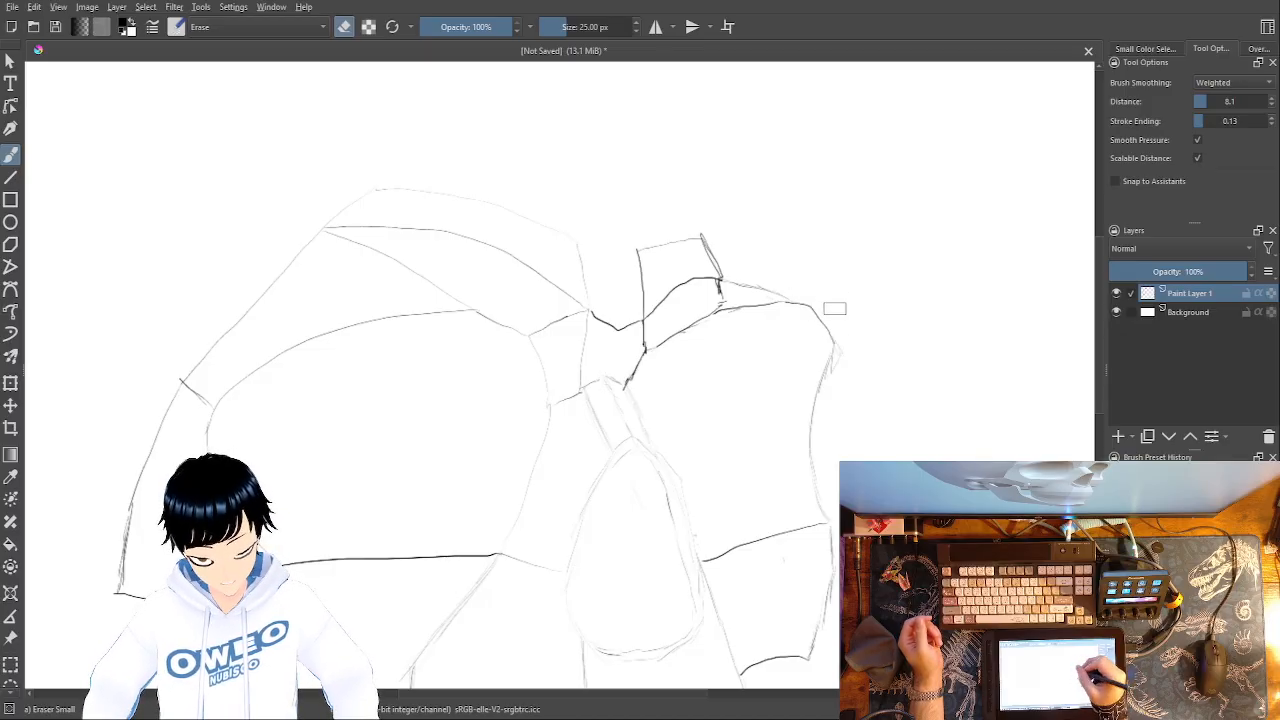
mouse_move(816, 317)
left_mouse_down()
mouse_move(787, 297)
mouse_move(827, 341)
mouse_move(812, 395)
mouse_move(774, 293)
mouse_move(736, 279)
left_mouse_up()
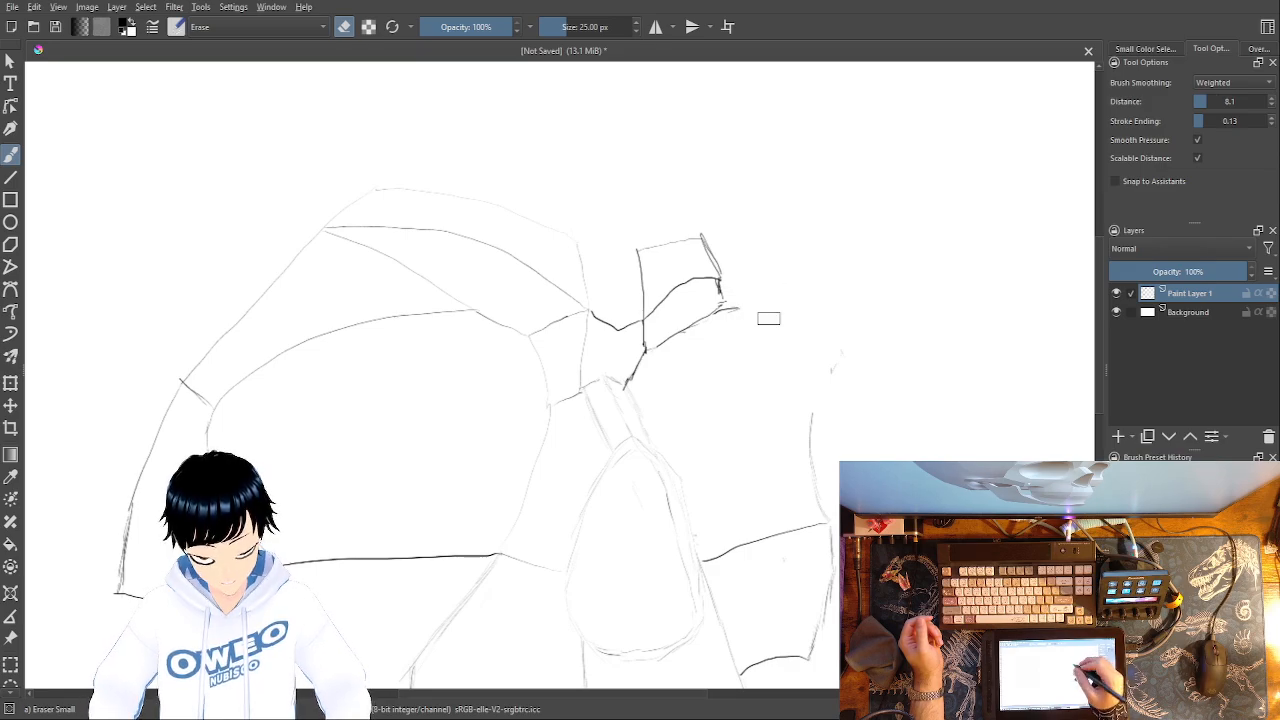
- Redraw the second body outline's upper outer side and top in Pencil-2 as one rounded curve ending at the neck block
right_click(804, 311)
left_click(890, 352)
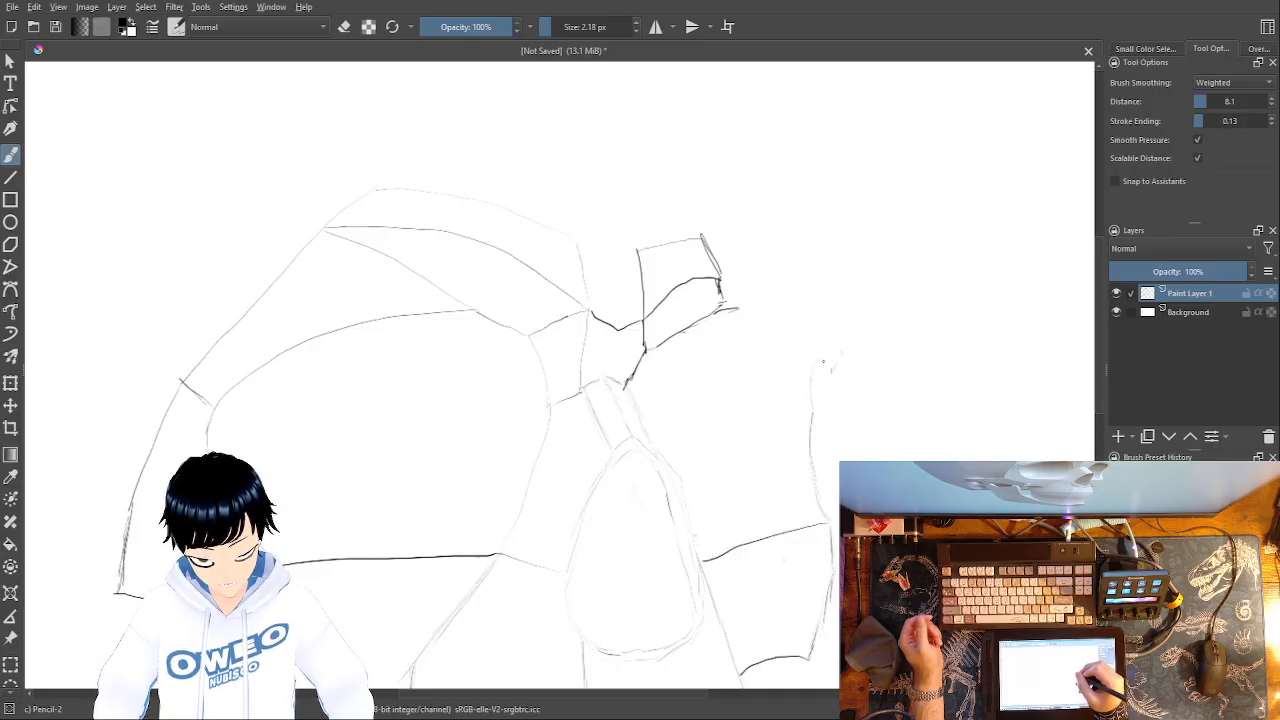
mouse_move(818, 348)
left_mouse_down()
mouse_move(798, 314)
mouse_move(737, 306)
left_mouse_up()
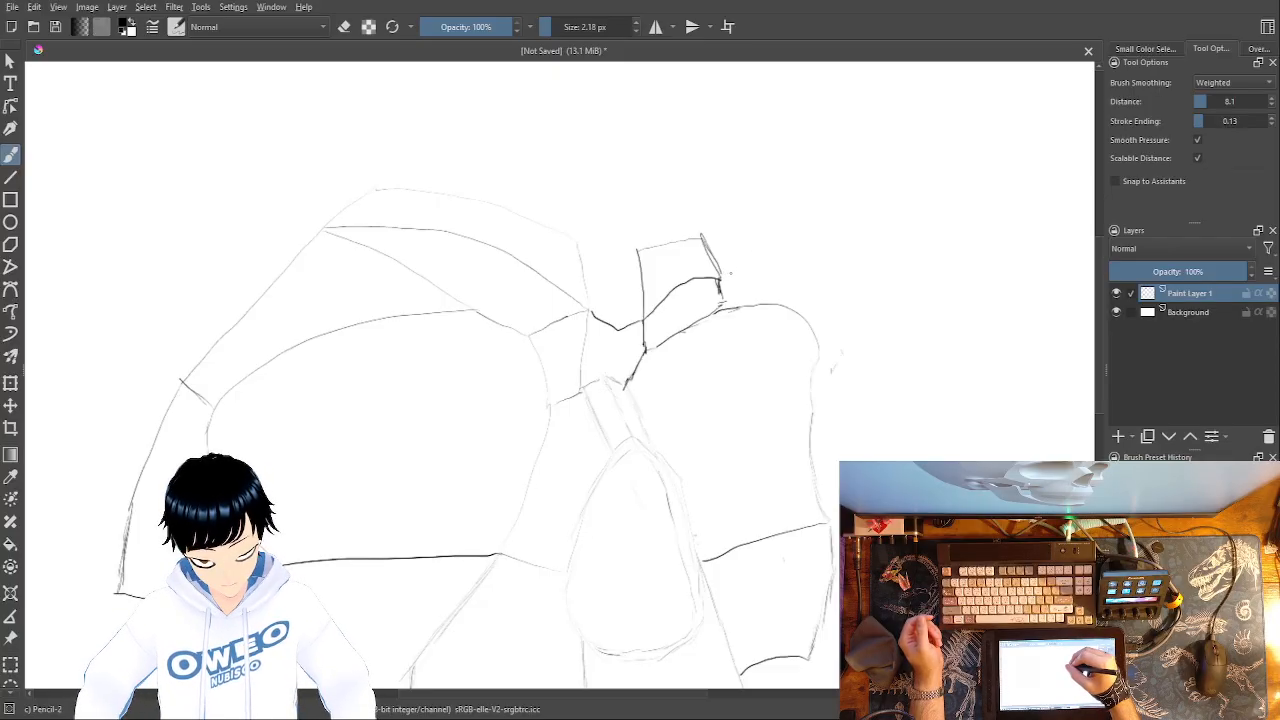
- Erase the small neck block's outer side and inner curve with Eraser Small
right_click(757, 287)
left_click(756, 199)
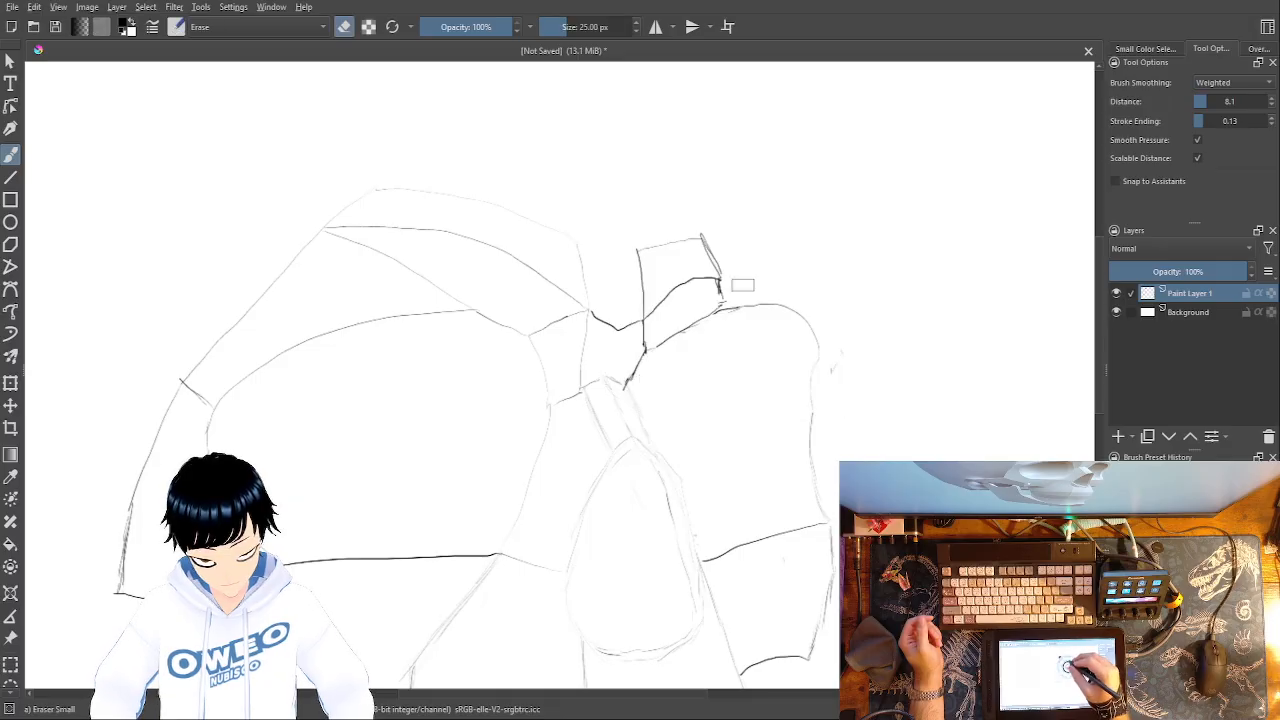
mouse_move(718, 279)
left_mouse_down()
mouse_move(703, 233)
mouse_move(714, 279)
mouse_move(656, 305)
left_mouse_up()
- Redraw the neck block wider in Pencil-2, with two parallel diagonal lines across its base and an angled upper outer corner
right_click(809, 368)
left_click(808, 281)
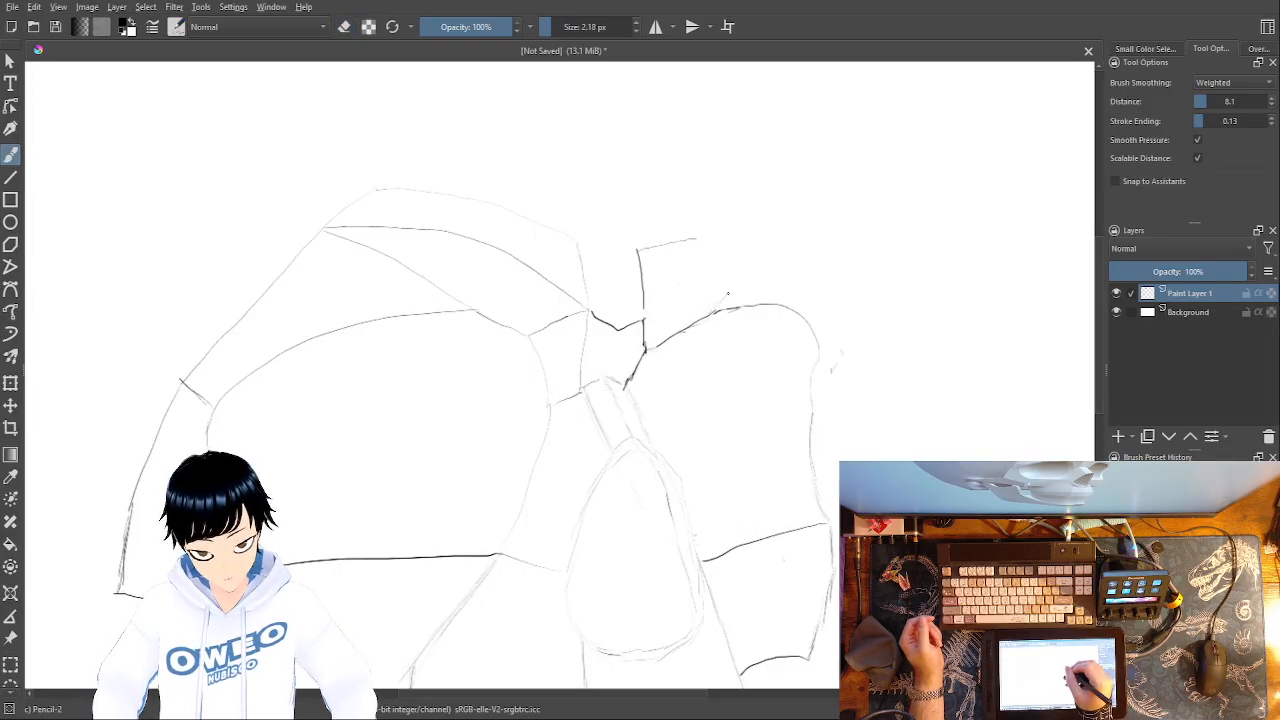
left_click_drag(712, 314, 756, 275)
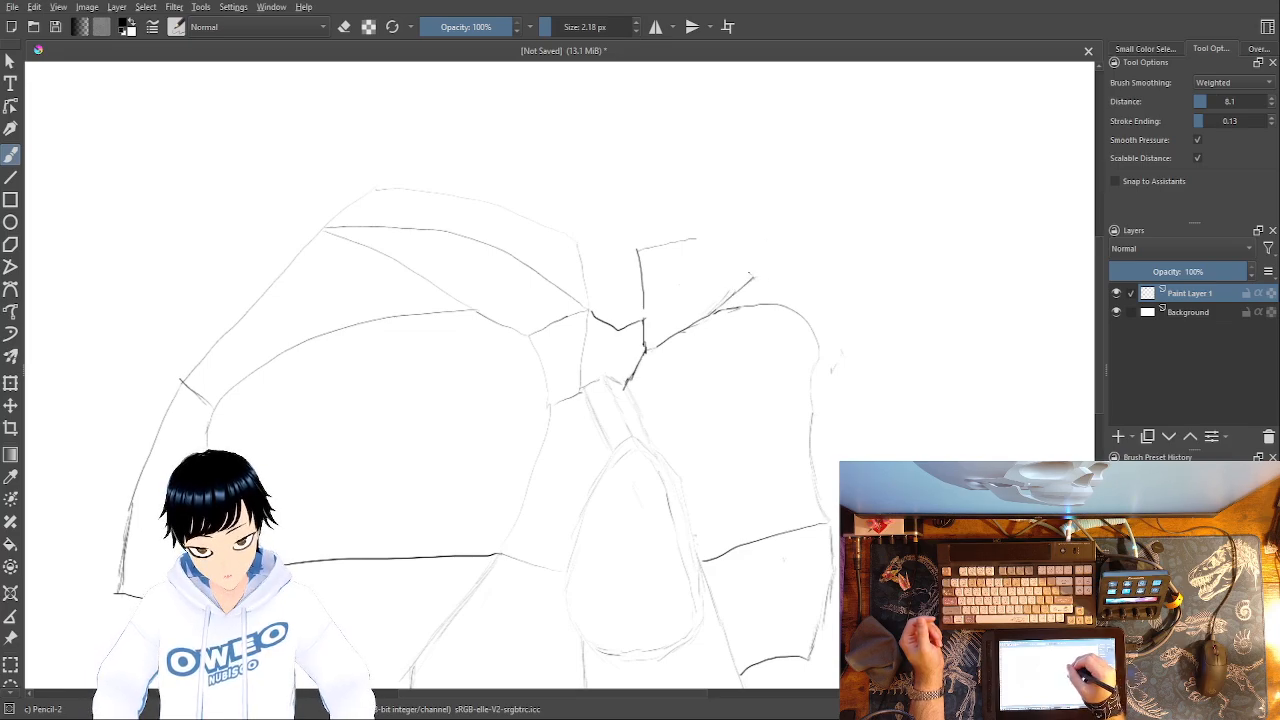
mouse_move(704, 251)
left_mouse_down()
mouse_move(745, 261)
mouse_move(682, 237)
mouse_move(646, 295)
left_mouse_up()
key("ctrl+z")
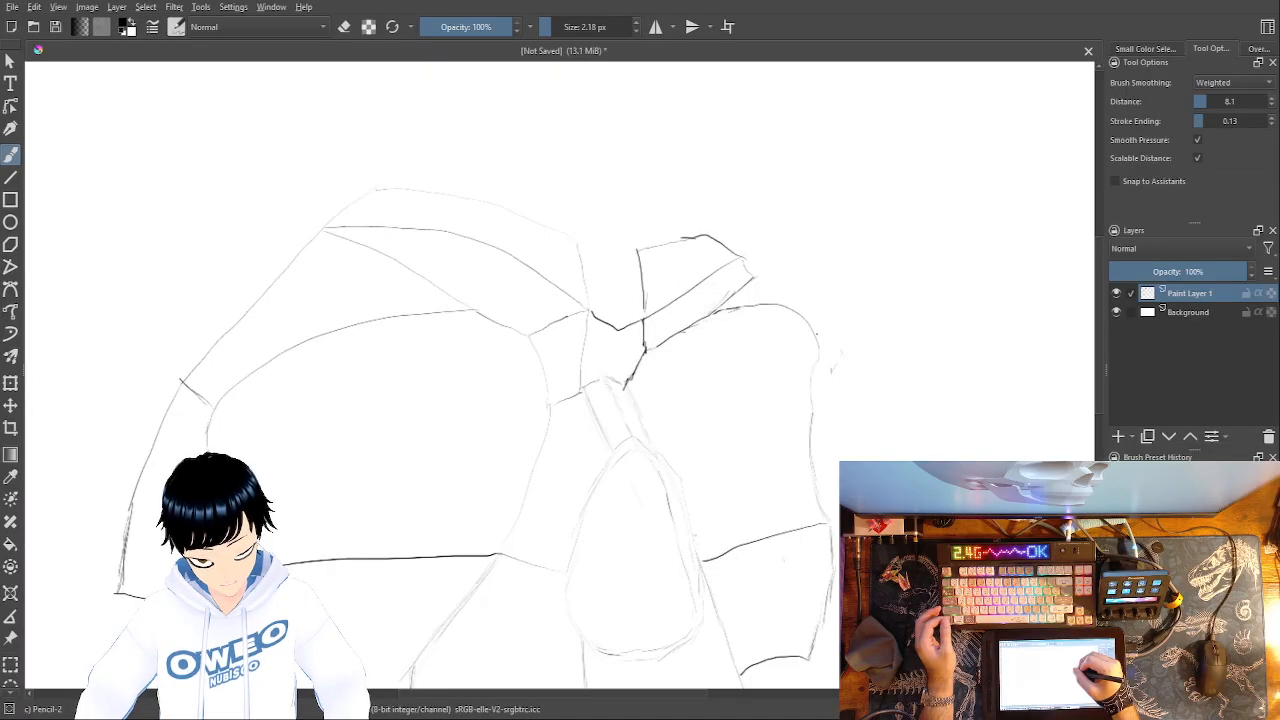
- Join the neck block's outer corner to the second body outline's rounded top with a sloping line, and touch up the corner joint
left_click_drag(805, 312, 752, 274)
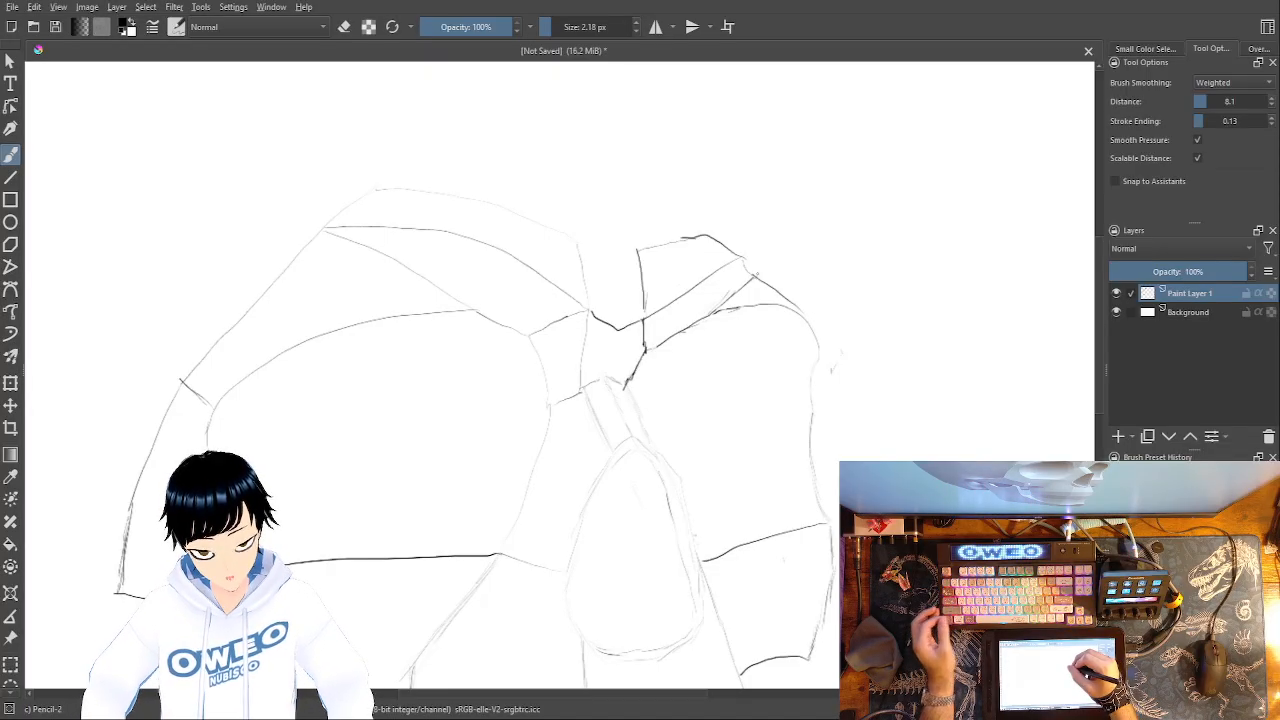
right_click(746, 233)
left_click(671, 143)
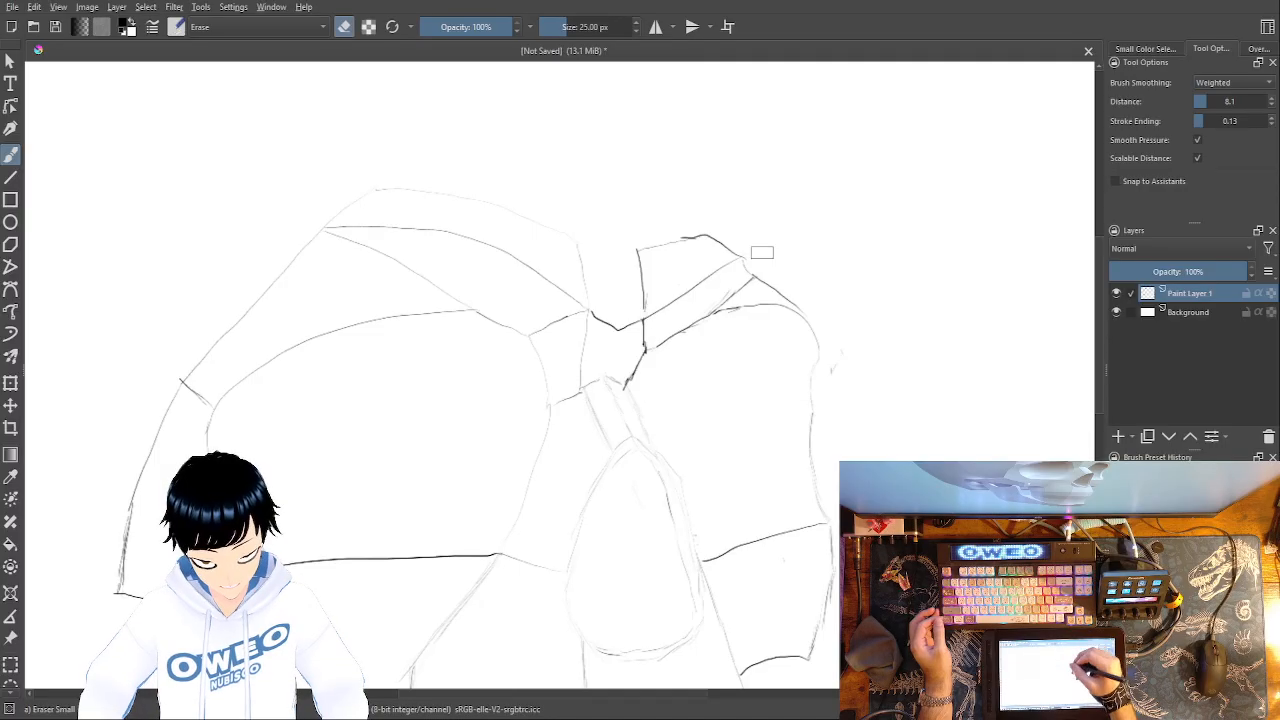
right_click(806, 260)
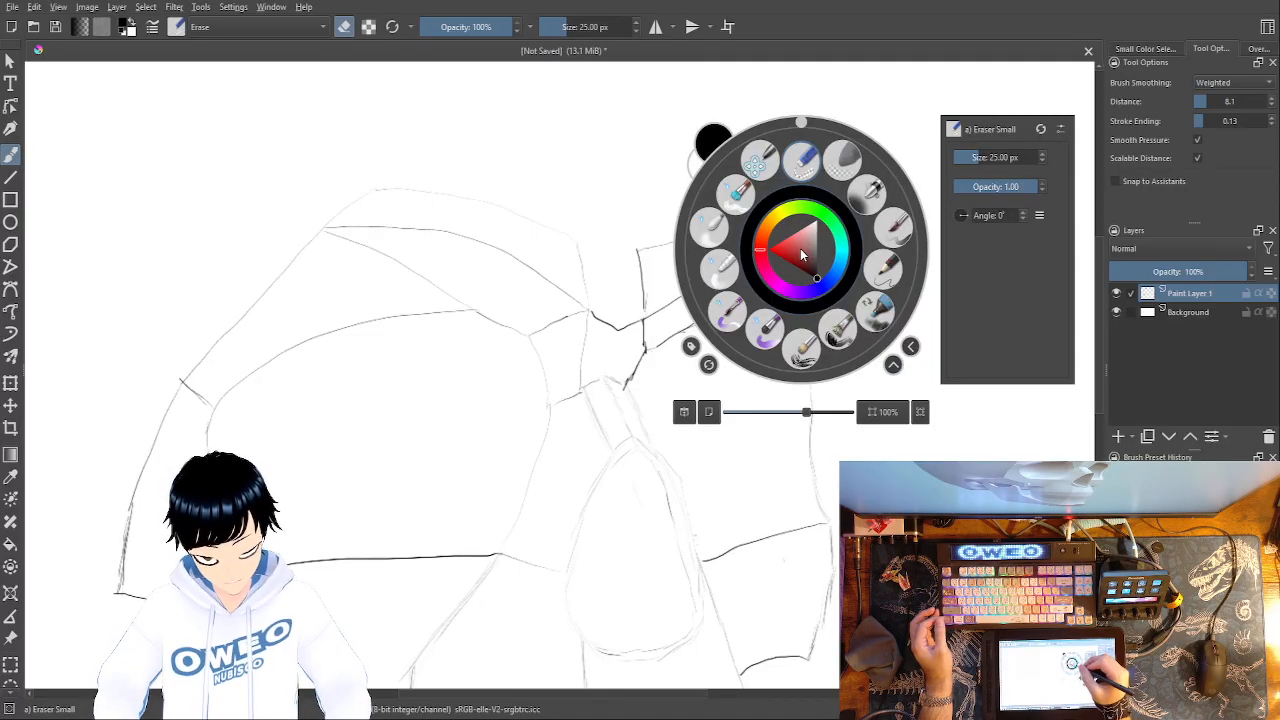
left_click(803, 155)
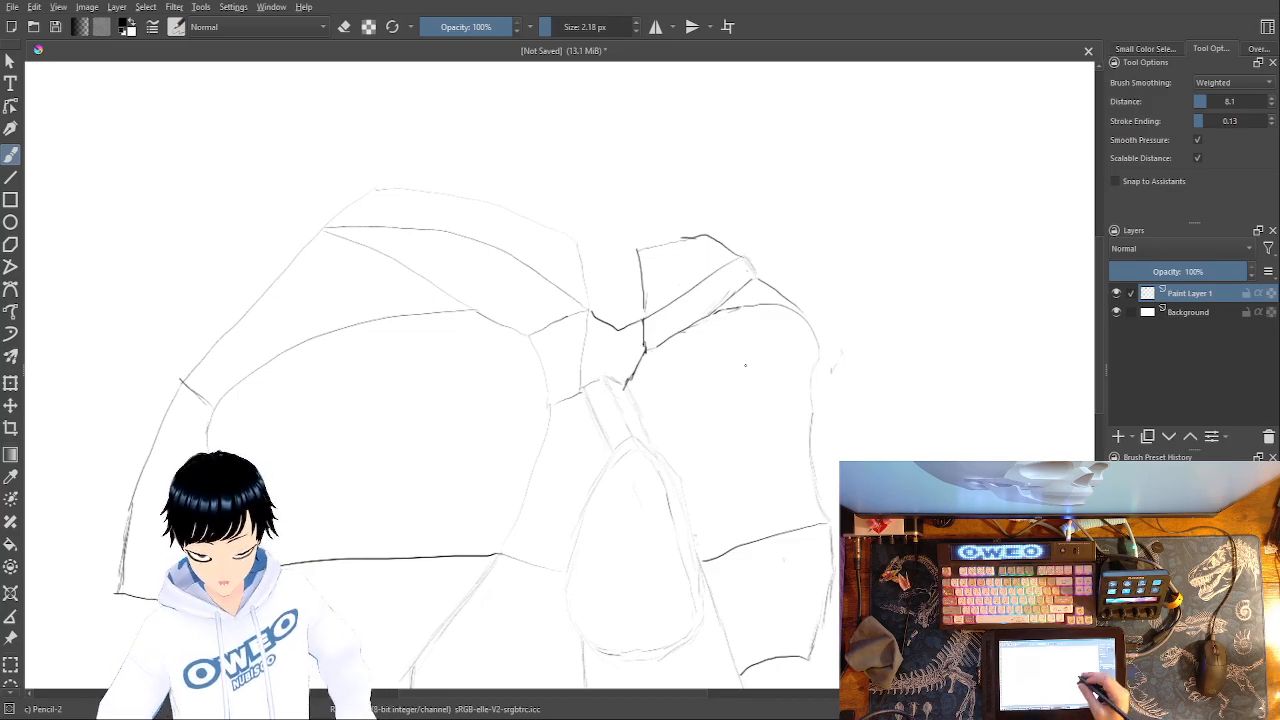
- Erase the second body outline's lower outer side and redraw it in Pencil-2 as one line curving down to the lower block's outer corner
right_click(807, 379)
left_click(812, 287)
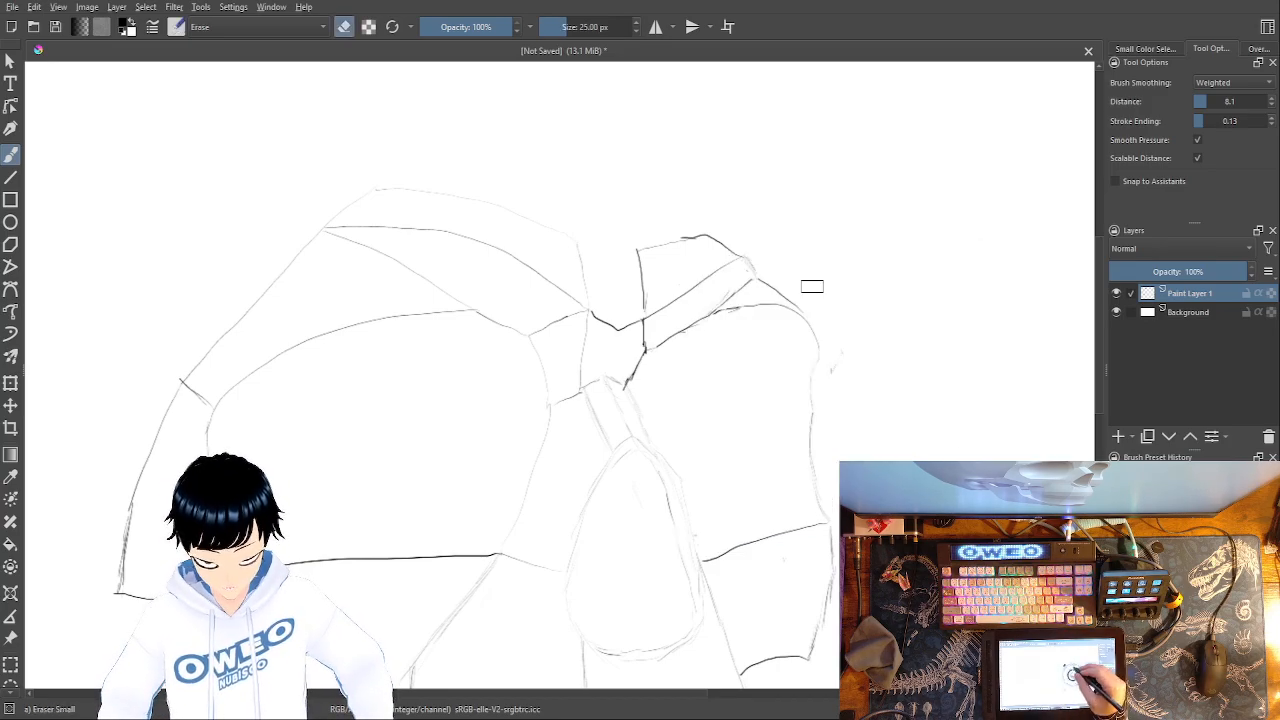
left_click_drag(831, 377, 810, 472)
right_click(807, 415)
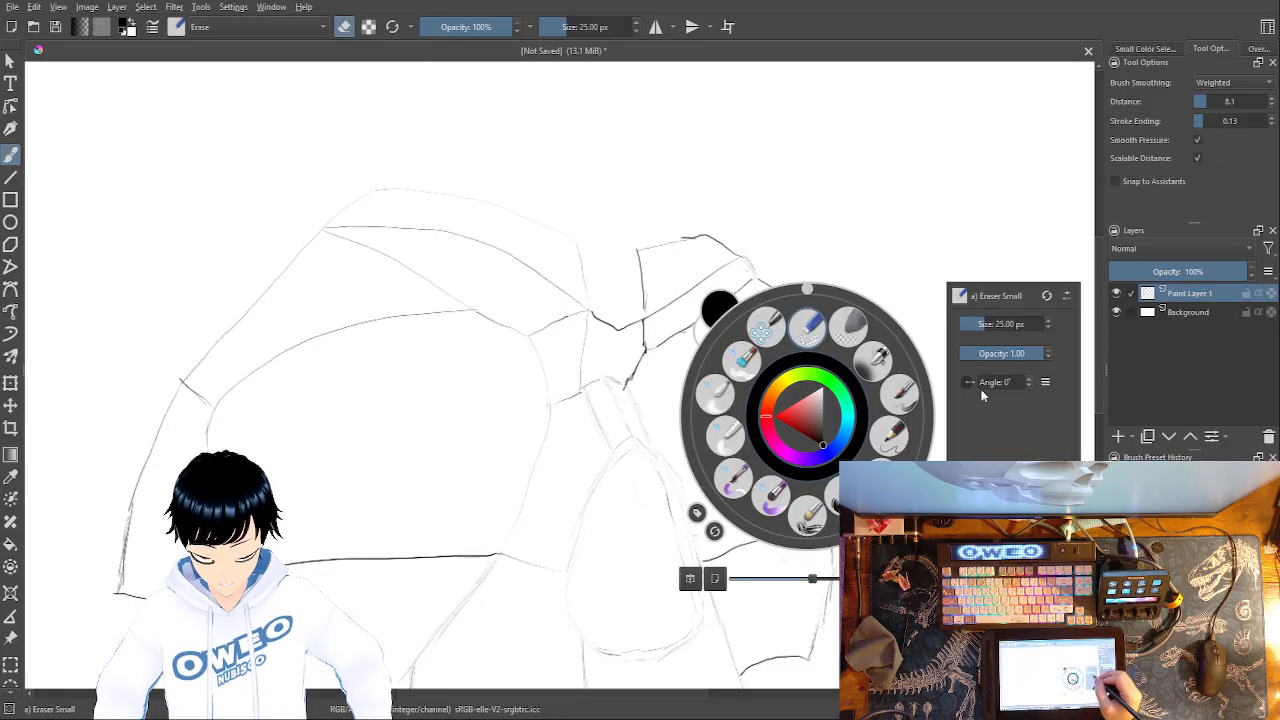
left_click(891, 445)
mouse_move(814, 371)
left_mouse_down()
mouse_move(808, 490)
mouse_move(828, 520)
left_mouse_up()
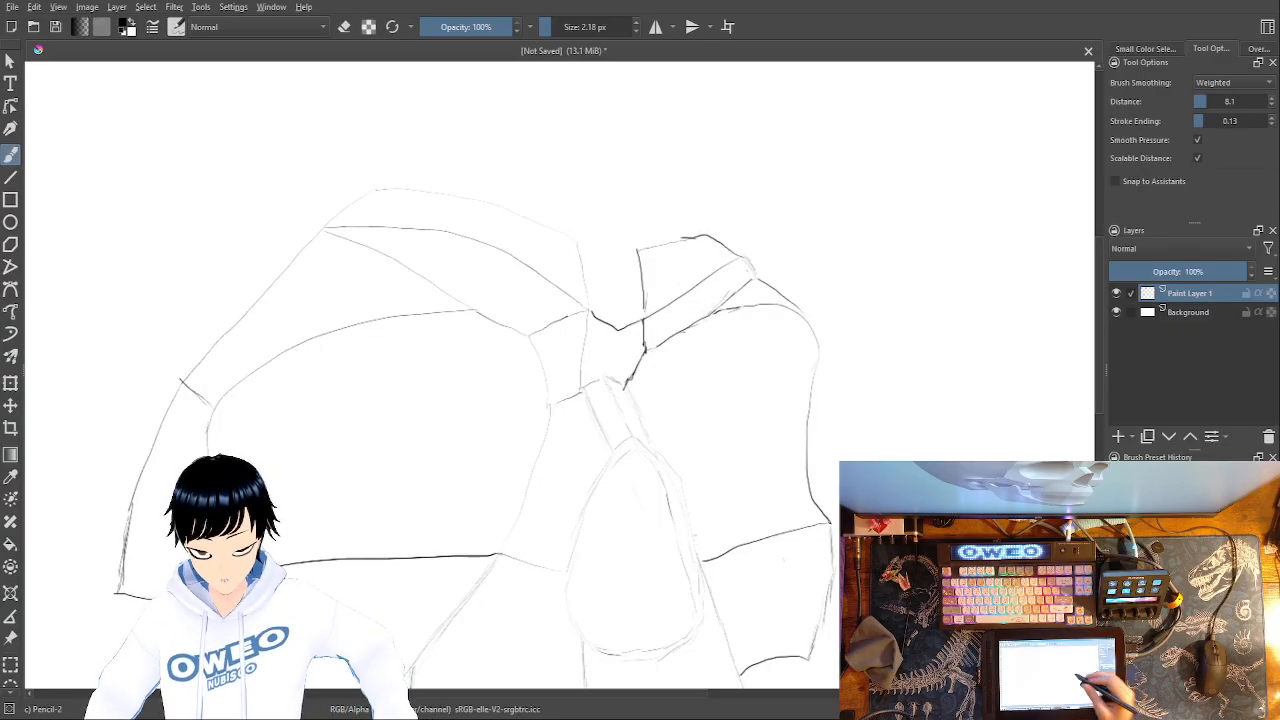
- Erase the bottom edge, small flap and lower side ends of the block beneath the first body outline with Eraser Small
left_click_drag(680, 400, 717, 525)
scroll(717, 525, "down", 5)
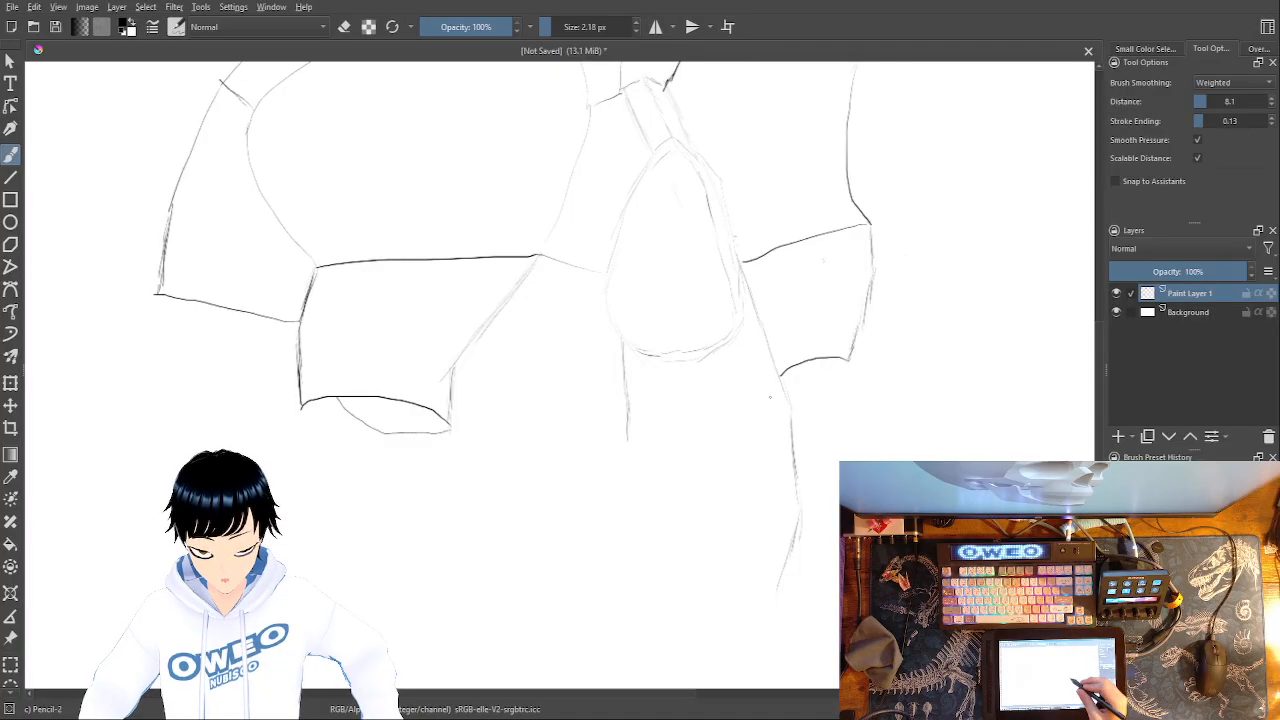
scroll(783, 249, "down", 2)
scroll(855, 314, "up", 1)
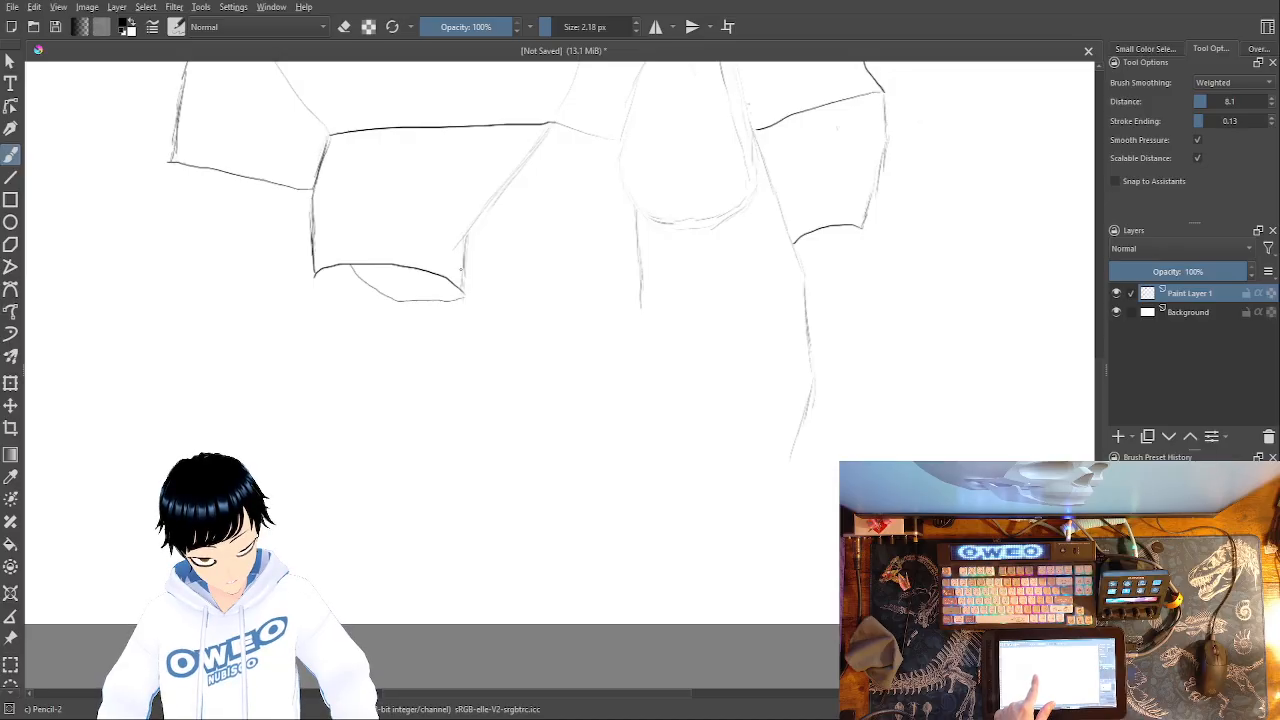
mouse_move(710, 416)
left_mouse_down()
mouse_move(738, 569)
mouse_move(763, 624)
left_mouse_up()
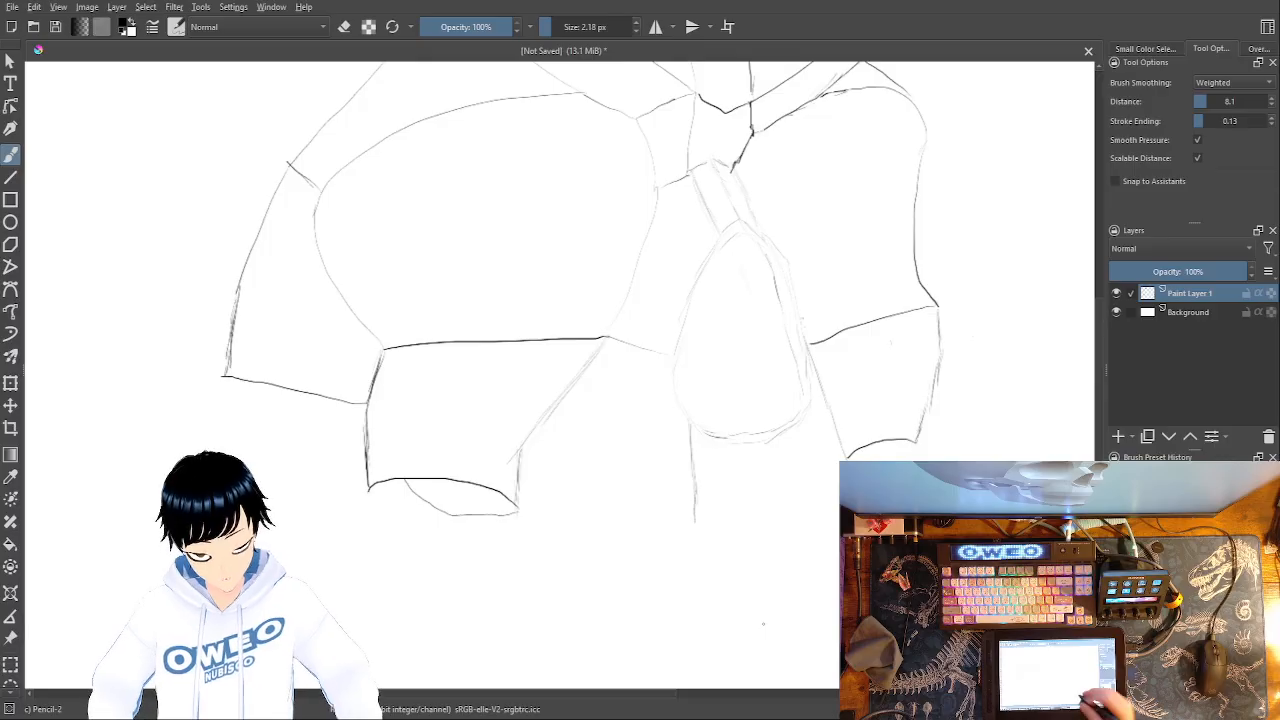
right_click(692, 482)
left_click(700, 389)
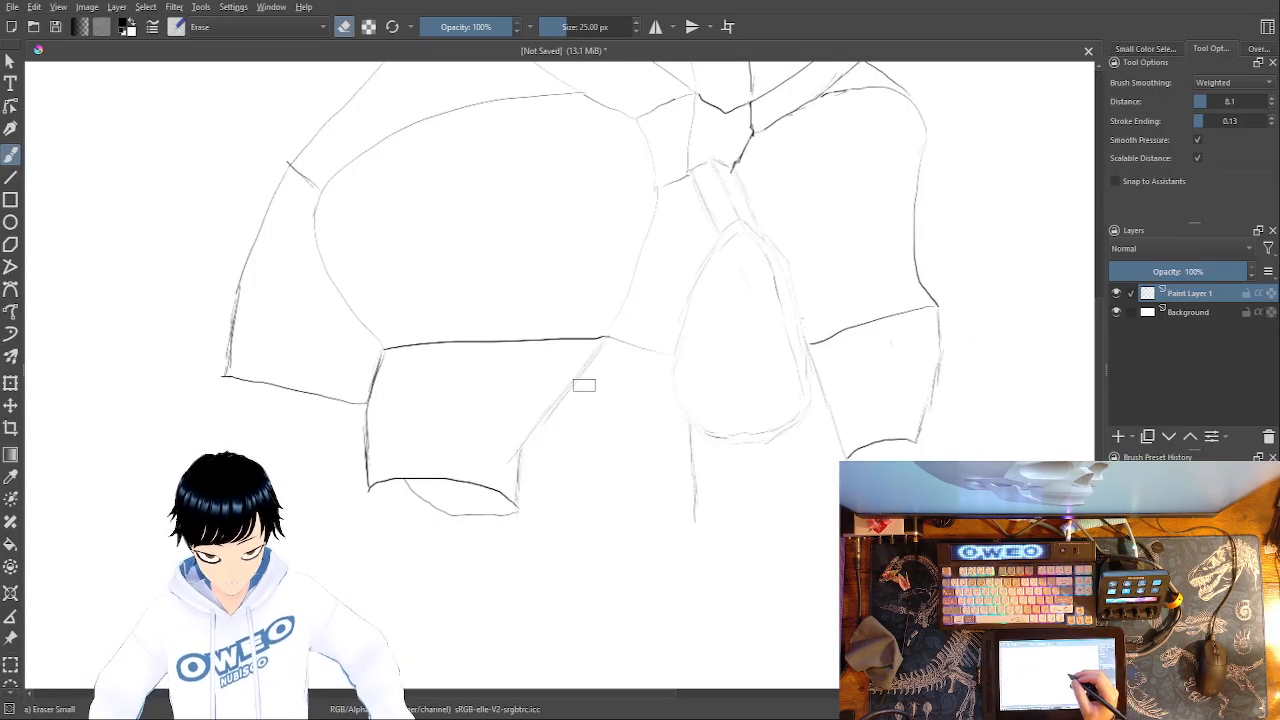
mouse_move(515, 452)
left_mouse_down()
mouse_move(523, 500)
mouse_move(519, 466)
mouse_move(519, 496)
mouse_move(495, 514)
mouse_move(456, 489)
mouse_move(433, 508)
mouse_move(366, 477)
left_mouse_up()
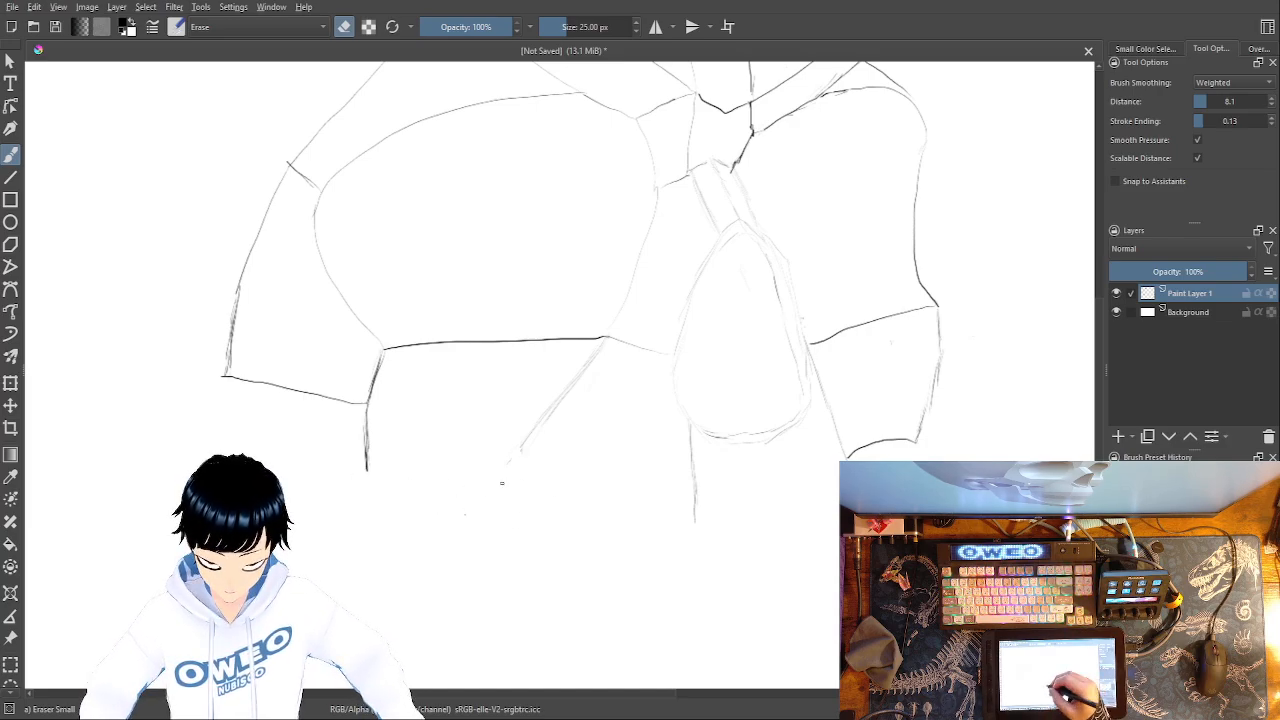
mouse_move(533, 453)
left_mouse_down()
mouse_move(348, 474)
mouse_move(368, 463)
left_mouse_up()
- Erase the slanted inner side of the block beneath the first body outline
right_click(654, 494)
left_click(736, 510)
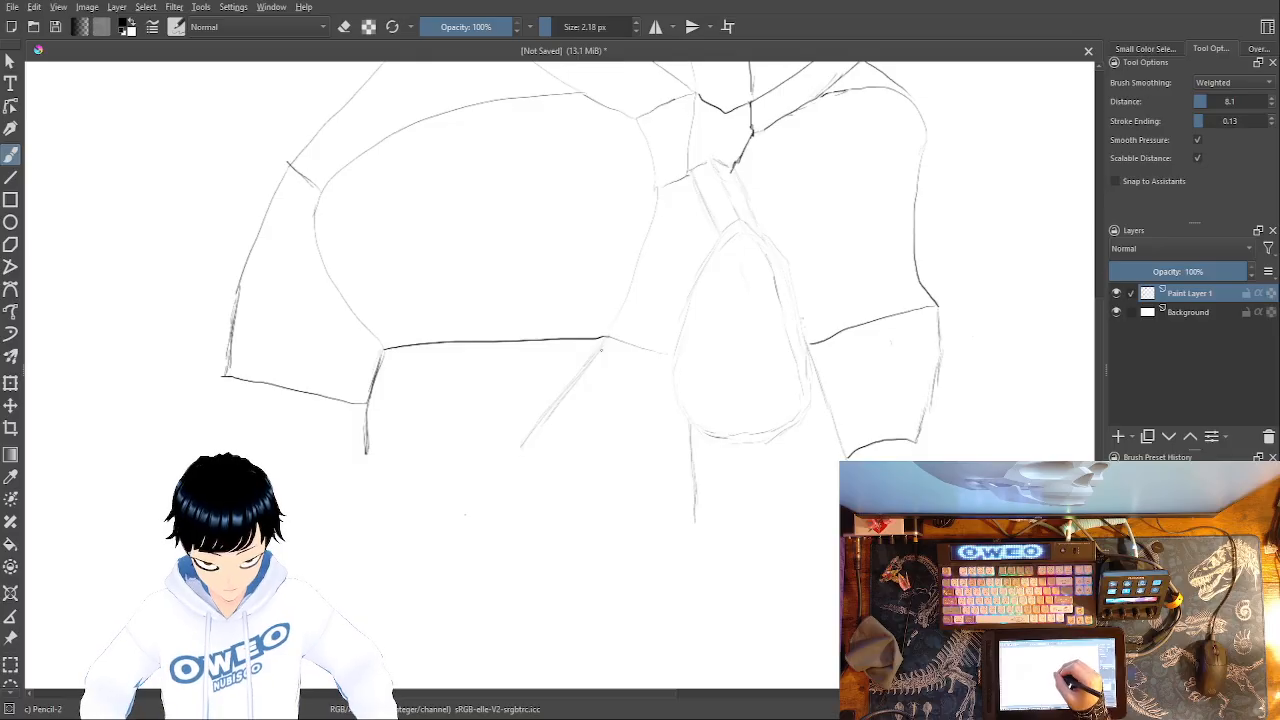
right_click(600, 412)
left_click(570, 345)
left_click_drag(573, 379, 546, 414)
- Redraw the block in Pencil-2 with a steeper inner side, a curved bottom edge and a small flap under its inner corner
right_click(687, 399)
left_click(769, 417)
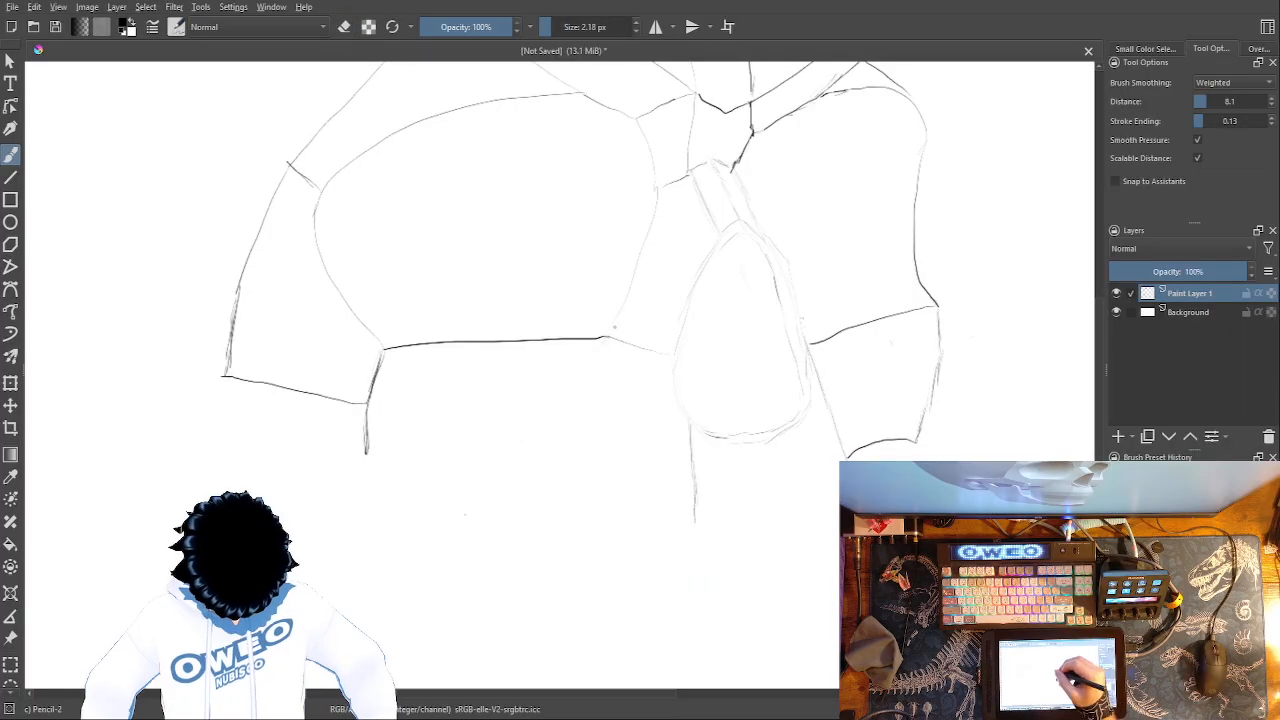
left_click_drag(605, 345, 590, 421)
mouse_move(604, 348)
left_mouse_down()
mouse_move(579, 475)
mouse_move(513, 451)
mouse_move(366, 457)
left_mouse_up()
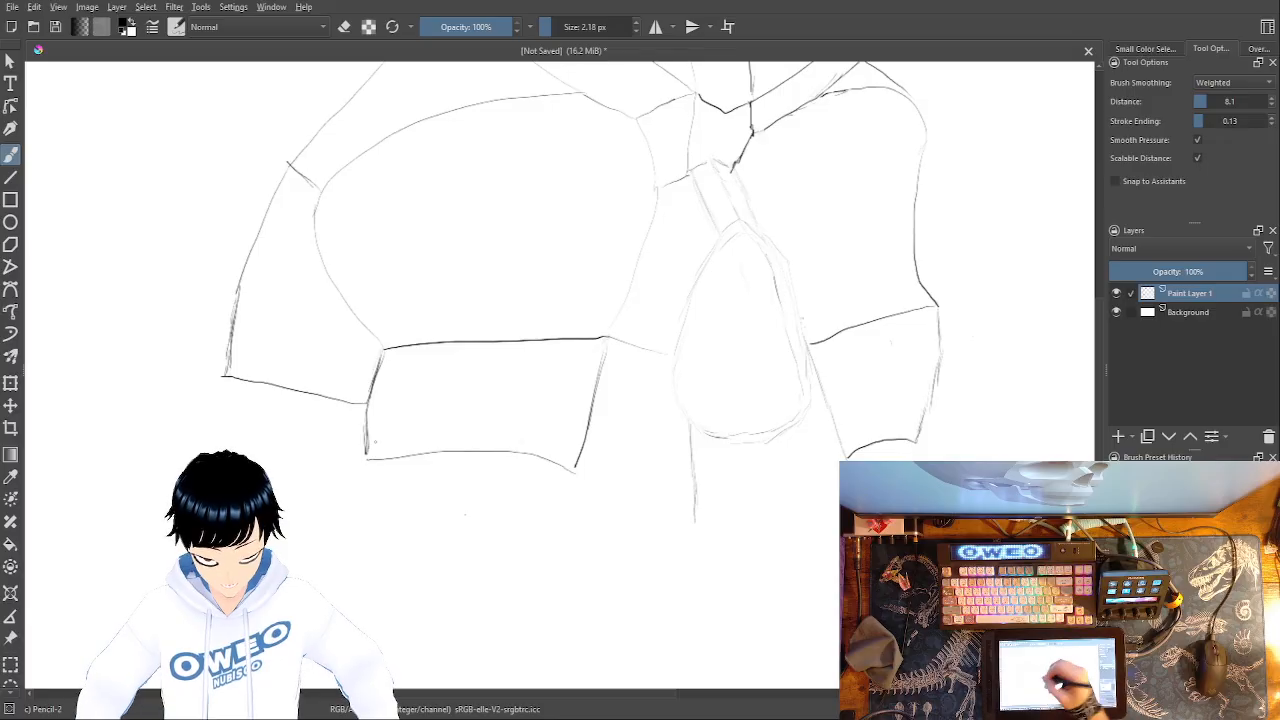
left_click_drag(576, 476, 478, 488)
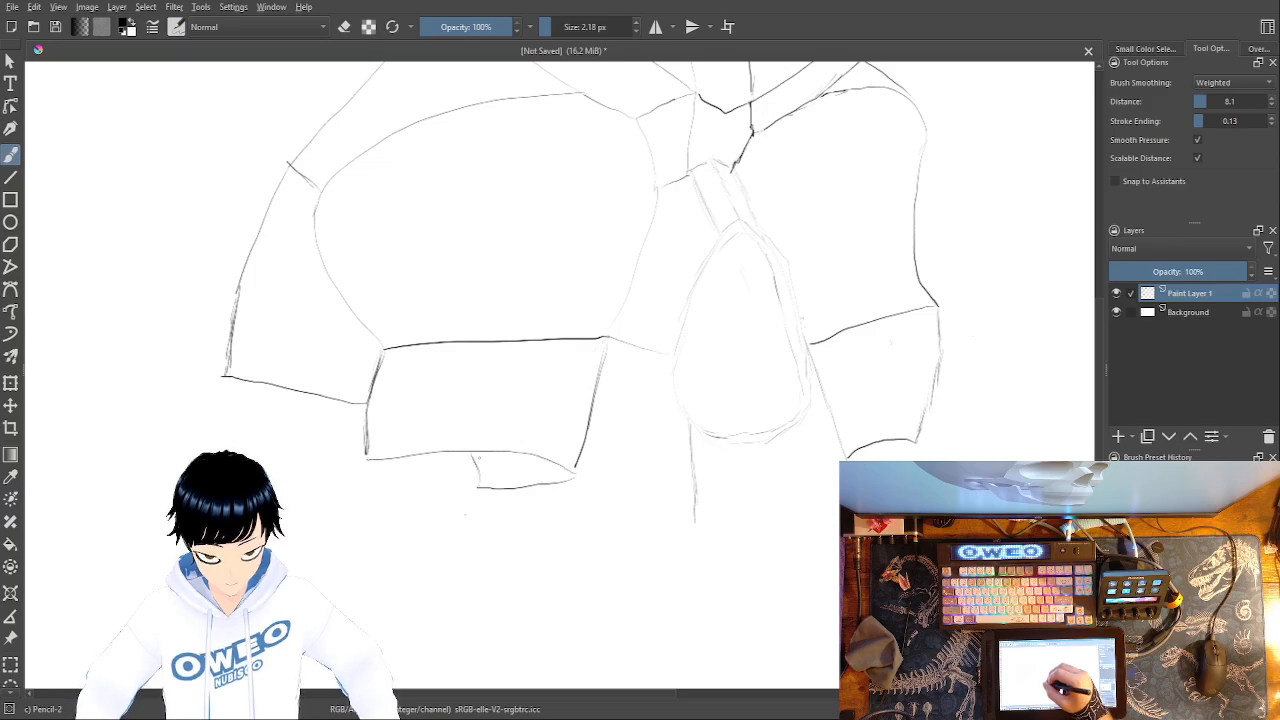
- Erase the outer part of the block's bottom edge and redraw it in Pencil-2 as a higher curve meeting the shortened outer side
right_click(561, 498)
left_click(564, 410)
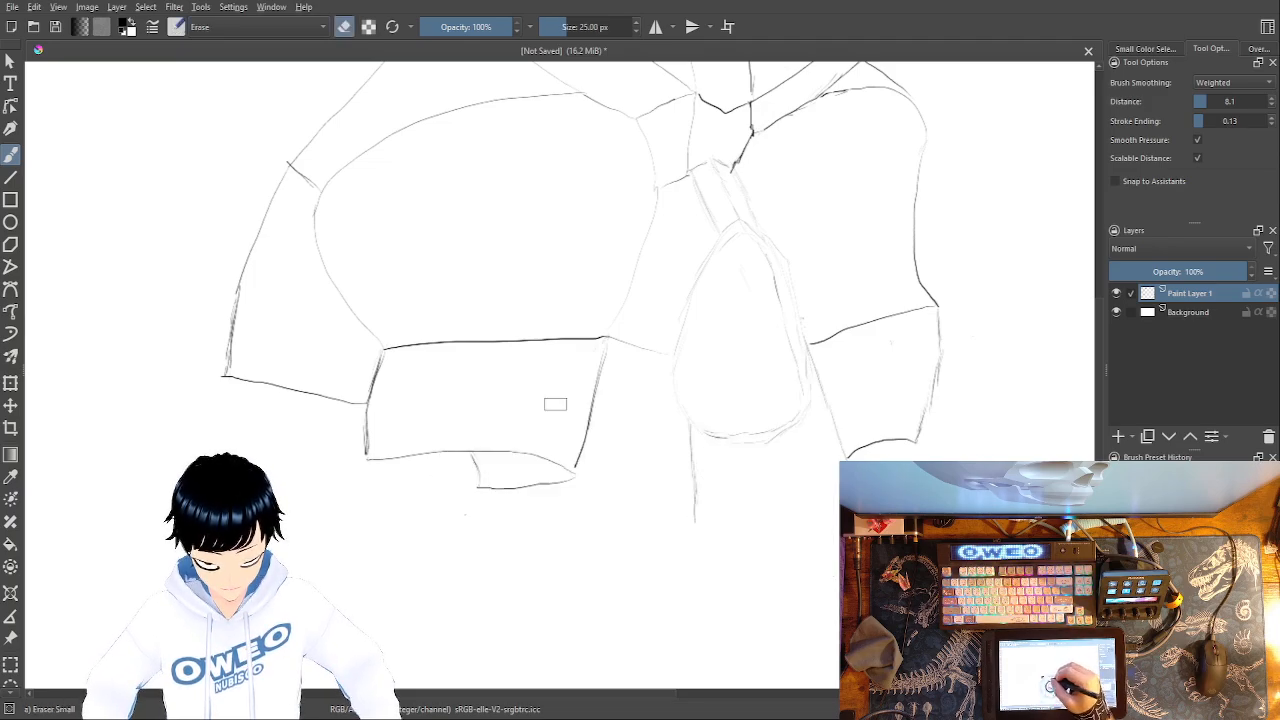
mouse_move(366, 440)
left_mouse_down()
mouse_move(423, 451)
mouse_move(449, 440)
left_mouse_up()
right_click(588, 500)
left_click(679, 488)
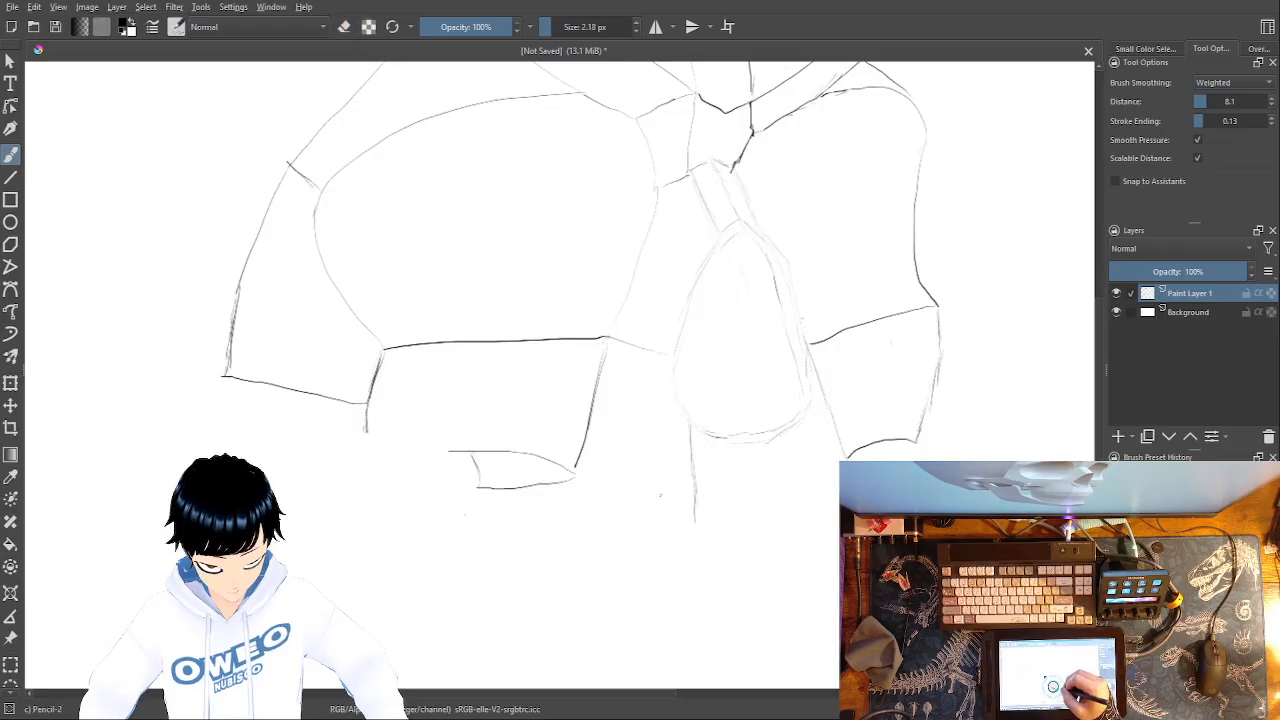
left_click_drag(440, 443, 367, 429)
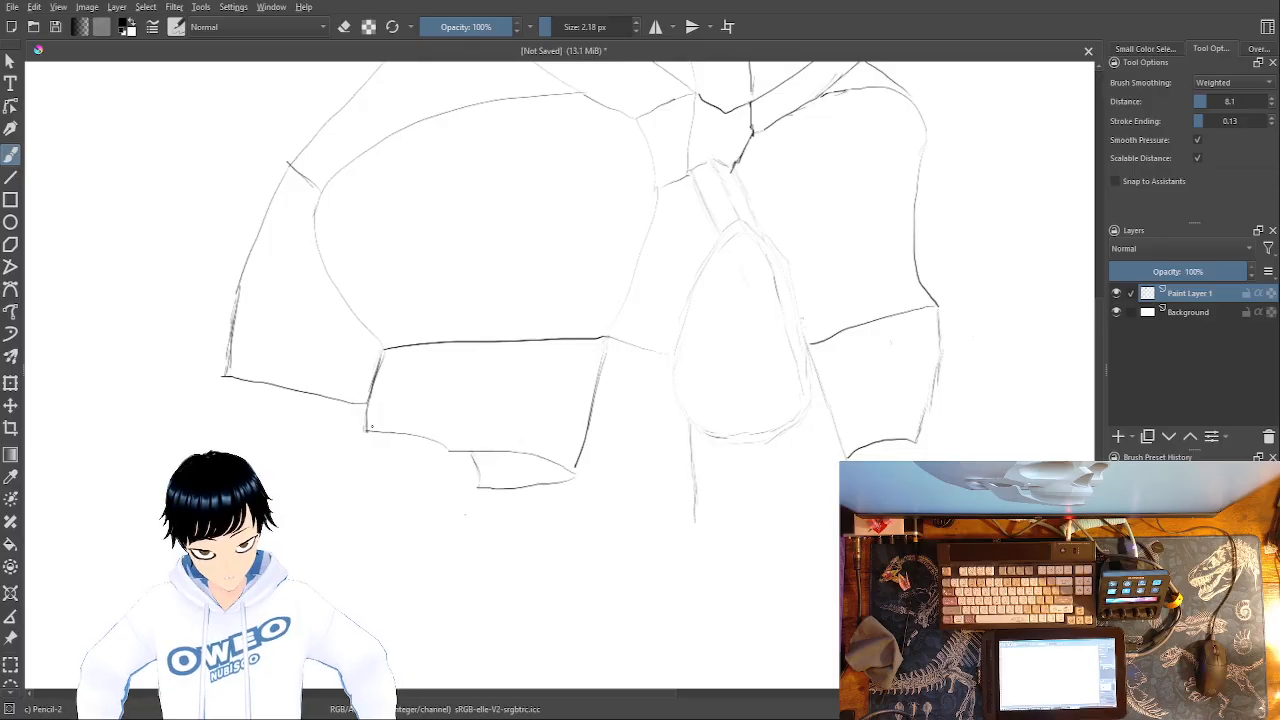
- Erase the vertical line below the teardrop shape and the teardrop's rounded lower part with Eraser Small
right_click(805, 491)
left_click(808, 404)
left_click_drag(692, 450, 715, 537)
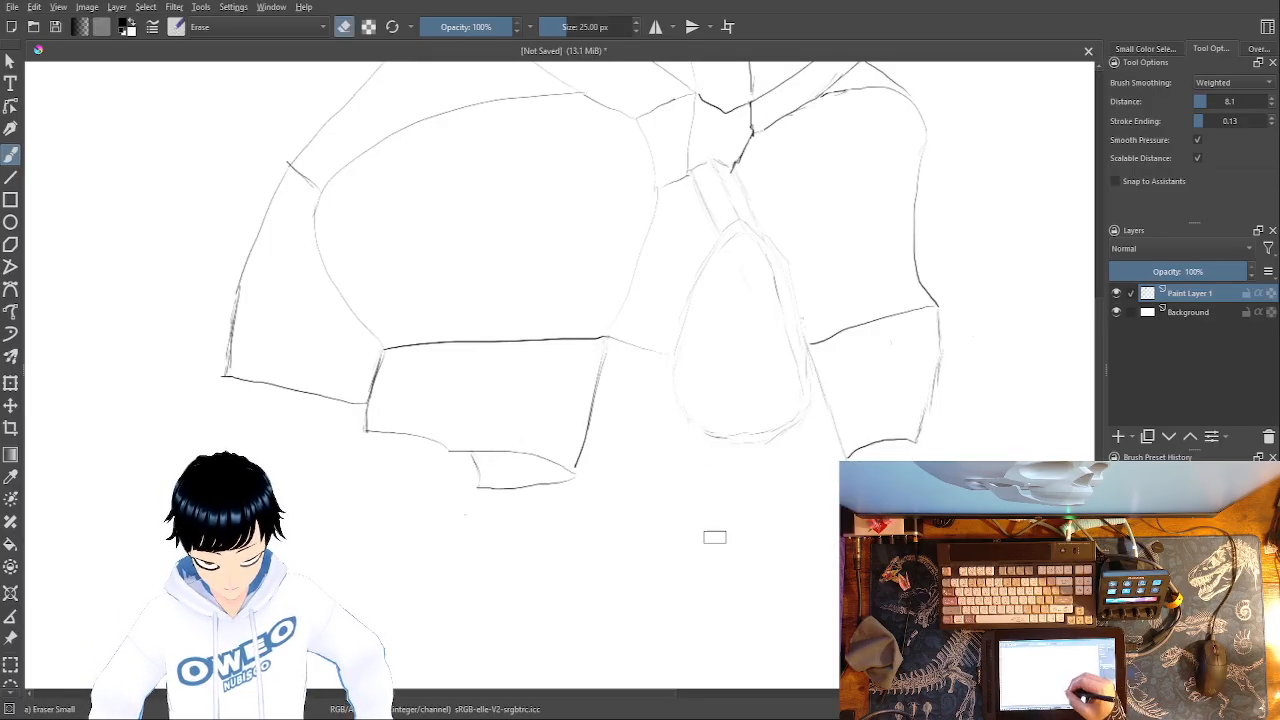
mouse_move(803, 400)
left_mouse_down()
mouse_move(772, 443)
mouse_move(721, 432)
mouse_move(688, 413)
left_mouse_up()
left_click_drag(806, 438, 757, 435)
- Redraw the teardrop's lower part in Pencil-2, longer and wider with a rounded base
right_click(803, 457)
left_click(808, 368)
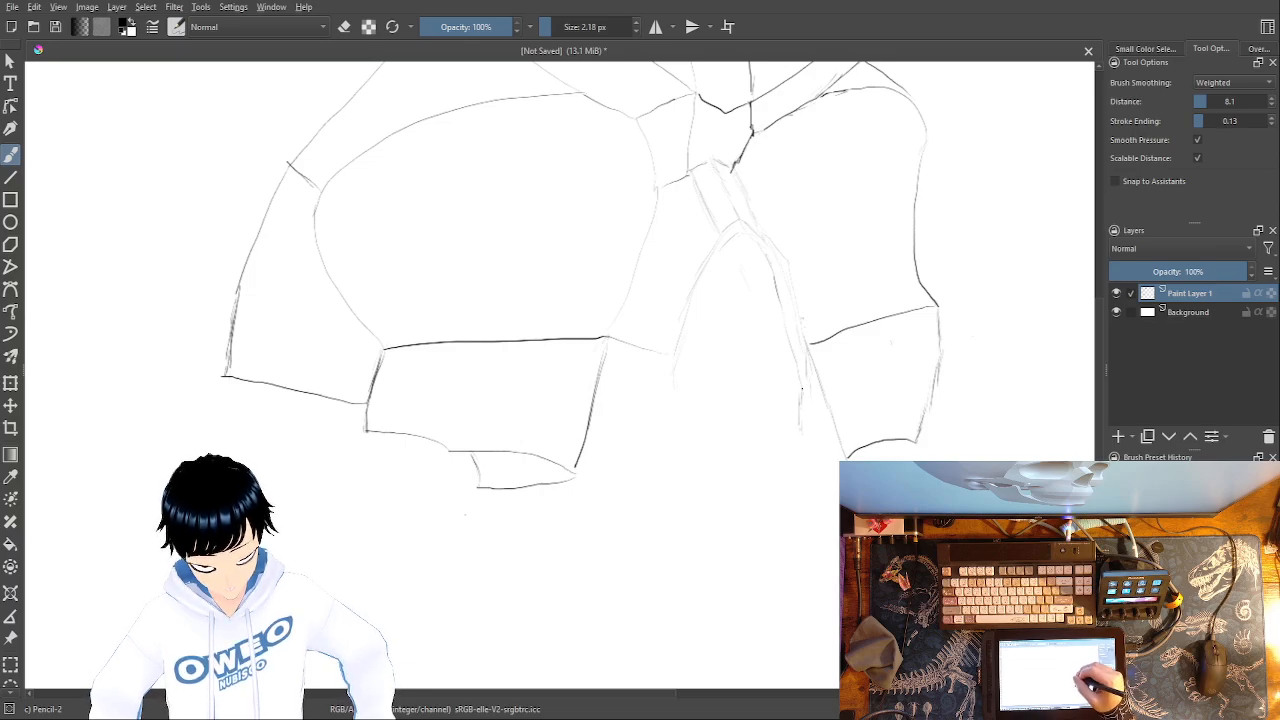
left_click_drag(805, 407, 808, 433)
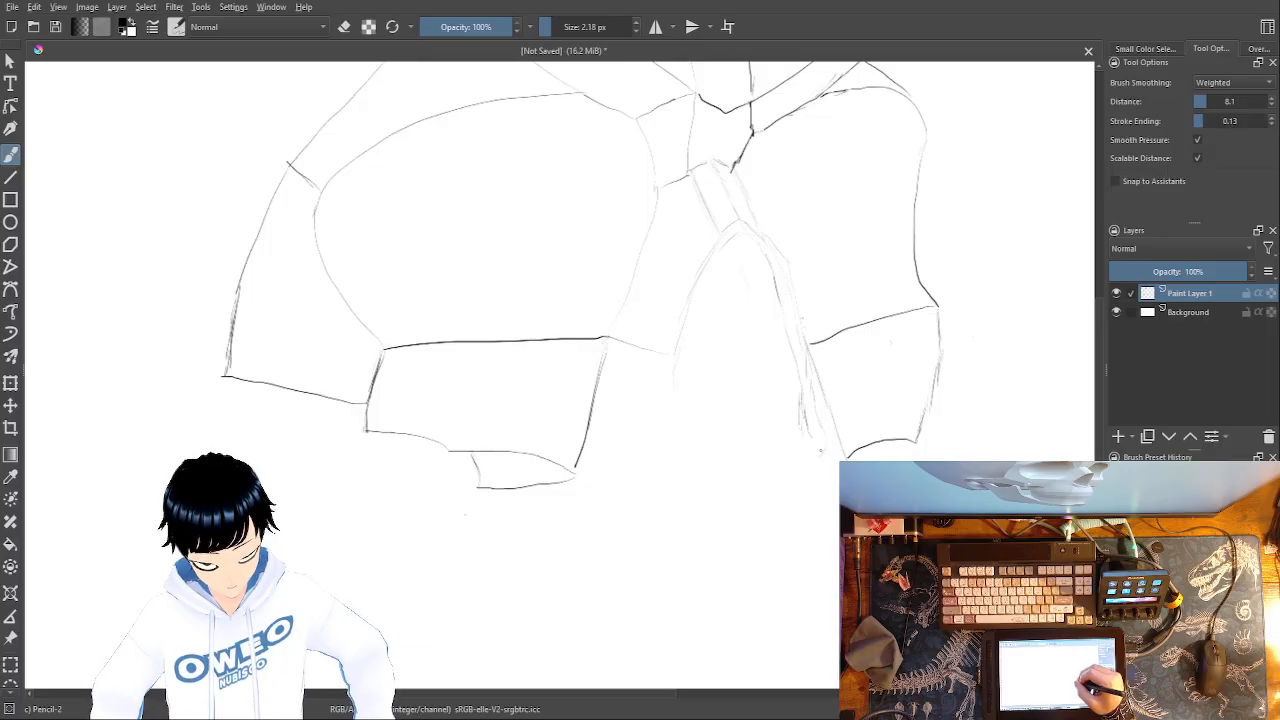
mouse_move(823, 437)
left_mouse_down()
mouse_move(816, 459)
mouse_move(775, 466)
mouse_move(684, 437)
left_mouse_up()
key("ctrl+z")
mouse_move(824, 463)
left_mouse_down()
mouse_move(767, 486)
mouse_move(709, 478)
mouse_move(675, 451)
mouse_move(670, 378)
left_mouse_up()
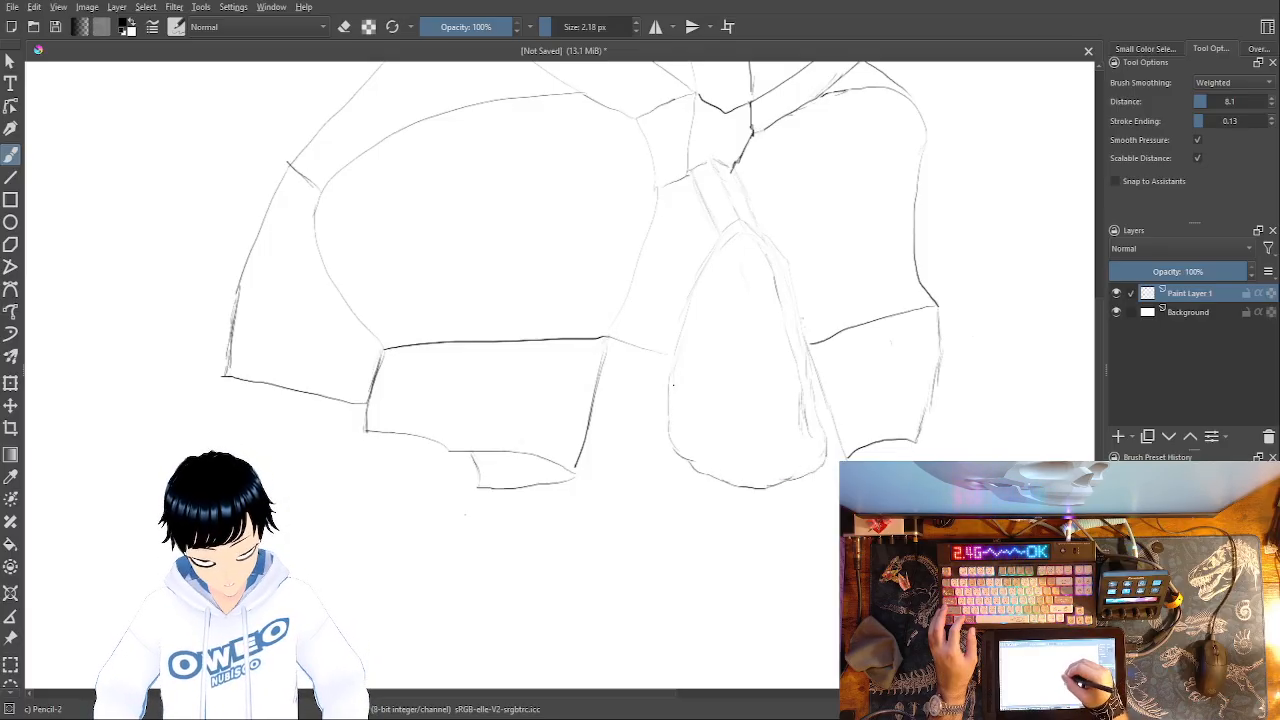
- Add an inner rim line along the teardrop's base and draw an angular folded band inside its lower part
mouse_move(804, 376)
left_mouse_down()
mouse_move(814, 455)
mouse_move(772, 477)
mouse_move(712, 468)
left_mouse_up()
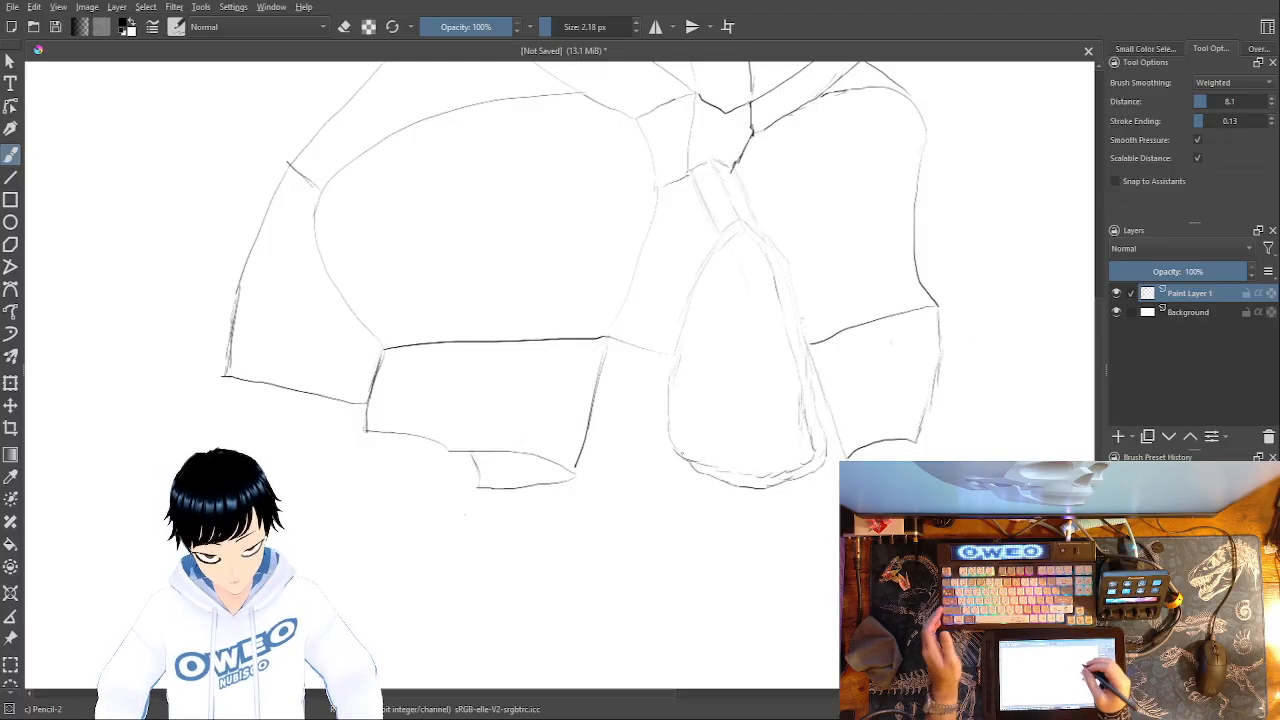
mouse_move(750, 478)
left_mouse_down()
mouse_move(780, 430)
mouse_move(809, 458)
mouse_move(720, 425)
mouse_move(676, 368)
left_mouse_up()
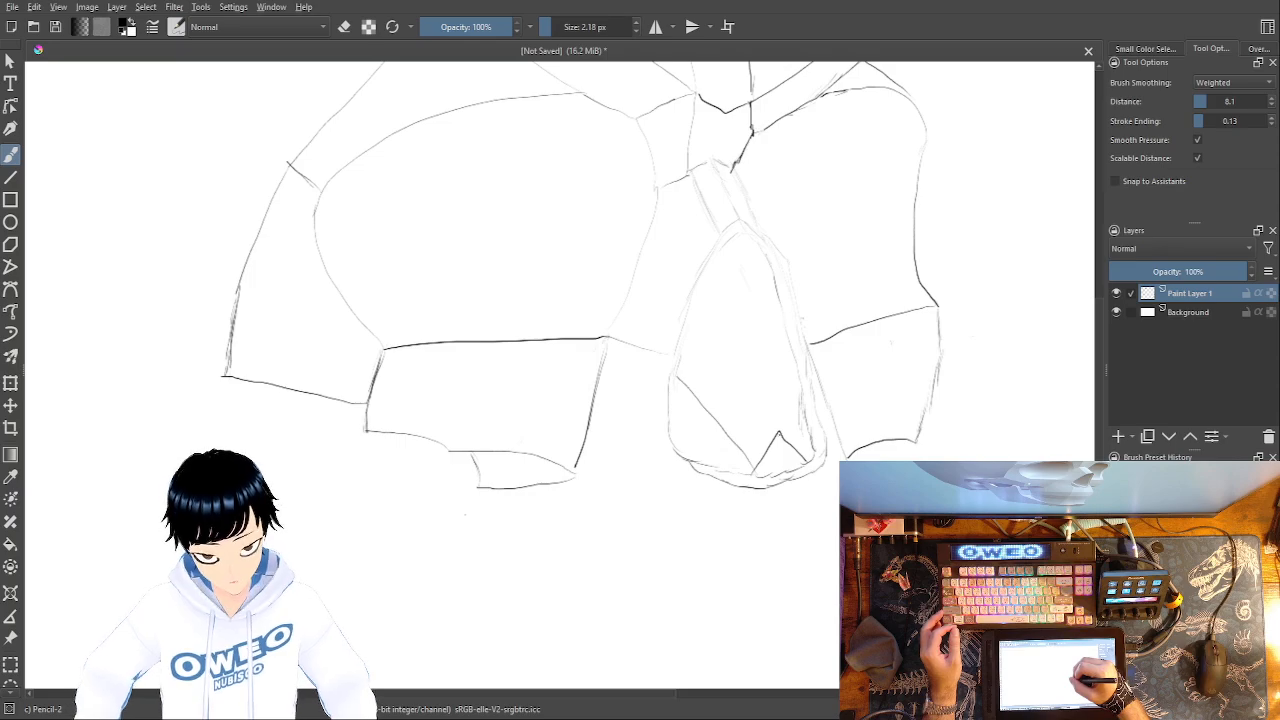
mouse_move(766, 424)
left_mouse_down()
mouse_move(722, 410)
mouse_move(688, 356)
left_mouse_up()
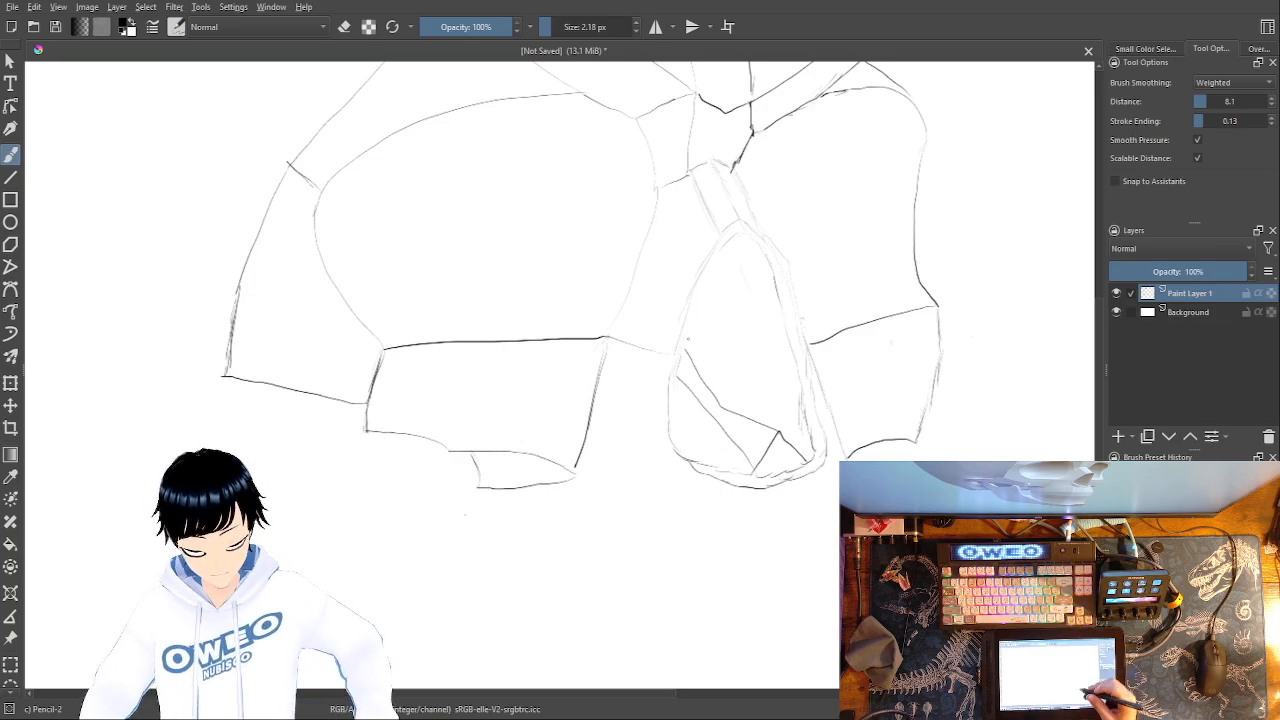
- Draw a long side line down from the small flap, plus a short side and sloping bottom edge for the section beneath the teardrop
mouse_move(744, 495)
left_mouse_down()
mouse_move(759, 463)
mouse_move(759, 363)
left_mouse_up()
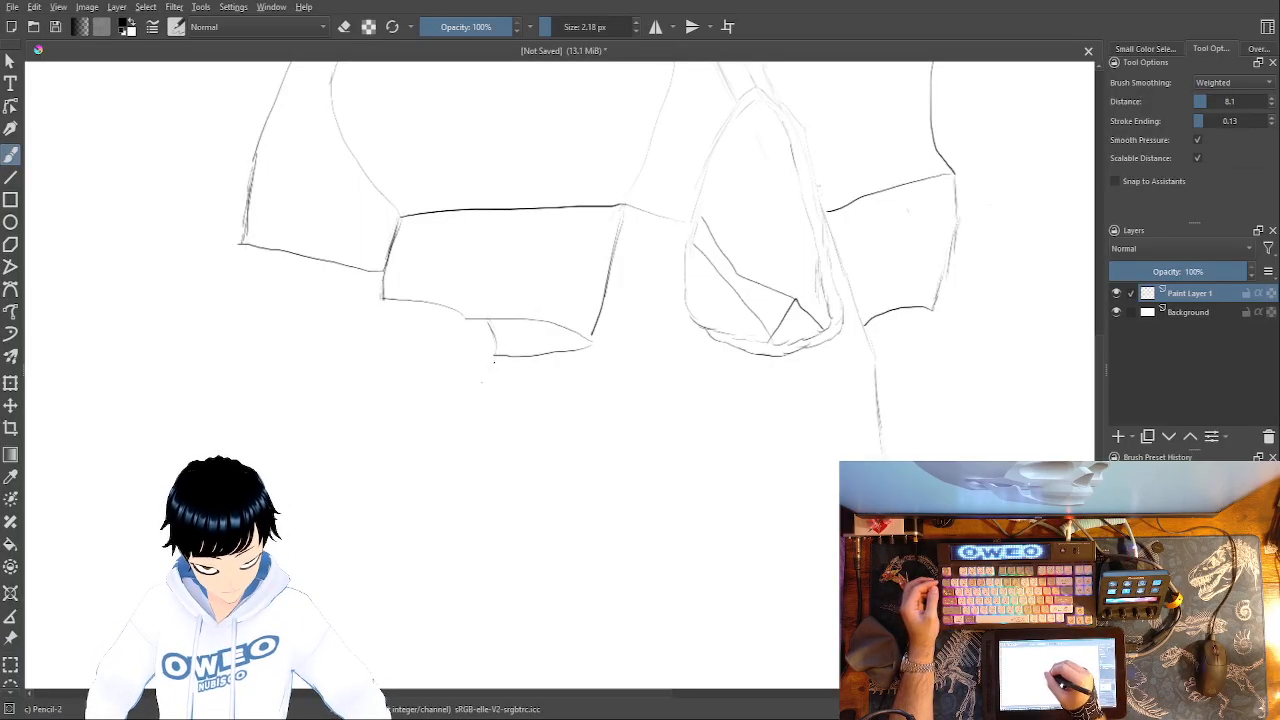
left_click_drag(496, 385, 500, 513)
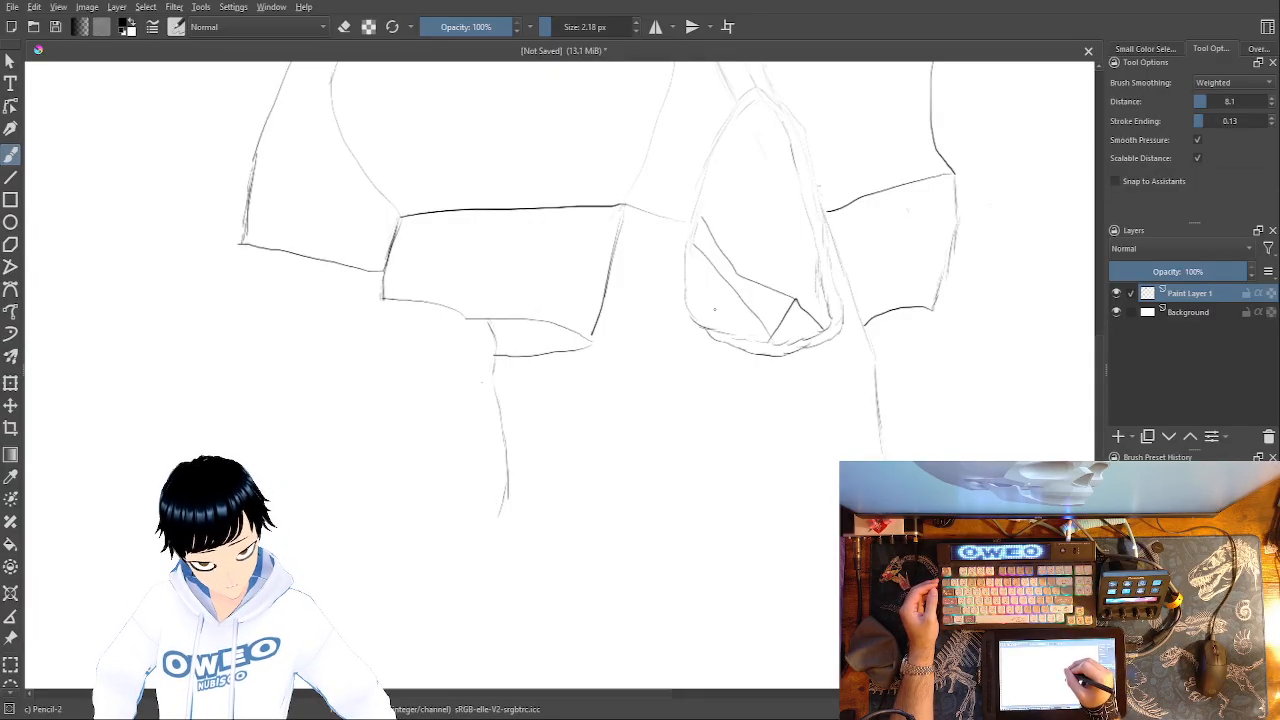
left_click_drag(704, 355, 694, 418)
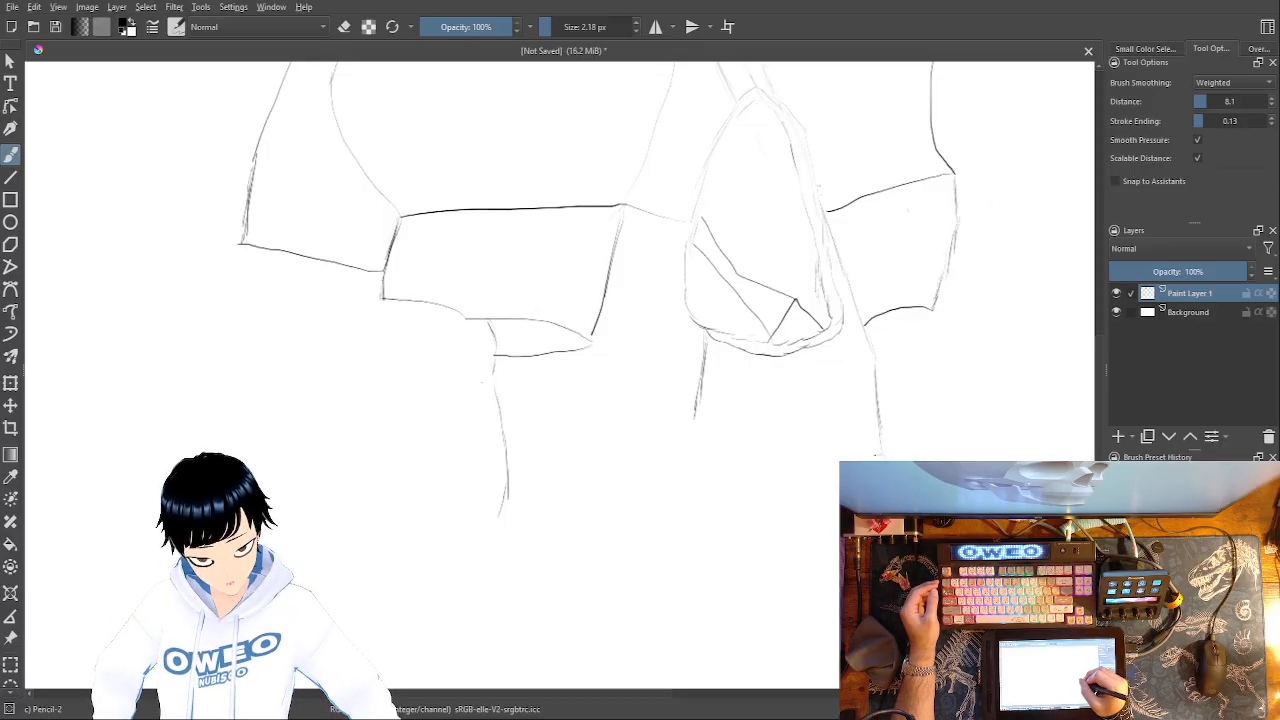
mouse_move(879, 453)
left_mouse_down()
mouse_move(704, 431)
mouse_move(697, 400)
left_mouse_up()
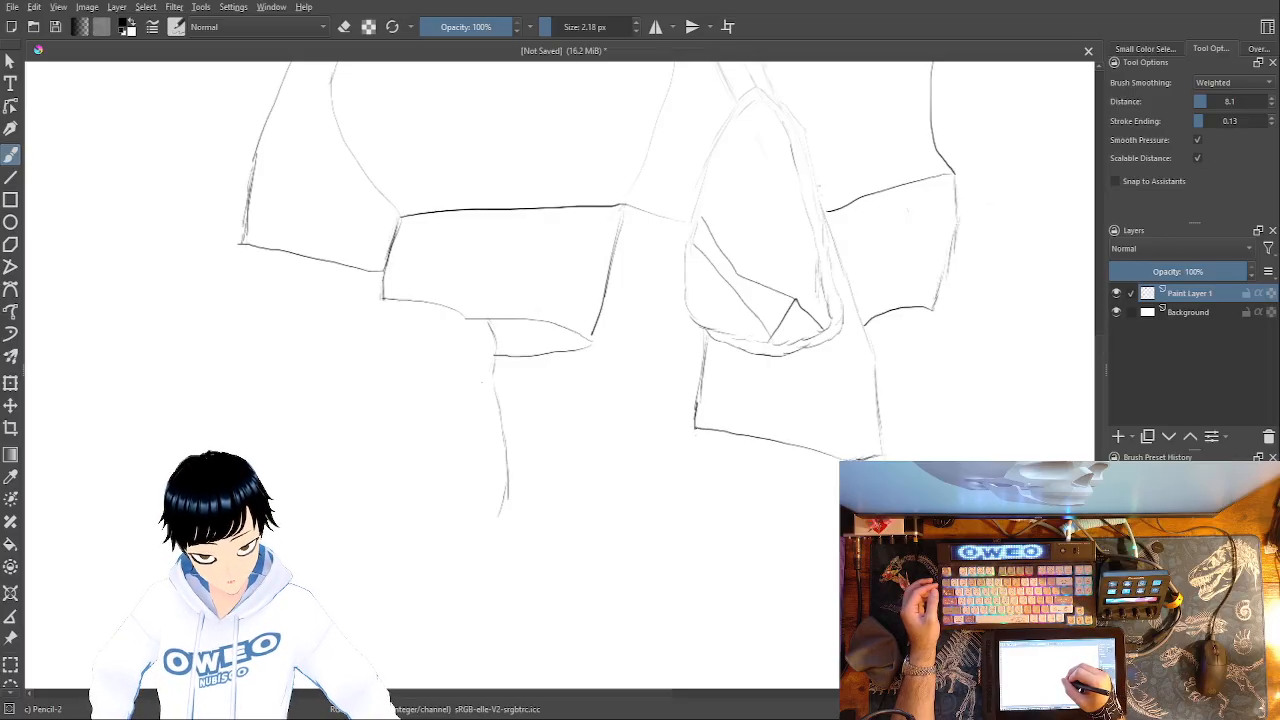
- Draw a vertical divider below the block's inner corner, extend the bottom edge to the flap's side line, and add a short line below the far corner
left_click_drag(596, 355, 594, 398)
left_click_drag(594, 352, 594, 400)
left_click_drag(690, 426, 506, 407)
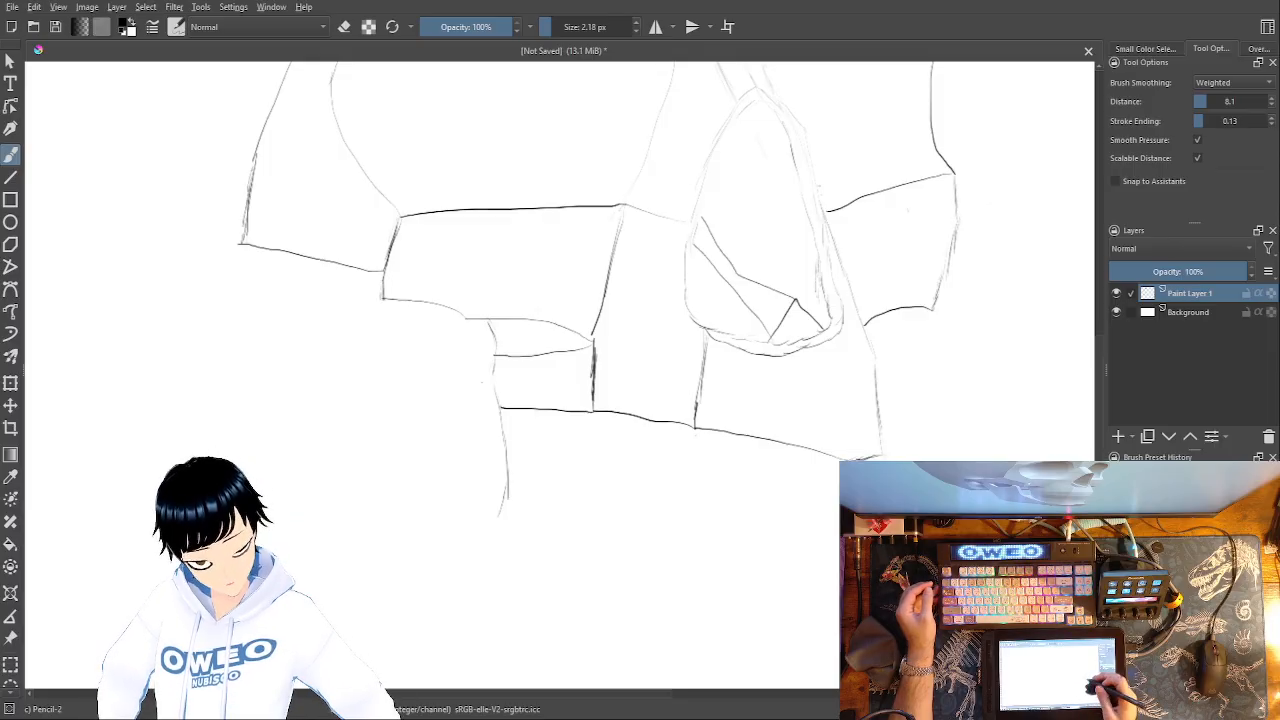
scroll(925, 403, "down", 1)
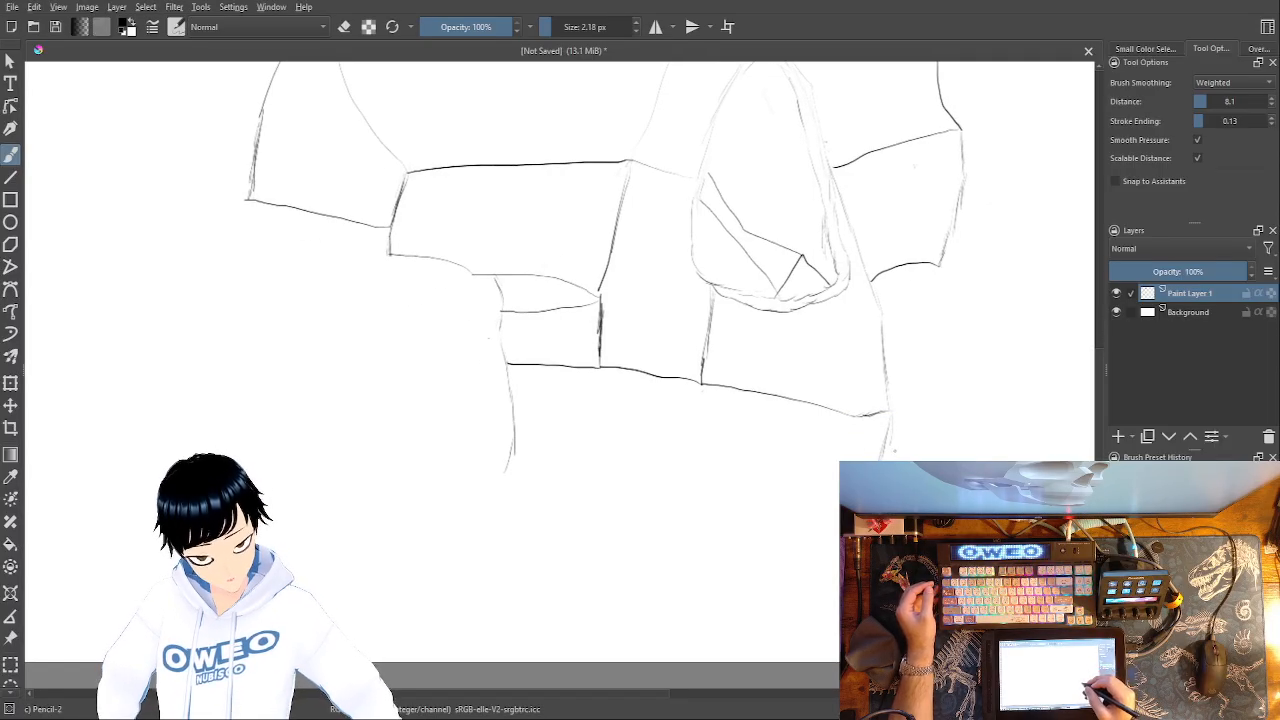
left_click_drag(889, 415, 880, 460)
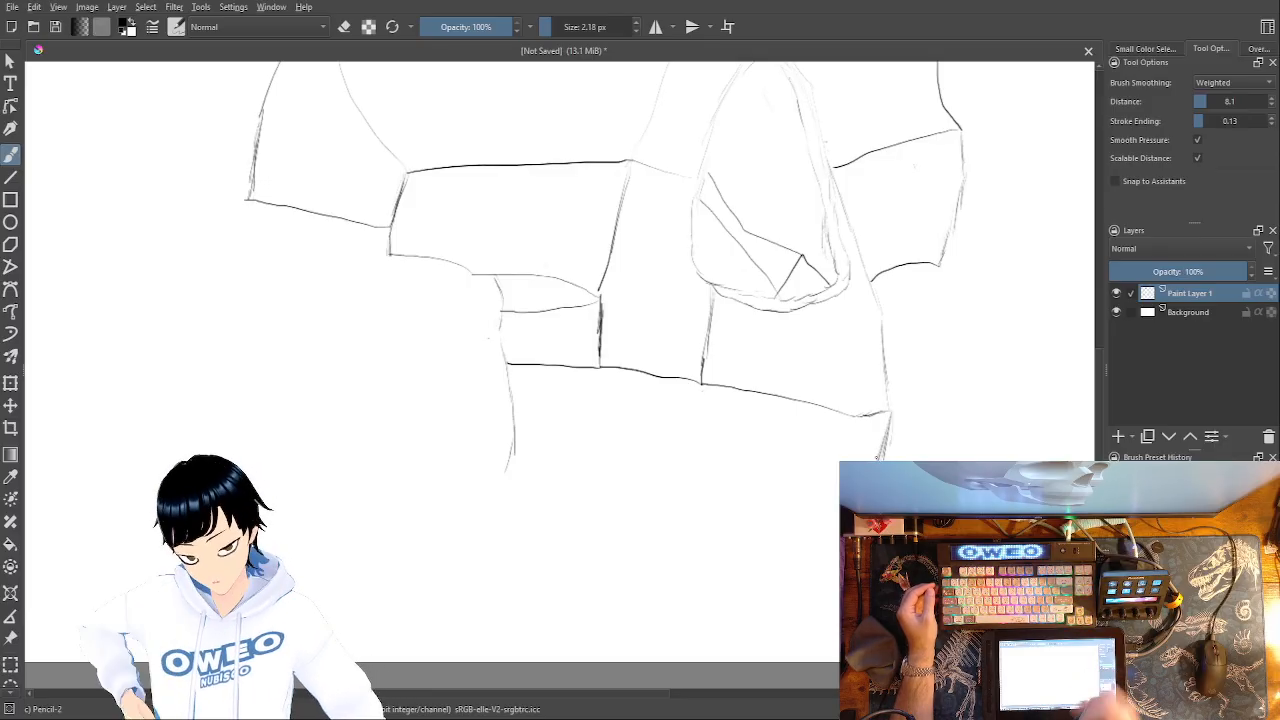
- Erase the bottom edge of the section beneath the teardrop and redraw it higher in Pencil-2 as a shallow curve
right_click(800, 418)
left_click(806, 320)
mouse_move(884, 386)
left_mouse_down()
mouse_move(884, 408)
mouse_move(862, 422)
mouse_move(712, 381)
left_mouse_up()
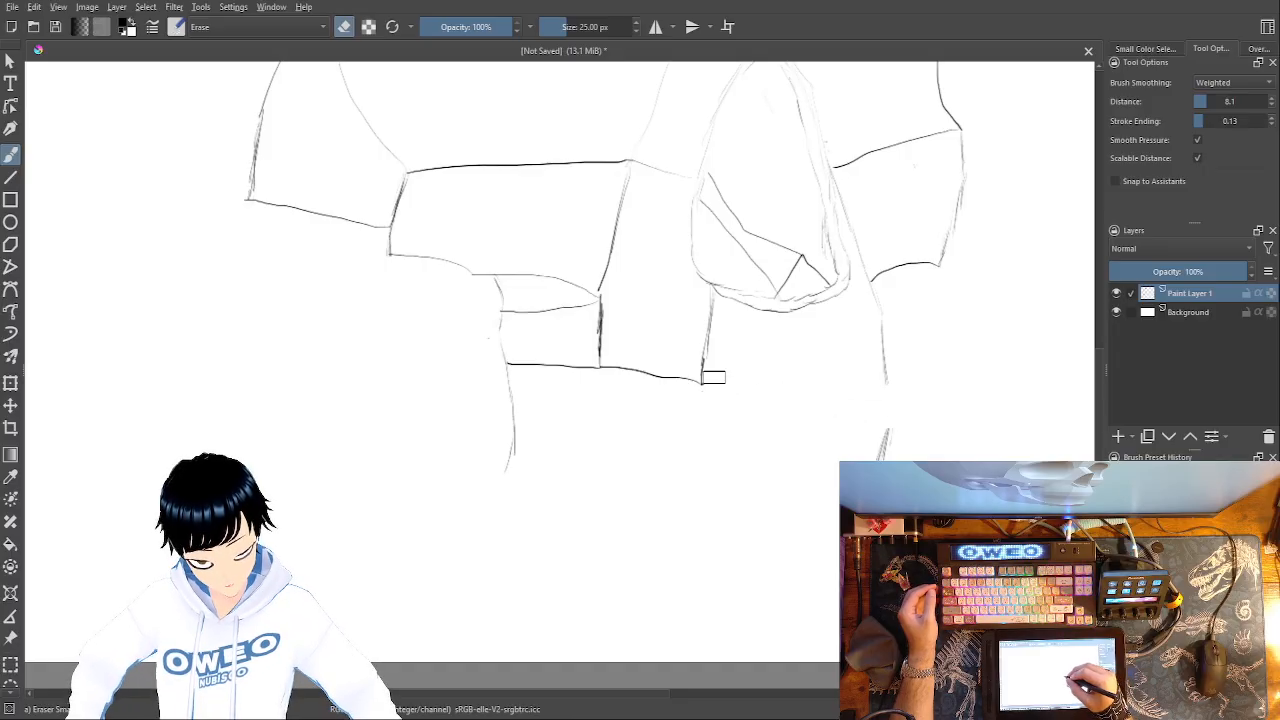
right_click(882, 409)
left_click(898, 434)
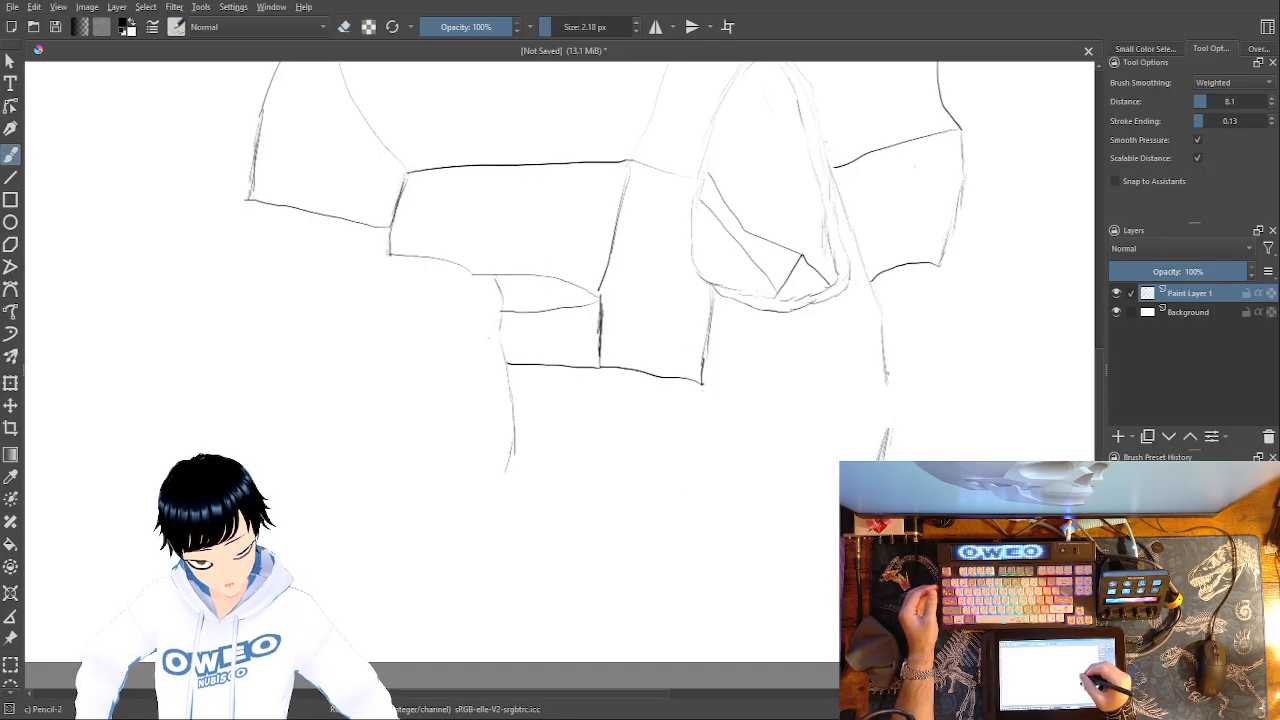
mouse_move(886, 379)
left_mouse_down()
mouse_move(824, 372)
mouse_move(868, 384)
mouse_move(722, 394)
left_mouse_up()
key("ctrl+z")
key("ctrl+z")
left_click_drag(886, 380, 702, 383)
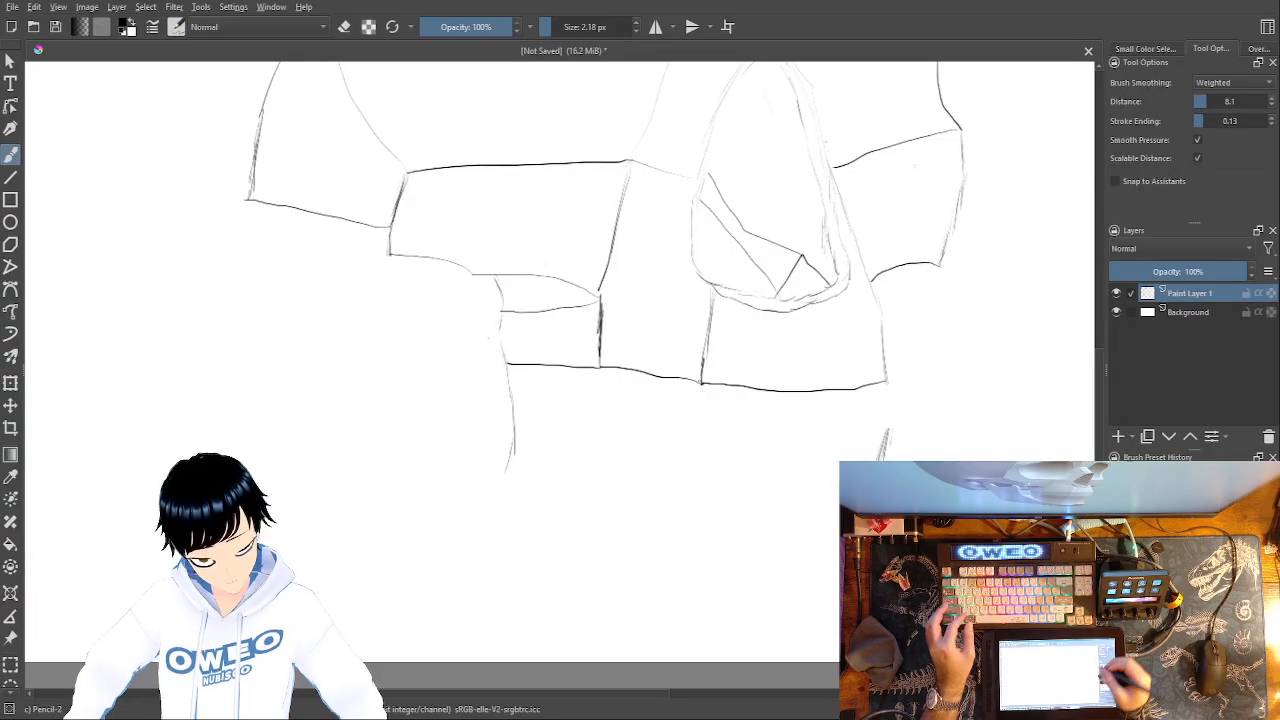
- Erase the loose lower ends of both side lines and draw a short Pencil-2 line down from the outer corner beneath the teardrop
right_click(811, 417)
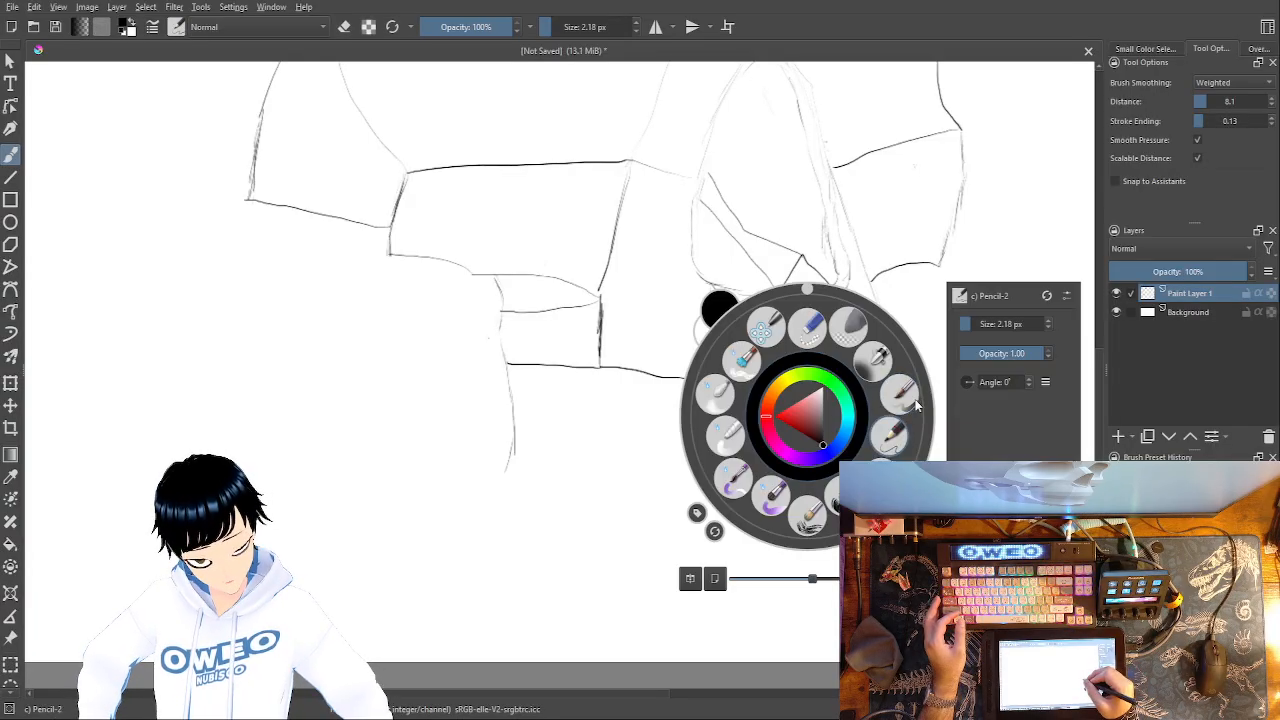
left_click(843, 331)
left_click_drag(884, 430, 888, 458)
left_click_drag(510, 438, 507, 472)
left_click(762, 413)
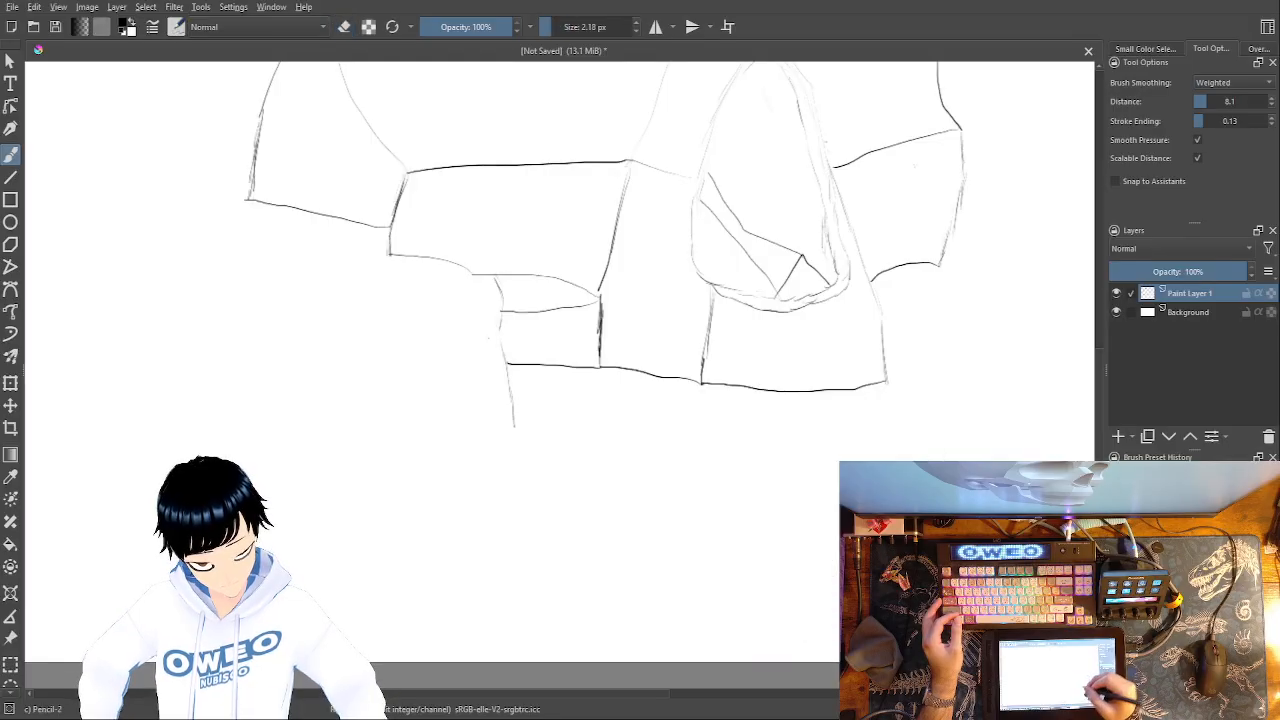
left_click_drag(886, 381, 879, 442)
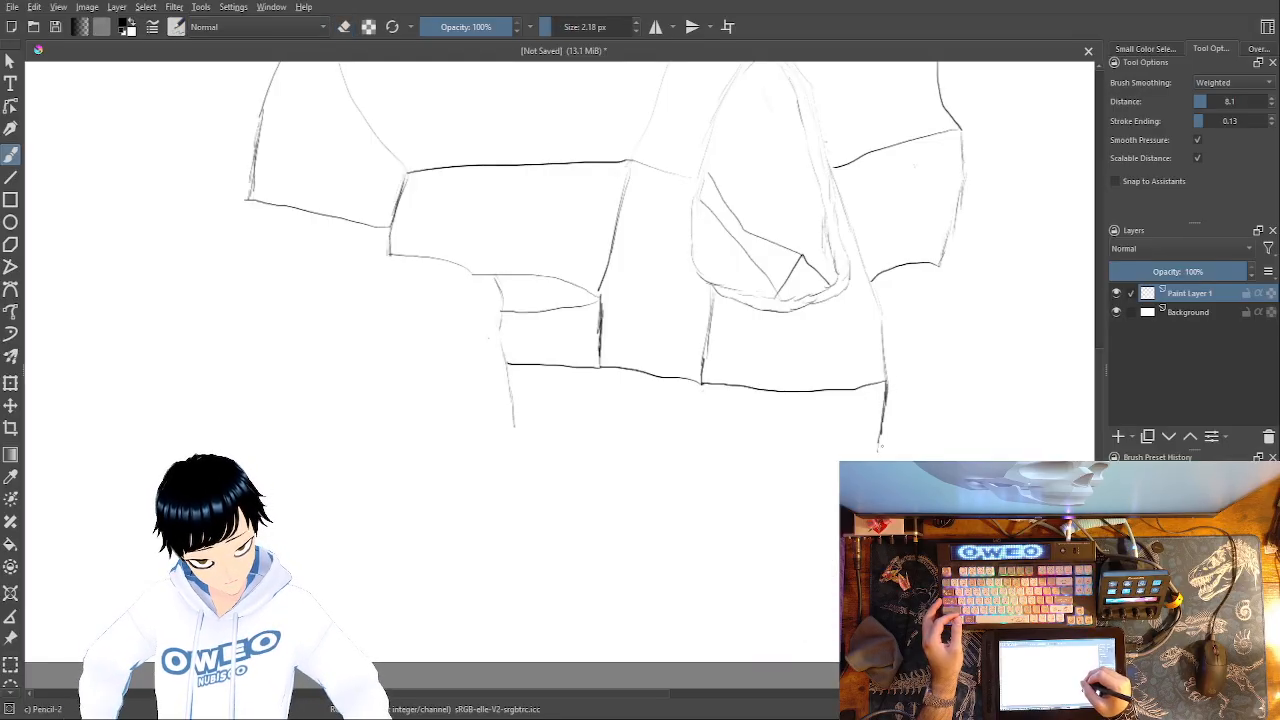
- Extend both inner dividers below the grid's bottom edge and draw a new bottom edge between the side lines to close a second row
left_click_drag(704, 382, 690, 458)
left_click_drag(601, 372, 597, 418)
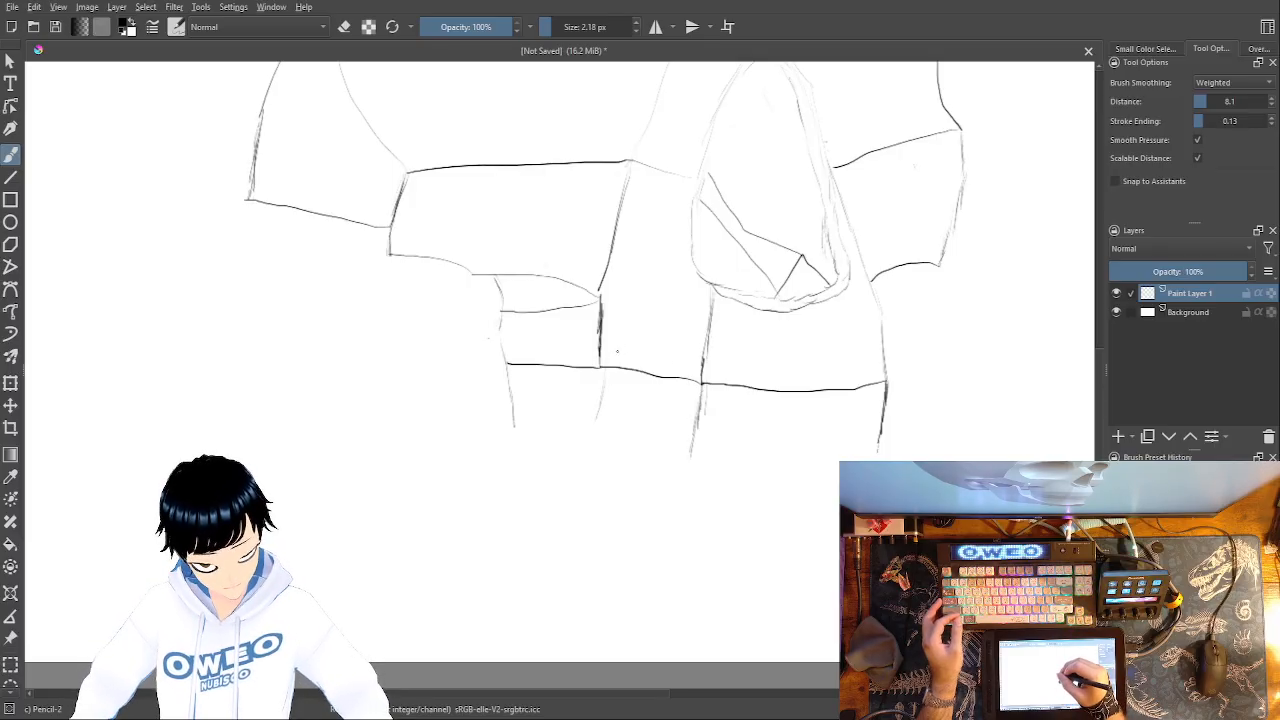
left_click_drag(601, 366, 600, 436)
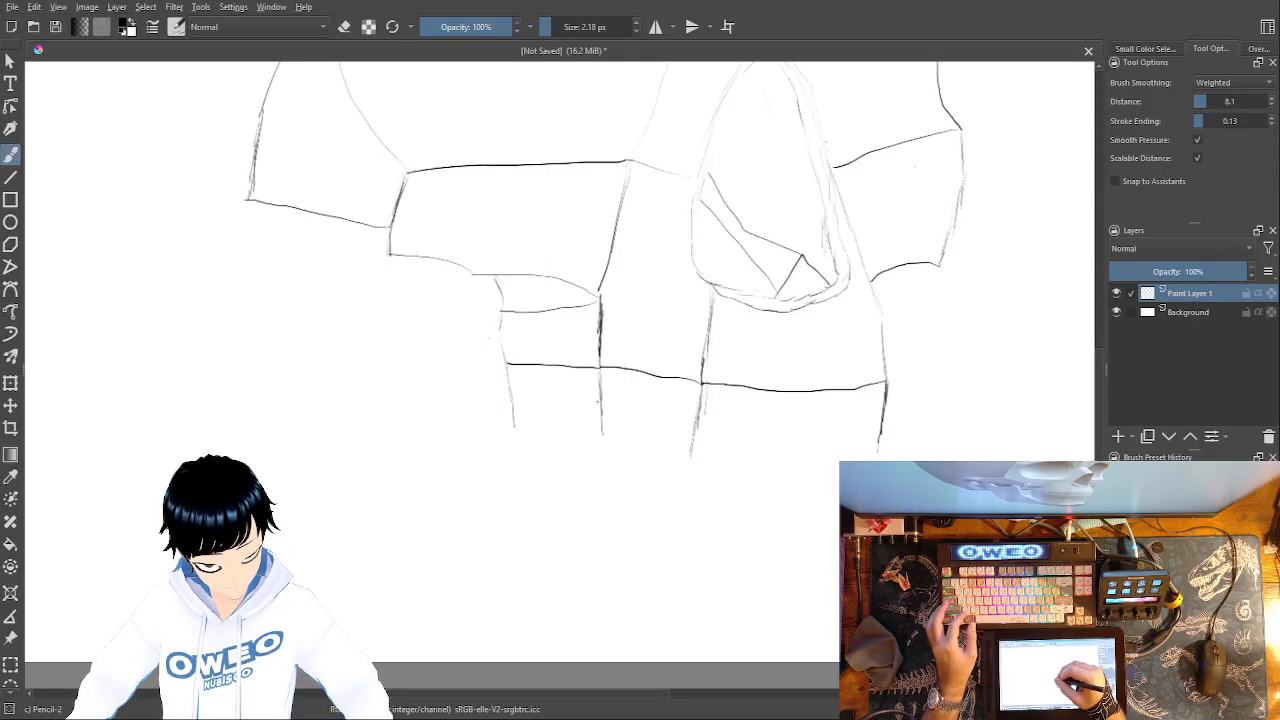
mouse_move(878, 446)
left_mouse_down()
mouse_move(692, 448)
mouse_move(508, 428)
left_mouse_up()
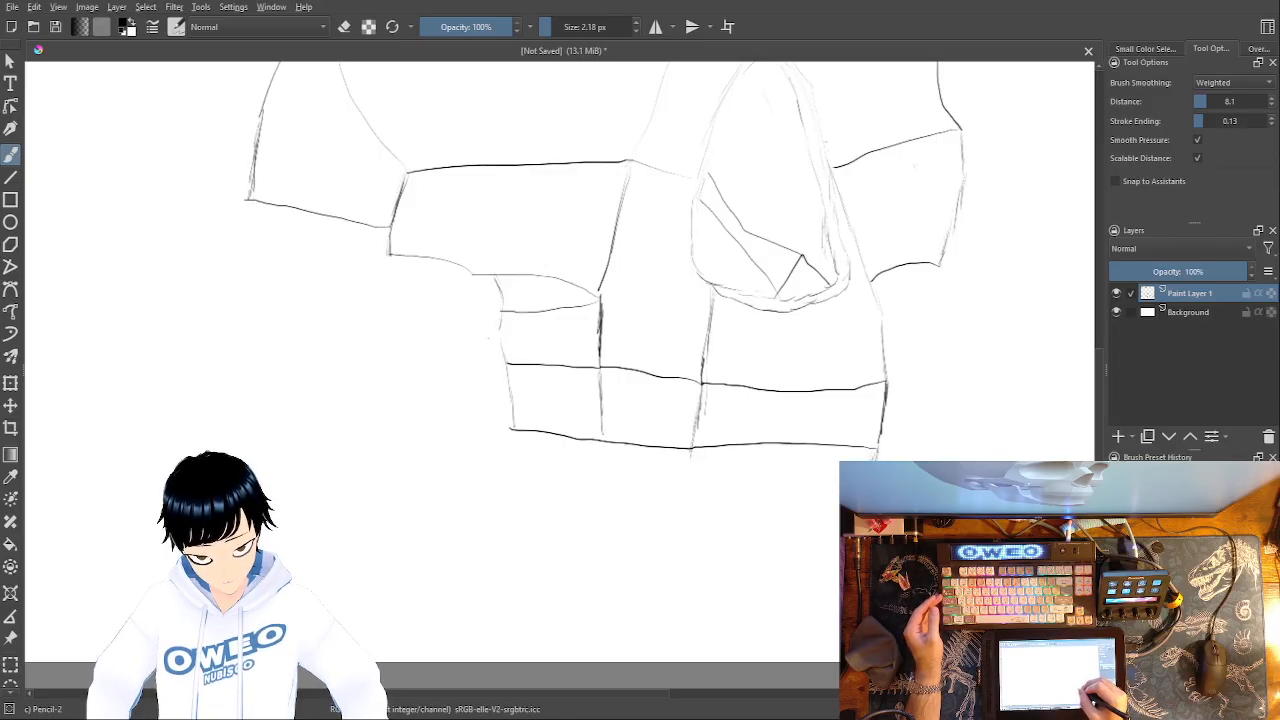
- Begin a third row with a divider and bottom edge beneath the teardrop's column, plus a short slanted line continuing the other divider
left_click_drag(691, 452, 686, 522)
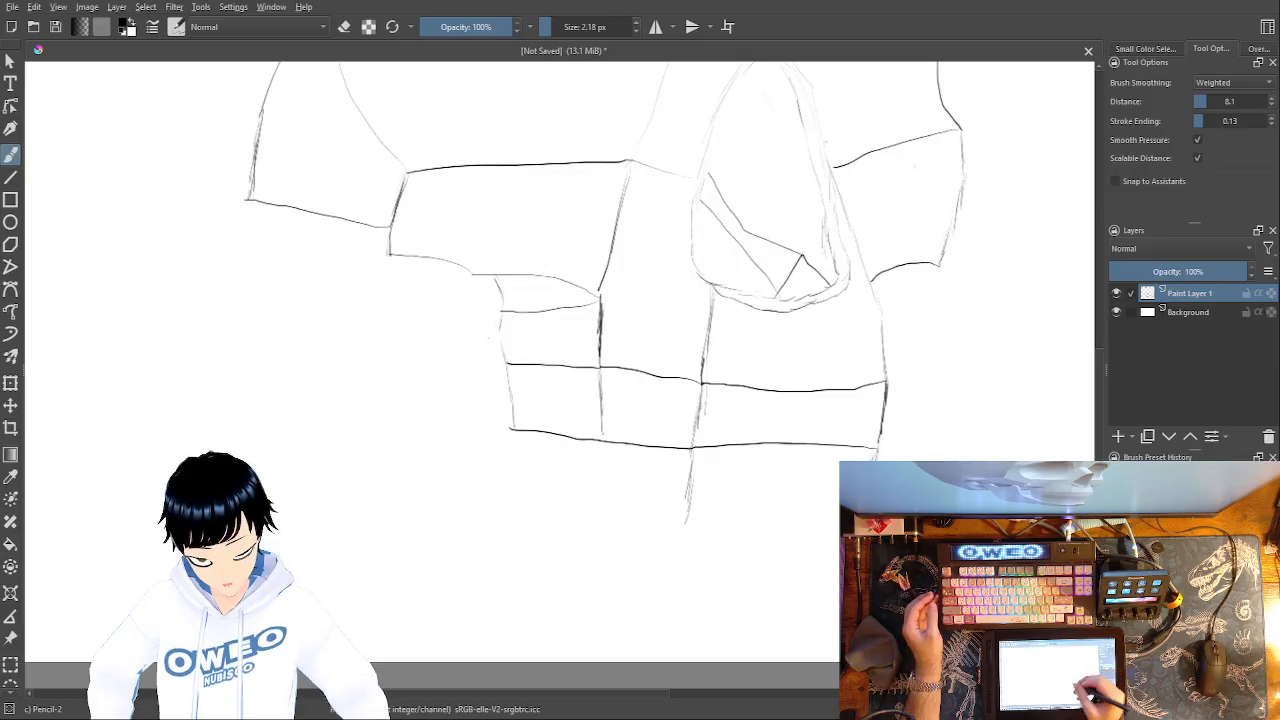
left_click_drag(845, 521, 681, 533)
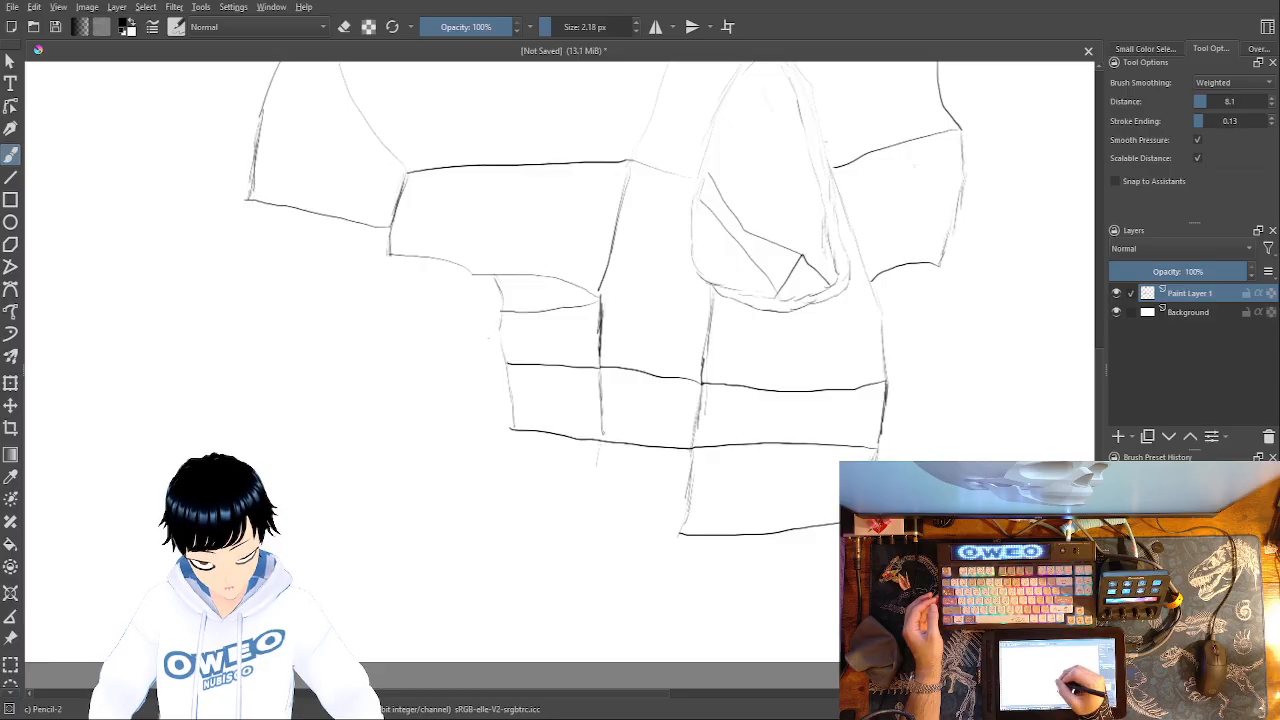
left_click_drag(598, 448, 586, 494)
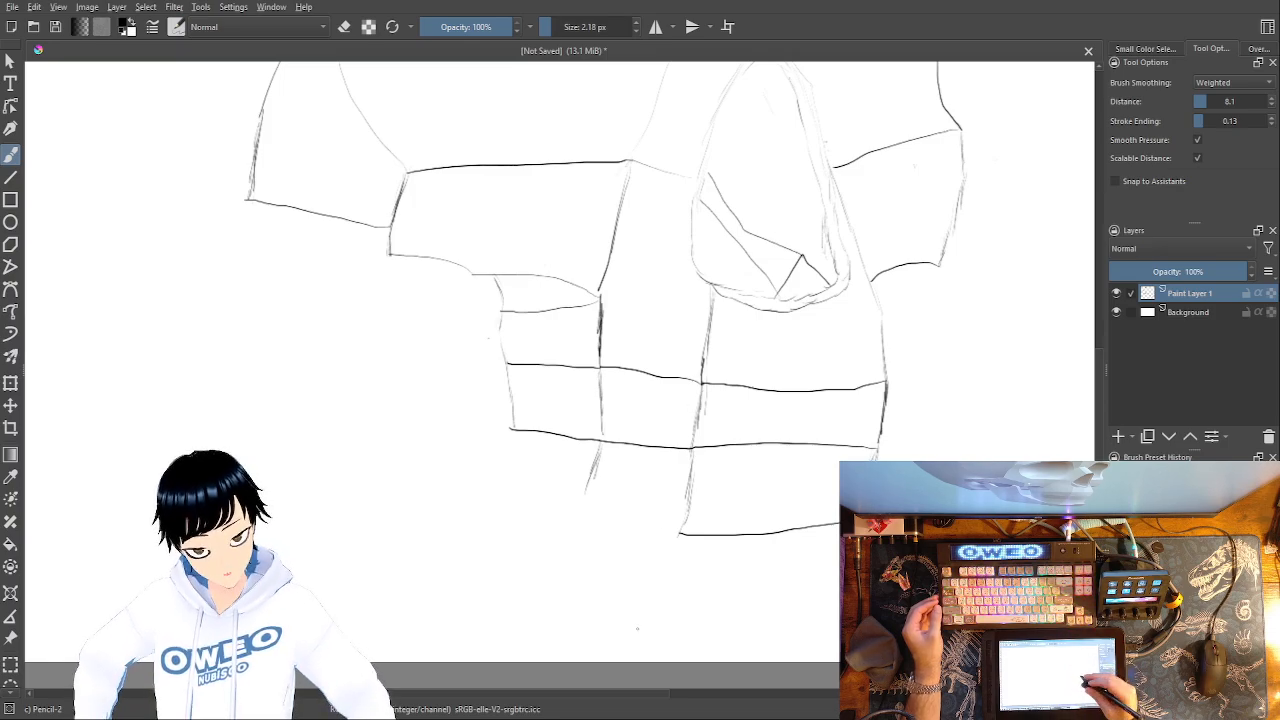
- Erase the divider beneath the teardrop through all three rows with Eraser Small
right_click(807, 476)
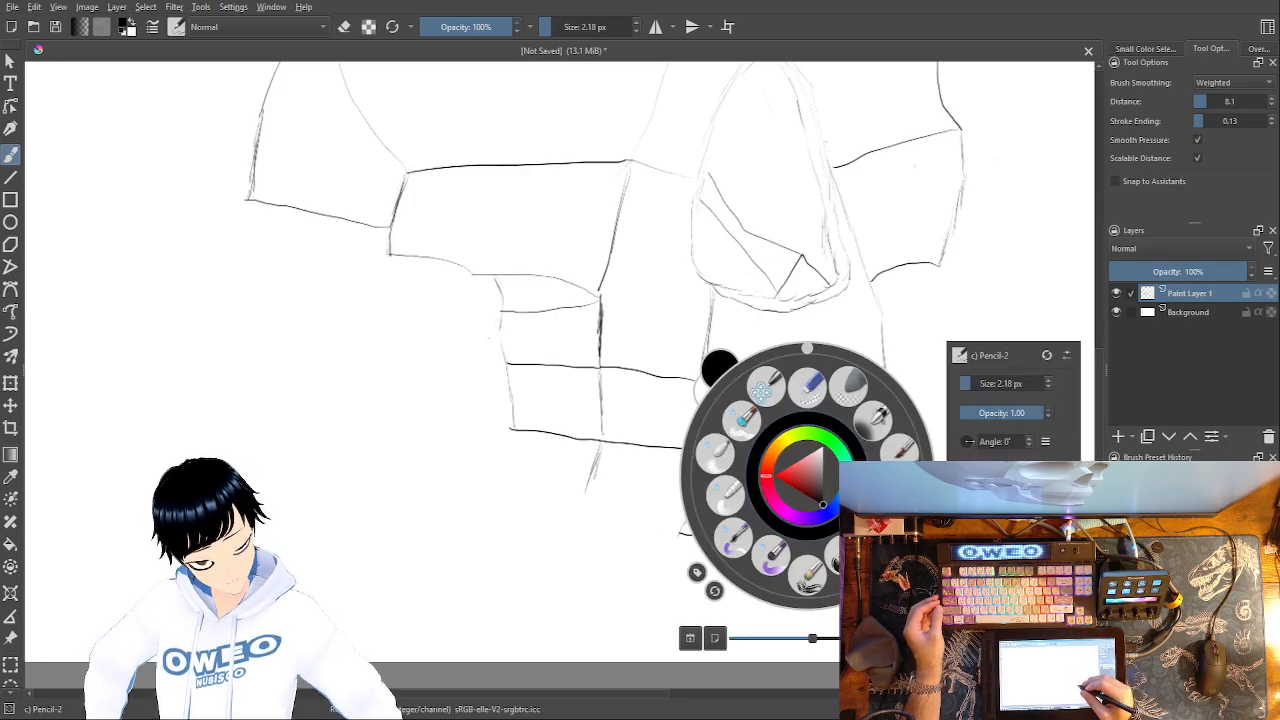
left_click(817, 379)
left_click_drag(700, 372, 694, 520)
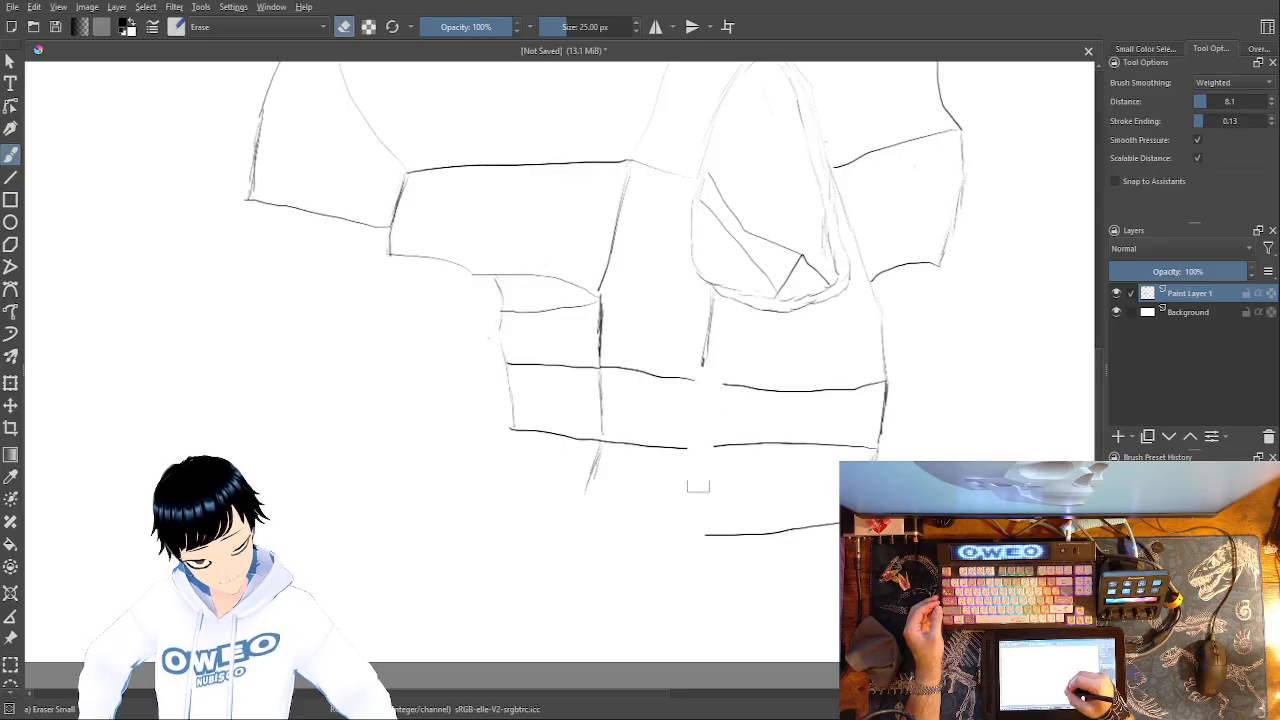
left_click_drag(724, 369, 725, 535)
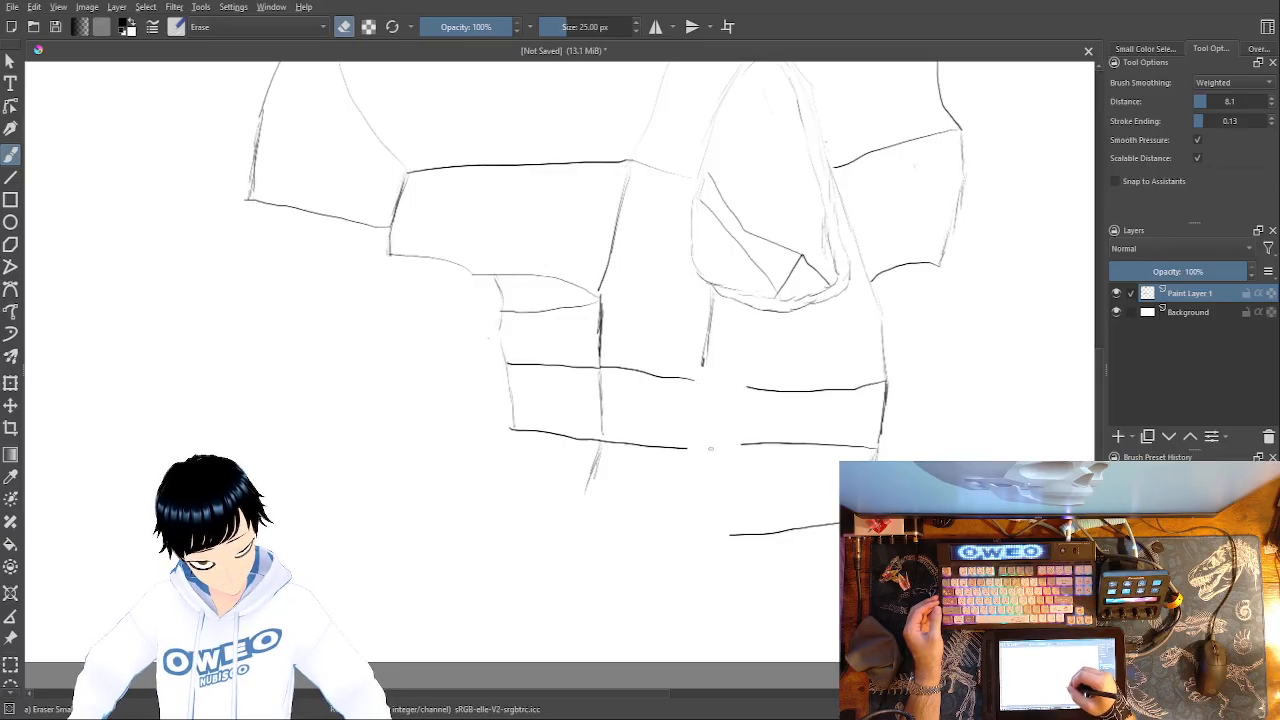
left_click_drag(710, 307, 710, 332)
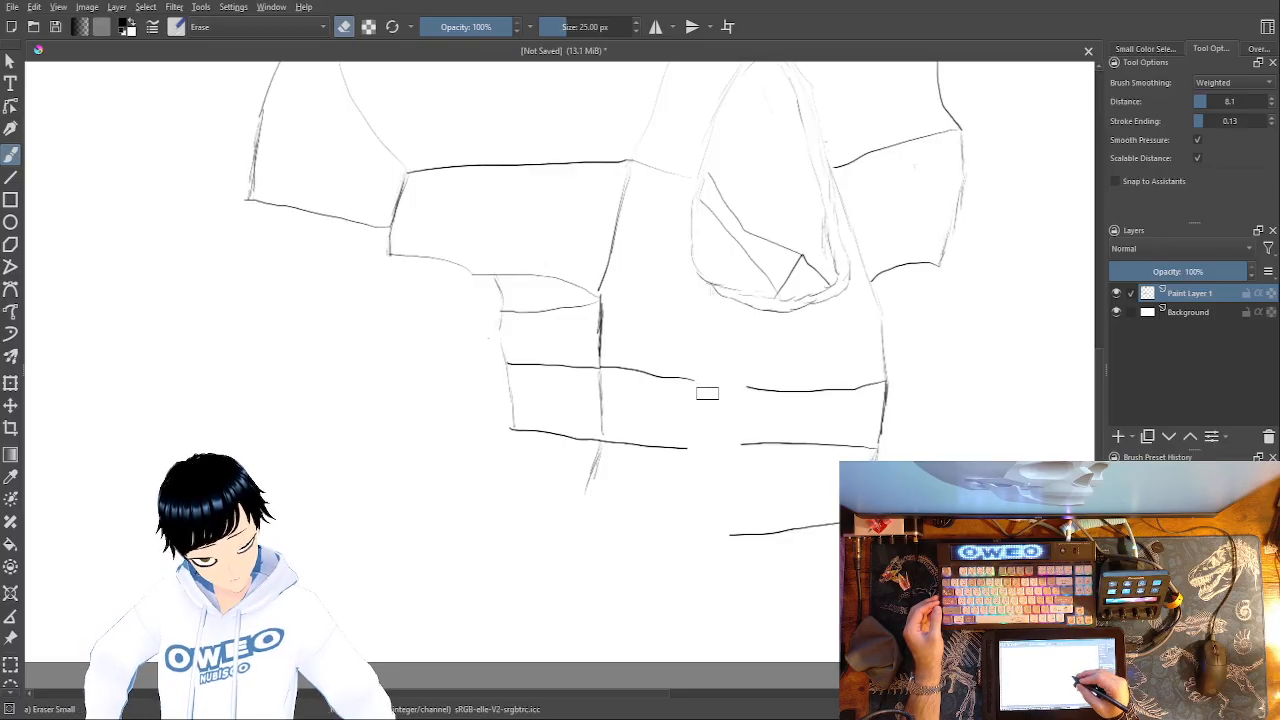
- Redraw the divider beneath the teardrop in Pencil-2 through all three rows, slightly to the right of its former position
right_click(812, 360)
left_click(884, 386)
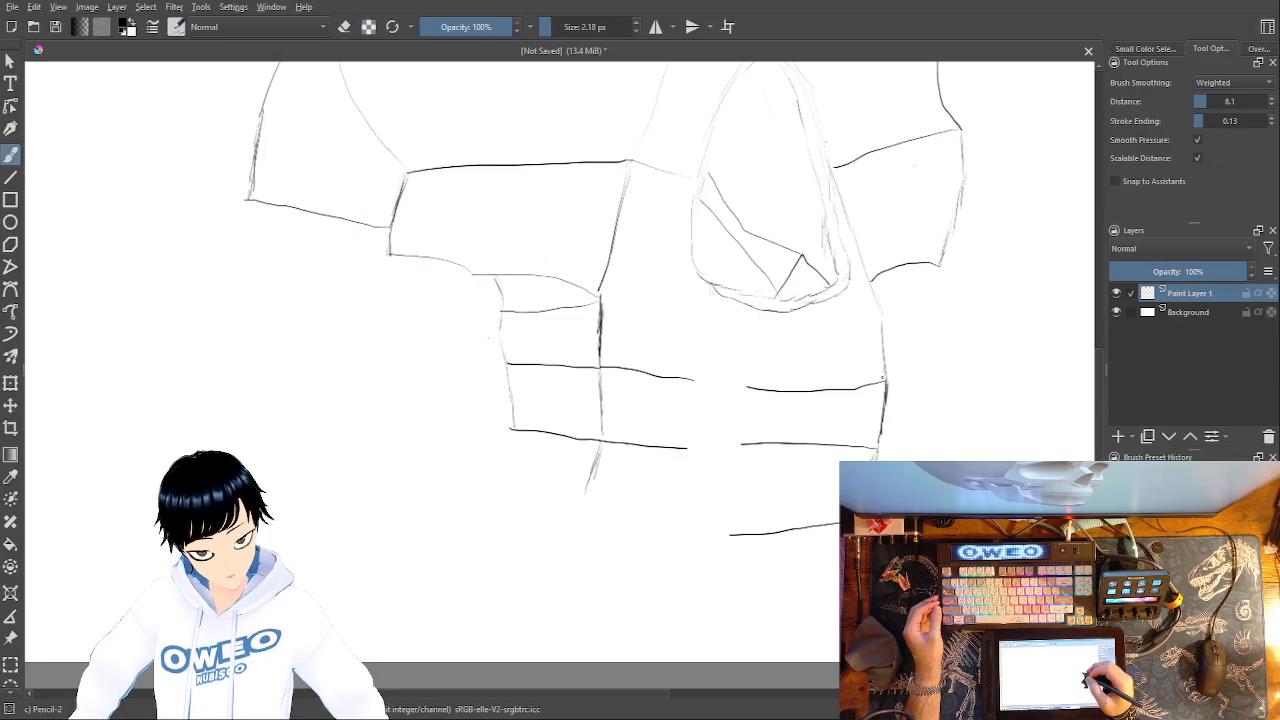
mouse_move(714, 289)
left_mouse_down()
mouse_move(706, 378)
mouse_move(720, 386)
mouse_move(698, 383)
left_mouse_up()
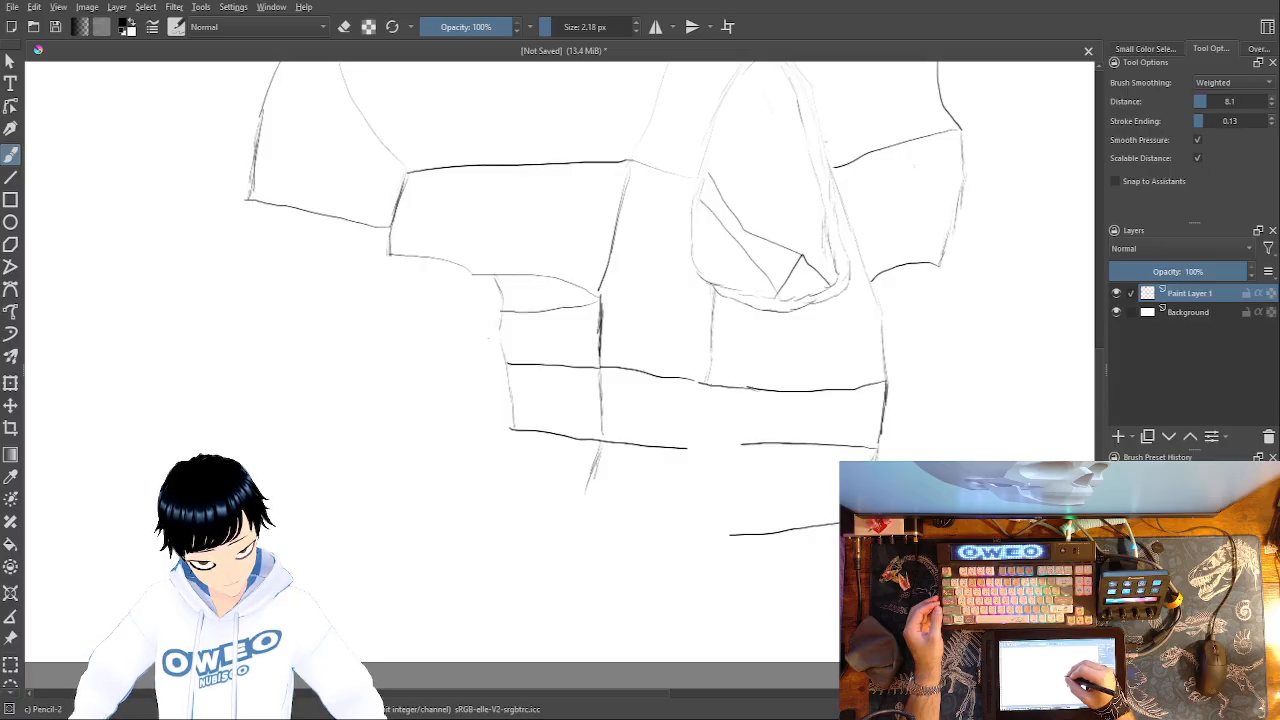
left_click_drag(712, 394, 705, 455)
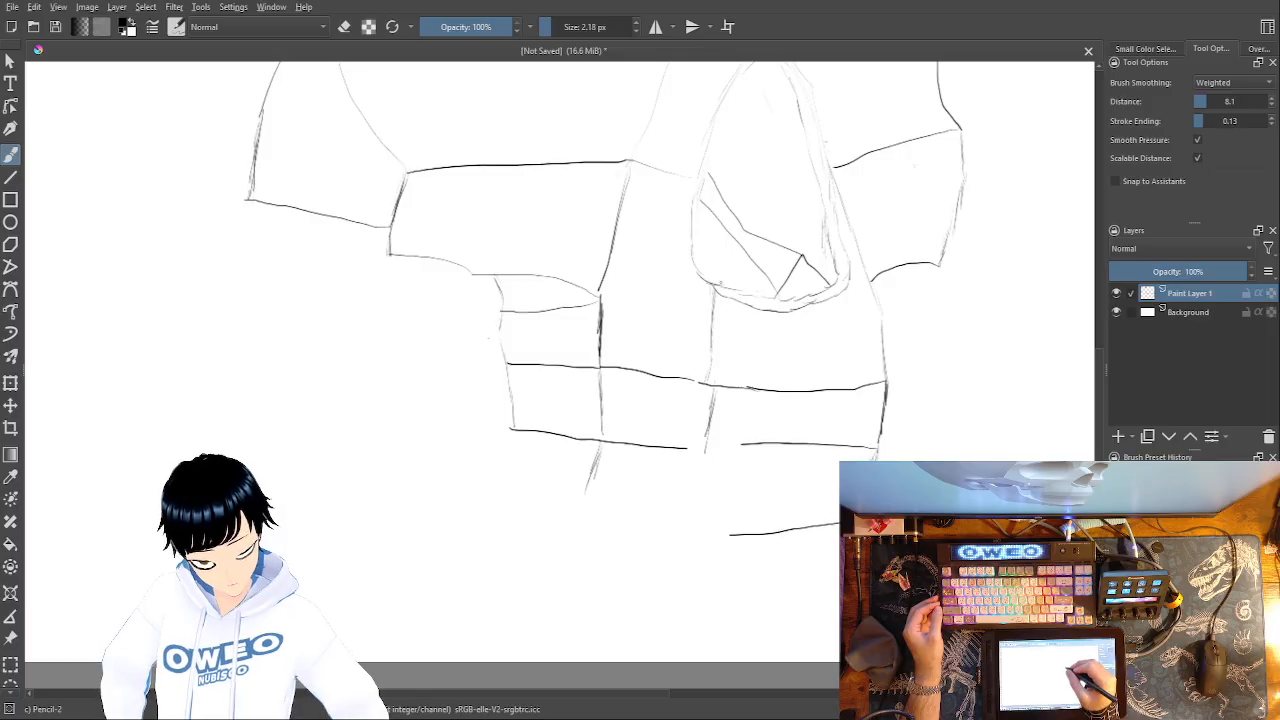
left_click_drag(714, 342, 711, 384)
left_click_drag(708, 455, 690, 518)
- Close the gap in the second row's bottom edge and outline the third row's middle block with a slanted side and extended bottom edge
left_click_drag(744, 446, 668, 450)
left_click_drag(746, 537, 580, 532)
left_click_drag(598, 450, 576, 530)
left_click_drag(688, 536, 590, 535)
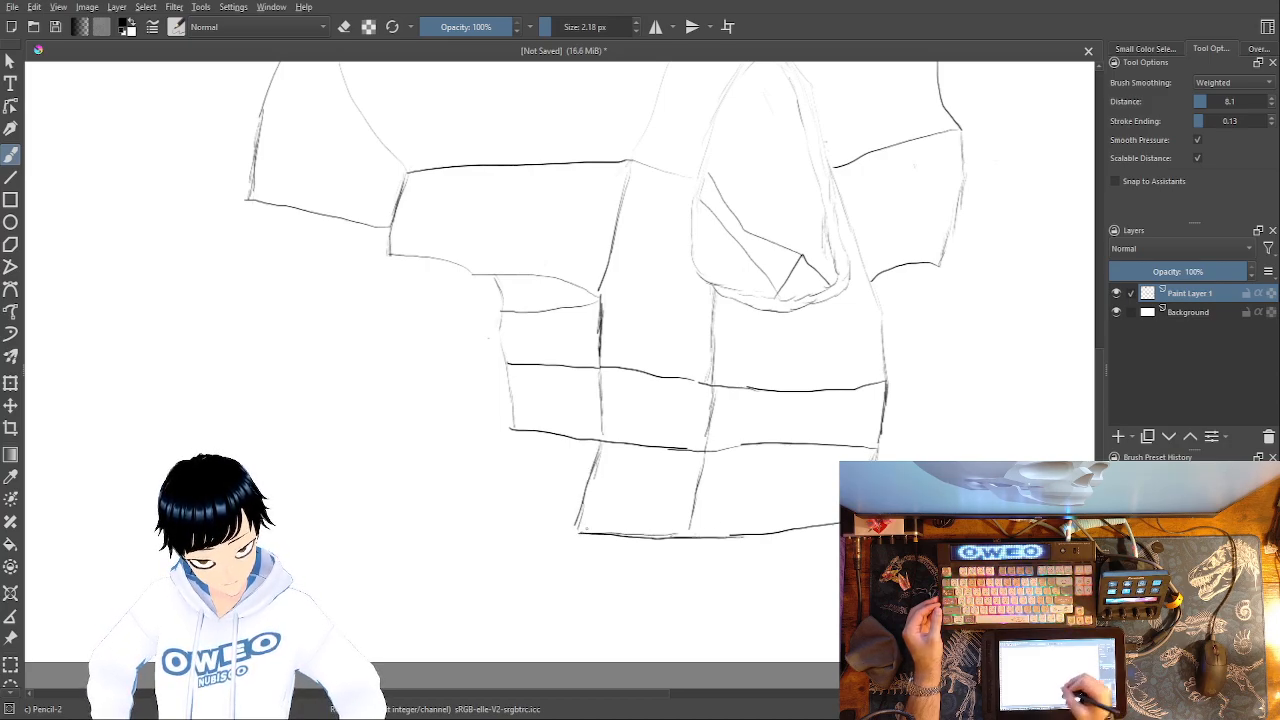
- Replace the slanted side of the third row with a nearly vertical Pencil-2 divider and add a left block with a sloping bottom edge
right_click(661, 493)
left_click(661, 406)
mouse_move(598, 446)
left_mouse_down()
mouse_move(584, 522)
mouse_move(589, 495)
mouse_move(604, 524)
left_mouse_up()
right_click(757, 440)
left_click(758, 354)
mouse_move(600, 450)
left_mouse_down()
mouse_move(600, 532)
mouse_move(510, 485)
mouse_move(513, 423)
left_mouse_up()
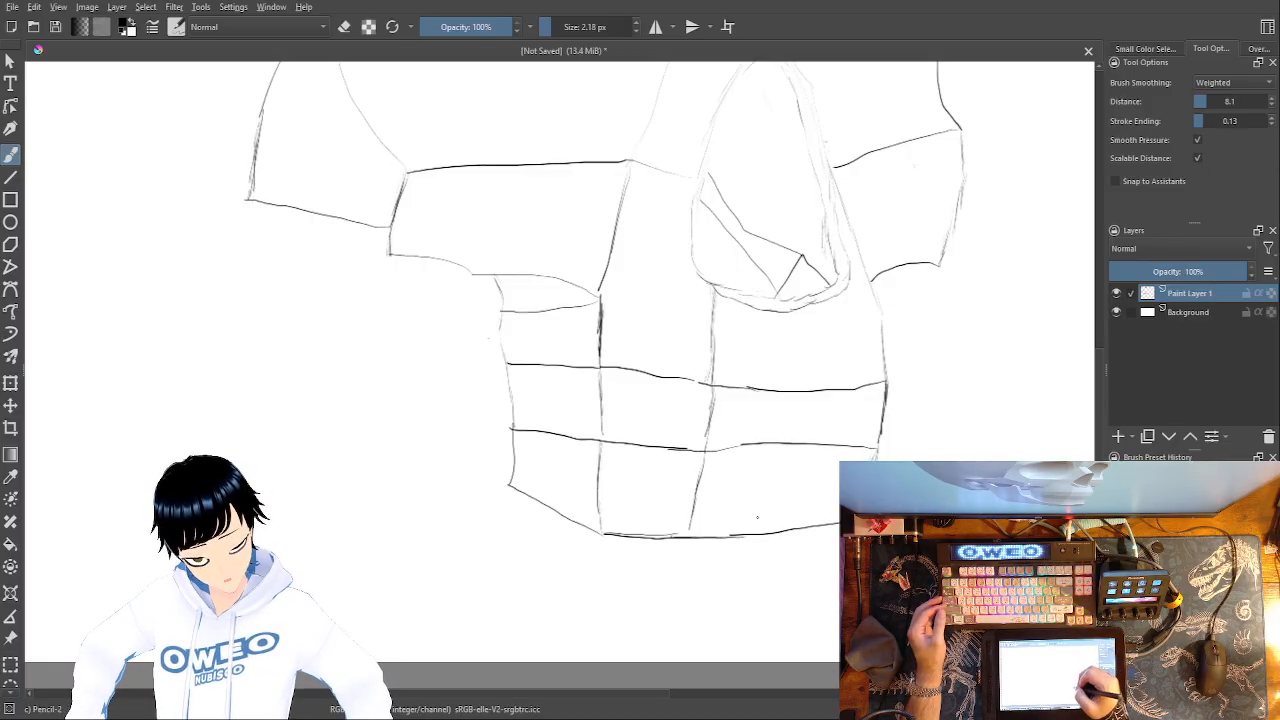
- Transform the sketch on Paint Layer 1, scaling it down to roughly two thirds and moving it slightly right of the canvas centre
mouse_move(767, 516)
left_mouse_down()
mouse_move(787, 377)
mouse_move(780, 453)
left_mouse_up()
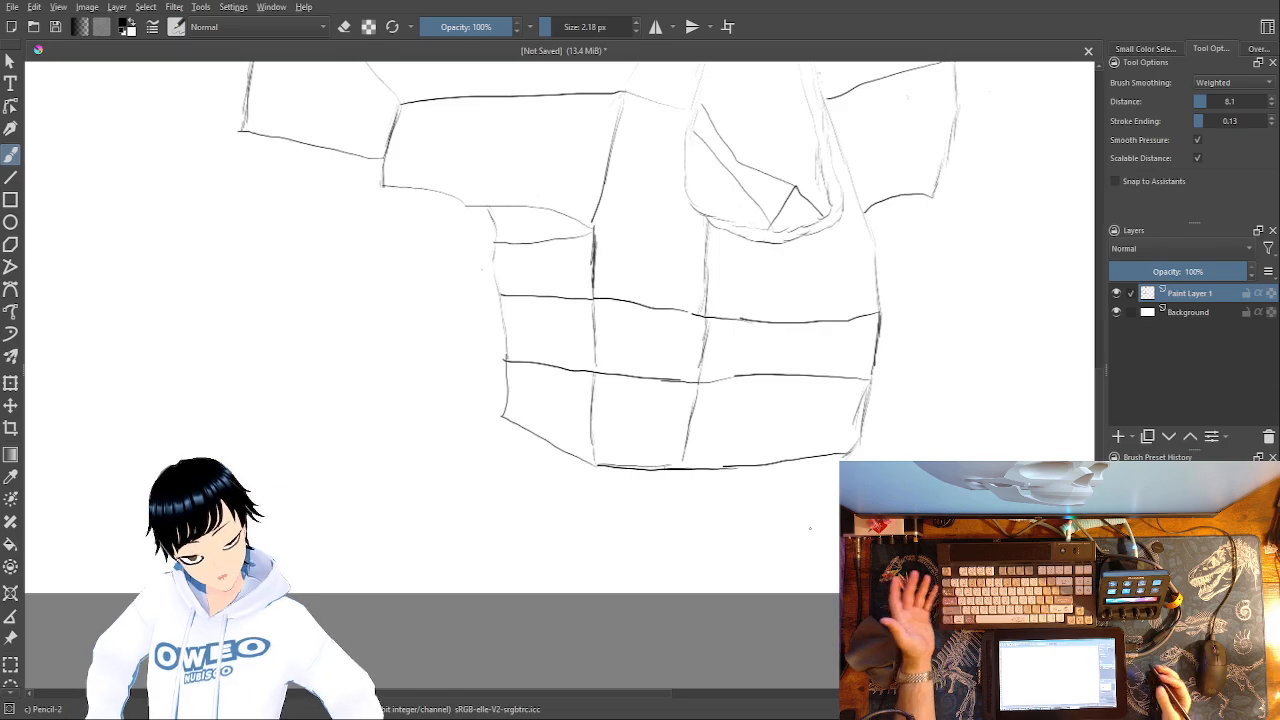
left_click(10, 383)
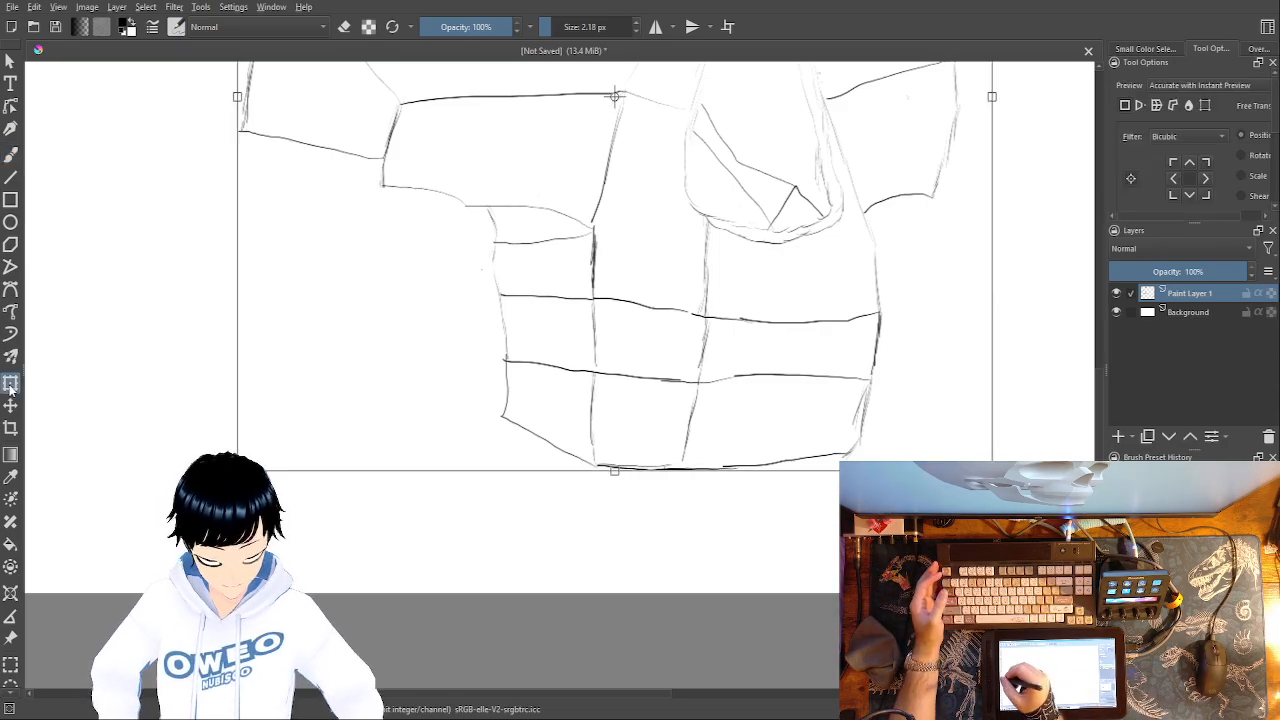
key("minus")
key("minus")
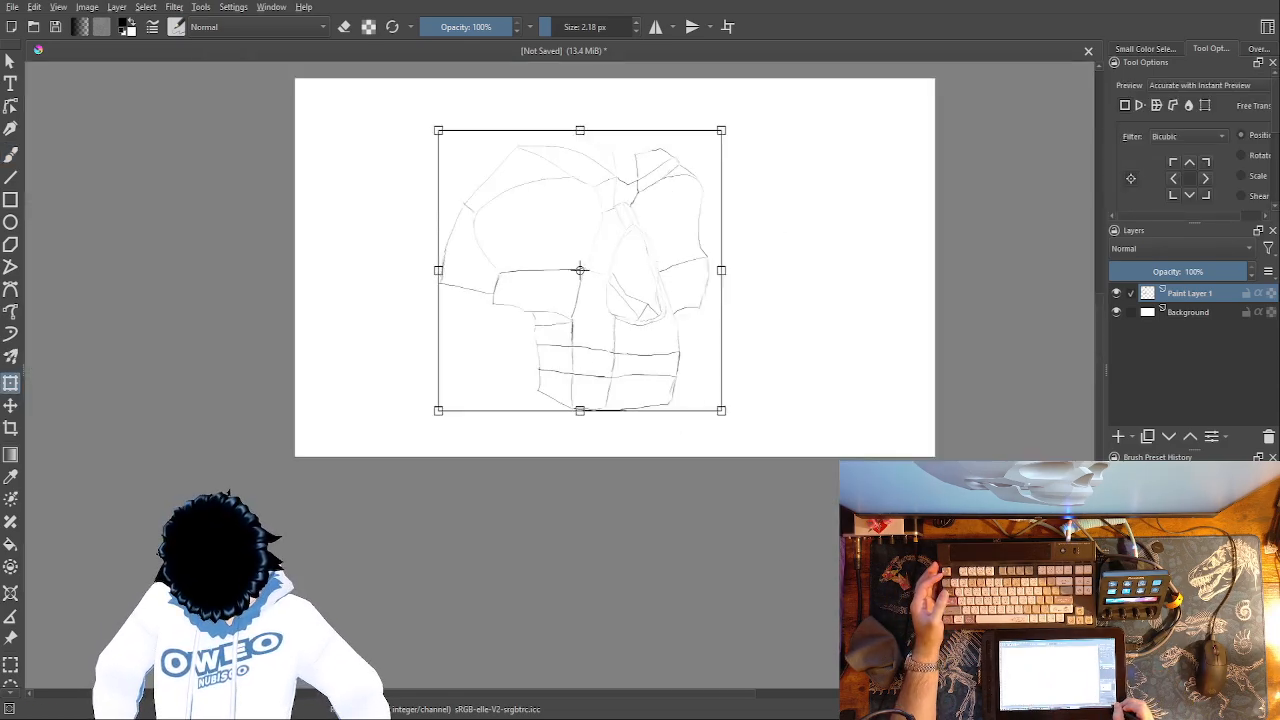
left_click_drag(580, 270, 631, 411)
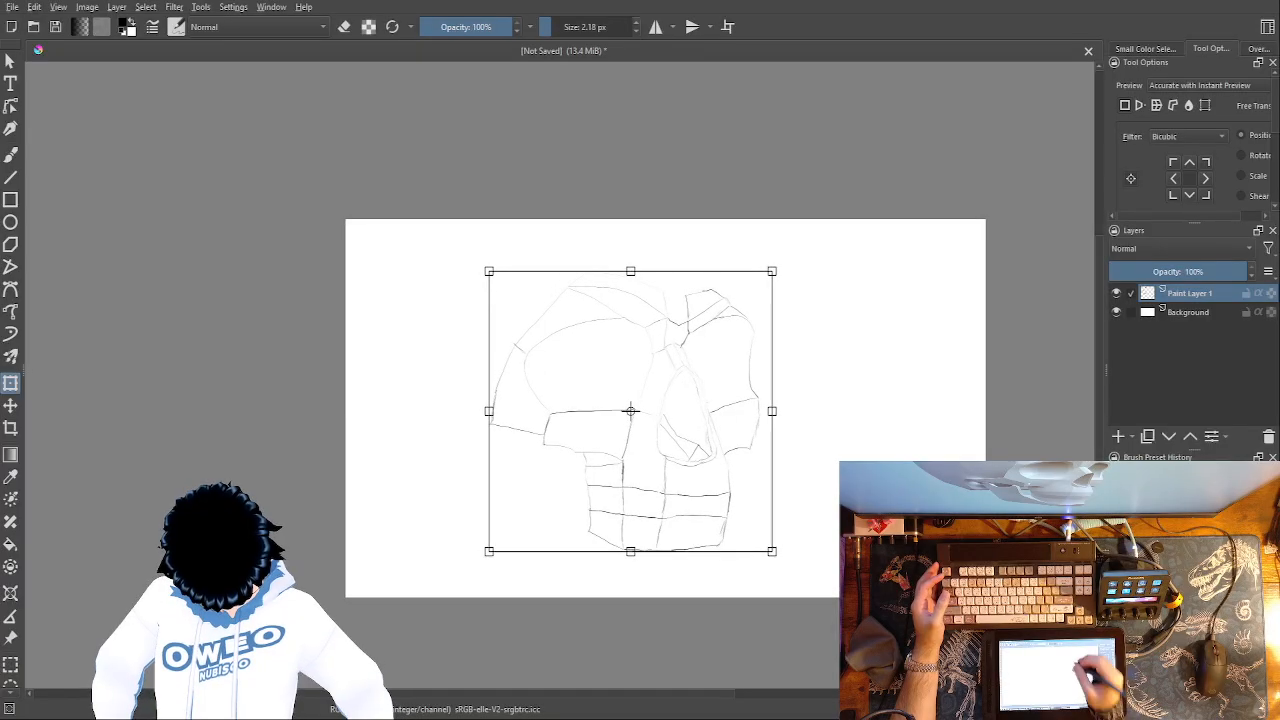
left_click_drag(773, 268, 720, 317)
left_click_drag(667, 361, 740, 346)
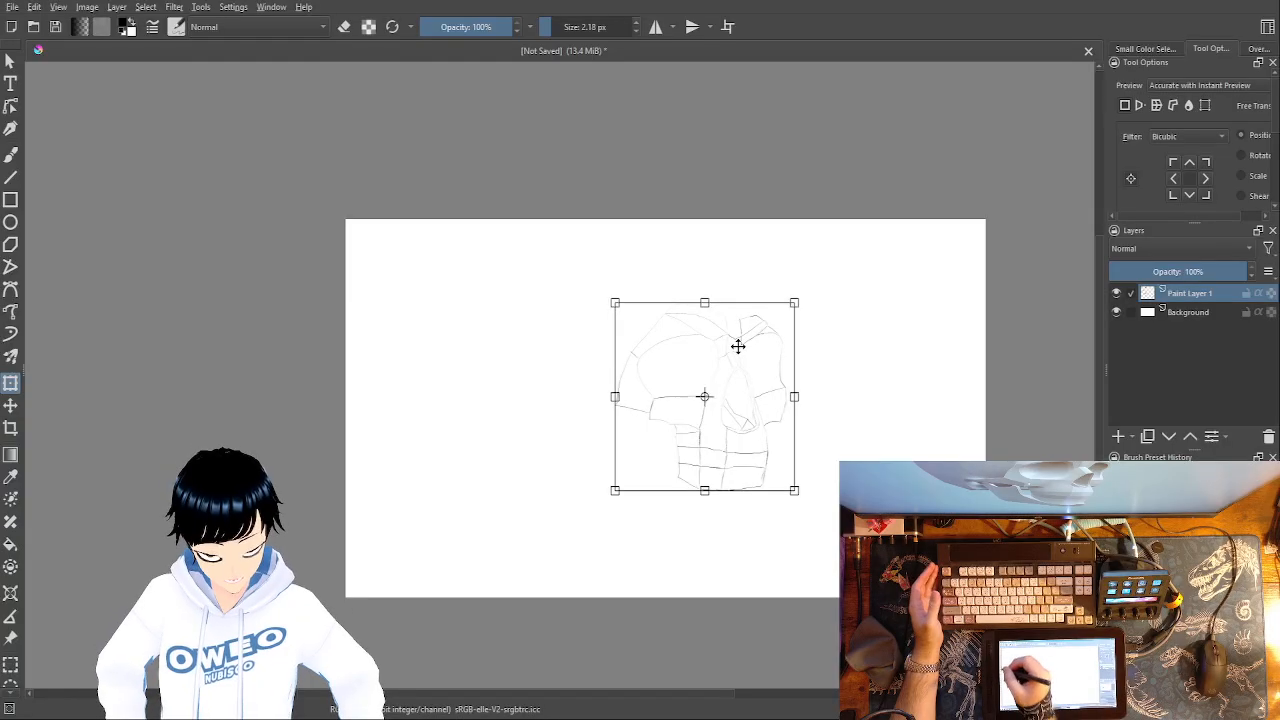
- Draw the chin block beneath the grid with the Freehand Brush: a long outer side, a wavy bottom edge and a slanted inner side
left_click(12, 152)
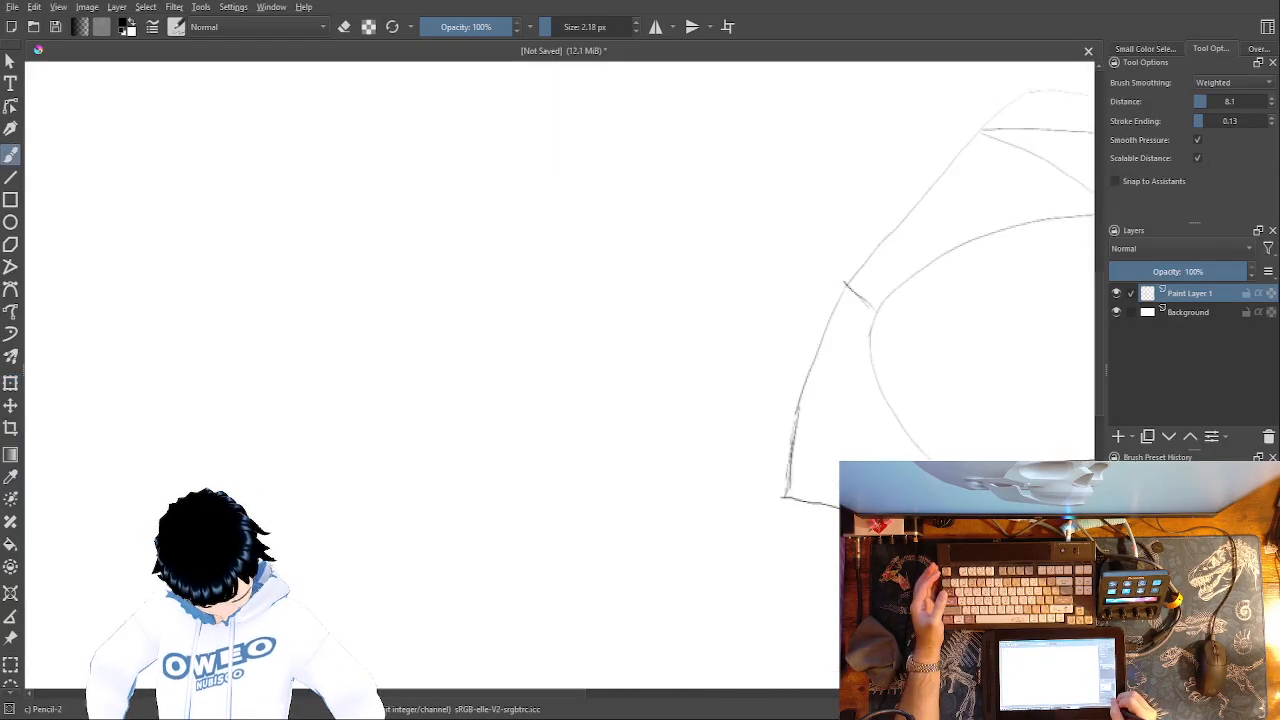
key("1")
mouse_move(956, 660)
left_mouse_down()
mouse_move(723, 538)
mouse_move(660, 414)
mouse_move(534, 289)
left_mouse_up()
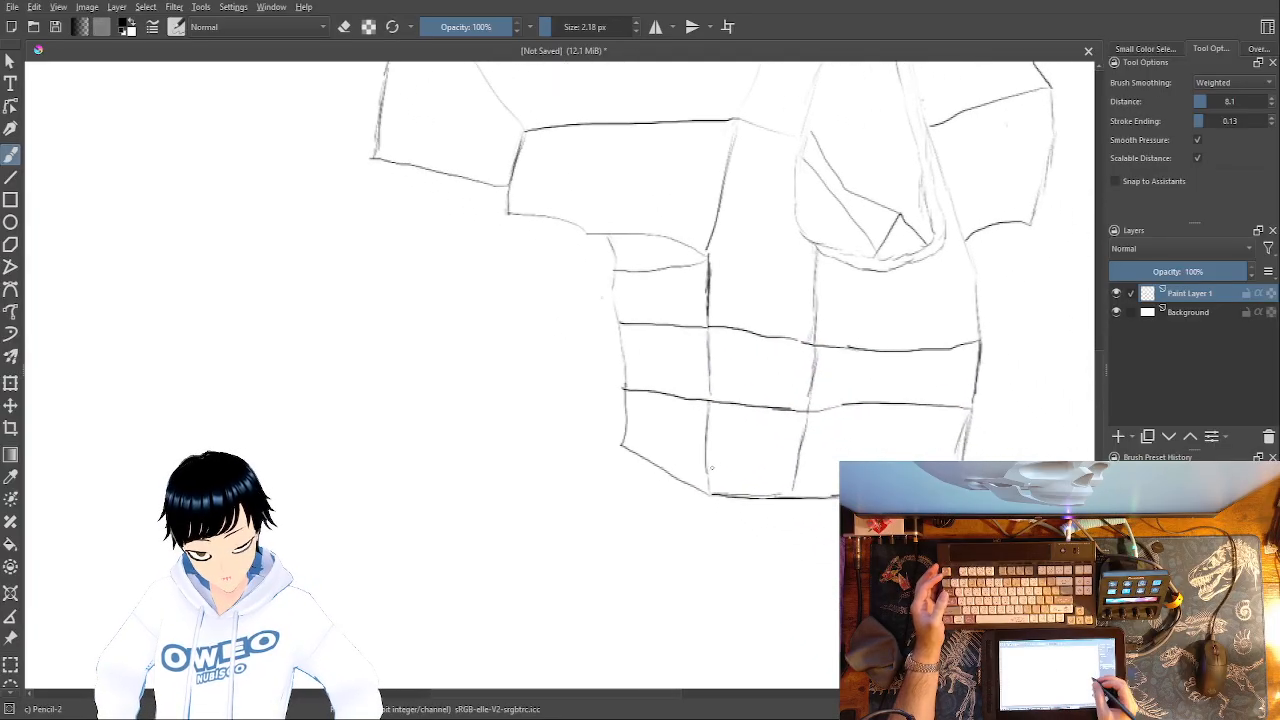
left_click_drag(760, 513, 519, 475)
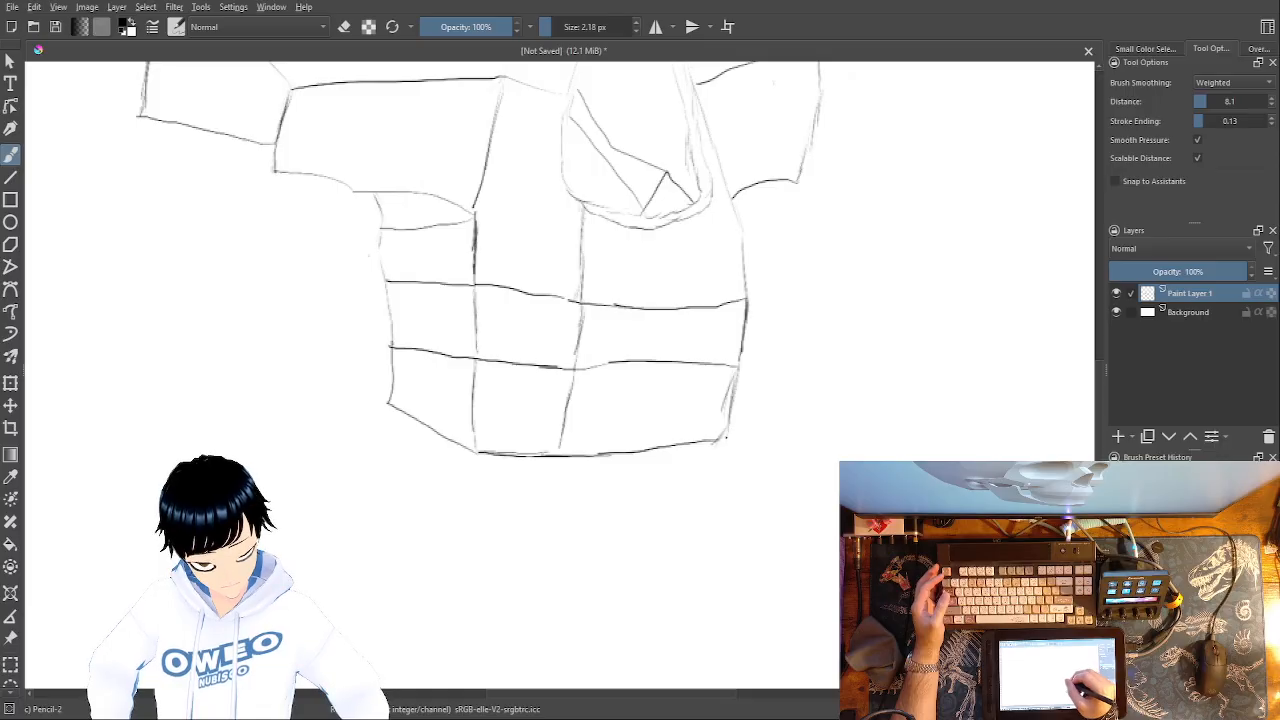
mouse_move(730, 425)
left_mouse_down()
mouse_move(724, 488)
mouse_move(743, 558)
mouse_move(688, 549)
mouse_move(554, 562)
left_mouse_up()
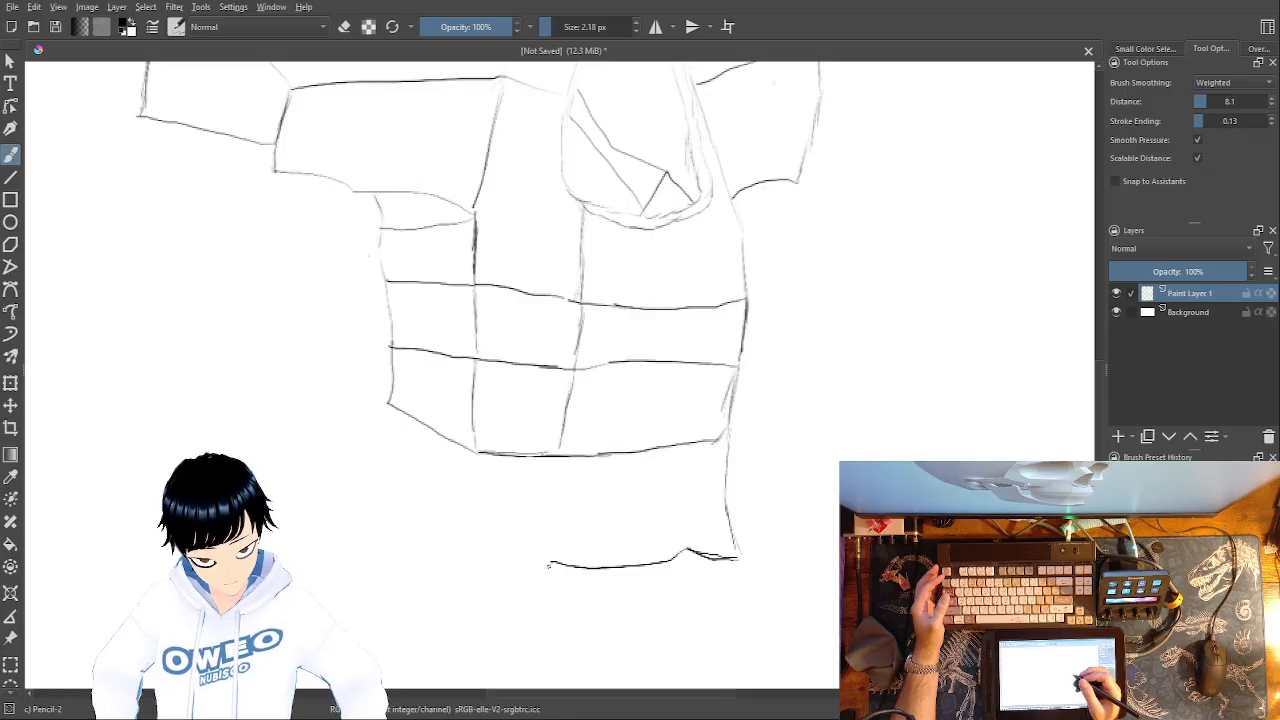
left_click_drag(550, 564, 511, 560)
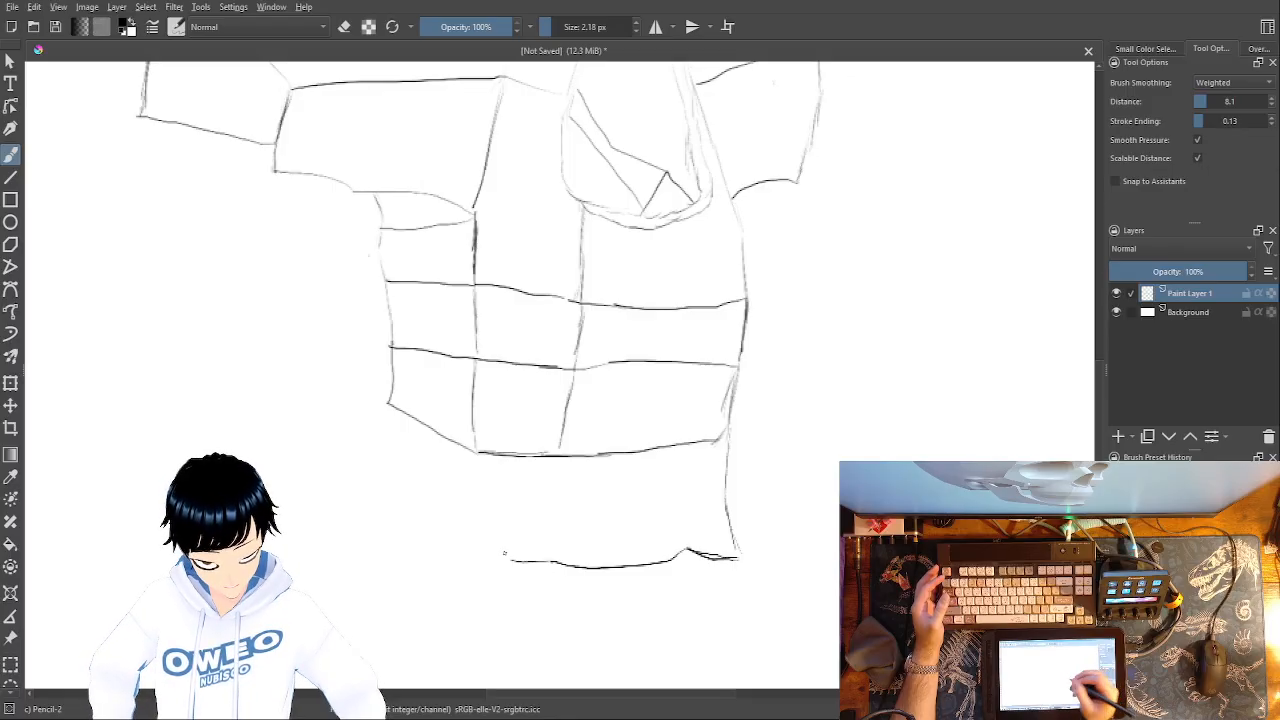
left_click_drag(556, 458, 515, 564)
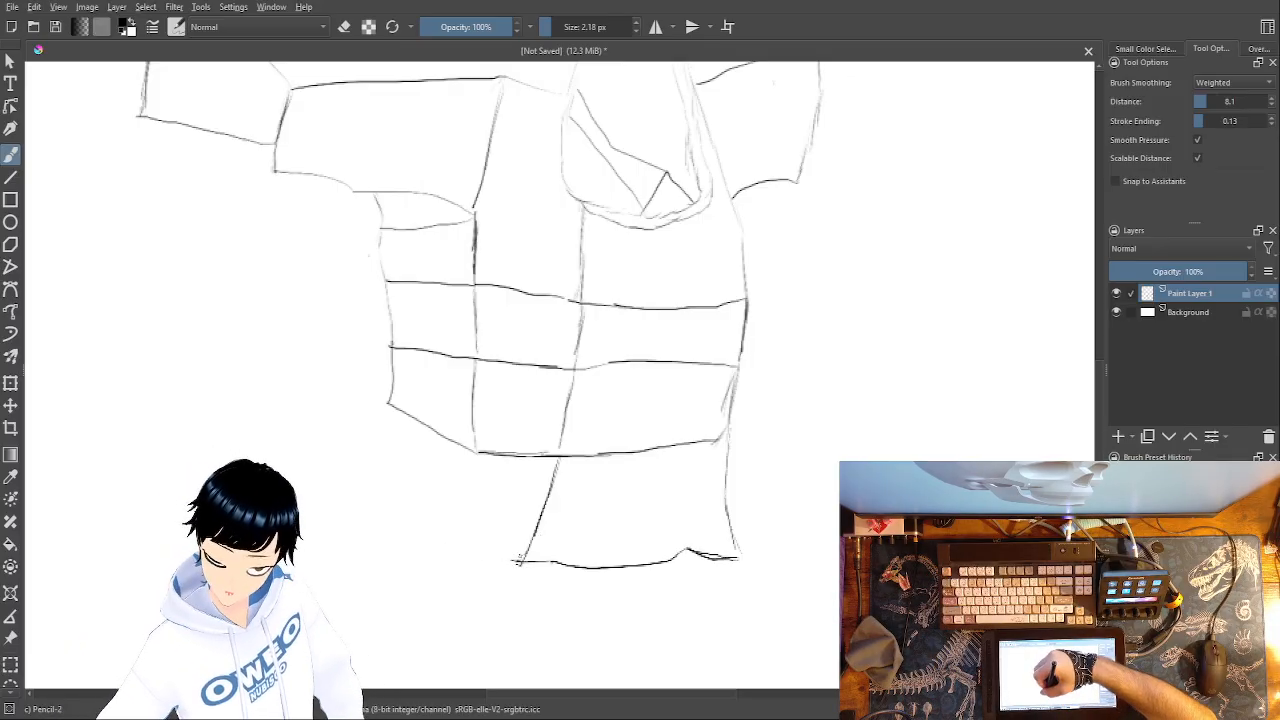
- Extend the chin's bottom edge, connect it to the grid's left lower corner with a long slope, and add a narrow strip beneath the block
left_click_drag(516, 561, 470, 559)
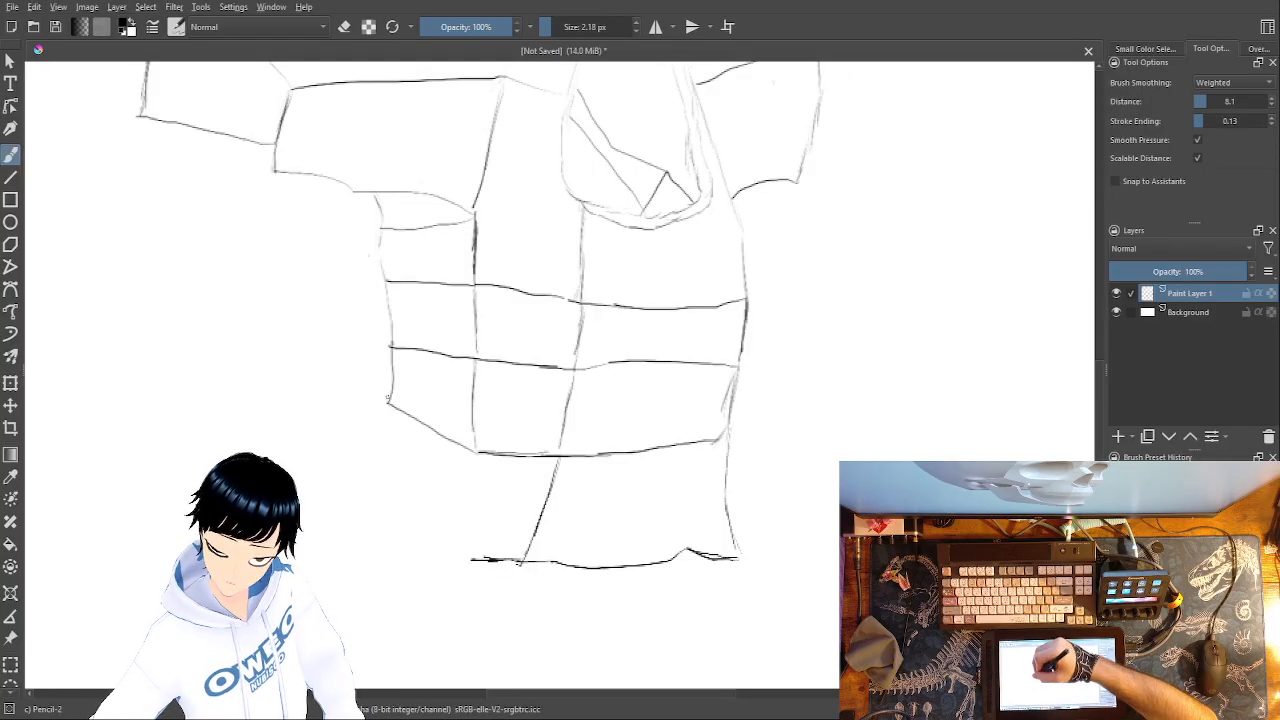
mouse_move(388, 403)
left_mouse_down()
mouse_move(392, 442)
mouse_move(486, 557)
left_mouse_up()
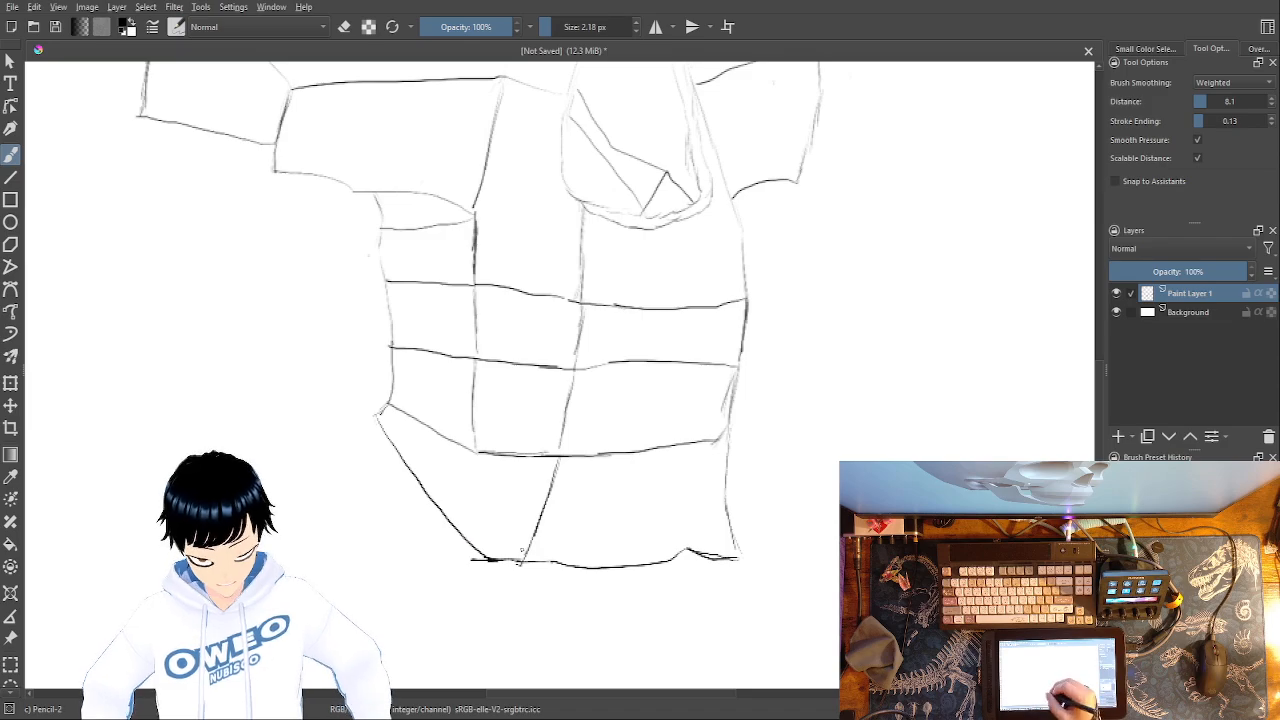
left_click_drag(520, 562, 512, 594)
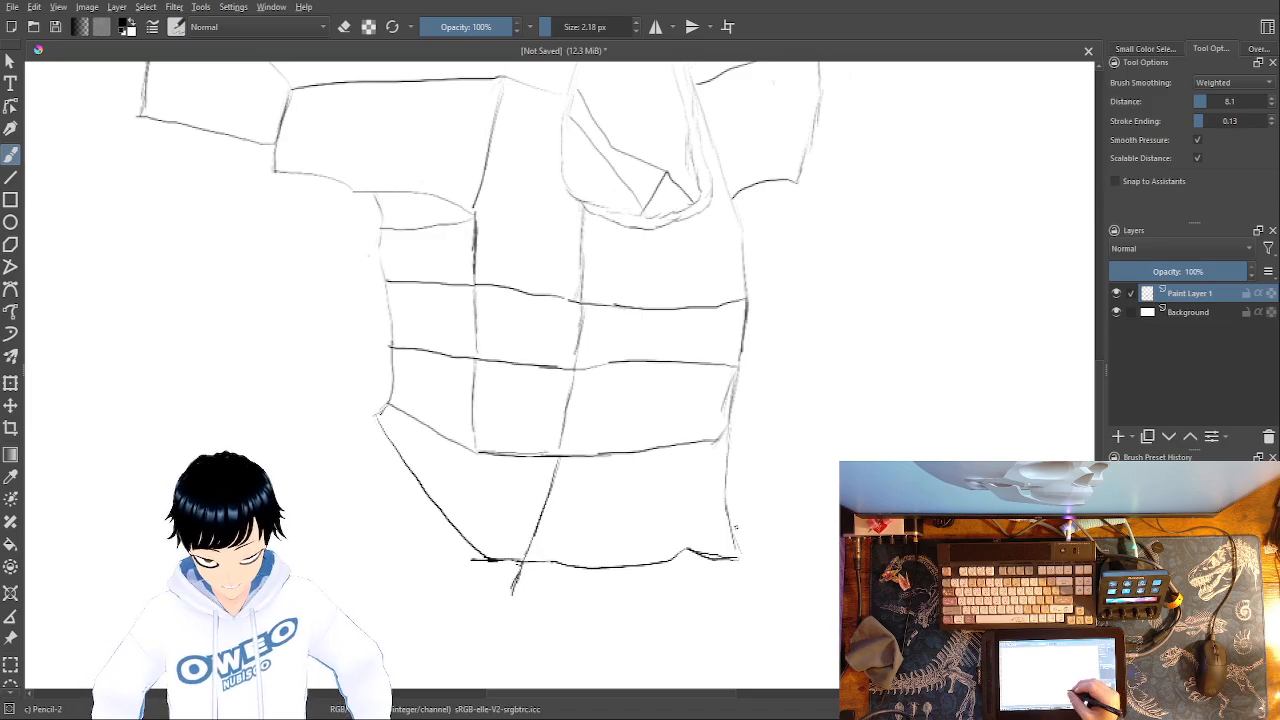
mouse_move(740, 556)
left_mouse_down()
mouse_move(722, 606)
mouse_move(512, 590)
left_mouse_up()
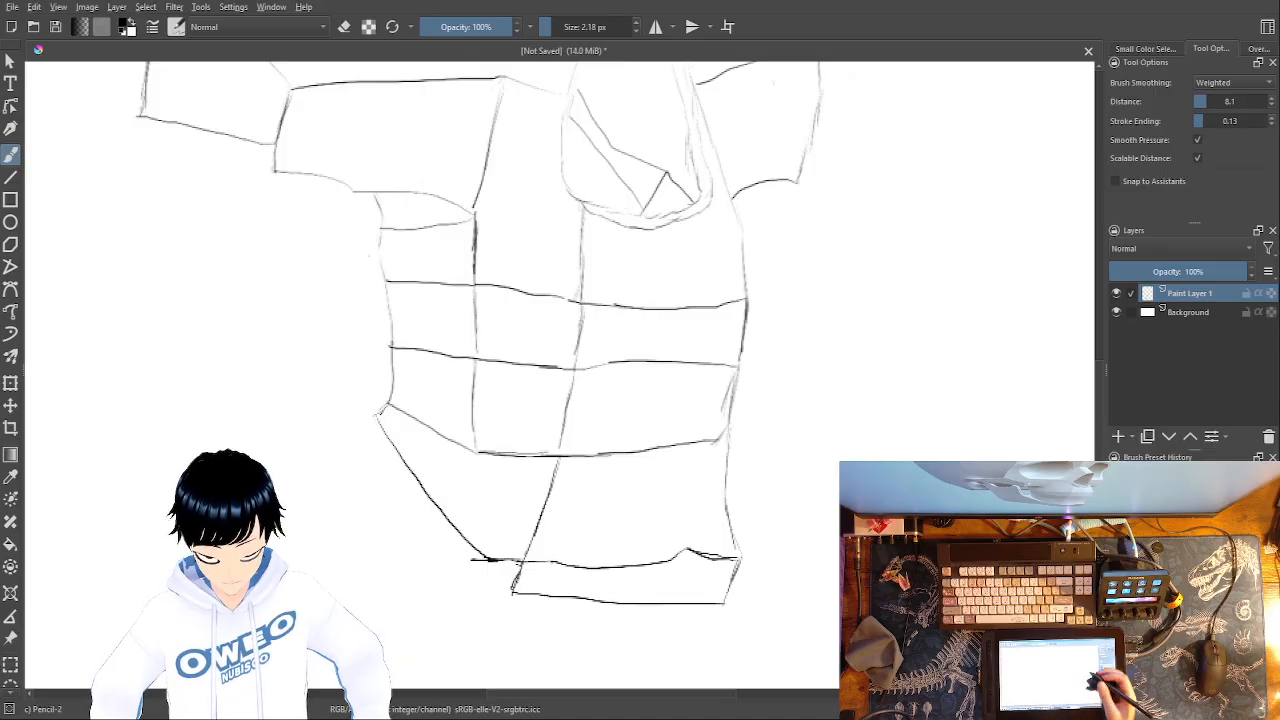
- Draw the jaw's side as a short ledge off the grid's lower corner with a long rising inner line and a parallel outer contour
mouse_move(560, 330)
left_mouse_down()
mouse_move(756, 261)
mouse_move(780, 298)
left_mouse_up()
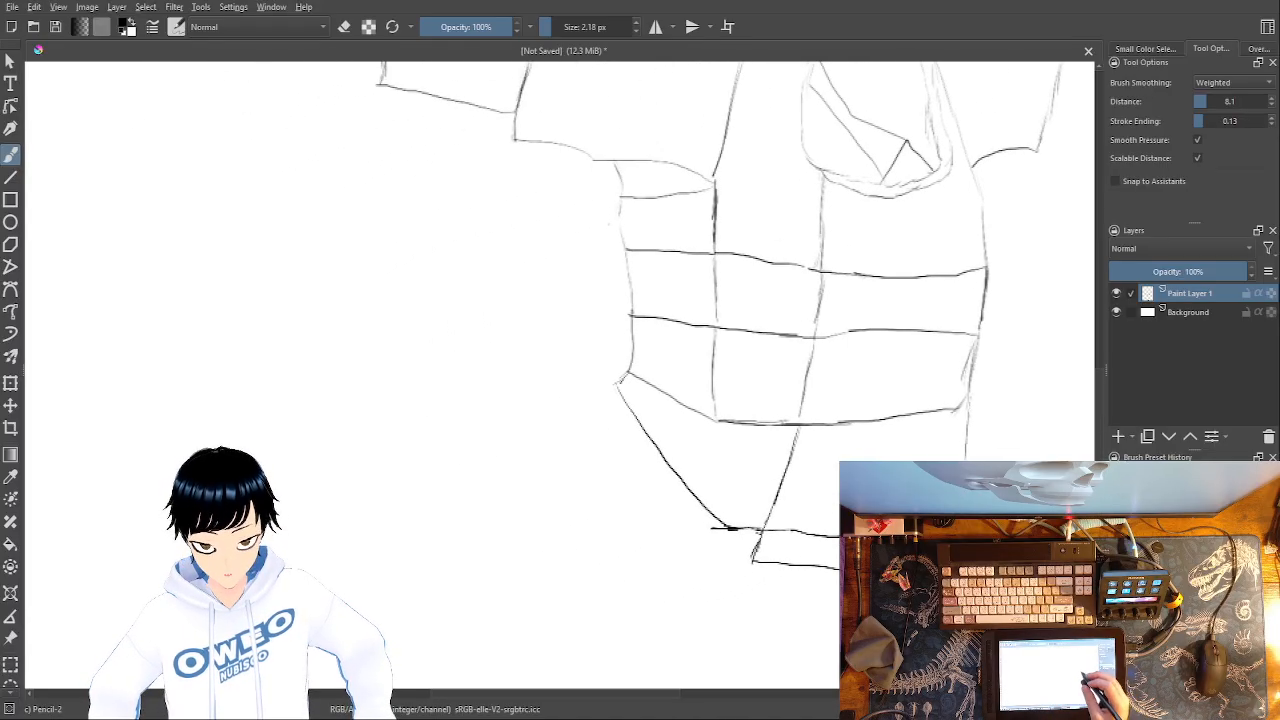
left_click_drag(618, 377, 590, 388)
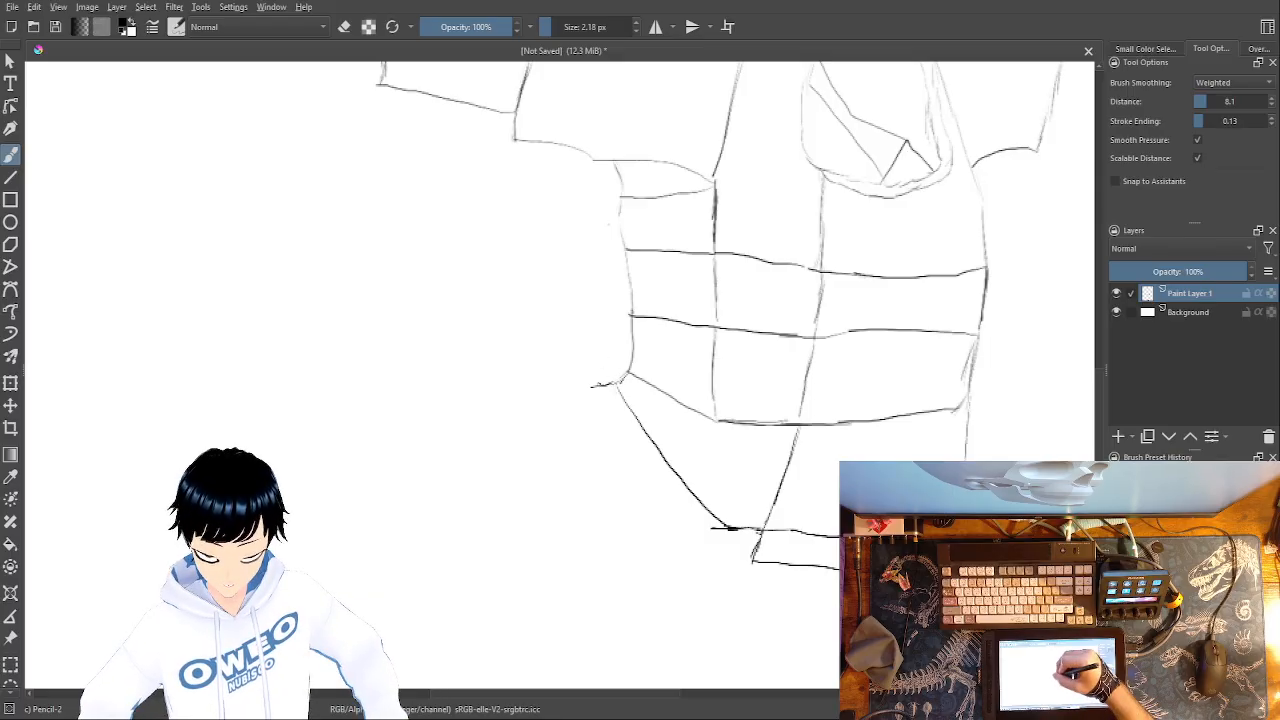
left_click_drag(585, 343, 559, 212)
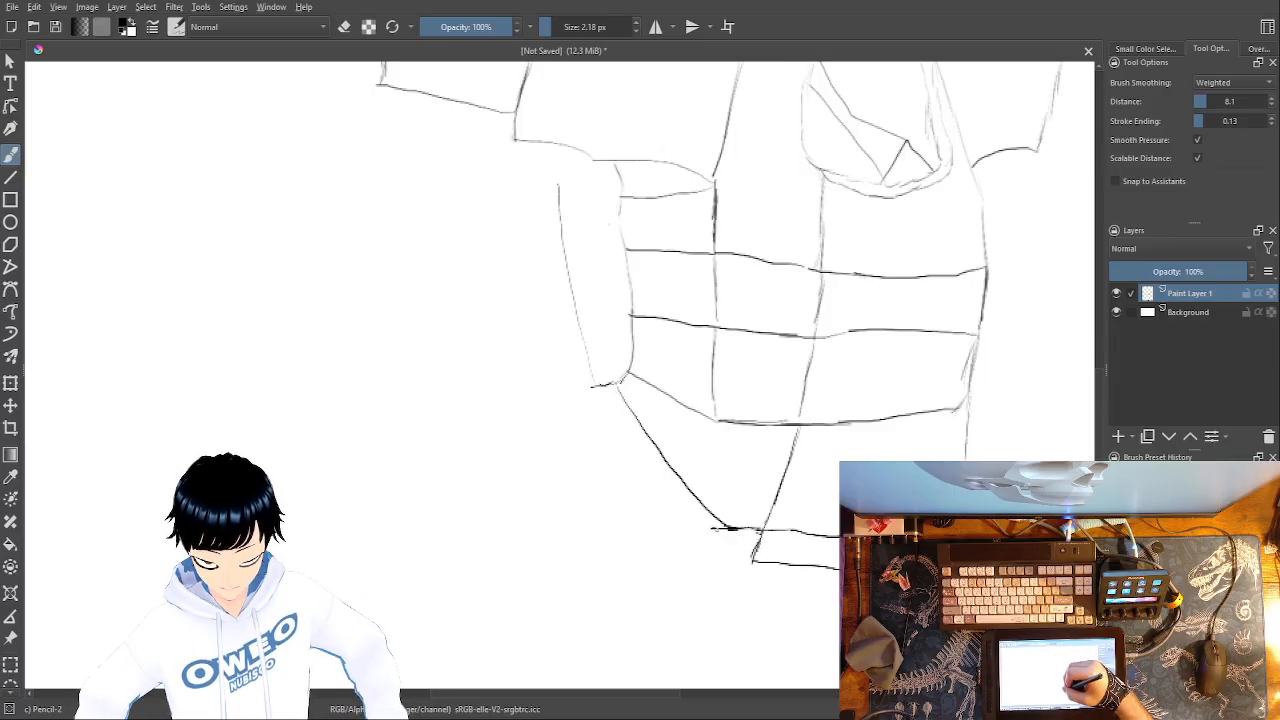
mouse_move(712, 526)
left_mouse_down()
mouse_move(600, 448)
mouse_move(563, 400)
left_mouse_up()
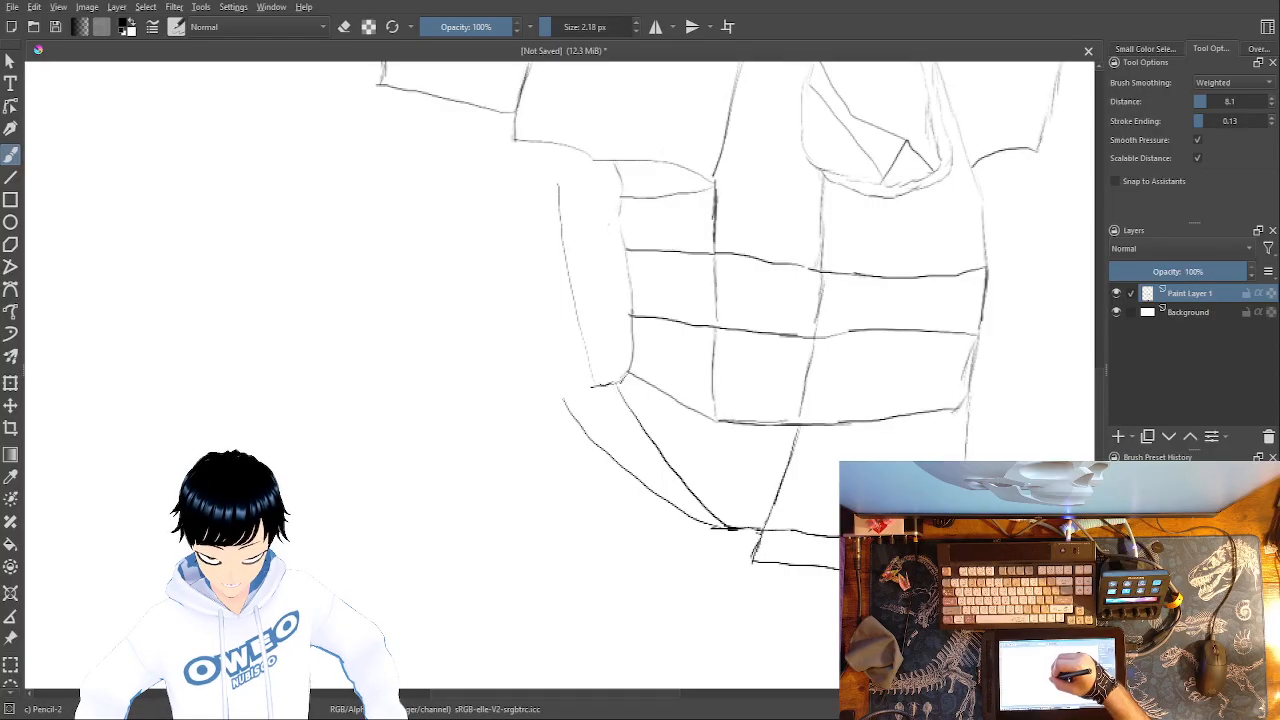
mouse_move(560, 330)
left_mouse_down()
mouse_move(536, 256)
mouse_move(536, 186)
left_mouse_up()
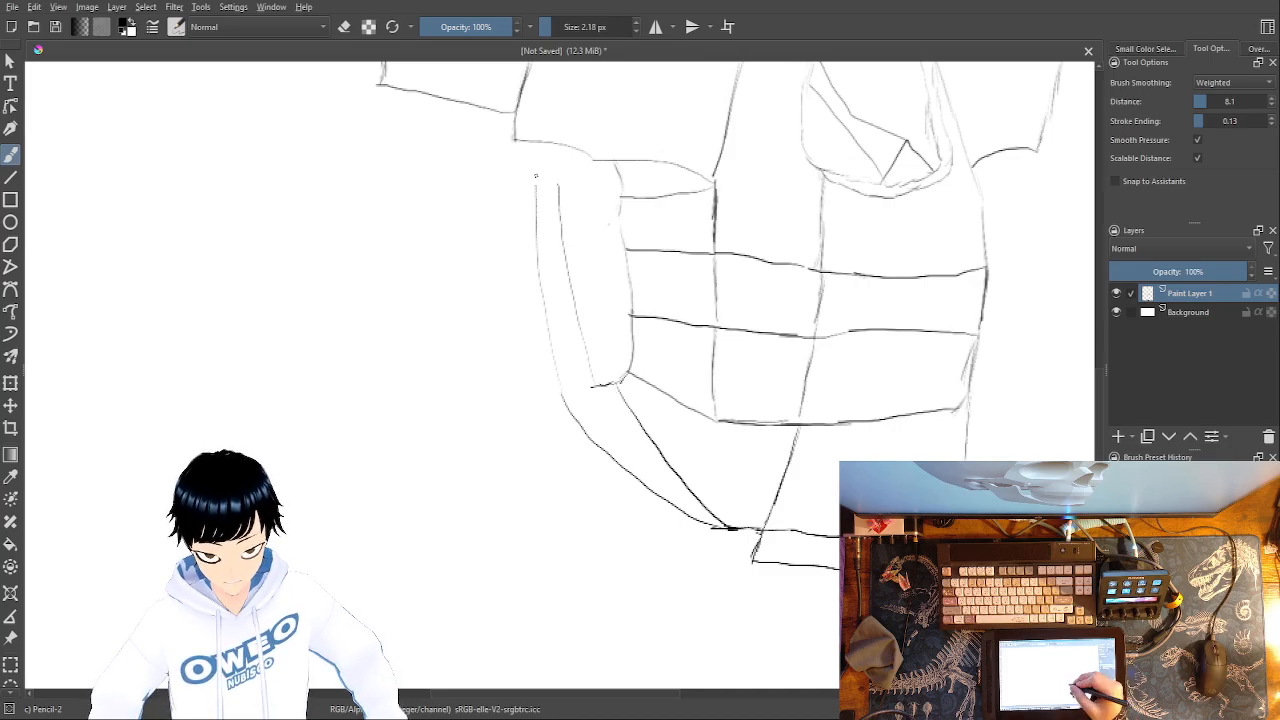
- Outline the jaw's side block with a long bottom edge from the chin, a rising back edge and a top edge with a rounded notch
left_click_drag(756, 560, 336, 455)
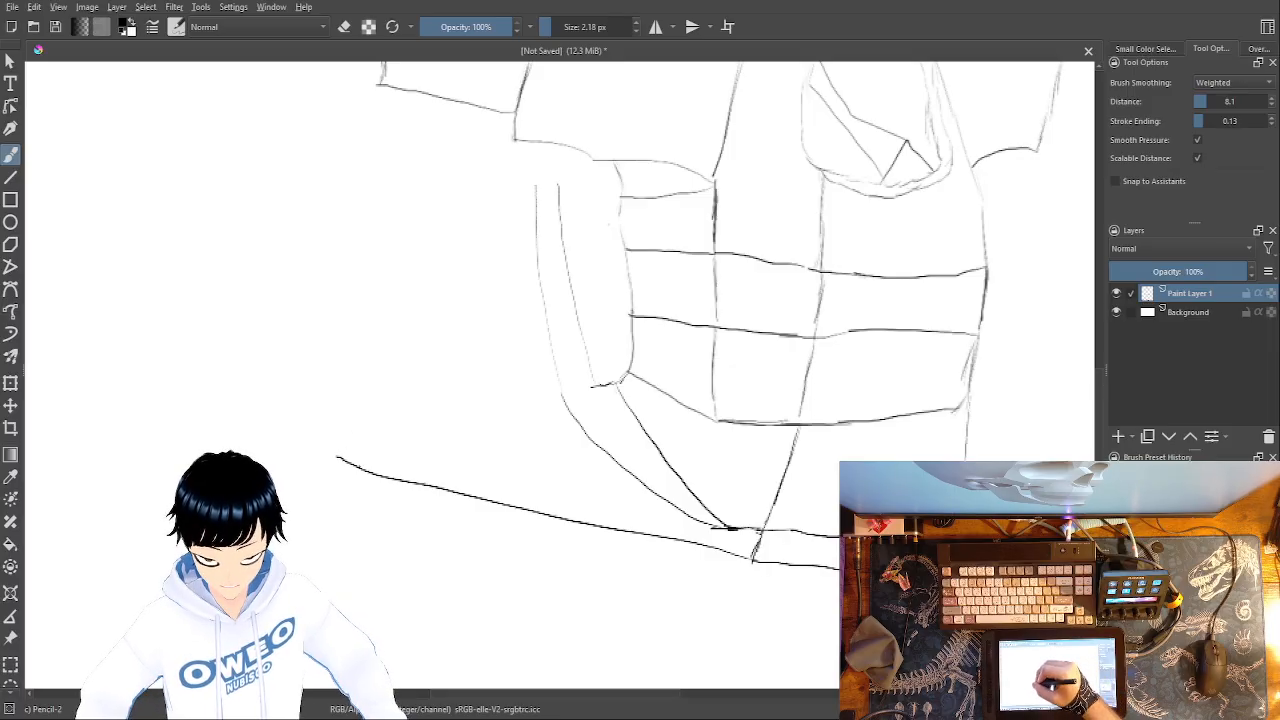
mouse_move(344, 456)
left_mouse_down()
mouse_move(312, 348)
mouse_move(311, 159)
mouse_move(352, 462)
left_mouse_up()
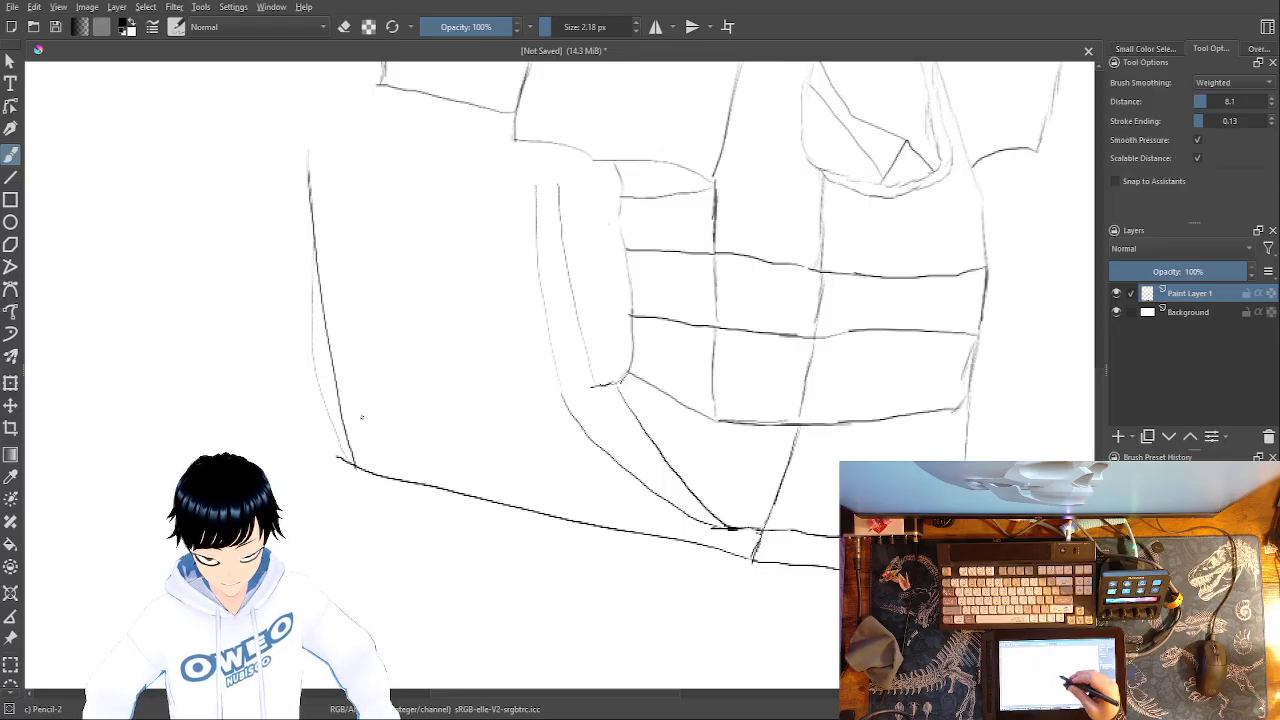
left_click_drag(616, 481, 674, 627)
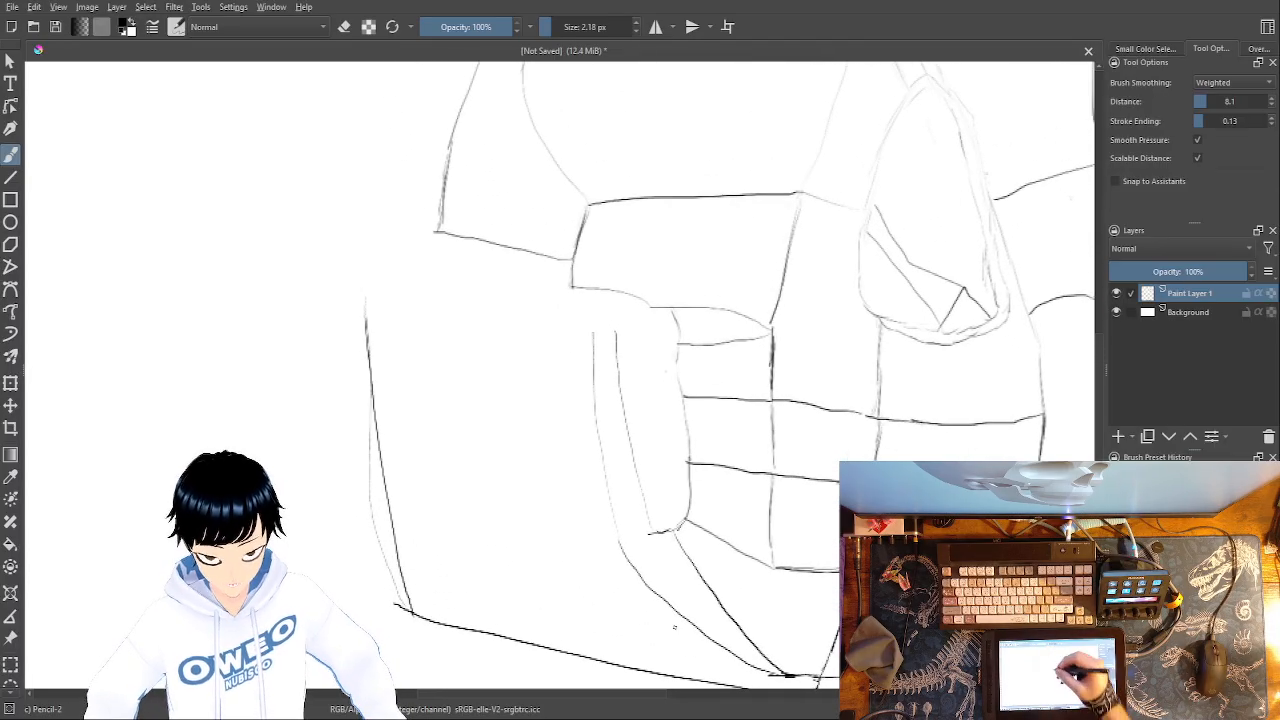
left_click_drag(608, 311, 600, 299)
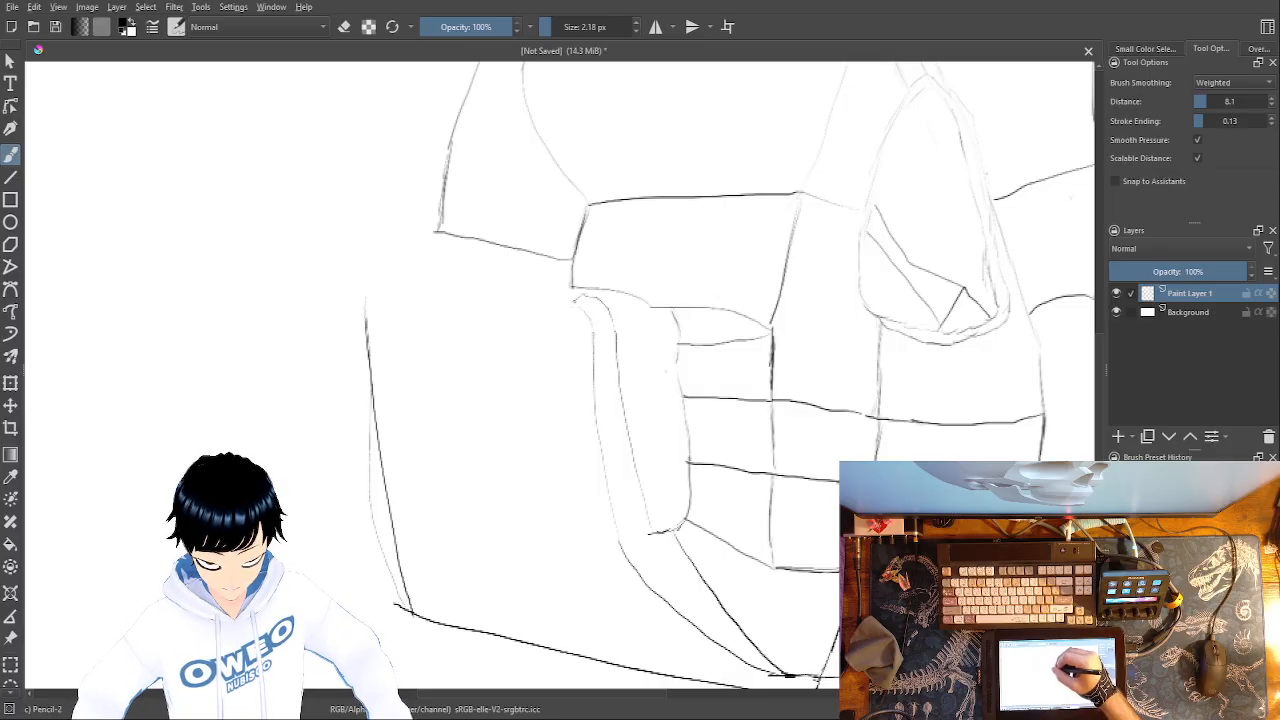
mouse_move(576, 309)
left_mouse_down()
mouse_move(476, 346)
mouse_move(452, 338)
mouse_move(442, 297)
mouse_move(377, 268)
mouse_move(366, 328)
left_mouse_up()
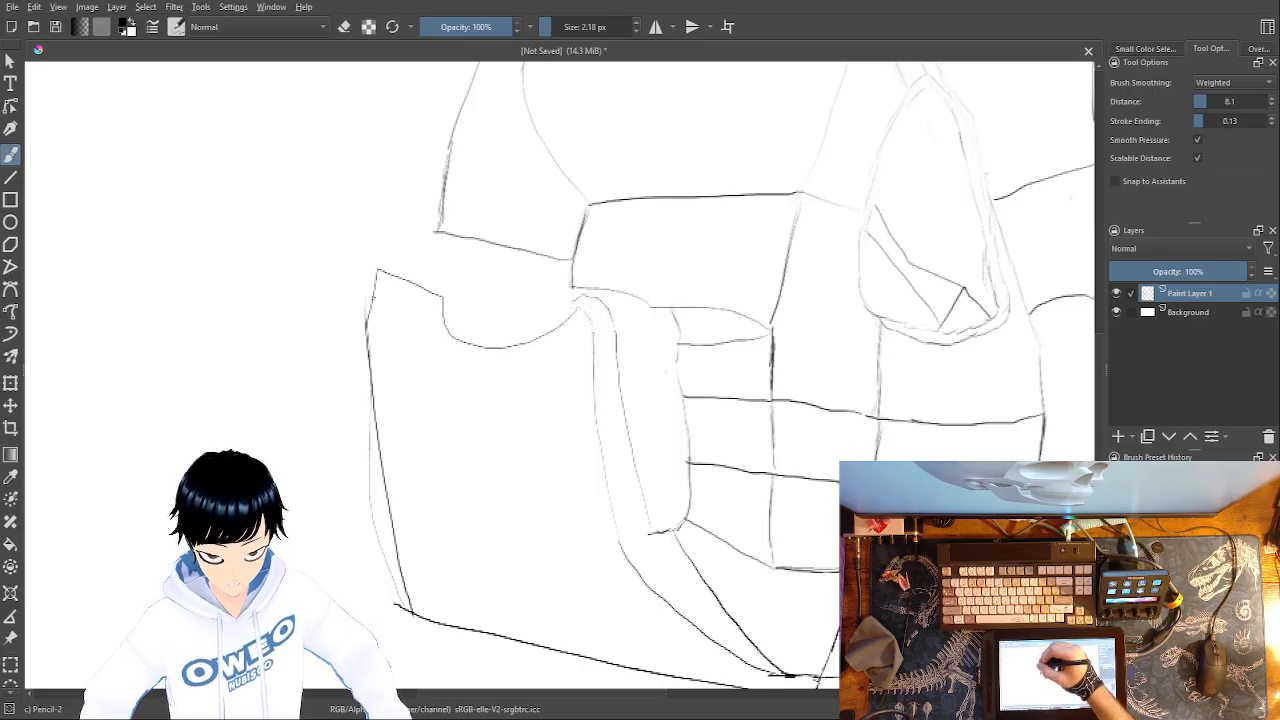
- Erase the notch's steep back side with Eraser Small, redraw it slanted with Pencil-2 and add a parallel inner curve starting from a small raised tip
right_click(456, 294)
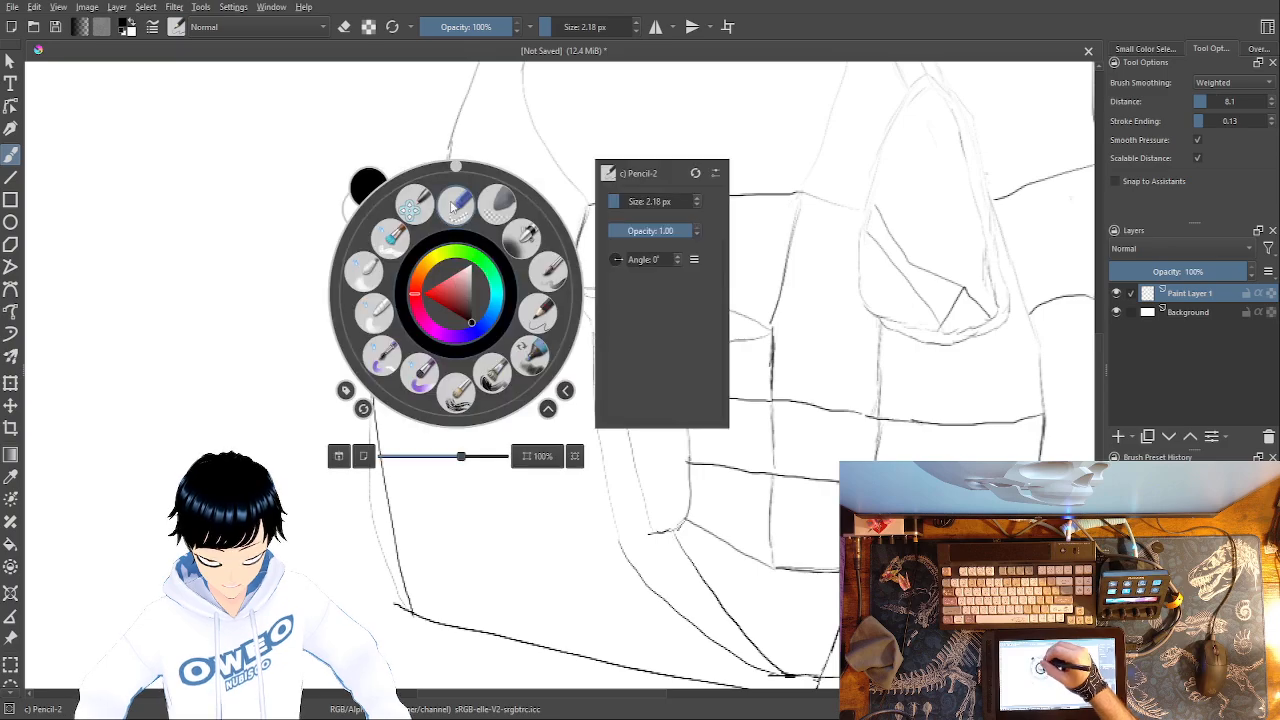
left_click(456, 206)
left_click_drag(445, 290, 456, 338)
right_click(514, 283)
left_click(605, 275)
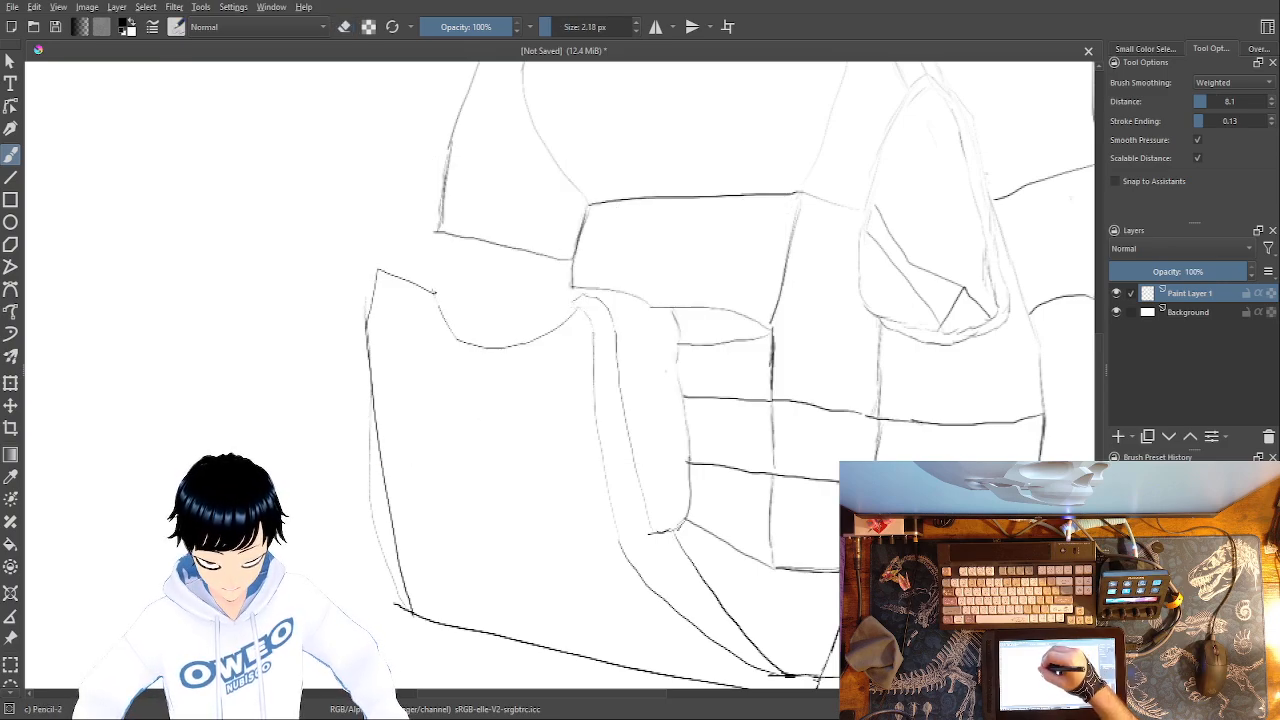
mouse_move(436, 292)
left_mouse_down()
mouse_move(452, 284)
mouse_move(484, 328)
left_mouse_up()
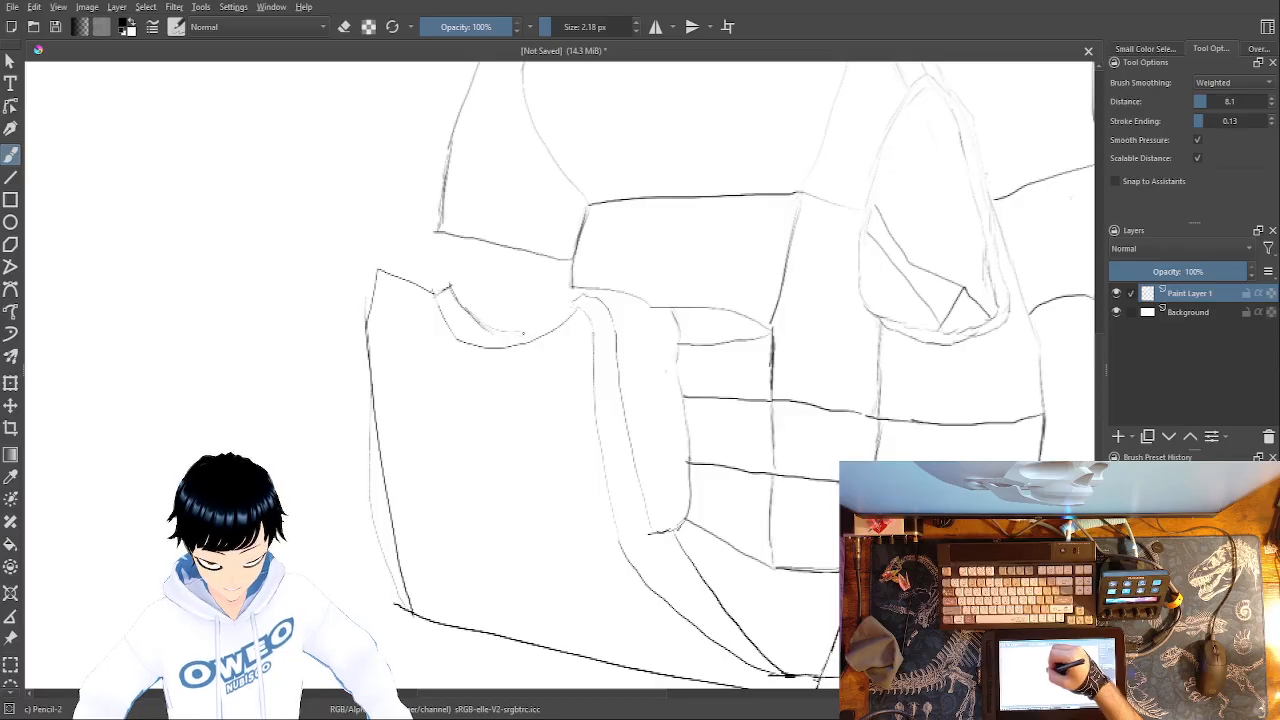
- Try a flatter jaw top by erasing the edge between back corner and notch and redrawing it with Pencil-2
right_click(500, 334)
left_click(493, 241)
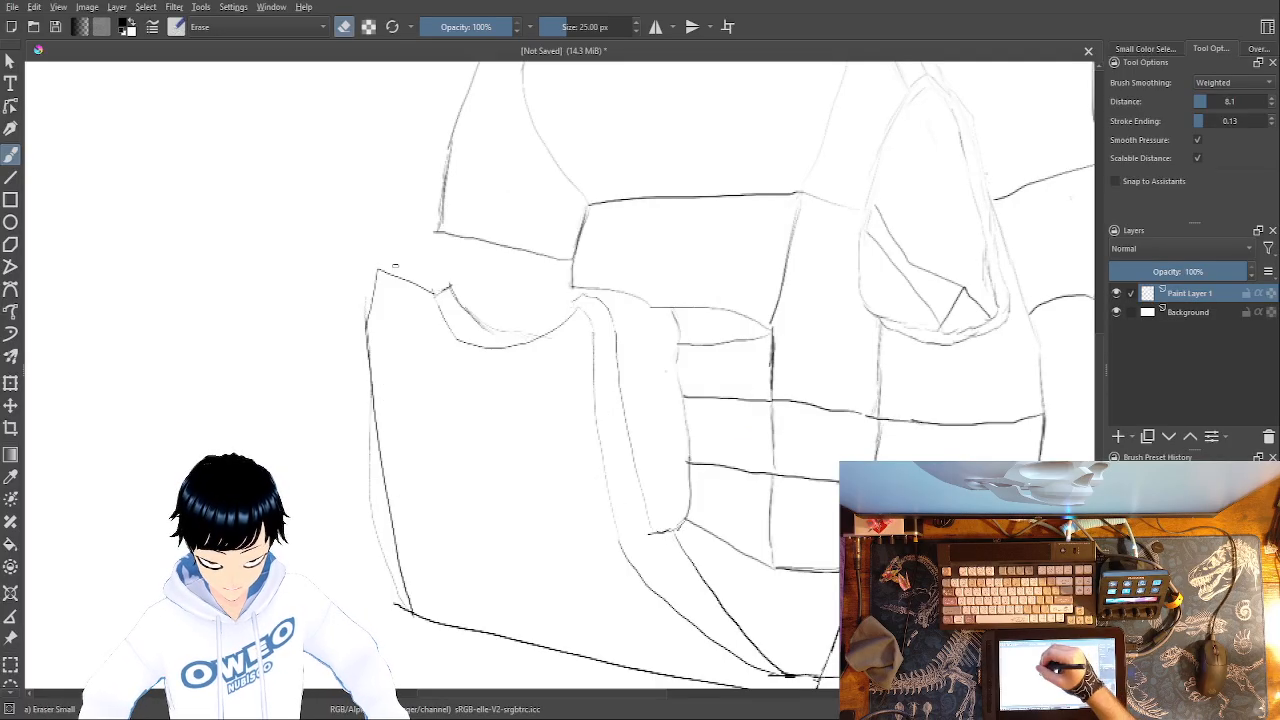
right_click(497, 338)
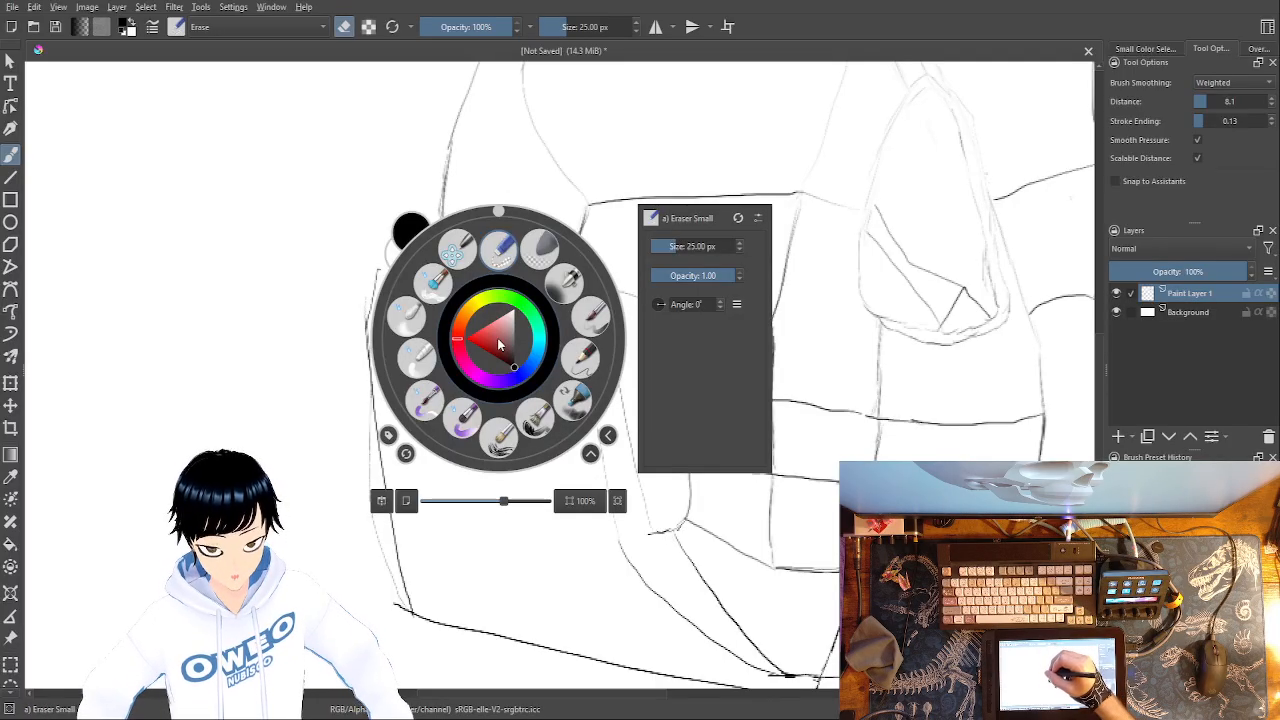
left_click(498, 249)
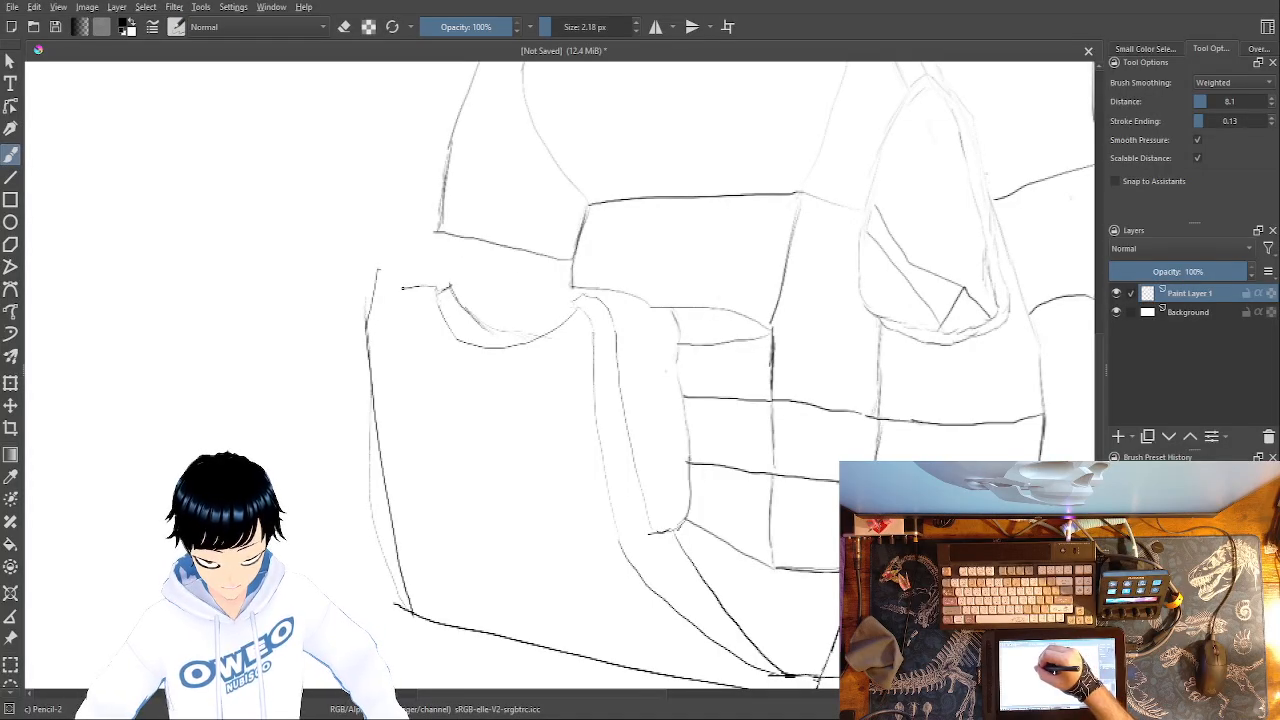
- Try another jaw back corner by erasing the flat top edge and corner and drawing a gently sloped line out from the notch
right_click(418, 234)
left_click(416, 152)
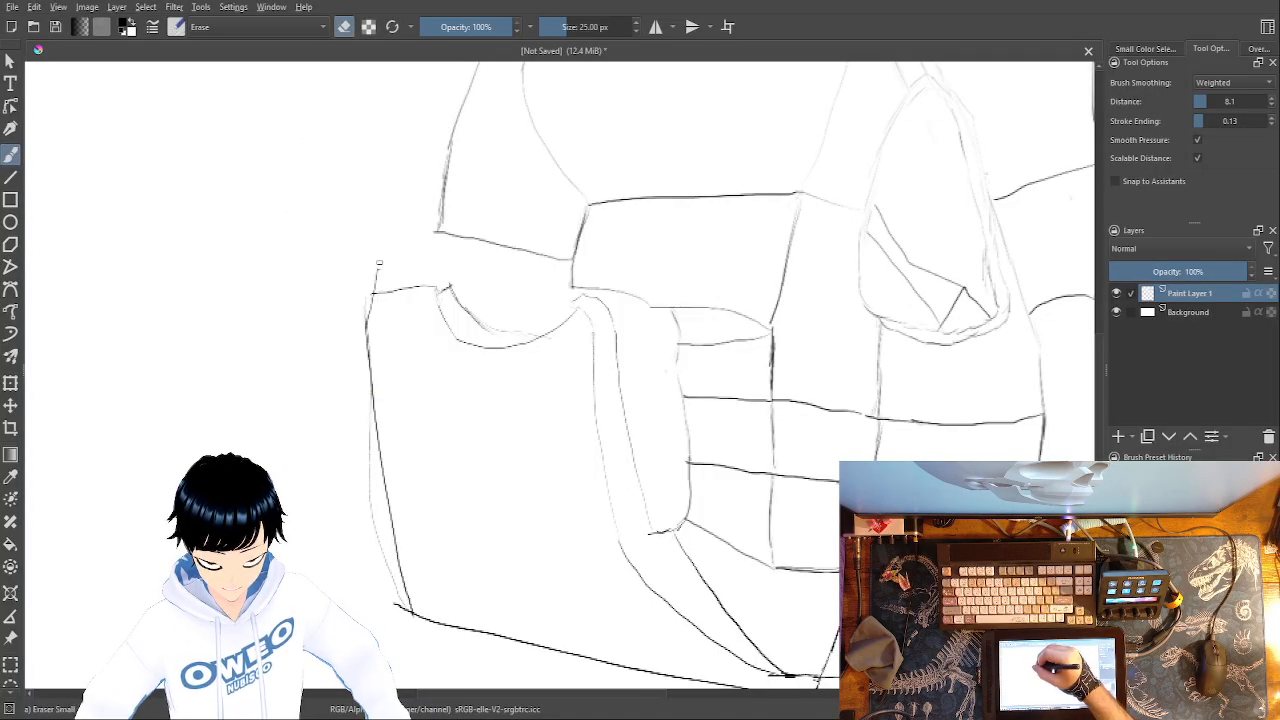
left_click_drag(367, 300, 425, 285)
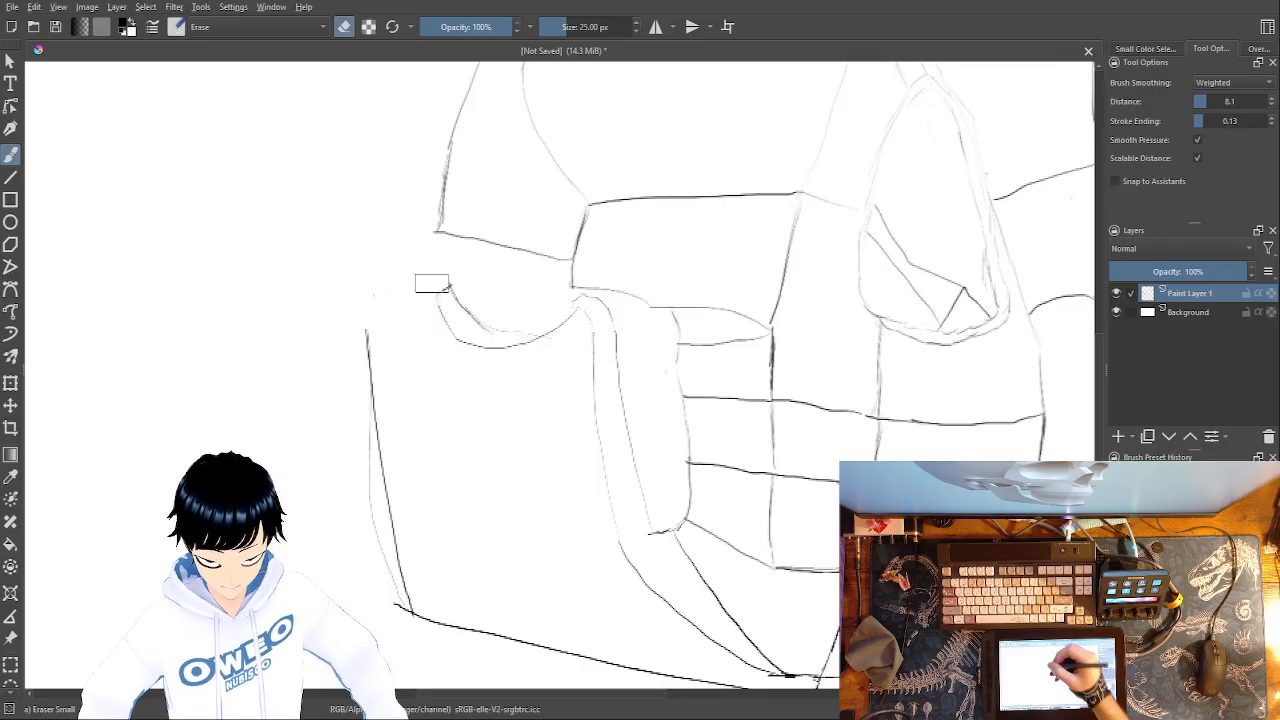
right_click(648, 308)
left_click(728, 320)
left_click_drag(444, 297, 382, 284)
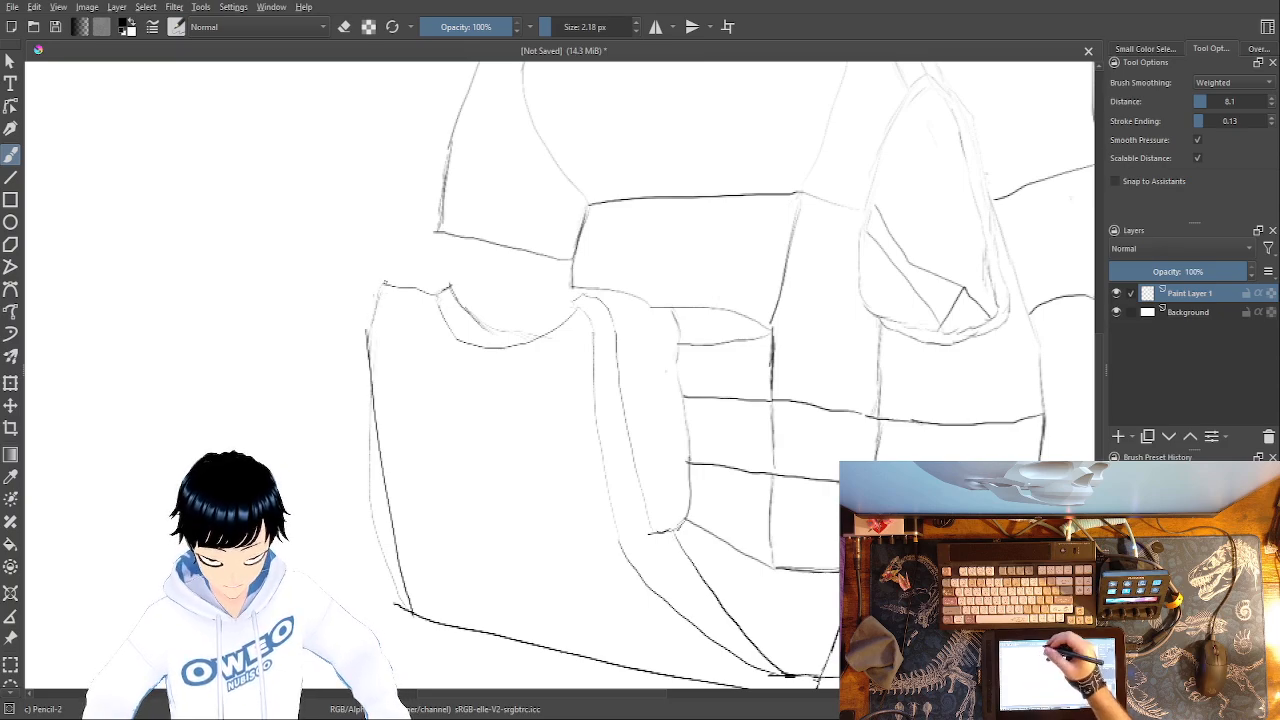
- Erase the jaw's upper back corner with Eraser Small and redraw it with Pencil-2 as a sharp peak sloping down to the notch
right_click(561, 397)
left_click(561, 311)
mouse_move(370, 323)
left_mouse_down()
mouse_move(400, 256)
mouse_move(395, 280)
mouse_move(425, 282)
left_mouse_up()
right_click(641, 306)
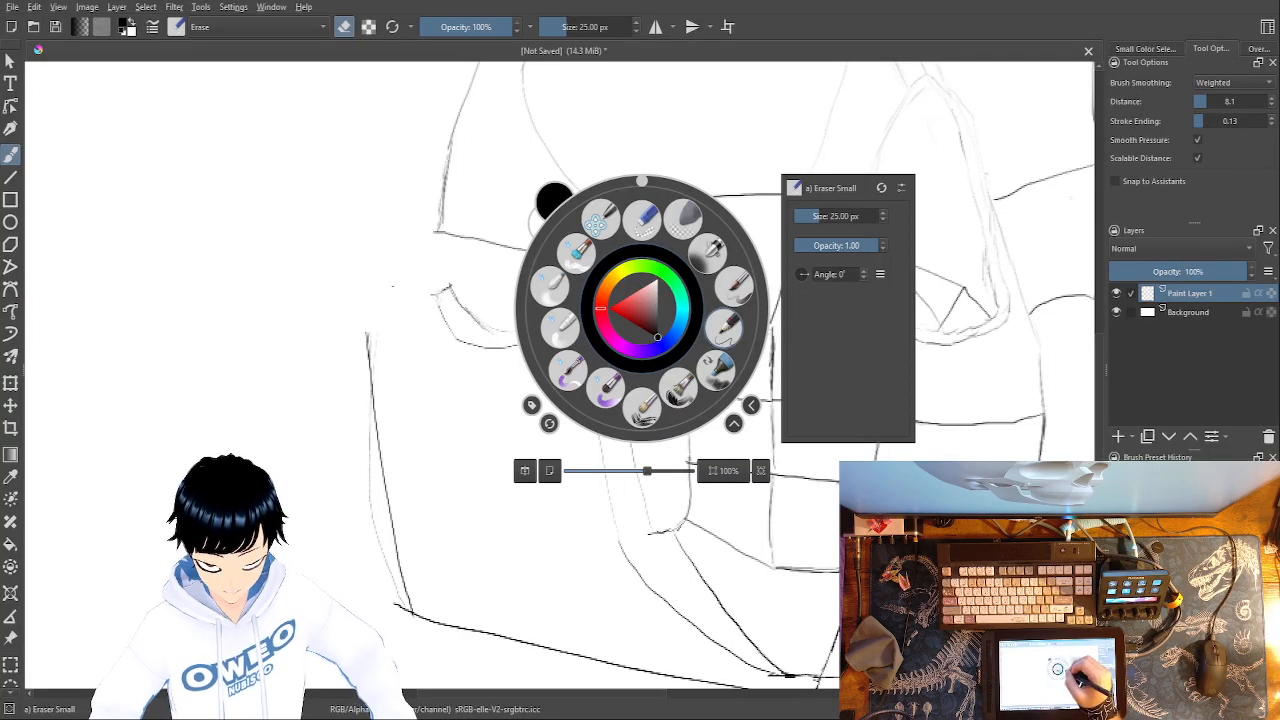
left_click(725, 328)
mouse_move(367, 332)
left_mouse_down()
mouse_move(363, 255)
mouse_move(440, 289)
left_mouse_up()
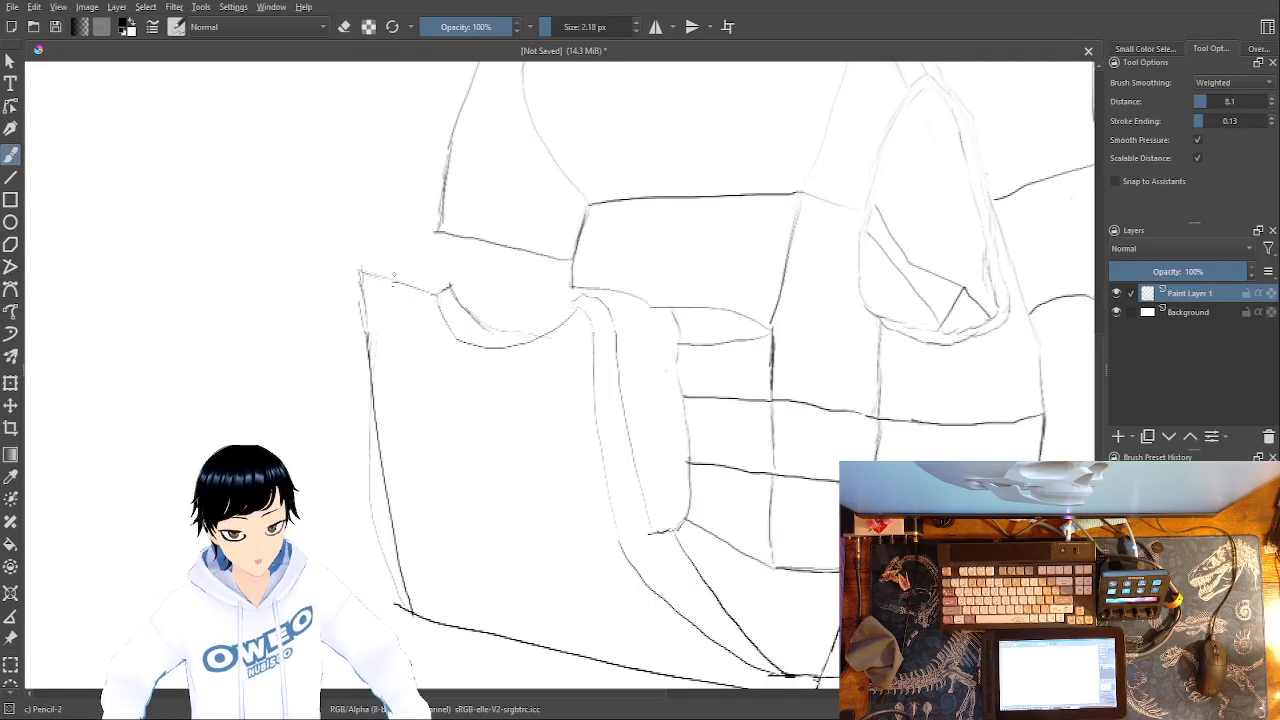
- Erase the raised tip of the notch's inner curve and connect the jaw's top edge to that curve with Pencil-2
right_click(526, 414)
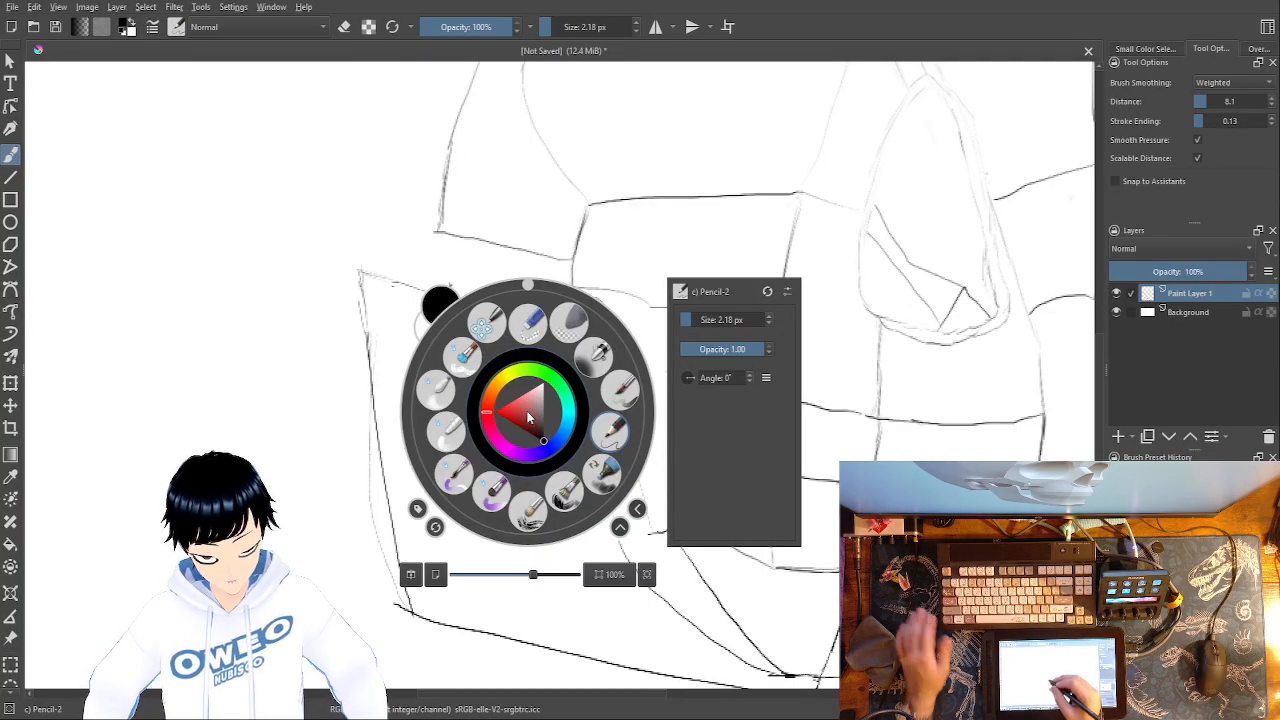
left_click(527, 324)
mouse_move(453, 282)
left_mouse_down()
mouse_move(440, 290)
mouse_move(470, 303)
left_mouse_up()
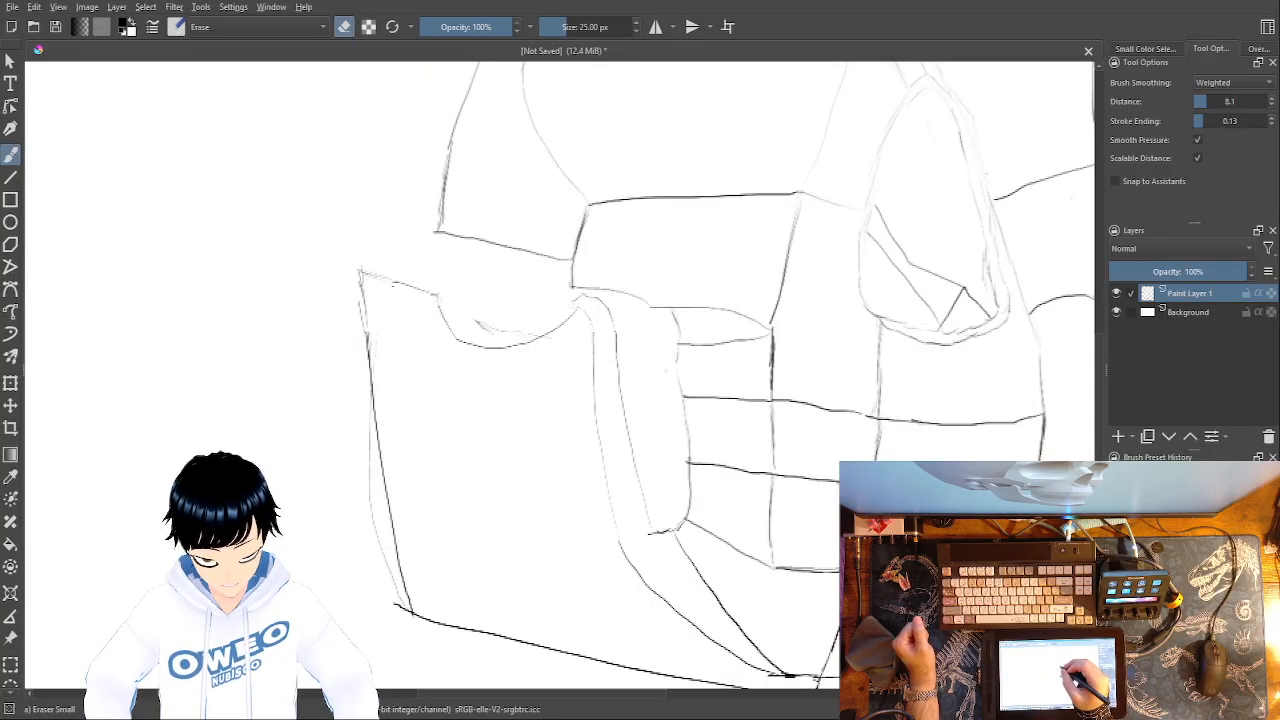
right_click(663, 271)
left_click(747, 268)
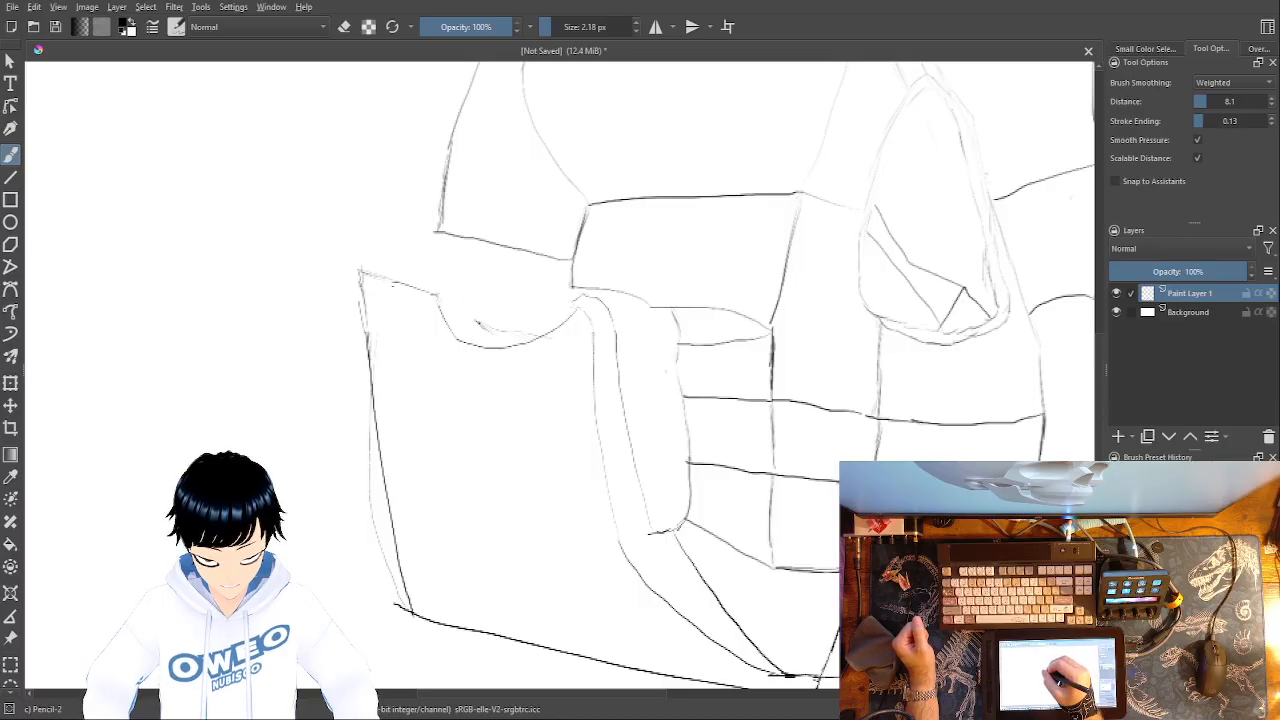
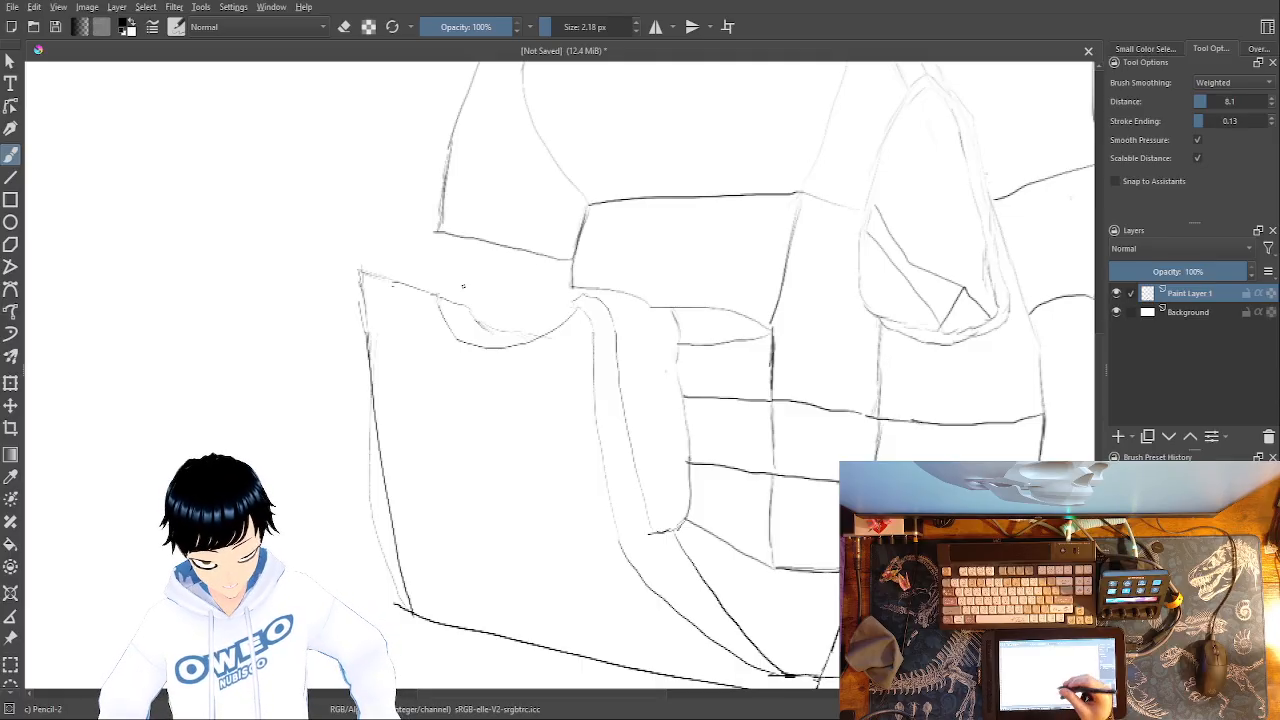
- Erase the bottom edge and the lower outer side of the block beside the eye socket with Eraser Small
mouse_move(463, 286)
left_mouse_down()
mouse_move(749, 509)
mouse_move(820, 590)
left_mouse_up()
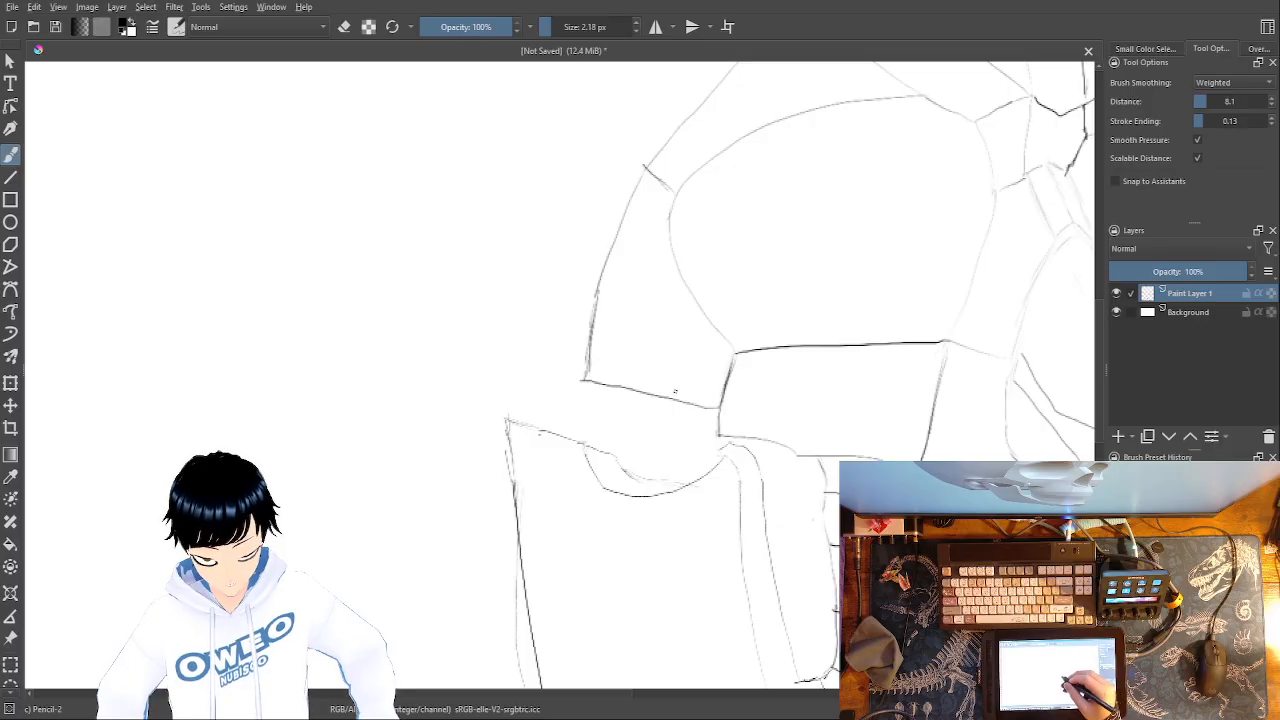
right_click(683, 383)
left_click(690, 300)
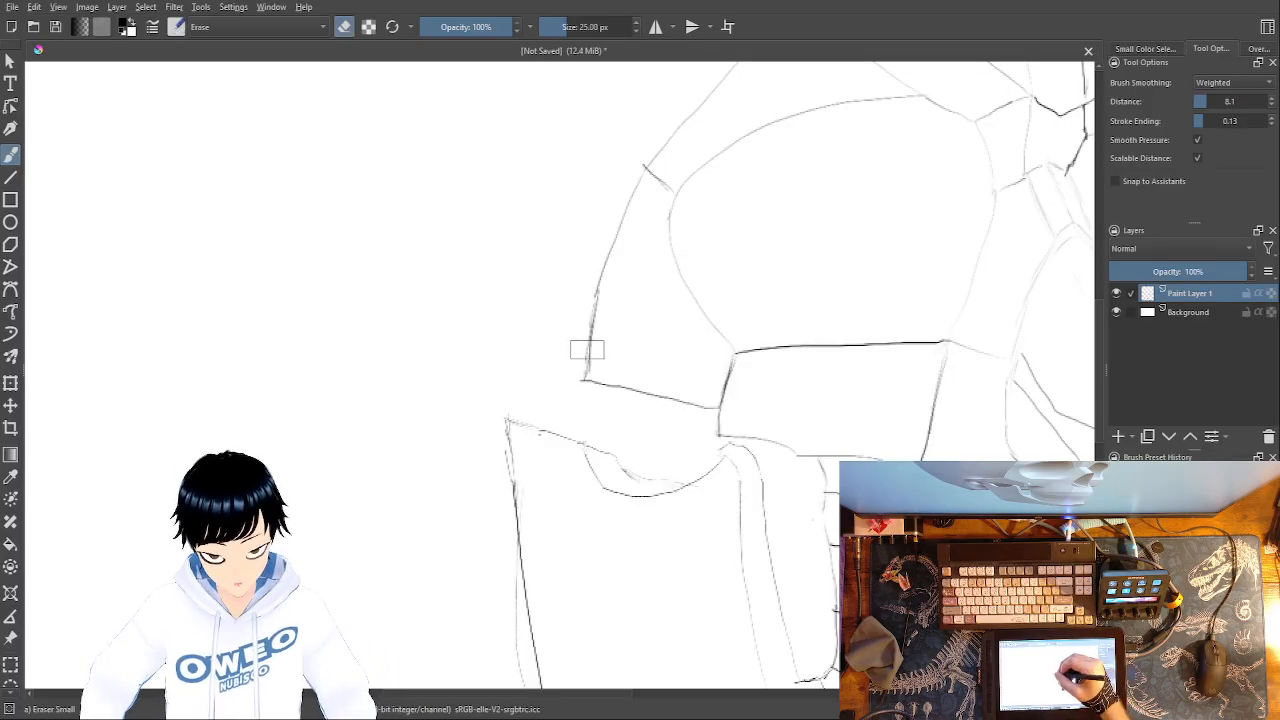
mouse_move(600, 367)
left_mouse_down()
mouse_move(650, 400)
mouse_move(700, 402)
left_mouse_up()
mouse_move(600, 360)
left_mouse_down()
mouse_move(592, 313)
mouse_move(603, 240)
left_mouse_up()
- Redraw the block beside the eye socket with Pencil-2, giving it a steeper bottom edge and a shorter outer side
right_click(765, 415)
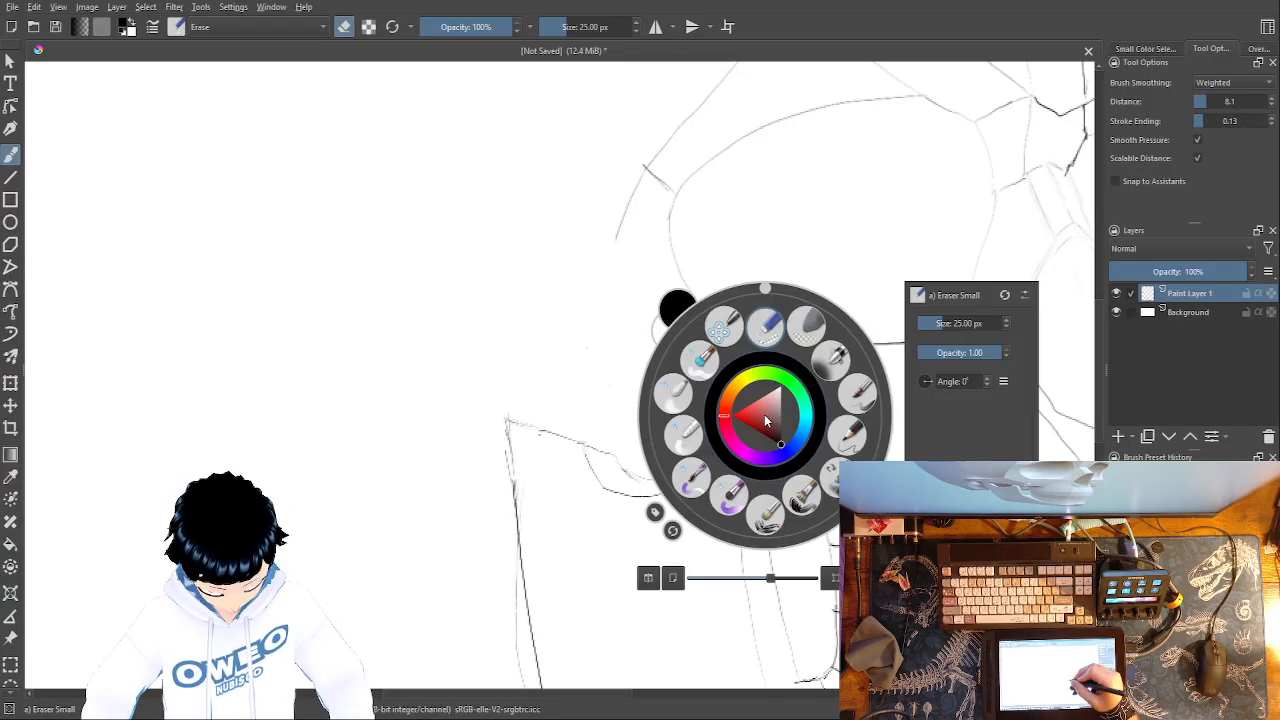
left_click(847, 434)
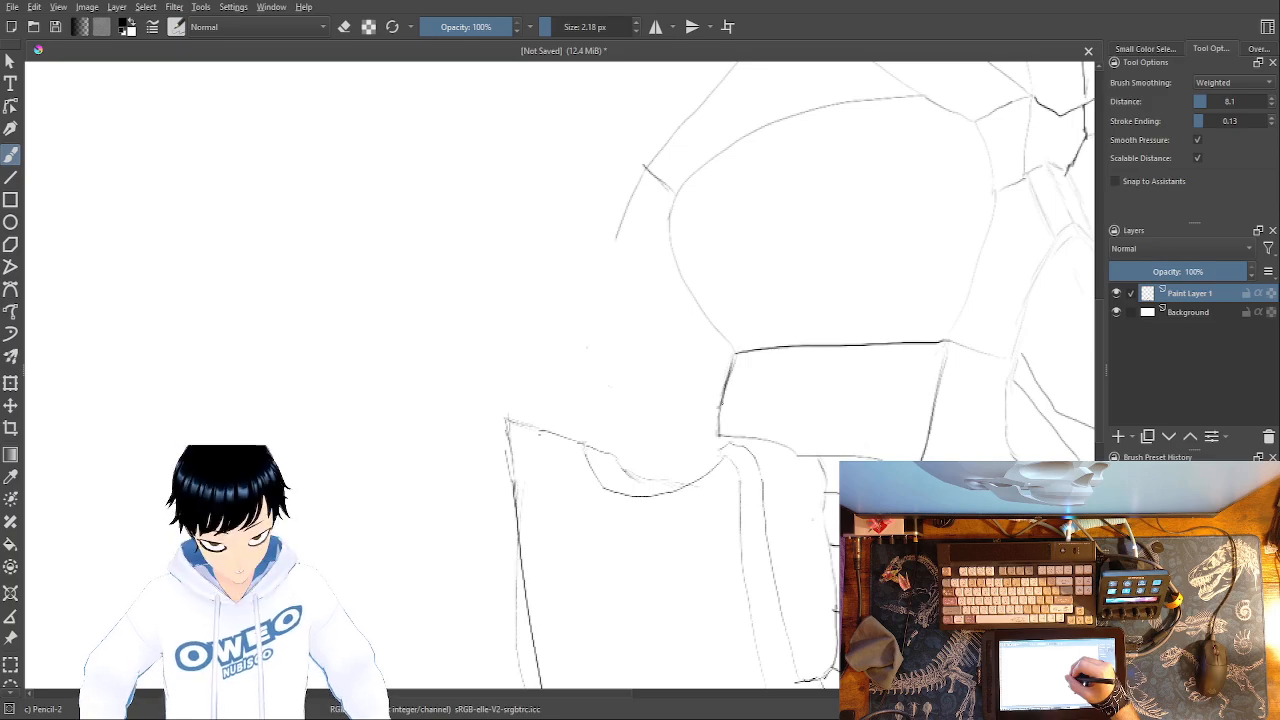
left_click_drag(720, 398, 608, 345)
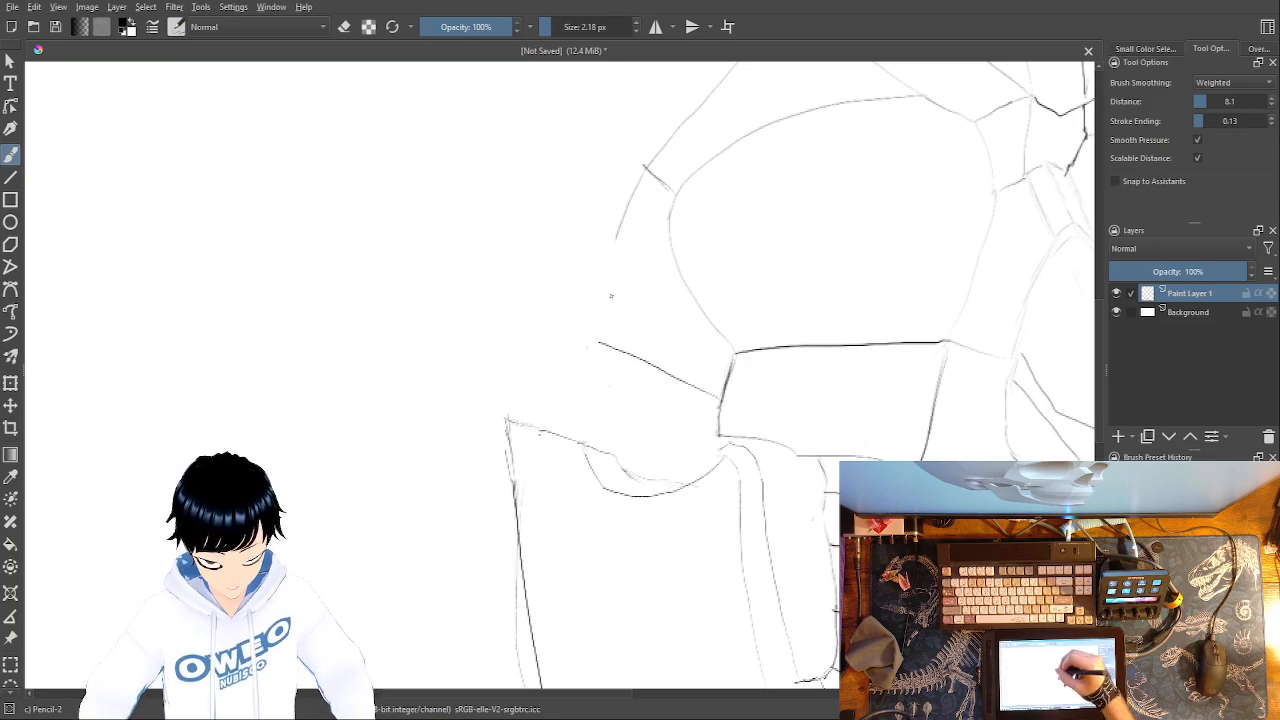
mouse_move(641, 180)
left_mouse_down()
mouse_move(588, 341)
mouse_move(614, 350)
left_mouse_up()
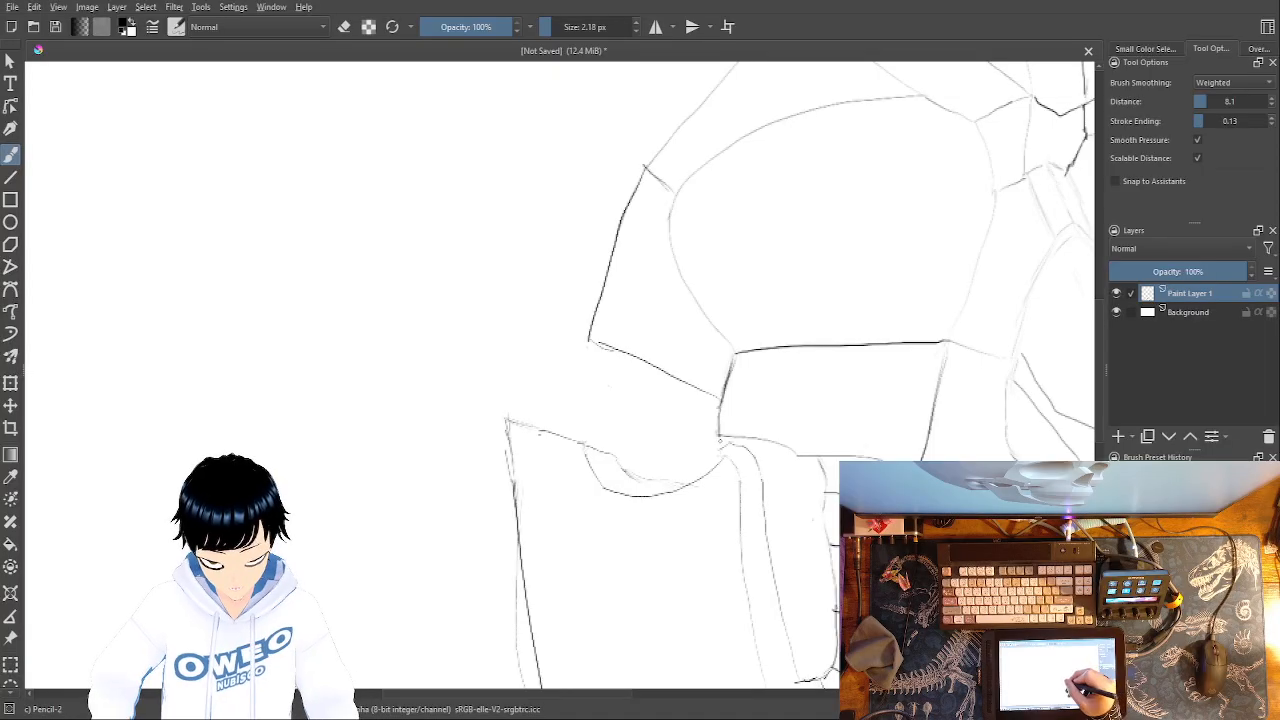
- Try a narrow, round-ended bar reaching outward from the cheek block's lower corner, and undo it
mouse_move(718, 436)
left_mouse_down()
mouse_move(565, 359)
mouse_move(467, 352)
mouse_move(495, 373)
mouse_move(591, 375)
left_mouse_up()
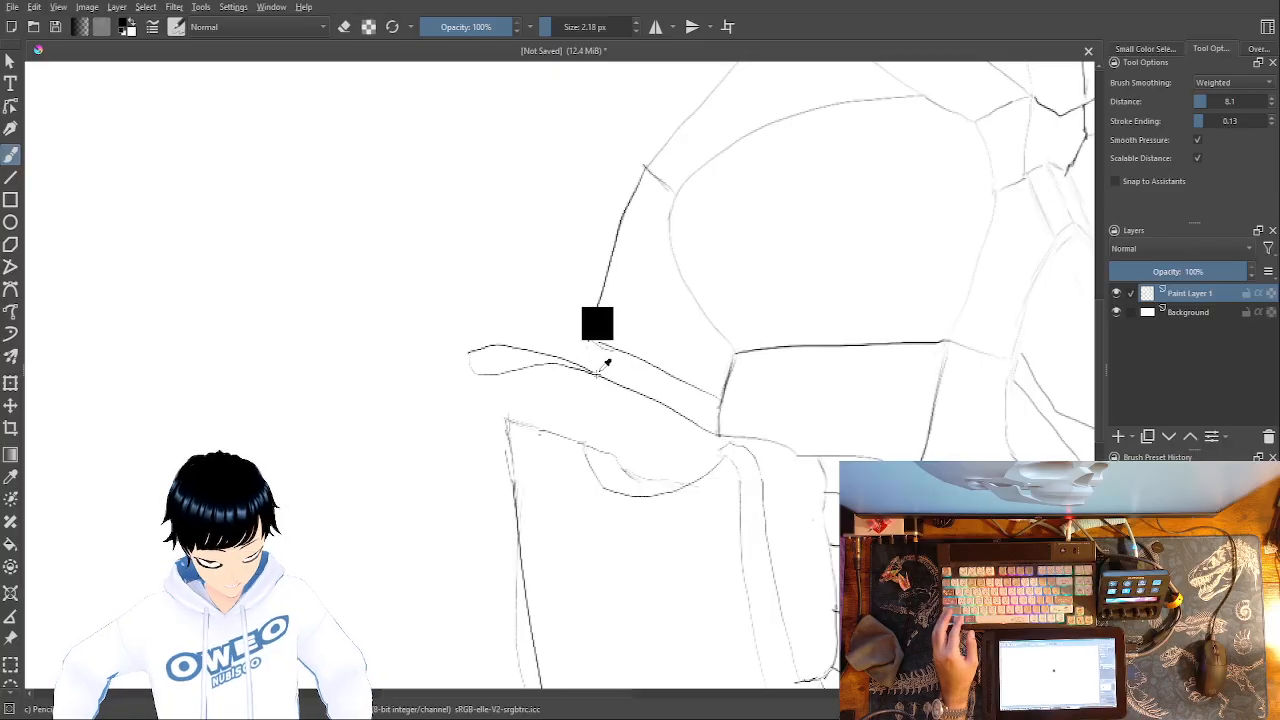
key("ctrl+z")
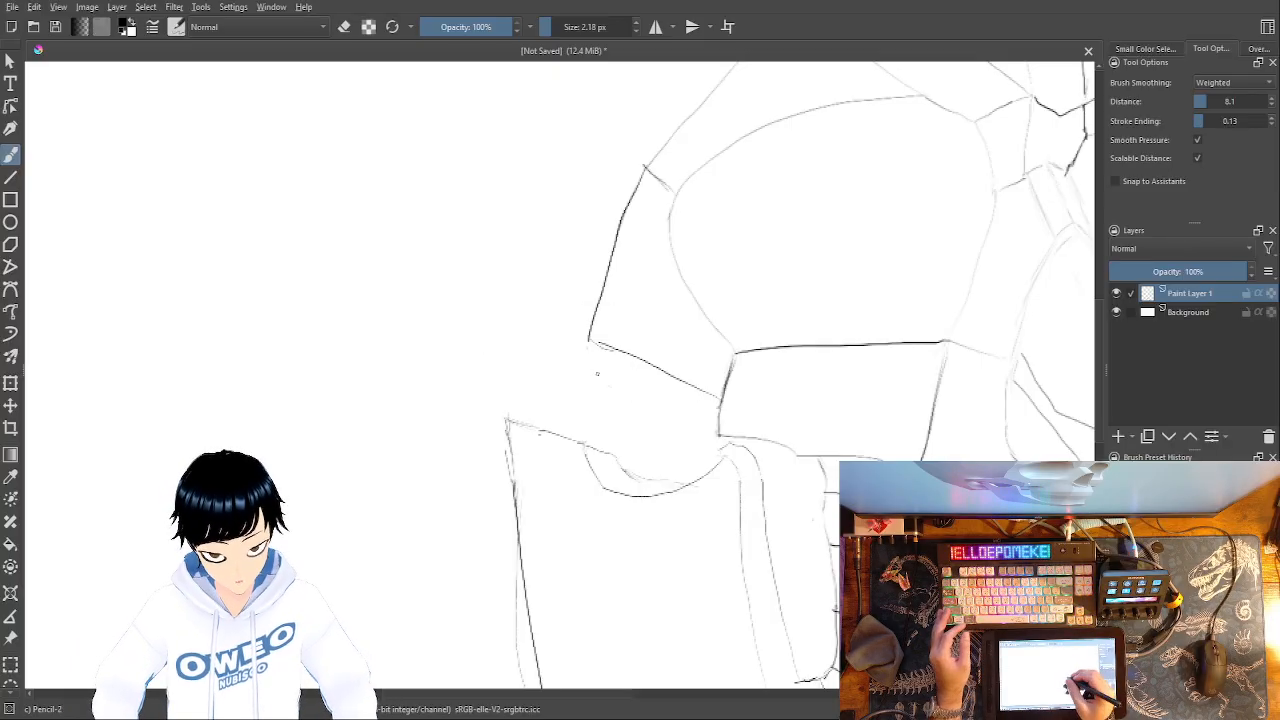
- Lower the cheek block's outer corner by extending its side, replacing the old bottom edge with a lower one and reconnecting the jaw's inner line
left_click_drag(720, 402, 718, 454)
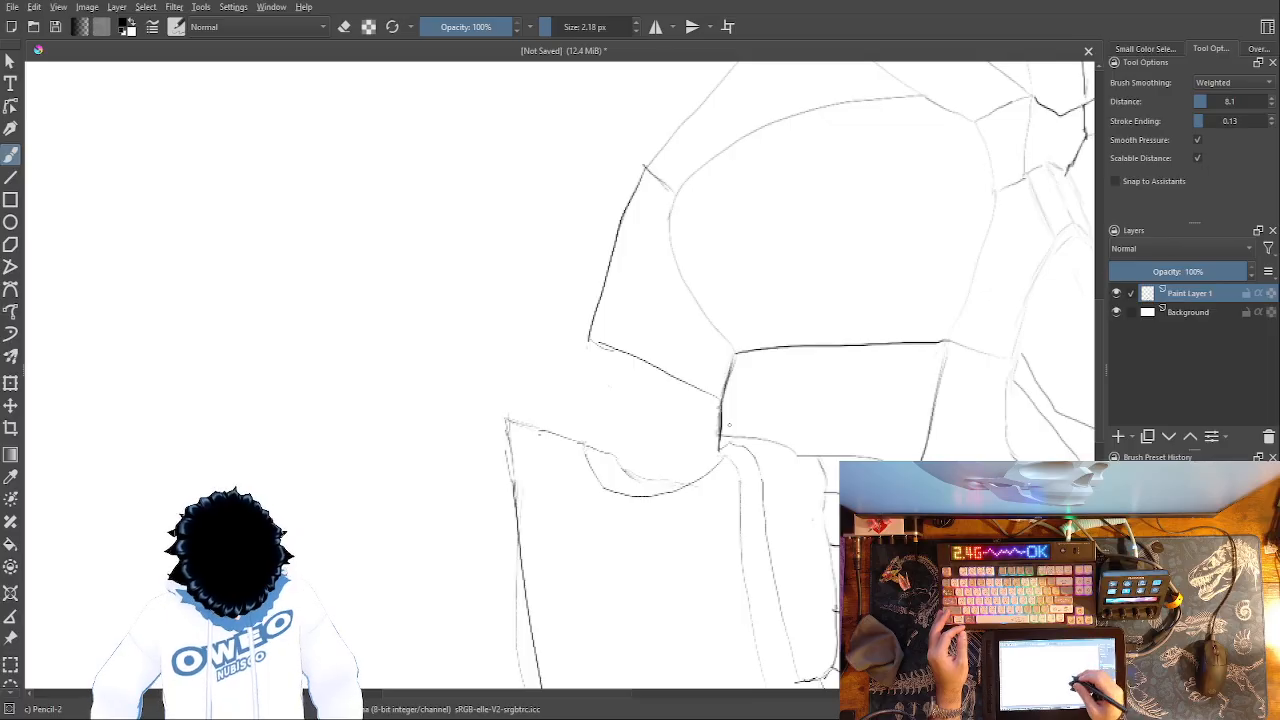
right_click(757, 454)
left_click(752, 380)
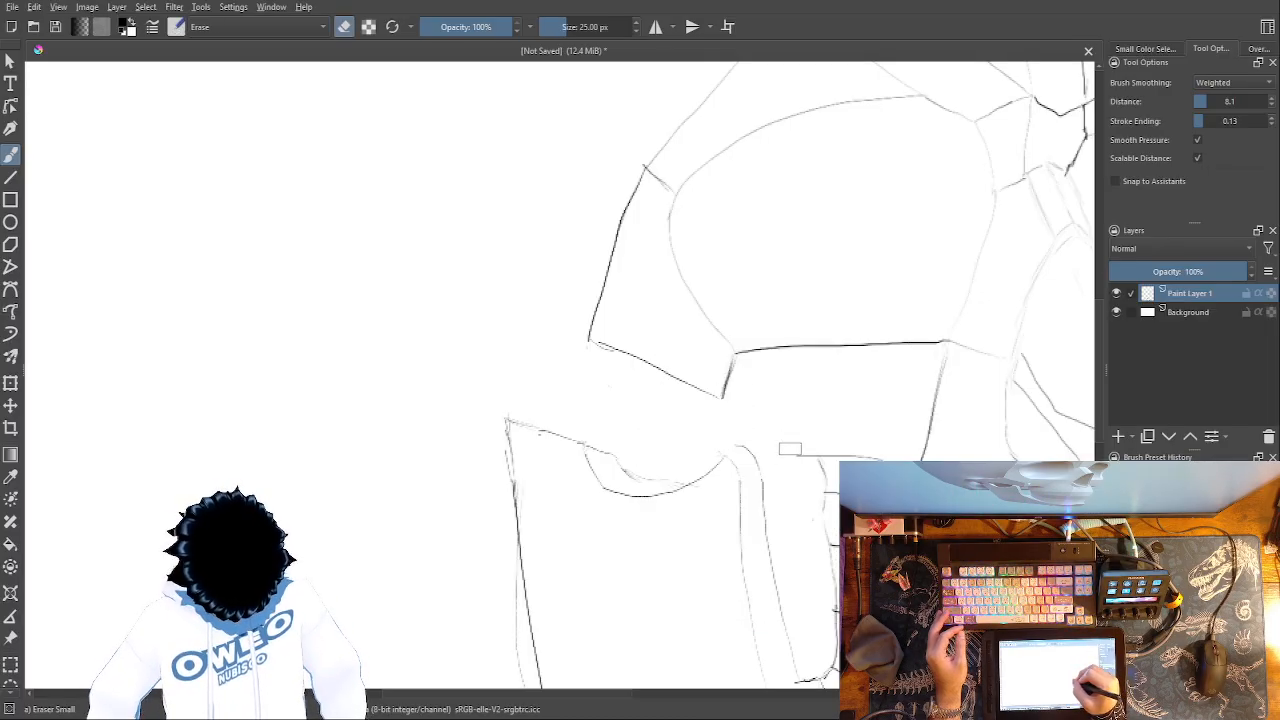
right_click(758, 466)
left_click(808, 342)
mouse_move(806, 458)
left_mouse_down()
mouse_move(723, 448)
mouse_move(723, 392)
left_mouse_up()
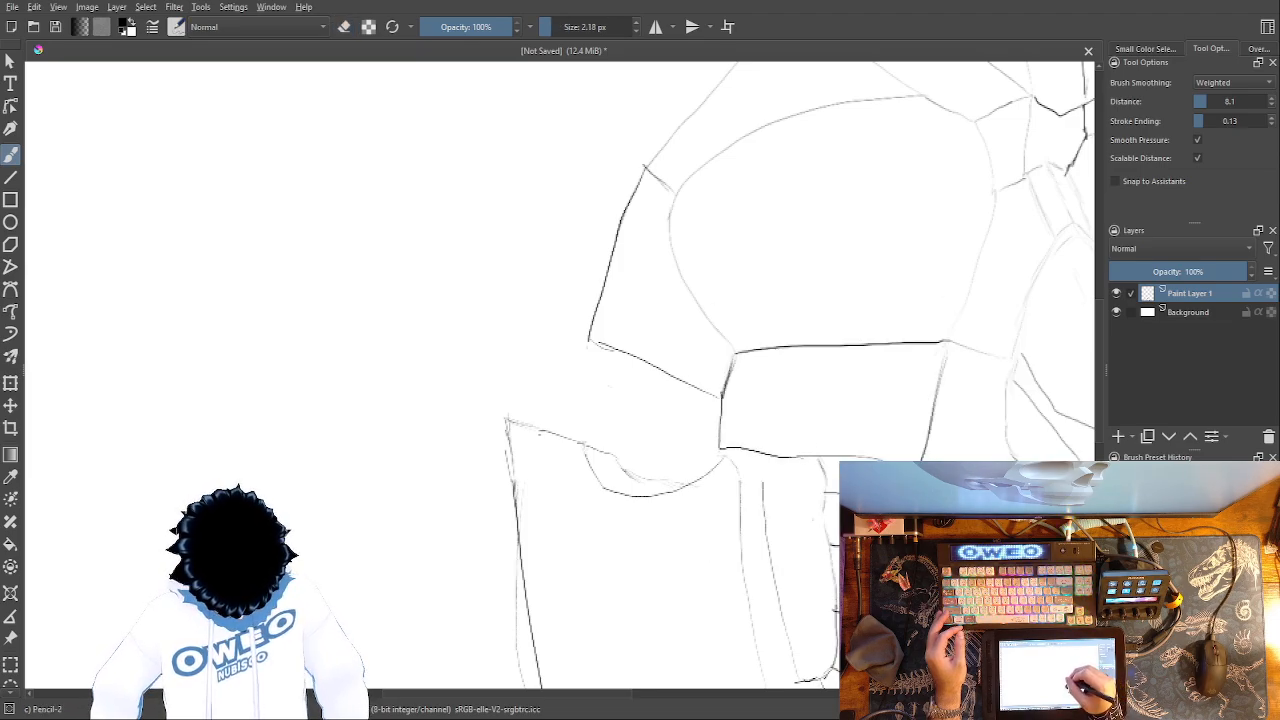
left_click_drag(751, 457, 765, 483)
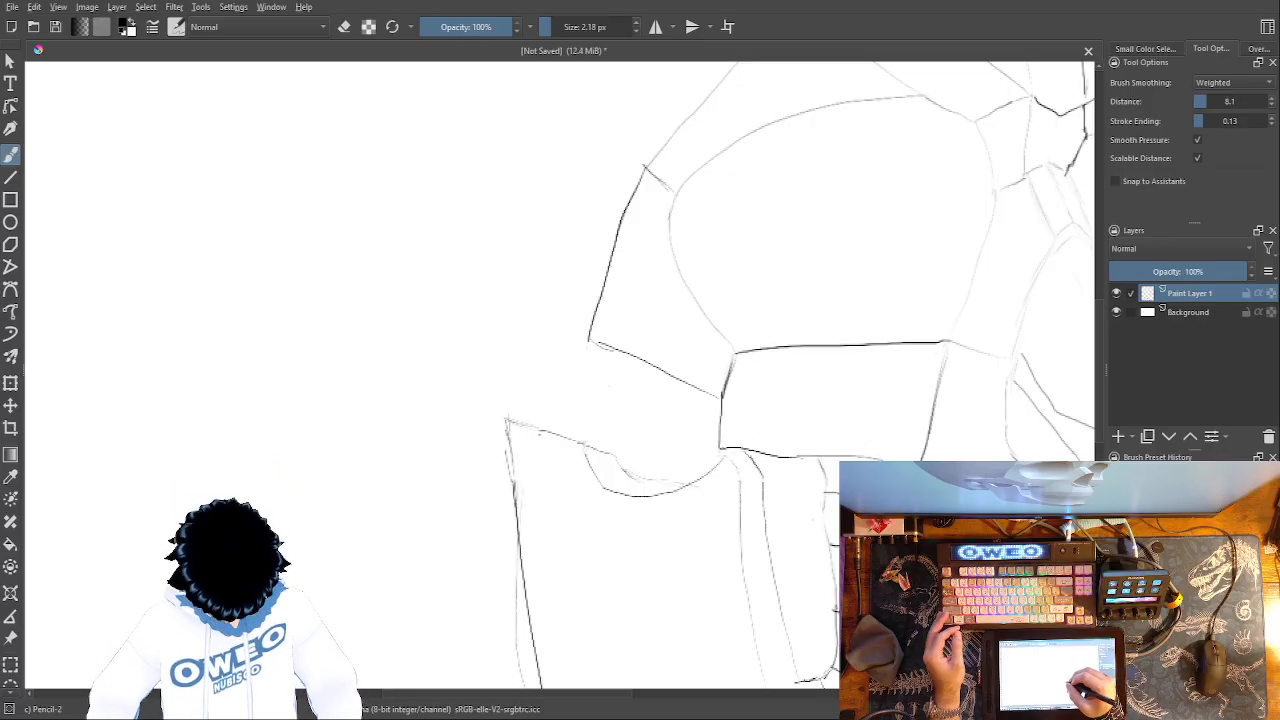
- Draw a long curved line from the cheek block's lower corner outward above the jaw, with a short rounded underside at its far end
left_click_drag(720, 450, 473, 385)
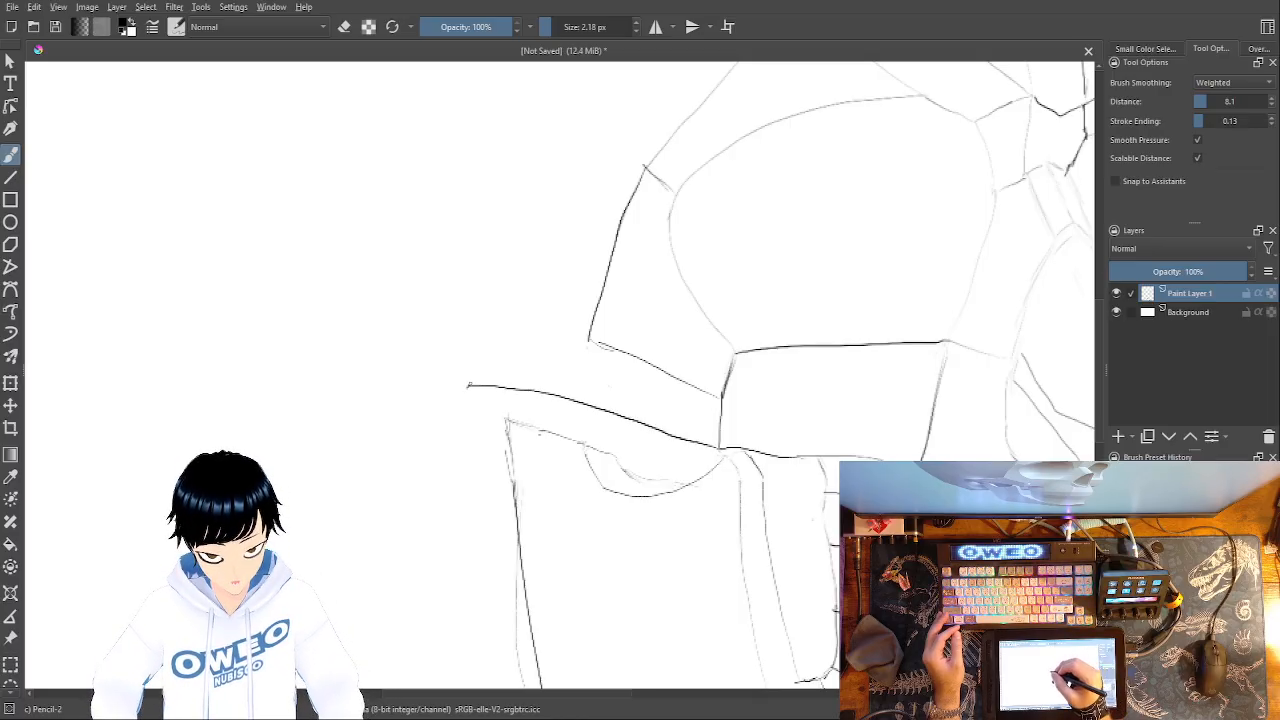
left_click_drag(470, 396, 552, 392)
- Erase the lower outer corner of the block beside the eye socket and redraw it with lighter Pencil-2 lines
left_click_drag(829, 429, 983, 447)
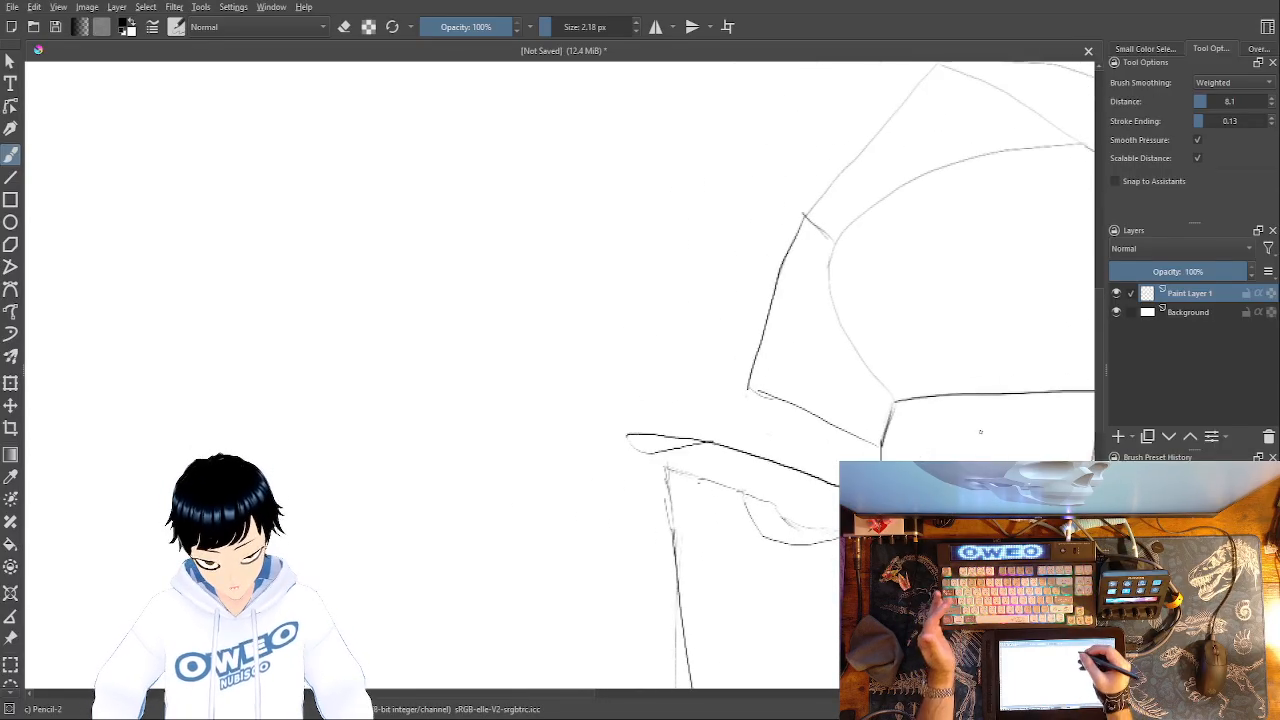
right_click(789, 379)
left_click(787, 293)
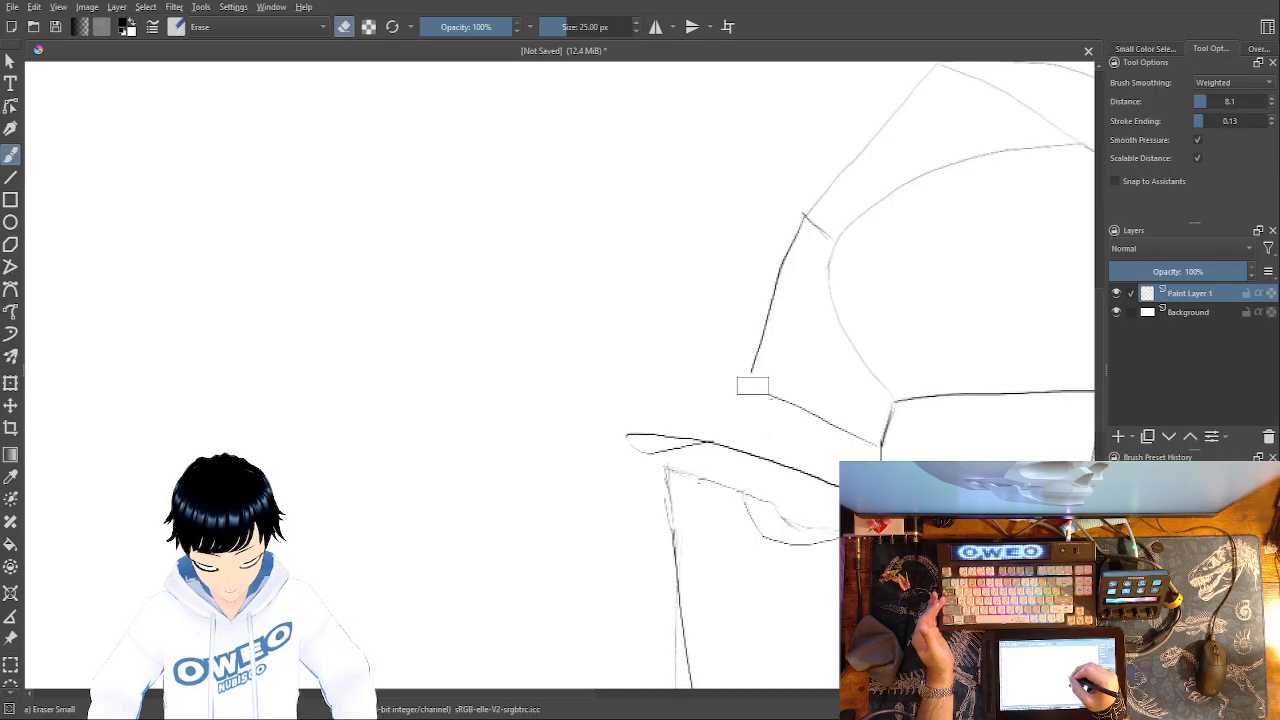
right_click(790, 360)
left_click(832, 320)
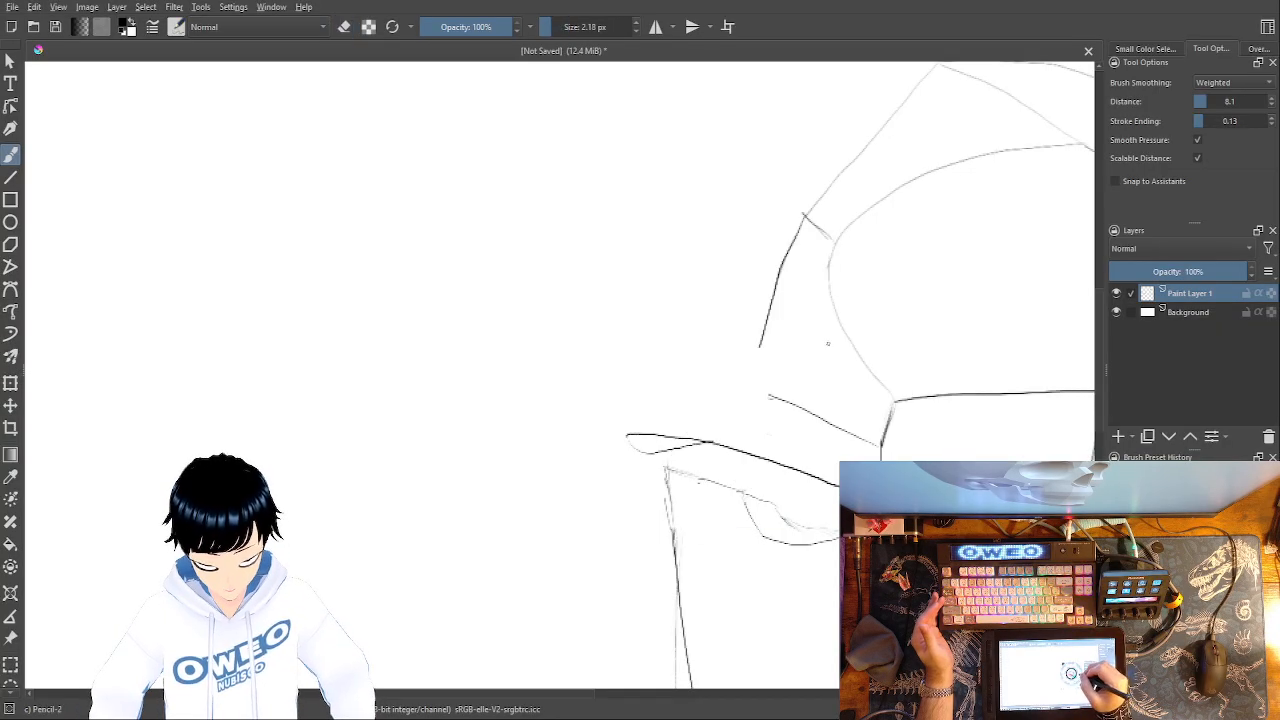
left_click_drag(769, 397, 745, 392)
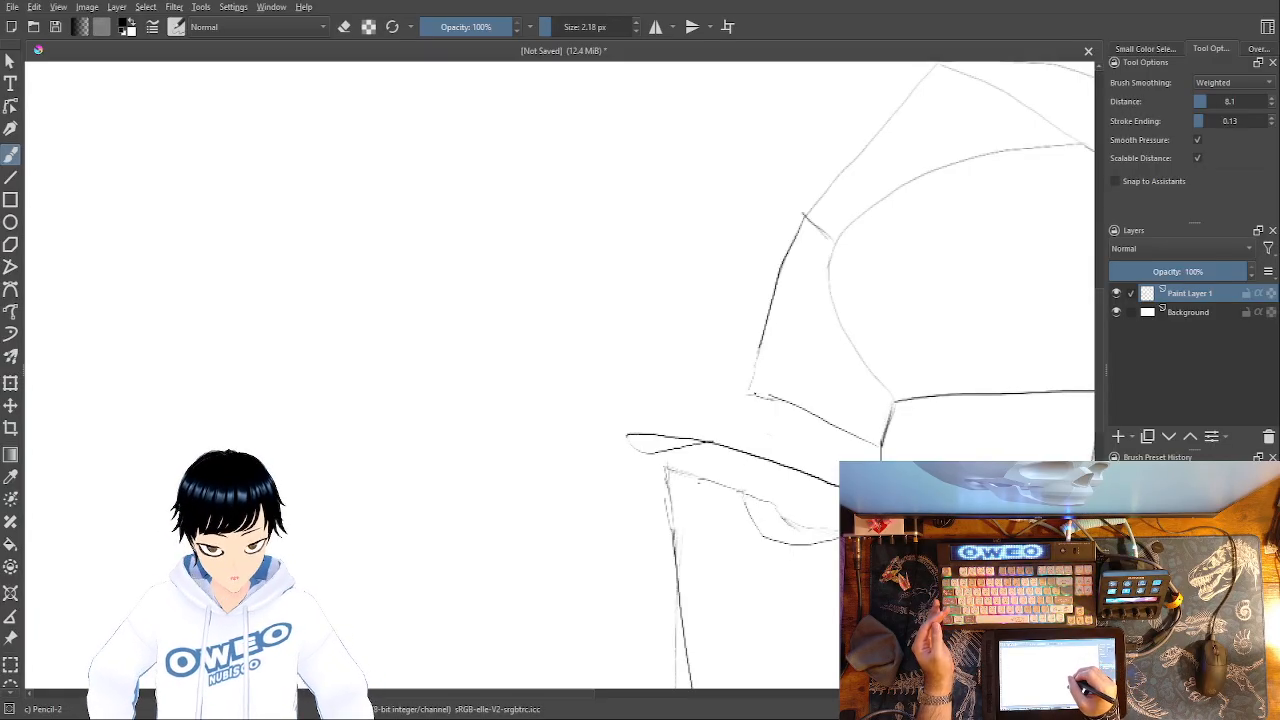
- Draw a line outward from that block's lower corner, bending down beside the jaw, and erase its lower end
mouse_move(748, 392)
left_mouse_down()
mouse_move(582, 390)
mouse_move(573, 443)
mouse_move(597, 585)
mouse_move(579, 607)
mouse_move(551, 599)
mouse_move(516, 587)
mouse_move(477, 546)
mouse_move(479, 534)
mouse_move(530, 600)
mouse_move(558, 589)
left_mouse_up()
right_click(603, 500)
left_click(604, 414)
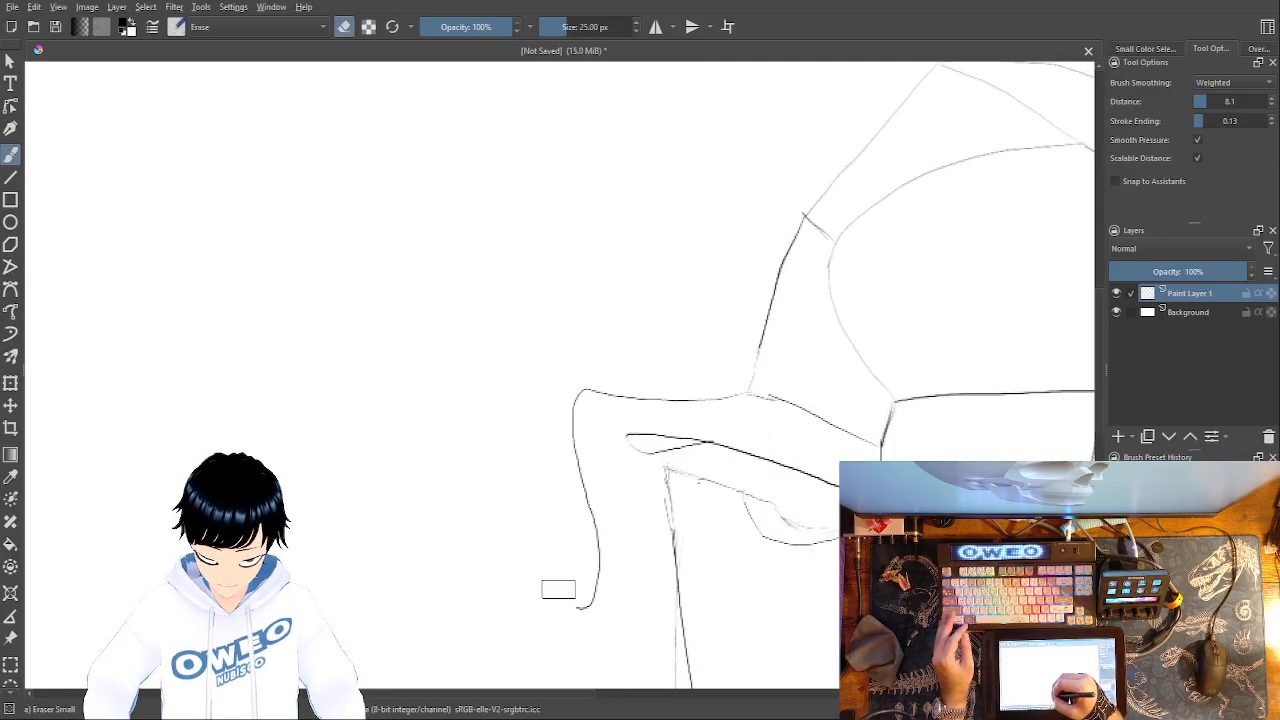
right_click(680, 525)
left_click(761, 519)
- Rework the line's lower end into a rounded hook that sweeps outward and upward in a long curve
left_click_drag(595, 512, 605, 586)
right_click(599, 500)
left_click(600, 414)
mouse_move(599, 500)
left_mouse_down()
mouse_move(570, 618)
mouse_move(540, 600)
left_mouse_up()
right_click(683, 471)
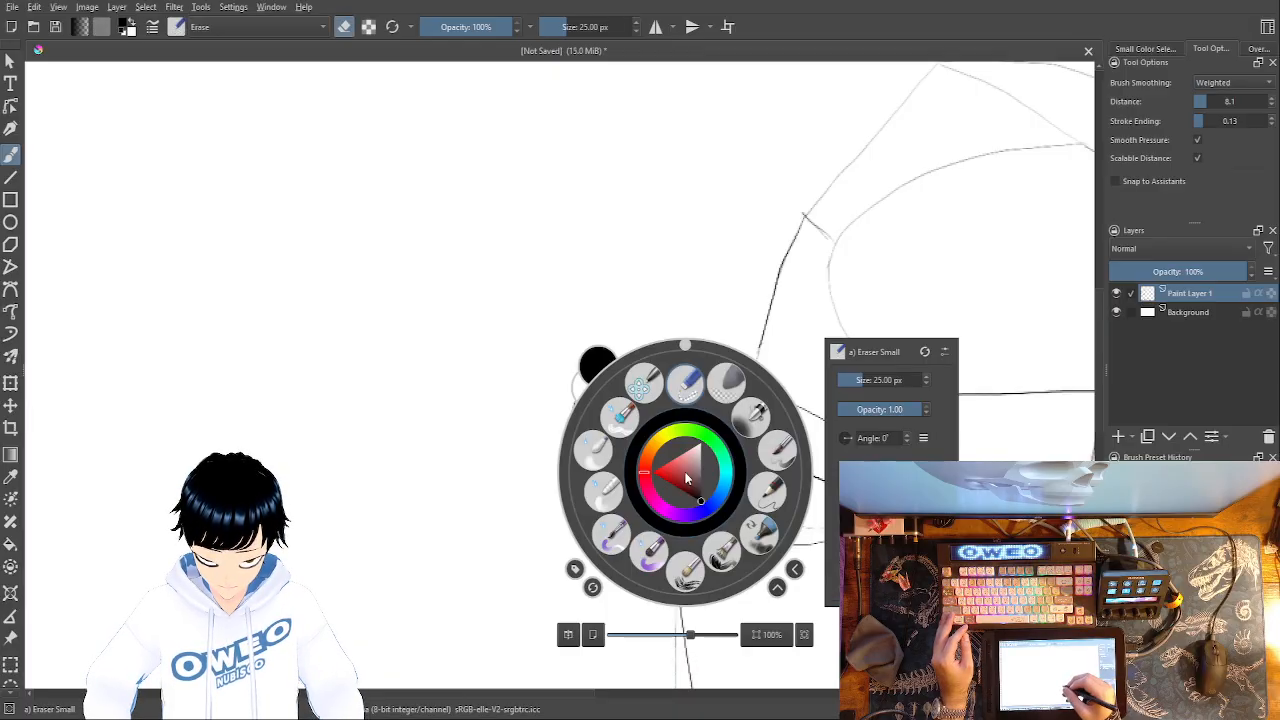
left_click(769, 489)
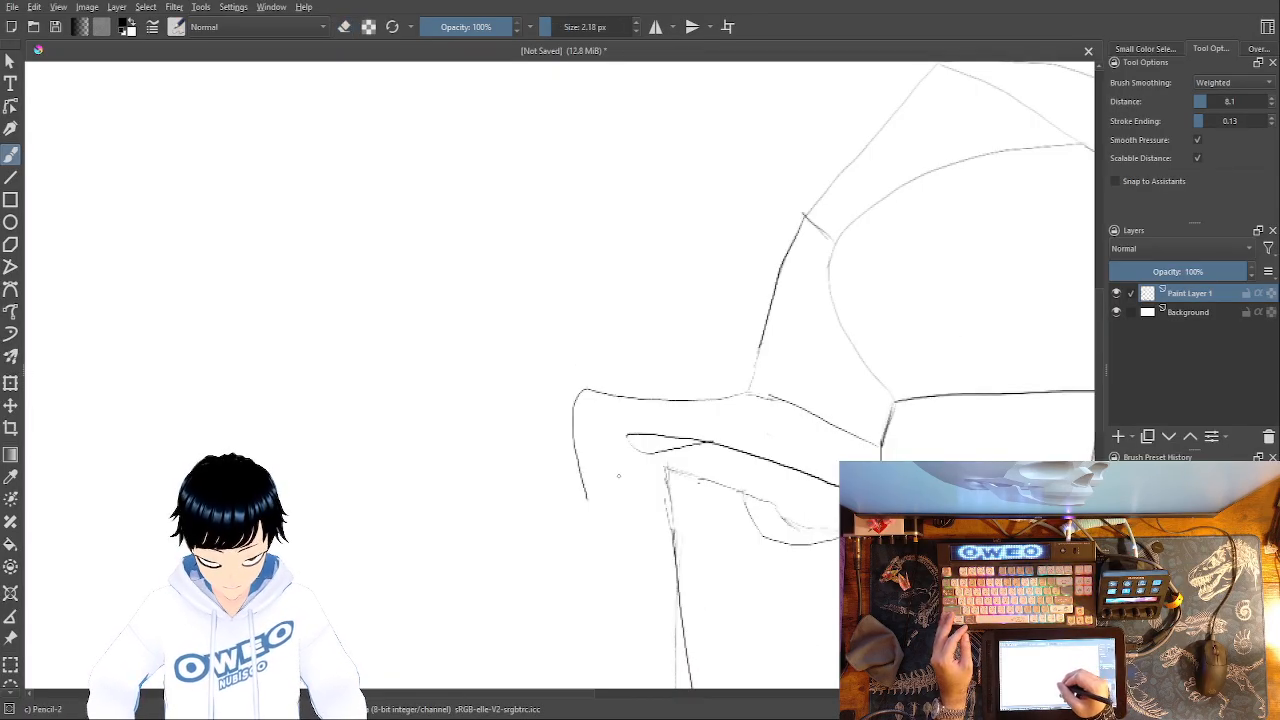
mouse_move(586, 486)
left_mouse_down()
mouse_move(603, 530)
mouse_move(600, 587)
mouse_move(560, 598)
mouse_move(486, 536)
mouse_move(416, 446)
mouse_move(362, 276)
left_mouse_up()
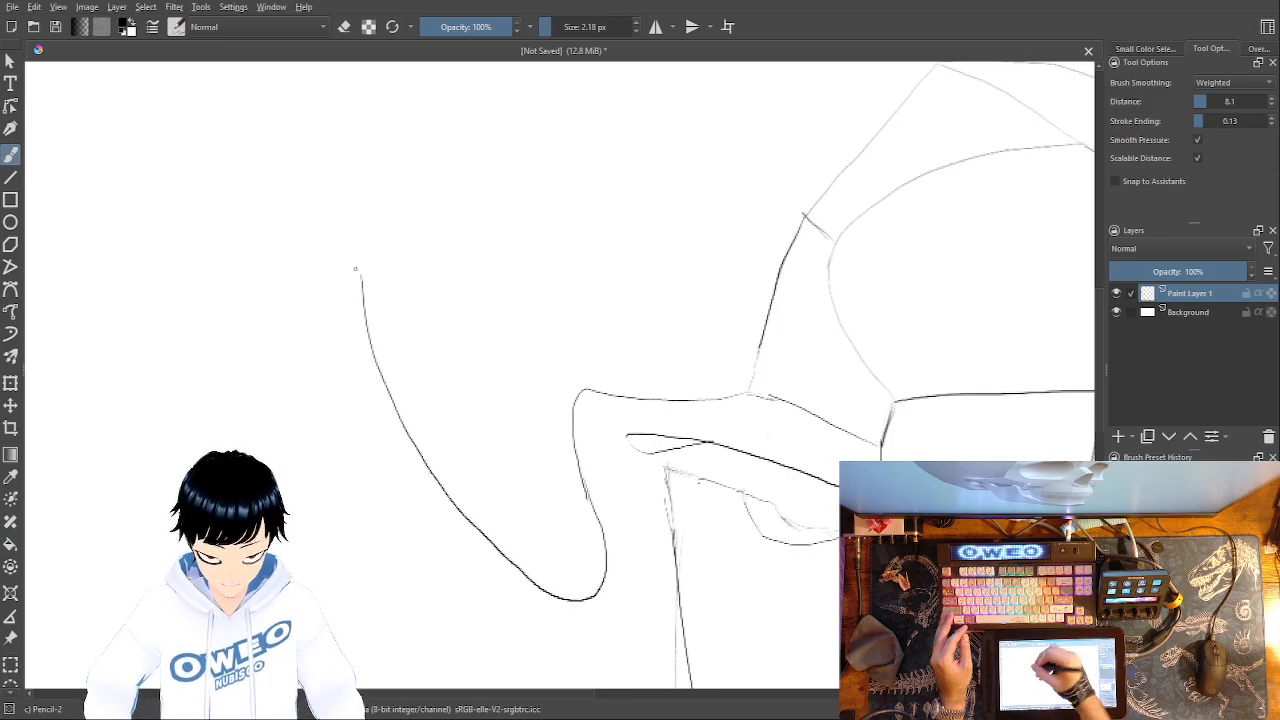
- Replace the cheekbone bar's sagging upper edge with a straighter line and connect its outer corner to the inner bar's tip
left_click_drag(712, 480, 698, 557)
left_click_drag(717, 449, 733, 455)
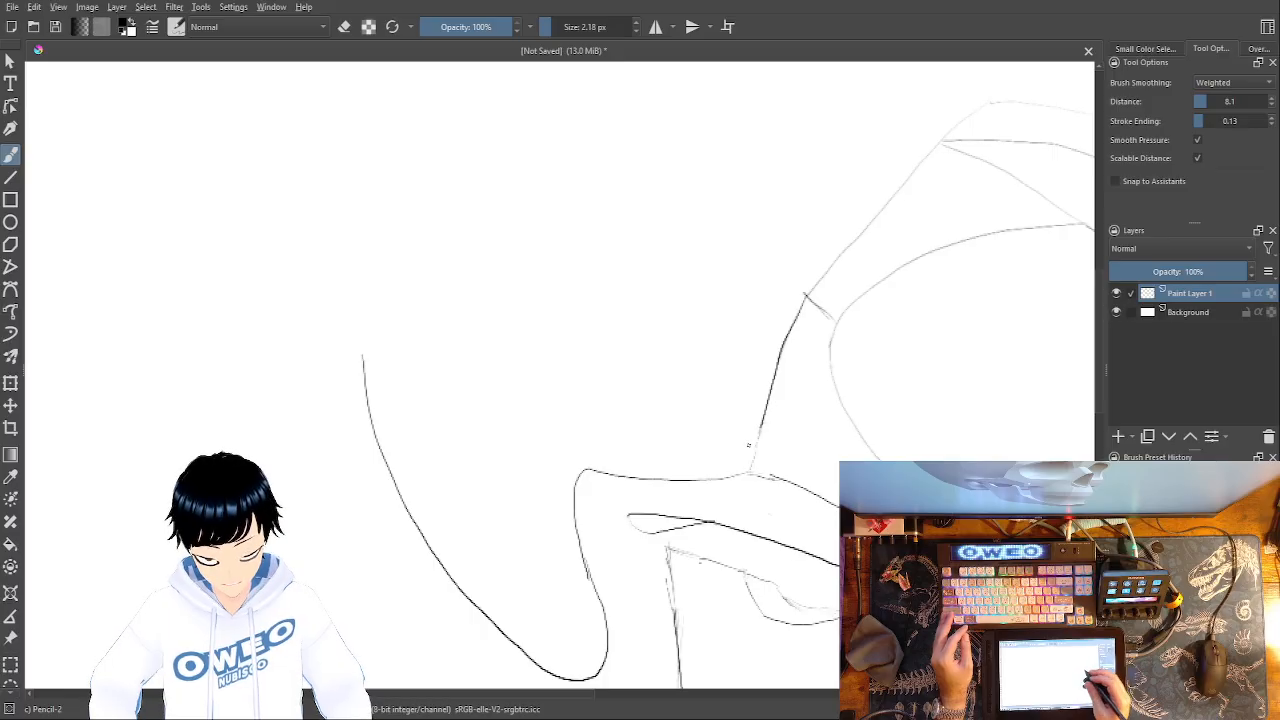
right_click(757, 443)
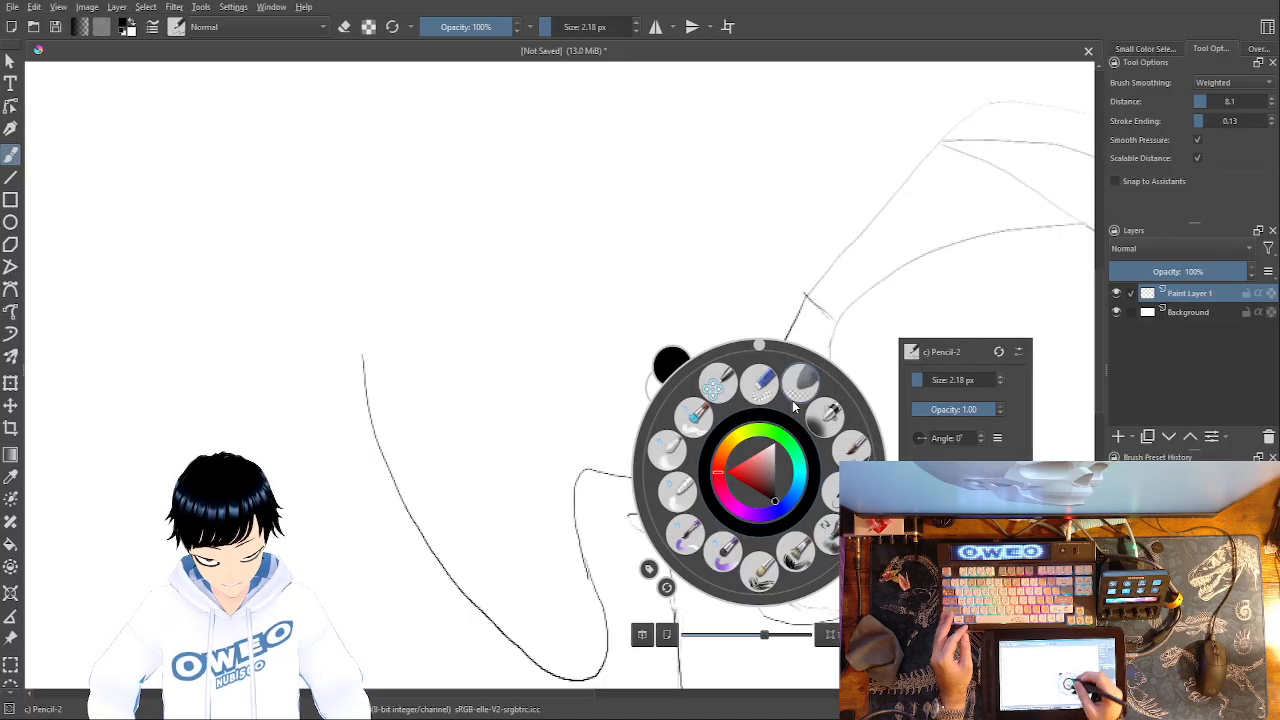
left_click(766, 376)
left_click_drag(722, 480, 591, 466)
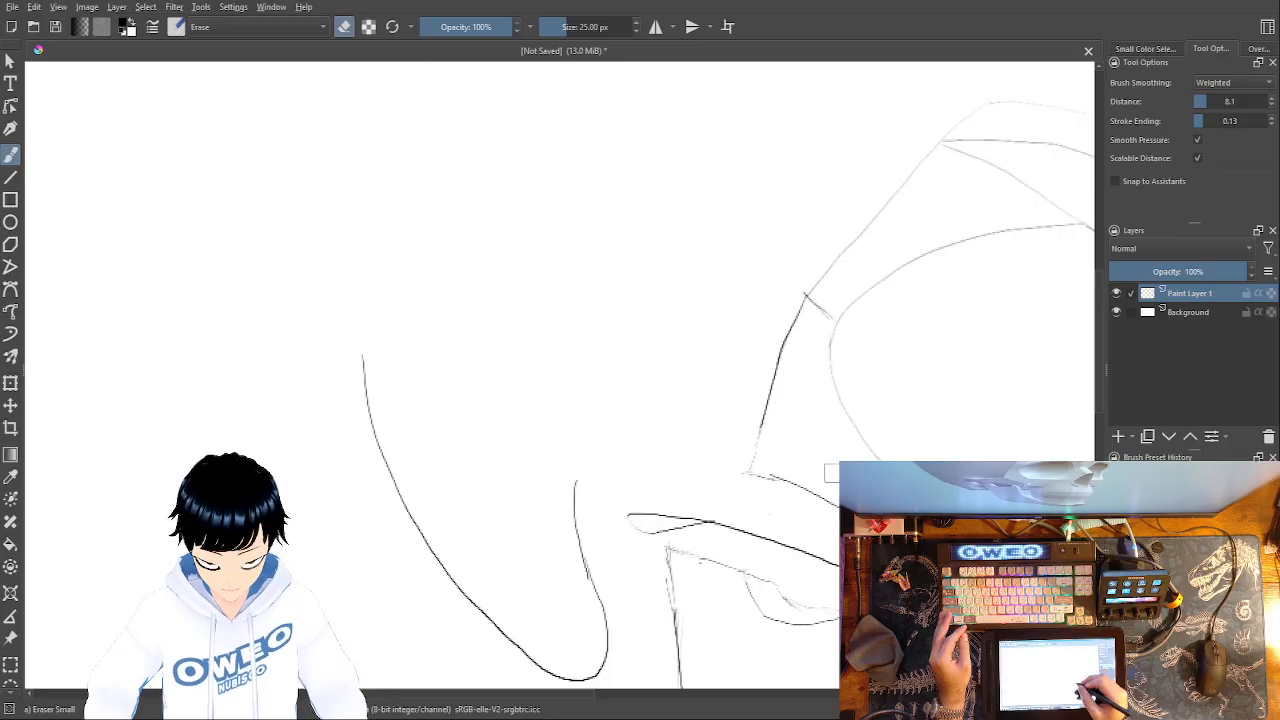
right_click(786, 488)
left_click(828, 400)
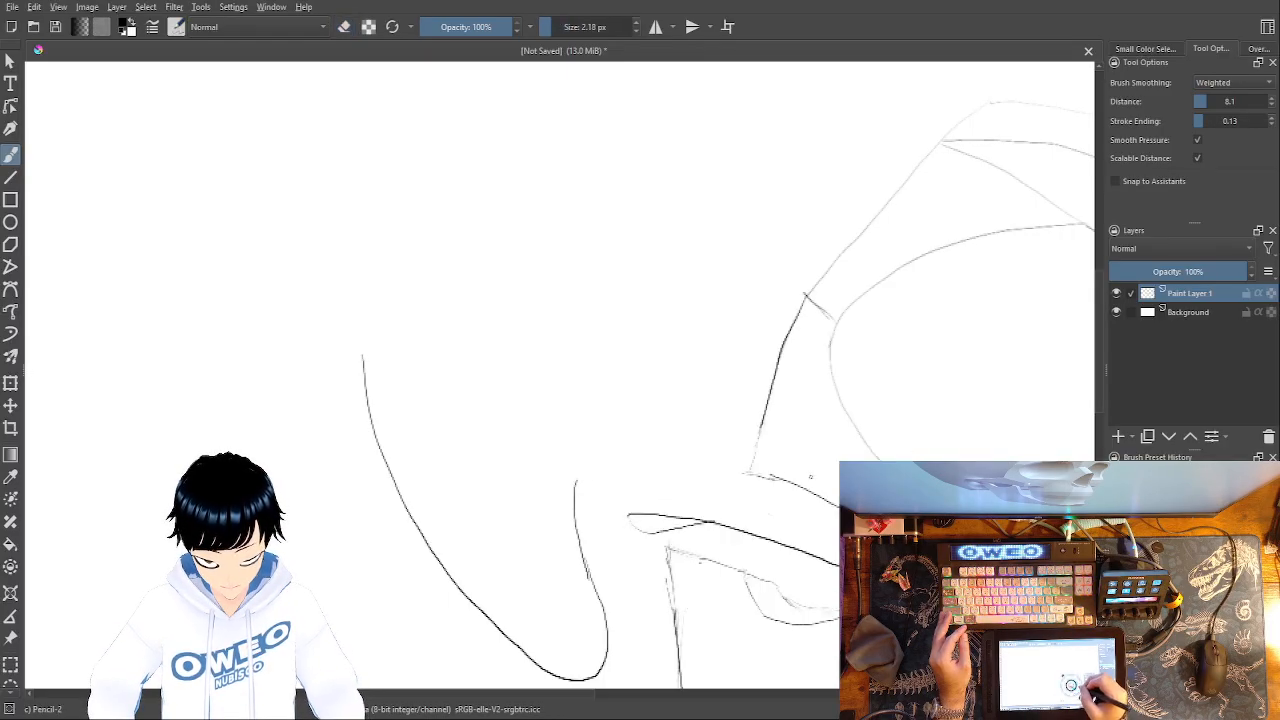
mouse_move(772, 478)
left_mouse_down()
mouse_move(580, 473)
mouse_move(576, 490)
left_mouse_up()
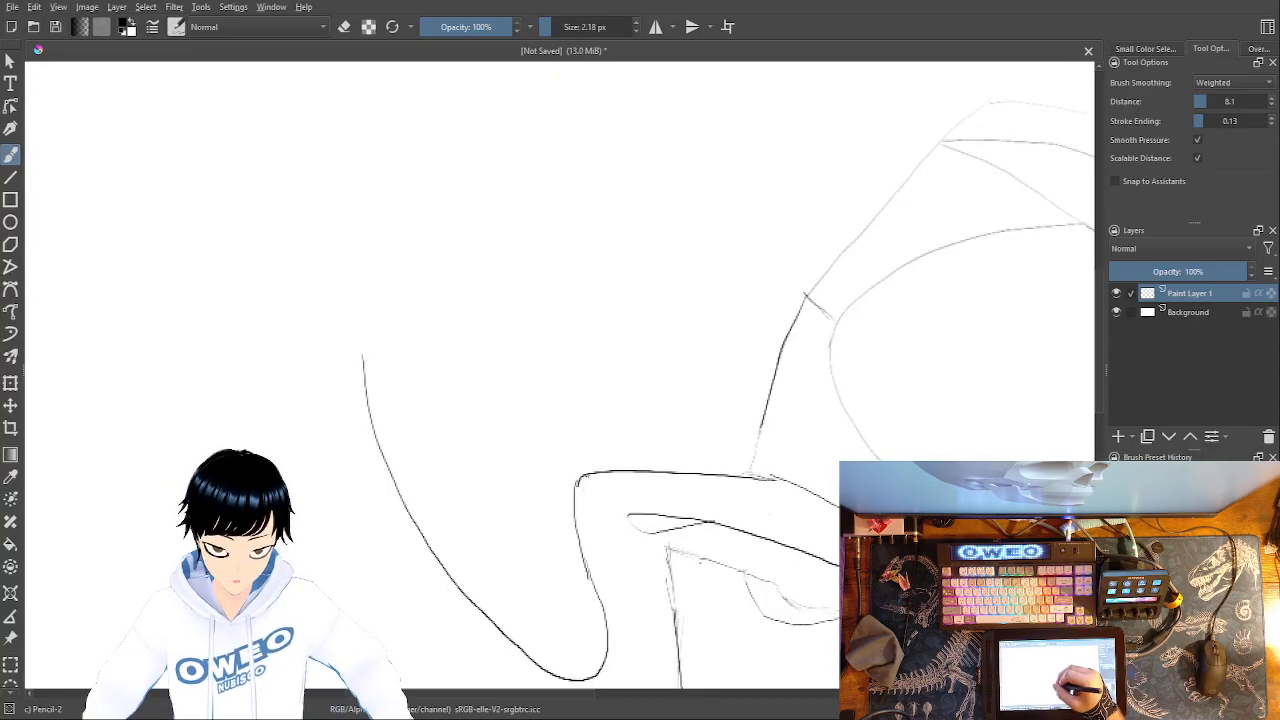
left_click_drag(584, 482, 608, 490)
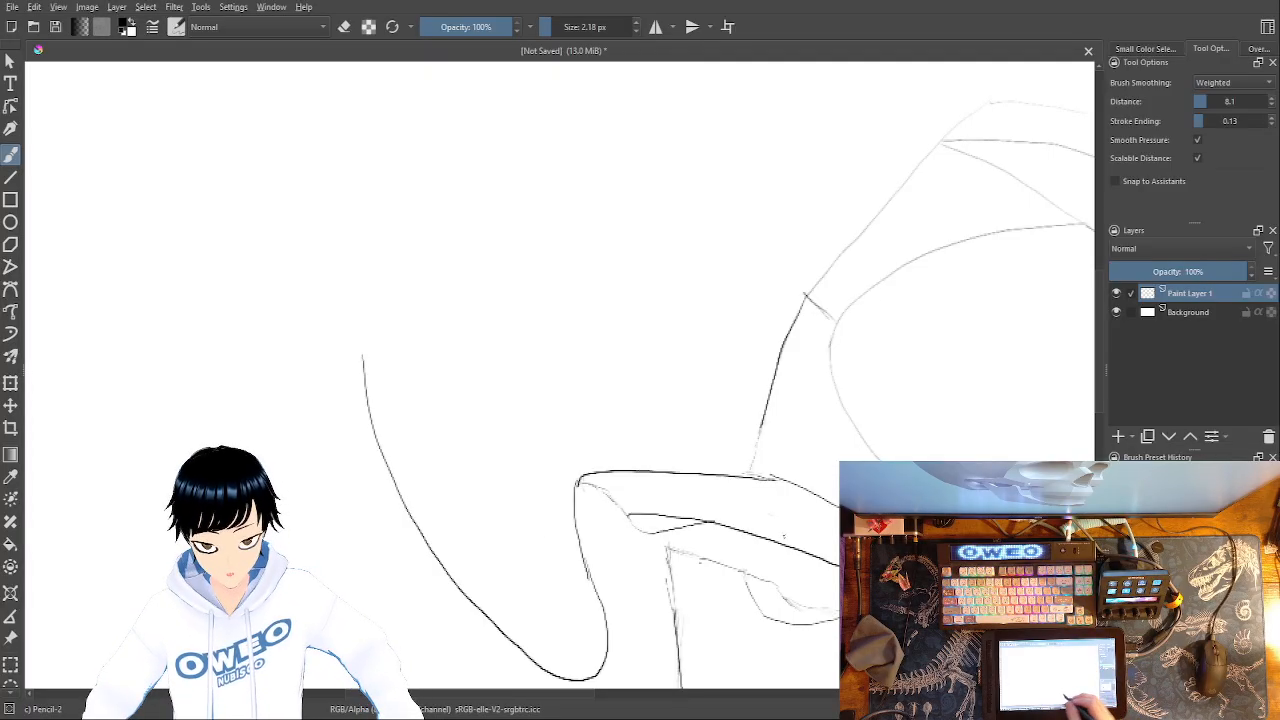
- Try a rounded cranium curve rising from the brow's far corner toward the top of the canvas
left_click_drag(773, 527, 751, 597)
mouse_move(780, 432)
left_mouse_down()
mouse_move(773, 524)
mouse_move(703, 480)
mouse_move(721, 437)
left_mouse_up()
key("minus")
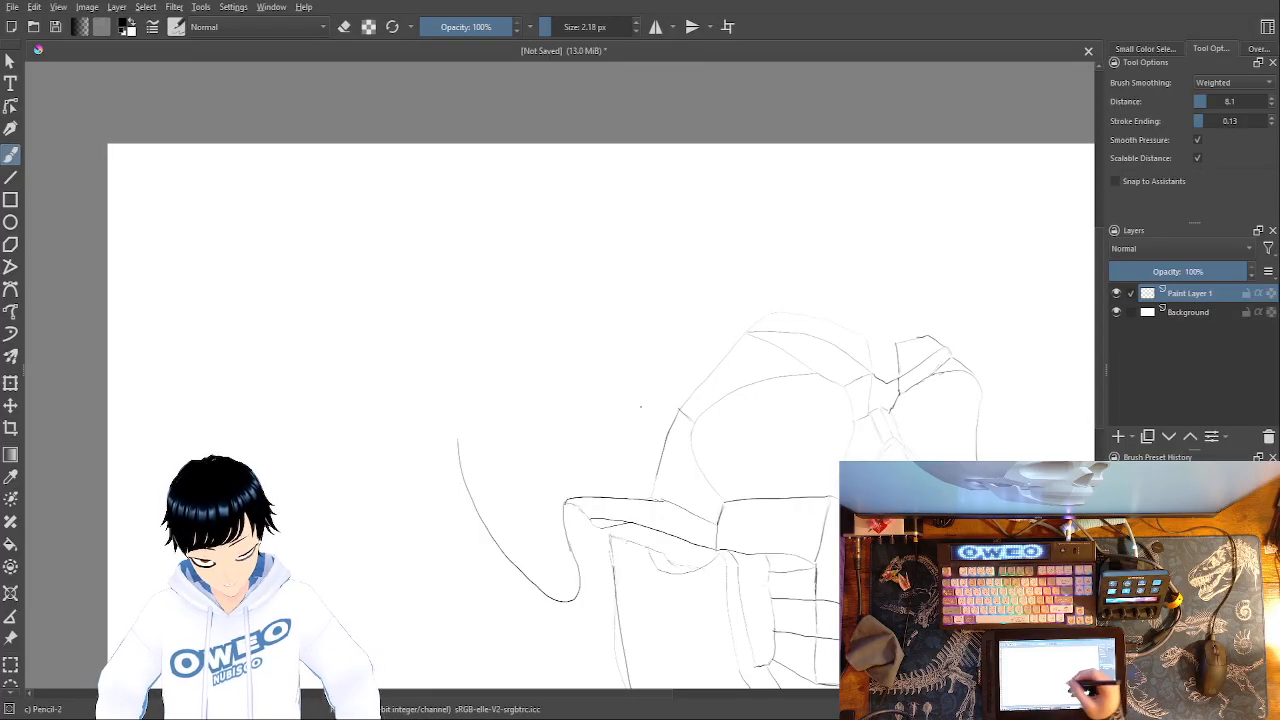
right_click(726, 451)
left_click(740, 351)
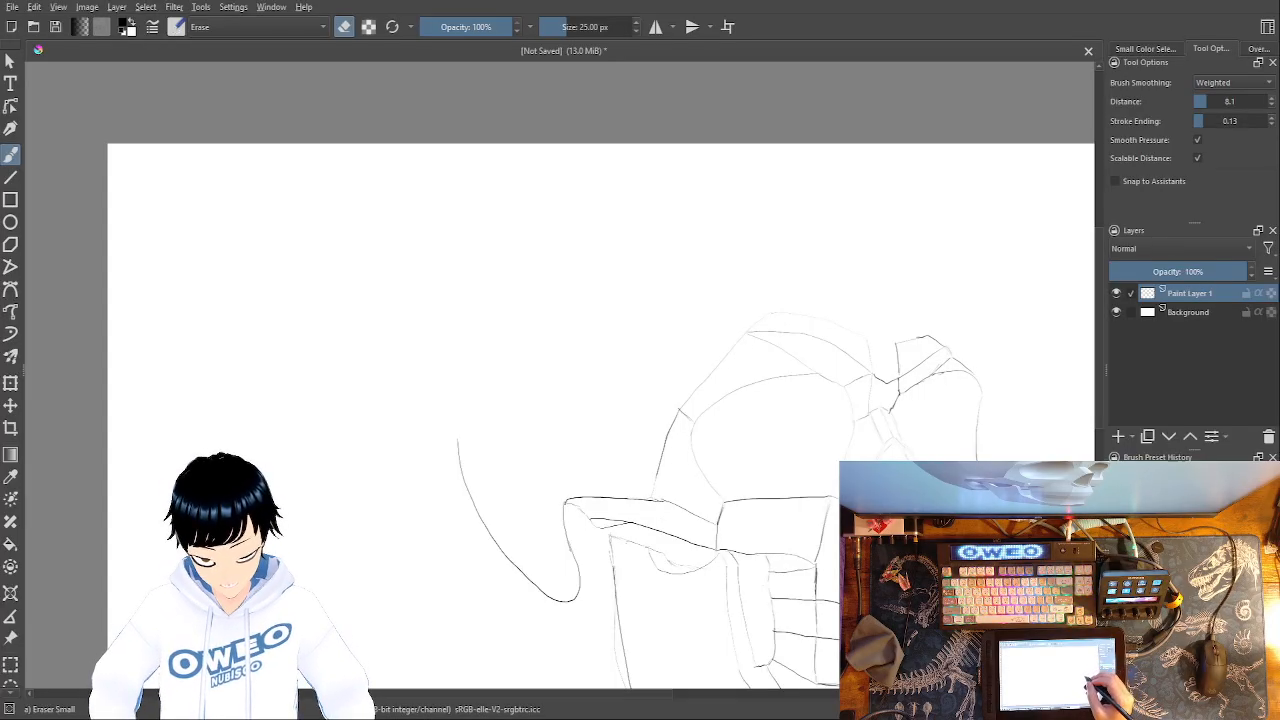
right_click(927, 382)
left_click(885, 384)
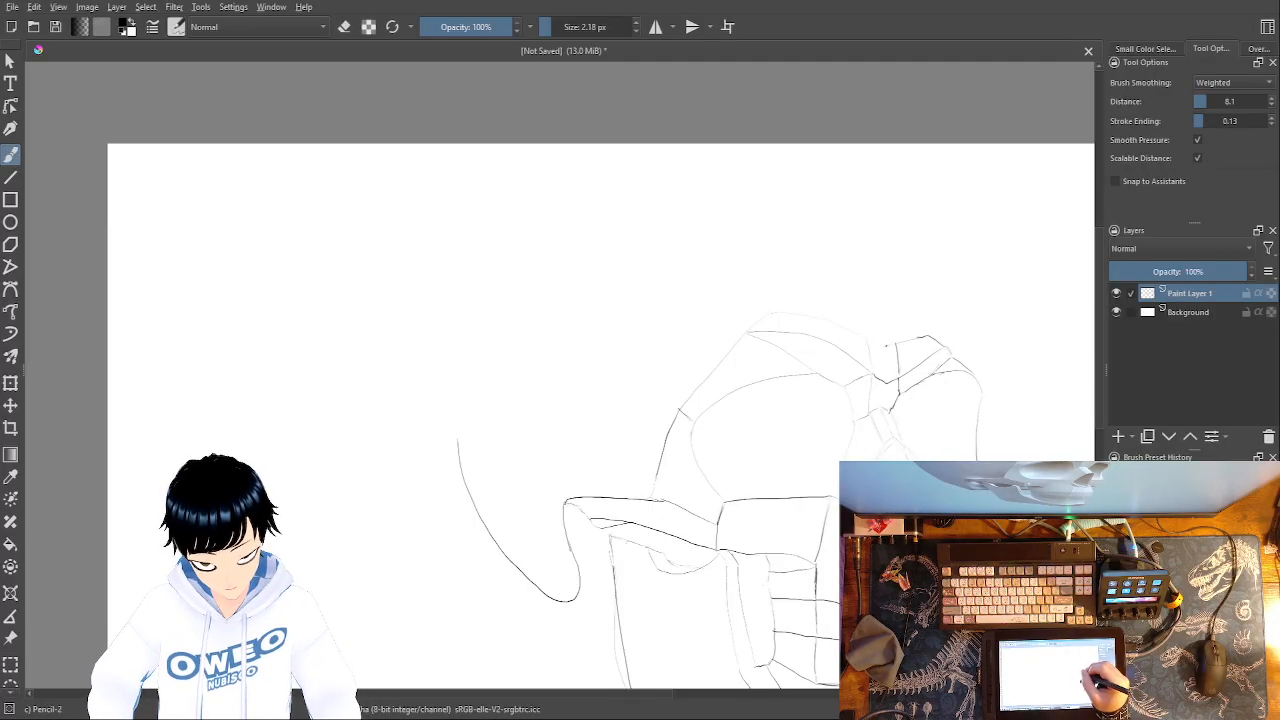
left_click_drag(883, 341, 617, 530)
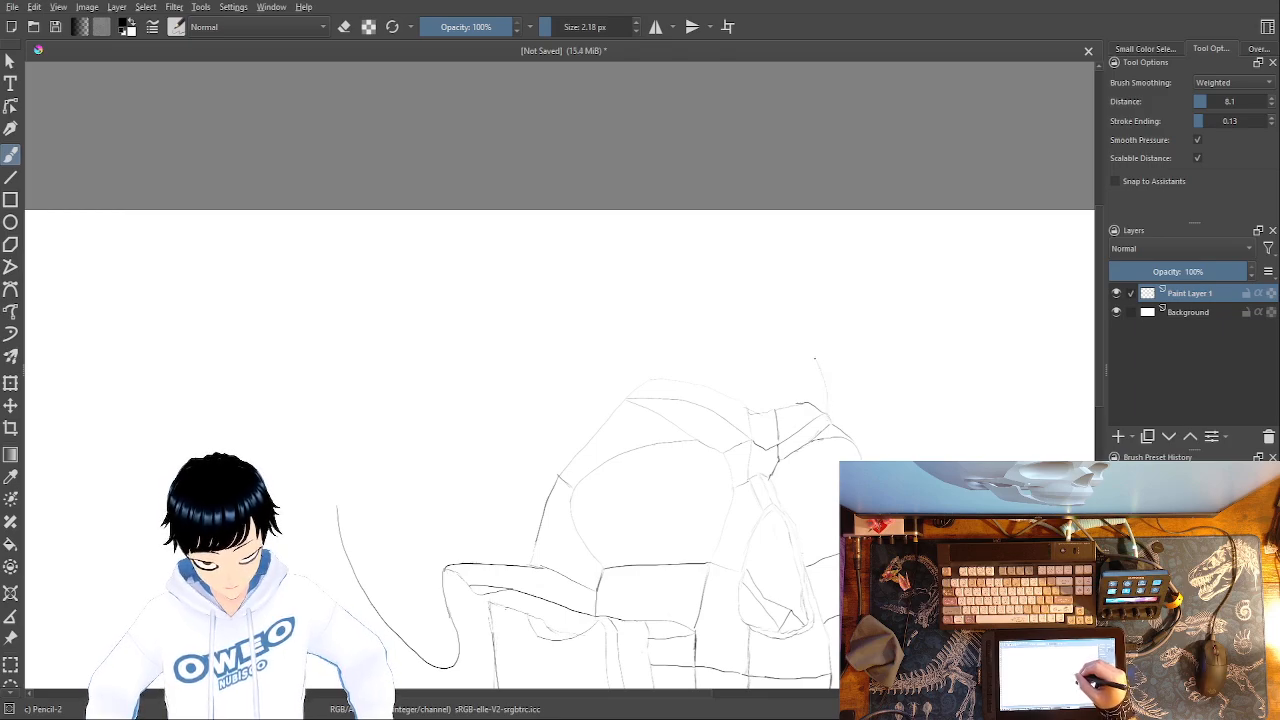
mouse_move(826, 362)
left_mouse_down()
mouse_move(789, 270)
mouse_move(730, 229)
left_mouse_up()
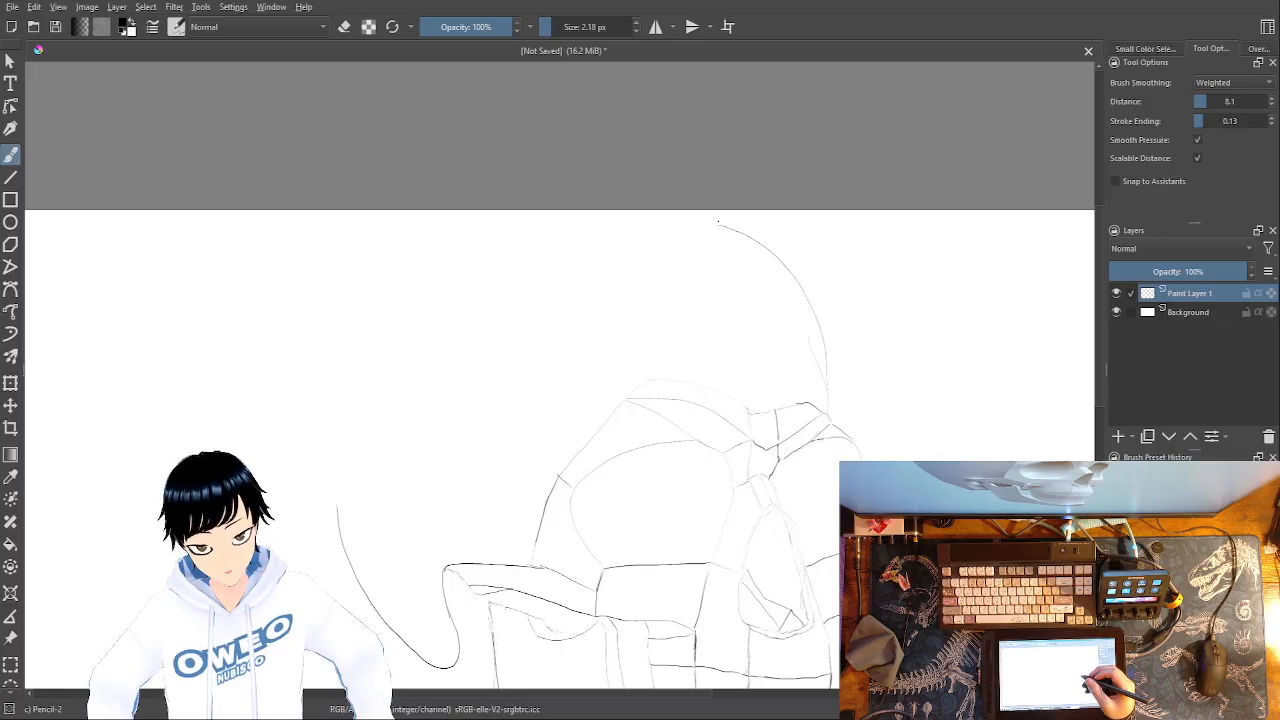
- Erase the rounded cranium curve and the leftover line fragments above the brow, and return to Pencil-2
right_click(805, 346)
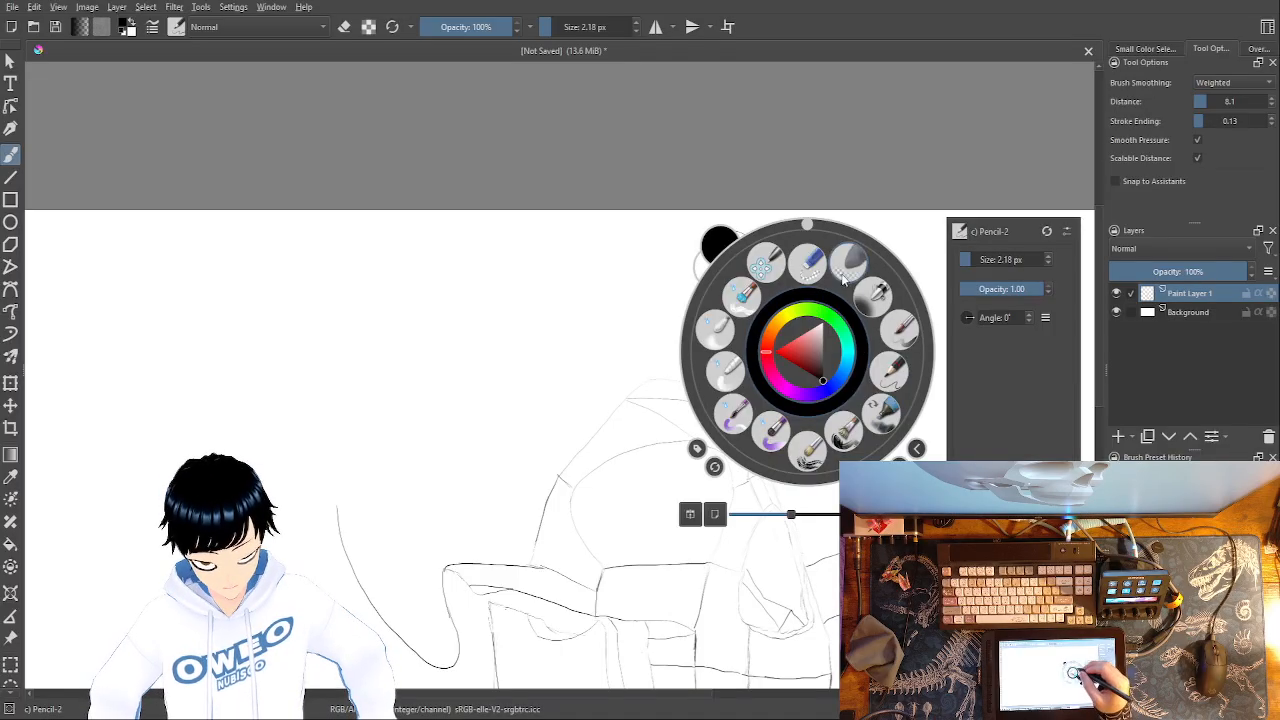
left_click(810, 264)
left_click_drag(751, 243, 790, 270)
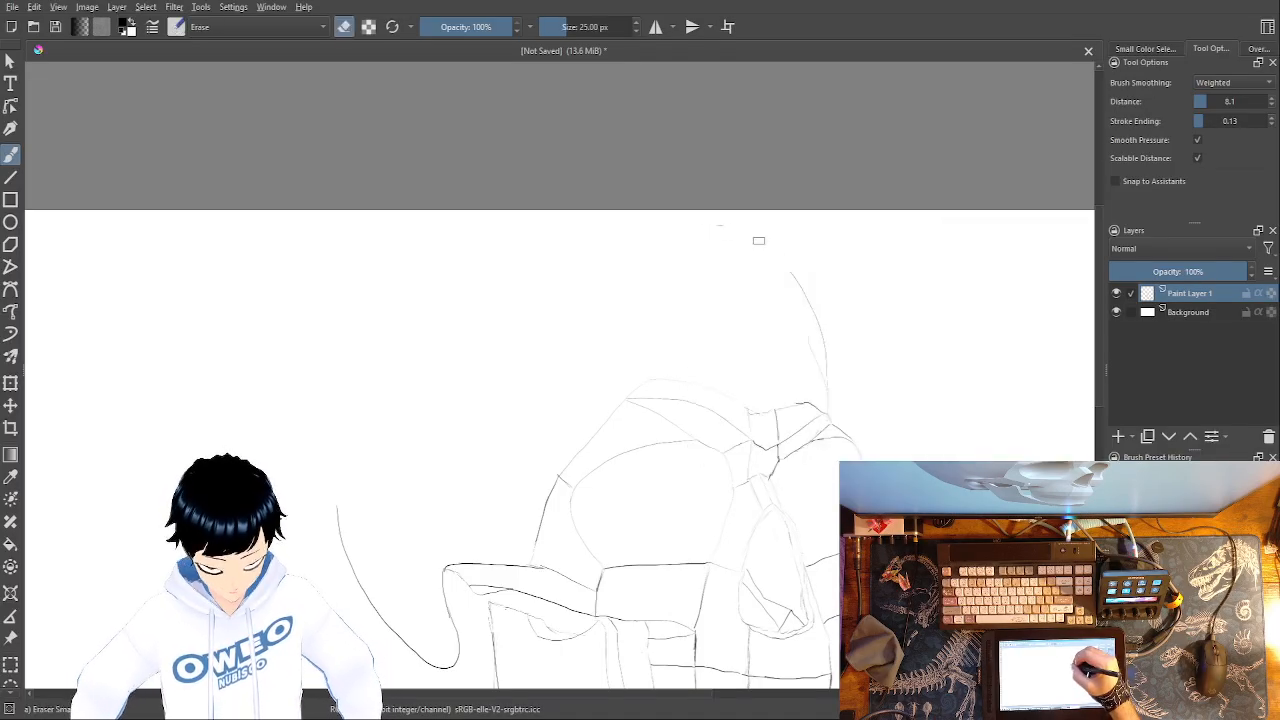
left_click_drag(806, 338, 815, 358)
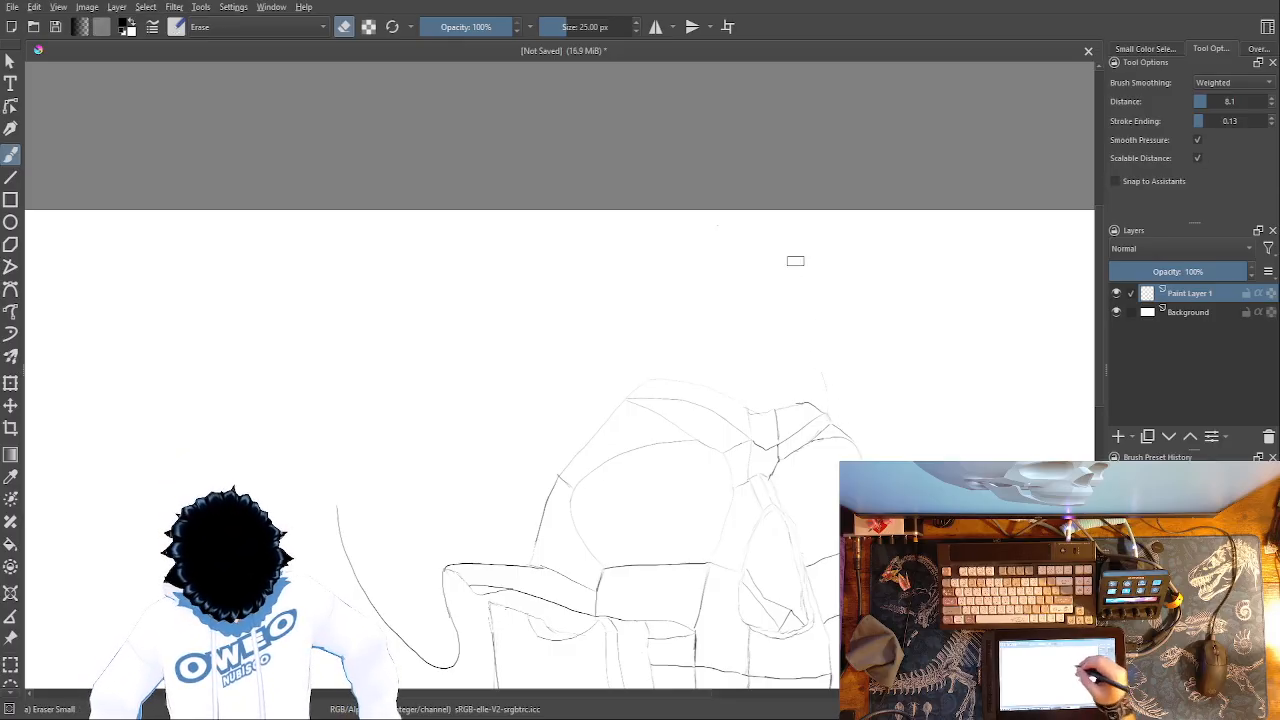
right_click(807, 420)
left_click(894, 447)
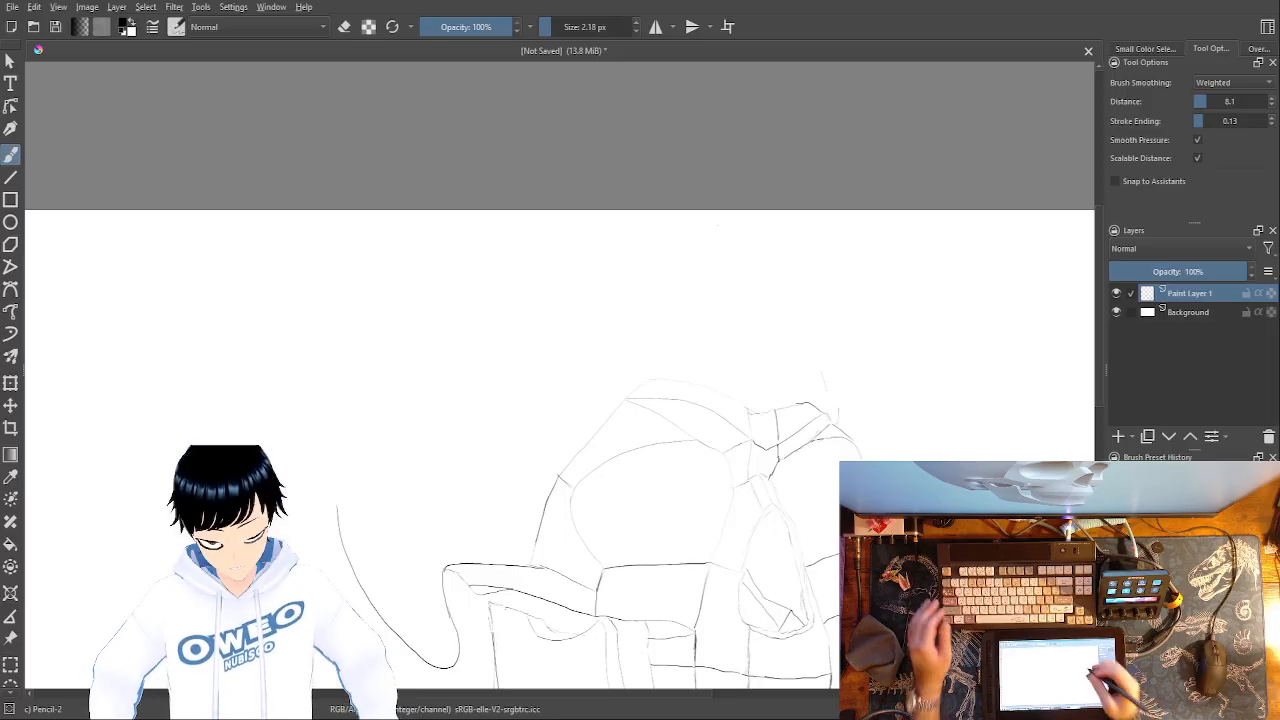
key("plus")
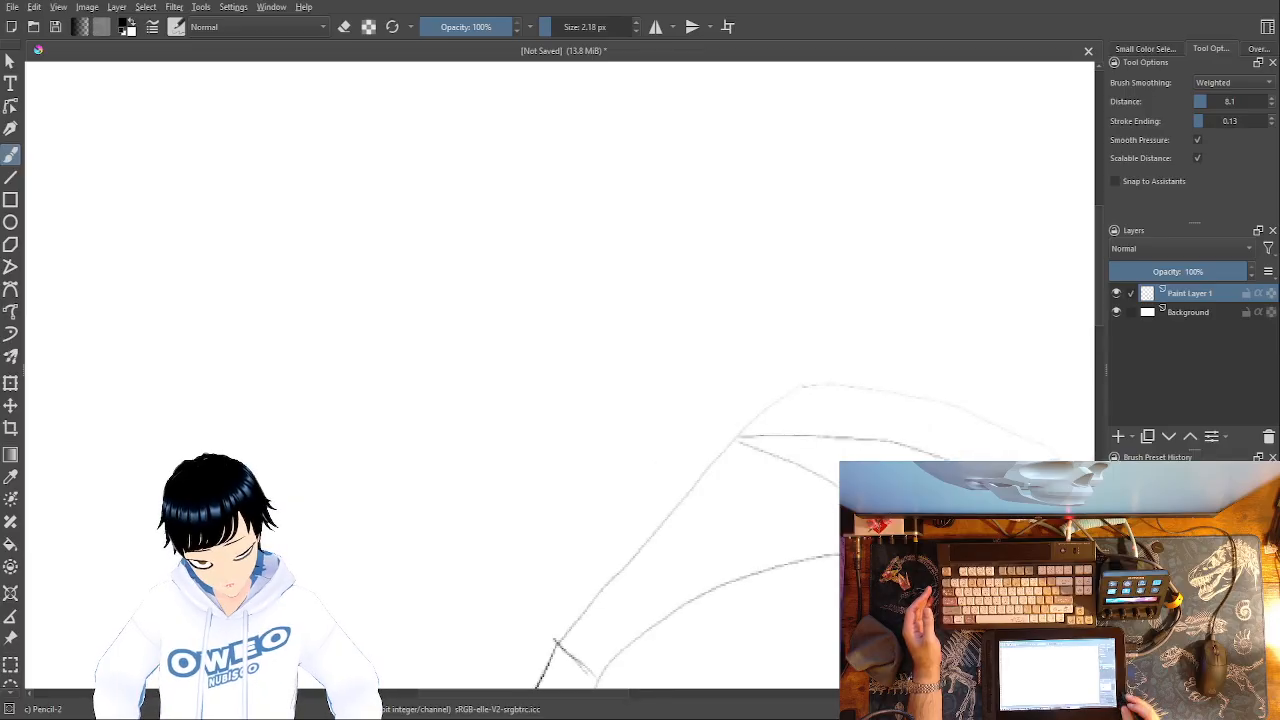
left_click_drag(734, 473, 94, 519)
right_click(654, 429)
left_click(654, 311)
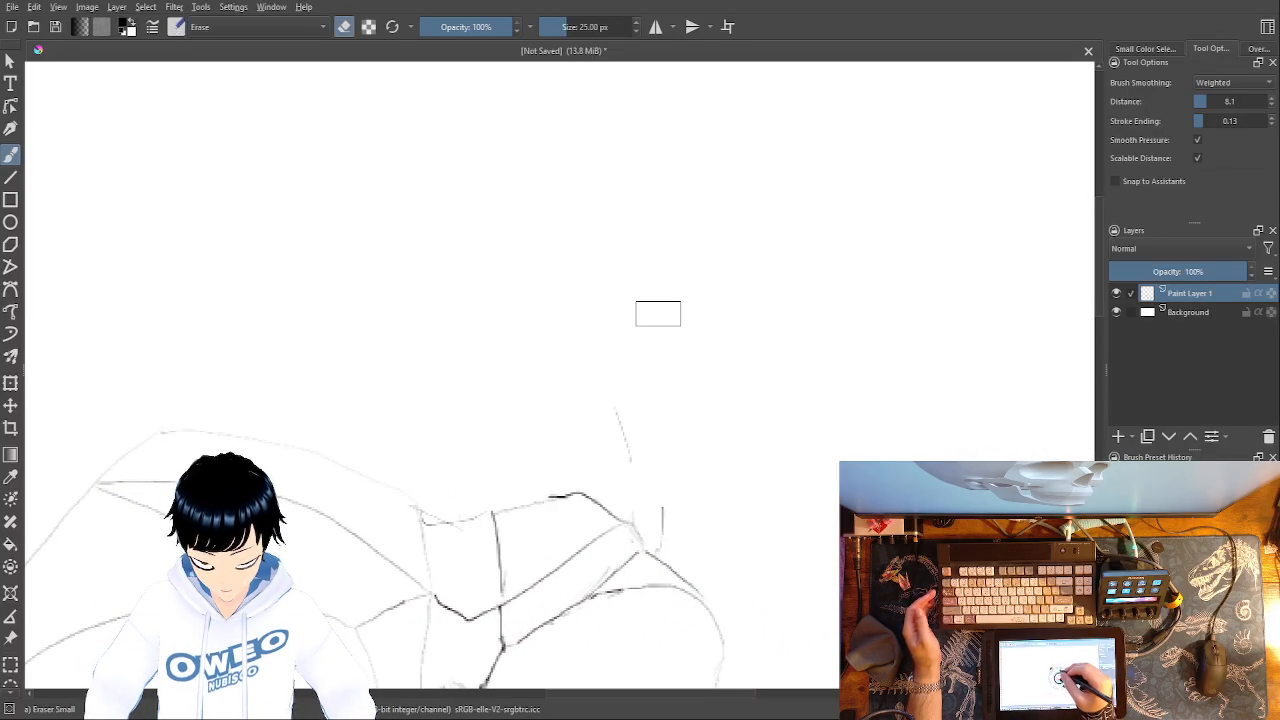
right_click(691, 372)
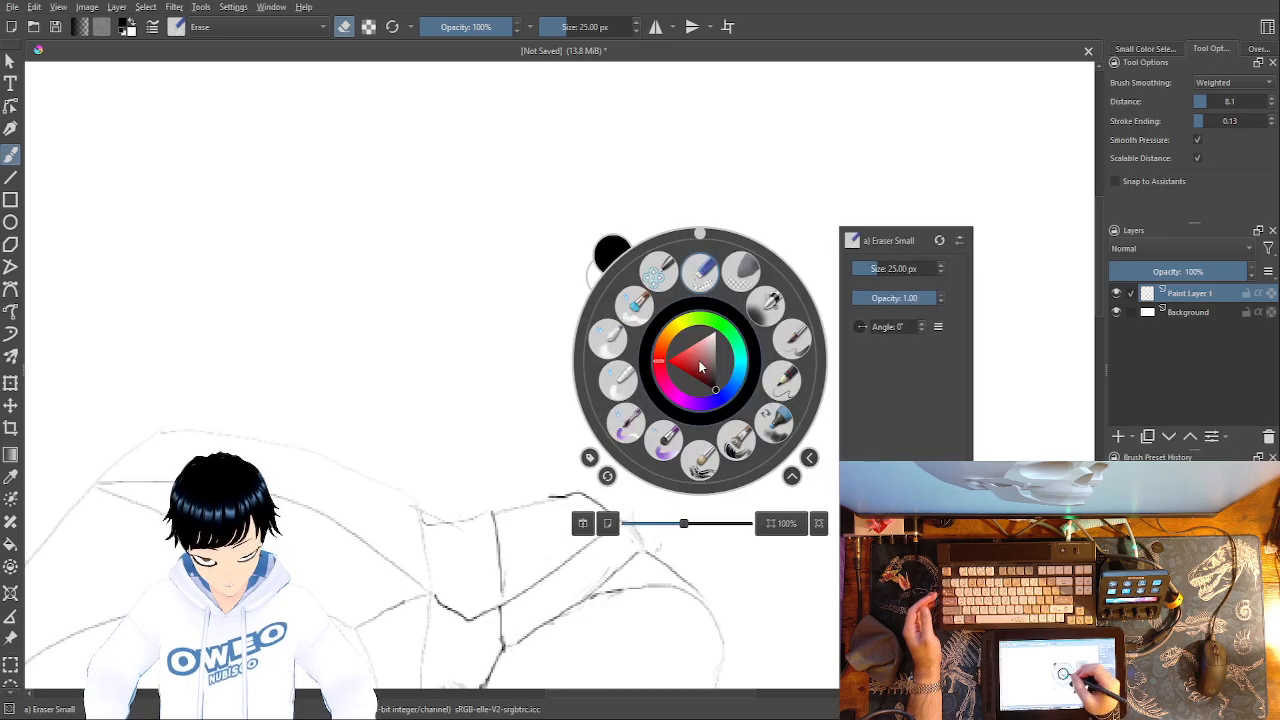
left_click(790, 378)
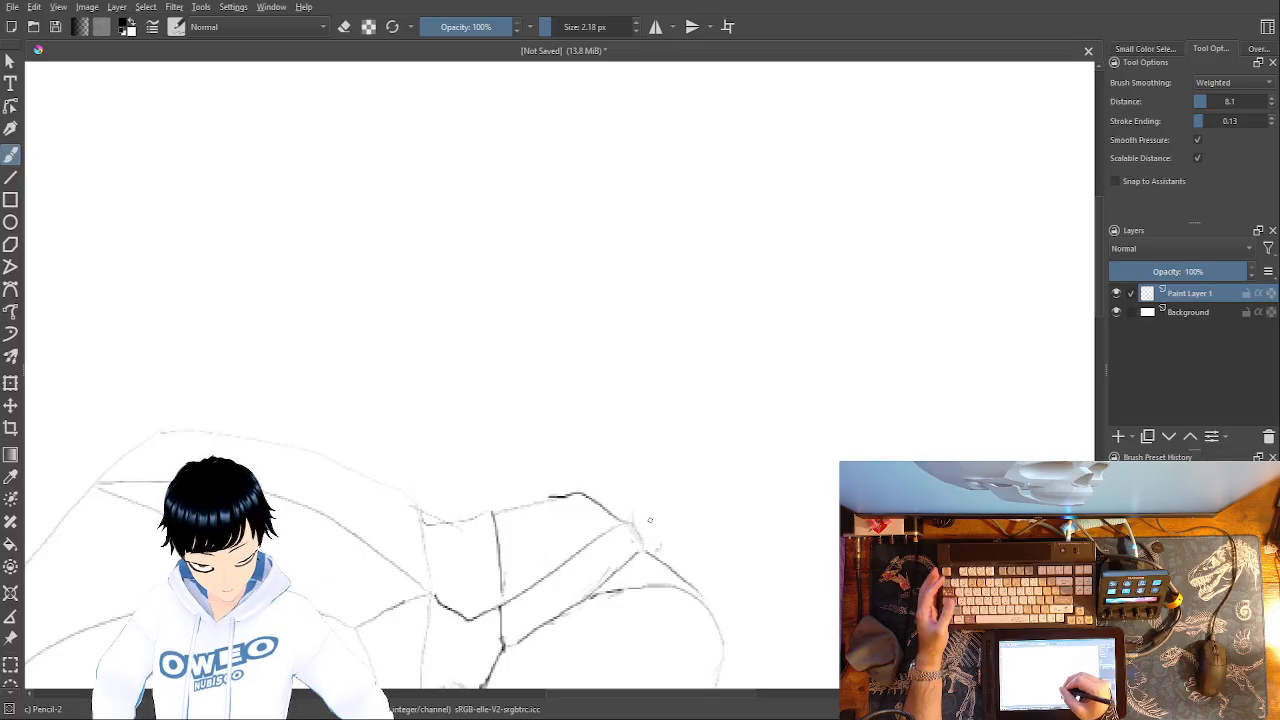
- Draw a slightly curved line rising from the brow's far corner, and undo its continuation over the top of the head
mouse_move(642, 534)
left_mouse_down()
mouse_move(615, 342)
mouse_move(552, 134)
mouse_move(764, 498)
mouse_move(730, 337)
mouse_move(762, 326)
left_mouse_up()
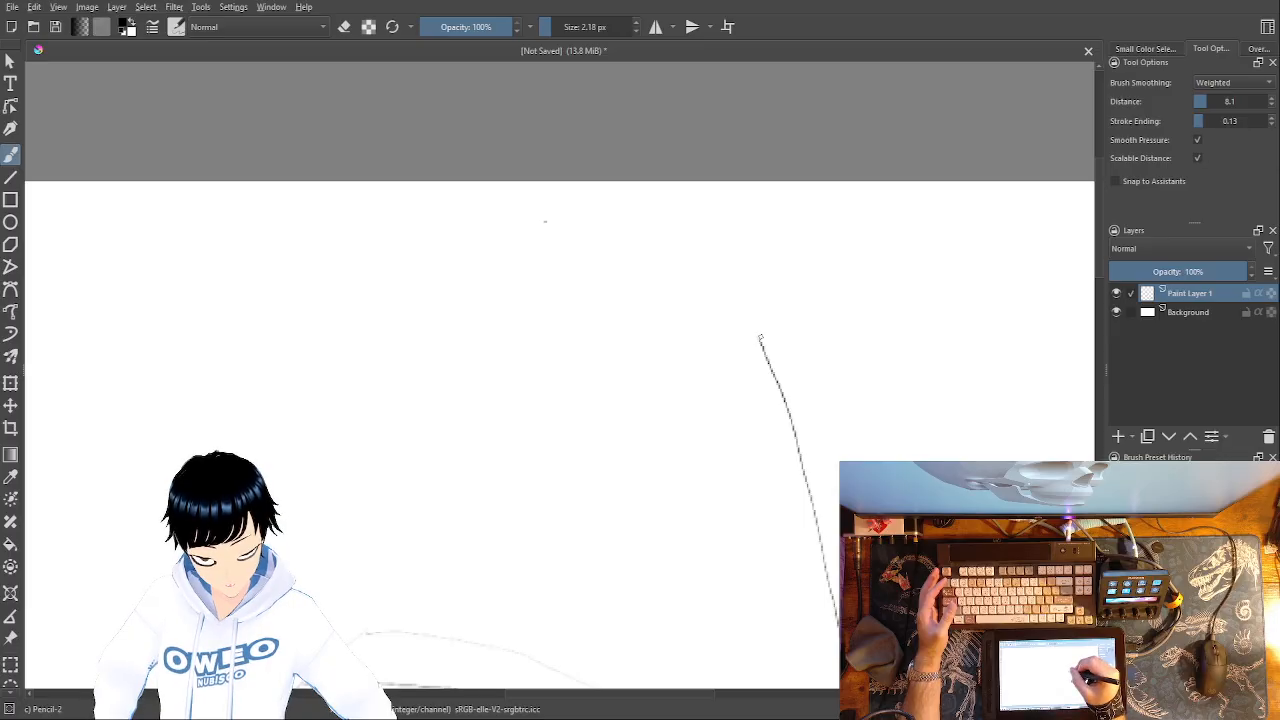
mouse_move(758, 331)
left_mouse_down()
mouse_move(677, 256)
mouse_move(490, 181)
left_mouse_up()
key("ctrl+z")
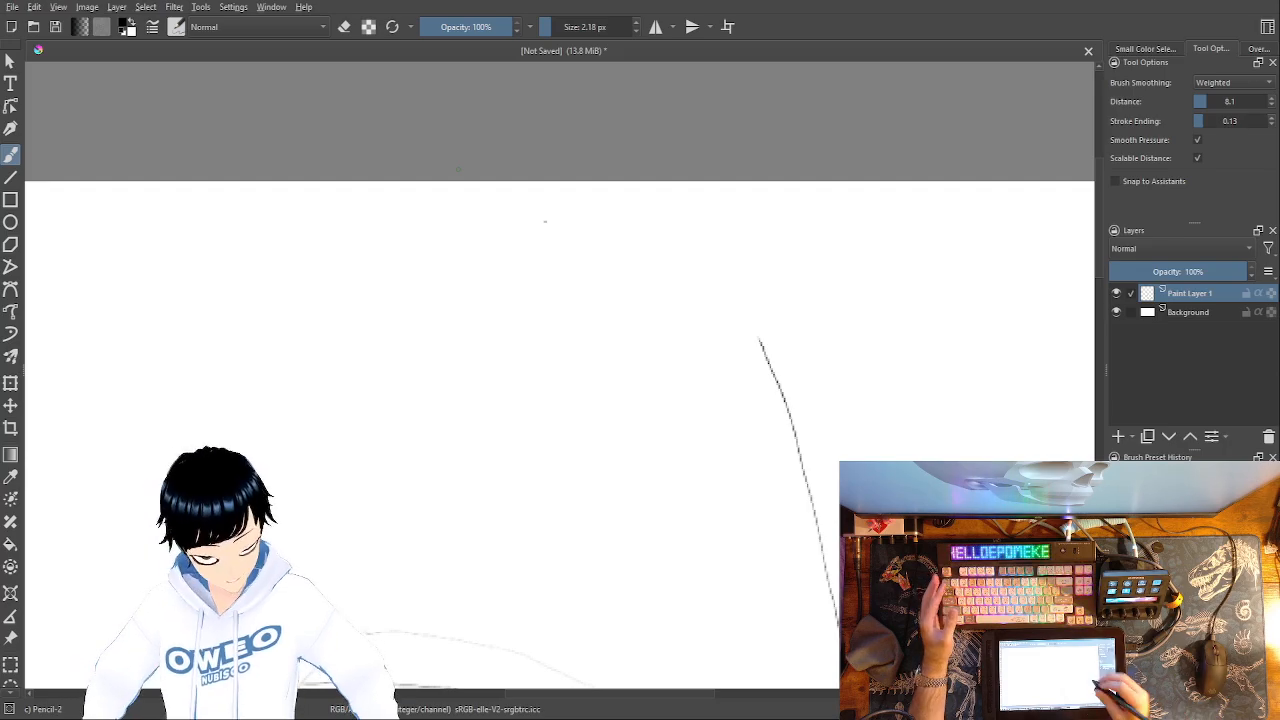
- Check the new forehead line's height and angle against the whole skull sketch
key("minus")
key("minus")
key("minus")
key("minus")
key("minus")
key("minus")
key("plus")
key("plus")
key("plus")
key("minus")
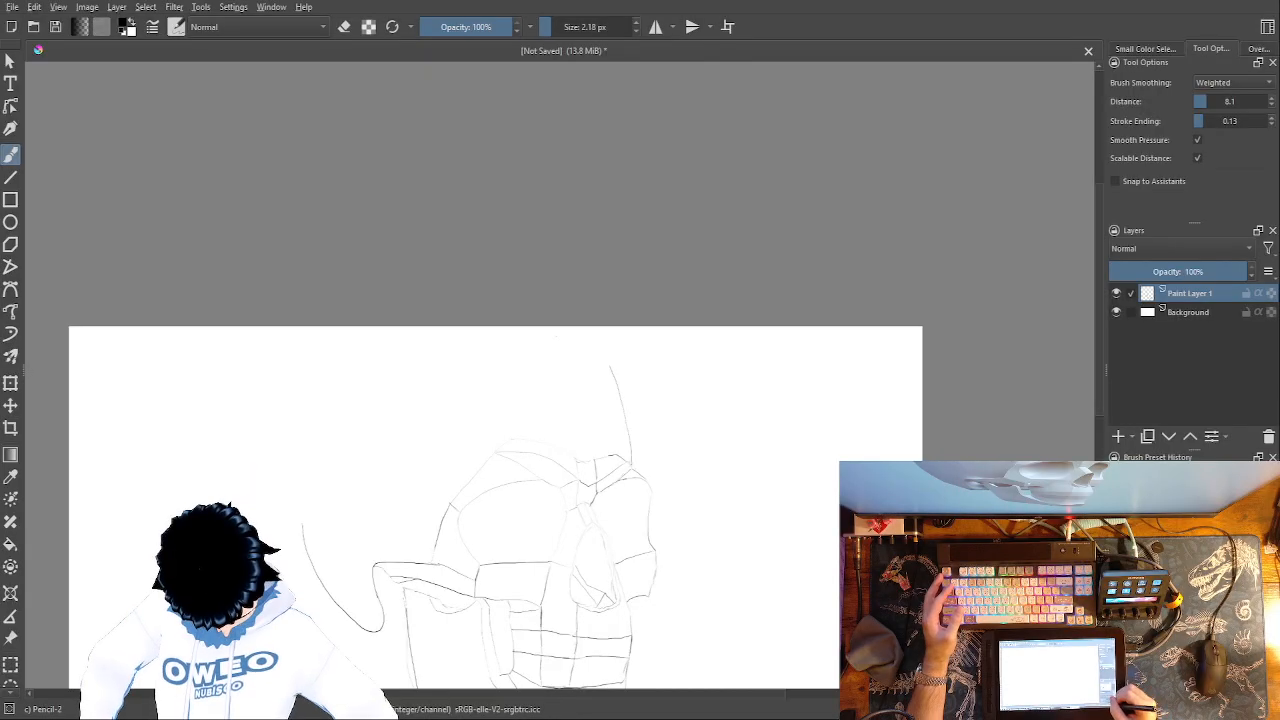
key("plus")
key("plus")
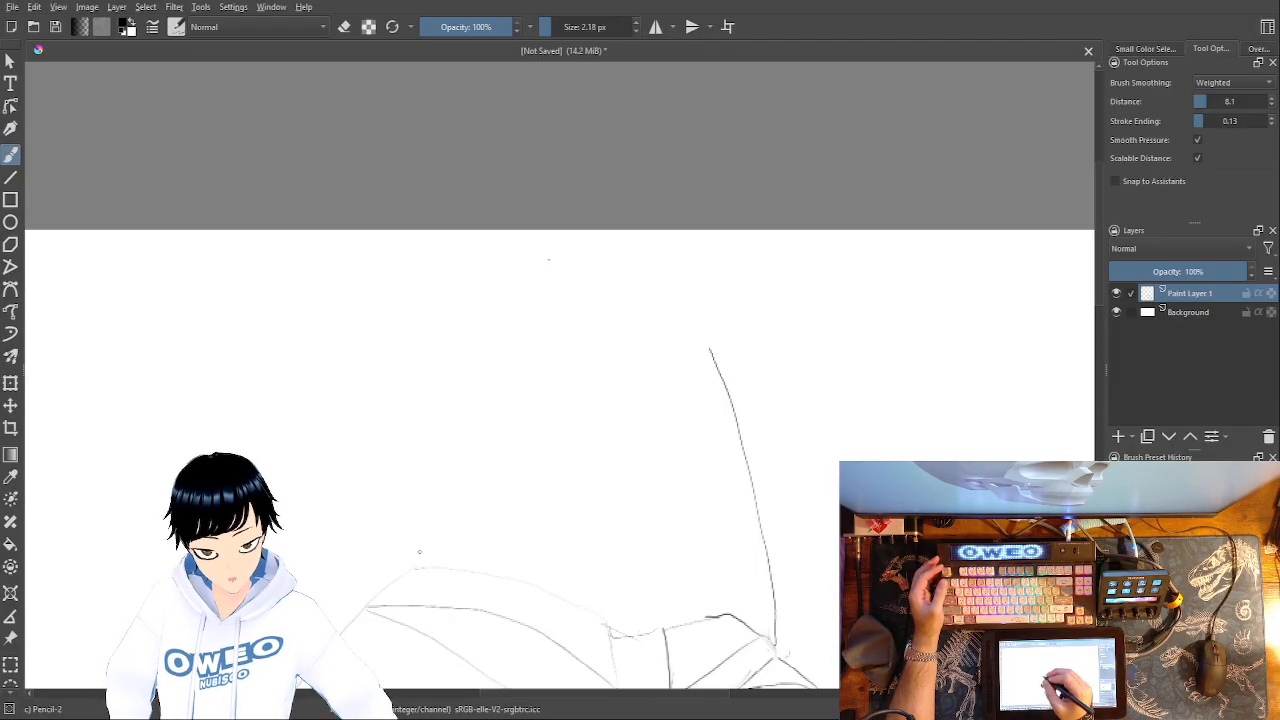
- Draw a matching curved forehead line up from the near brow block's top corner and shorten its upper end
mouse_move(418, 569)
left_mouse_down()
mouse_move(391, 399)
mouse_move(363, 345)
left_mouse_up()
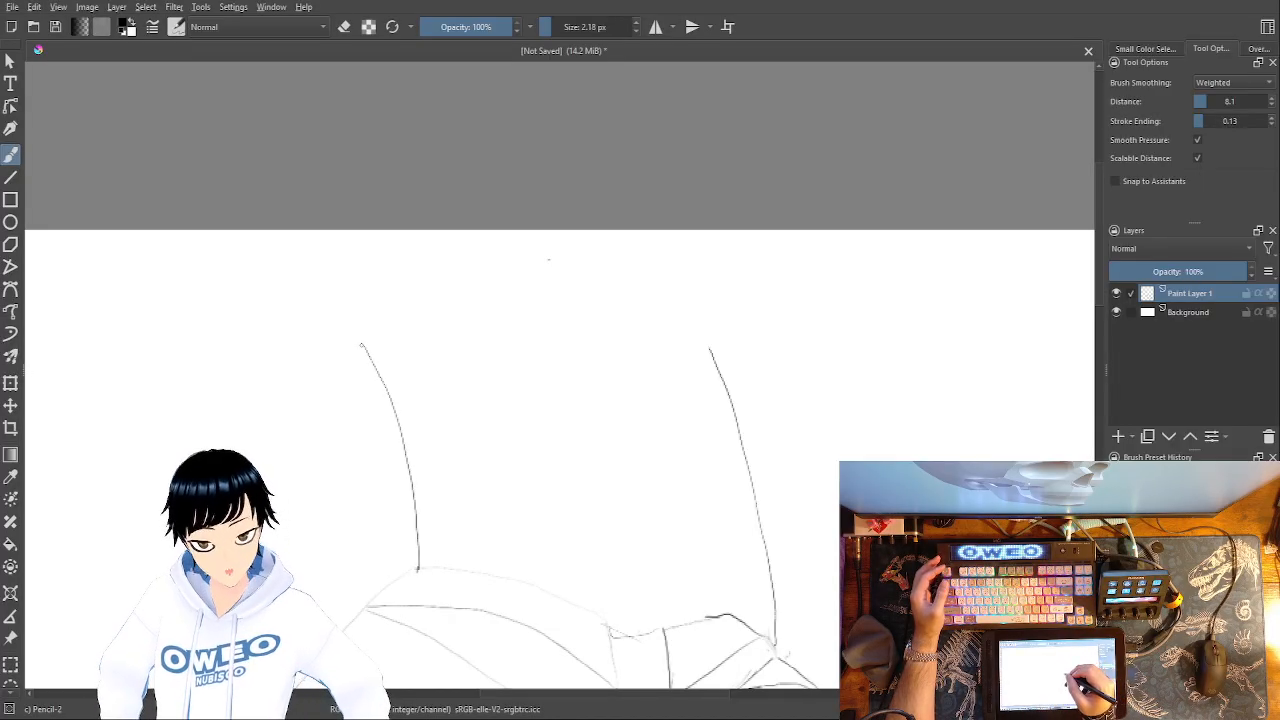
right_click(624, 420)
left_click(620, 330)
left_click_drag(356, 337, 385, 377)
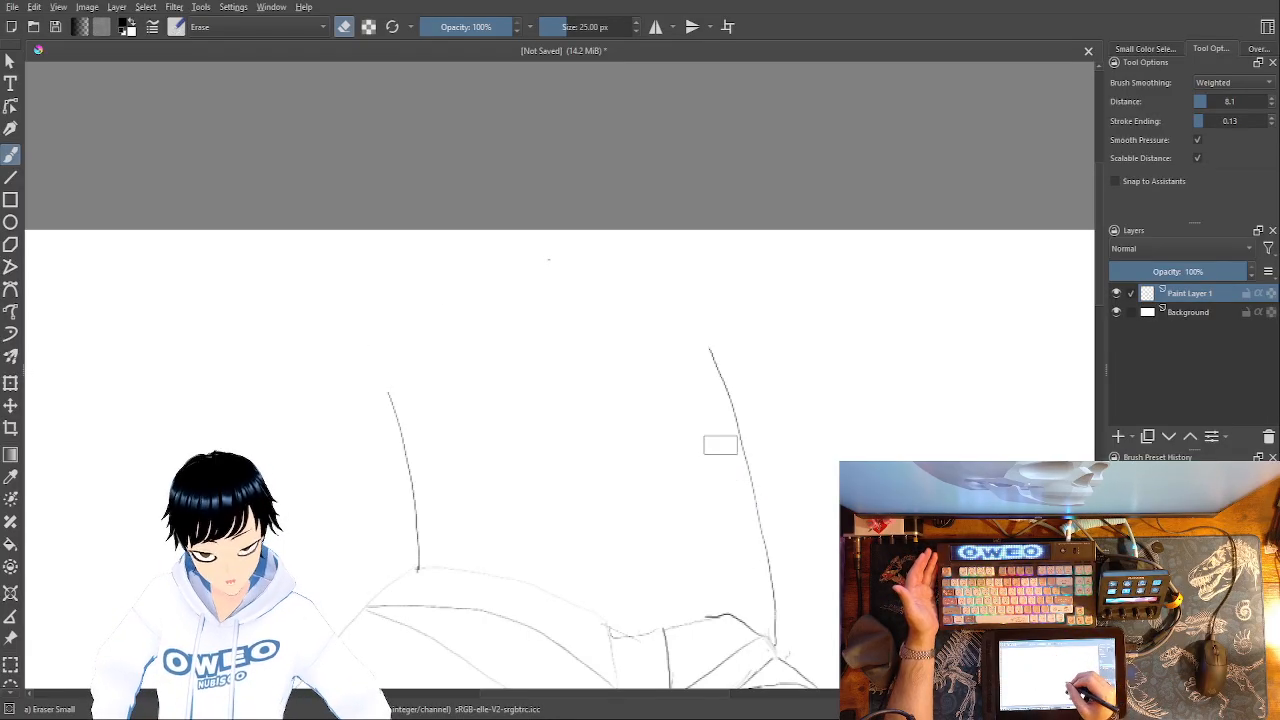
- Close the forehead block with Pencil-2 by joining the two rising side lines with a peaked top edge
right_click(720, 444)
left_click(808, 462)
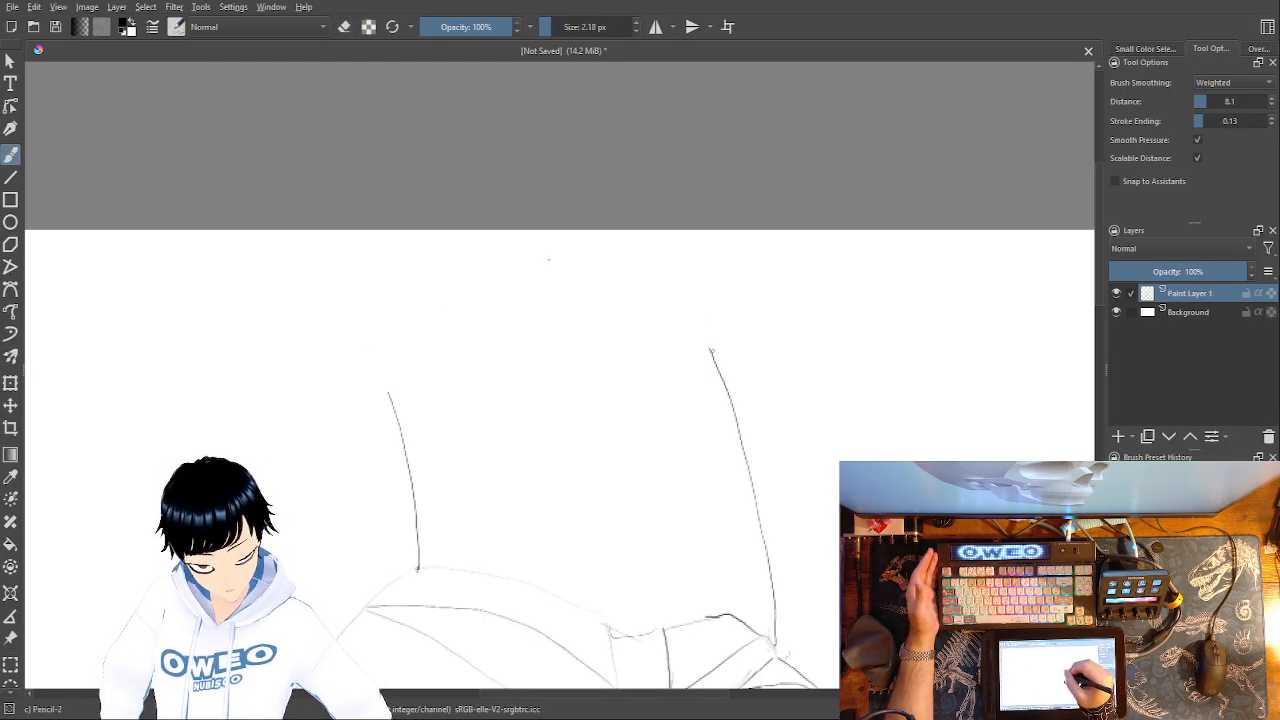
mouse_move(696, 343)
left_mouse_down()
mouse_move(569, 283)
mouse_move(542, 293)
mouse_move(564, 283)
mouse_move(374, 365)
mouse_move(392, 398)
left_mouse_up()
mouse_move(621, 398)
left_mouse_down()
mouse_move(671, 323)
mouse_move(846, 251)
mouse_move(878, 258)
left_mouse_up()
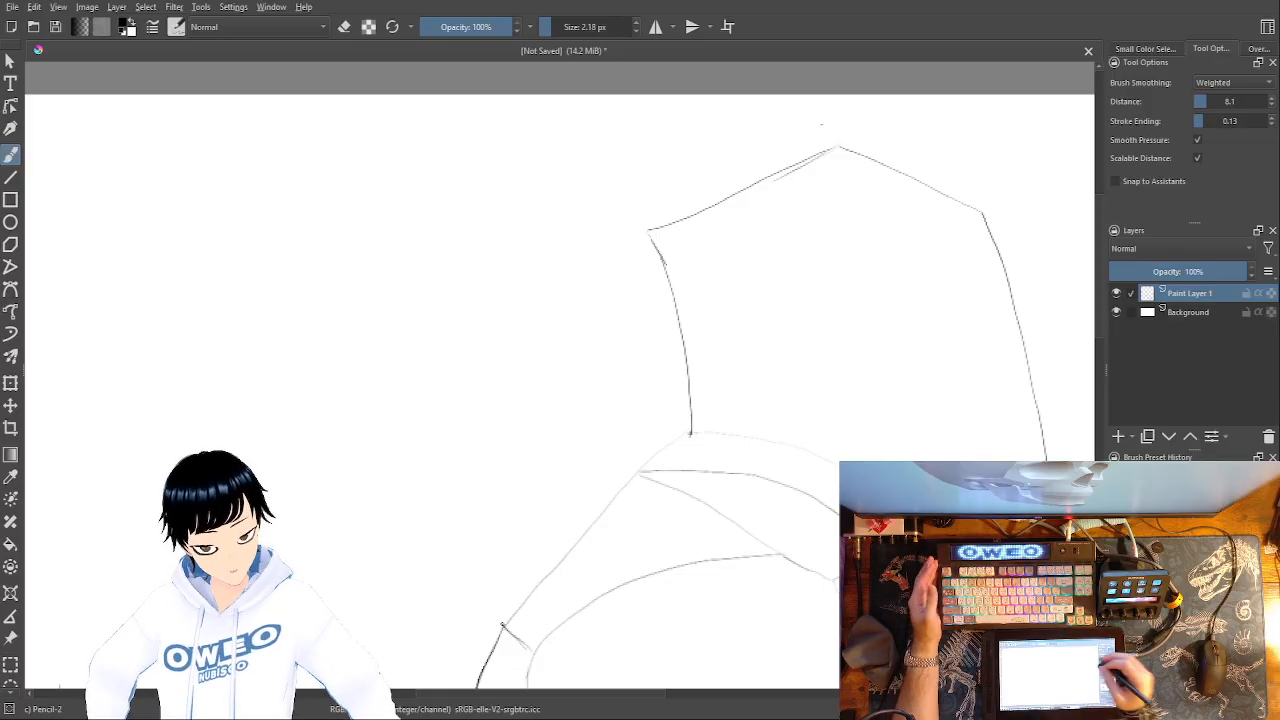
- Erase the eye socket's outer side line from the near brow corner down to the cheekbone bar, including its short connecting tick
mouse_move(821, 124)
left_mouse_down()
mouse_move(928, 260)
mouse_move(947, 255)
left_mouse_up()
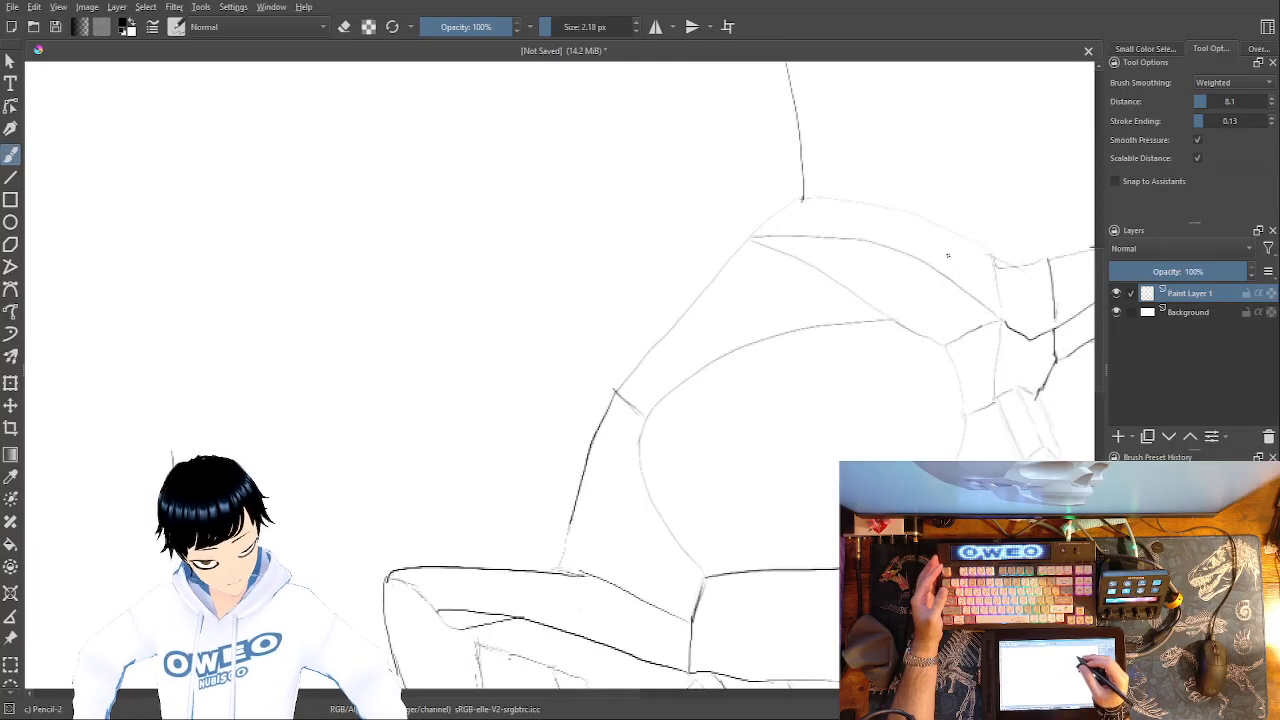
right_click(749, 262)
left_click(745, 188)
mouse_move(690, 292)
left_mouse_down()
mouse_move(607, 406)
mouse_move(566, 549)
left_mouse_up()
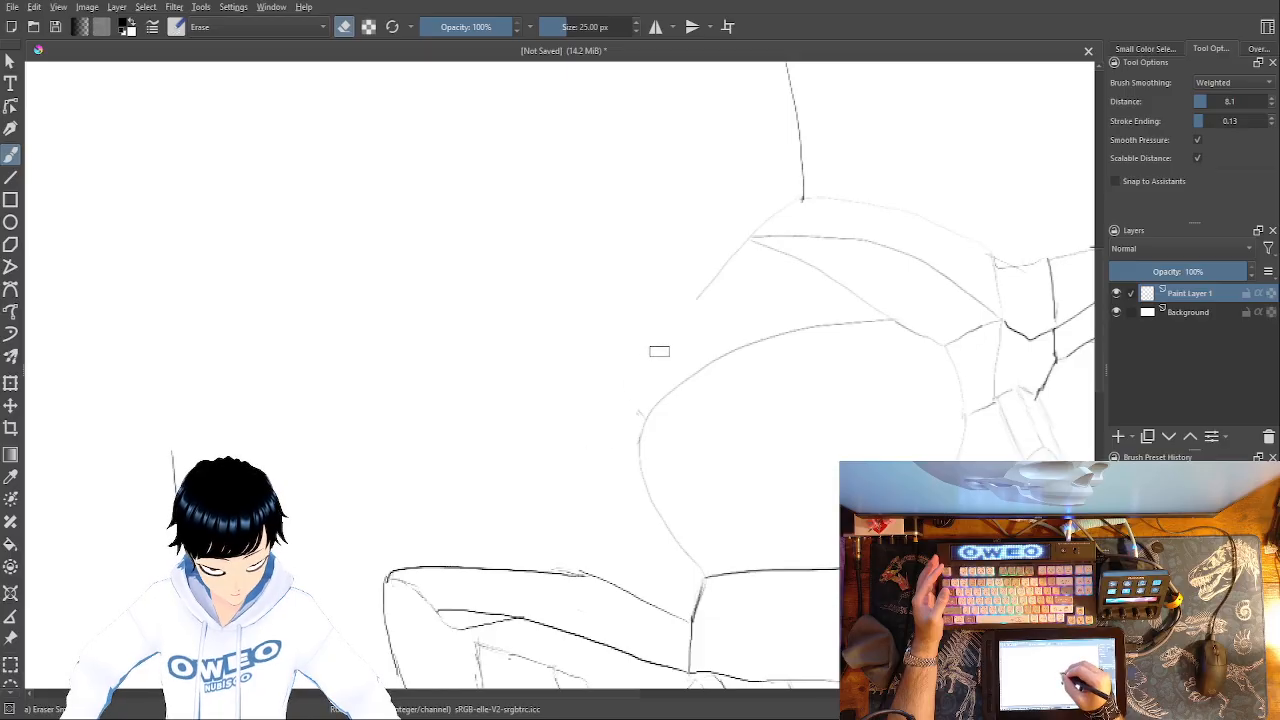
right_click(706, 388)
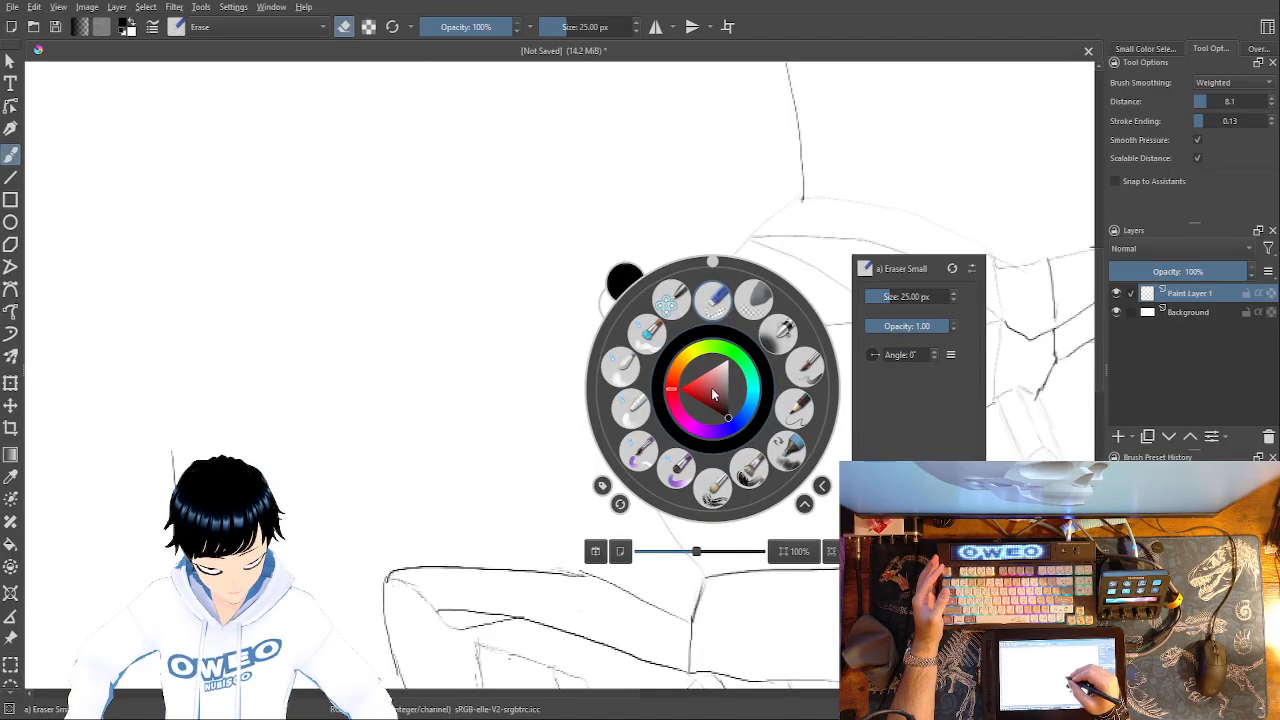
left_click(800, 388)
right_click(735, 286)
left_click(737, 203)
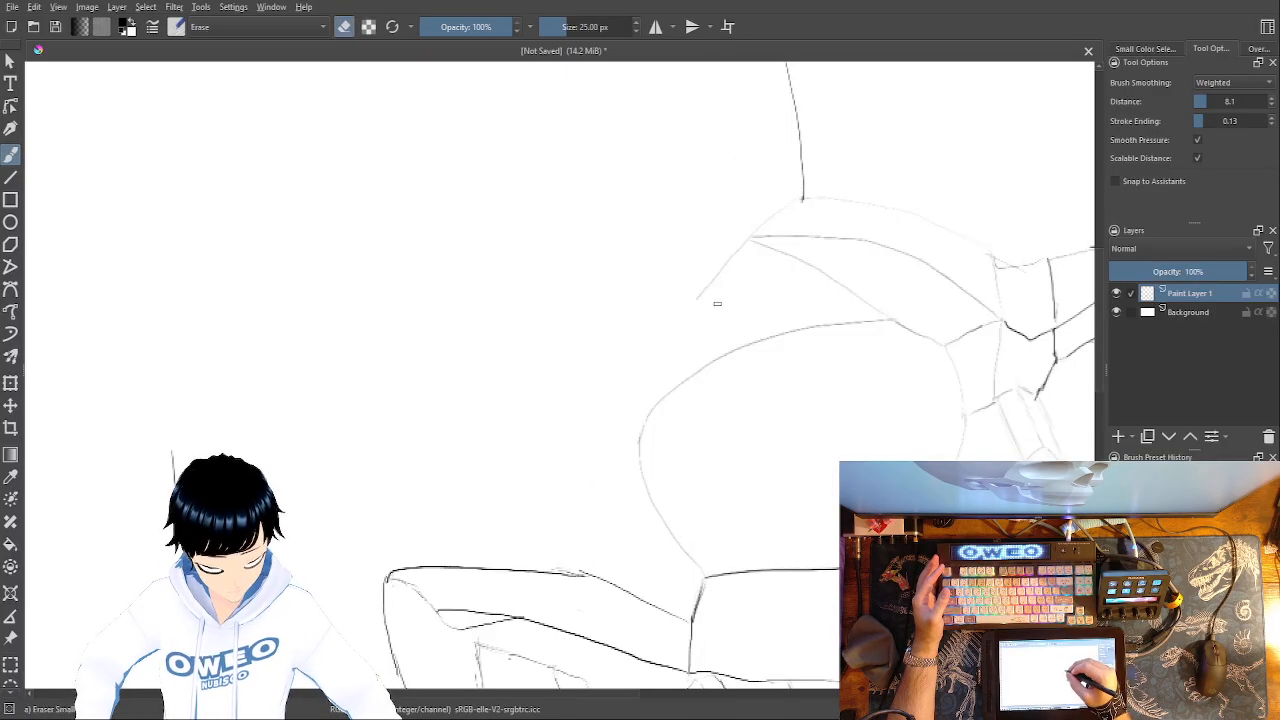
left_click_drag(740, 246, 695, 300)
- Redraw the eye socket's outer side with Pencil-2 as two angled segments from the brow corner to the cheekbone, with a short tick at the bend
right_click(749, 330)
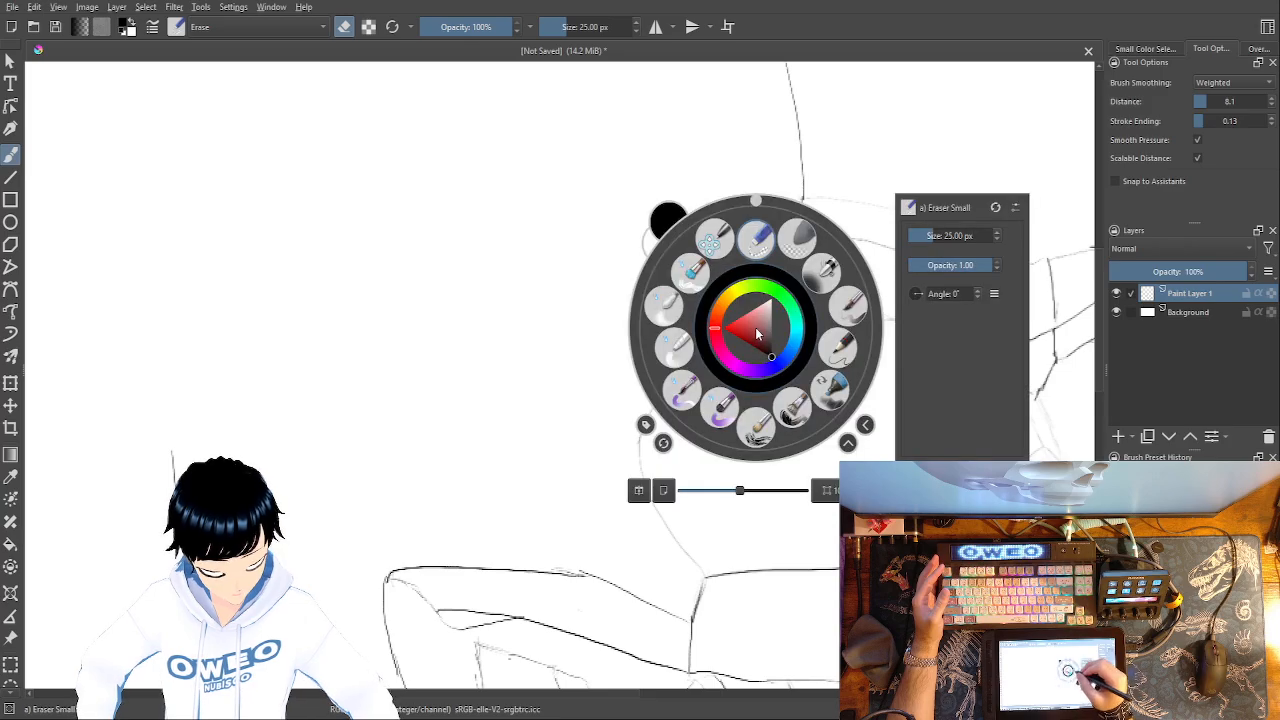
left_click(837, 345)
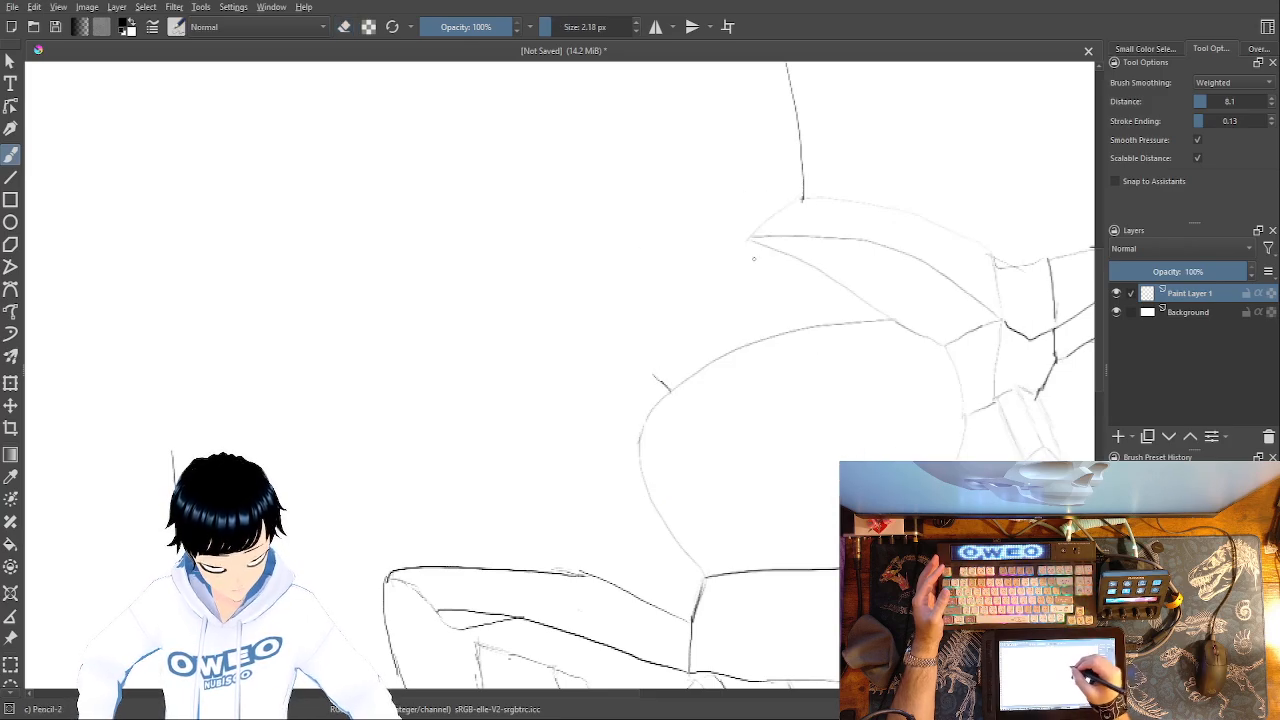
left_click_drag(752, 236, 668, 351)
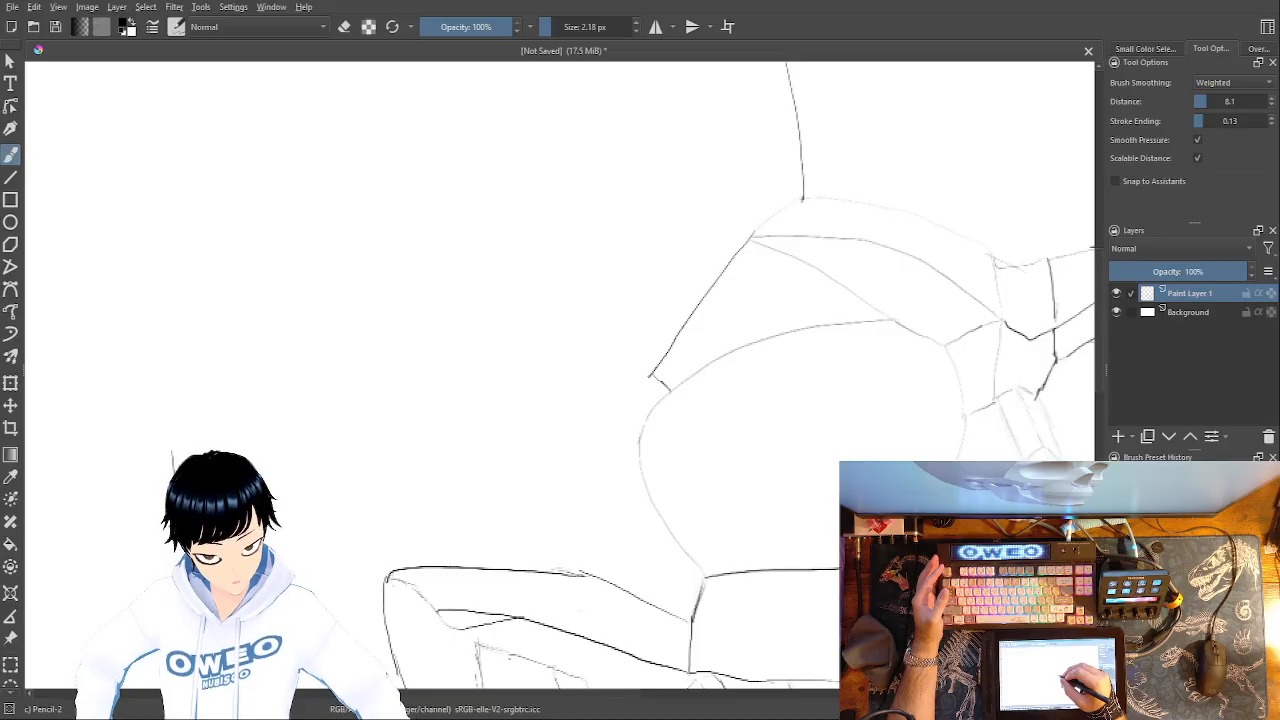
left_click_drag(626, 401, 580, 570)
key("ctrl+z")
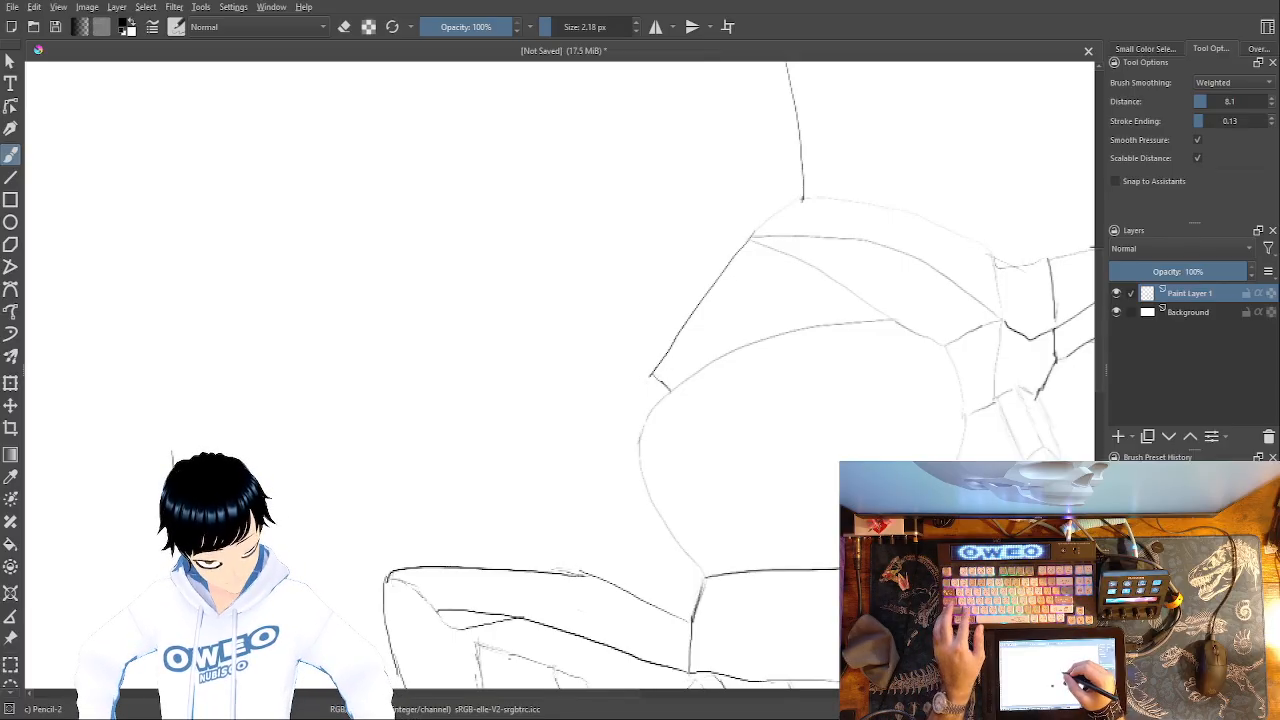
left_click_drag(652, 378, 554, 527)
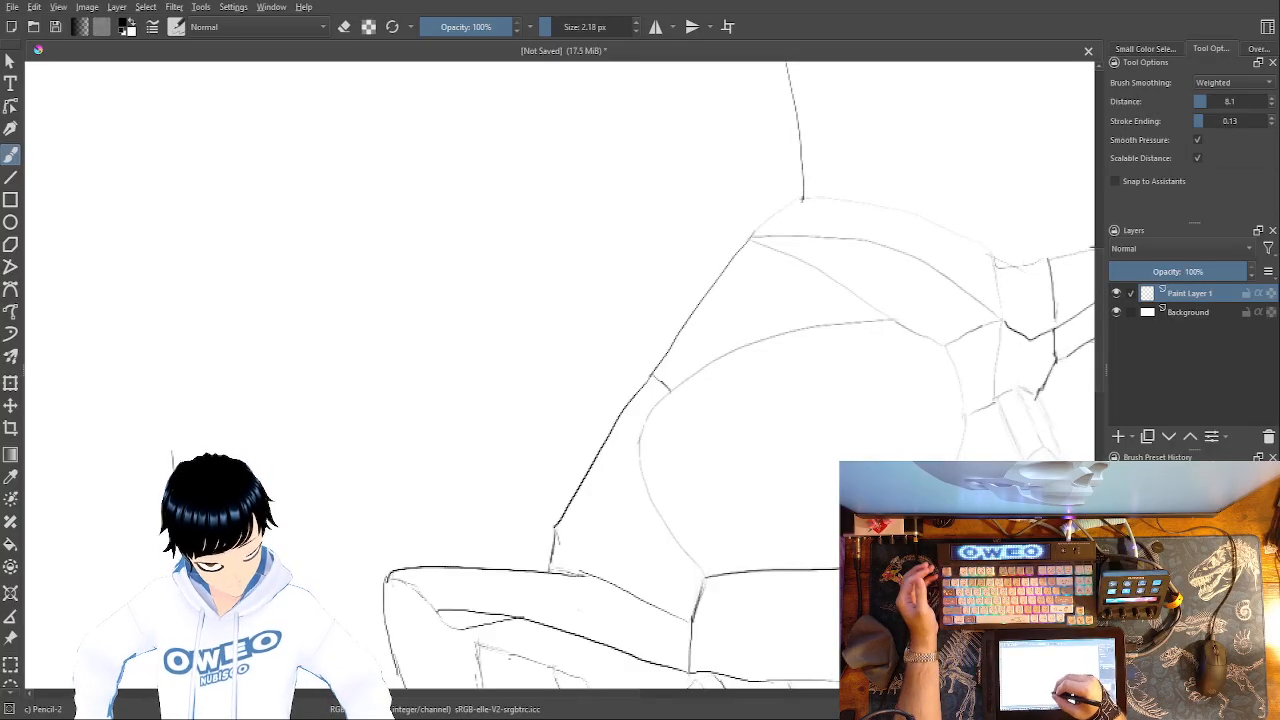
- Erase the old sloping edge below the eye socket and redraw it from the outer side's lower end to the cheek block
right_click(661, 509)
left_click(743, 519)
mouse_move(585, 573)
left_mouse_down()
mouse_move(584, 584)
mouse_move(568, 574)
left_mouse_up()
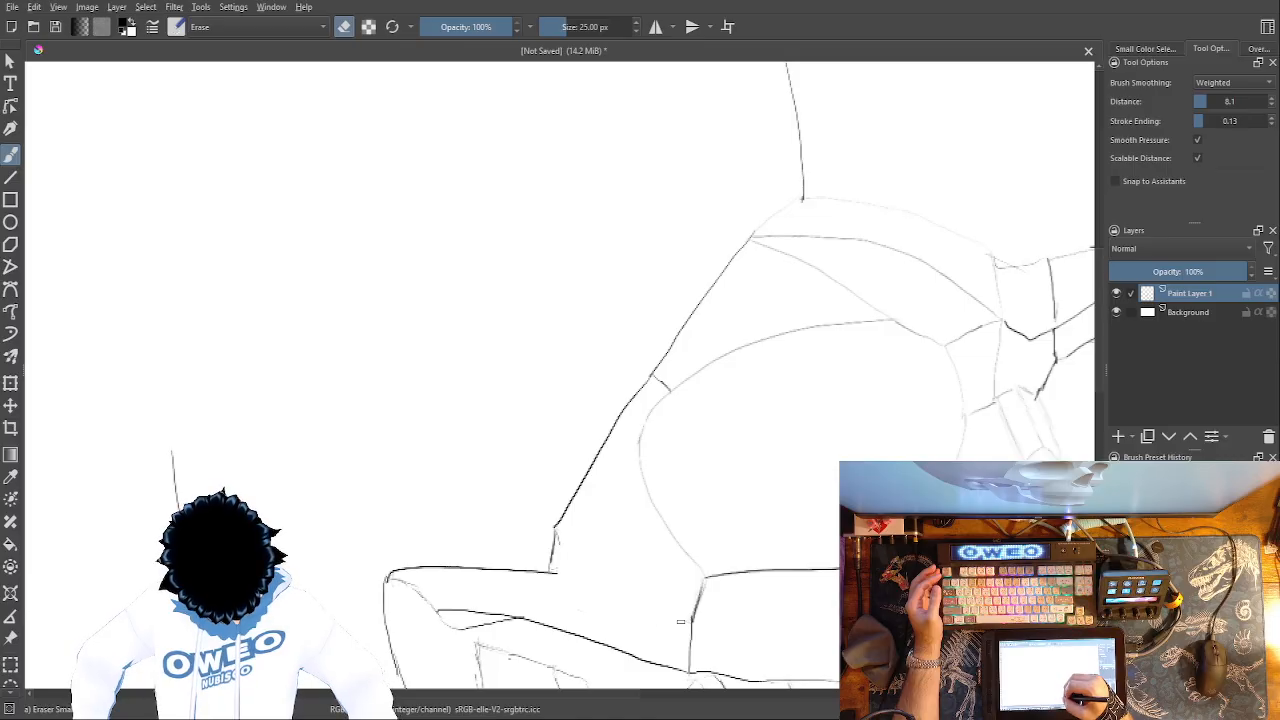
right_click(663, 563)
left_click(737, 562)
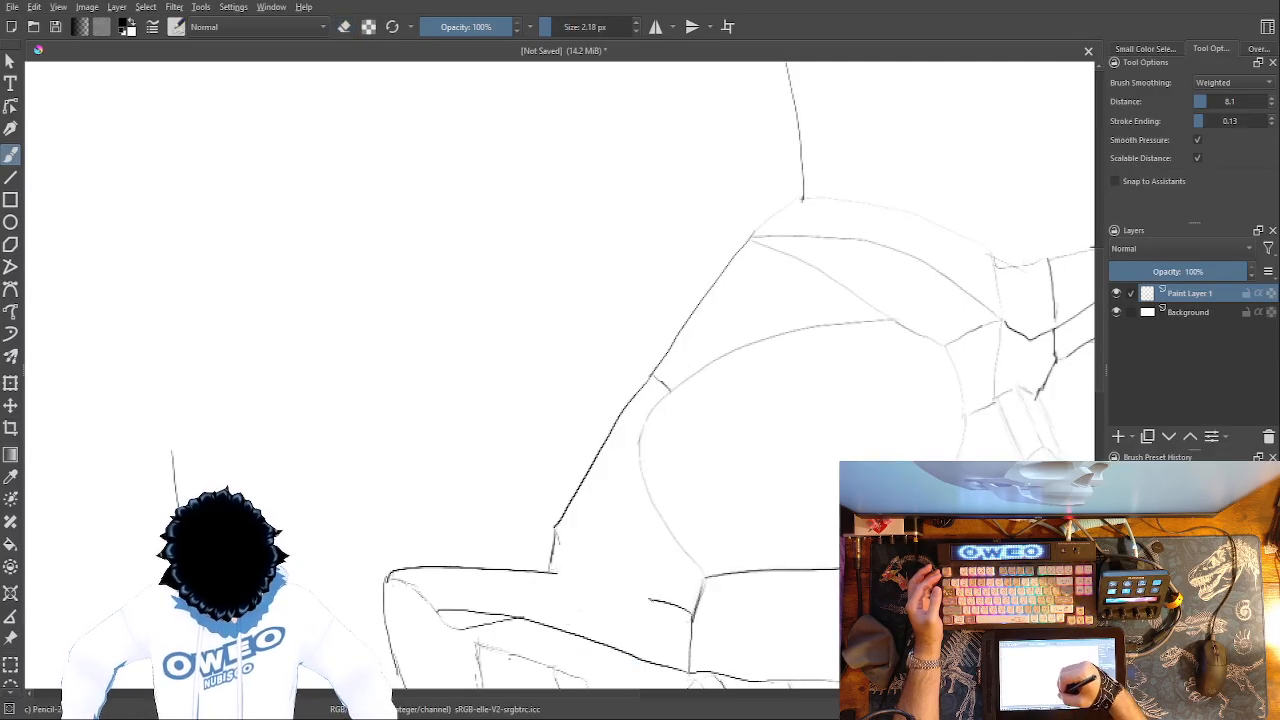
left_click_drag(624, 585, 557, 533)
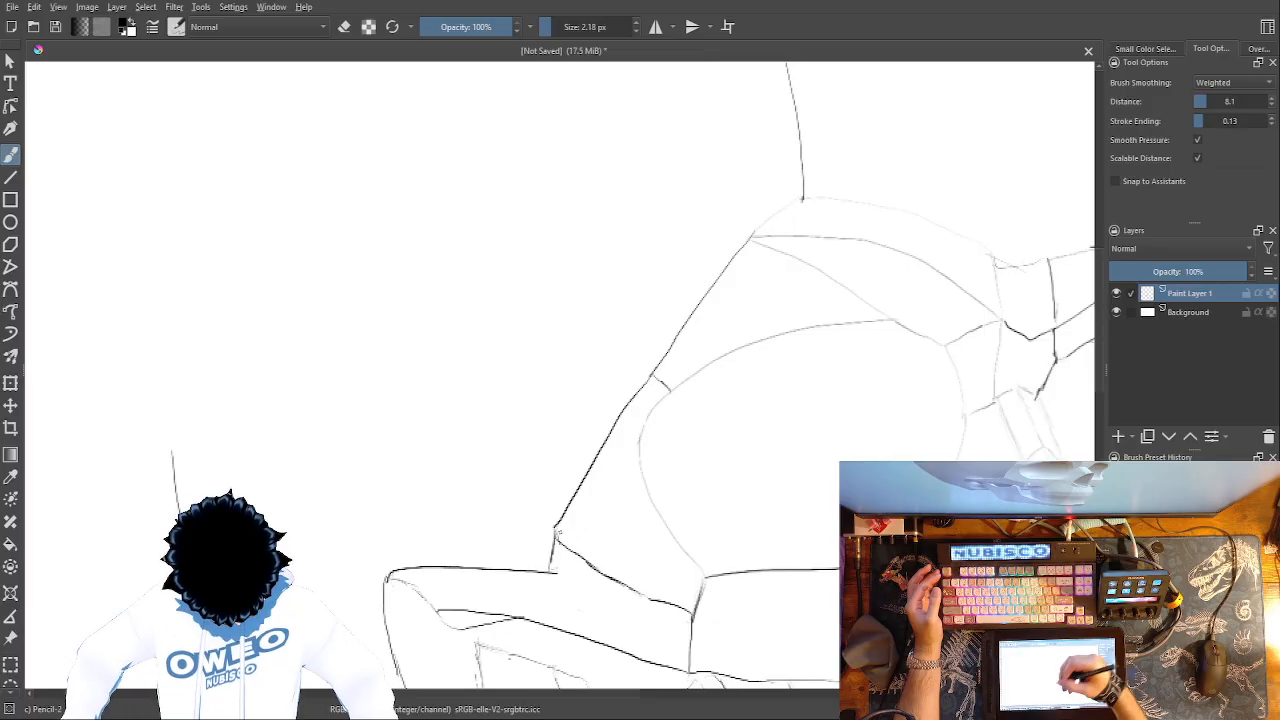
- Erase the cheekbone bar's top edge and redraw it higher, curving from the eye socket's lower outer corner to the bar's rear end
right_click(619, 500)
left_click(525, 576)
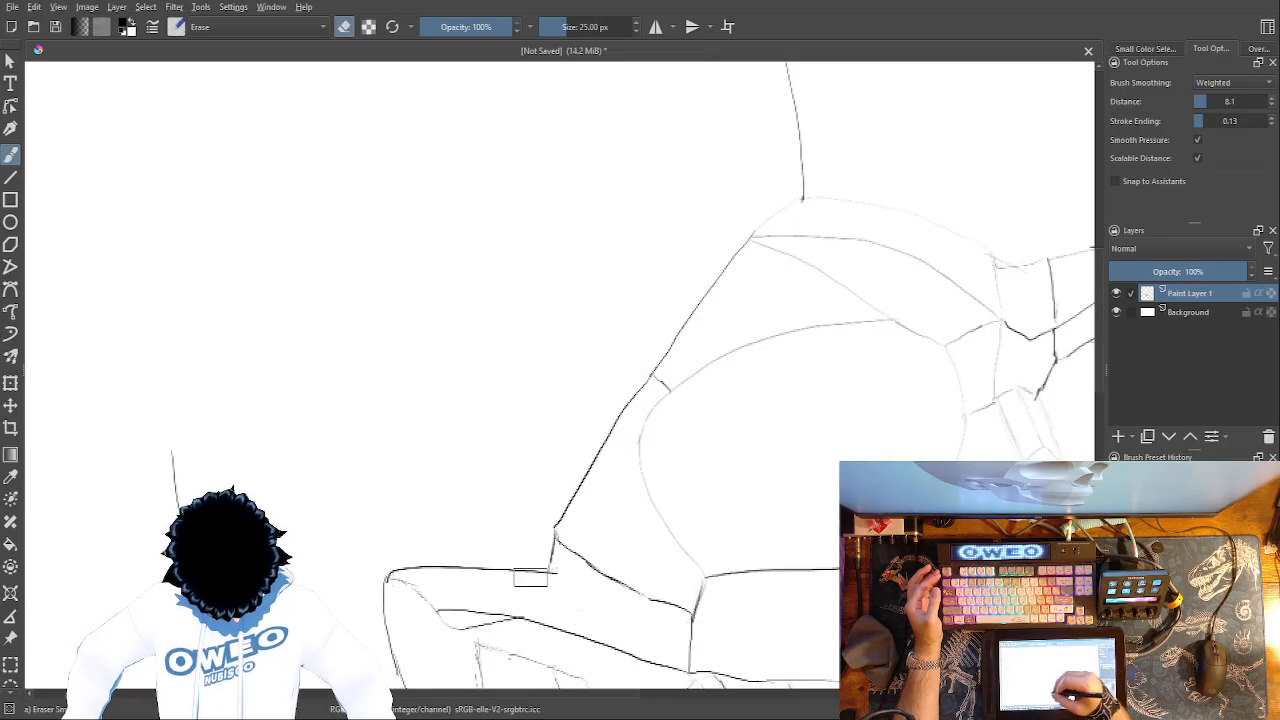
mouse_move(549, 572)
left_mouse_down()
mouse_move(540, 556)
mouse_move(390, 576)
left_mouse_up()
right_click(591, 500)
left_click(692, 518)
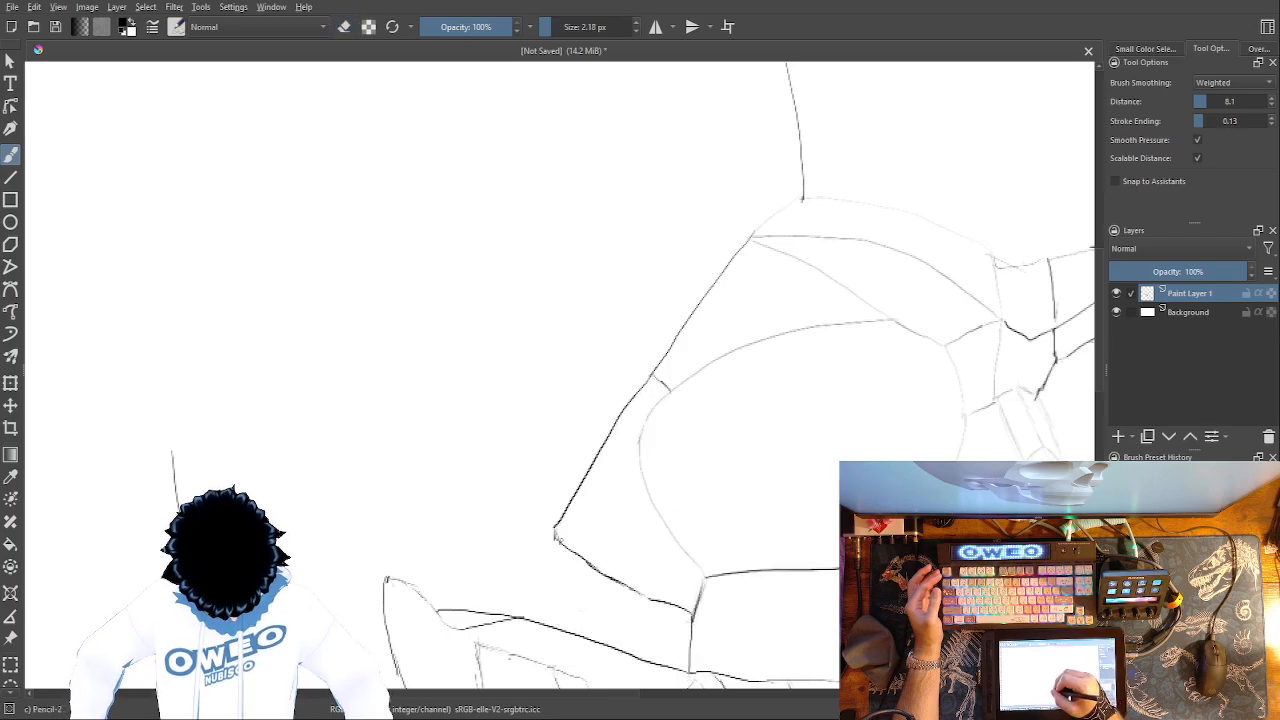
mouse_move(496, 536)
left_mouse_down()
mouse_move(431, 540)
mouse_move(390, 565)
left_mouse_up()
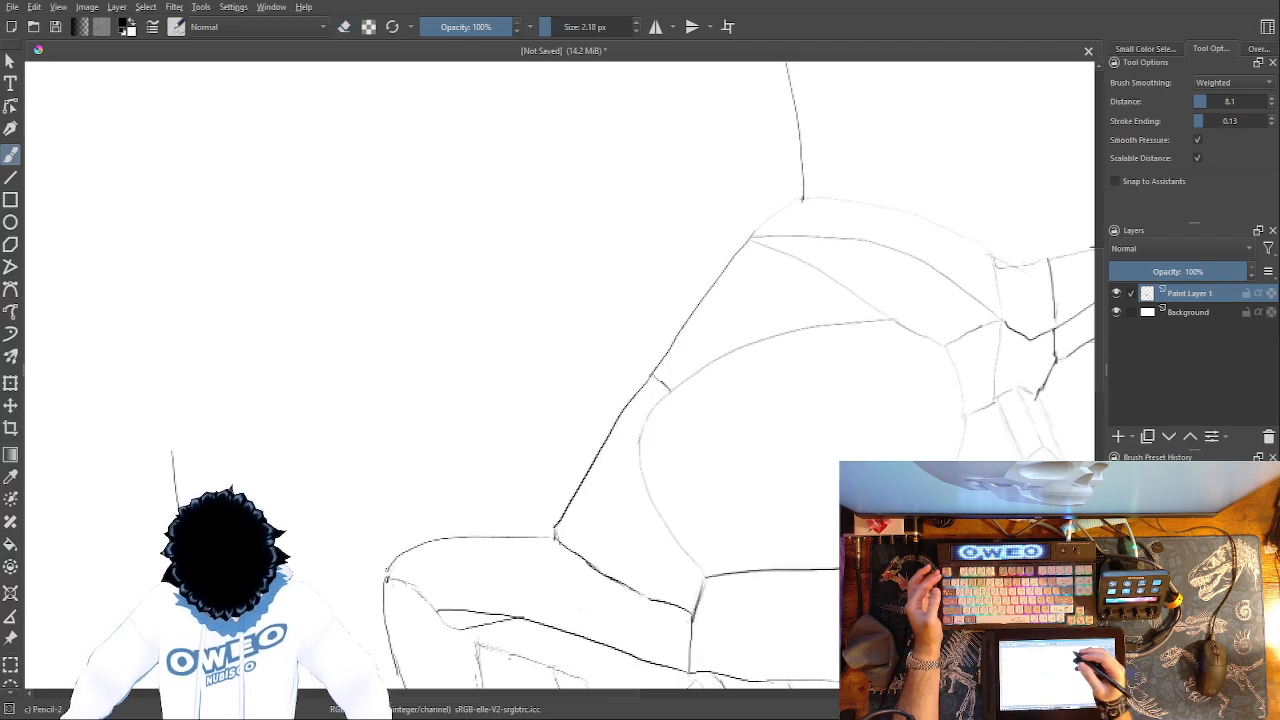
- Add a side plane to the forehead block with a curved line up from the outer socket bend and a slanted edge to the near top corner
mouse_move(803, 236)
left_mouse_down()
mouse_move(872, 134)
mouse_move(817, 227)
mouse_move(840, 189)
mouse_move(898, 157)
mouse_move(855, 205)
mouse_move(800, 200)
mouse_move(895, 168)
mouse_move(867, 251)
left_mouse_up()
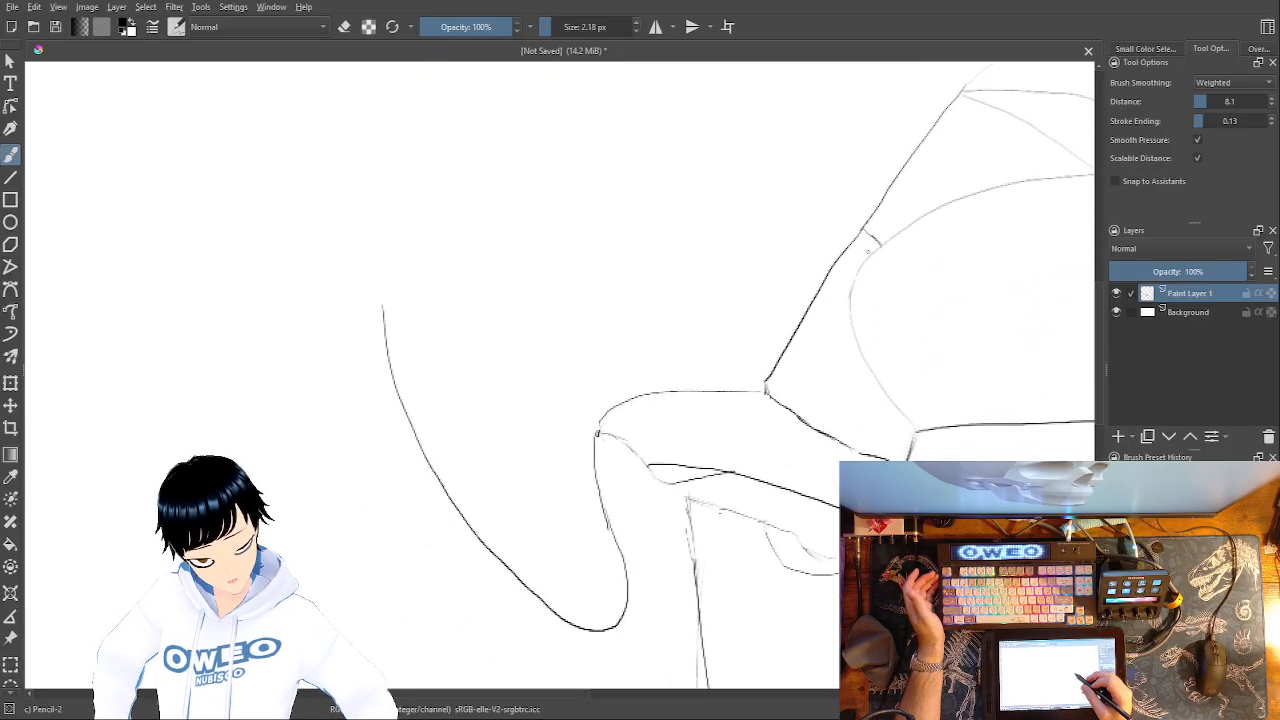
left_click_drag(867, 251, 747, 541)
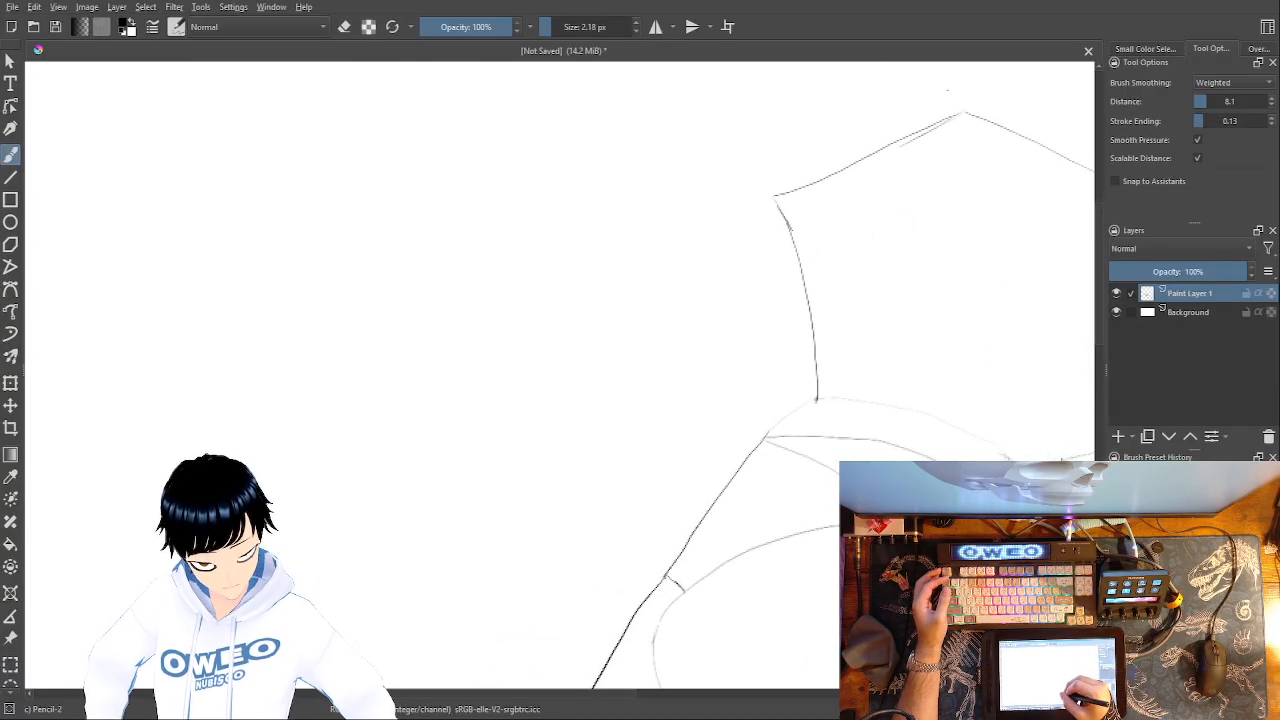
mouse_move(669, 529)
left_mouse_down()
mouse_move(662, 396)
mouse_move(637, 326)
left_mouse_up()
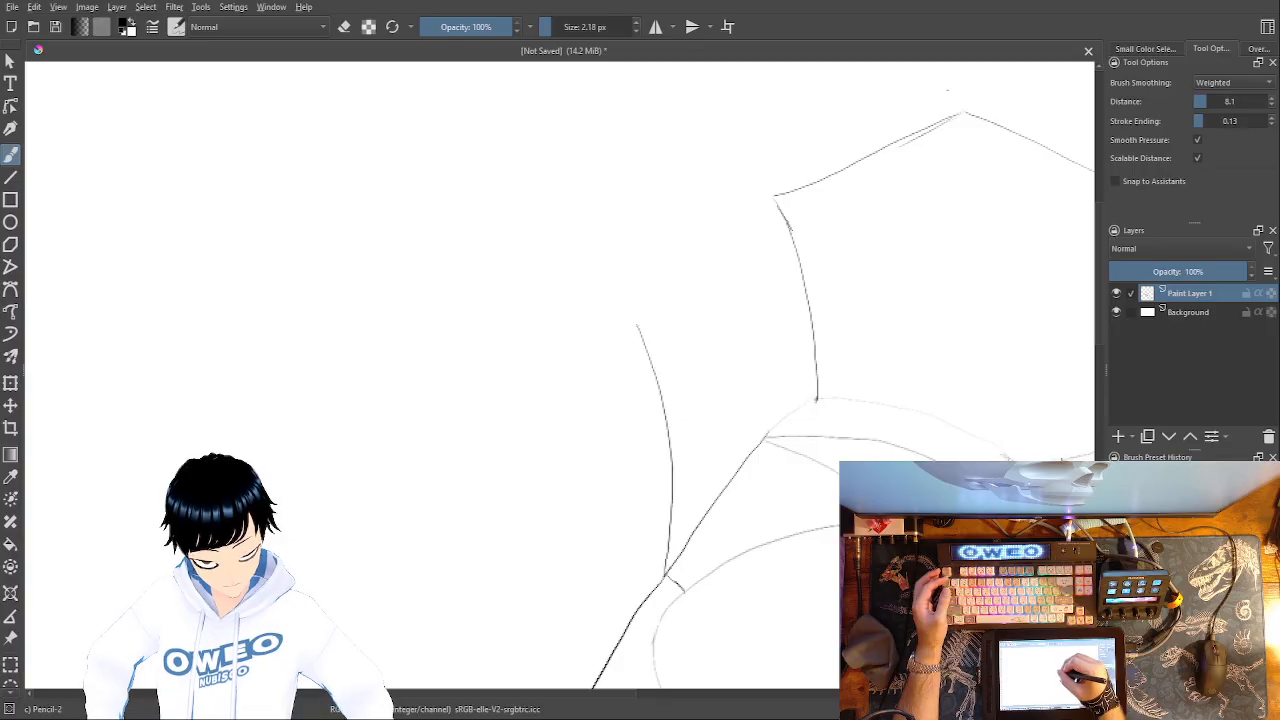
left_click_drag(775, 194, 631, 308)
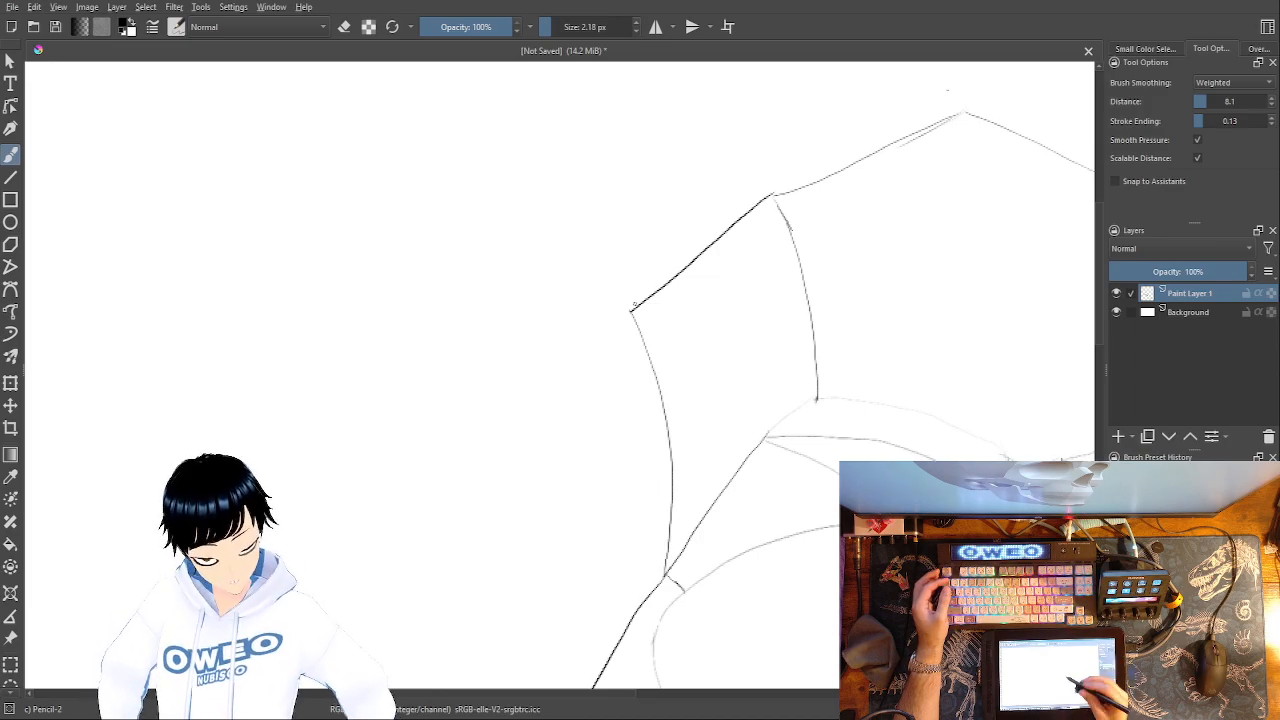
- Try to scale the whole skull sketch down about its centre with the Transform tool
left_click_drag(725, 314, 777, 402)
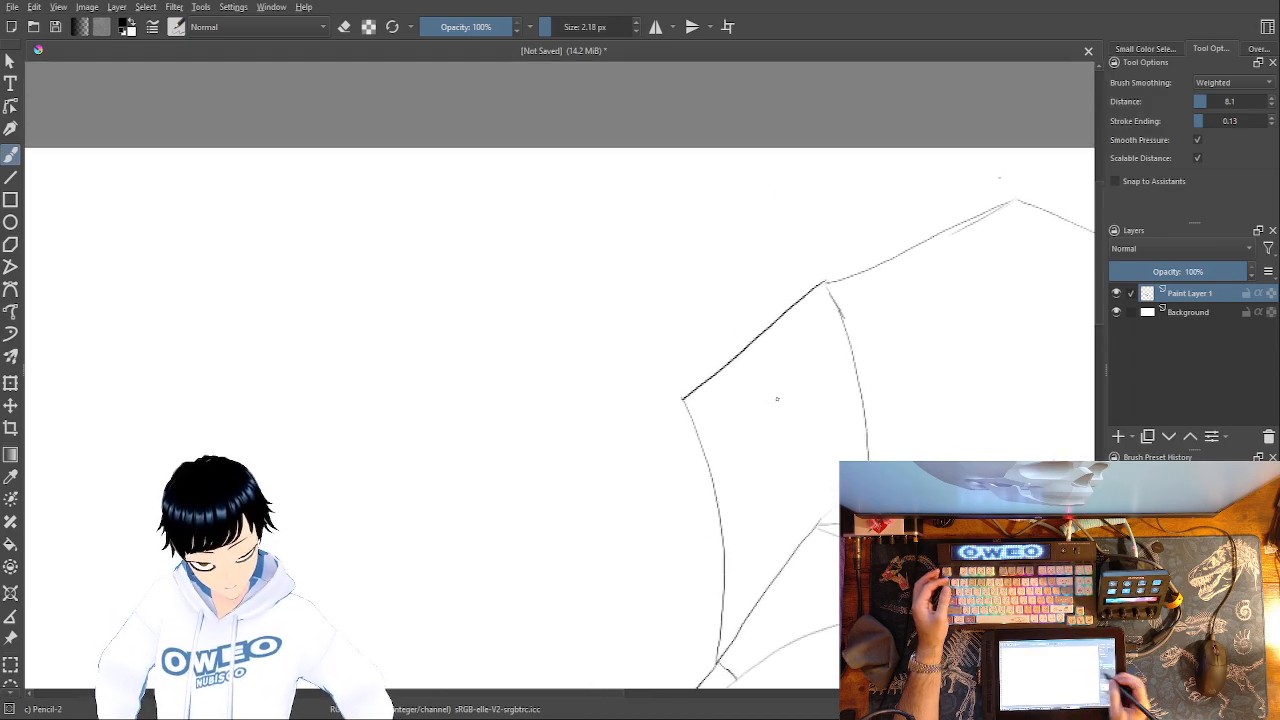
left_click(11, 381)
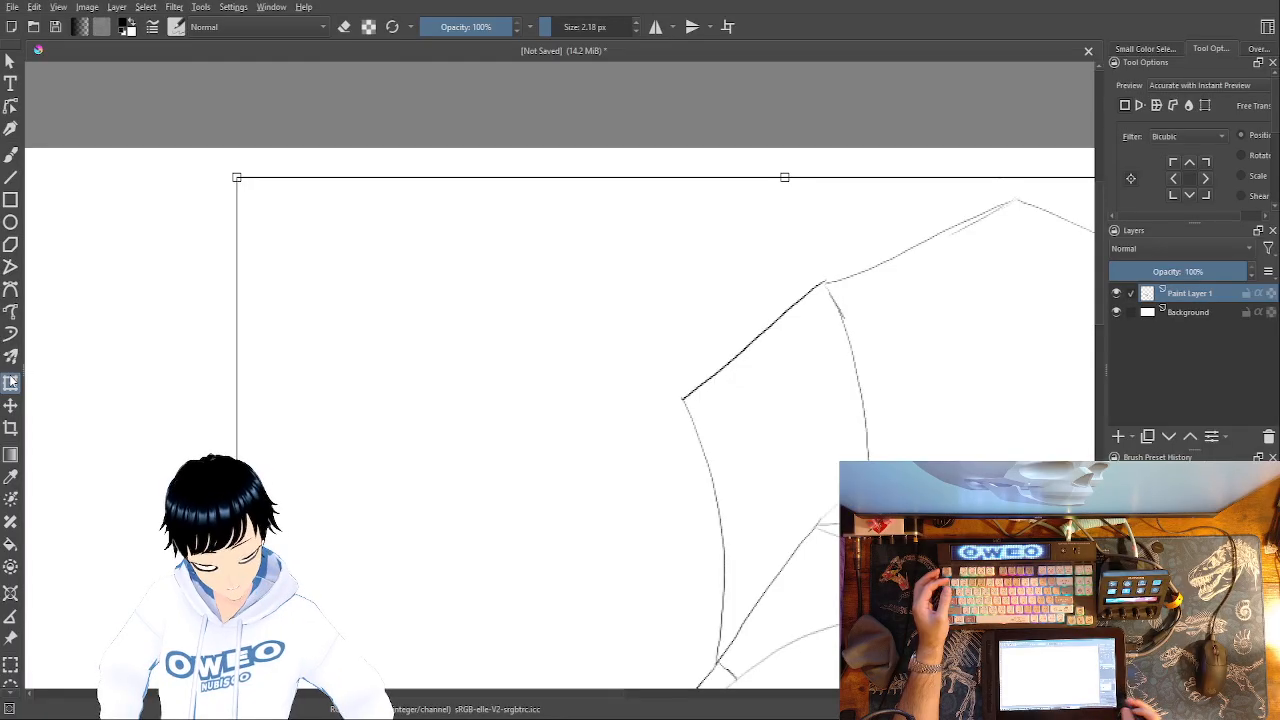
key("minus")
key("minus")
key("minus")
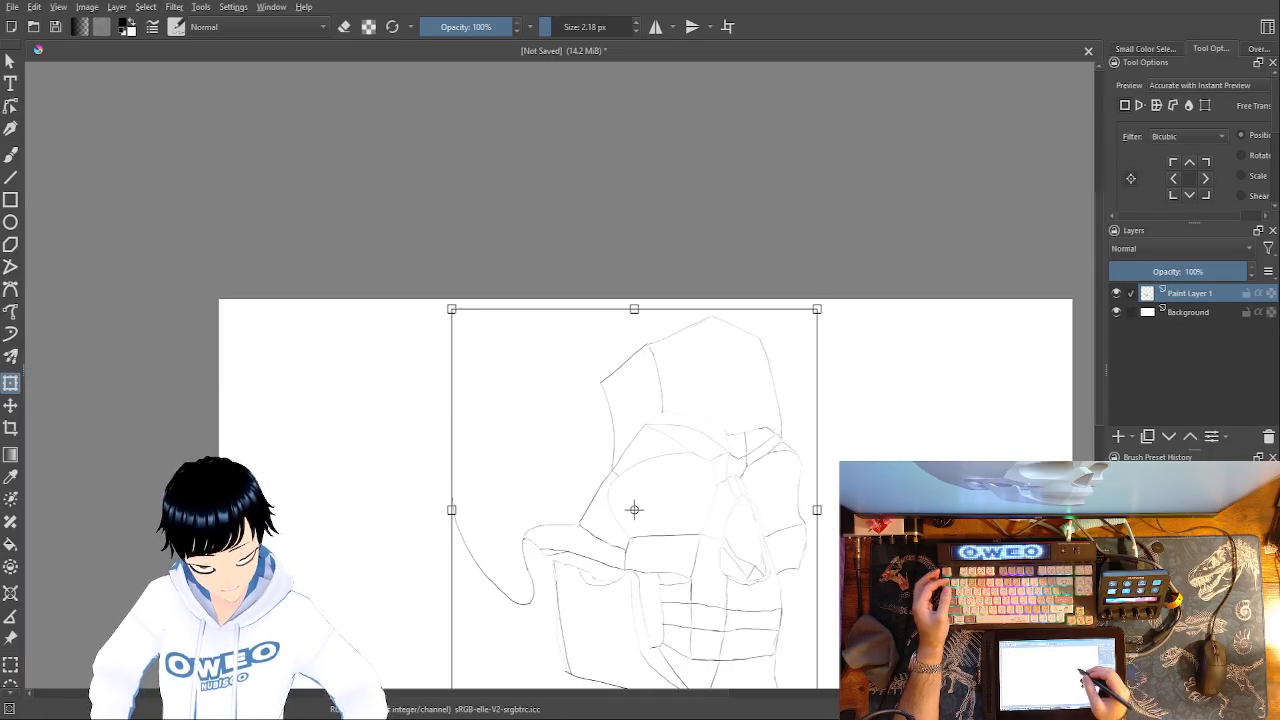
mouse_move(818, 310)
left_mouse_down()
mouse_move(757, 371)
mouse_move(757, 389)
mouse_move(786, 372)
left_mouse_up()
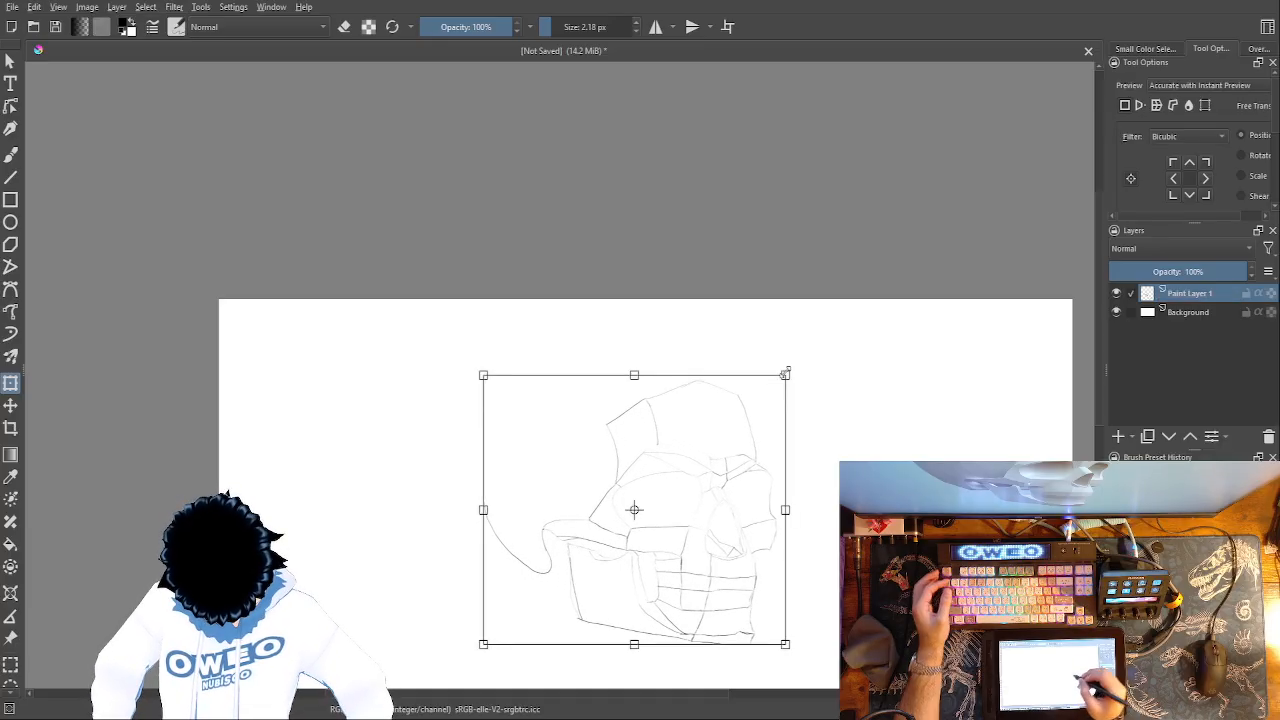
key("ctrl+z")
mouse_move(818, 307)
left_mouse_down()
mouse_move(764, 387)
mouse_move(750, 384)
left_mouse_up()
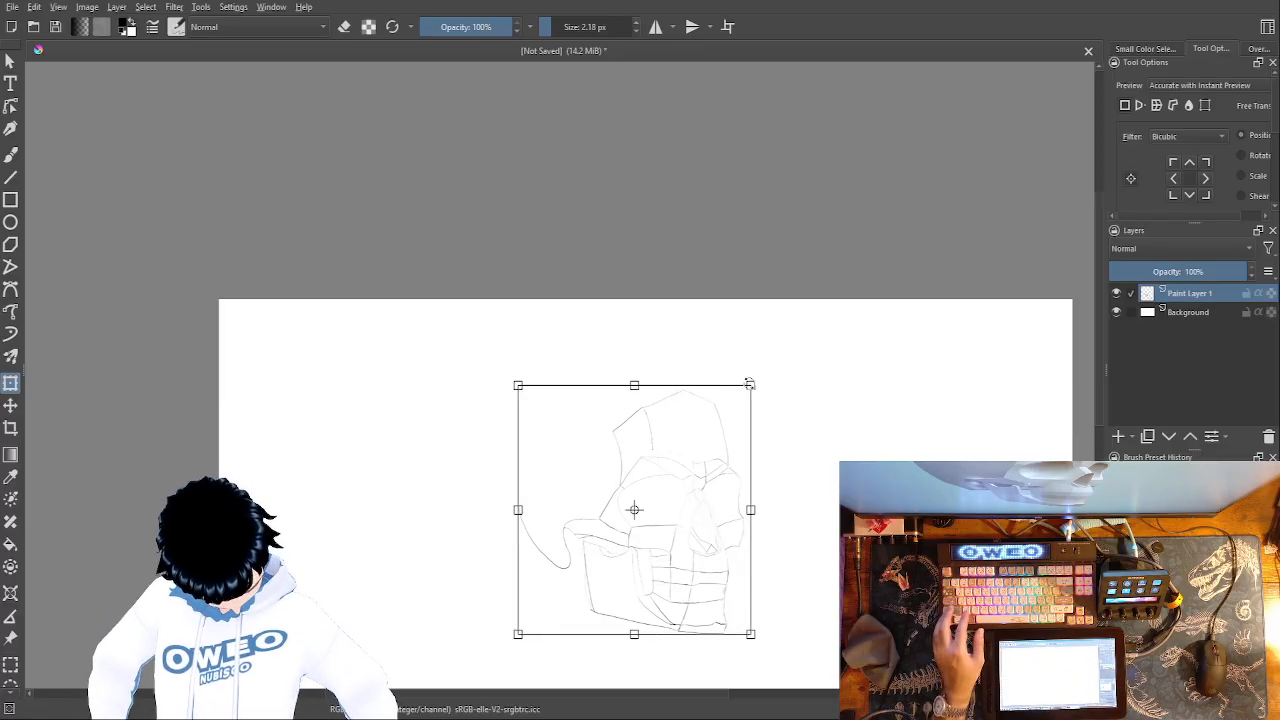
key("ctrl+z")
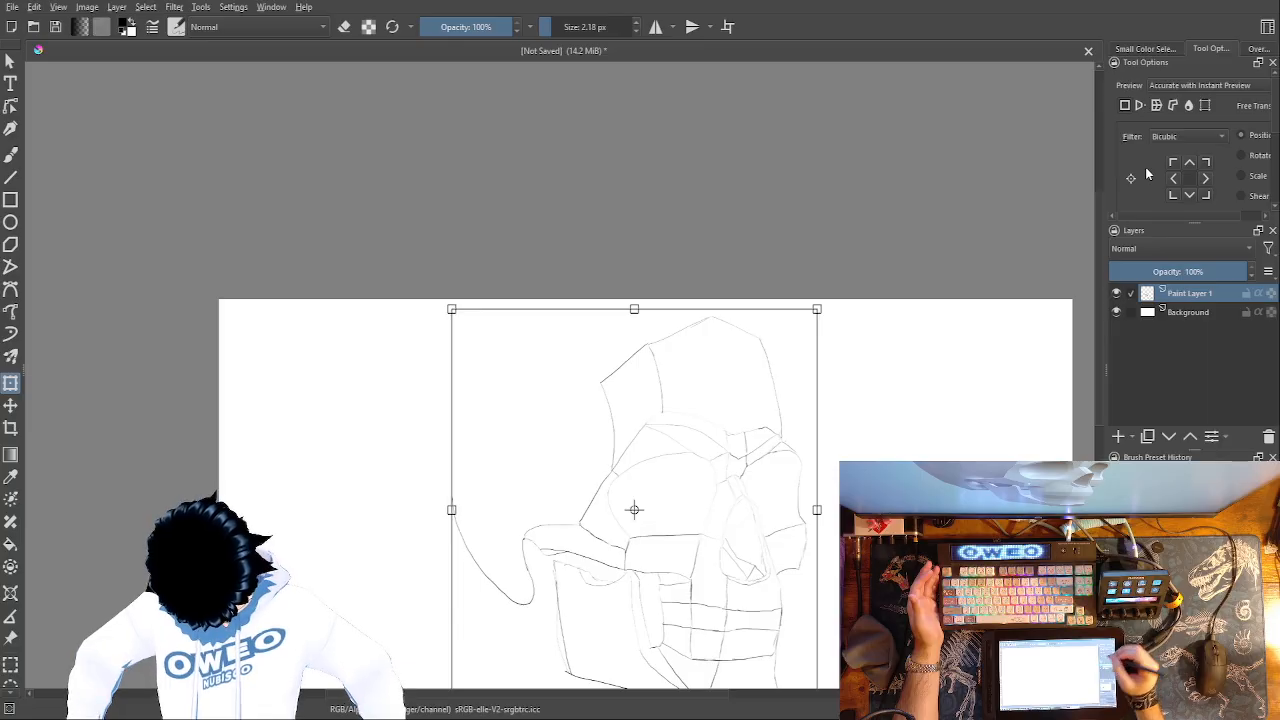
- Try to shrink the skull sketch from its upper corner and reposition it nearer the middle of the page
left_click_drag(817, 309, 683, 437)
mouse_move(617, 517)
left_mouse_down()
mouse_move(697, 431)
mouse_move(697, 446)
left_mouse_up()
left_click_drag(762, 359, 786, 338)
left_click_drag(738, 392, 738, 423)
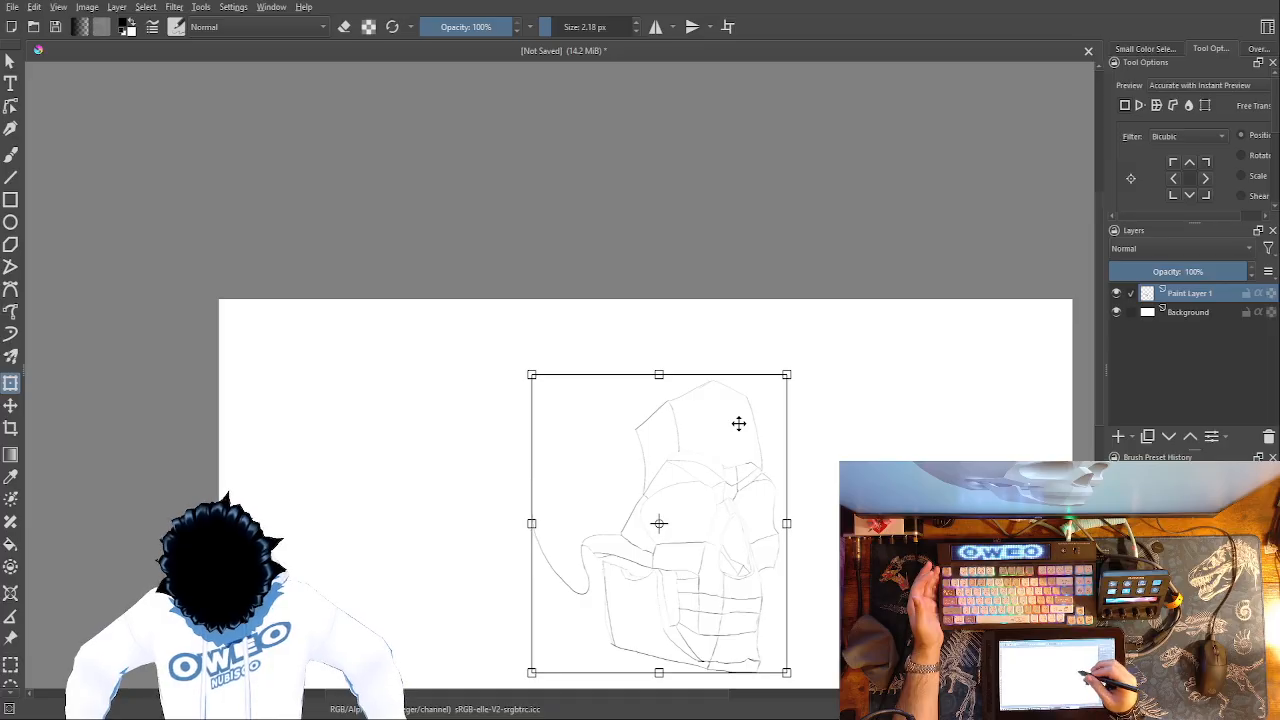
scroll(900, 177, "down", 5)
left_click_drag(788, 171, 815, 138)
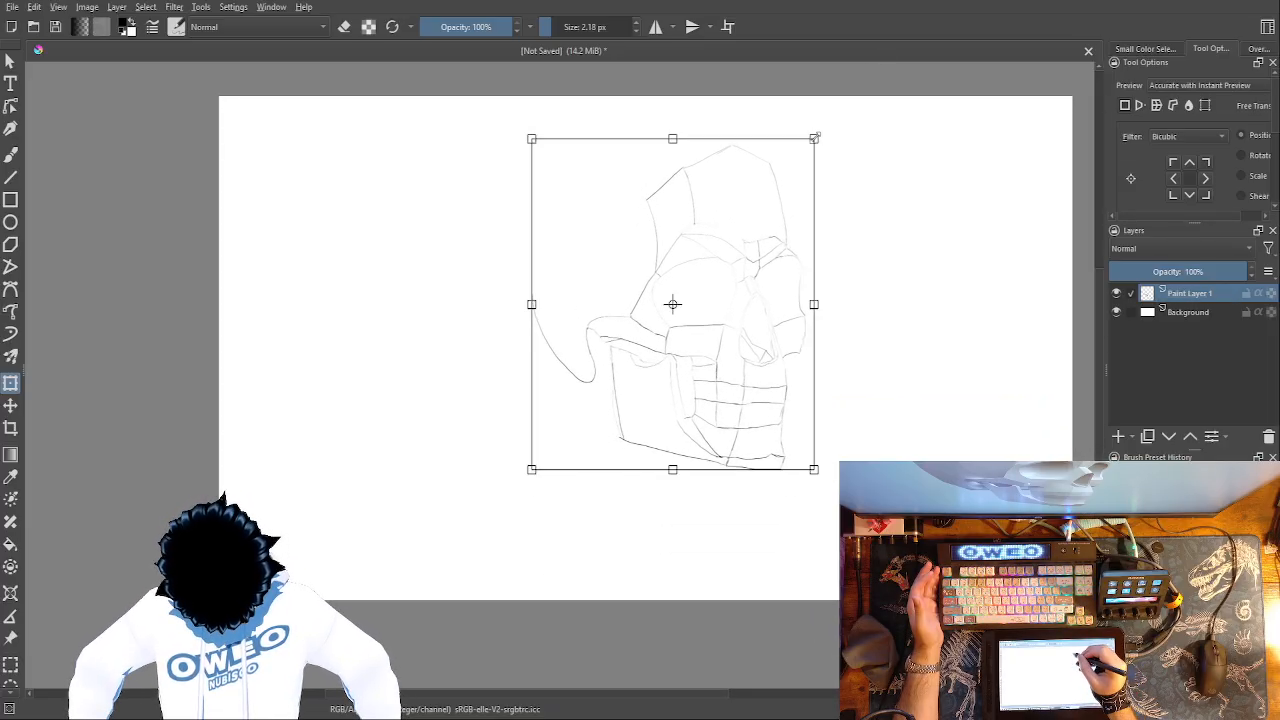
- Undo the scaling, move the full-size sketch lower on the page to leave room above the forehead, and return to the brush
key("ctrl+z")
key("ctrl+z")
key("ctrl+z")
key("ctrl+z")
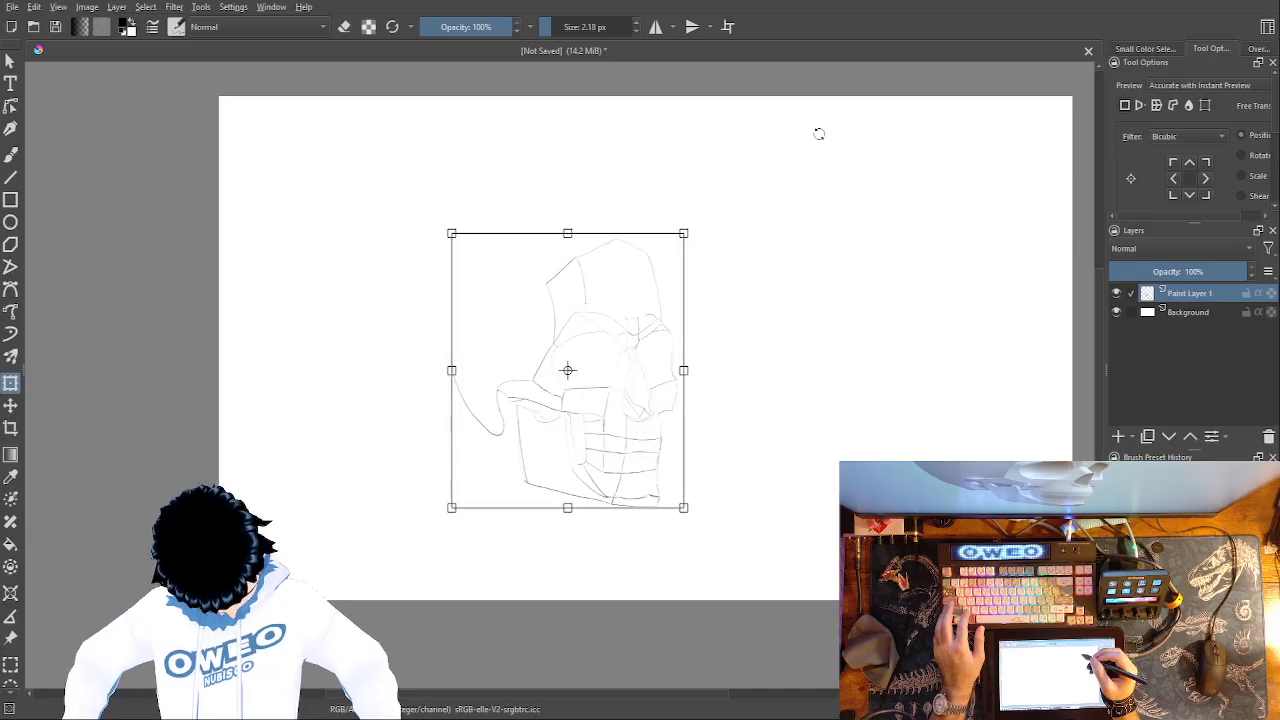
key("ctrl+shift+z")
left_click_drag(740, 240, 721, 321)
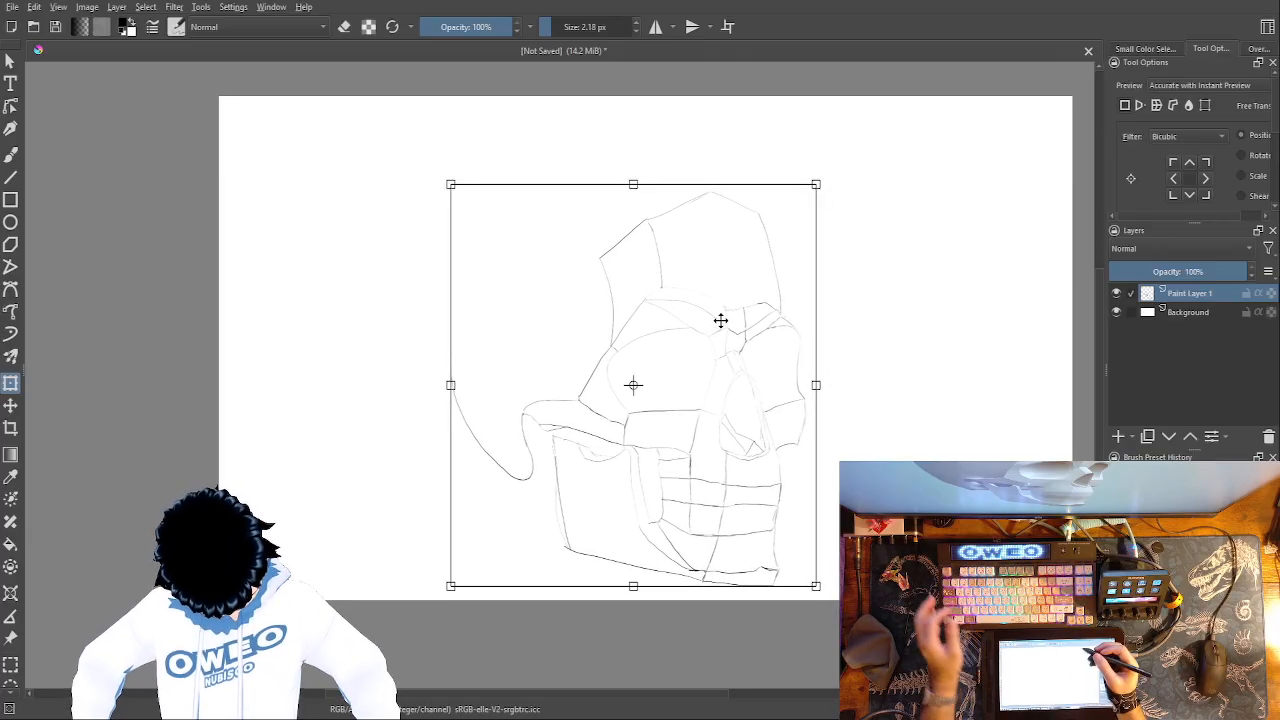
left_click(11, 150)
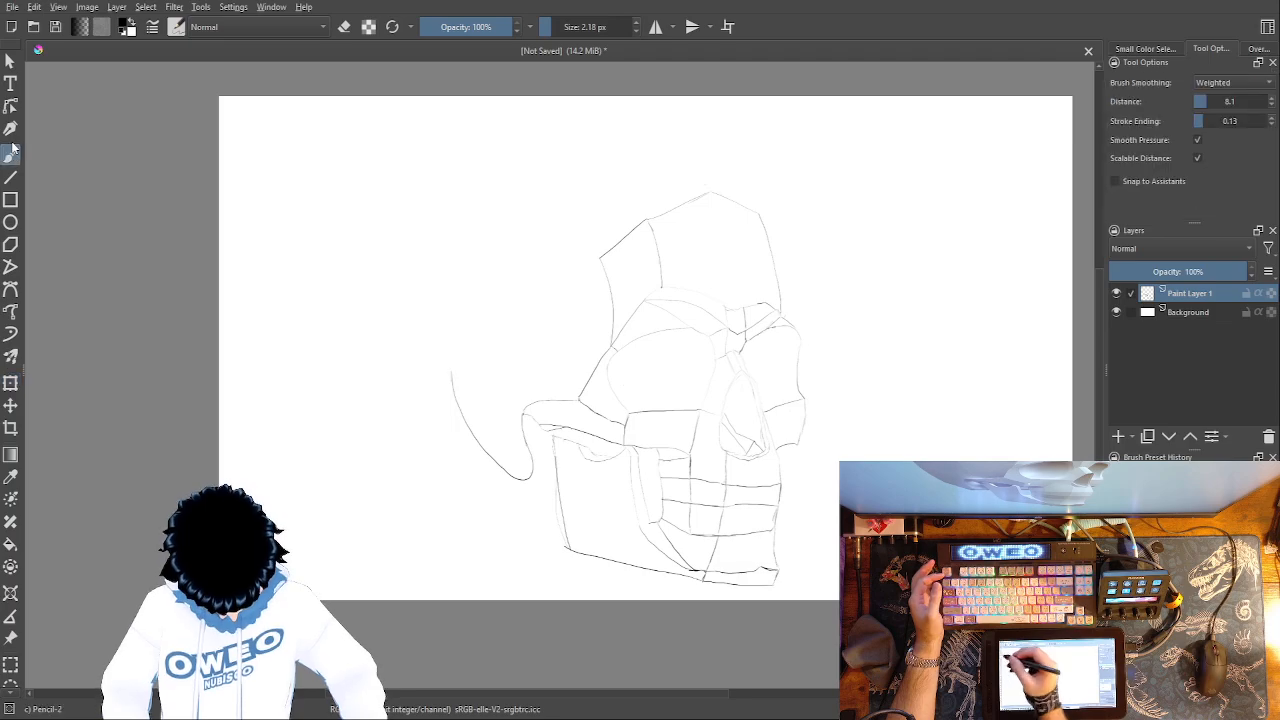
- Try to draw the cranium's top outline as a long curve arching back from the forehead block's far top corner
key("ctrl+plus")
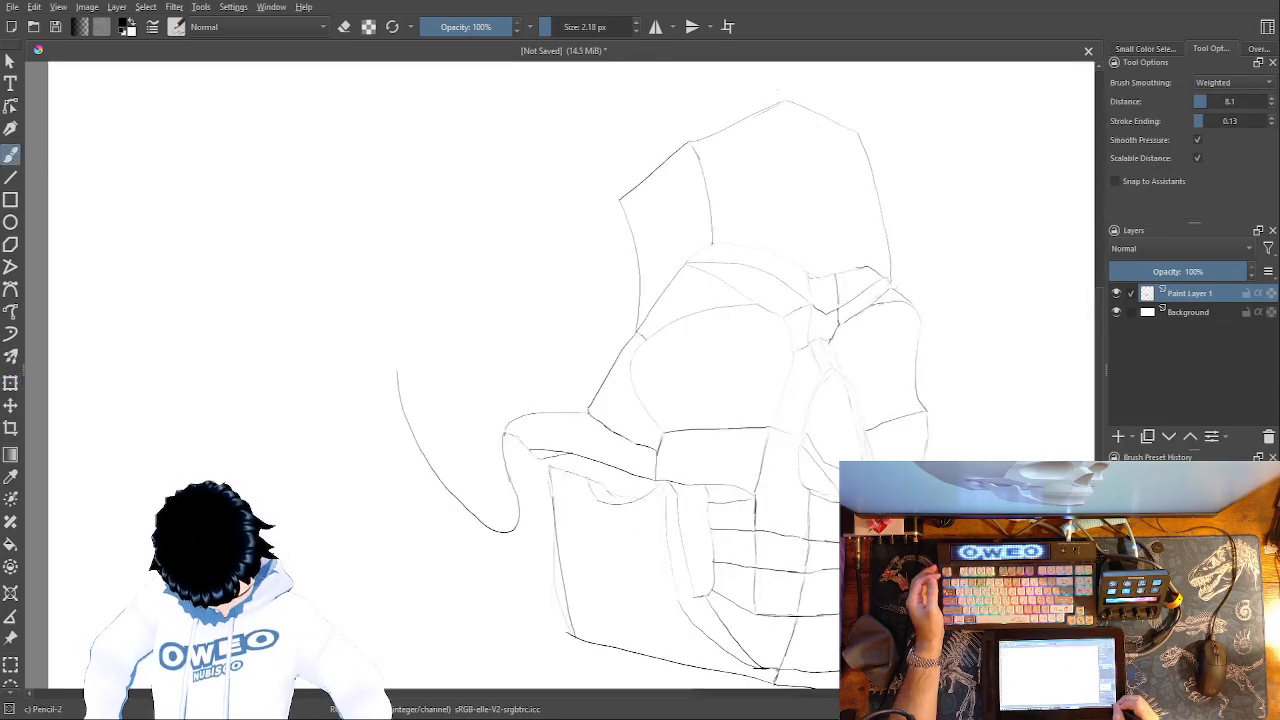
key("ctrl+plus")
key("ctrl+minus")
key("ctrl+minus")
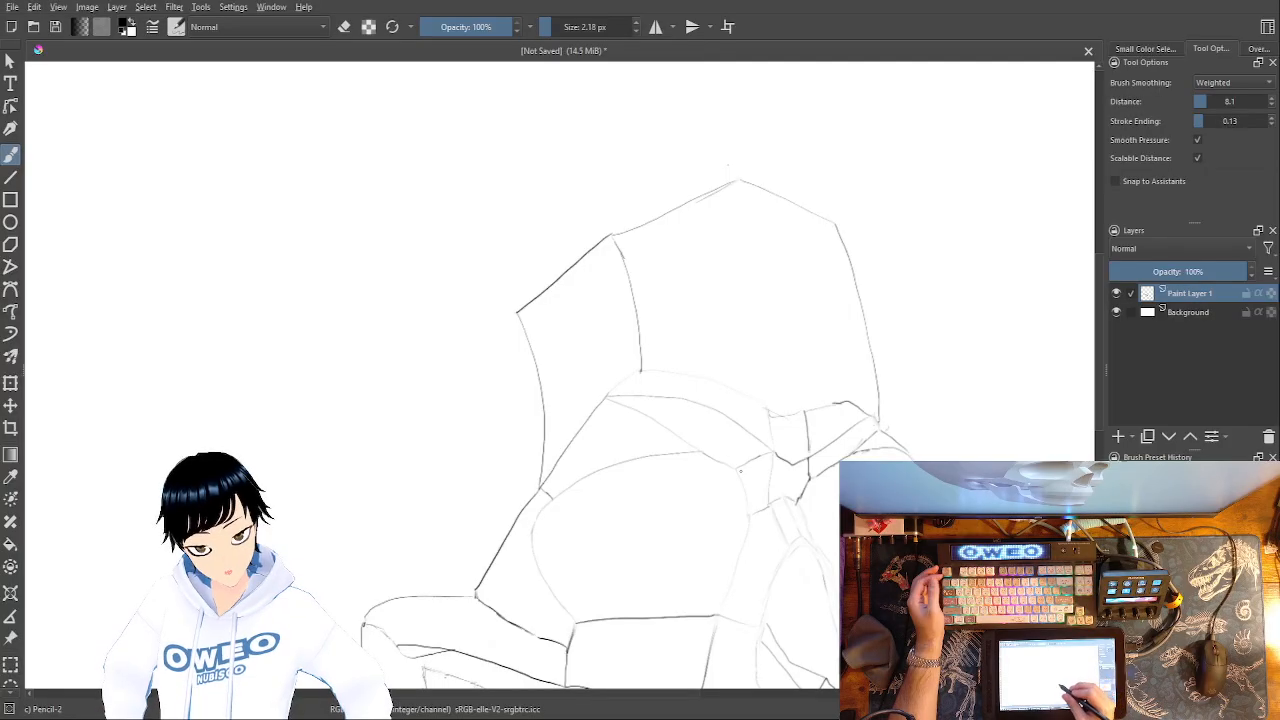
scroll(650, 435, "up", 3)
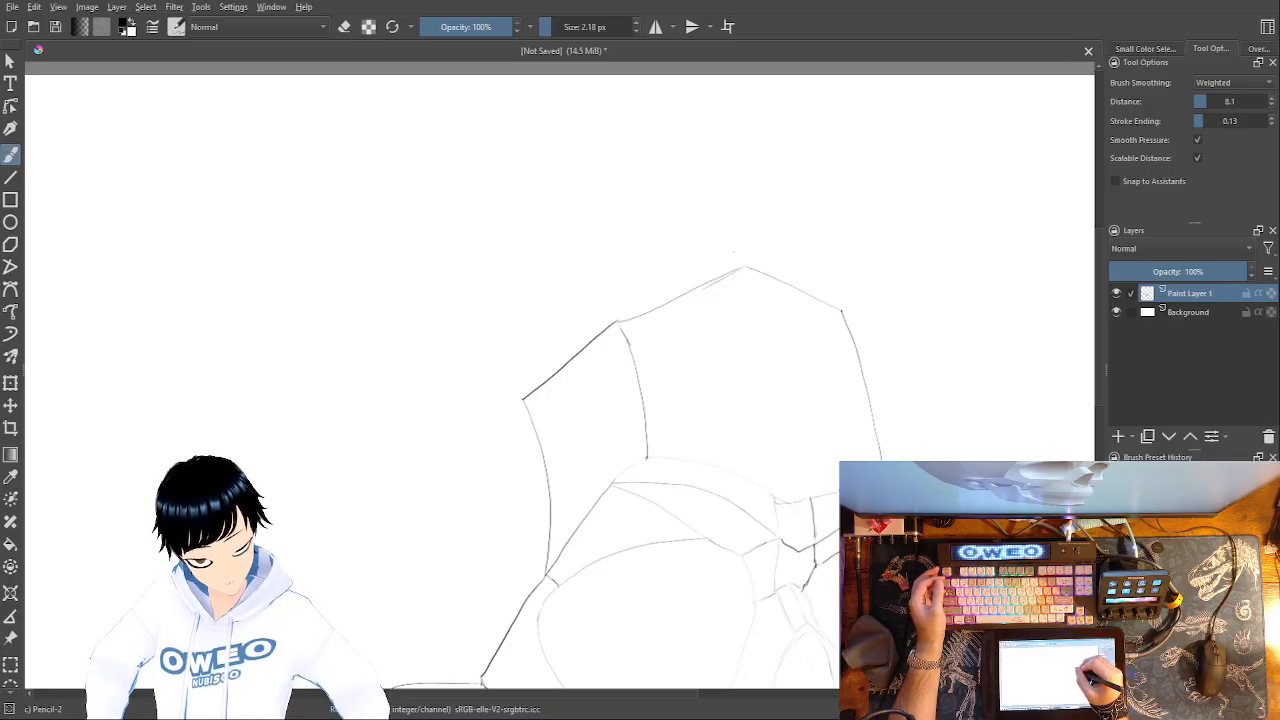
left_click_drag(777, 224, 636, 134)
key("ctrl+z")
mouse_move(842, 306)
left_mouse_down()
mouse_move(788, 219)
mouse_move(686, 139)
mouse_move(565, 92)
mouse_move(803, 339)
mouse_move(969, 317)
mouse_move(822, 270)
mouse_move(849, 267)
mouse_move(747, 448)
left_mouse_up()
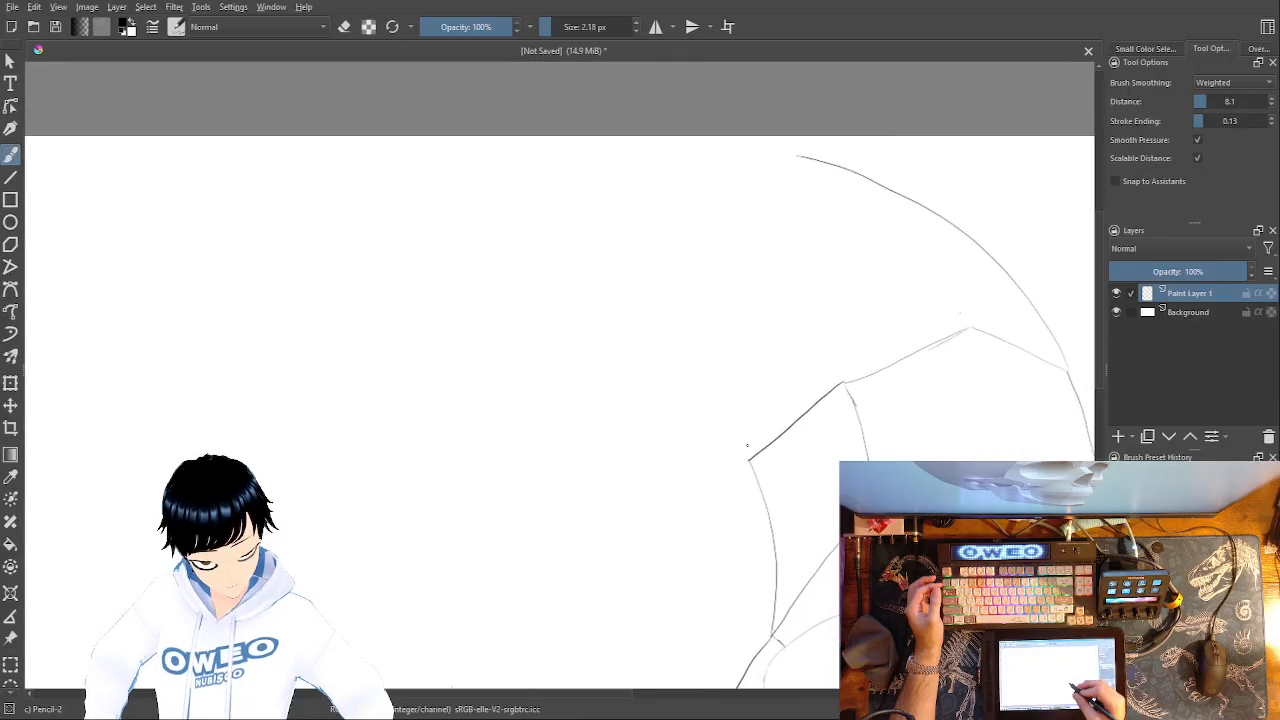
mouse_move(780, 152)
left_mouse_down()
mouse_move(663, 167)
mouse_move(478, 228)
left_mouse_up()
left_click_drag(694, 386, 810, 196)
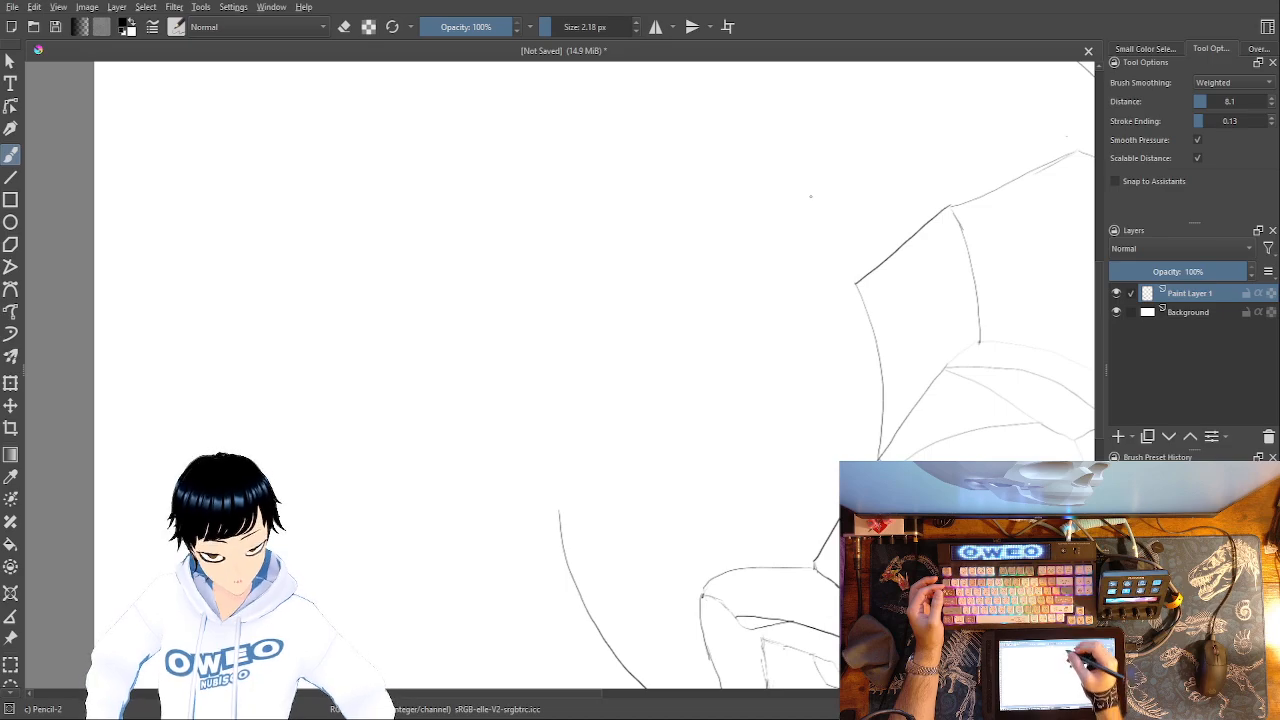
- Draw two curved lines running back over the cranium from the two top corners of the forehead's side plane
left_click_drag(742, 354, 686, 464)
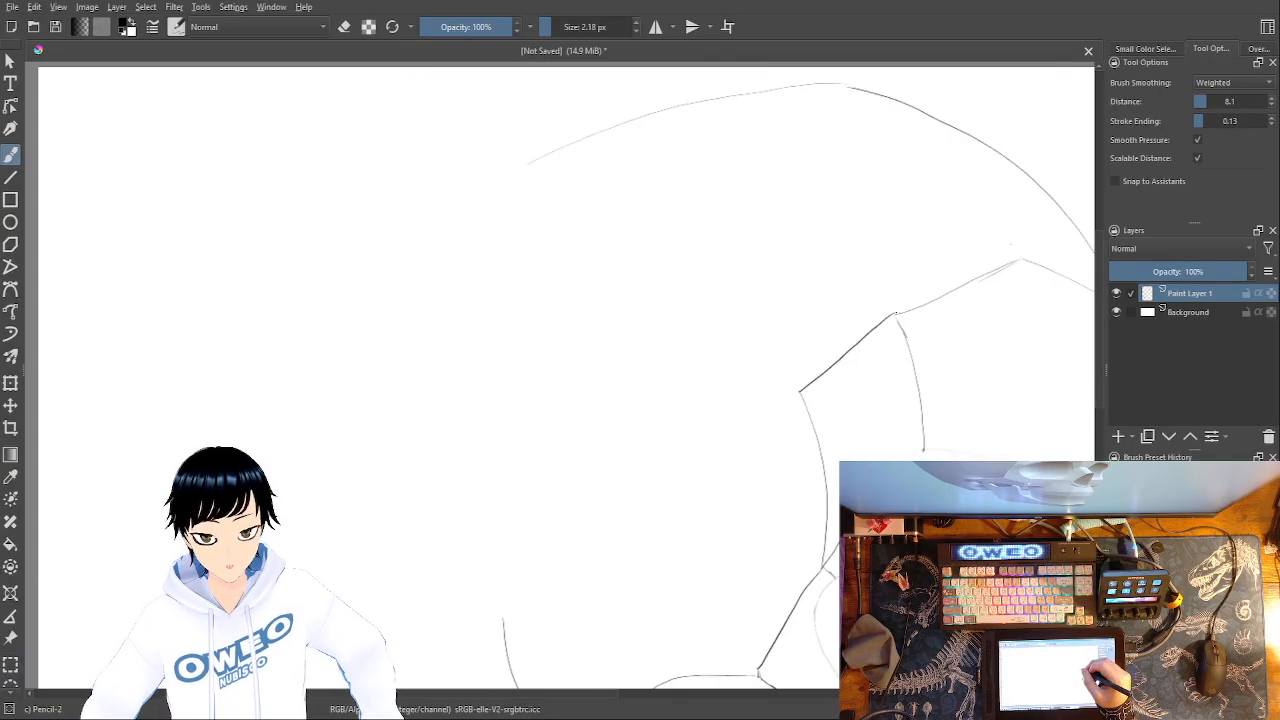
mouse_move(833, 260)
left_mouse_down()
mouse_move(731, 193)
mouse_move(666, 171)
left_mouse_up()
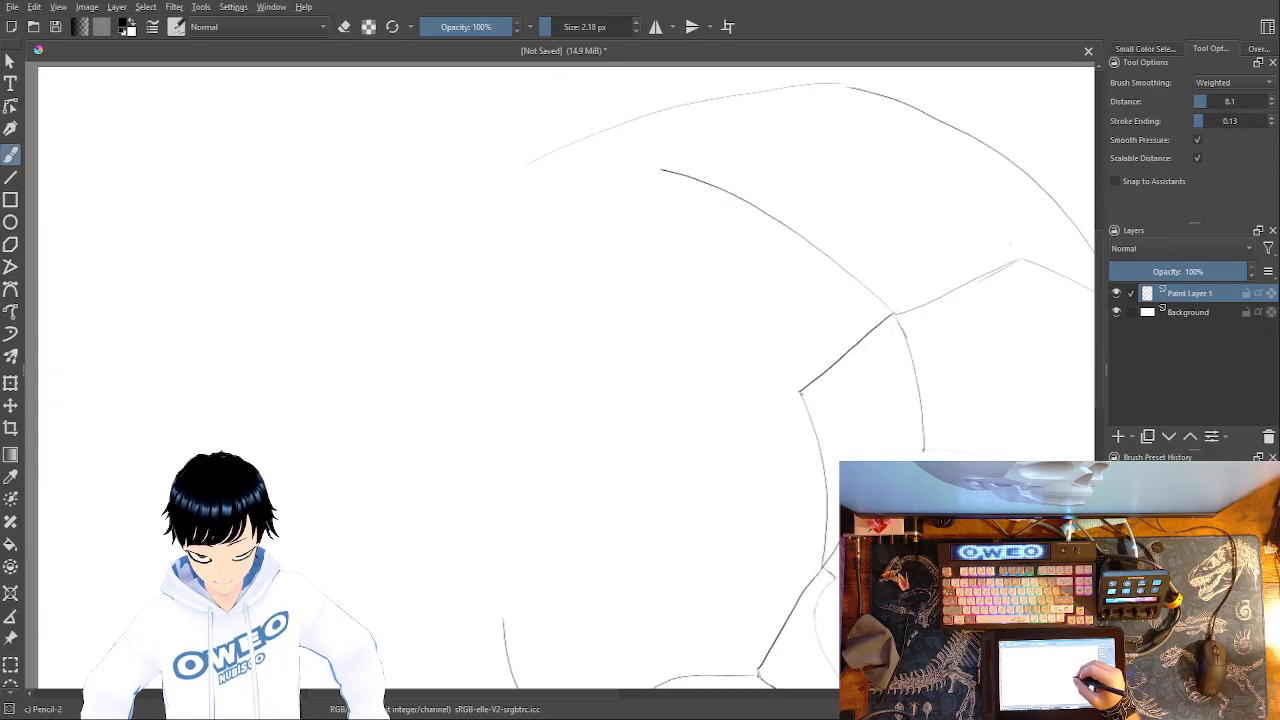
mouse_move(709, 345)
left_mouse_down()
mouse_move(592, 323)
mouse_move(548, 411)
left_mouse_up()
- Erase the cranium's outermost top curve with the Eraser Small preset, and switch back to the Pencil-2 brush
right_click(807, 377)
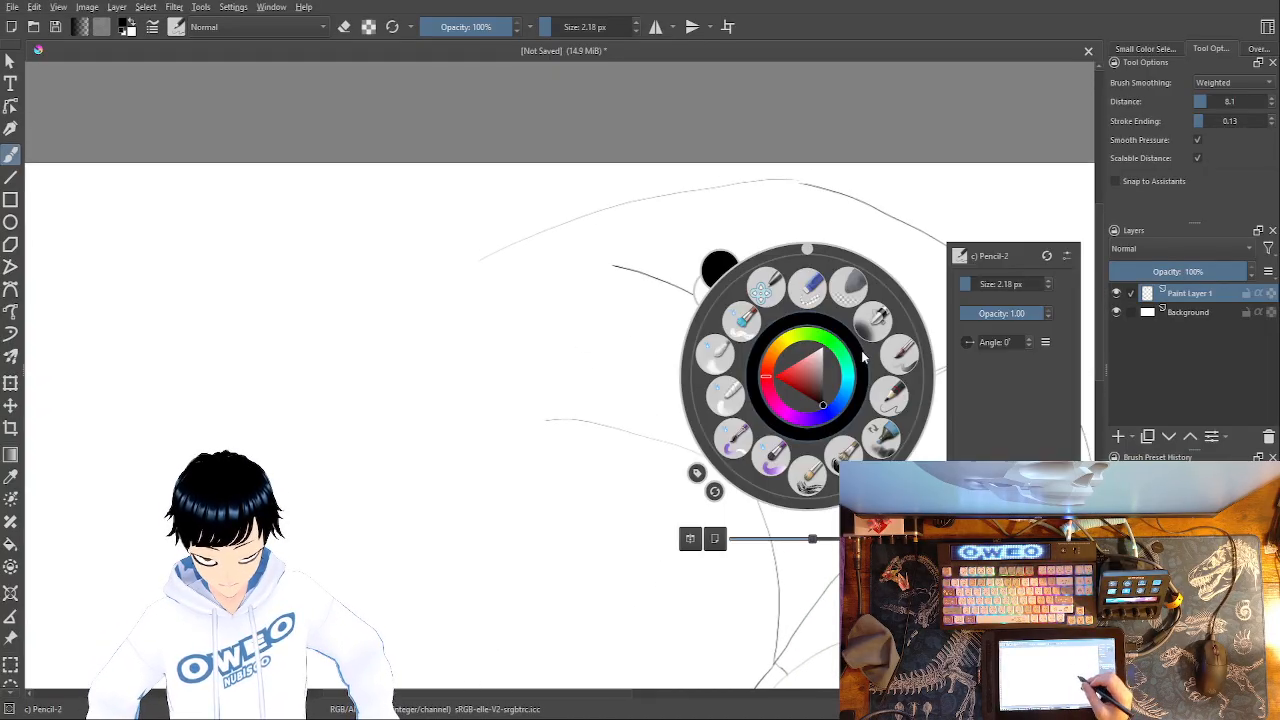
left_click(808, 288)
mouse_move(783, 183)
left_mouse_down()
mouse_move(573, 218)
mouse_move(477, 260)
left_mouse_up()
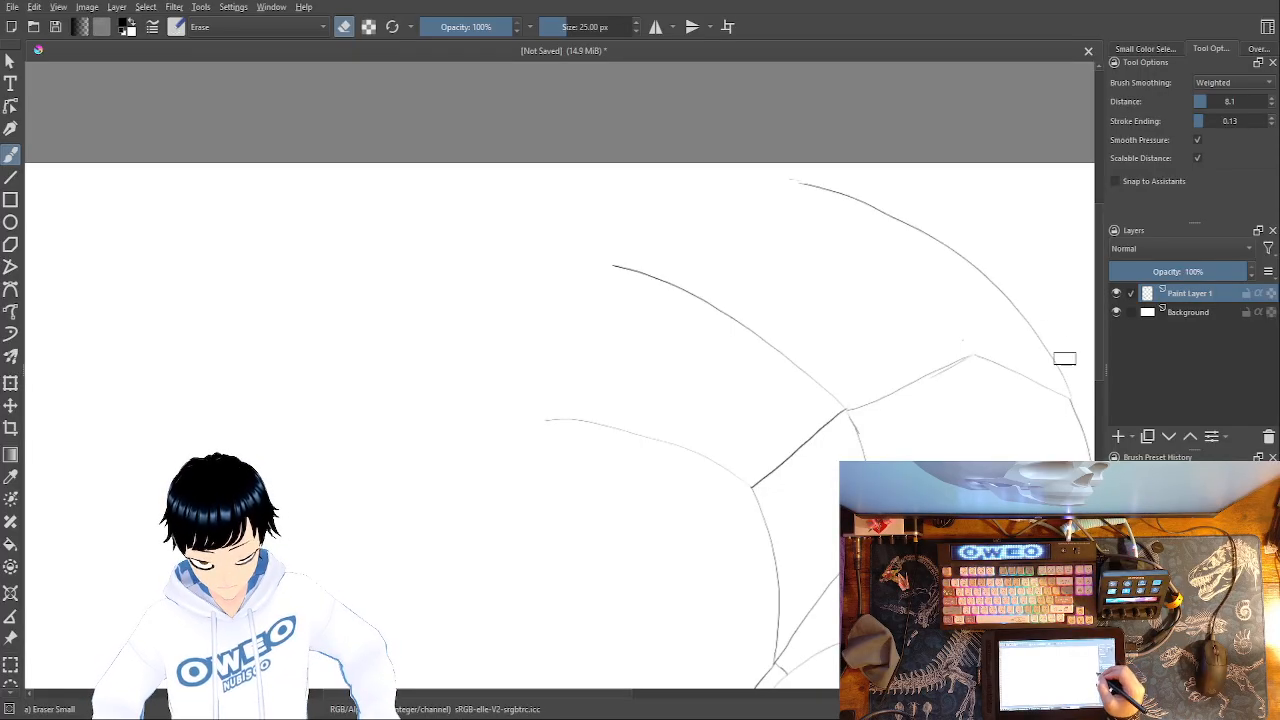
mouse_move(1070, 390)
left_mouse_down()
mouse_move(974, 268)
mouse_move(817, 184)
left_mouse_up()
right_click(803, 380)
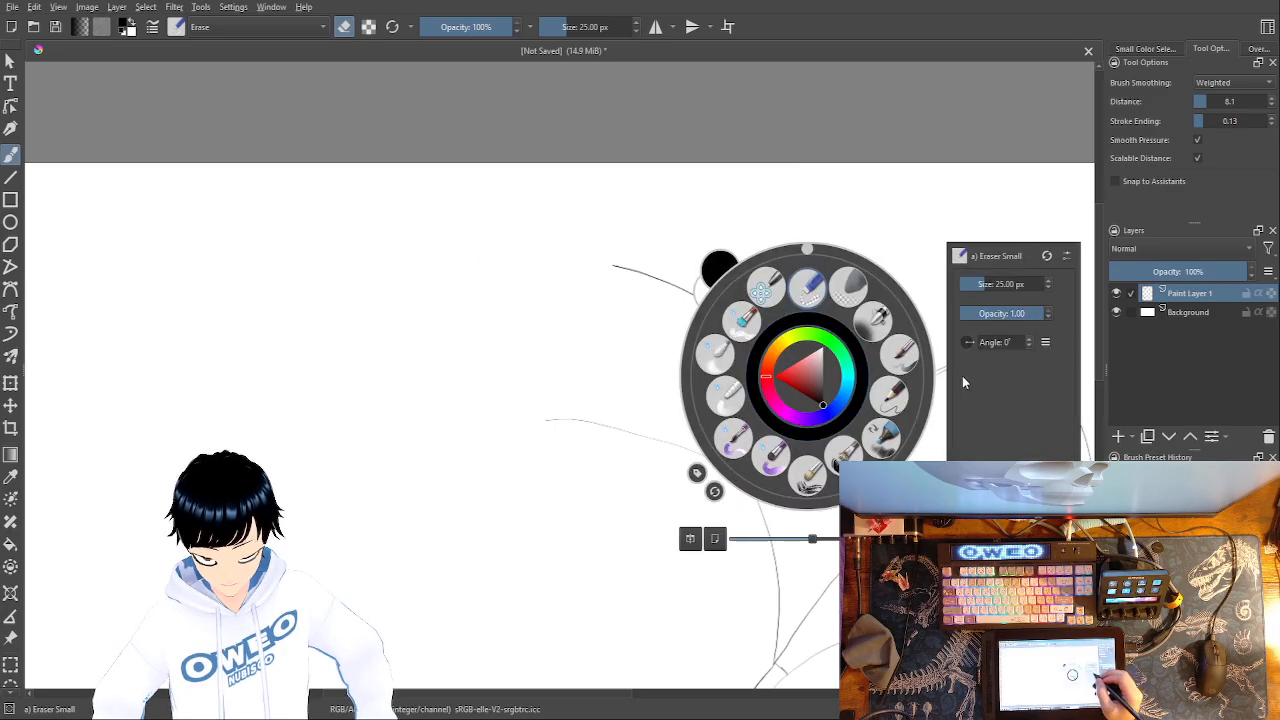
left_click(892, 382)
- Redraw the cranium's top outline as a single arc back from the forehead's far top corner, undoing strokes until the curve fits
mouse_move(1070, 394)
left_mouse_down()
mouse_move(934, 283)
mouse_move(840, 239)
mouse_move(660, 204)
left_mouse_up()
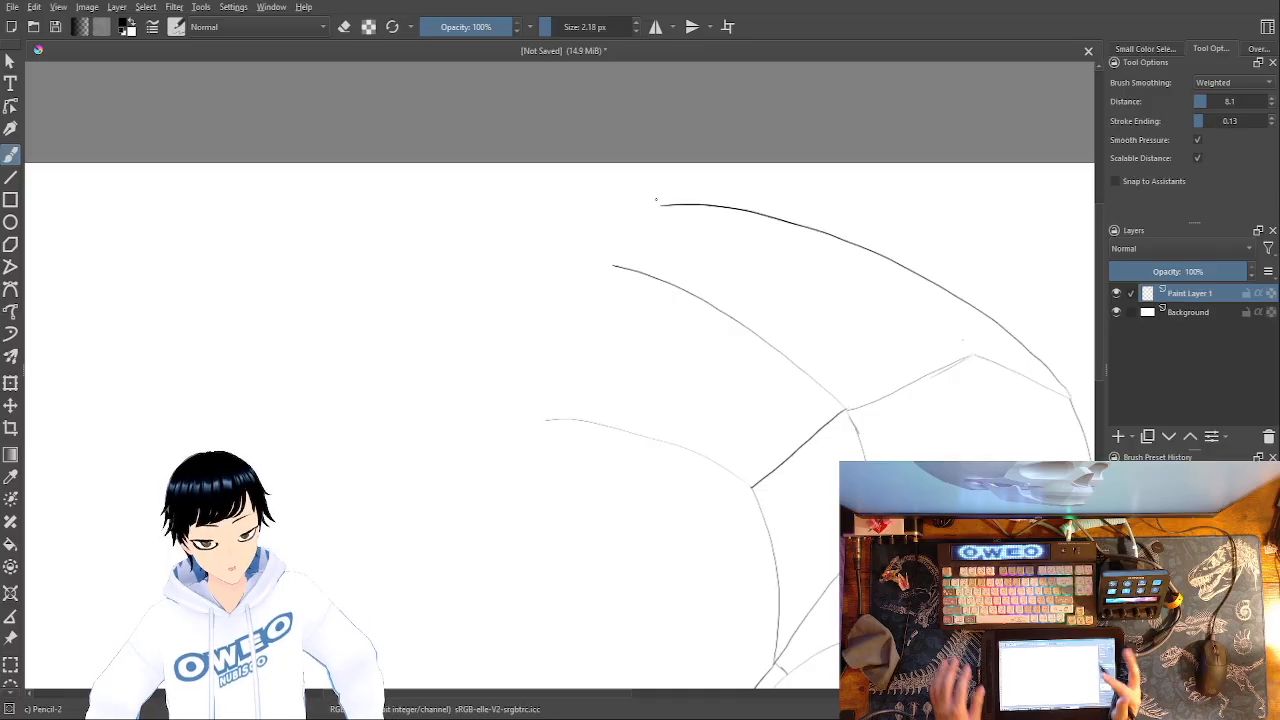
key("ctrl+z")
mouse_move(1072, 402)
left_mouse_down()
mouse_move(1028, 354)
mouse_move(820, 233)
mouse_move(688, 203)
left_mouse_up()
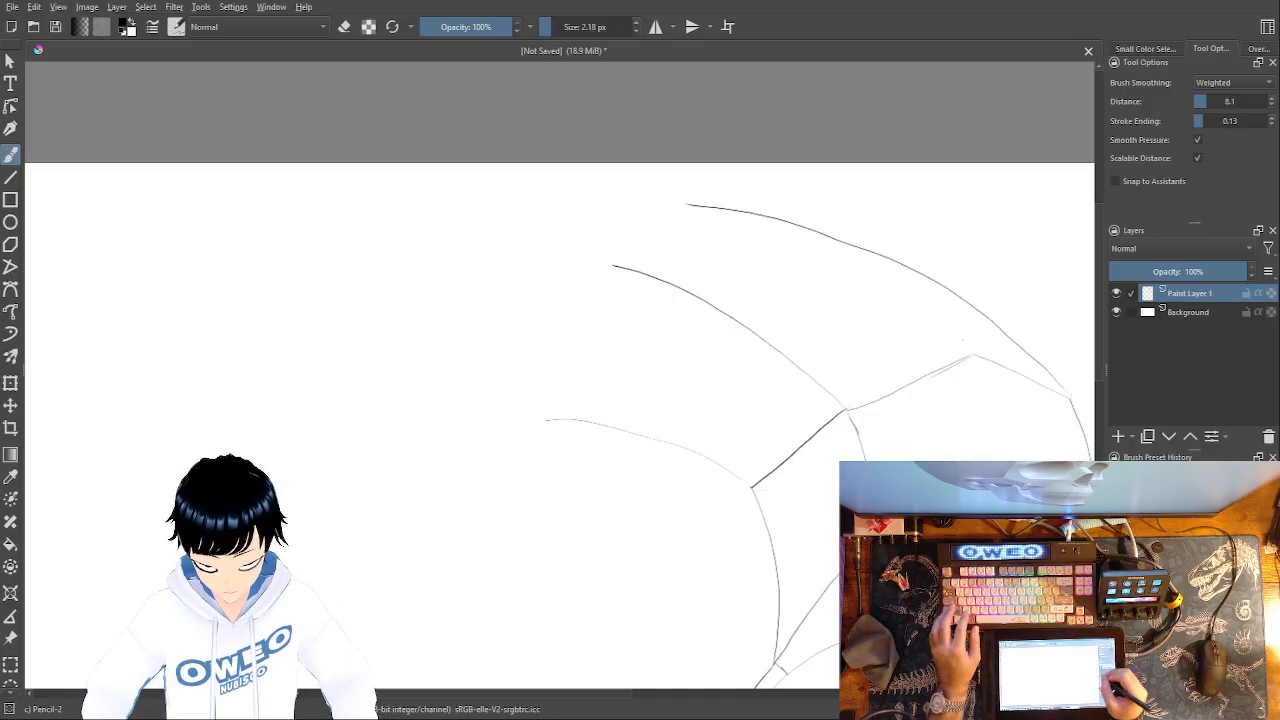
key("ctrl+z")
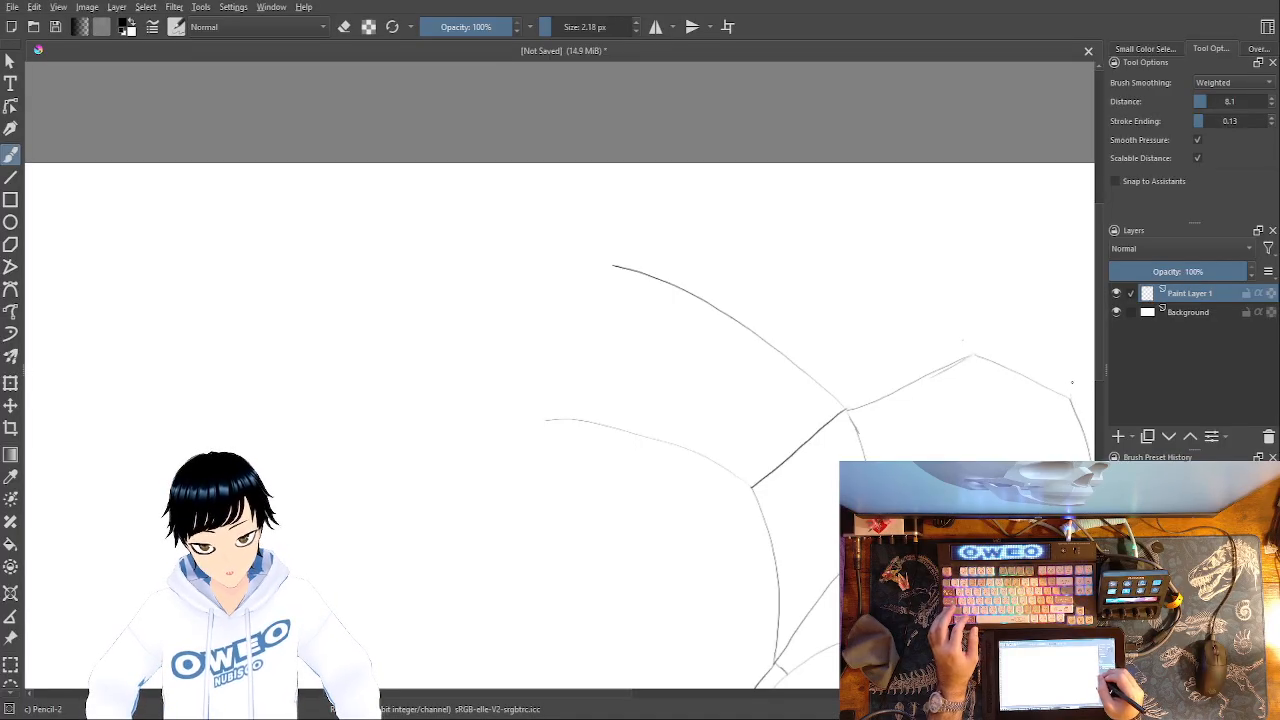
mouse_move(1068, 392)
left_mouse_down()
mouse_move(874, 243)
mouse_move(768, 192)
left_mouse_up()
key("ctrl+z")
mouse_move(1068, 392)
left_mouse_down()
mouse_move(967, 270)
mouse_move(854, 201)
mouse_move(766, 176)
left_mouse_up()
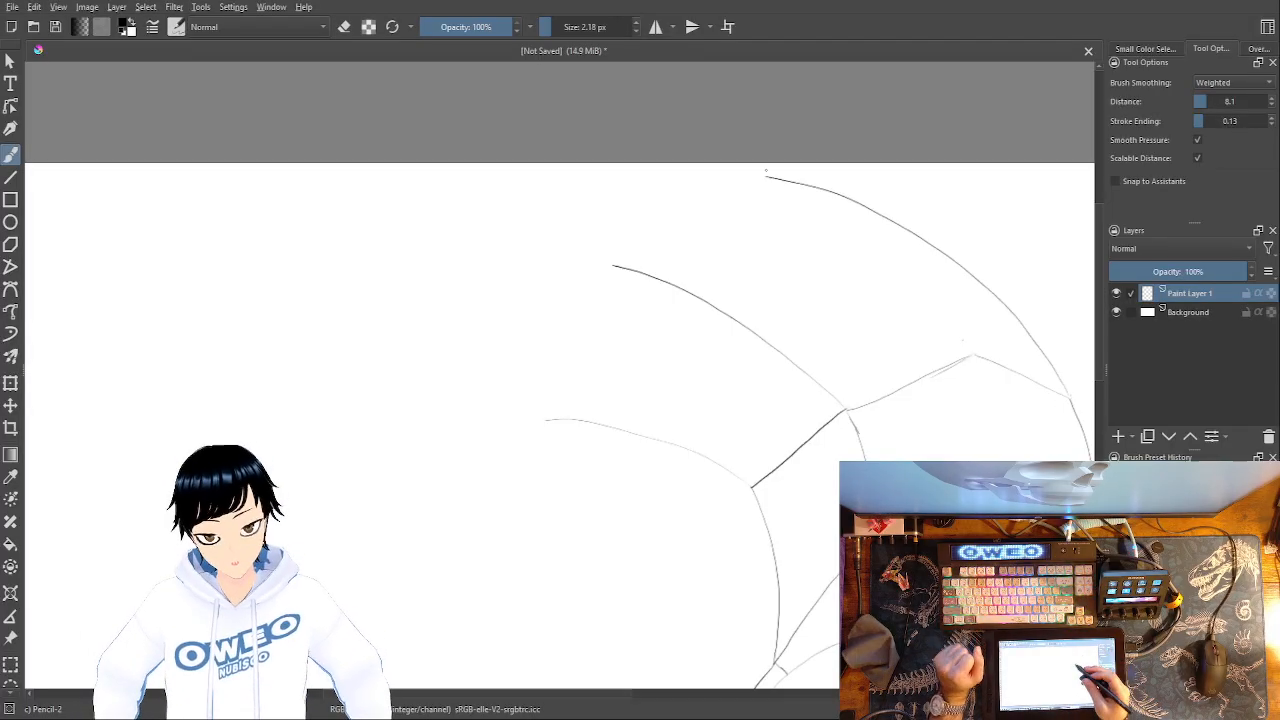
- Close the first cranium side plane with a slanted rear edge, and replace its lower curve with one meeting that edge's lower end
mouse_move(754, 390)
left_mouse_down()
mouse_move(823, 357)
mouse_move(835, 414)
left_mouse_up()
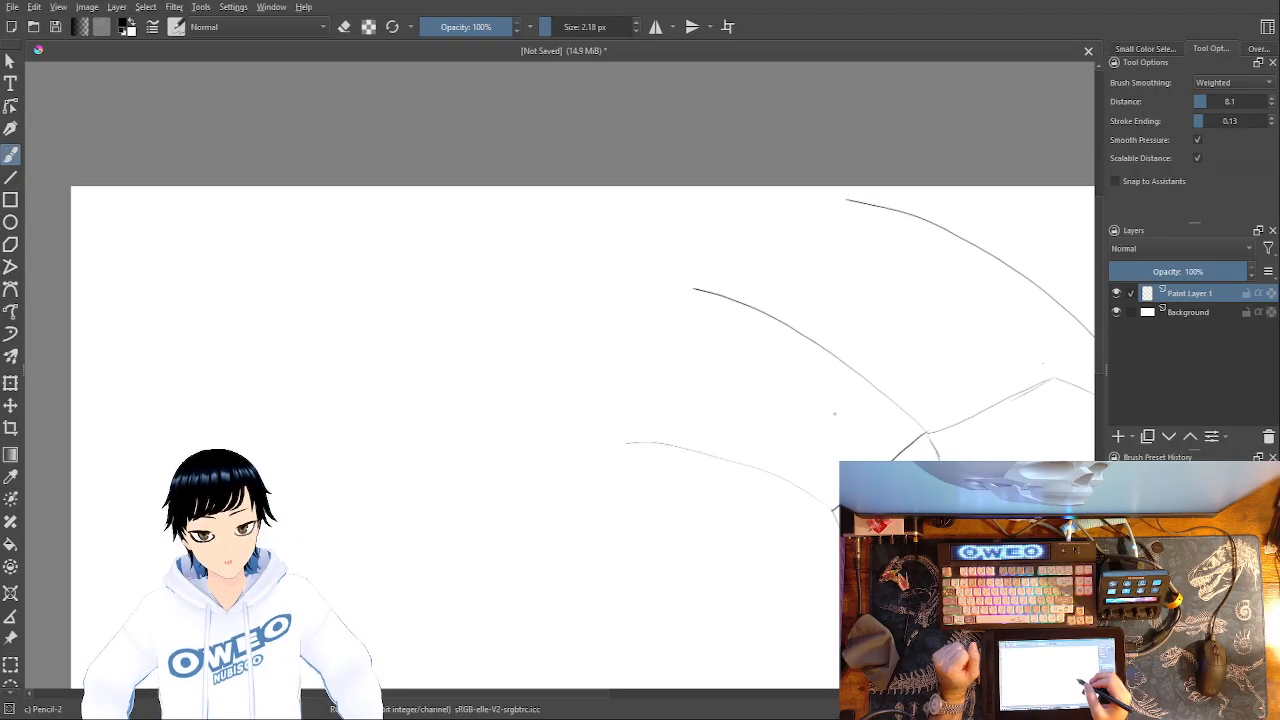
left_click_drag(692, 291, 663, 353)
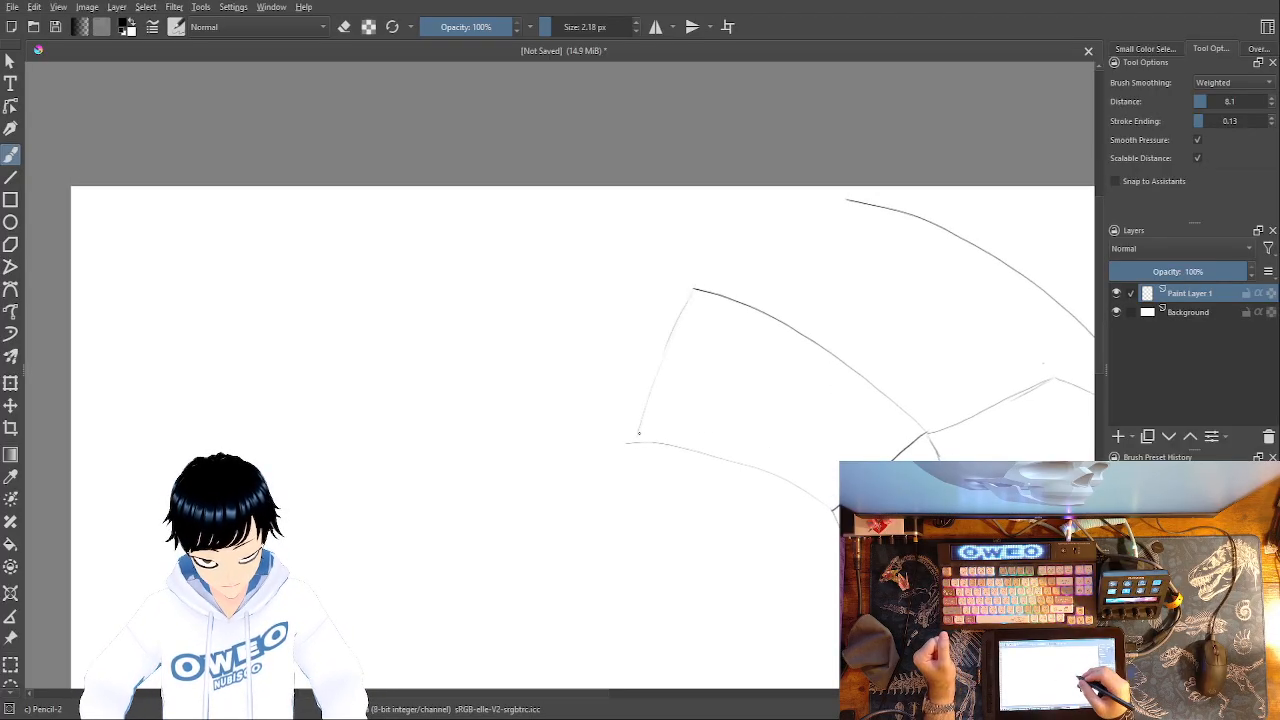
right_click(749, 471)
left_click(737, 406)
mouse_move(643, 443)
left_mouse_down()
mouse_move(679, 441)
mouse_move(651, 414)
mouse_move(643, 421)
mouse_move(705, 453)
left_mouse_up()
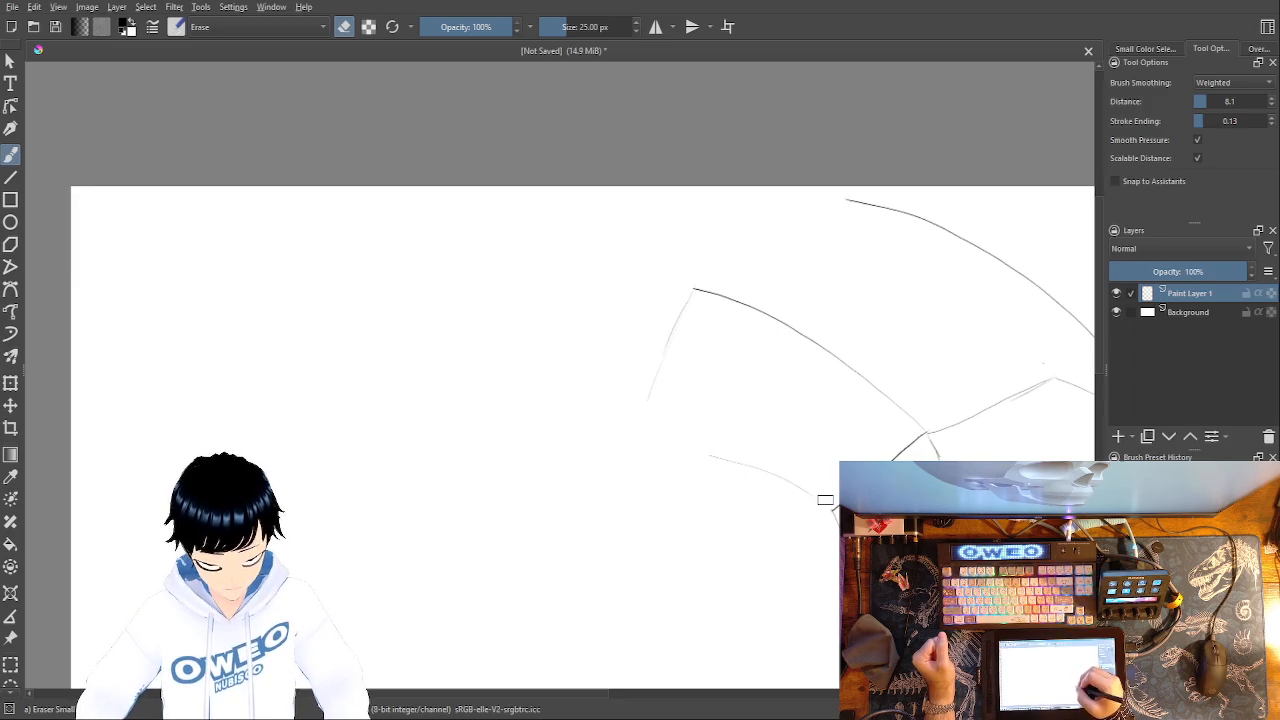
left_click_drag(800, 490, 697, 446)
right_click(805, 424)
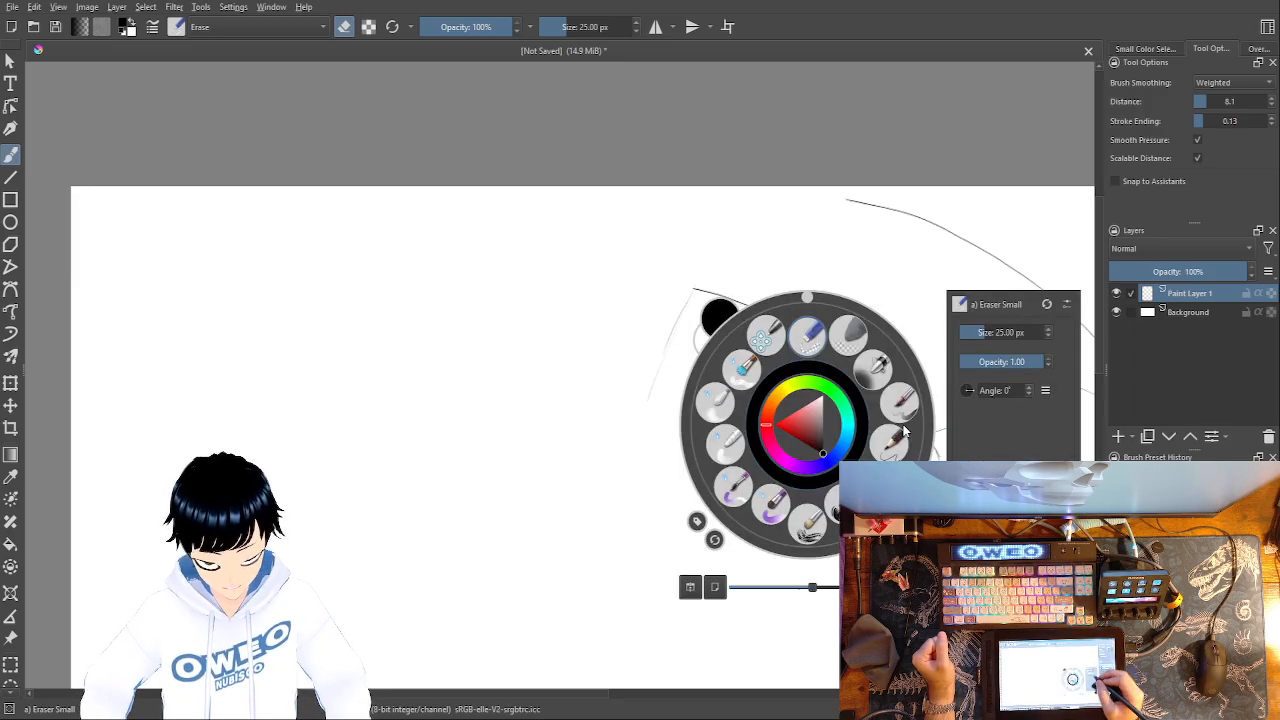
left_click(880, 446)
left_click_drag(832, 510, 646, 403)
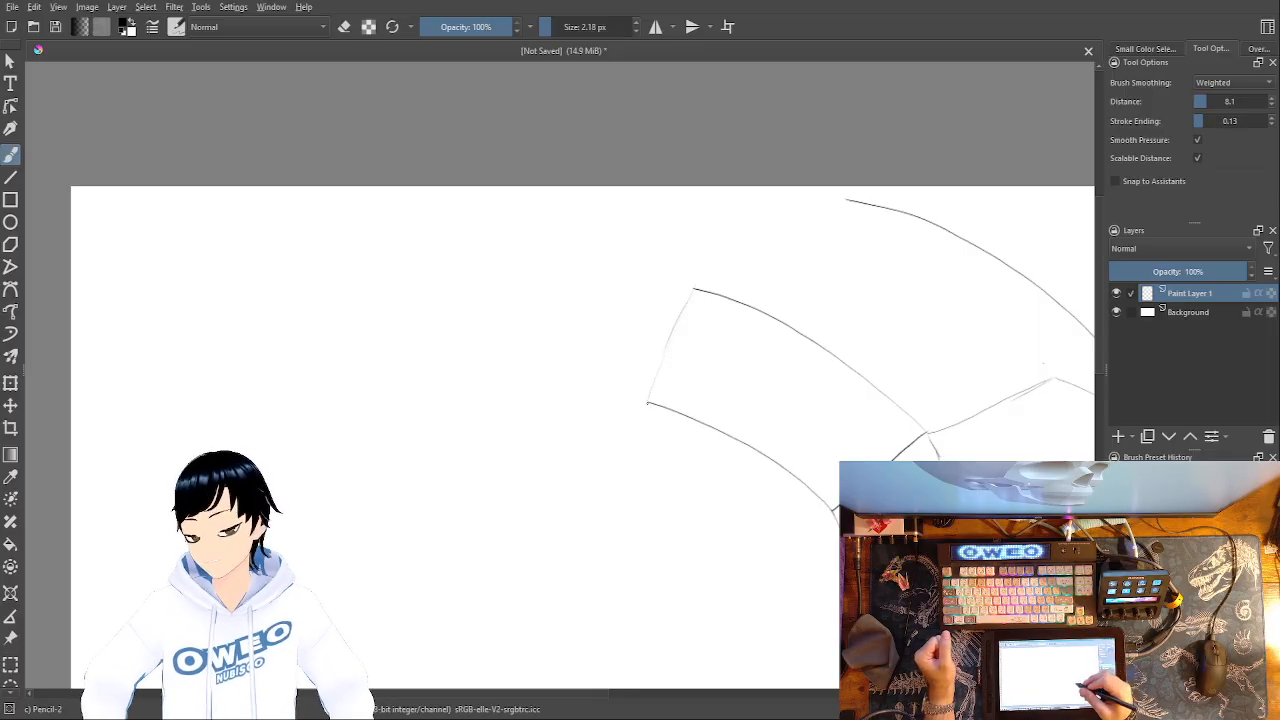
- Add a second cranium side plane behind the first, with gently falling upper and lower curves and a short slanted end edge
left_click_drag(769, 446, 760, 500)
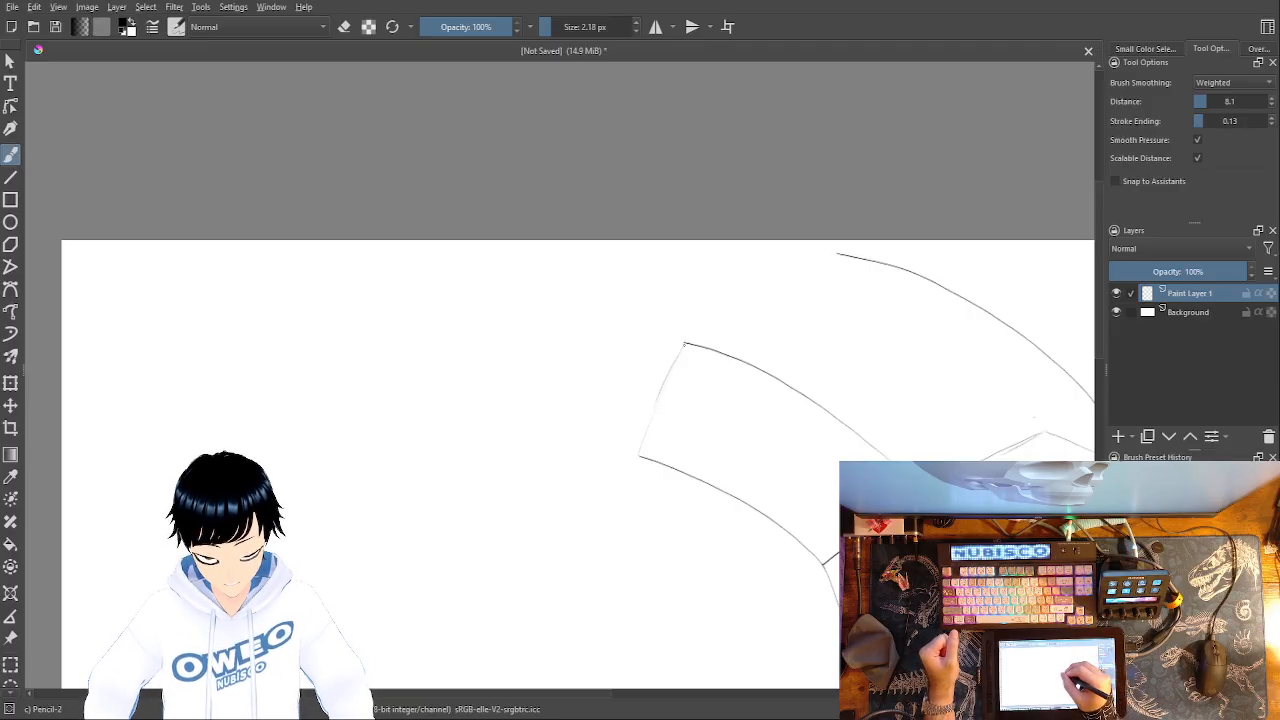
mouse_move(683, 344)
left_mouse_down()
mouse_move(492, 381)
mouse_move(397, 428)
left_mouse_up()
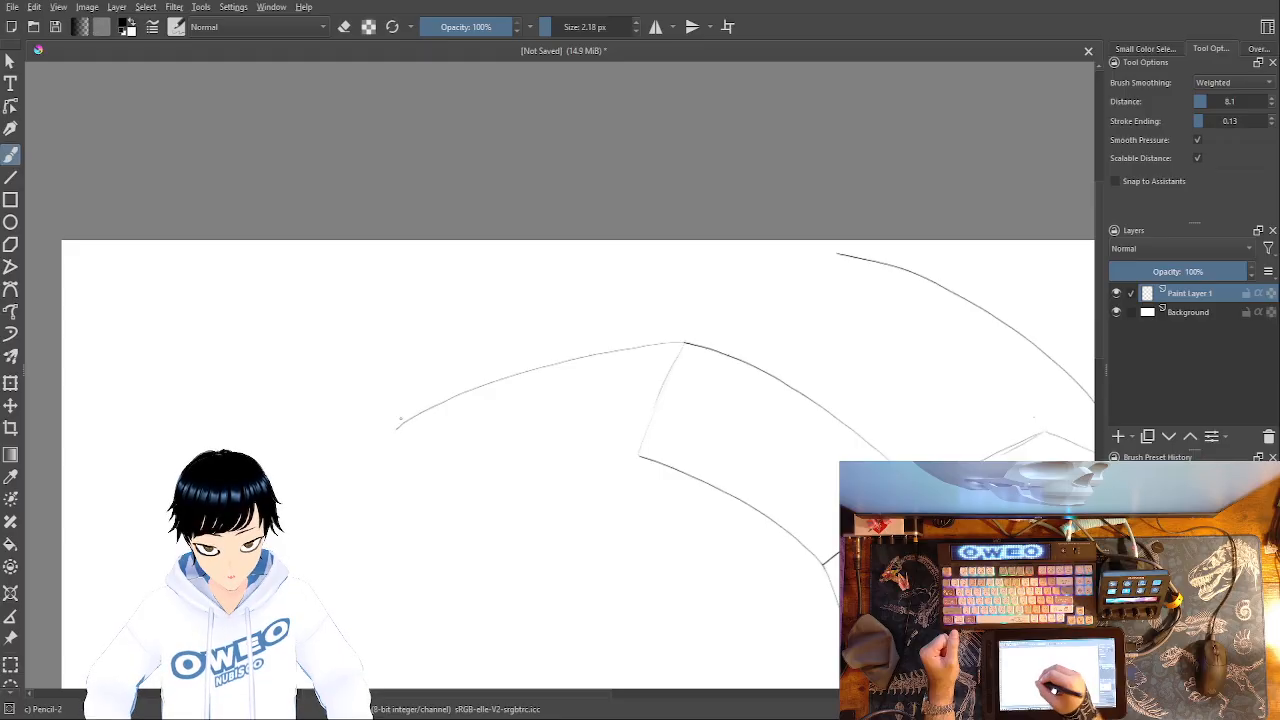
left_click_drag(638, 454, 390, 494)
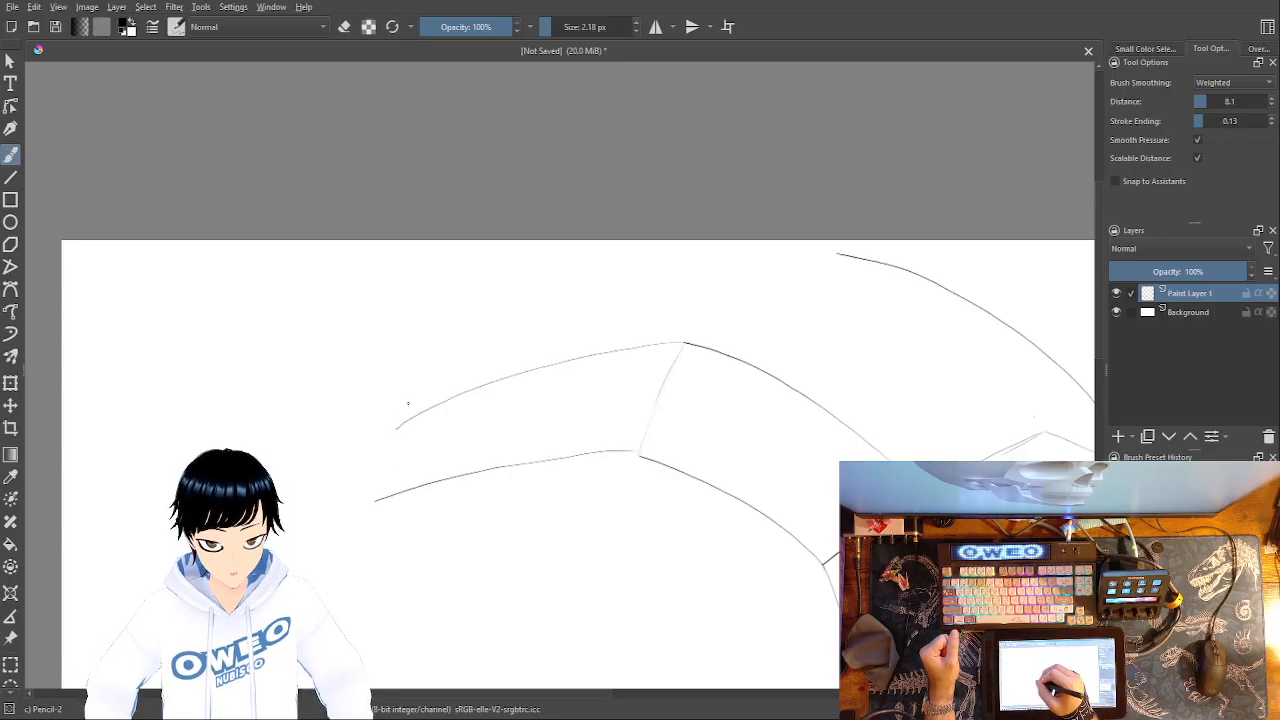
left_click_drag(397, 430, 376, 497)
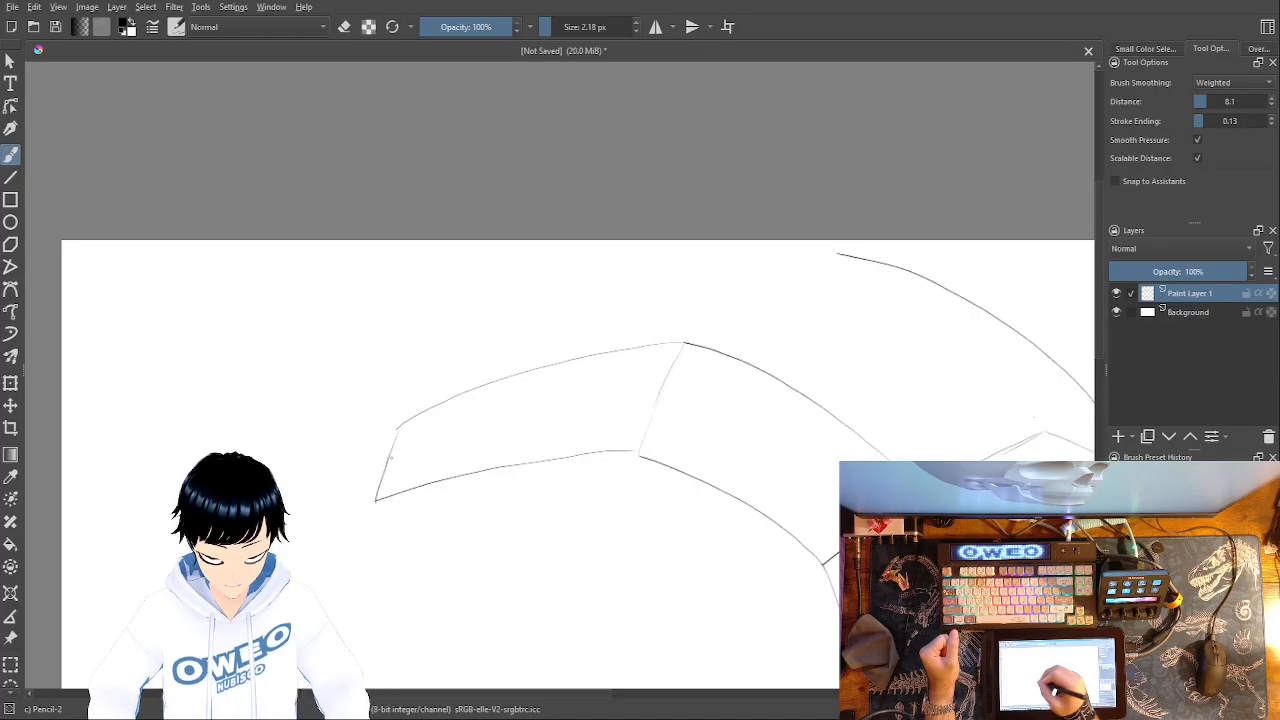
- Add a narrow plane curving steeply down the back of the skull from the second side plane, redoing strokes that come out too wide
mouse_move(574, 394)
left_mouse_down()
mouse_move(760, 311)
mouse_move(849, 290)
left_mouse_up()
mouse_move(681, 311)
left_mouse_down()
mouse_move(545, 422)
mouse_move(501, 484)
left_mouse_up()
left_click_drag(659, 387, 580, 506)
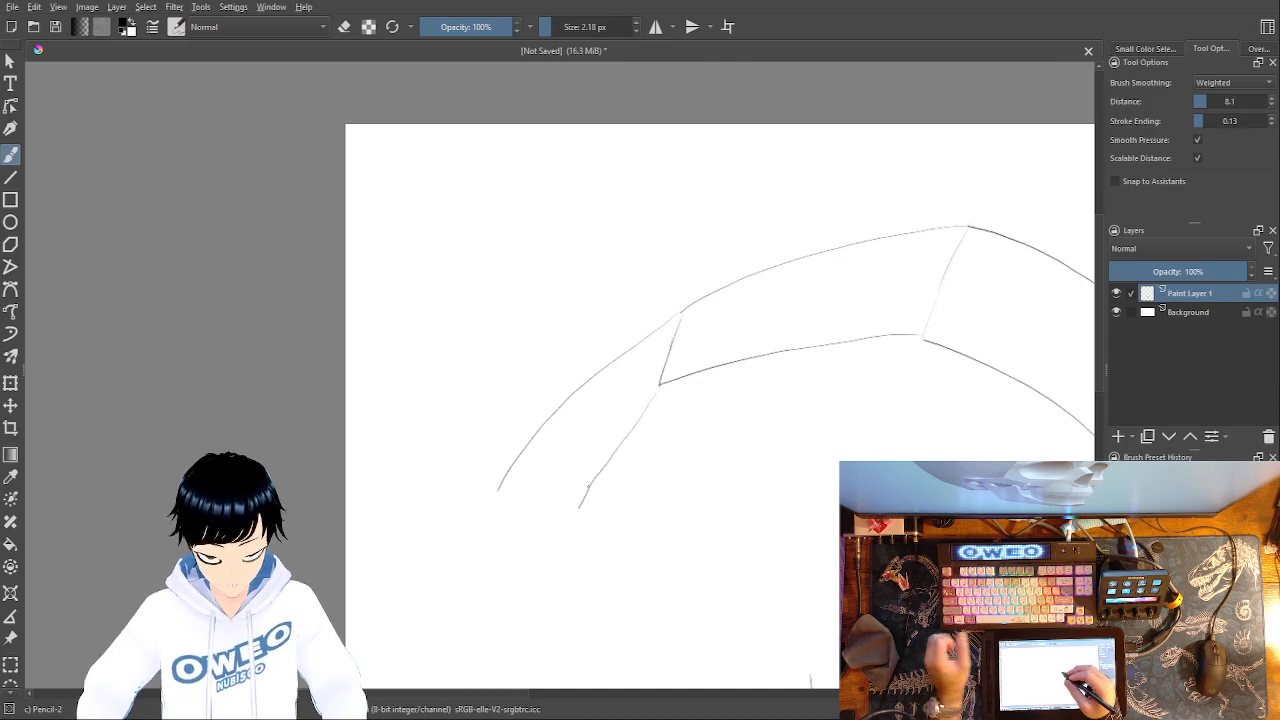
key("ctrl+z")
key("ctrl+z")
mouse_move(659, 384)
left_mouse_down()
mouse_move(614, 452)
mouse_move(601, 508)
left_mouse_up()
left_click_drag(645, 396, 591, 537)
mouse_move(671, 316)
left_mouse_down()
mouse_move(614, 383)
mouse_move(566, 552)
left_mouse_up()
key("ctrl+z")
mouse_move(670, 320)
left_mouse_down()
mouse_move(607, 432)
mouse_move(580, 515)
mouse_move(591, 552)
left_mouse_up()
- Erase the old back-of-skull curve and the hook behind the cheekbone with Eraser Small, and return to the Pencil-2 brush
mouse_move(698, 380)
left_mouse_down()
mouse_move(603, 163)
mouse_move(603, 184)
left_mouse_up()
left_click_drag(800, 457, 760, 480)
mouse_move(876, 416)
left_mouse_down()
mouse_move(717, 412)
mouse_move(636, 390)
left_mouse_up()
left_click_drag(775, 225, 878, 229)
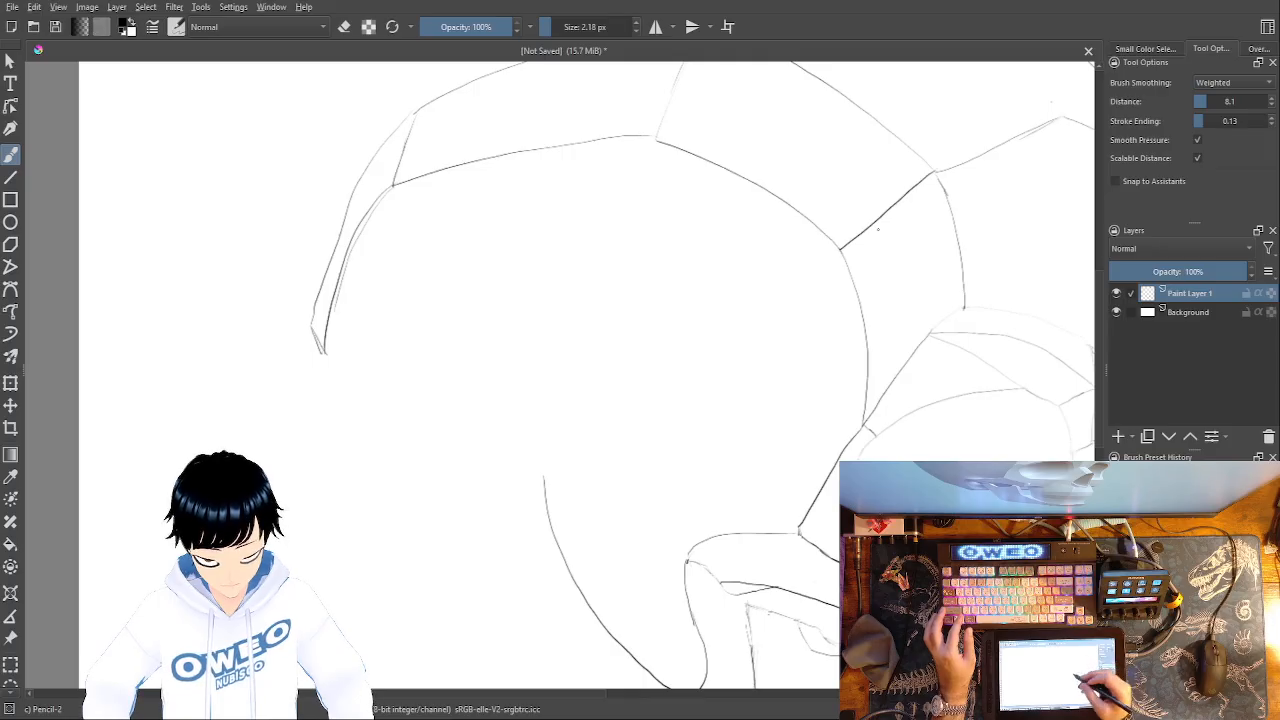
right_click(575, 487)
left_click(578, 397)
mouse_move(540, 500)
left_mouse_down()
mouse_move(600, 618)
mouse_move(551, 524)
mouse_move(652, 670)
left_mouse_up()
left_click_drag(715, 348, 697, 174)
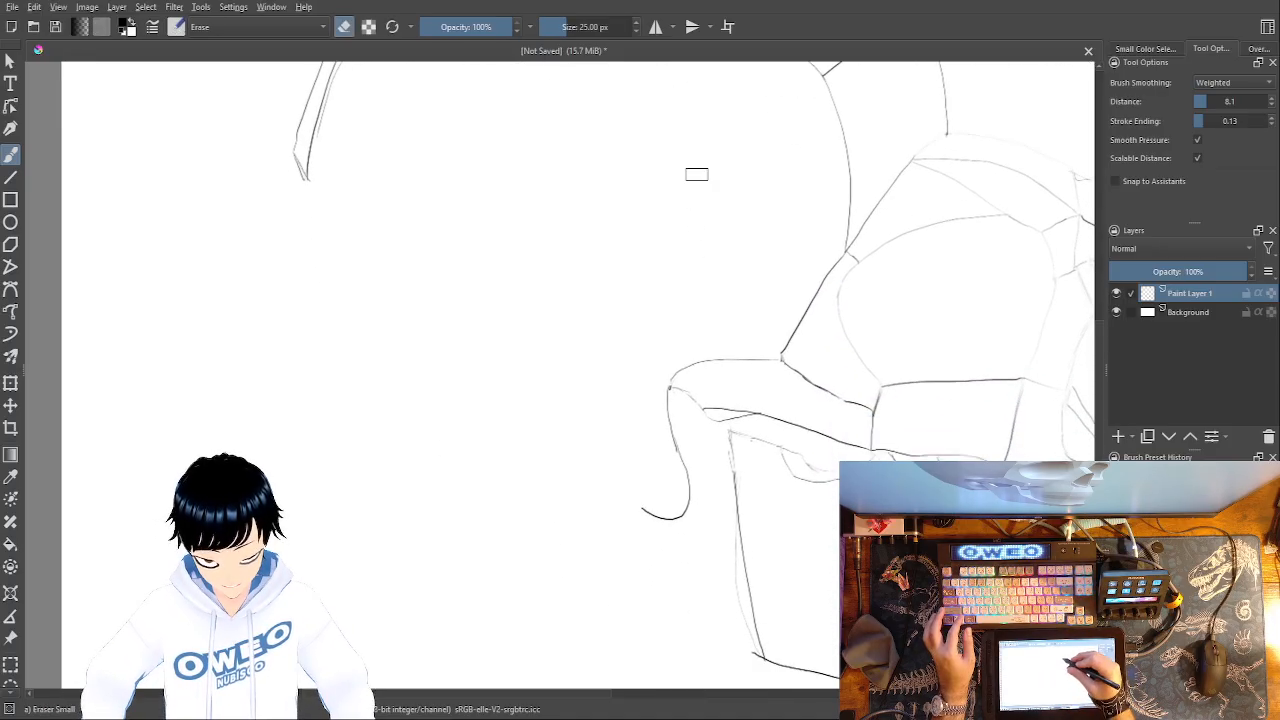
mouse_move(637, 509)
left_mouse_down()
mouse_move(661, 529)
mouse_move(675, 503)
mouse_move(666, 420)
mouse_move(680, 524)
mouse_move(666, 386)
left_mouse_up()
left_click_drag(792, 529, 729, 617)
left_click_drag(811, 404, 763, 537)
left_click_drag(847, 493, 813, 556)
right_click(800, 500)
left_click(737, 557)
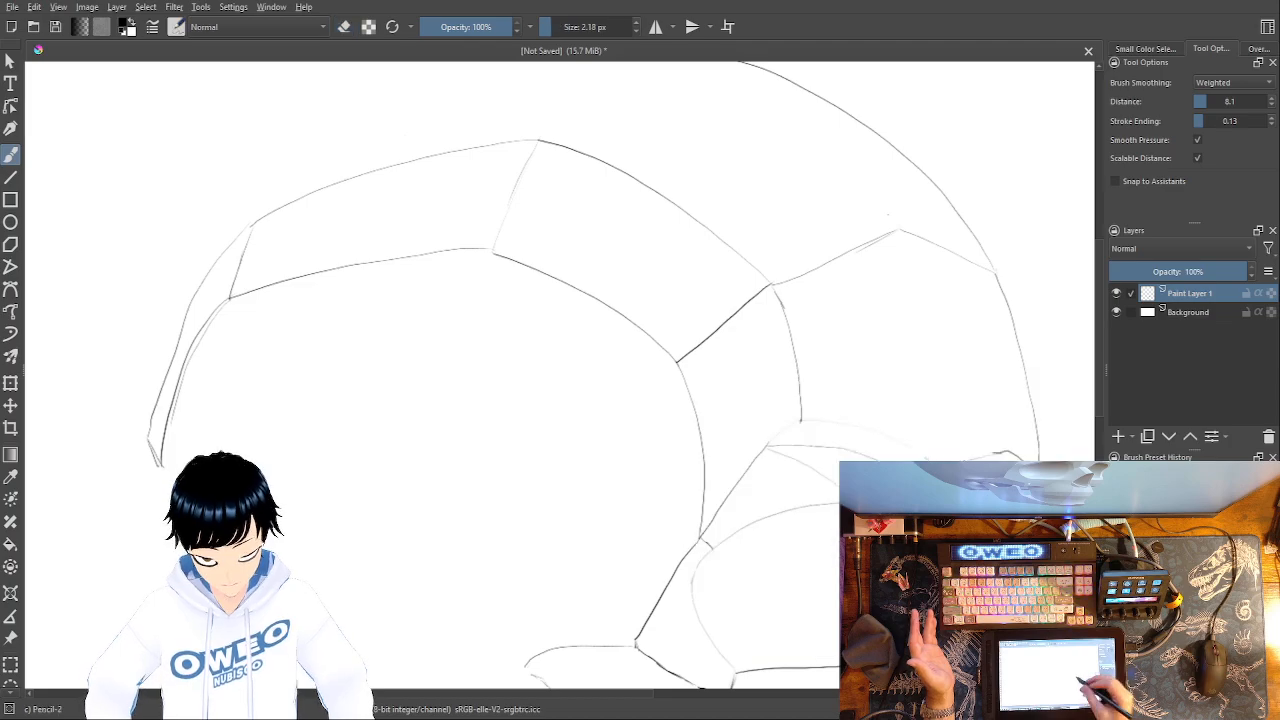
- Continue the cranium's top outline from the outer arc's end down to the second side plane's upper rear corner, redoing unsuitable strokes
left_click_drag(730, 358, 723, 548)
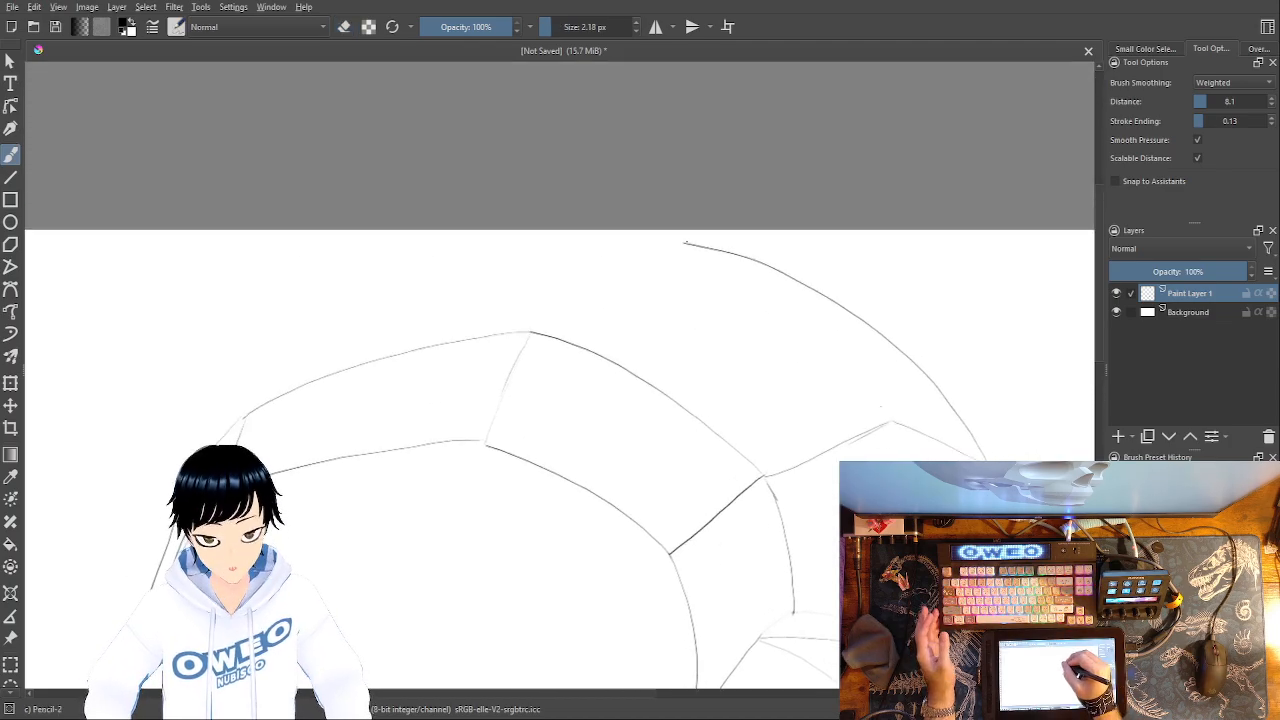
mouse_move(684, 242)
left_mouse_down()
mouse_move(618, 249)
mouse_move(412, 321)
mouse_move(288, 390)
left_mouse_up()
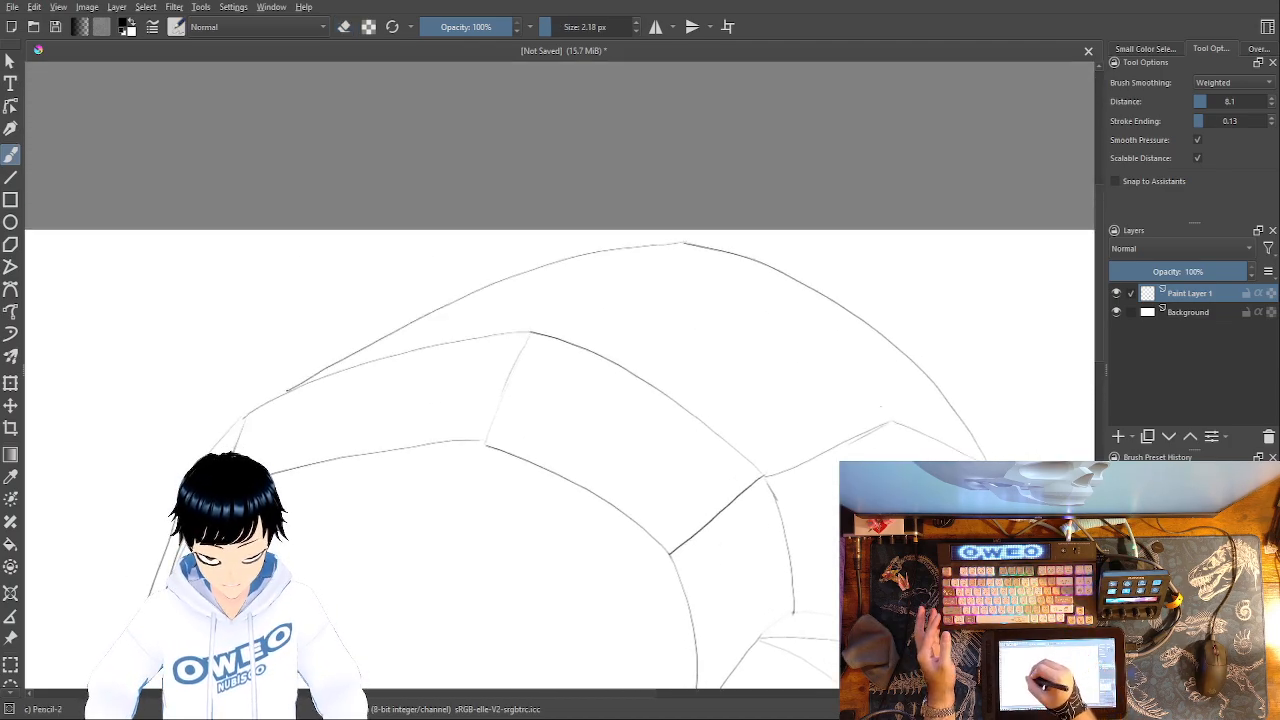
key("ctrl+z")
mouse_move(684, 242)
left_mouse_down()
mouse_move(407, 270)
mouse_move(240, 416)
left_mouse_up()
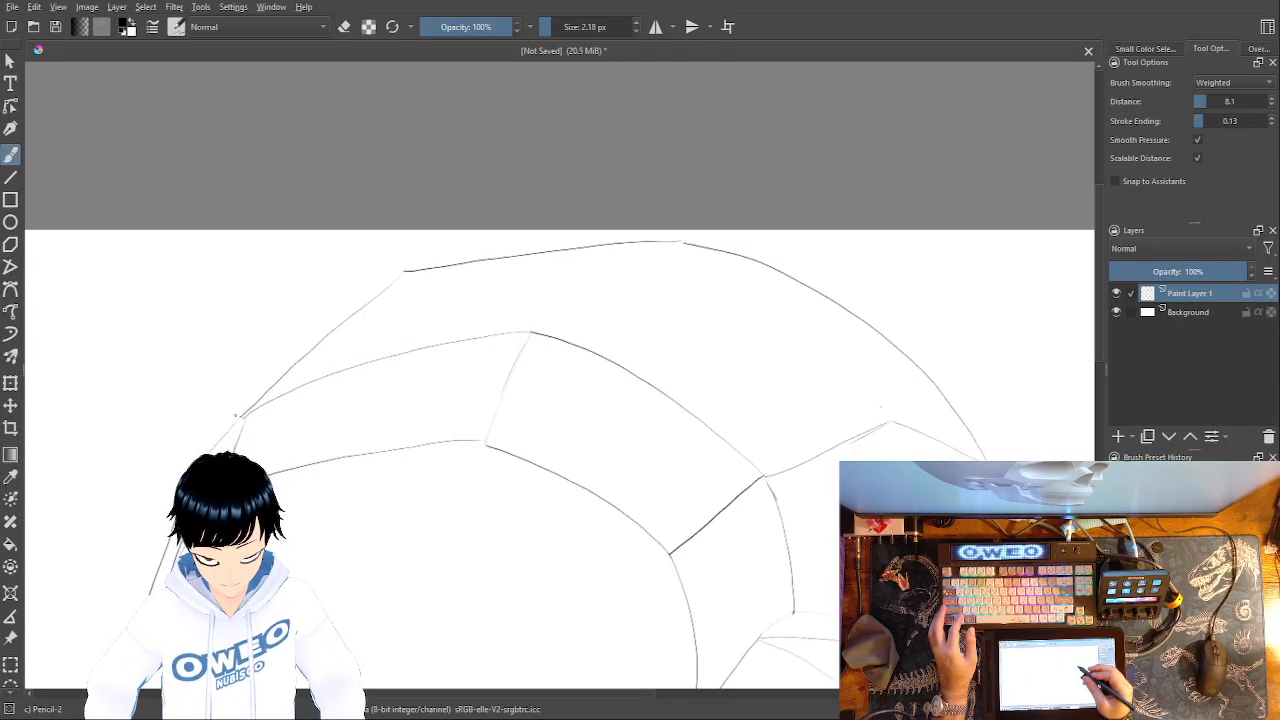
left_click_drag(815, 321, 911, 157)
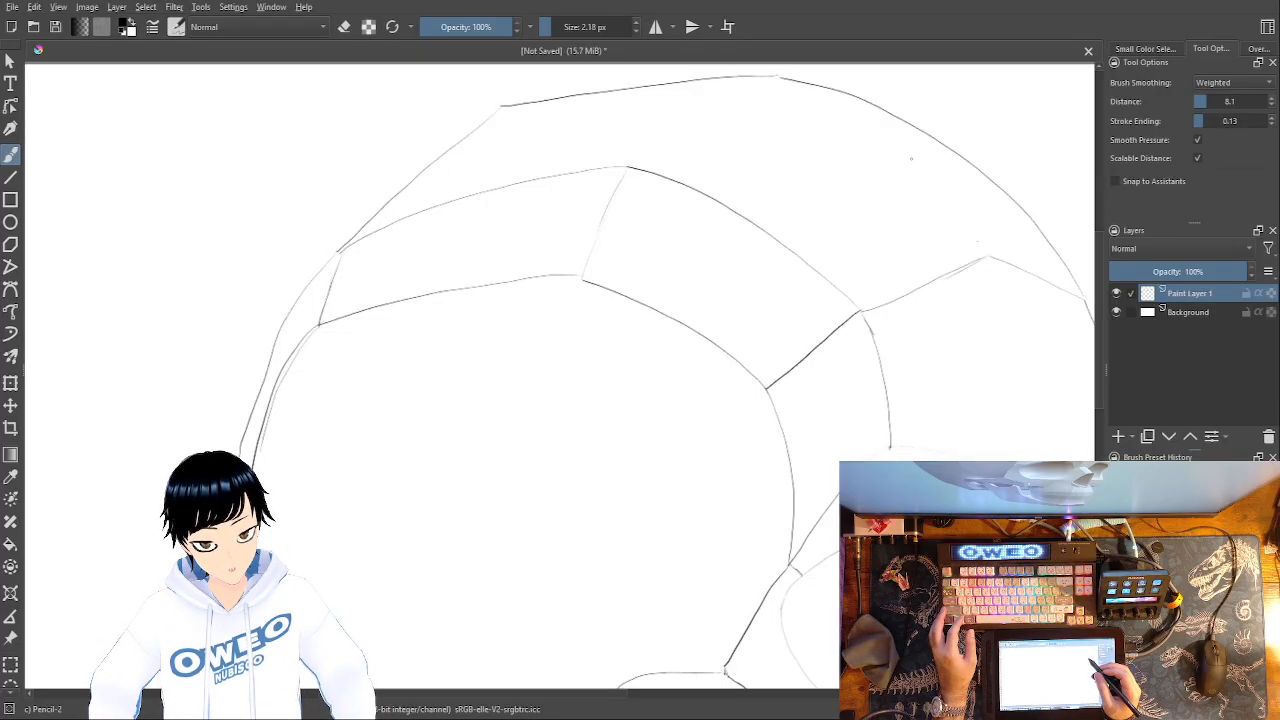
key("ctrl+z")
key("ctrl+z")
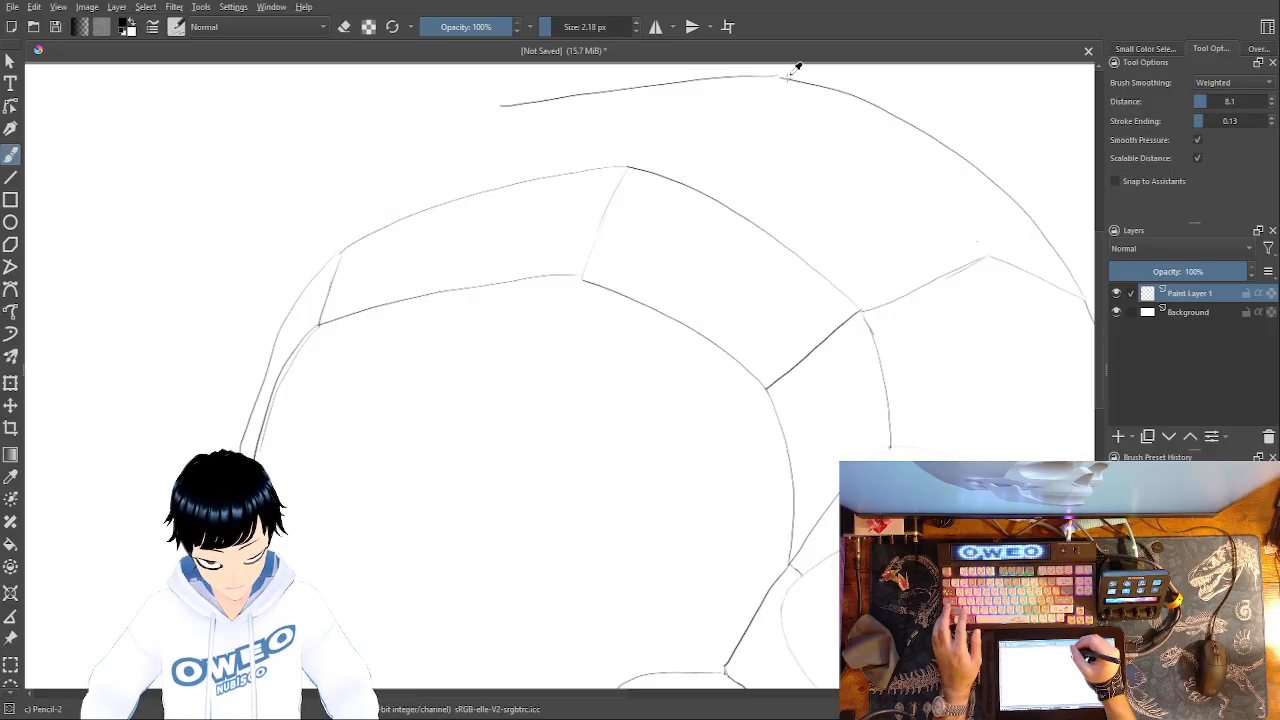
mouse_move(750, 83)
left_mouse_down()
mouse_move(499, 130)
mouse_move(342, 250)
left_mouse_up()
- Draw the back of the skull down from the narrow rear plane, around a rounded hook at the base and up to the cheekbone
left_click_drag(832, 488, 832, 319)
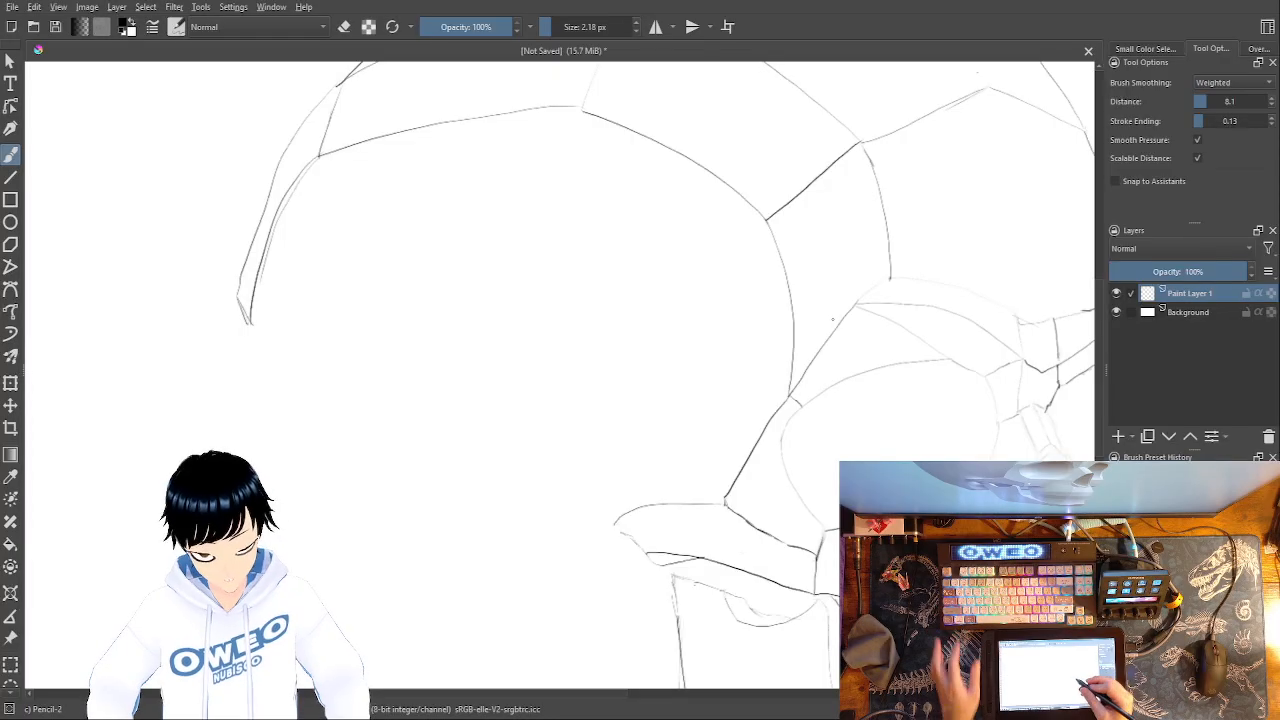
left_click_drag(766, 449, 745, 398)
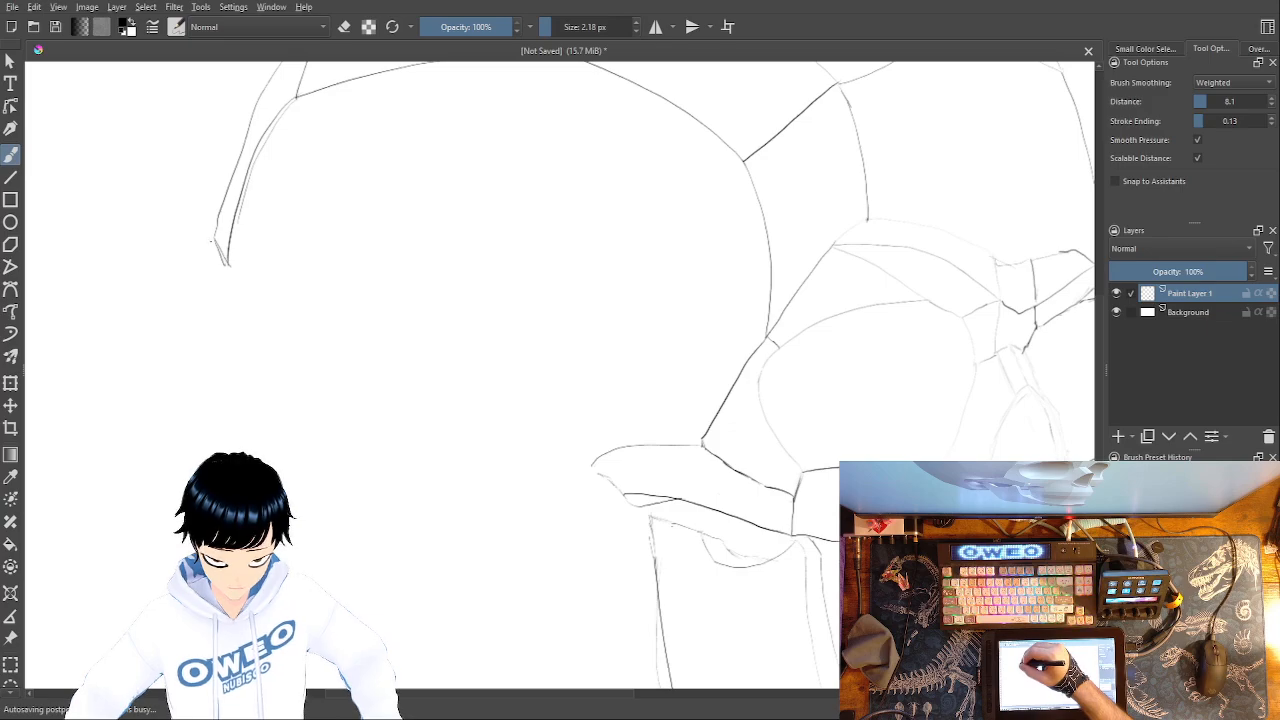
mouse_move(229, 266)
left_mouse_down()
mouse_move(240, 333)
mouse_move(318, 521)
left_mouse_up()
mouse_move(394, 607)
left_mouse_down()
mouse_move(444, 637)
mouse_move(463, 632)
mouse_move(445, 524)
mouse_move(493, 442)
mouse_move(617, 448)
left_mouse_up()
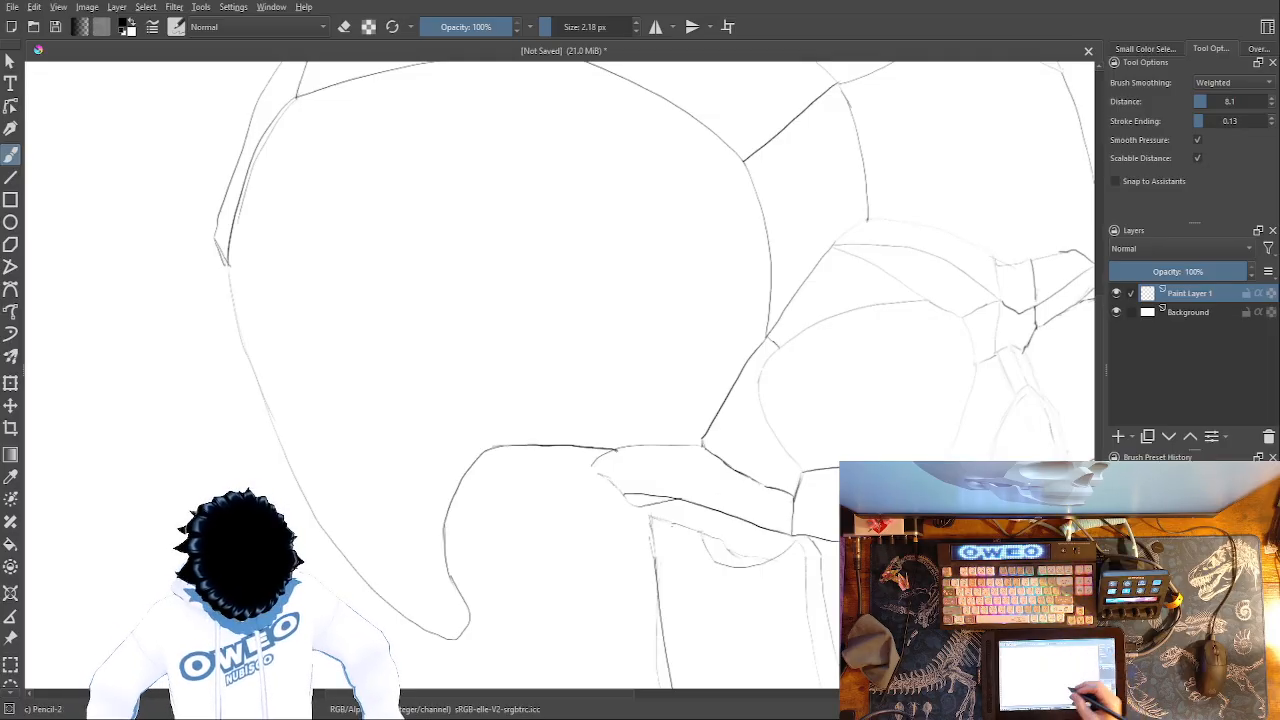
- Erase the rounded hook at the skull's base and the lower part of the back curve, and return to the Pencil-2 brush
right_click(523, 497)
key("e")
left_click_drag(458, 636, 451, 486)
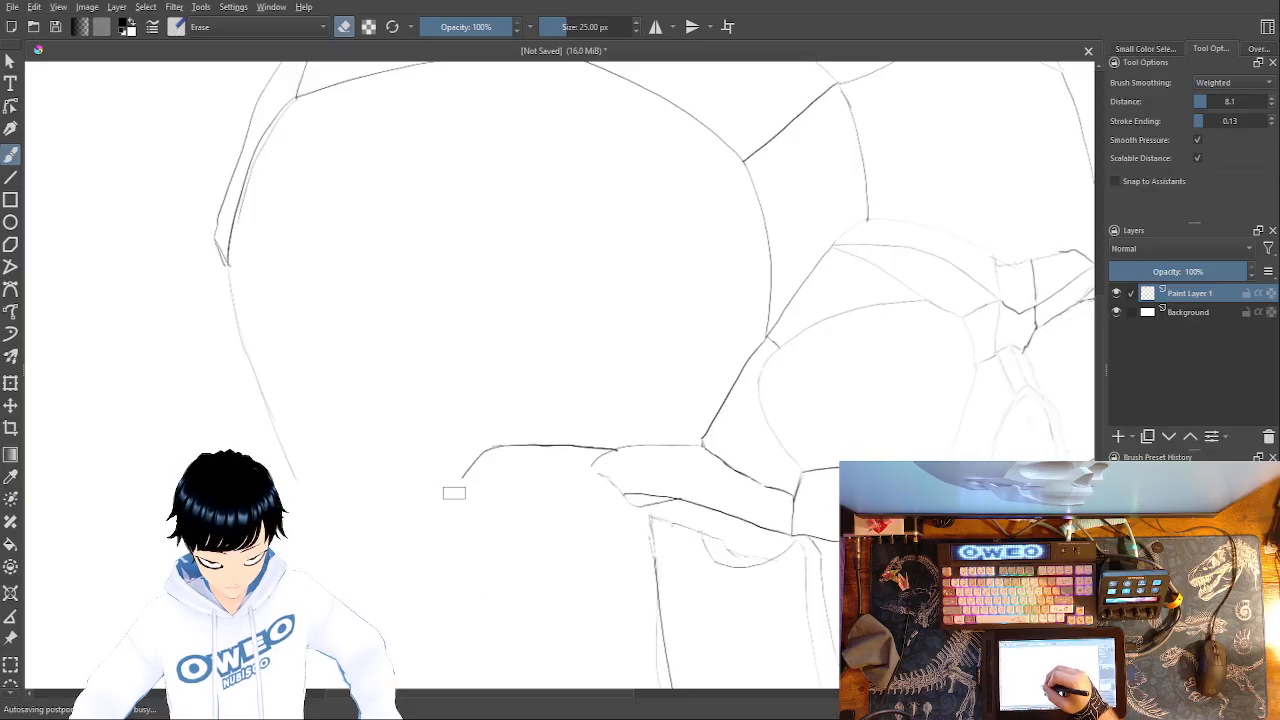
right_click(622, 505)
left_click(710, 514)
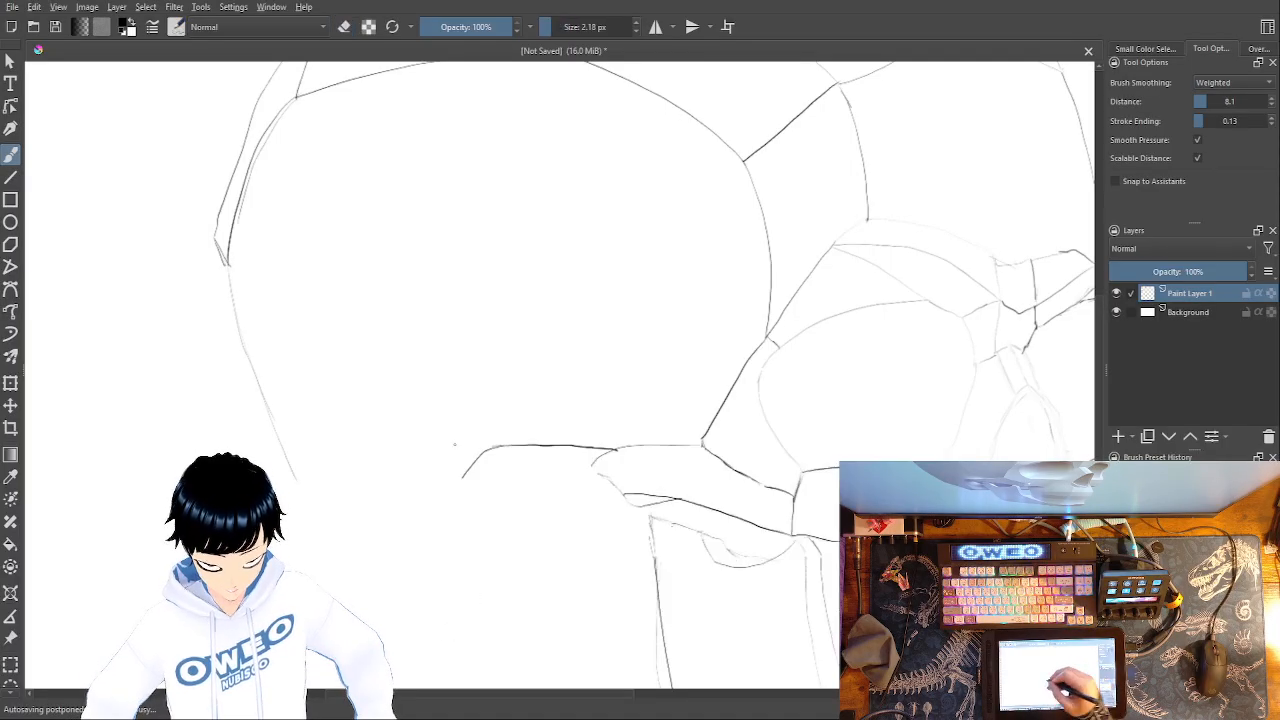
- Redraw the lower back of the skull with a deeper hook, and add a parallel outer contour curving around it towards the cheekbone
mouse_move(462, 476)
left_mouse_down()
mouse_move(459, 554)
mouse_move(488, 622)
mouse_move(475, 662)
mouse_move(443, 643)
mouse_move(451, 666)
mouse_move(361, 588)
mouse_move(303, 497)
left_mouse_up()
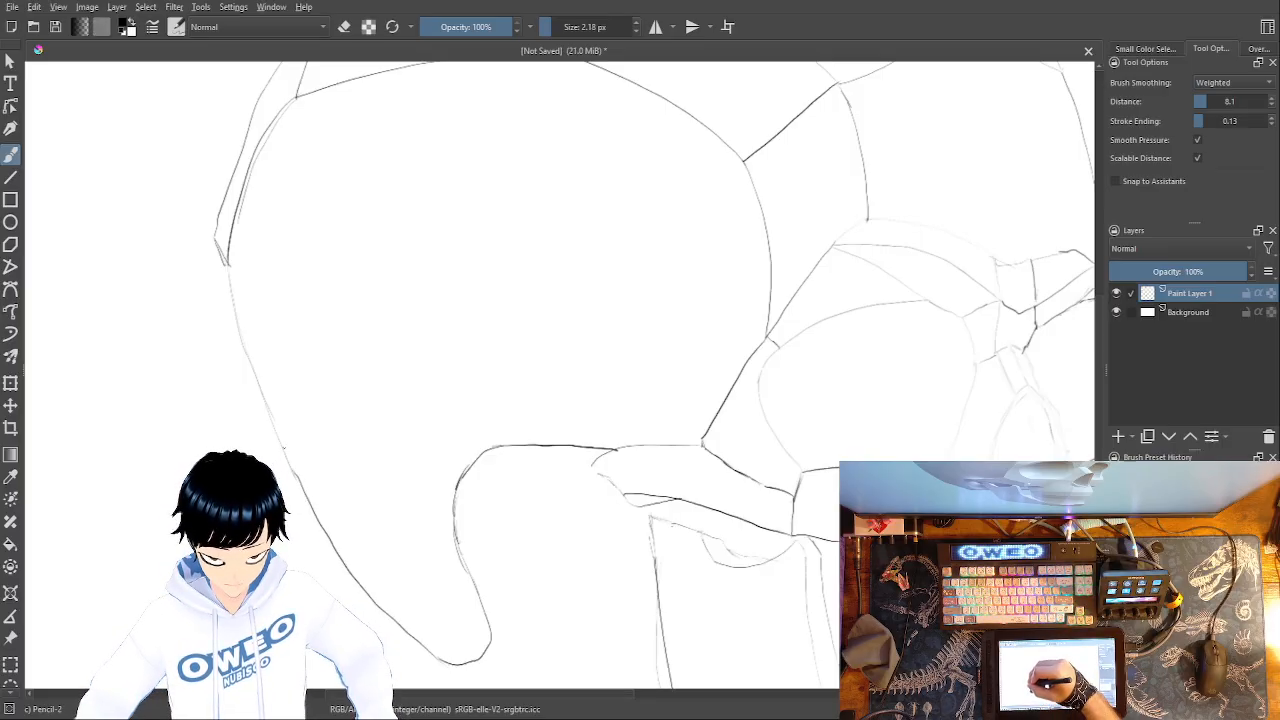
left_click_drag(217, 240, 252, 416)
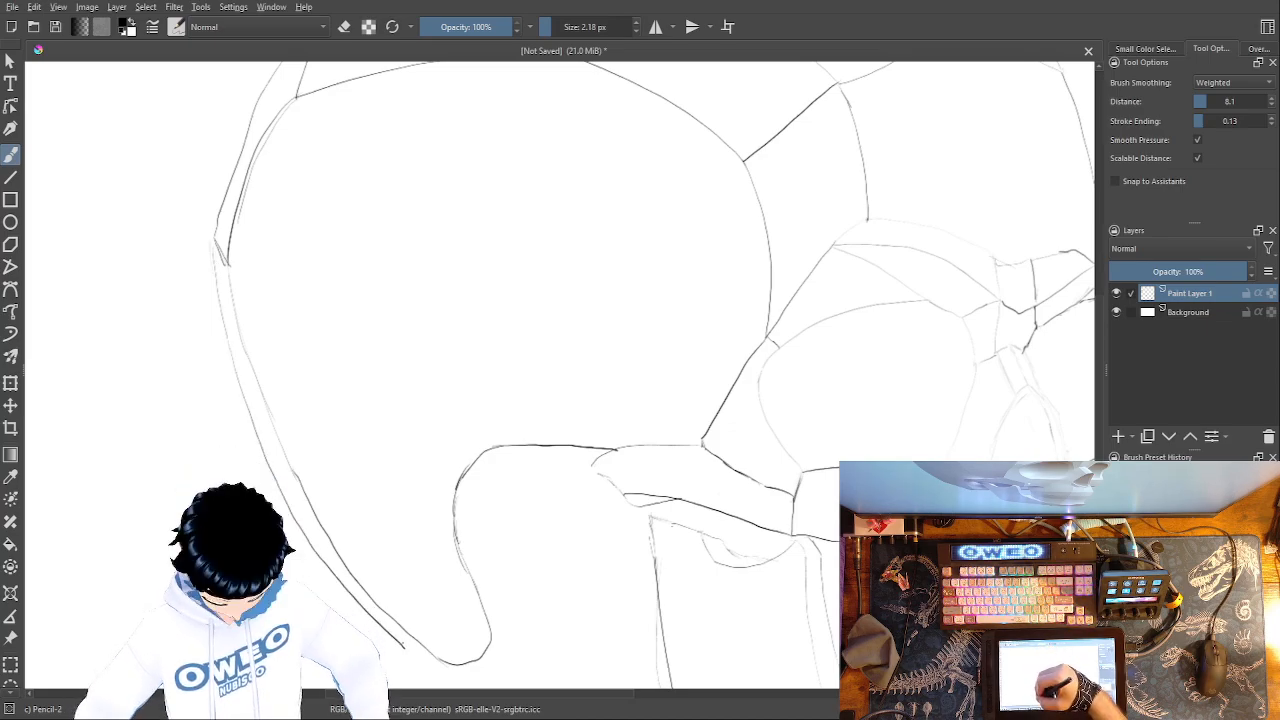
mouse_move(448, 670)
left_mouse_down()
mouse_move(493, 682)
mouse_move(501, 661)
mouse_move(498, 684)
mouse_move(516, 671)
mouse_move(509, 552)
mouse_move(548, 492)
left_mouse_up()
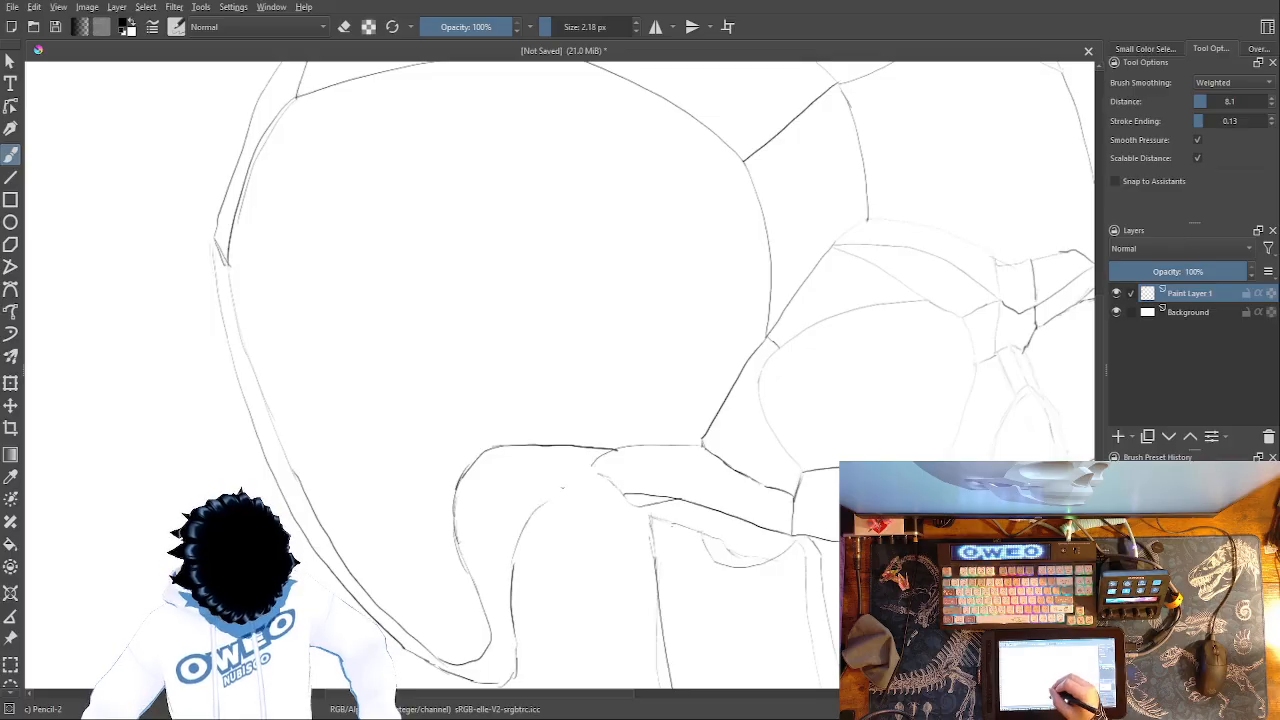
- Erase the outer hook's upper end and the cheekbone bar's rear end with Eraser Small, and return to the Pencil-2 brush
right_click(557, 489)
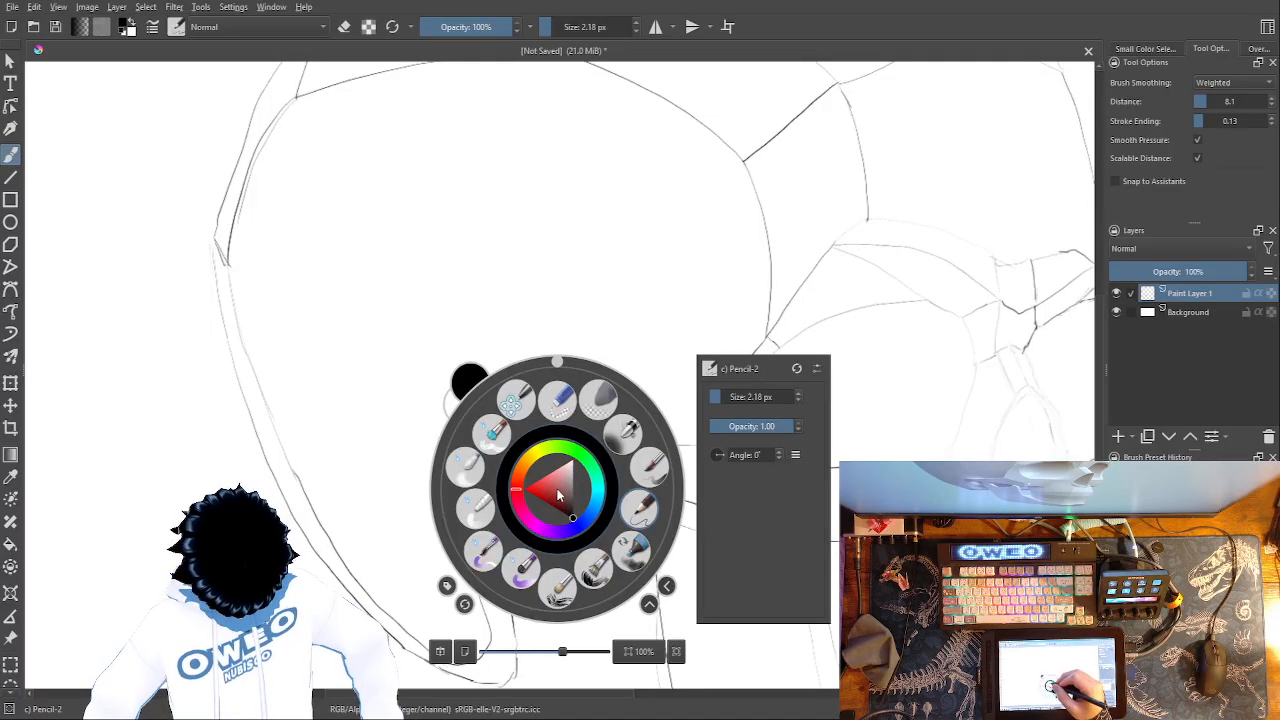
left_click(560, 412)
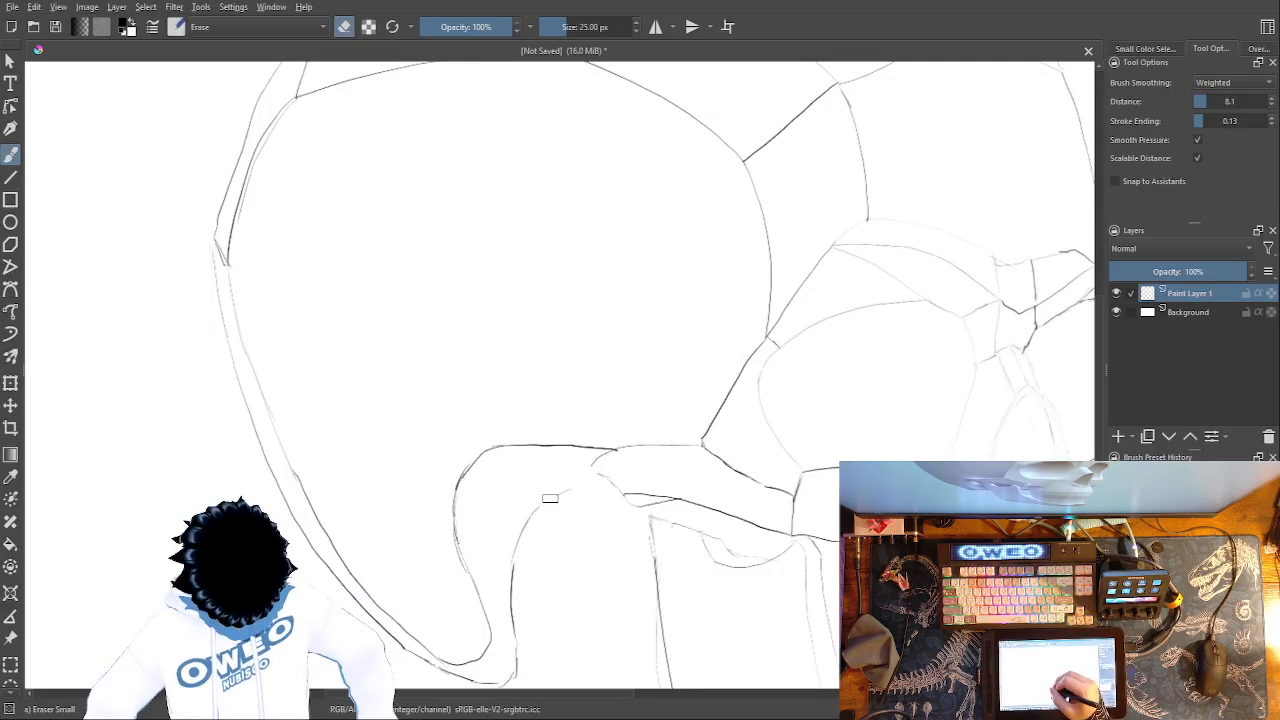
right_click(630, 505)
right_click(630, 510)
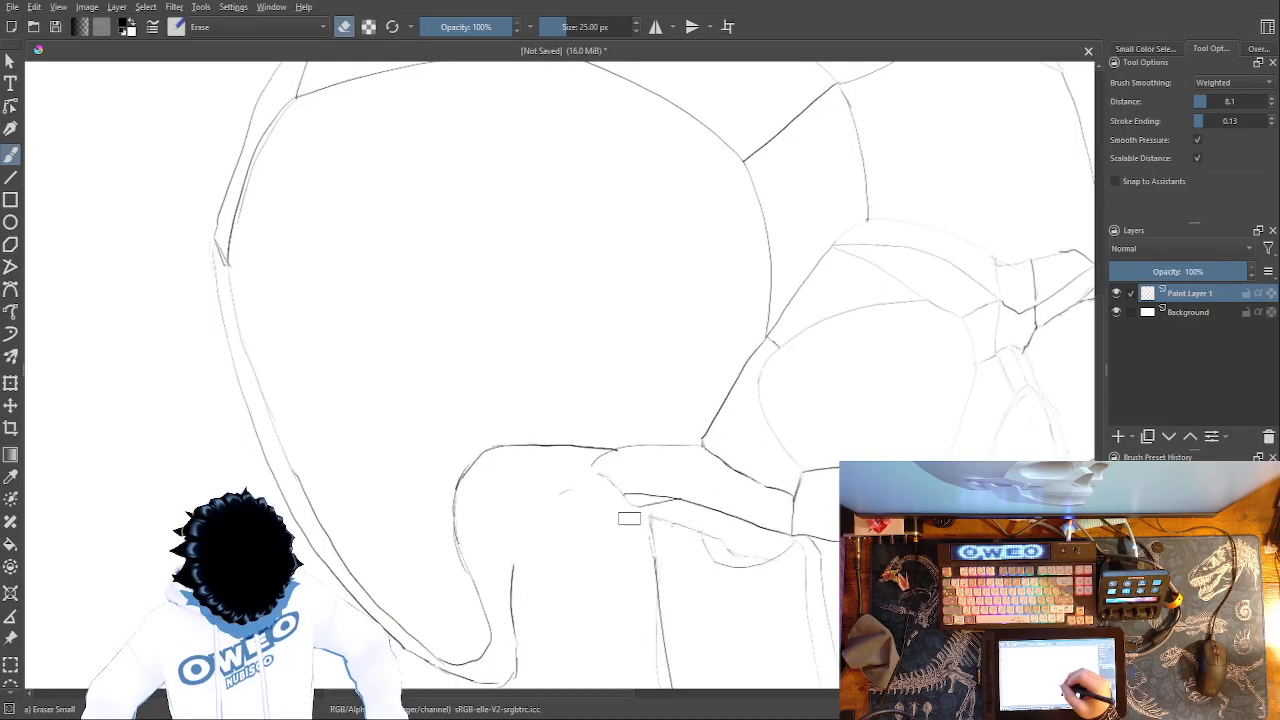
mouse_move(604, 457)
left_mouse_down()
mouse_move(641, 453)
mouse_move(637, 504)
mouse_move(661, 501)
mouse_move(630, 501)
left_mouse_up()
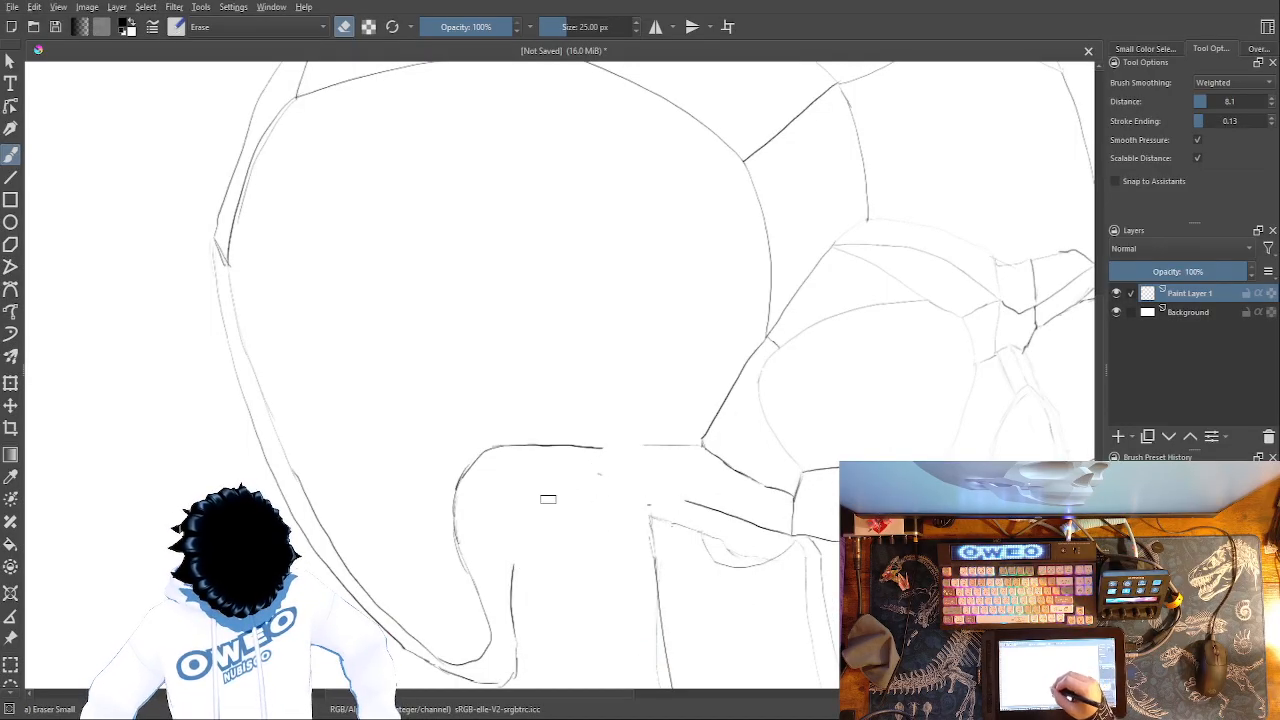
left_click(646, 506)
right_click(757, 499)
left_click(829, 519)
mouse_move(696, 504)
left_mouse_down()
mouse_move(530, 503)
mouse_move(536, 518)
mouse_move(608, 505)
left_mouse_up()
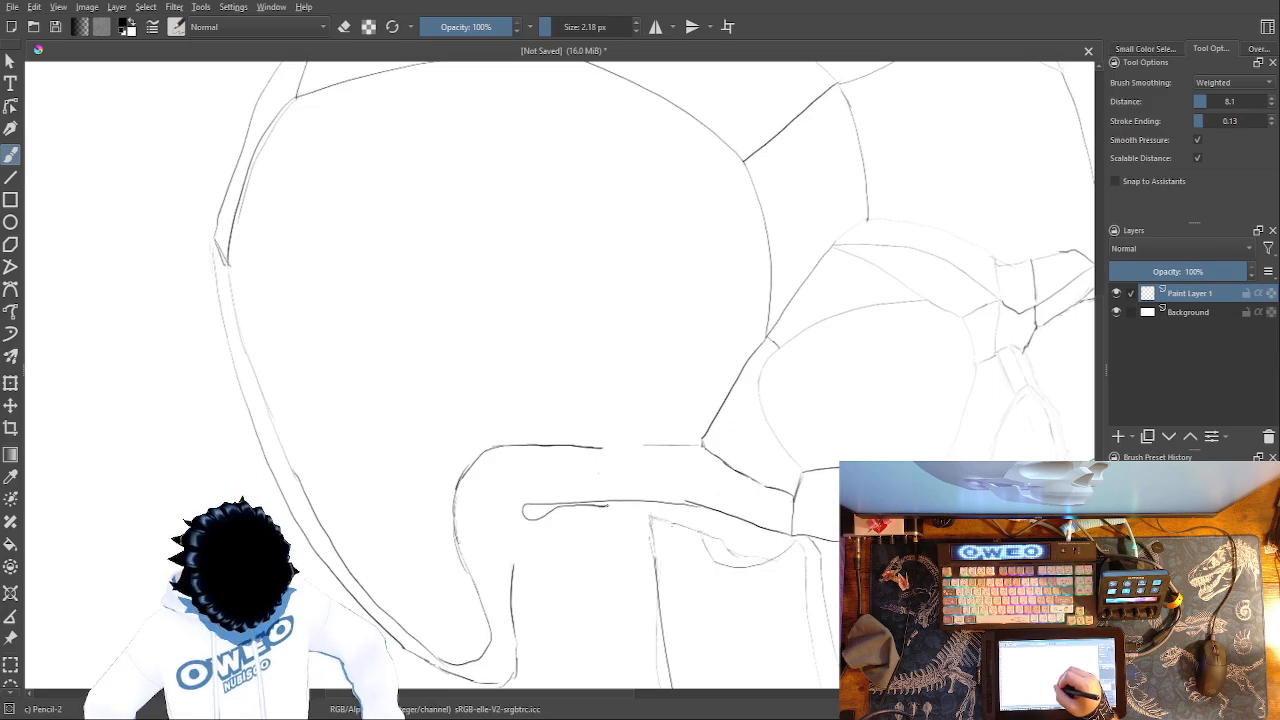
key("ctrl+z")
key("ctrl+z")
key("ctrl+z")
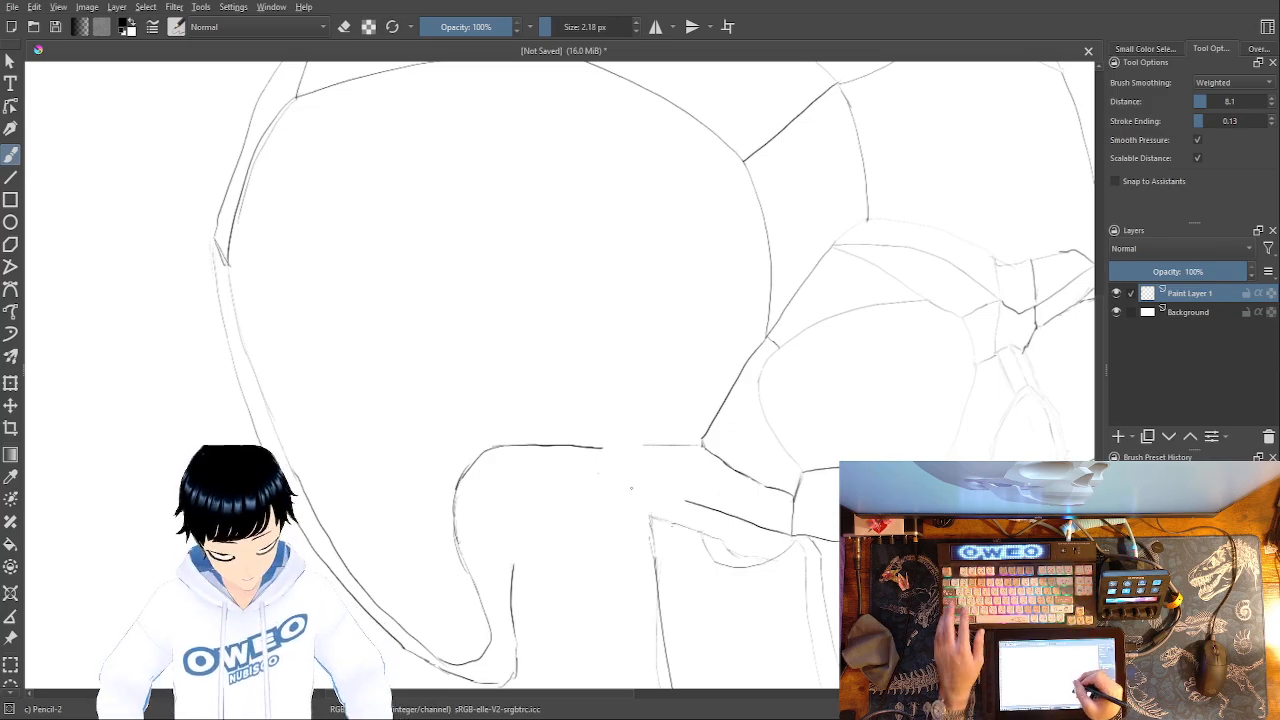
- Extend the cheekbone's lower edge back into a narrow rounded loop meeting the hook, and close its upper edge with two near-parallel lines
mouse_move(688, 503)
left_mouse_down()
mouse_move(542, 497)
mouse_move(530, 515)
mouse_move(668, 501)
left_mouse_up()
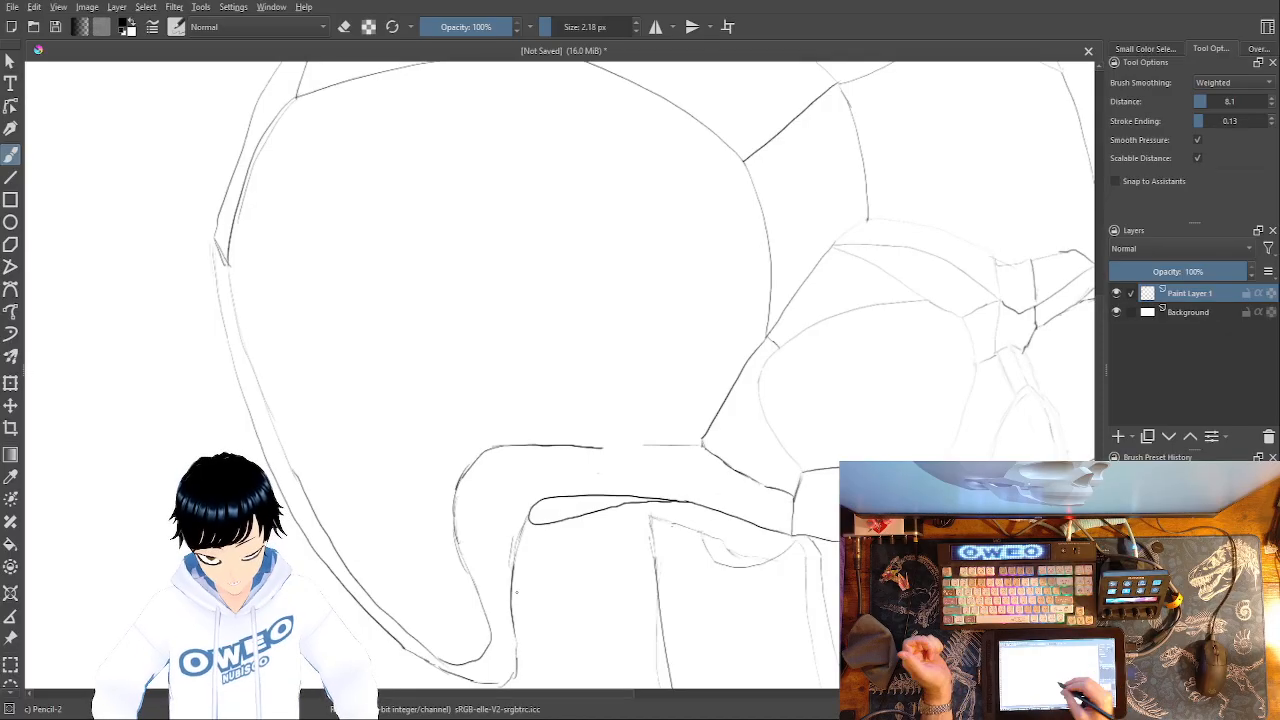
left_click_drag(704, 445, 581, 443)
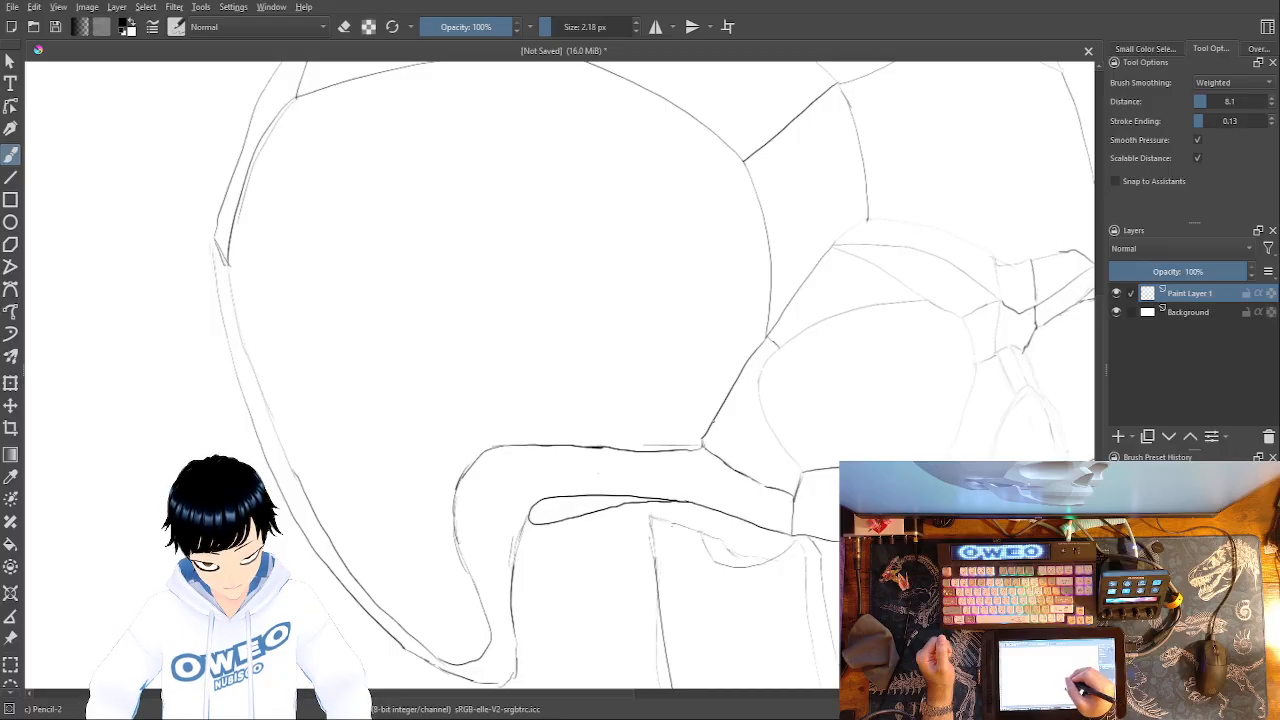
left_click_drag(618, 439, 504, 444)
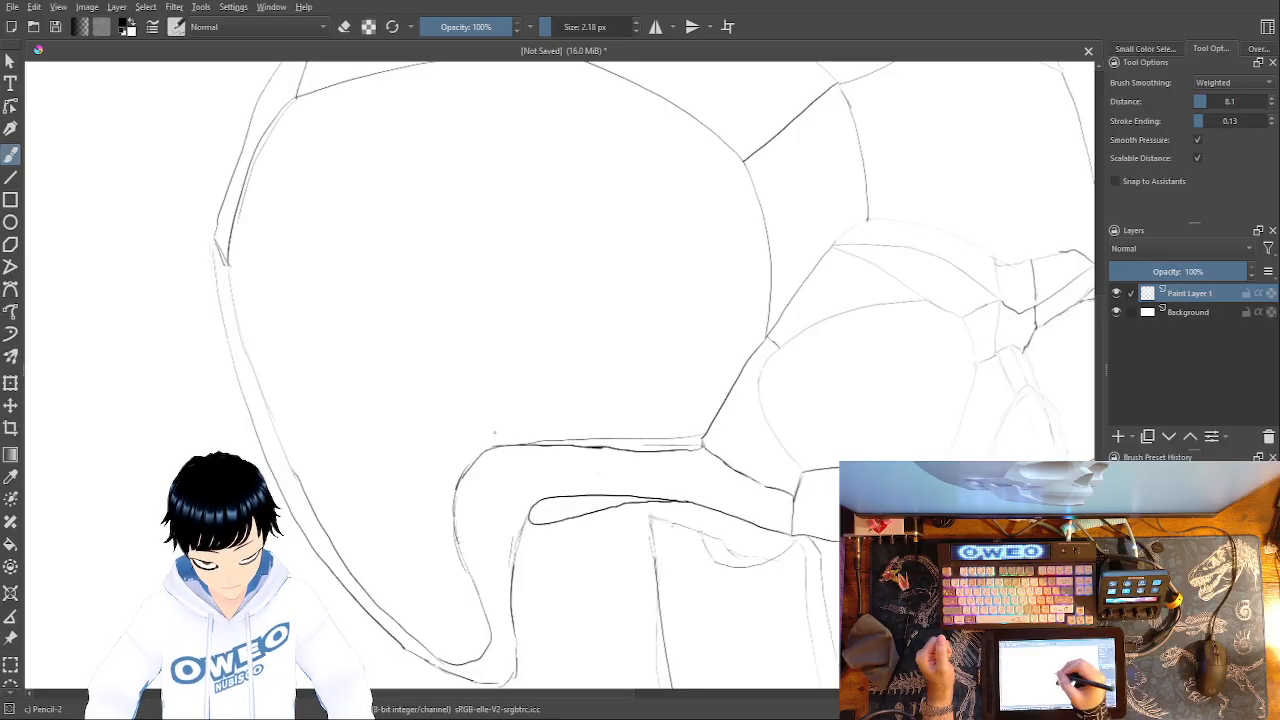
- Divide the large side plane of the cranium with a curved vertical line down to the cheekbone bar, redoing the first stroke
left_click_drag(538, 372, 689, 523)
mouse_move(600, 152)
left_mouse_down()
mouse_move(550, 326)
mouse_move(546, 462)
mouse_move(570, 556)
left_mouse_up()
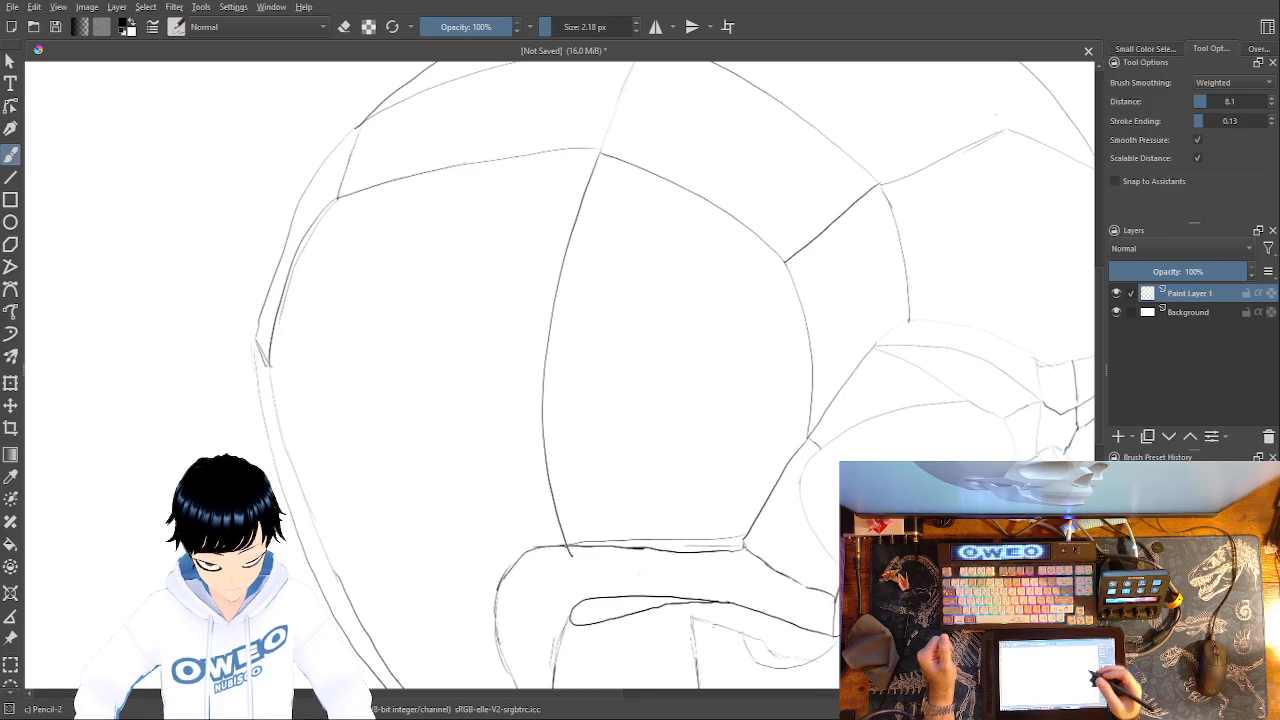
key("ctrl+z")
mouse_move(562, 544)
left_mouse_down()
mouse_move(540, 456)
mouse_move(549, 290)
mouse_move(598, 150)
left_mouse_up()
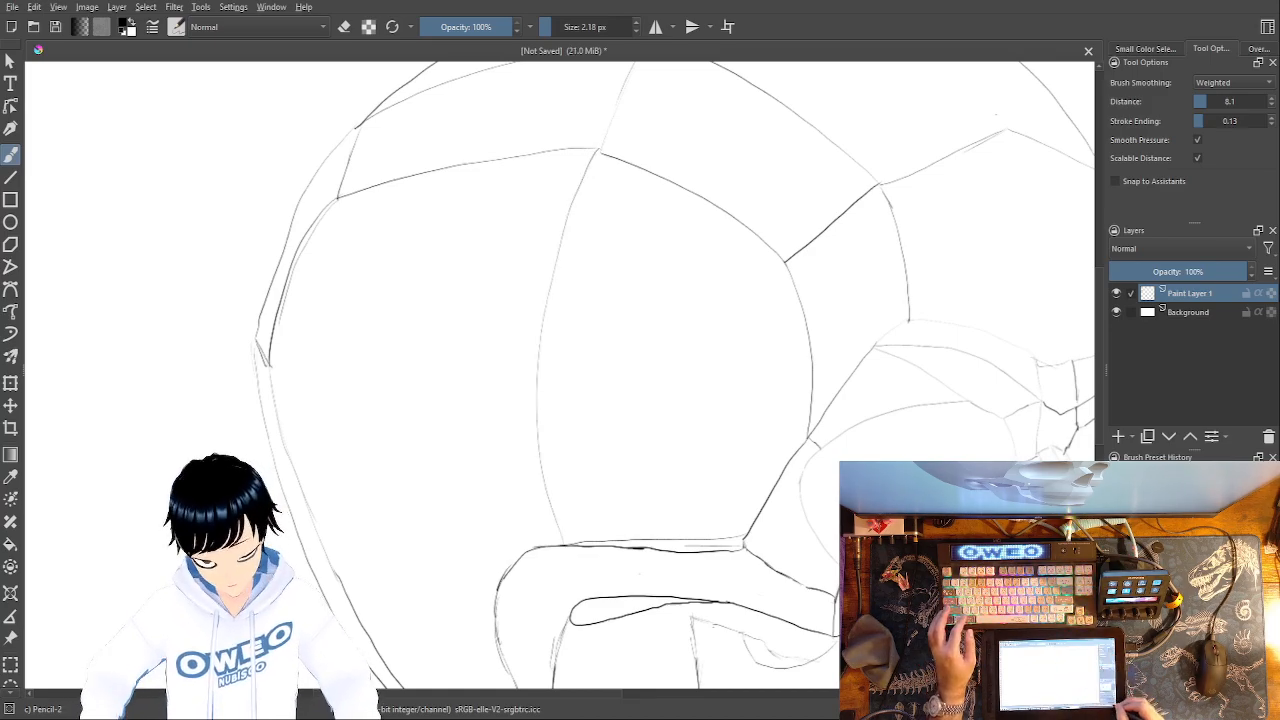
- Examine the proportions of the whole skull outline, from the cranium planes down to the jaw
key("minus")
key("minus")
key("minus")
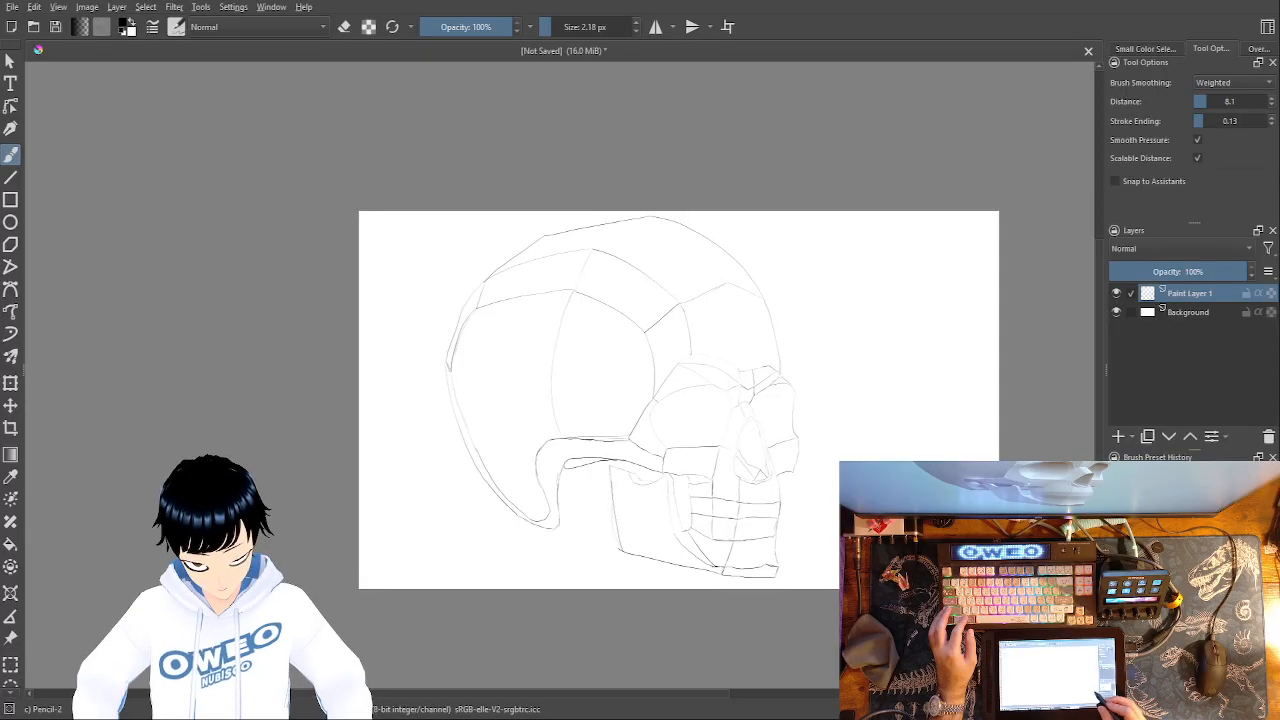
left_click_drag(796, 444, 831, 400)
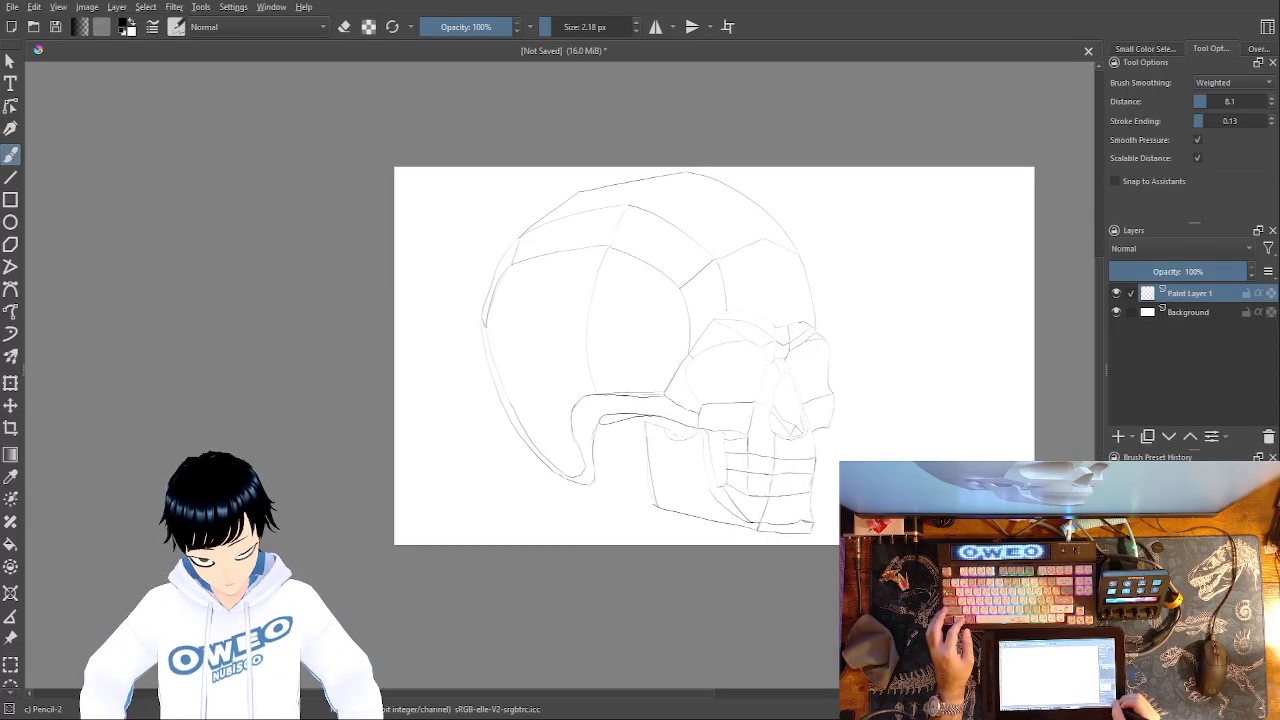
key("plus")
key("plus")
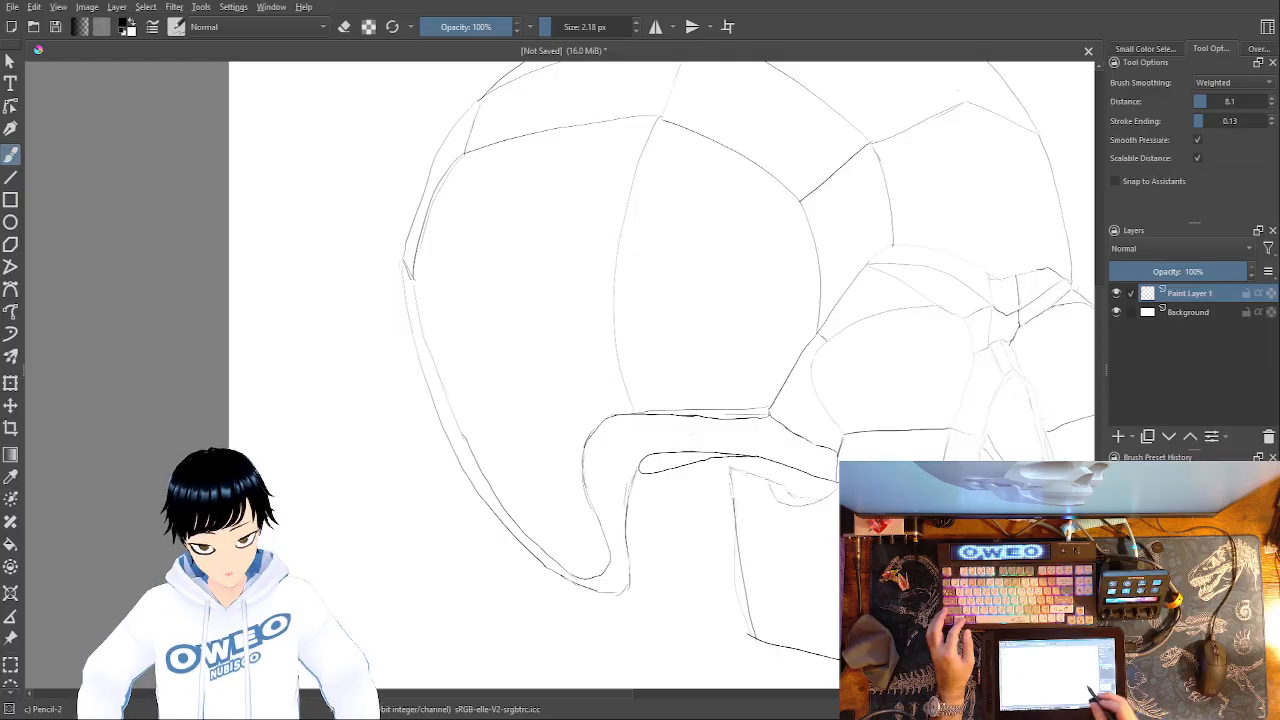
left_click_drag(747, 459, 527, 487)
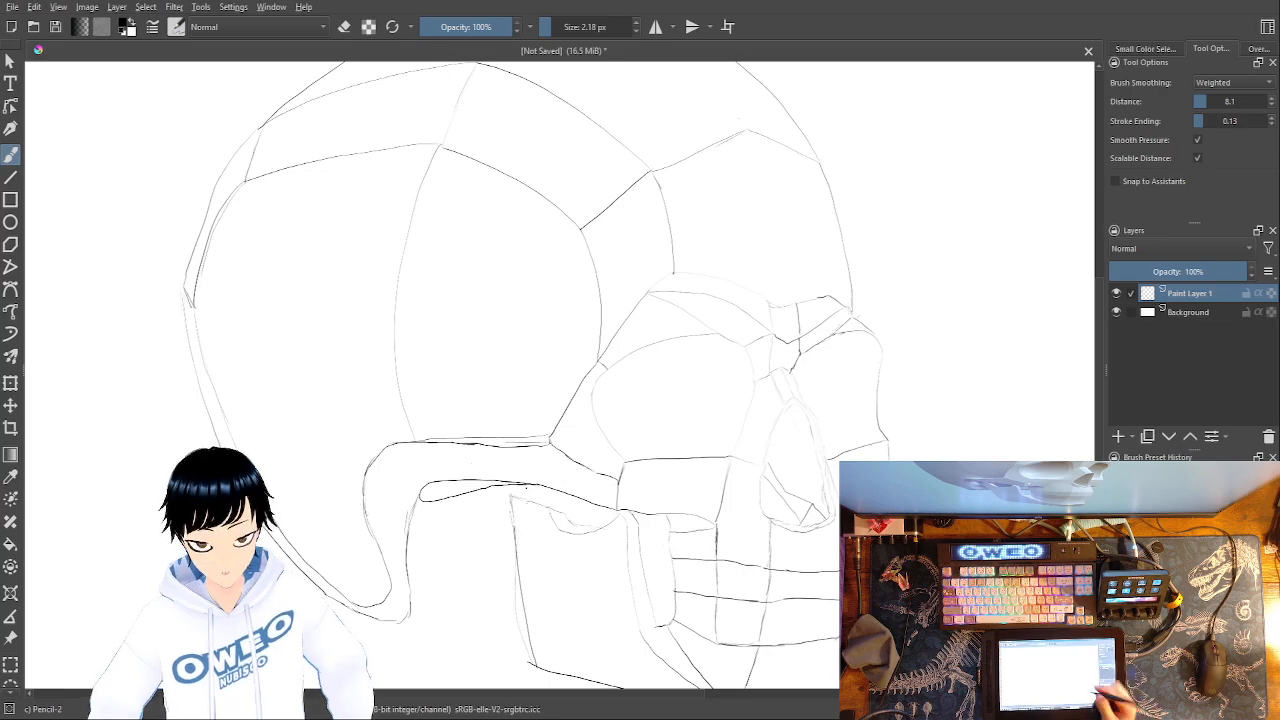
left_click_drag(729, 430, 712, 226)
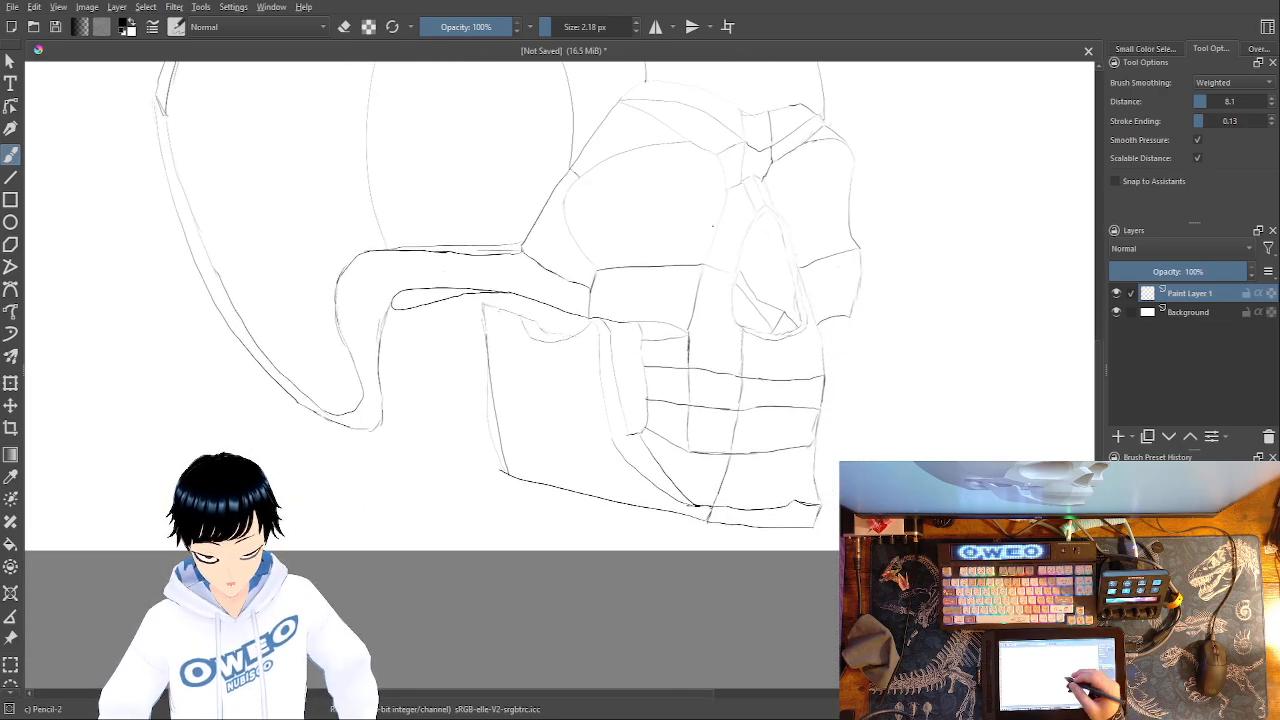
- Erase the jaw branch's rear, notched top, front and lower edges with Eraser Small, and return to the Pencil-2 brush
right_click(637, 404)
left_click(643, 315)
left_click_drag(487, 305, 510, 470)
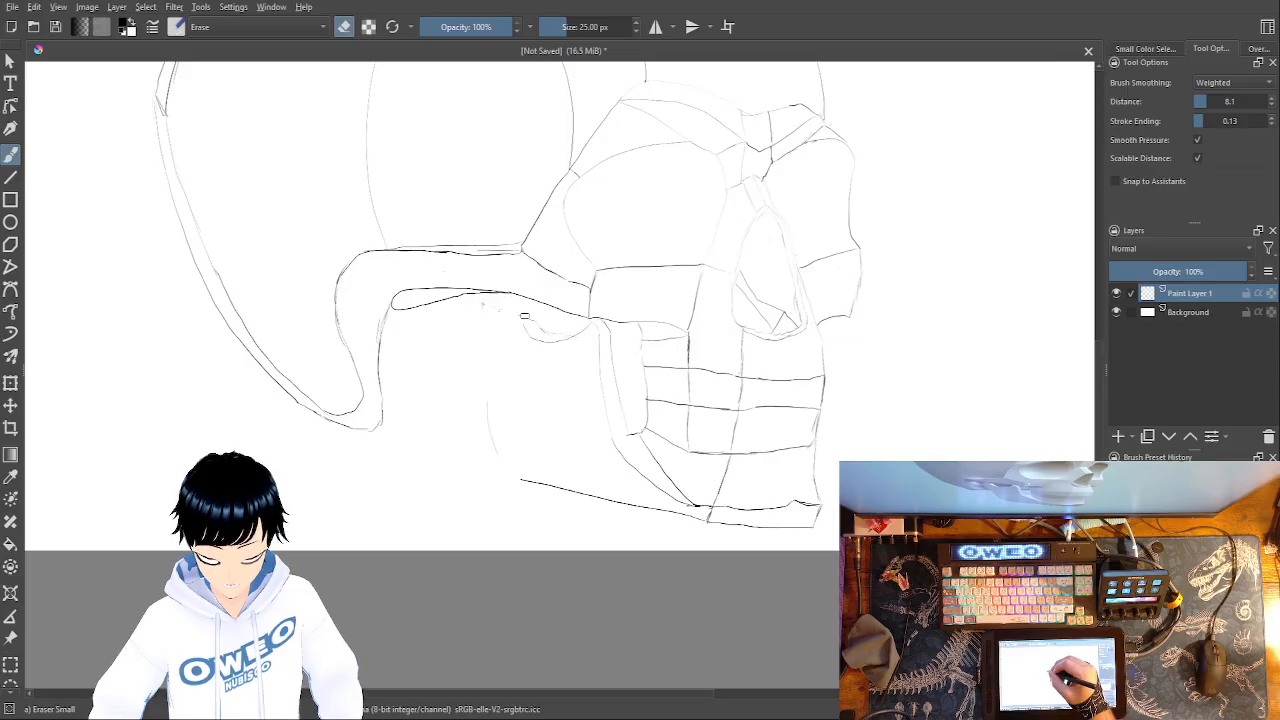
mouse_move(535, 316)
left_mouse_down()
mouse_move(612, 344)
mouse_move(622, 423)
mouse_move(595, 330)
left_mouse_up()
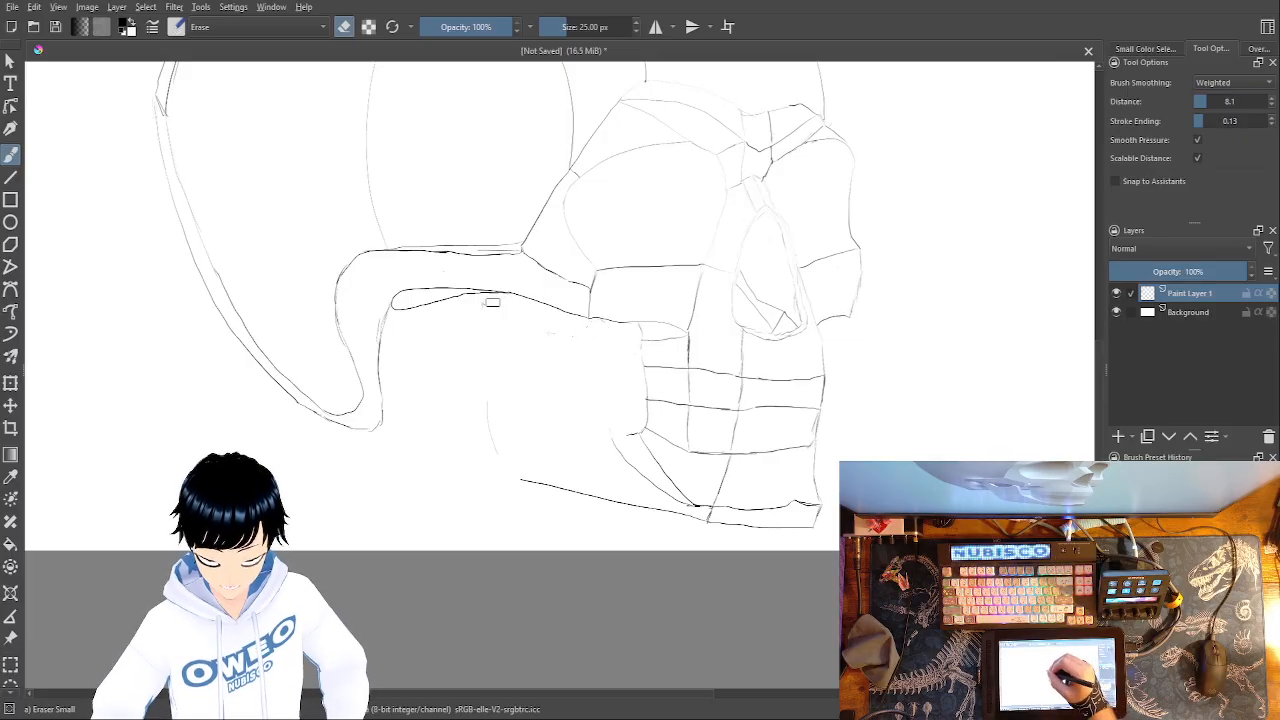
left_click_drag(490, 400, 506, 469)
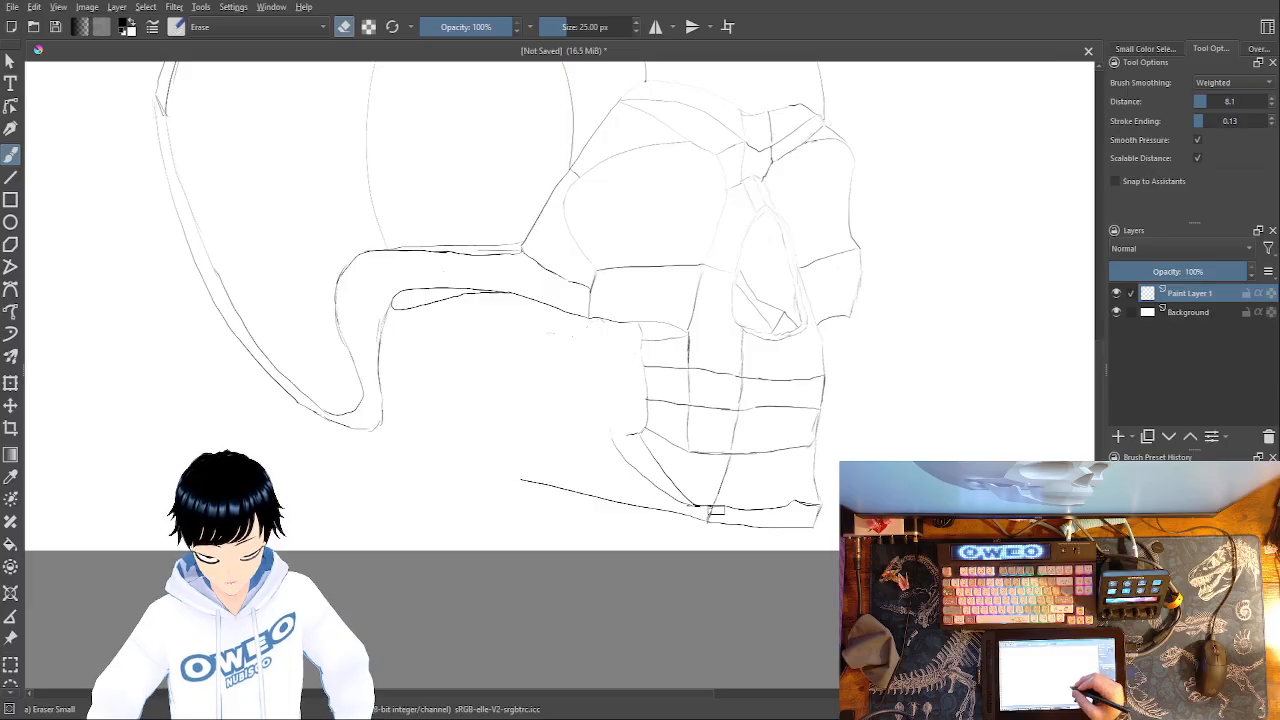
left_click_drag(693, 518, 506, 468)
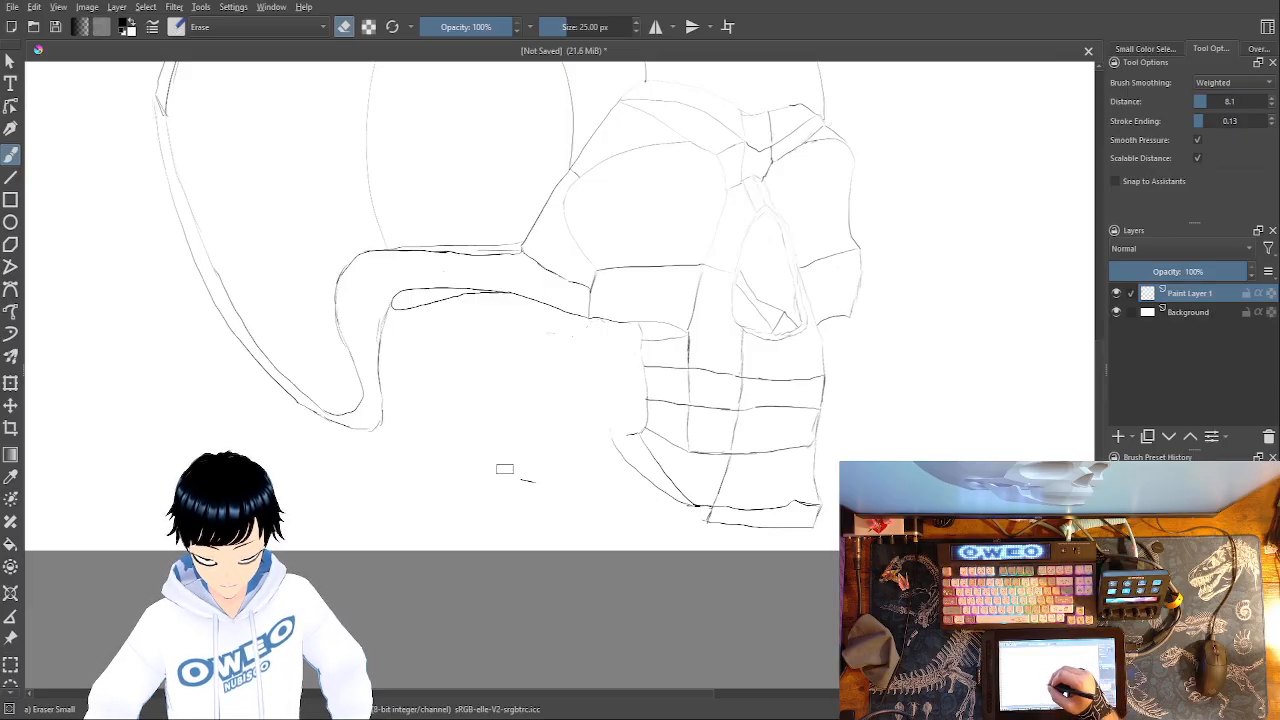
right_click(796, 486)
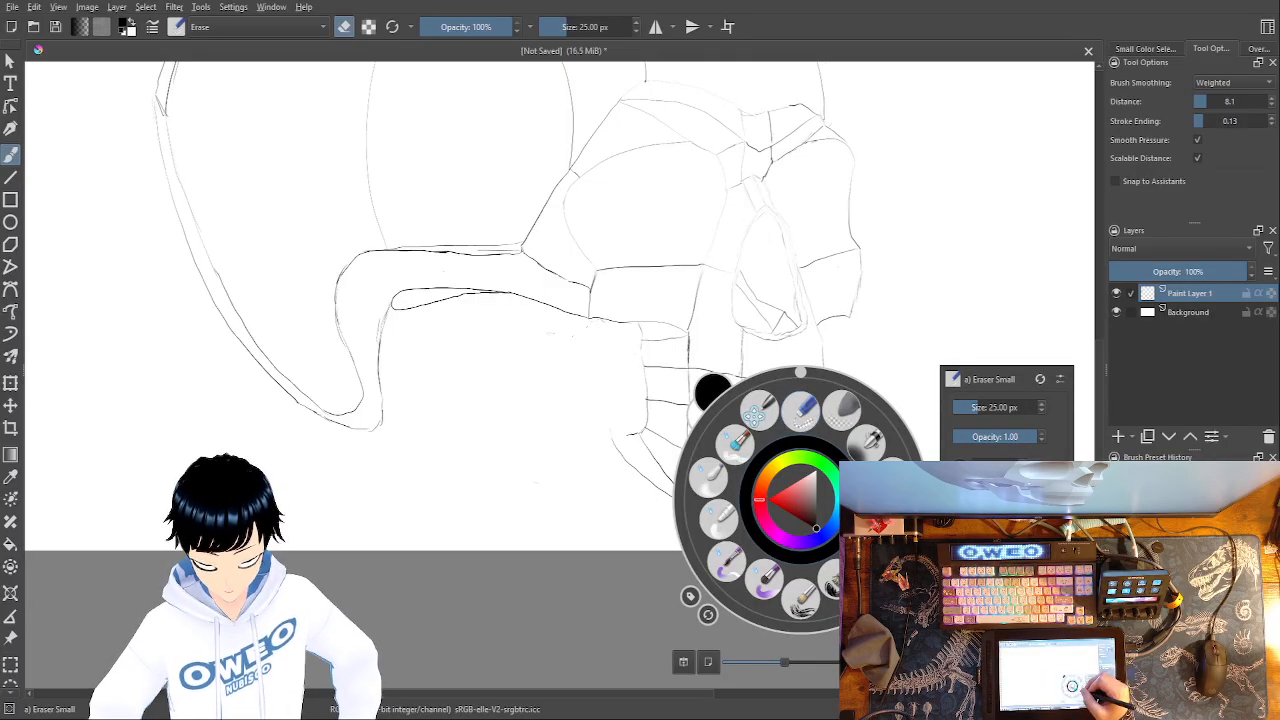
left_click(800, 412)
- Start the new jaw branch with a short curve rising backward from the corner behind the lower teeth
scroll(552, 365, "up", 1)
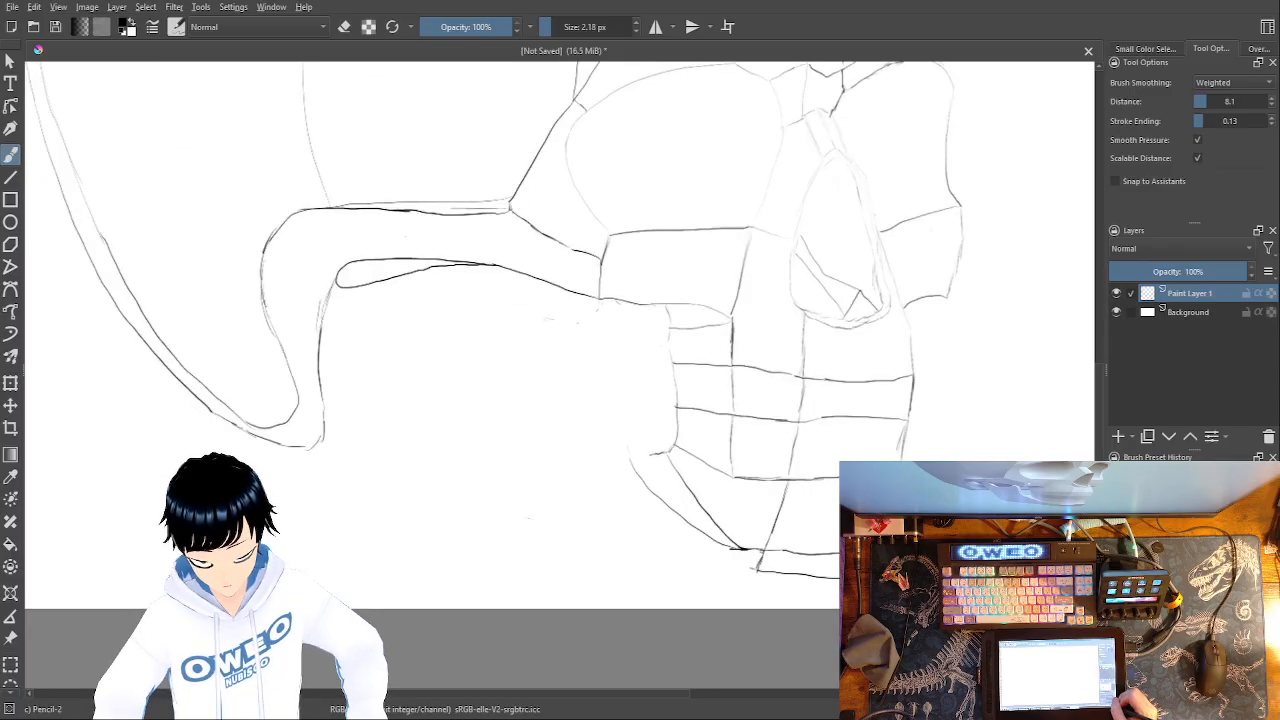
scroll(563, 378, "up", 2)
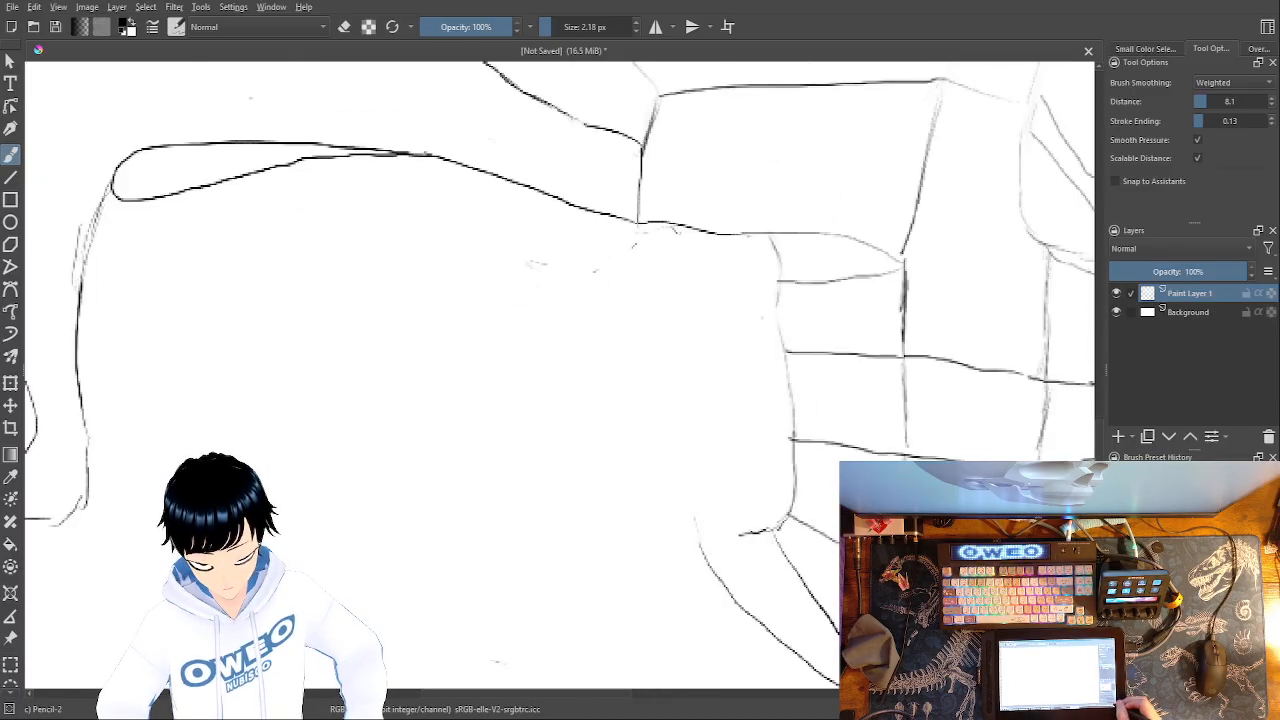
mouse_move(869, 498)
left_mouse_down()
mouse_move(769, 418)
mouse_move(895, 491)
mouse_move(912, 487)
mouse_move(841, 386)
mouse_move(849, 334)
mouse_move(876, 506)
left_mouse_up()
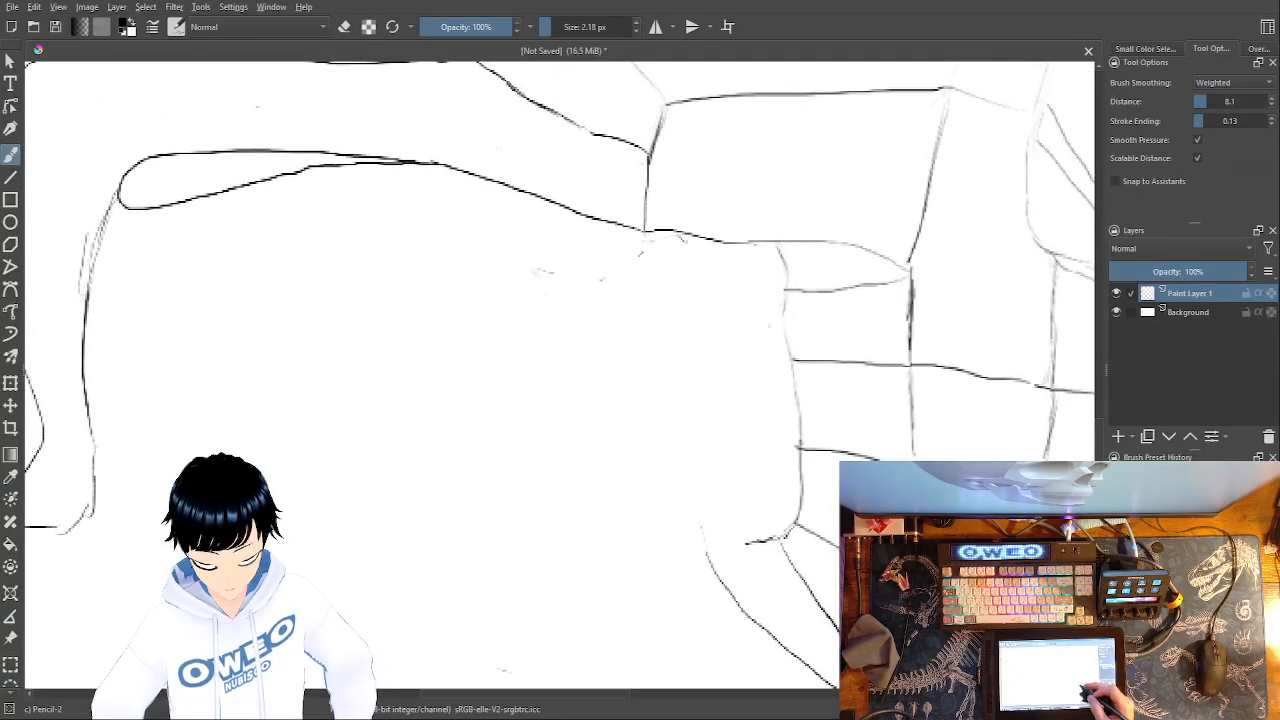
left_click_drag(722, 516, 704, 465)
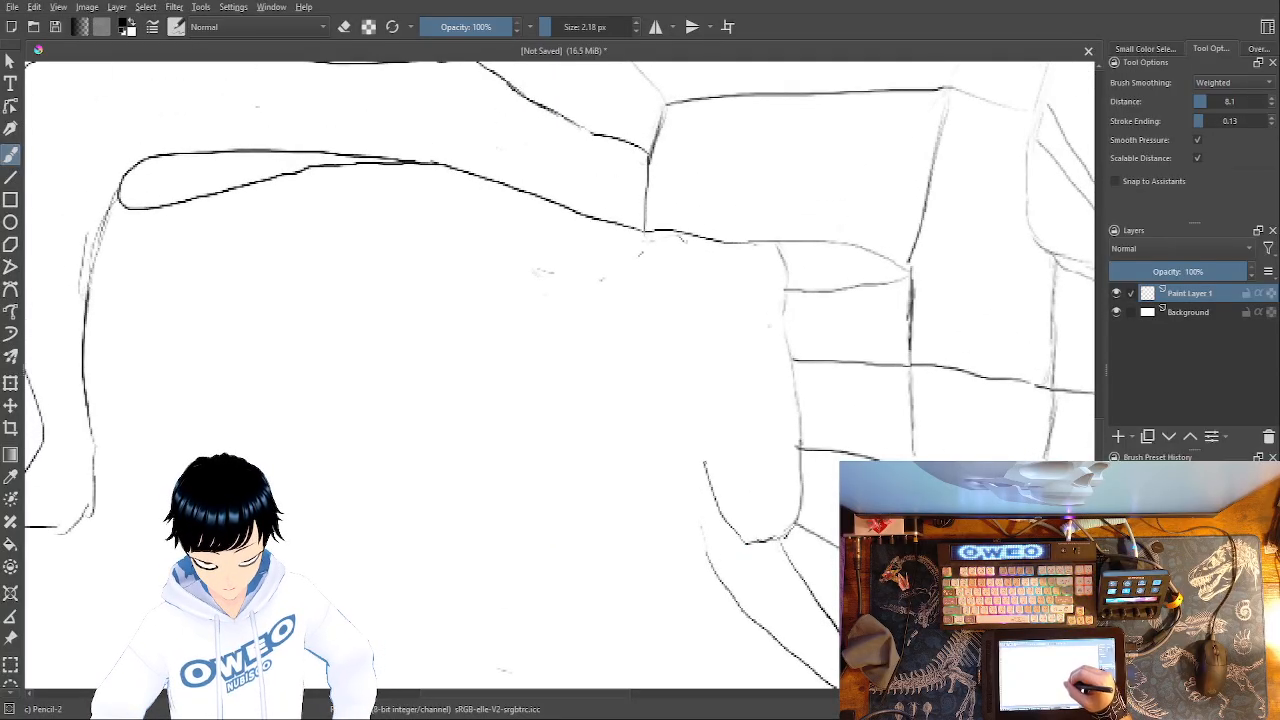
- Draw the two long edges of the narrow strip running from the cheekbone down behind the teeth to the jaw
mouse_move(745, 536)
left_mouse_down()
mouse_move(699, 421)
mouse_move(693, 290)
left_mouse_up()
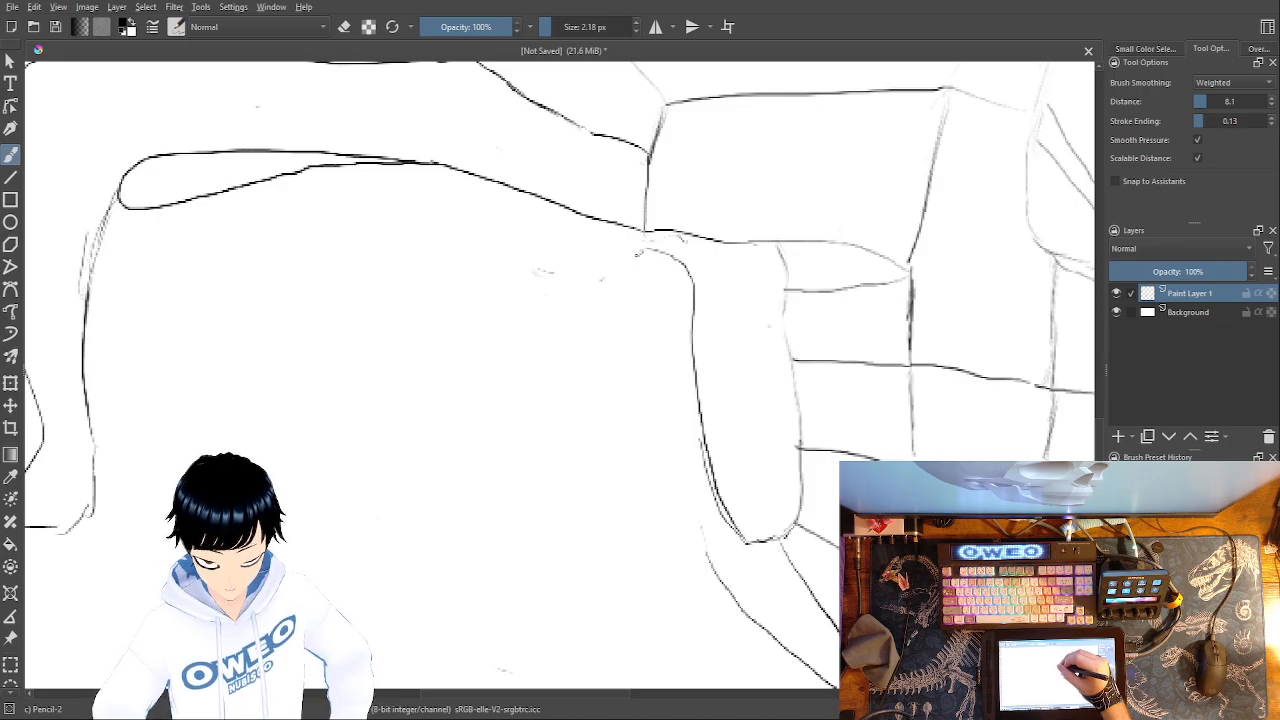
left_click_drag(658, 288, 714, 566)
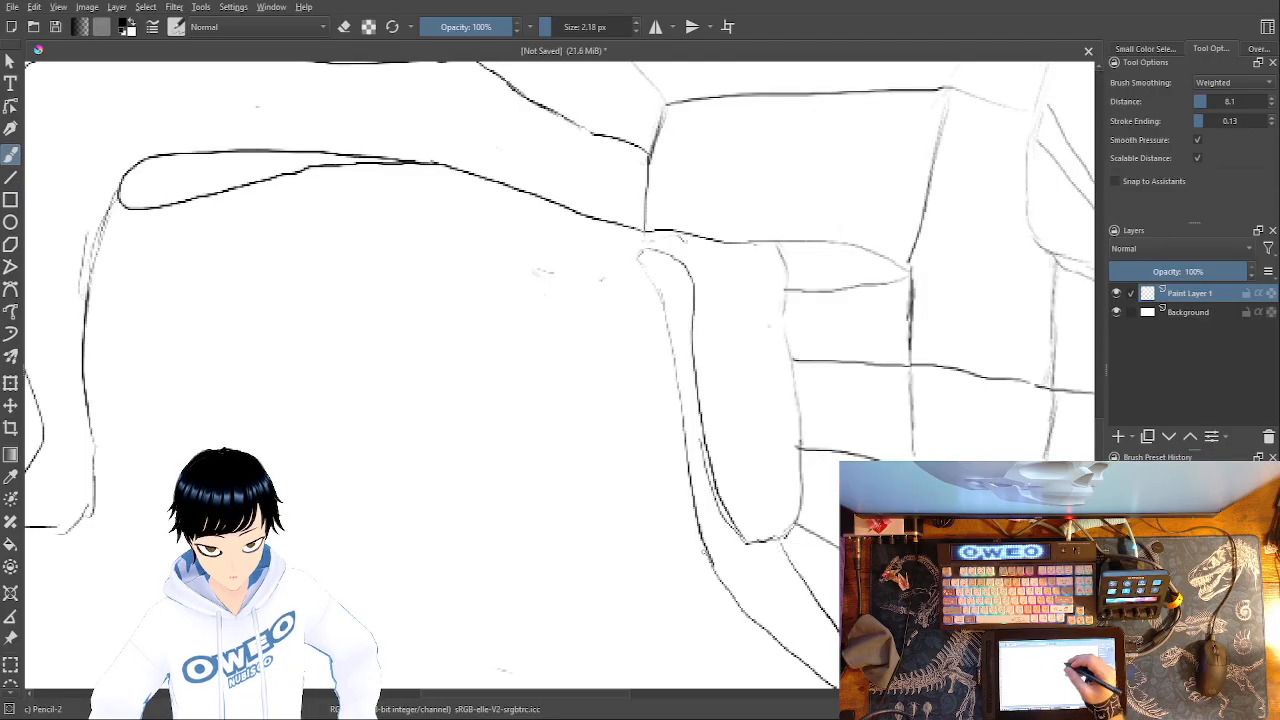
- Draw the curved hollow with a double rear edge under the cheekbone arch, plus a short horizontal line extending backward from it
mouse_move(556, 301)
left_mouse_down()
mouse_move(484, 286)
mouse_move(420, 250)
left_mouse_up()
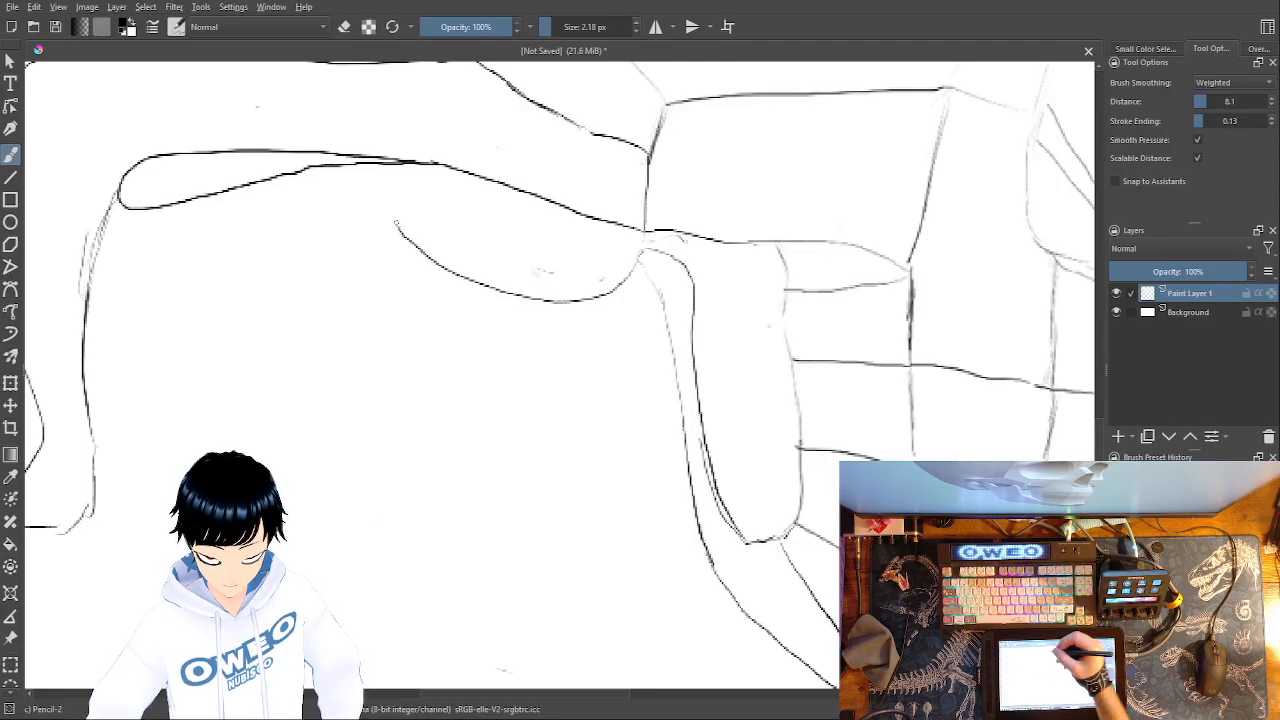
key("ctrl+z")
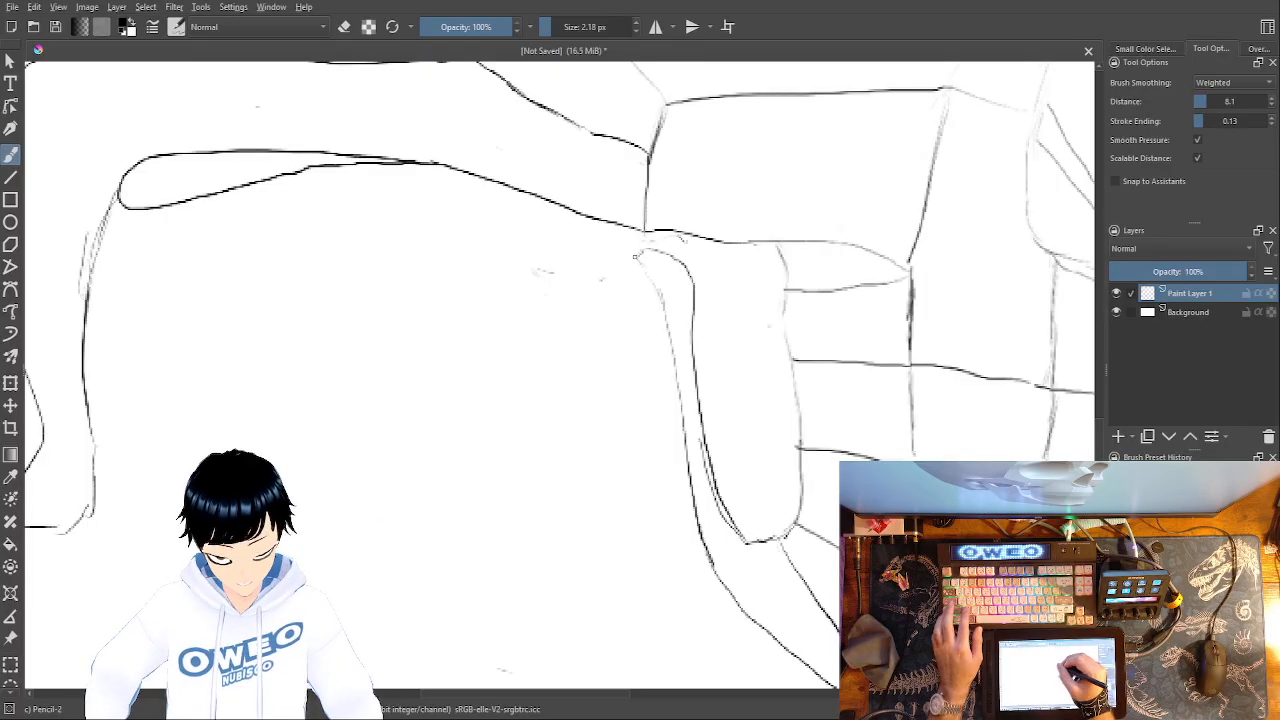
mouse_move(634, 262)
left_mouse_down()
mouse_move(581, 308)
mouse_move(509, 318)
mouse_move(454, 302)
mouse_move(391, 236)
mouse_move(520, 300)
left_mouse_up()
key("ctrl+z")
key("ctrl+z")
mouse_move(634, 258)
left_mouse_down()
mouse_move(575, 304)
mouse_move(502, 320)
mouse_move(442, 297)
mouse_move(408, 237)
mouse_move(528, 316)
left_mouse_up()
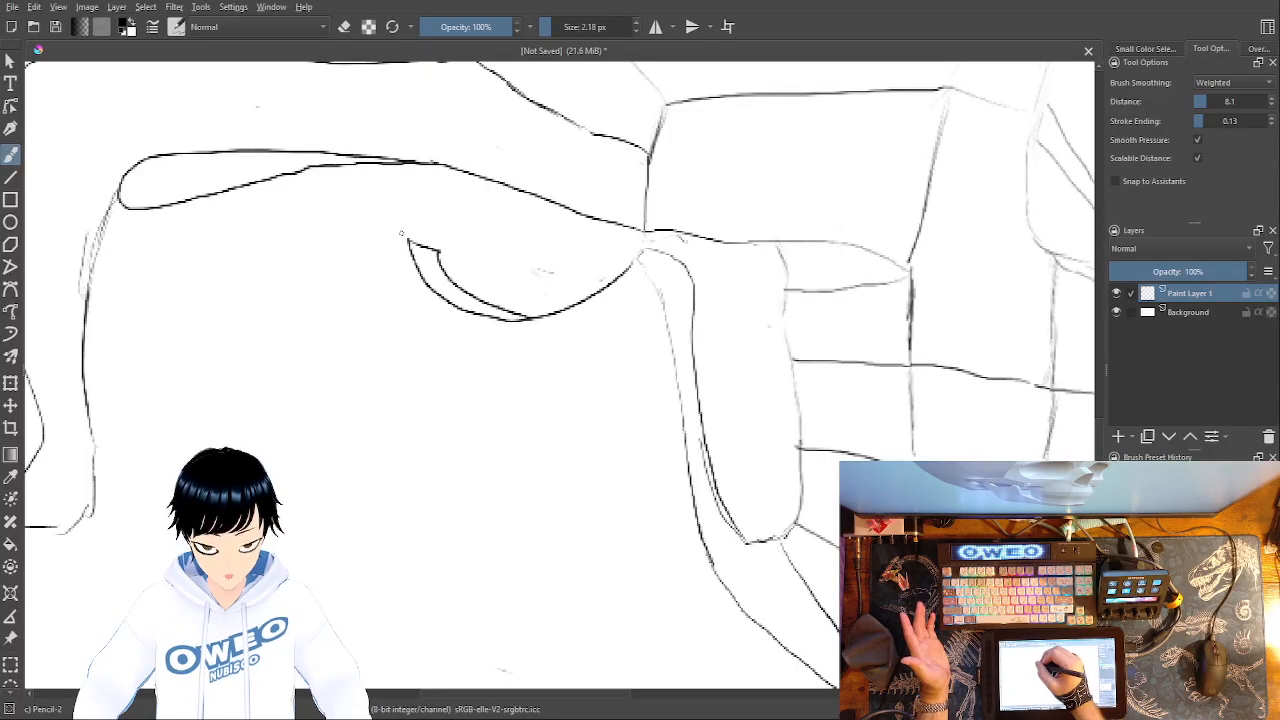
left_click_drag(410, 242, 299, 236)
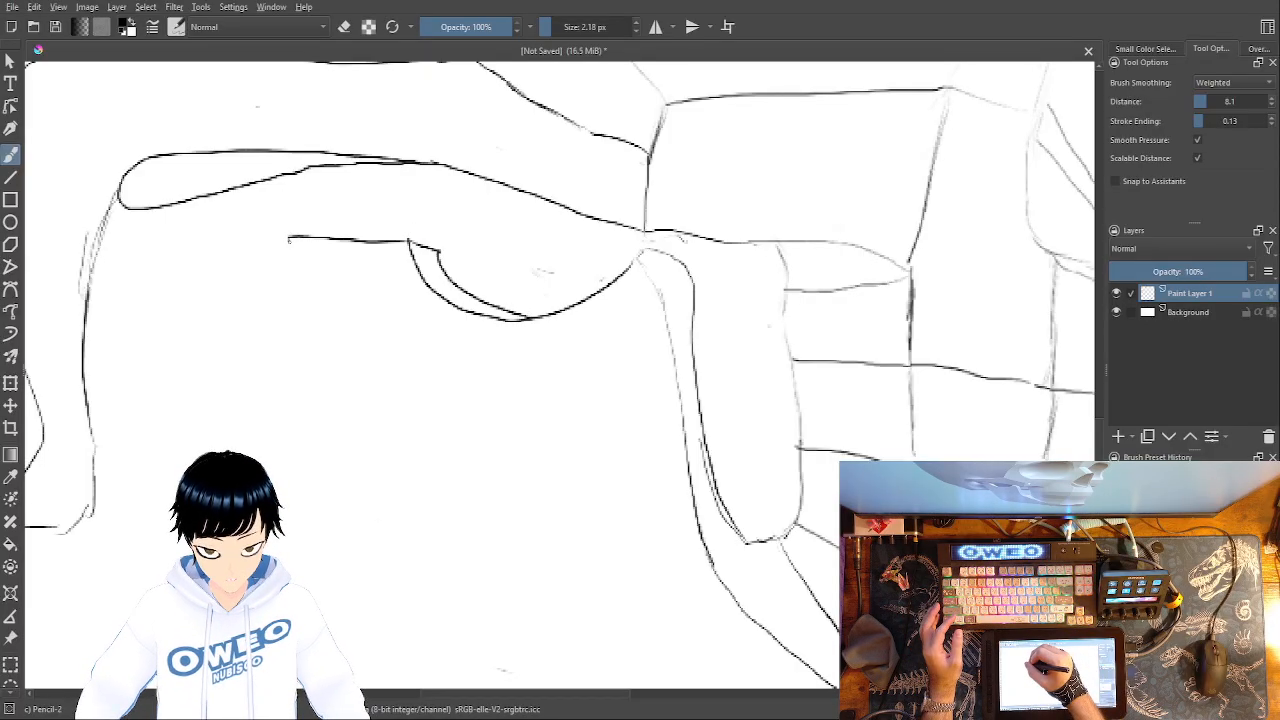
mouse_move(294, 258)
left_mouse_down()
mouse_move(356, 427)
mouse_move(486, 643)
mouse_move(543, 444)
left_mouse_up()
key("ctrl+z")
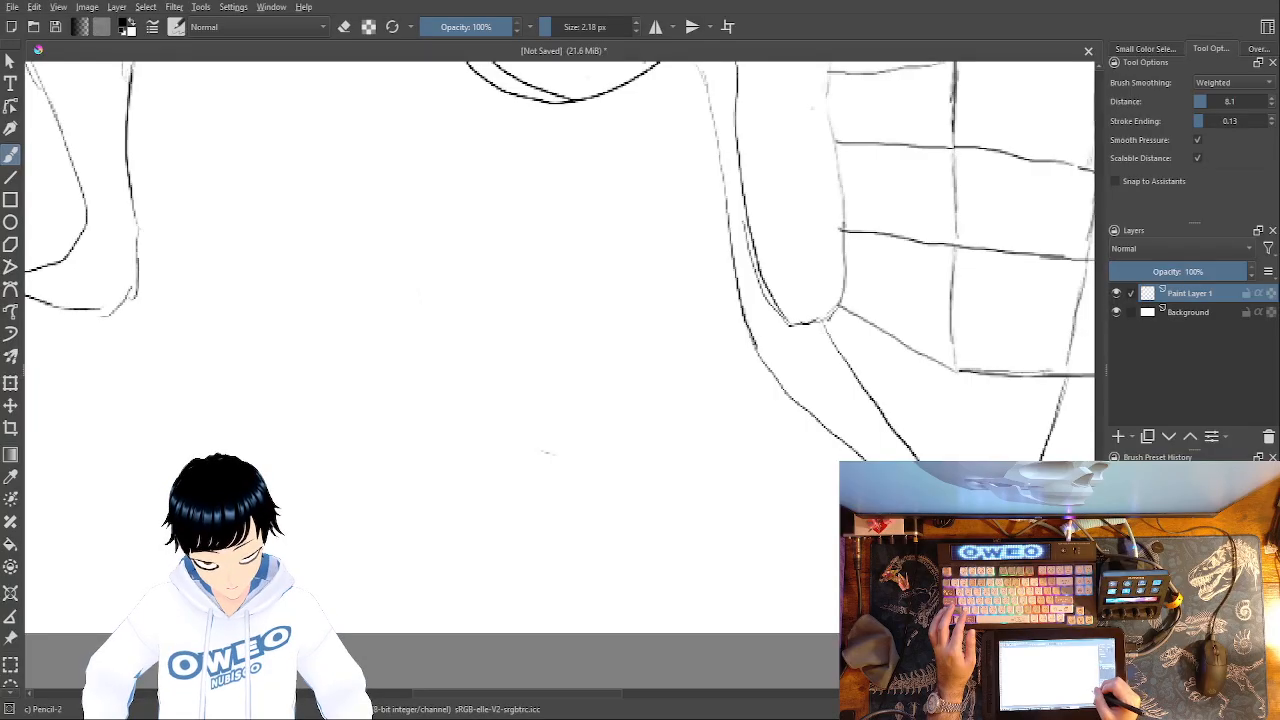
- Erase the lower end of the narrow strip and the adjoining jaw strokes with Eraser Small, and return to Pencil-2
right_click(804, 499)
left_click(808, 411)
mouse_move(830, 326)
left_mouse_down()
mouse_move(884, 415)
mouse_move(804, 412)
mouse_move(749, 331)
mouse_move(749, 259)
mouse_move(803, 324)
left_mouse_up()
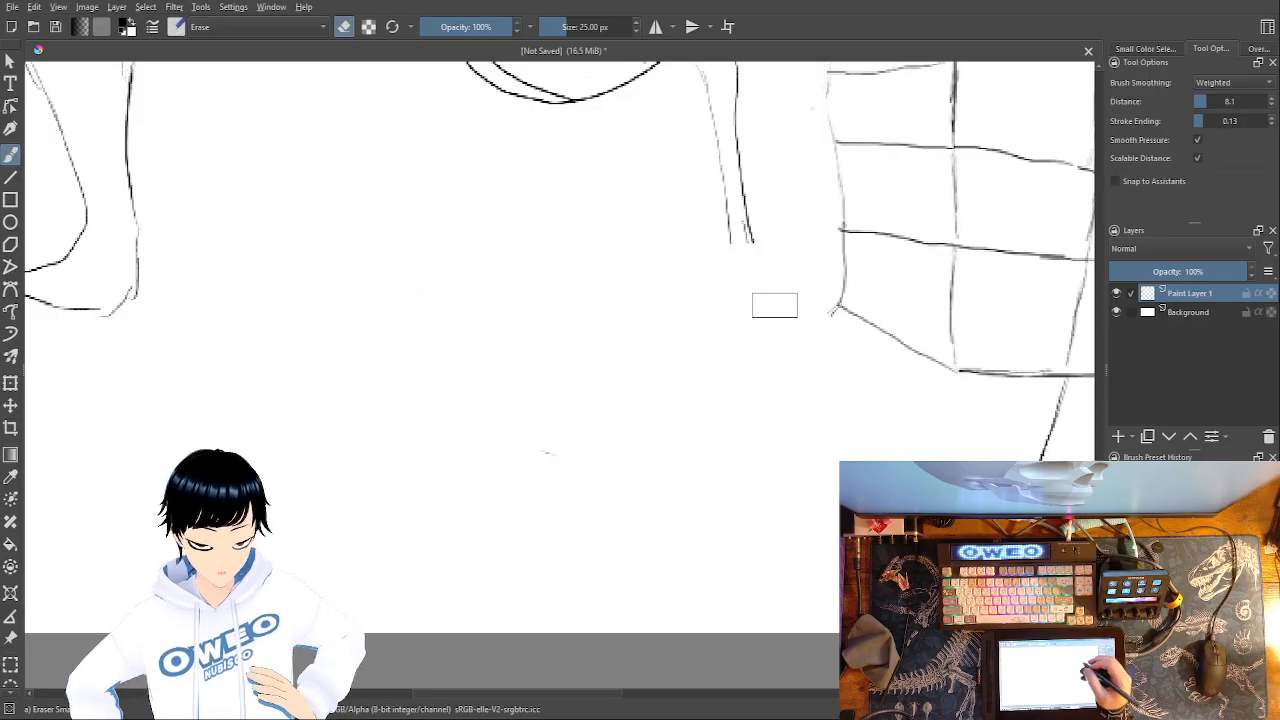
right_click(804, 499)
left_click(807, 412)
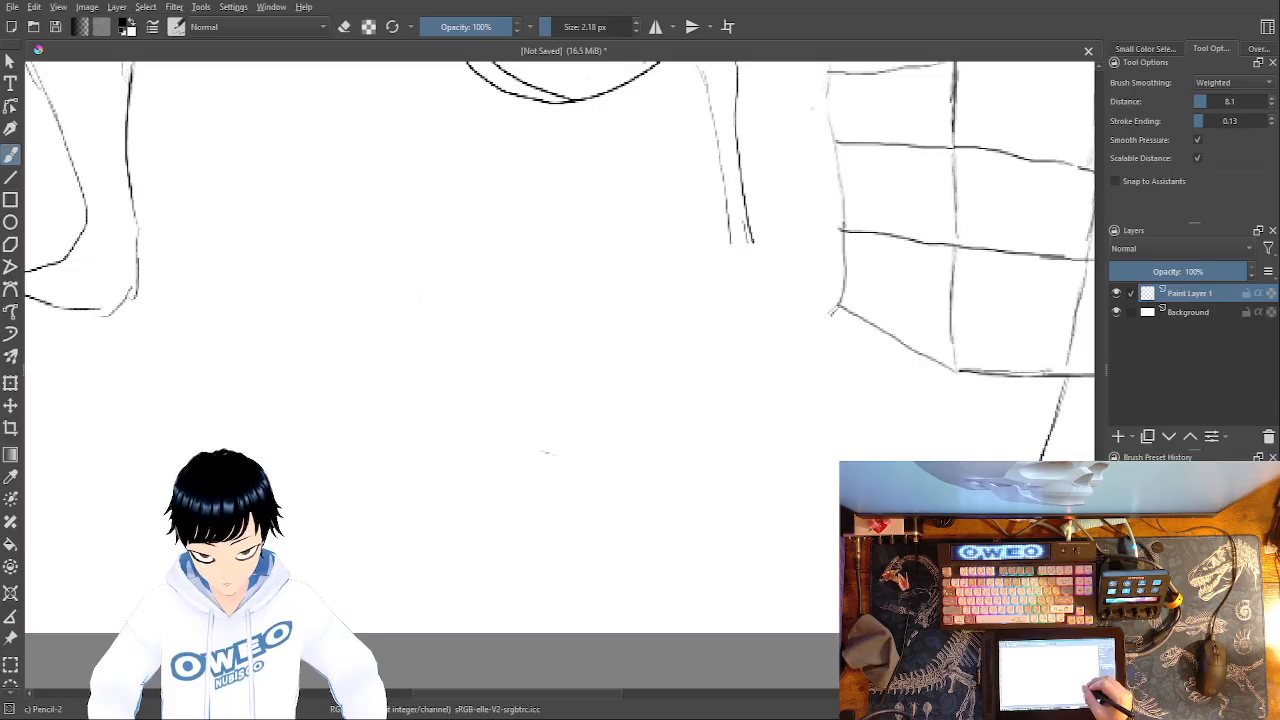
- Erase the tooth grid and the lower jaw with Eraser Small, leaving short line stubs below the cheekbone and nose
mouse_move(895, 462)
left_mouse_down()
mouse_move(804, 334)
mouse_move(816, 575)
mouse_move(571, 552)
mouse_move(506, 565)
left_mouse_up()
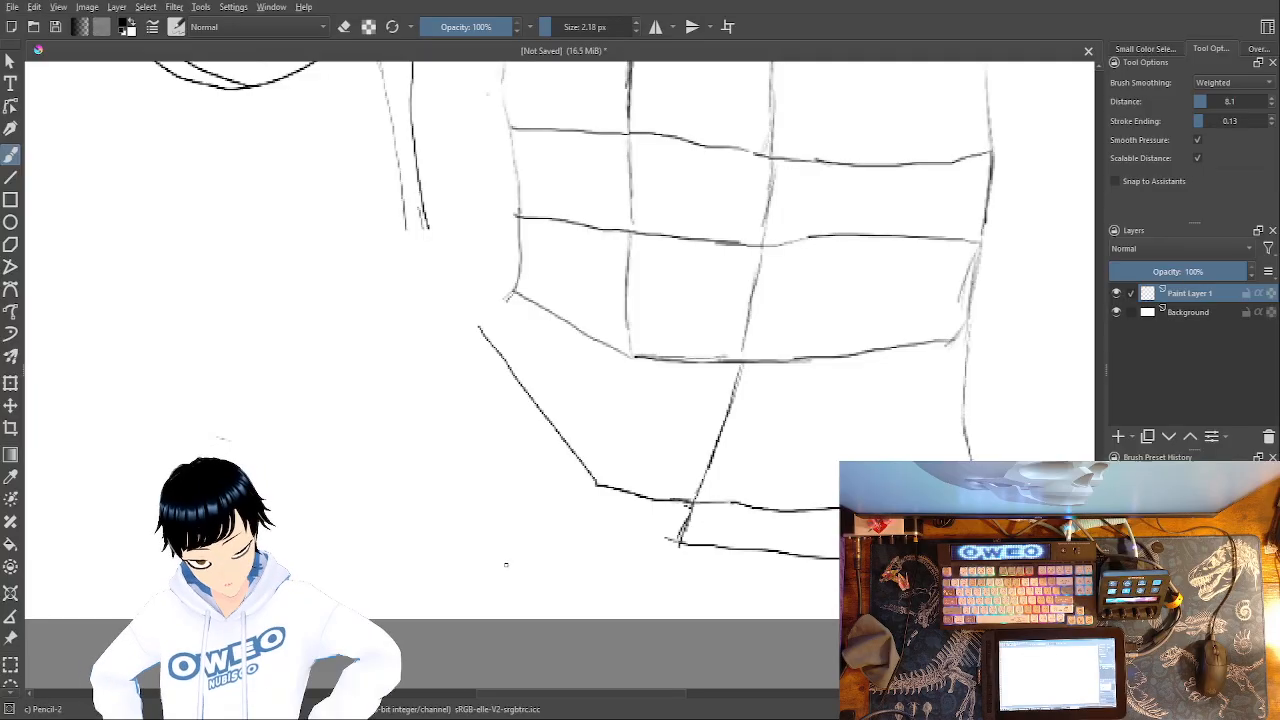
key("minus")
key("minus")
key("minus")
key("equal")
key("equal")
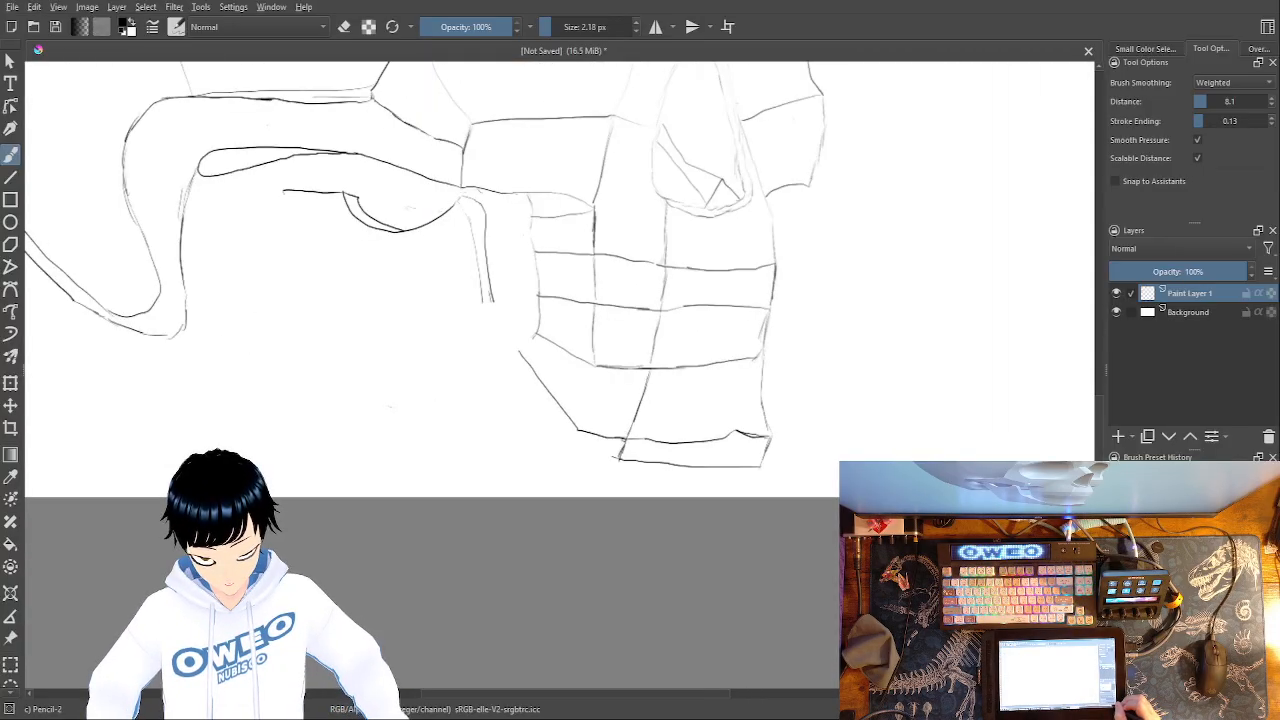
right_click(775, 358)
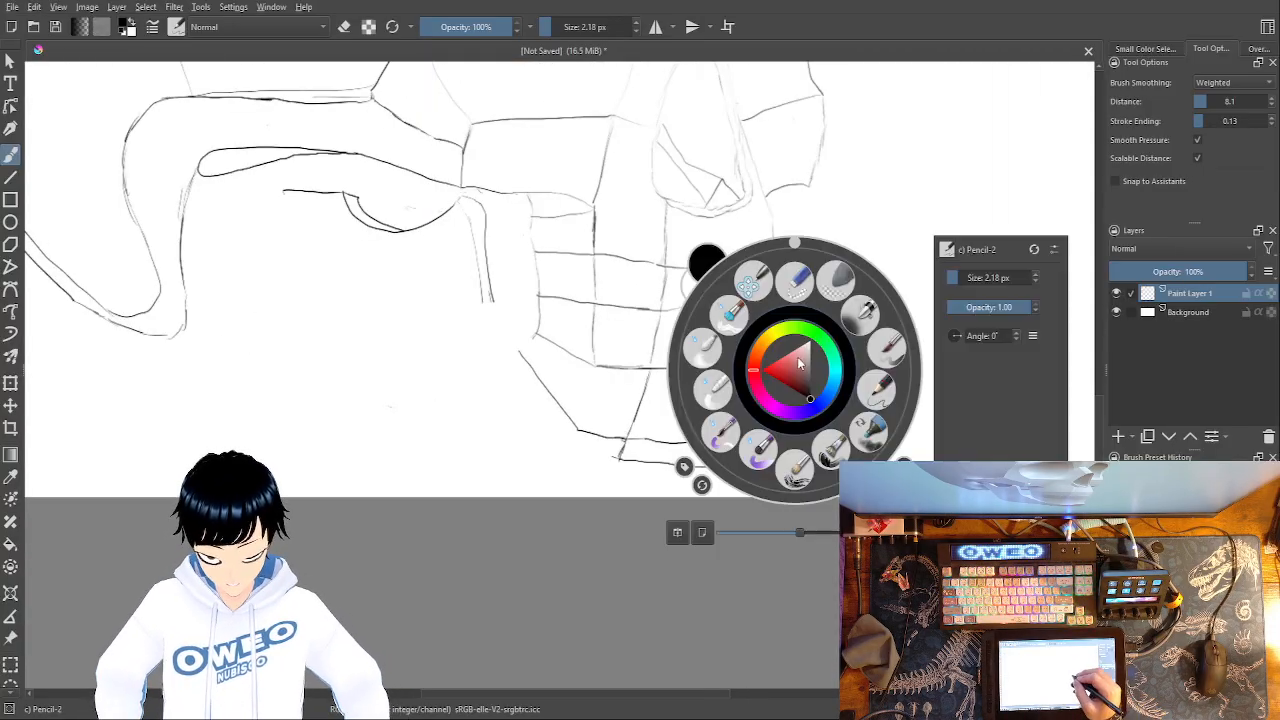
left_click(806, 264)
mouse_move(768, 209)
left_mouse_down()
mouse_move(753, 467)
mouse_move(754, 263)
mouse_move(727, 464)
mouse_move(726, 408)
mouse_move(713, 455)
mouse_move(708, 416)
mouse_move(621, 464)
mouse_move(658, 263)
mouse_move(743, 268)
mouse_move(725, 337)
mouse_move(686, 371)
mouse_move(666, 322)
mouse_move(657, 350)
mouse_move(665, 285)
mouse_move(708, 313)
mouse_move(662, 268)
mouse_move(534, 255)
mouse_move(526, 370)
mouse_move(606, 459)
mouse_move(555, 343)
mouse_move(571, 365)
mouse_move(624, 373)
mouse_move(552, 289)
mouse_move(593, 296)
mouse_move(592, 262)
mouse_move(599, 339)
mouse_move(636, 297)
mouse_move(615, 313)
mouse_move(689, 303)
mouse_move(693, 485)
mouse_move(709, 420)
mouse_move(769, 446)
mouse_move(746, 464)
mouse_move(637, 434)
left_mouse_up()
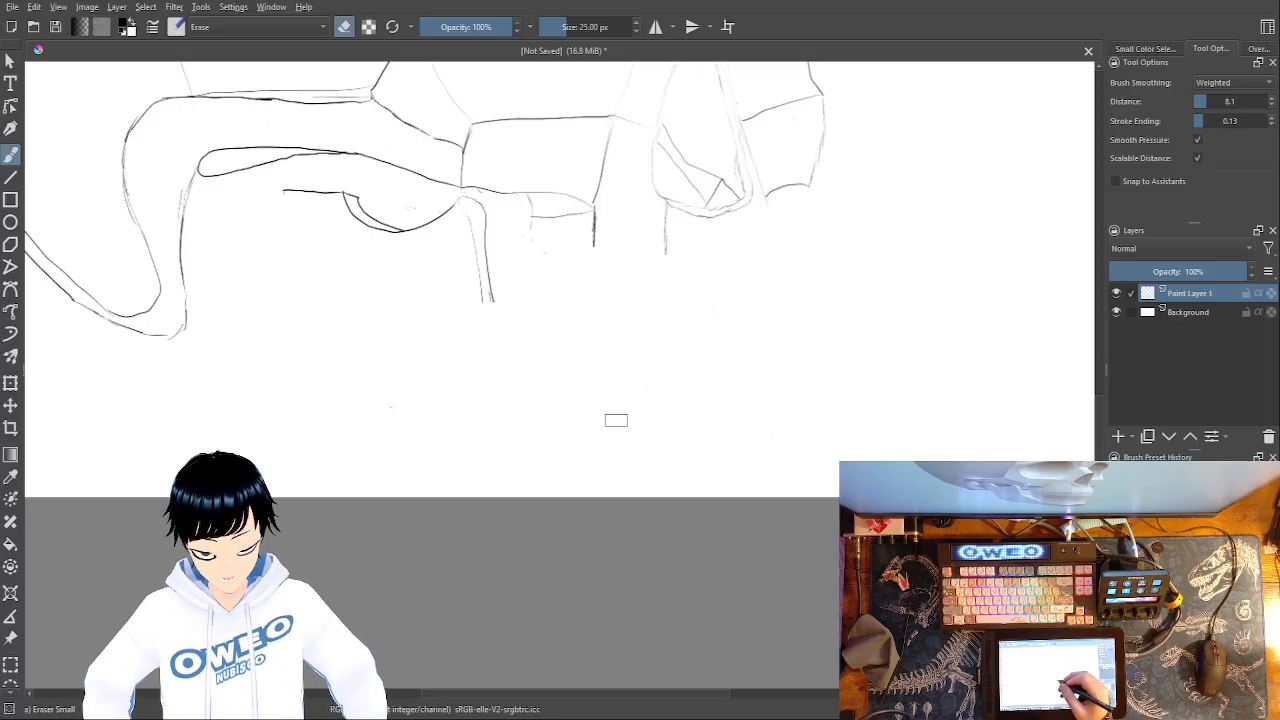
- Scale the skull sketch down and move it near the top edge of the canvas, around its horizontal centre
left_click(10, 383)
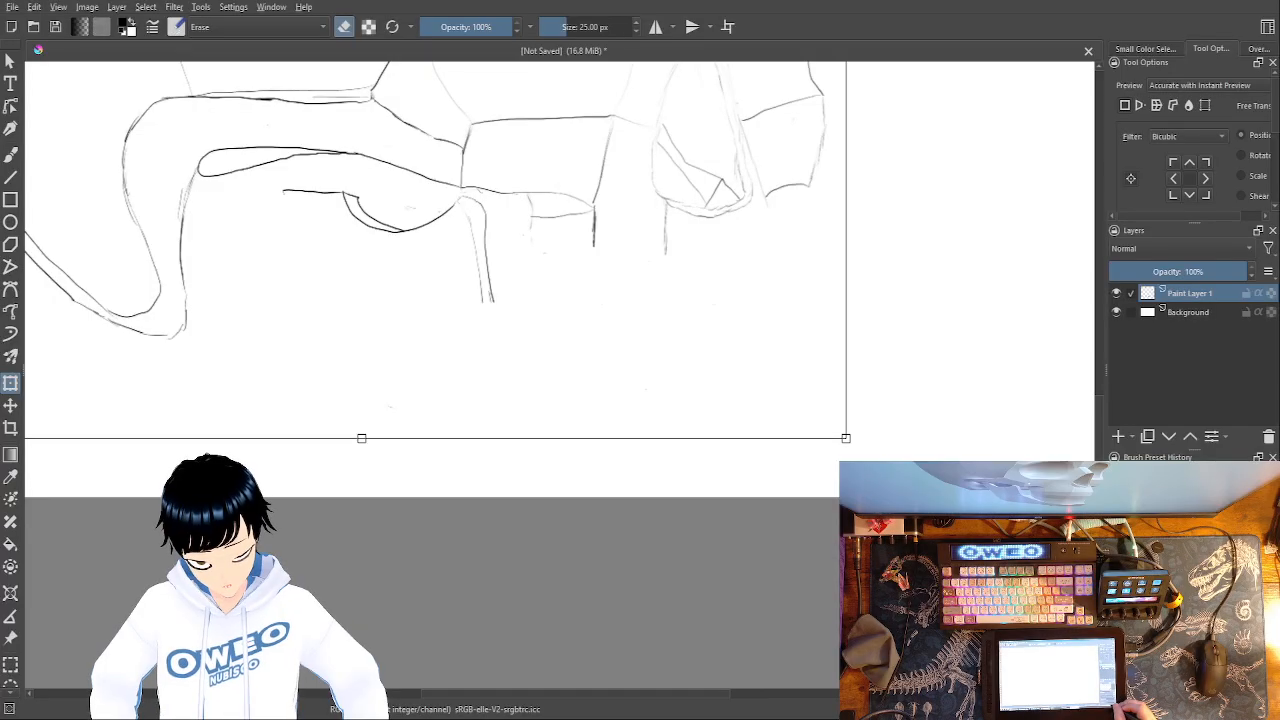
key("minus")
key("minus")
mouse_move(670, 431)
left_mouse_down()
mouse_move(755, 519)
mouse_move(703, 468)
left_mouse_up()
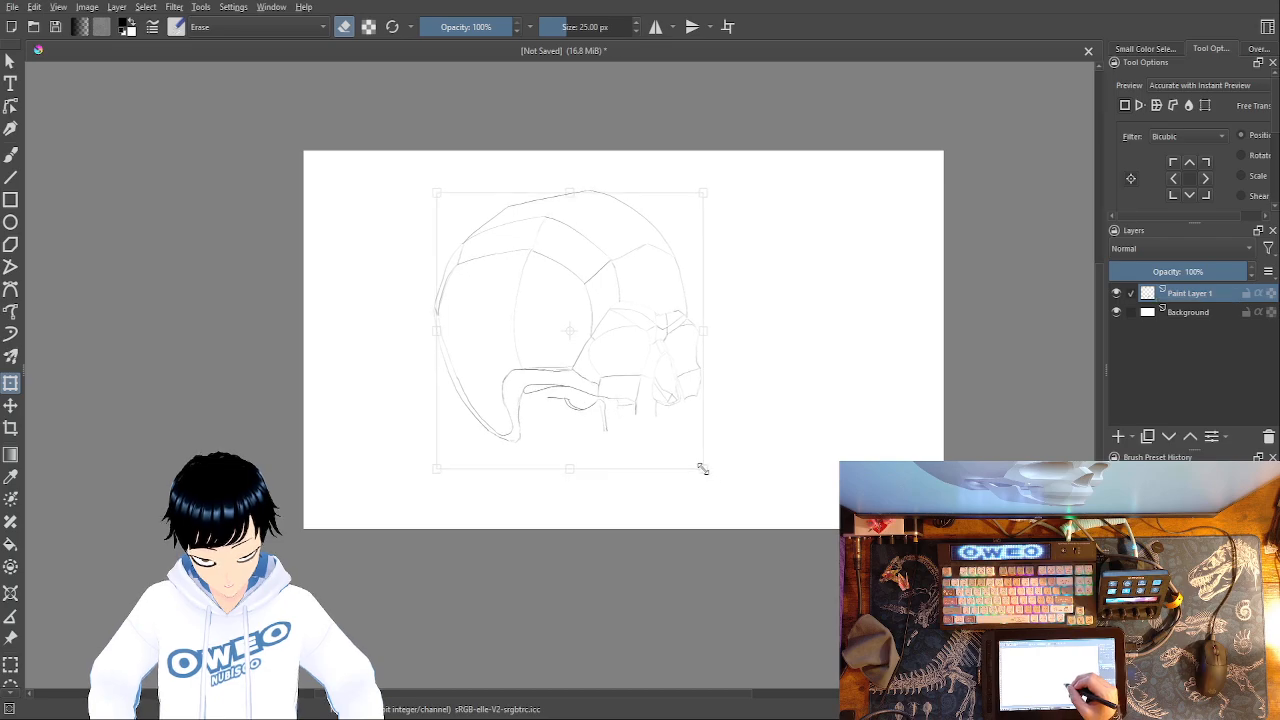
left_click_drag(626, 349, 677, 294)
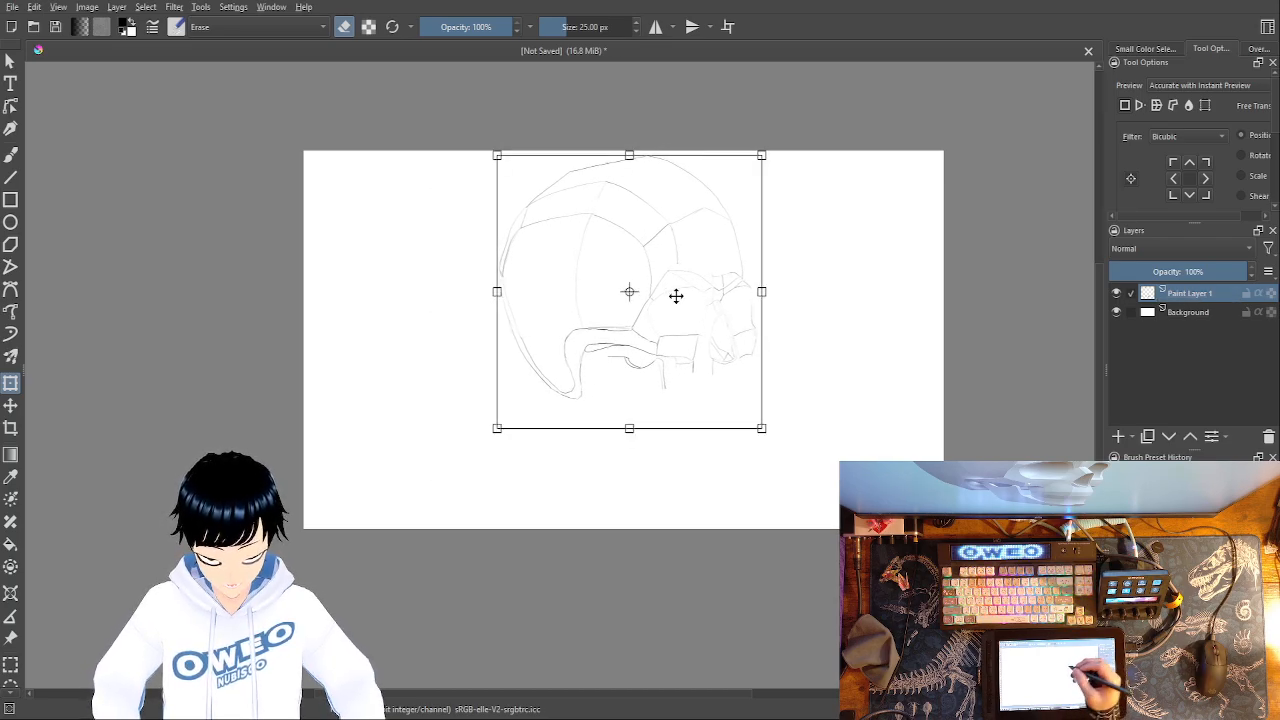
key("b")
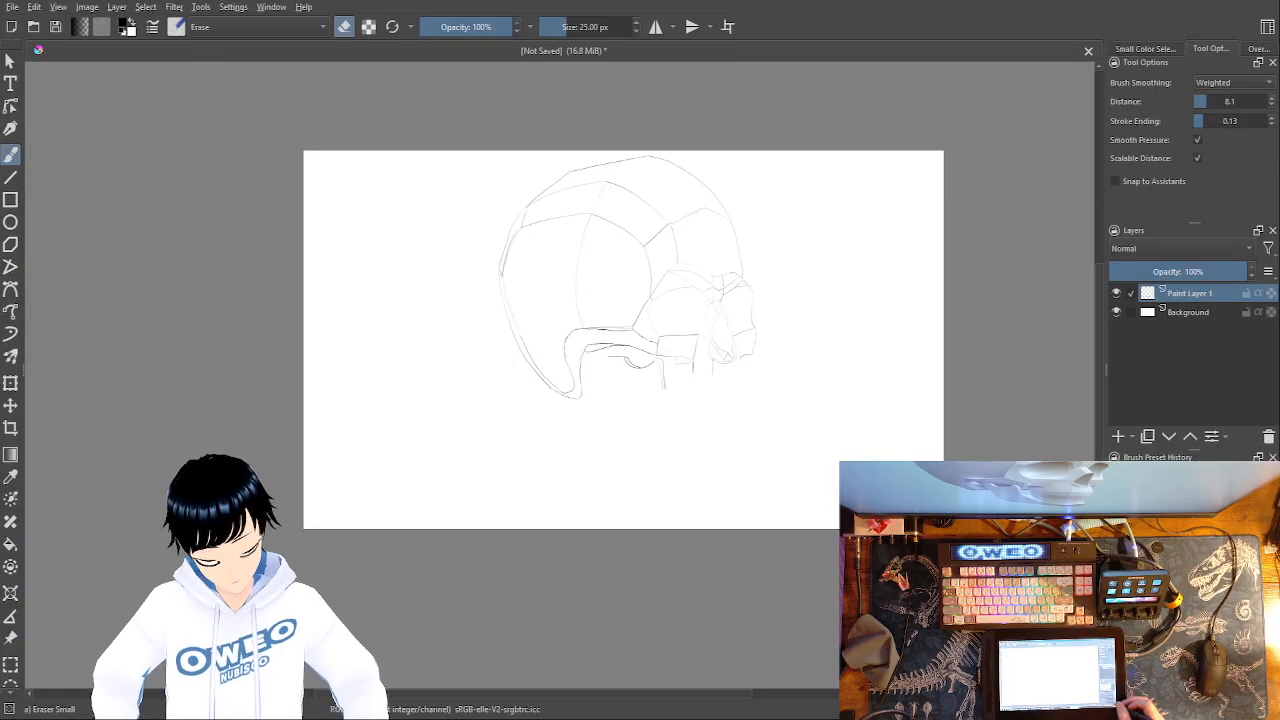
- With Pencil-2, redraw the vertical line below the nose opening and draw the upper jaw's front profile downward in two angled segments
key("plus")
left_click_drag(691, 528, 325, 568)
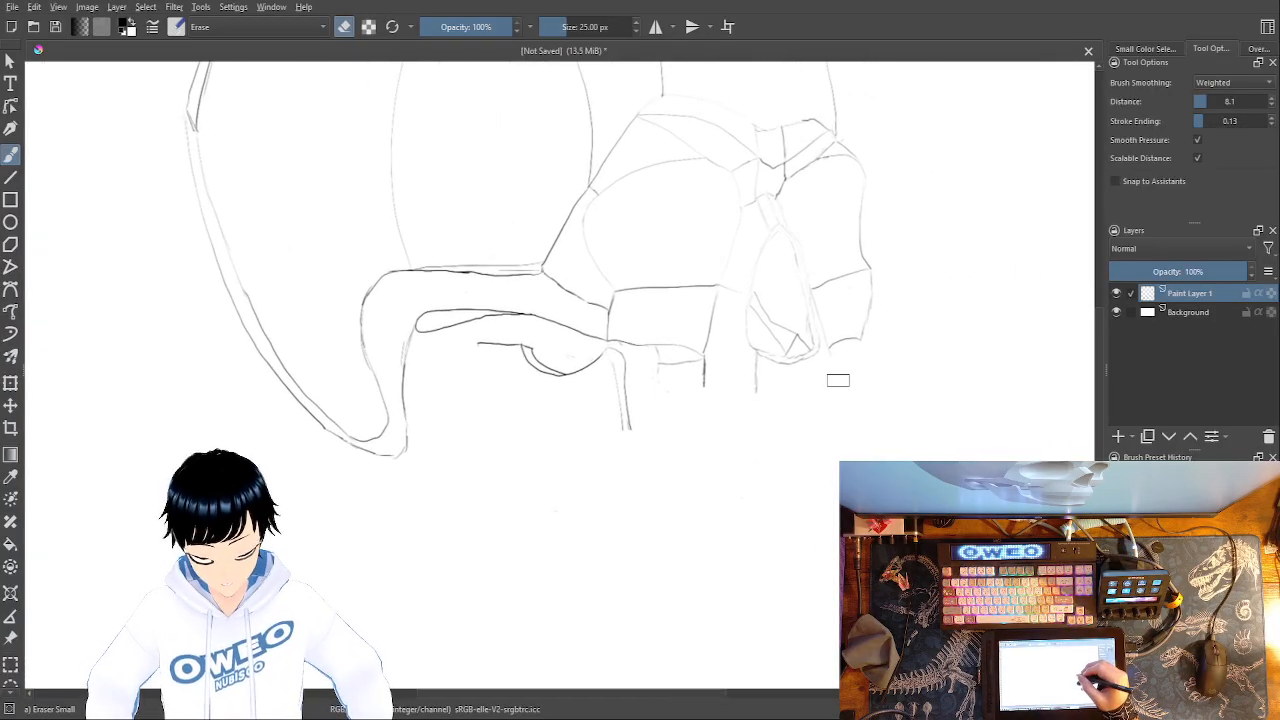
right_click(815, 408)
left_click(899, 406)
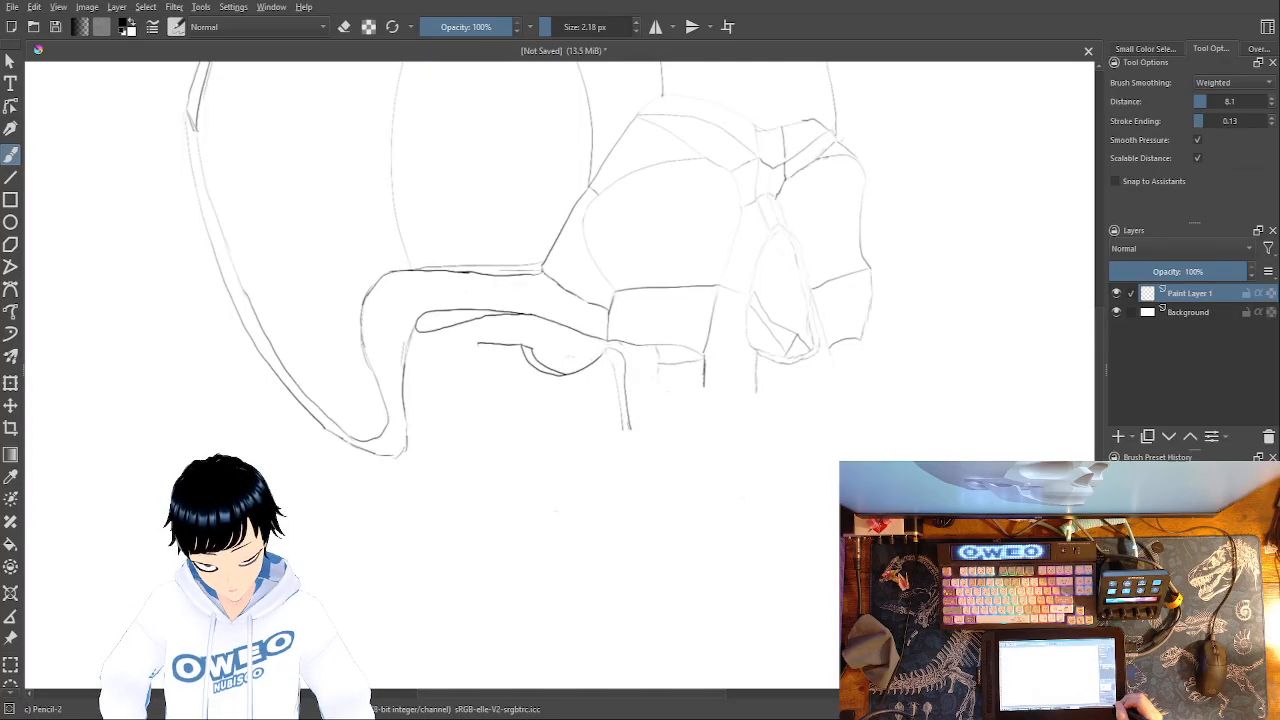
key("plus")
mouse_move(695, 464)
left_mouse_down()
mouse_move(661, 447)
mouse_move(526, 435)
mouse_move(531, 446)
left_mouse_up()
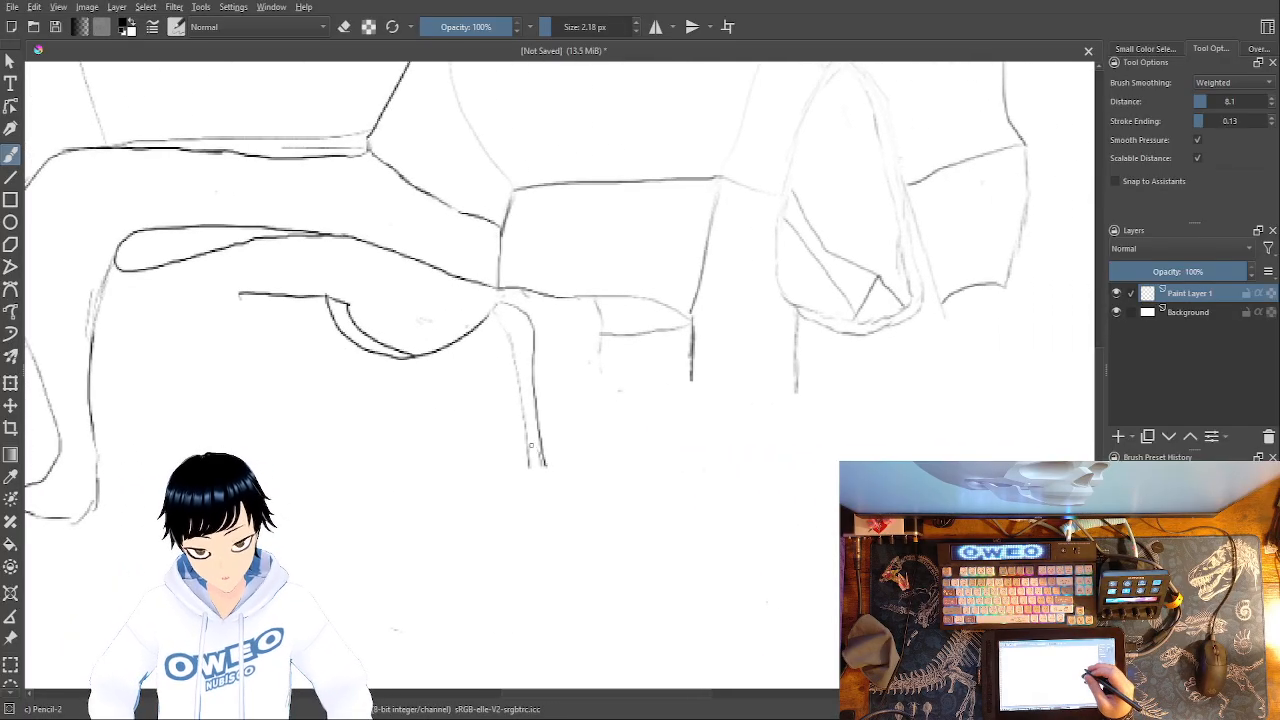
left_click_drag(802, 311, 798, 408)
left_click_drag(716, 513, 462, 476)
mouse_move(679, 266)
left_mouse_down()
mouse_move(735, 376)
mouse_move(723, 507)
left_mouse_up()
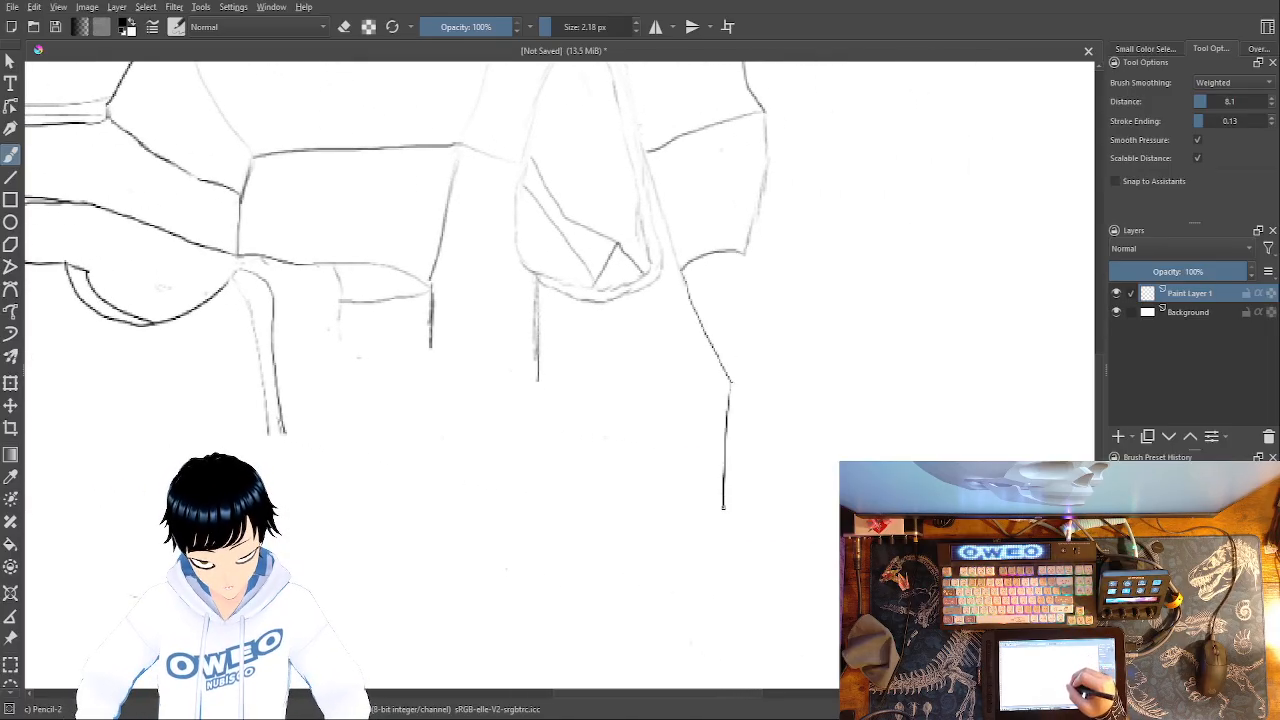
- Trim the lower tip of the front profile line with Eraser Small and continue it with a pencil segment slanting inward
right_click(738, 430)
left_click(735, 520)
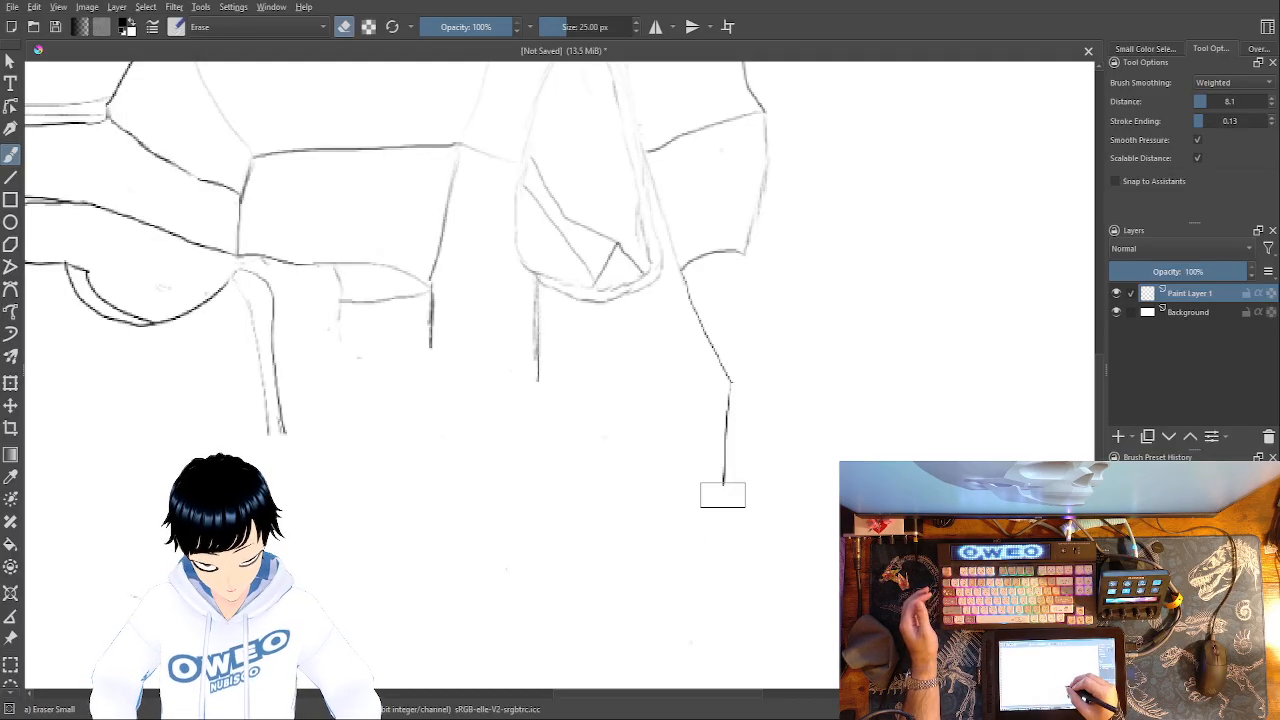
right_click(783, 432)
left_click(786, 343)
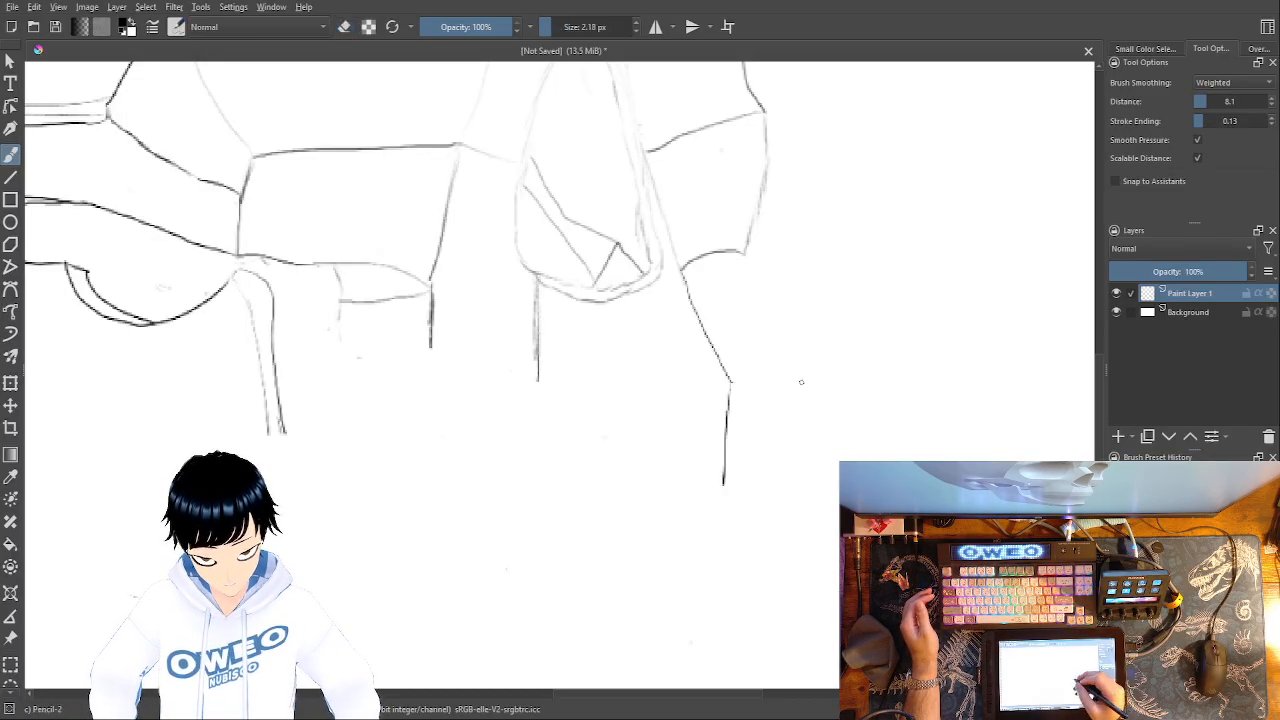
left_click_drag(722, 510, 677, 620)
- Extend the front profile with a curved stroke flaring outward toward the chin, redoing it after removing the first version
left_click_drag(755, 478, 795, 303)
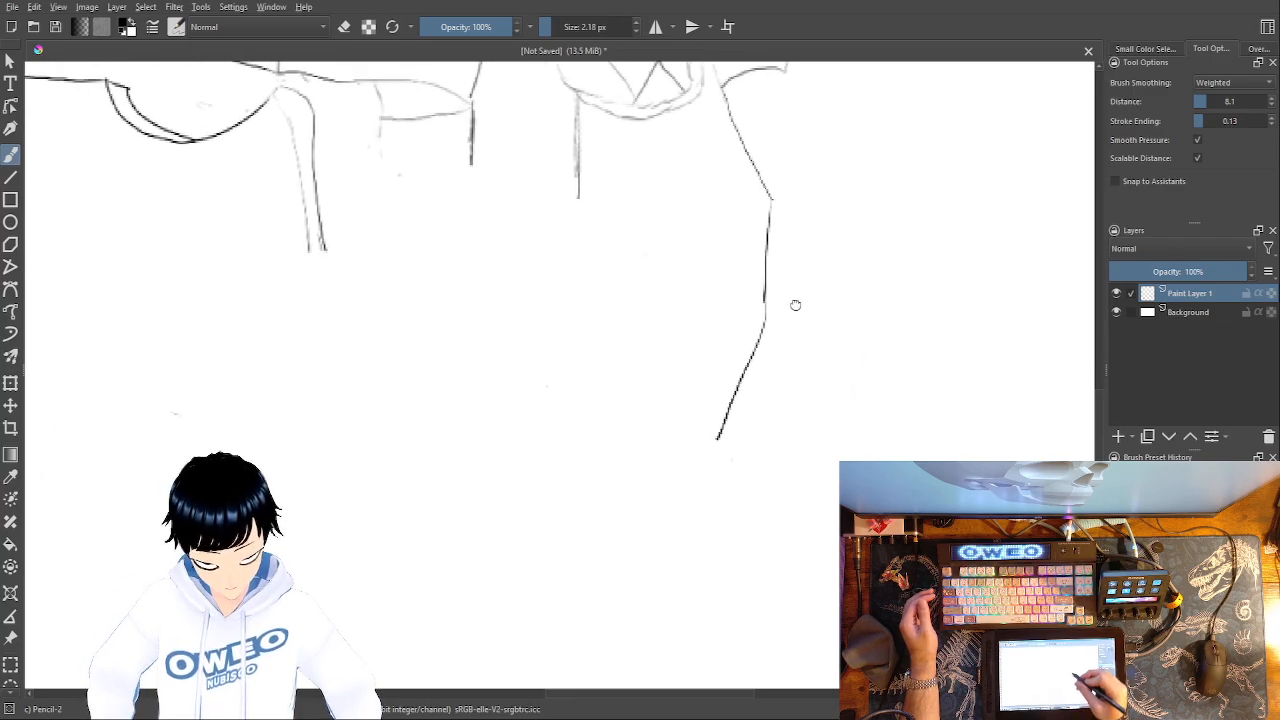
left_click_drag(720, 430, 772, 563)
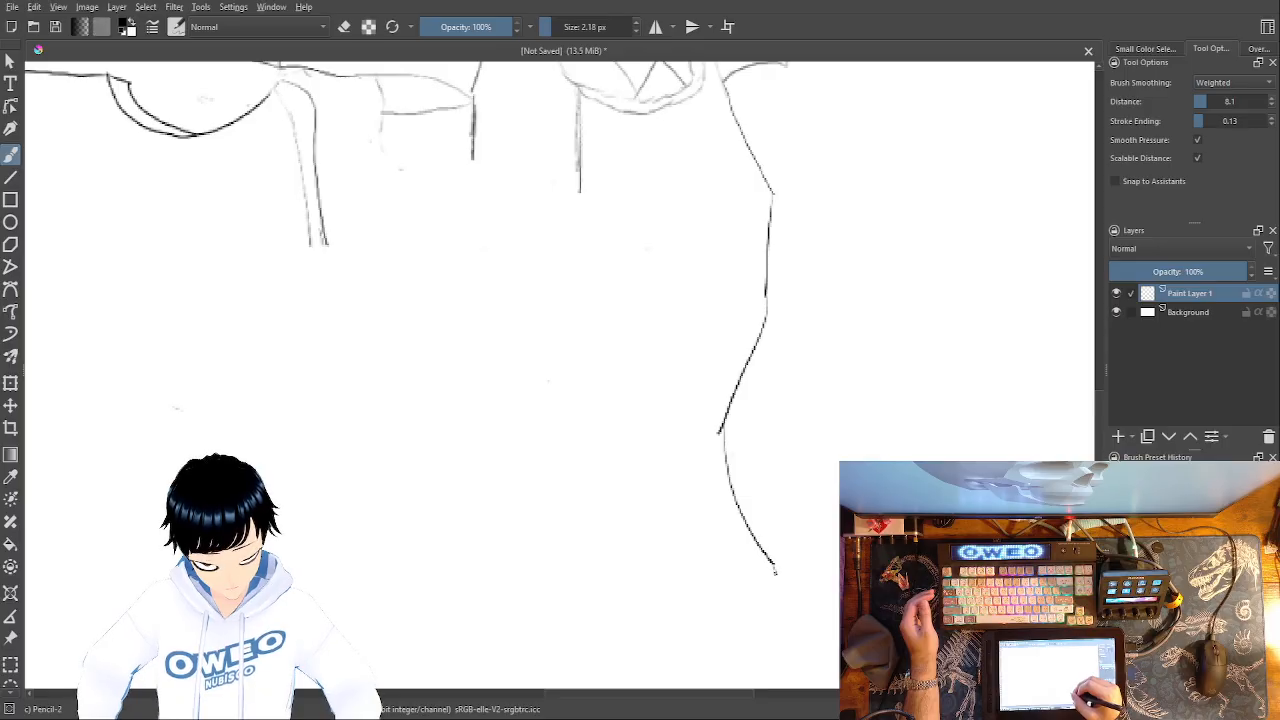
left_click_drag(749, 574, 670, 549)
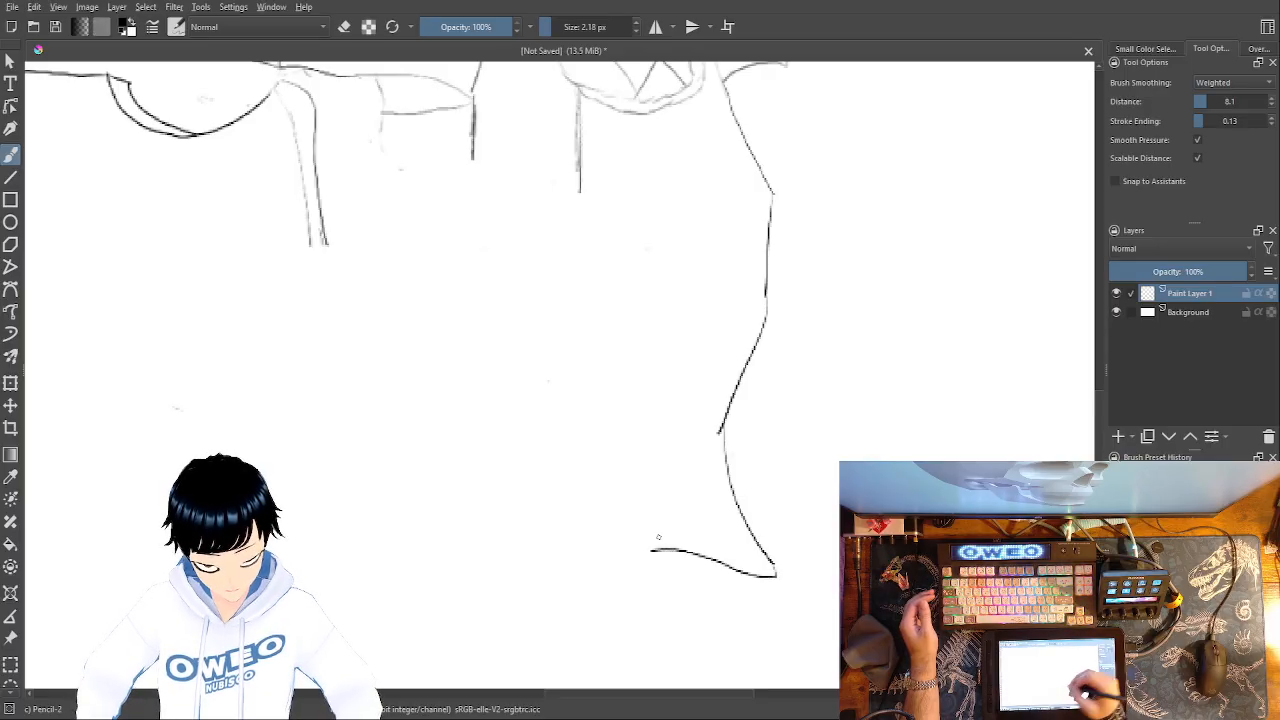
key("ctrl+z")
key("ctrl+z")
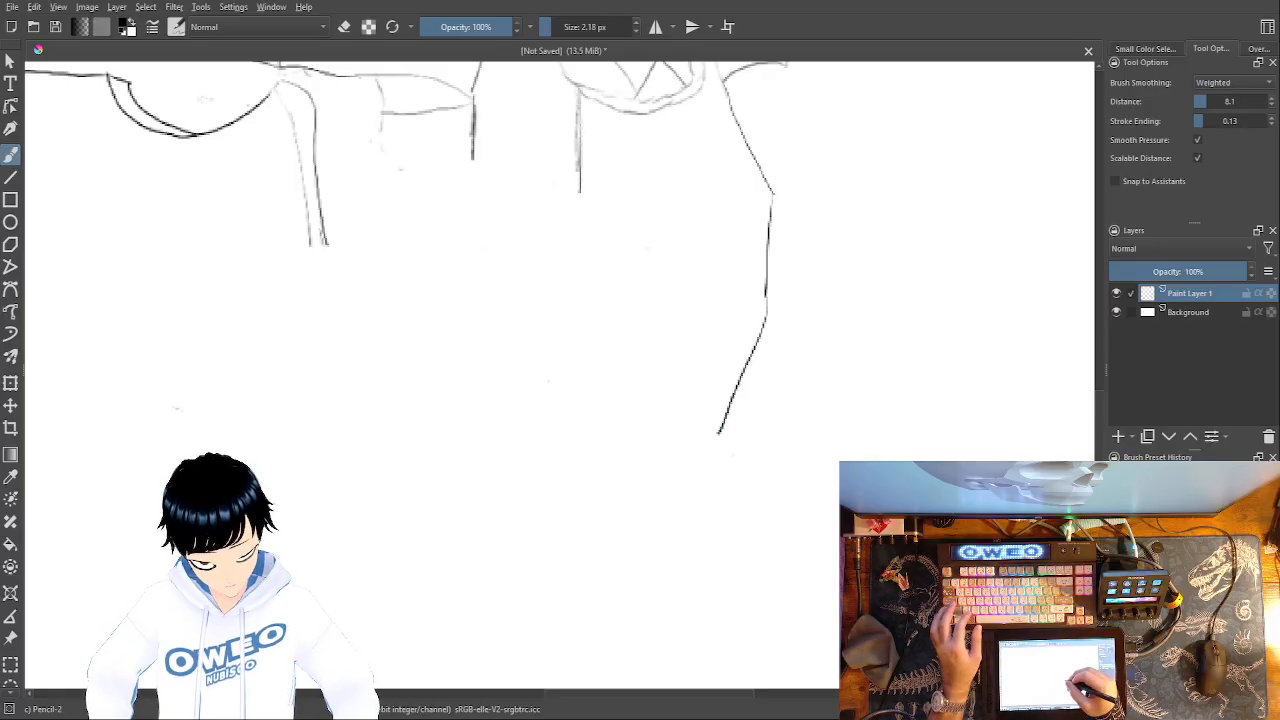
left_click_drag(721, 450, 745, 536)
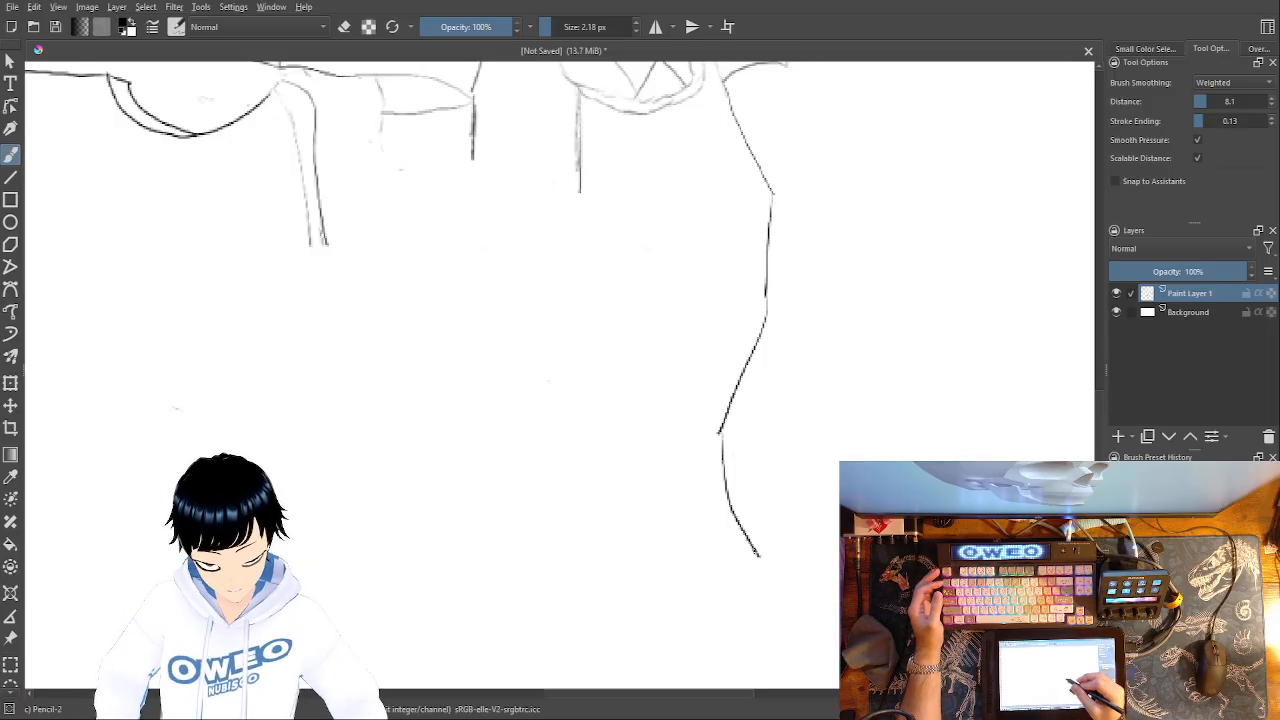
- Draw a curved line joining the front profile's upper corner to the vertical line below the nose opening
mouse_move(770, 380)
left_mouse_down()
mouse_move(848, 507)
mouse_move(874, 524)
left_mouse_up()
mouse_move(875, 336)
left_mouse_down()
mouse_move(811, 337)
mouse_move(831, 359)
mouse_move(808, 368)
mouse_move(686, 343)
left_mouse_up()
key("ctrl+z")
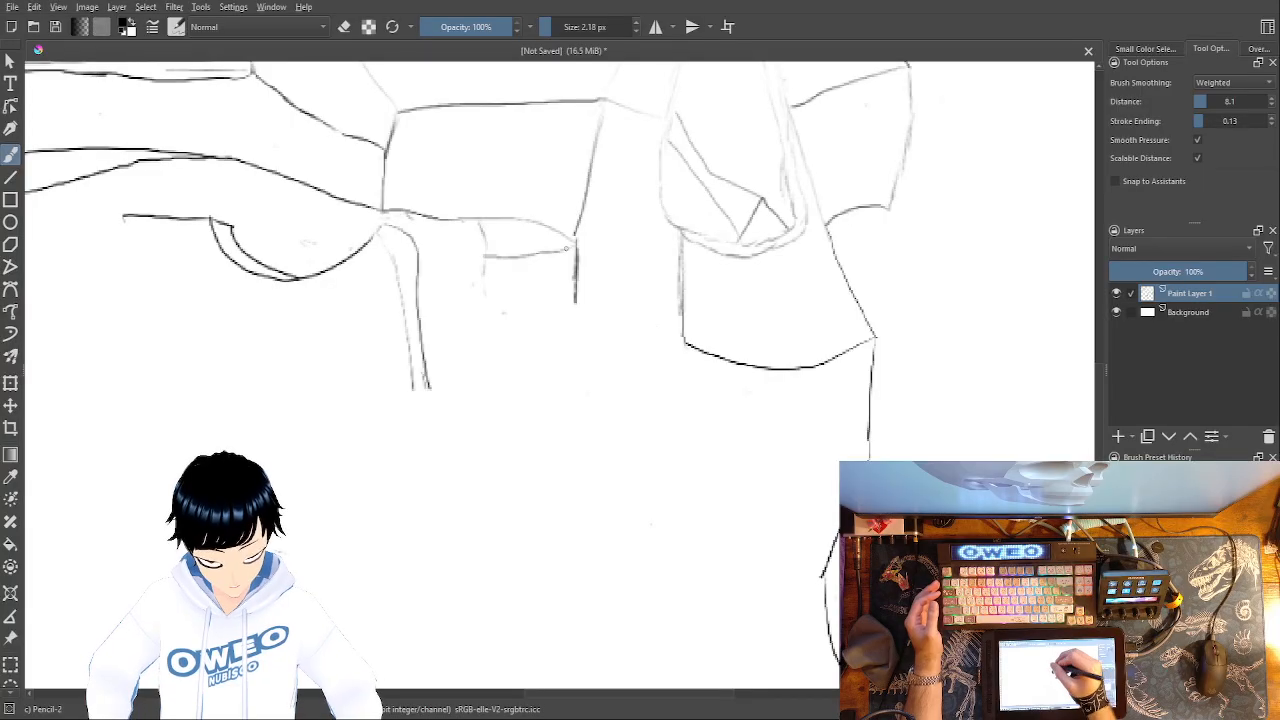
- Darken and lengthen the vertical line below the cheekbone's front corner, and erase the rear side line of the small shape beside it
left_click_drag(574, 245, 575, 350)
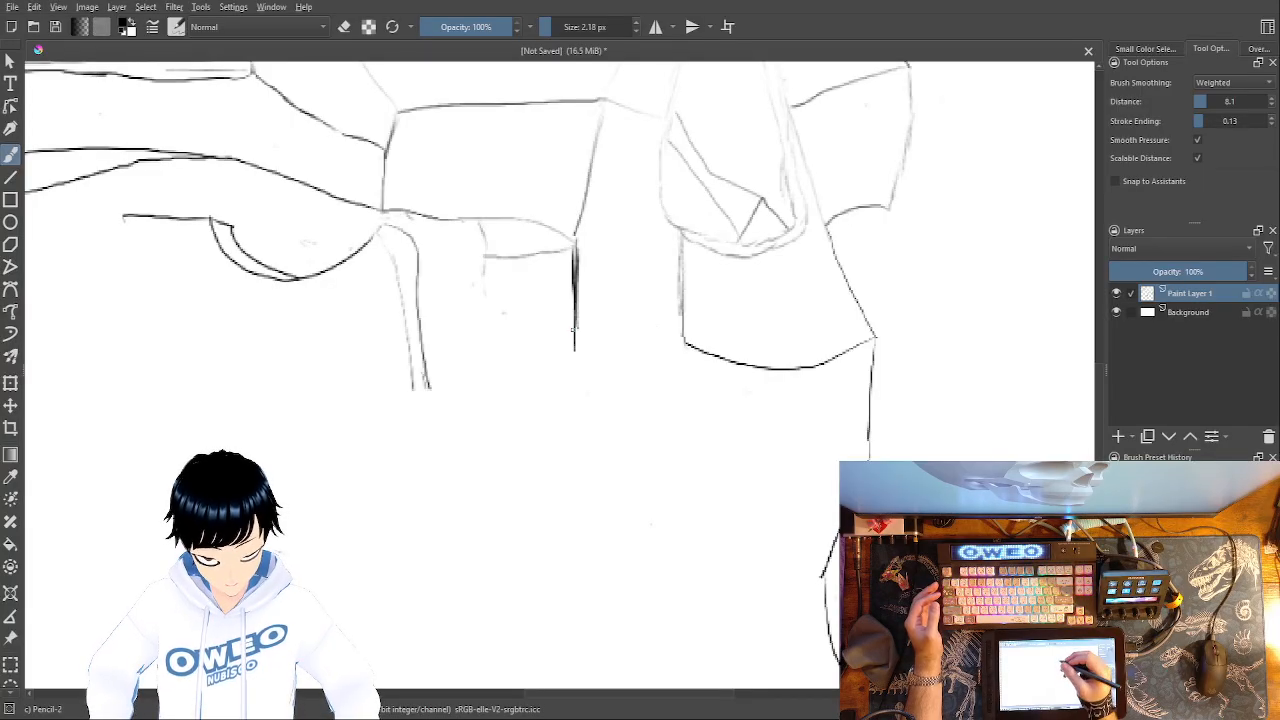
left_click_drag(483, 249, 470, 302)
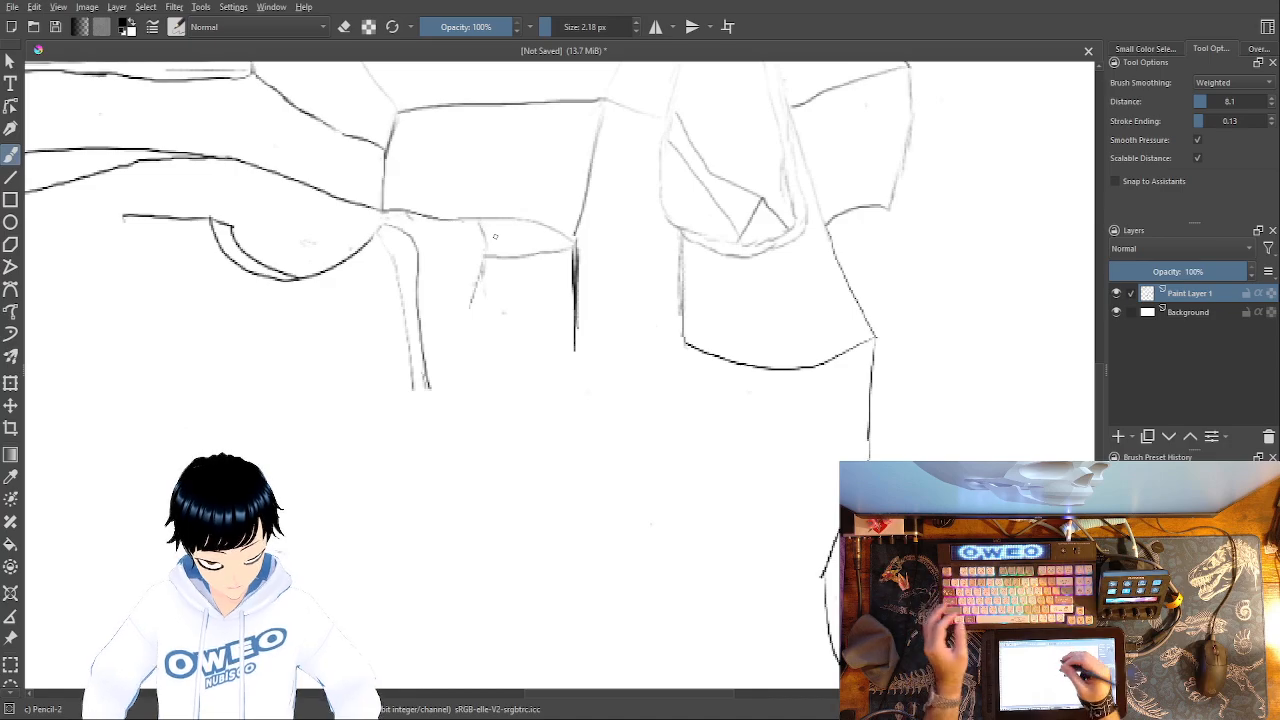
right_click(587, 330)
left_click(488, 279)
left_click_drag(477, 237, 474, 309)
right_click(626, 332)
left_click(706, 344)
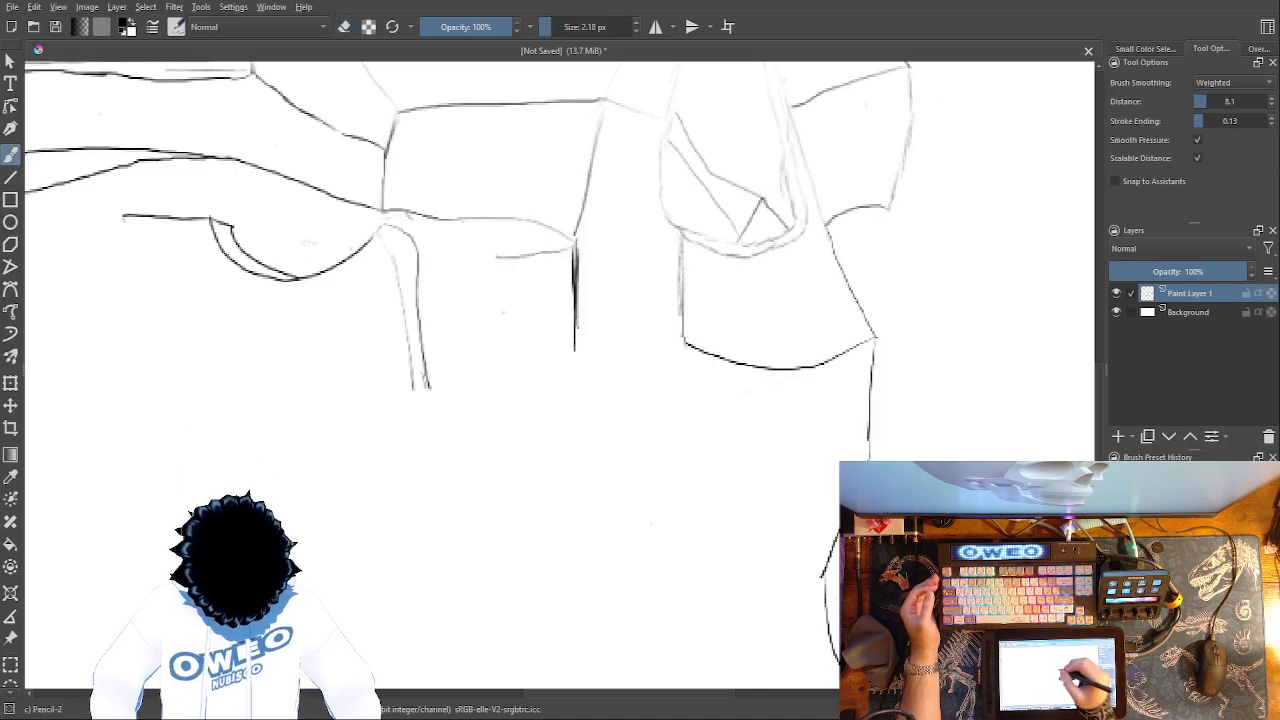
- Redraw the small shape's rear side farther back and close the box below it with side and bottom lines
mouse_move(497, 256)
left_mouse_down()
mouse_move(449, 266)
mouse_move(432, 214)
left_mouse_up()
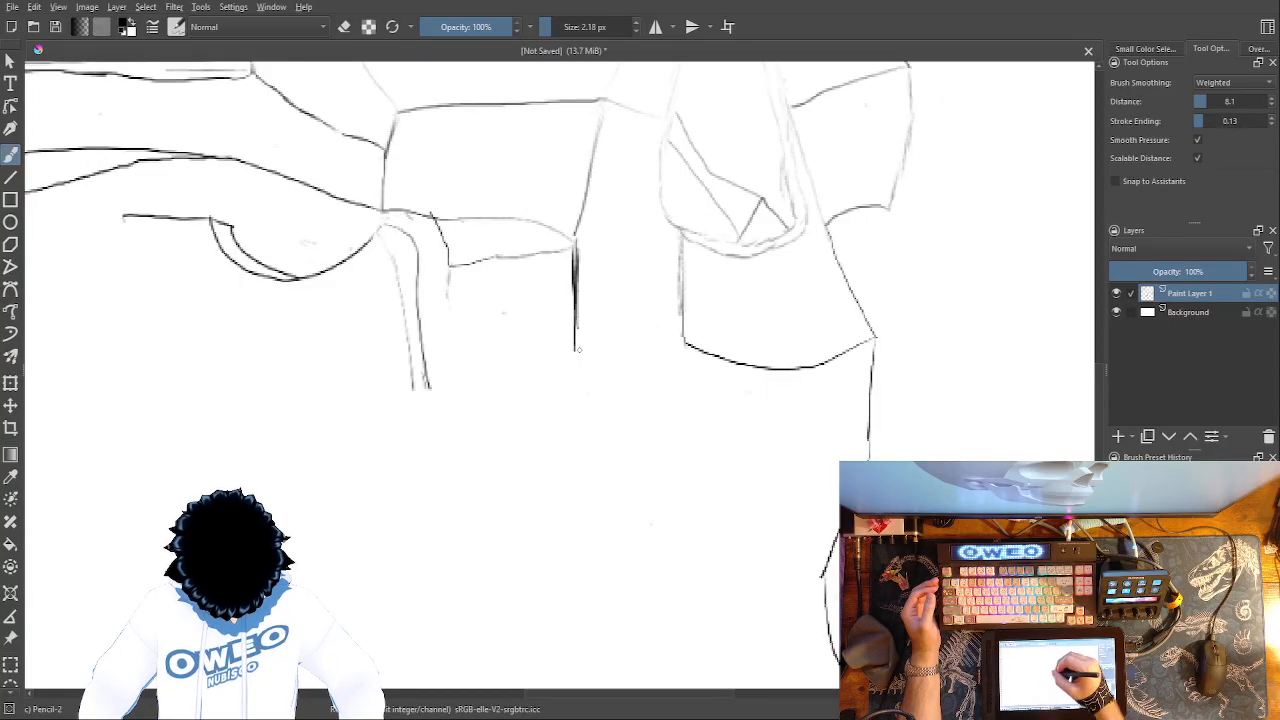
mouse_move(560, 352)
left_mouse_down()
mouse_move(456, 337)
mouse_move(444, 250)
left_mouse_up()
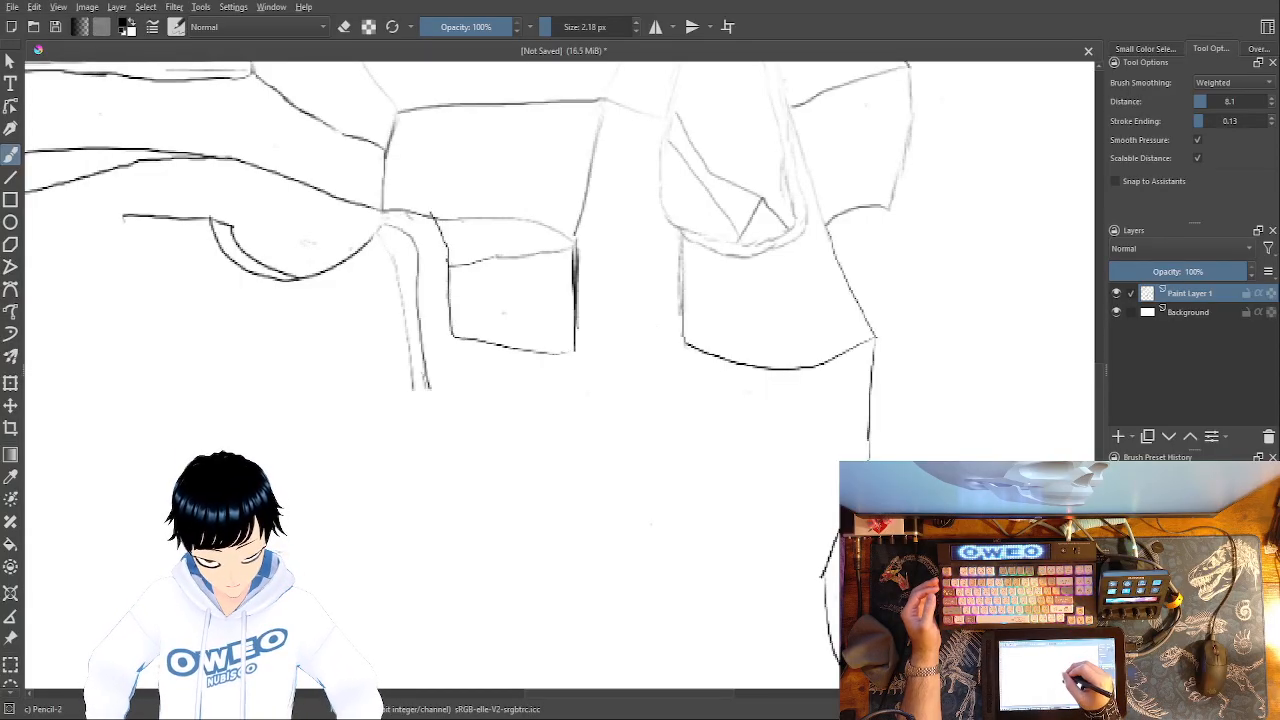
- Erase the box's front side line and the line above it up to the cheekbone's front corner with the small eraser
right_click(790, 475)
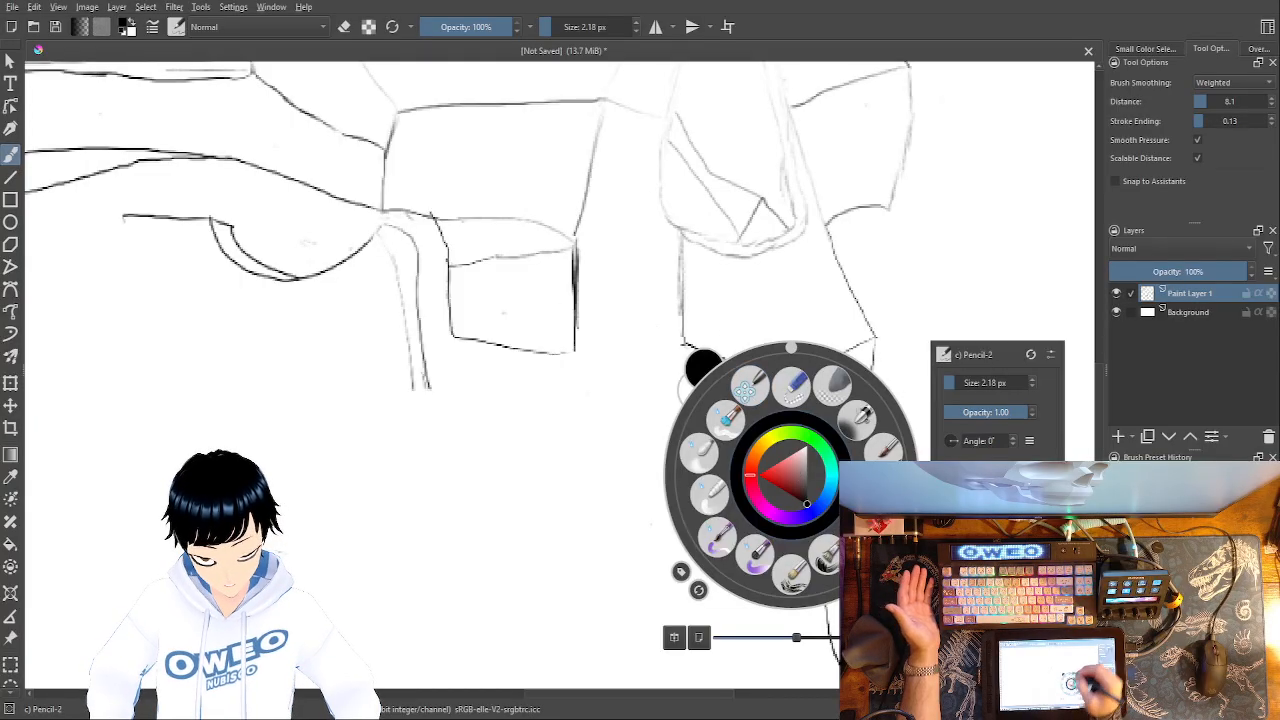
left_click(592, 315)
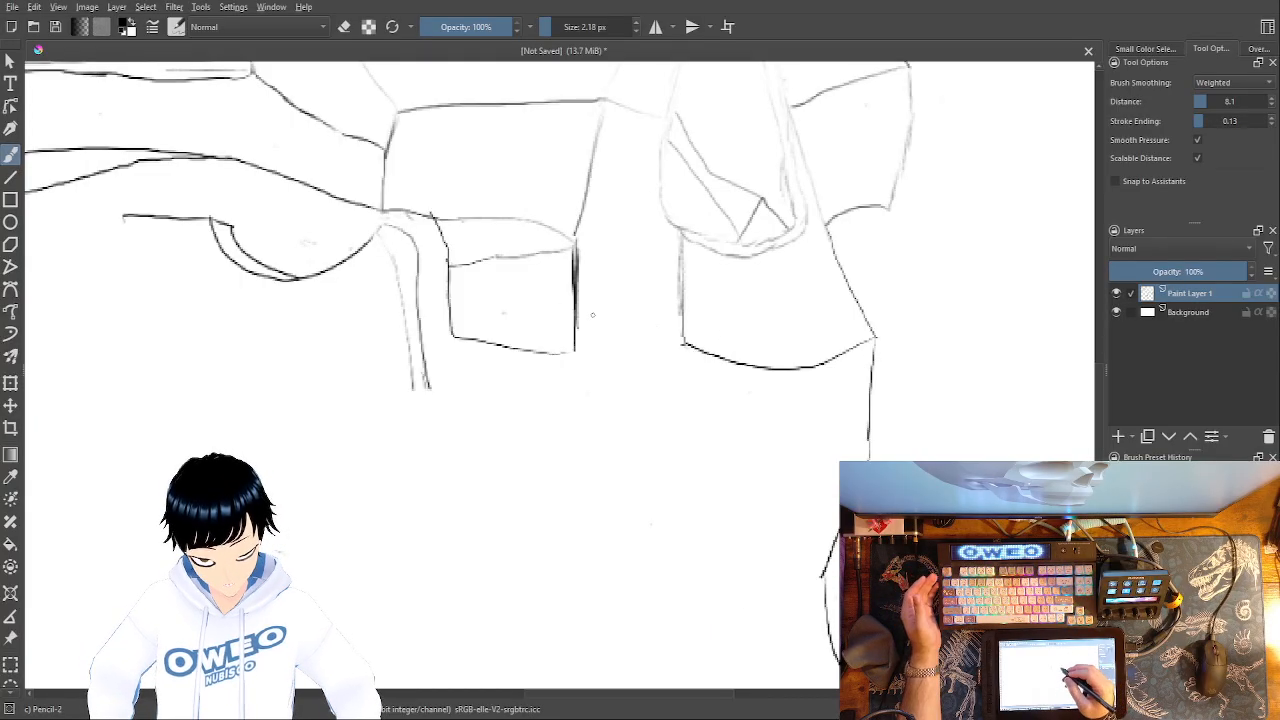
right_click(621, 351)
left_click(621, 258)
left_click_drag(597, 122, 560, 430)
- Draw a slanted pencil line down from the cheekbone's front corner and join its foot to the vertical line below the nose opening
right_click(651, 339)
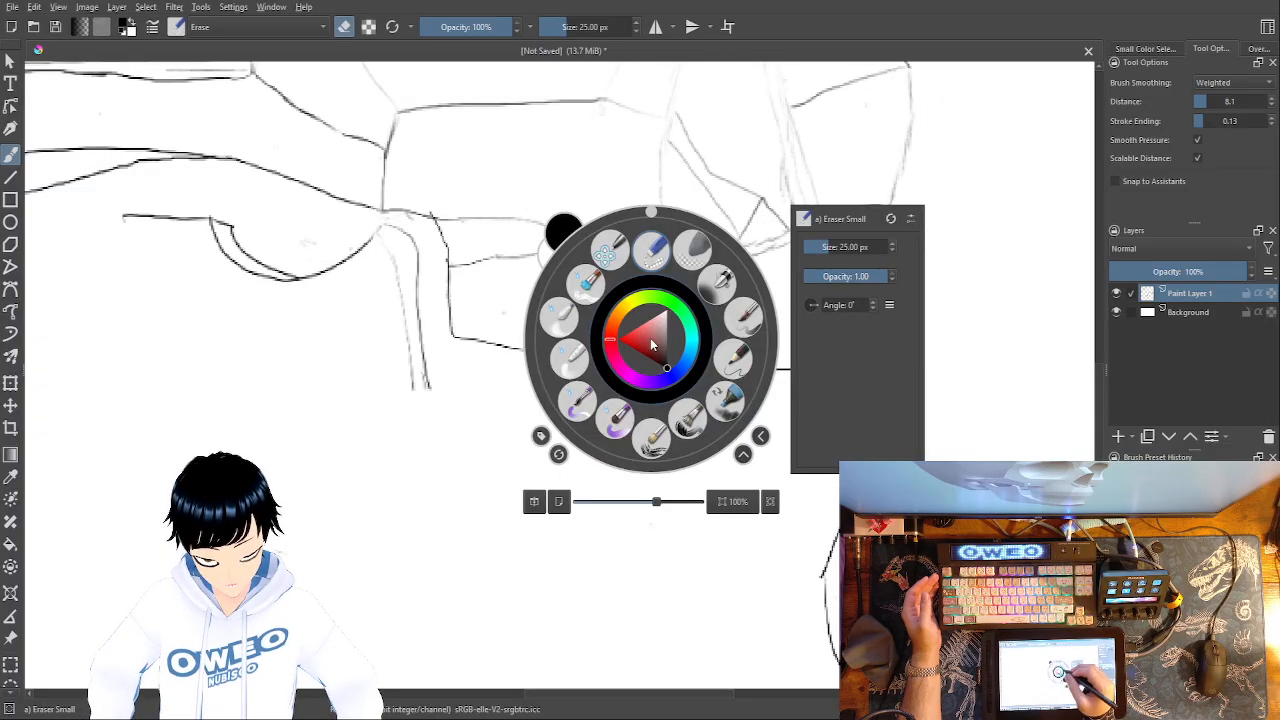
left_click(737, 328)
left_click_drag(601, 103, 532, 352)
left_click_drag(687, 346, 530, 354)
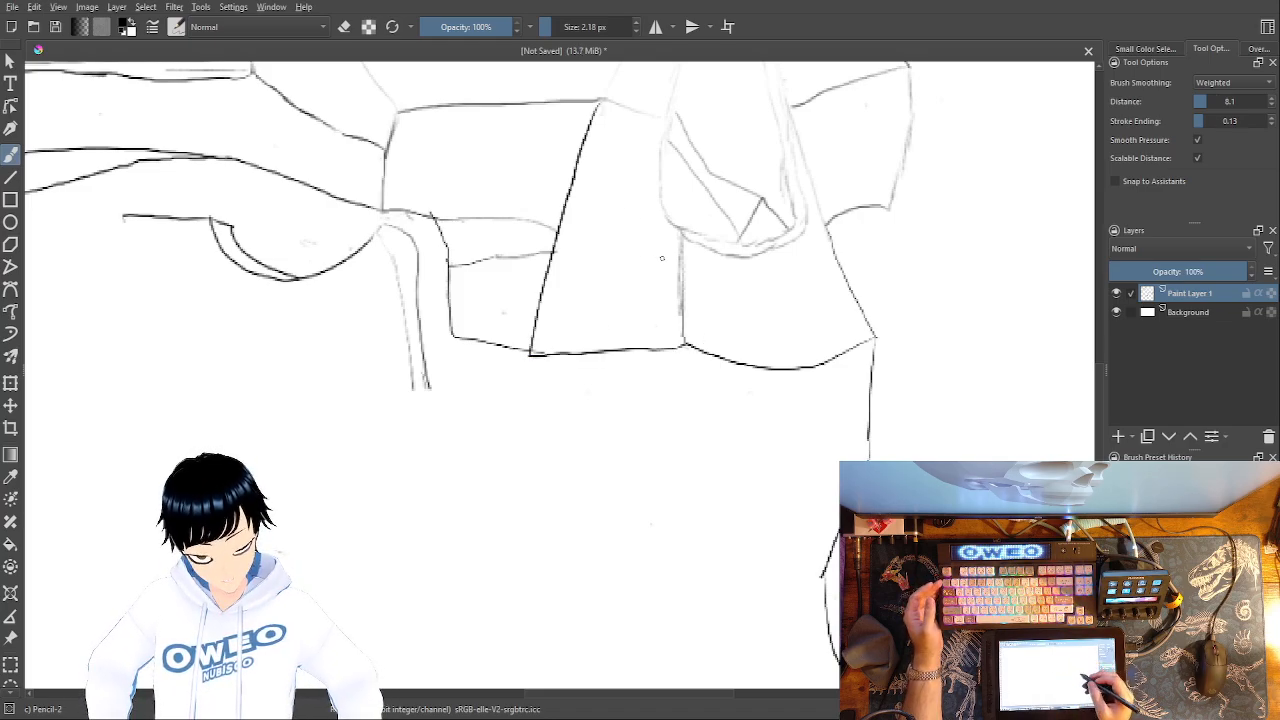
- Block in the upper tooth row below the upper jaw with a bottom edge, two vertical dividers and a rear side
left_click_drag(883, 304, 903, 280)
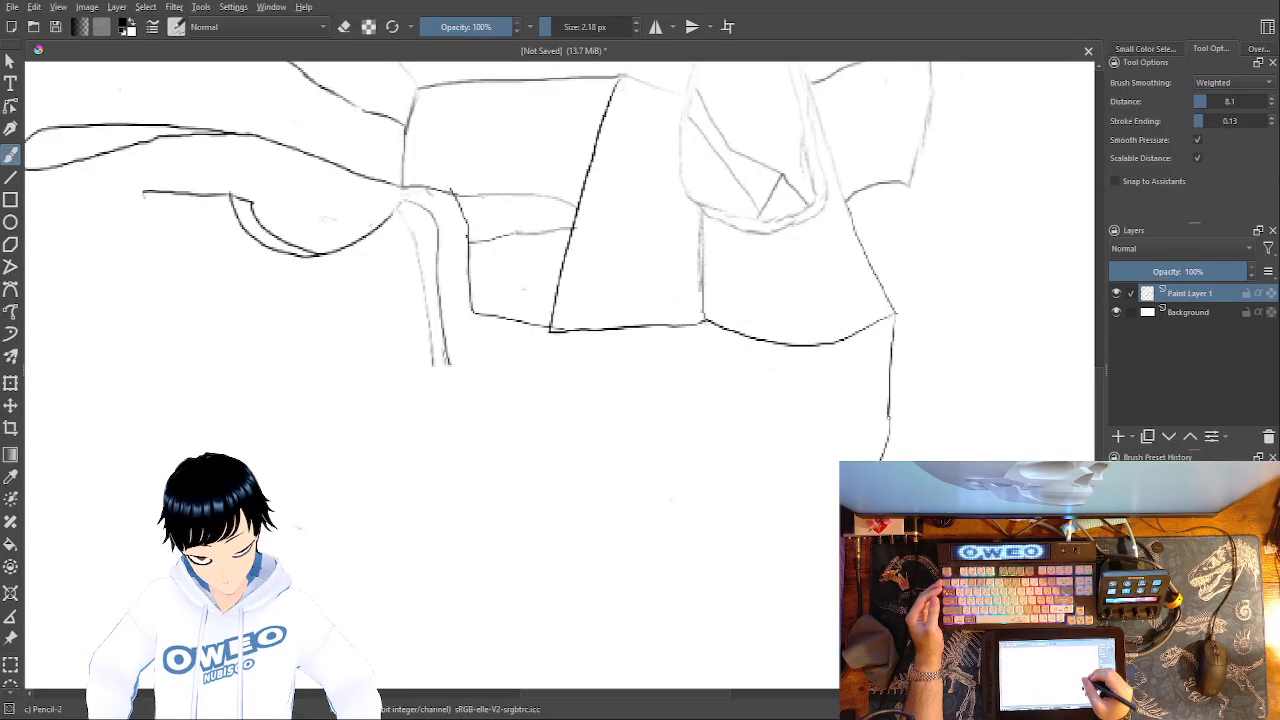
left_click_drag(888, 437, 692, 450)
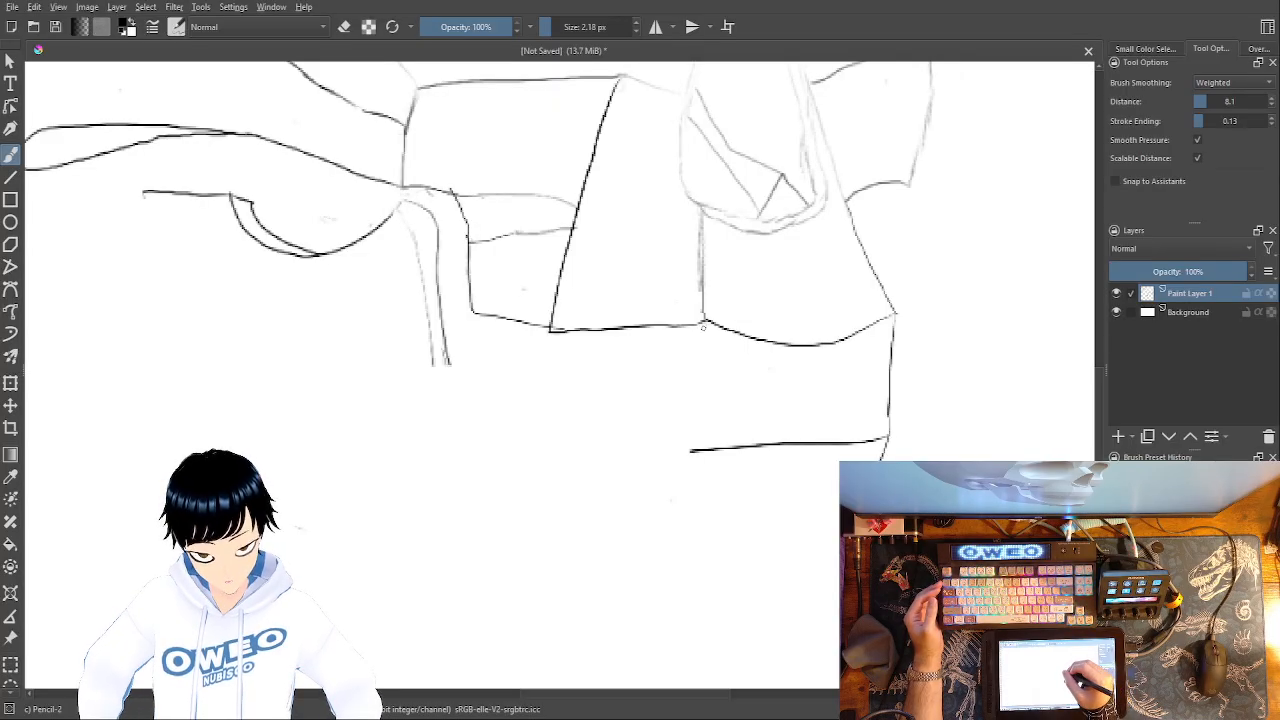
mouse_move(705, 322)
left_mouse_down()
mouse_move(694, 463)
mouse_move(674, 449)
mouse_move(526, 437)
left_mouse_up()
left_click_drag(550, 331, 528, 437)
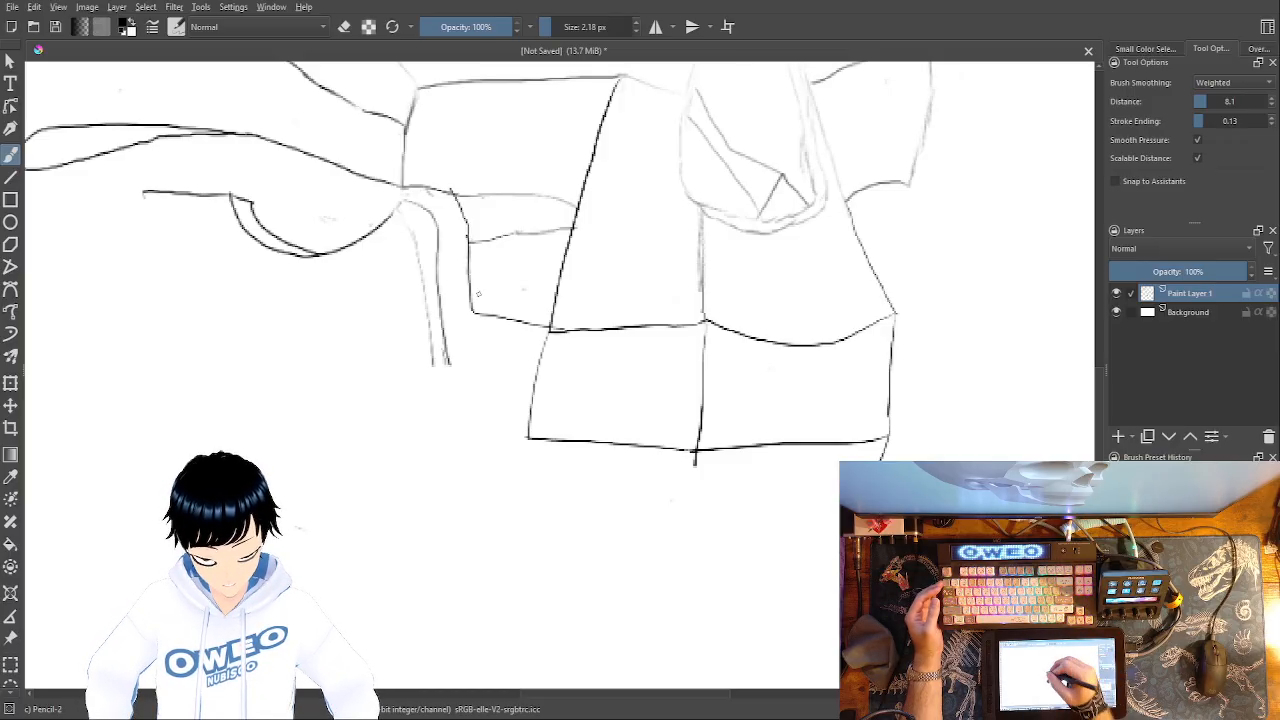
left_click_drag(477, 338, 478, 372)
mouse_move(528, 437)
left_mouse_down()
mouse_move(477, 422)
mouse_move(476, 366)
left_mouse_up()
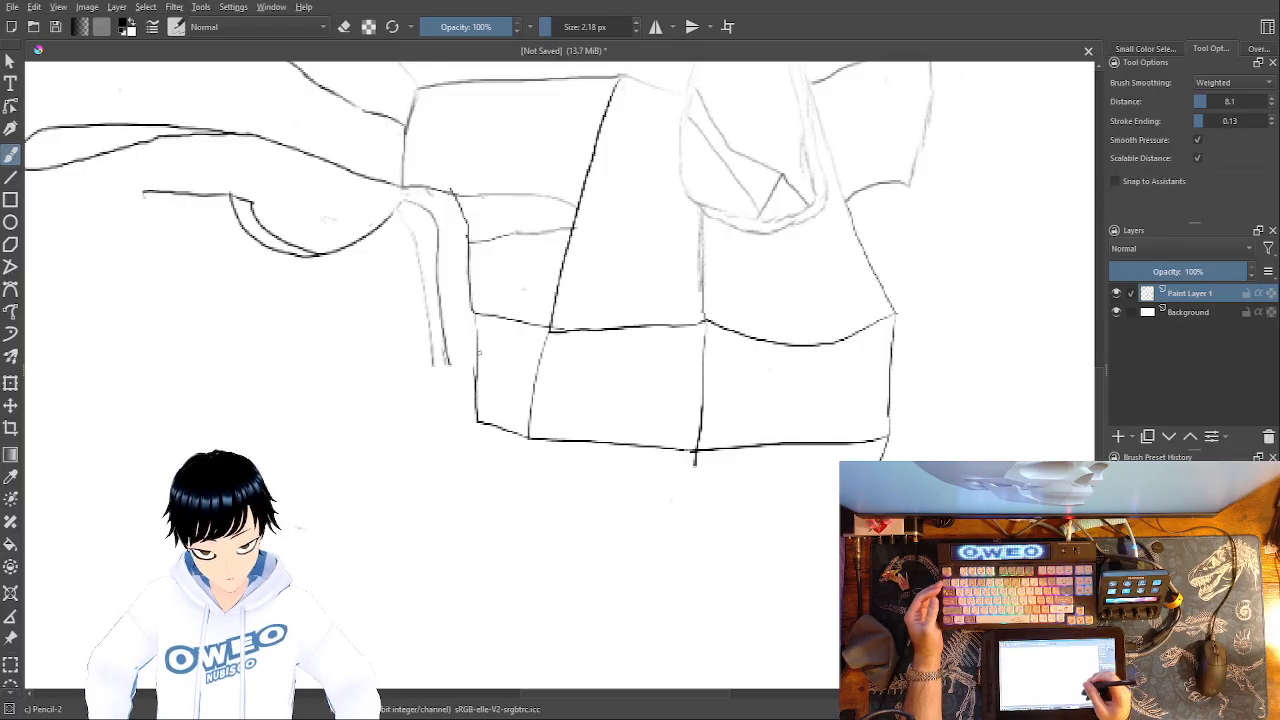
- Block in the lower tooth row beneath it, extending both dividers and slanting the rear side outward to an angled bottom edge
left_click_drag(840, 556, 704, 568)
left_click_drag(694, 462, 676, 566)
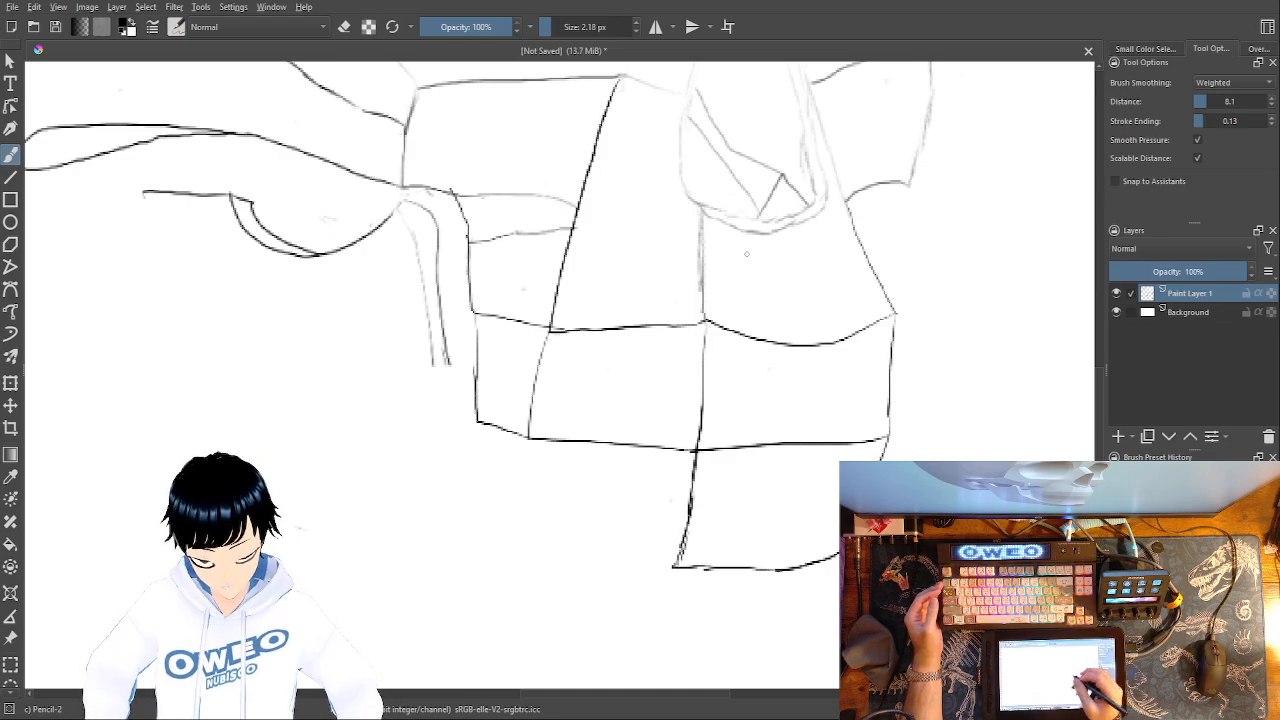
left_click_drag(526, 440, 526, 530)
mouse_move(676, 566)
left_mouse_down()
mouse_move(558, 557)
mouse_move(526, 522)
mouse_move(486, 527)
mouse_move(446, 491)
mouse_move(474, 401)
left_mouse_up()
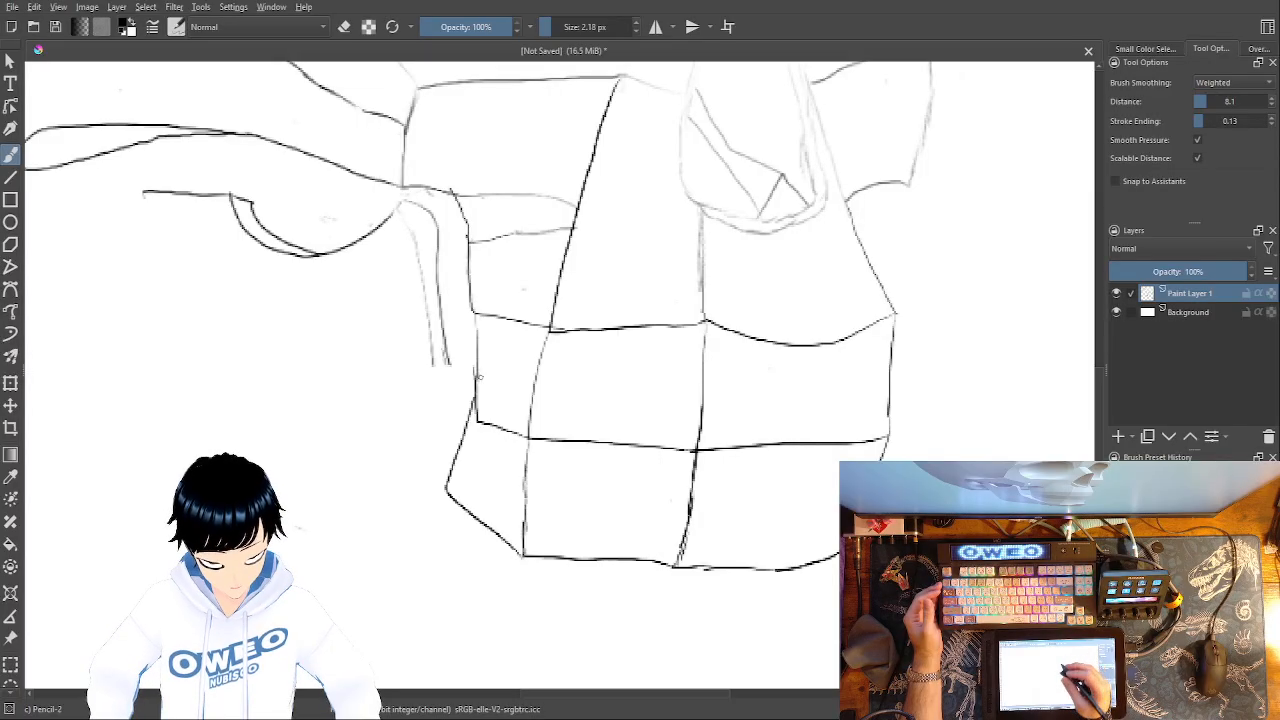
- Draw the chin block with a curved bottom line, a slanted side from the middle divider, and a curve back to the tooth row's rear corner
scroll(971, 71, "down", 3)
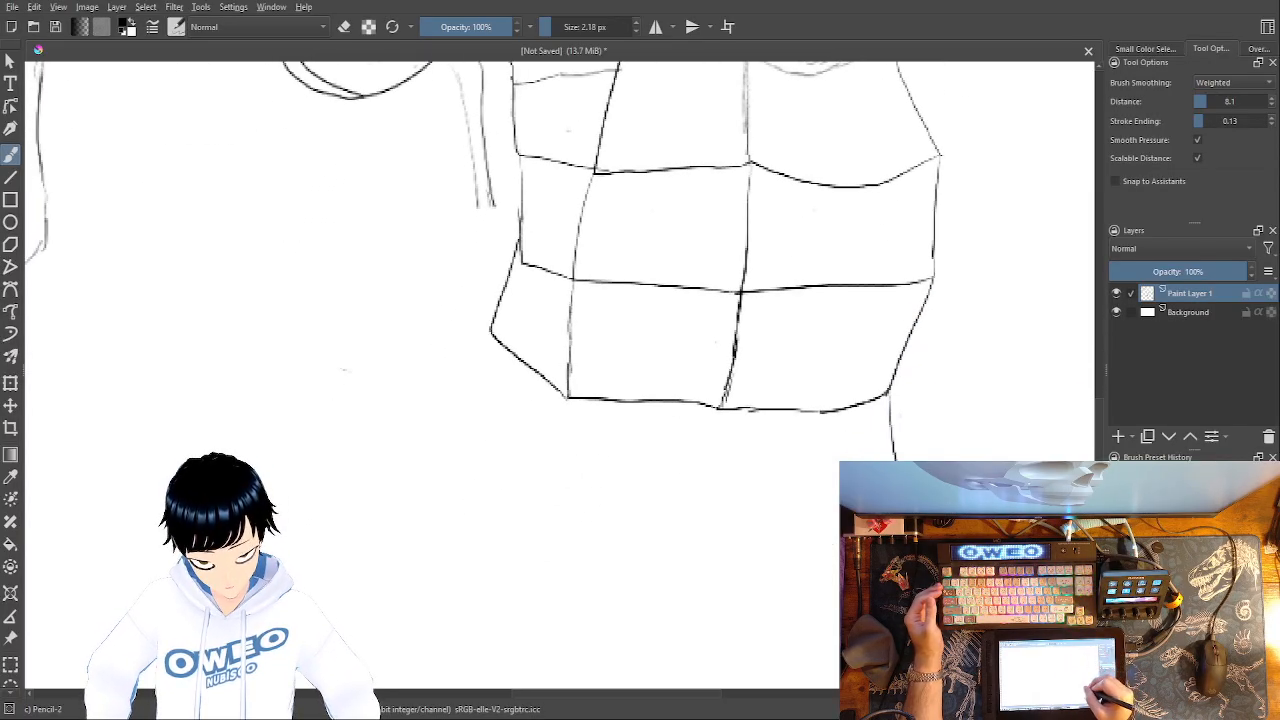
mouse_move(845, 531)
left_mouse_down()
mouse_move(716, 540)
mouse_move(650, 523)
left_mouse_up()
left_click_drag(718, 409, 650, 522)
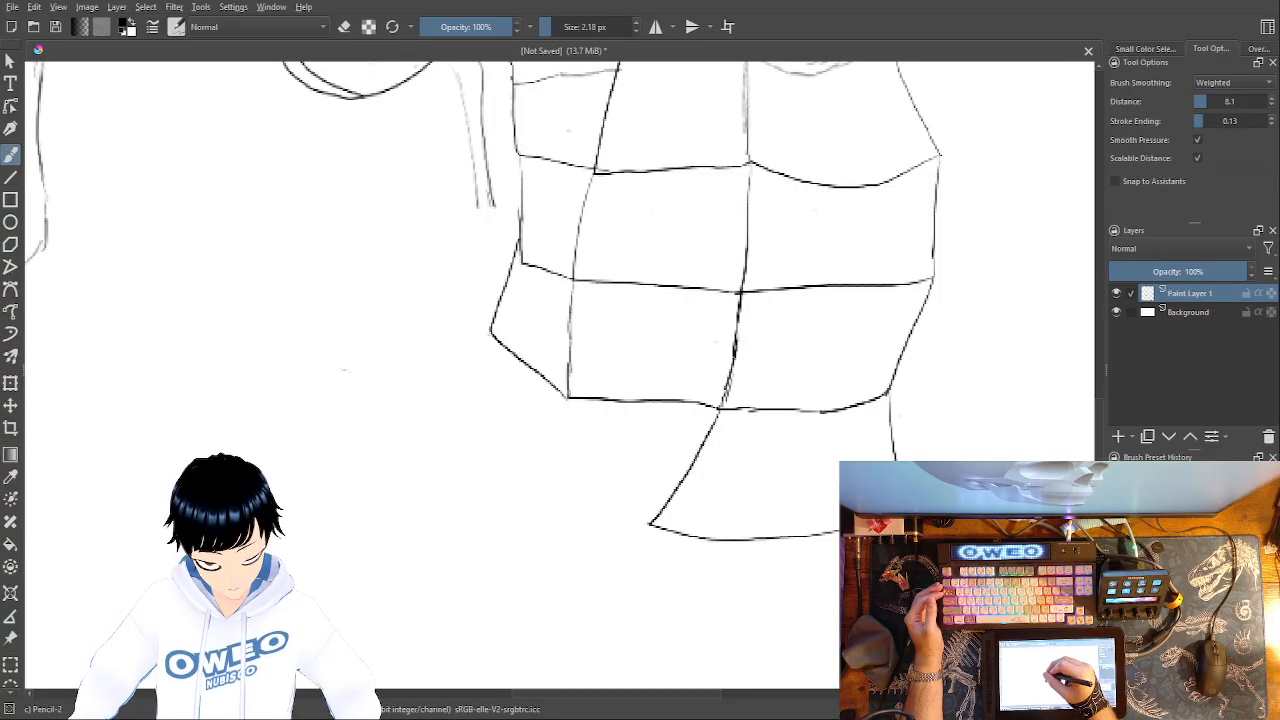
mouse_move(480, 341)
left_mouse_down()
mouse_move(545, 449)
mouse_move(648, 523)
left_mouse_up()
- Erase the old jaw lines behind the teeth, including the curved notch and straight line under the cheekbone arch
scroll(636, 513, "up", 2)
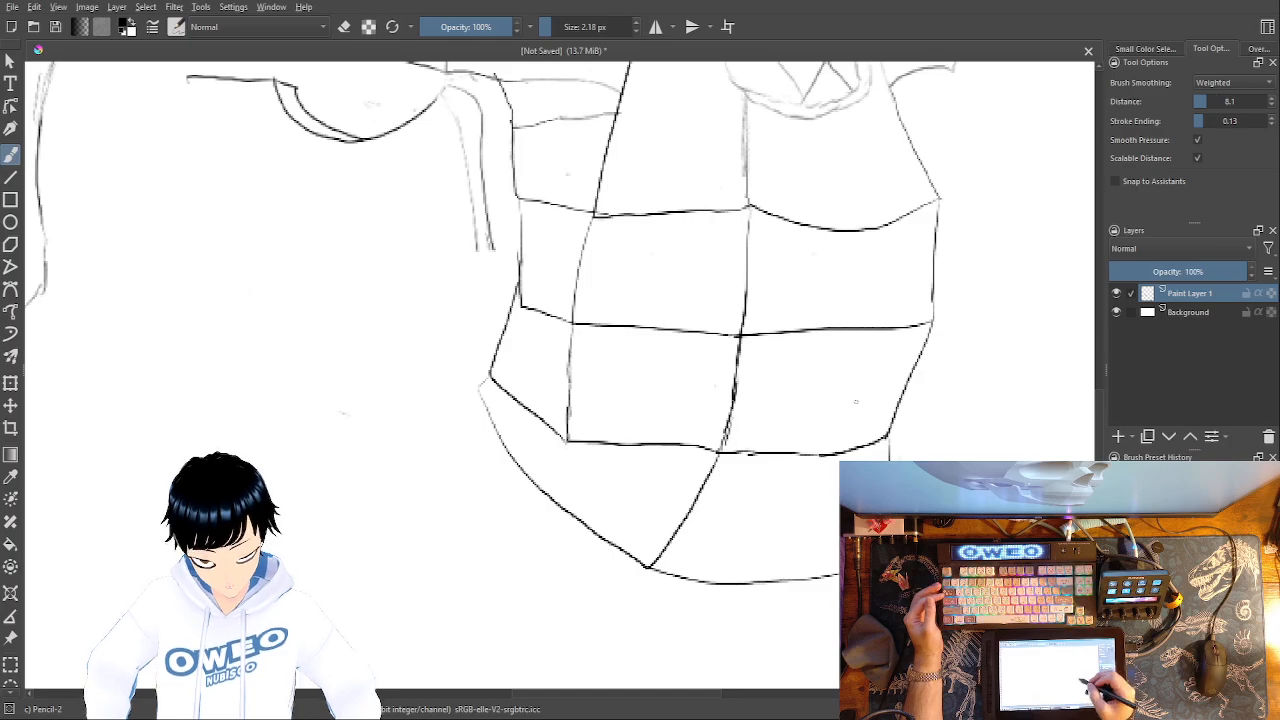
left_click_drag(849, 387, 991, 410)
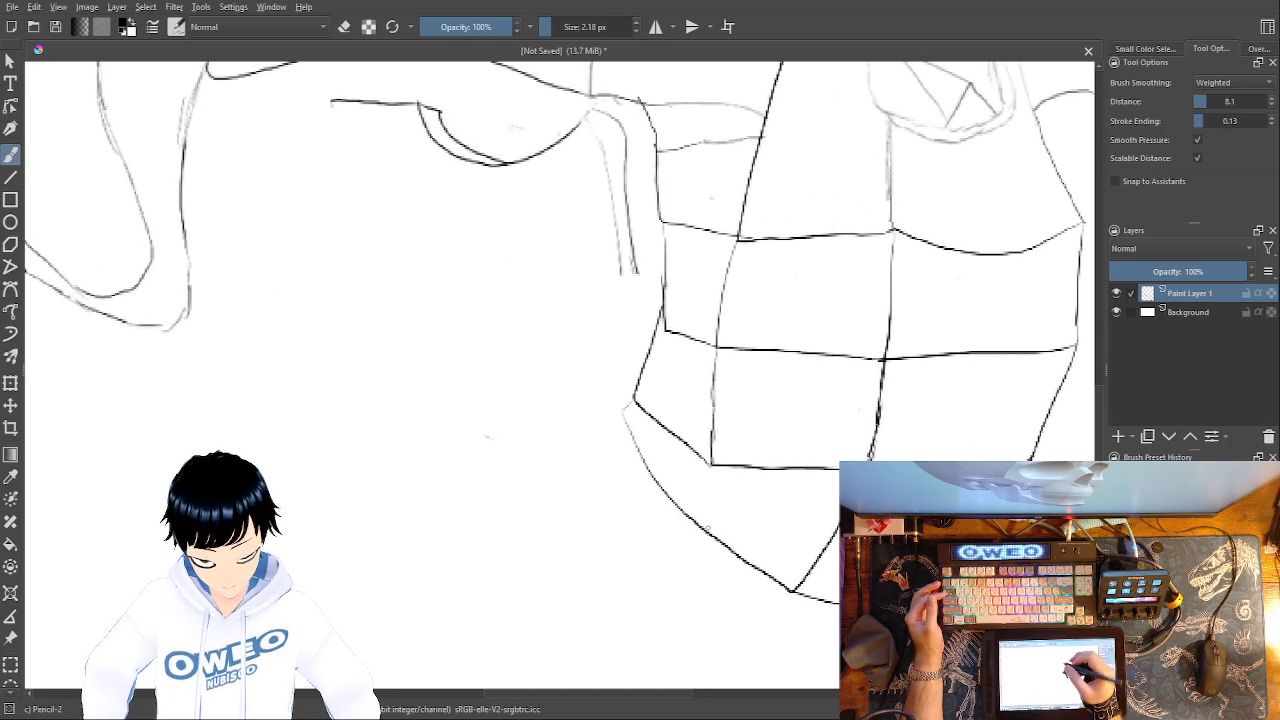
right_click(629, 327)
left_click(629, 240)
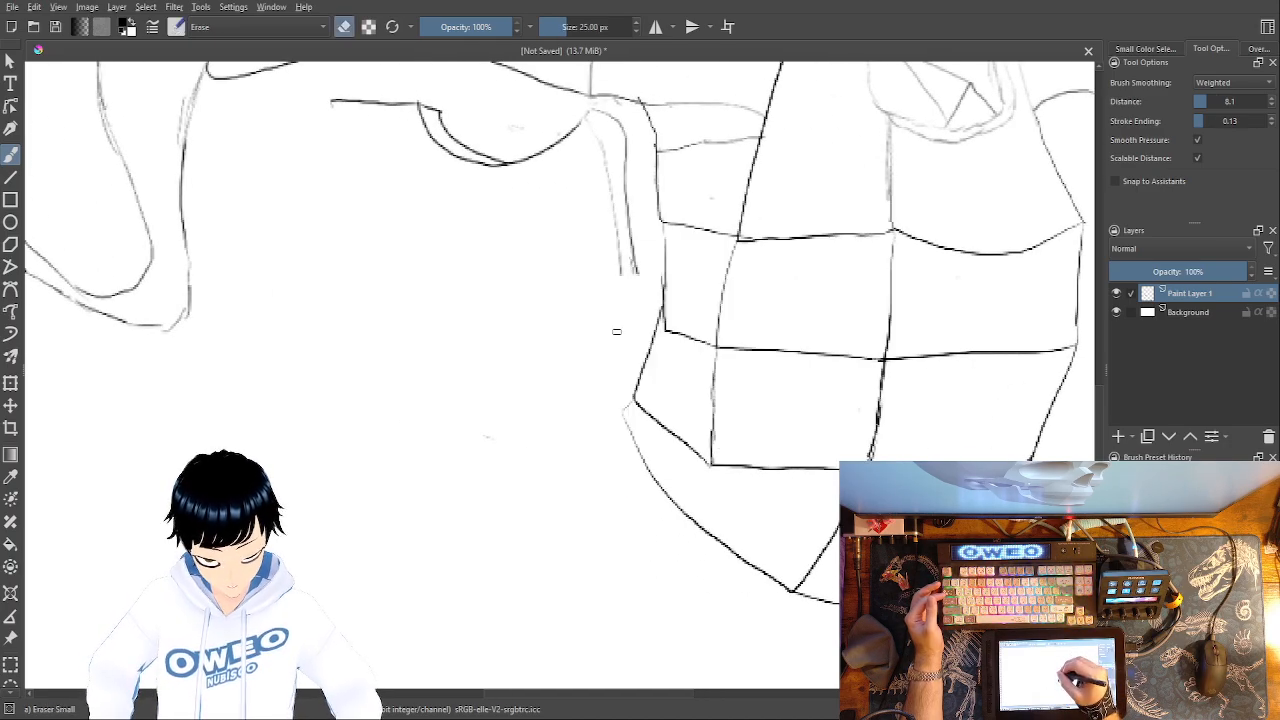
mouse_move(620, 146)
left_mouse_down()
mouse_move(478, 162)
mouse_move(443, 126)
mouse_move(395, 113)
mouse_move(337, 128)
left_mouse_up()
- Draw a narrow band under the chin block with short slanted ends and a bottom edge
right_click(771, 452)
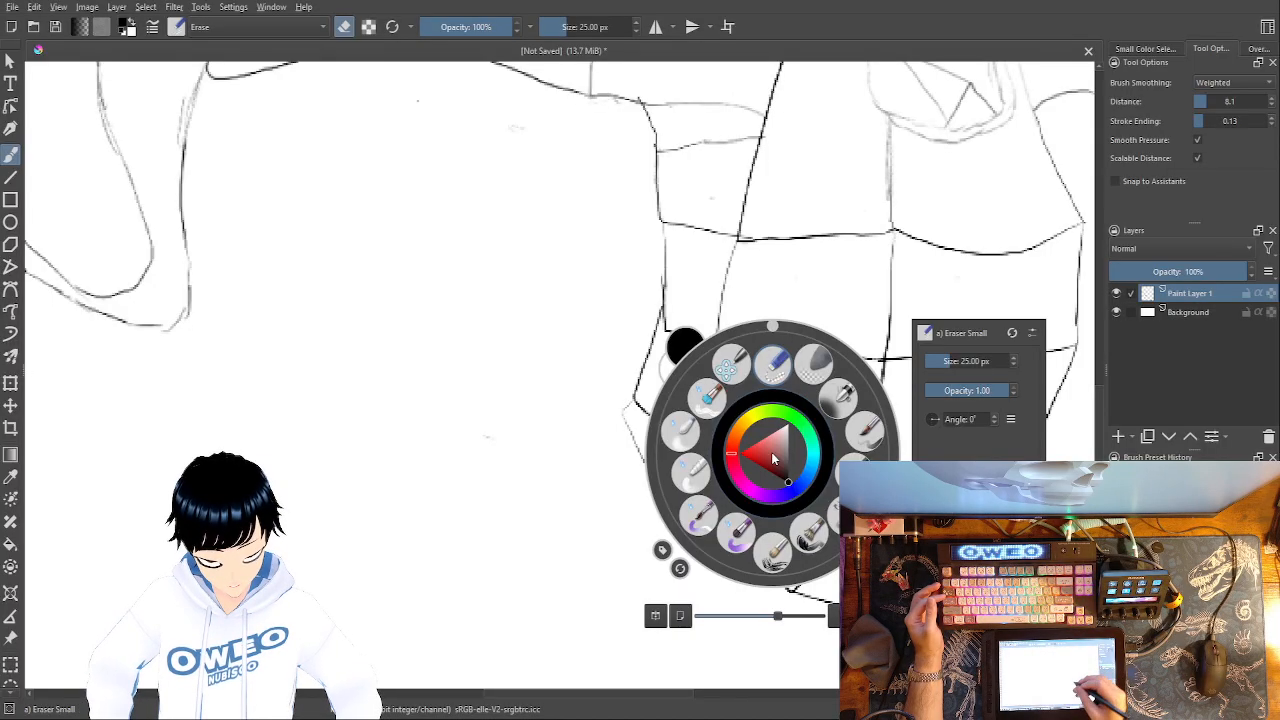
left_click(850, 469)
mouse_move(1075, 590)
left_mouse_down()
mouse_move(820, 515)
mouse_move(798, 562)
left_mouse_up()
mouse_move(822, 512)
left_mouse_down()
mouse_move(792, 575)
mouse_move(546, 566)
mouse_move(520, 557)
mouse_move(537, 530)
mouse_move(520, 557)
left_mouse_up()
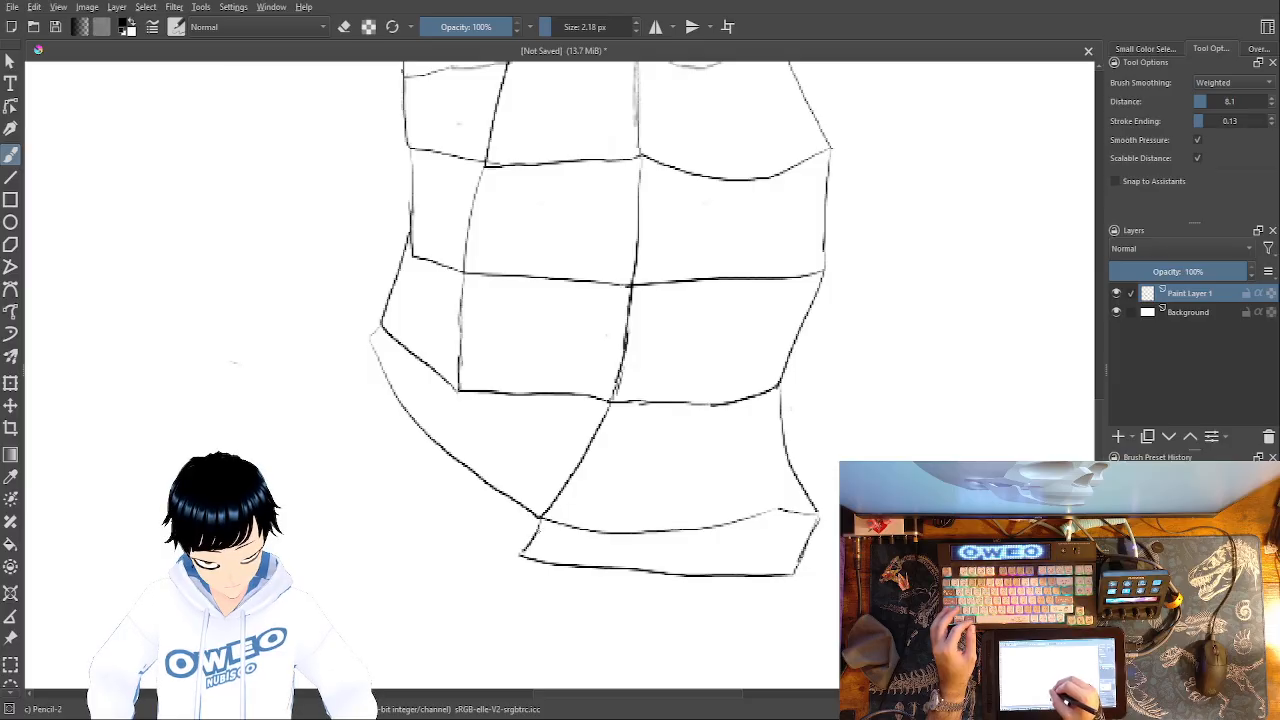
- Erase the rear part of the curved line running from the chin up to the lower tooth row
mouse_move(682, 579)
left_mouse_down()
mouse_move(792, 549)
mouse_move(901, 565)
left_mouse_up()
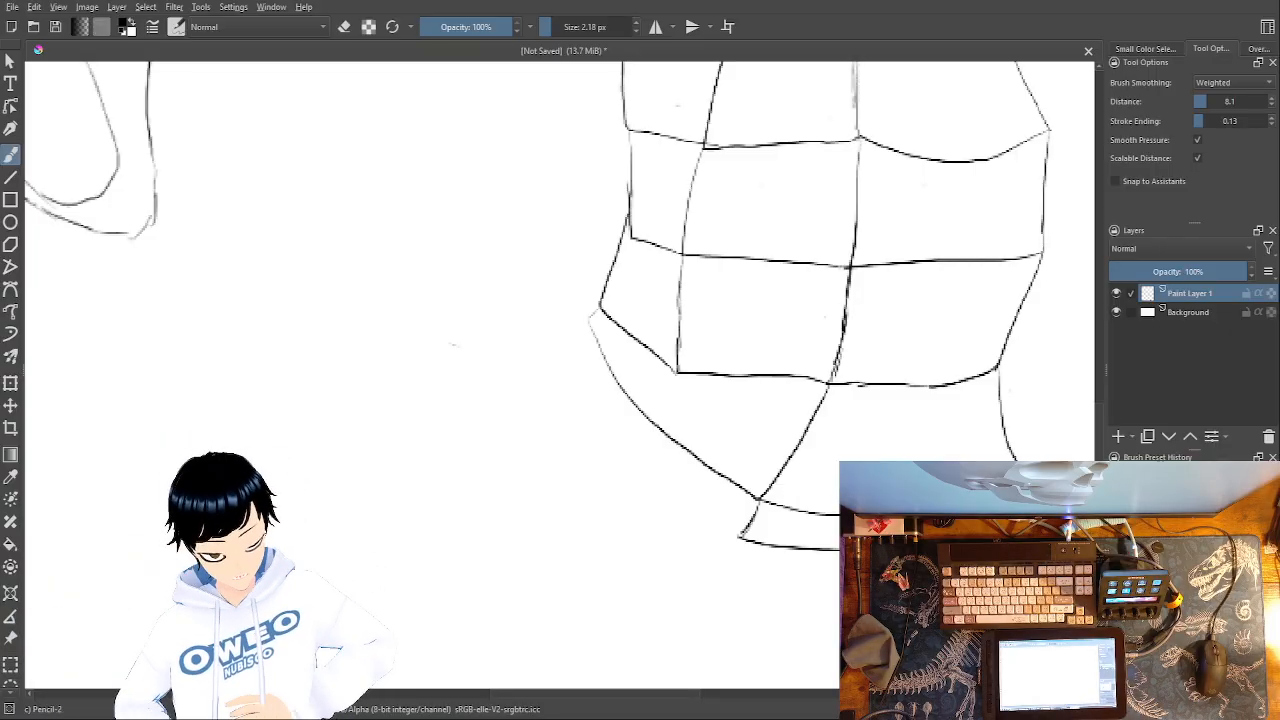
right_click(737, 471)
key("e")
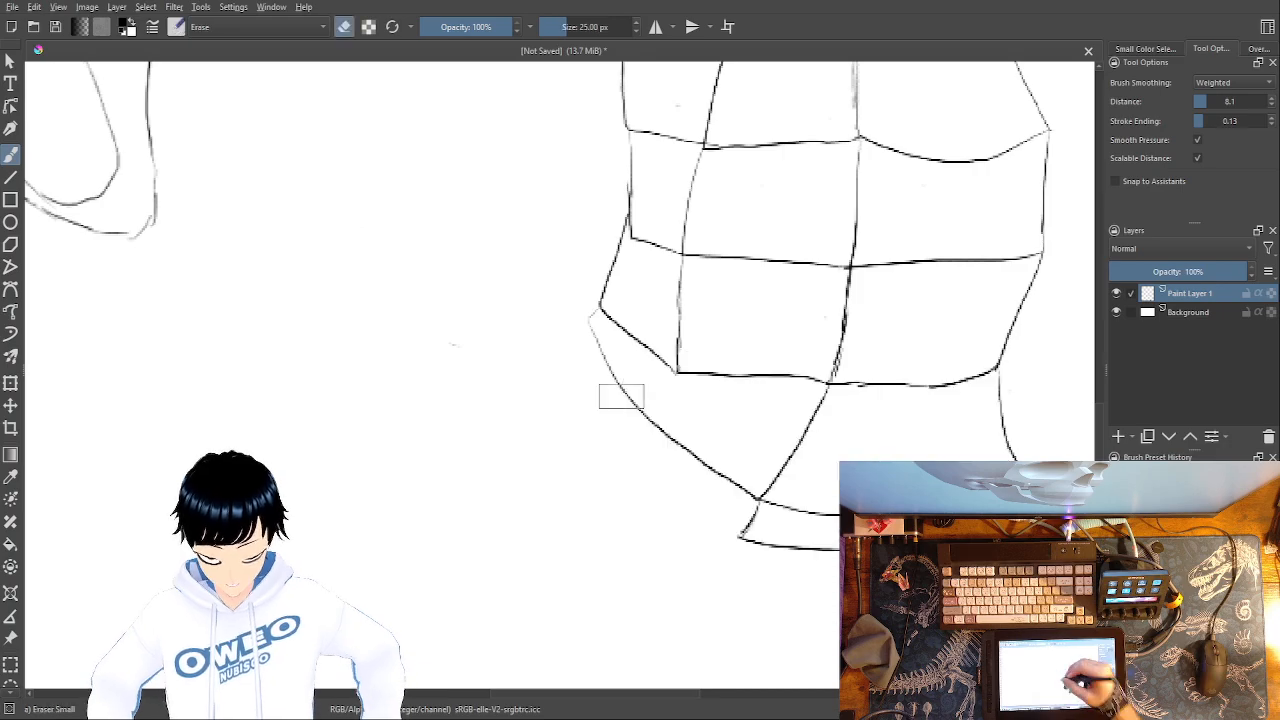
left_click_drag(597, 349, 672, 461)
right_click(735, 468)
left_click(822, 448)
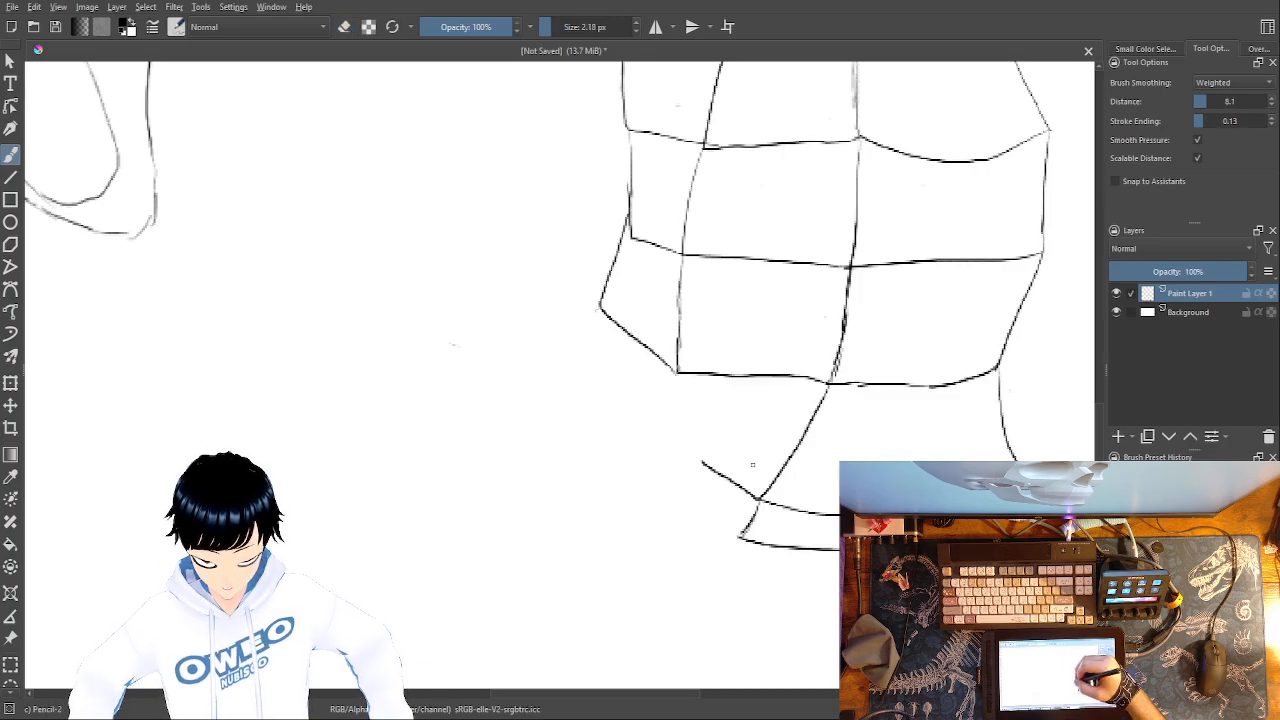
- Erase the remaining stub and redraw the curve up to the lower tooth row's rear corner, adding a second curve behind it
right_click(700, 445)
key("e")
mouse_move(691, 457)
left_mouse_down()
mouse_move(743, 498)
mouse_move(729, 491)
mouse_move(820, 506)
mouse_move(689, 473)
mouse_move(625, 389)
mouse_move(598, 308)
left_mouse_up()
right_click(820, 507)
left_click(900, 457)
mouse_move(688, 472)
left_mouse_down()
mouse_move(613, 421)
mouse_move(563, 336)
mouse_move(560, 278)
mouse_move(600, 305)
left_mouse_up()
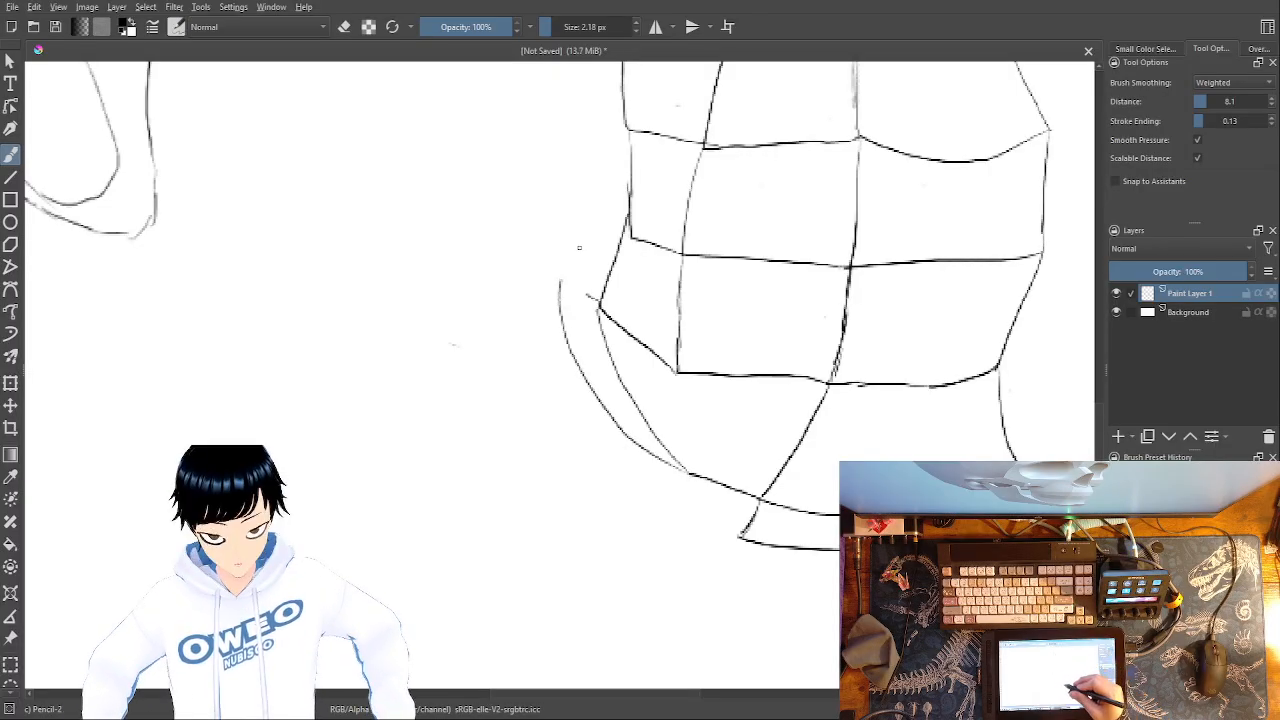
- Replace the outer curve with two long, nearly parallel lines rising behind the teeth to a rounded tip under the cheekbone arch
left_click_drag(705, 459, 793, 626)
right_click(700, 471)
left_click(712, 399)
mouse_move(646, 438)
left_mouse_down()
mouse_move(678, 441)
mouse_move(674, 453)
mouse_move(679, 441)
mouse_move(646, 473)
mouse_move(750, 639)
left_mouse_up()
right_click(734, 480)
left_click(680, 410)
mouse_move(678, 464)
left_mouse_down()
mouse_move(662, 466)
mouse_move(643, 428)
mouse_move(602, 192)
mouse_move(568, 159)
left_mouse_up()
mouse_move(772, 636)
left_mouse_down()
mouse_move(680, 572)
mouse_move(626, 486)
mouse_move(584, 232)
mouse_move(553, 176)
mouse_move(562, 164)
left_mouse_up()
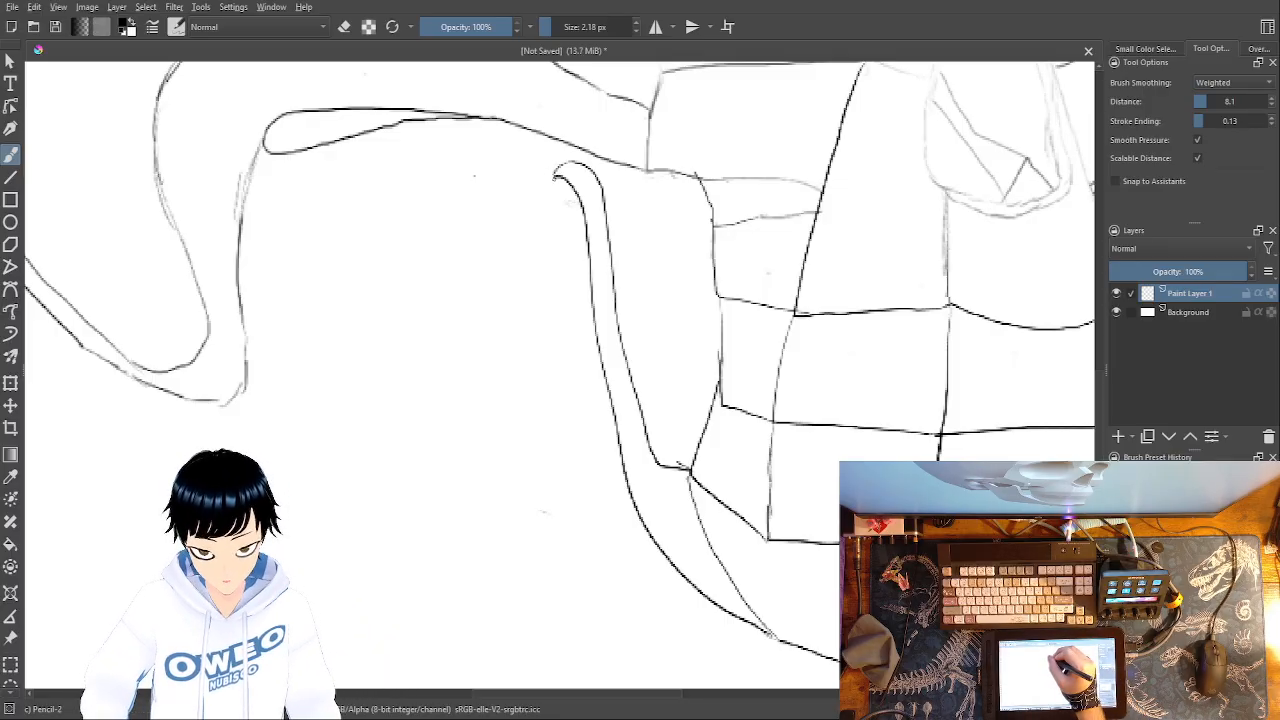
- Complete the rear jaw outline with a notched top edge, a bottom line running back from the chin, and a rear edge
mouse_move(554, 178)
left_mouse_down()
mouse_move(526, 207)
mouse_move(470, 219)
mouse_move(424, 214)
mouse_move(388, 144)
mouse_move(286, 160)
left_mouse_up()
mouse_move(392, 146)
left_mouse_down()
mouse_move(478, 217)
mouse_move(487, 146)
mouse_move(558, 75)
mouse_move(572, 81)
left_mouse_up()
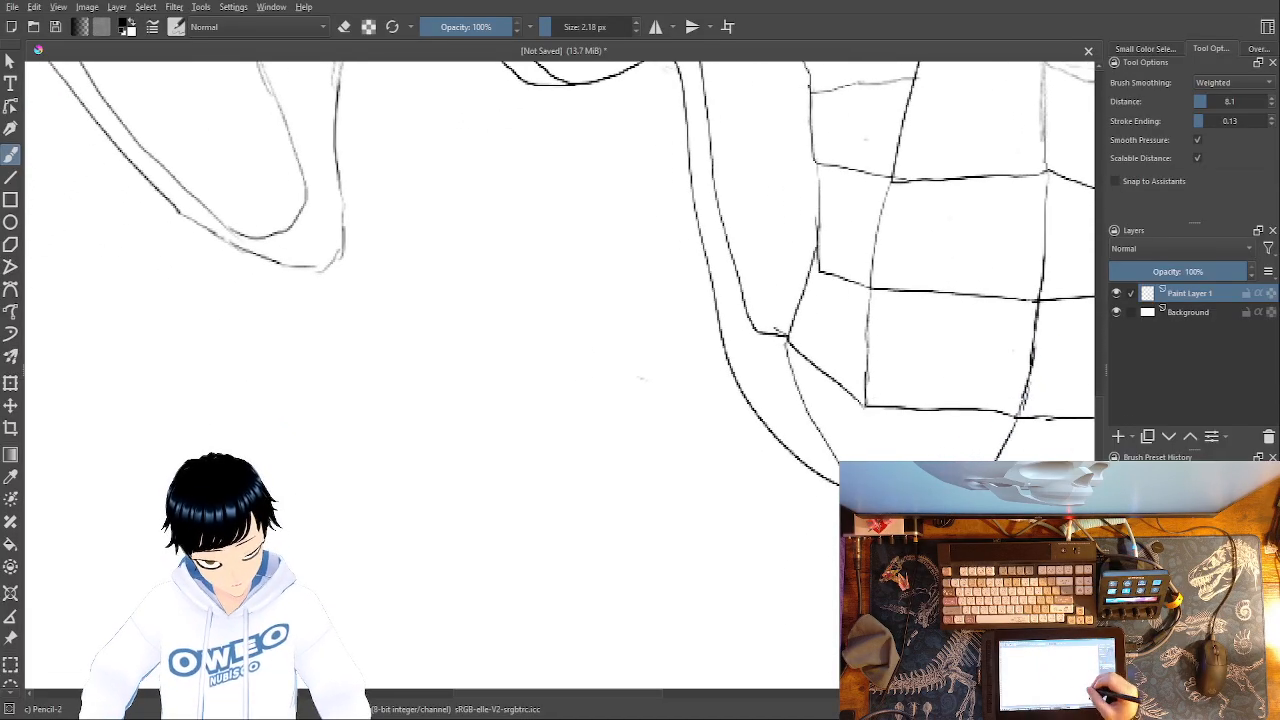
mouse_move(845, 551)
left_mouse_down()
mouse_move(566, 531)
mouse_move(400, 500)
mouse_move(387, 262)
left_mouse_up()
mouse_move(382, 62)
left_mouse_down()
mouse_move(437, 376)
mouse_move(436, 640)
left_mouse_up()
left_click_drag(541, 413, 550, 388)
- Erase the stray line outside the jaw's rear edge and join that edge to the bottom line
right_click(571, 300)
left_click(528, 215)
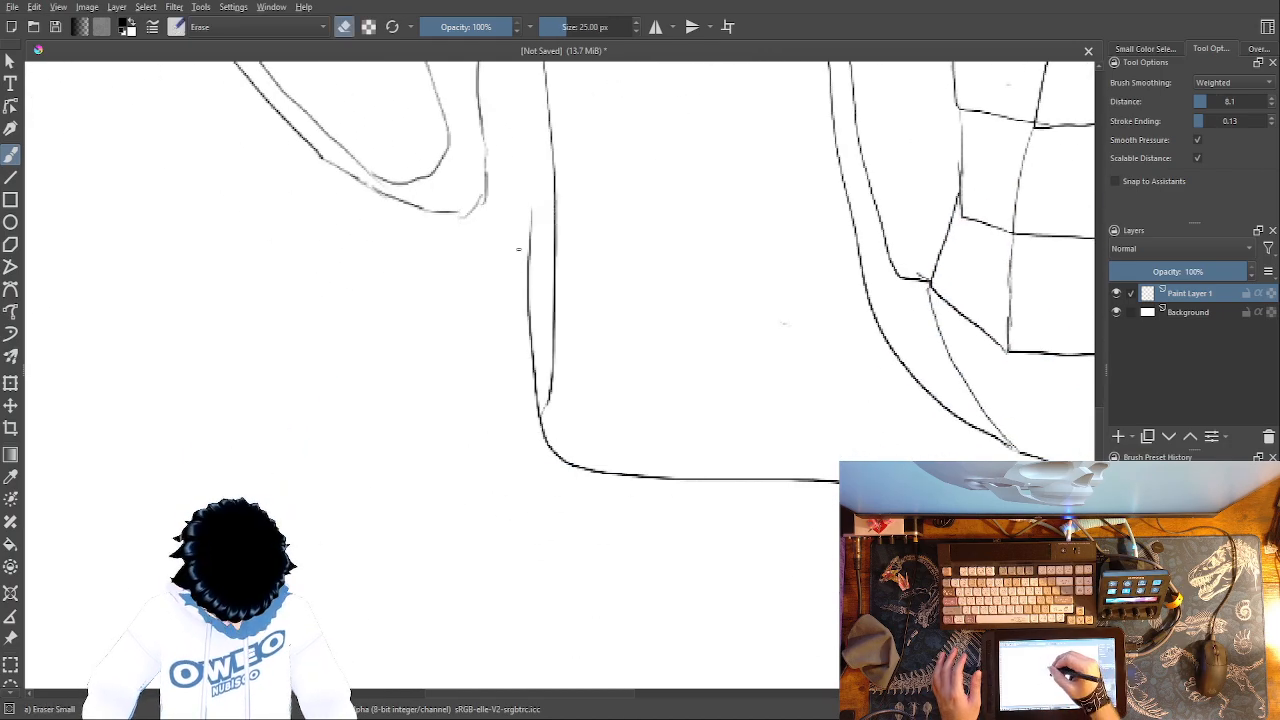
mouse_move(526, 220)
left_mouse_down()
mouse_move(536, 467)
mouse_move(531, 432)
mouse_move(552, 448)
mouse_move(548, 378)
left_mouse_up()
right_click(641, 431)
left_click(725, 452)
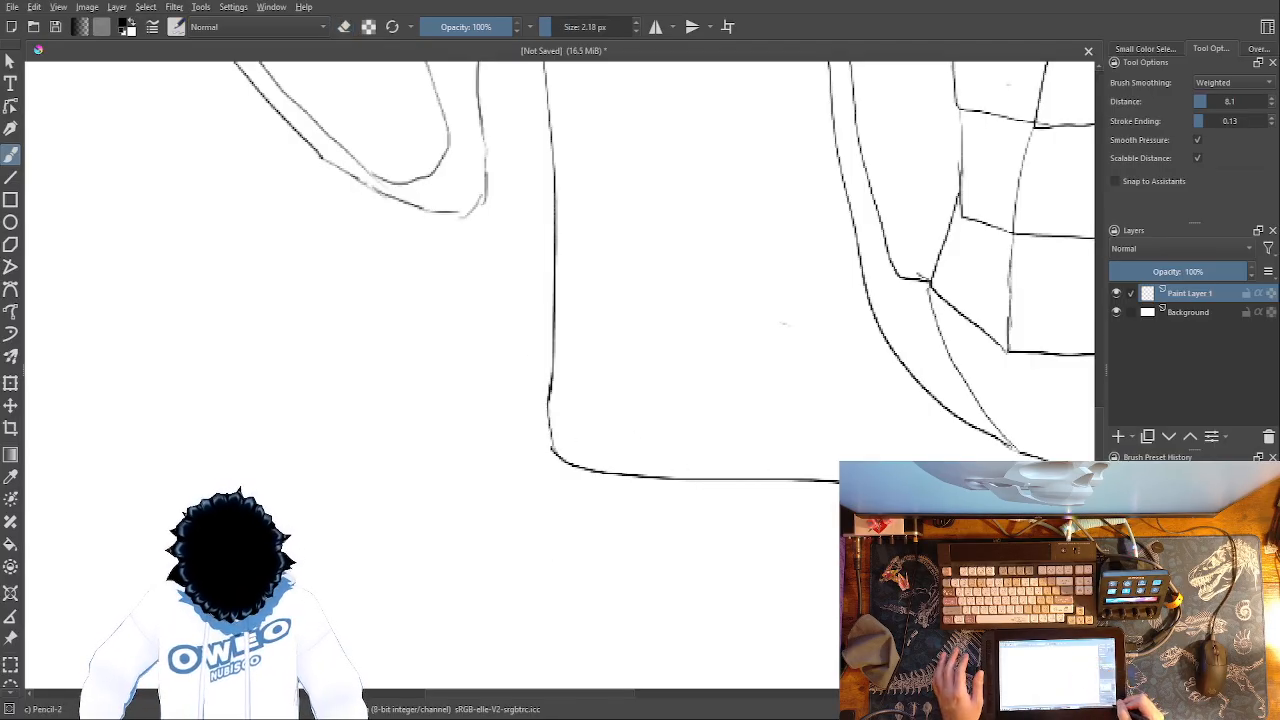
- Examine the whole skull drawing with its redrawn teeth and lower jaw
key("ctrl+minus")
key("ctrl+minus")
key("ctrl+minus")
key("ctrl+minus")
key("ctrl+minus")
key("ctrl+plus")
scroll(763, 523, "up", 5)
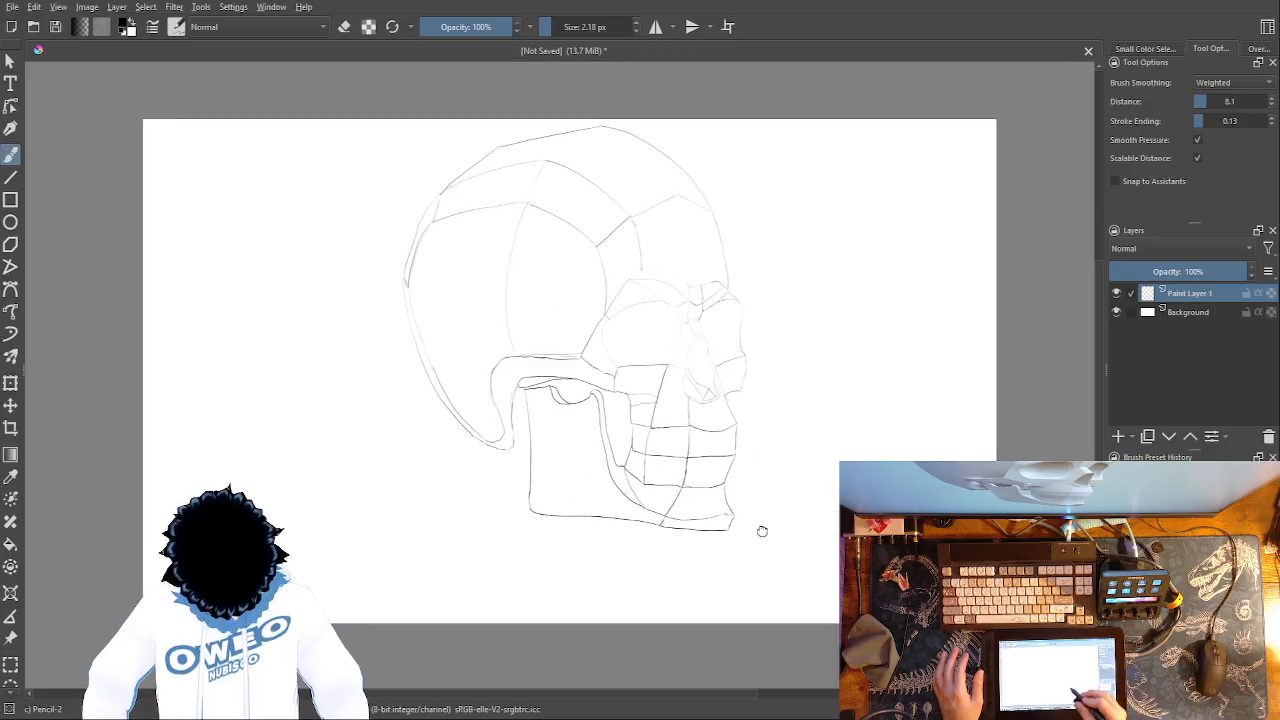
left_click_drag(684, 525, 688, 531)
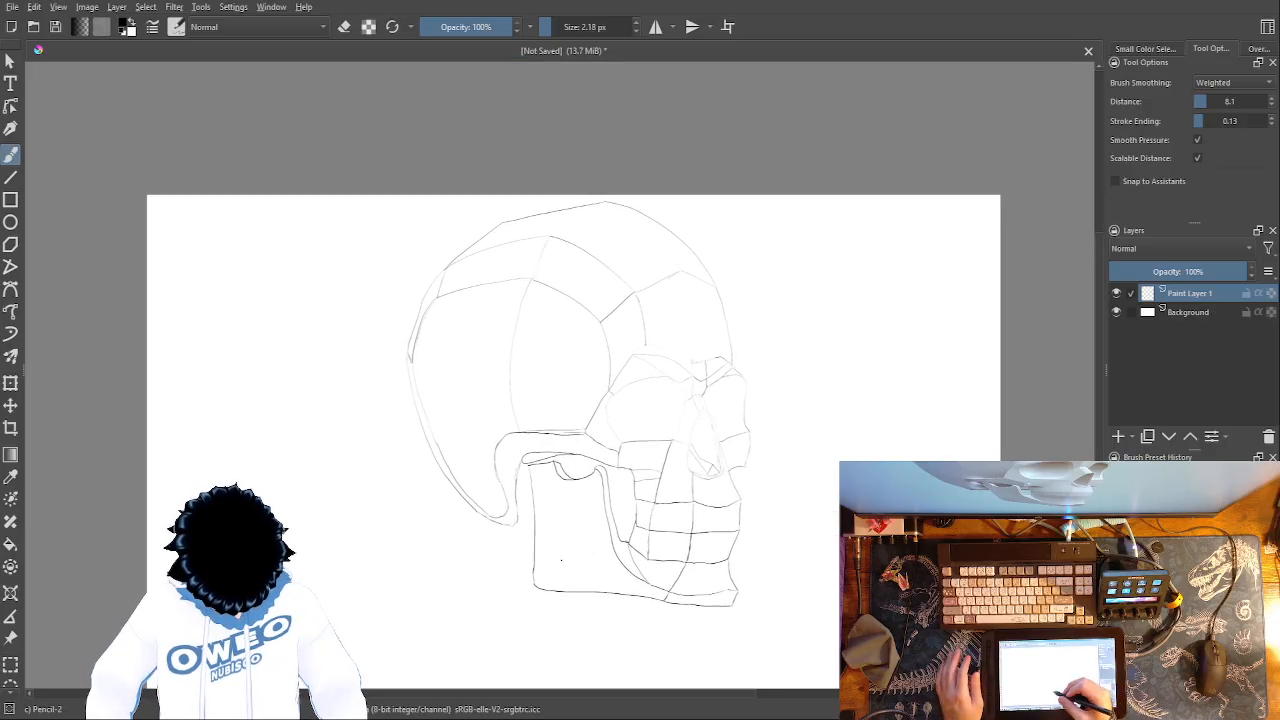
key("ctrl+plus")
key("ctrl+plus")
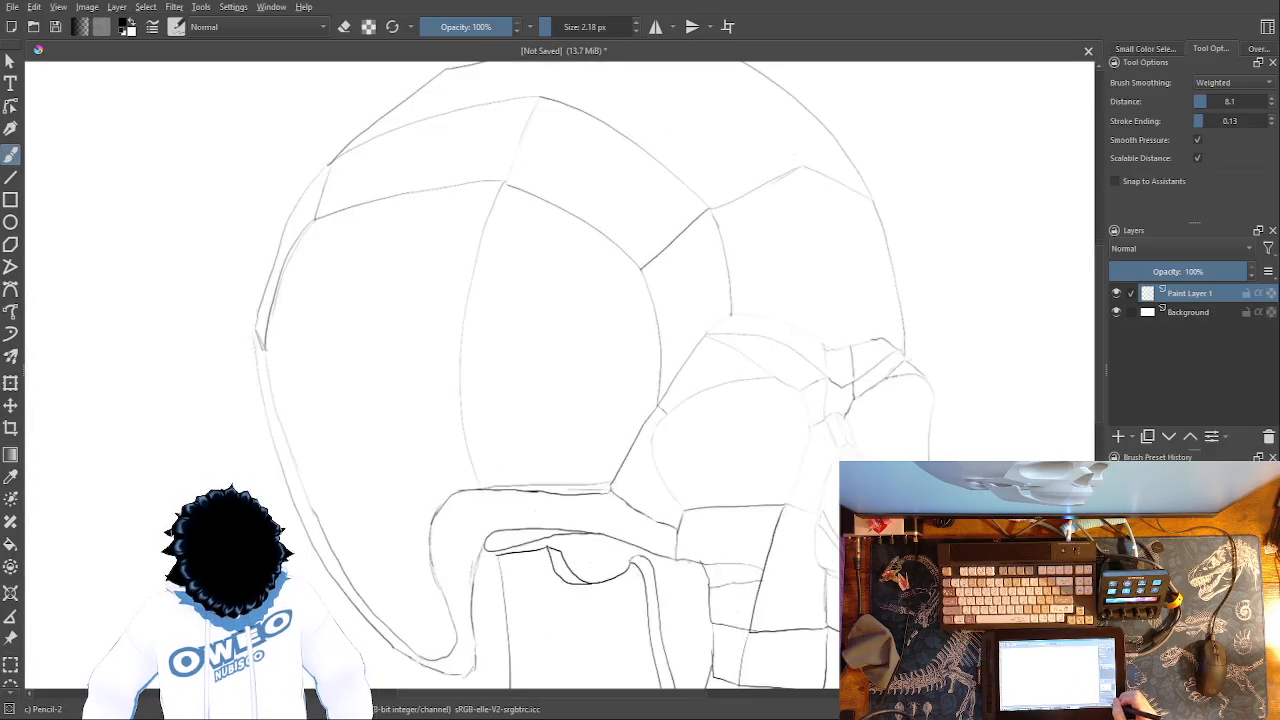
- Erase the jaw's rear bottom corner and redraw it as a smoother rounded corner
mouse_move(706, 612)
left_mouse_down()
mouse_move(710, 487)
mouse_move(751, 417)
left_mouse_up()
right_click(751, 417)
left_click(752, 307)
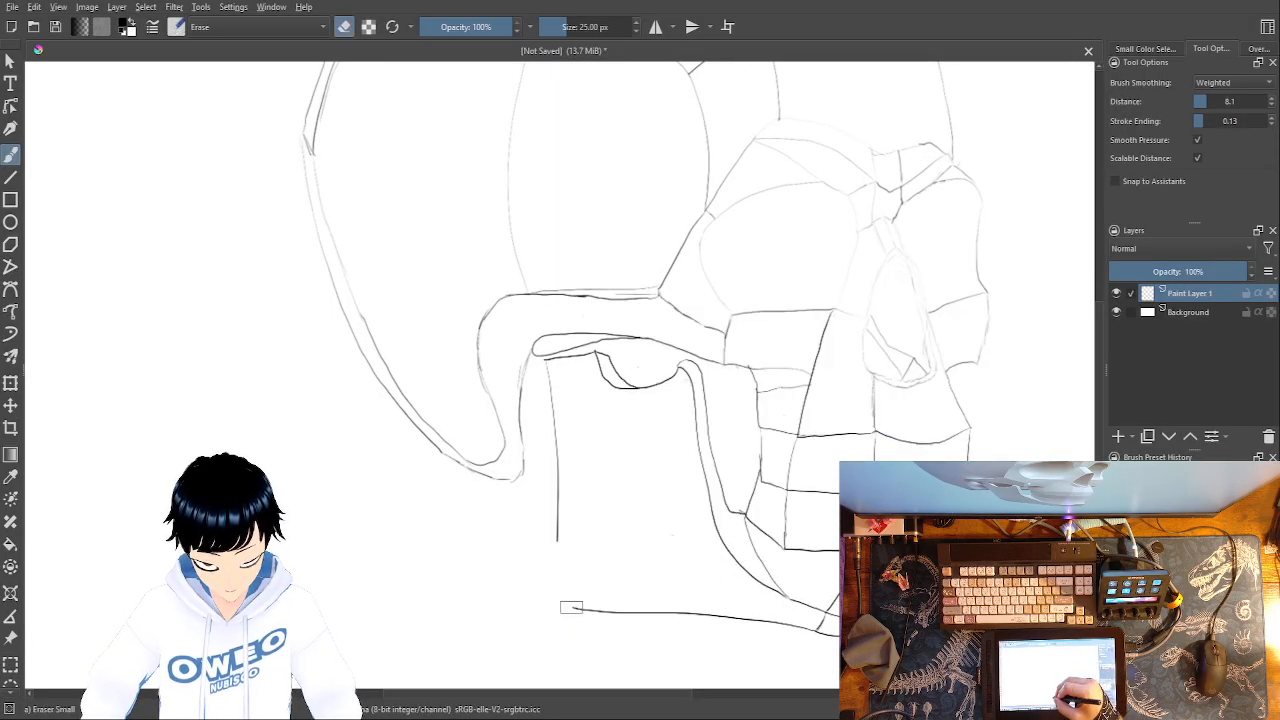
right_click(607, 545)
left_click(680, 530)
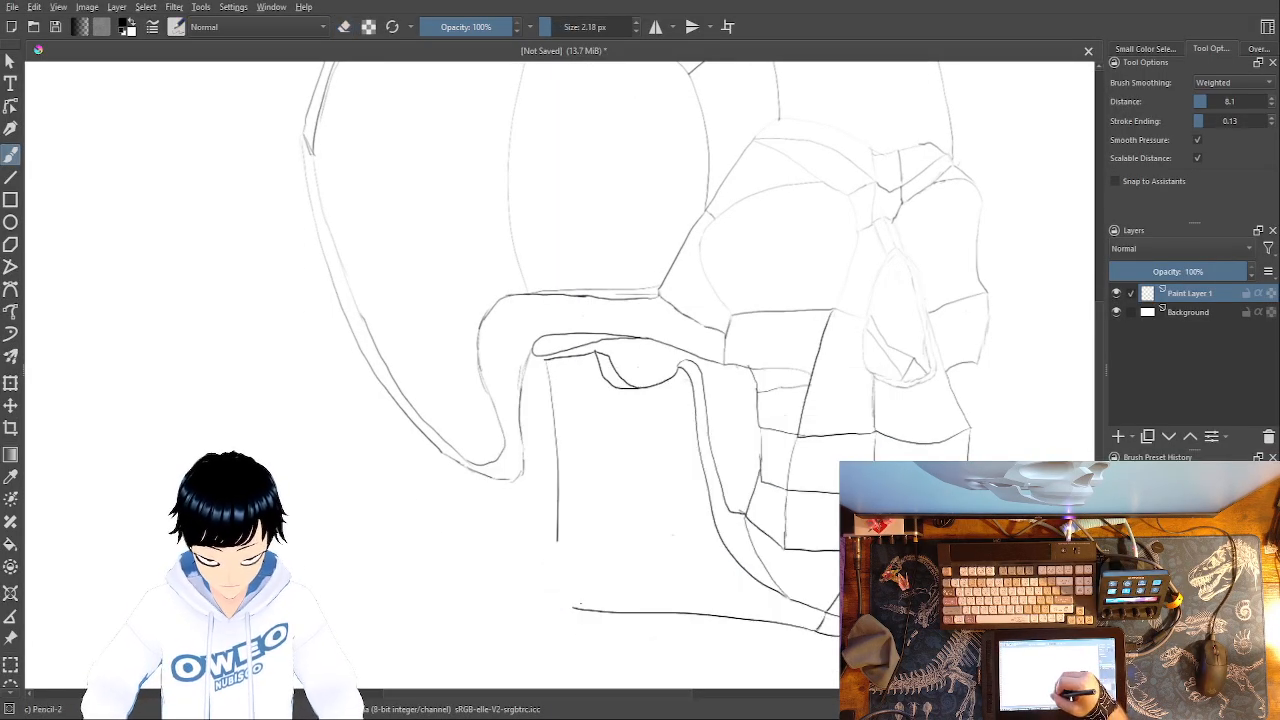
left_click_drag(560, 588, 559, 542)
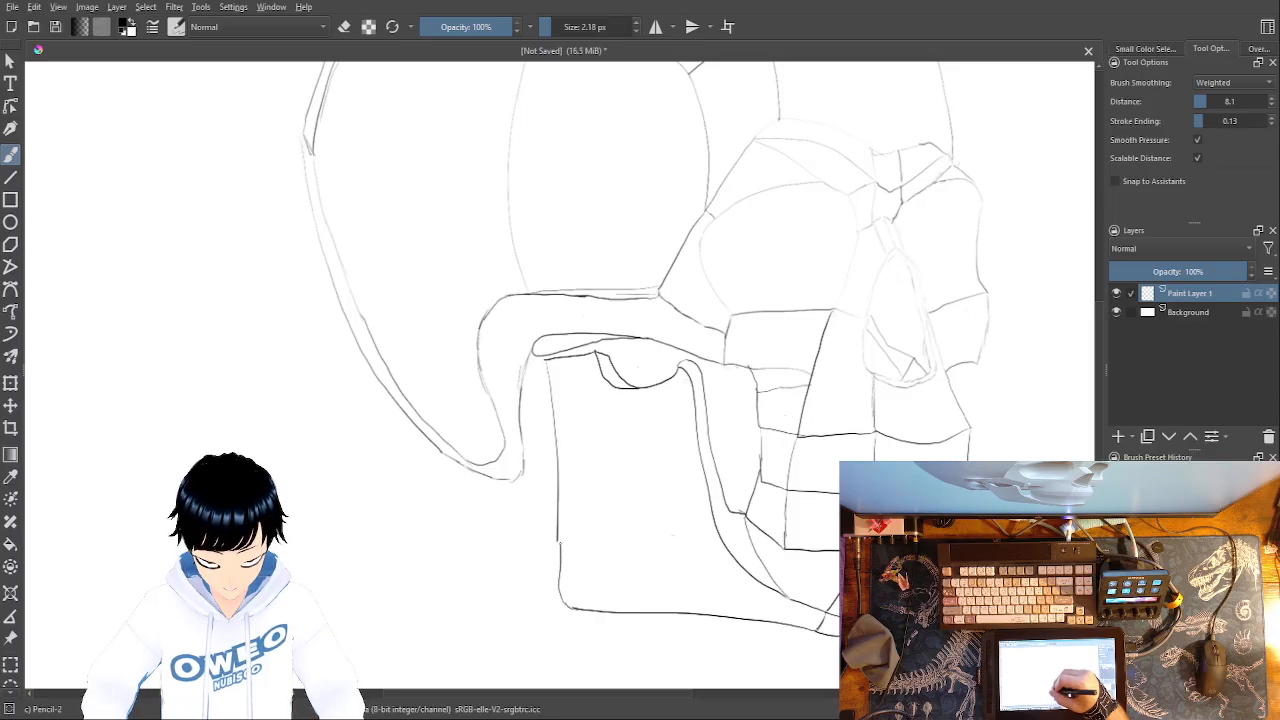
- Erase the rear side line of the tooth blocks from below the cheekbone down to the lower row
left_click_drag(854, 508, 772, 535)
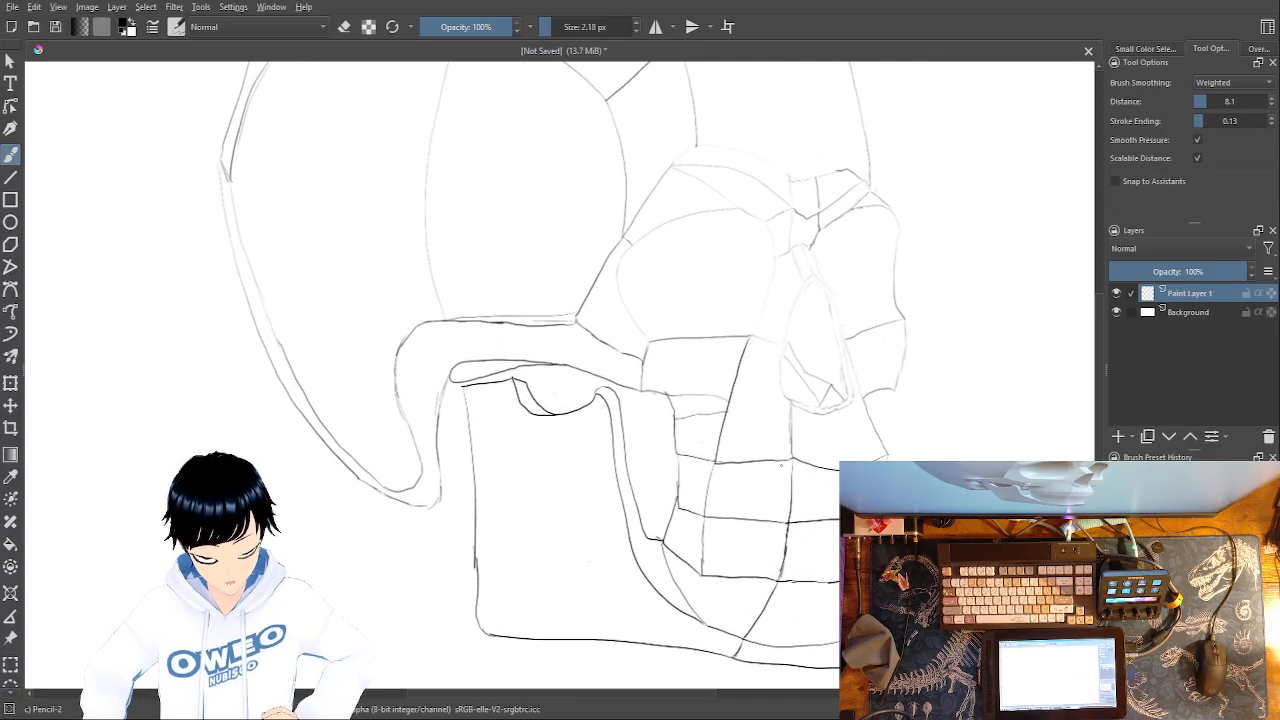
right_click(723, 471)
left_click(757, 405)
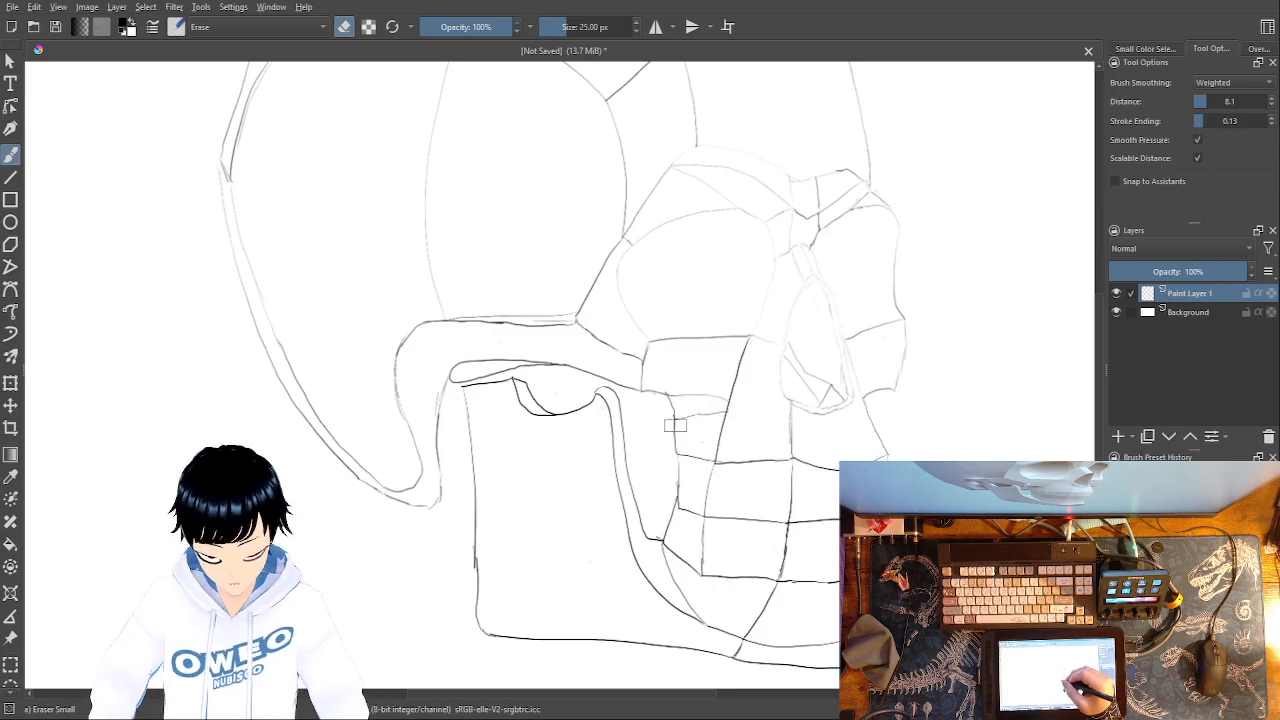
right_click(711, 462)
left_click(797, 481)
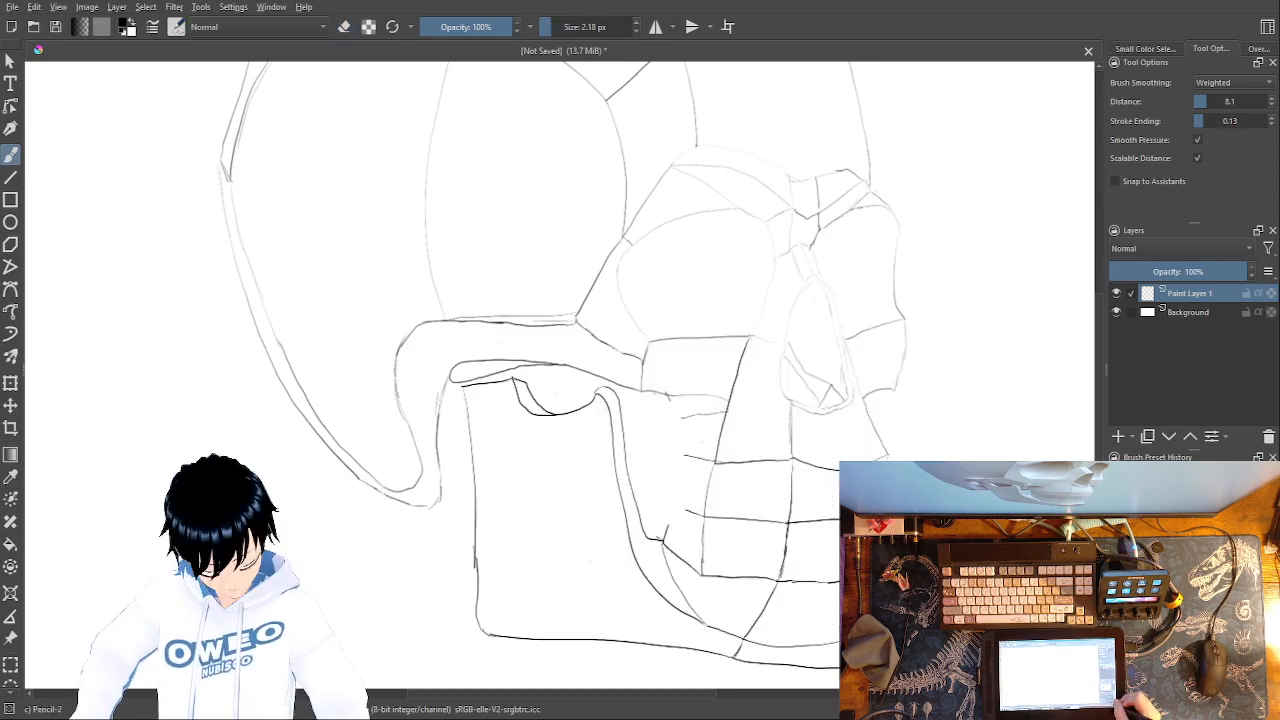
scroll(387, 399, "up", 8)
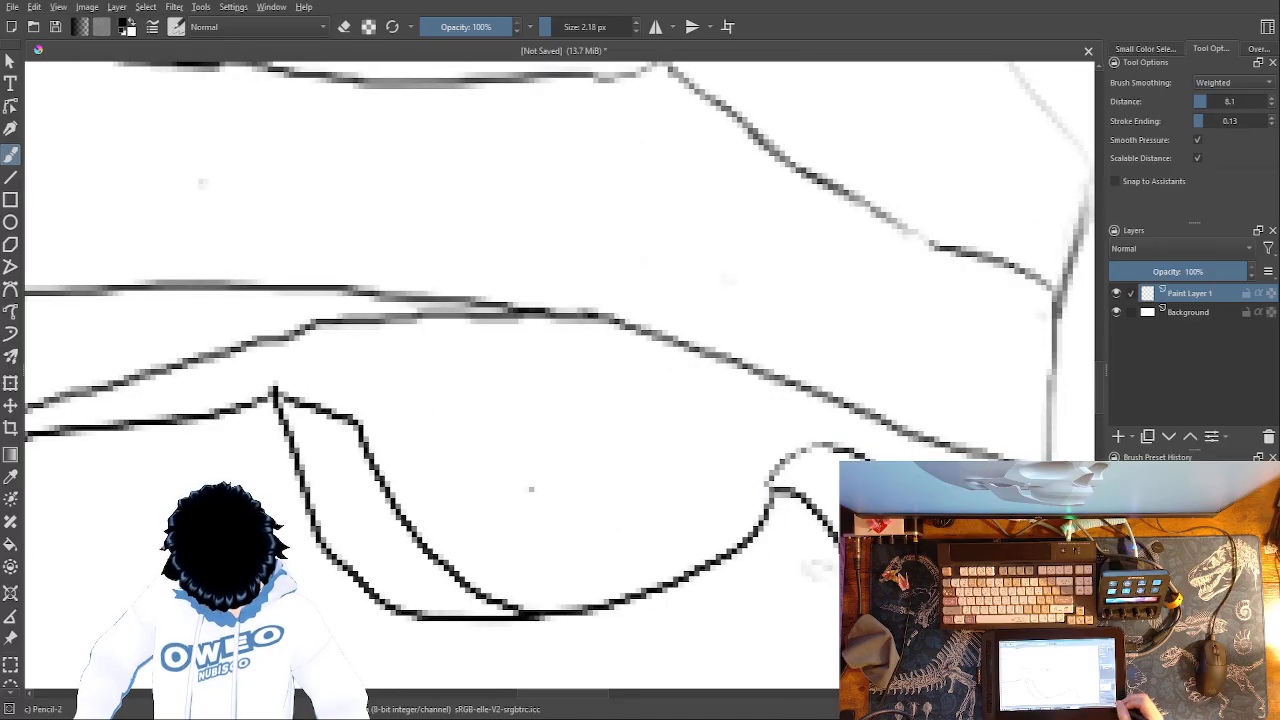
- Draw a new rear side line for the tooth blocks from the lower row up to the cheekbone, extending the row lines to it
left_click_drag(728, 474, 531, 294)
left_click_drag(712, 339, 696, 184)
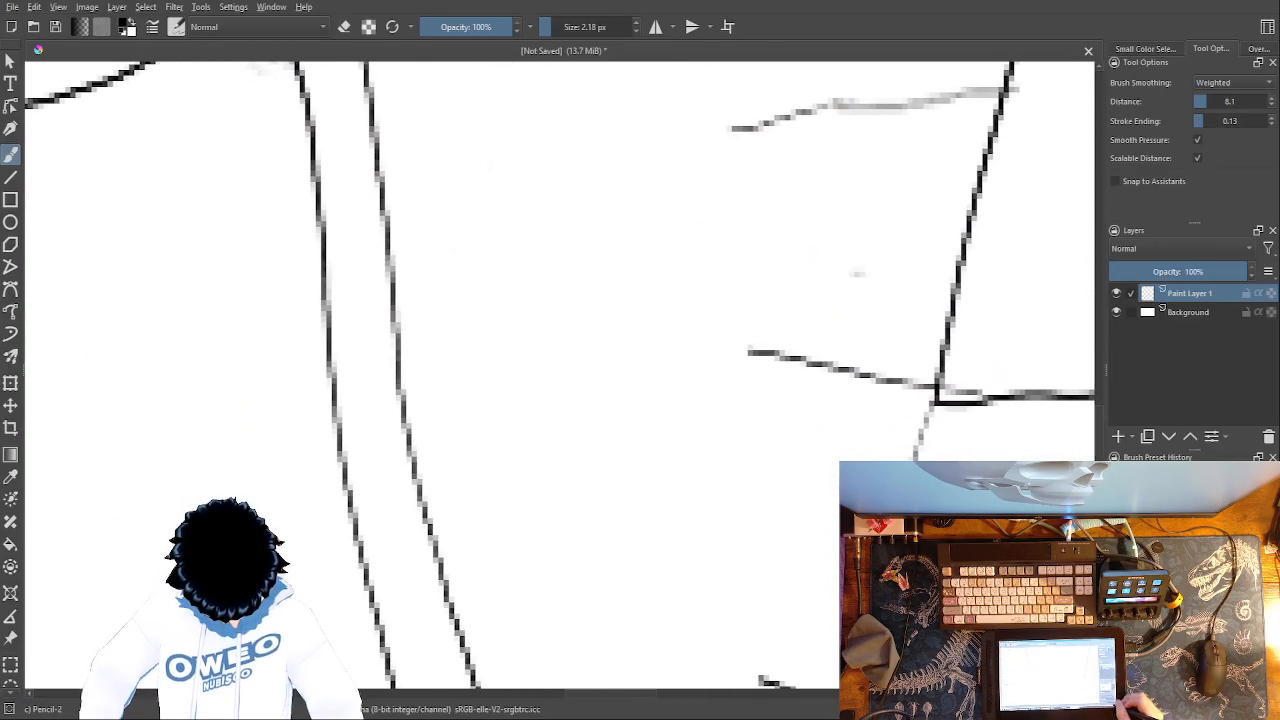
key("ctrl+minus")
key("ctrl+minus")
key("ctrl+minus")
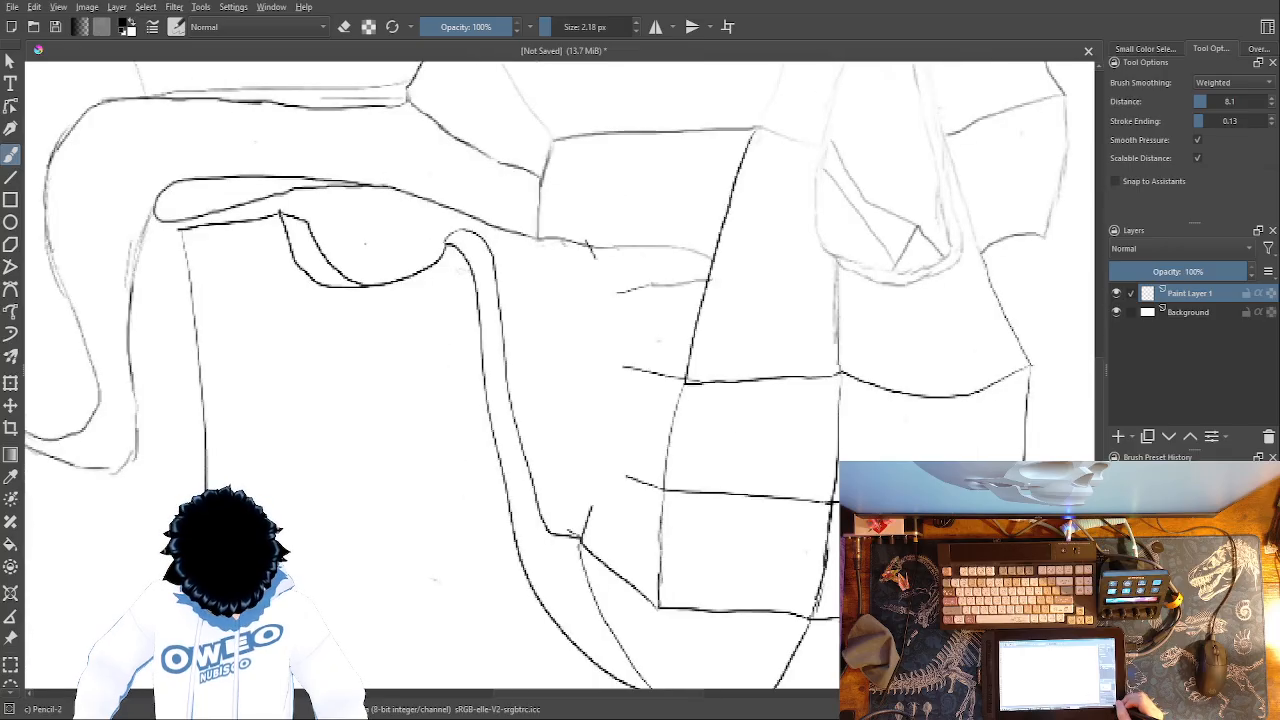
left_click_drag(596, 514, 592, 232)
left_click_drag(624, 288, 598, 291)
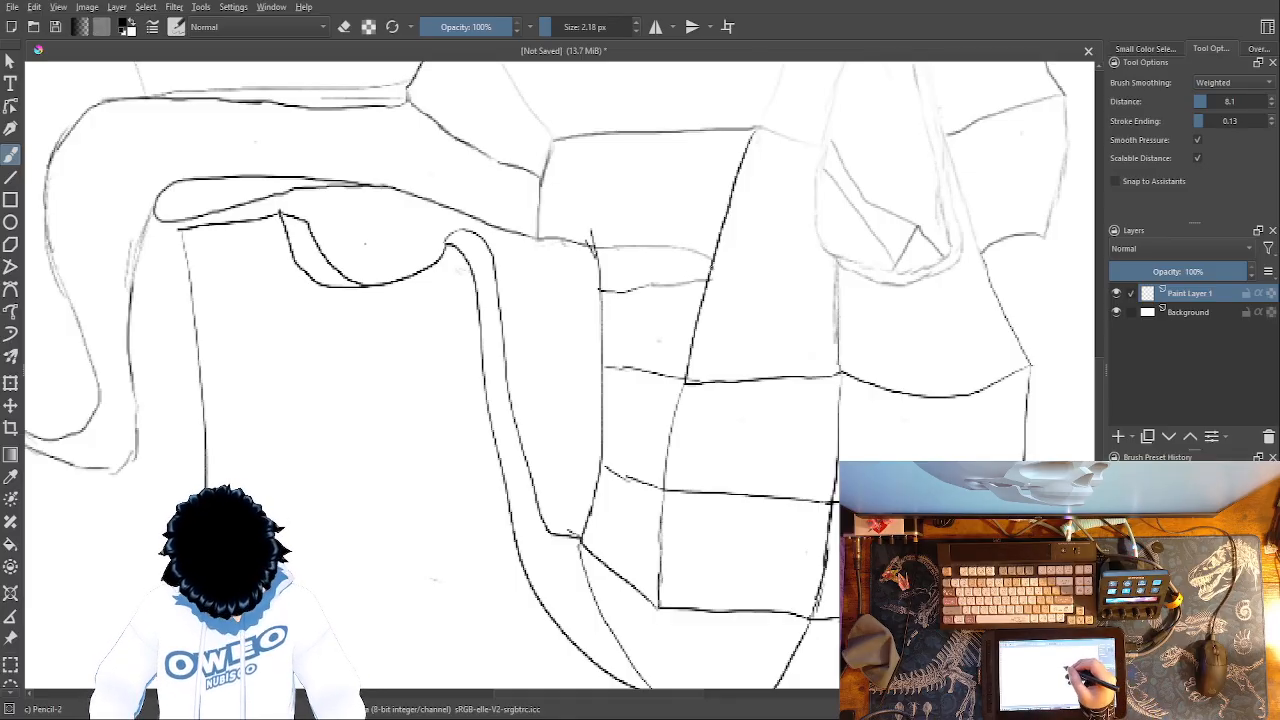
- Erase the short lower line beneath the cheekbone and redraw it as a sagging curve joined to the rear side line
right_click(649, 300)
left_click(659, 207)
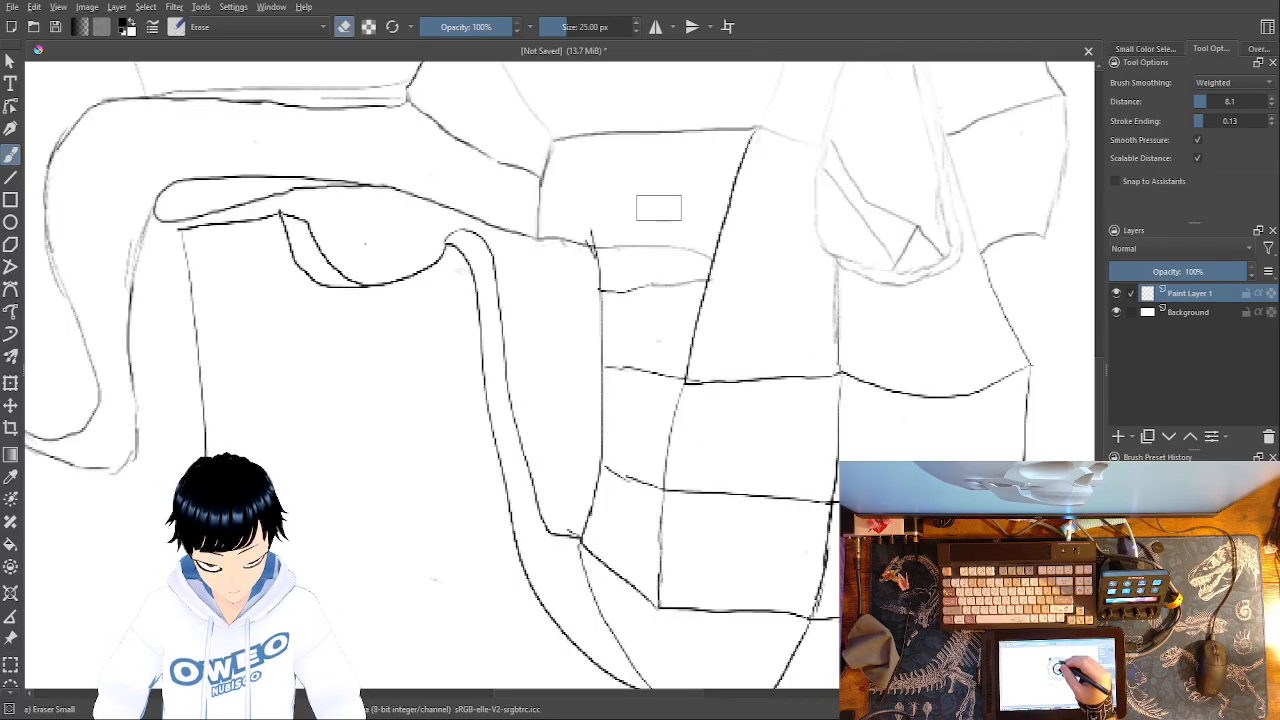
left_click_drag(696, 279, 609, 289)
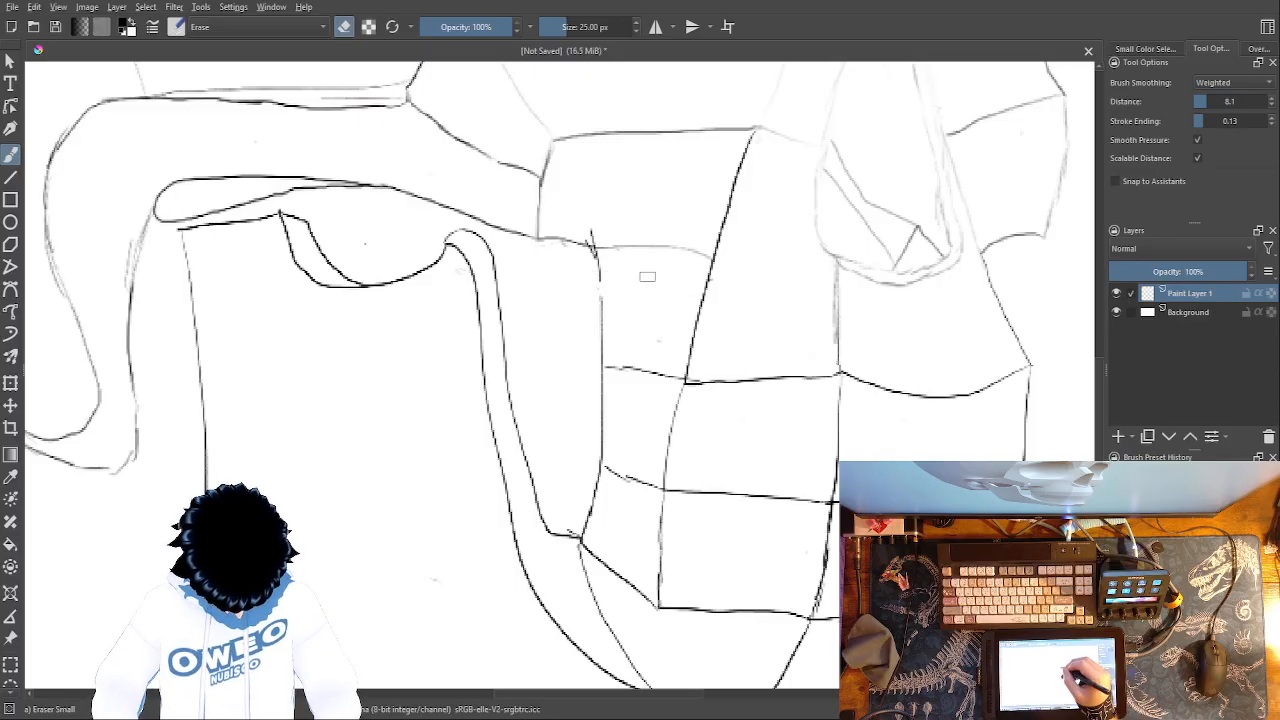
right_click(740, 322)
left_click(819, 347)
mouse_move(697, 286)
left_mouse_down()
mouse_move(664, 296)
mouse_move(600, 275)
mouse_move(603, 294)
mouse_move(591, 246)
left_mouse_up()
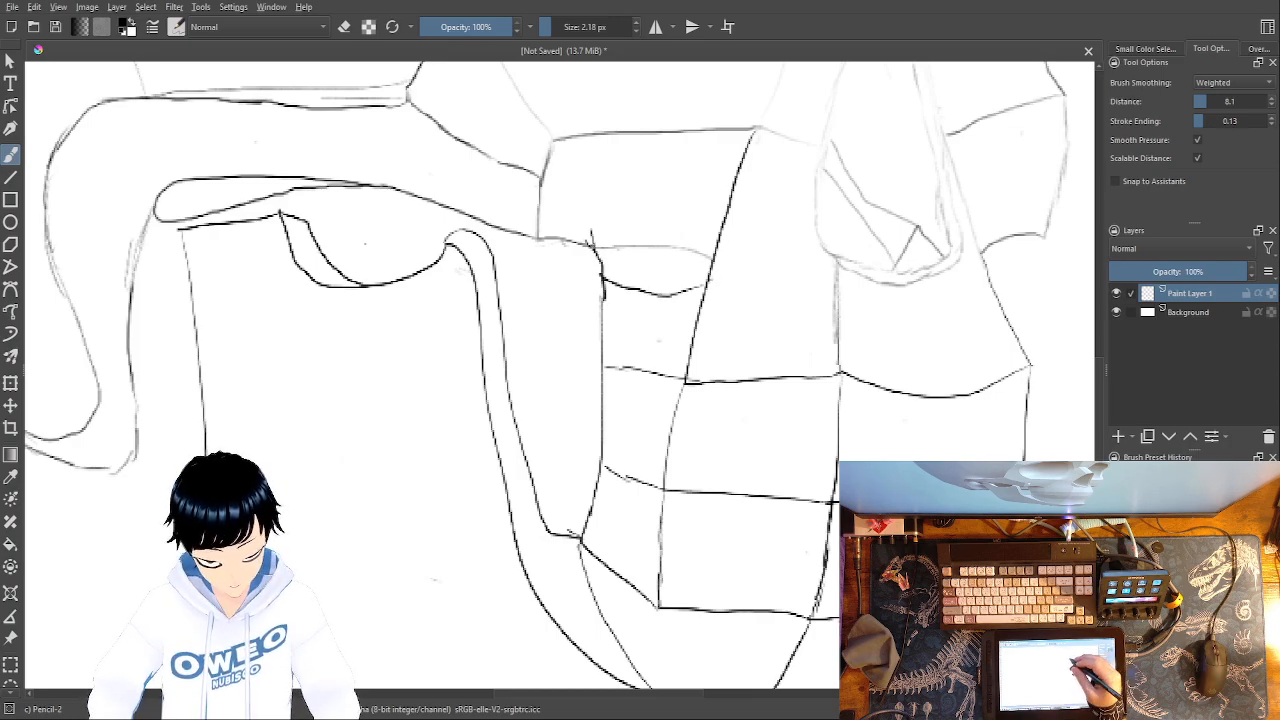
- Erase the cheekbone's bottom line and the stray end above the tooth blocks' rear corner, and redraw the bottom line
right_click(703, 238)
left_click(680, 180)
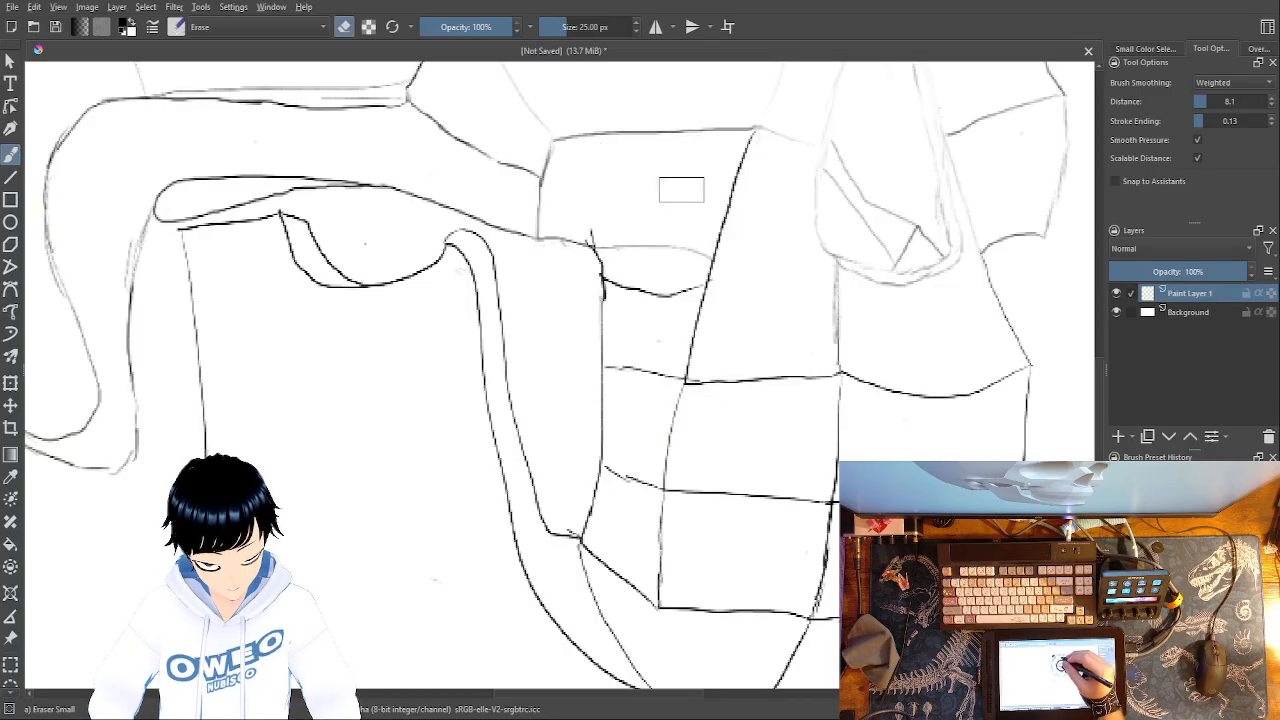
left_click_drag(690, 248, 590, 245)
right_click(705, 285)
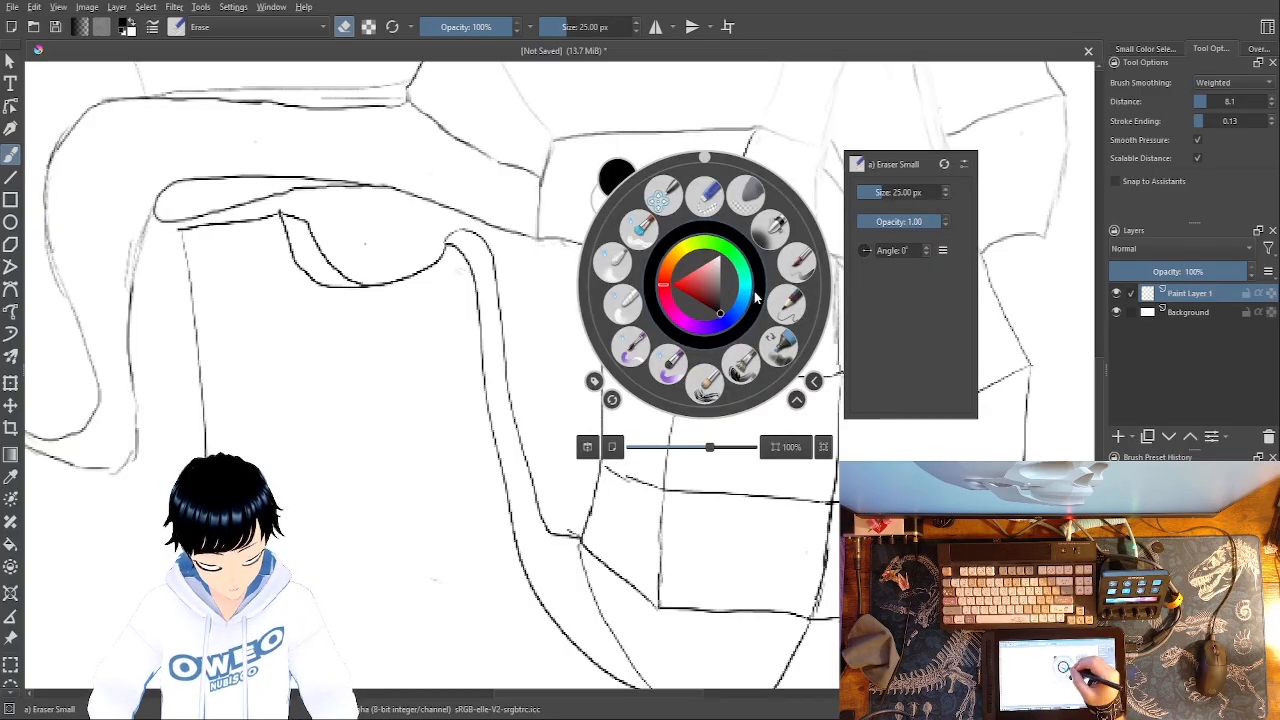
left_click(781, 300)
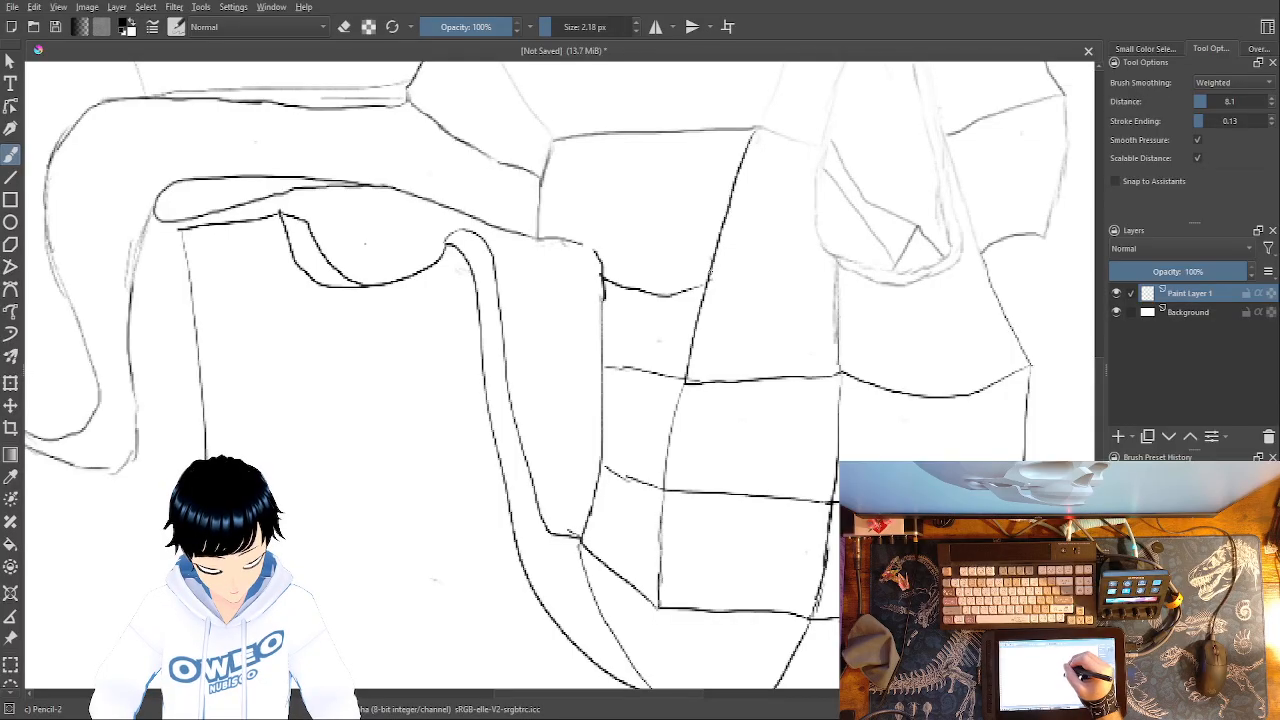
left_click_drag(703, 250, 582, 243)
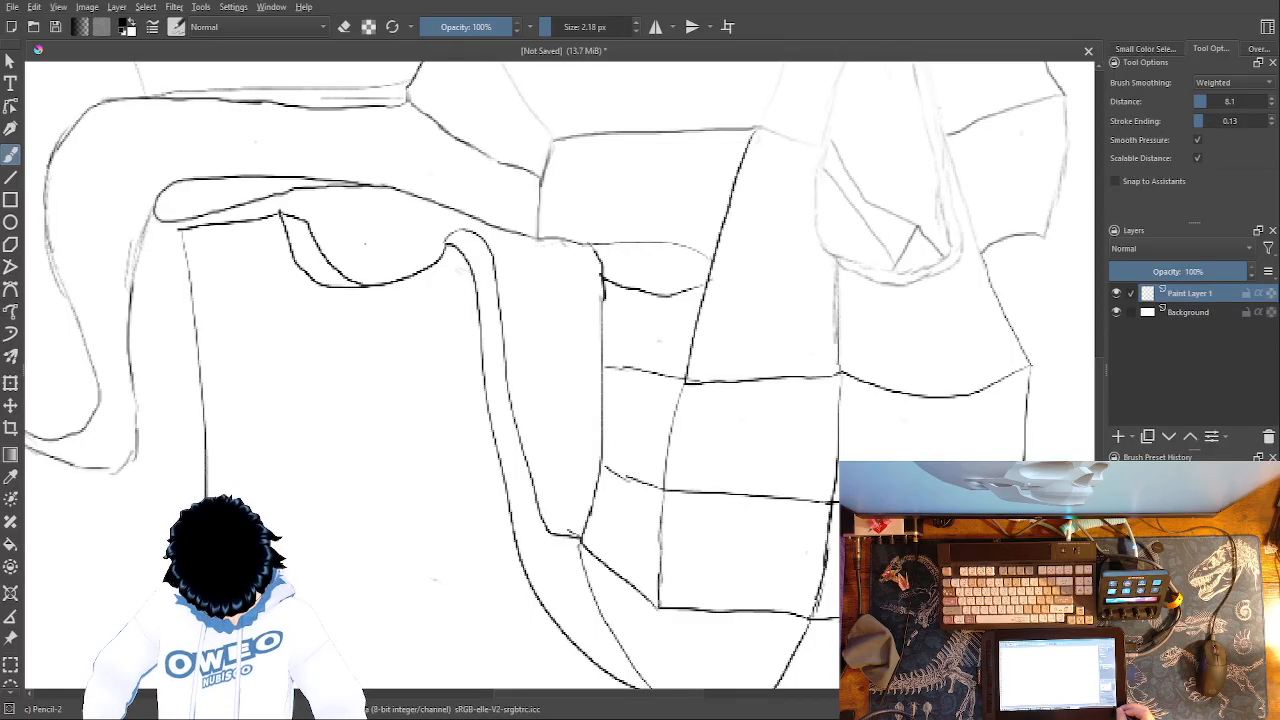
- Erase the slanted line between the cheekbone and the upper teeth and redraw it more upright
key("ctrl+minus")
key("ctrl+minus")
key("ctrl+minus")
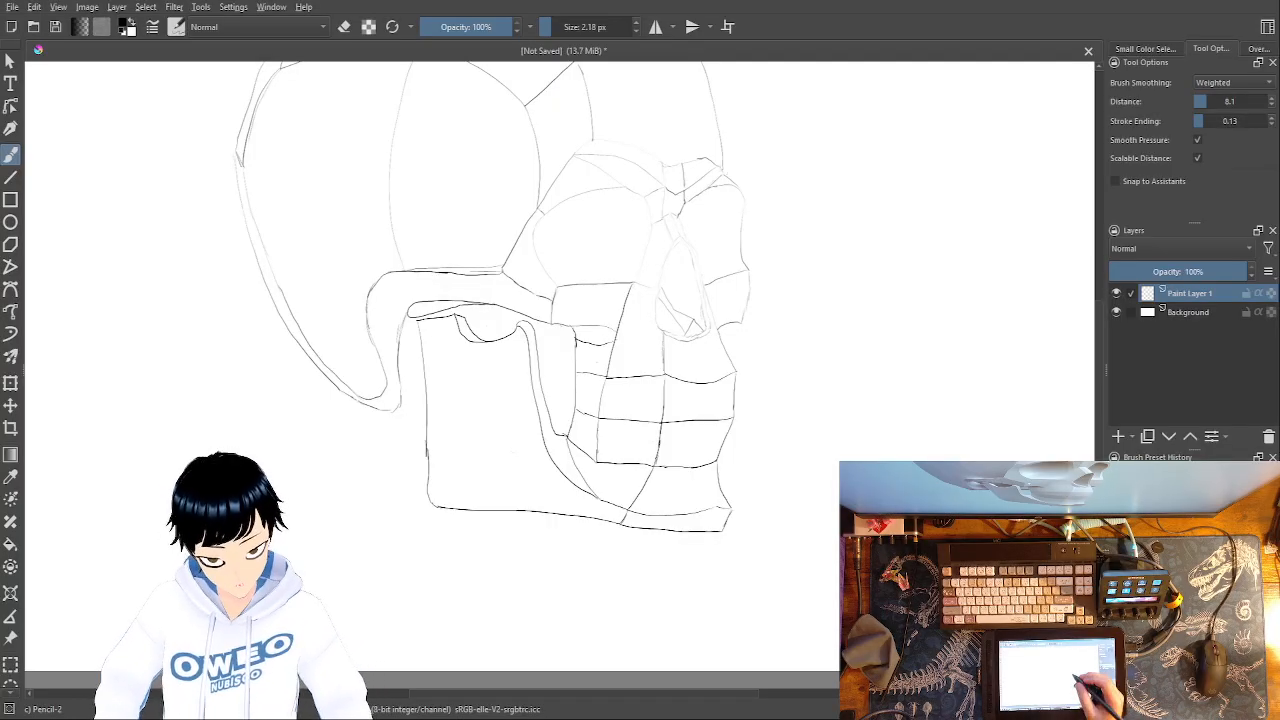
right_click(648, 420)
left_click(650, 333)
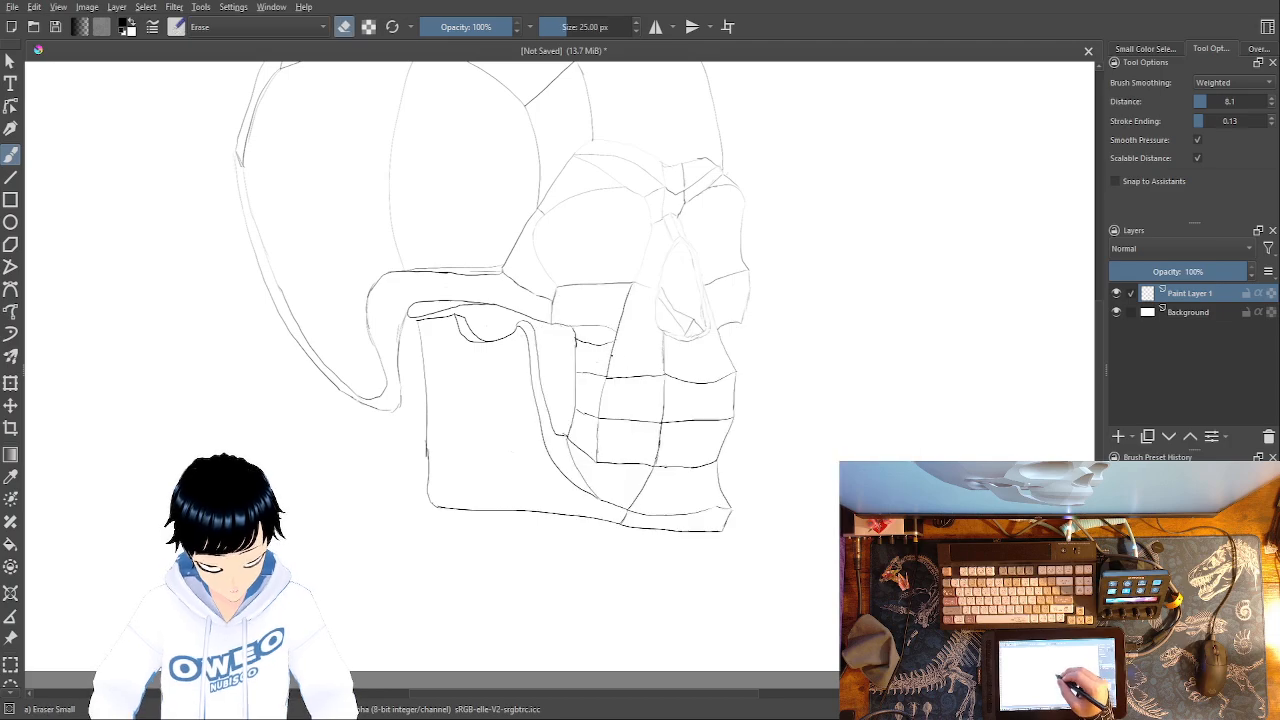
right_click(655, 425)
left_click(609, 362)
left_click_drag(613, 345, 612, 374)
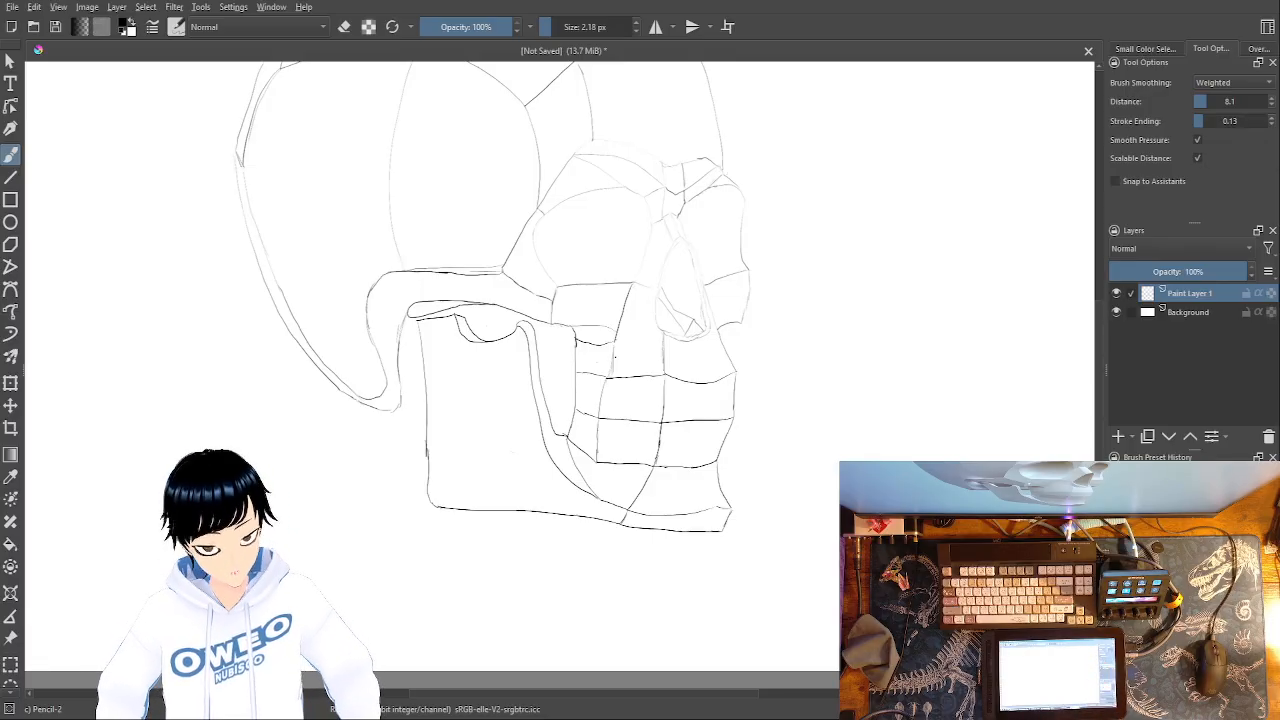
key("ctrl+plus")
key("ctrl+plus")
key("ctrl+plus")
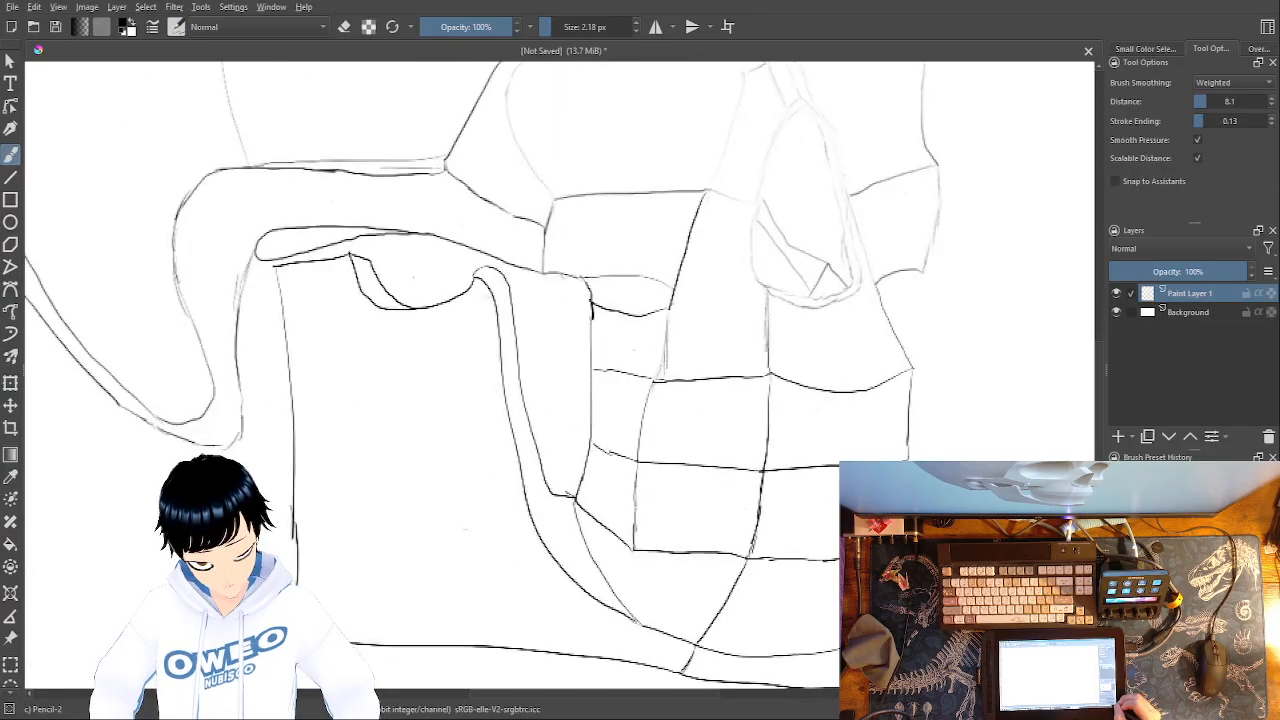
mouse_move(720, 145)
left_mouse_down()
mouse_move(677, 485)
mouse_move(684, 565)
left_mouse_up()
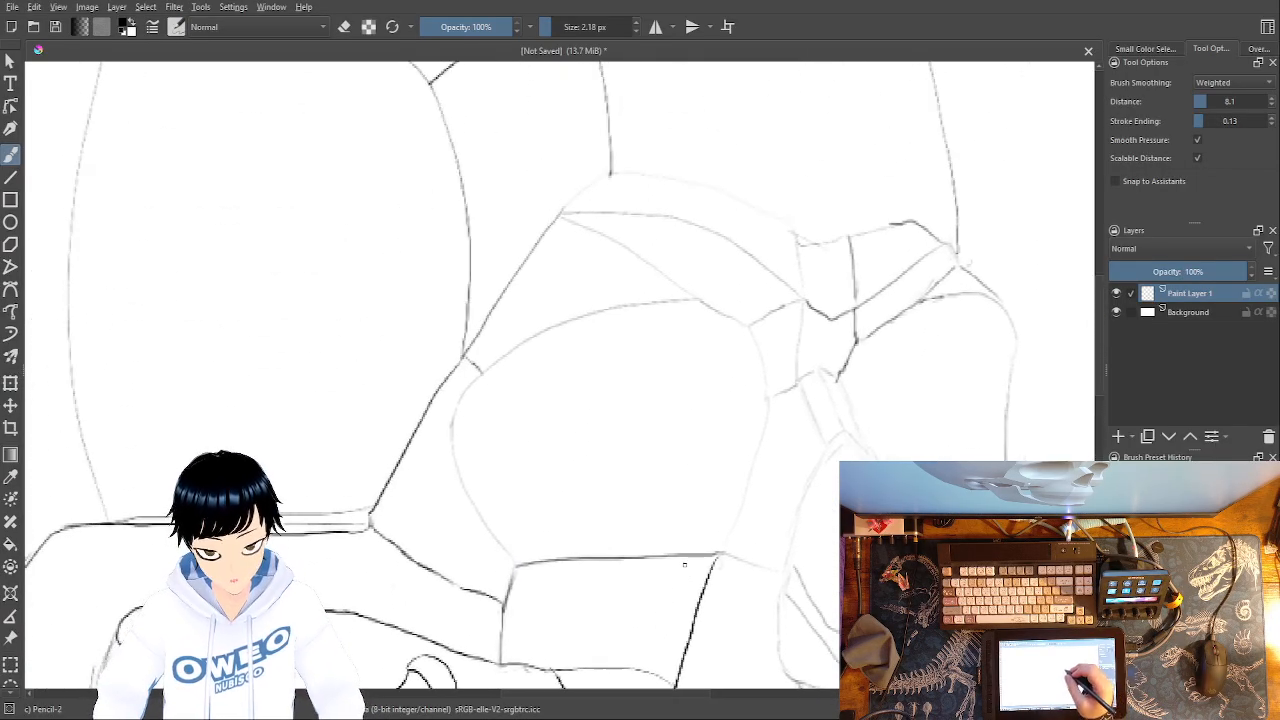
mouse_move(744, 405)
left_mouse_down()
mouse_move(725, 348)
mouse_move(638, 310)
mouse_move(601, 319)
left_mouse_up()
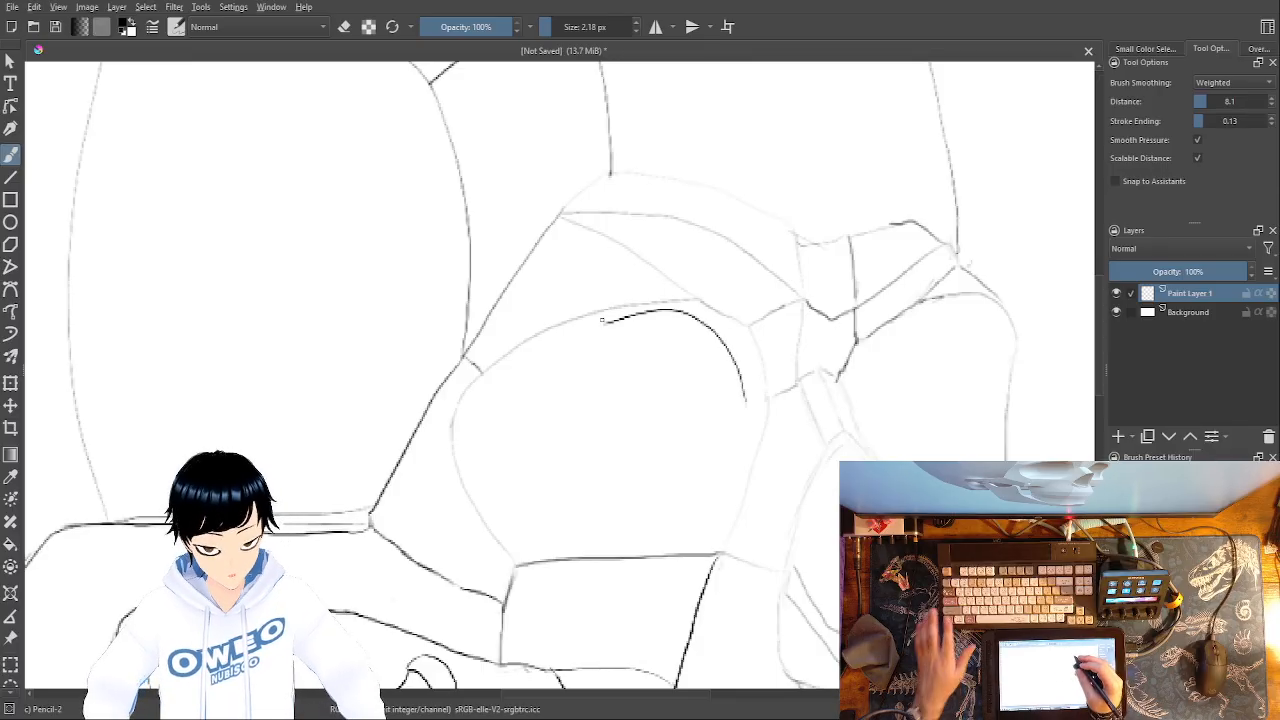
key("ctrl+z")
mouse_move(728, 444)
left_mouse_down()
mouse_move(702, 340)
mouse_move(664, 330)
left_mouse_up()
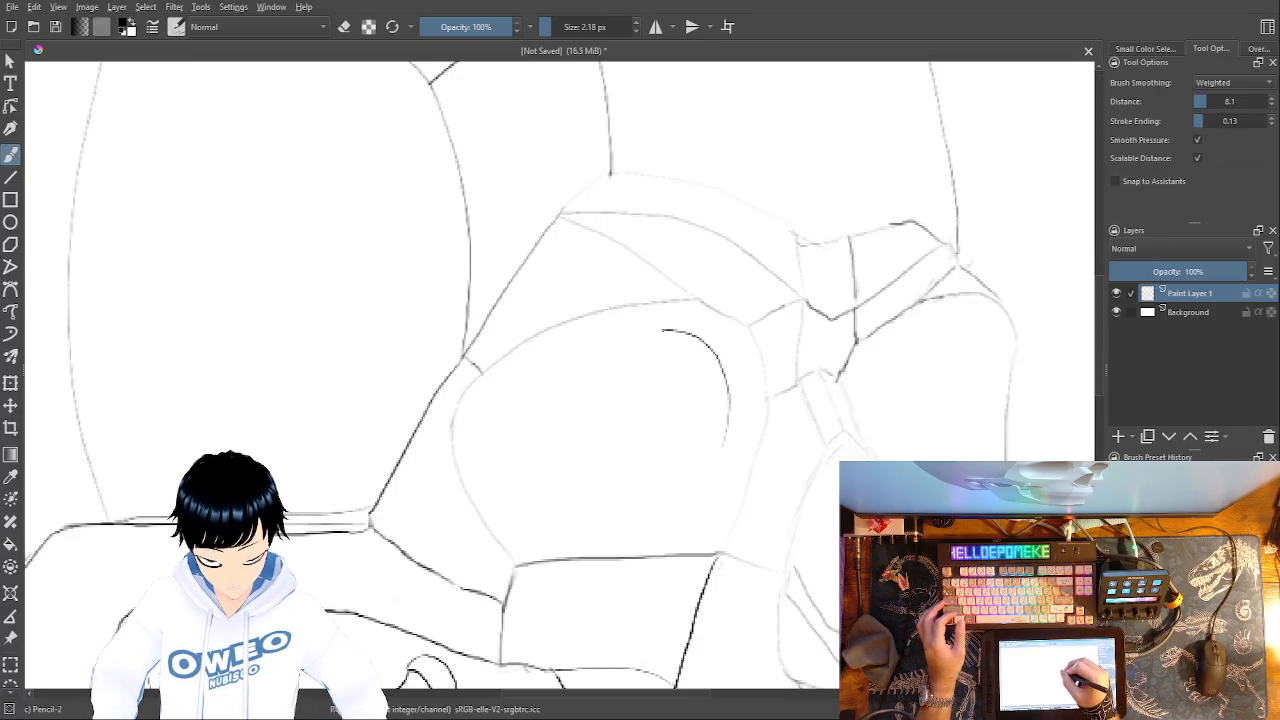
key("ctrl+z")
- Draw the near eye socket as a closed rounded outline inside its faint guide shape
mouse_move(726, 437)
left_mouse_down()
mouse_move(715, 356)
mouse_move(664, 330)
mouse_move(578, 346)
mouse_move(491, 393)
mouse_move(472, 442)
left_mouse_up()
mouse_move(717, 476)
left_mouse_down()
mouse_move(642, 540)
mouse_move(552, 548)
left_mouse_up()
key("ctrl+z")
mouse_move(724, 445)
left_mouse_down()
mouse_move(662, 516)
mouse_move(530, 522)
mouse_move(472, 438)
left_mouse_up()
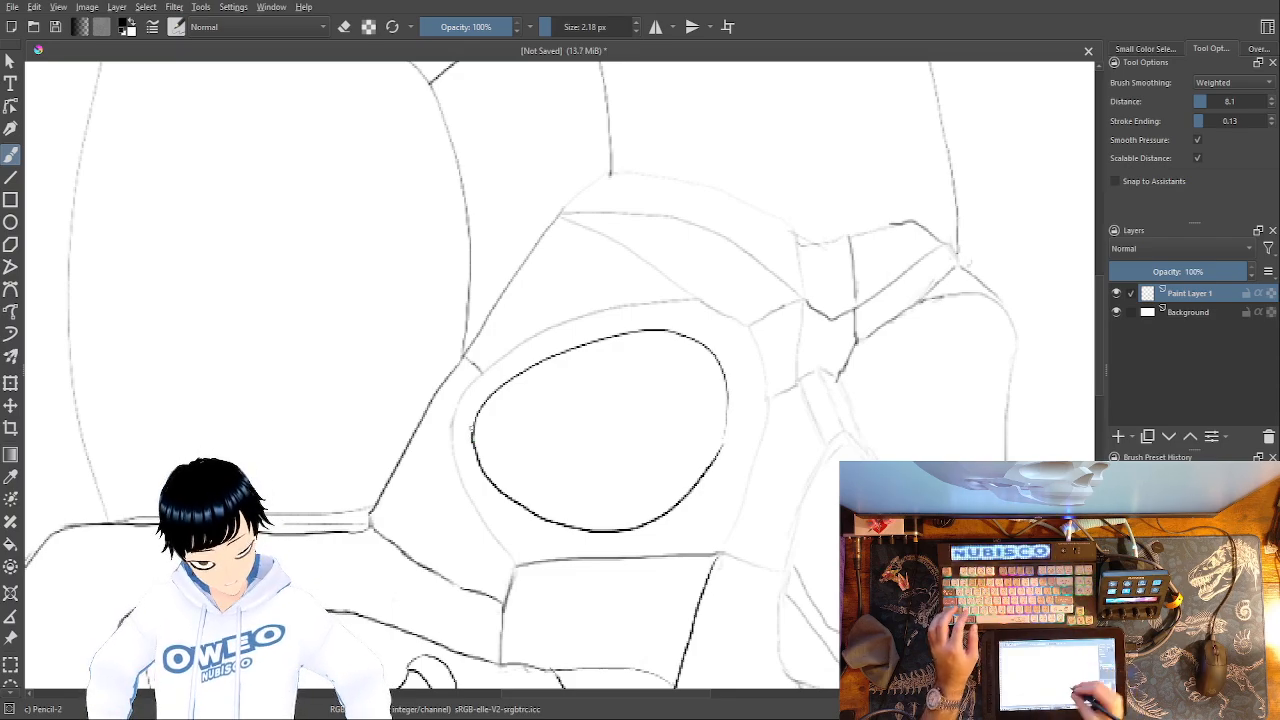
key("ctrl+z")
mouse_move(727, 386)
left_mouse_down()
mouse_move(729, 440)
mouse_move(705, 505)
mouse_move(636, 530)
mouse_move(516, 516)
mouse_move(471, 438)
left_mouse_up()
left_click_drag(658, 565, 423, 587)
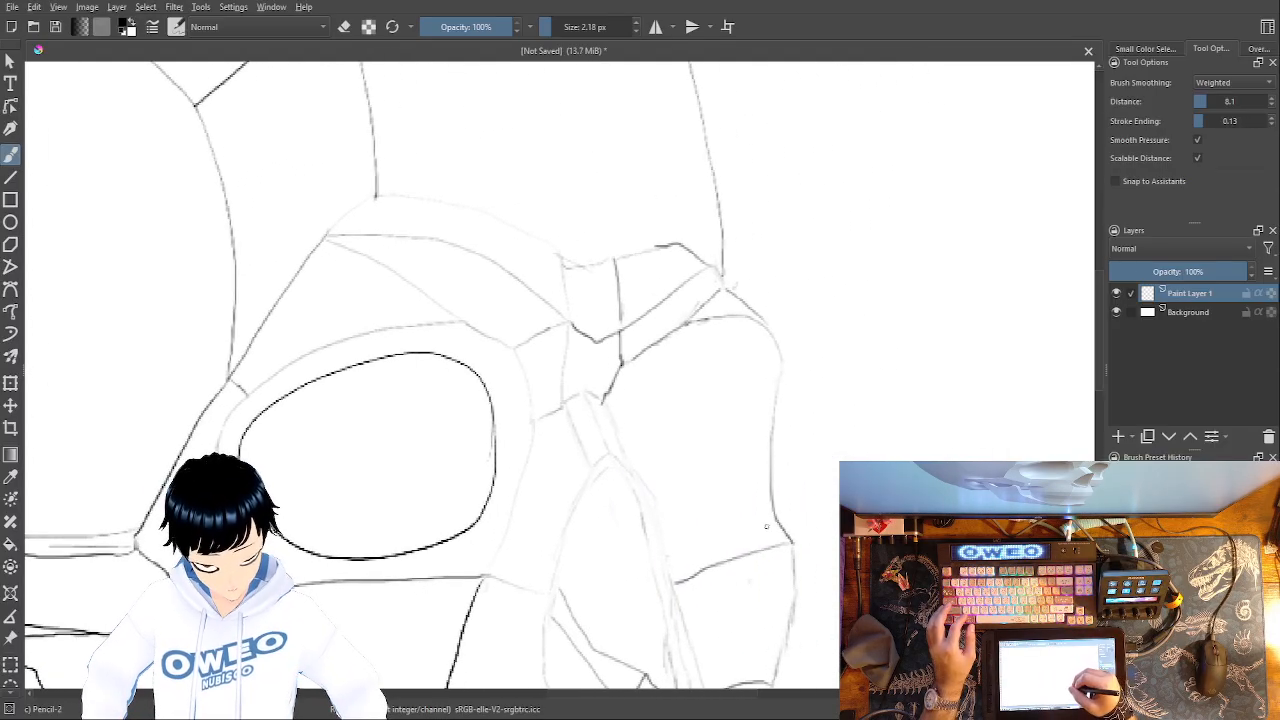
mouse_move(770, 533)
left_mouse_down()
mouse_move(751, 487)
mouse_move(757, 357)
mouse_move(703, 352)
mouse_move(623, 393)
left_mouse_up()
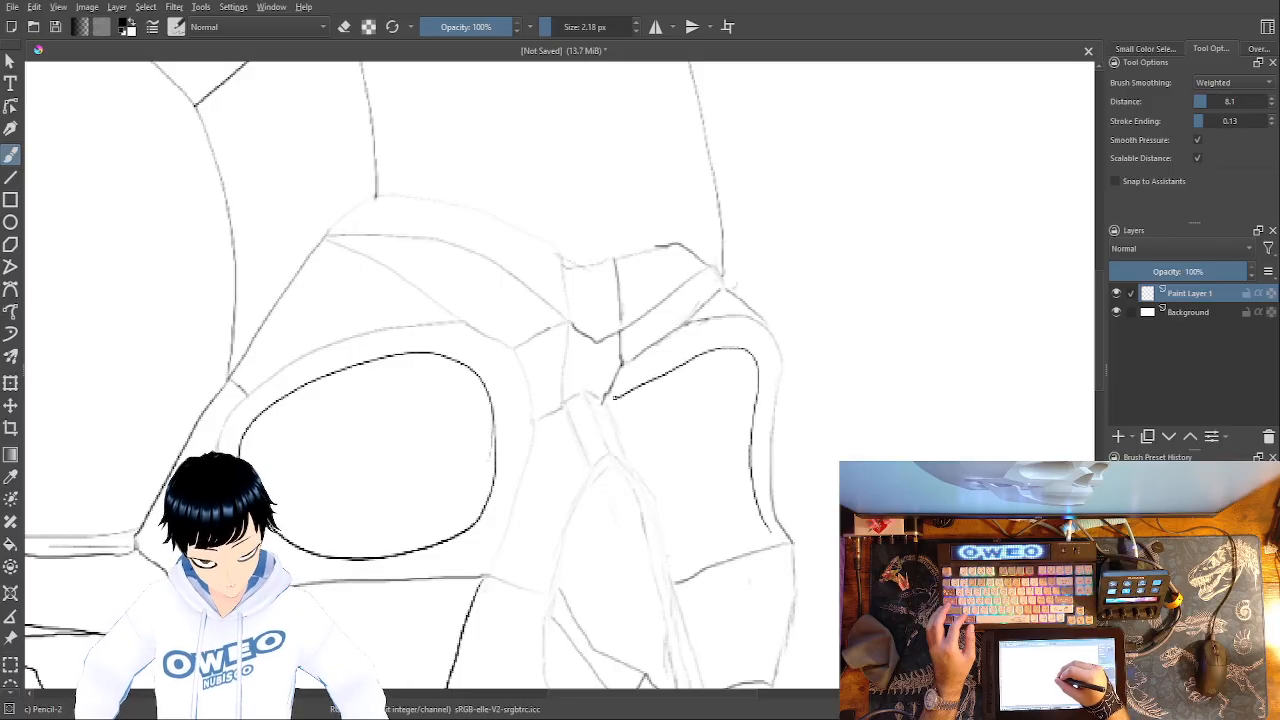
key("ctrl+z")
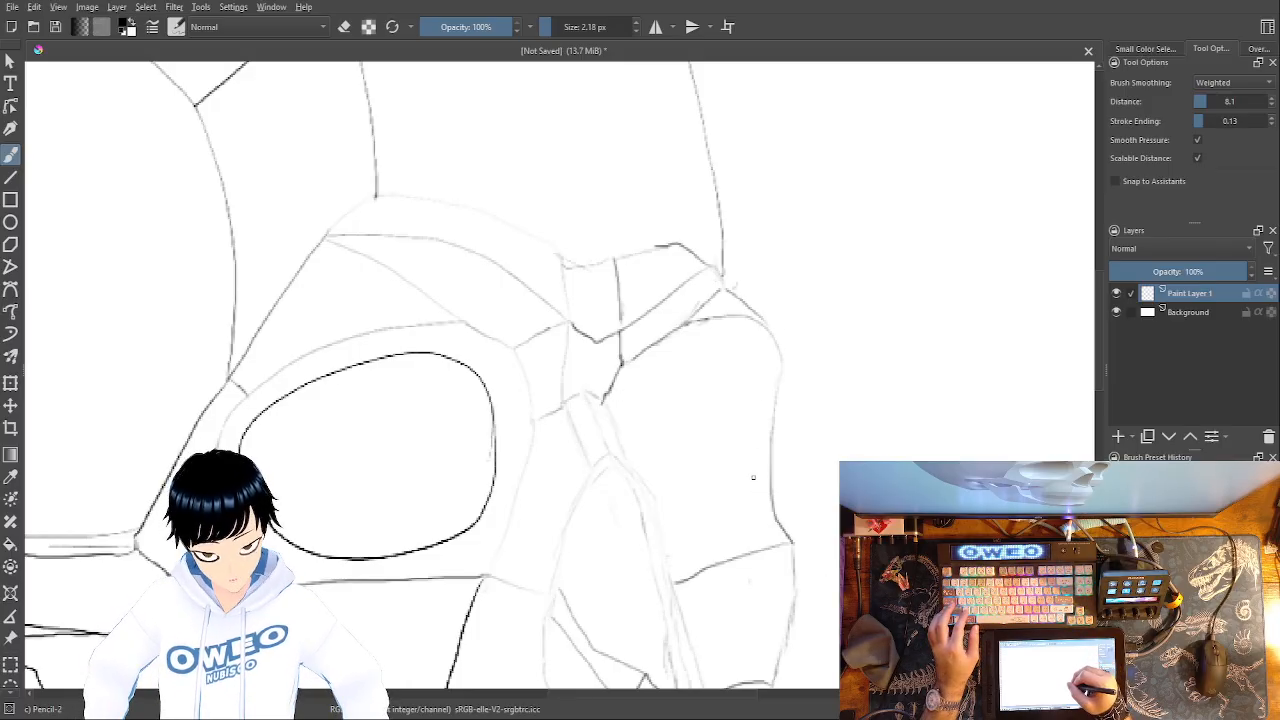
left_click_drag(636, 364, 702, 355)
key("ctrl+z")
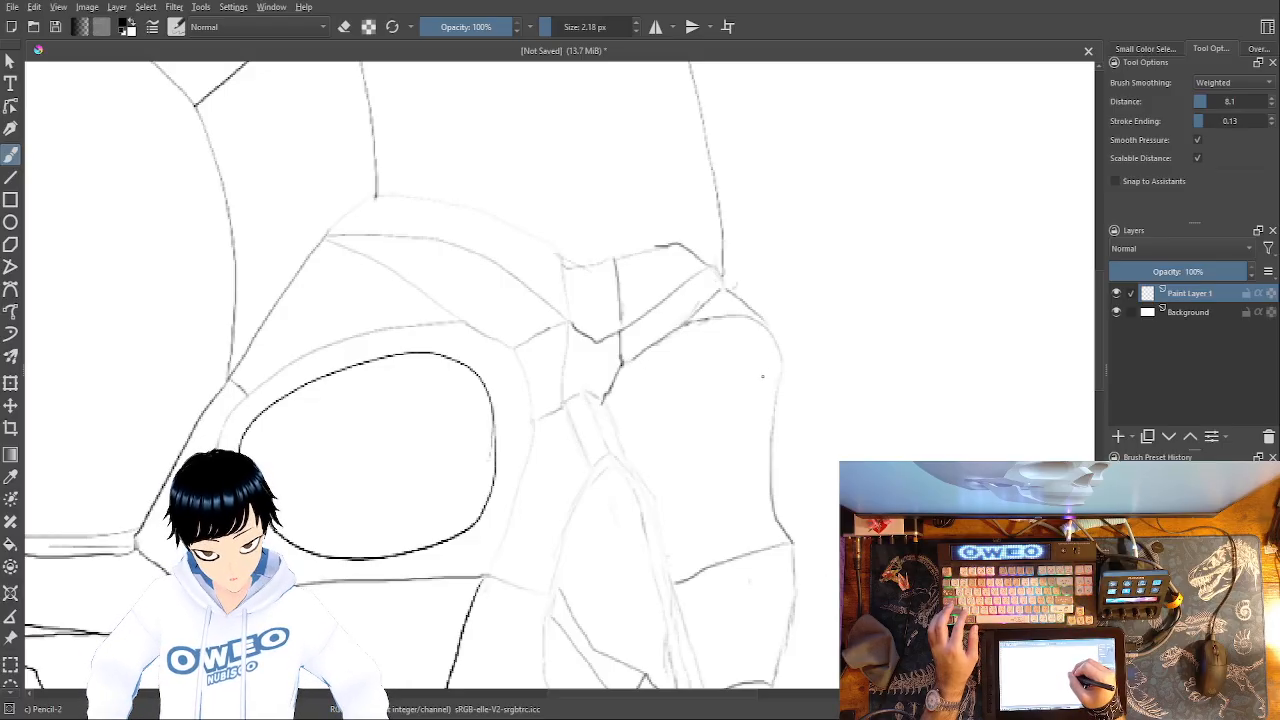
- Draw the far eye socket's outline from beneath the brow, down the outer side and along the bottom to the nose
mouse_move(758, 390)
left_mouse_down()
mouse_move(739, 342)
mouse_move(641, 344)
left_mouse_up()
mouse_move(753, 403)
left_mouse_down()
mouse_move(760, 537)
mouse_move(701, 545)
left_mouse_up()
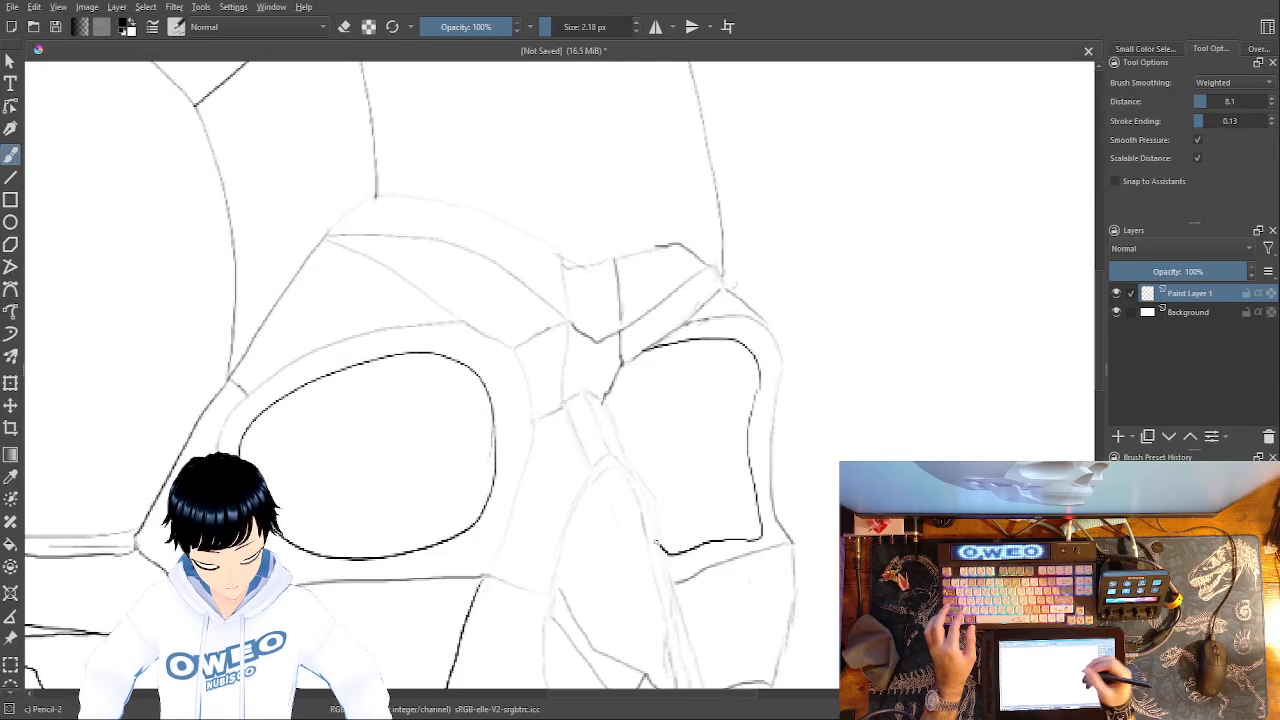
right_click(701, 525)
left_click(671, 414)
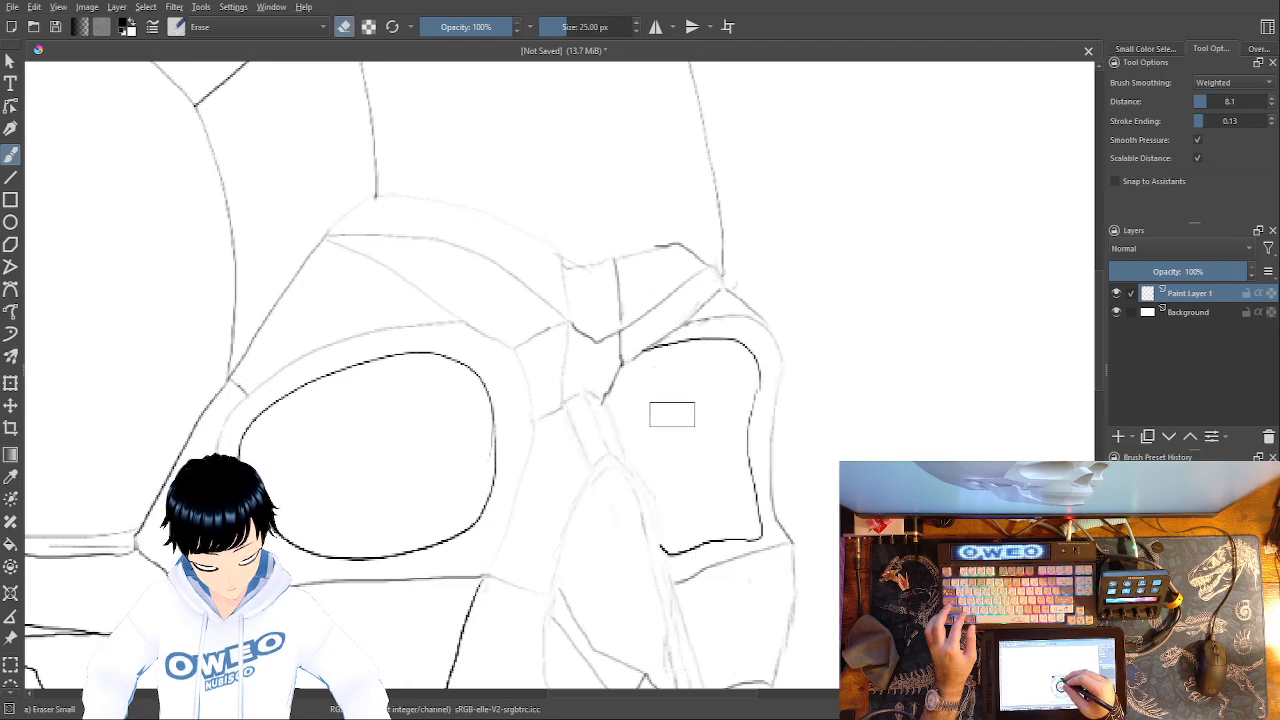
key("ctrl+z")
key("ctrl+z")
key("ctrl+z")
right_click(748, 450)
left_click(791, 397)
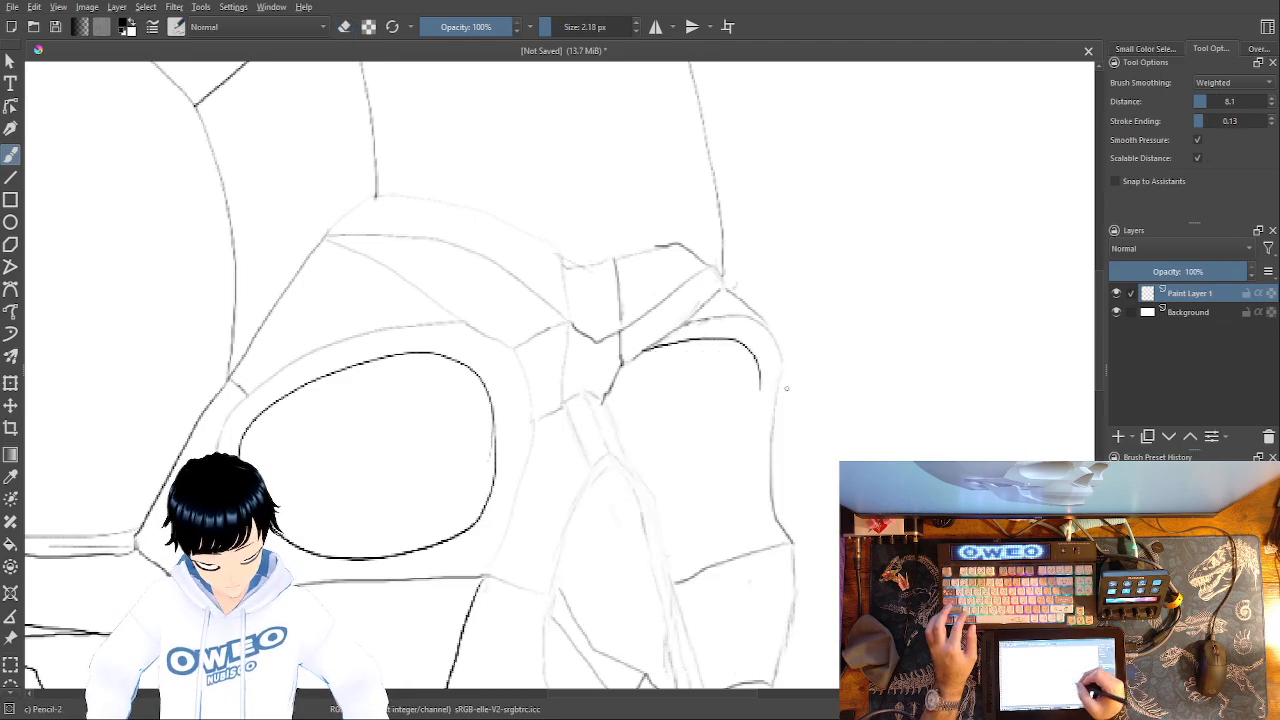
mouse_move(755, 454)
left_mouse_down()
mouse_move(758, 516)
mouse_move(710, 549)
mouse_move(672, 546)
left_mouse_up()
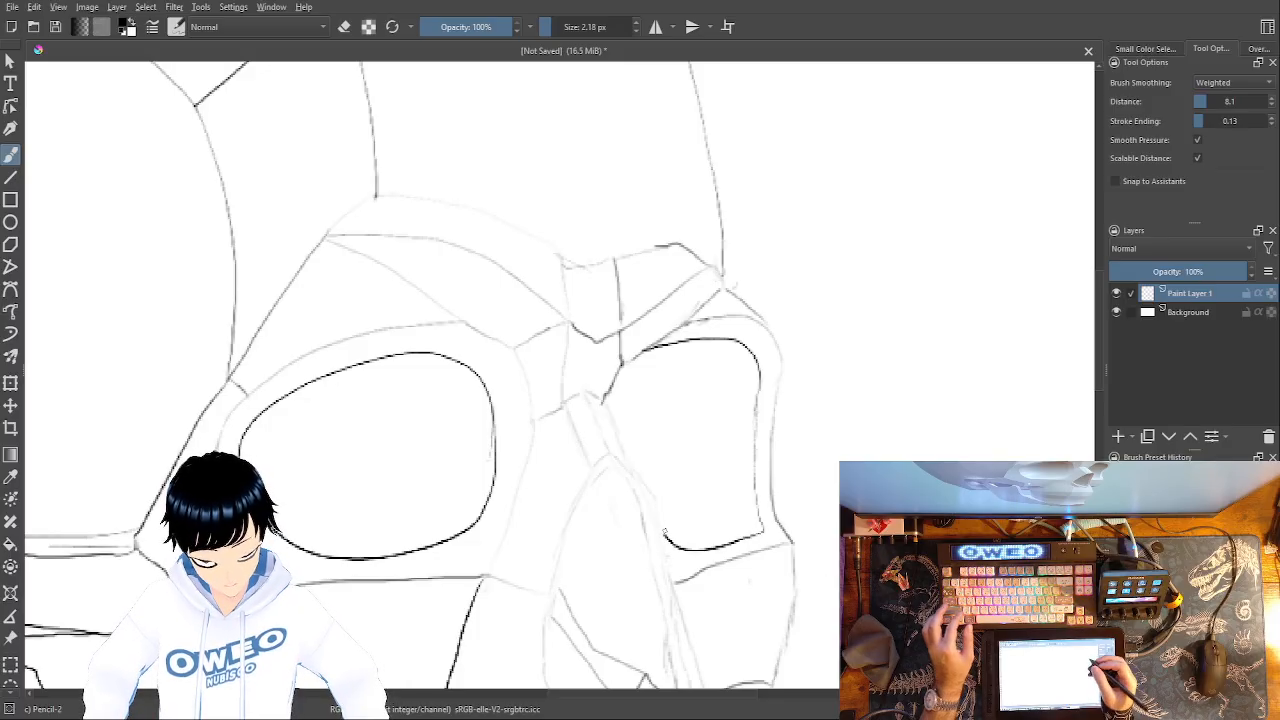
- Examine the whole skull drawing with both eye sockets outlined
key("ctrl+minus")
key("ctrl+minus")
key("ctrl+minus")
key("ctrl+minus")
key("ctrl+minus")
key("ctrl+minus")
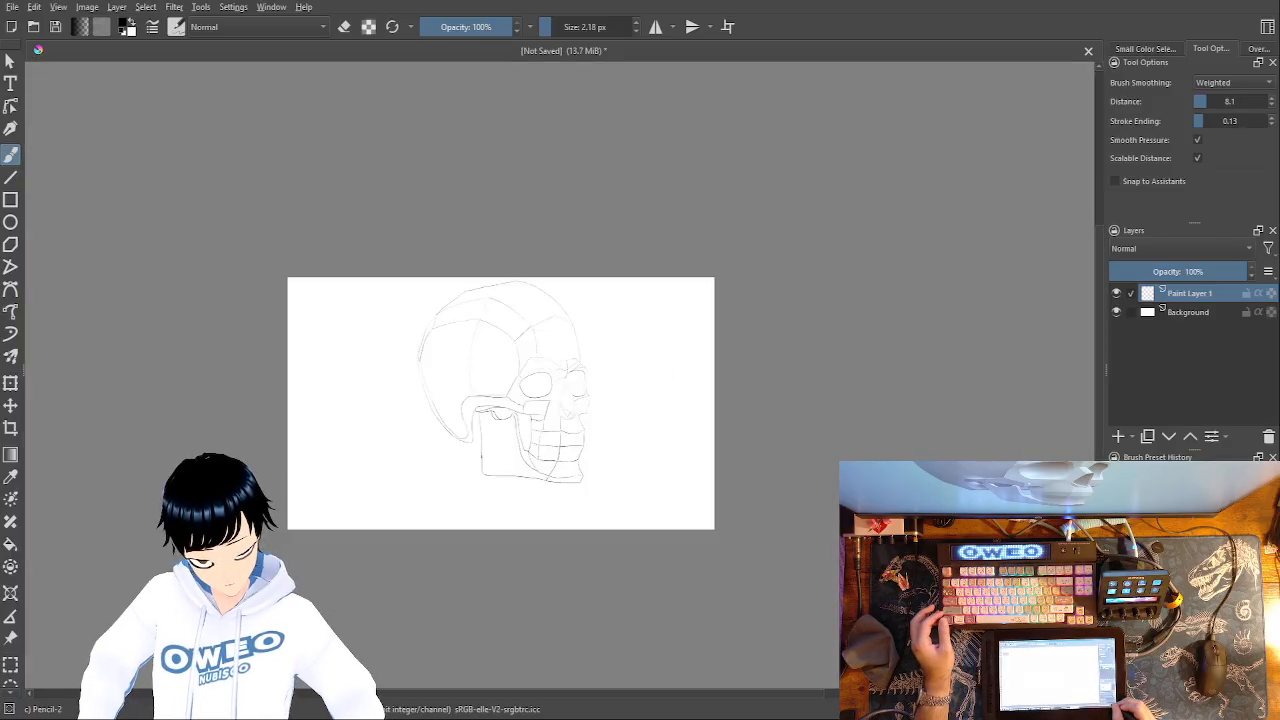
key("ctrl+plus")
key("ctrl+plus")
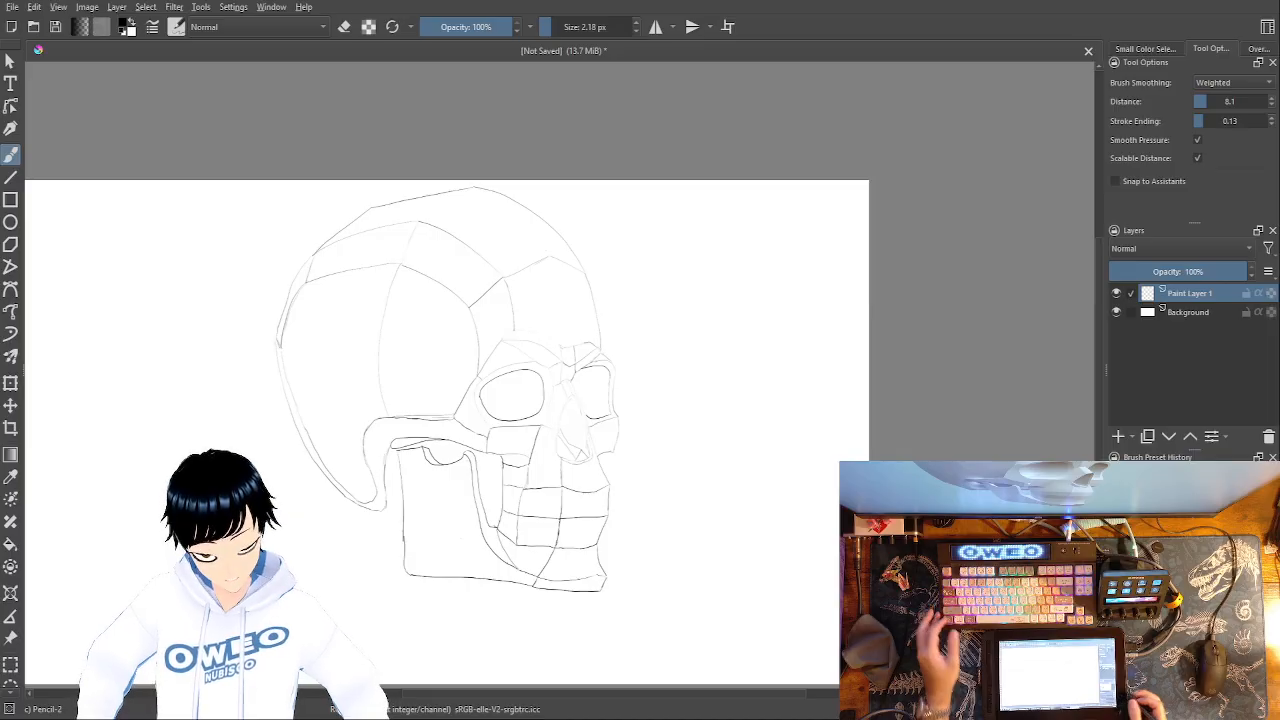
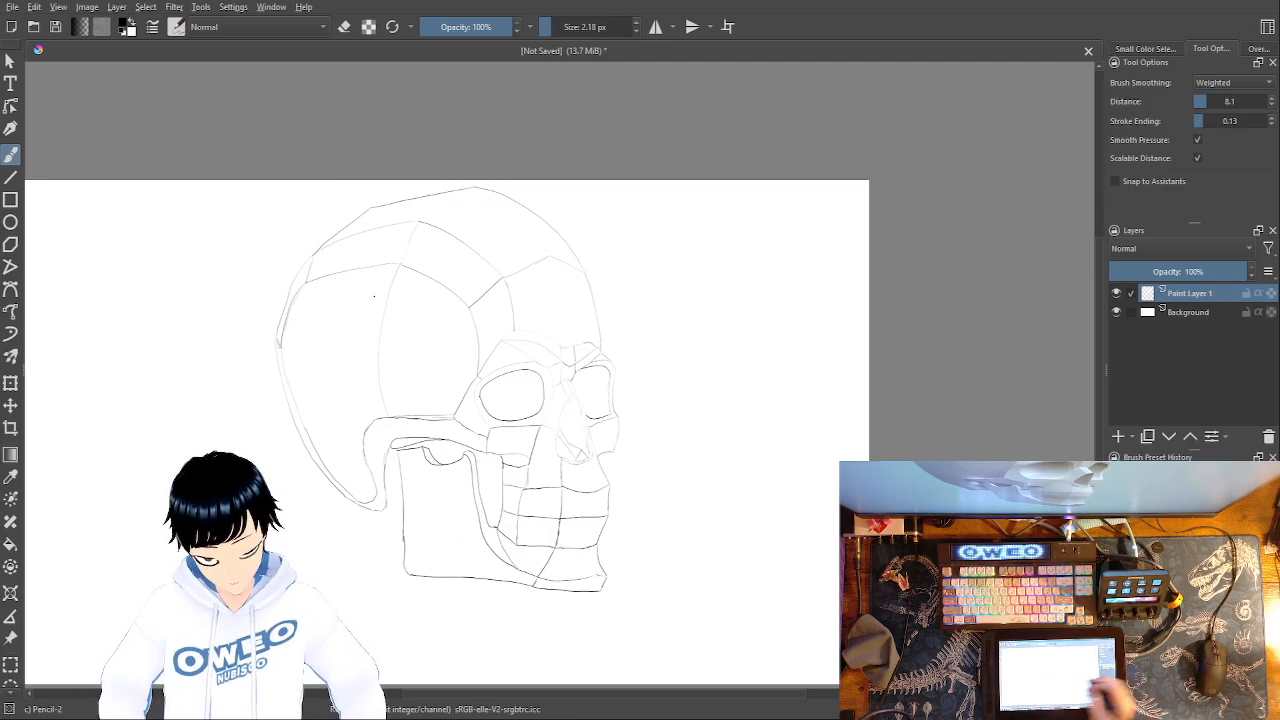
- Sketch loose construction ovals over the cranium, face, jaw, mouth and far eye on a new paint layer
left_click(1119, 438)
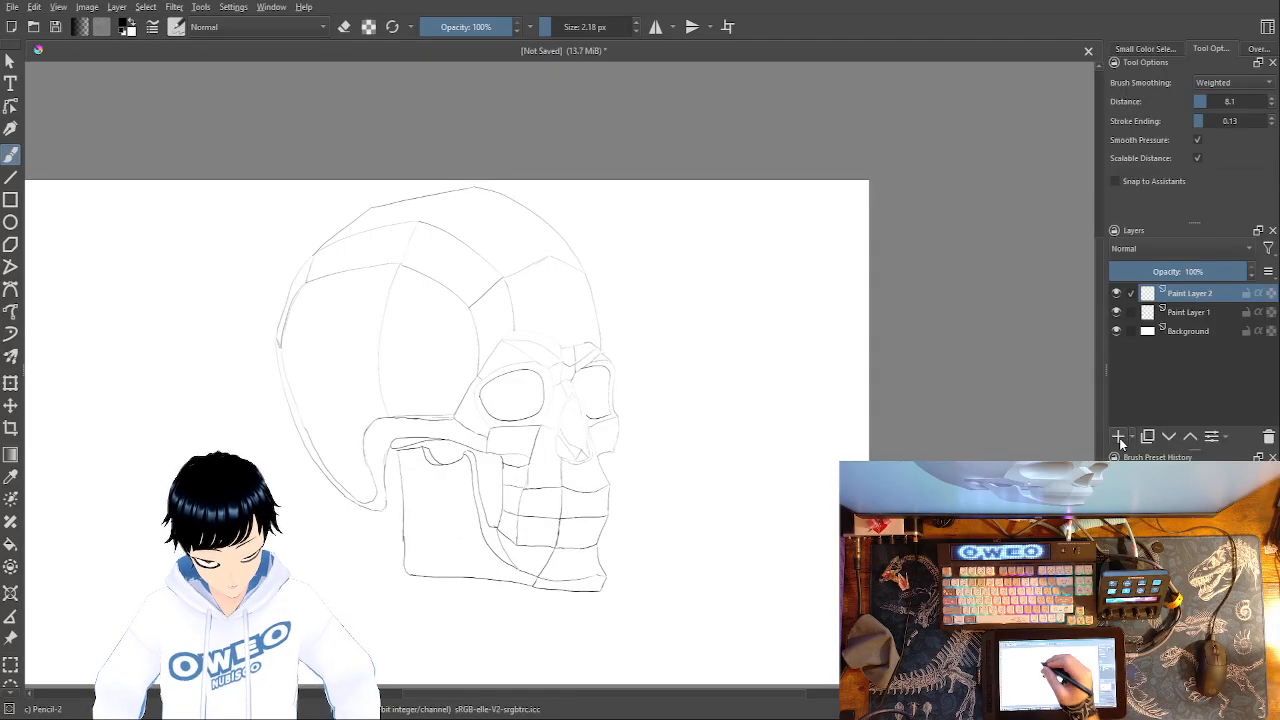
left_click_drag(472, 238, 290, 300)
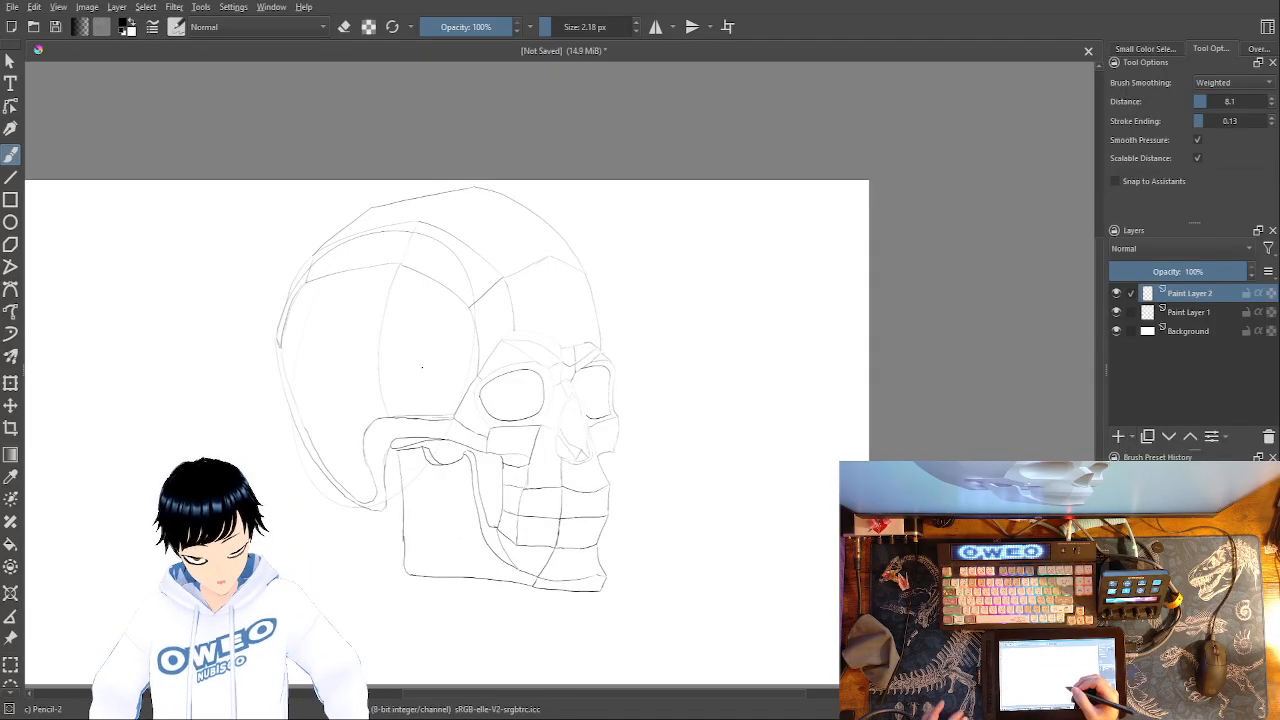
left_click_drag(545, 342, 500, 382)
left_click_drag(480, 505, 518, 420)
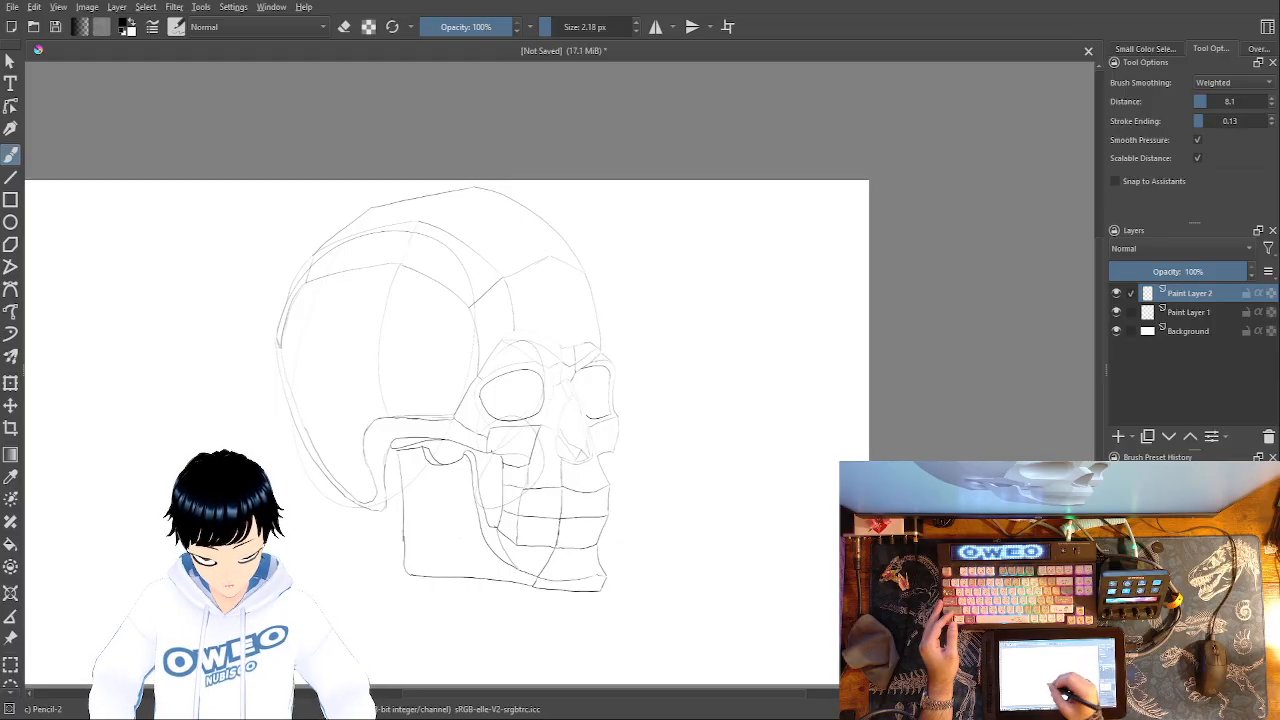
left_click_drag(368, 525, 440, 604)
left_click_drag(600, 470, 560, 574)
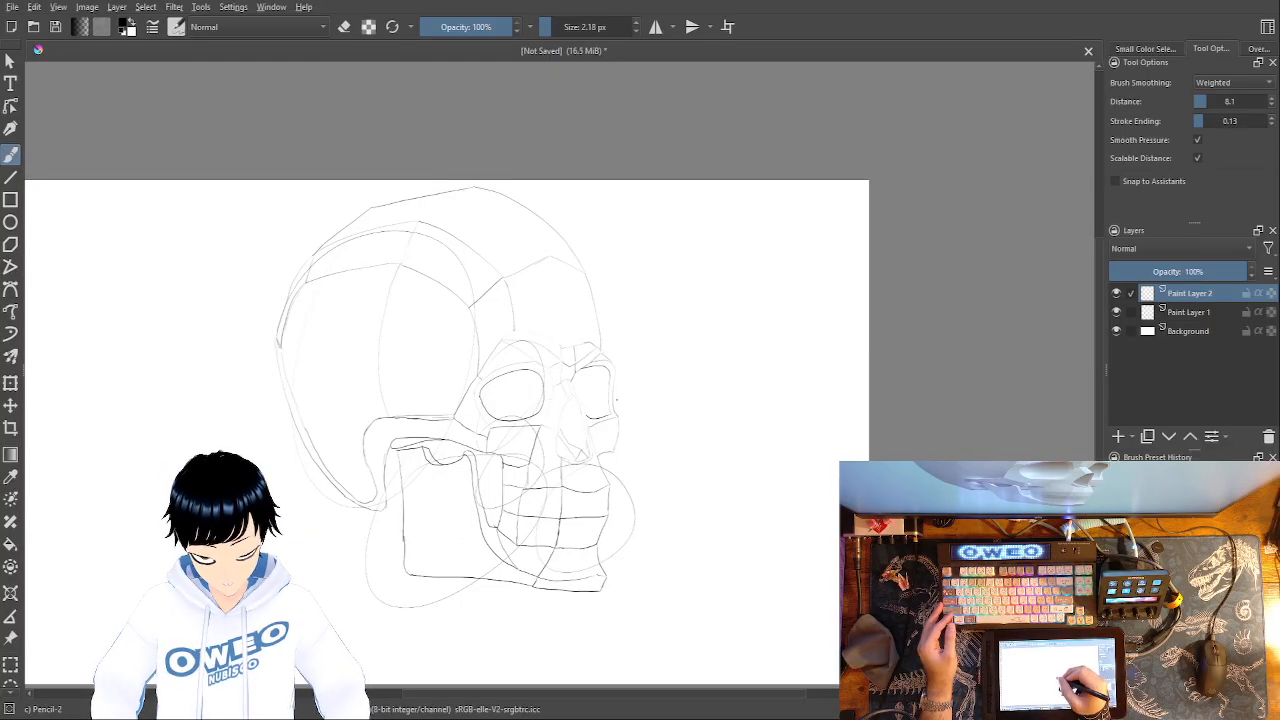
left_click_drag(598, 348, 618, 425)
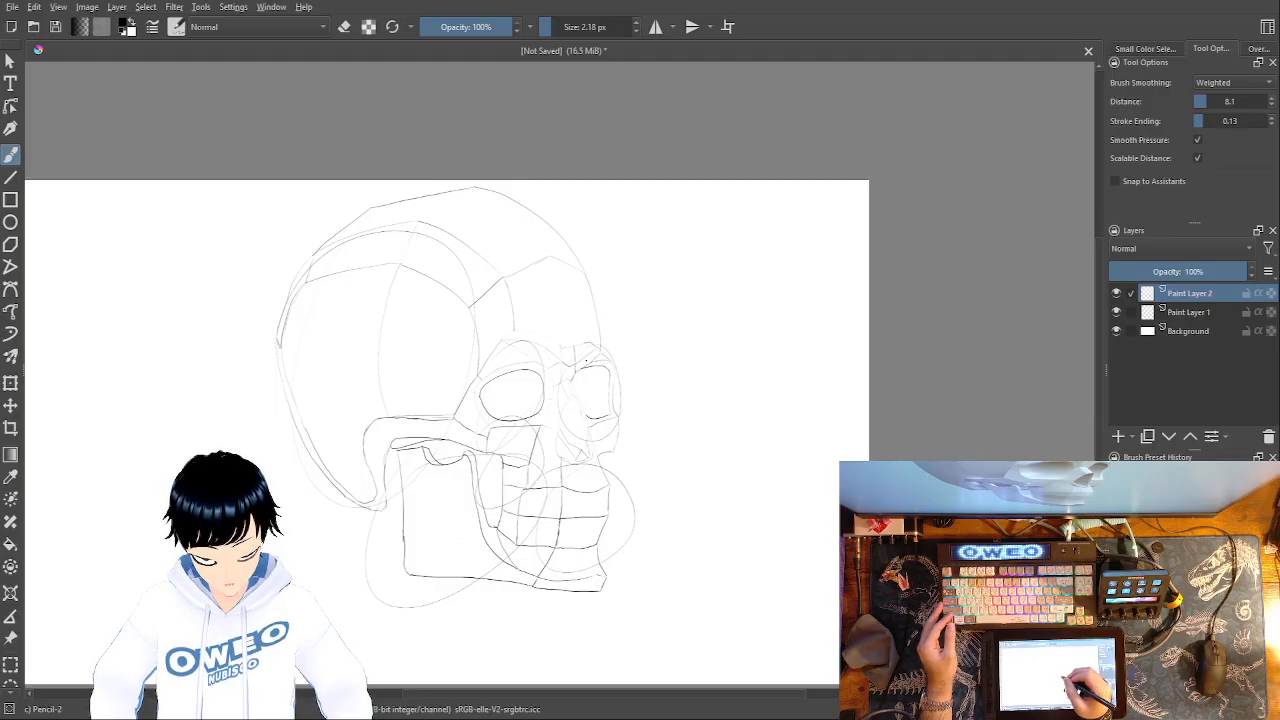
- Undo the construction ovals and the added paint layer
key("ctrl+z")
key("ctrl+z")
key("ctrl+z")
key("ctrl+z")
key("ctrl+z")
key("ctrl+z")
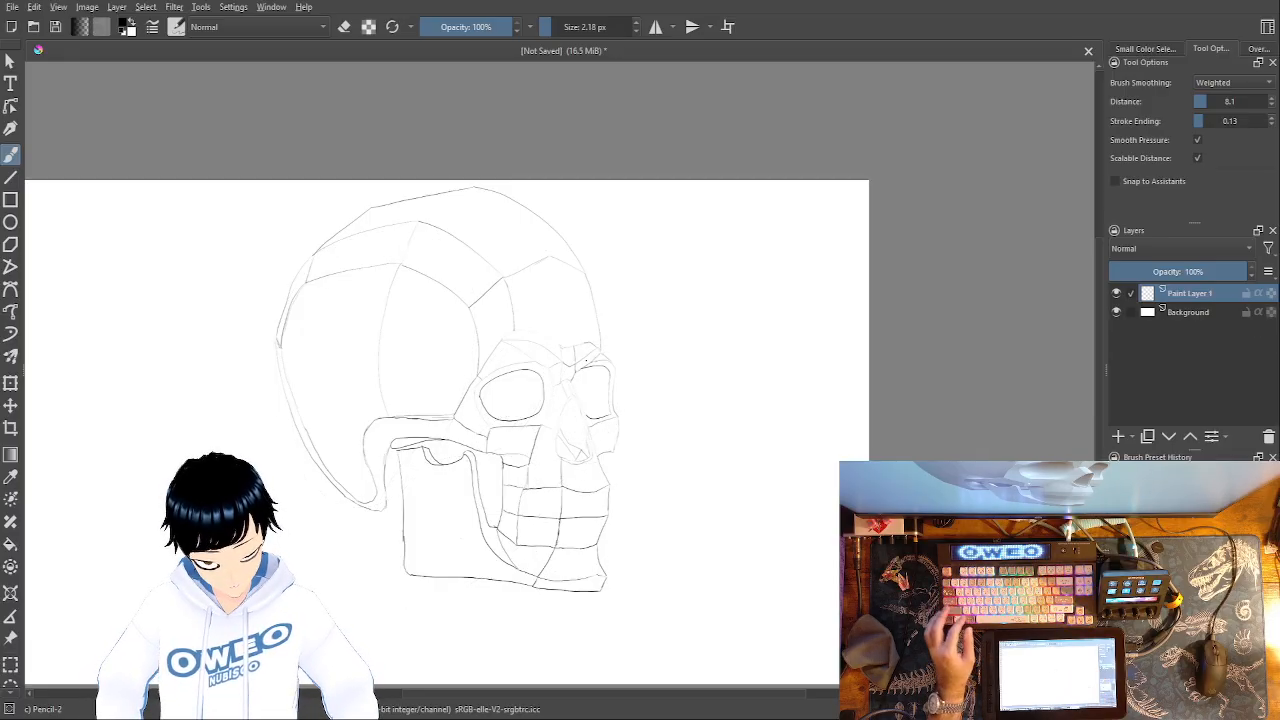
- Add a new paint layer above the skull sketch and set the pencil brush size to 4.54 px
left_click(1119, 437)
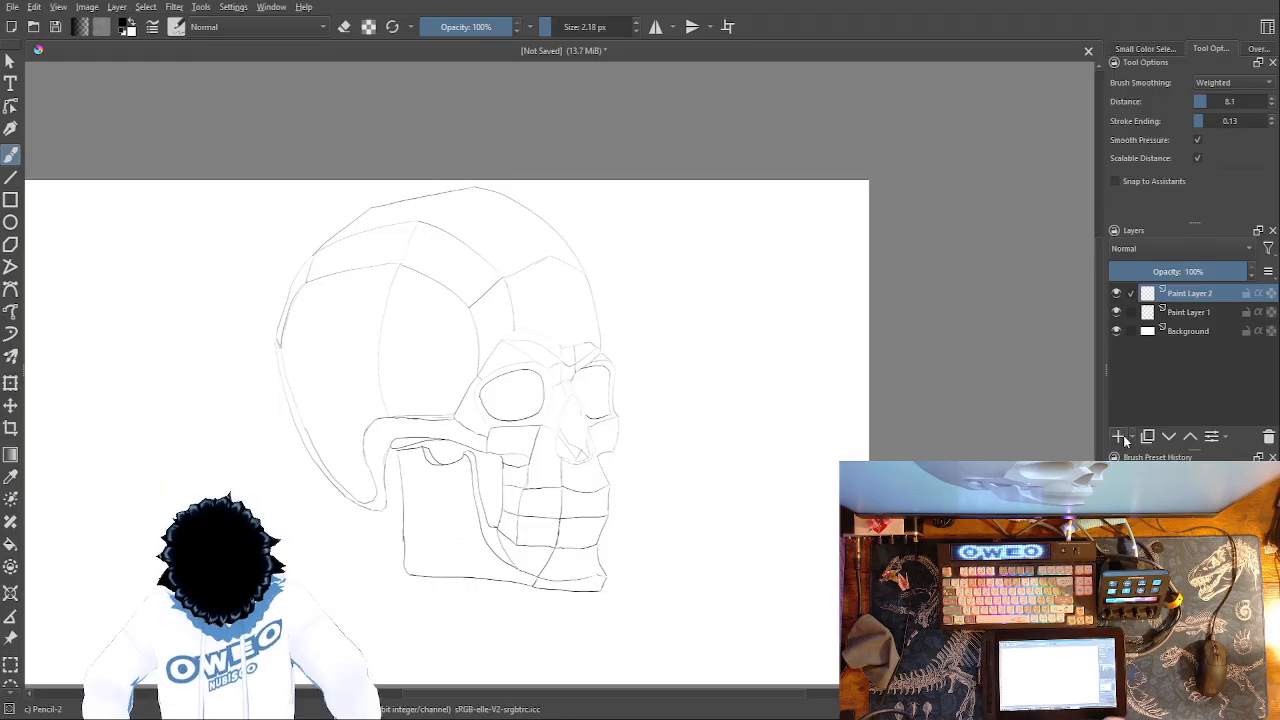
left_click(553, 27)
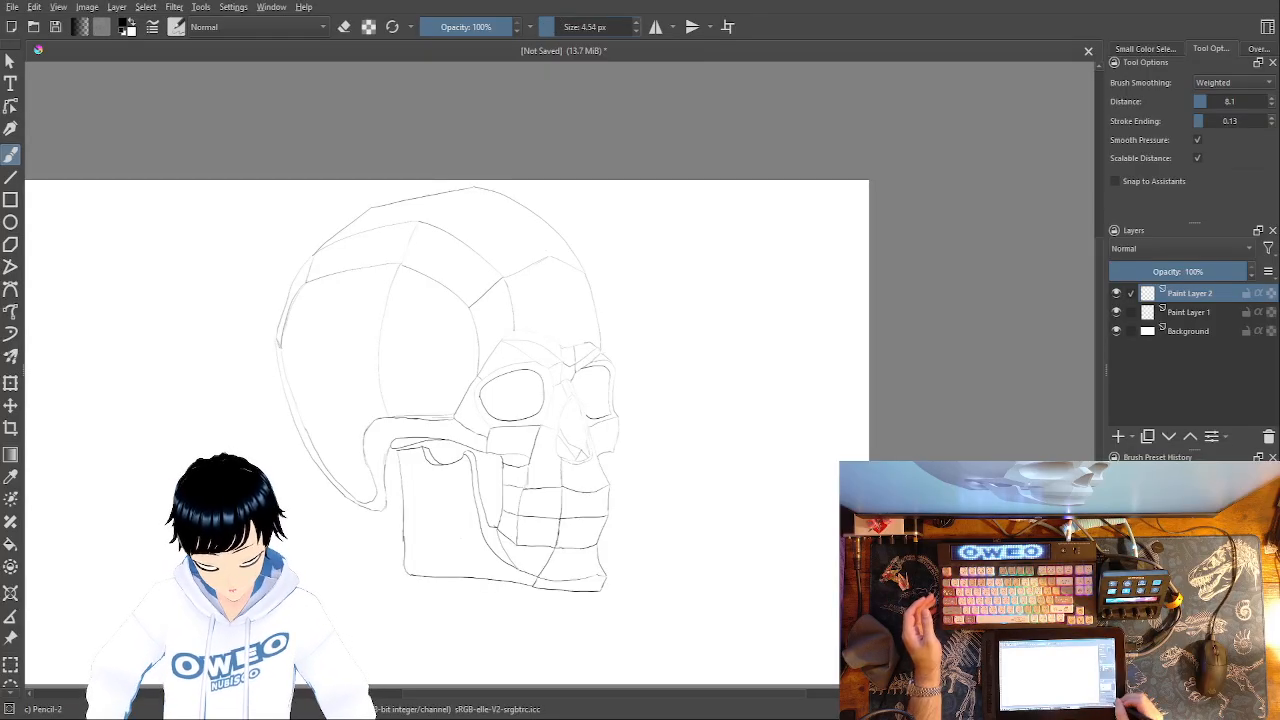
- Ink the near brow's short outer corner edge and the temple line rising from it to the forehead corner with thick strokes
key("ctrl+plus")
key("ctrl+plus")
key("ctrl+plus")
key("ctrl+plus")
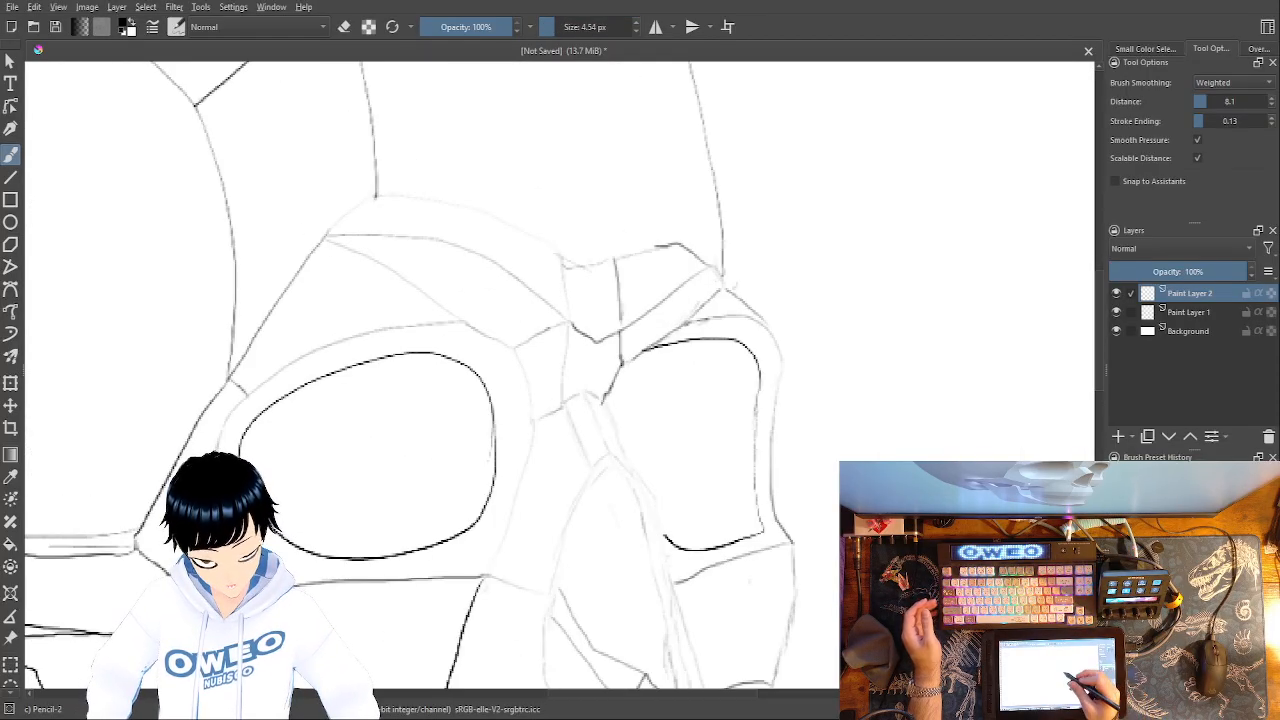
key("ctrl+plus")
key("ctrl+plus")
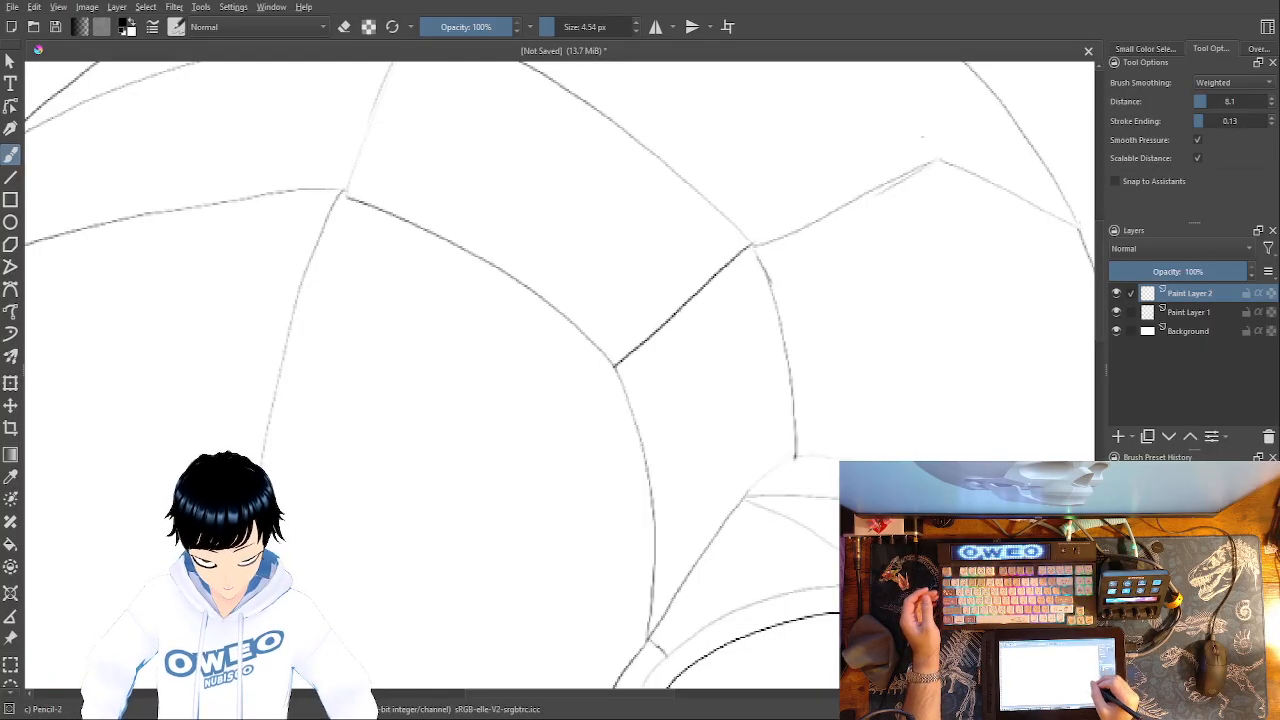
mouse_move(840, 458)
left_mouse_down()
mouse_move(798, 459)
mouse_move(752, 490)
left_mouse_up()
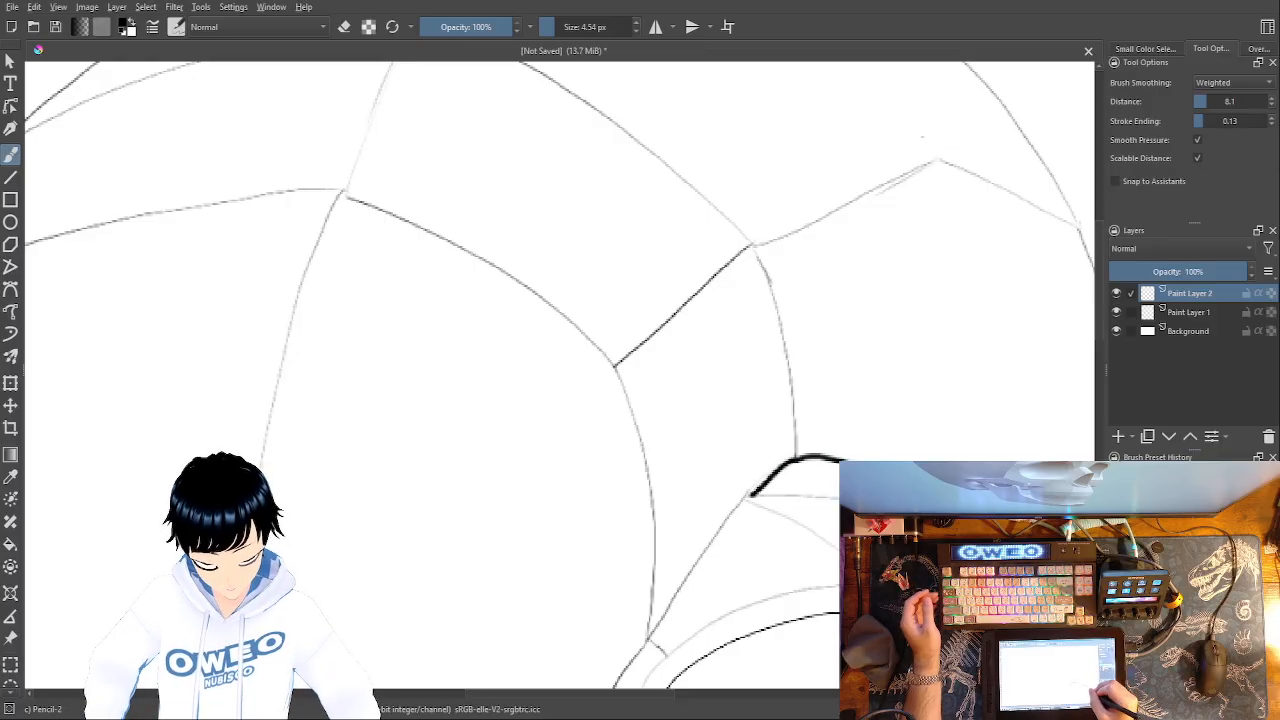
key("ctrl+z")
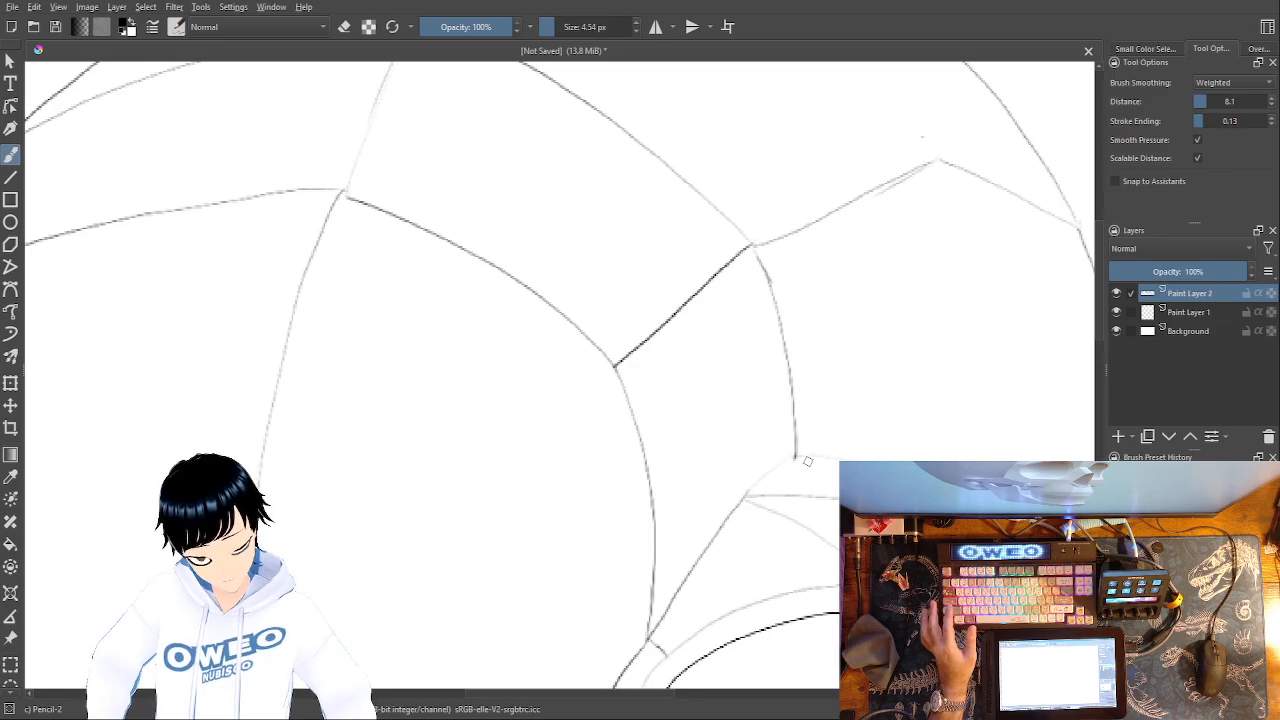
key("ctrl+plus")
left_click_drag(810, 532, 549, 497)
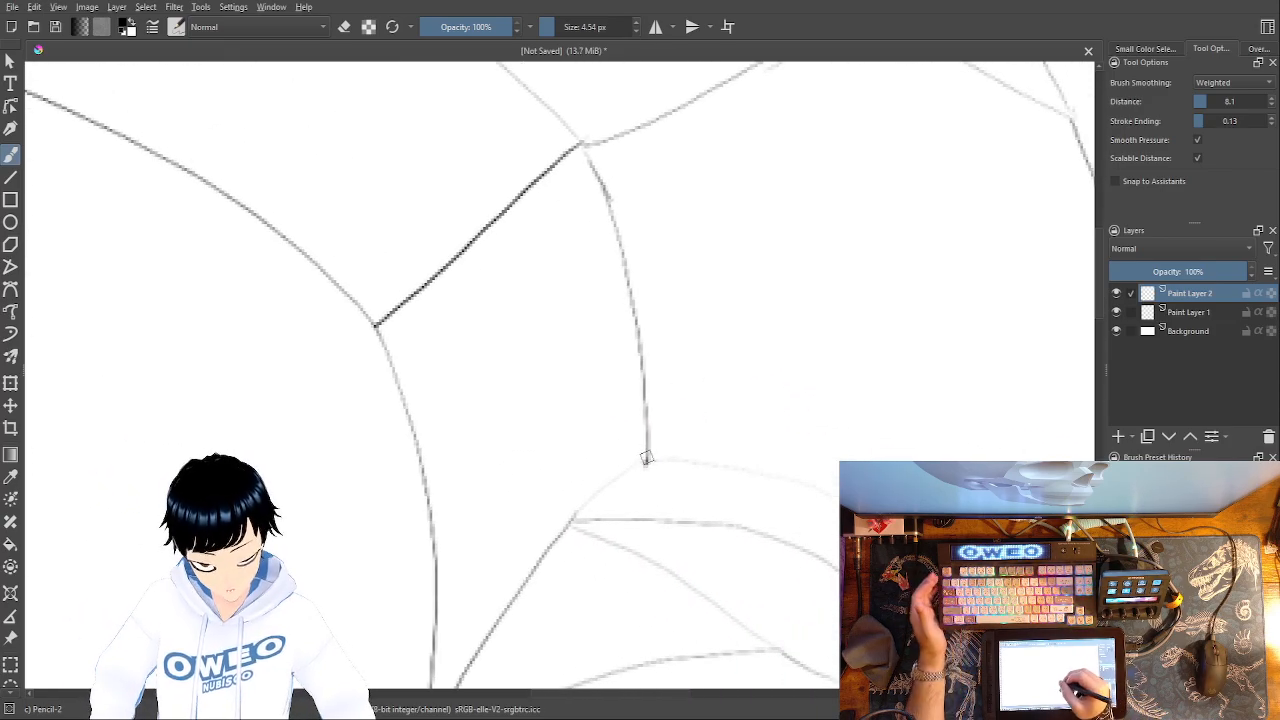
left_click_drag(646, 461, 575, 519)
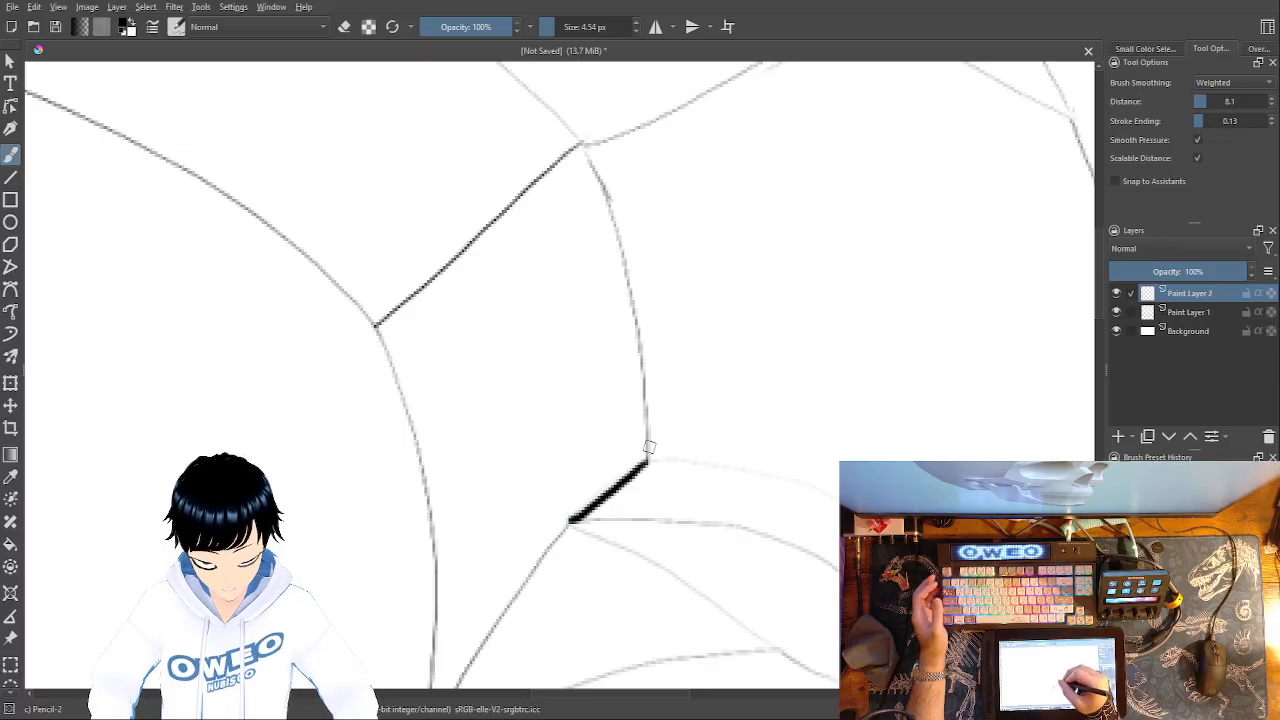
mouse_move(645, 453)
left_mouse_down()
mouse_move(638, 312)
mouse_move(583, 133)
left_mouse_up()
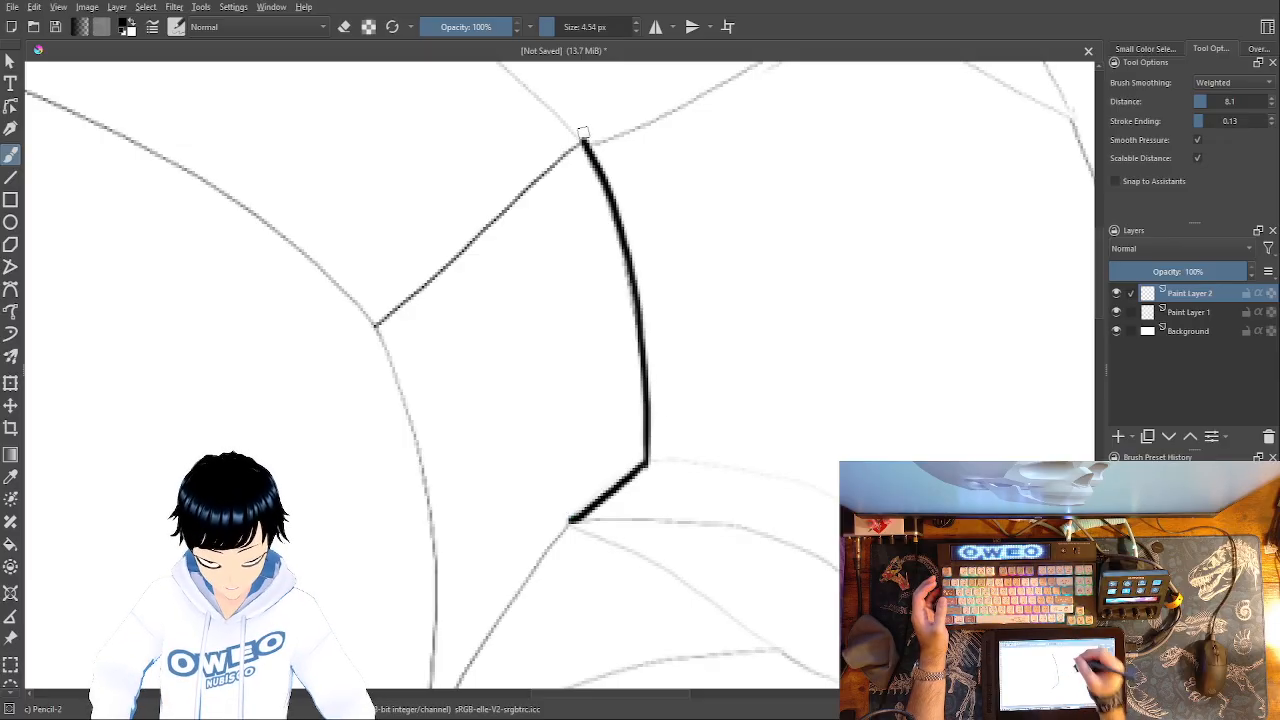
left_click_drag(838, 503, 632, 456)
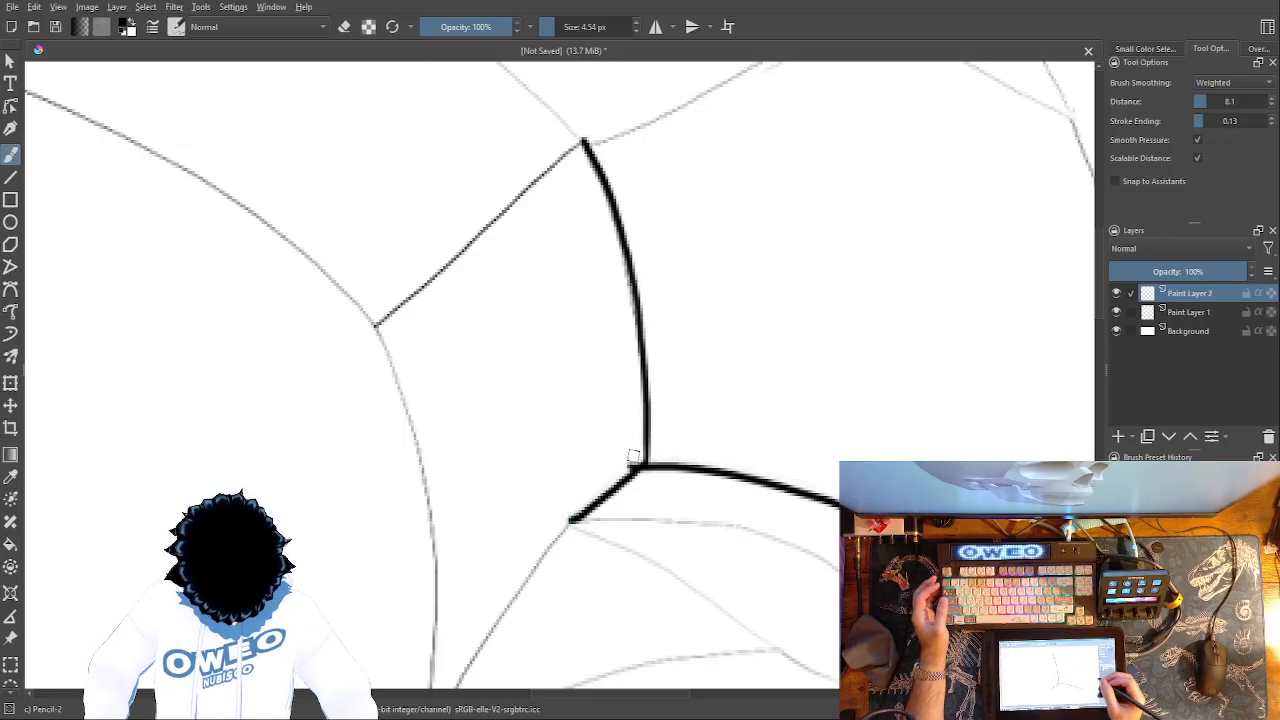
key("ctrl+z")
mouse_move(840, 505)
left_mouse_down()
mouse_move(662, 461)
mouse_move(794, 486)
mouse_move(838, 518)
mouse_move(798, 491)
mouse_move(648, 462)
left_mouse_up()
key("ctrl+z")
key("ctrl+z")
key("ctrl+z")
- Ink the near brow's upper edge towards the nose, continuing along the notched top between the brows and over the far brow
left_click_drag(840, 502, 648, 466)
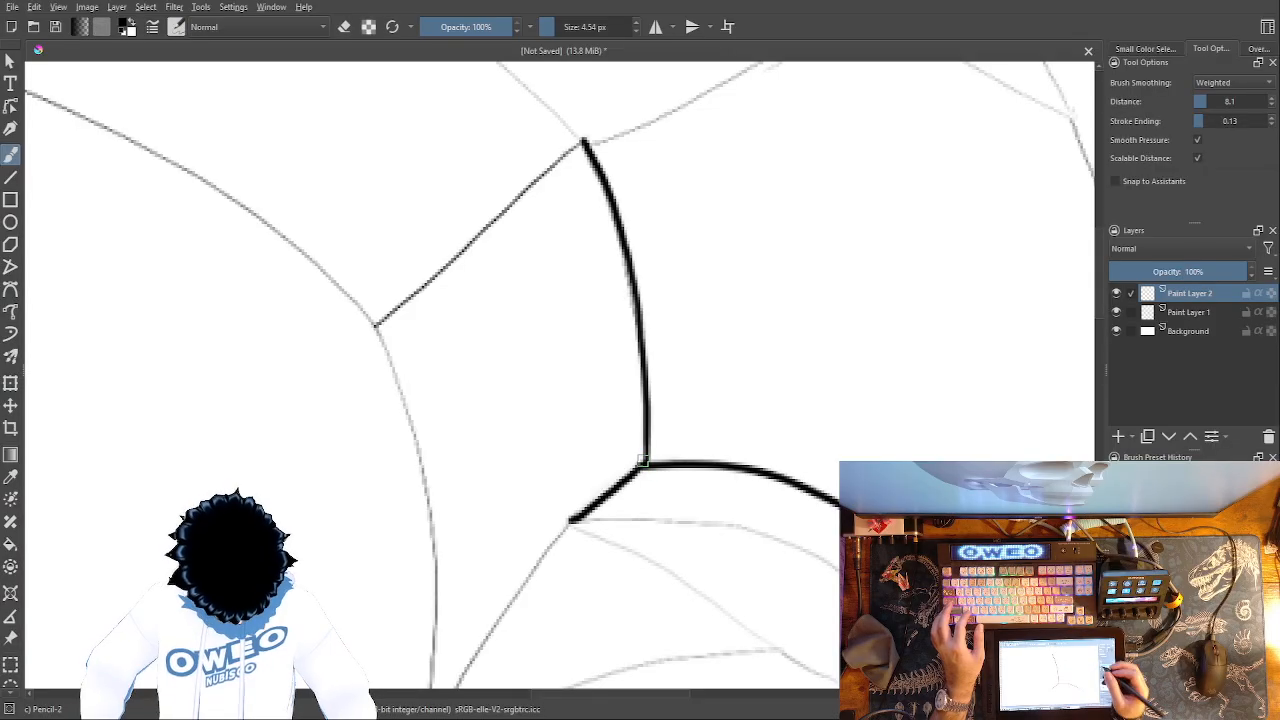
left_click_drag(651, 548, 242, 549)
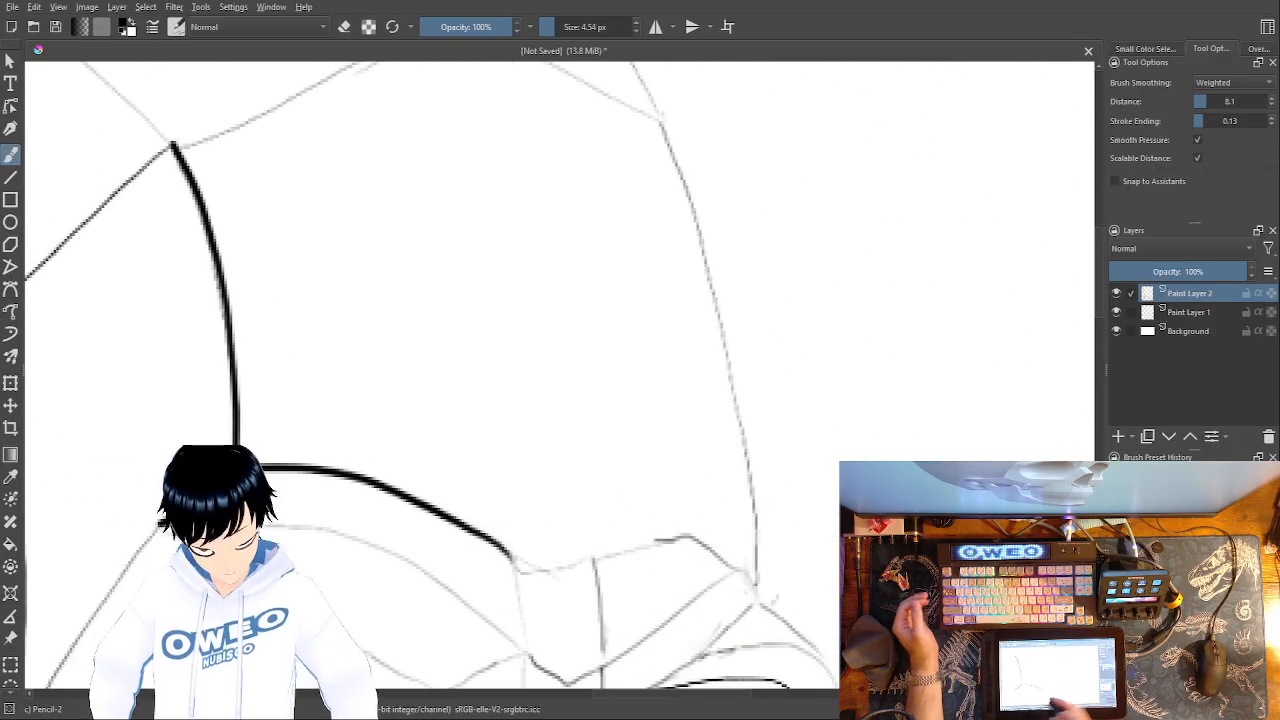
mouse_move(592, 555)
left_mouse_down()
mouse_move(550, 572)
mouse_move(508, 551)
left_mouse_up()
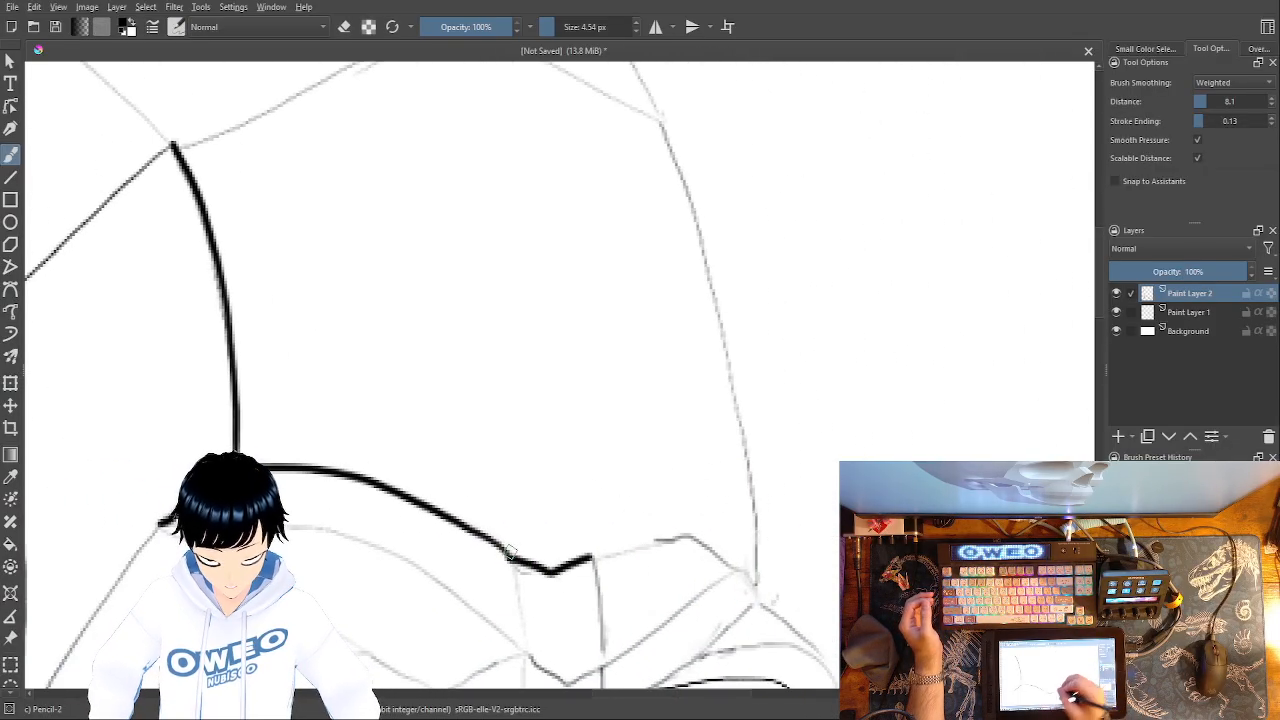
mouse_move(745, 573)
left_mouse_down()
mouse_move(689, 539)
mouse_move(594, 556)
mouse_move(596, 668)
left_mouse_up()
mouse_move(512, 562)
left_mouse_down()
mouse_move(516, 638)
mouse_move(508, 570)
left_mouse_up()
key("ctrl+z")
- Ink the wedge between the brows down to the nose root and the far brow's lower edges
left_click_drag(696, 403, 747, 210)
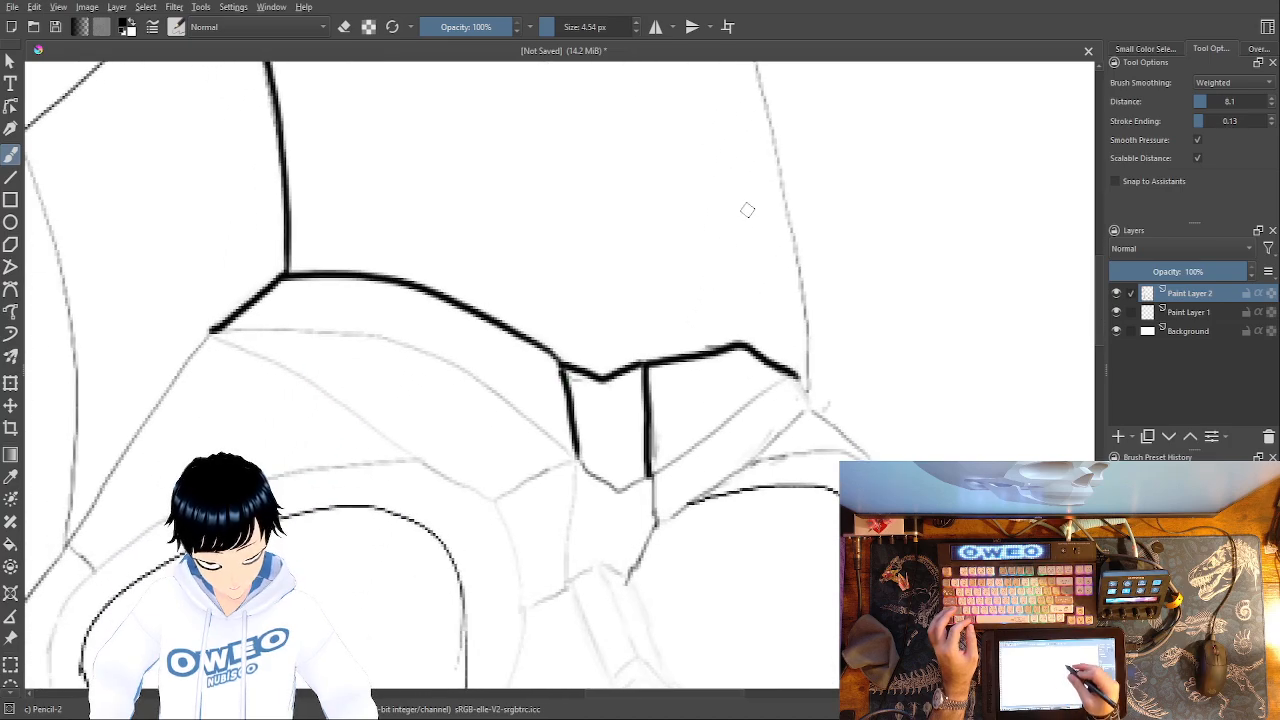
mouse_move(648, 468)
left_mouse_down()
mouse_move(627, 495)
mouse_move(583, 460)
mouse_move(655, 521)
mouse_move(630, 579)
mouse_move(596, 561)
mouse_move(567, 583)
mouse_move(586, 424)
left_mouse_up()
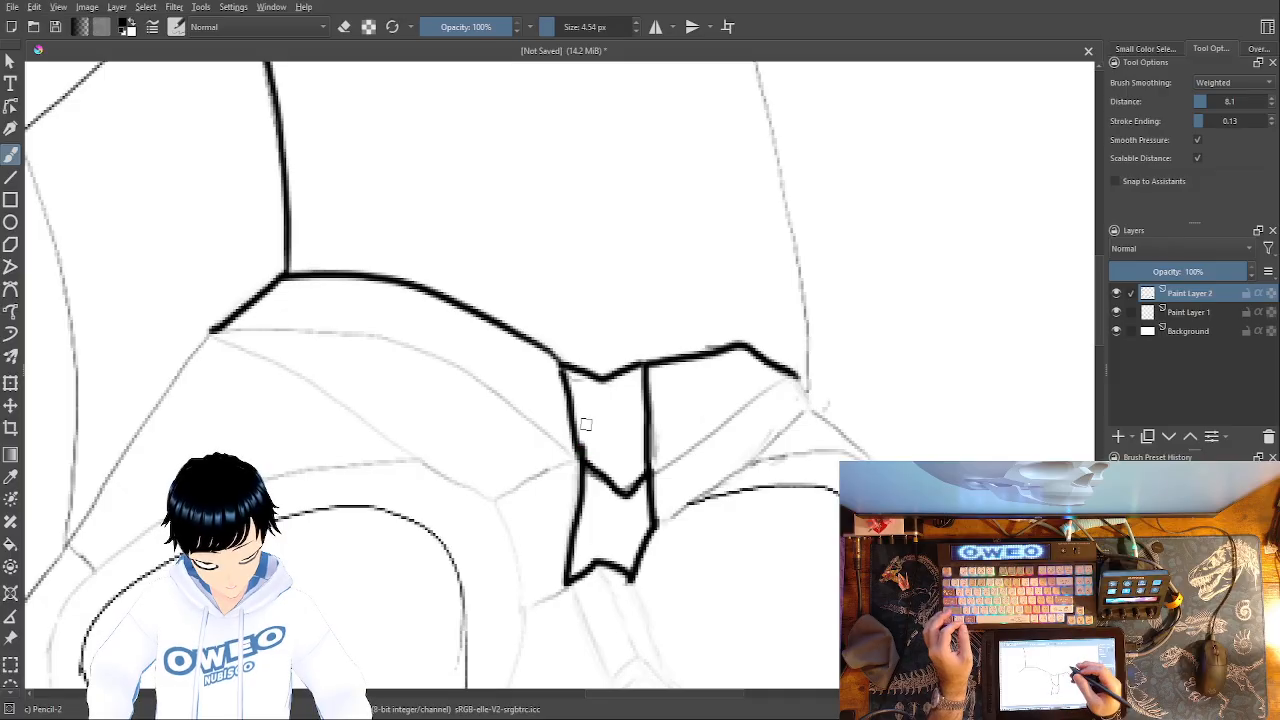
left_click_drag(793, 378, 652, 470)
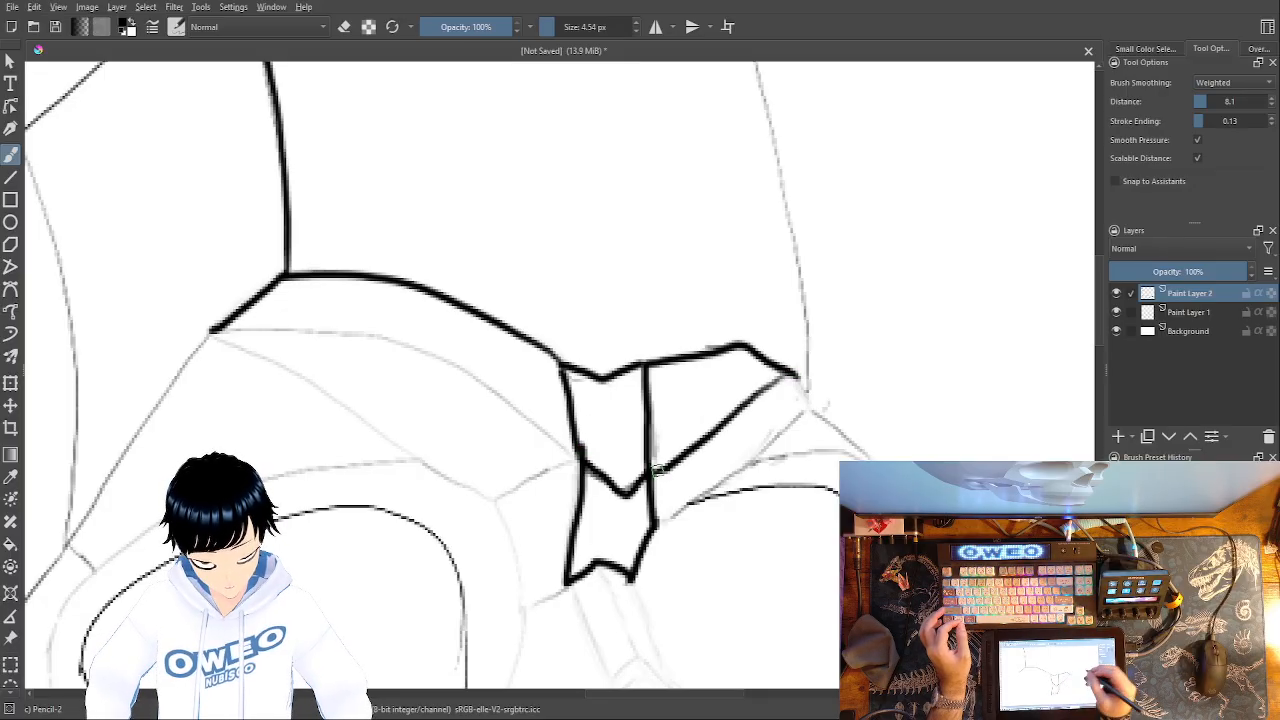
mouse_move(795, 372)
left_mouse_down()
mouse_move(814, 415)
mouse_move(667, 519)
left_mouse_up()
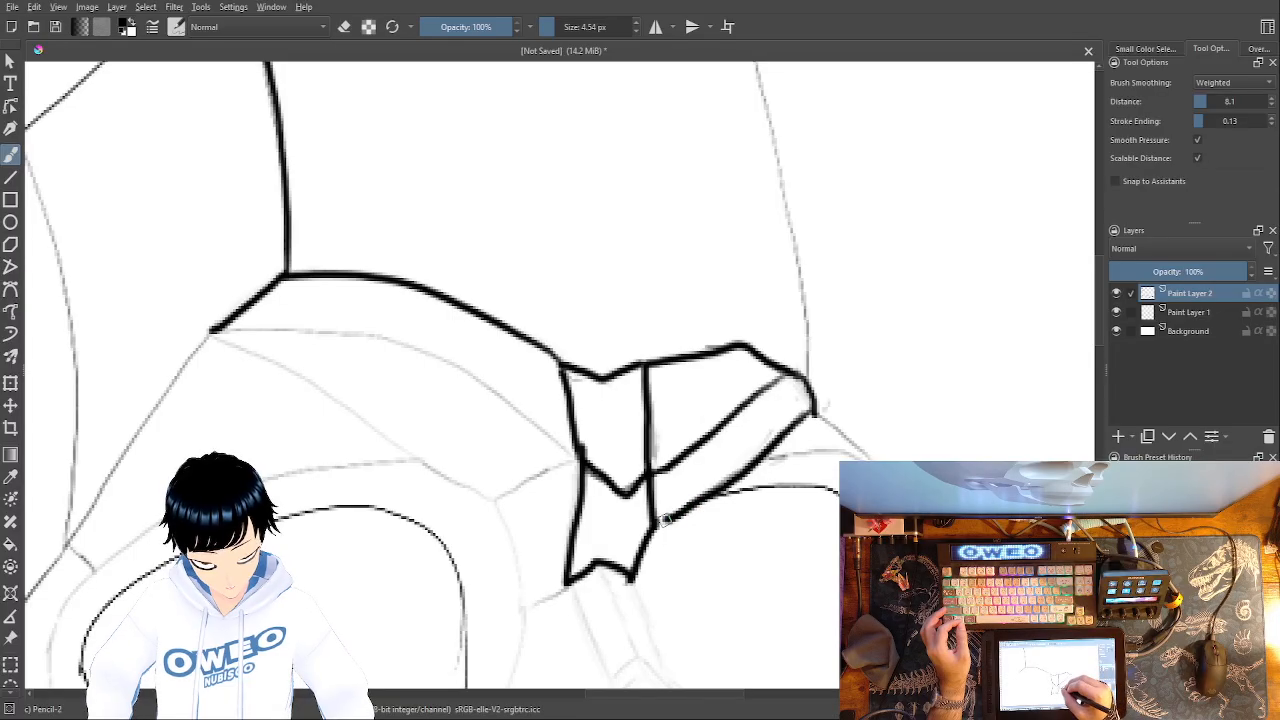
left_click_drag(847, 458, 691, 283)
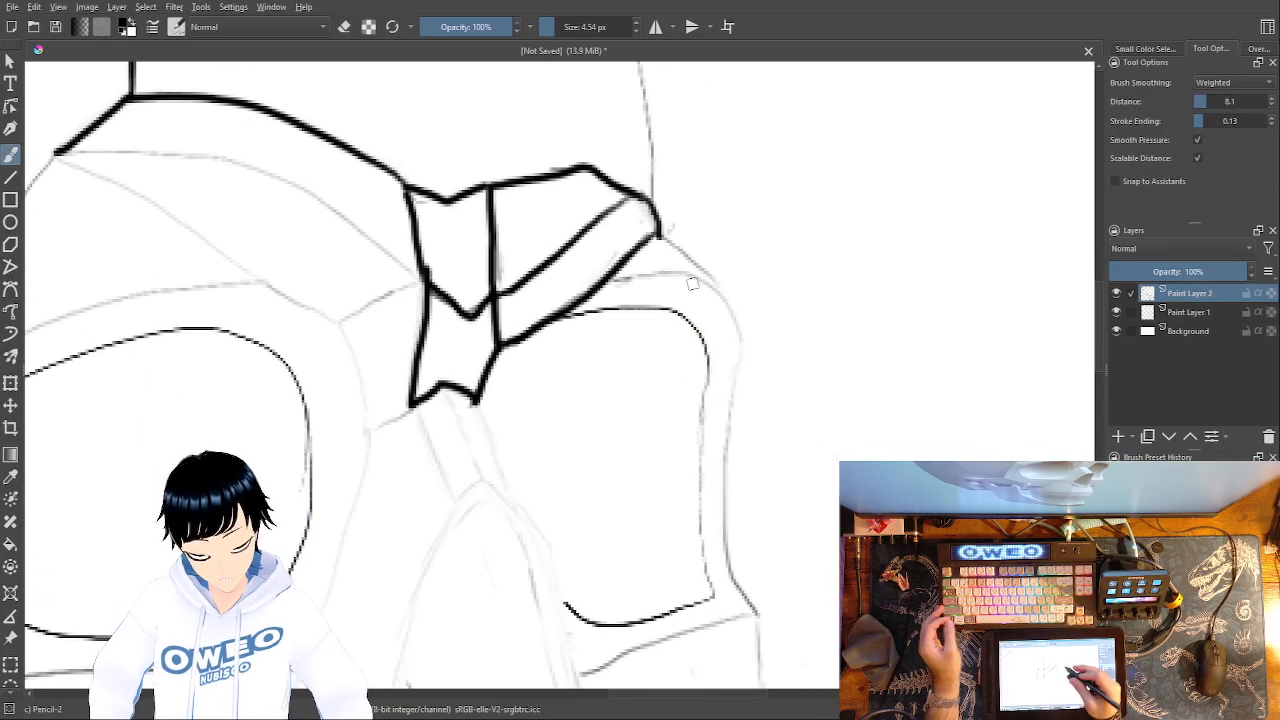
mouse_move(699, 447)
left_mouse_down()
mouse_move(709, 364)
mouse_move(698, 339)
mouse_move(673, 309)
mouse_move(607, 302)
left_mouse_up()
key("ctrl+z")
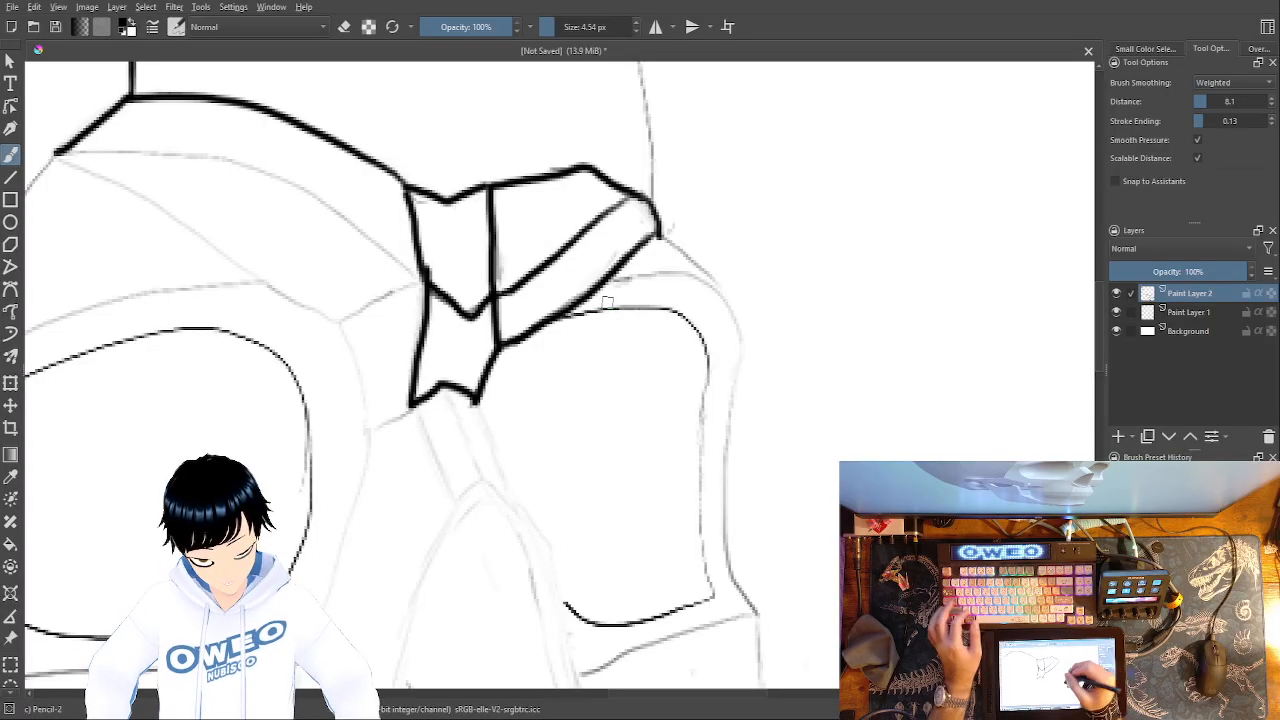
mouse_move(699, 458)
left_mouse_down()
mouse_move(707, 363)
mouse_move(662, 309)
left_mouse_up()
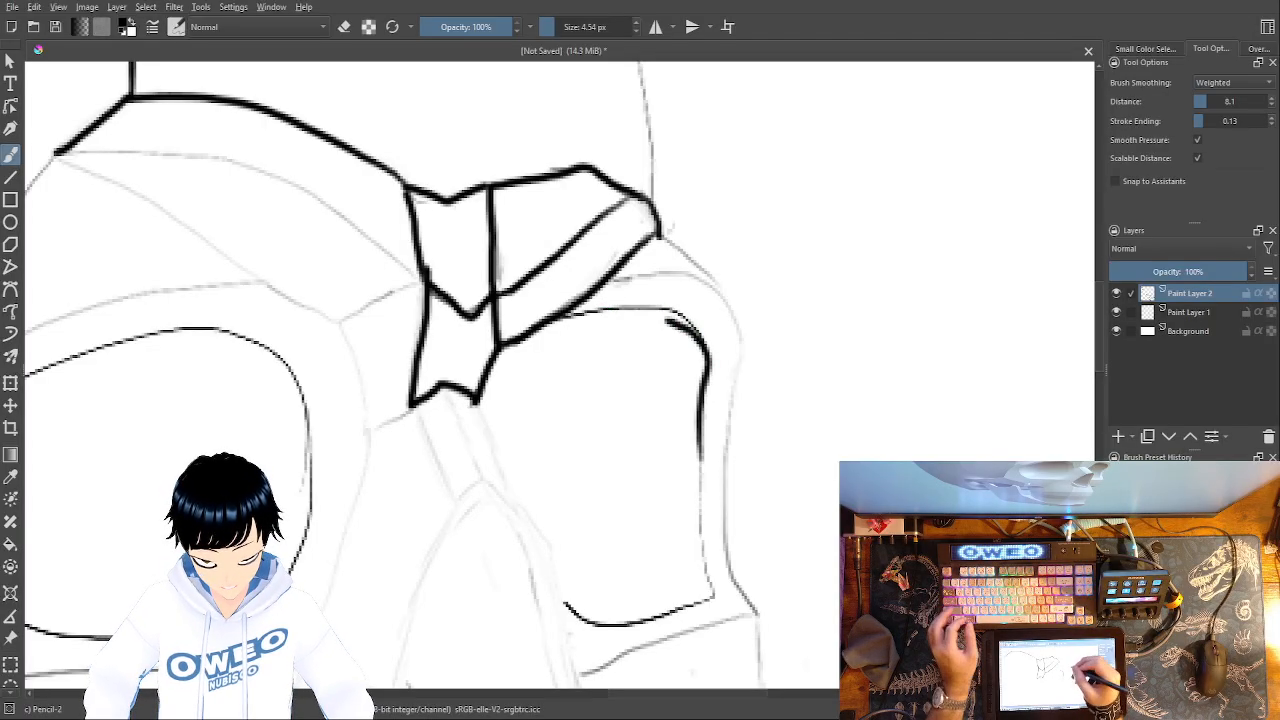
key("ctrl+z")
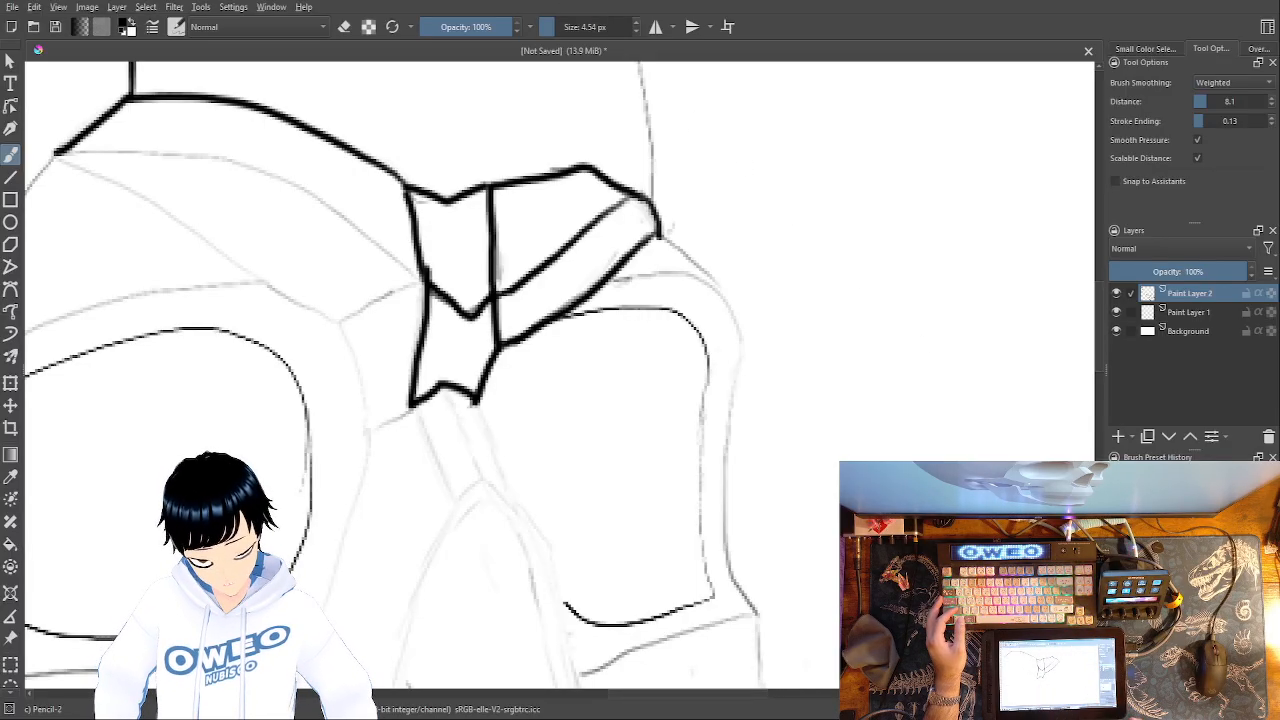
- Ink the far eye socket's opening and the outer rim around it up to the brow
mouse_move(704, 412)
left_mouse_down()
mouse_move(701, 340)
mouse_move(675, 315)
mouse_move(562, 310)
left_mouse_up()
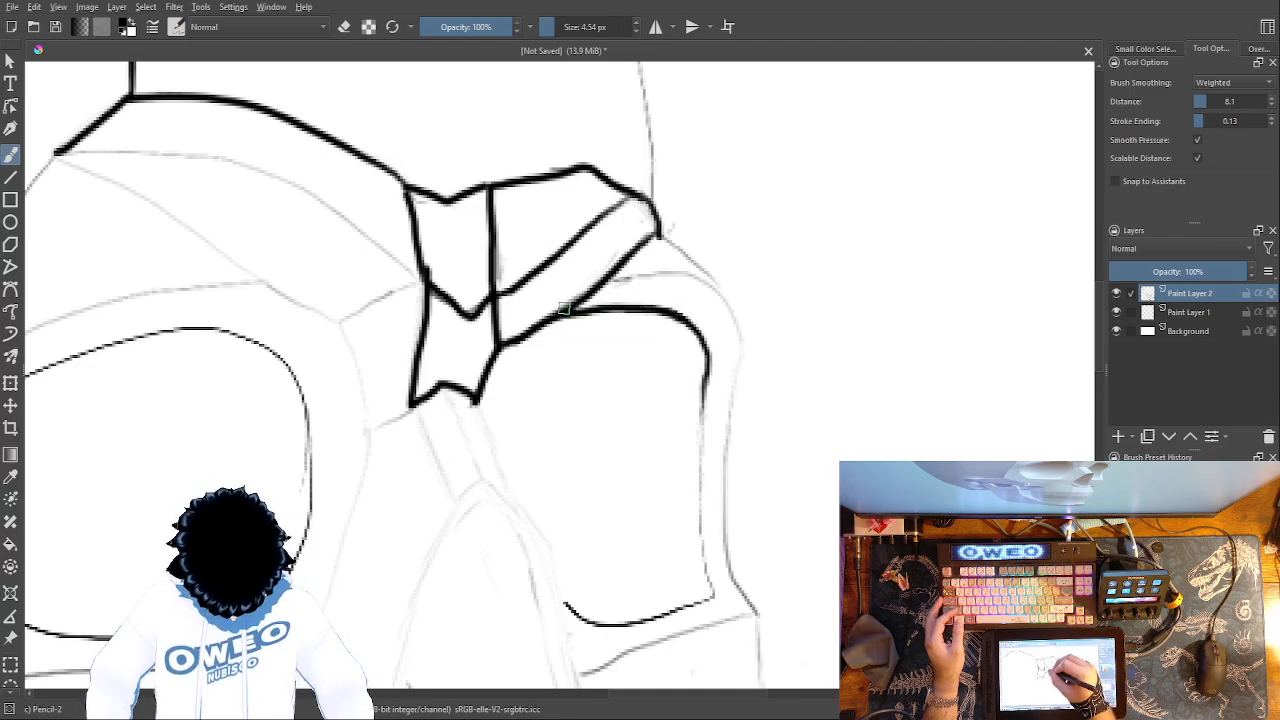
mouse_move(707, 368)
left_mouse_down()
mouse_move(698, 527)
mouse_move(715, 591)
mouse_move(594, 626)
mouse_move(559, 585)
left_mouse_up()
mouse_move(755, 612)
left_mouse_down()
mouse_move(724, 554)
mouse_move(719, 496)
mouse_move(736, 300)
mouse_move(664, 274)
mouse_move(614, 276)
left_mouse_up()
left_click_drag(665, 226, 688, 268)
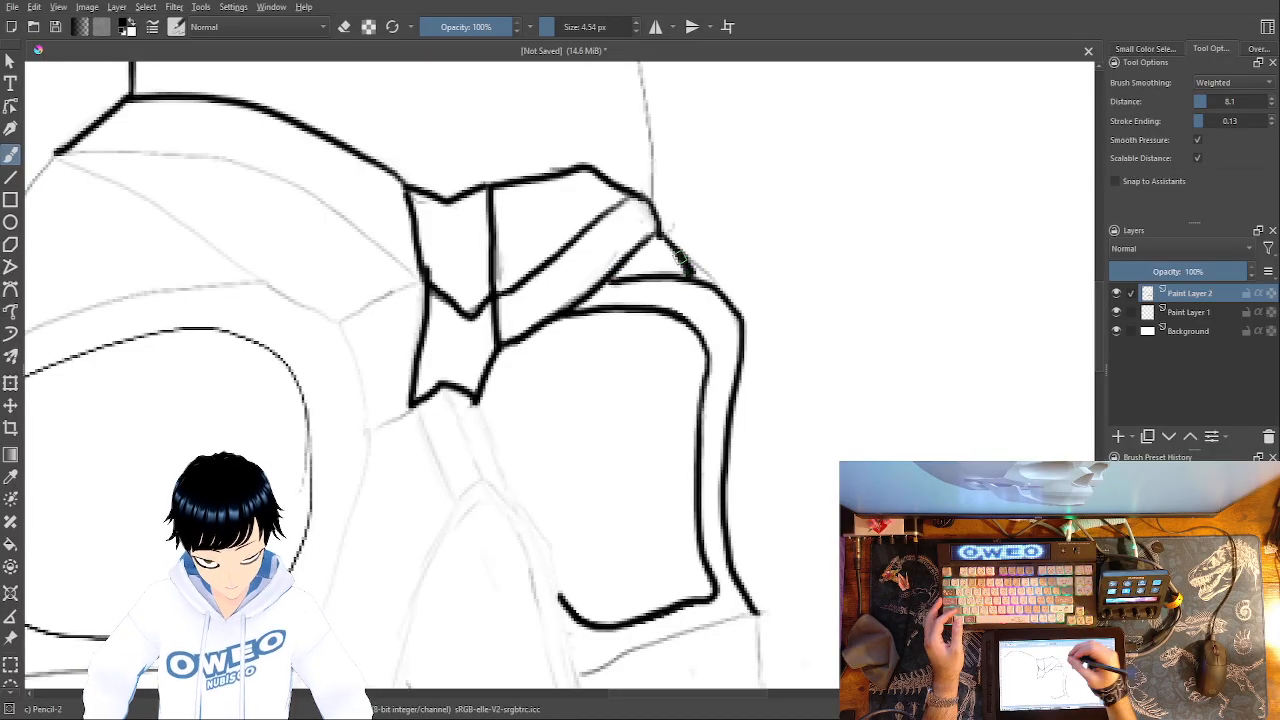
- Ink the far cheekbone's outer side, its lower curve and its upper edge below the eye socket
left_click_drag(814, 340, 949, 123)
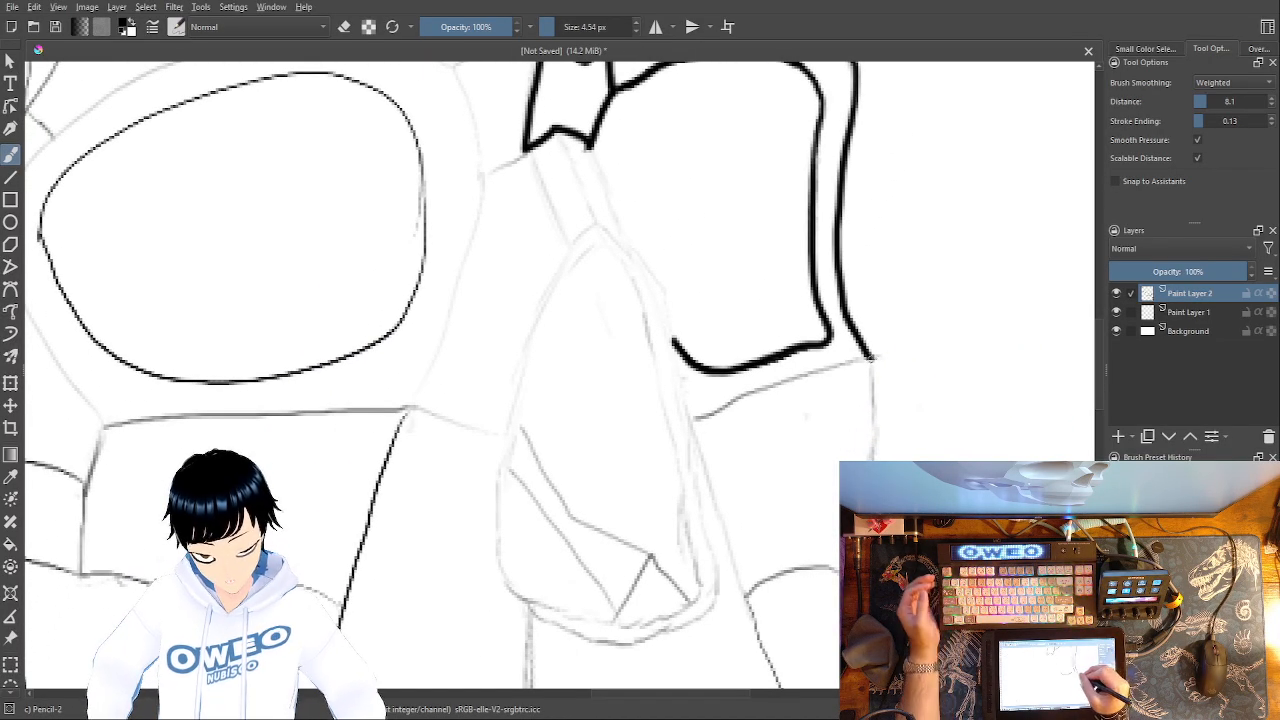
left_click_drag(872, 403, 875, 460)
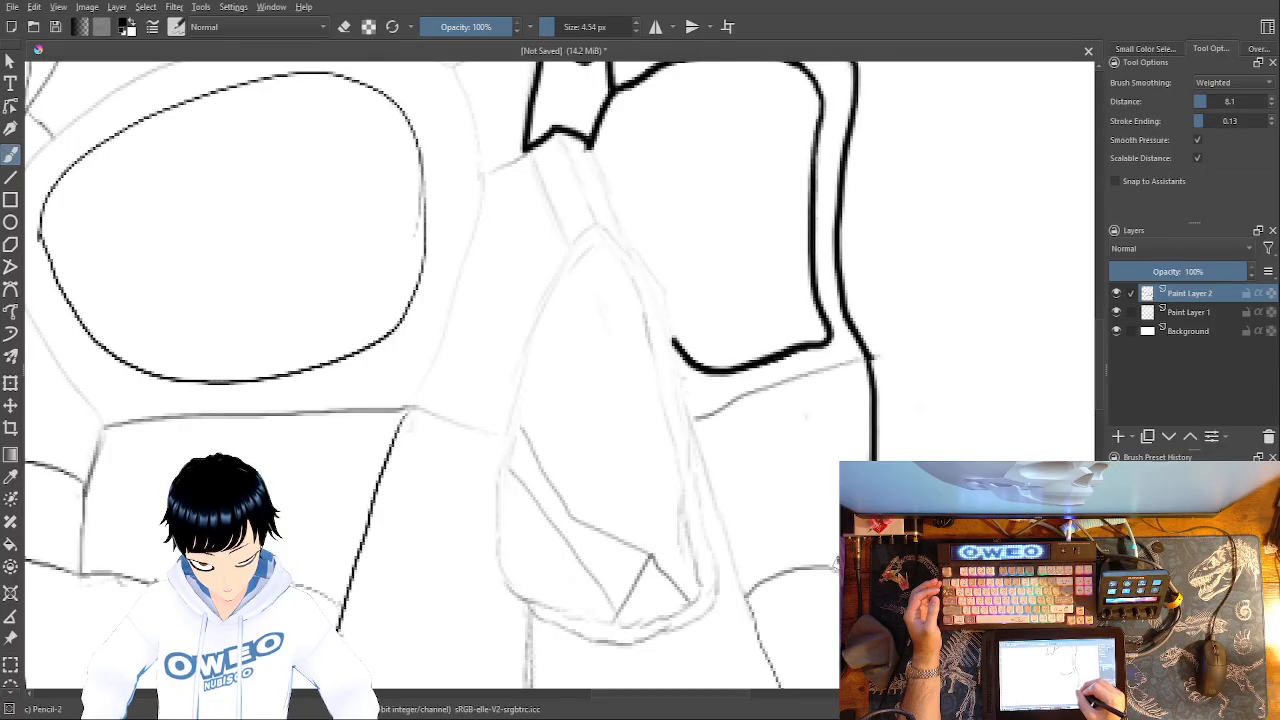
mouse_move(838, 563)
left_mouse_down()
mouse_move(794, 568)
mouse_move(752, 596)
left_mouse_up()
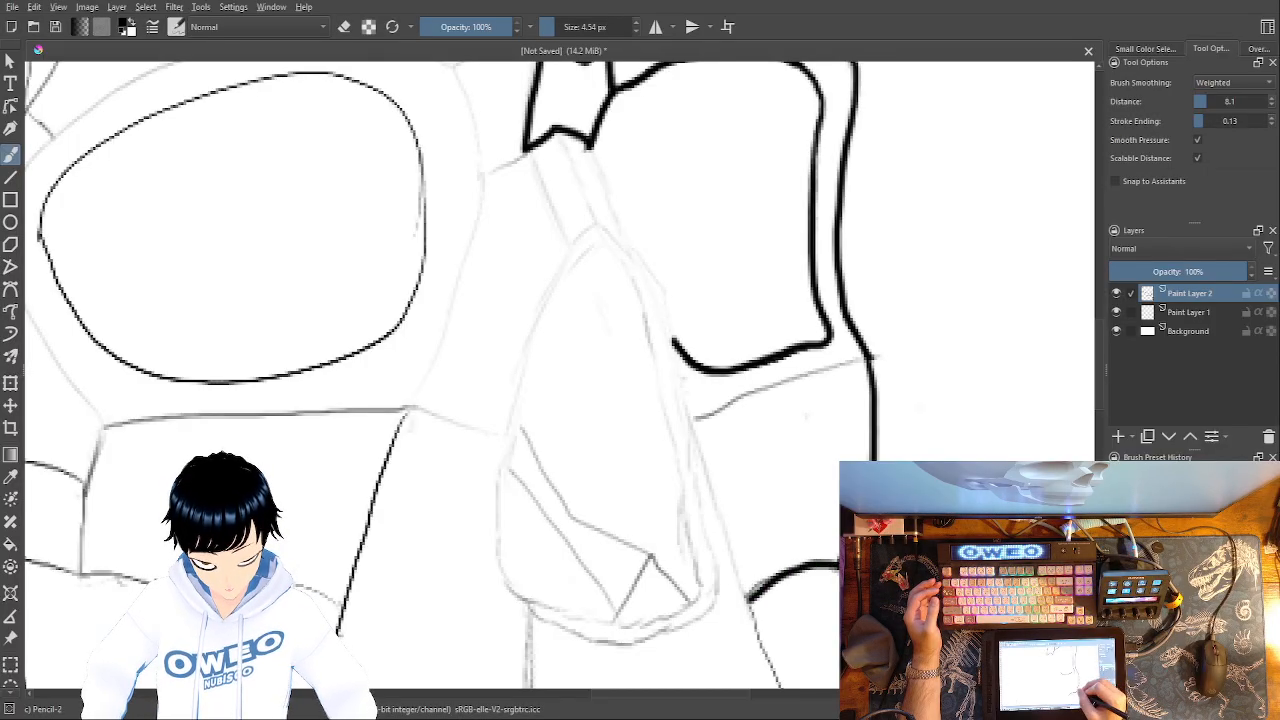
left_click_drag(862, 360, 698, 410)
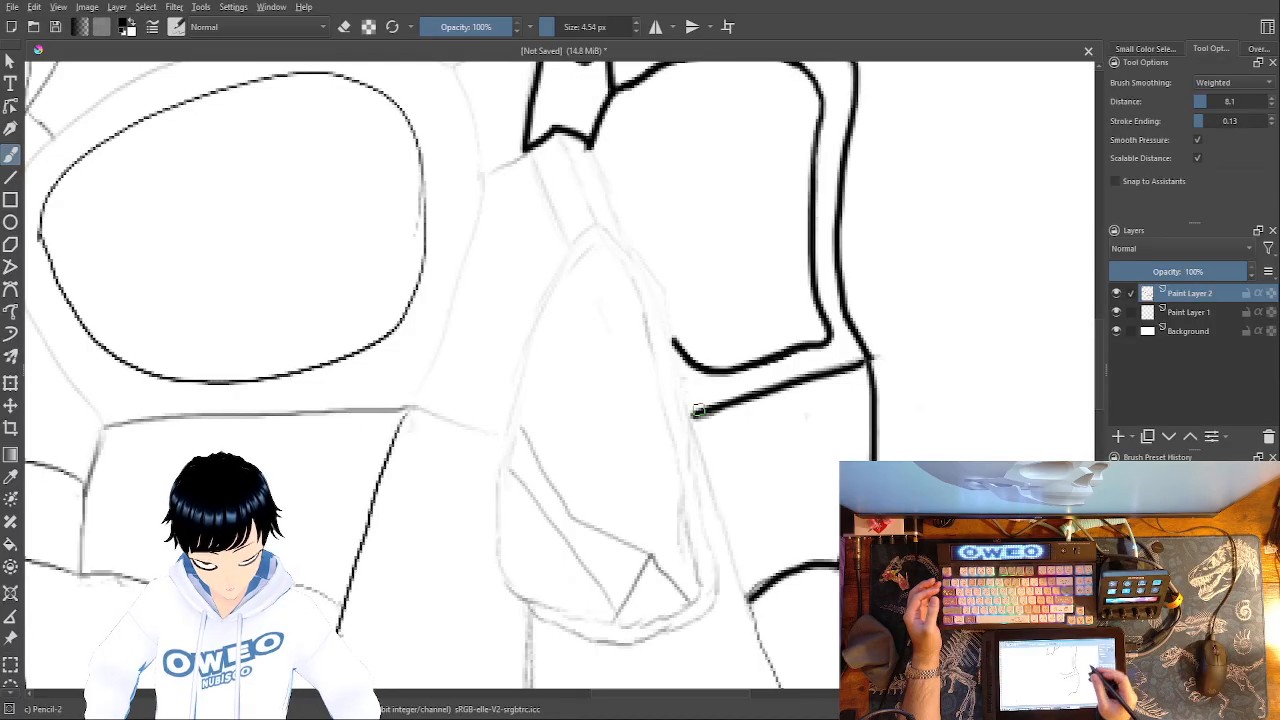
- Ink the outer contour of the teardrop-shaped nasal opening, including its rounded base
left_click_drag(859, 403, 1004, 307)
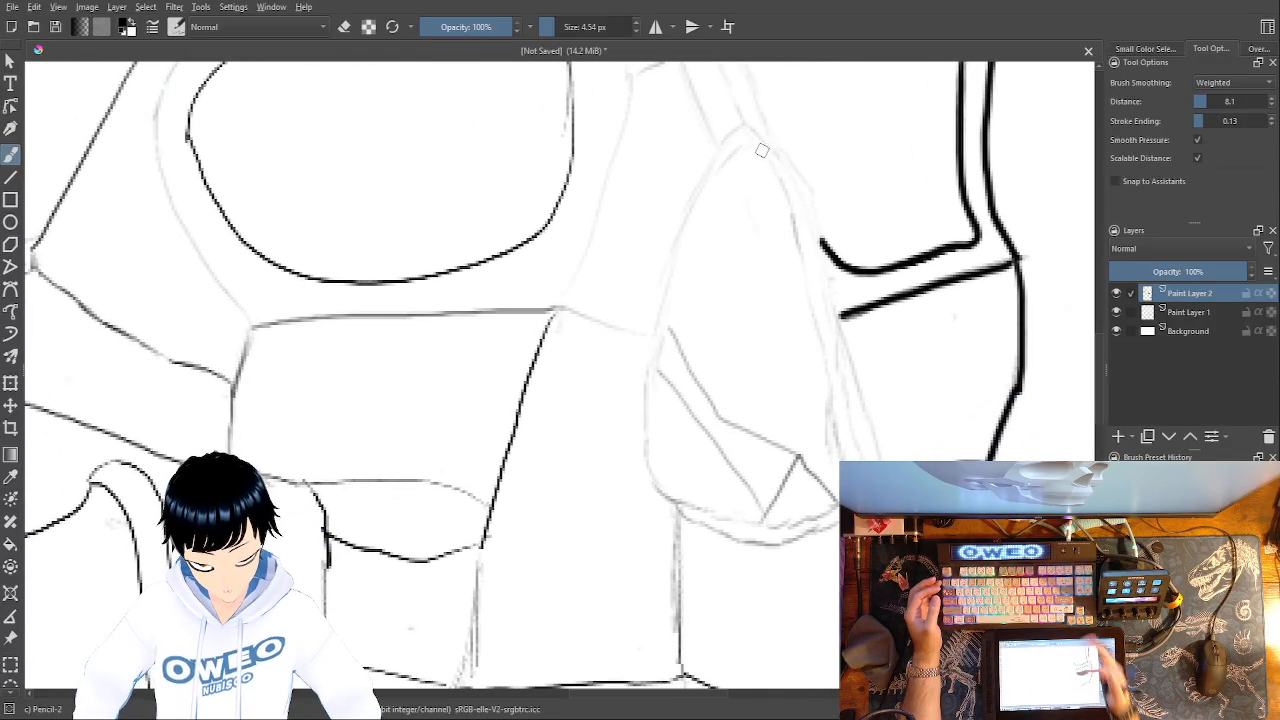
mouse_move(858, 462)
left_mouse_down()
mouse_move(807, 234)
mouse_move(743, 130)
mouse_move(706, 161)
mouse_move(672, 258)
mouse_move(647, 385)
mouse_move(660, 491)
left_mouse_up()
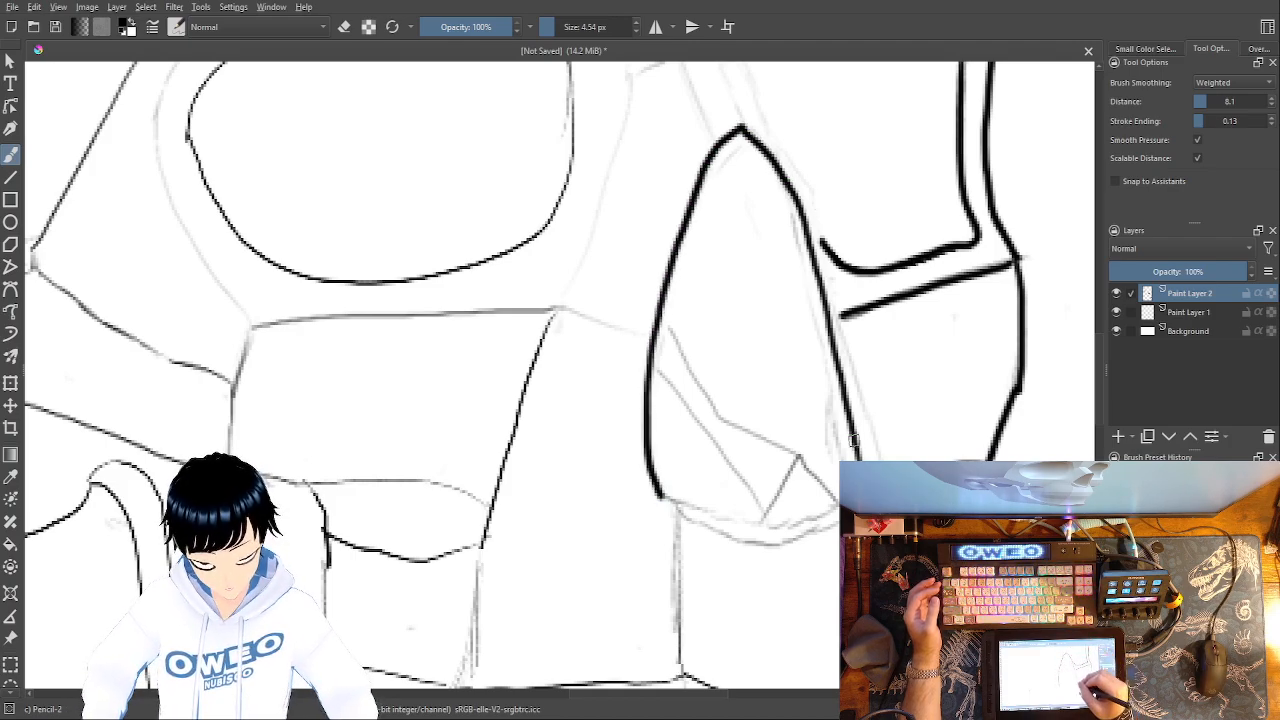
mouse_move(842, 542)
left_mouse_down()
mouse_move(718, 536)
mouse_move(658, 478)
left_mouse_up()
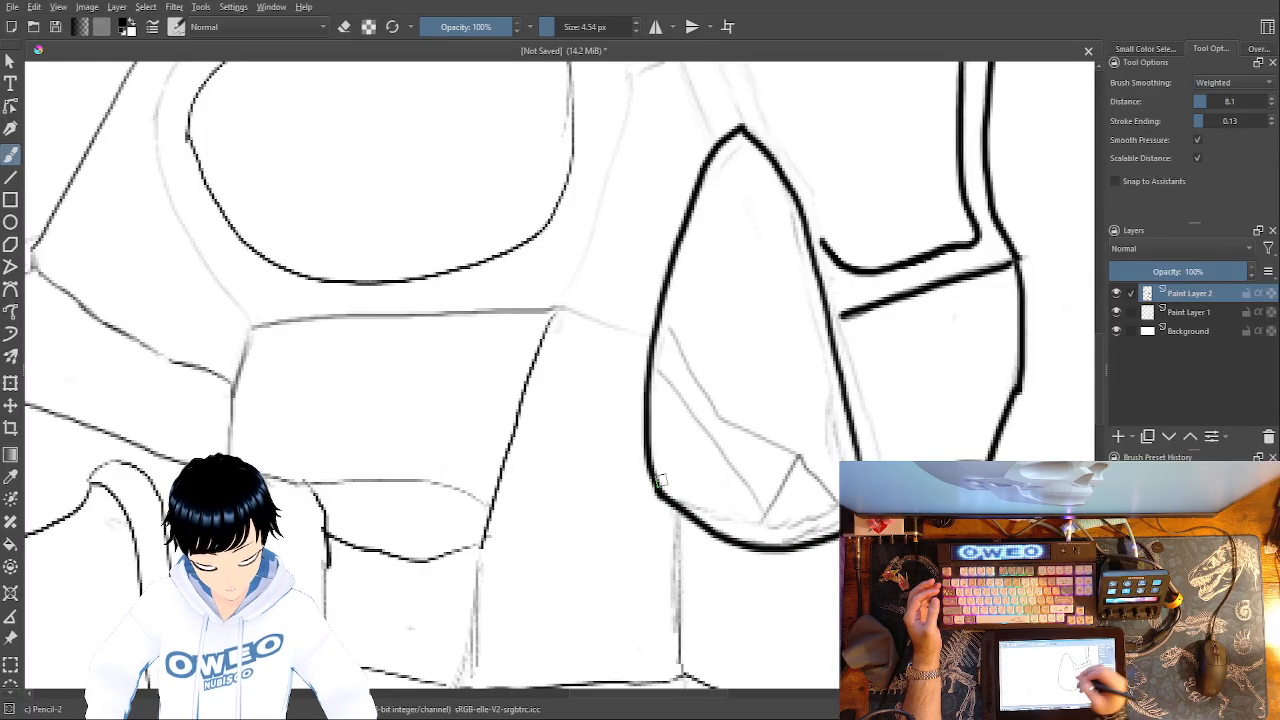
- Ink the inner rim of the nasal opening and the folded planes inside its lower part
mouse_move(714, 182)
left_mouse_down()
mouse_move(740, 149)
mouse_move(700, 192)
left_mouse_up()
mouse_move(738, 150)
left_mouse_down()
mouse_move(800, 248)
mouse_move(840, 480)
mouse_move(834, 514)
mouse_move(808, 522)
mouse_move(742, 522)
mouse_move(688, 482)
left_mouse_up()
mouse_move(764, 521)
left_mouse_down()
mouse_move(799, 462)
mouse_move(834, 506)
mouse_move(766, 516)
mouse_move(650, 356)
left_mouse_up()
mouse_move(668, 310)
left_mouse_down()
mouse_move(690, 378)
mouse_move(730, 432)
mouse_move(788, 458)
left_mouse_up()
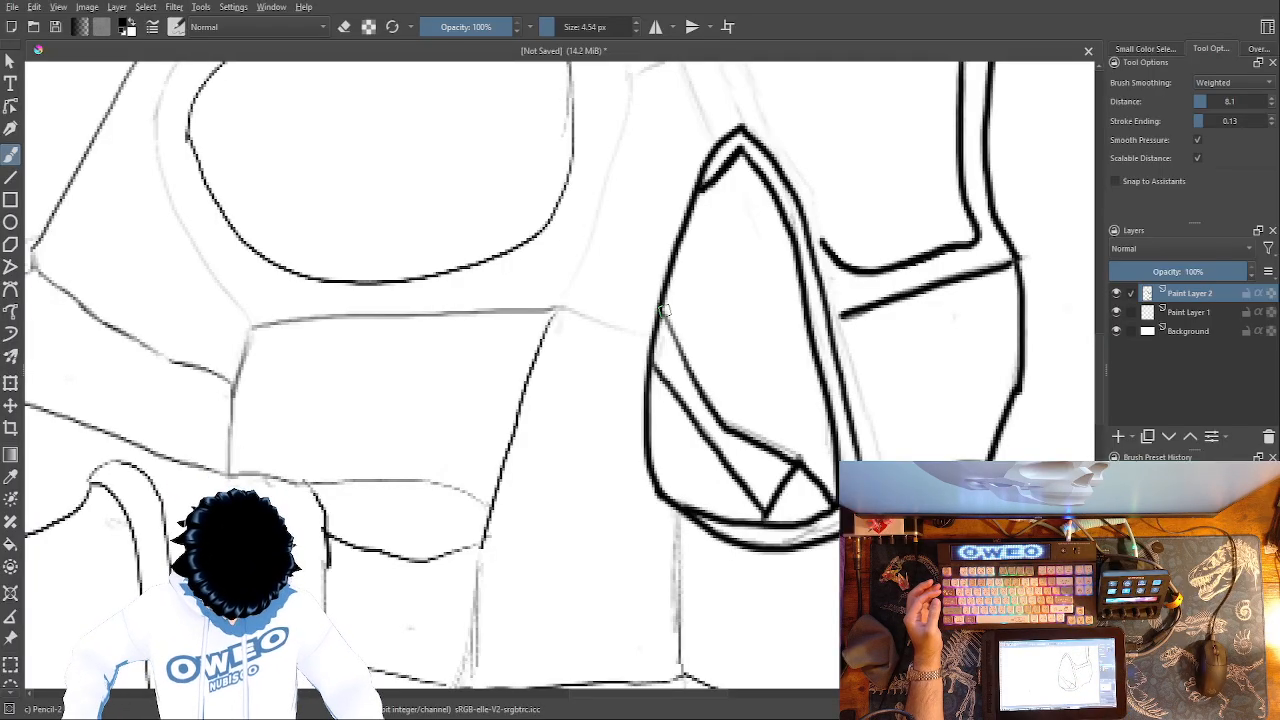
- Ink the upper jaw's far contour beside the nose, the curved edge above the front teeth and the vertical edge beneath the nose
mouse_move(864, 463)
left_mouse_down()
mouse_move(868, 291)
mouse_move(832, 273)
mouse_move(691, 323)
left_mouse_up()
mouse_move(798, 522)
left_mouse_down()
mouse_move(700, 296)
mouse_move(651, 145)
mouse_move(648, 86)
left_mouse_up()
scroll(797, 170, "down", 3)
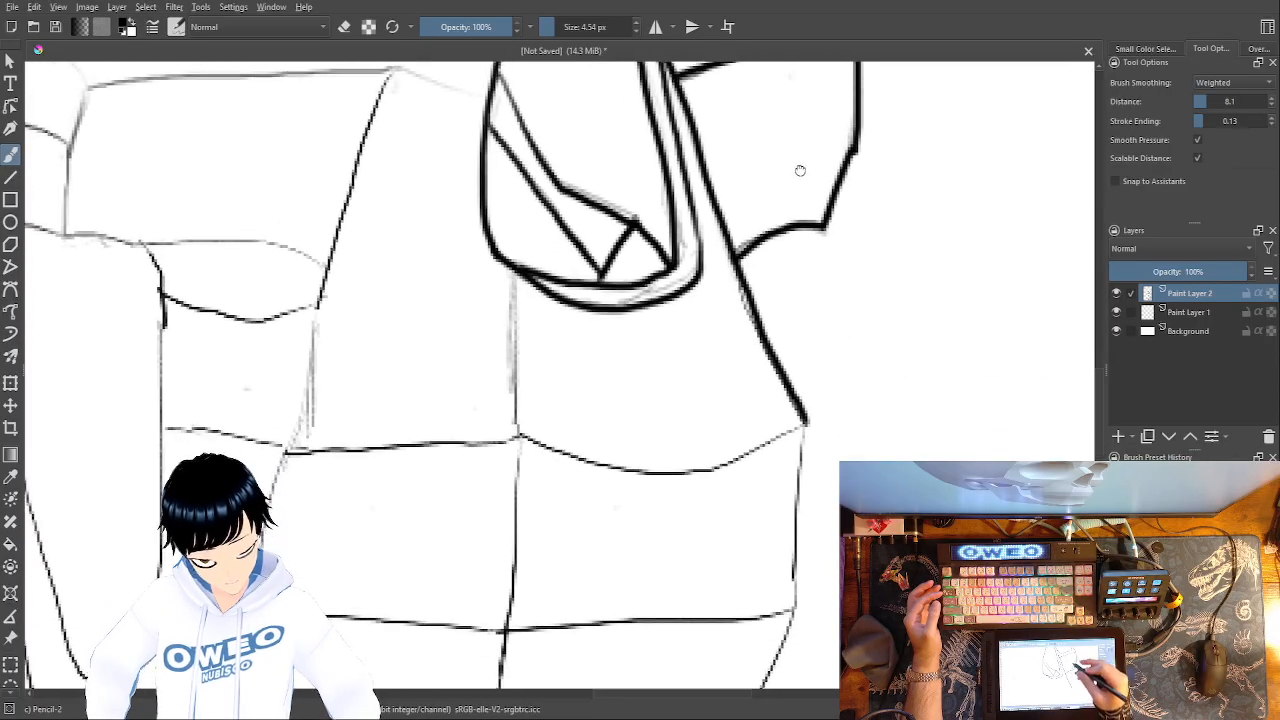
mouse_move(808, 410)
left_mouse_down()
mouse_move(709, 461)
mouse_move(652, 465)
mouse_move(522, 414)
left_mouse_up()
left_click_drag(520, 258, 514, 428)
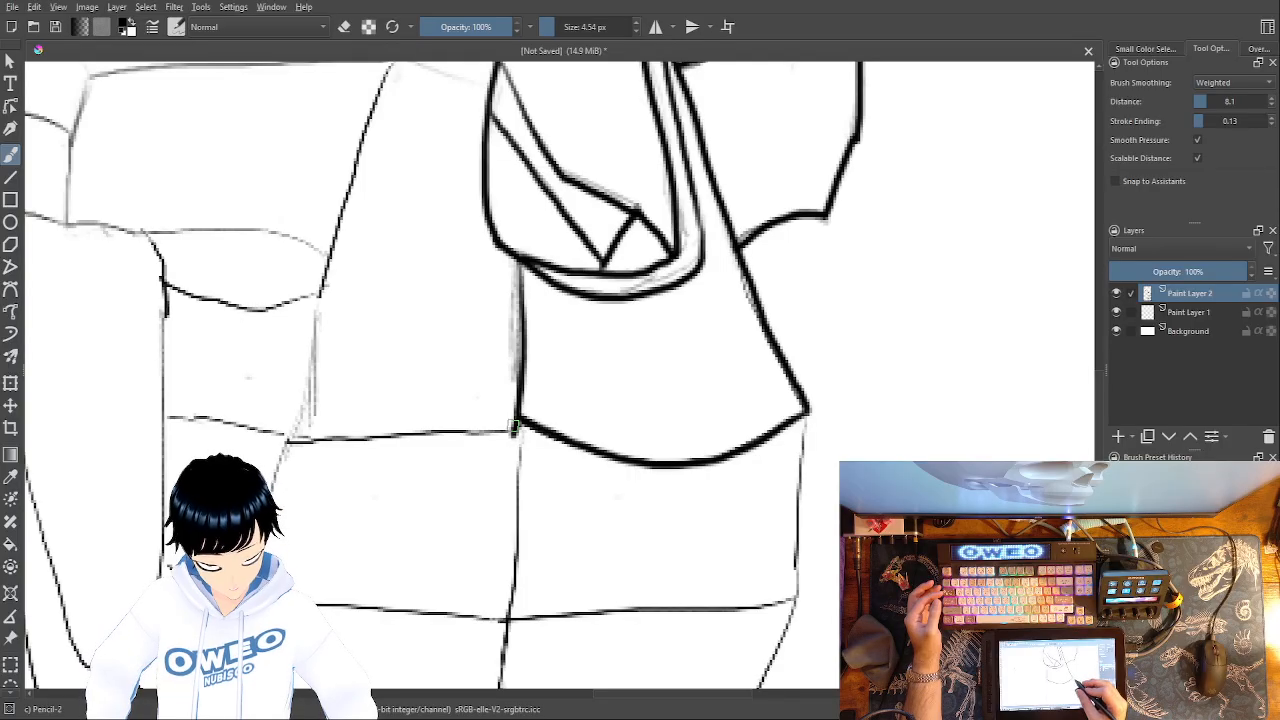
- Ink the outlines of the upper and lower front tooth blocks and the adjoining lower side block
mouse_move(808, 410)
left_mouse_down()
mouse_move(791, 600)
mouse_move(841, 306)
mouse_move(780, 500)
mouse_move(612, 521)
mouse_move(530, 512)
mouse_move(642, 503)
left_mouse_up()
mouse_move(955, 314)
left_mouse_down()
mouse_move(691, 332)
mouse_move(672, 328)
mouse_move(679, 313)
mouse_move(671, 328)
mouse_move(680, 137)
left_mouse_up()
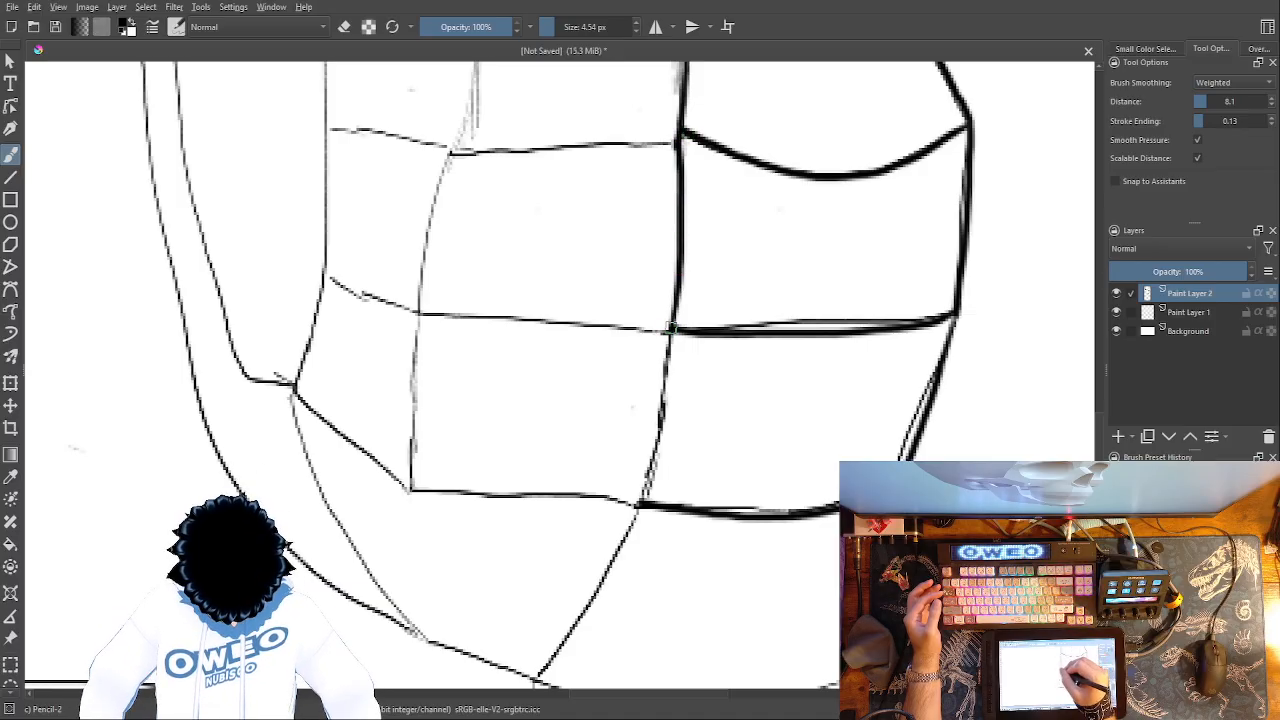
mouse_move(670, 332)
left_mouse_down()
mouse_move(640, 506)
mouse_move(409, 489)
mouse_move(292, 396)
left_mouse_up()
left_click_drag(422, 314, 318, 279)
left_click_drag(415, 300, 411, 492)
mouse_move(664, 333)
left_mouse_down()
mouse_move(412, 314)
mouse_move(418, 366)
left_mouse_up()
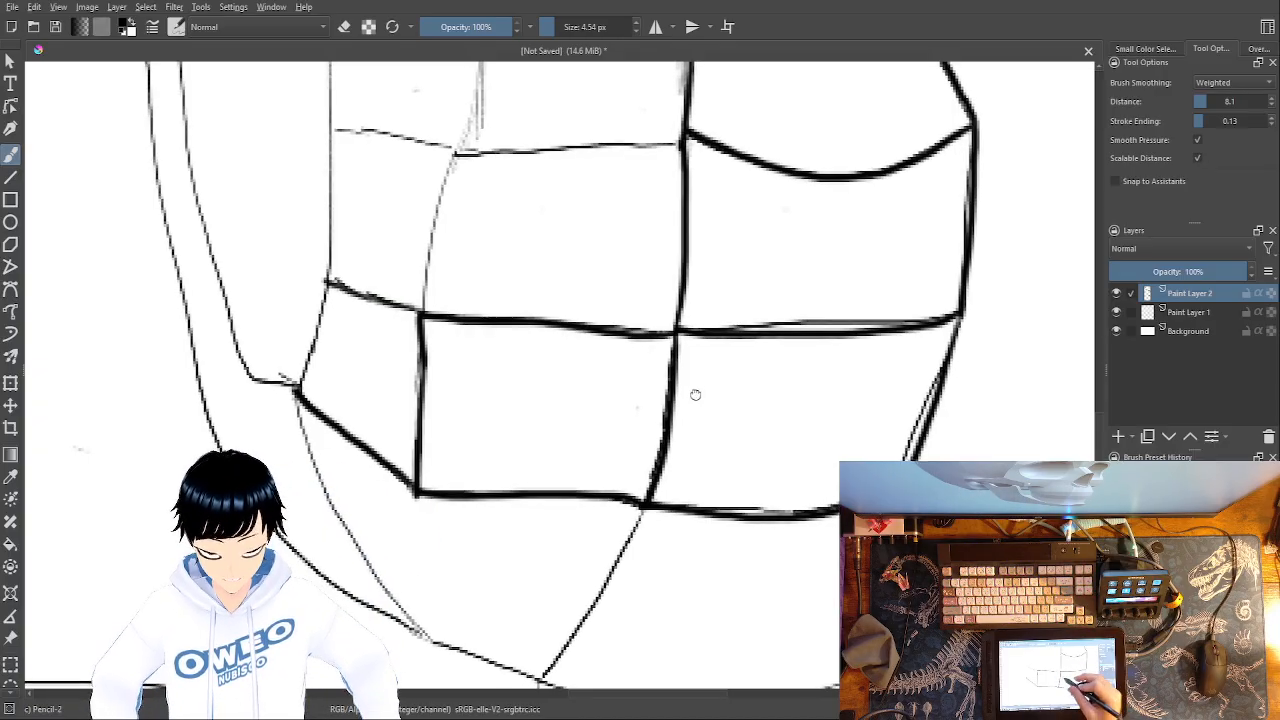
- Ink the upper side tooth block's rear and top edges, the top edge of the rear block, and the upper jaw's rear vertical edge
left_click_drag(691, 391, 727, 558)
mouse_move(722, 306)
left_mouse_down()
mouse_move(492, 320)
mouse_move(468, 366)
mouse_move(452, 485)
left_mouse_up()
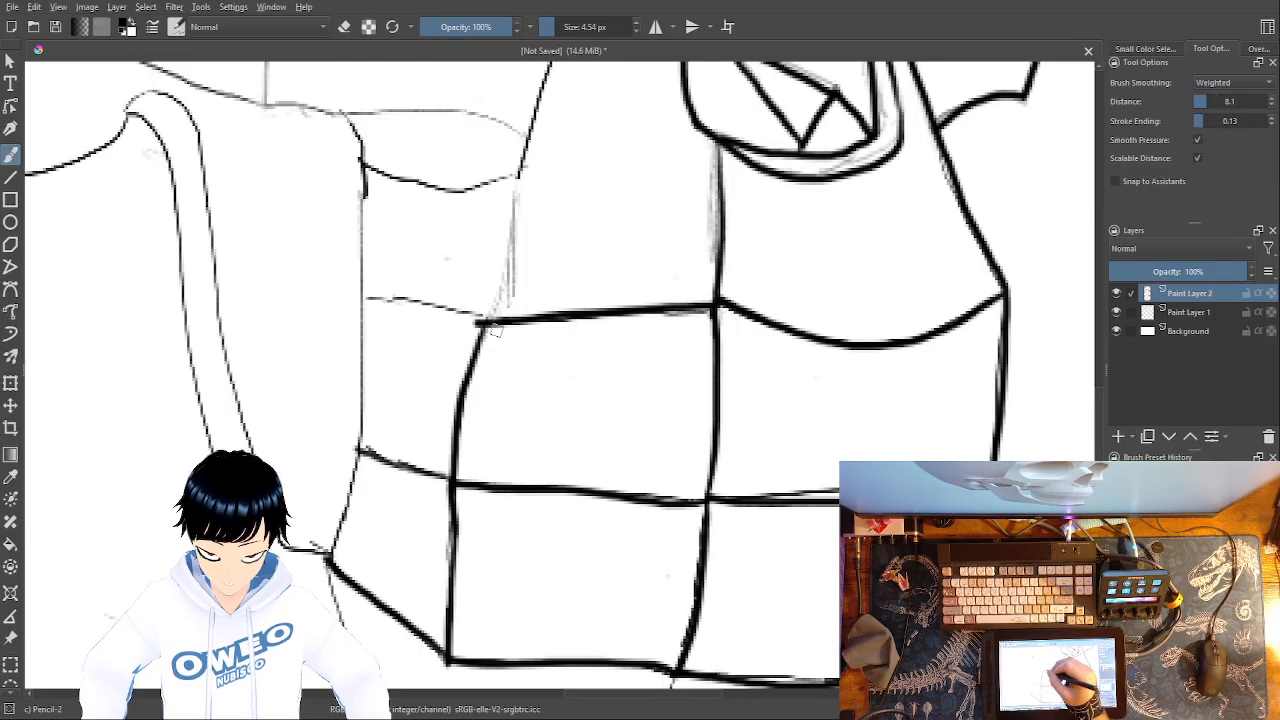
left_click_drag(480, 318, 371, 305)
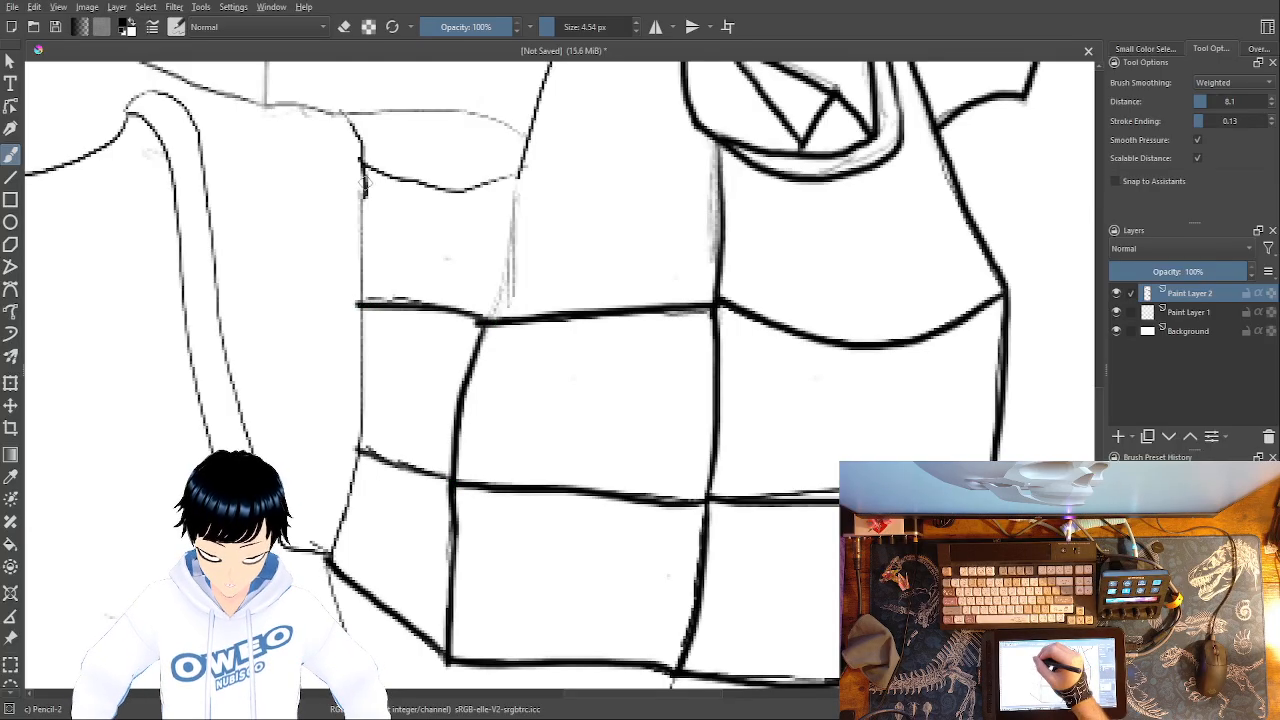
left_click_drag(362, 158, 354, 322)
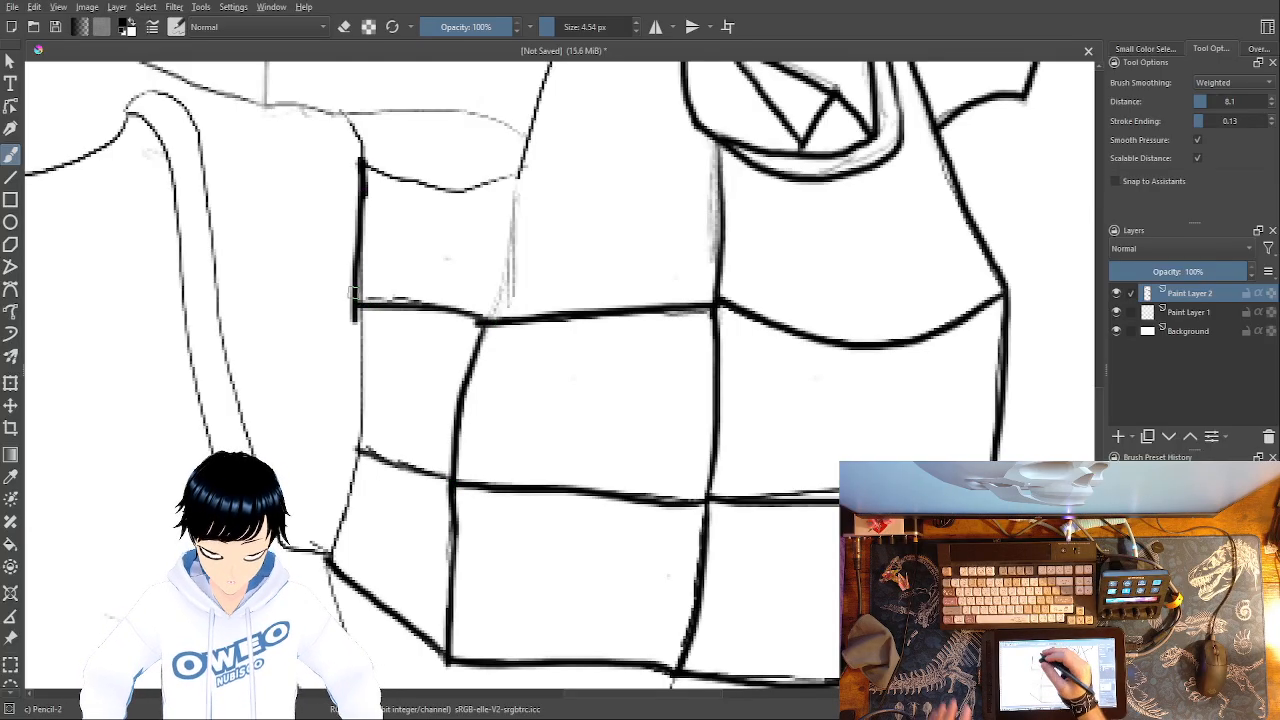
key("ctrl+z")
mouse_move(330, 544)
left_mouse_down()
mouse_move(368, 403)
mouse_move(352, 128)
left_mouse_up()
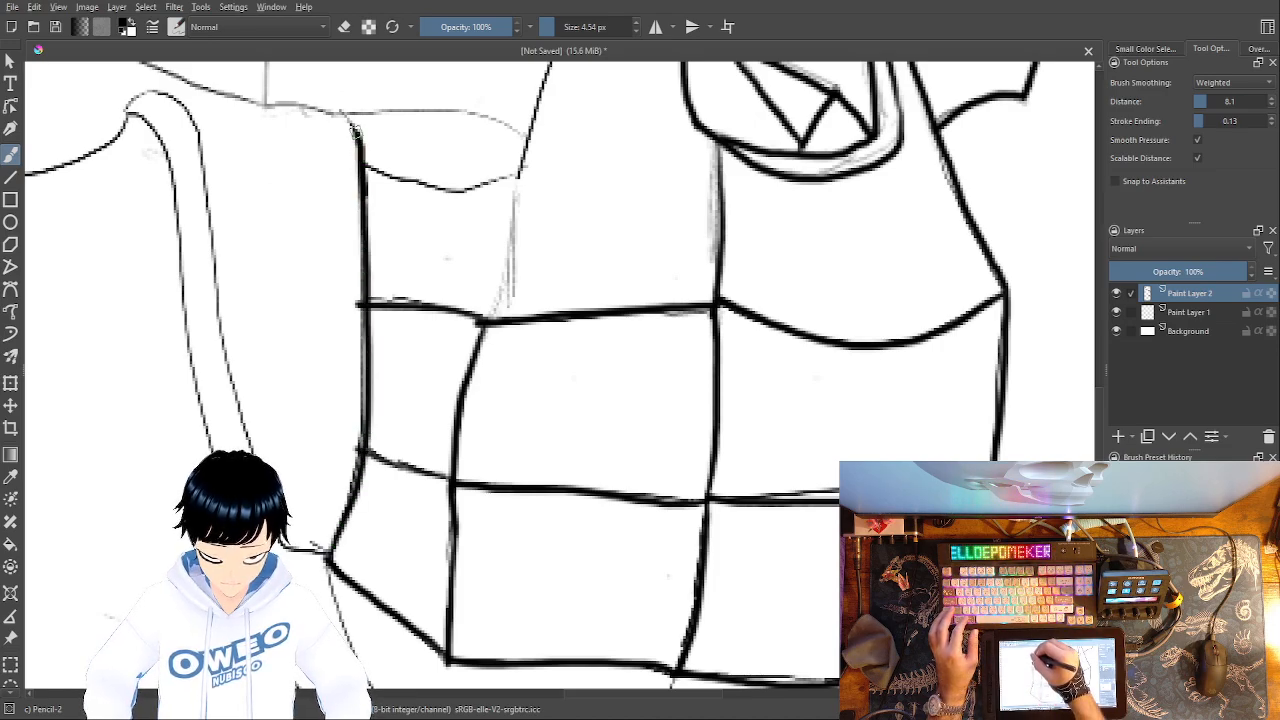
- Ink the small curved block above the rear teeth and the jaw edge rising from it to the cheek, joining across to the nose
mouse_move(528, 160)
left_mouse_down()
mouse_move(512, 180)
mouse_move(460, 188)
mouse_move(362, 166)
left_mouse_up()
left_click_drag(516, 183, 482, 320)
left_click_drag(678, 353, 608, 621)
mouse_move(620, 228)
left_mouse_down()
mouse_move(553, 205)
mouse_move(516, 210)
mouse_move(444, 426)
left_mouse_up()
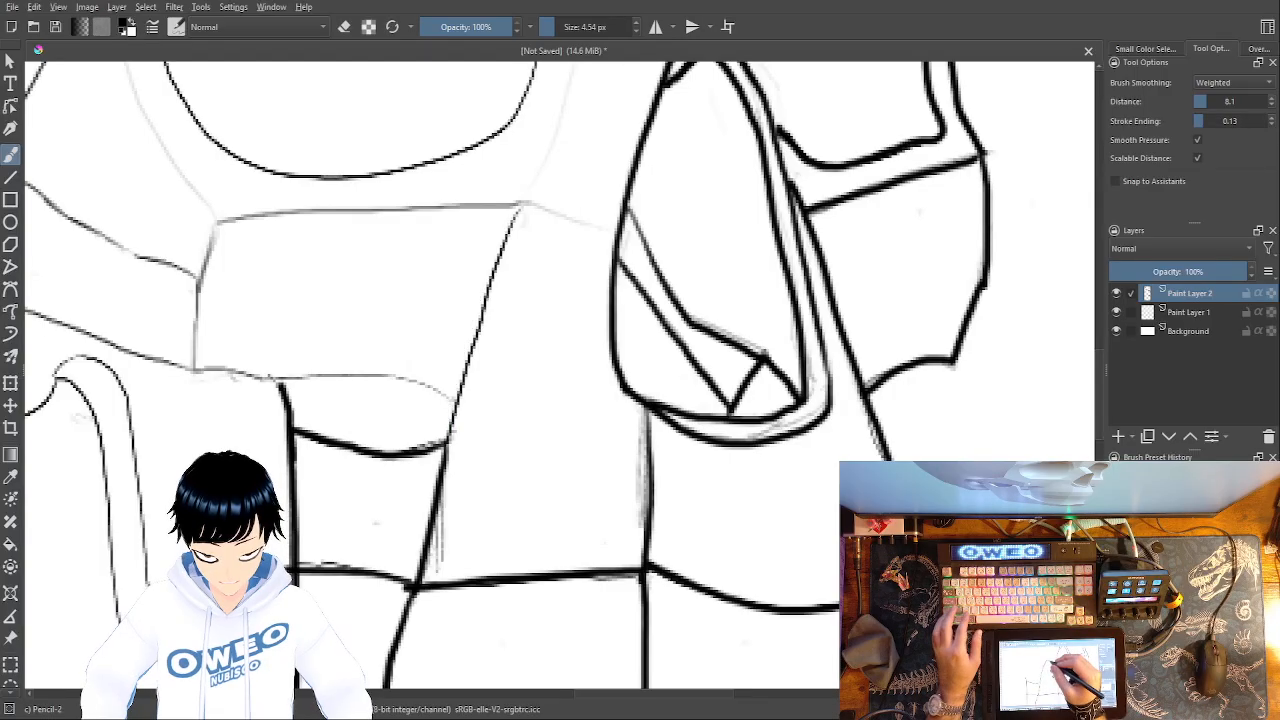
mouse_move(617, 232)
left_mouse_down()
mouse_move(524, 196)
mouse_move(588, 228)
mouse_move(520, 204)
mouse_move(443, 450)
left_mouse_up()
mouse_move(455, 403)
left_mouse_down()
mouse_move(396, 378)
mouse_move(294, 382)
mouse_move(430, 360)
mouse_move(589, 382)
mouse_move(658, 464)
left_mouse_up()
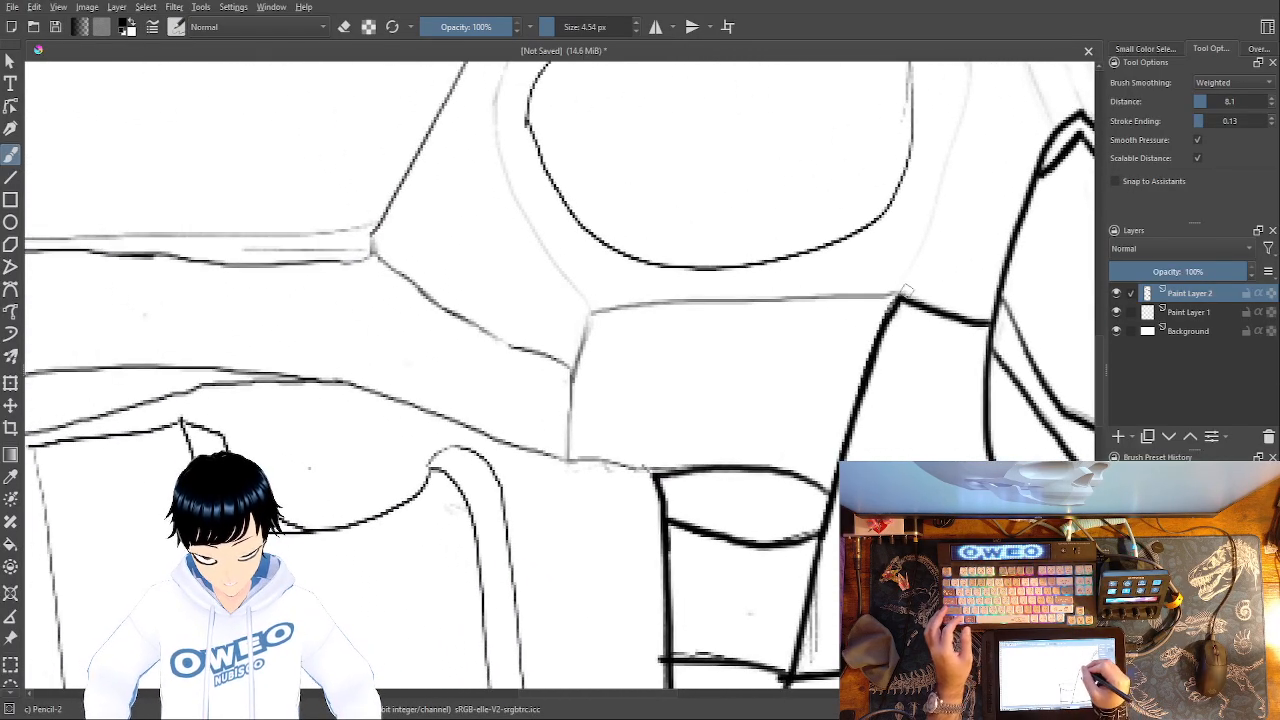
- Ink the cheekbone block's top and rear edges, the slanted edge behind it, and the double line rising toward the outer eye socket
mouse_move(897, 296)
left_mouse_down()
mouse_move(620, 311)
mouse_move(584, 345)
mouse_move(566, 463)
mouse_move(725, 549)
left_mouse_up()
mouse_move(738, 460)
left_mouse_down()
mouse_move(568, 368)
mouse_move(545, 332)
left_mouse_up()
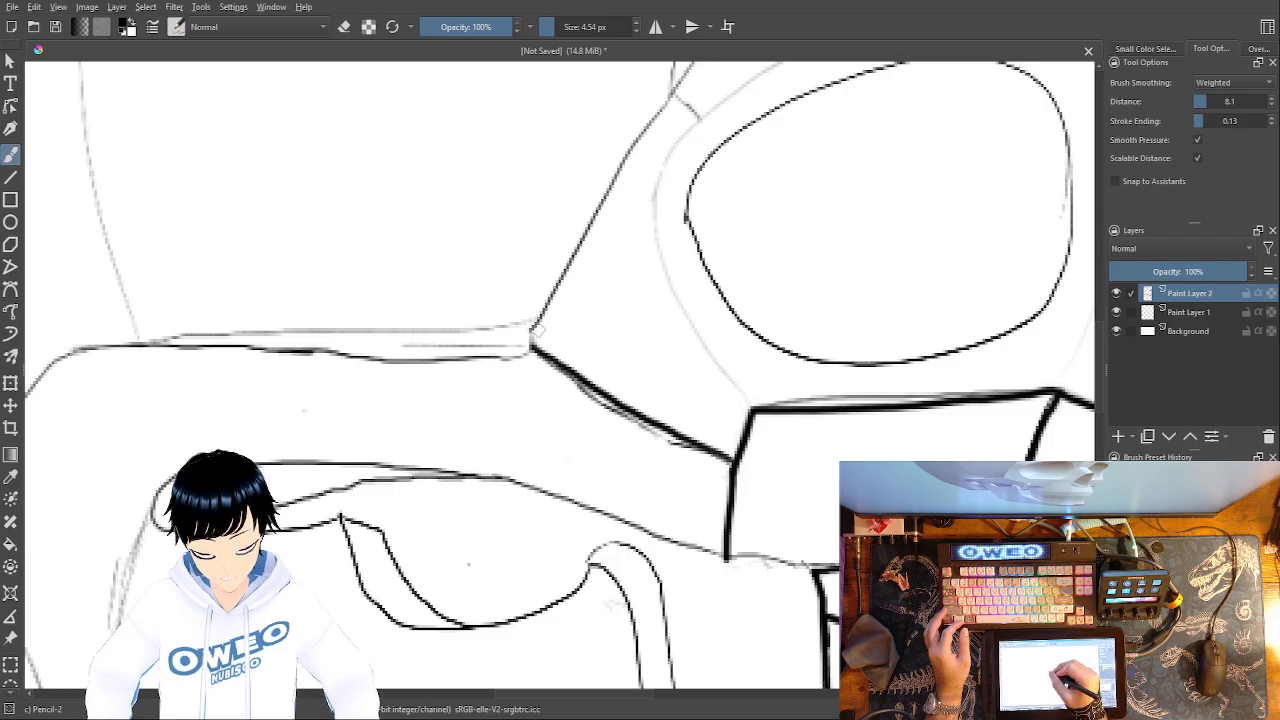
left_click_drag(676, 96, 533, 330)
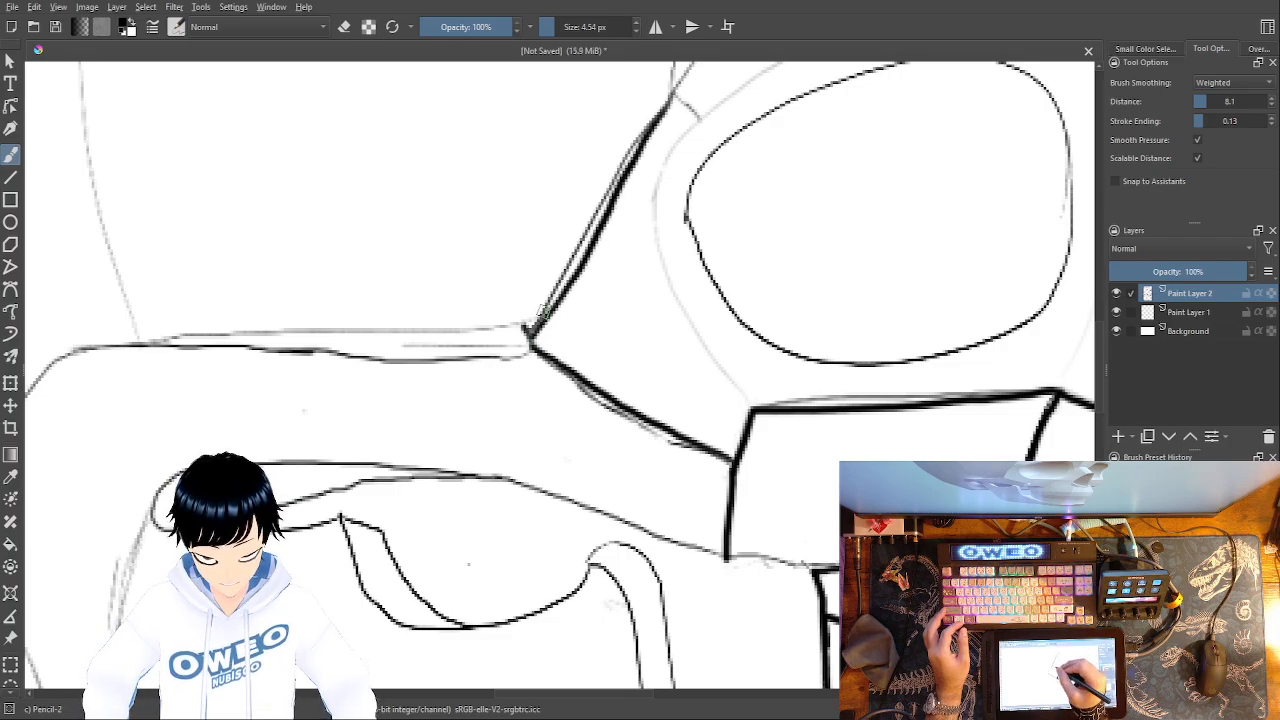
key("ctrl+z")
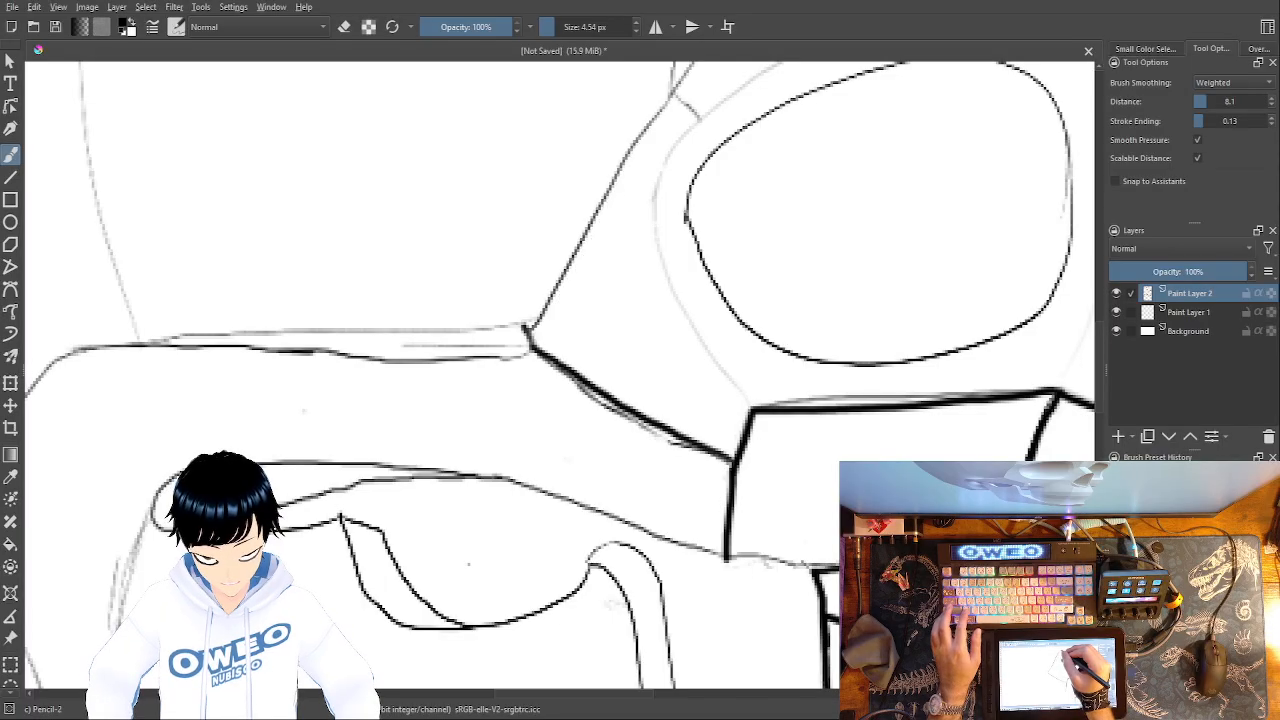
mouse_move(670, 103)
left_mouse_down()
mouse_move(535, 346)
mouse_move(540, 310)
mouse_move(662, 108)
left_mouse_up()
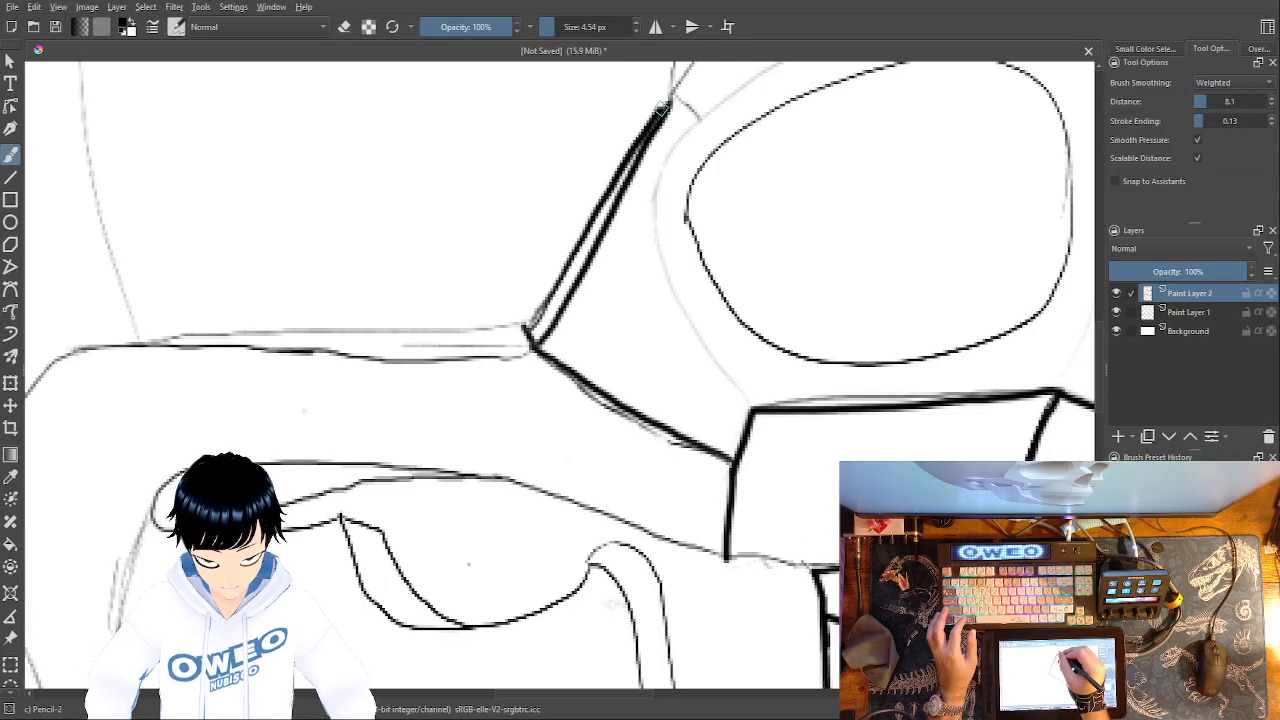
- Ink the two lines along the upper edge of the cheek arch, running back from the cheekbone corner
mouse_move(528, 328)
left_mouse_down()
mouse_move(432, 345)
mouse_move(143, 337)
left_mouse_up()
left_click_drag(508, 360, 65, 352)
left_click_drag(773, 419, 920, 349)
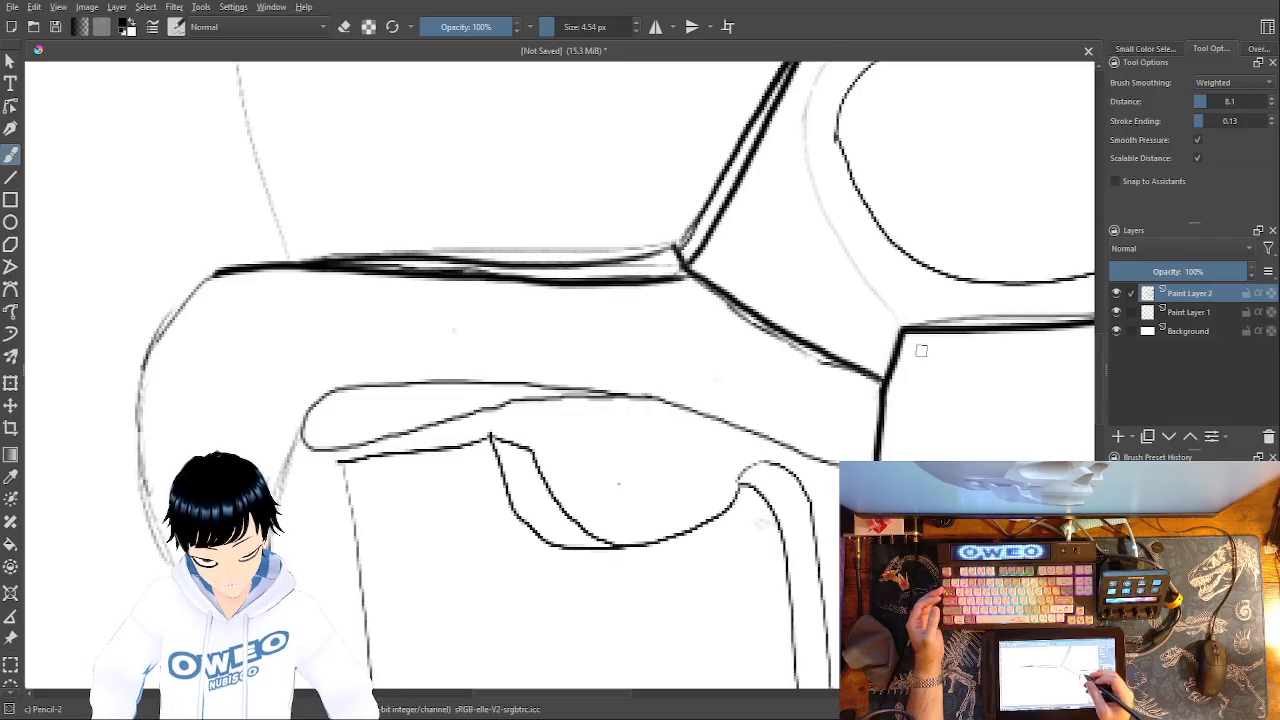
- Ink the narrow nasal bone strips above the nasal opening and the near eye socket's inner frame edge down to the cheekbone
mouse_move(921, 350)
left_mouse_down()
mouse_move(690, 470)
mouse_move(603, 549)
mouse_move(474, 614)
left_mouse_up()
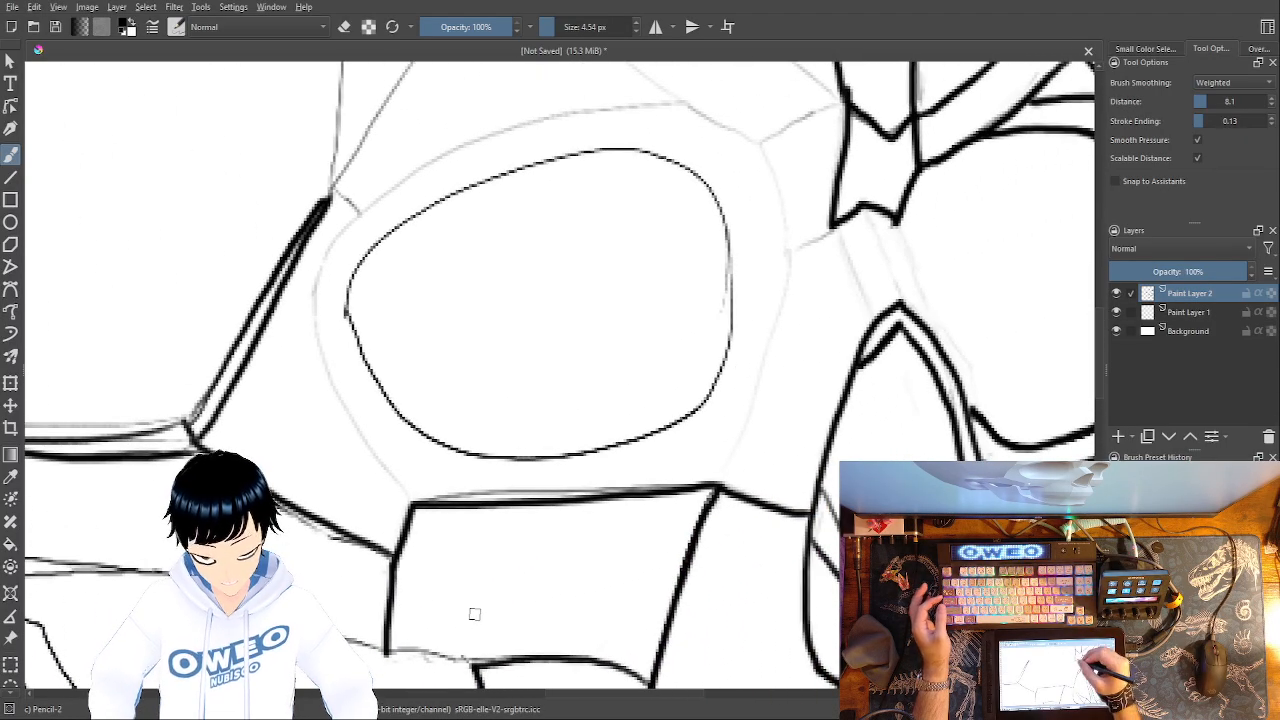
left_click_drag(831, 230, 878, 322)
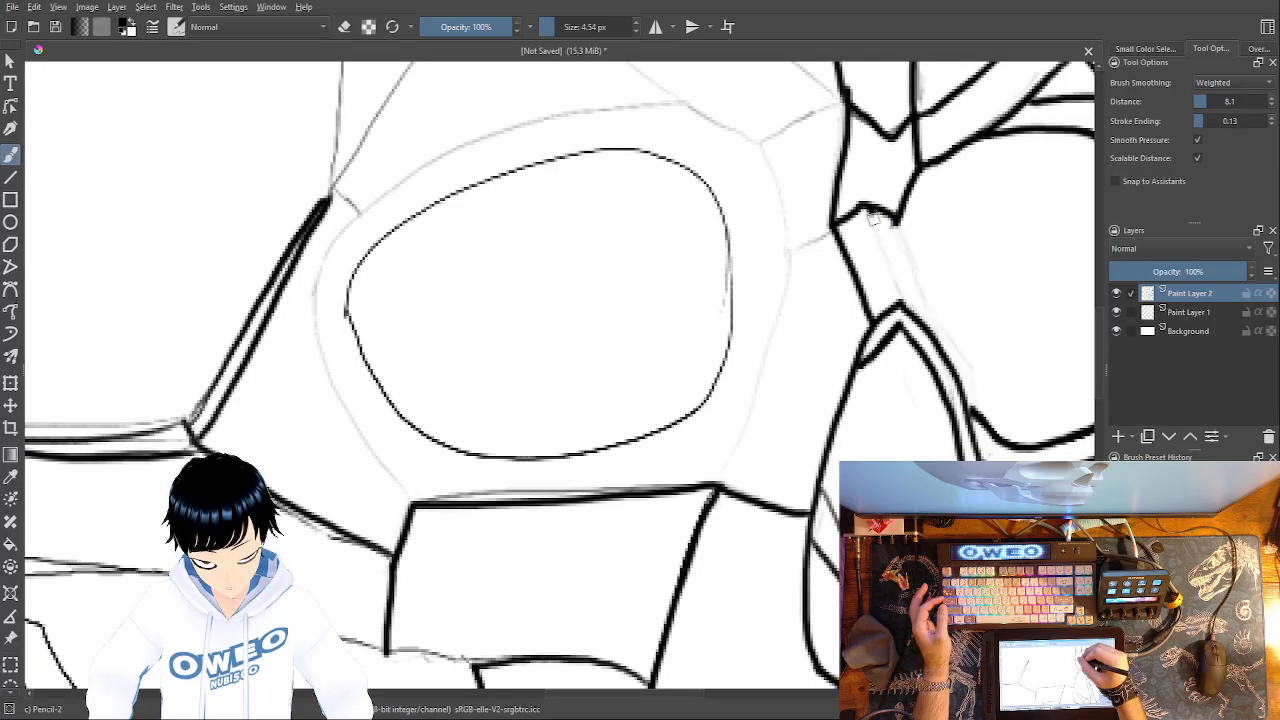
left_click_drag(870, 212, 896, 302)
left_click_drag(895, 215, 976, 435)
mouse_move(882, 362)
left_mouse_down()
mouse_move(837, 392)
mouse_move(804, 552)
mouse_move(768, 621)
left_mouse_up()
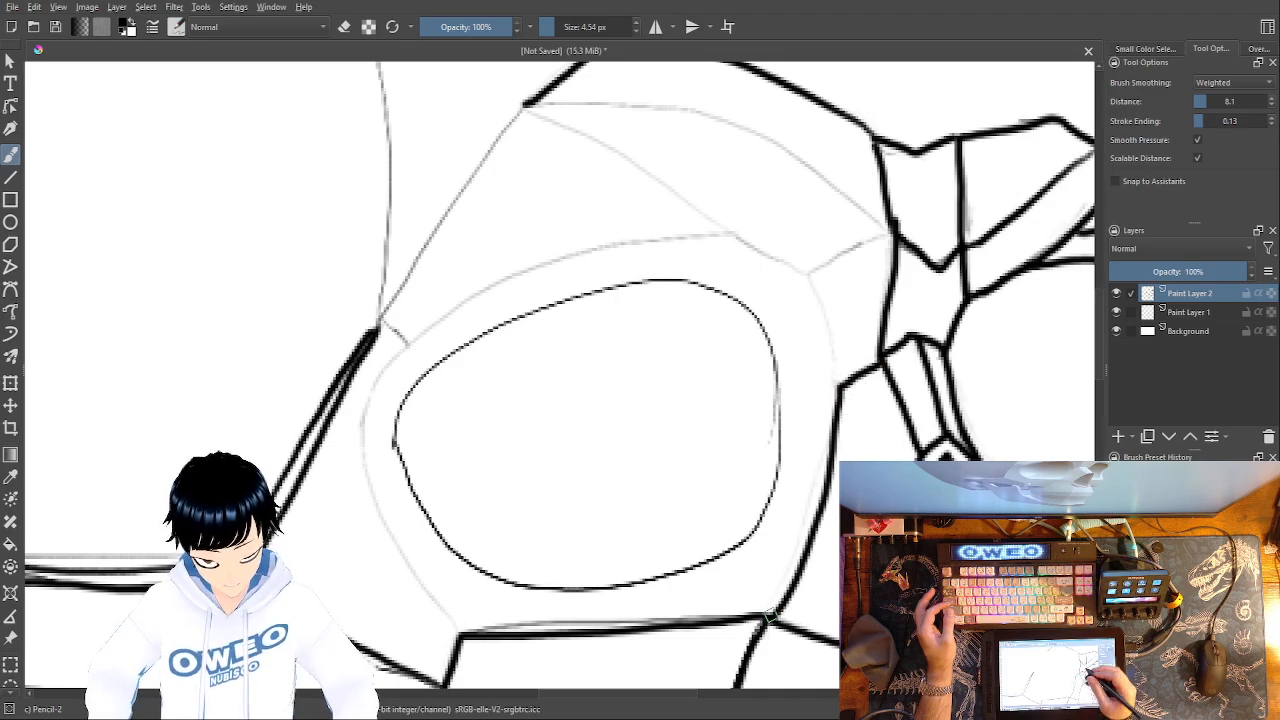
- Ink the rest of the near eye socket's outer frame, the slanted temple edge and the curved band lines of the brow
mouse_move(836, 375)
left_mouse_down()
mouse_move(813, 279)
mouse_move(760, 223)
mouse_move(691, 179)
mouse_move(533, 118)
left_mouse_up()
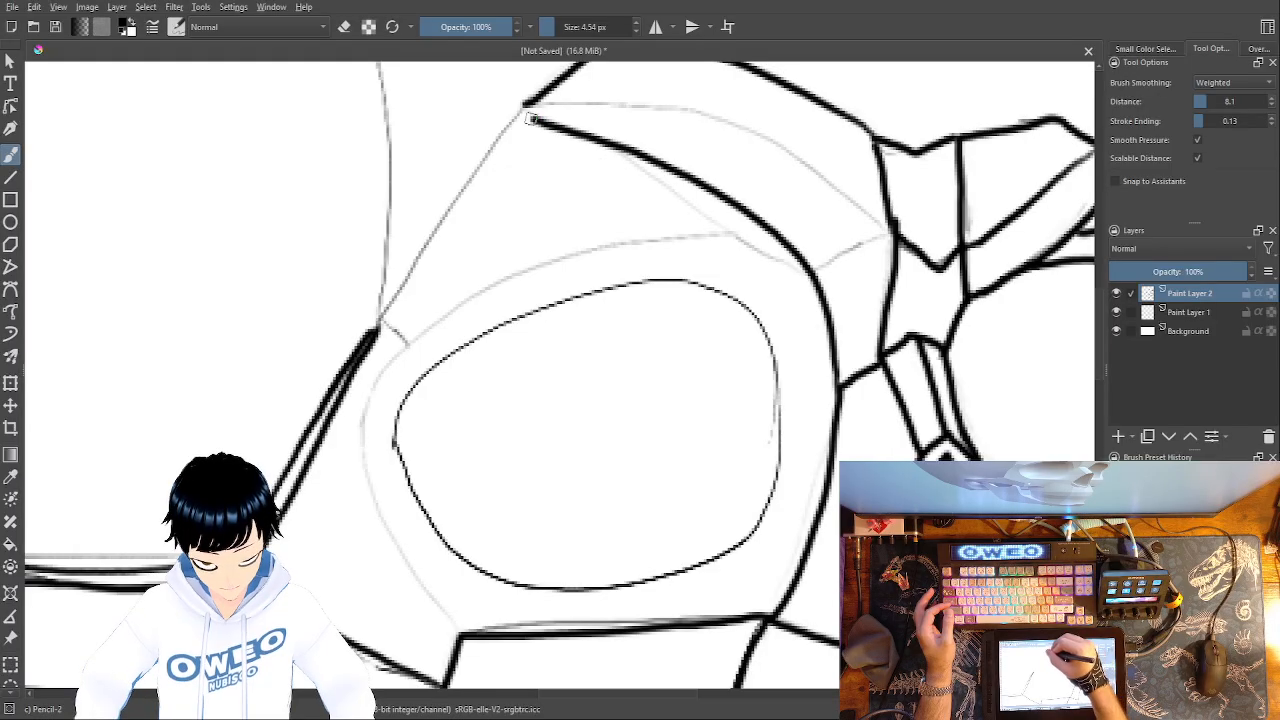
mouse_move(770, 232)
left_mouse_down()
mouse_move(589, 253)
mouse_move(490, 285)
mouse_move(407, 342)
mouse_move(379, 316)
mouse_move(407, 340)
mouse_move(372, 392)
mouse_move(378, 505)
mouse_move(458, 628)
left_mouse_up()
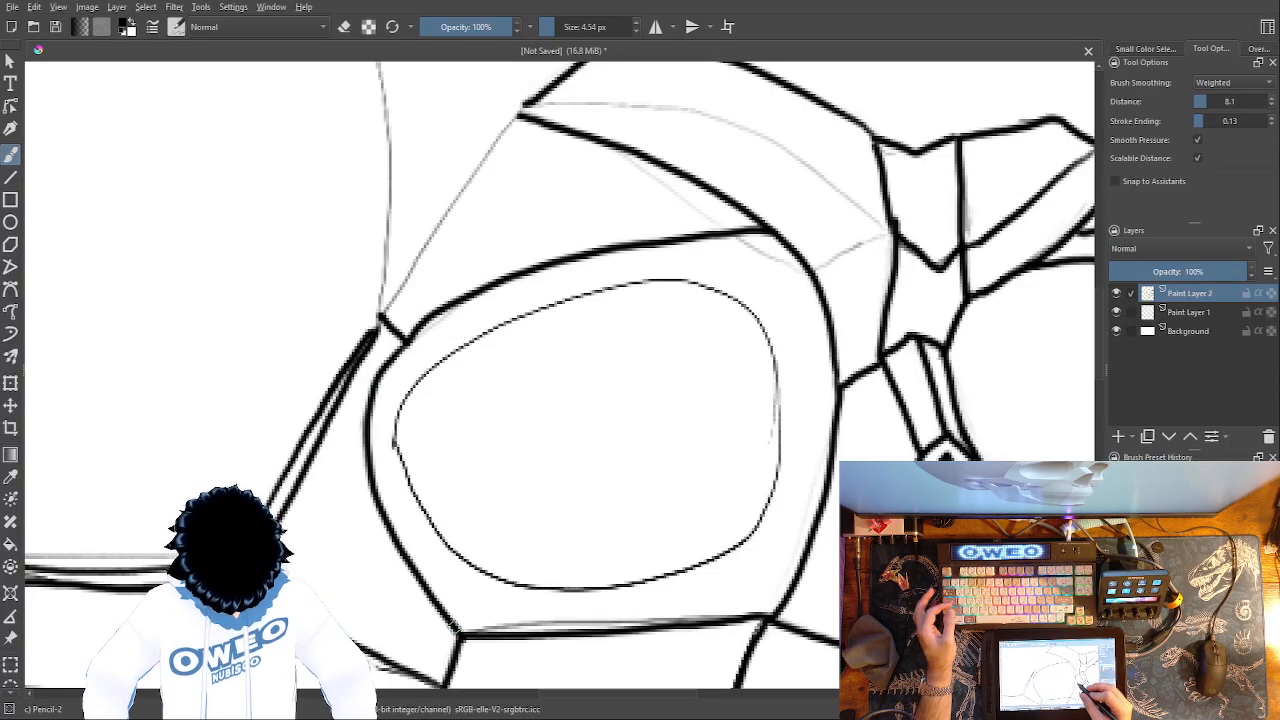
scroll(798, 626, "up", 3)
left_click_drag(524, 198, 377, 416)
mouse_move(891, 340)
left_mouse_down()
mouse_move(793, 266)
mouse_move(673, 213)
mouse_move(535, 202)
left_mouse_up()
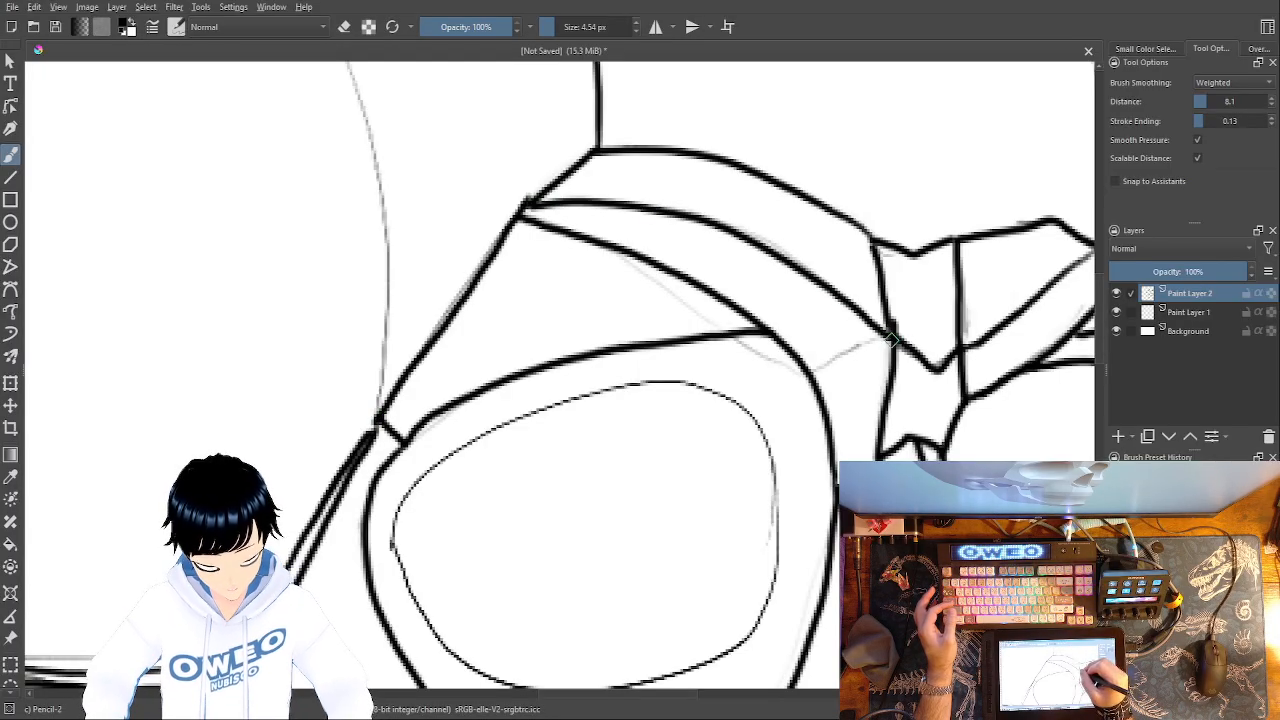
- Ink the short edge linking the socket frame to the nose bridge and the contour of the near eye socket's opening
mouse_move(897, 345)
left_mouse_down()
mouse_move(833, 346)
mouse_move(876, 343)
mouse_move(805, 378)
left_mouse_up()
key("ctrl+z")
mouse_move(741, 474)
left_mouse_down()
mouse_move(354, 586)
mouse_move(620, 500)
mouse_move(903, 306)
mouse_move(944, 181)
left_mouse_up()
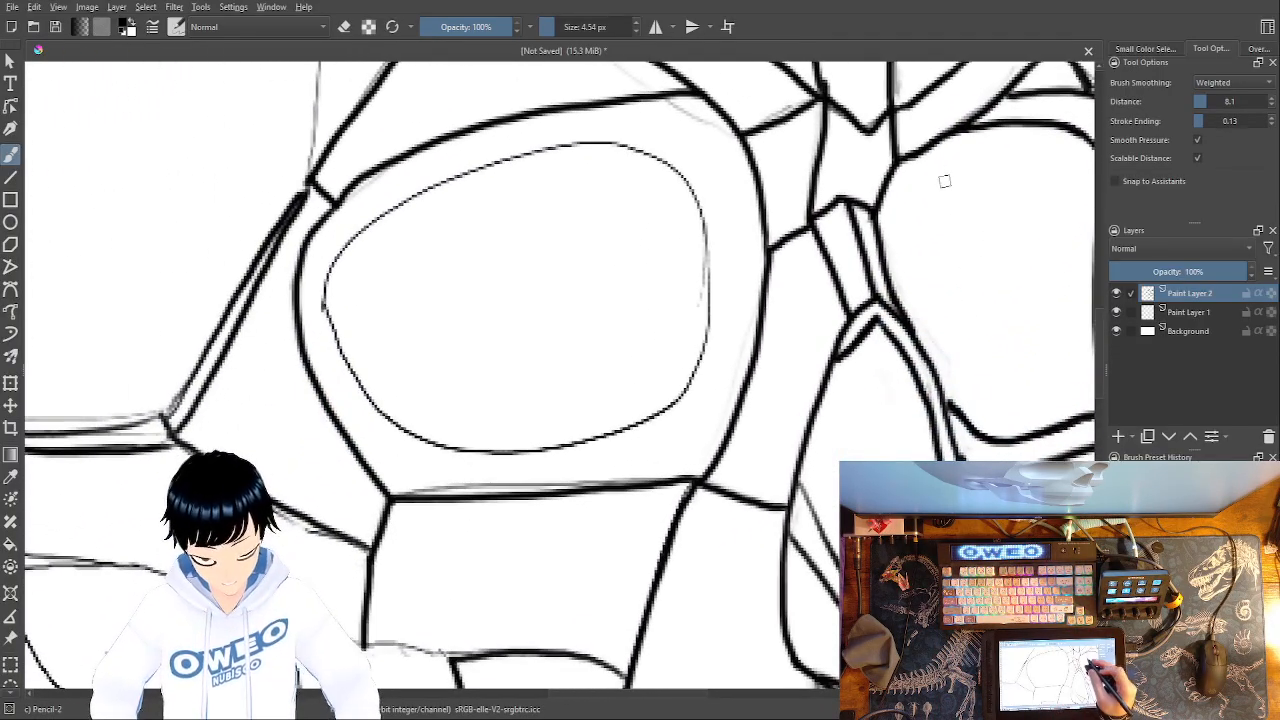
mouse_move(676, 406)
left_mouse_down()
mouse_move(711, 333)
mouse_move(703, 192)
mouse_move(669, 151)
mouse_move(626, 141)
mouse_move(475, 175)
mouse_move(337, 258)
mouse_move(326, 294)
mouse_move(337, 335)
mouse_move(385, 425)
left_mouse_up()
mouse_move(709, 340)
left_mouse_down()
mouse_move(666, 416)
mouse_move(641, 423)
mouse_move(398, 443)
mouse_move(386, 410)
left_mouse_up()
- Ink the chin's slanted side edge below the front teeth and its two curved lower edges
mouse_move(766, 554)
left_mouse_down()
mouse_move(886, 389)
mouse_move(897, 2)
mouse_move(974, 26)
mouse_move(976, 2)
left_mouse_up()
left_click_drag(868, 436, 768, 41)
left_click_drag(897, 258, 765, 497)
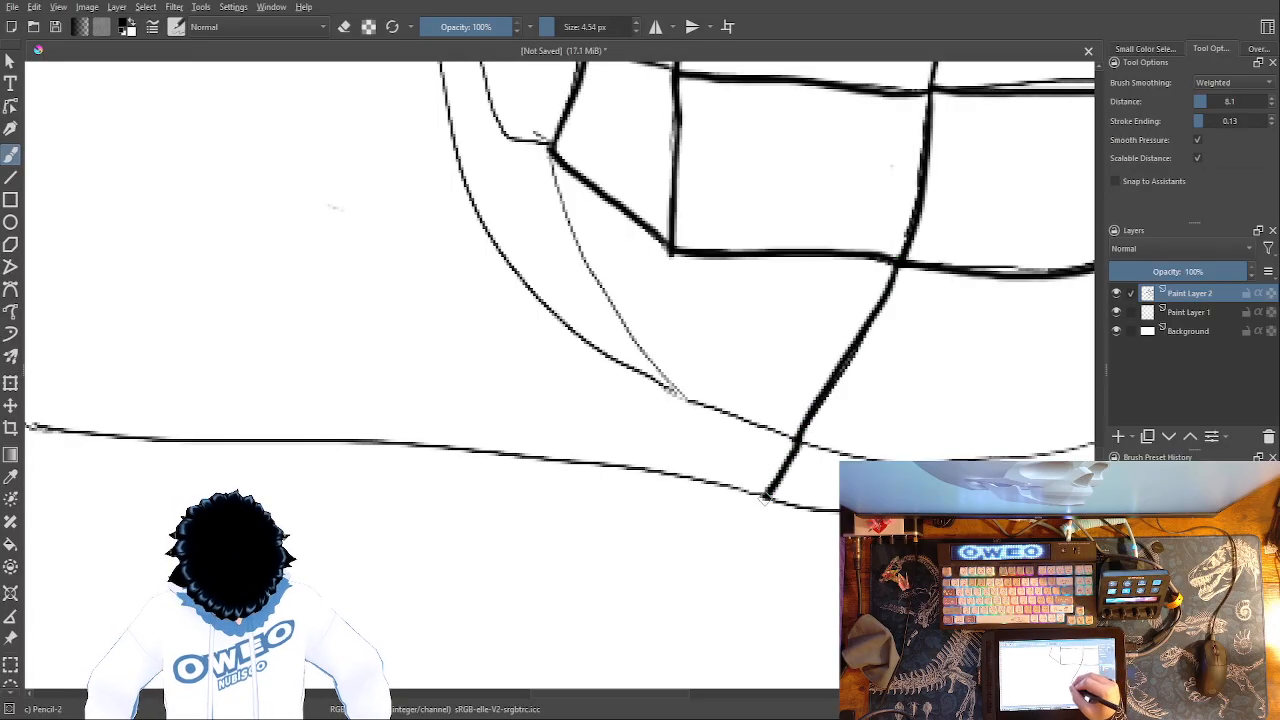
left_click_drag(680, 544, 338, 568)
mouse_move(850, 455)
left_mouse_down()
mouse_move(804, 545)
mouse_move(531, 539)
mouse_move(406, 515)
left_mouse_up()
mouse_move(849, 456)
left_mouse_down()
mouse_move(790, 443)
mouse_move(630, 480)
mouse_move(455, 462)
left_mouse_up()
- Ink the lower jaw edges from the chin up to the rear teeth and the short ledge behind them
mouse_move(792, 289)
left_mouse_down()
mouse_move(846, 455)
mouse_move(992, 460)
mouse_move(1132, 493)
left_mouse_up()
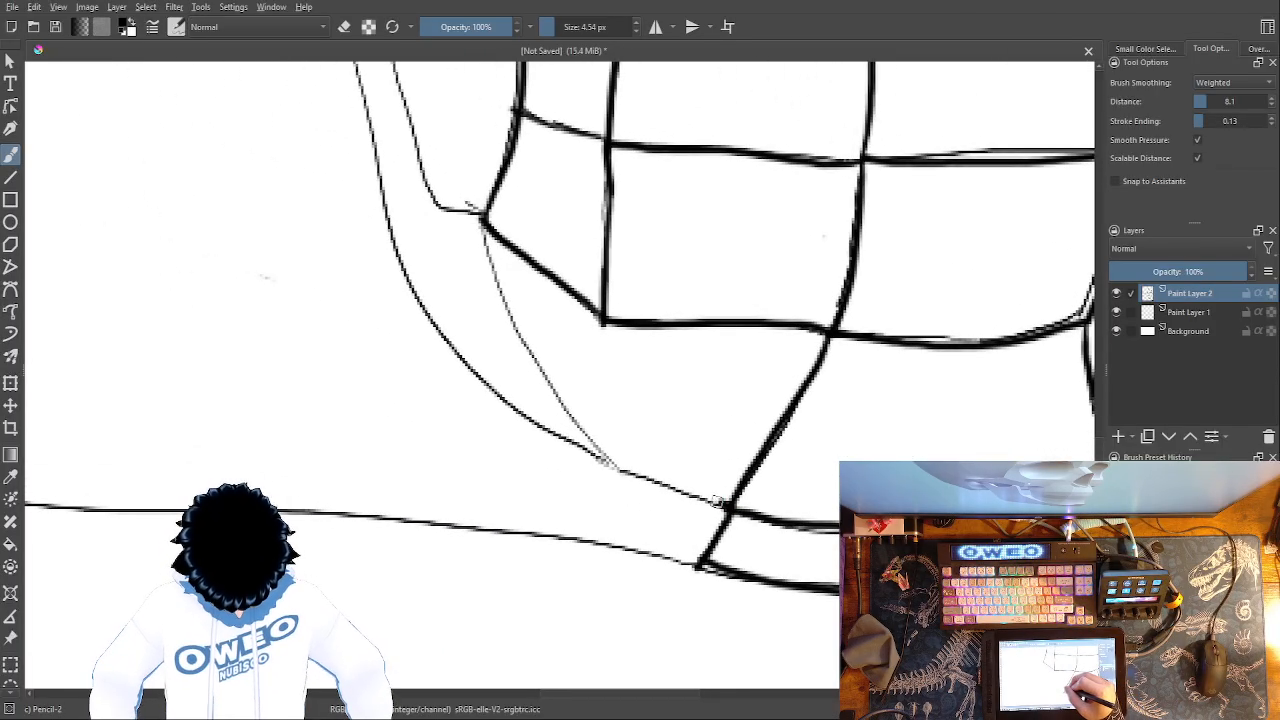
left_click_drag(720, 503, 605, 462)
mouse_move(480, 212)
left_mouse_down()
mouse_move(597, 456)
mouse_move(685, 469)
mouse_move(946, 616)
left_mouse_up()
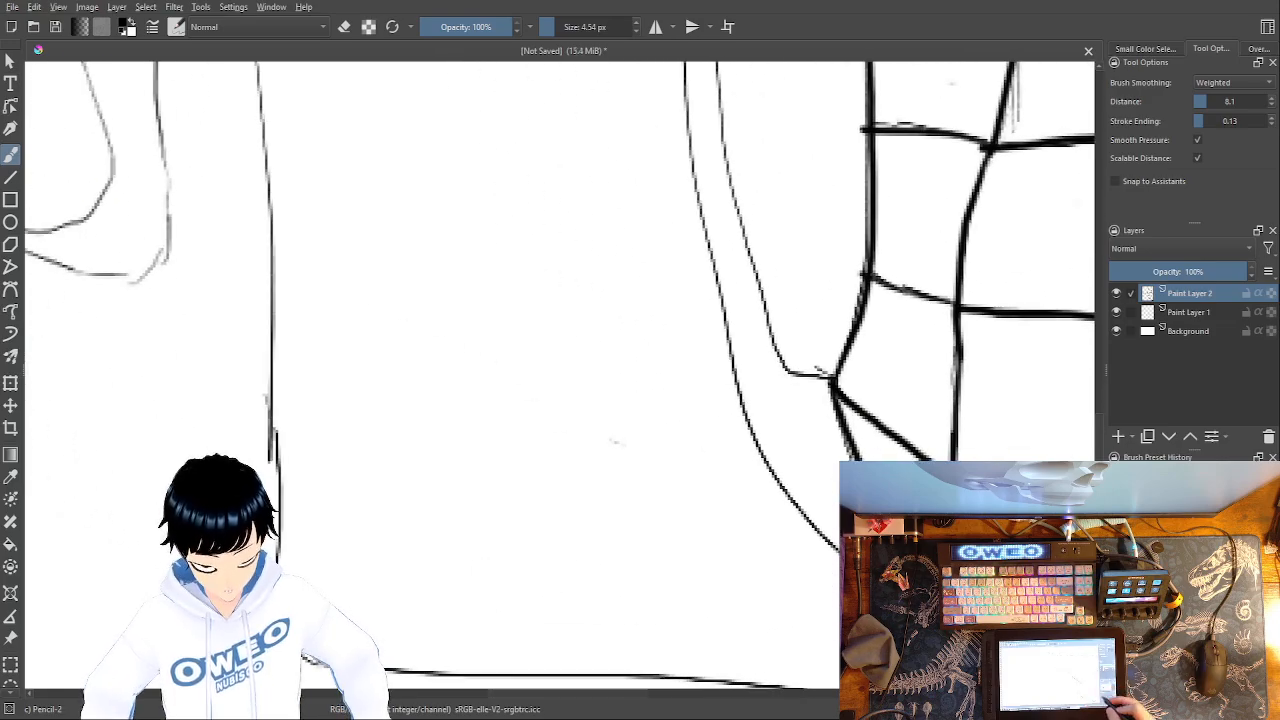
mouse_move(825, 375)
left_mouse_down()
mouse_move(786, 371)
mouse_move(791, 503)
left_mouse_up()
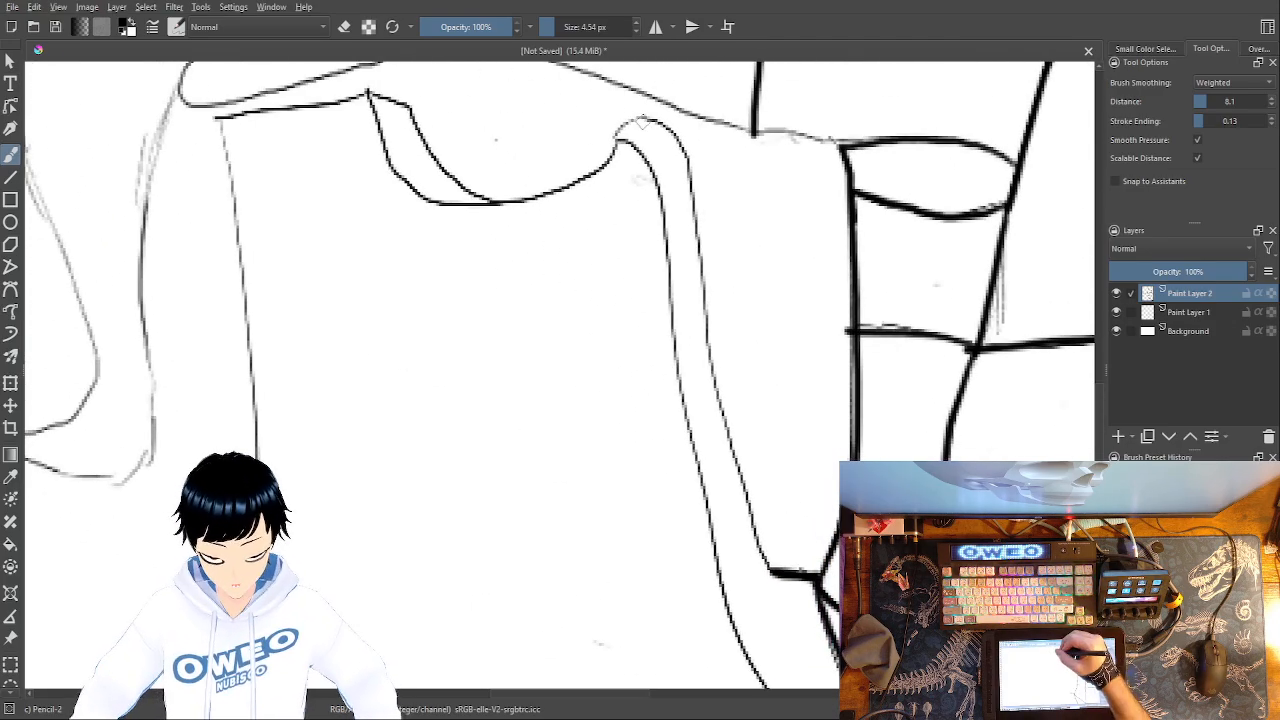
- Ink both long edges and the rounded tip of the jaw branch's front strip, and the curved notch behind it
mouse_move(634, 118)
left_mouse_down()
mouse_move(680, 150)
mouse_move(738, 457)
mouse_move(775, 572)
left_mouse_up()
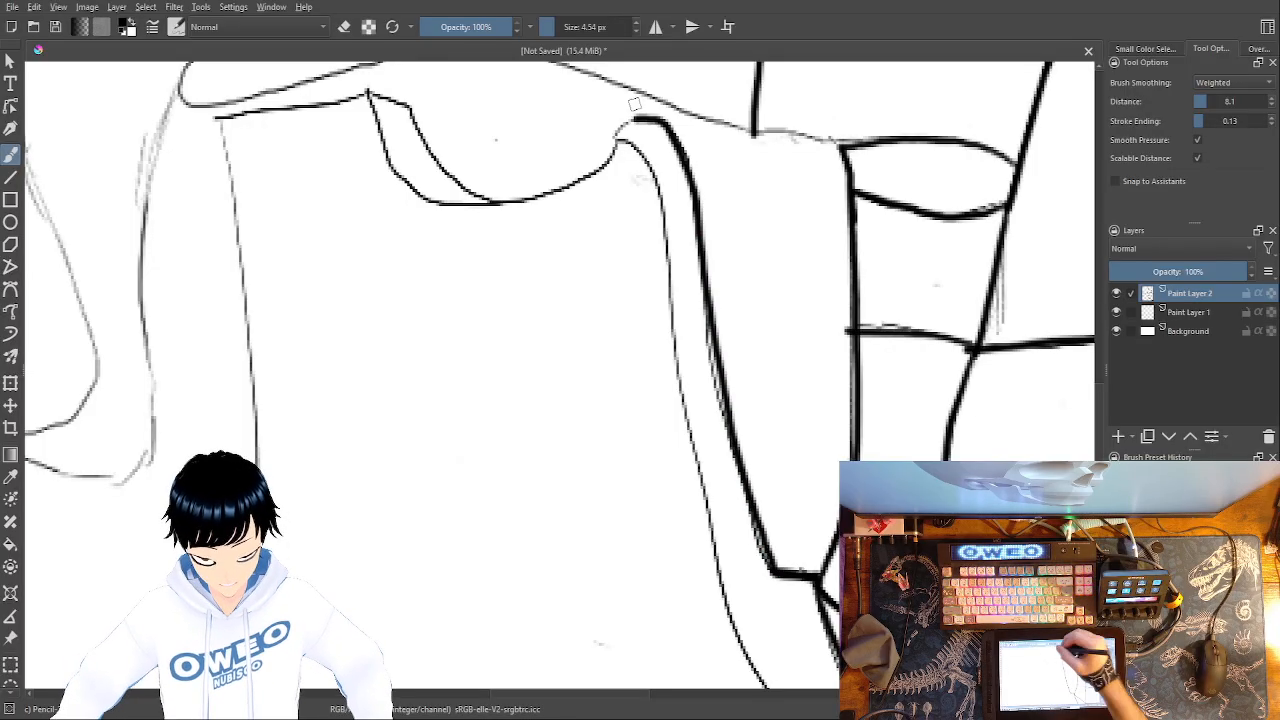
mouse_move(619, 136)
left_mouse_down()
mouse_move(664, 216)
mouse_move(684, 433)
mouse_move(748, 652)
mouse_move(730, 638)
mouse_move(596, 275)
left_mouse_up()
mouse_move(742, 540)
left_mouse_down()
mouse_move(670, 486)
mouse_move(548, 355)
mouse_move(622, 388)
mouse_move(746, 535)
left_mouse_up()
mouse_move(640, 150)
left_mouse_down()
mouse_move(700, 414)
mouse_move(776, 517)
left_mouse_up()
mouse_move(774, 266)
left_mouse_down()
mouse_move(762, 296)
mouse_move(712, 330)
mouse_move(655, 341)
mouse_move(616, 326)
mouse_move(547, 238)
mouse_move(512, 228)
mouse_move(562, 314)
mouse_move(620, 352)
mouse_move(657, 345)
left_mouse_up()
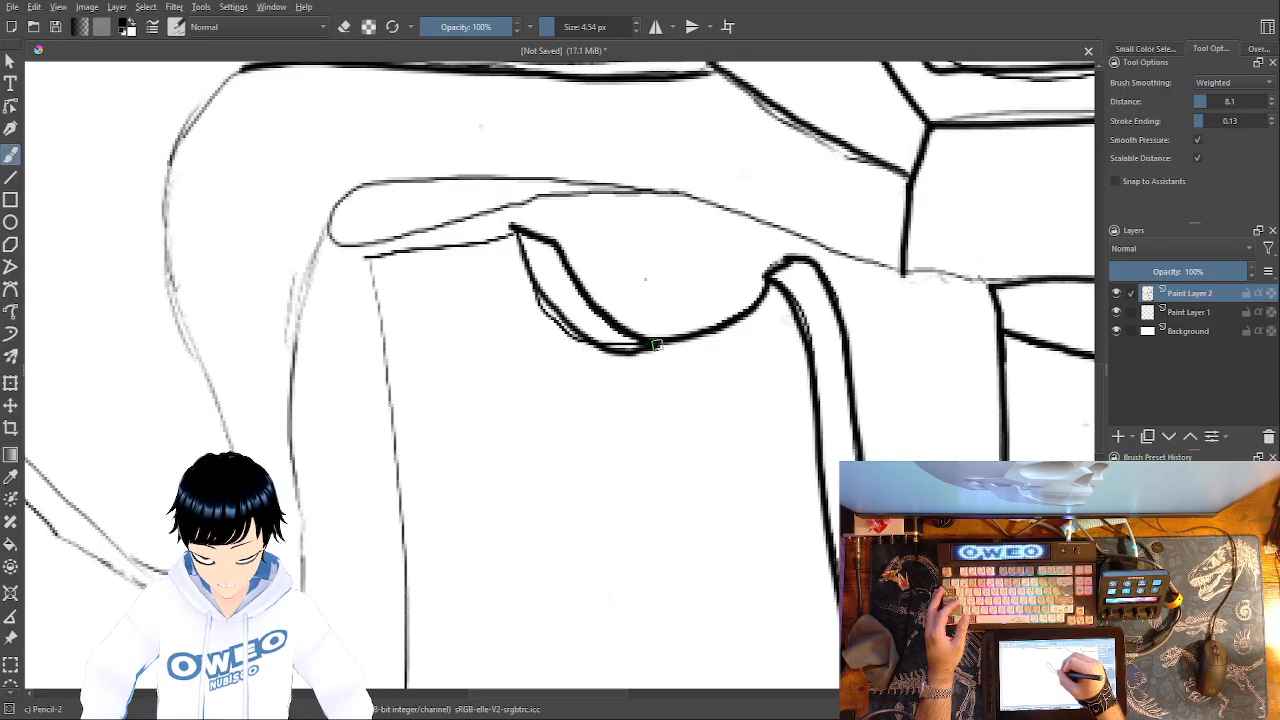
- Ink the top edge of the jaw joint and the jaw branch's long rear edge down to the jaw corner
mouse_move(515, 228)
left_mouse_down()
mouse_move(366, 256)
mouse_move(402, 296)
mouse_move(430, 425)
mouse_move(444, 618)
left_mouse_up()
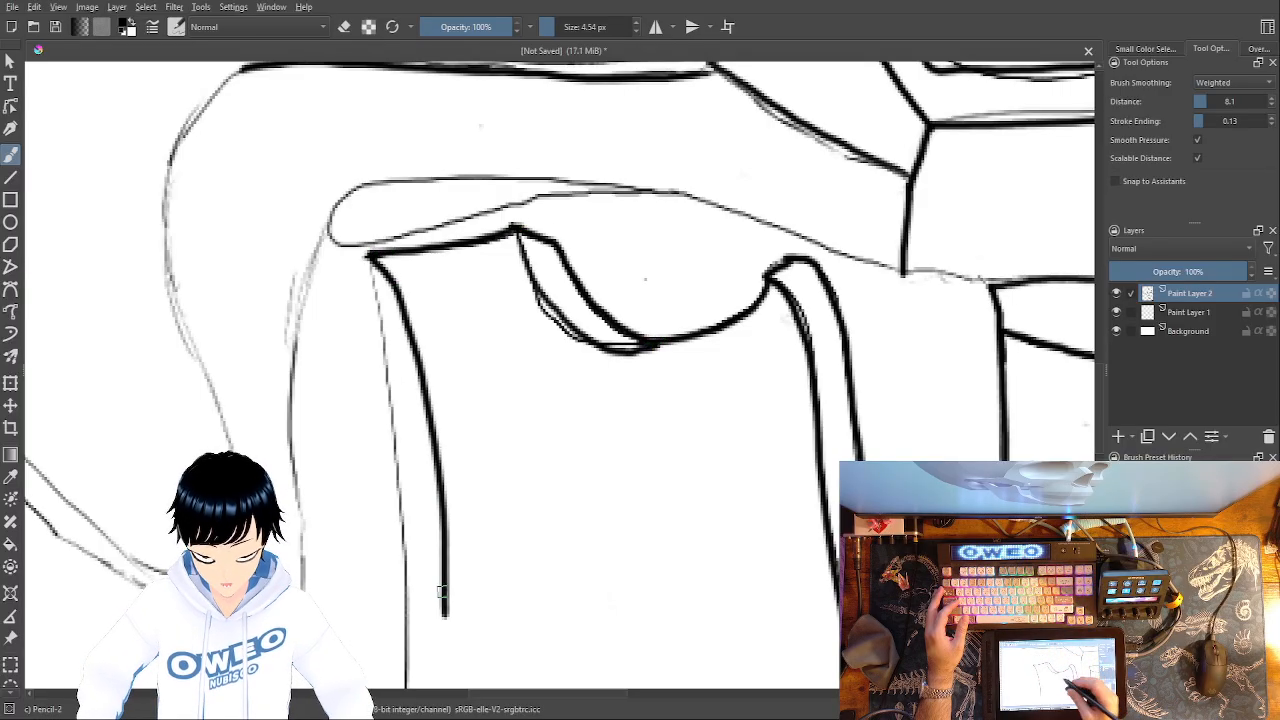
scroll(683, 171, "down", 8)
mouse_move(466, 212)
left_mouse_down()
mouse_move(430, 508)
mouse_move(460, 596)
left_mouse_up()
mouse_move(955, 583)
left_mouse_down()
mouse_move(638, 531)
mouse_move(572, 506)
left_mouse_up()
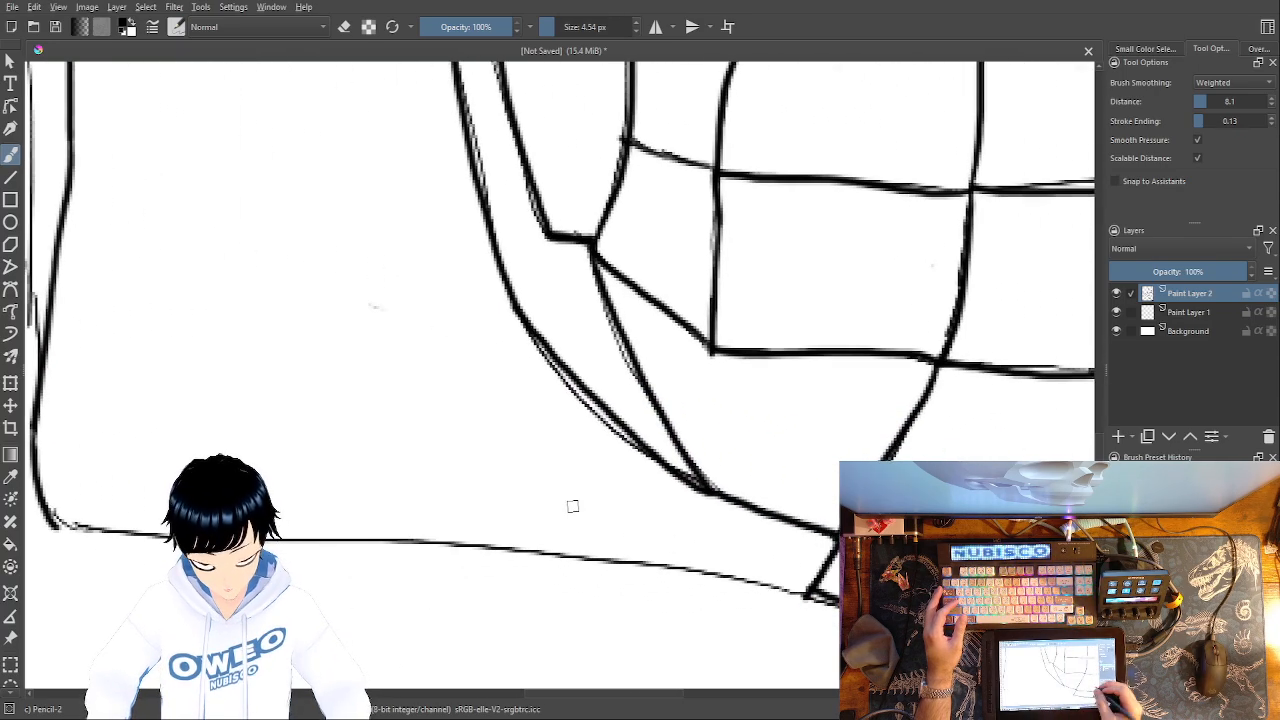
- Ink the lower edge of the jaw between the chin and the rear jaw corner, undoing the first stroke and redrawing it
mouse_move(812, 592)
left_mouse_down()
mouse_move(536, 552)
mouse_move(47, 518)
left_mouse_up()
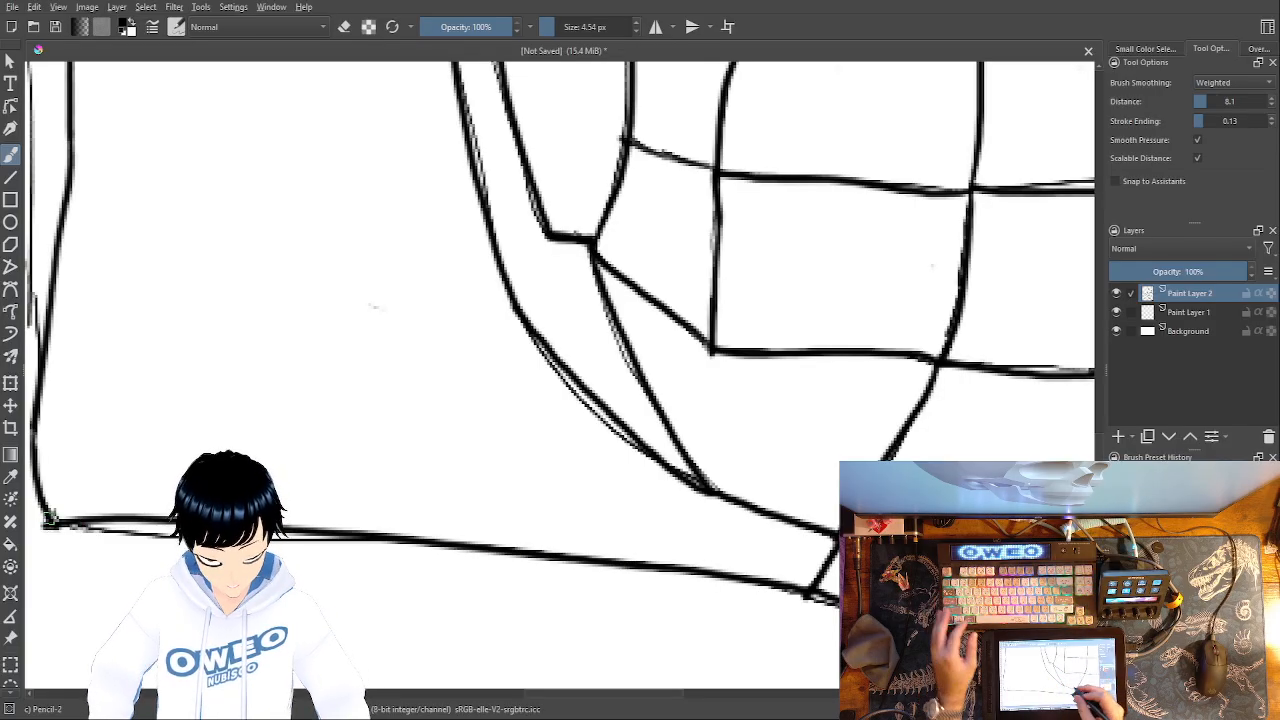
key("ctrl+z")
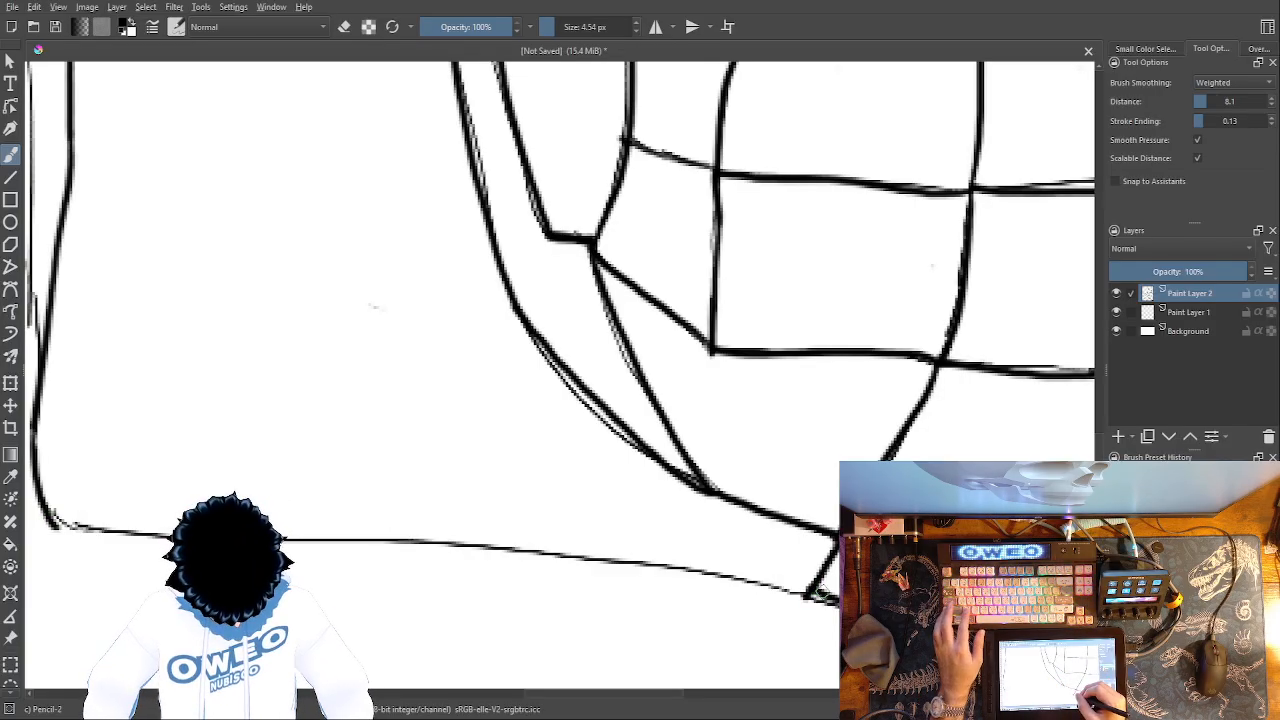
mouse_move(803, 589)
left_mouse_down()
mouse_move(320, 522)
mouse_move(50, 526)
mouse_move(443, 598)
mouse_move(490, 645)
mouse_move(573, 628)
mouse_move(476, 604)
mouse_move(472, 538)
left_mouse_up()
right_click(600, 508)
left_click(516, 592)
right_click(605, 610)
left_click(716, 530)
- Ink the cheek arch's lower edge with its rounded rear end and the slanted underside above the jaw joint
mouse_move(668, 414)
left_mouse_down()
mouse_move(743, 437)
mouse_move(870, 600)
mouse_move(666, 486)
mouse_move(630, 651)
left_mouse_up()
mouse_move(663, 548)
left_mouse_down()
mouse_move(543, 449)
mouse_move(305, 440)
left_mouse_up()
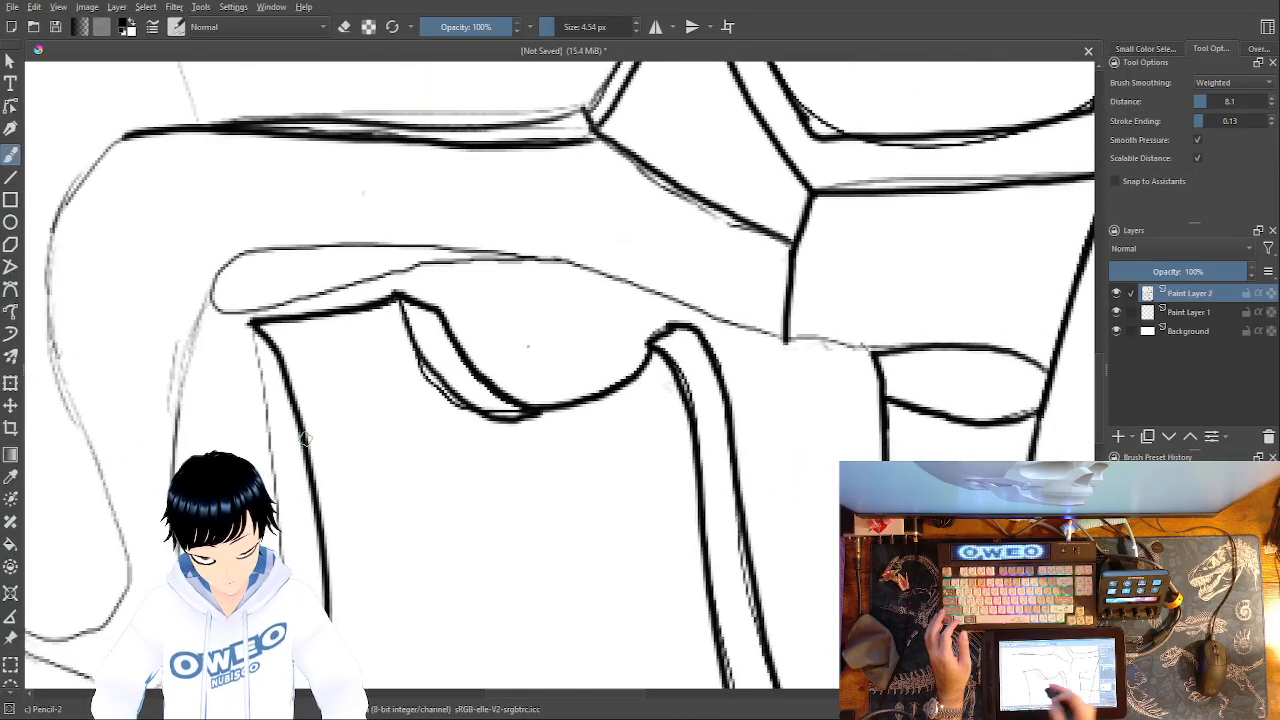
mouse_move(787, 335)
left_mouse_down()
mouse_move(534, 264)
mouse_move(358, 240)
mouse_move(226, 266)
mouse_move(216, 311)
left_mouse_up()
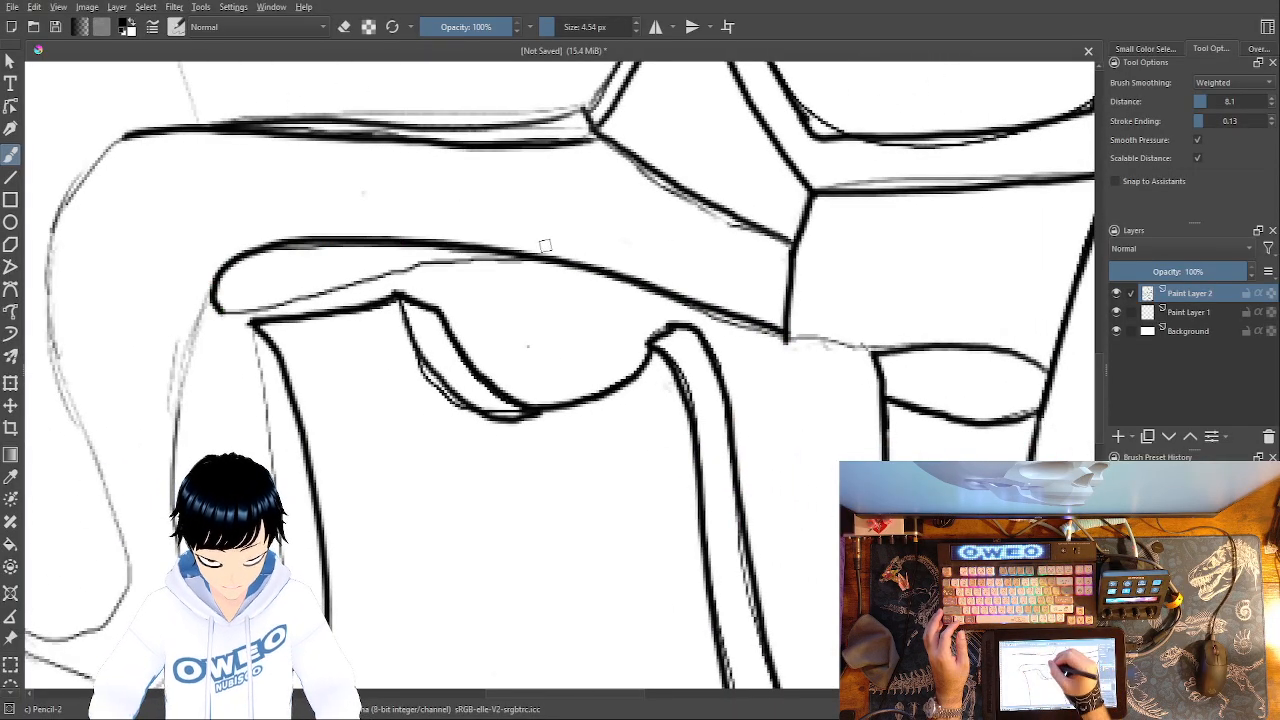
left_click_drag(537, 254, 217, 305)
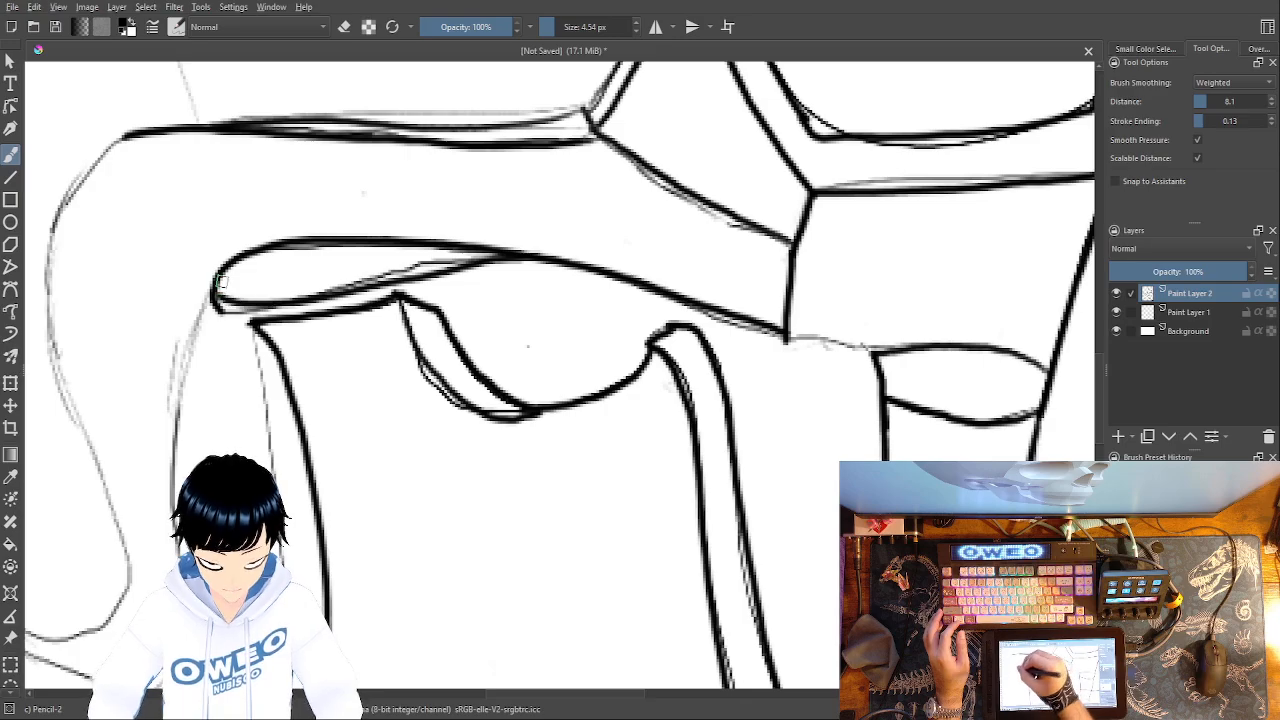
- Ink the bony projection behind the jaw joint, the rear curve of the cheek arch and the two parallel lines sweeping up behind them
left_click_drag(213, 285, 170, 416)
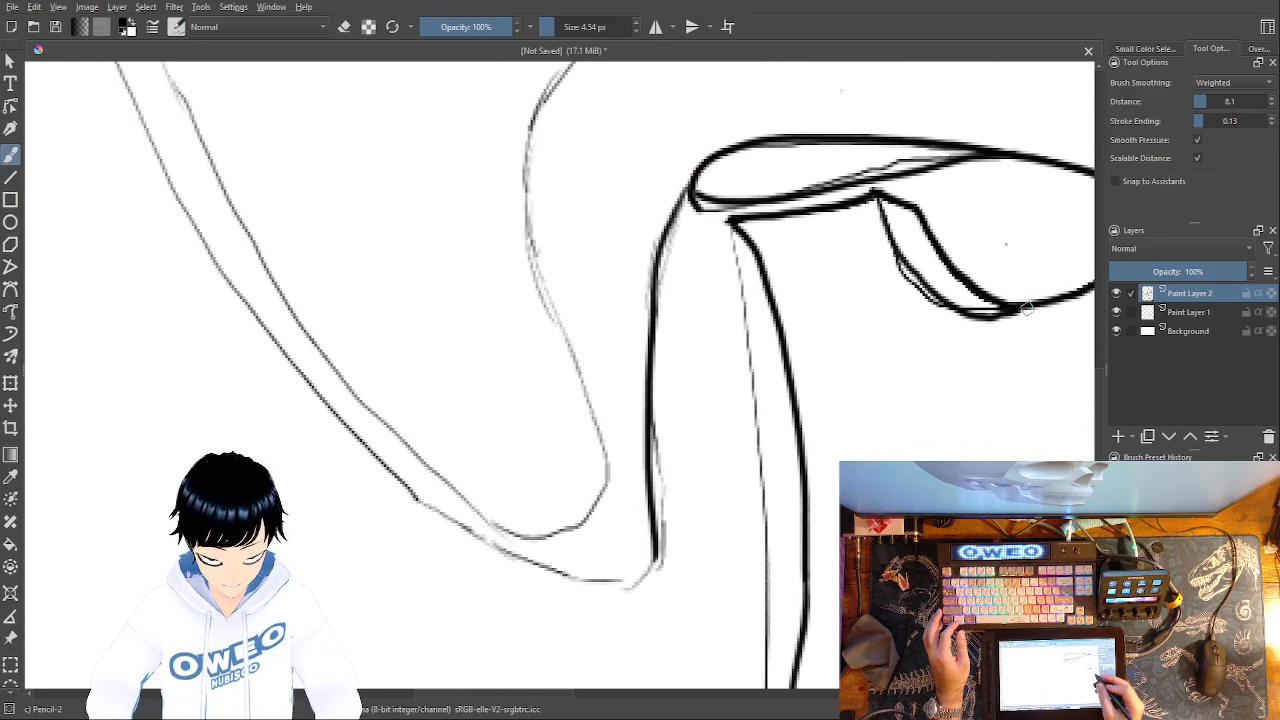
mouse_move(658, 542)
left_mouse_down()
mouse_move(642, 573)
mouse_move(588, 577)
mouse_move(527, 563)
mouse_move(405, 492)
mouse_move(225, 293)
mouse_move(155, 160)
left_mouse_up()
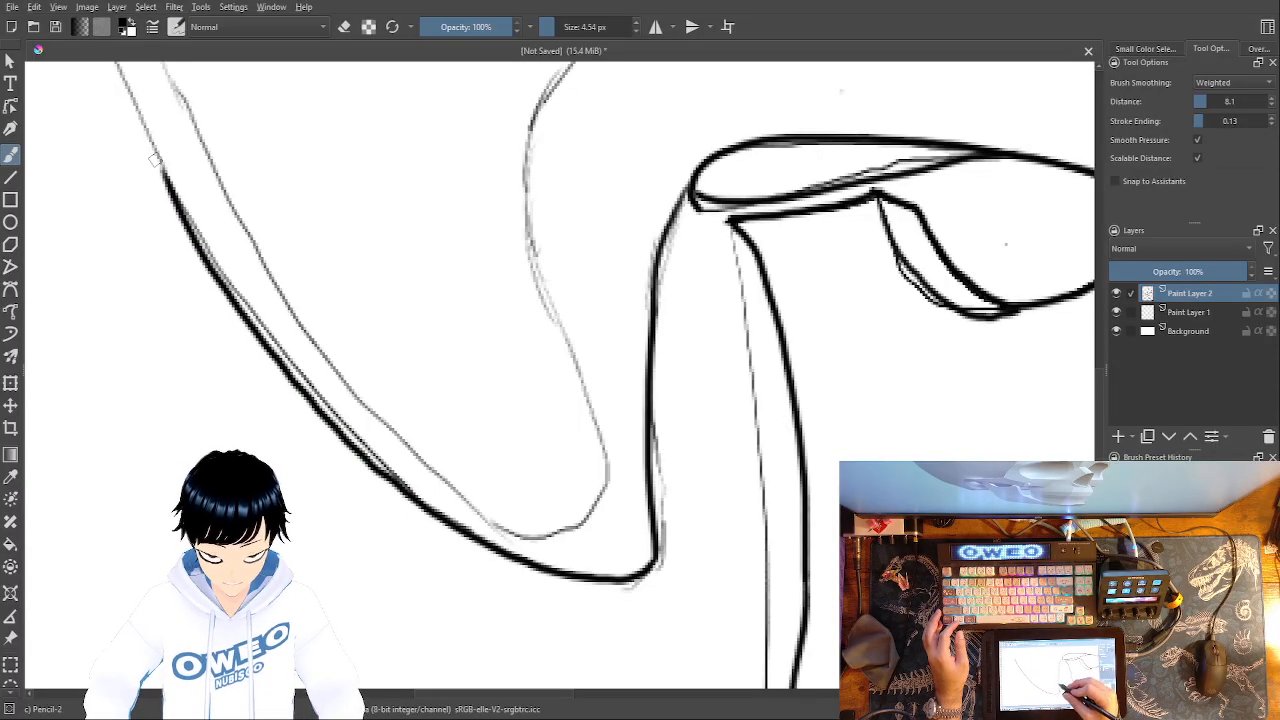
left_click_drag(642, 527, 648, 563)
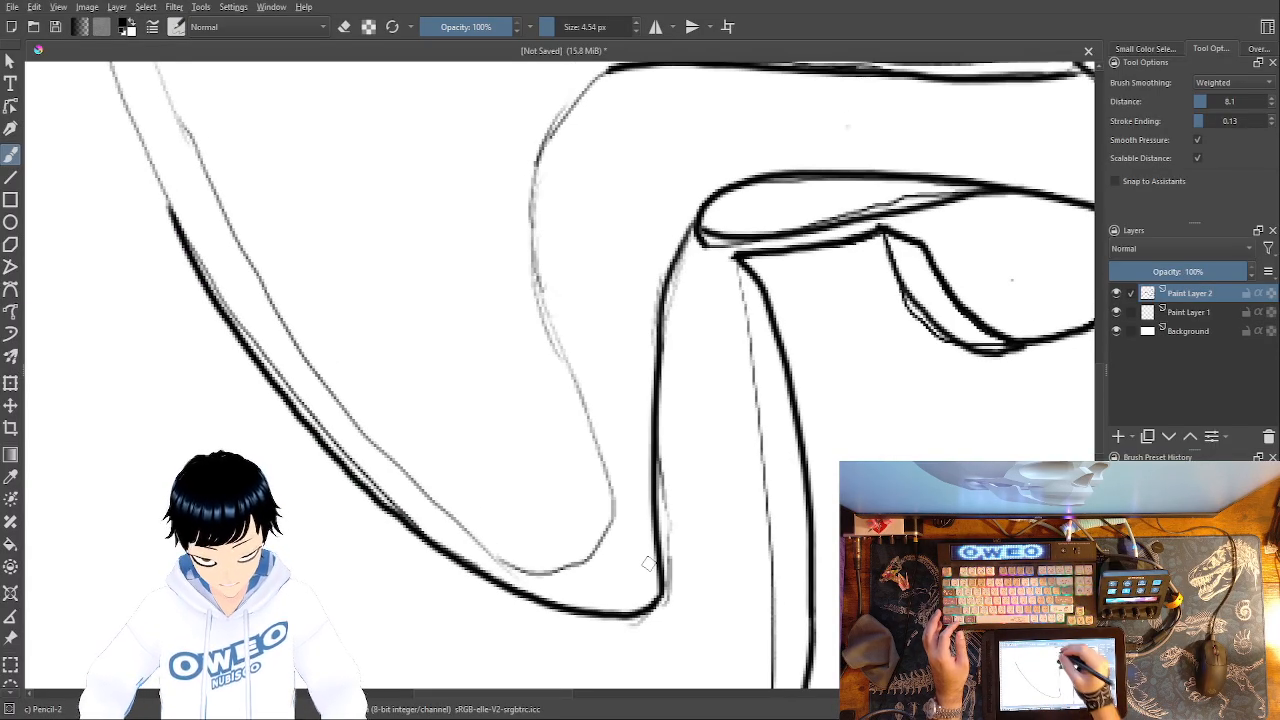
mouse_move(610, 70)
left_mouse_down()
mouse_move(558, 118)
mouse_move(533, 190)
mouse_move(563, 368)
mouse_move(615, 505)
mouse_move(605, 540)
mouse_move(573, 553)
mouse_move(520, 548)
mouse_move(410, 465)
mouse_move(316, 356)
mouse_move(164, 88)
left_mouse_up()
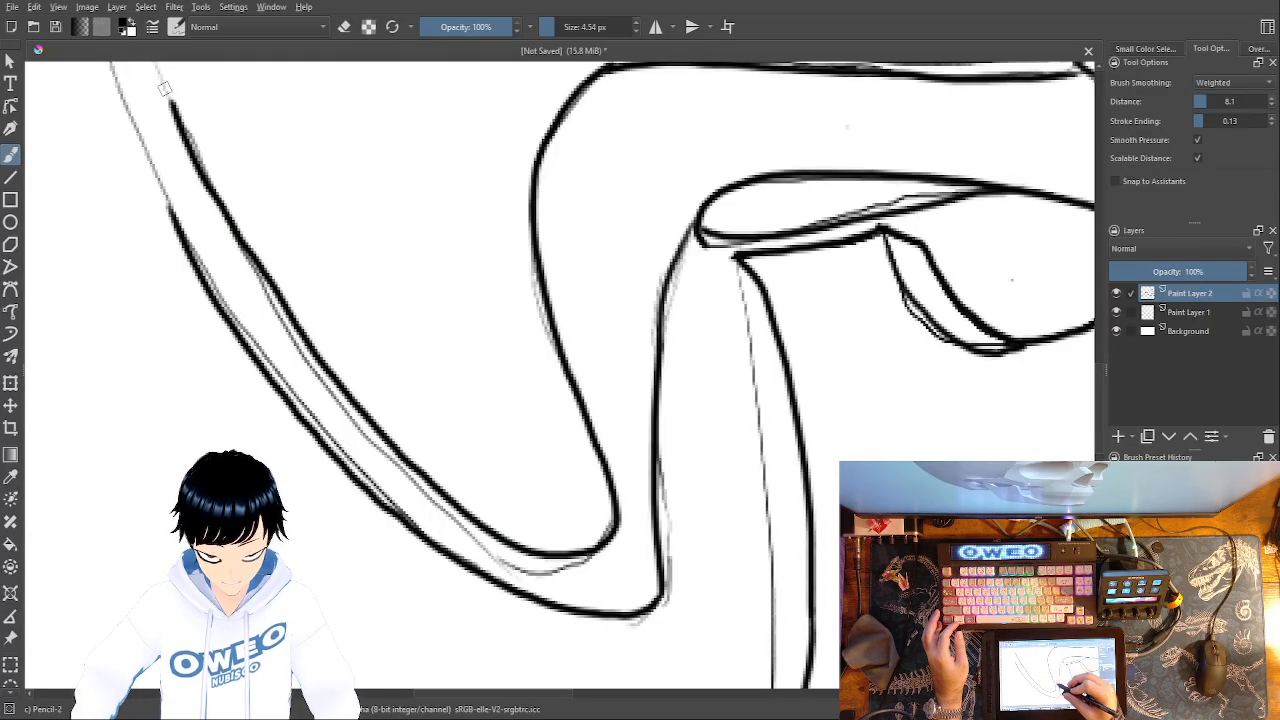
- Ink the temple line curving down the side of the skull to the outer end of the eye socket
left_click_drag(682, 463, 700, 663)
mouse_move(486, 210)
left_mouse_down()
mouse_move(494, 326)
mouse_move(549, 556)
mouse_move(312, 441)
left_mouse_up()
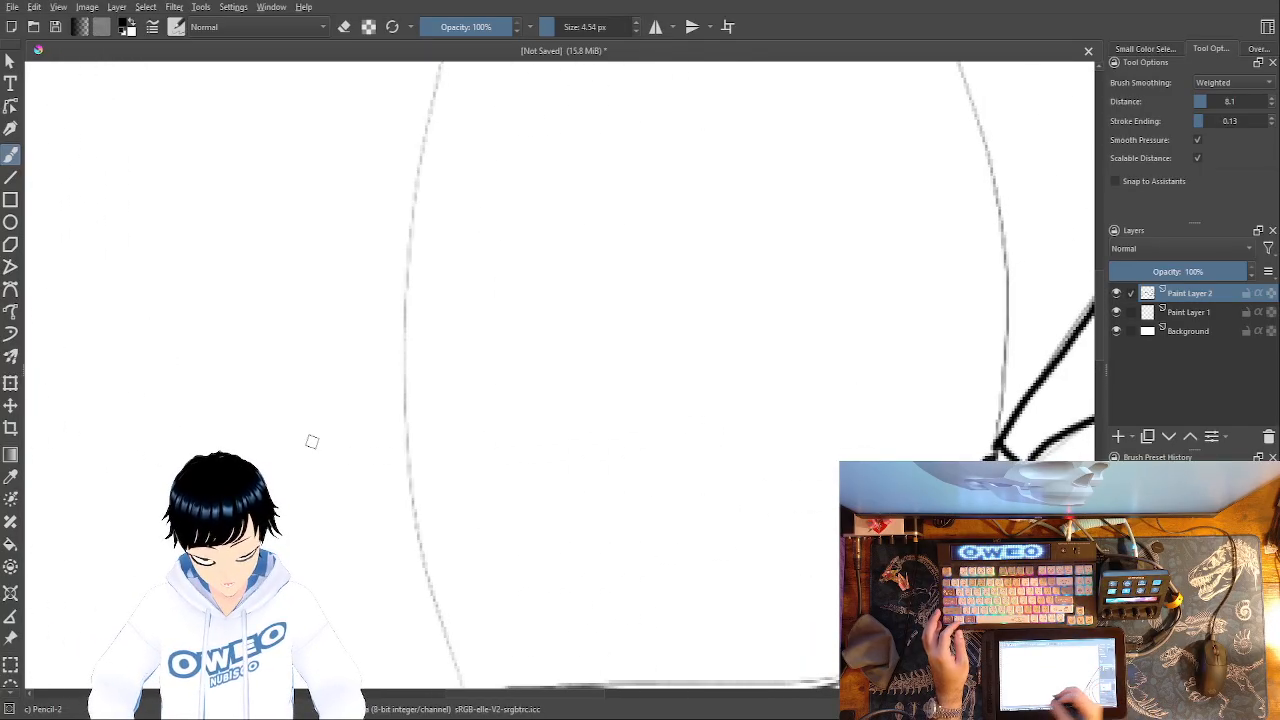
mouse_move(706, 412)
left_mouse_down()
mouse_move(437, 526)
mouse_move(309, 538)
left_mouse_up()
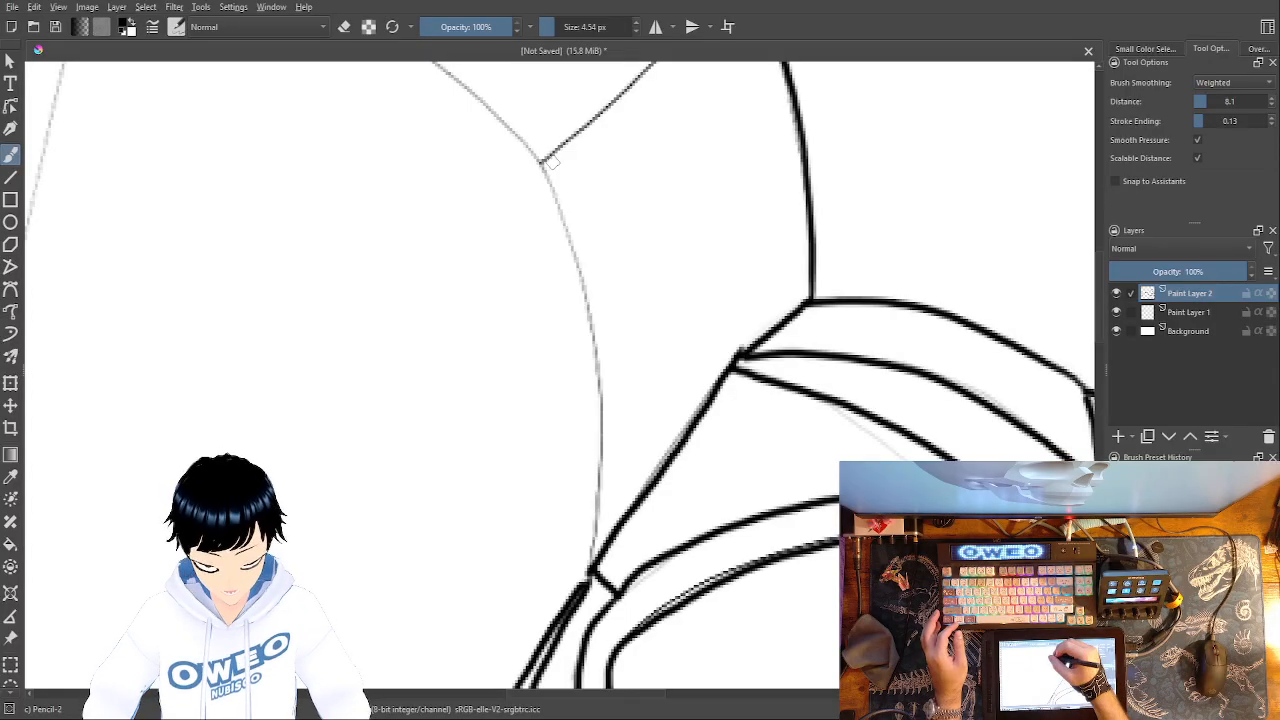
mouse_move(541, 162)
left_mouse_down()
mouse_move(580, 268)
mouse_move(595, 380)
mouse_move(590, 575)
left_mouse_up()
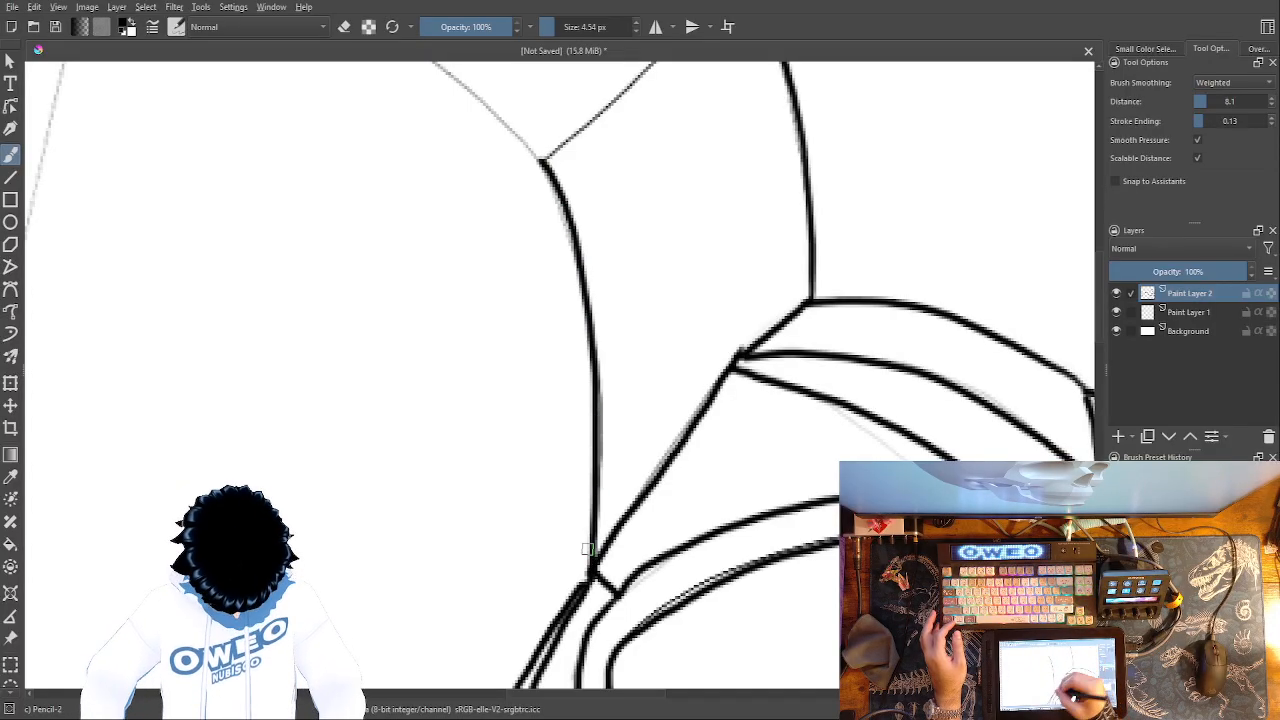
- Ink the slanted line joining the temple line's upper end to the forehead's side edge, undoing and redrawing it until it fits
left_click_drag(541, 482, 378, 682)
left_click_drag(580, 184, 365, 369)
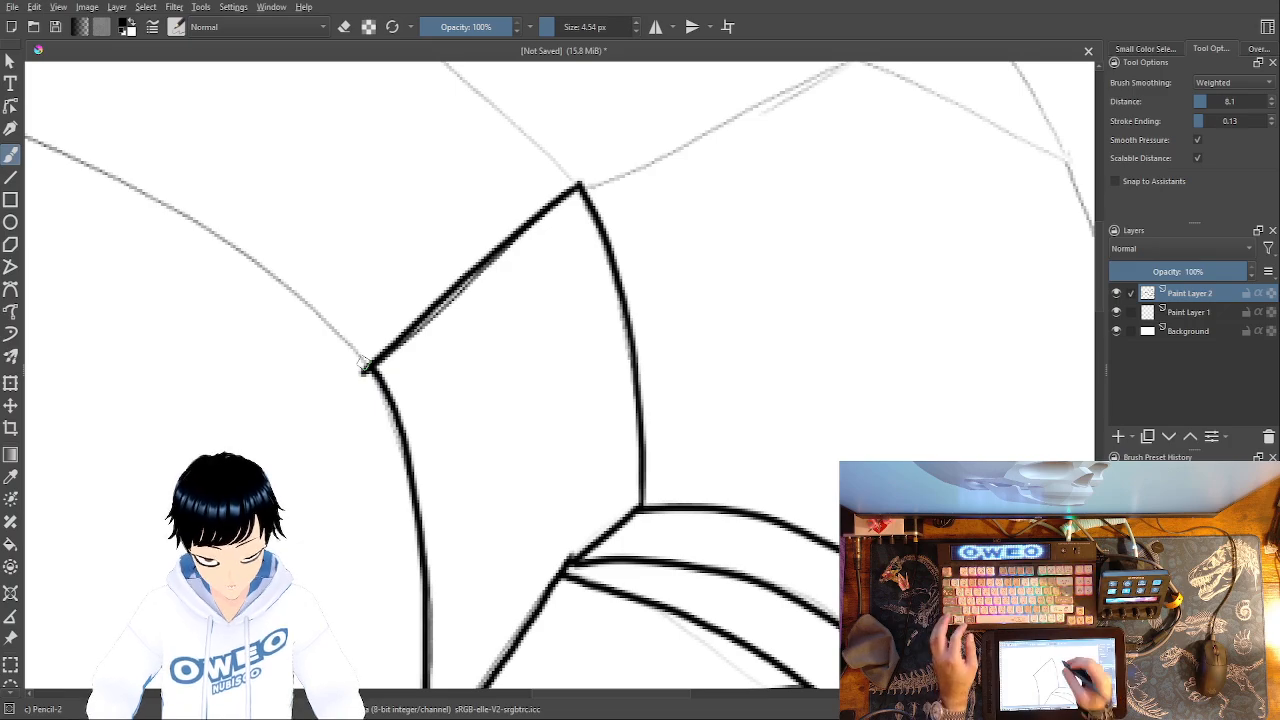
key("ctrl+z")
left_click_drag(580, 184, 372, 368)
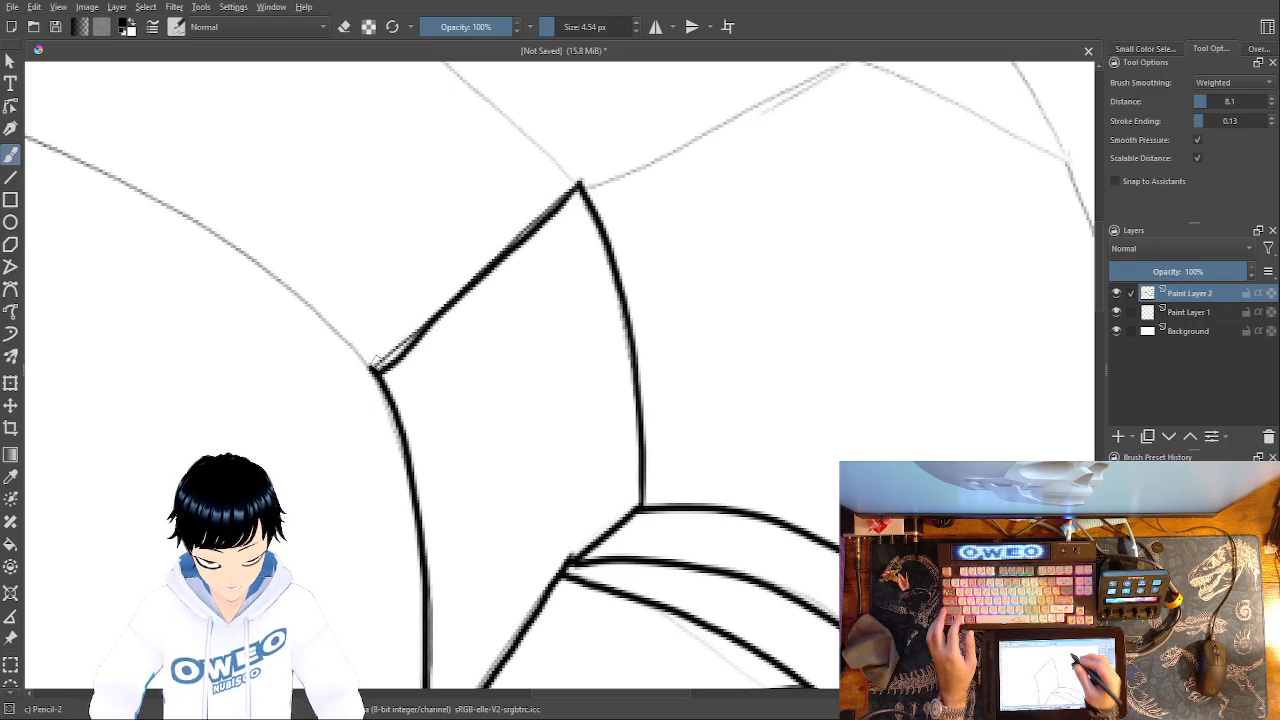
key("ctrl+z")
left_click_drag(583, 183, 374, 368)
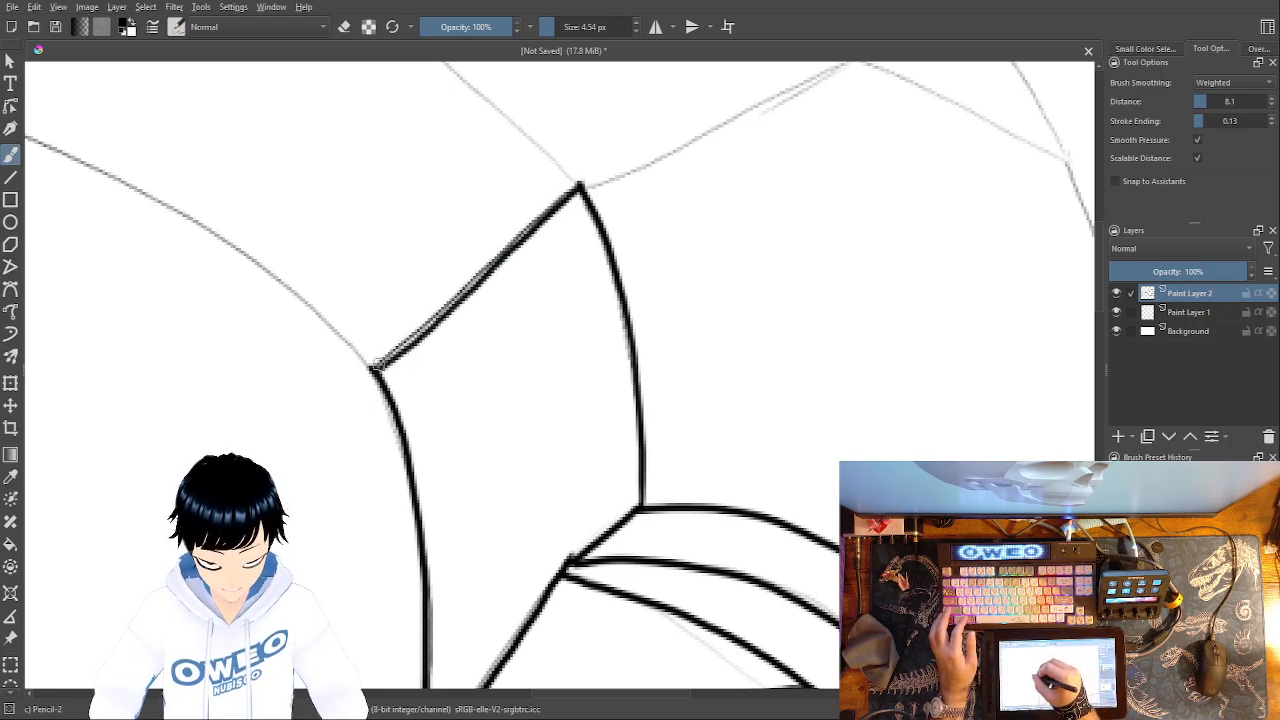
- Ink the peaked line across the upper forehead from the front contour to the side edge, undoing the extra mark at its end
left_click_drag(569, 452, 189, 514)
mouse_move(692, 217)
left_mouse_down()
mouse_move(465, 118)
mouse_move(203, 244)
left_mouse_up()
mouse_move(692, 216)
left_mouse_down()
mouse_move(784, 571)
mouse_move(791, 676)
mouse_move(731, 366)
mouse_move(680, 205)
left_mouse_up()
key("ctrl+z")
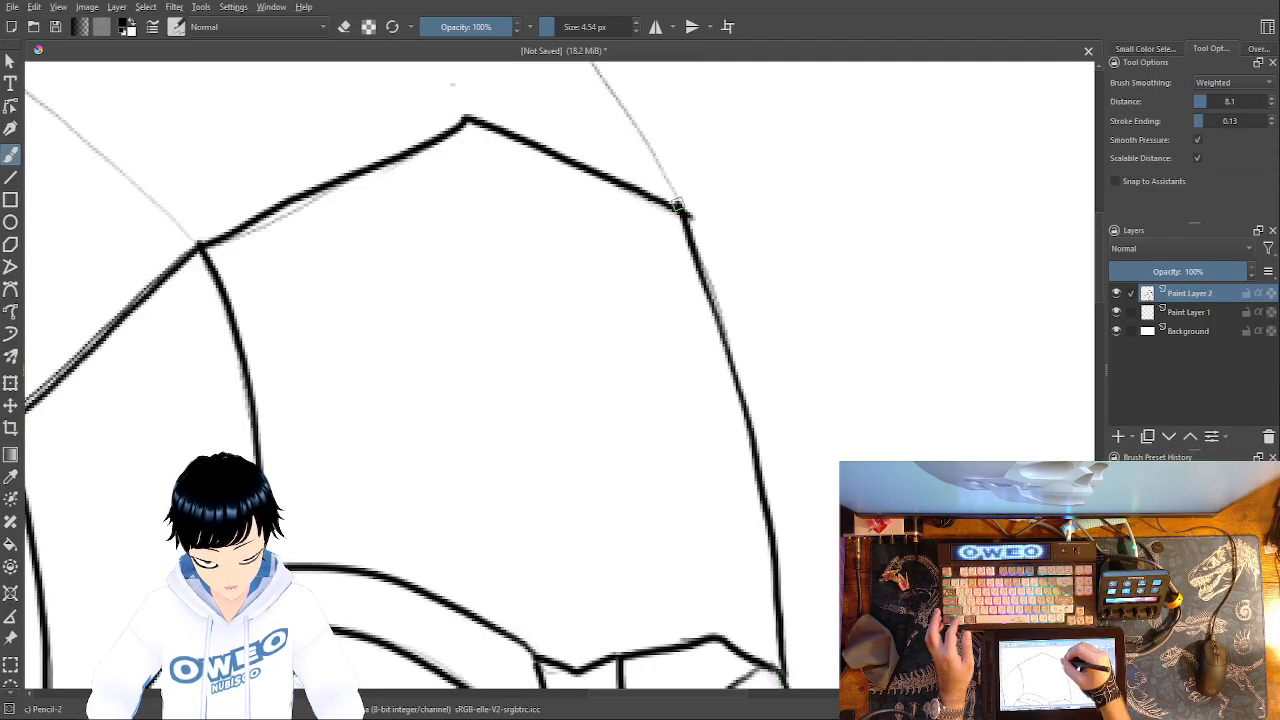
- Ink the cranium's outer contour from the forehead over the crown to the upper rear, undoing and redrawing the section behind the crown
left_click_drag(674, 494, 687, 698)
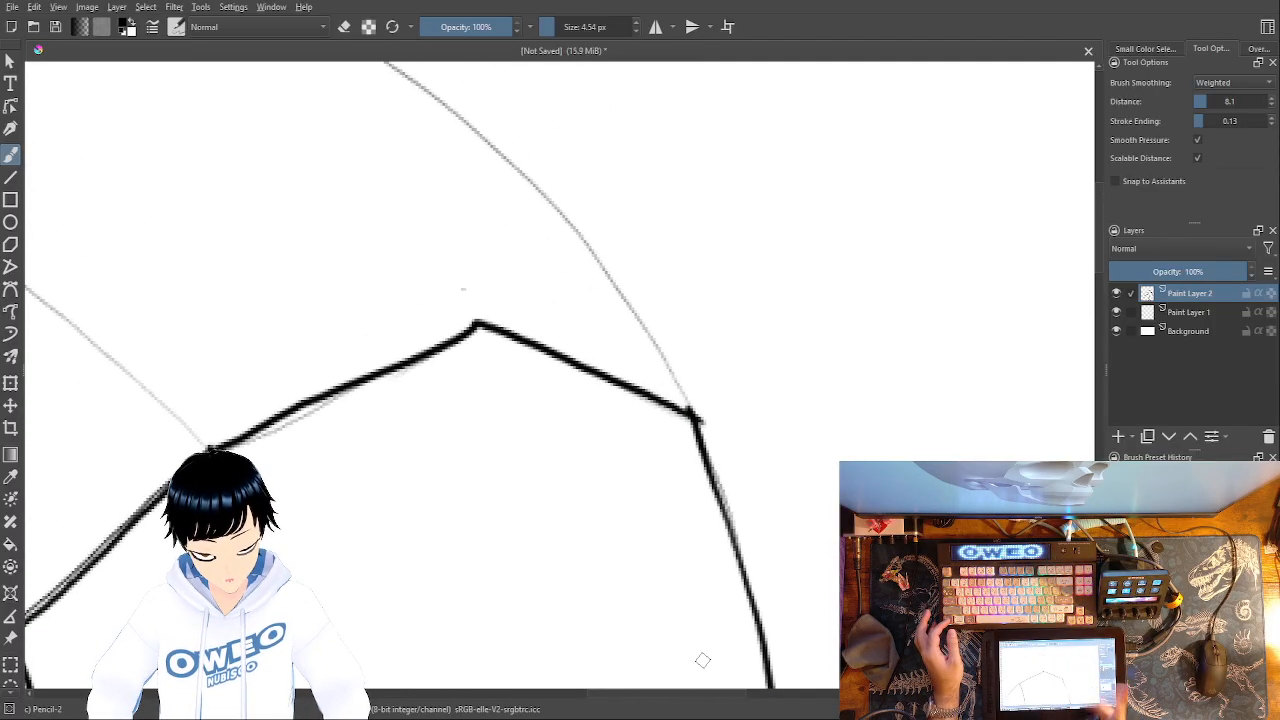
mouse_move(644, 411)
left_mouse_down()
mouse_move(808, 560)
mouse_move(854, 640)
left_mouse_up()
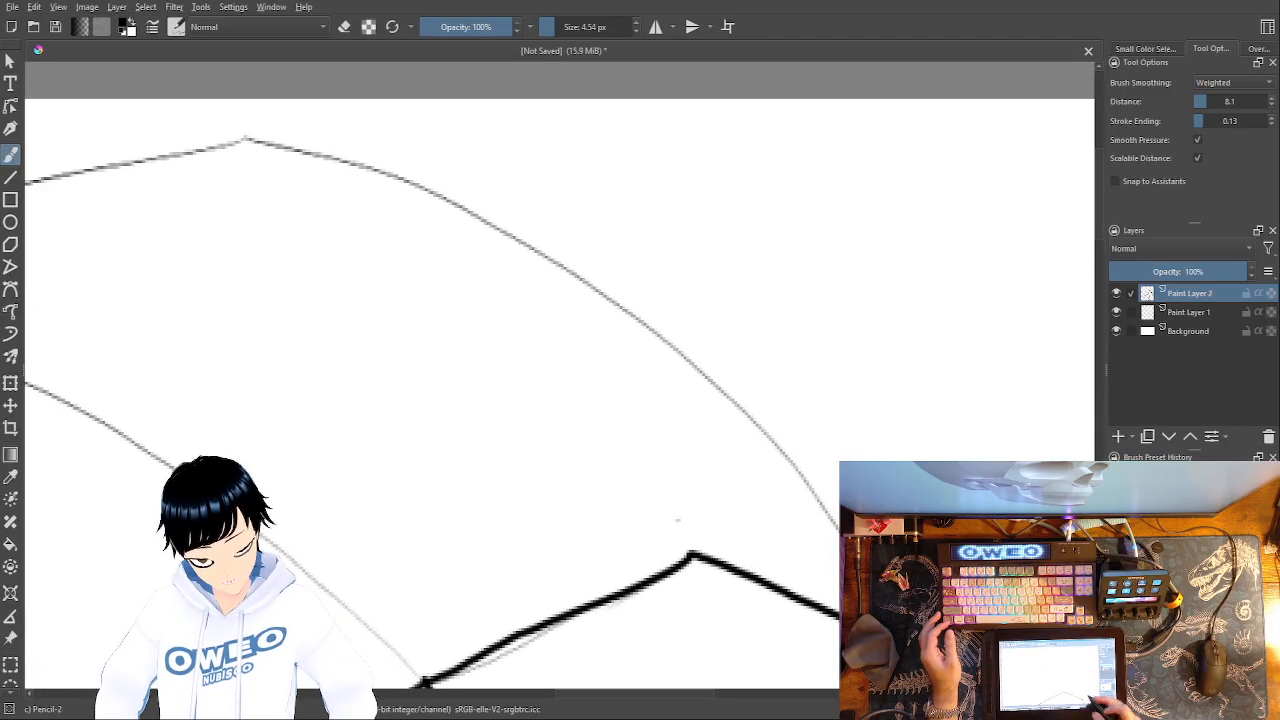
mouse_move(840, 515)
left_mouse_down()
mouse_move(722, 376)
mouse_move(408, 188)
mouse_move(240, 135)
mouse_move(443, 171)
mouse_move(850, 190)
mouse_move(437, 257)
mouse_move(230, 315)
left_mouse_up()
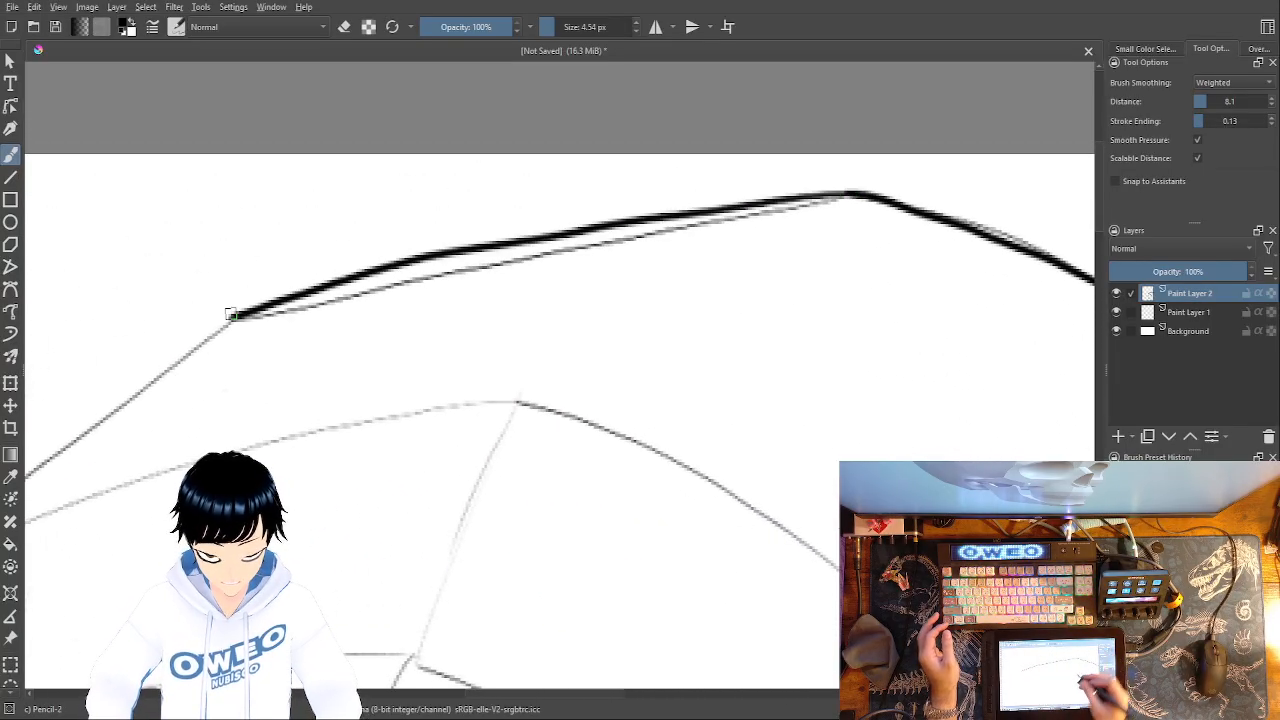
key("ctrl+z")
mouse_move(850, 190)
left_mouse_down()
mouse_move(671, 206)
mouse_move(230, 309)
mouse_move(734, 360)
mouse_move(1017, 283)
mouse_move(638, 211)
mouse_move(518, 296)
mouse_move(323, 473)
mouse_move(714, 296)
mouse_move(882, 163)
left_mouse_up()
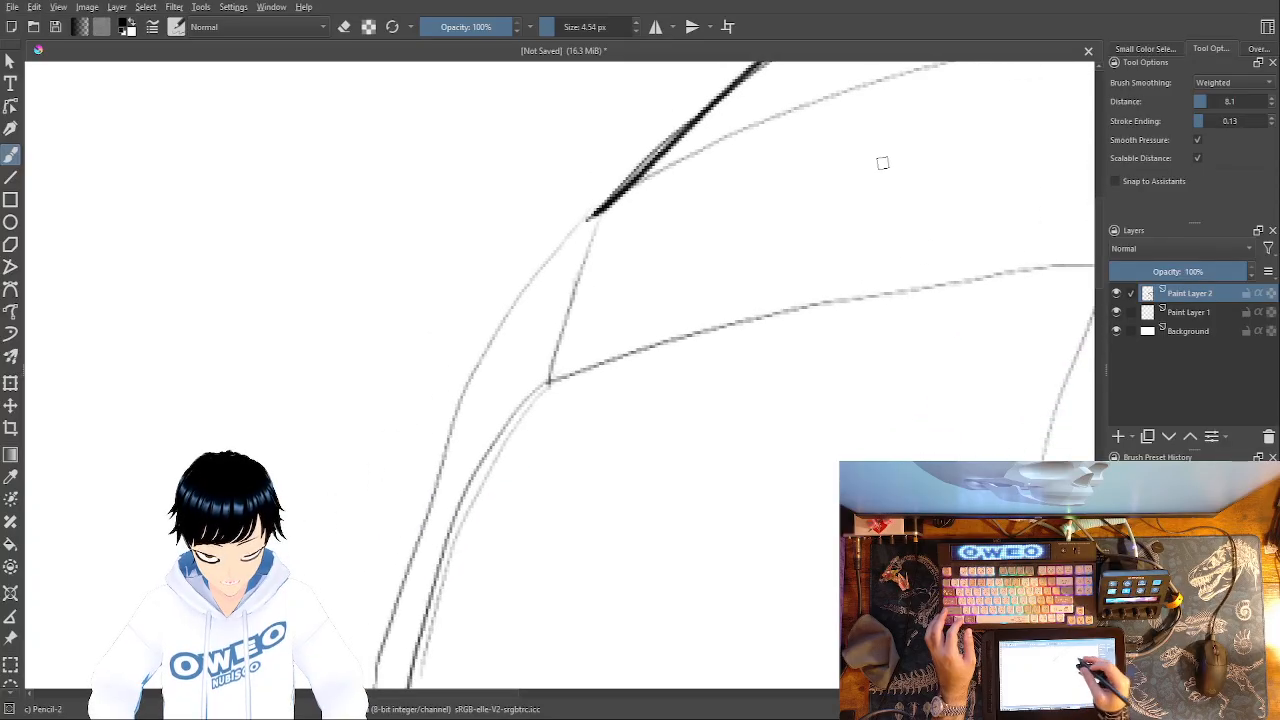
- Ink the short connecting line at the upper rear of the cranium and the outer and inner contours descending from it
left_click_drag(597, 212, 549, 380)
left_click_drag(729, 243, 830, 158)
mouse_move(724, 118)
left_mouse_down()
mouse_move(651, 204)
mouse_move(586, 325)
mouse_move(532, 469)
mouse_move(501, 620)
left_mouse_up()
mouse_move(684, 280)
left_mouse_down()
mouse_move(558, 535)
mouse_move(523, 678)
mouse_move(513, 440)
mouse_move(513, 468)
mouse_move(478, 236)
mouse_move(504, 405)
mouse_move(595, 675)
left_mouse_up()
- Ink the rest of the outer and inner rear contours to join the lines already drawn at the skull base
left_click_drag(602, 428, 523, 197)
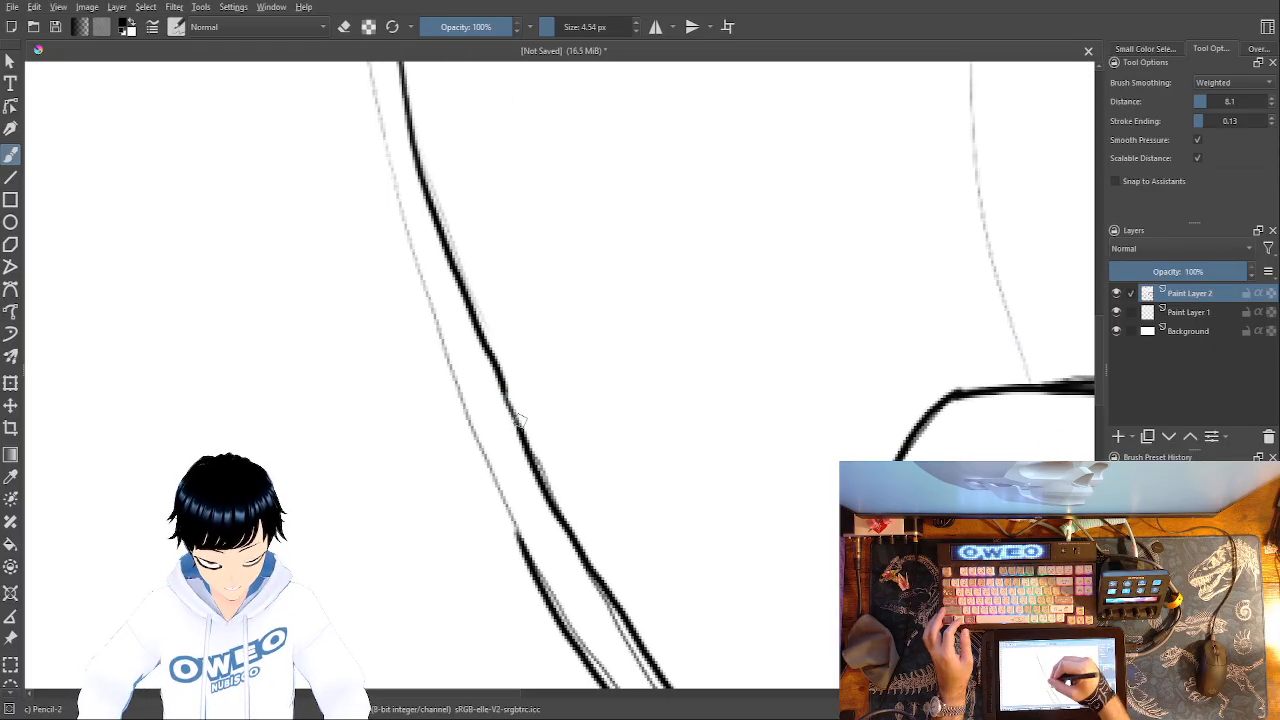
mouse_move(522, 552)
left_mouse_down()
mouse_move(421, 305)
mouse_move(371, 114)
mouse_move(371, 62)
left_mouse_up()
mouse_move(540, 480)
left_mouse_down()
mouse_move(580, 543)
mouse_move(455, 265)
left_mouse_up()
left_click_drag(430, 213, 452, 402)
mouse_move(740, 439)
left_mouse_down()
mouse_move(680, 459)
mouse_move(270, 460)
mouse_move(541, 712)
left_mouse_up()
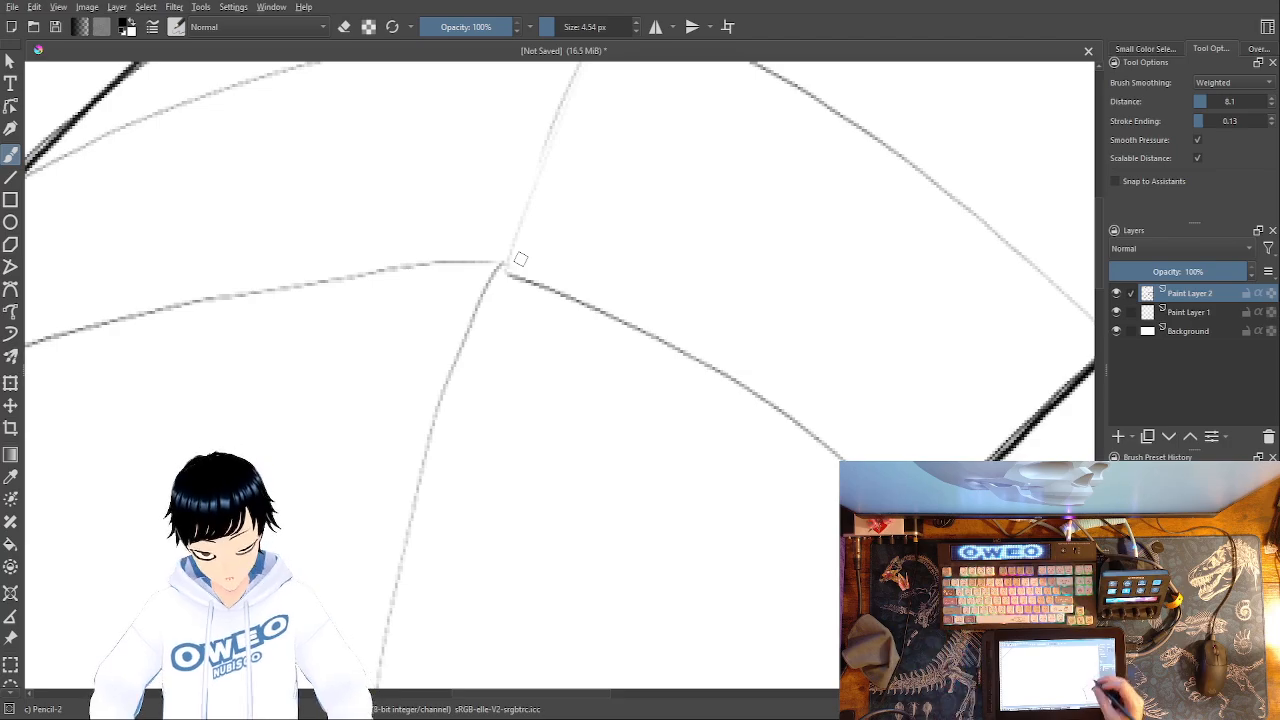
- Ink the arched upper edge of the skull's side plane from the temple to the rear corner, undoing and redrawing its rear end
mouse_move(850, 460)
left_mouse_down()
mouse_move(782, 408)
mouse_move(532, 282)
mouse_move(422, 264)
mouse_move(196, 300)
mouse_move(26, 350)
left_mouse_up()
mouse_move(726, 322)
left_mouse_down()
mouse_move(894, 271)
mouse_move(1157, 305)
left_mouse_up()
left_click_drag(486, 322, 334, 376)
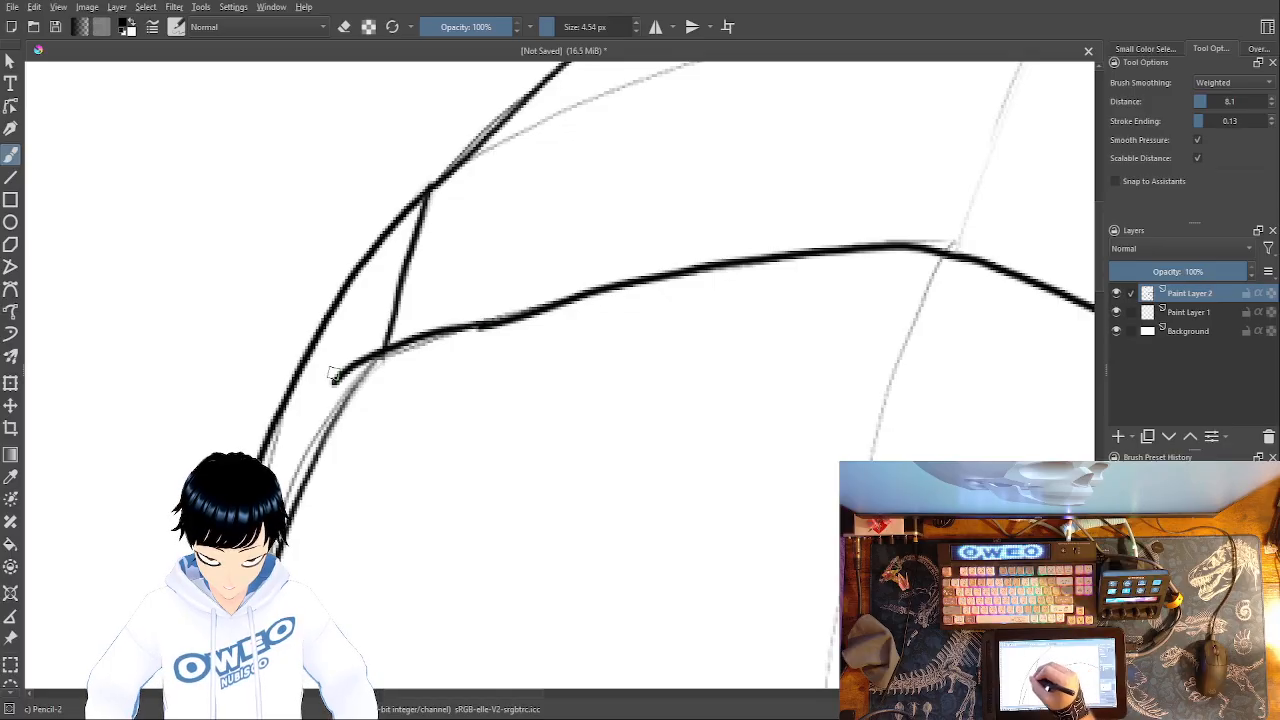
key("ctrl+z")
mouse_move(490, 322)
left_mouse_down()
mouse_move(363, 366)
mouse_move(325, 413)
left_mouse_up()
key("ctrl+z")
mouse_move(500, 320)
left_mouse_down()
mouse_move(382, 362)
mouse_move(315, 450)
left_mouse_up()
- Ink the short cross line between the two arches and both halves of the upper arch, redrawing its front half
mouse_move(908, 236)
left_mouse_down()
mouse_move(668, 340)
mouse_move(596, 422)
mouse_move(482, 498)
left_mouse_up()
left_click_drag(625, 256, 510, 525)
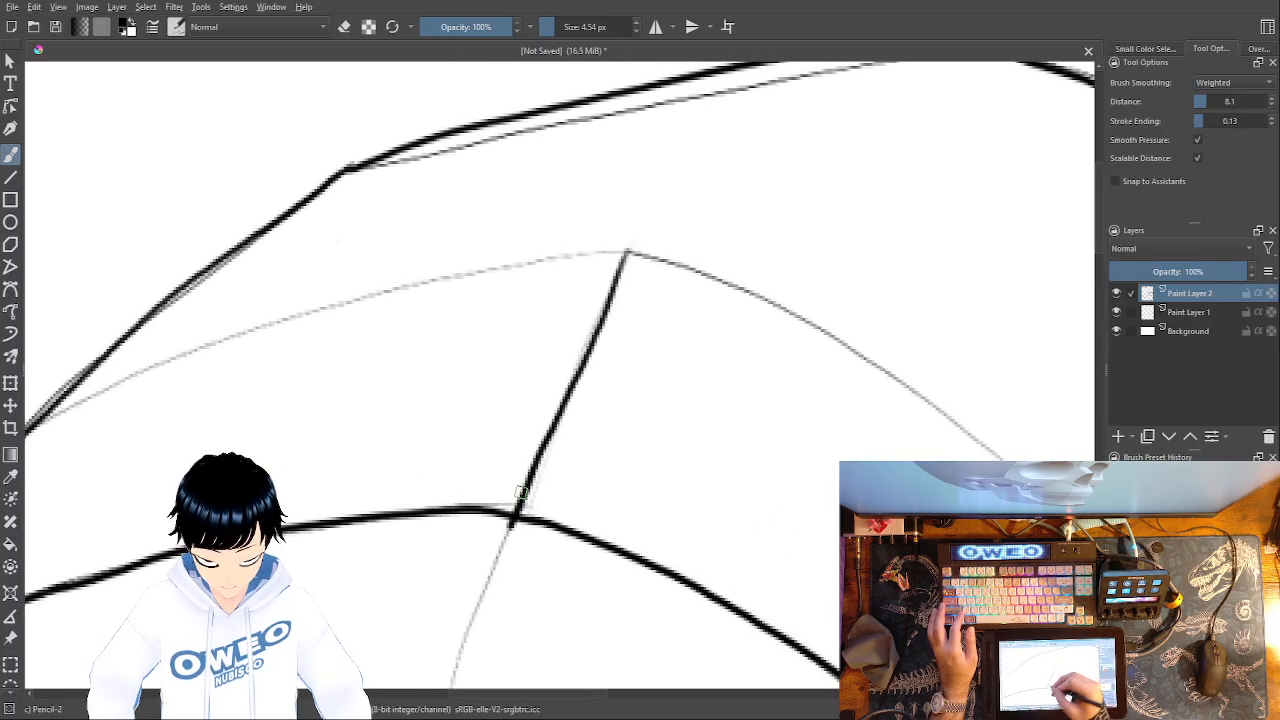
mouse_move(628, 256)
left_mouse_down()
mouse_move(288, 328)
mouse_move(30, 420)
left_mouse_up()
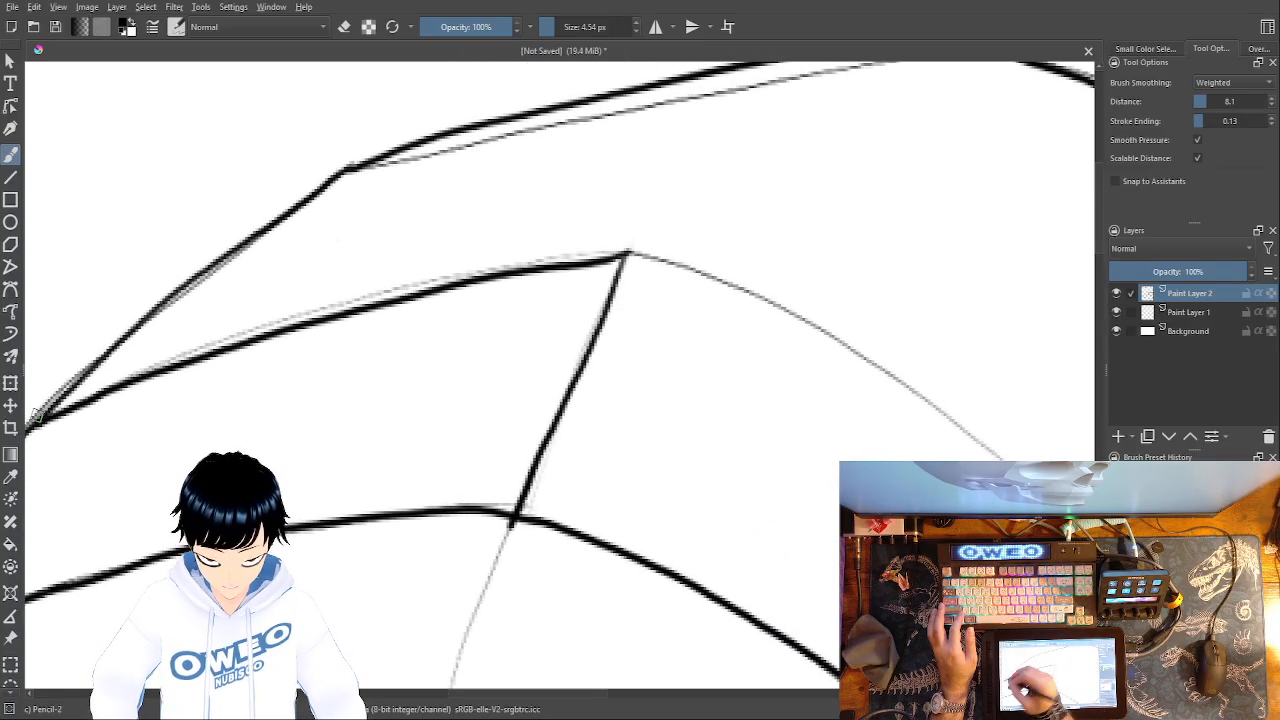
left_click_drag(574, 493, 142, 501)
mouse_move(718, 598)
left_mouse_down()
mouse_move(484, 416)
mouse_move(186, 270)
left_mouse_up()
key("ctrl+z")
mouse_move(718, 600)
left_mouse_down()
mouse_move(551, 436)
mouse_move(411, 343)
mouse_move(200, 260)
left_mouse_up()
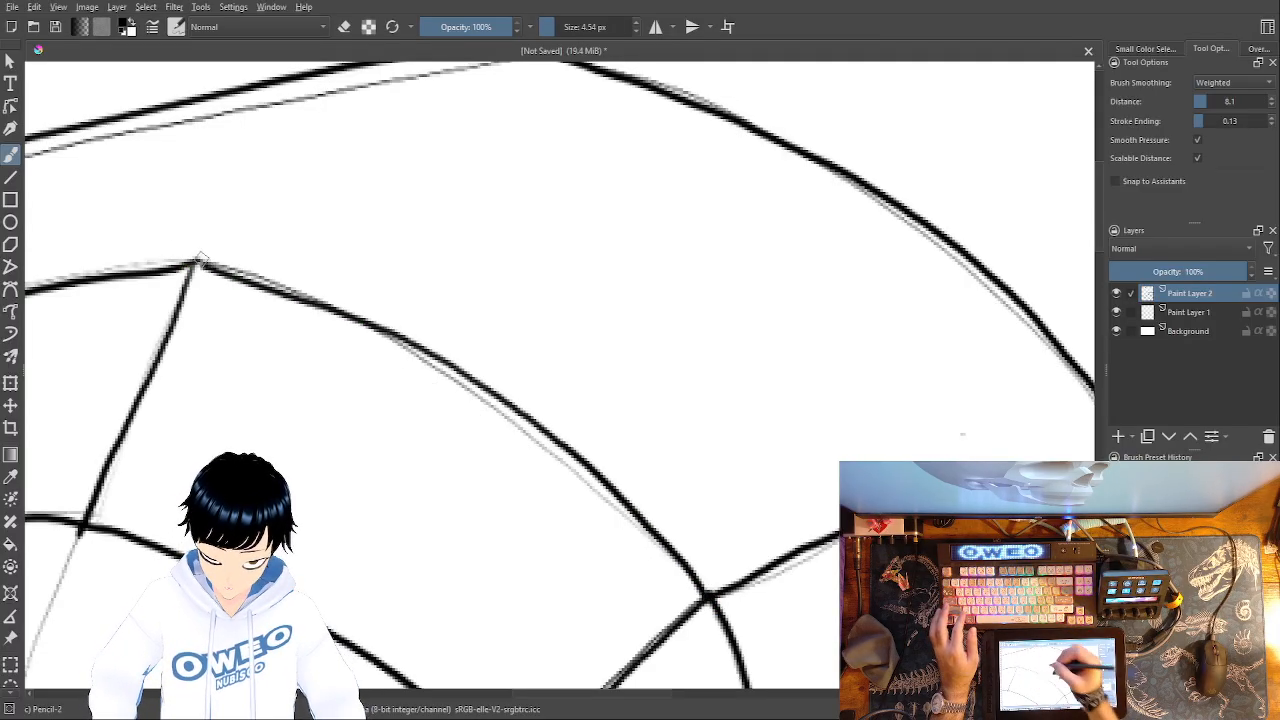
- Ink the curved vertical line dividing the skull's side plane from the arch down to the cheek arch, undoing and redrawing strokes
left_click_drag(700, 540, 880, 134)
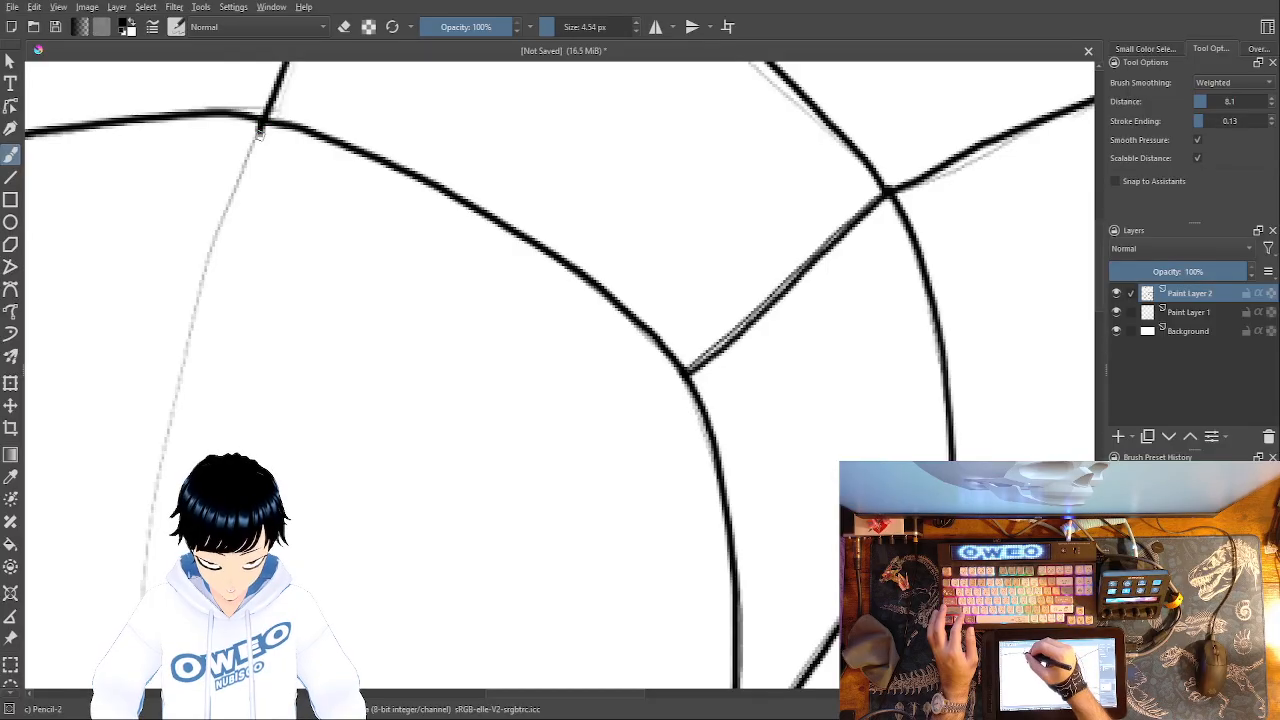
left_click_drag(260, 128, 167, 436)
mouse_move(388, 287)
left_mouse_down()
mouse_move(409, 231)
mouse_move(606, 80)
left_mouse_up()
key("minus")
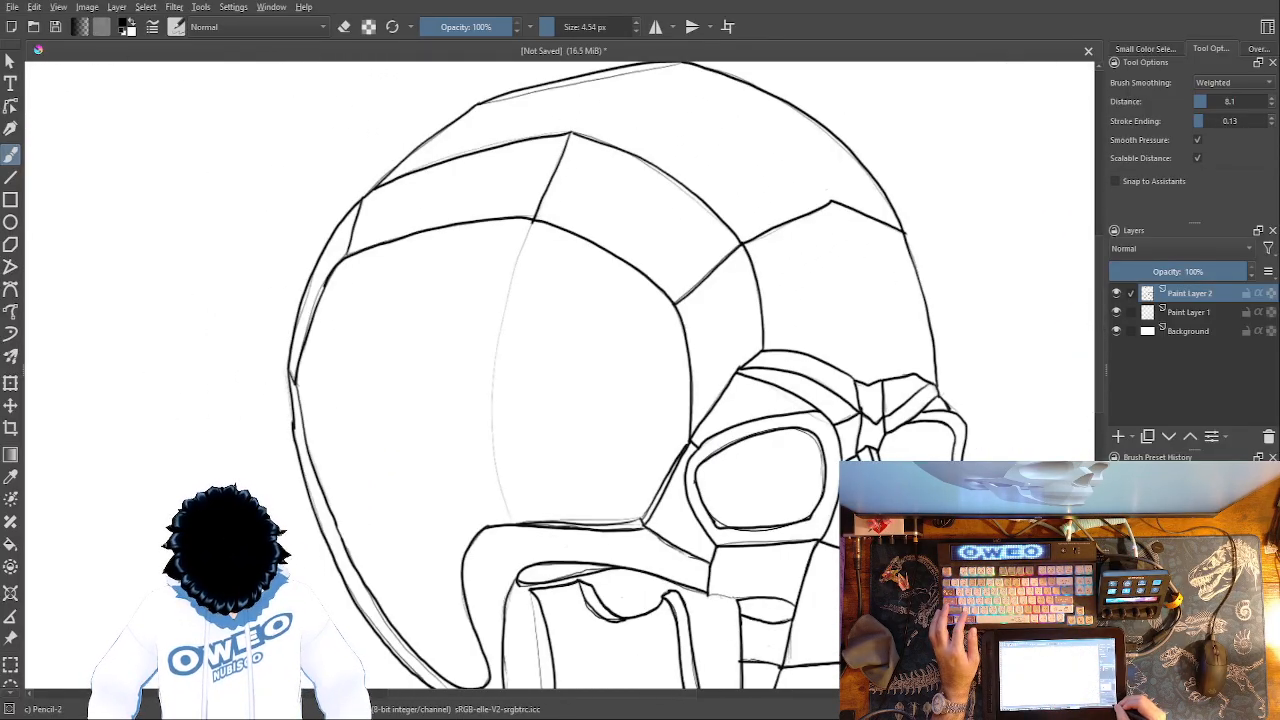
mouse_move(512, 523)
left_mouse_down()
mouse_move(491, 404)
mouse_move(532, 219)
mouse_move(505, 440)
mouse_move(511, 524)
mouse_move(498, 428)
mouse_move(531, 226)
left_mouse_up()
key("ctrl+z")
key("ctrl+z")
left_click_drag(700, 406, 448, 404)
mouse_move(768, 362)
left_mouse_down()
mouse_move(794, 260)
mouse_move(791, 95)
mouse_move(766, 320)
left_mouse_up()
- Hide the pencil construction on Paint Layer 1 and duplicate the ink layer Paint Layer 2
left_click(1116, 312)
left_click_drag(720, 447, 885, 377)
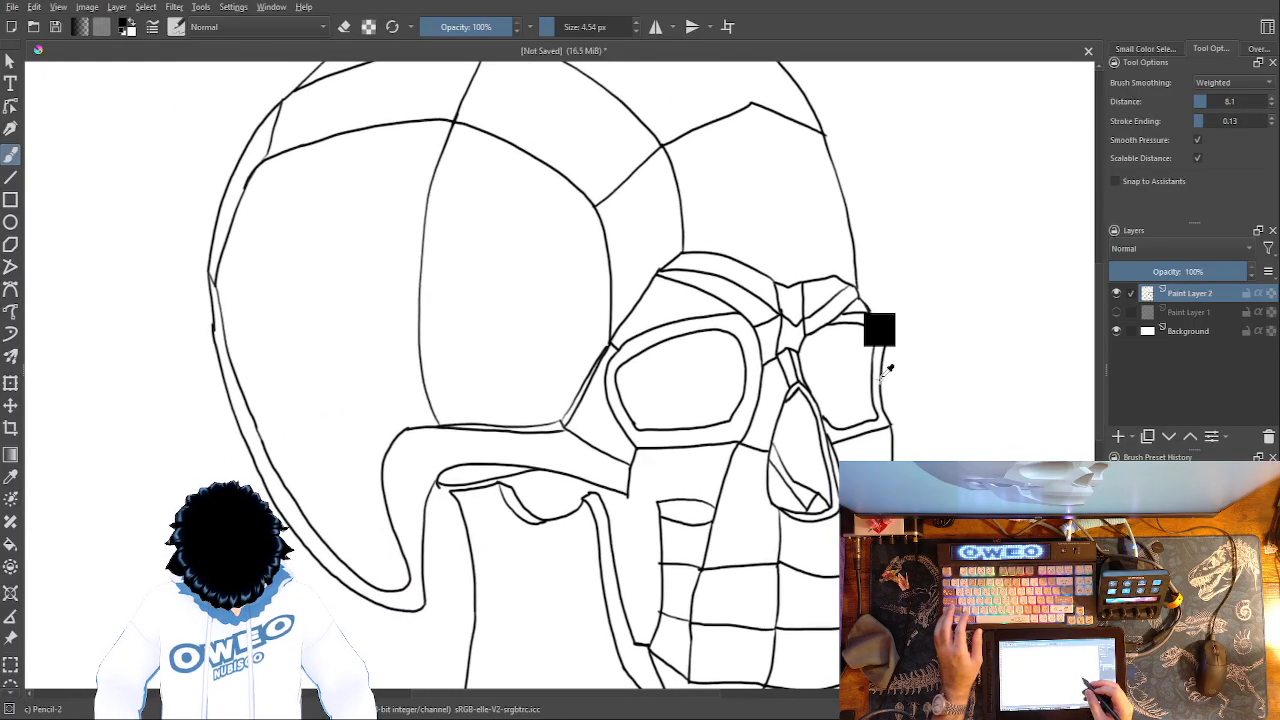
key("ctrl+j")
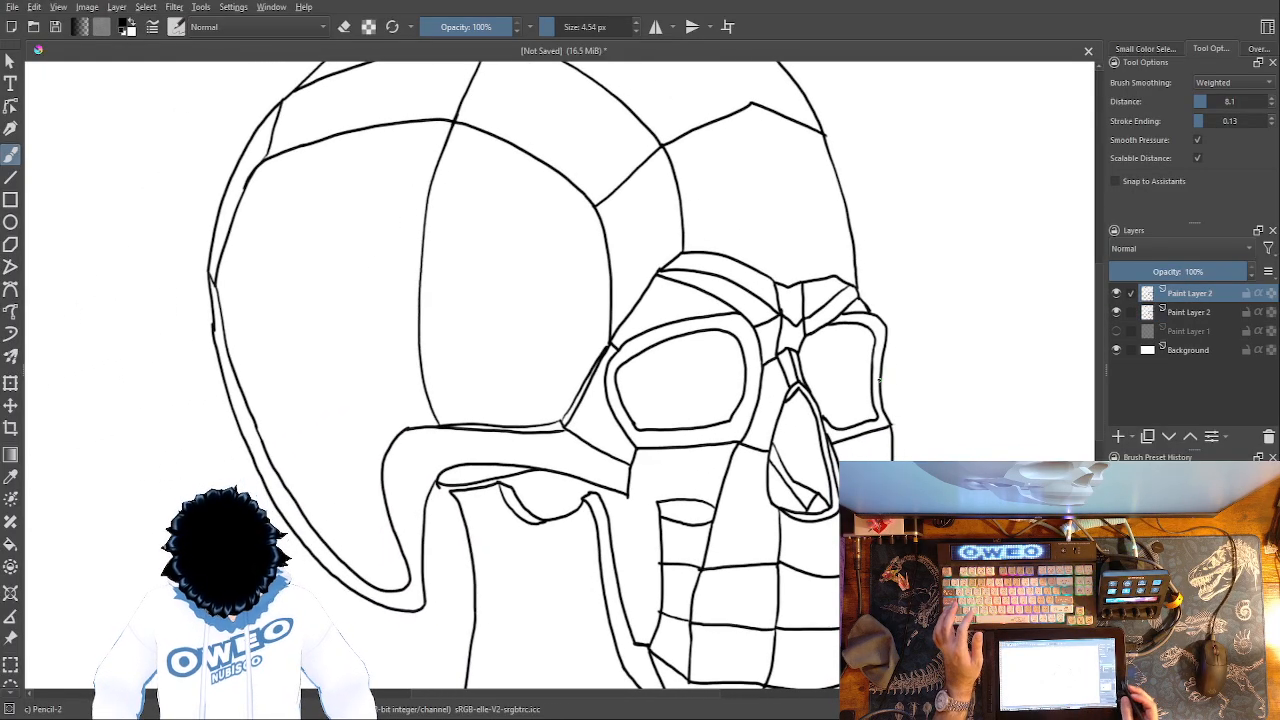
key("ctrl+minus")
key("ctrl+minus")
key("ctrl+minus")
key("ctrl+plus")
key("ctrl+plus")
key("ctrl+plus")
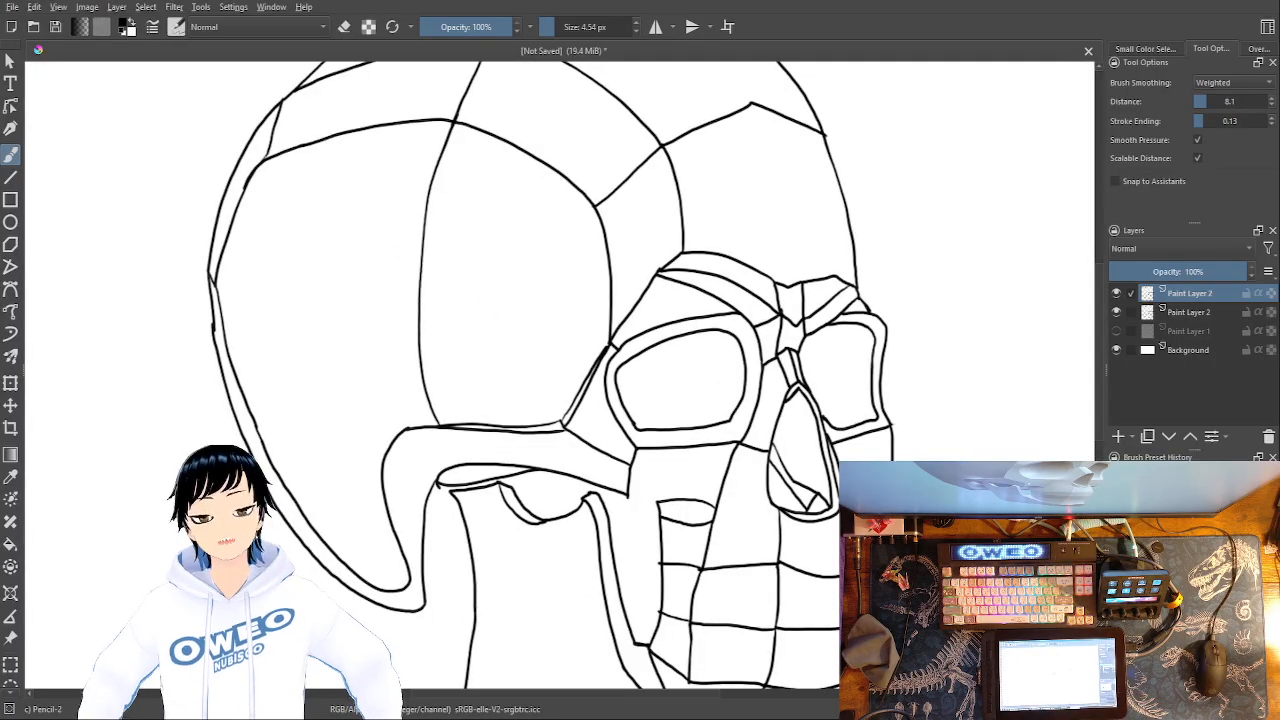
key("ctrl+minus")
key("ctrl+plus")
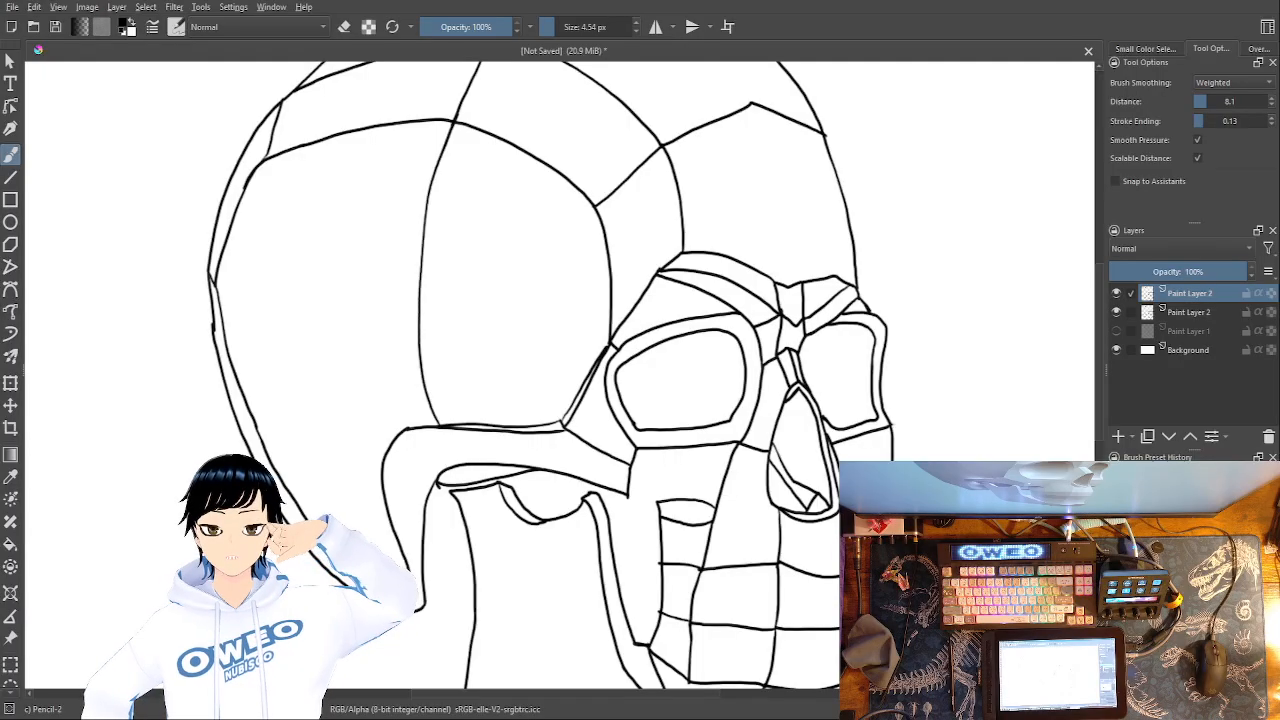
left_click_drag(215, 290, 420, 605)
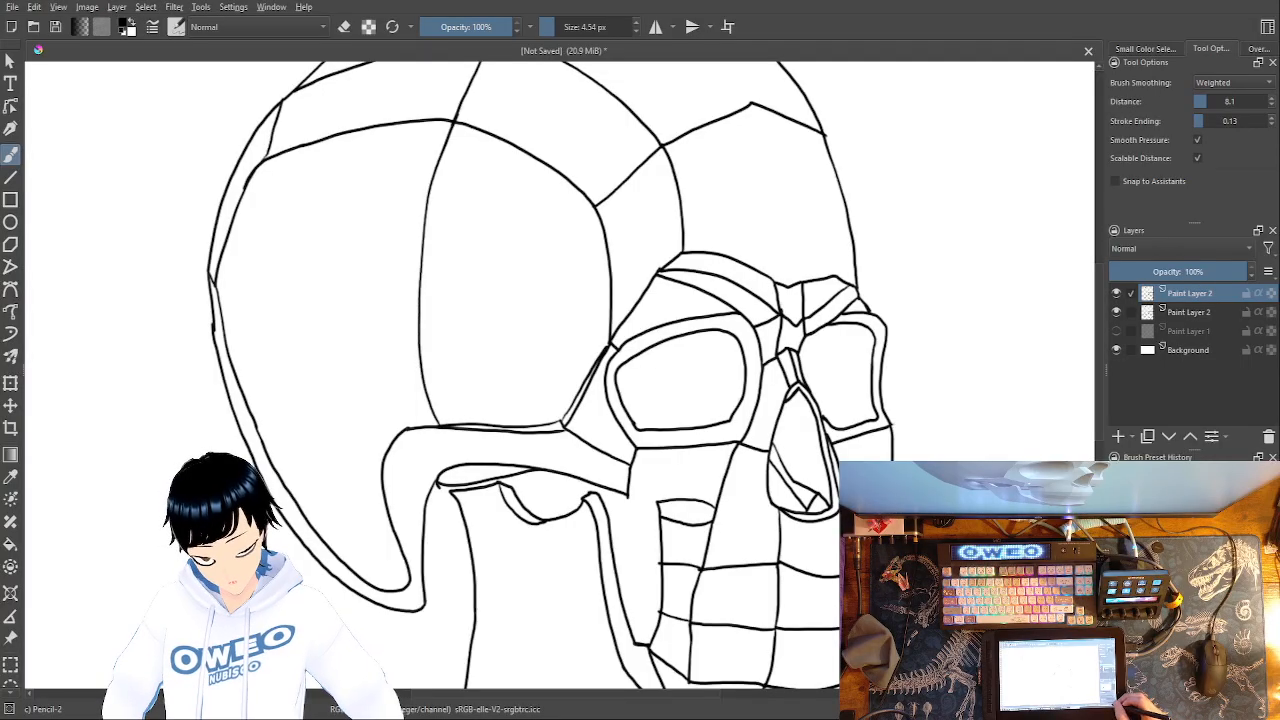
- Activate the Fill tool with a medium gray colour and reduce its opacity to 33%
key("minus")
key("minus")
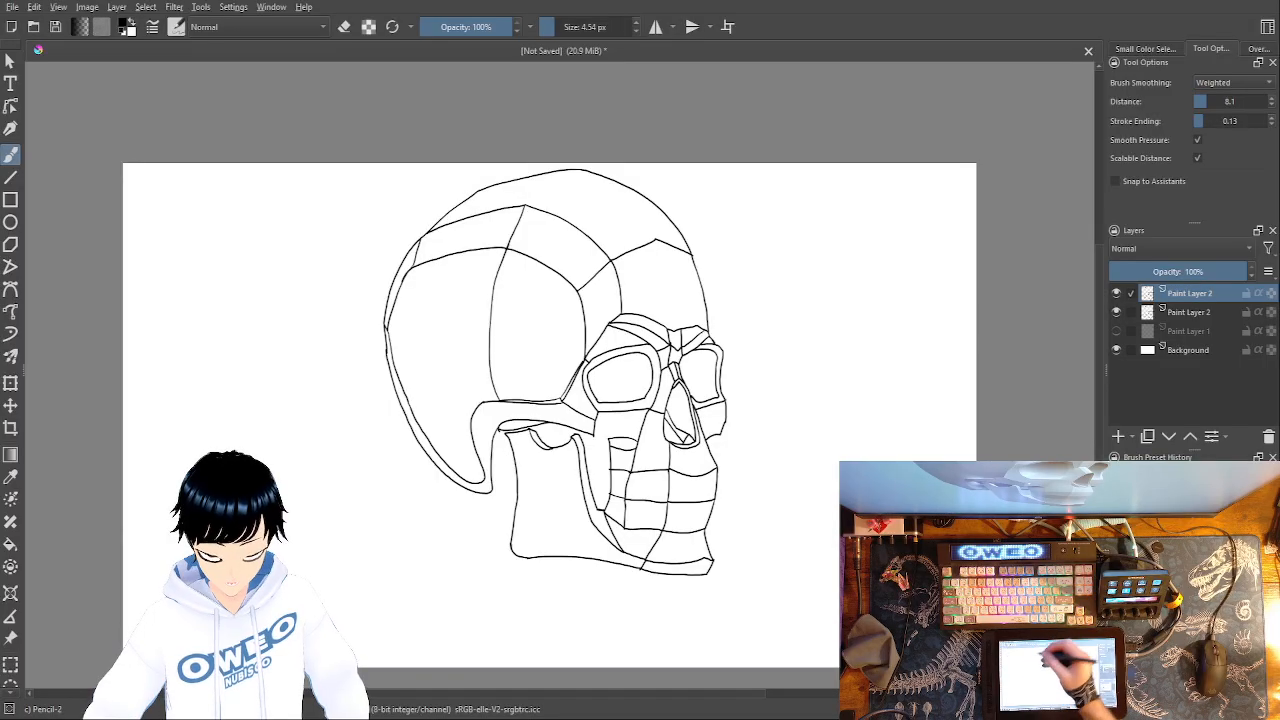
left_click(10, 544)
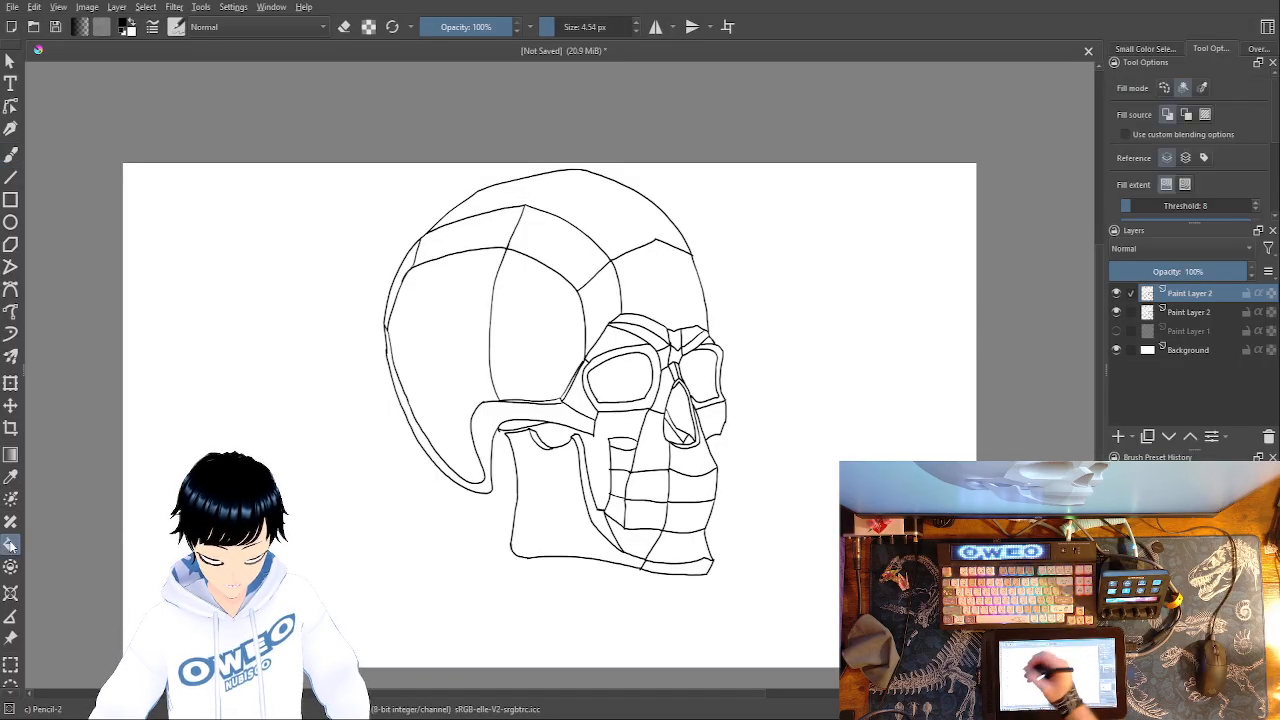
right_click(800, 497)
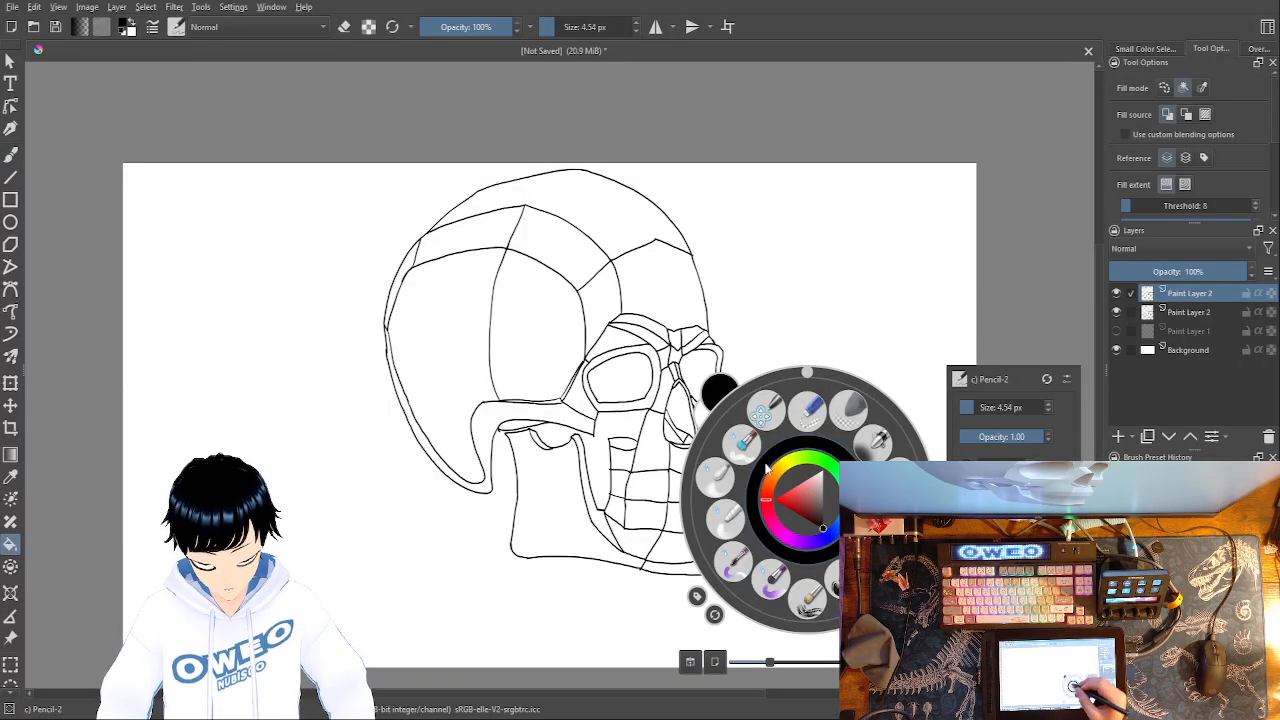
left_click(822, 493)
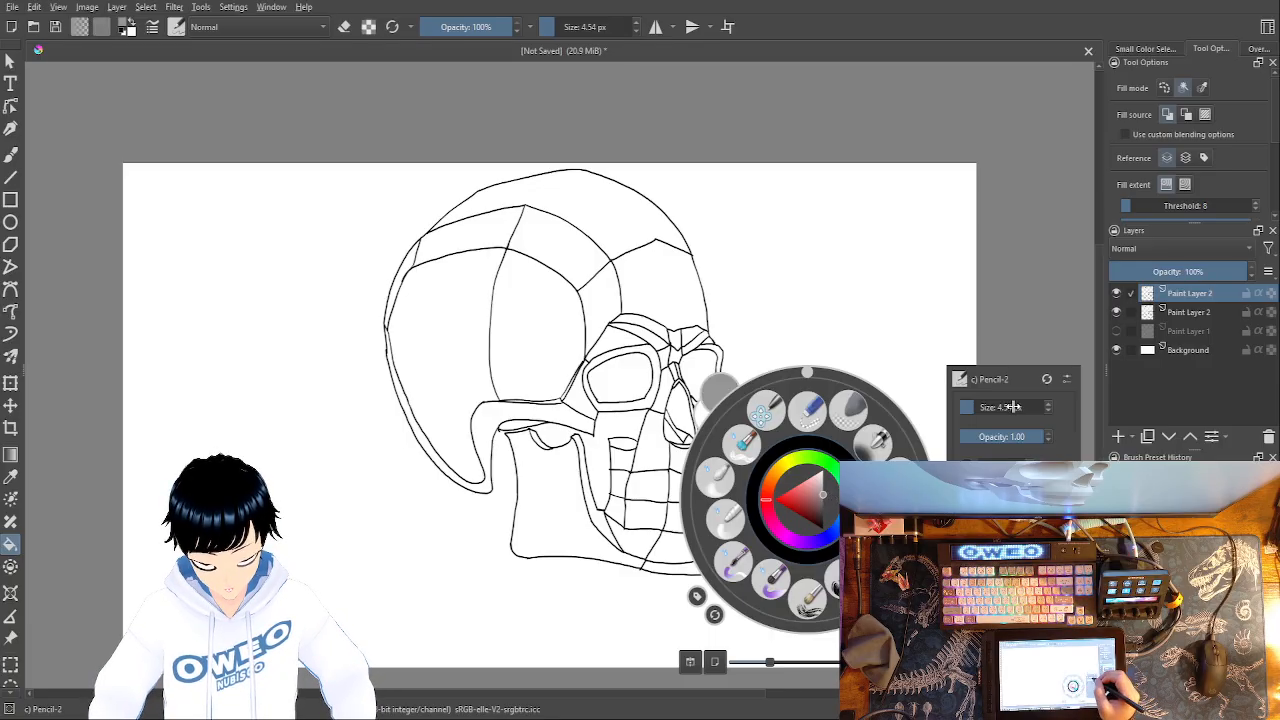
left_click(1003, 434)
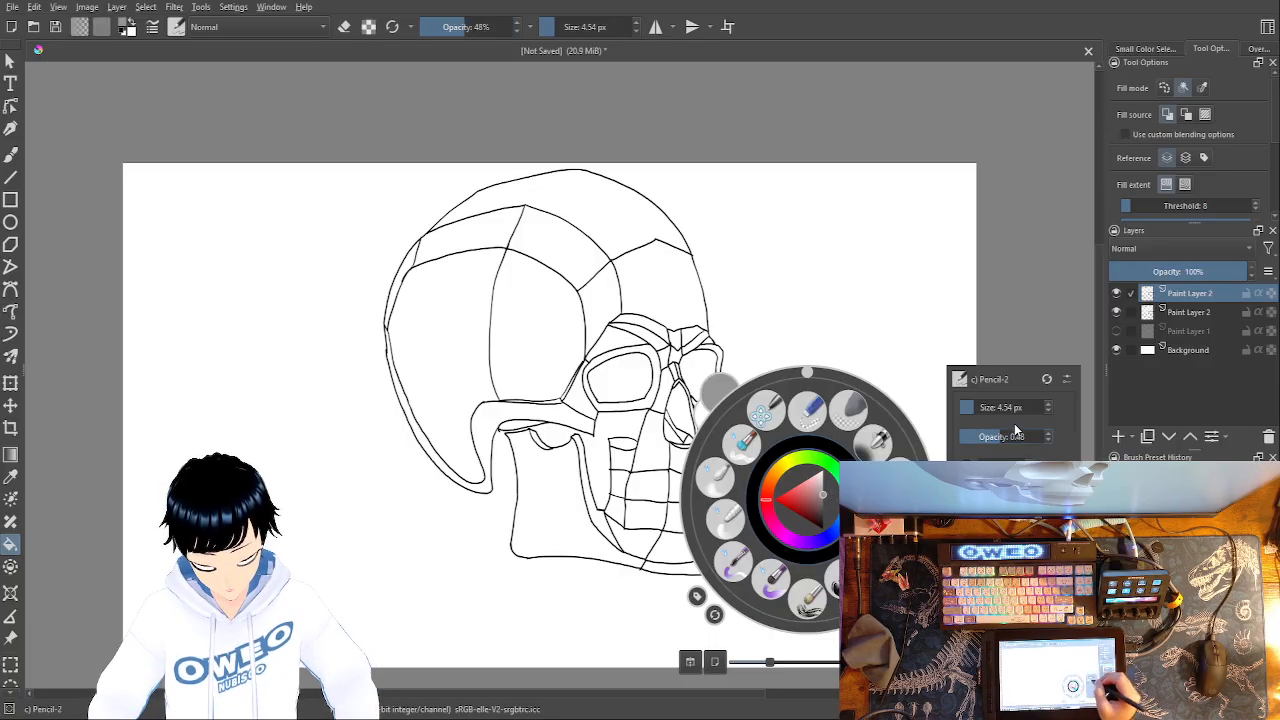
left_click_drag(997, 431, 993, 429)
left_click(923, 271)
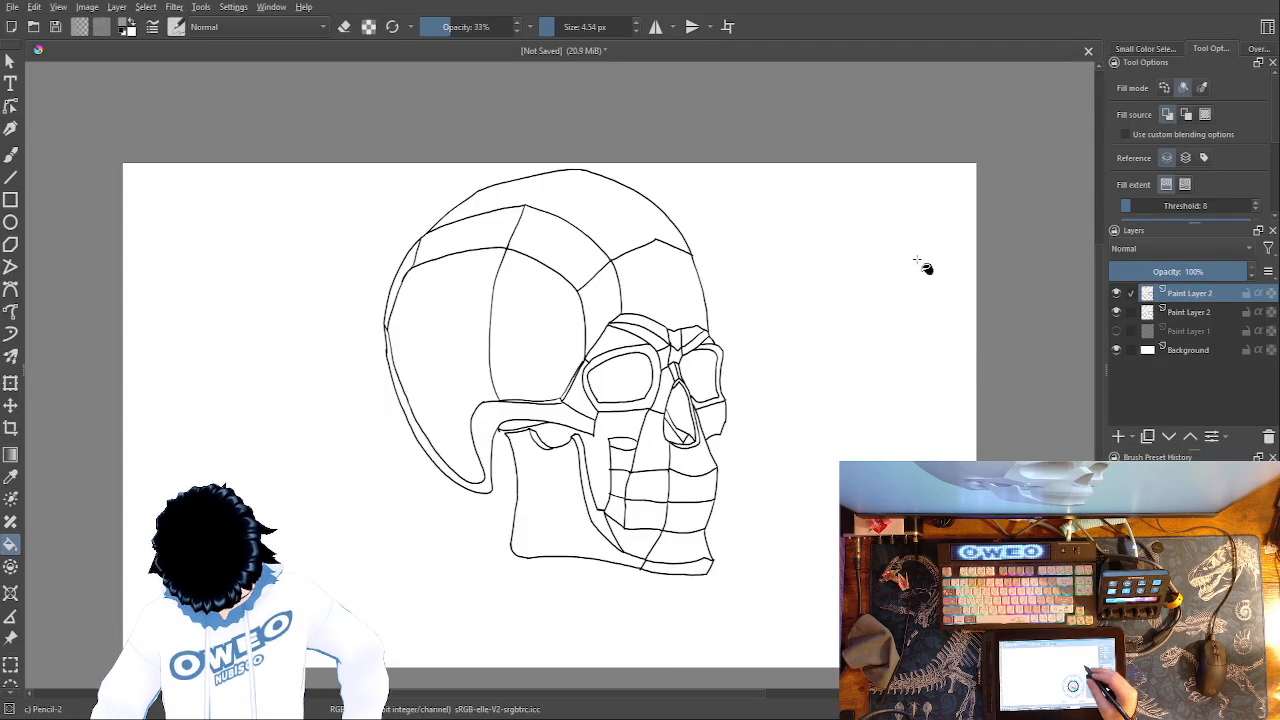
key("ctrl+plus")
key("ctrl+plus")
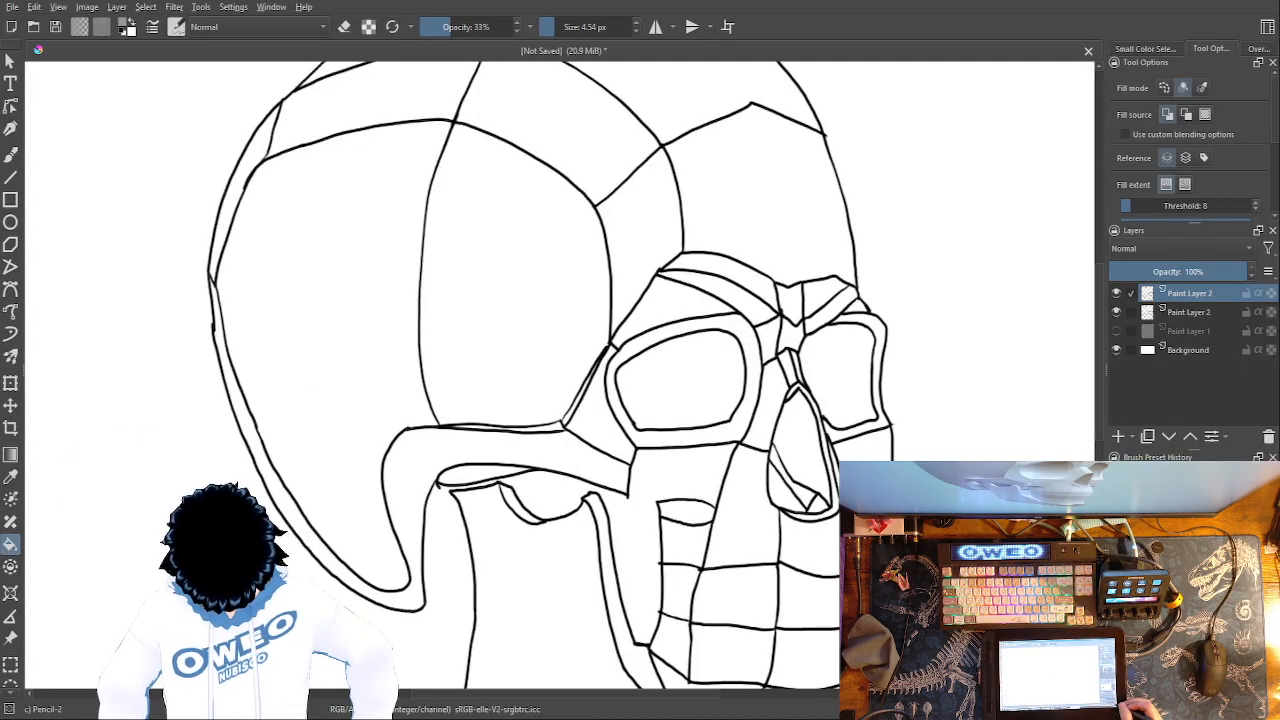
left_click_drag(798, 306, 793, 309)
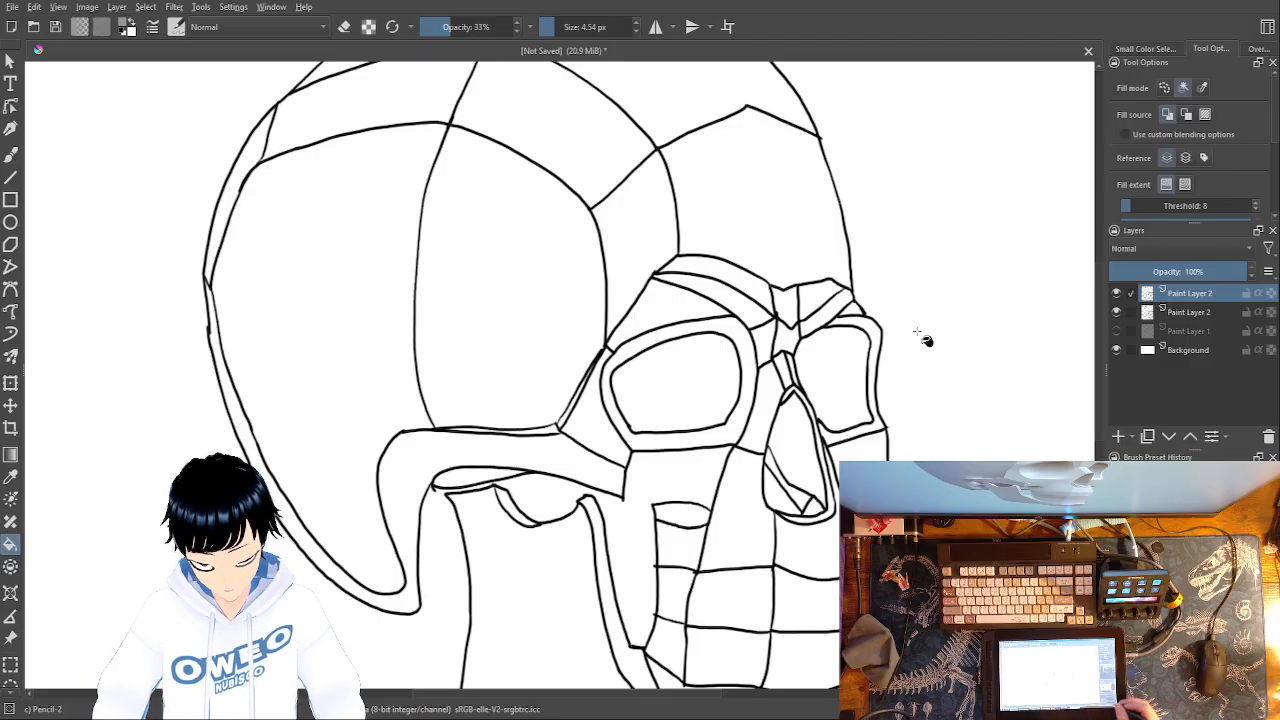
key("ctrl+minus")
key("ctrl+minus")
key("ctrl+plus")
key("ctrl+plus")
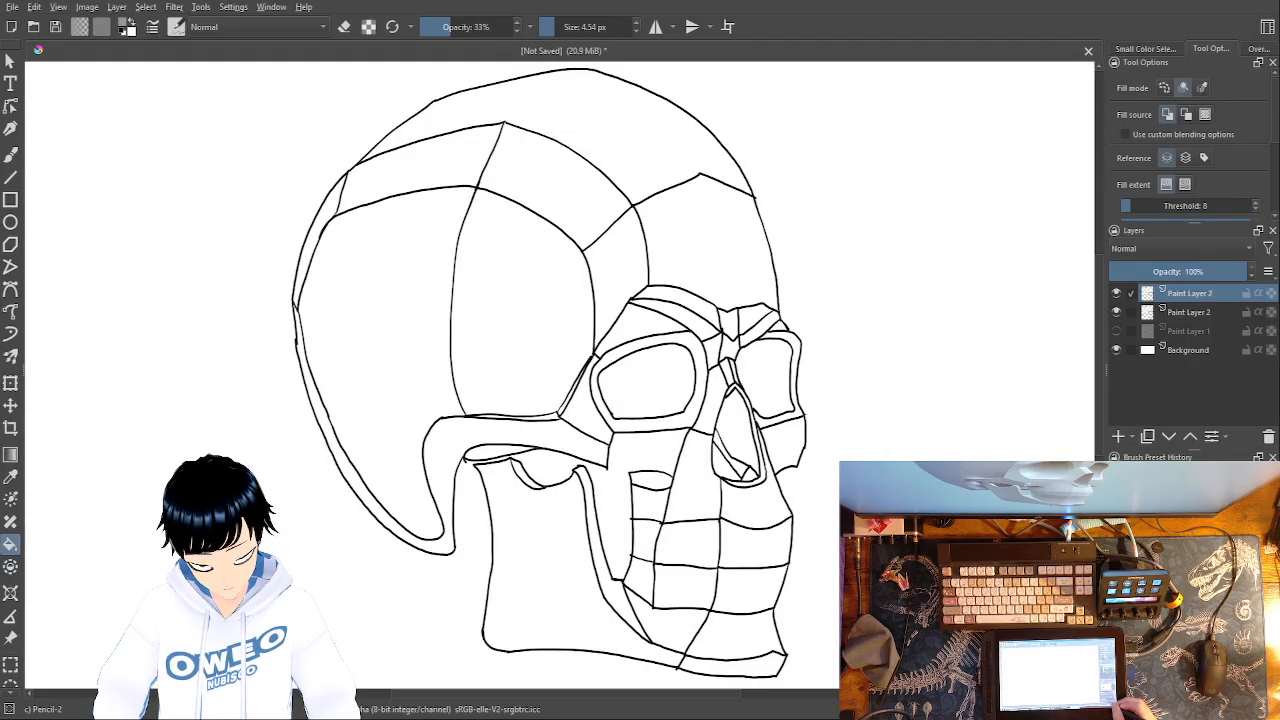
- Fill the cranium's top, forehead, upper side bands, side planes and rear sliver plus the cheek arch with translucent gray
left_click_drag(692, 401, 703, 529)
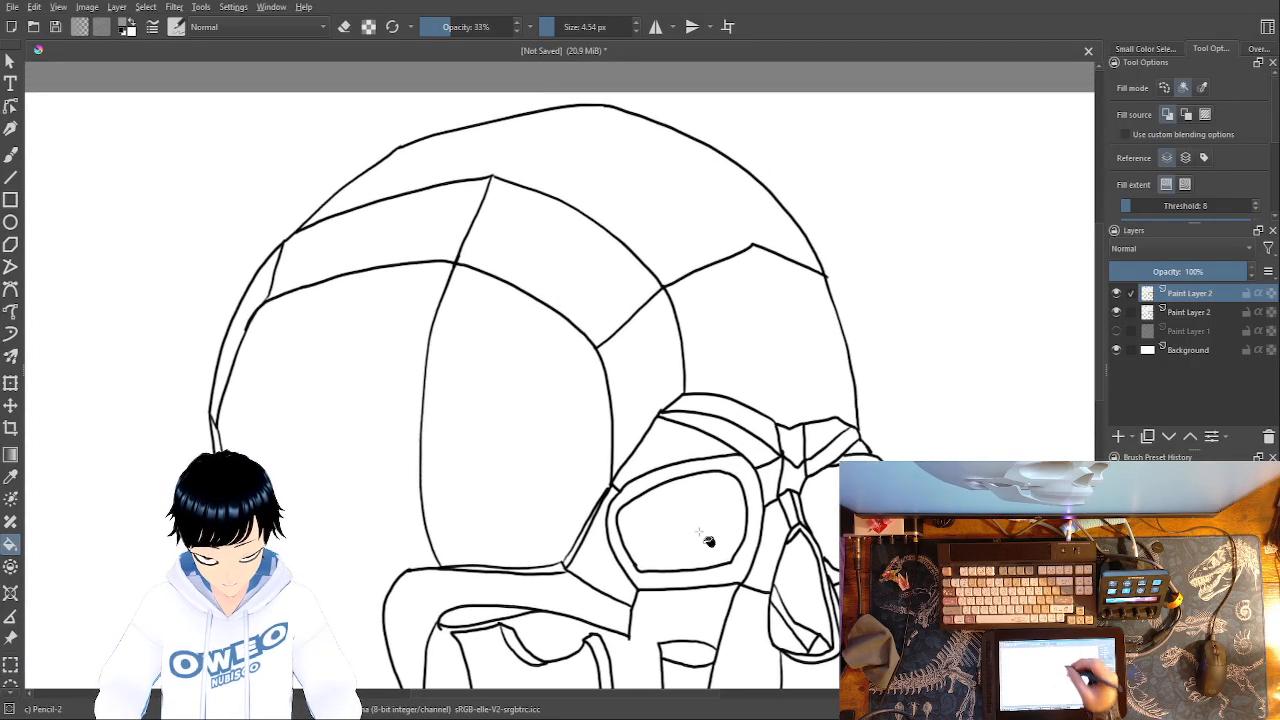
left_click(680, 209)
left_click(760, 330)
left_click(563, 271)
left_click(480, 300)
left_click(422, 236)
left_click(251, 329)
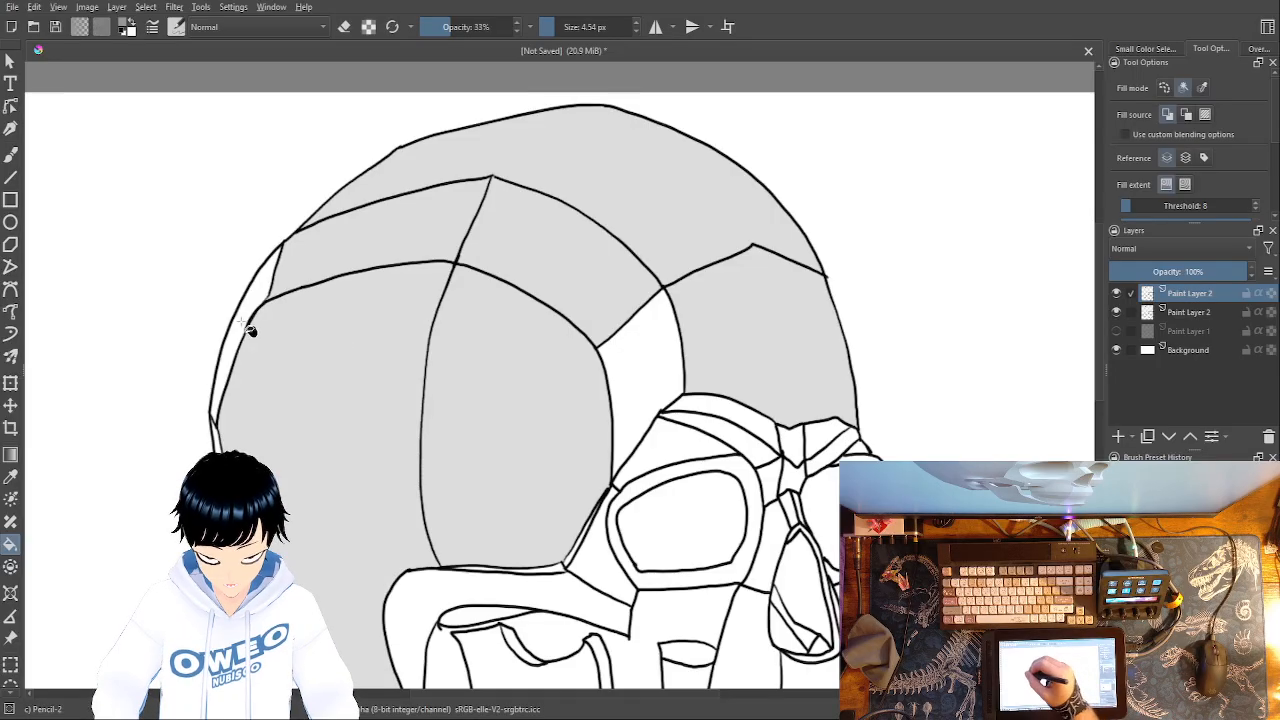
left_click(246, 346)
left_click(500, 592)
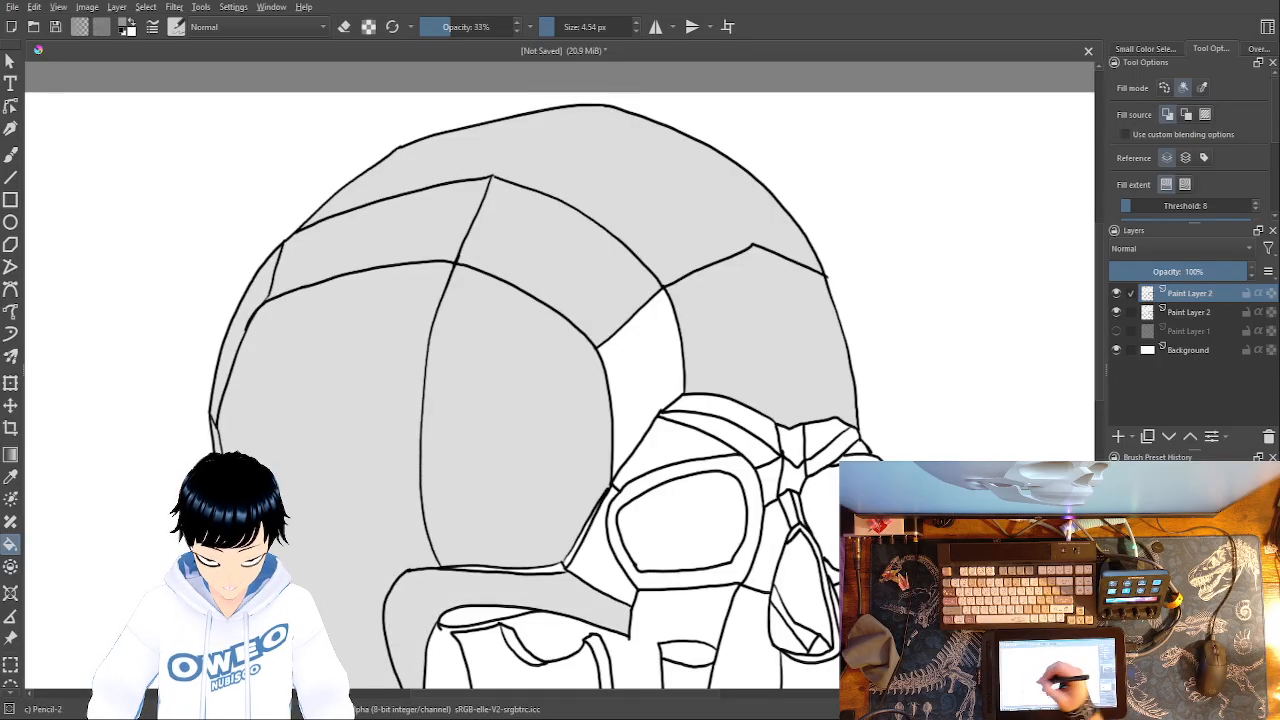
- Fill the temple, near brow, near eye socket with its rim, and the adjoining cheekbone planes with the same gray
left_click(653, 376)
left_click(735, 438)
left_click(690, 456)
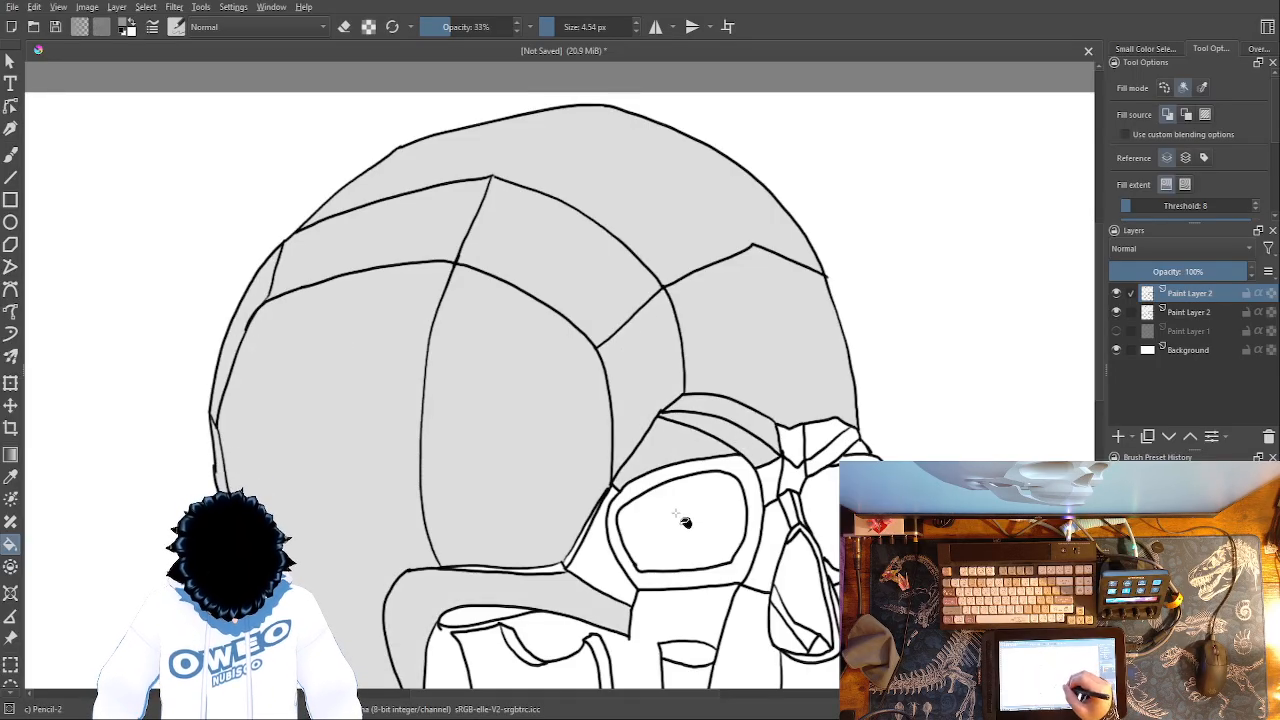
left_click(678, 507)
left_click(626, 494)
left_click(590, 551)
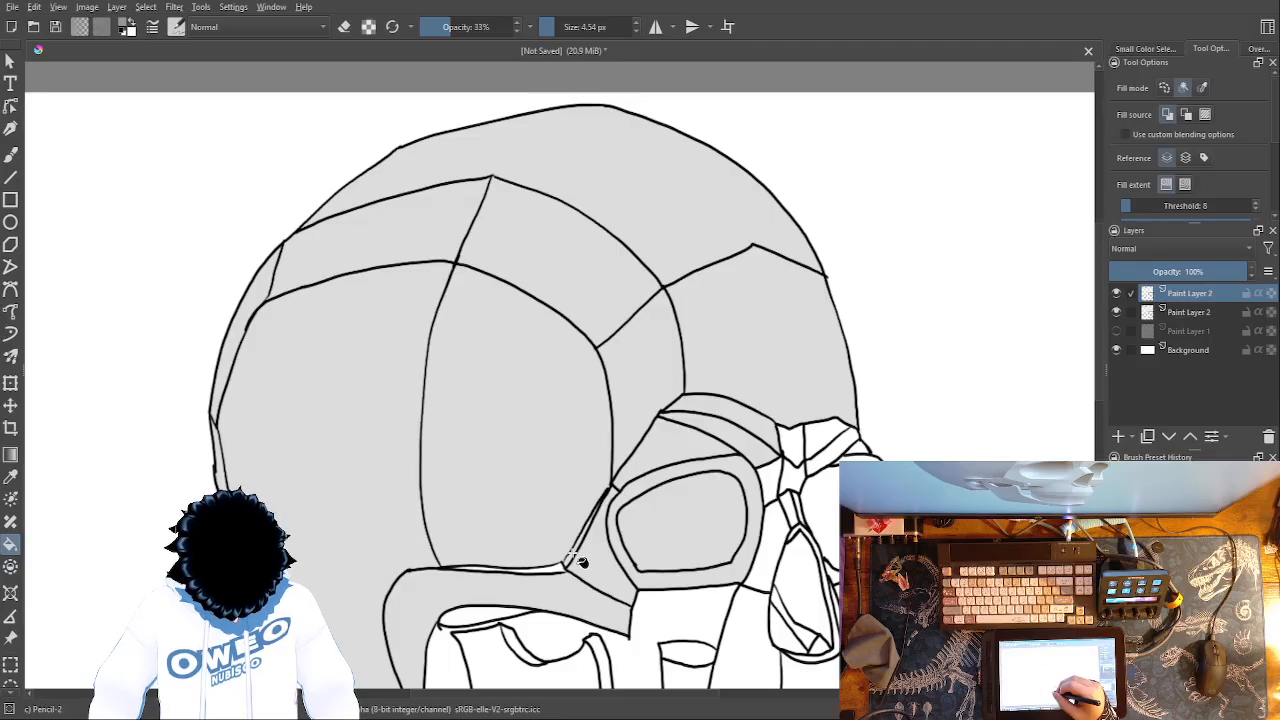
left_click(564, 568)
- Fill the far eye socket, far cheek, nose bridge, nasal opening and the upper-jaw plane beside the nose with gray
left_click_drag(760, 550, 695, 425)
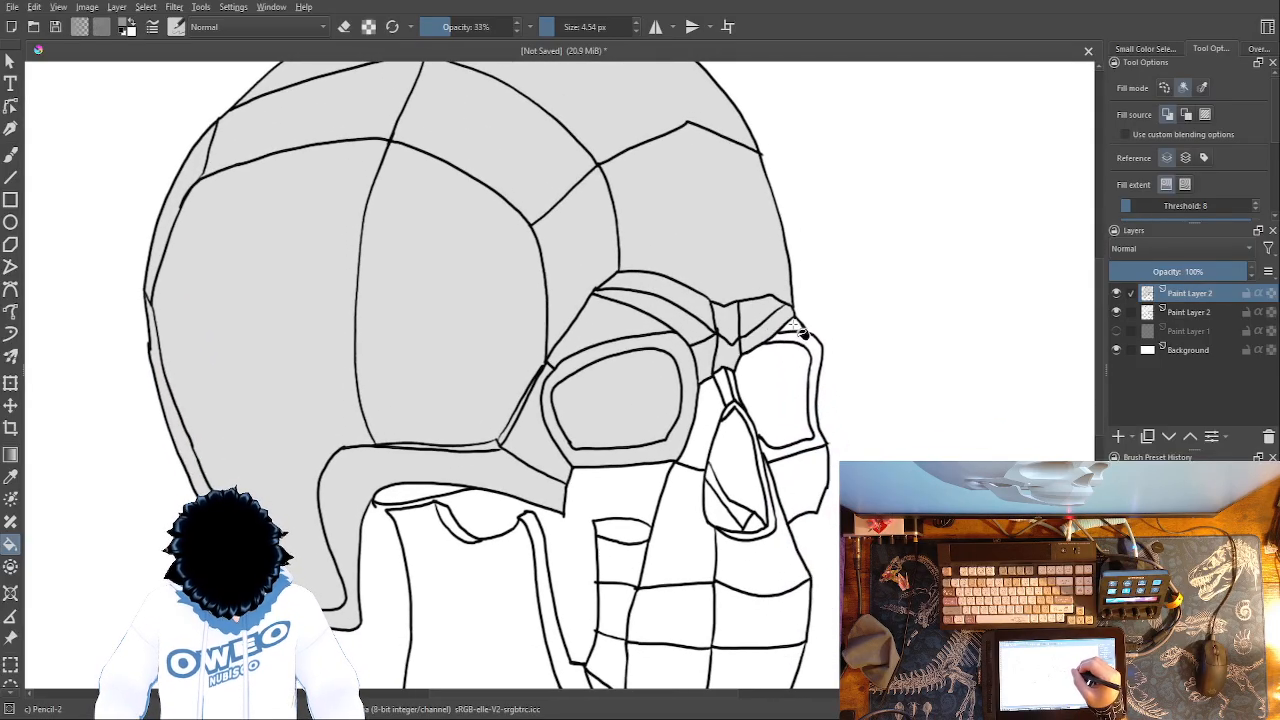
left_click(794, 371)
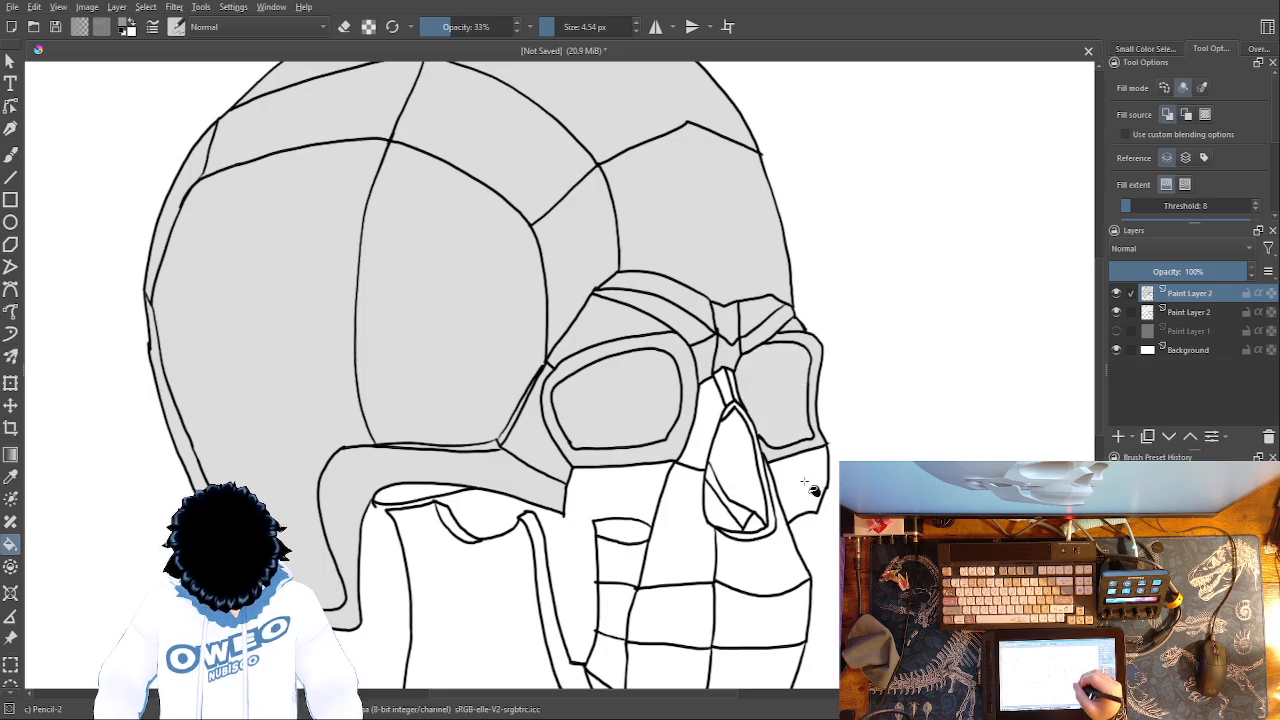
left_click(806, 481)
left_click(740, 443)
left_click(740, 409)
left_click(724, 385)
left_click(714, 407)
left_click(703, 505)
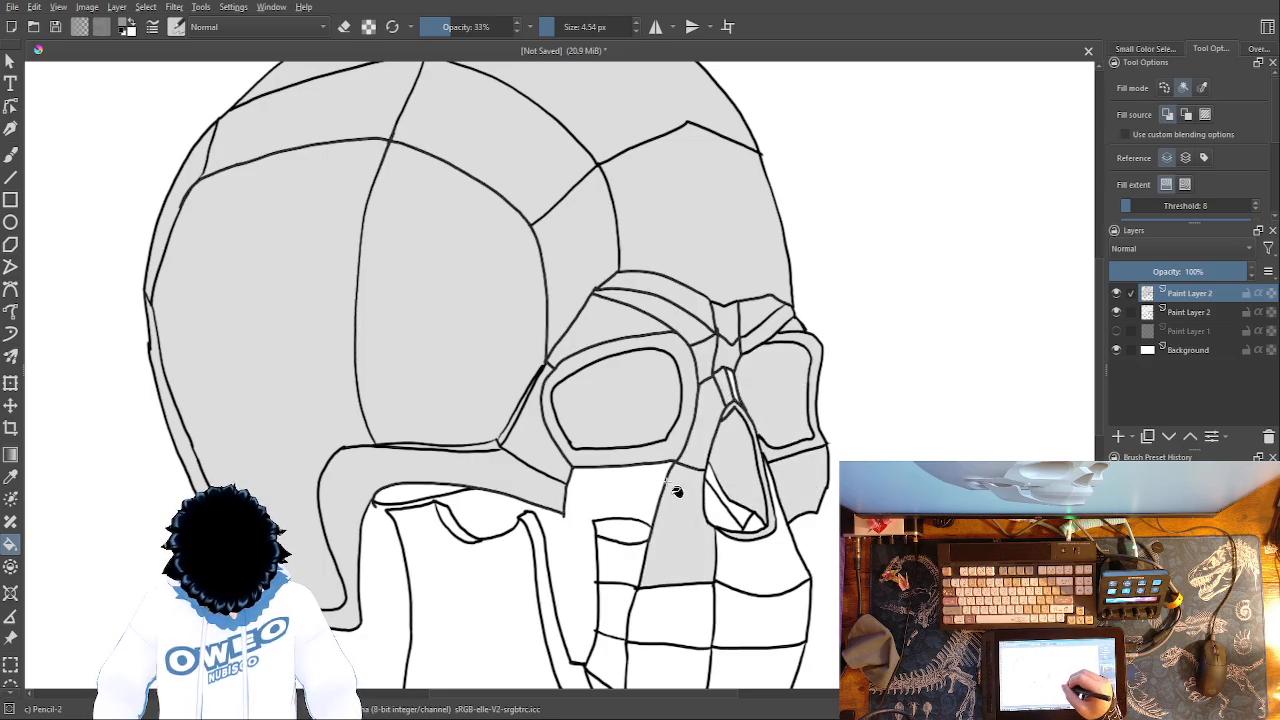
left_click(645, 497)
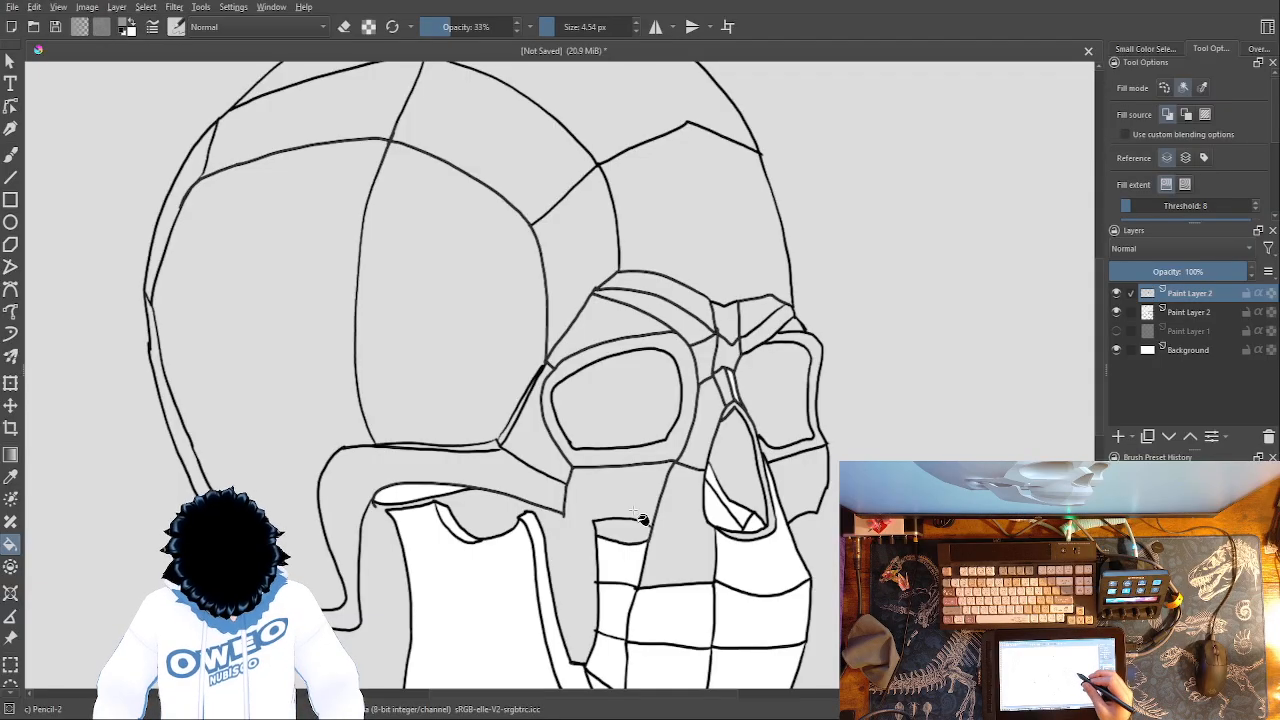
key("ctrl+z")
key("ctrl+z")
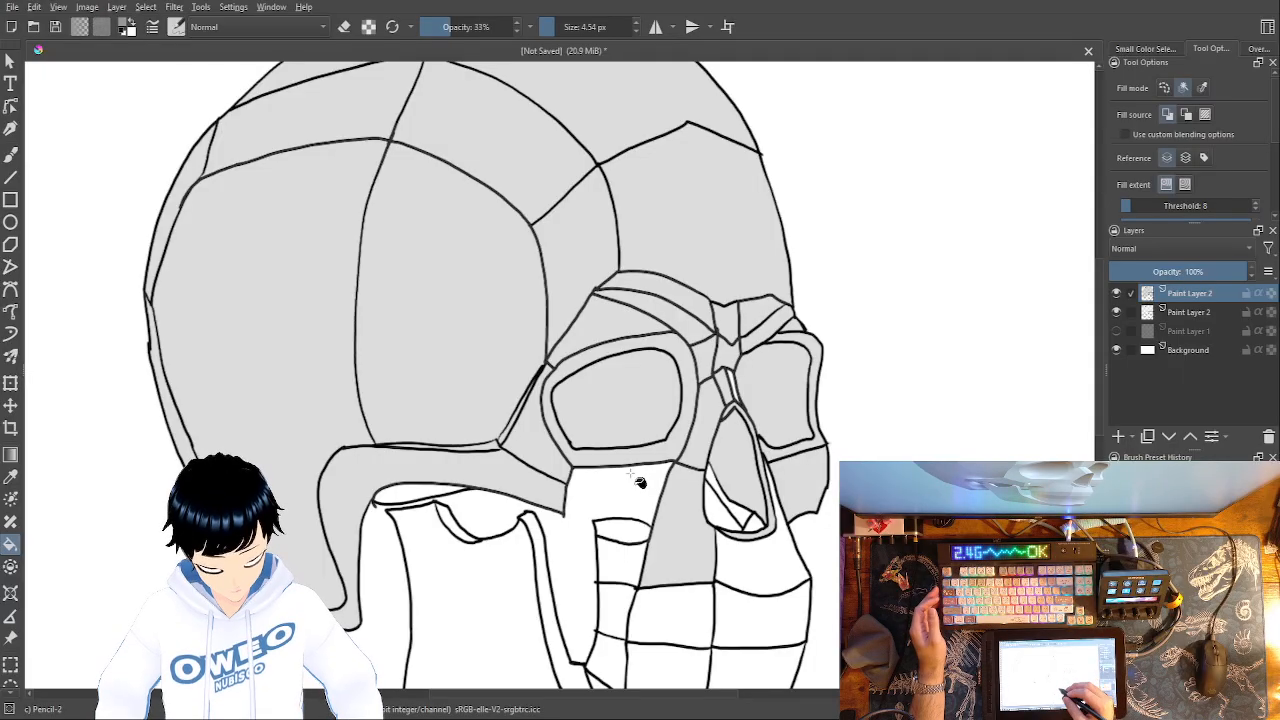
- Switch to the Pencil-2 brush in black at 100% opacity and close the line gap at the cheekbone's lower corner
key("plus")
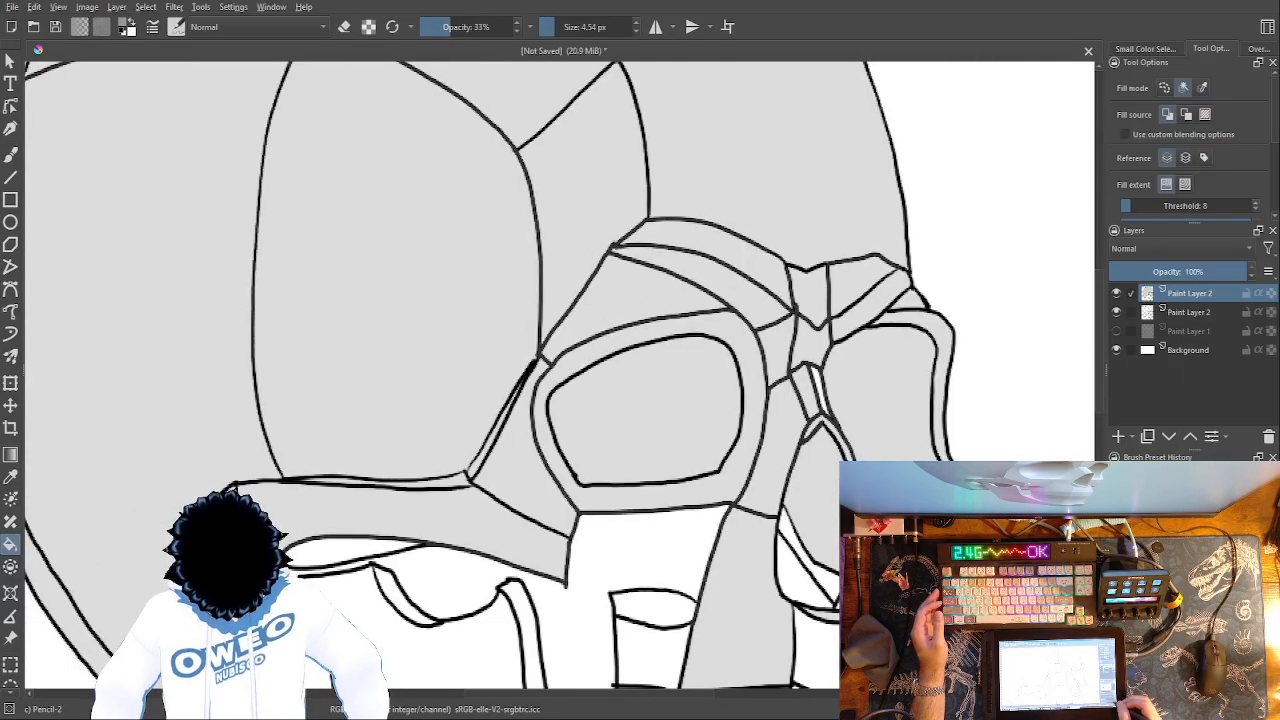
right_click(697, 497)
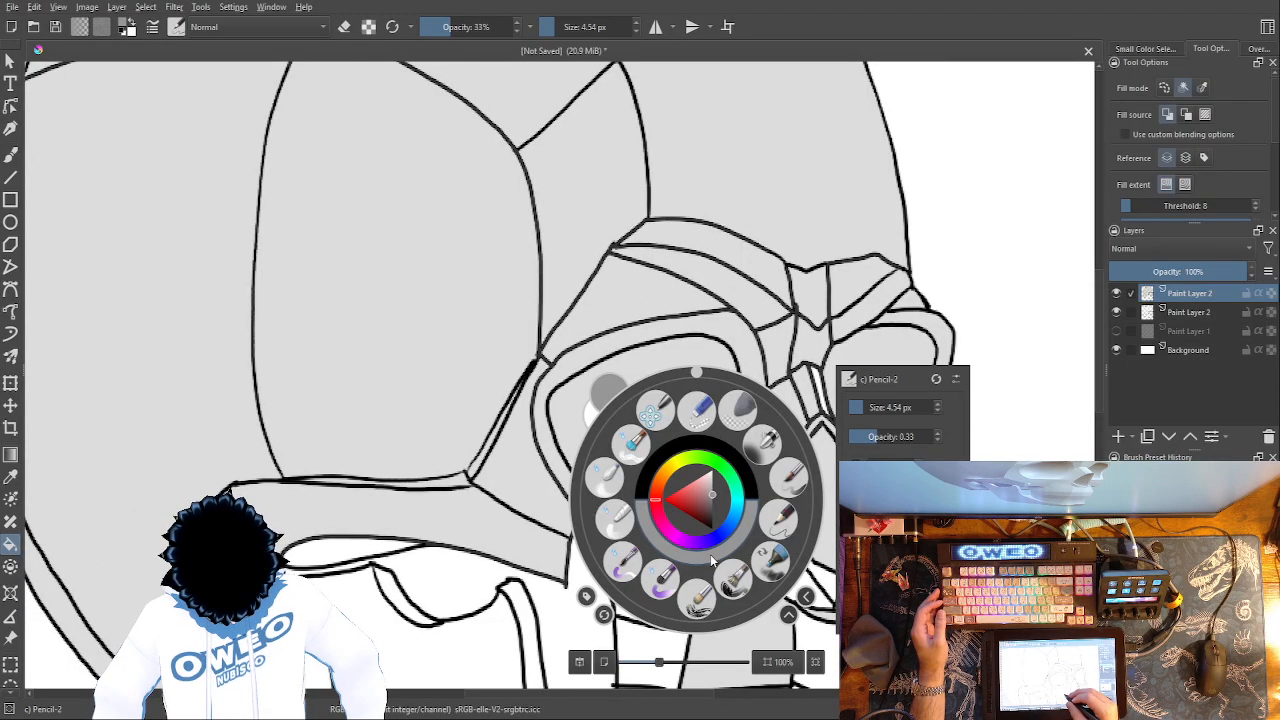
left_click(779, 520)
right_click(750, 500)
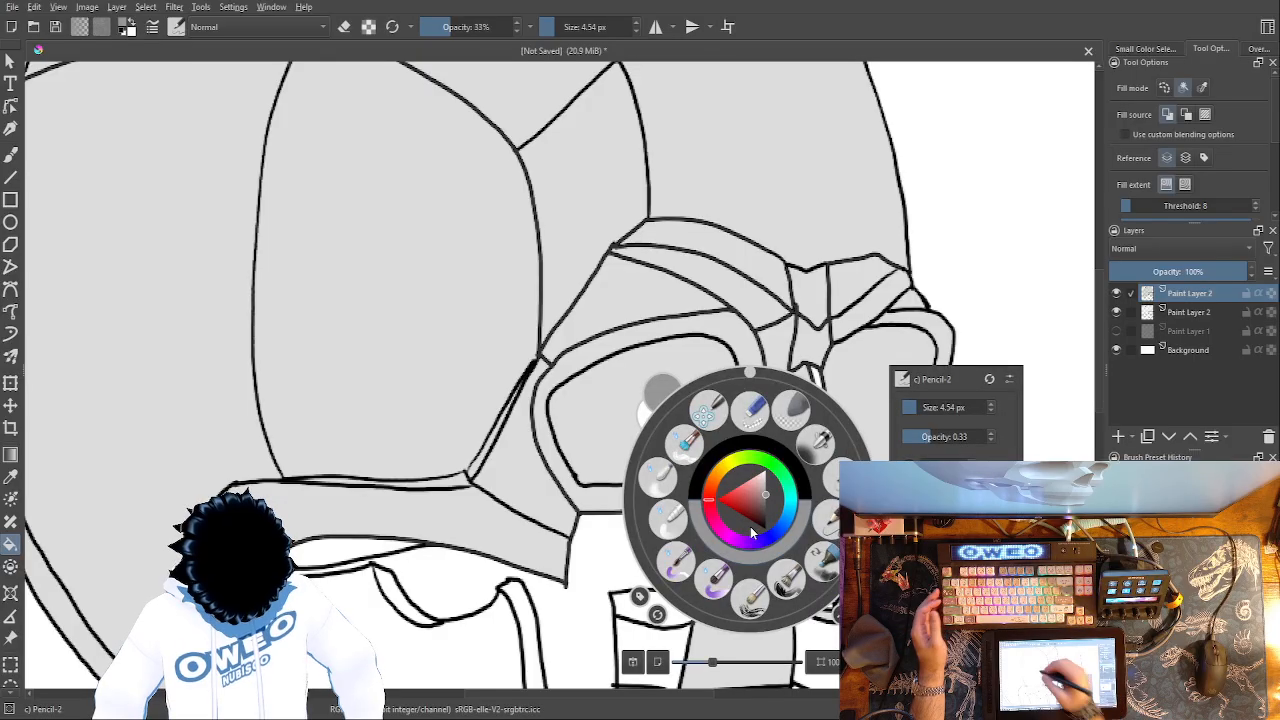
left_click(12, 155)
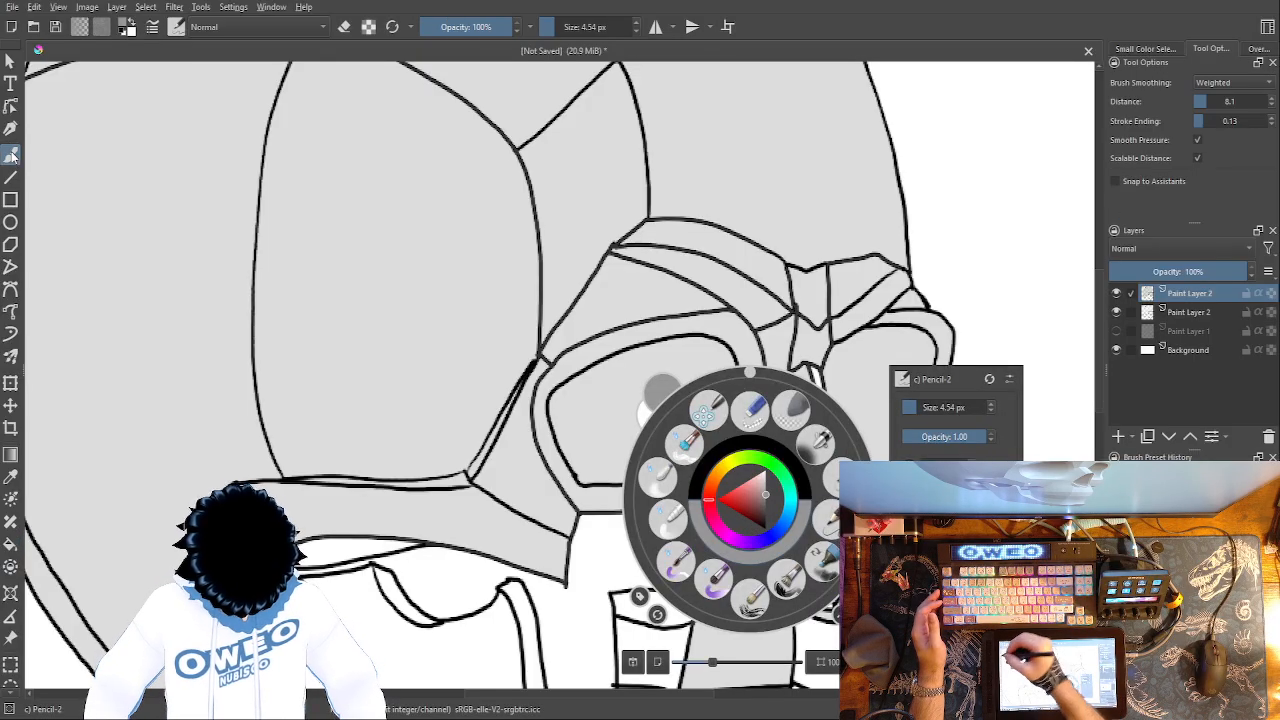
right_click(801, 475)
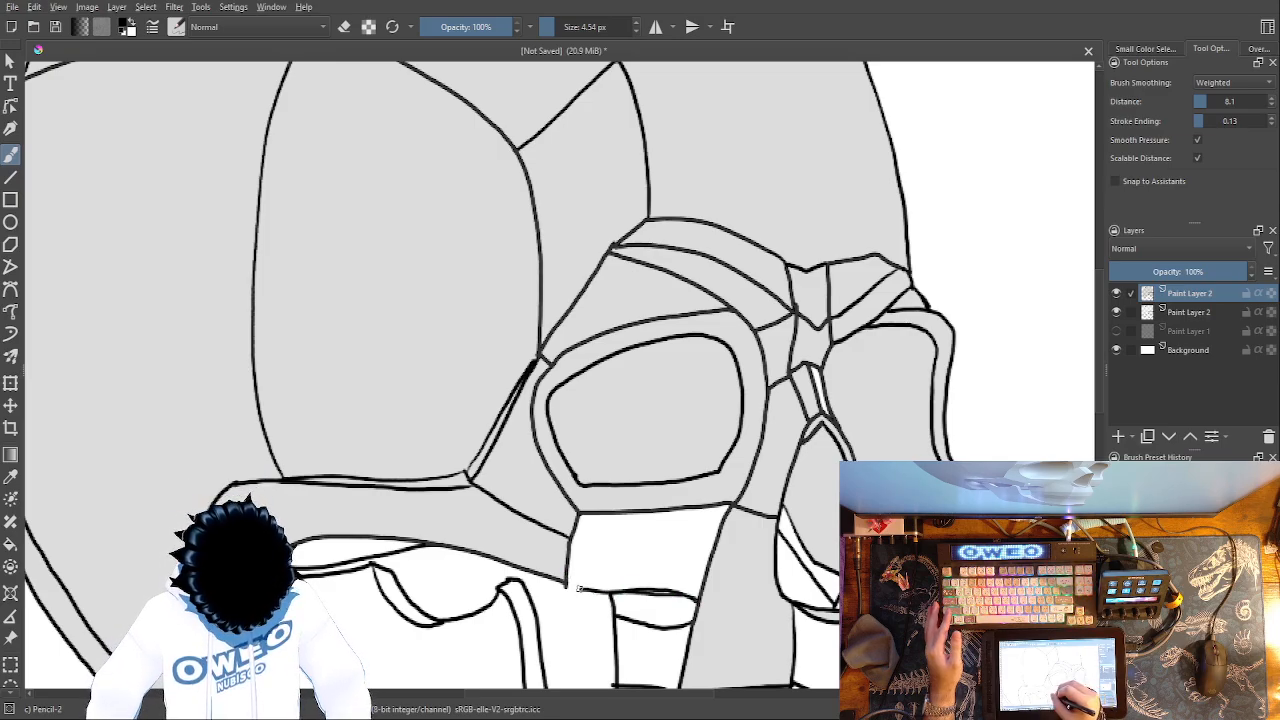
mouse_move(768, 464)
left_mouse_down()
mouse_move(809, 171)
mouse_move(808, 190)
left_mouse_up()
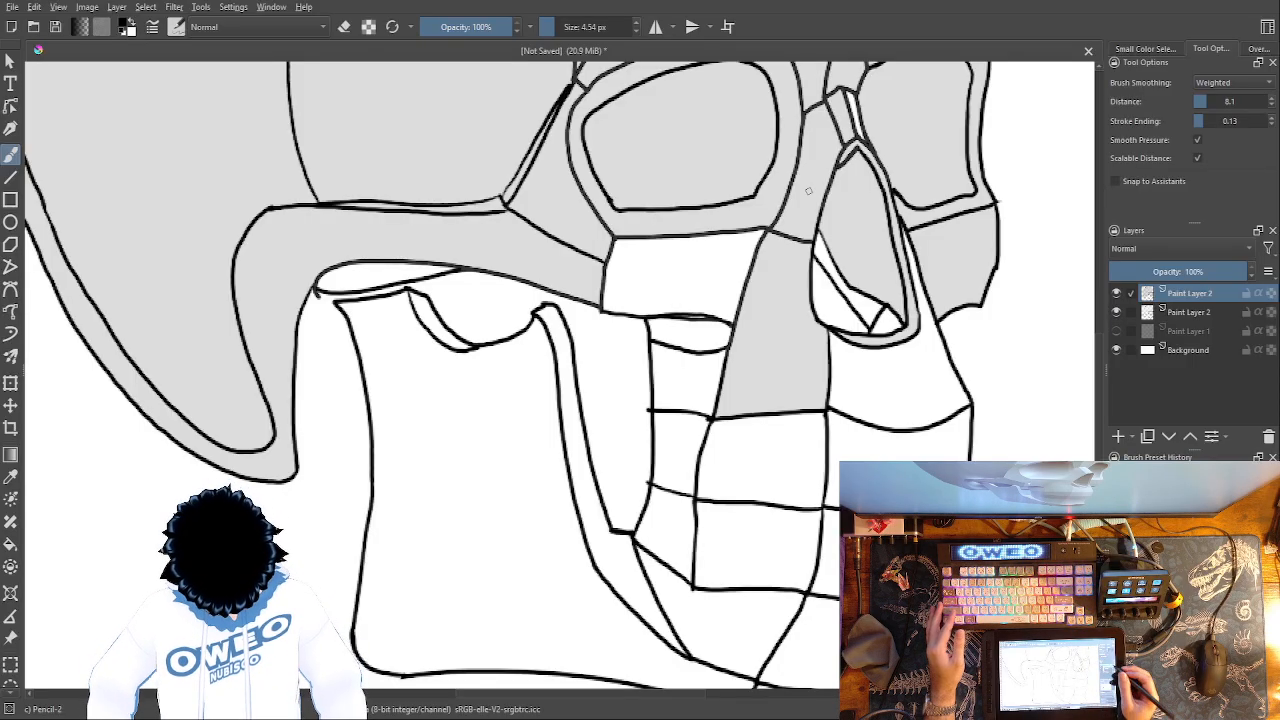
- Make the lower Paint Layer 2 active, temporarily hiding the upper copy to check the line art beneath it
left_click(1178, 314)
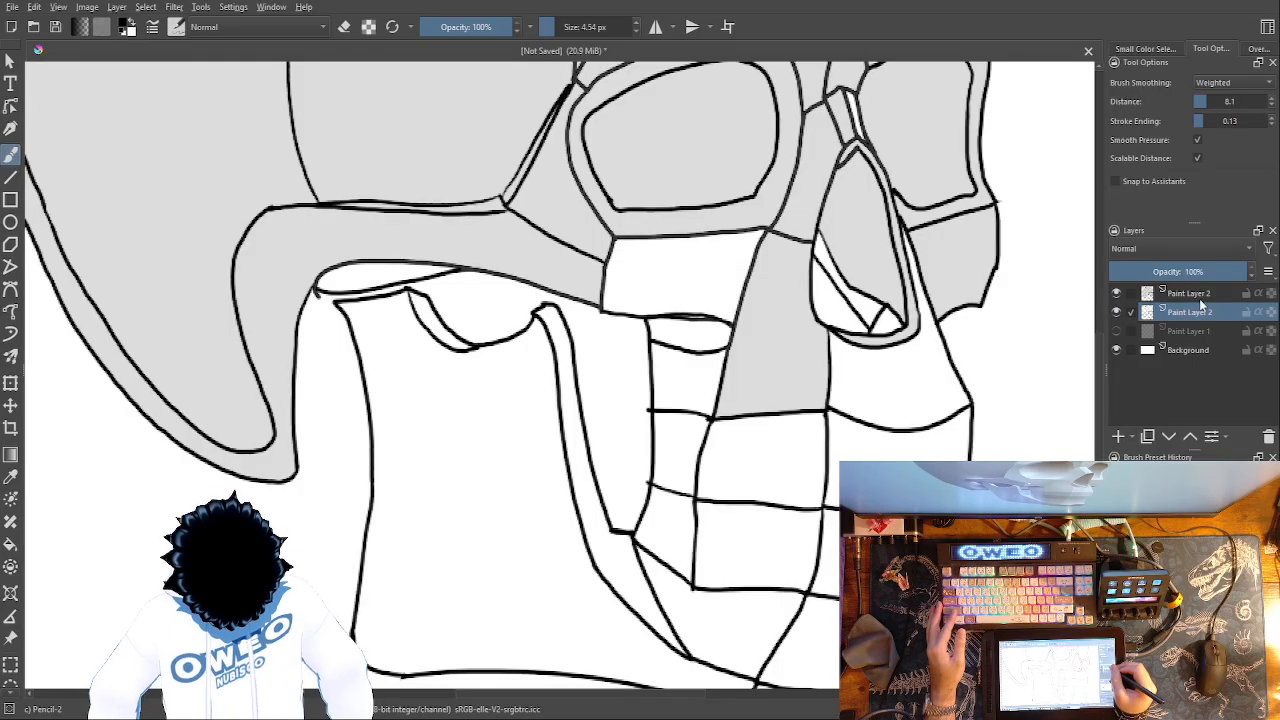
left_click(1197, 294)
left_click(1205, 313)
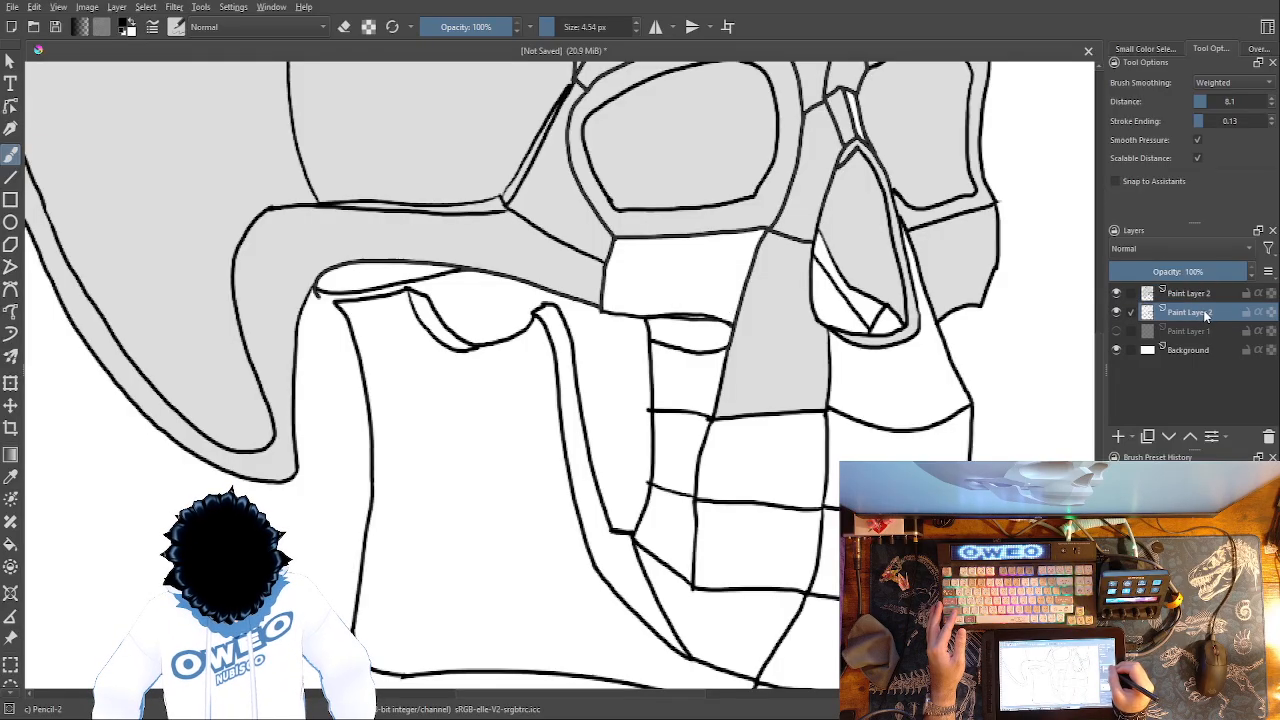
left_click(1116, 293)
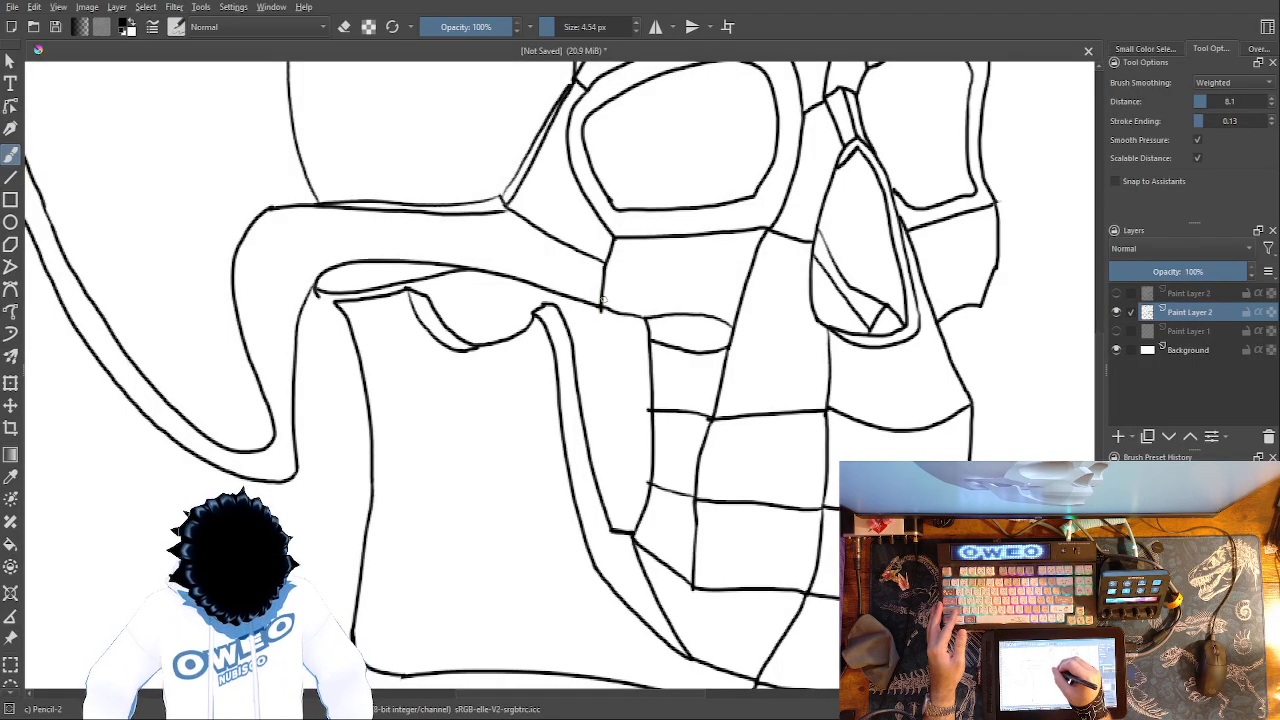
left_click(1117, 293)
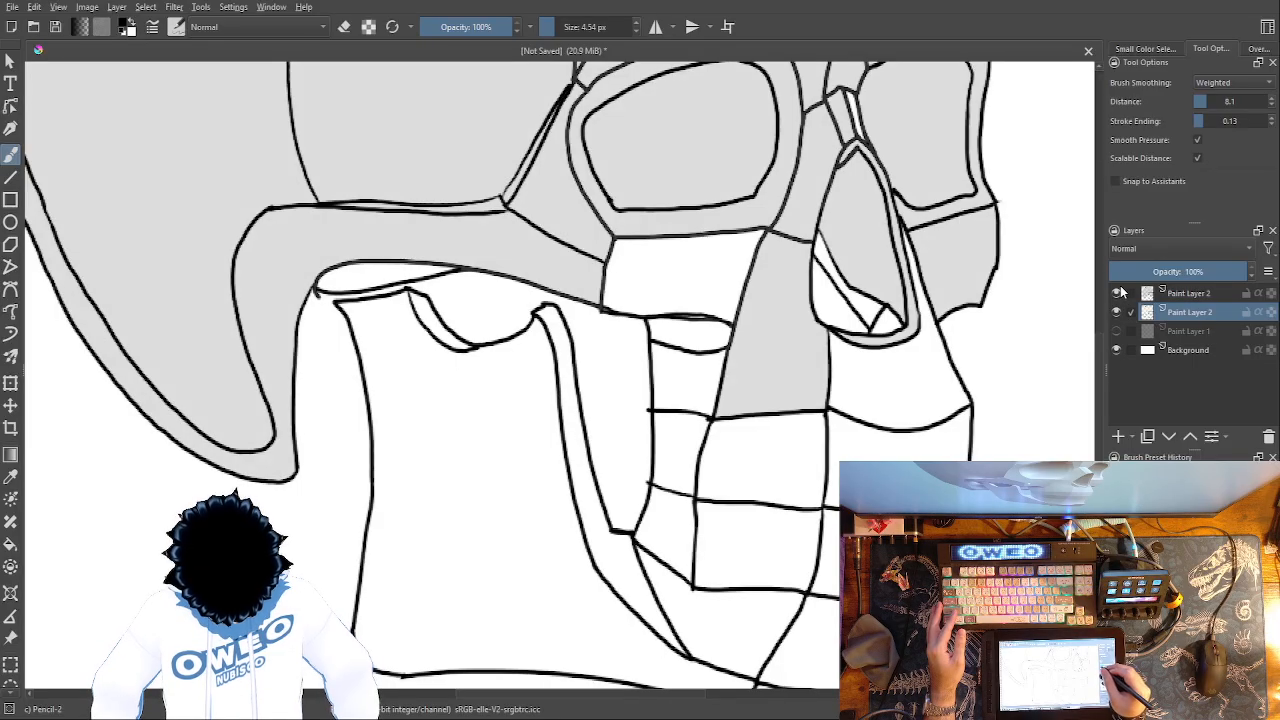
- Return to the Fill tool with medium gray at 33% opacity and fill the near cheek plane and side planes of the jaws
right_click(705, 497)
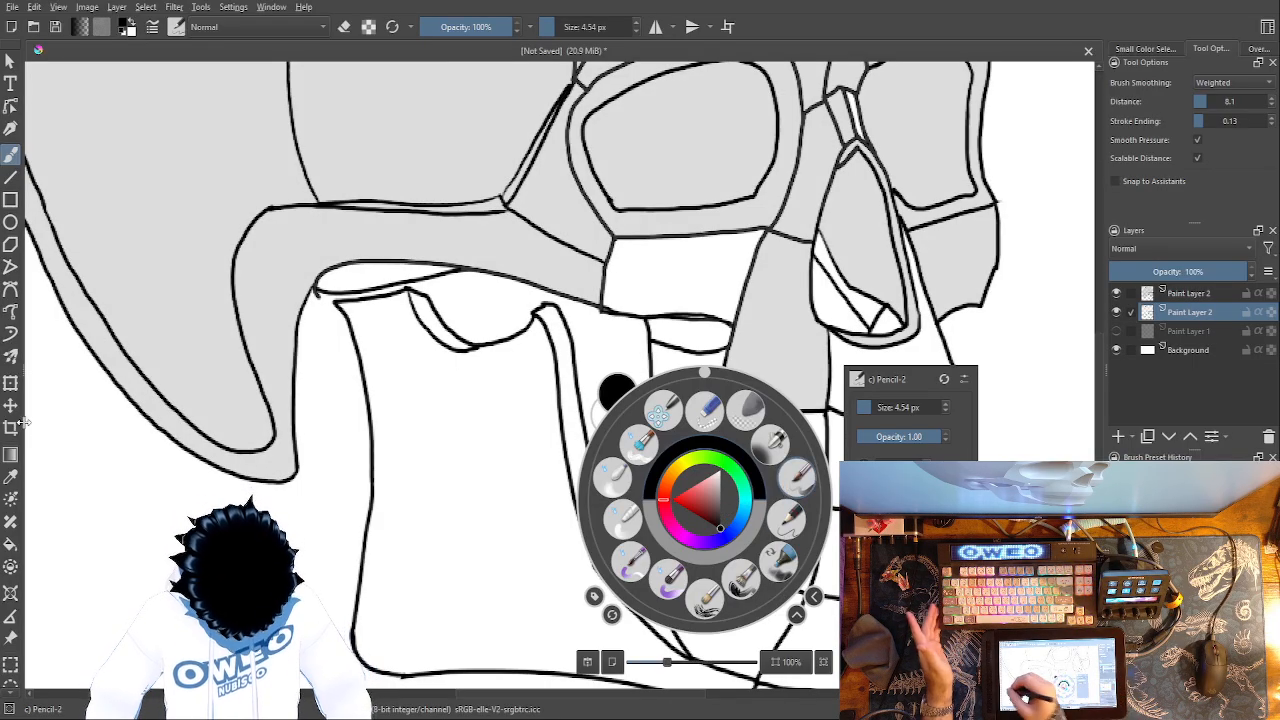
right_click(700, 537)
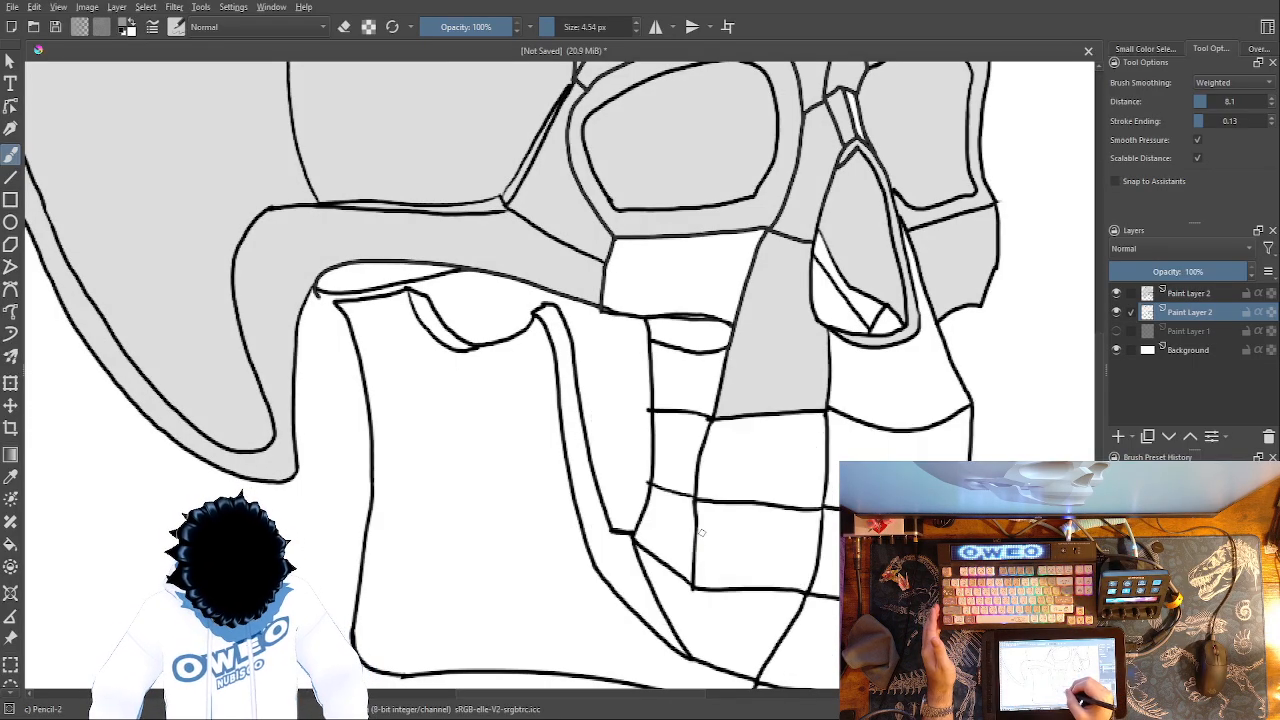
left_click(11, 541)
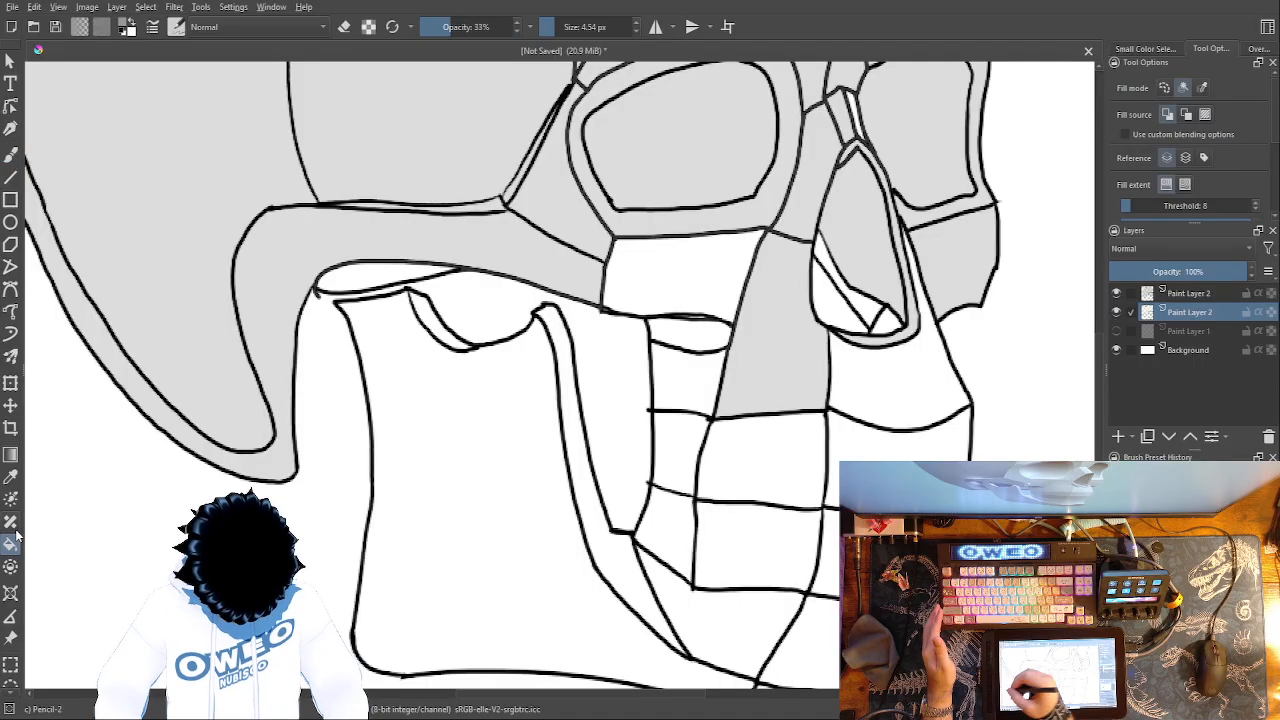
left_click(724, 281)
left_click(716, 338)
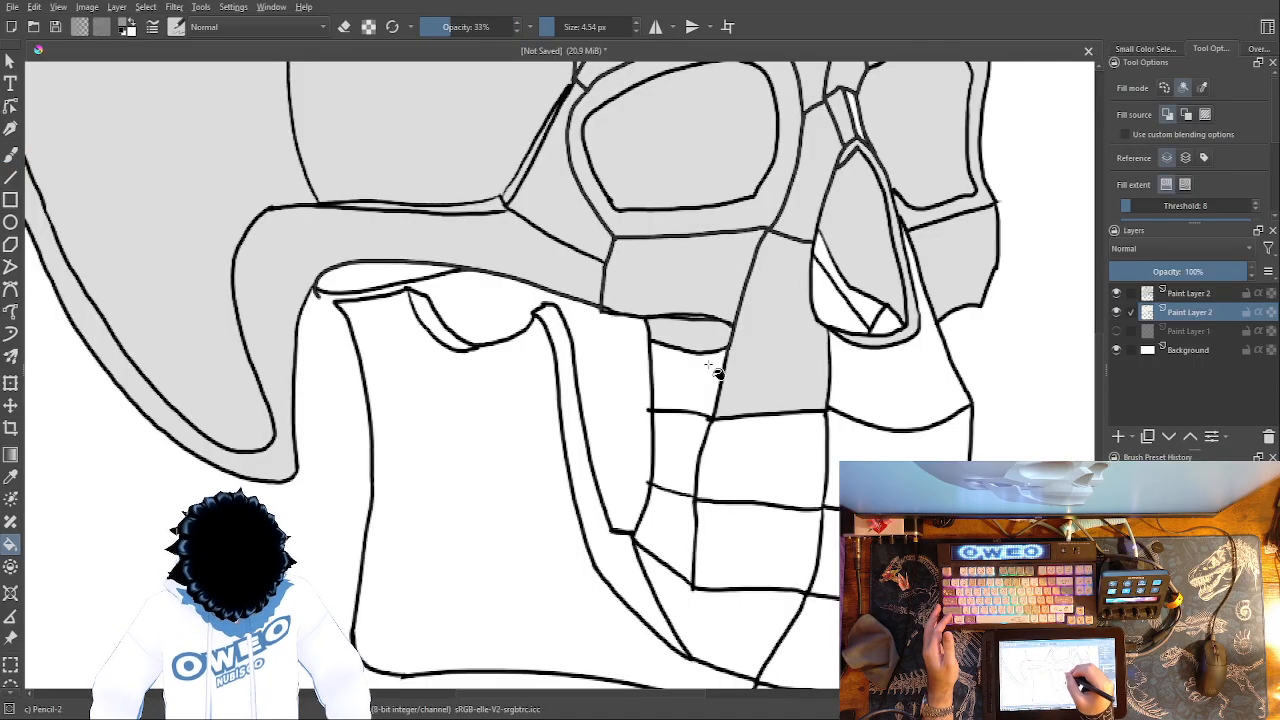
left_click(701, 383)
left_click(686, 450)
left_click(684, 518)
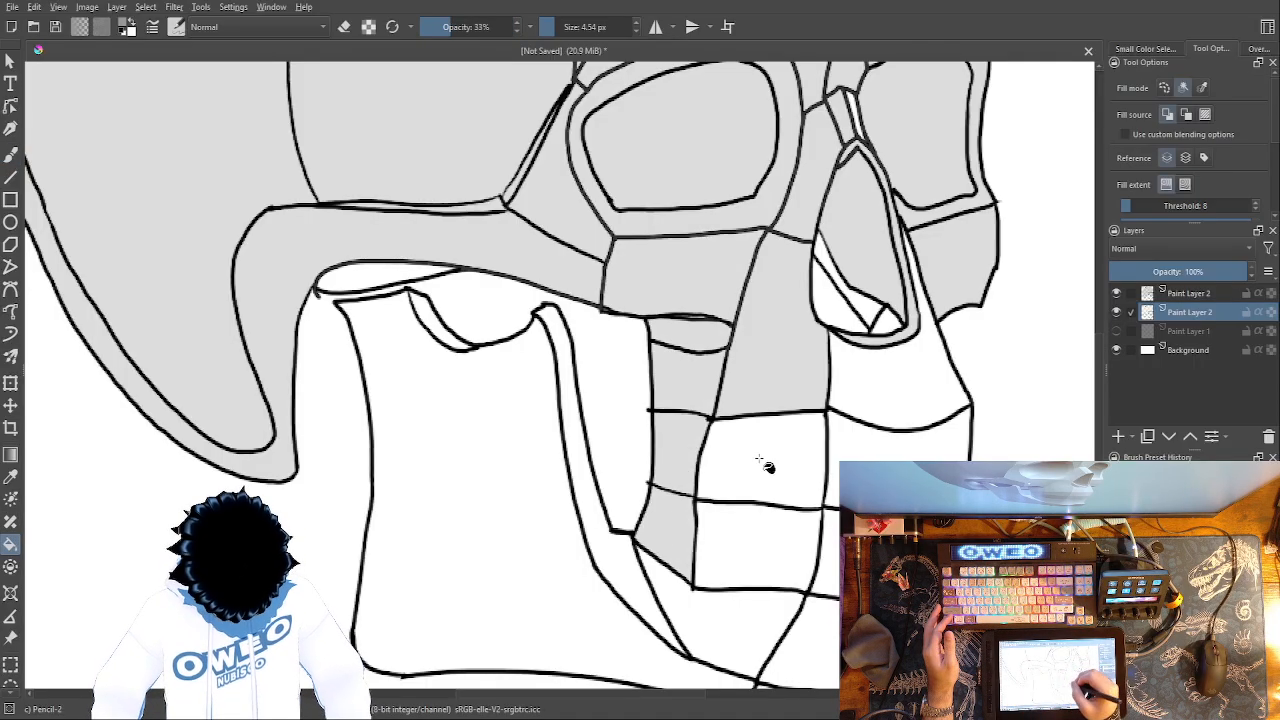
- Fill the front tooth planes, far upper jaw and remaining nasal-opening pieces with gray, undoing the repeated fill on the far tooth plane
left_click(766, 466)
left_click(789, 562)
left_click(900, 450)
left_click(914, 363)
left_click(850, 300)
left_click(890, 326)
left_click(900, 445)
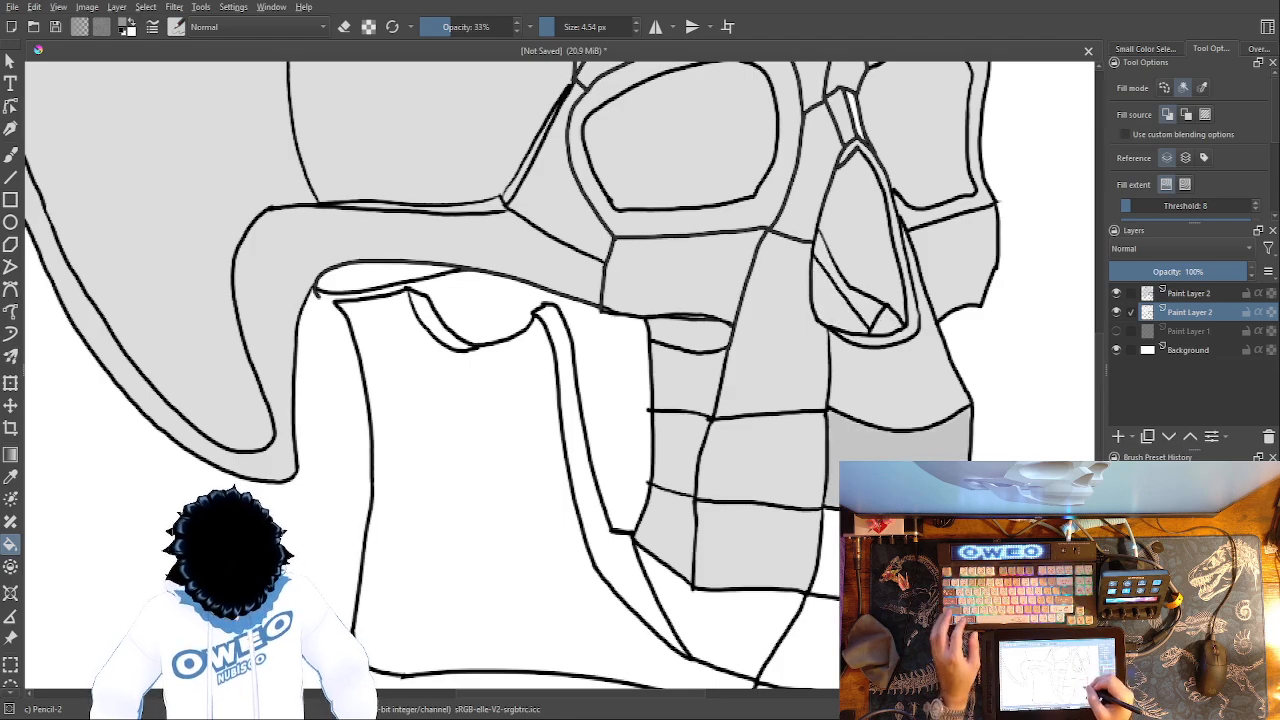
key("ctrl+z")
- Fill the lower jaw's side planes, the sliver under the cheek arch and the chin's bottom plane with gray
left_click(658, 608)
left_click(551, 569)
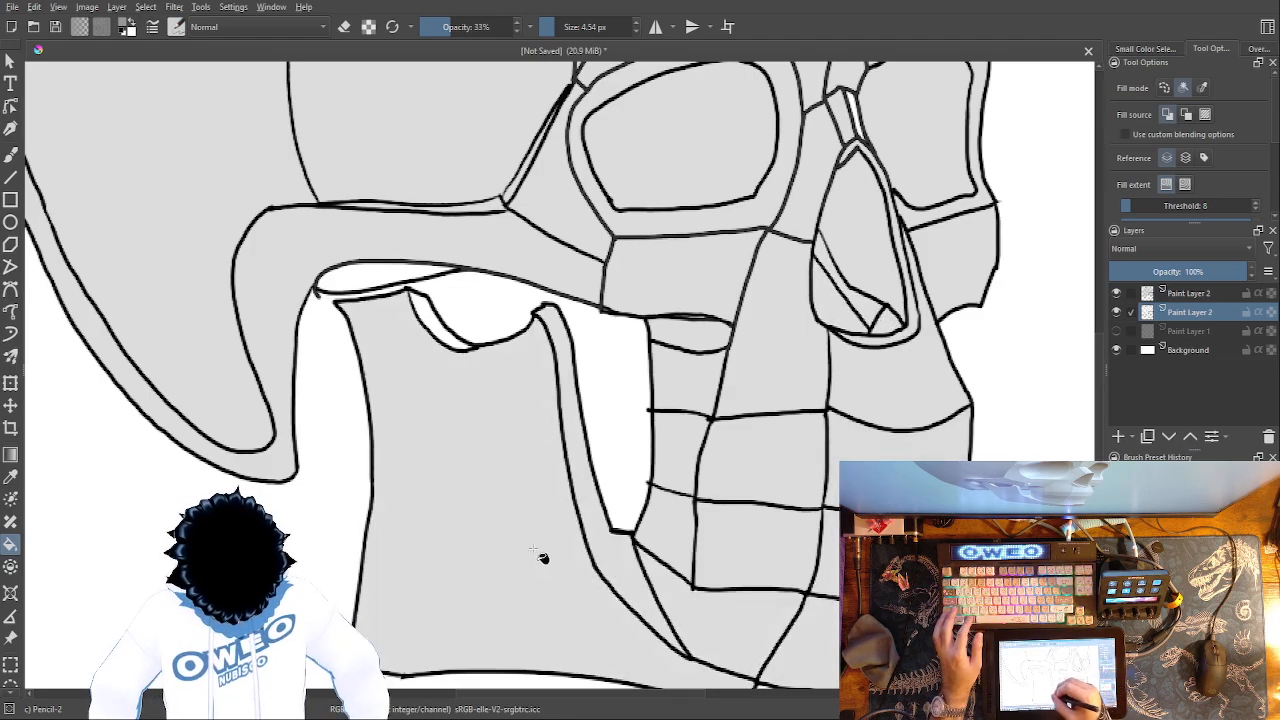
left_click(430, 305)
key("ctrl+z")
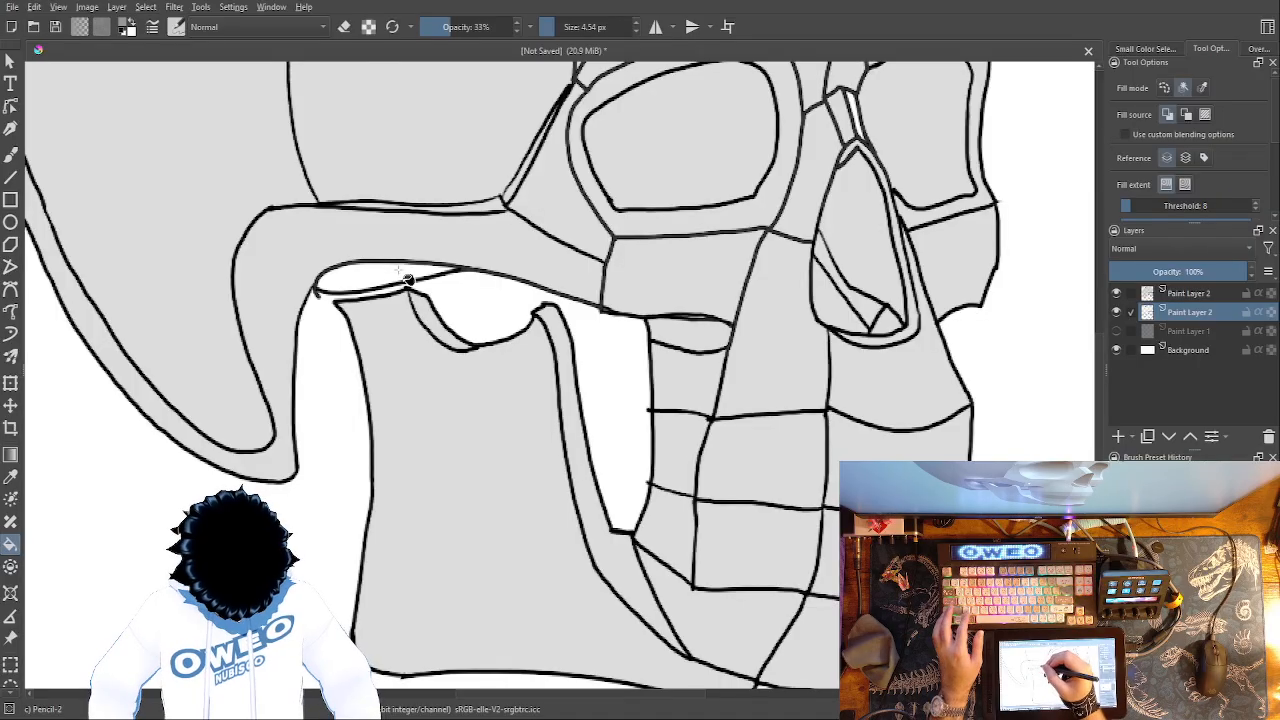
left_click(408, 268)
left_click_drag(408, 268, 283, 58)
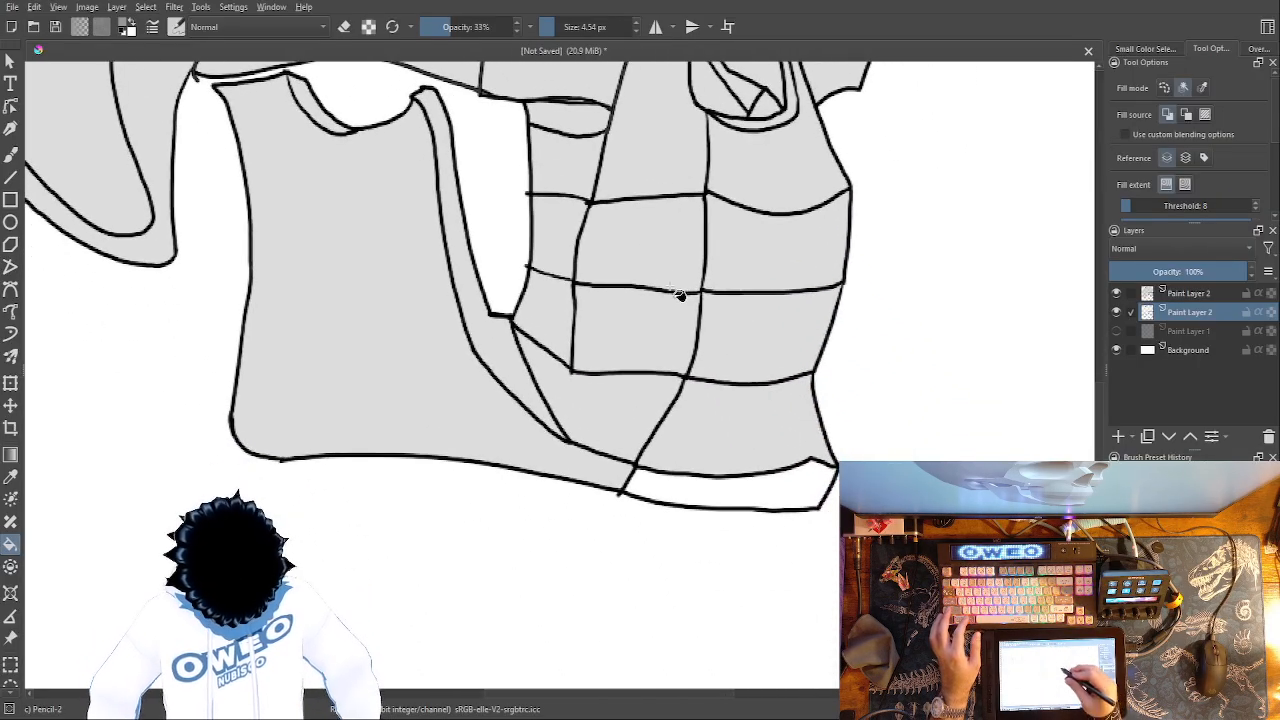
left_click(810, 485)
- Darken the cranium's top plane and the forehead plane with a second layer of translucent gray fill
key("minus")
key("minus")
key("minus")
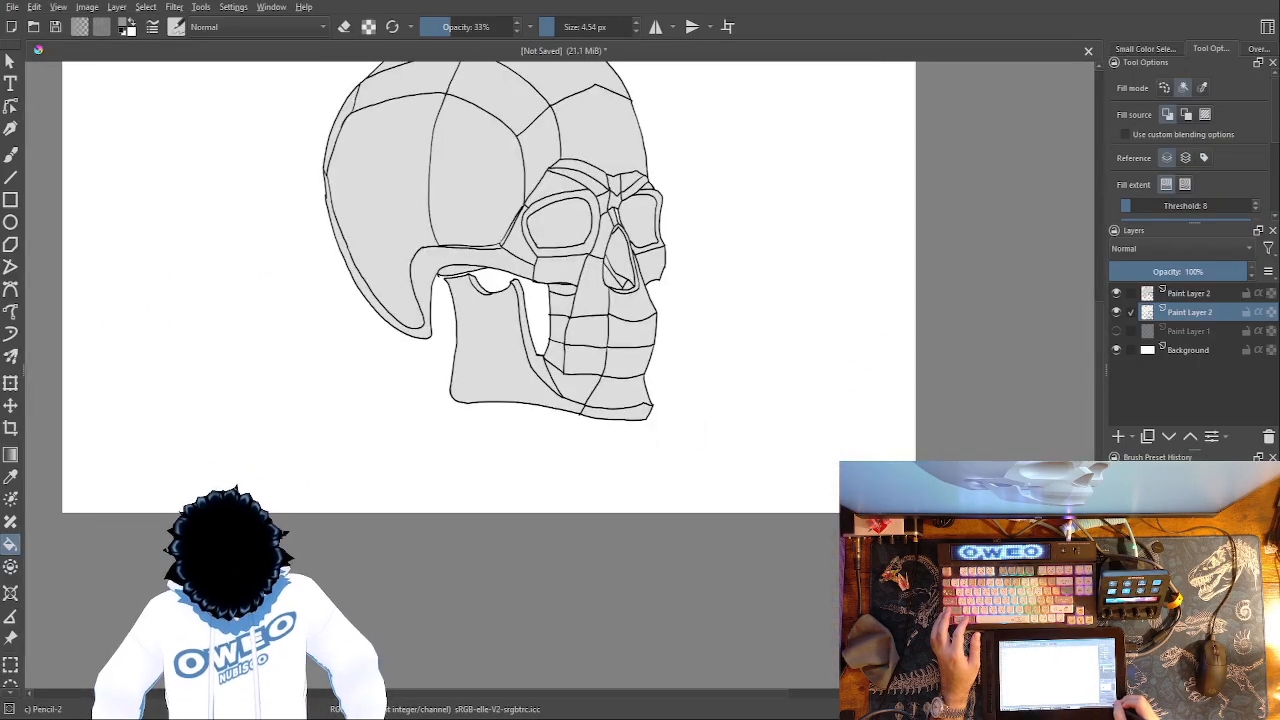
left_click_drag(663, 386, 771, 586)
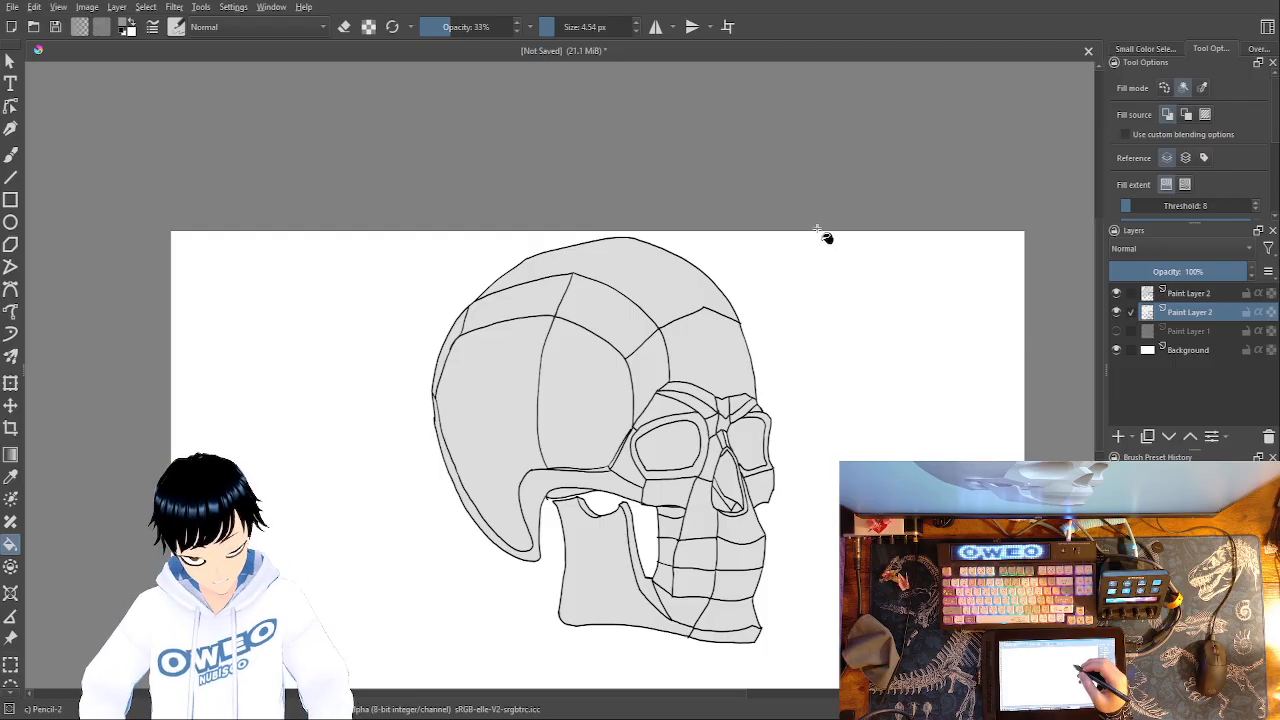
left_click(740, 347)
left_click(719, 293)
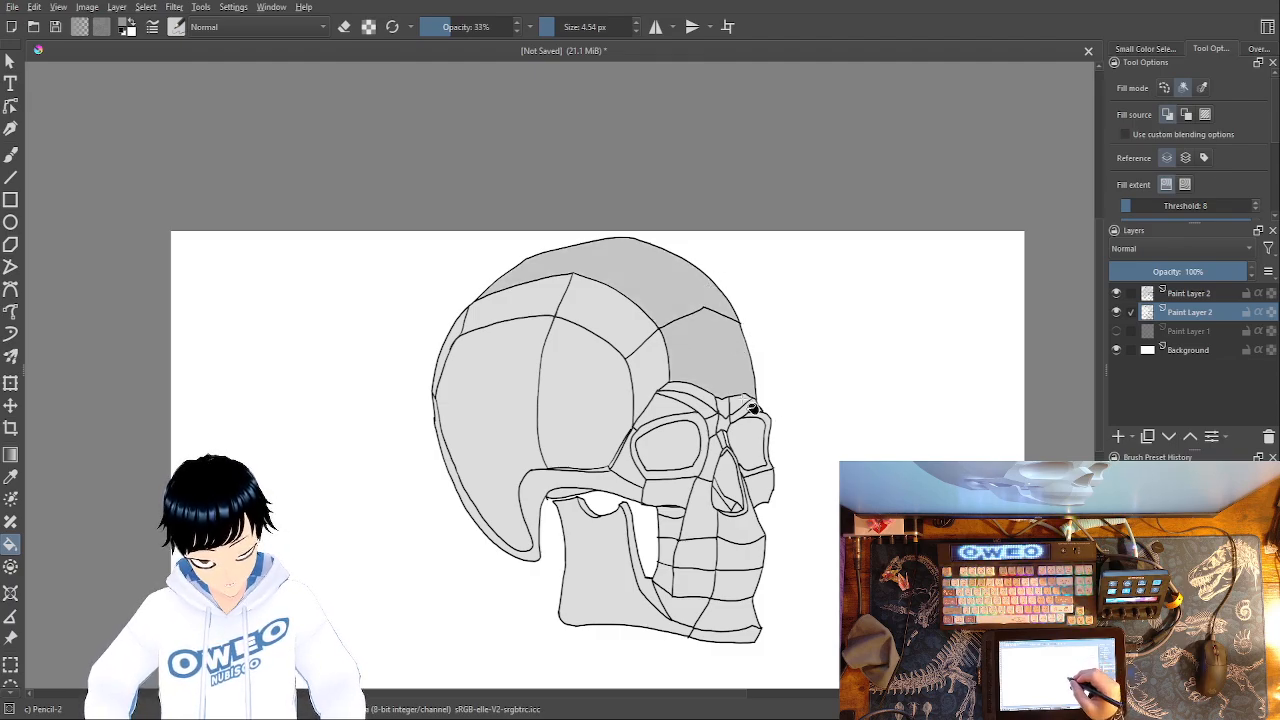
- Darken the far orbit rim, far cheek, far upper jaw, front tooth planes and chin with a second layer of translucent gray fill
key("ctrl+plus")
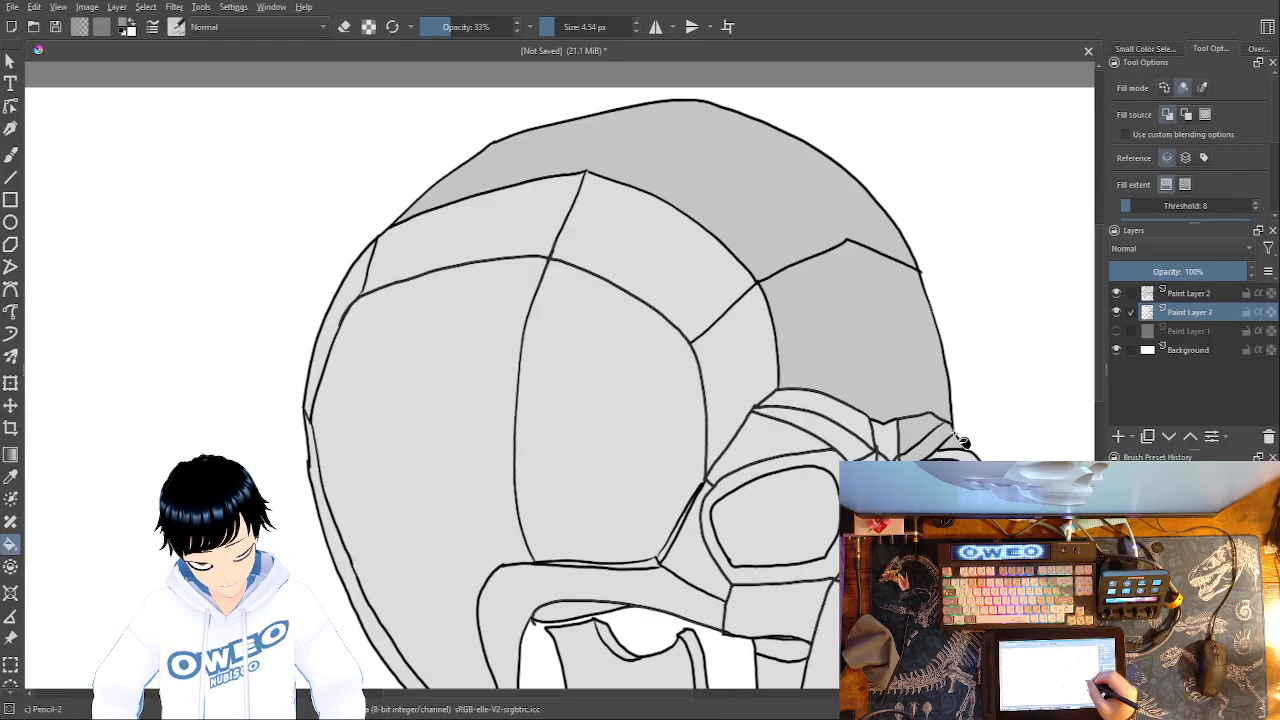
left_click_drag(874, 379, 790, 232)
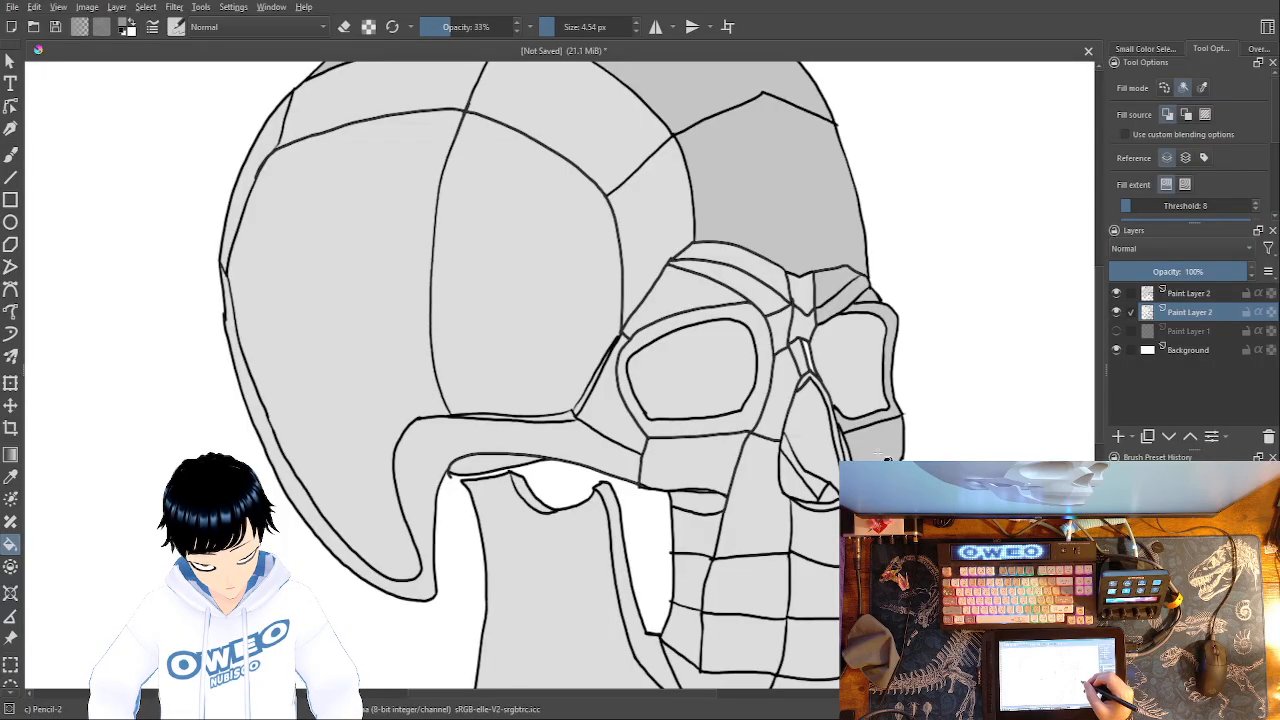
left_click(846, 530)
left_click_drag(888, 387, 861, 245)
left_click(848, 443)
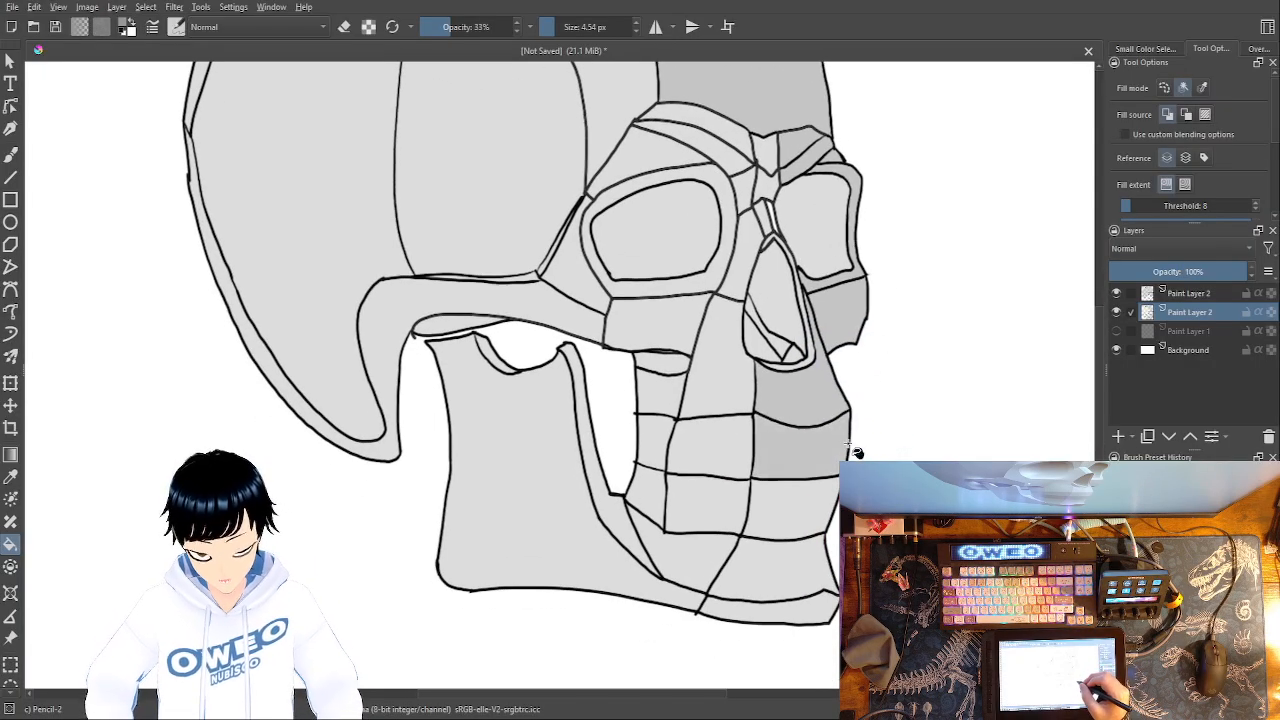
left_click(833, 505)
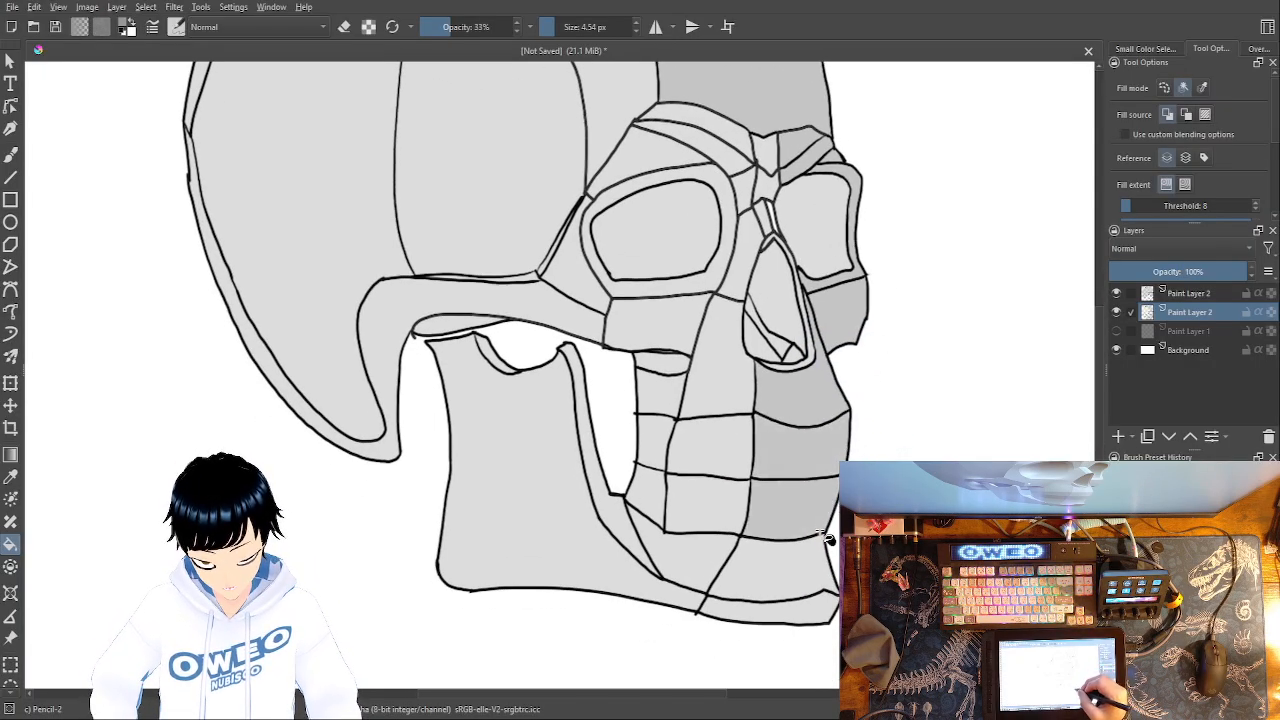
left_click(834, 603)
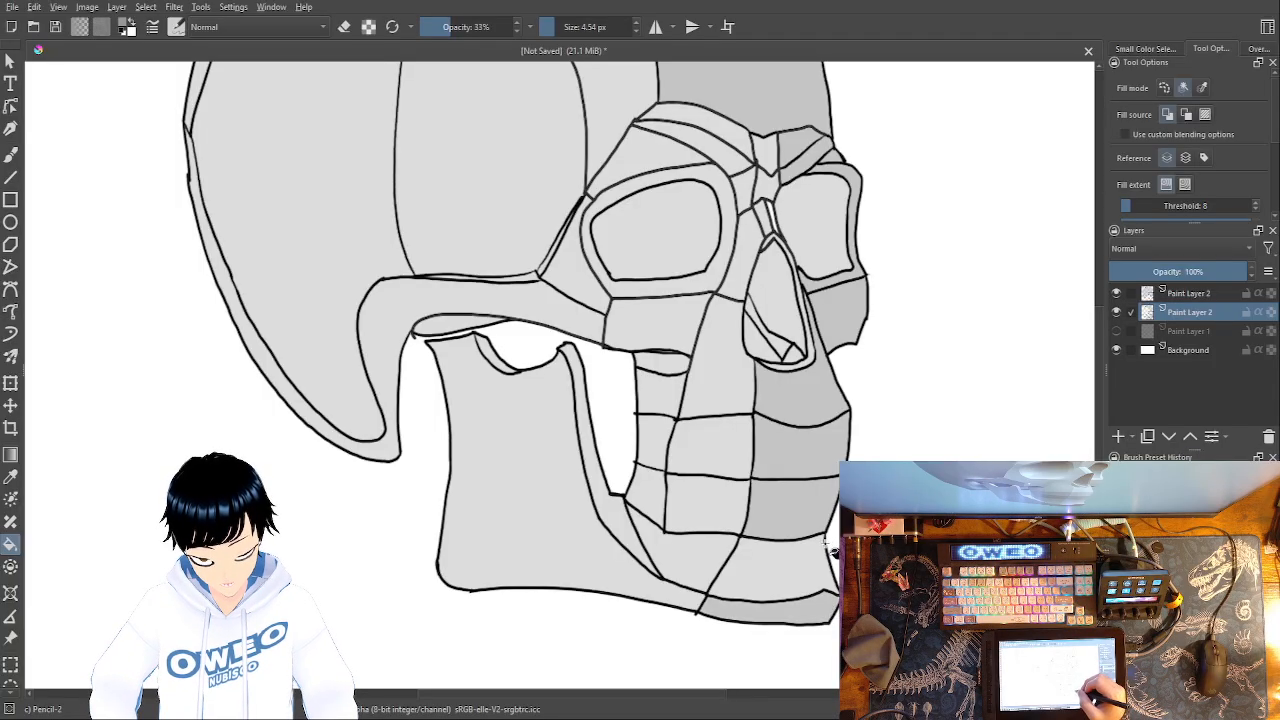
left_click(818, 557)
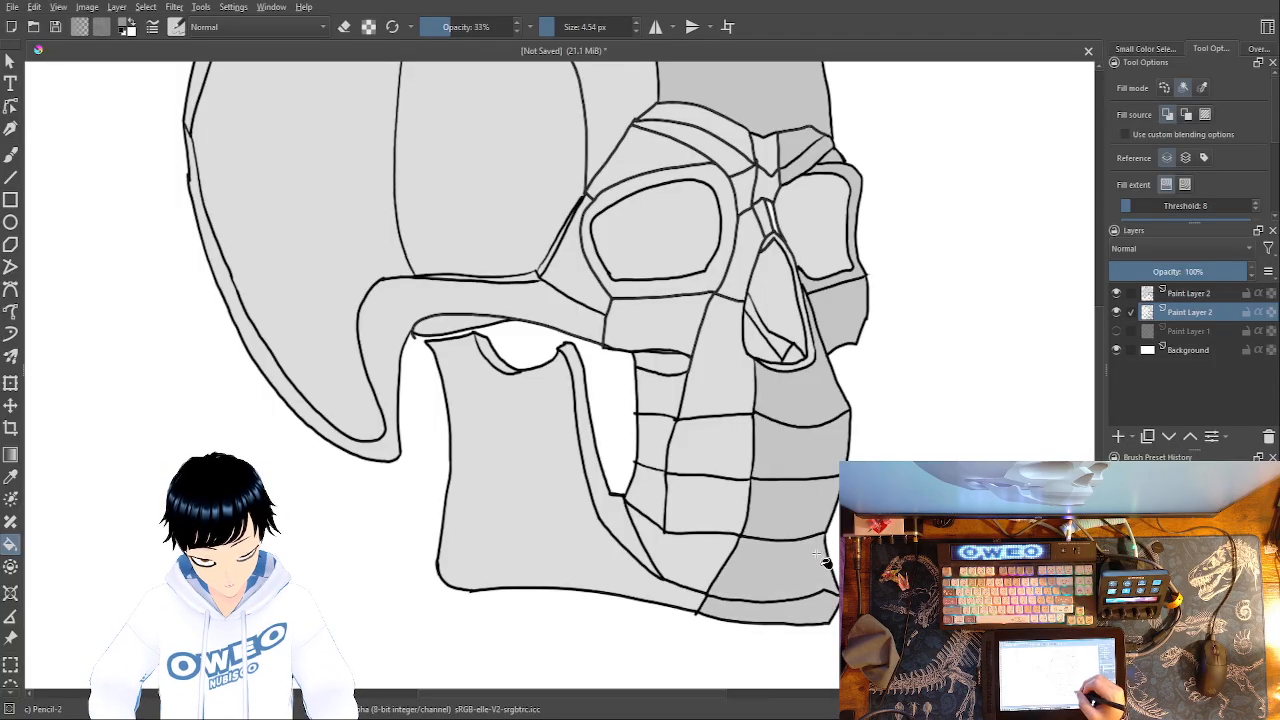
- Switch the fill color to white and lighten the lower jaw's side planes at 33% opacity
right_click(822, 345)
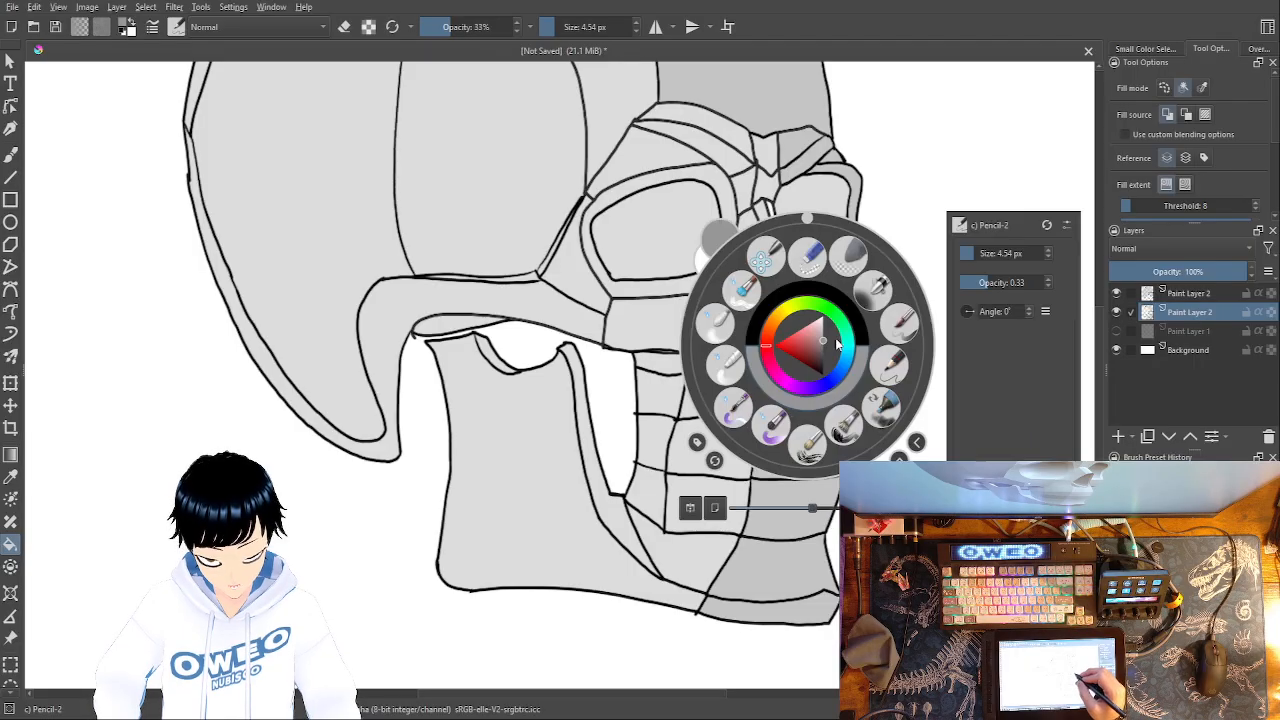
left_click(541, 438)
left_click(521, 441)
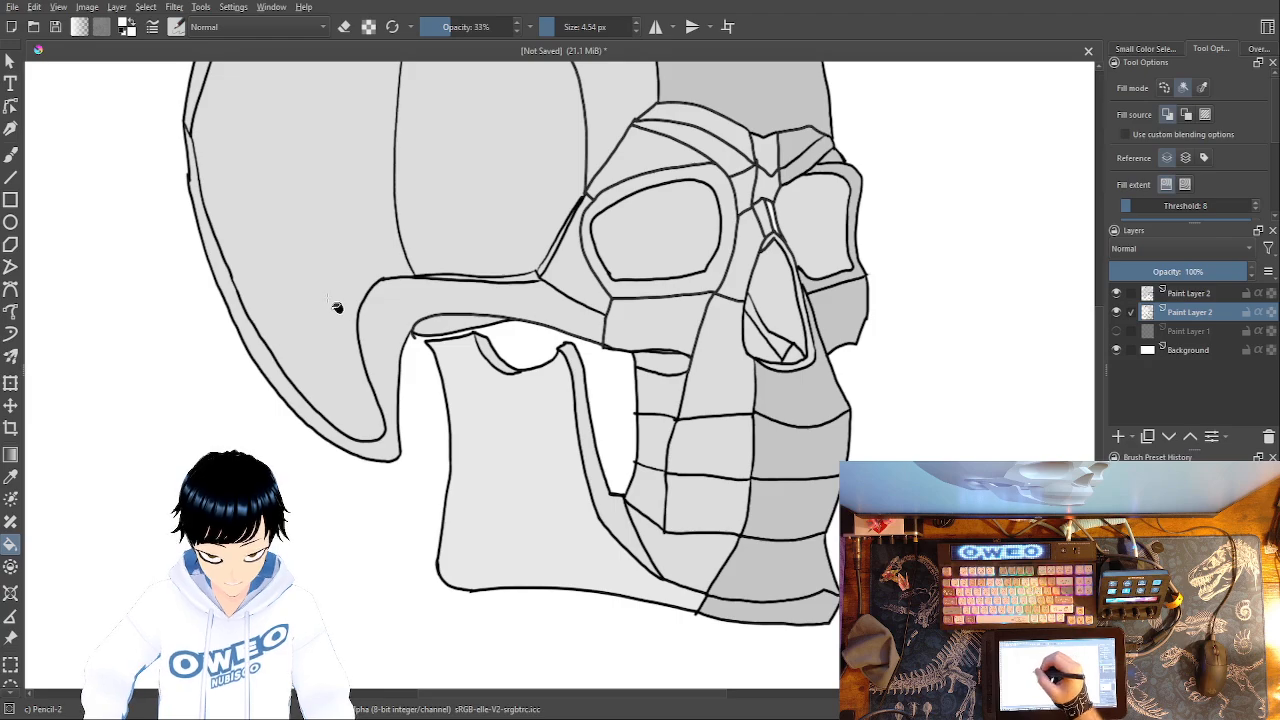
left_click_drag(723, 430, 785, 593)
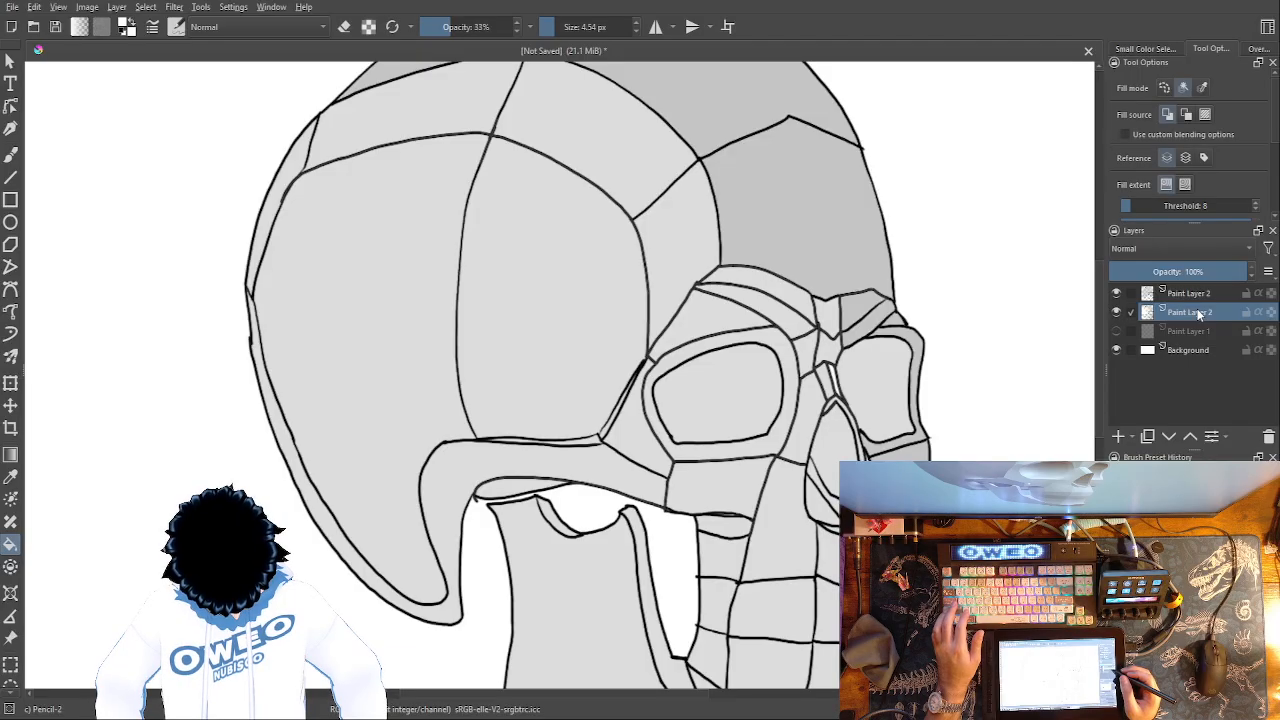
- Undo the white fills and the second-layer gray fills, and make the upper paint layer active
key("ctrl+z")
key("ctrl+z")
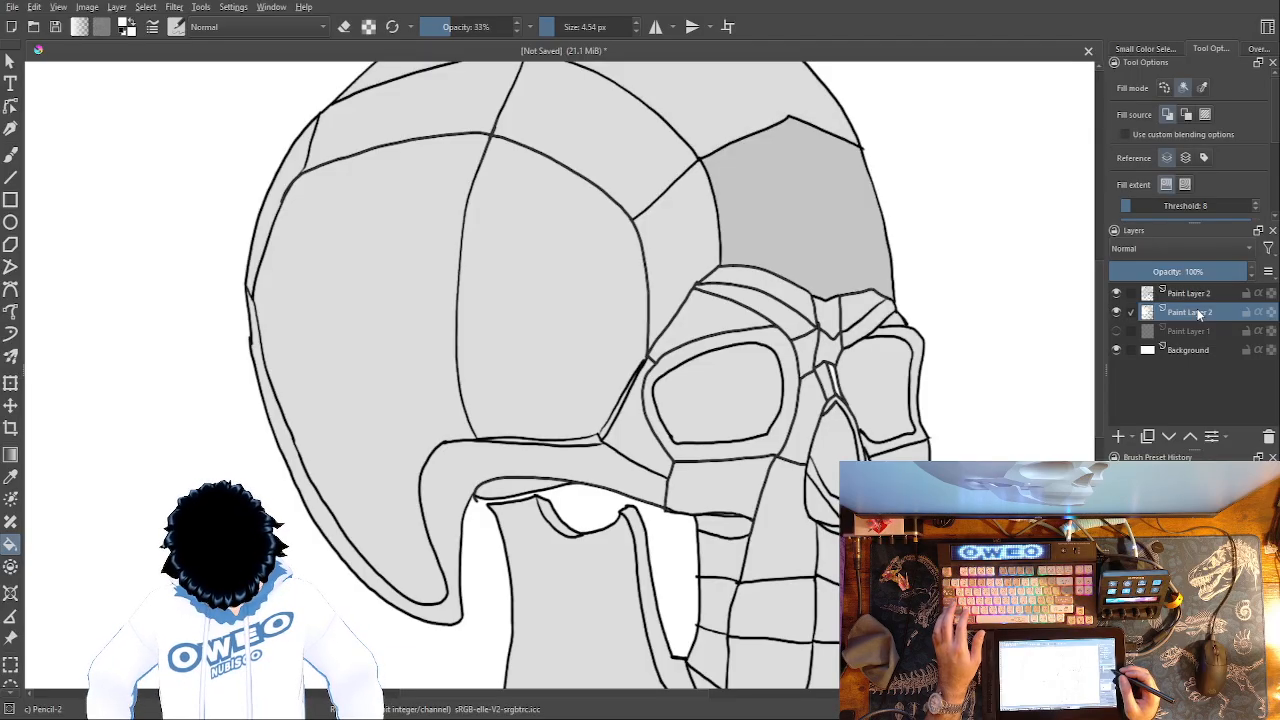
mouse_move(925, 470)
left_mouse_down()
mouse_move(738, 595)
mouse_move(845, 522)
mouse_move(703, 257)
mouse_move(648, 307)
left_mouse_up()
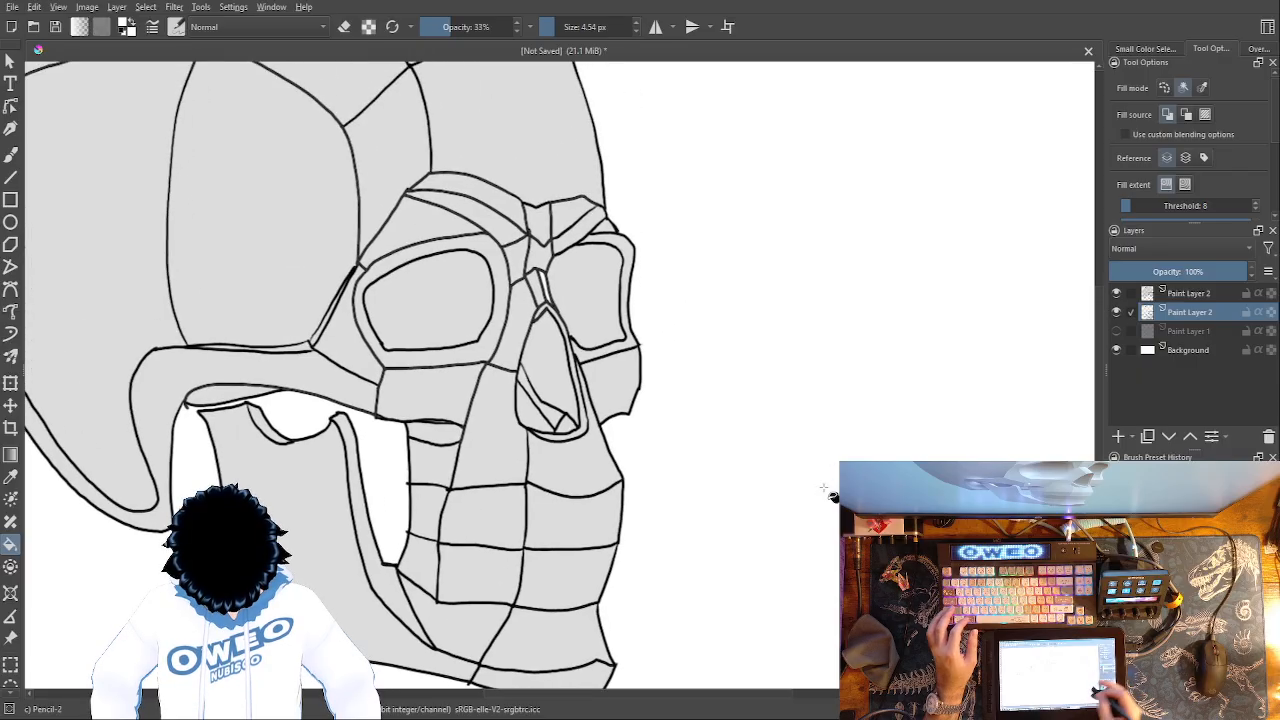
left_click(1195, 293)
left_click_drag(700, 436, 814, 391)
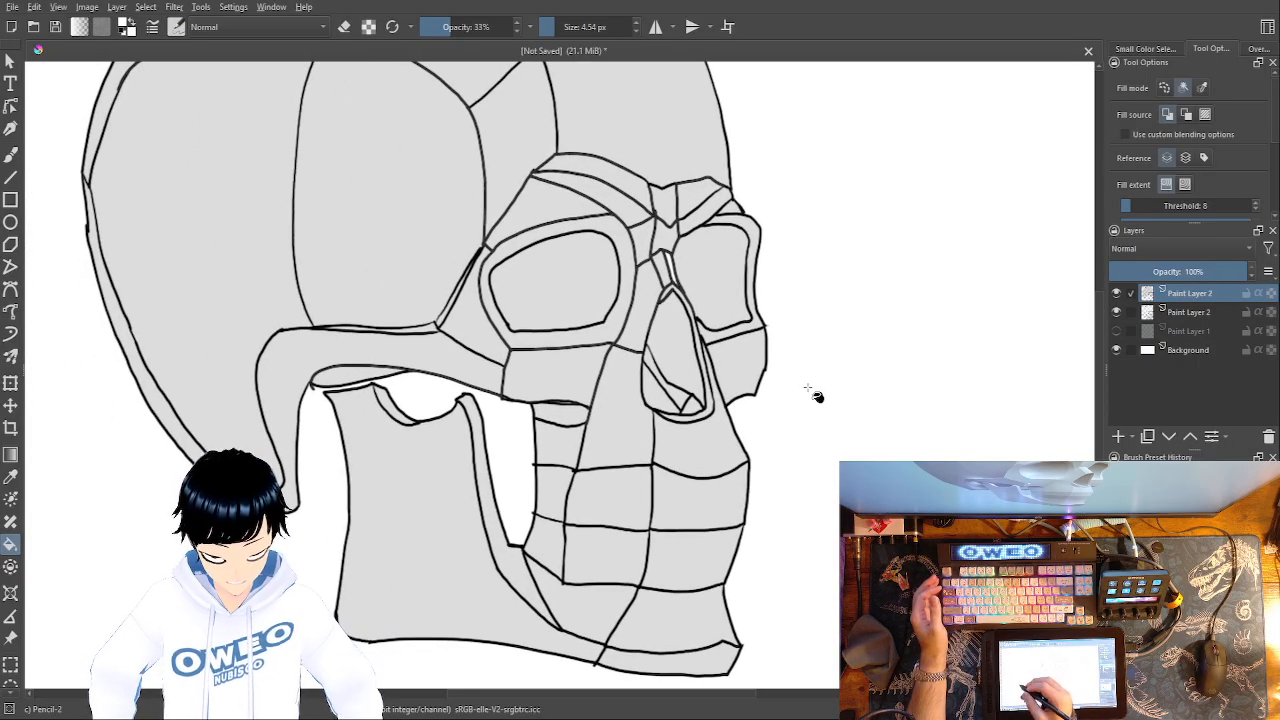
- Lighten the cranium's large side planes and the band of planes above them with translucent white fill at 33% opacity
right_click(348, 502)
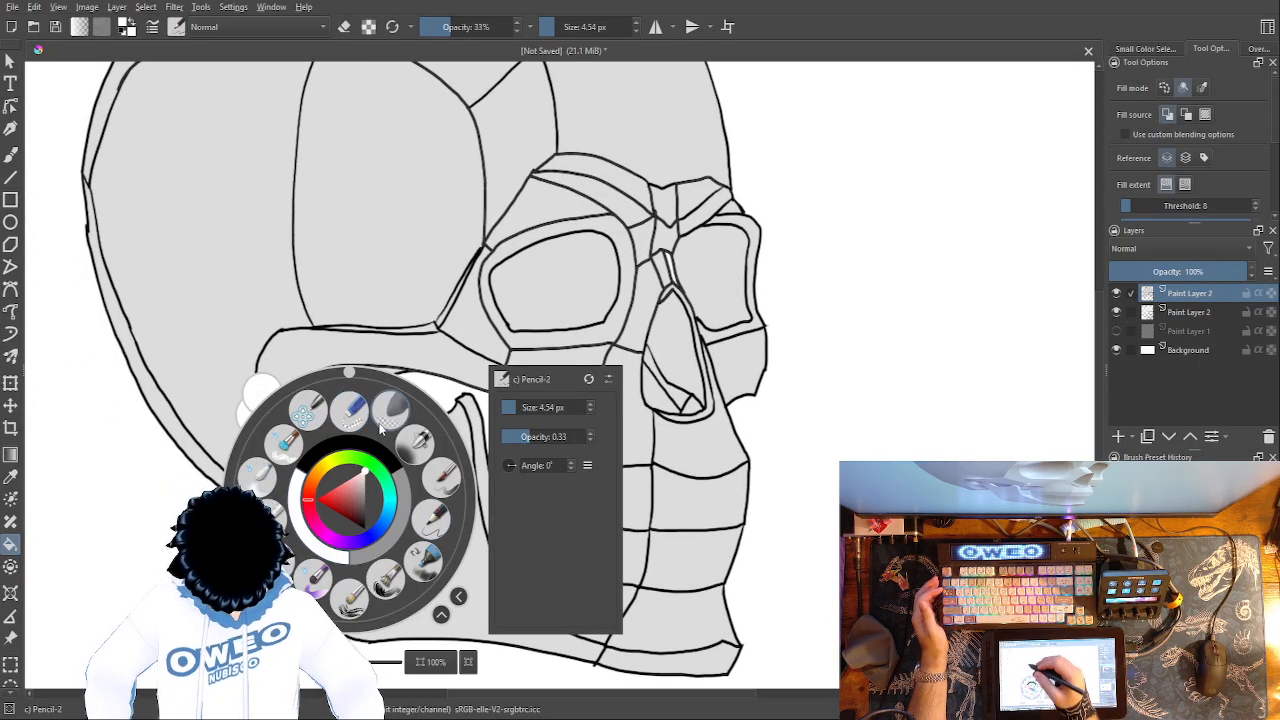
left_click(246, 209)
left_click(246, 209)
left_click(357, 209)
left_click(304, 345)
left_click_drag(527, 431, 537, 540)
left_click(150, 190)
left_click(311, 123)
left_click(414, 139)
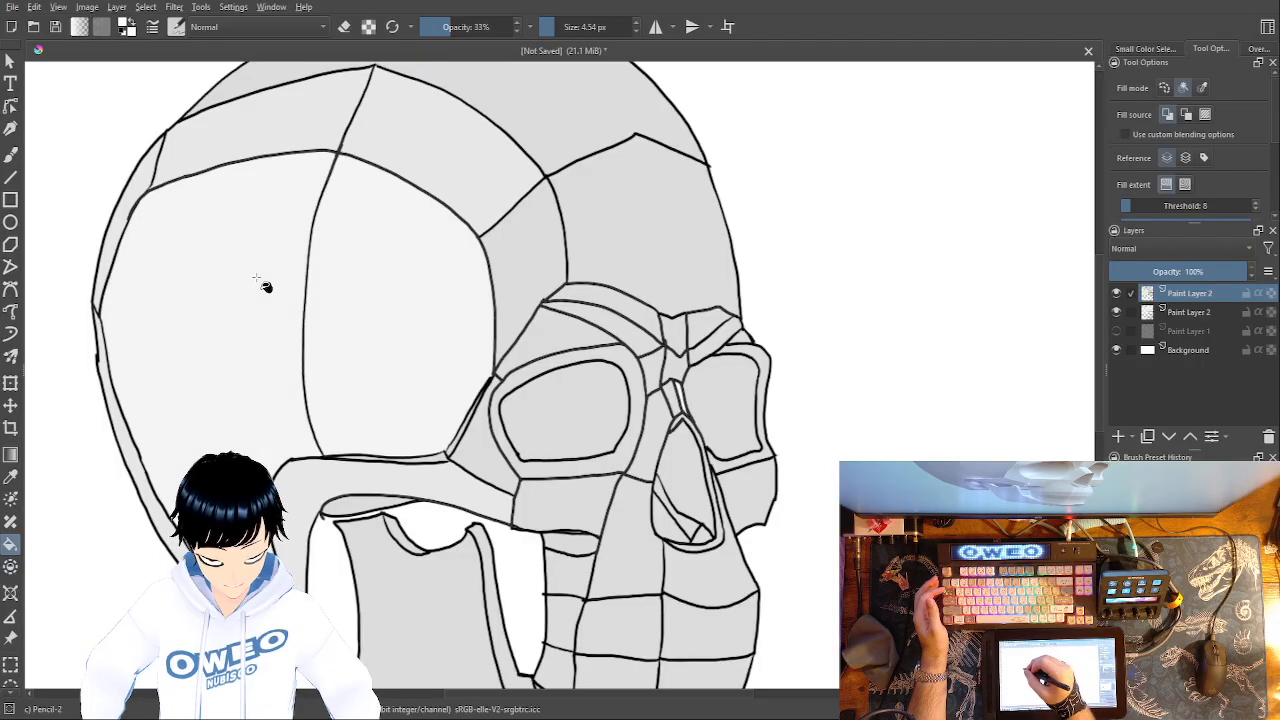
- Lighten the lower jaw's side plane, the two near front tooth planes and the near upper jaw plane with white fill
left_click_drag(575, 400, 588, 335)
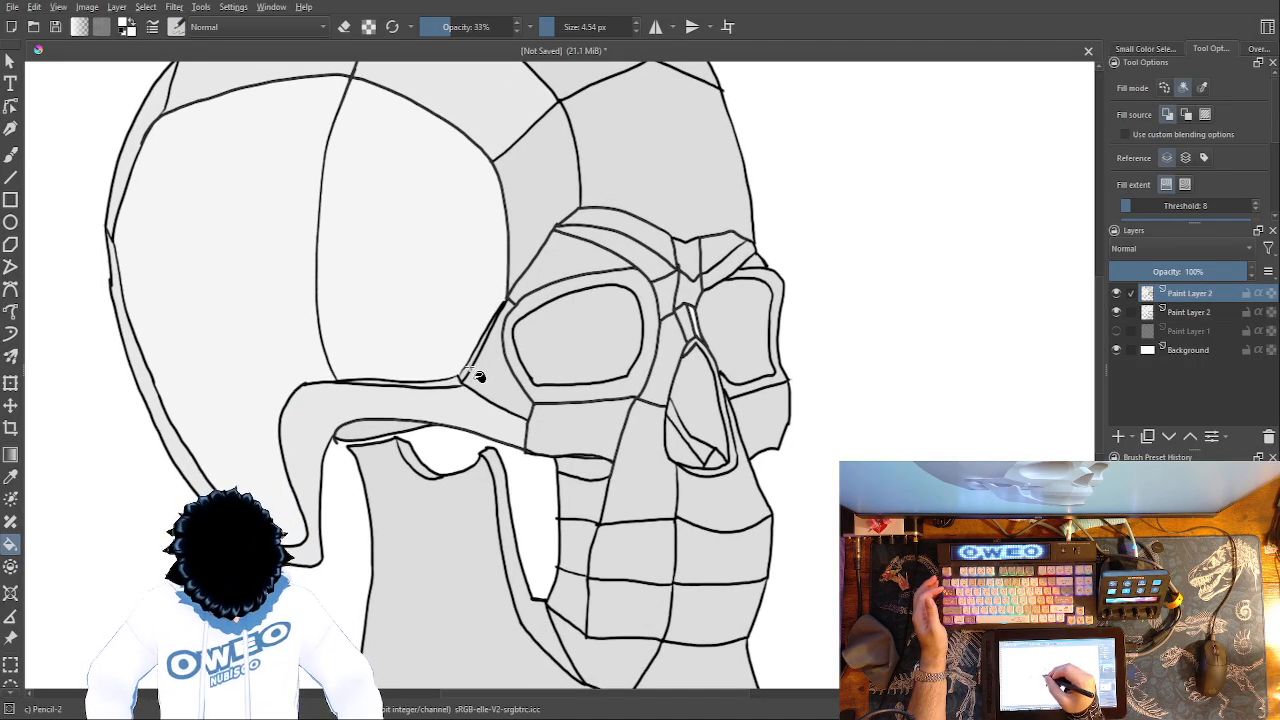
left_click(449, 525)
left_click_drag(582, 441, 549, 289)
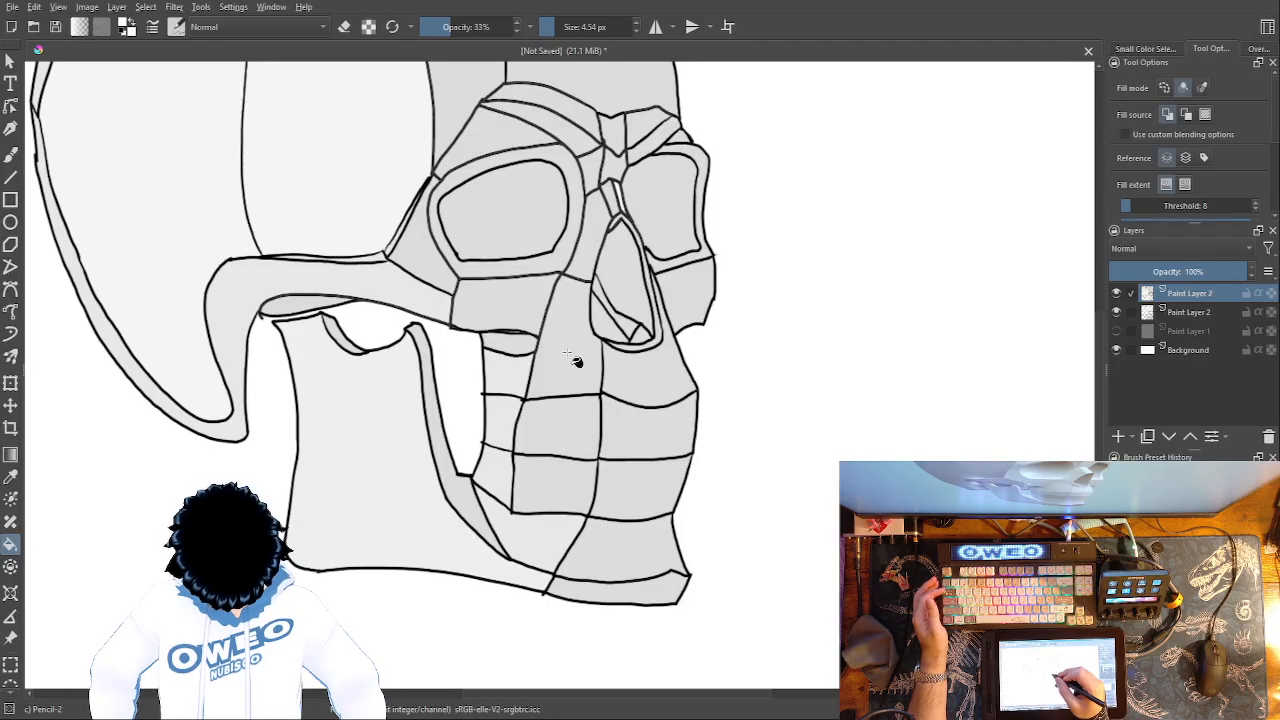
left_click(567, 424)
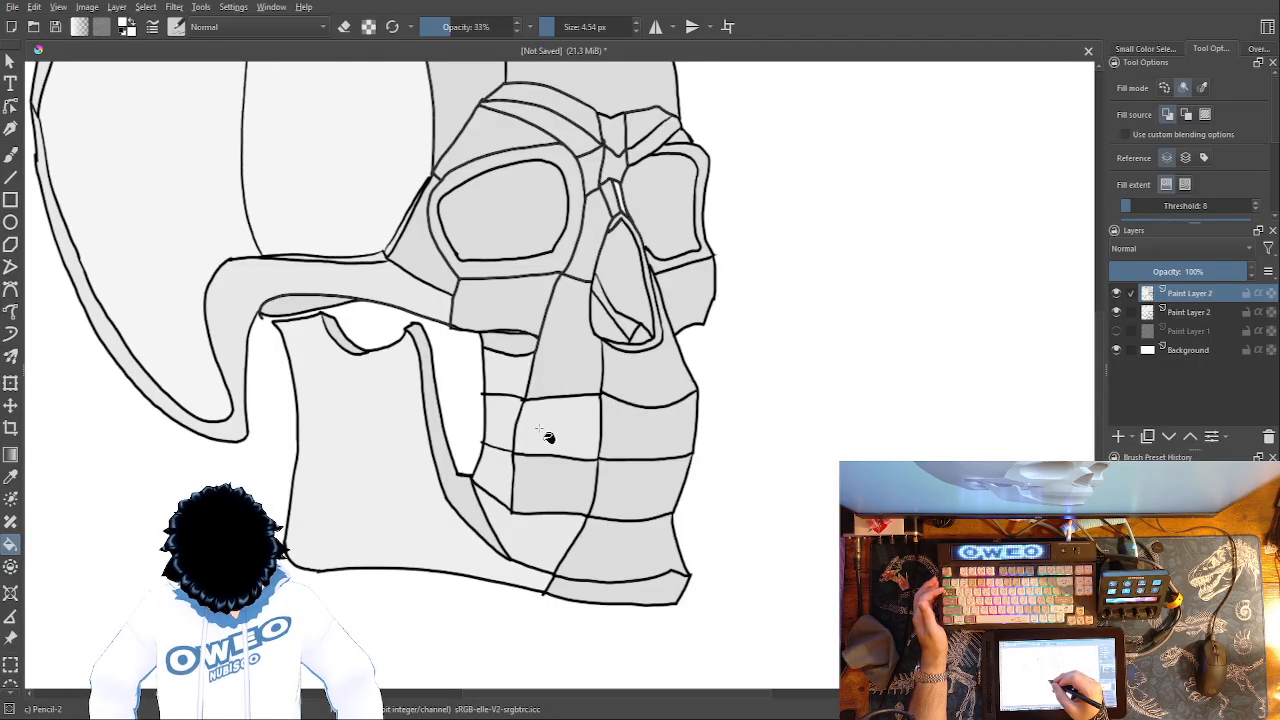
left_click(564, 469)
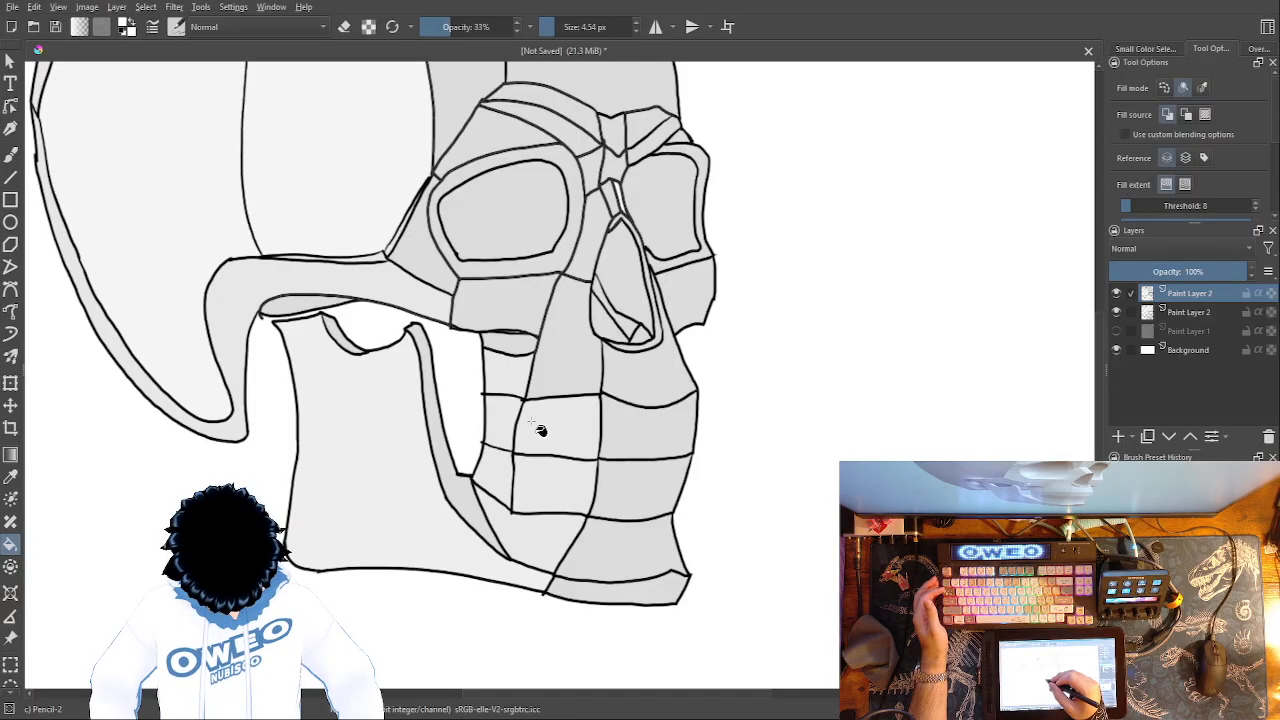
left_click(566, 347)
- Lighten the pieces inside the nasal opening with translucent white fill
scroll(568, 349, "up", 3)
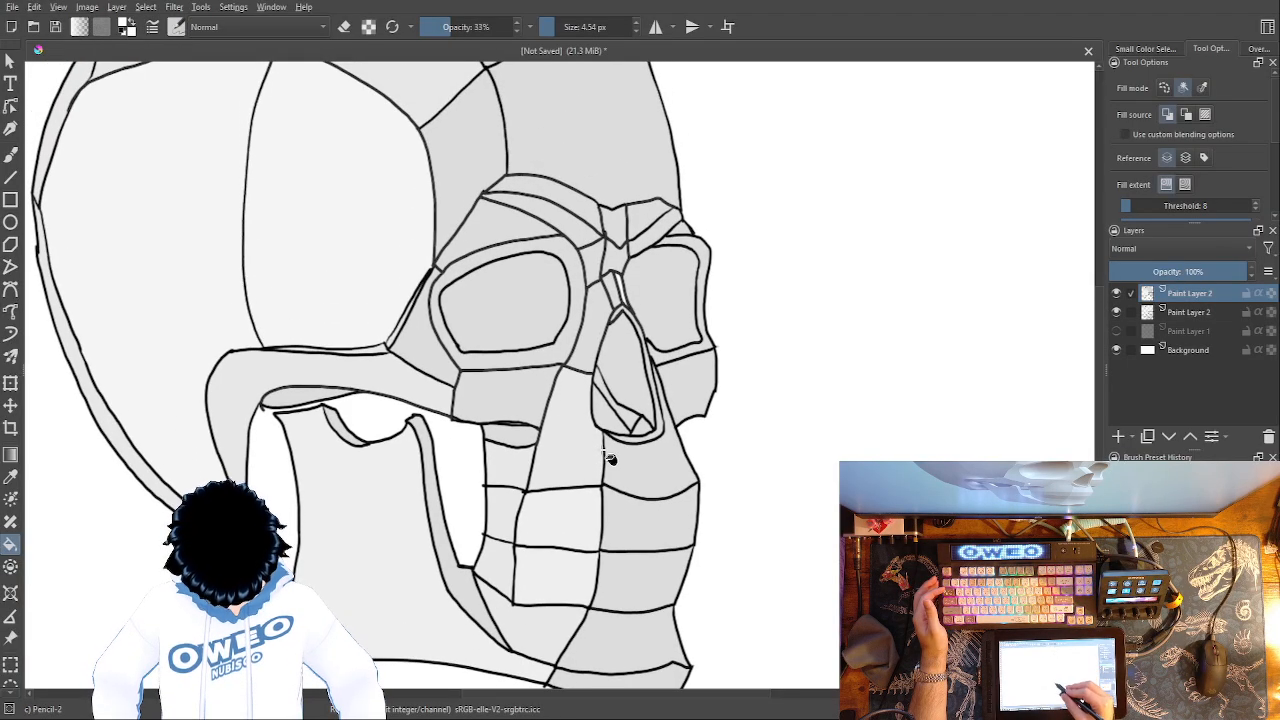
left_click(607, 332)
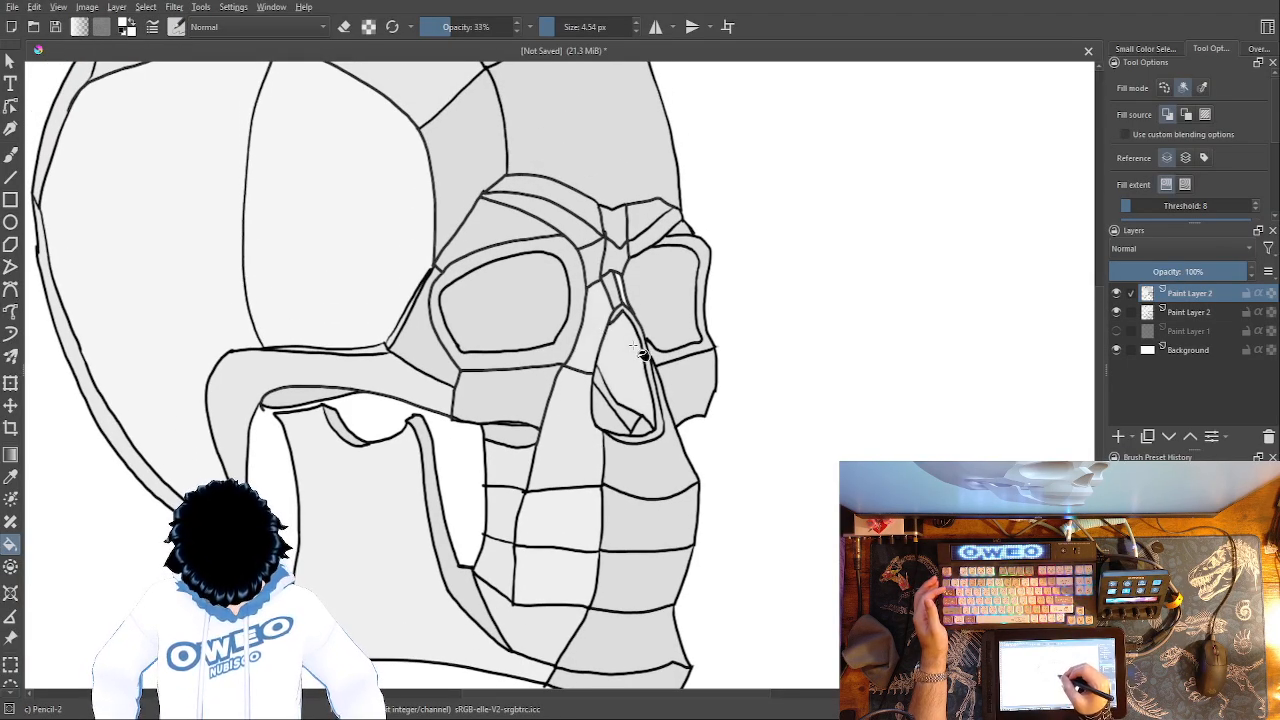
left_click(639, 424)
left_click(621, 429)
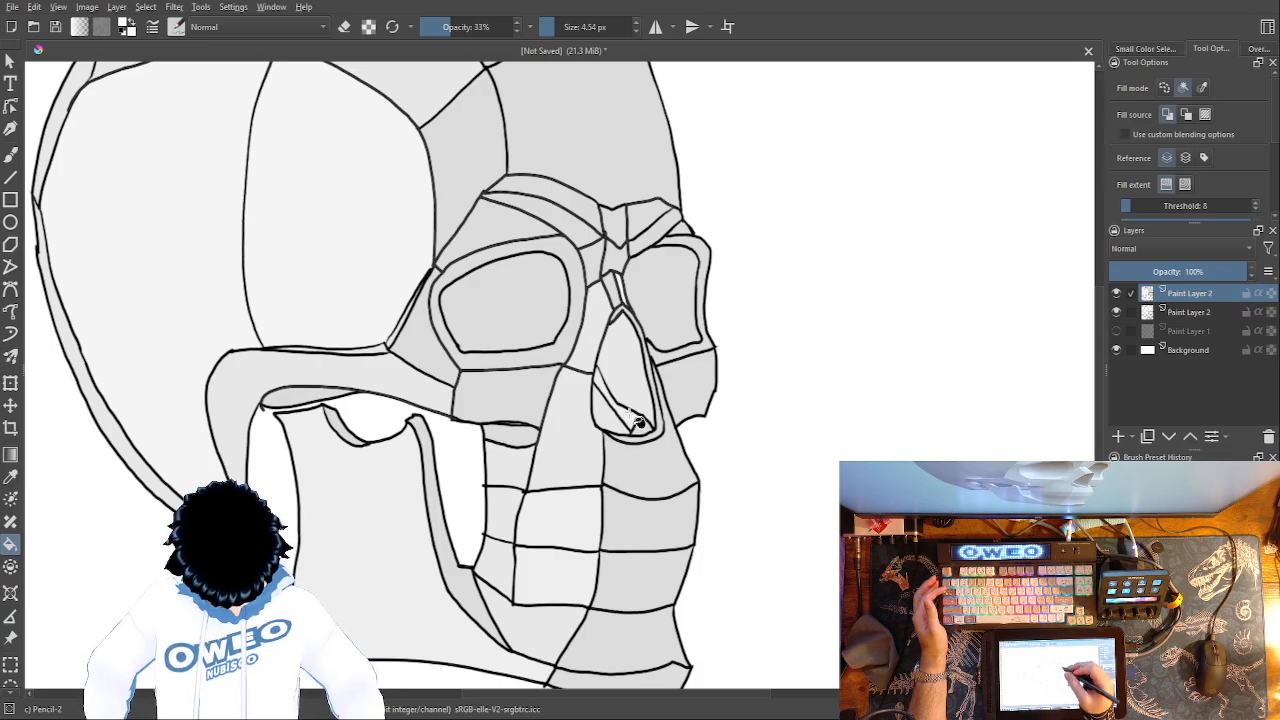
left_click_drag(707, 302, 761, 322)
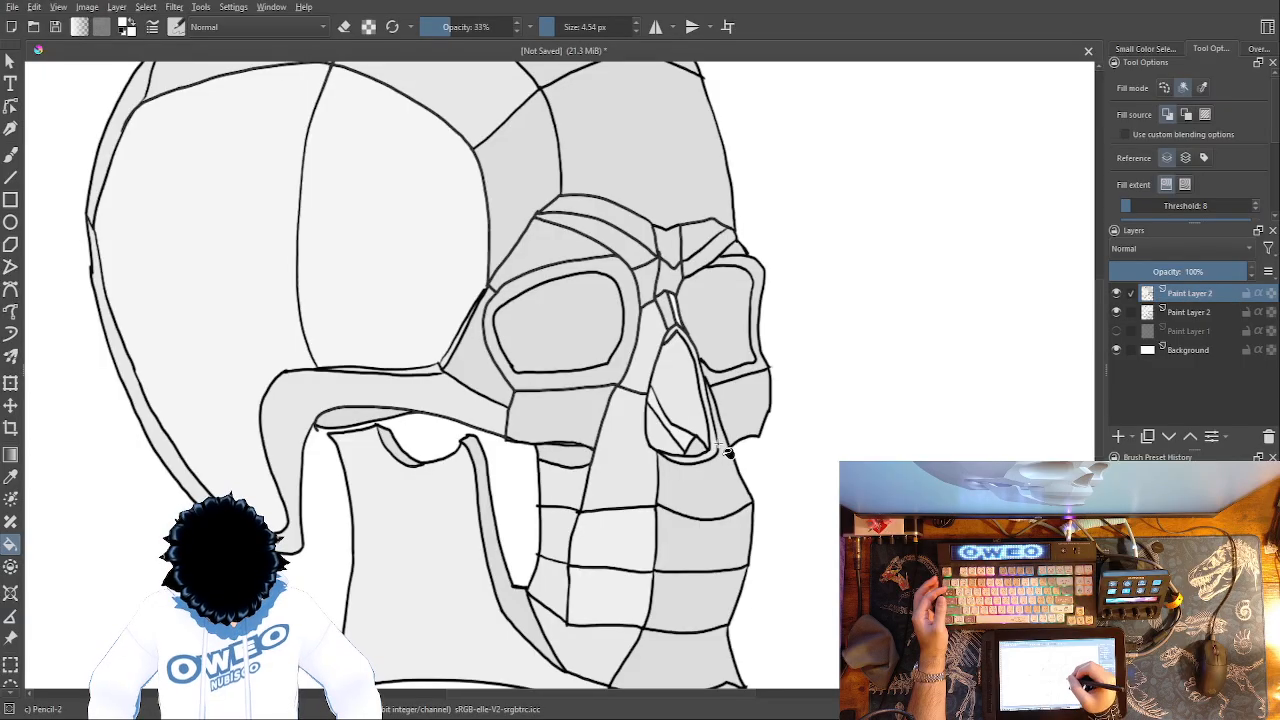
- Lighten the near orbit rim, the plane above it, the temple plane and the plane behind the orbit with white fill
left_click(630, 295)
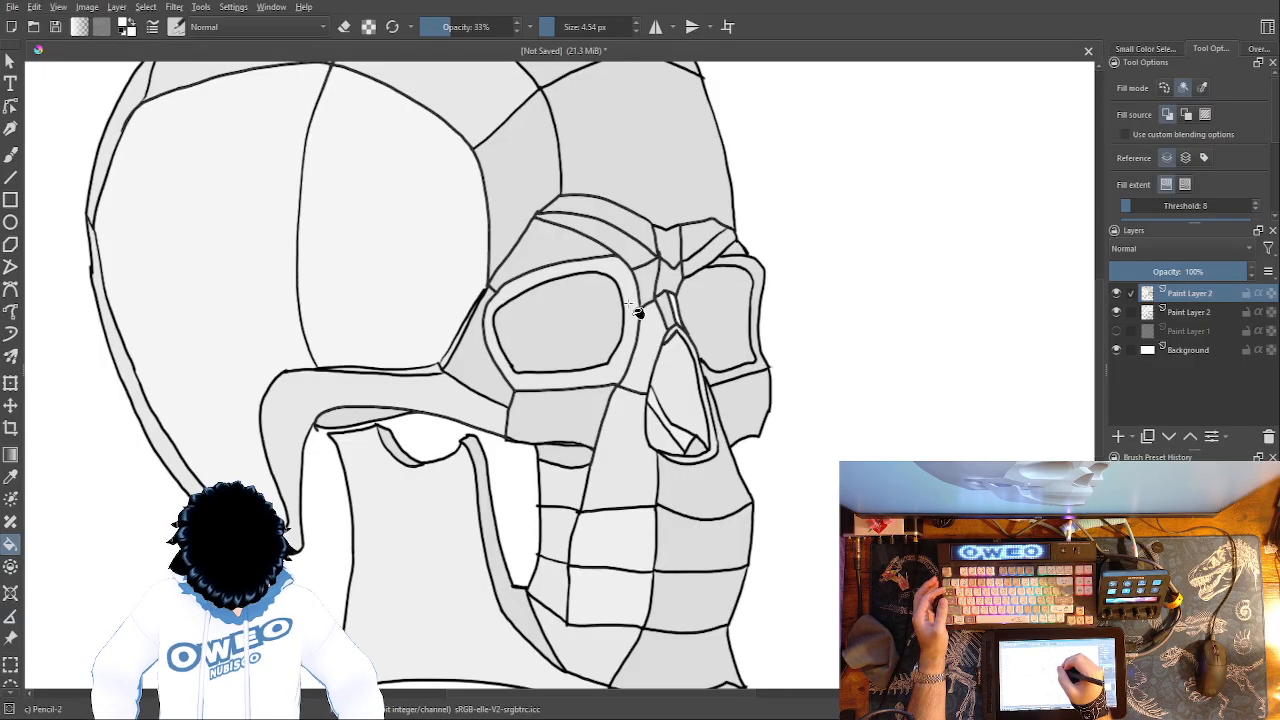
left_click(538, 241)
left_click(524, 186)
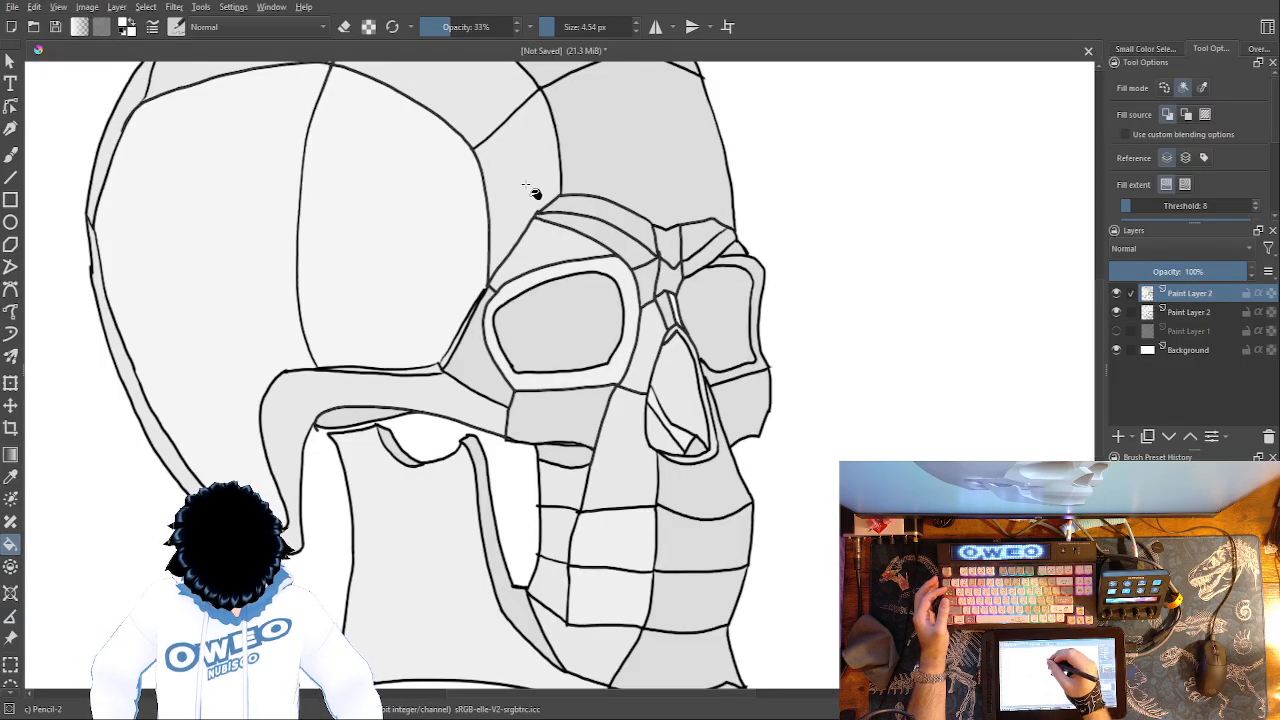
left_click(486, 371)
- Lighten the near brow and forehead, then add more white fill to the cranium's top, band and side planes
left_click_drag(605, 394, 641, 512)
left_click(670, 350)
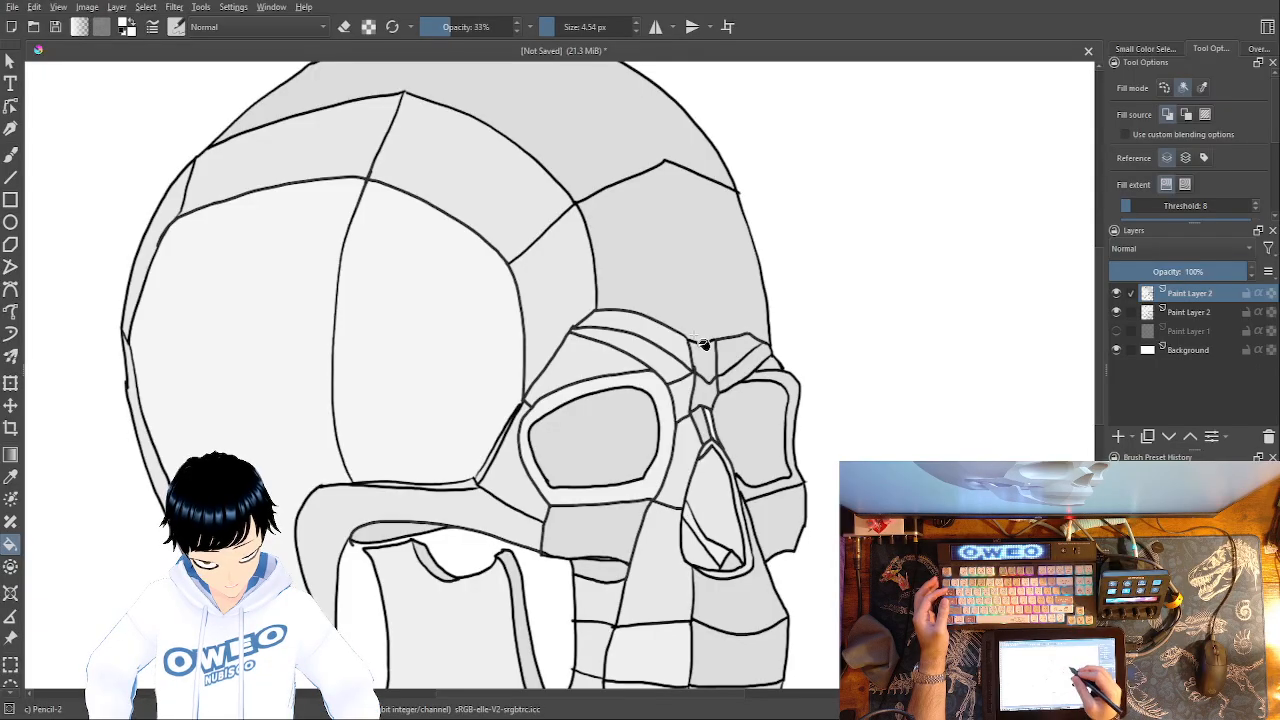
left_click_drag(703, 343, 733, 423)
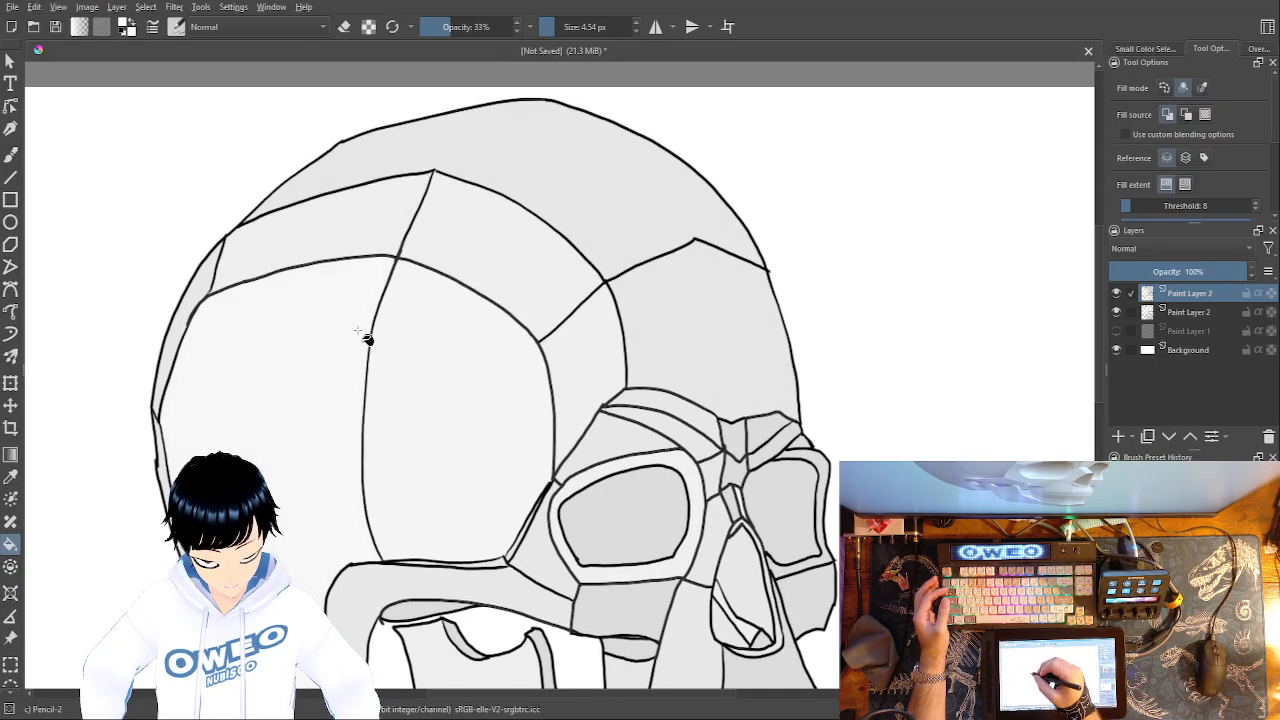
left_click_drag(783, 369, 963, 294)
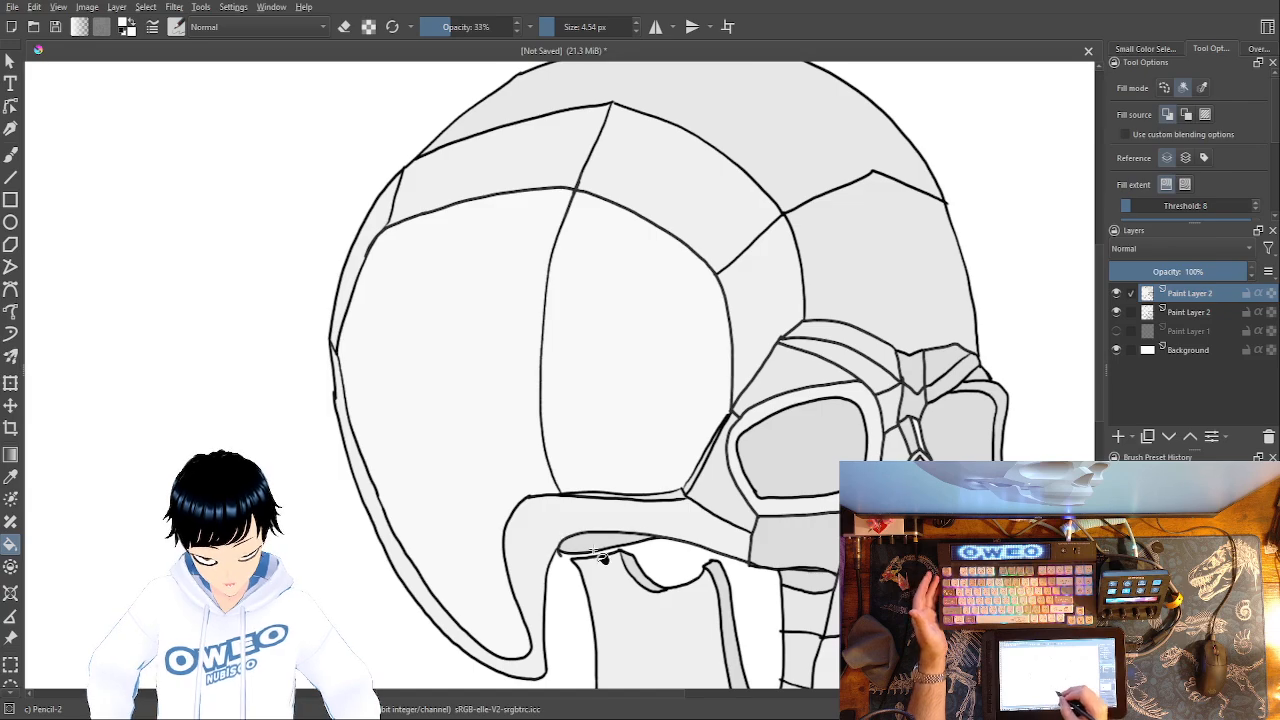
- Switch the fill color back to medium gray and darken the sliver under the cheek arch and the far eye socket
right_click(665, 535)
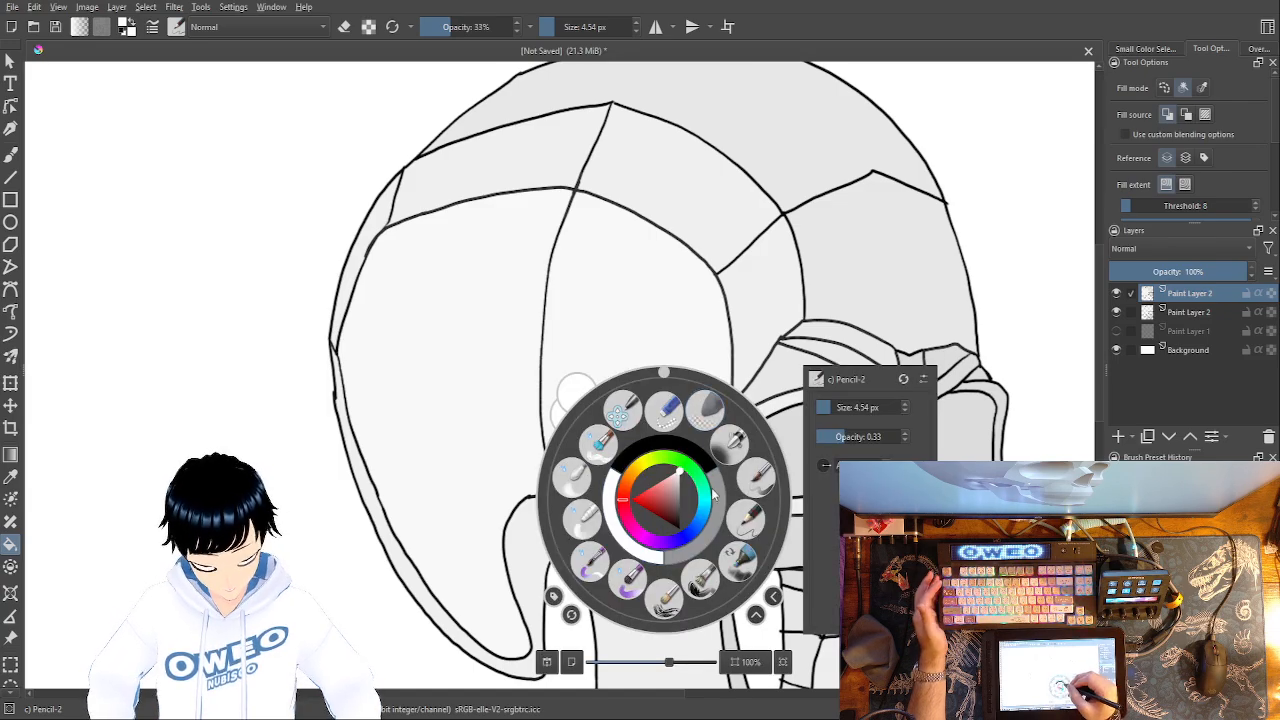
right_click(662, 537)
left_click(607, 542)
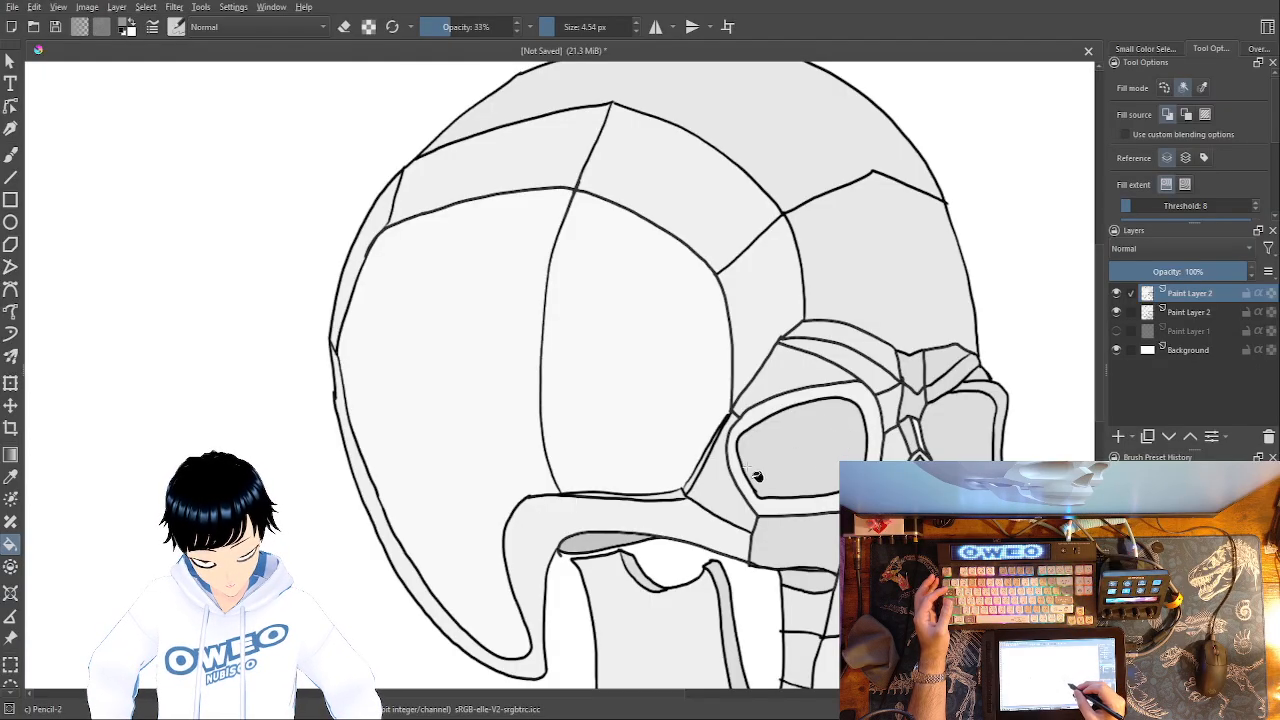
left_click(975, 432)
- Darken the far orbit rim, the far brow's lower plane and the wedge between the brows with gray fill
left_click_drag(915, 305, 857, 261)
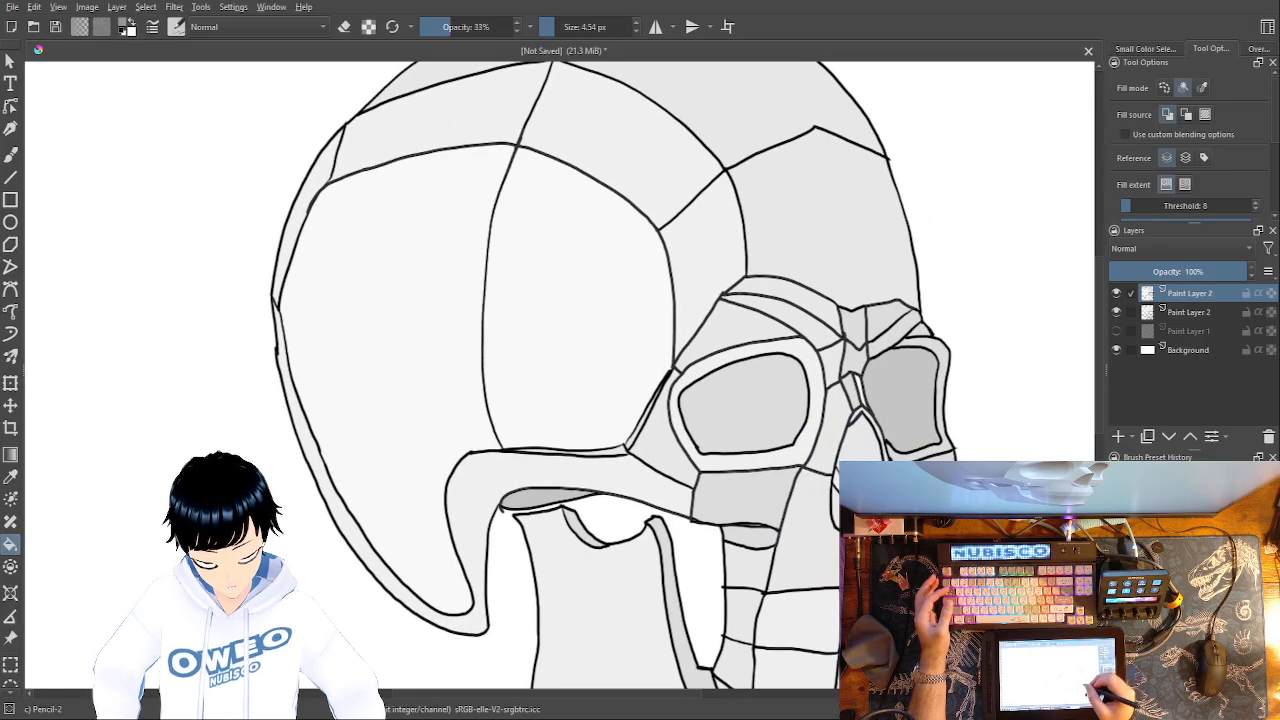
left_click(948, 365)
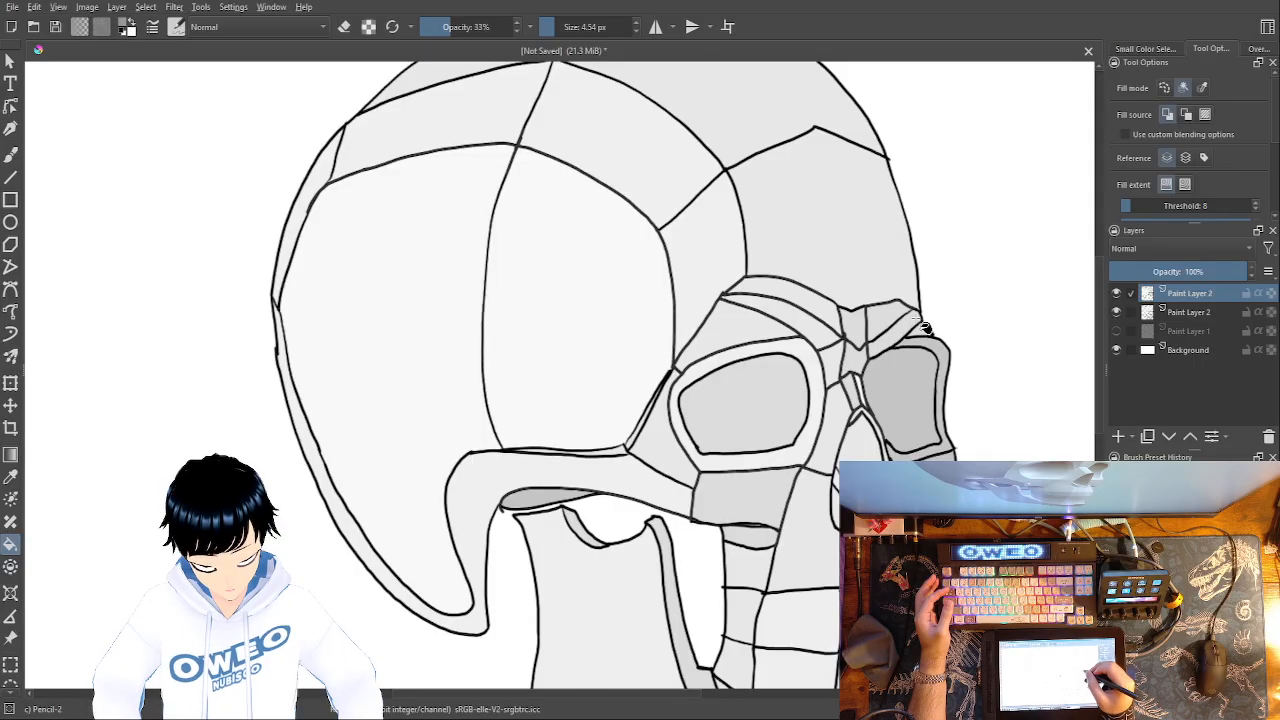
left_click(912, 319)
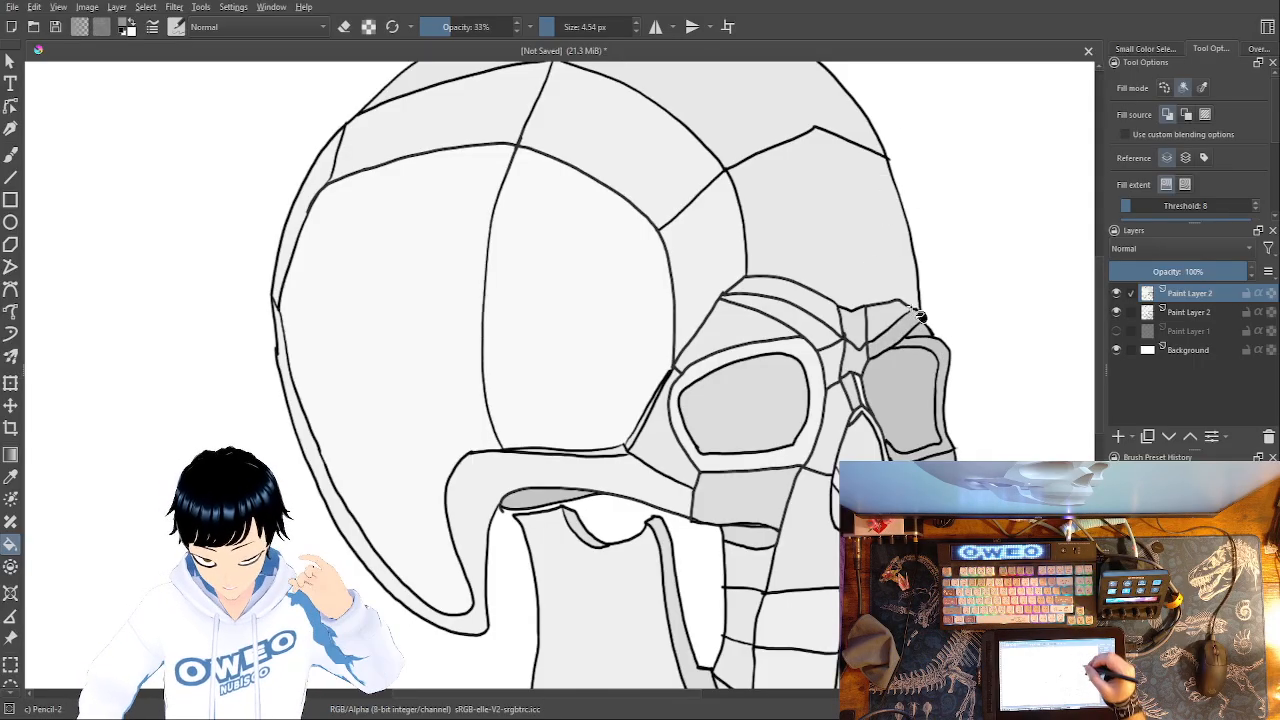
left_click(862, 332)
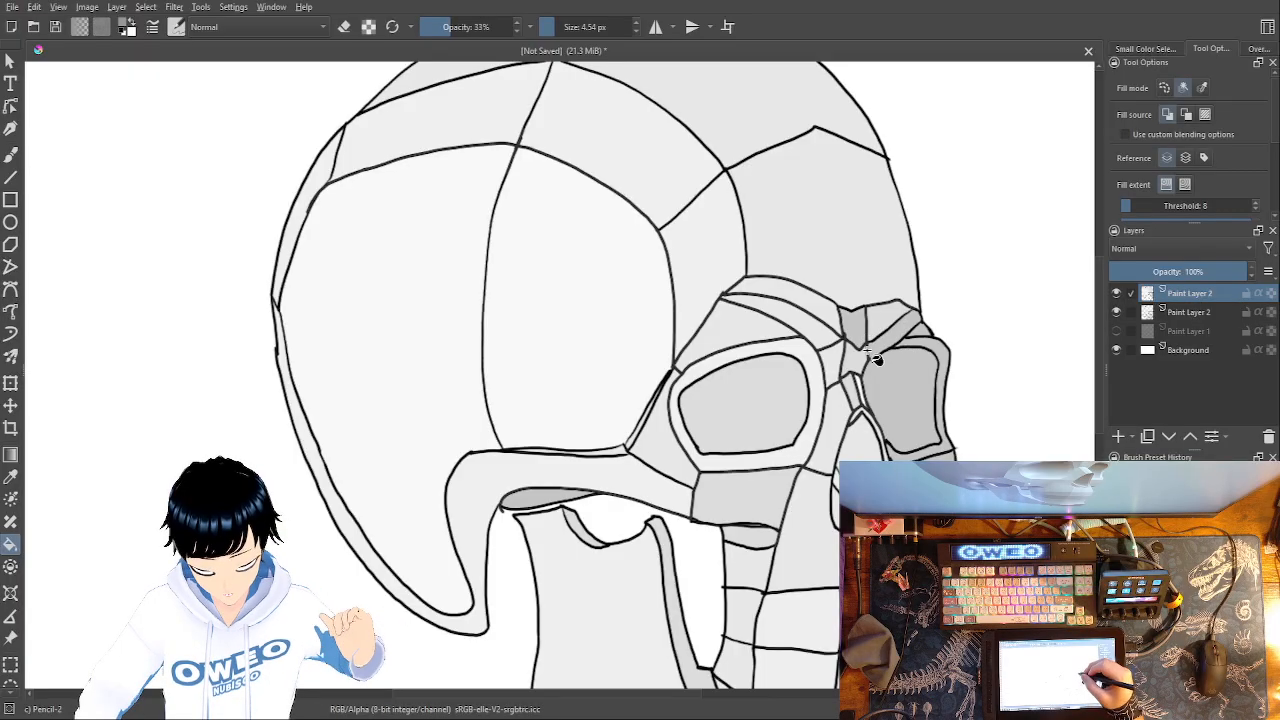
- Darken the far cheek, far upper jaw and both far front tooth planes with gray fill
scroll(875, 358, "down", 5)
left_click(919, 358)
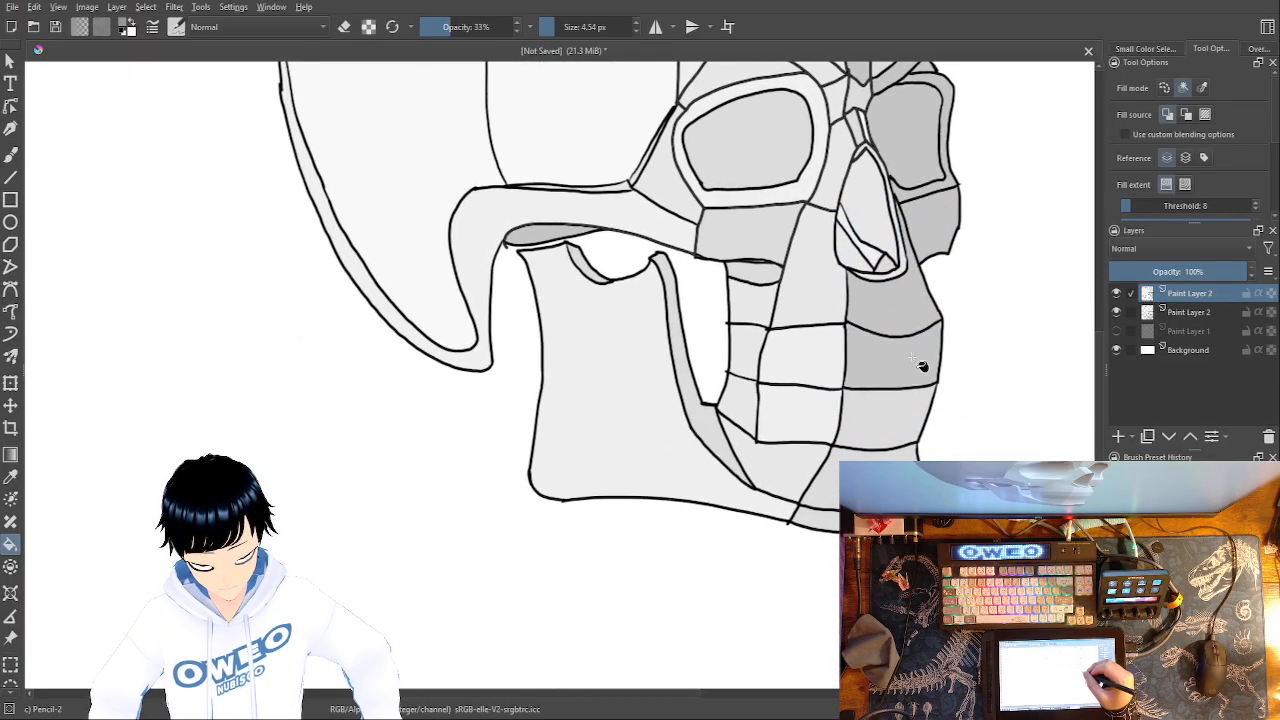
left_click(905, 418)
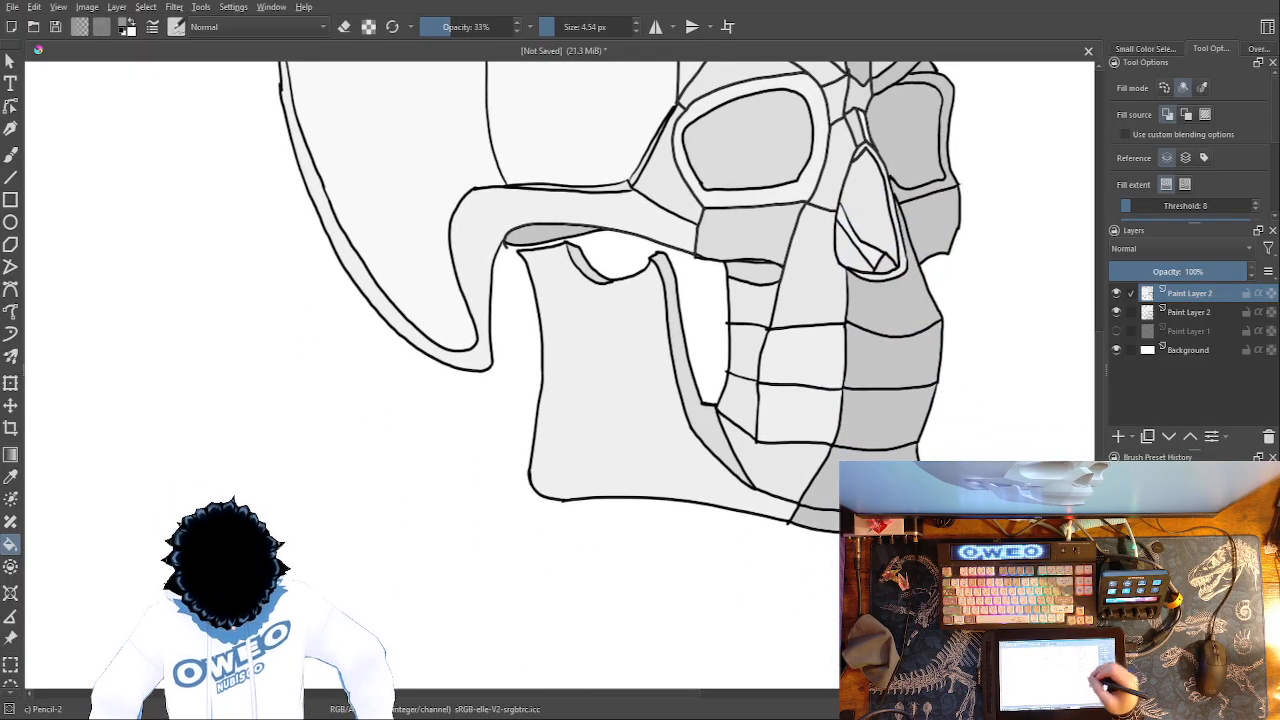
- Darken the near brow's lower plane and the side plane above the near eye socket with gray fill
scroll(660, 355, "up", 2)
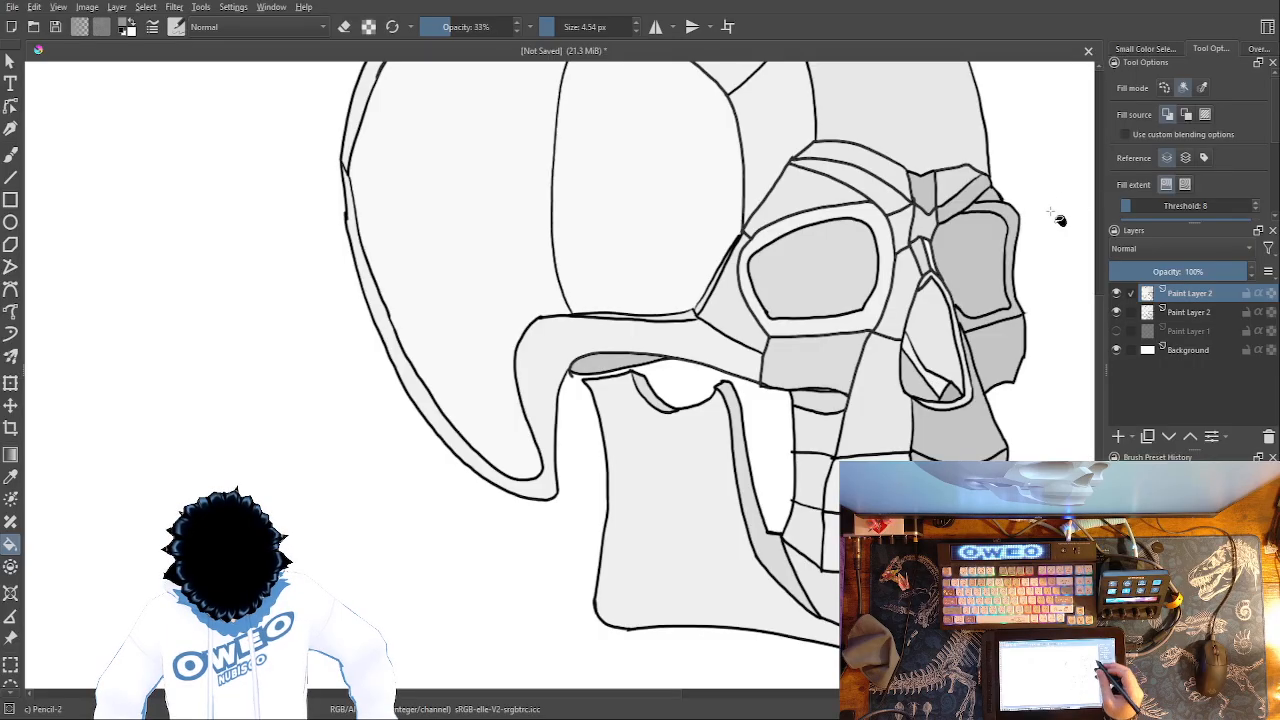
left_click_drag(1056, 217, 1101, 248)
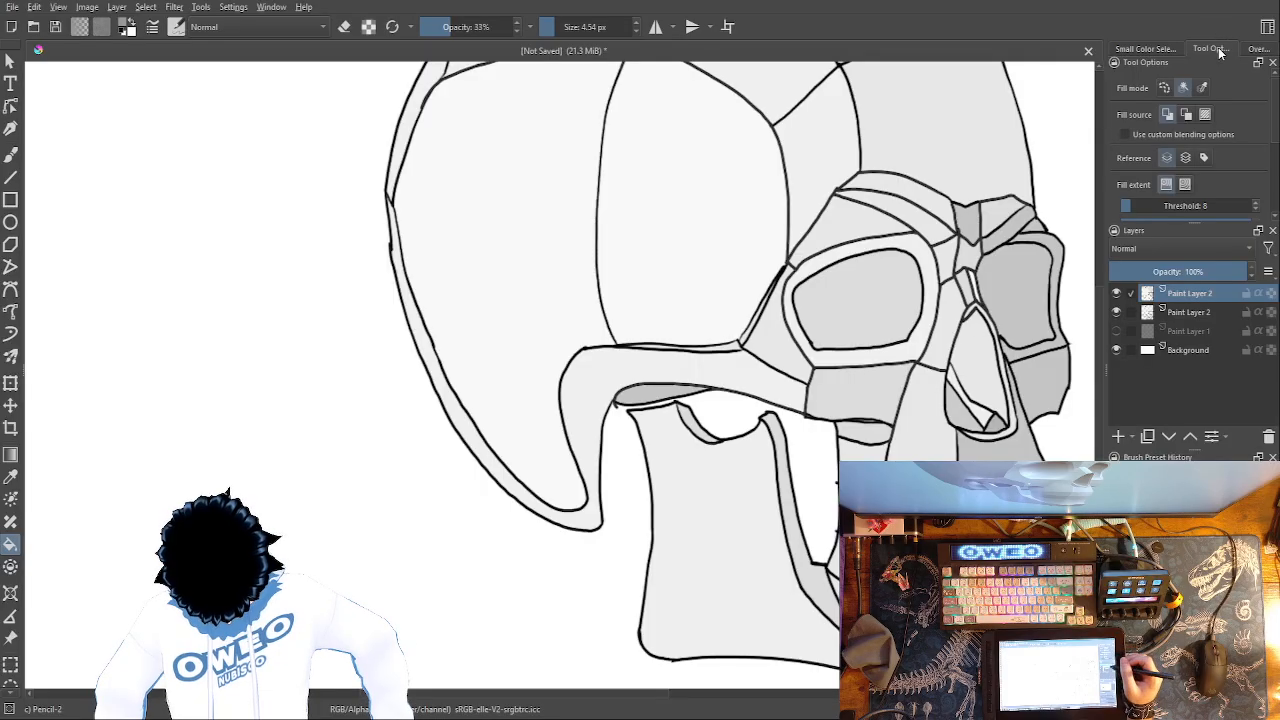
left_click_drag(665, 506, 505, 616)
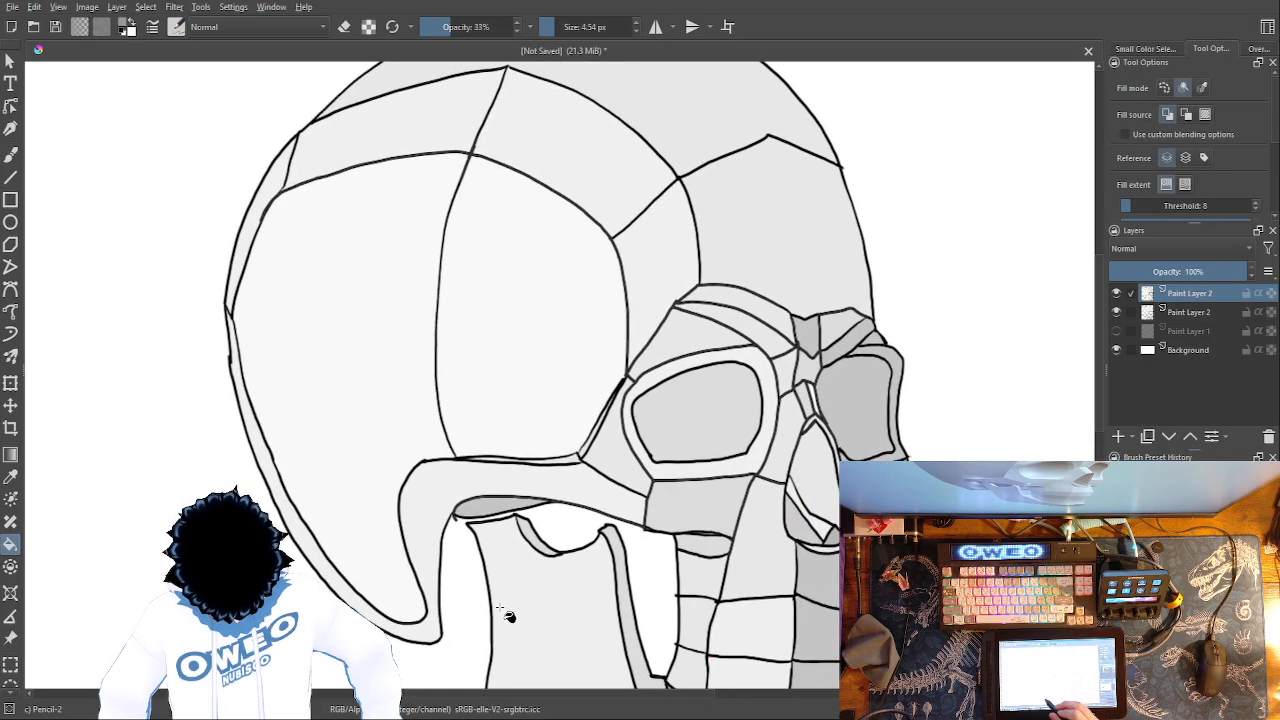
mouse_move(705, 528)
left_mouse_down()
mouse_move(766, 491)
mouse_move(731, 483)
left_mouse_up()
left_click(814, 318)
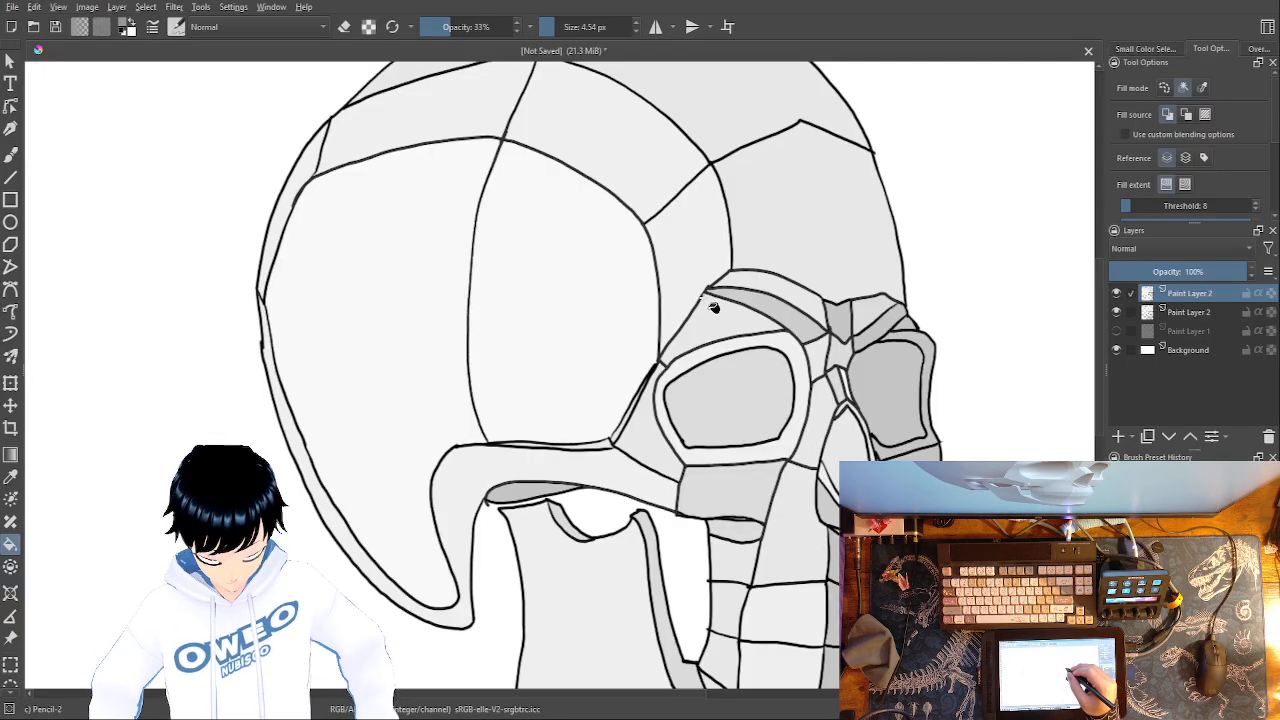
left_click(719, 325)
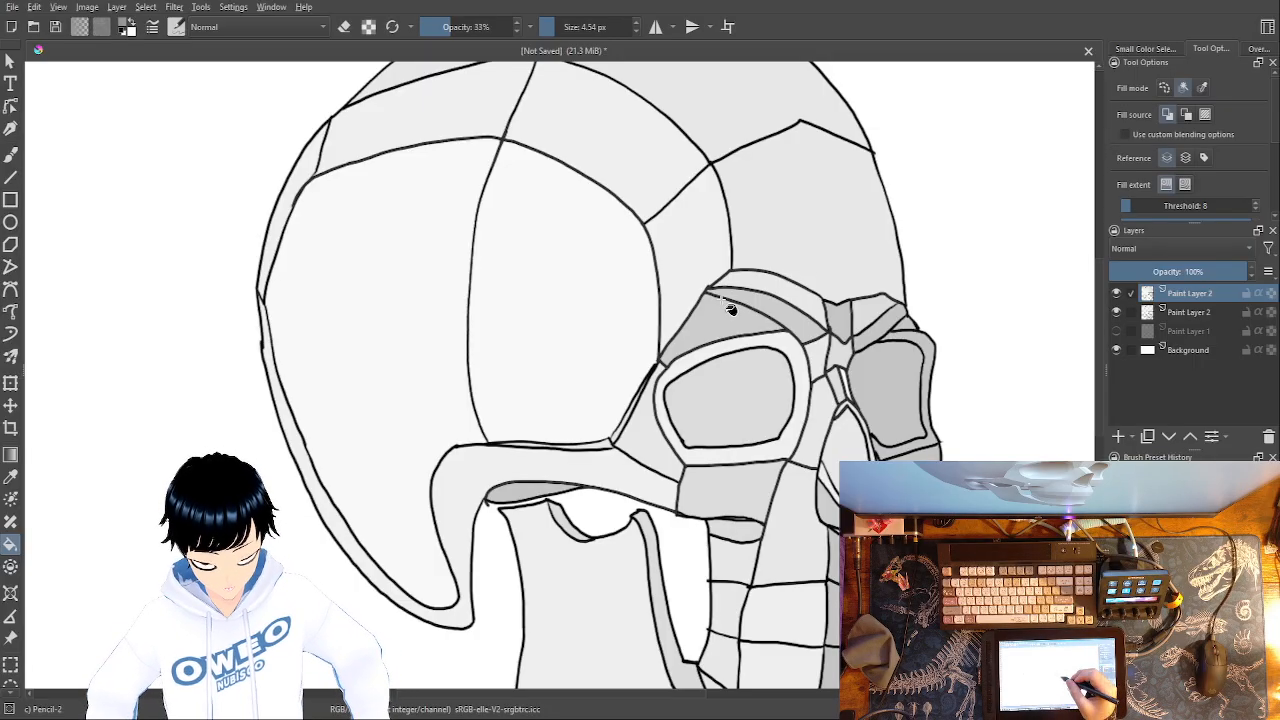
- Darken the sliver under the cheek arch, then the cheek arch with its connected lower rim of the cranium, using gray fill
left_click(535, 490)
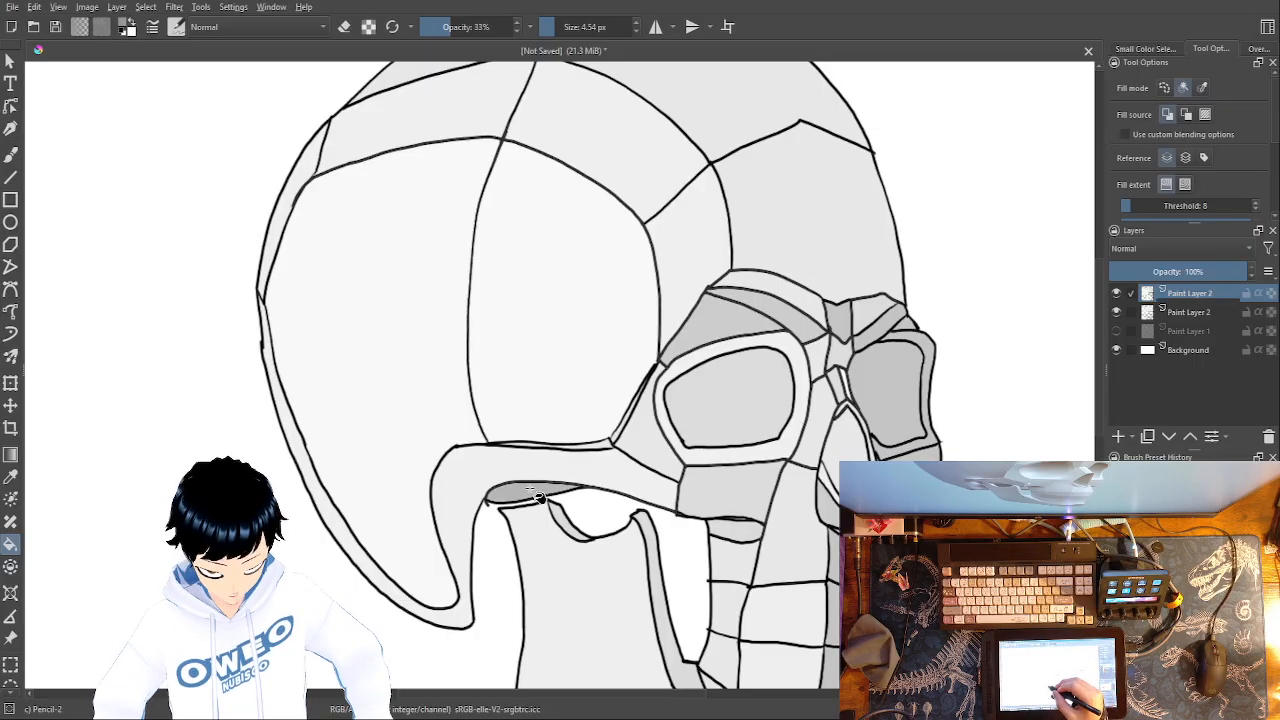
left_click(538, 488)
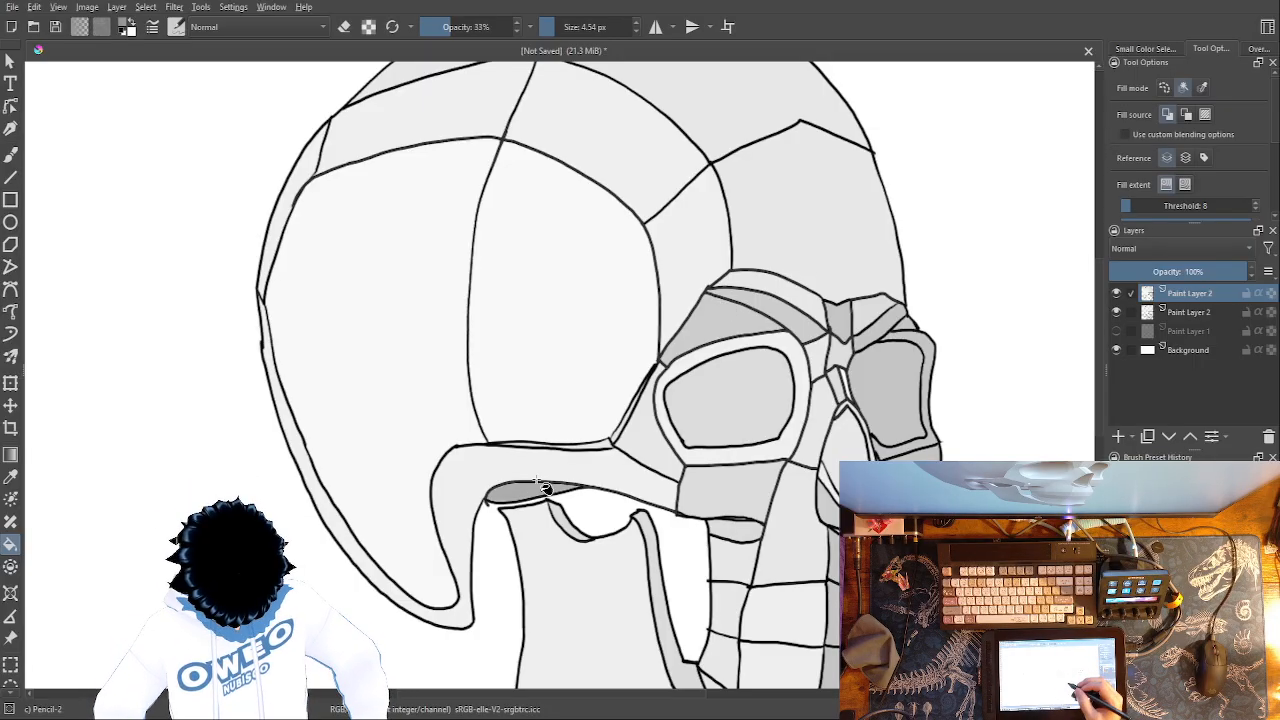
left_click(474, 515)
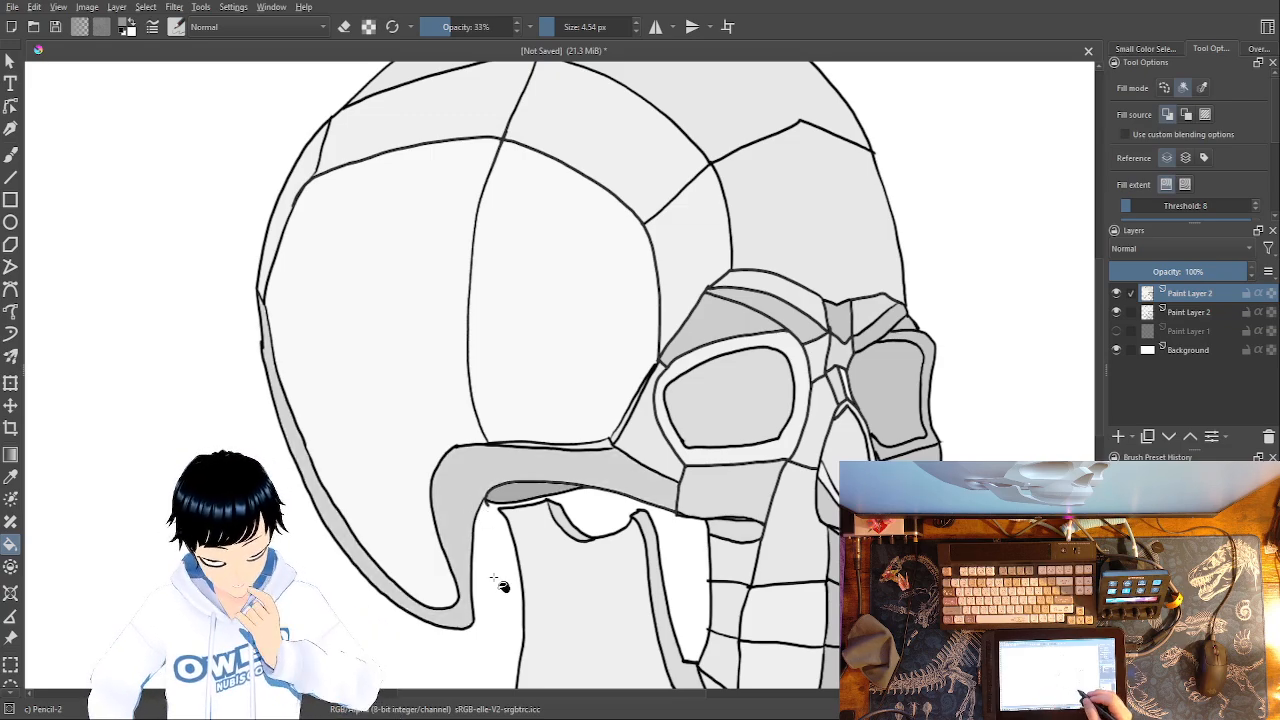
- Switch the fill color to white, lighten the far upper jaw and lower chin edge, and undo the fill in the near eye socket
left_click_drag(493, 578, 446, 440)
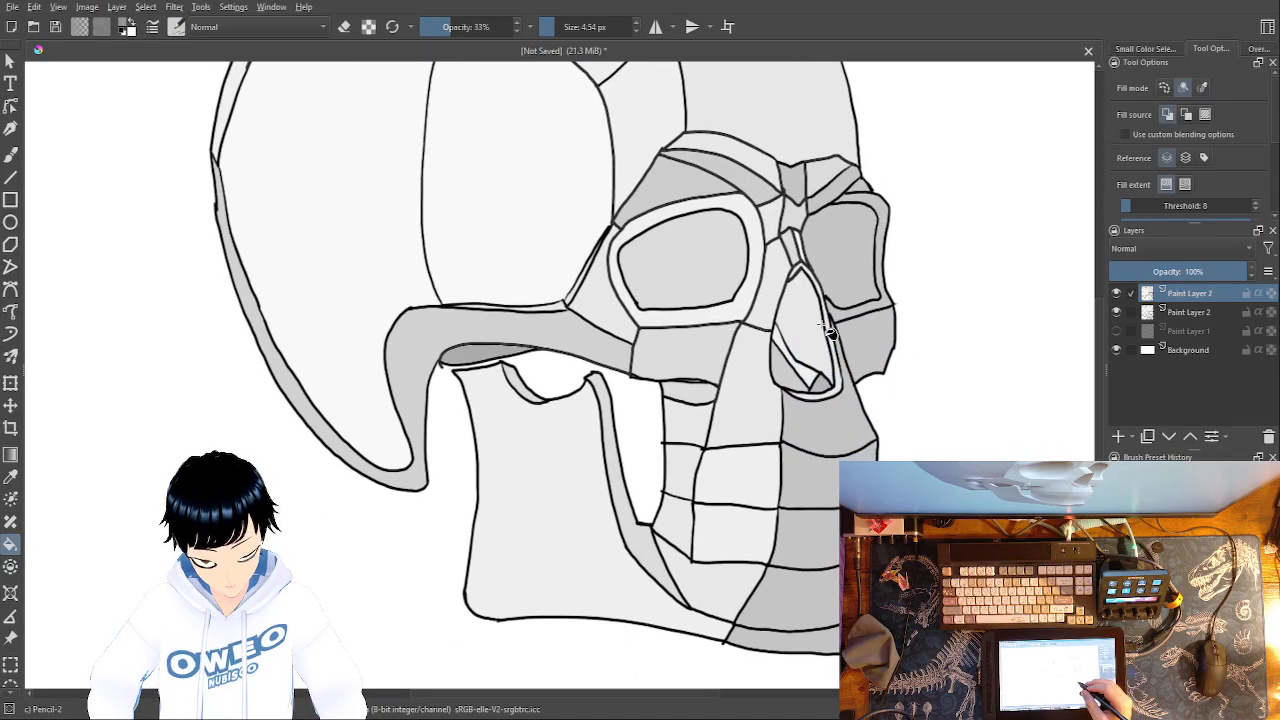
right_click(814, 456)
left_click(814, 514)
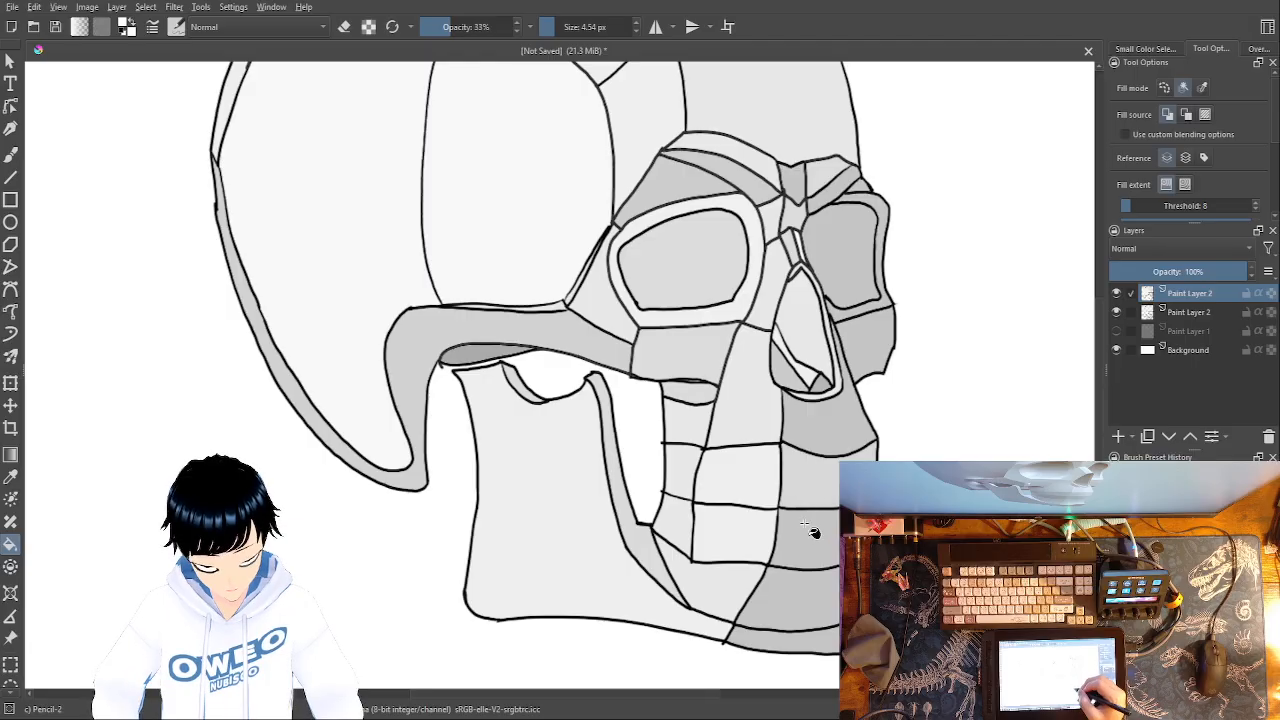
left_click(820, 446)
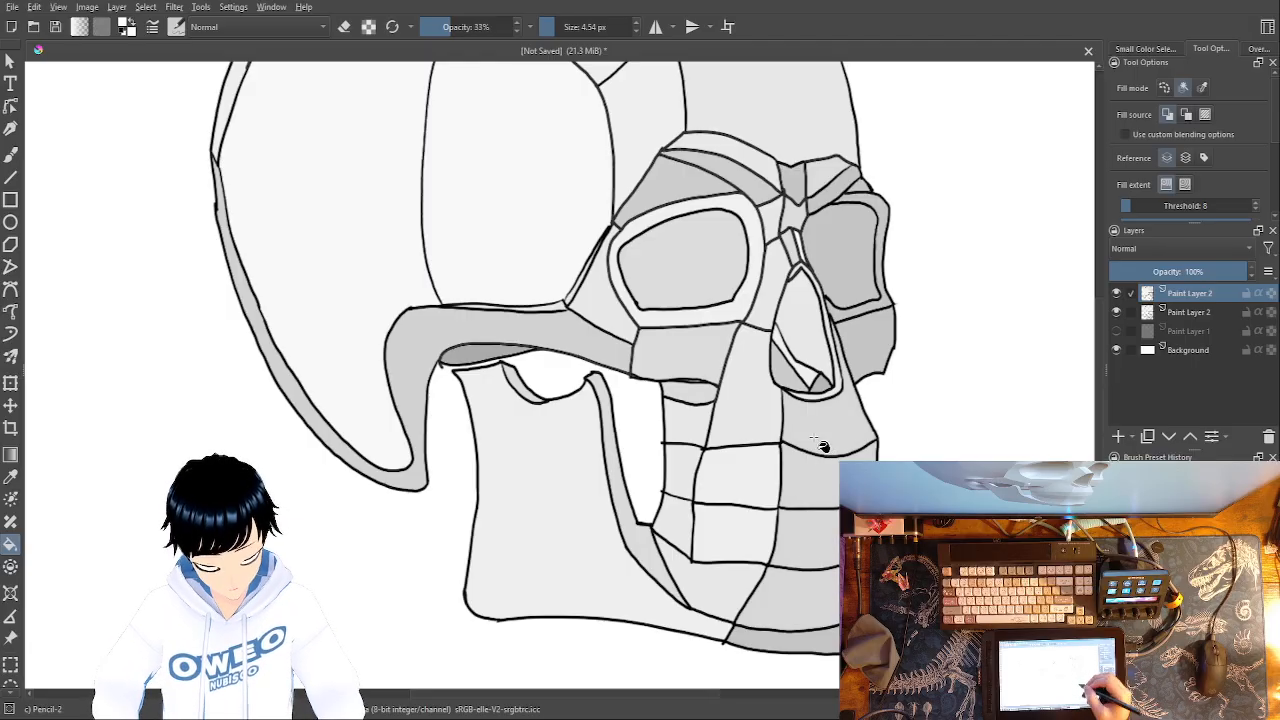
left_click(836, 639)
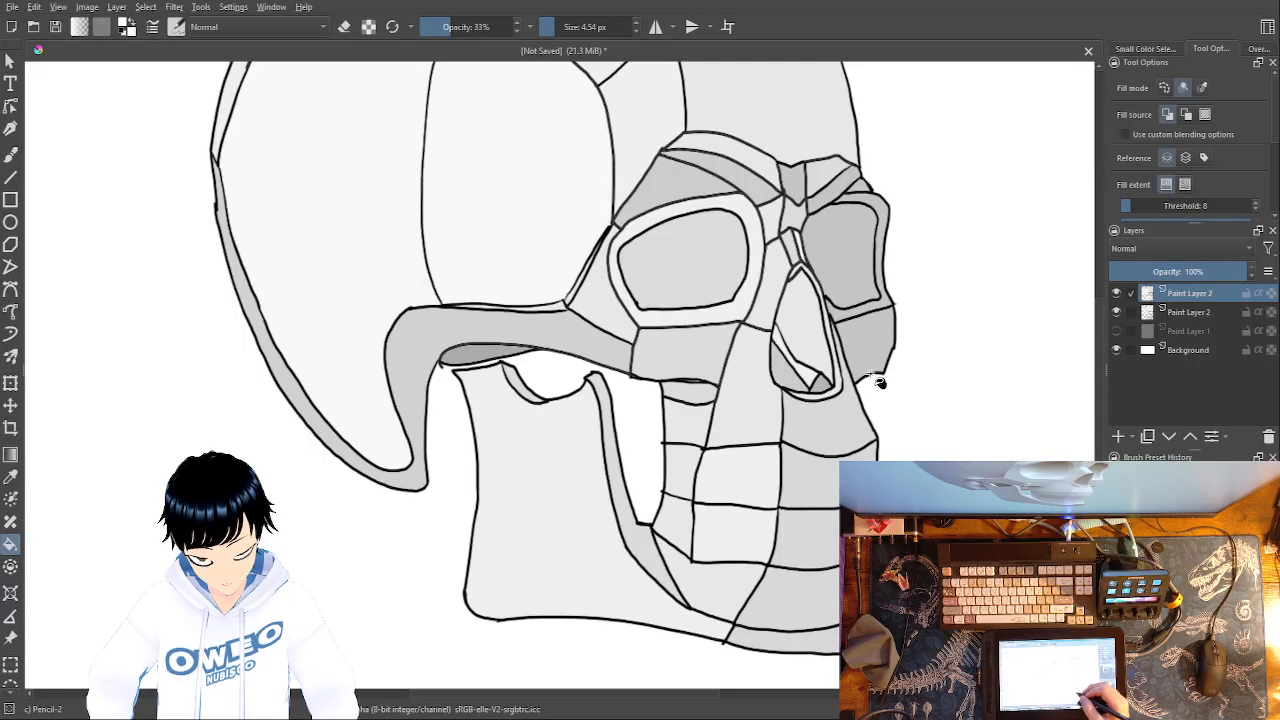
left_click(730, 273)
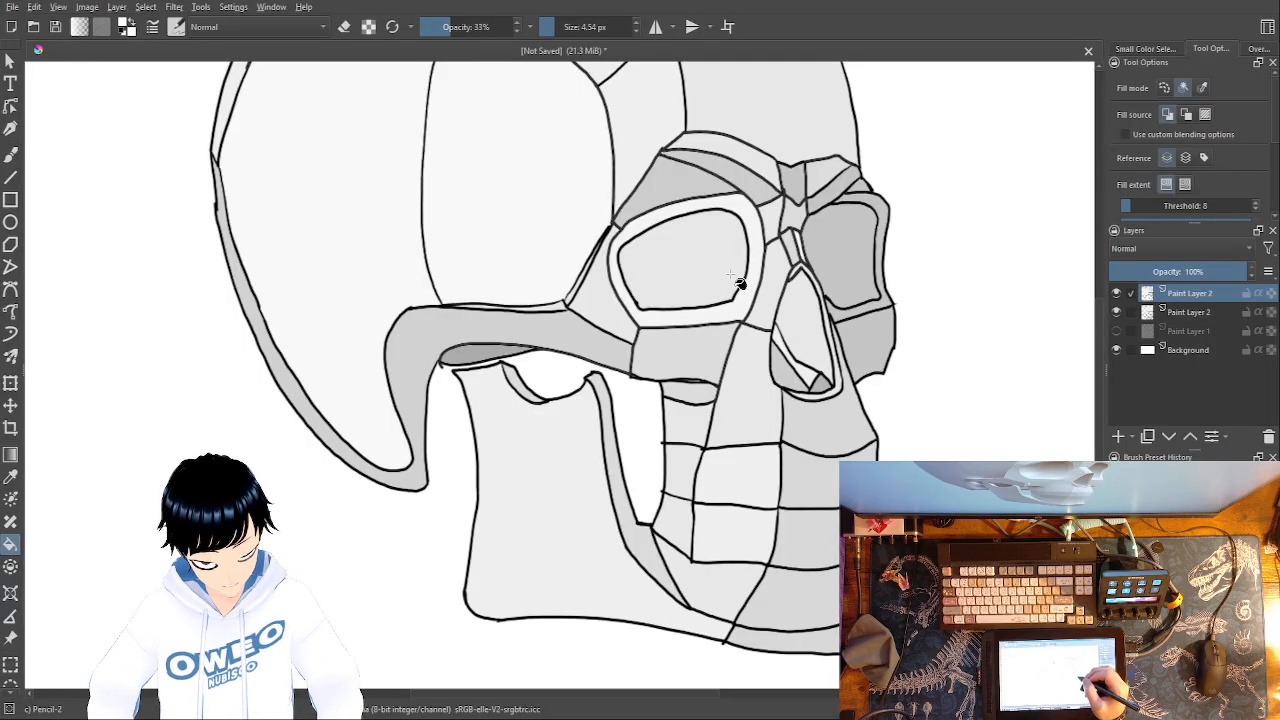
key("ctrl+z")
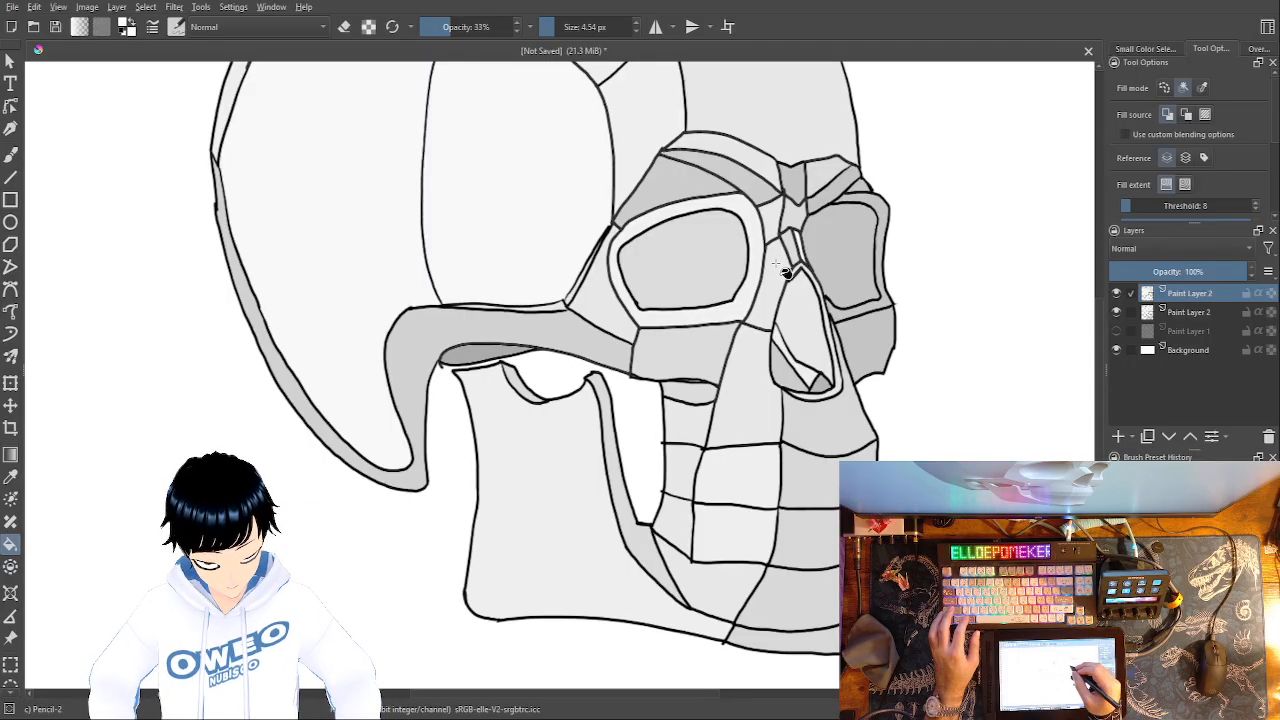
left_click_drag(783, 235, 901, 340)
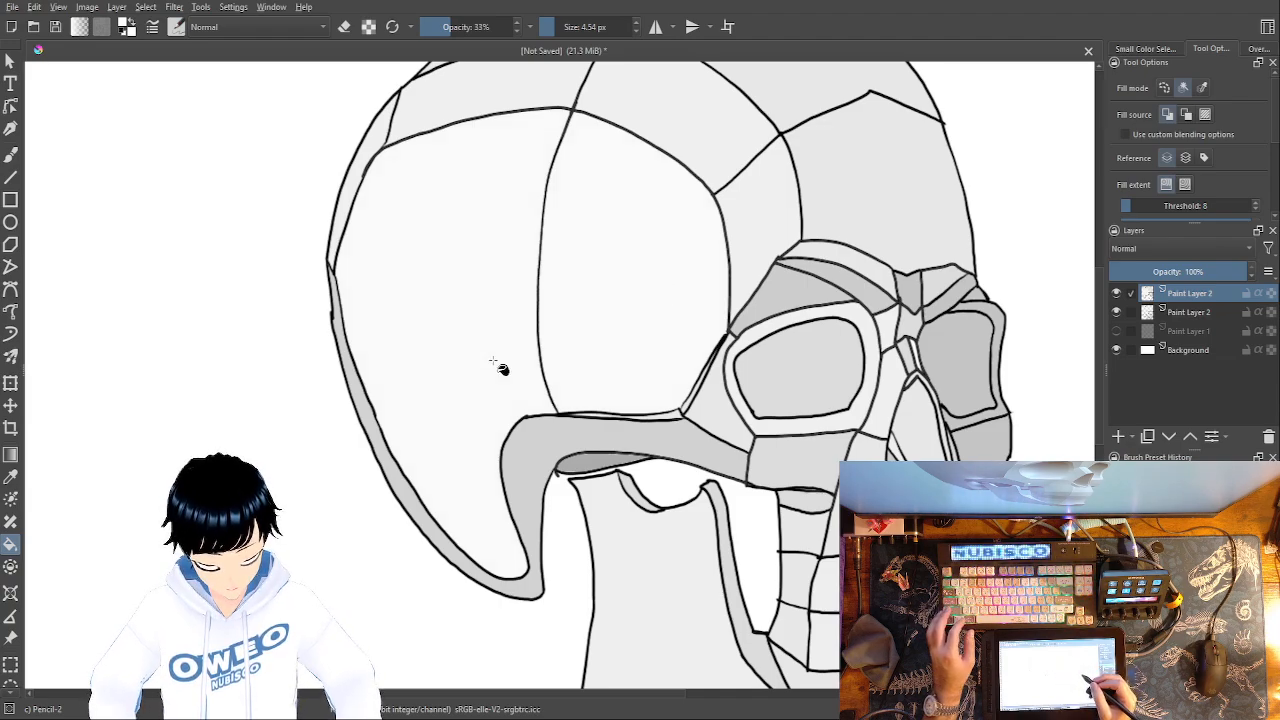
- Switch to the freehand brush in red and add a new paint layer above the skull
key("ctrl+minus")
key("ctrl+minus")
key("ctrl+minus")
key("ctrl+minus")
key("ctrl+minus")
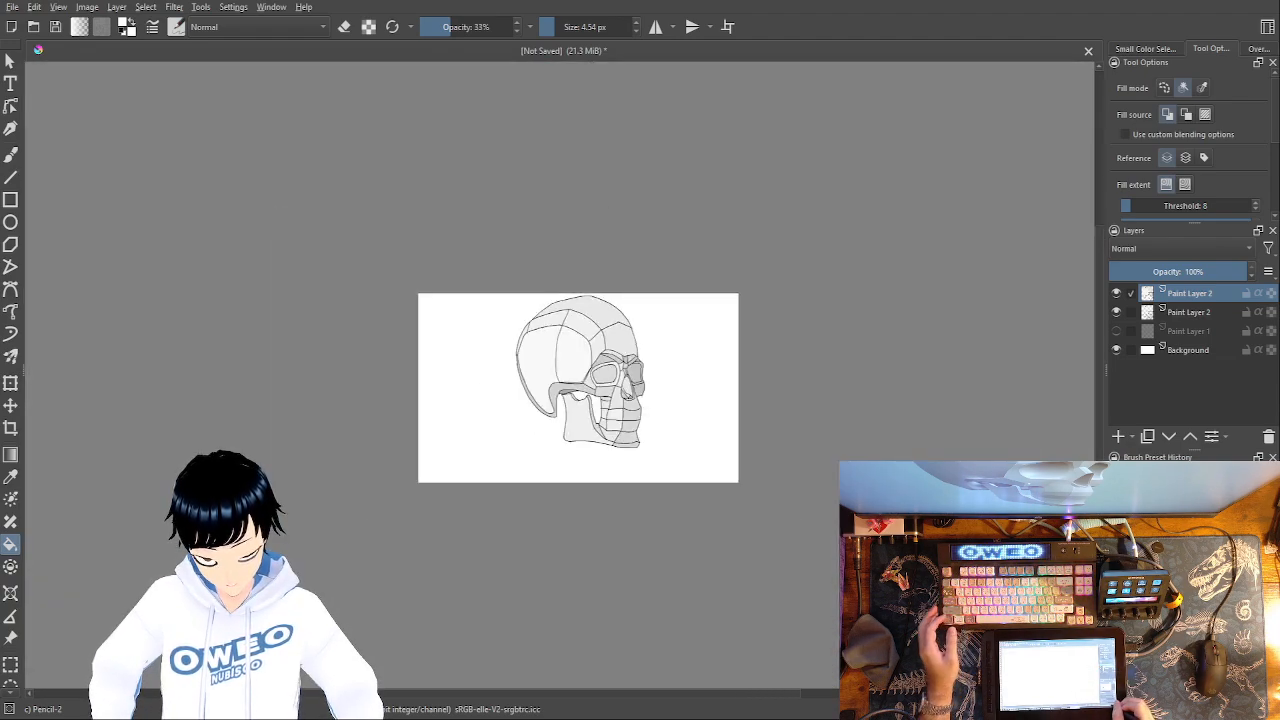
key("ctrl+plus")
key("ctrl+plus")
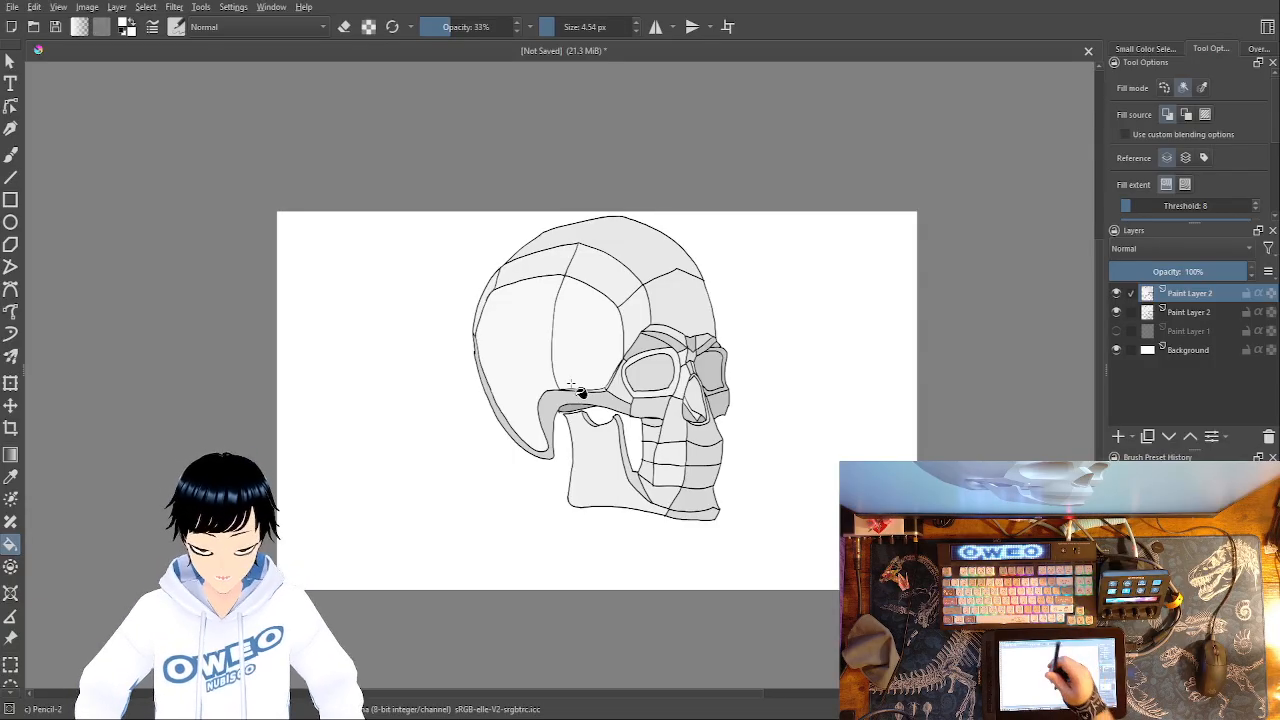
left_click(10, 158)
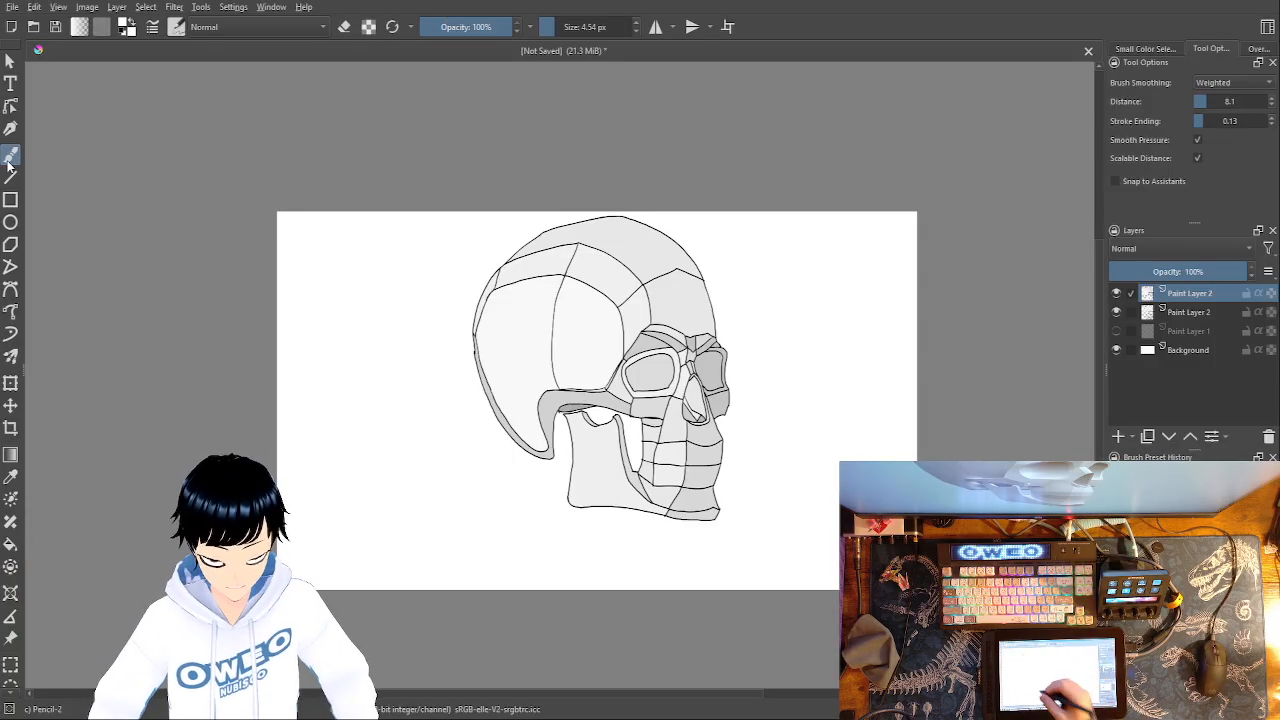
right_click(504, 500)
left_click(472, 499)
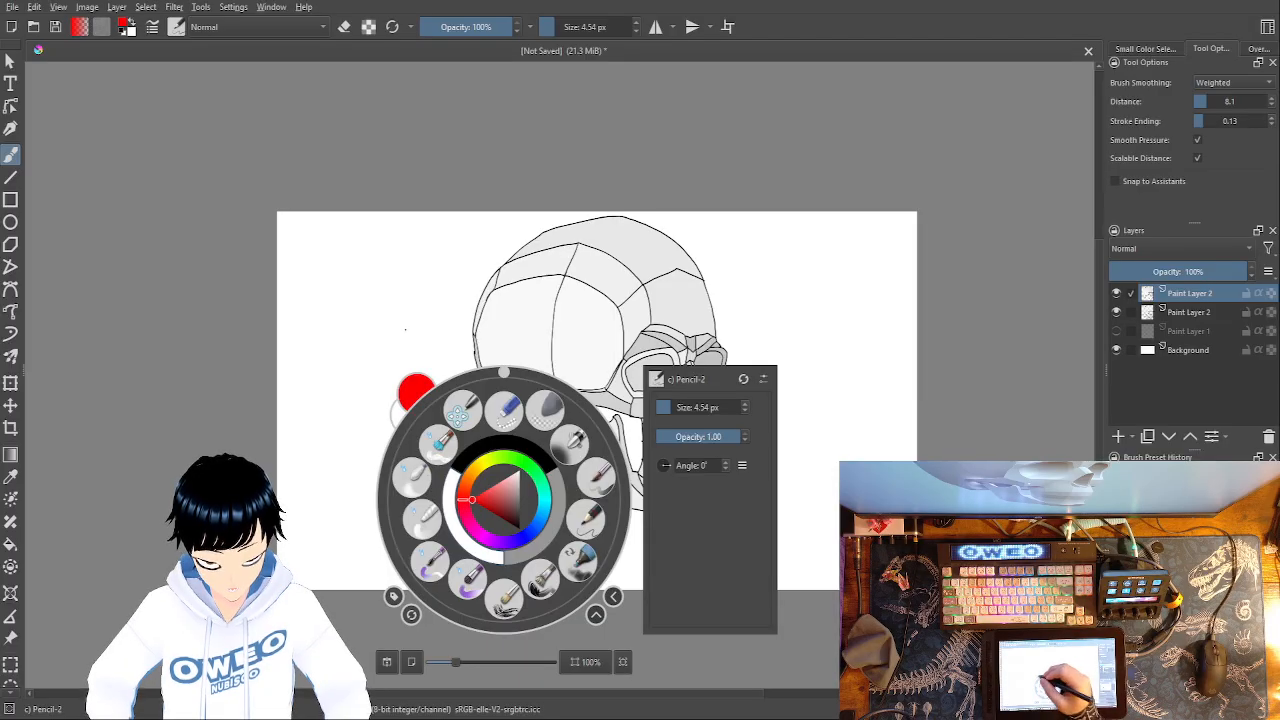
left_click(421, 325)
key("Insert")
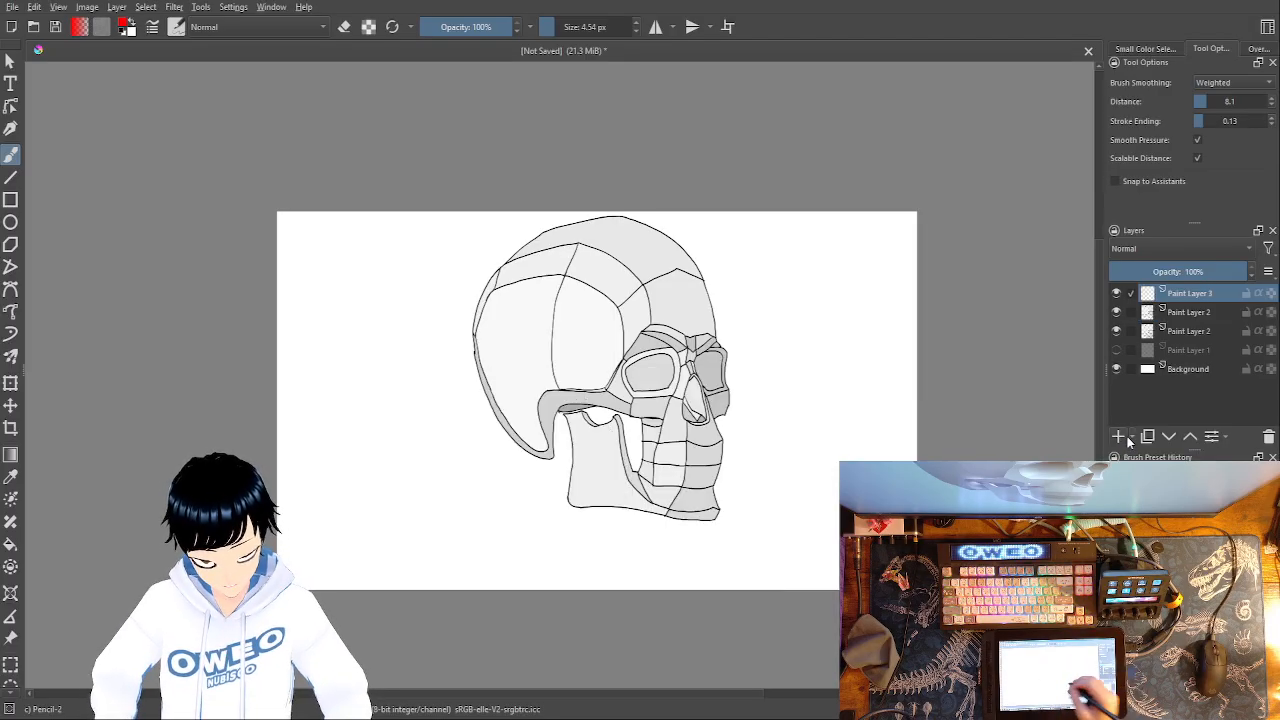
- Sketch red annotation strokes beside the cranium and over the teeth, undo the strokes beside the cranium, and delete the annotation layer
mouse_move(370, 383)
left_mouse_down()
mouse_move(442, 378)
mouse_move(433, 393)
left_mouse_up()
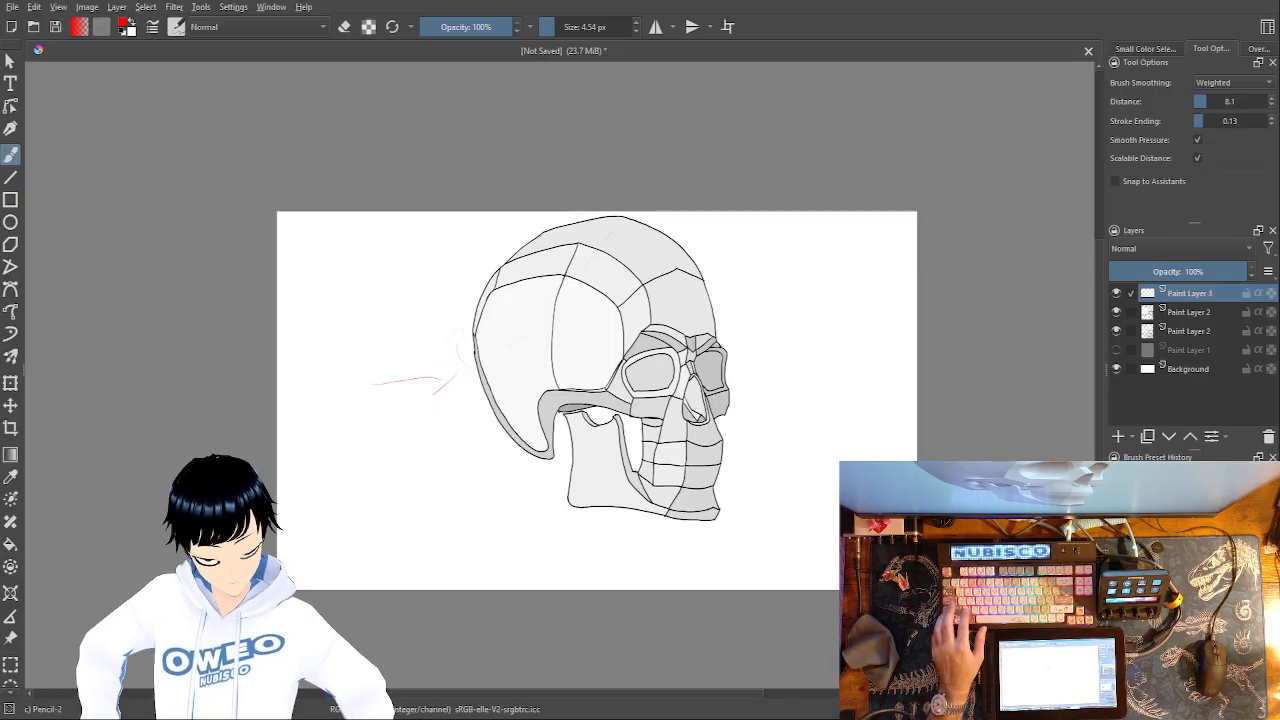
key("ctrl")
key("ctrl+z")
key("ctrl+z")
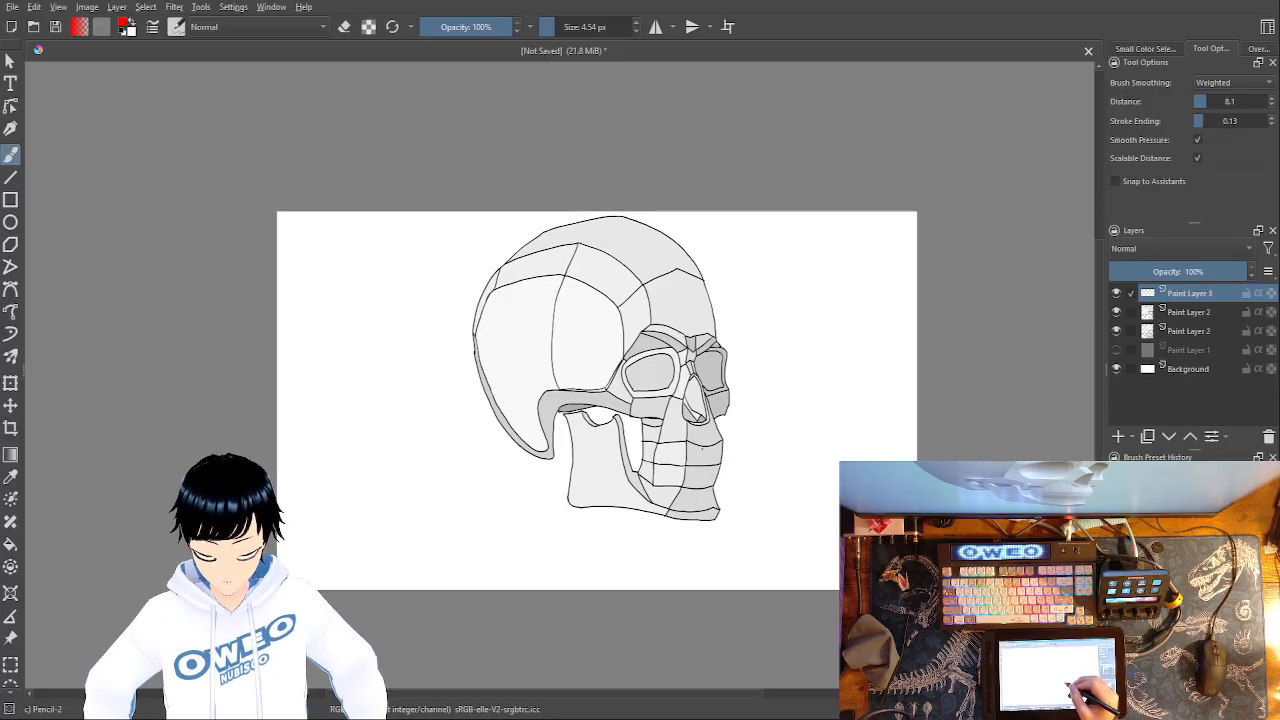
left_click_drag(688, 443, 686, 487)
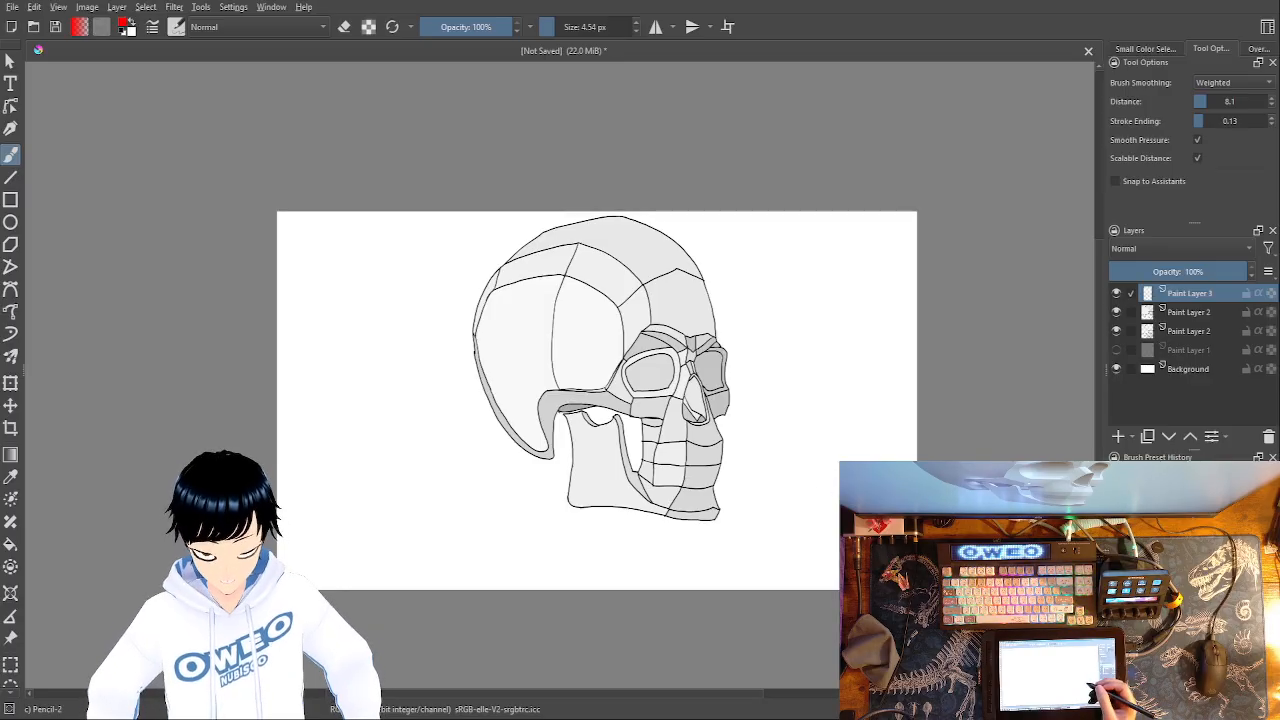
left_click(1268, 436)
- Select the three skull layers without the background, show Paint Layer 1, and move the skull to the left half of the canvas
left_click(1158, 312, "ctrl")
left_click(1163, 331, "ctrl")
left_click(1168, 348, "ctrl")
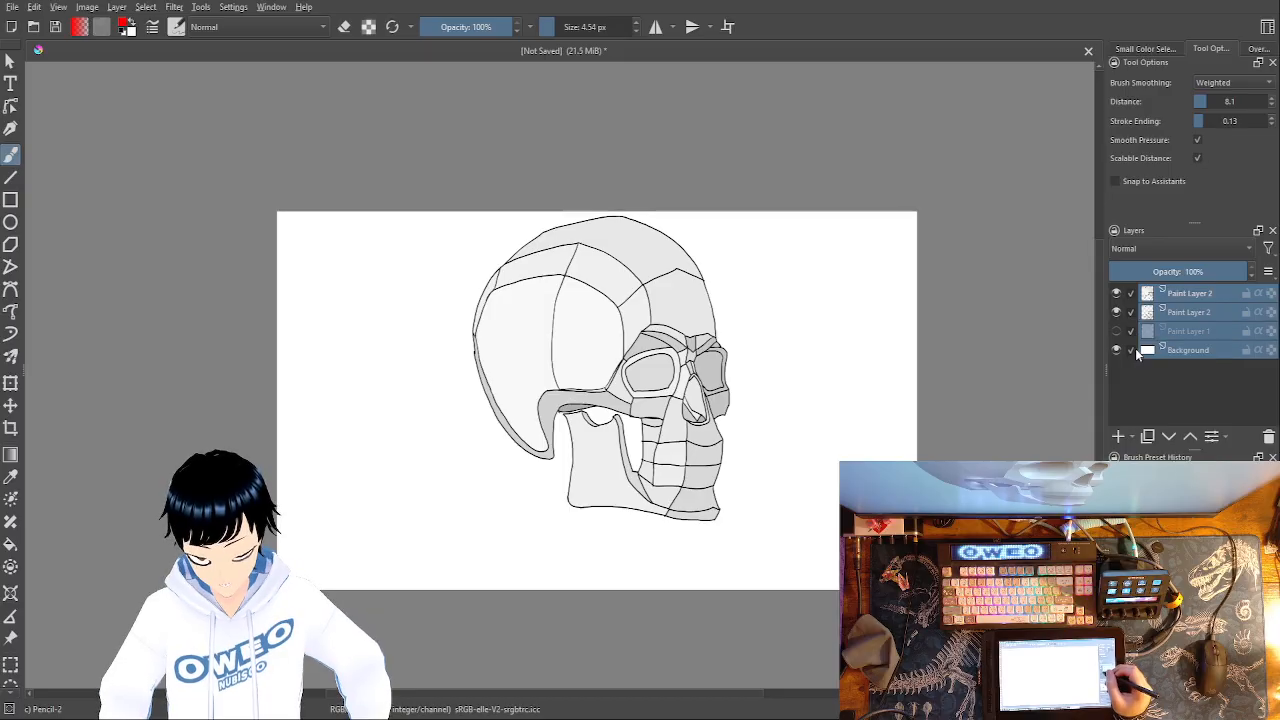
left_click(1170, 348, "ctrl")
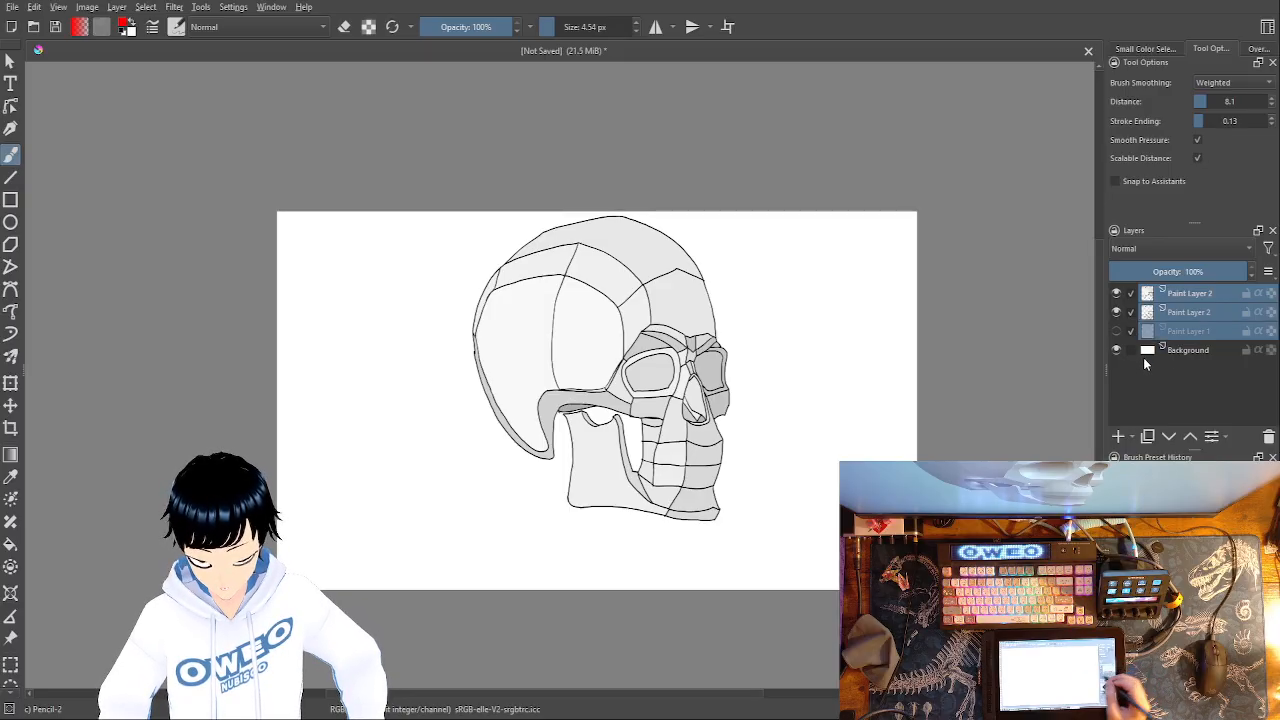
left_click(1116, 330)
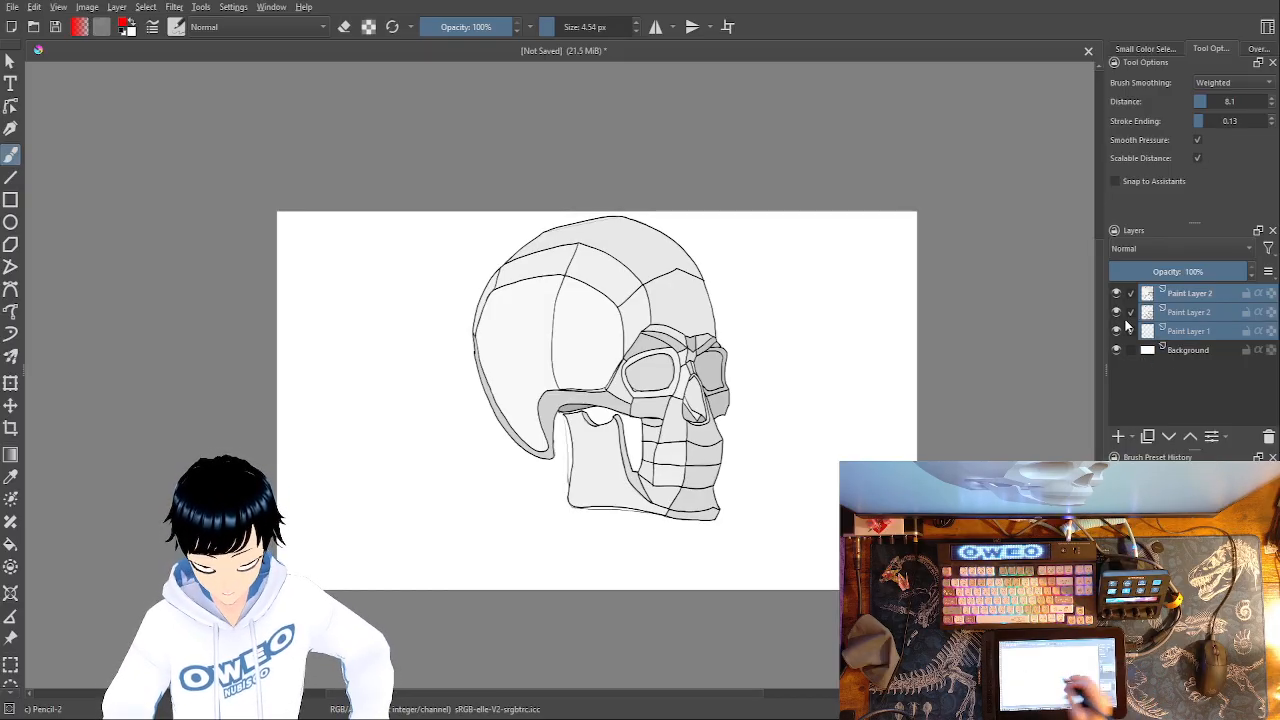
left_click(10, 383)
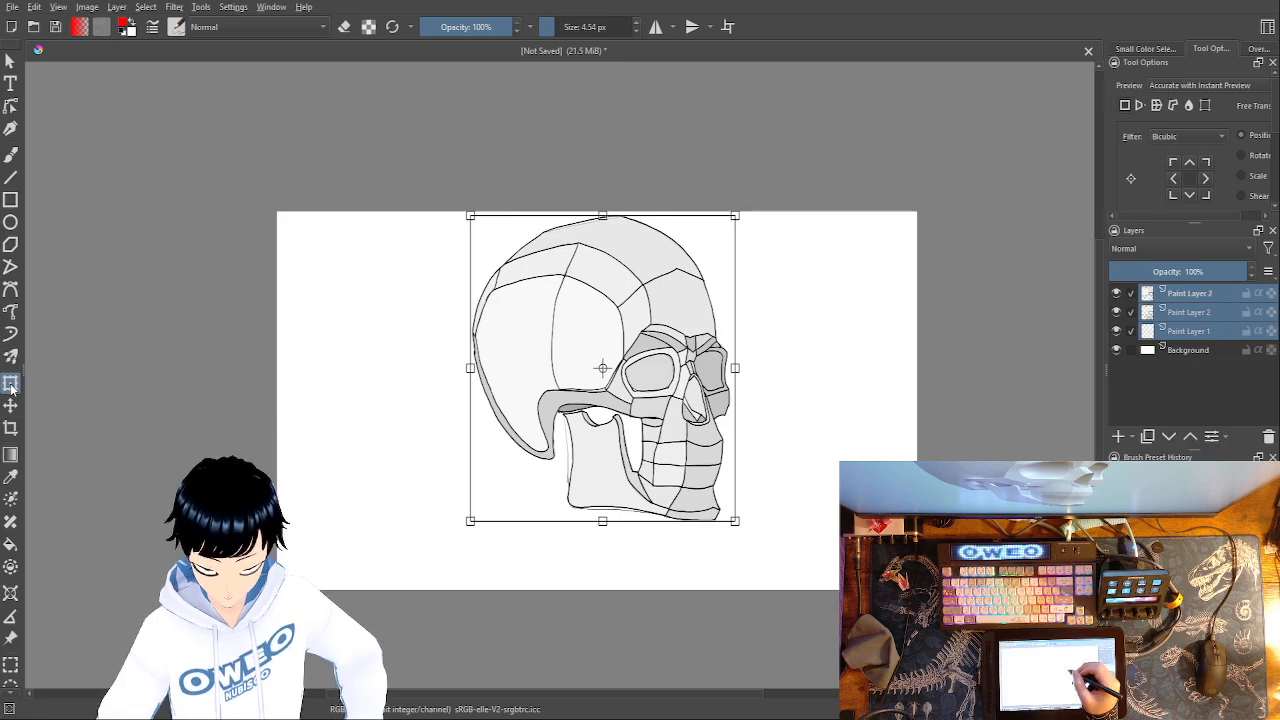
left_click_drag(720, 300, 541, 317)
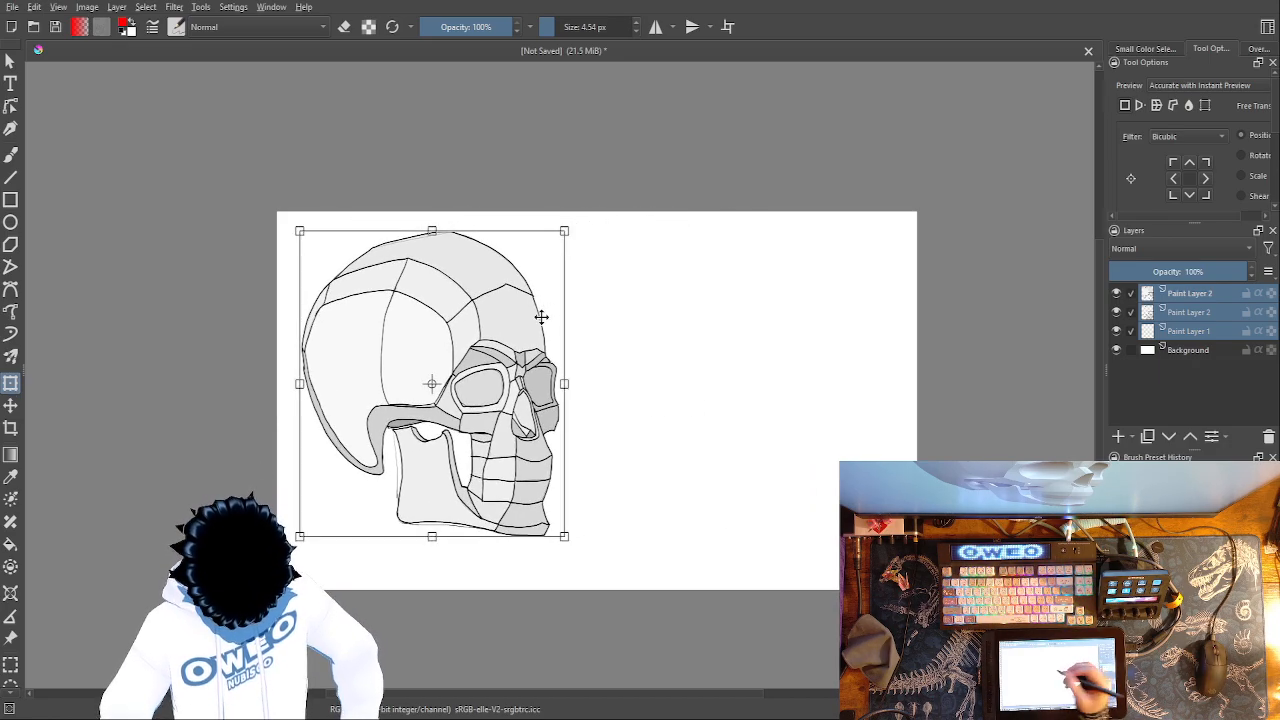
- Group both Paint Layer 2 layers and Paint Layer 1 into one layer group
left_click(1131, 331)
left_click(1131, 312)
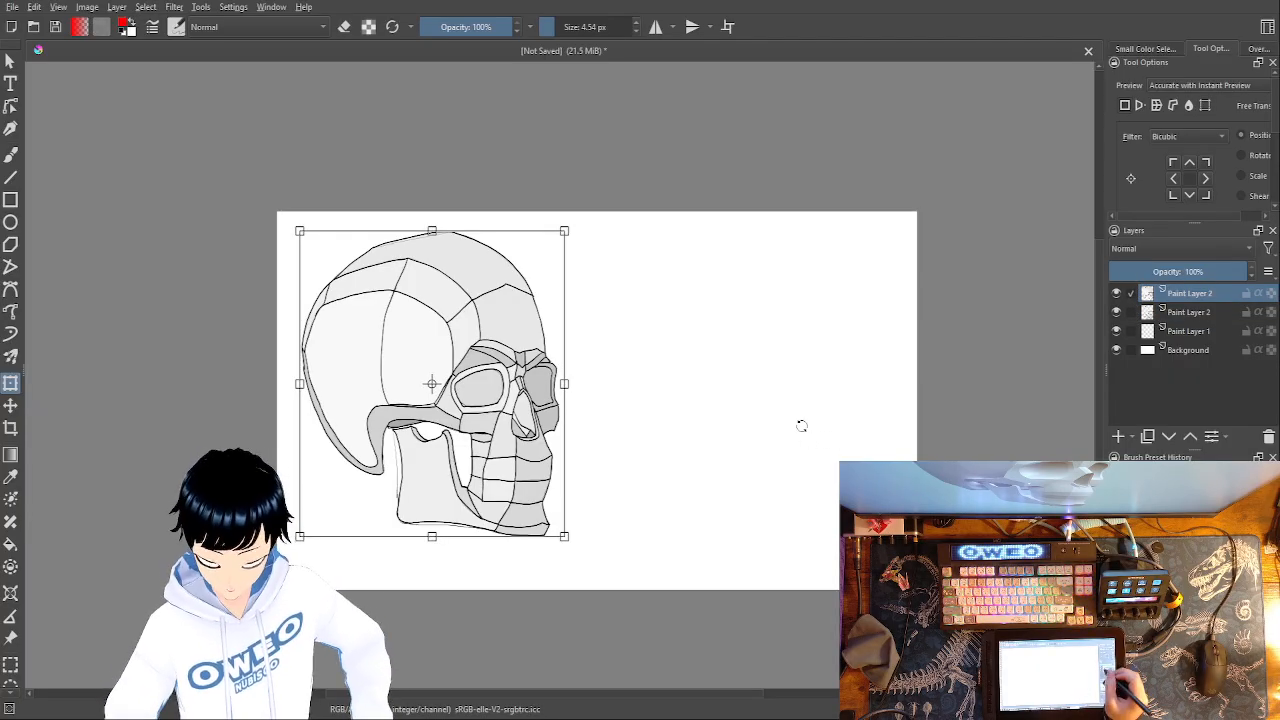
left_click(1131, 312, "ctrl")
left_click(1131, 331, "ctrl")
key("ctrl+g")
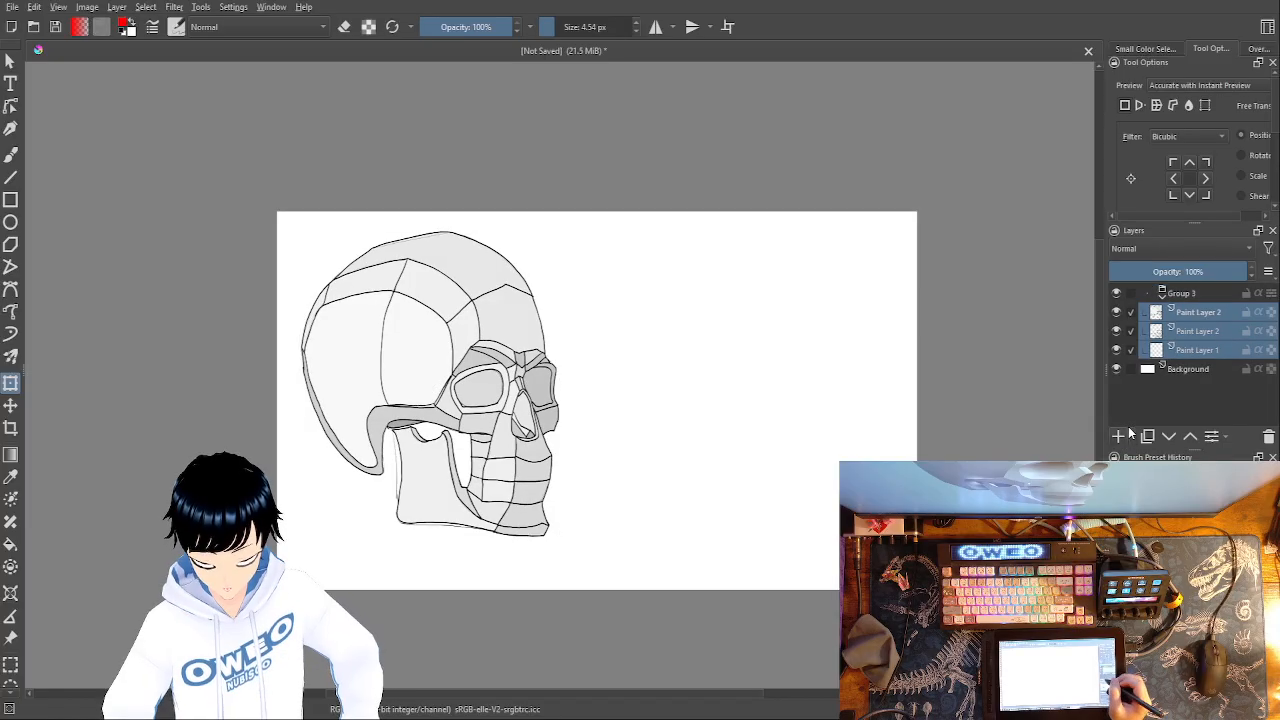
- Return to the freehand brush and add a new paint layer above the skull group, outside it
left_click(10, 153)
left_click(1195, 296)
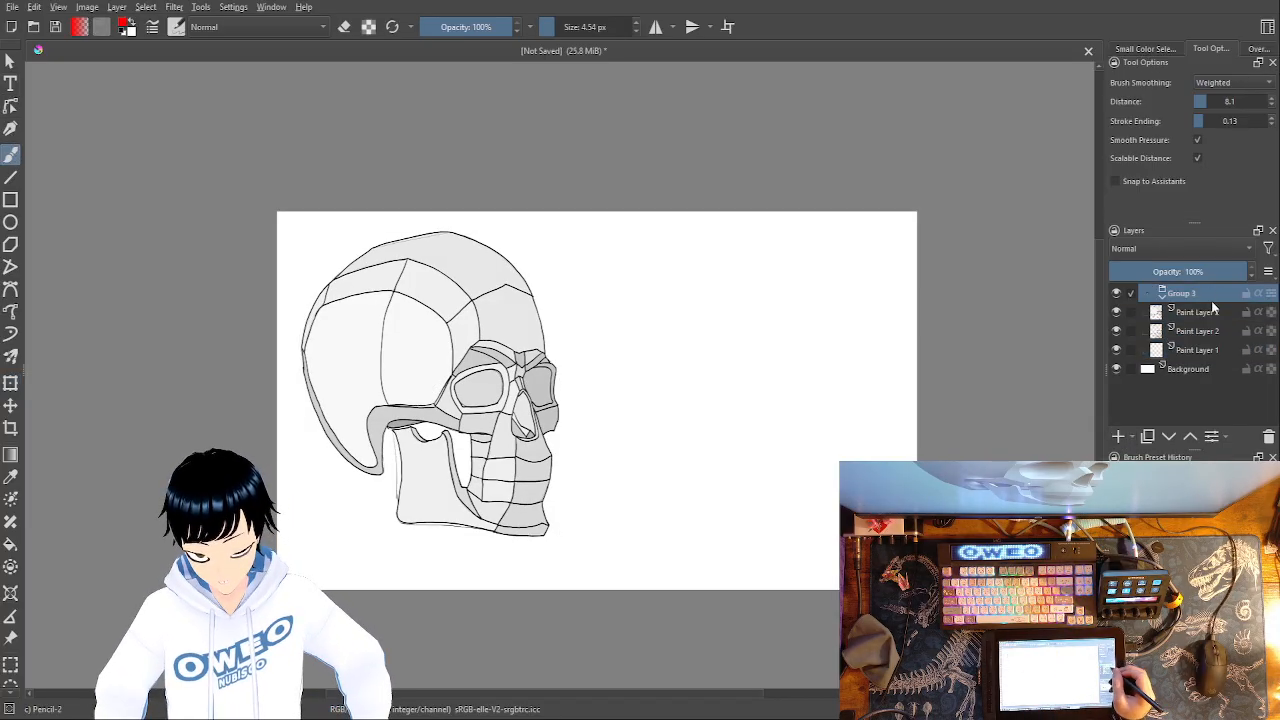
key("Insert")
left_click_drag(1197, 314, 1215, 280)
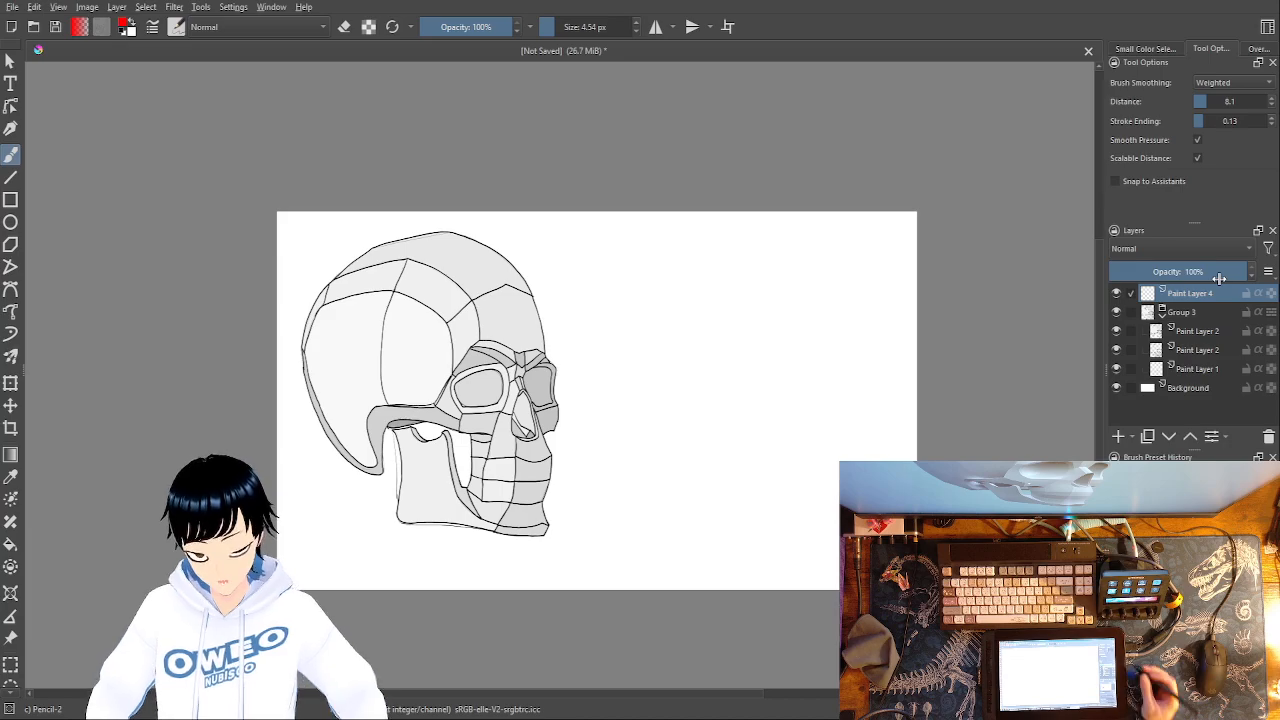
- Set the brush color to black, ready to draw in the empty canvas area beside the skull
key("ctrl+plus")
key("ctrl+plus")
key("ctrl+plus")
key("ctrl+minus")
key("ctrl+minus")
key("ctrl+minus")
key("ctrl+minus")
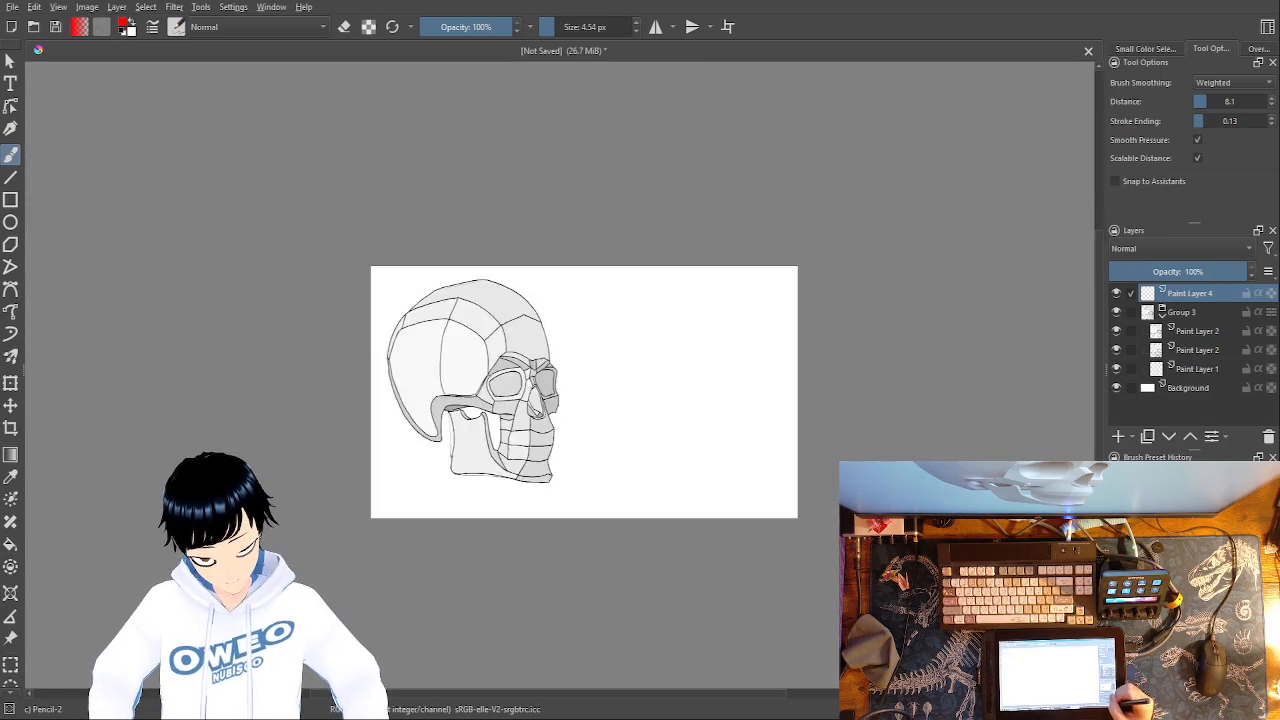
key("ctrl+plus")
key("ctrl+plus")
key("ctrl+plus")
key("ctrl+plus")
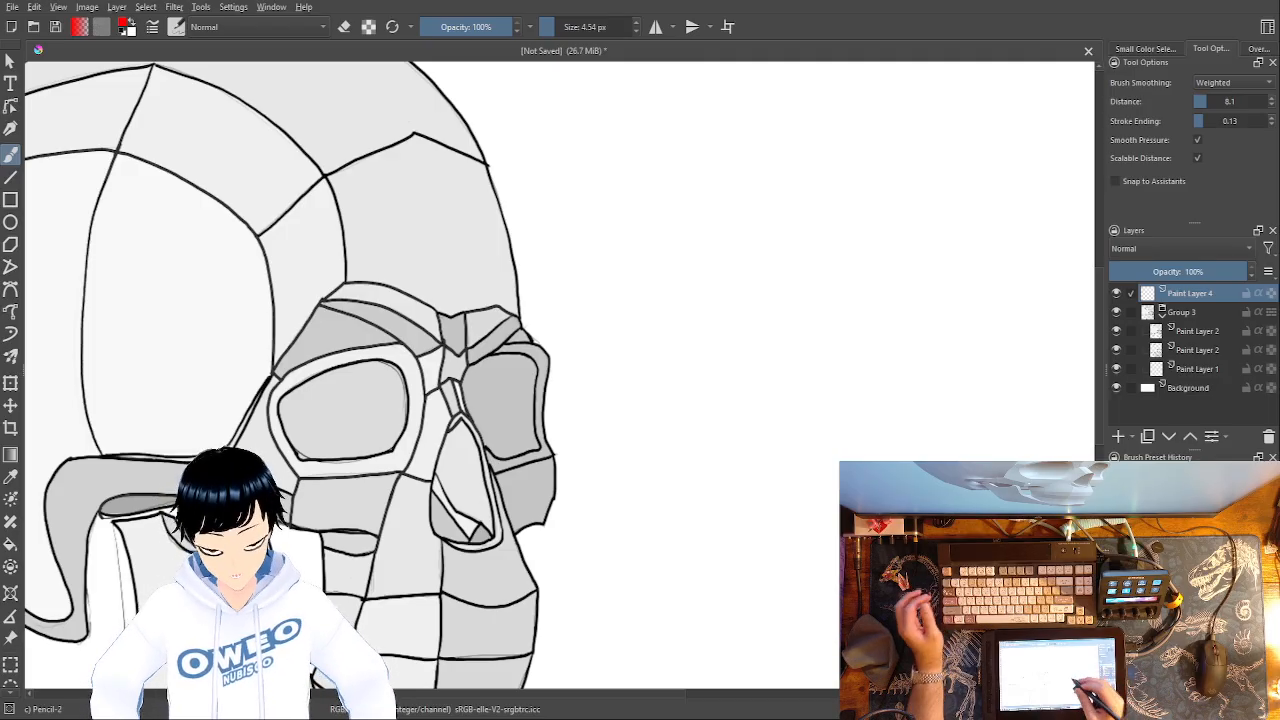
right_click(721, 408)
left_click(737, 354)
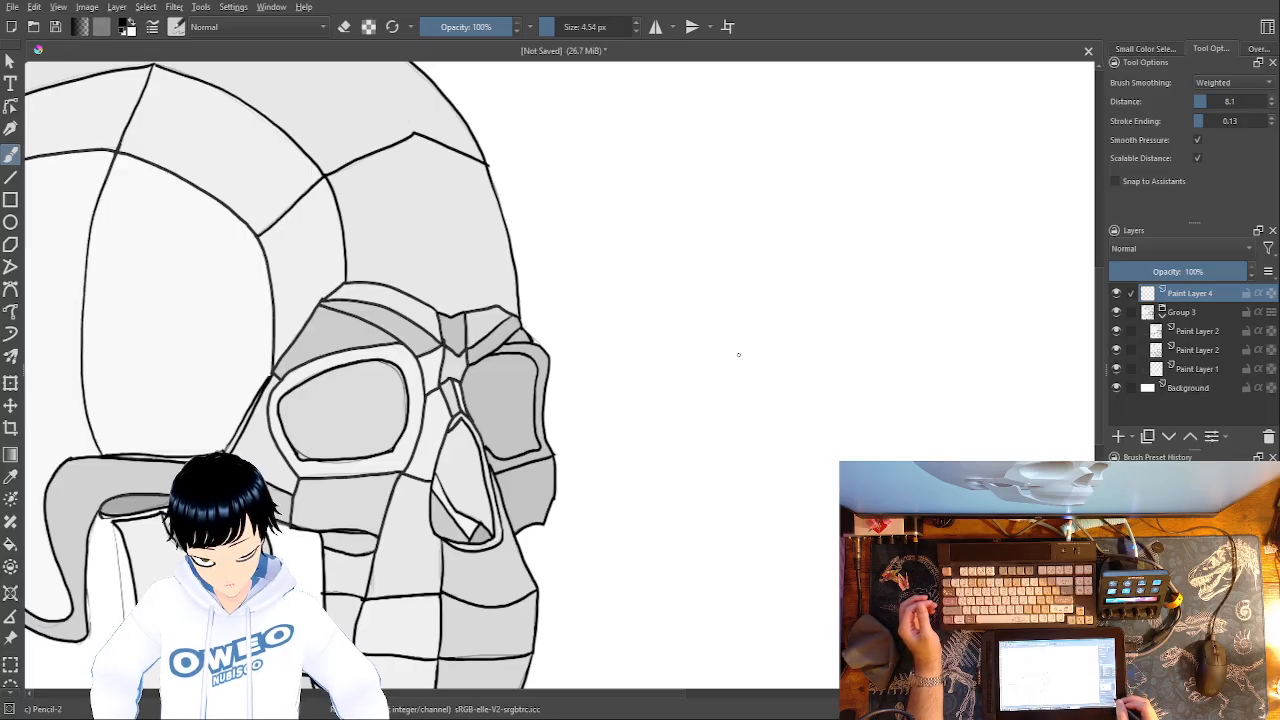
key("ctrl+minus")
key("ctrl+minus")
key("ctrl+minus")
key("ctrl+minus")
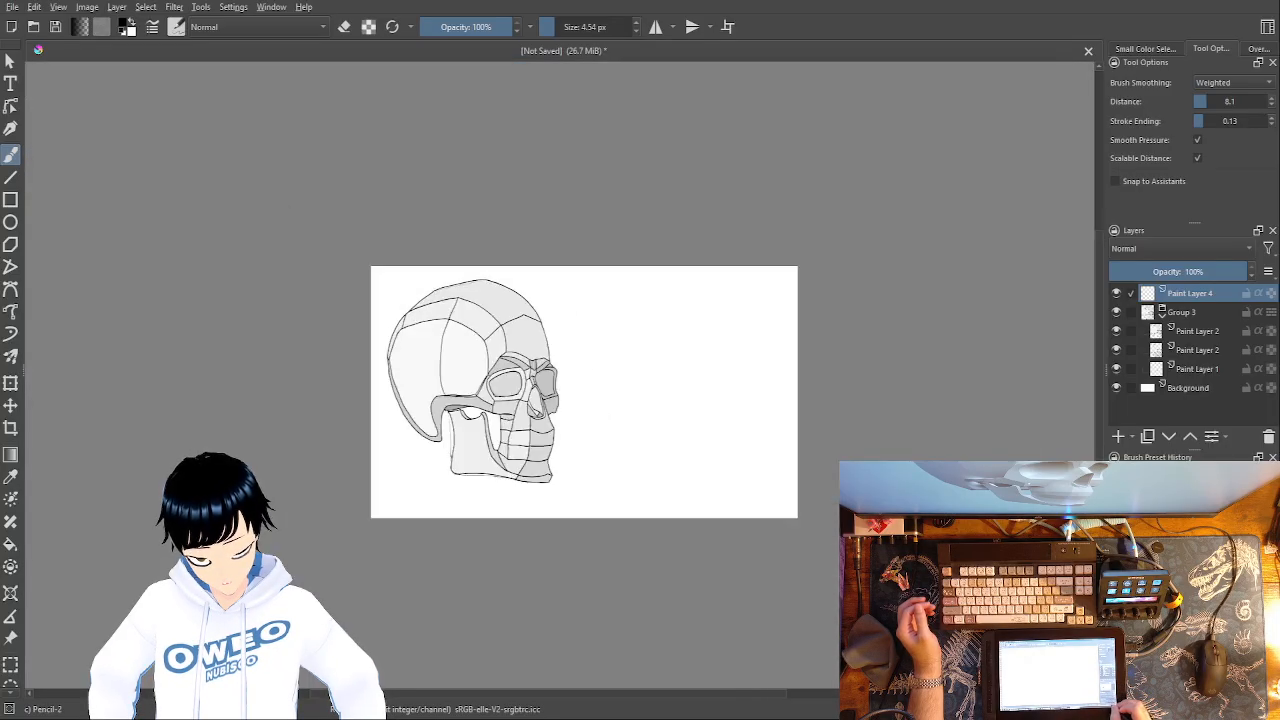
key("ctrl+plus")
key("ctrl+plus")
left_click_drag(670, 550, 519, 579)
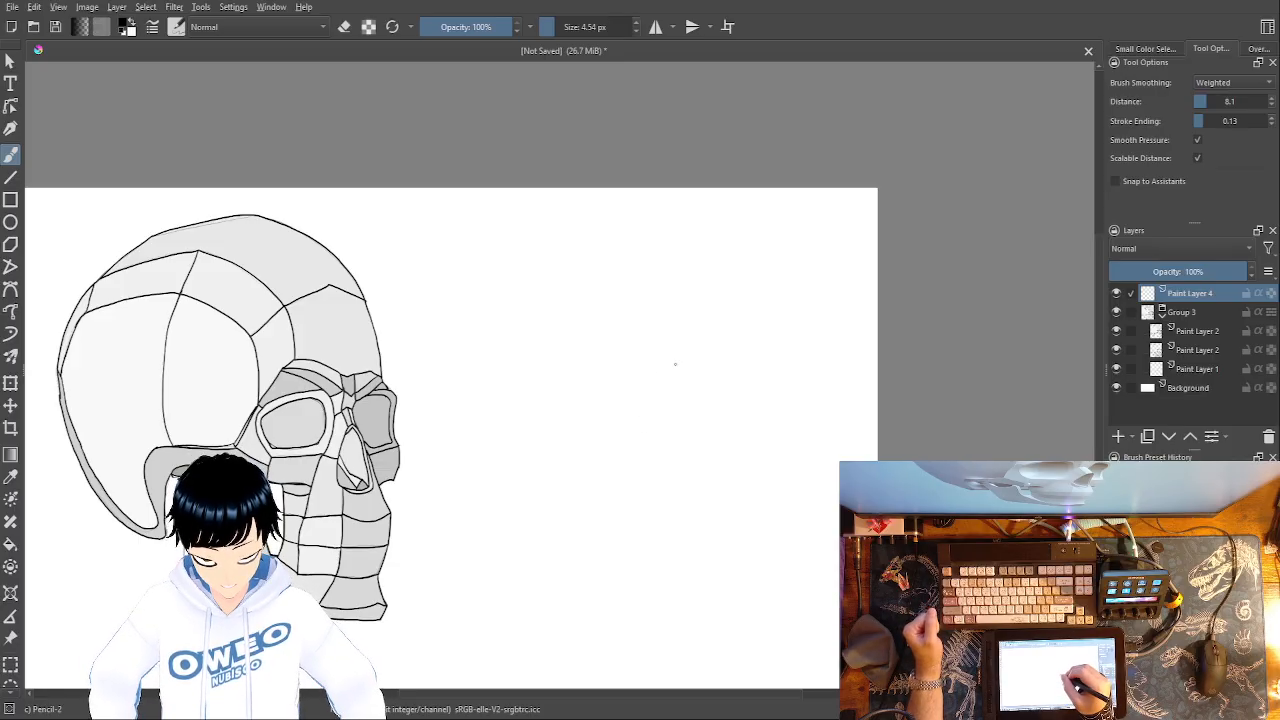
mouse_move(666, 386)
left_mouse_down()
mouse_move(689, 362)
mouse_move(711, 414)
mouse_move(710, 517)
mouse_move(689, 544)
mouse_move(659, 547)
mouse_move(626, 530)
mouse_move(614, 501)
mouse_move(668, 376)
left_mouse_up()
key("ctrl+z")
key("ctrl+z")
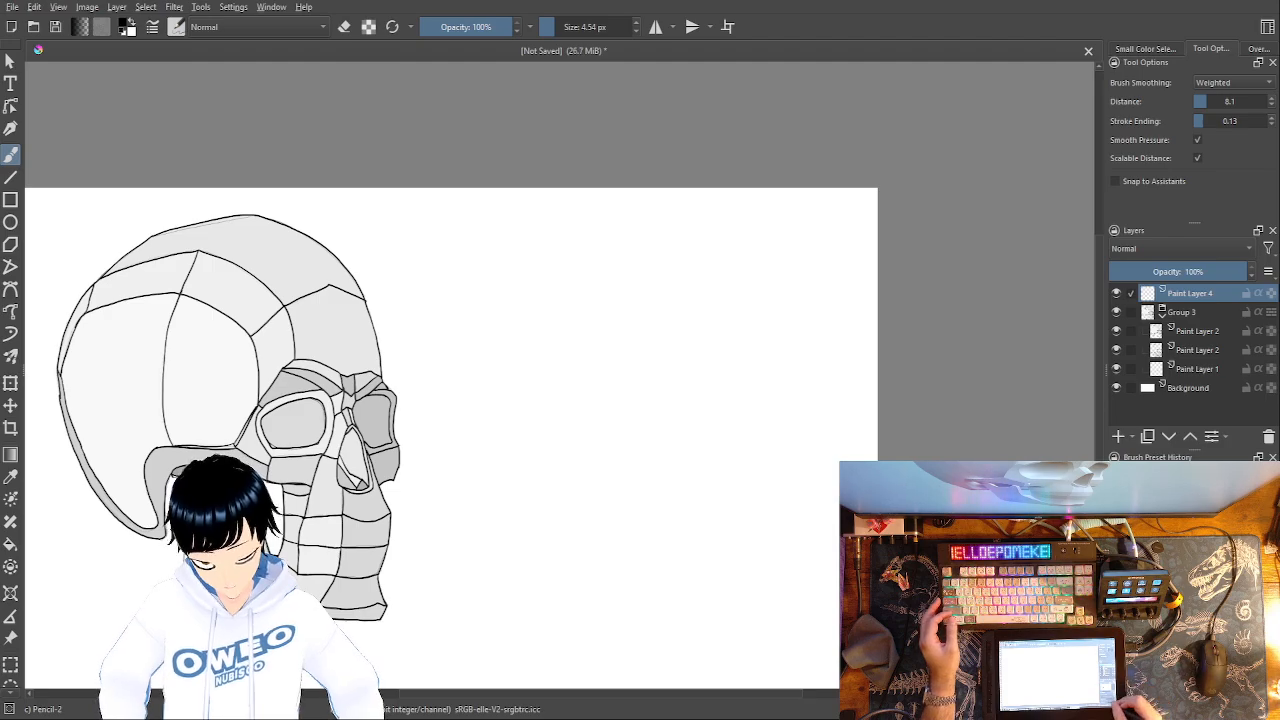
key("plus")
left_click_drag(786, 534, 736, 417)
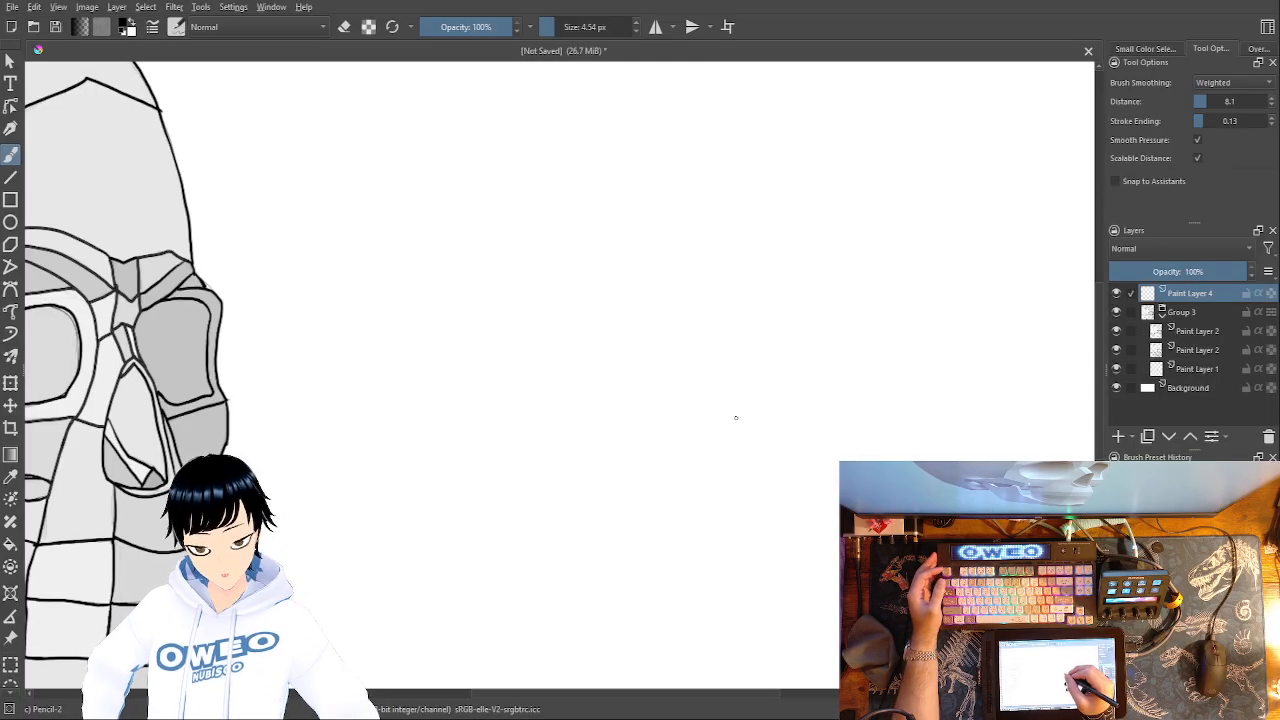
- Try to draw a small pointed peak in the empty area beside the skull
mouse_move(689, 354)
left_mouse_down()
mouse_move(708, 336)
mouse_move(728, 354)
left_mouse_up()
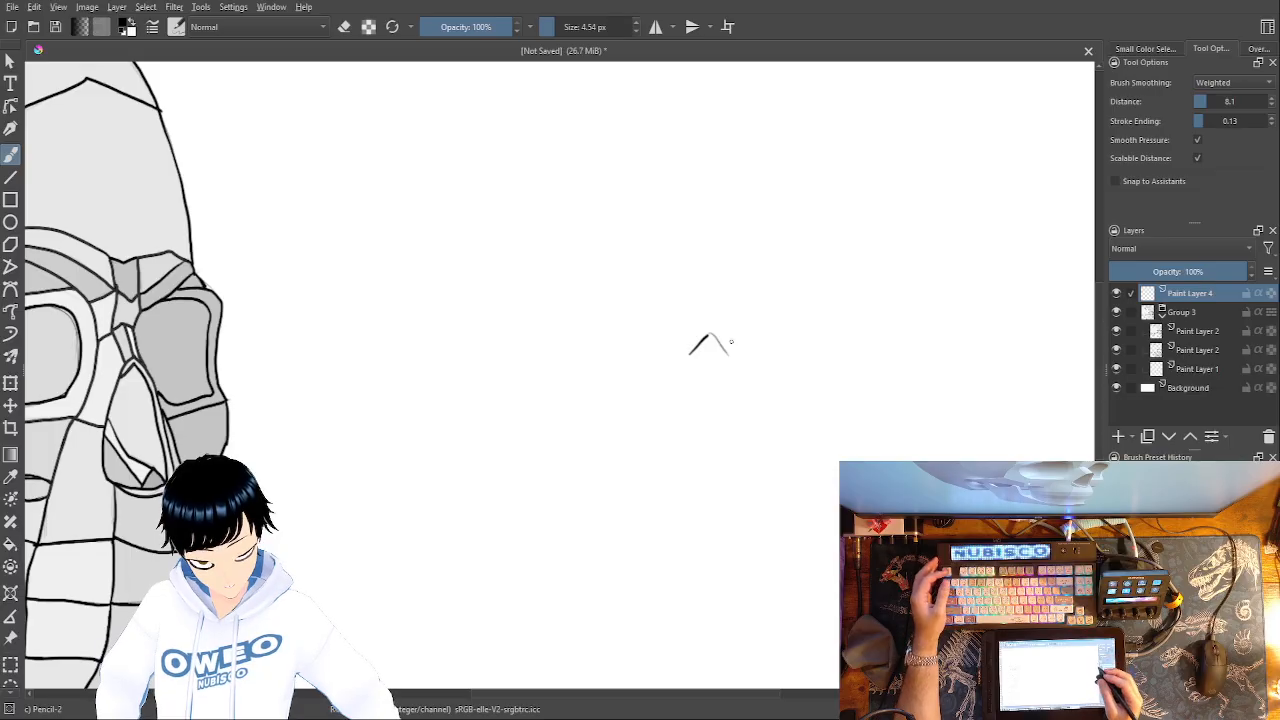
key("ctrl+z")
key("ctrl+z")
left_click_drag(694, 357, 717, 330)
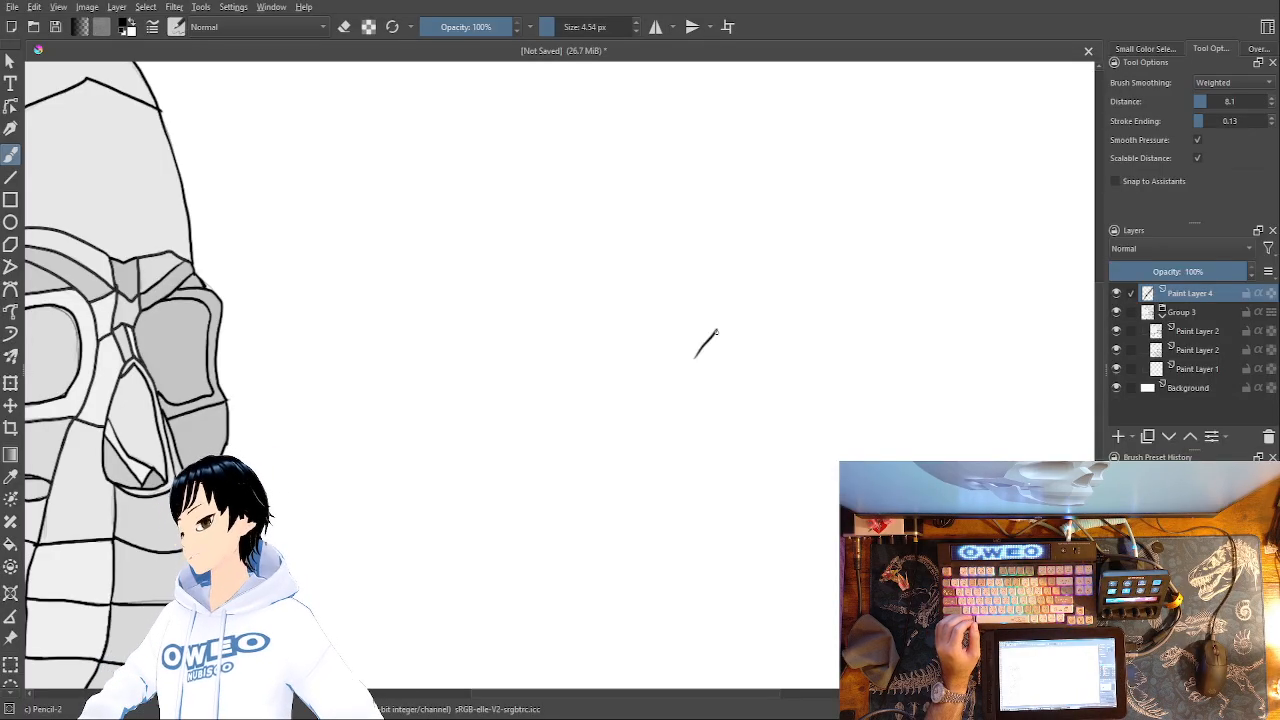
key("ctrl")
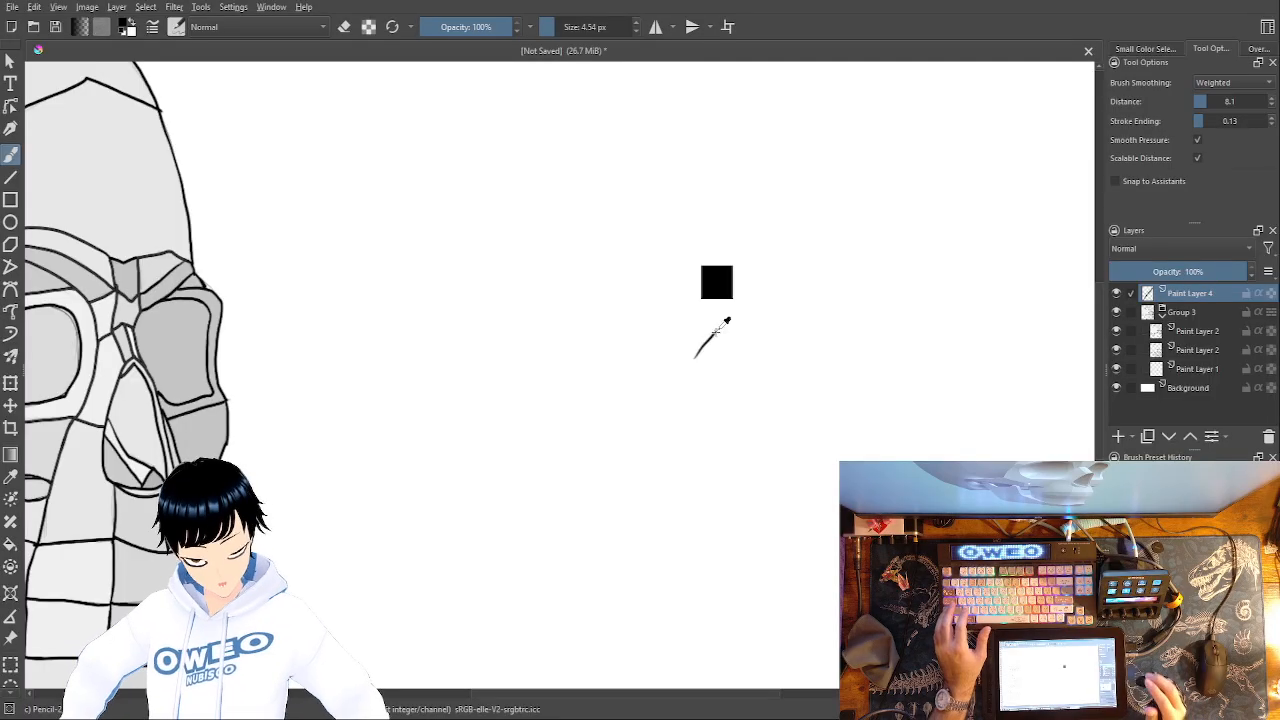
key("ctrl+z")
mouse_move(692, 351)
left_mouse_down()
mouse_move(712, 321)
mouse_move(728, 338)
left_mouse_up()
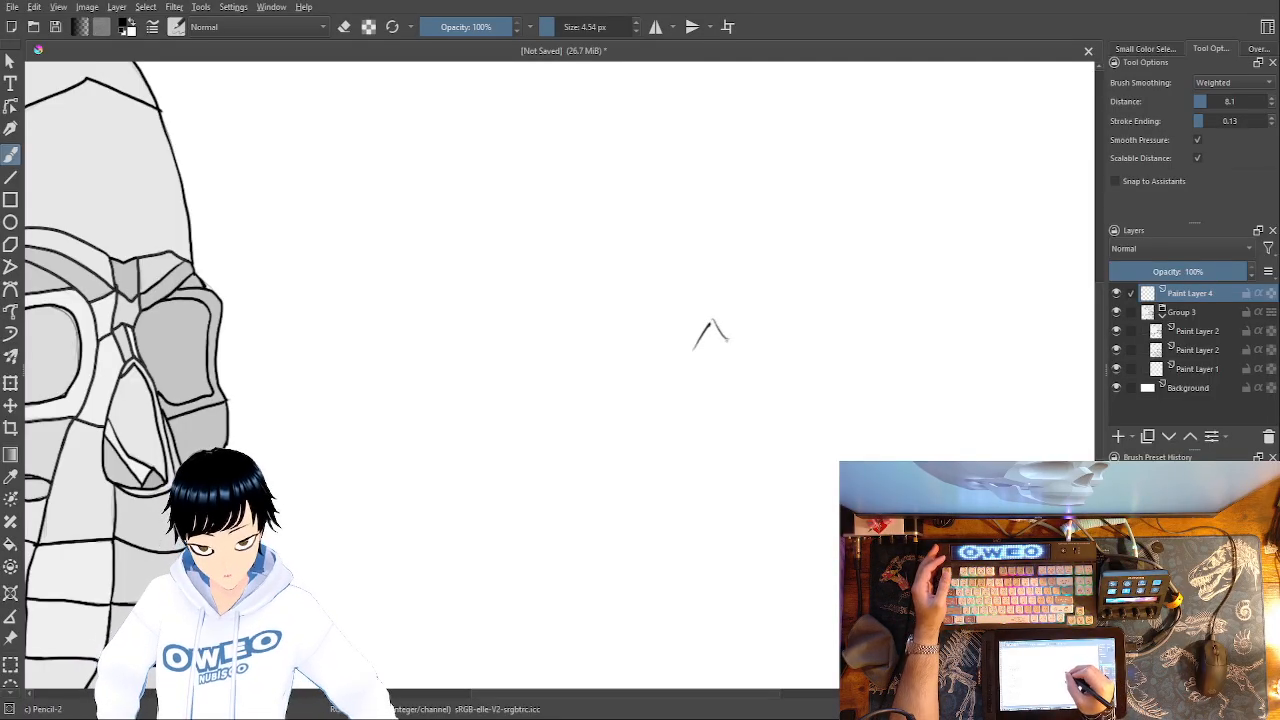
key("ctrl")
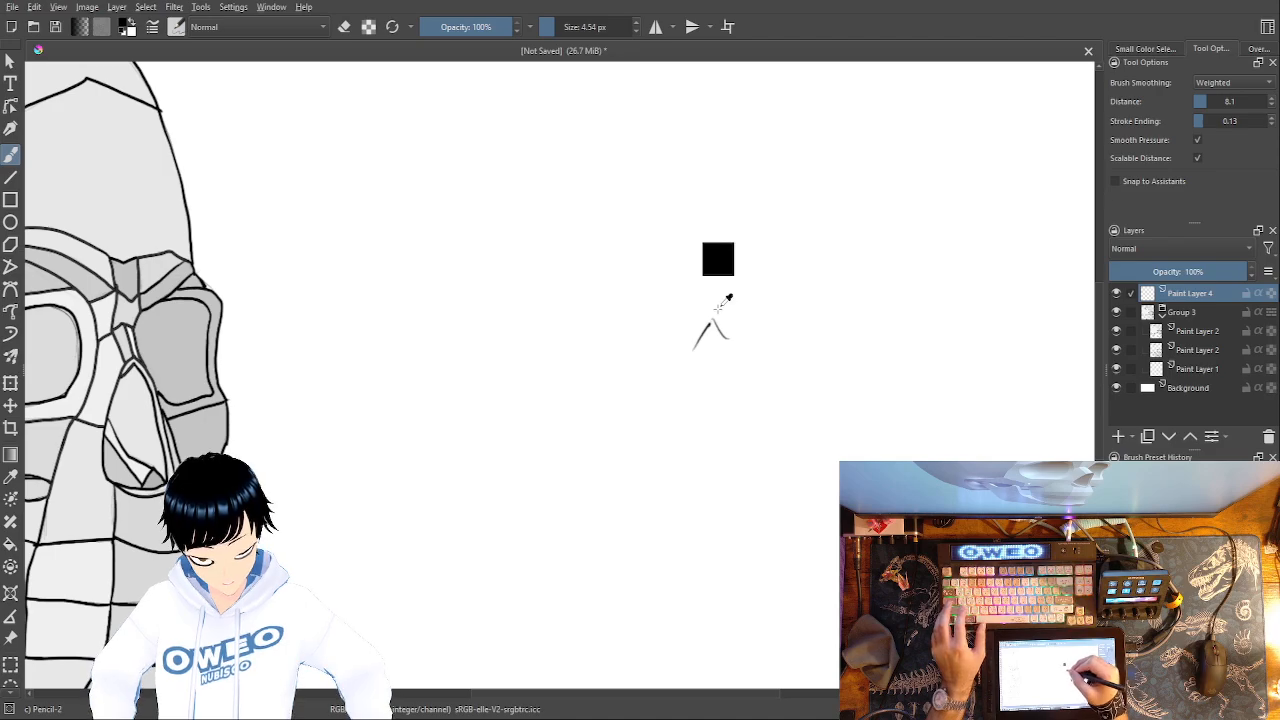
key("ctrl+z")
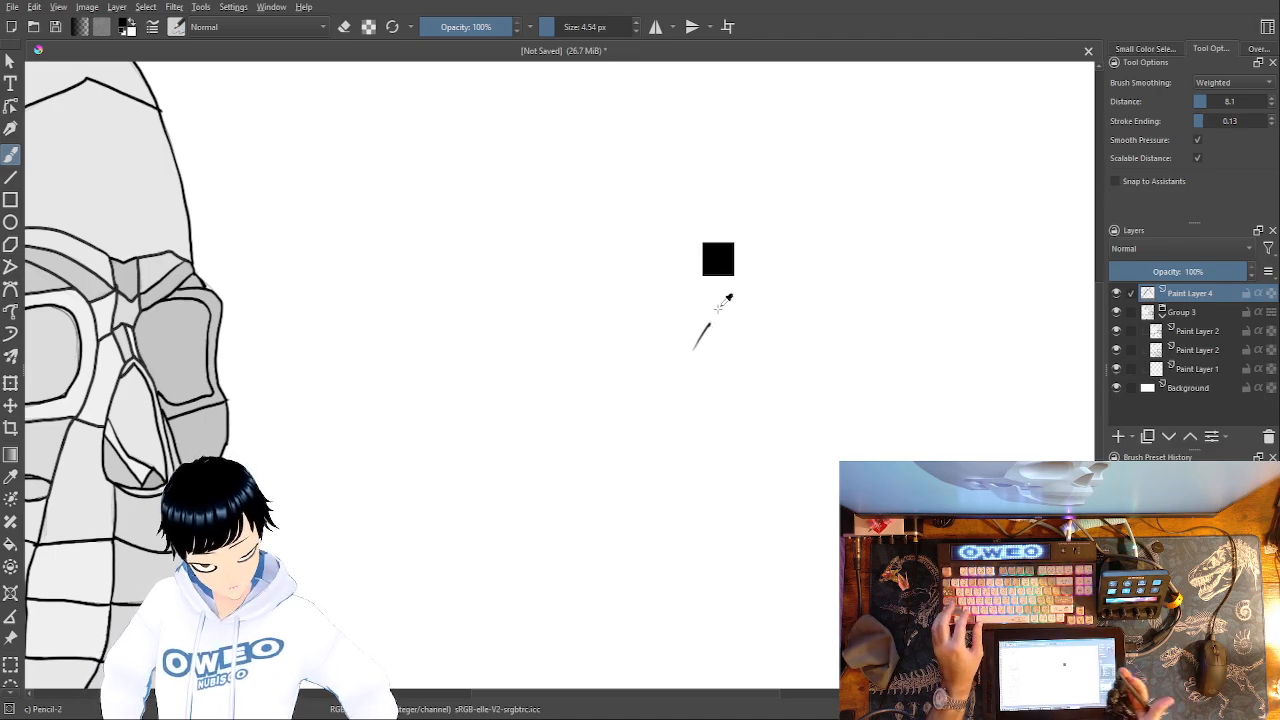
key("ctrl+z")
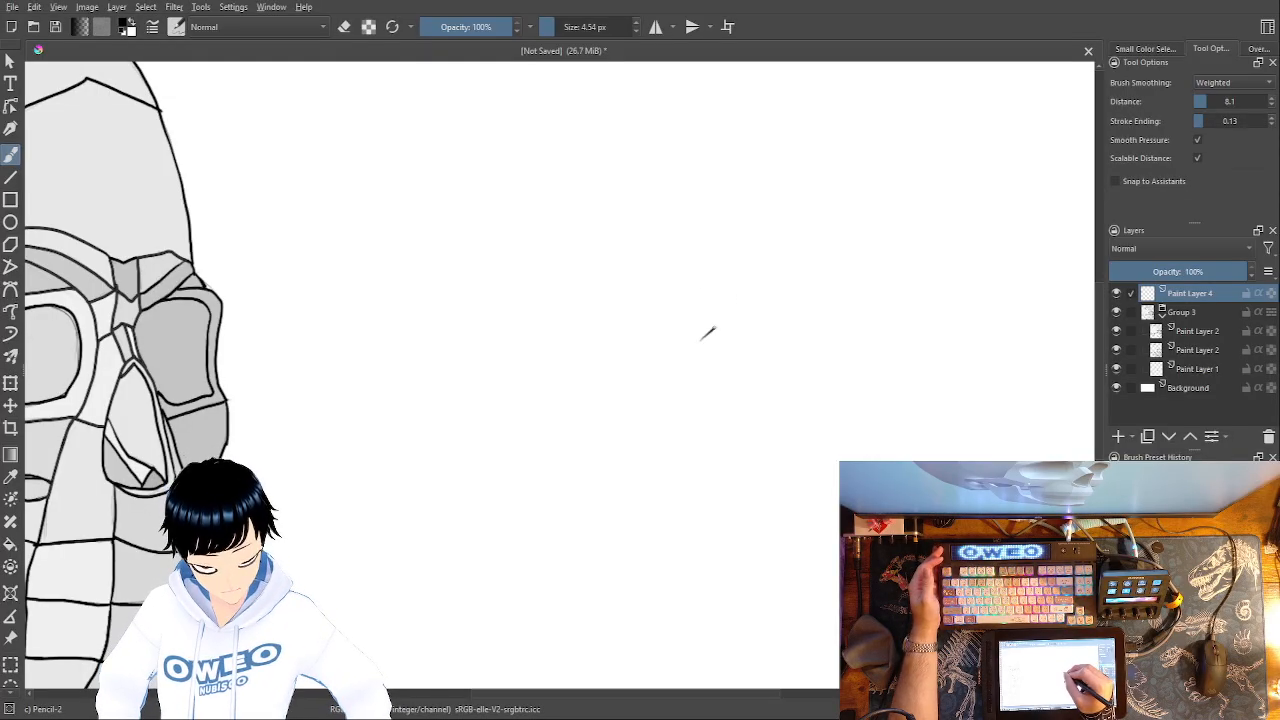
- Draw a small two-stroke peak beside the skull and a long curve running down from its right end
left_click_drag(727, 318, 748, 336)
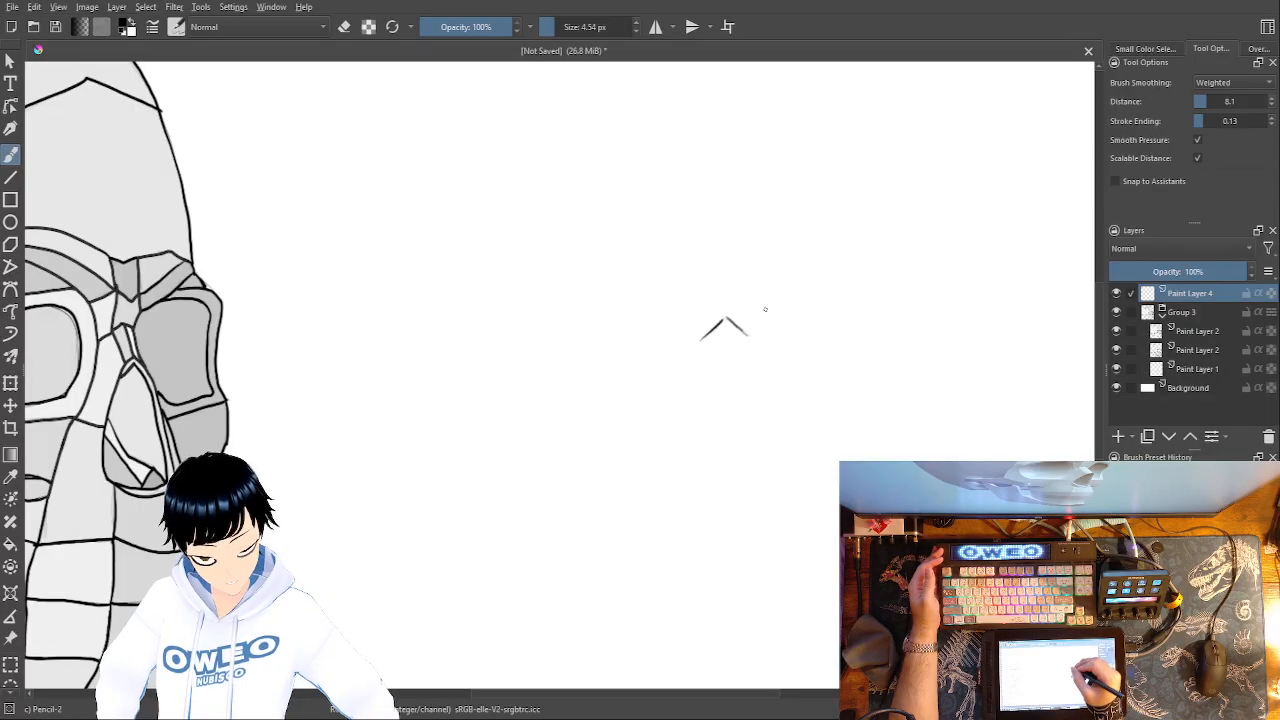
left_click_drag(749, 345, 752, 405)
key("ctrl+z")
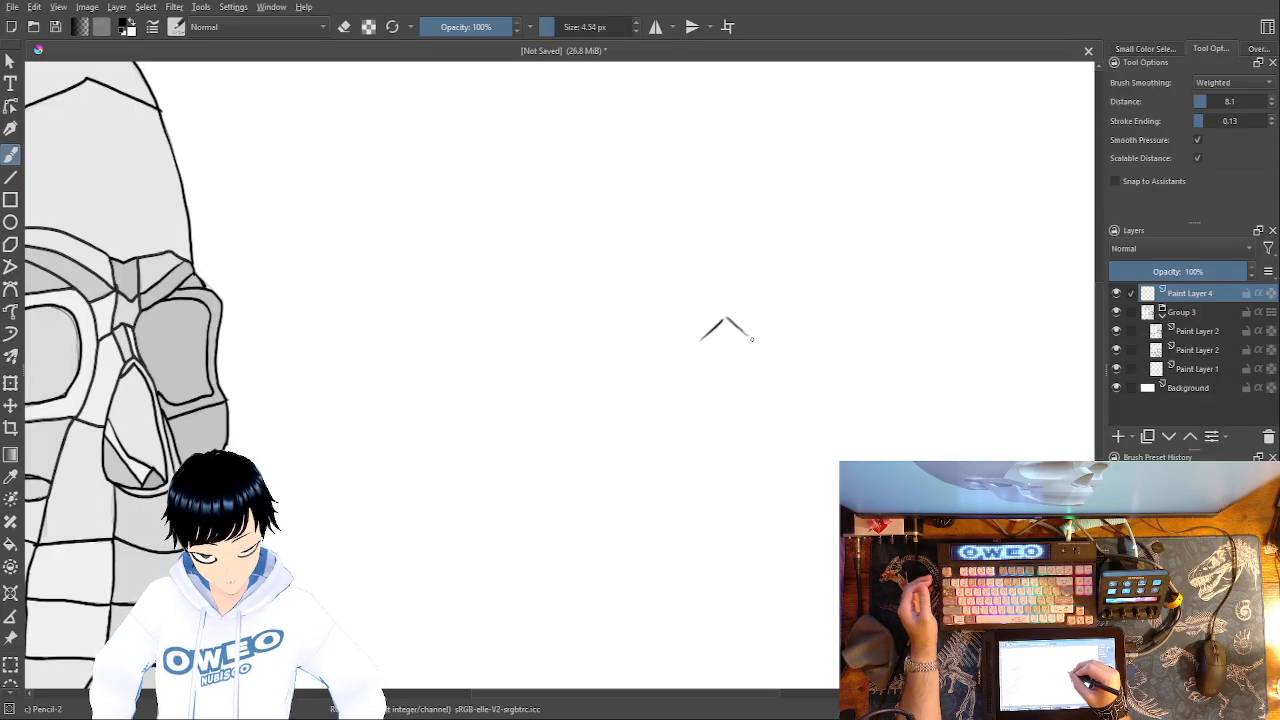
left_click_drag(751, 336, 789, 505)
key("ctrl+z")
mouse_move(750, 336)
left_mouse_down()
mouse_move(759, 442)
mouse_move(792, 553)
mouse_move(817, 583)
left_mouse_up()
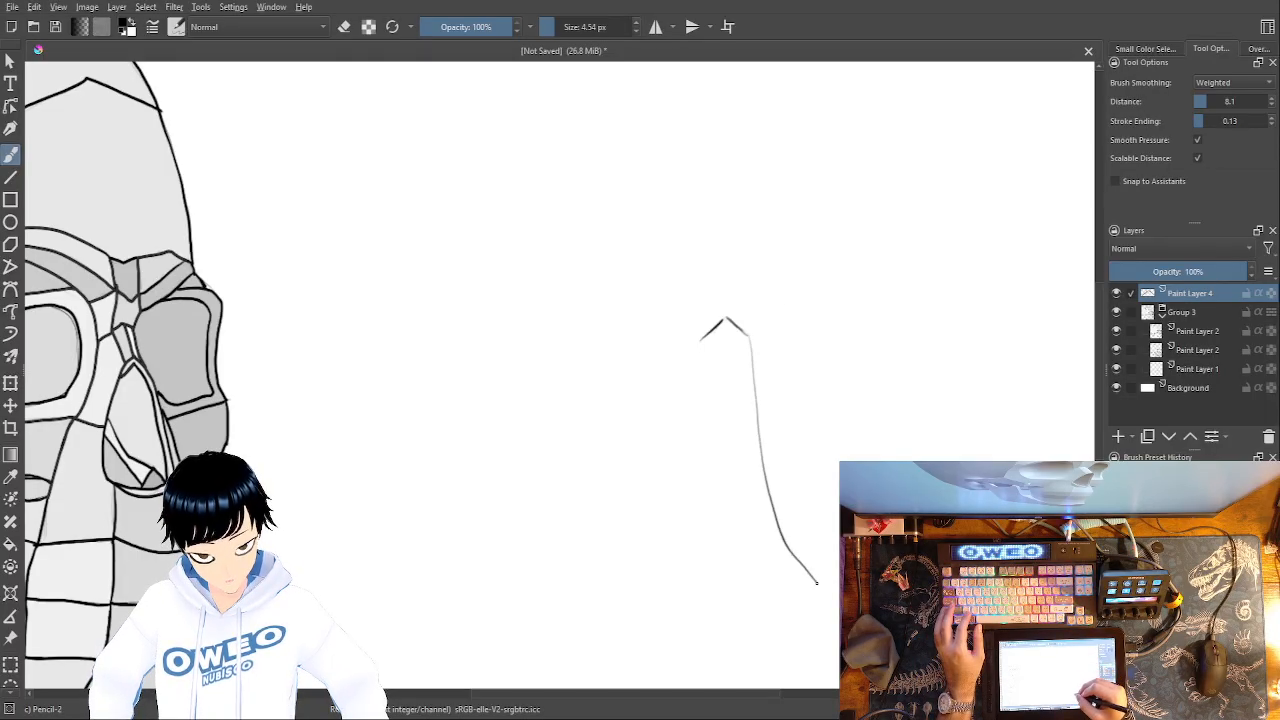
- Erase the long curve below the peak with the small eraser, then return to the Pencil-2 brush
left_click_drag(857, 349, 932, 150)
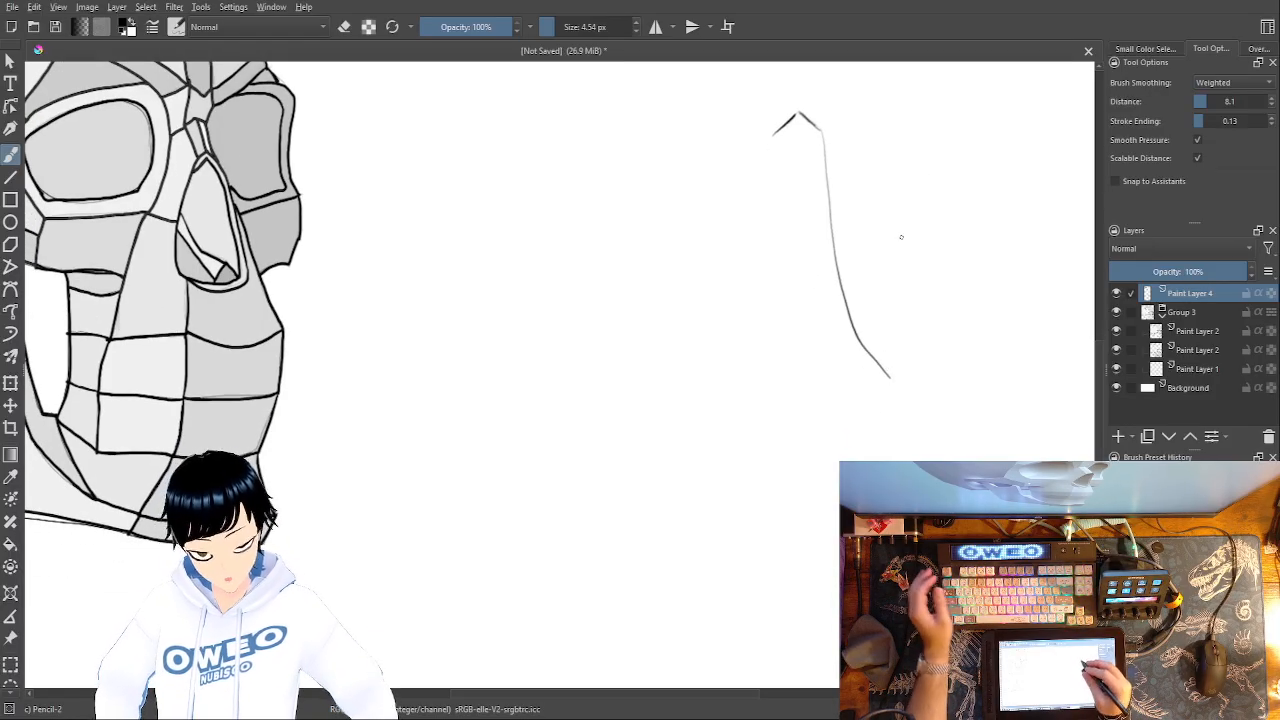
right_click(808, 340)
left_click(808, 252)
mouse_move(829, 184)
left_mouse_down()
mouse_move(859, 342)
mouse_move(888, 377)
left_mouse_up()
right_click(894, 360)
left_click(864, 175)
left_click_drag(829, 157, 826, 182)
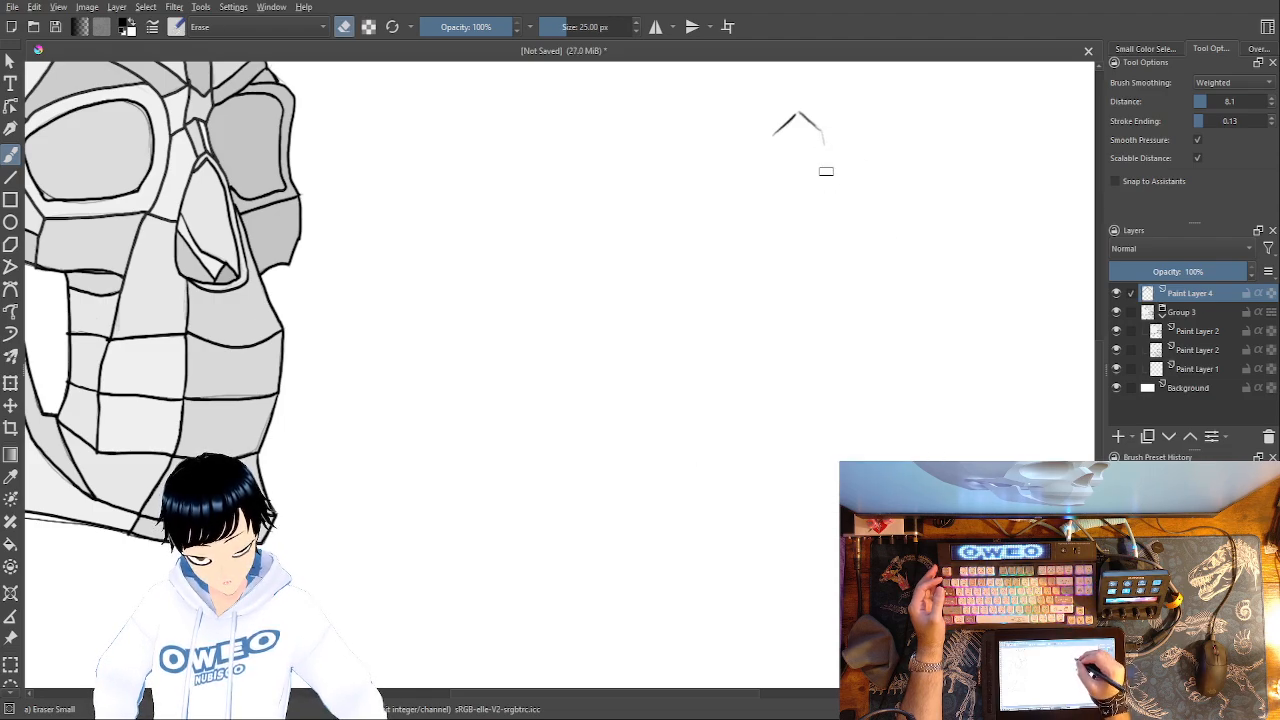
right_click(807, 221)
left_click(873, 173)
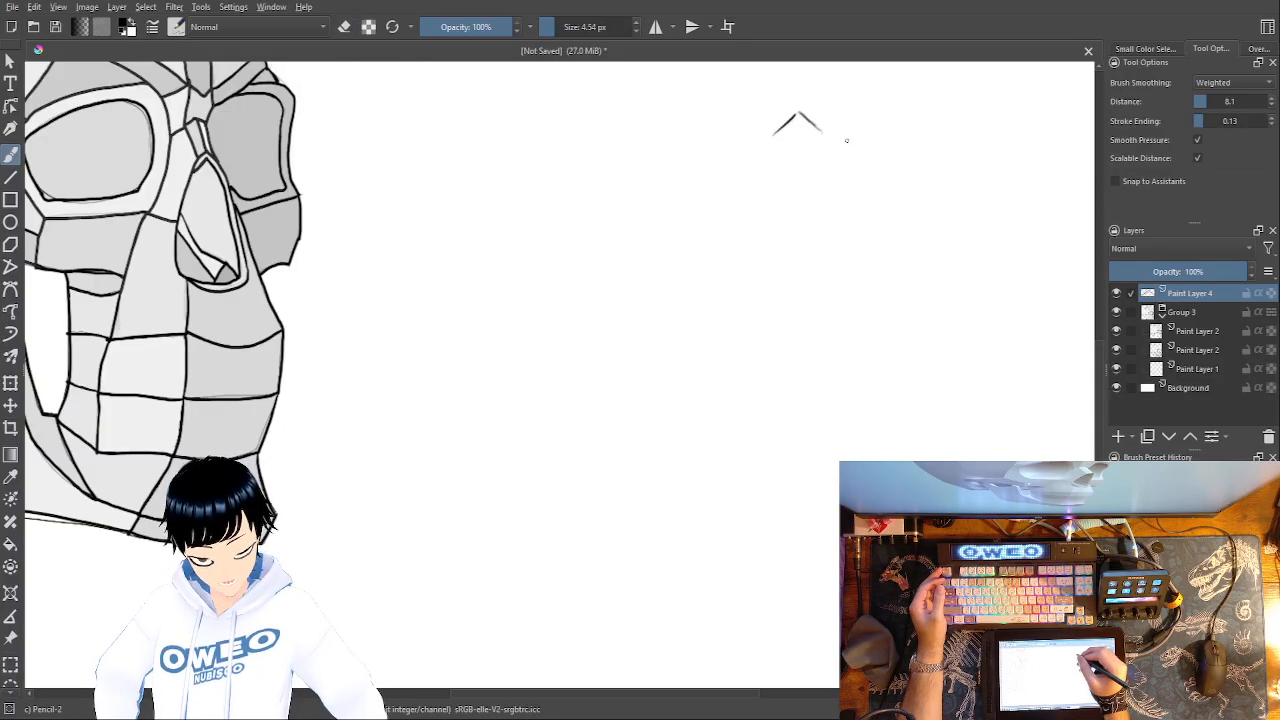
- Try to draw a pear-shaped outline hanging down from the small peak
mouse_move(823, 136)
left_mouse_down()
mouse_move(843, 252)
mouse_move(888, 346)
left_mouse_up()
mouse_move(886, 387)
left_mouse_down()
mouse_move(822, 430)
mouse_move(761, 417)
mouse_move(727, 401)
mouse_move(702, 355)
mouse_move(732, 231)
mouse_move(783, 138)
left_mouse_up()
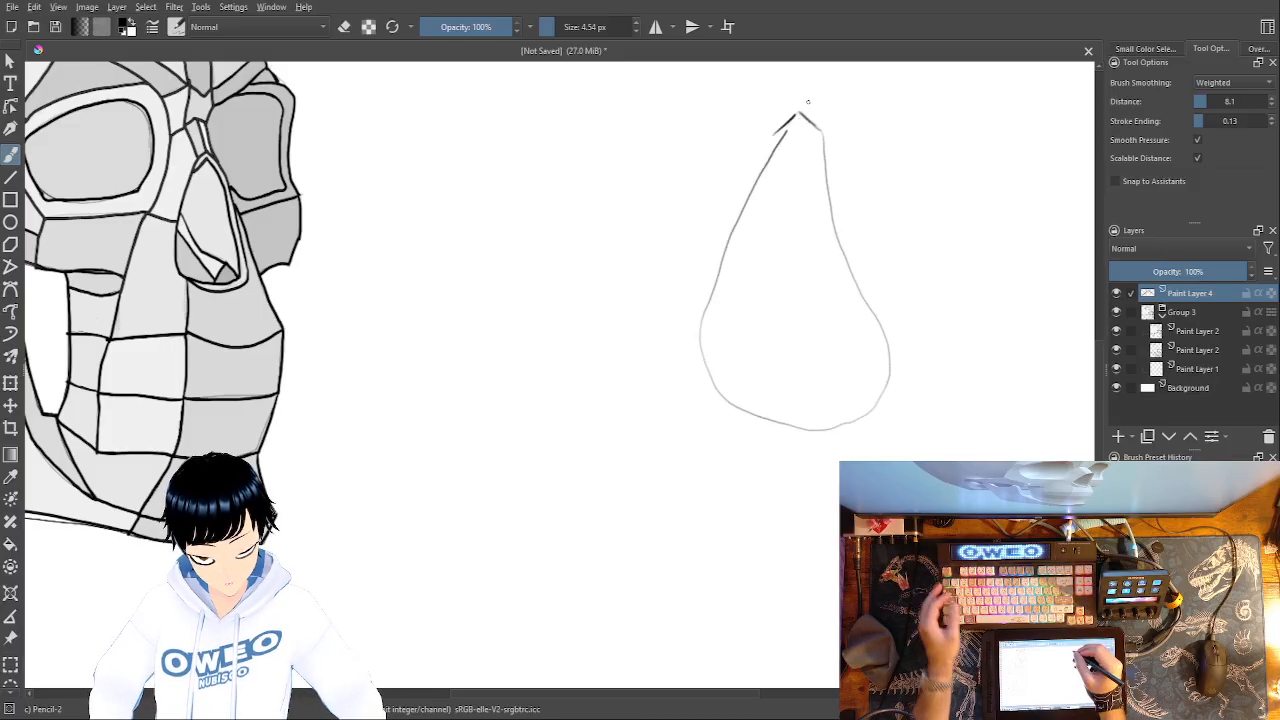
key("ctrl+z")
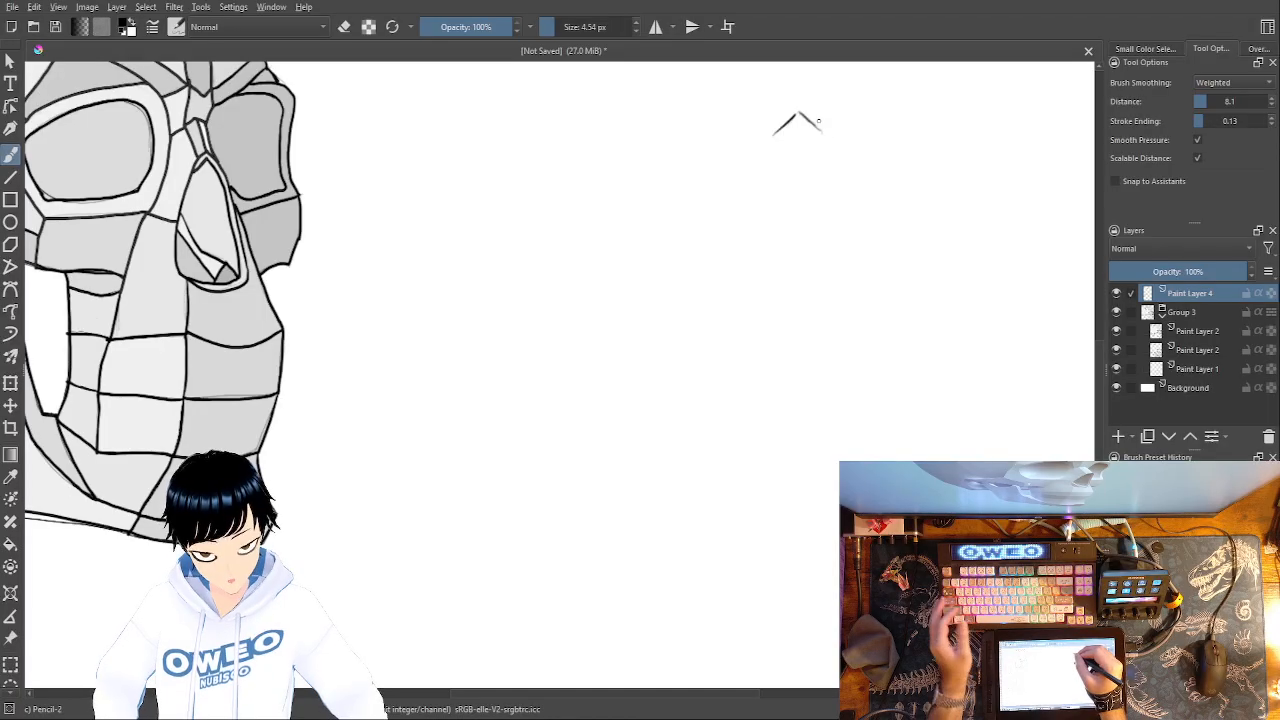
mouse_move(795, 116)
left_mouse_down()
mouse_move(744, 185)
mouse_move(716, 296)
mouse_move(724, 412)
mouse_move(747, 452)
left_mouse_up()
key("ctrl+z")
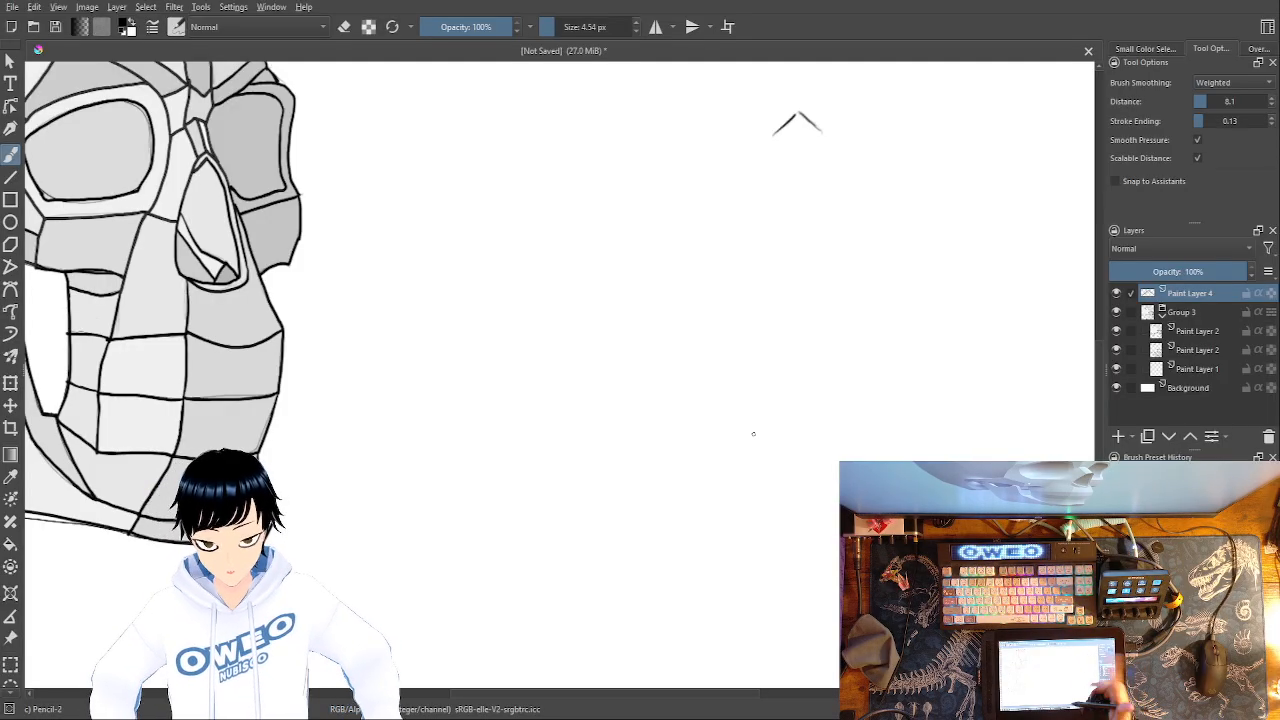
- Draw straight sloping sides below the peak, a short side line at the right, and a rounded bottom closing the shape
left_click_drag(773, 137, 707, 284)
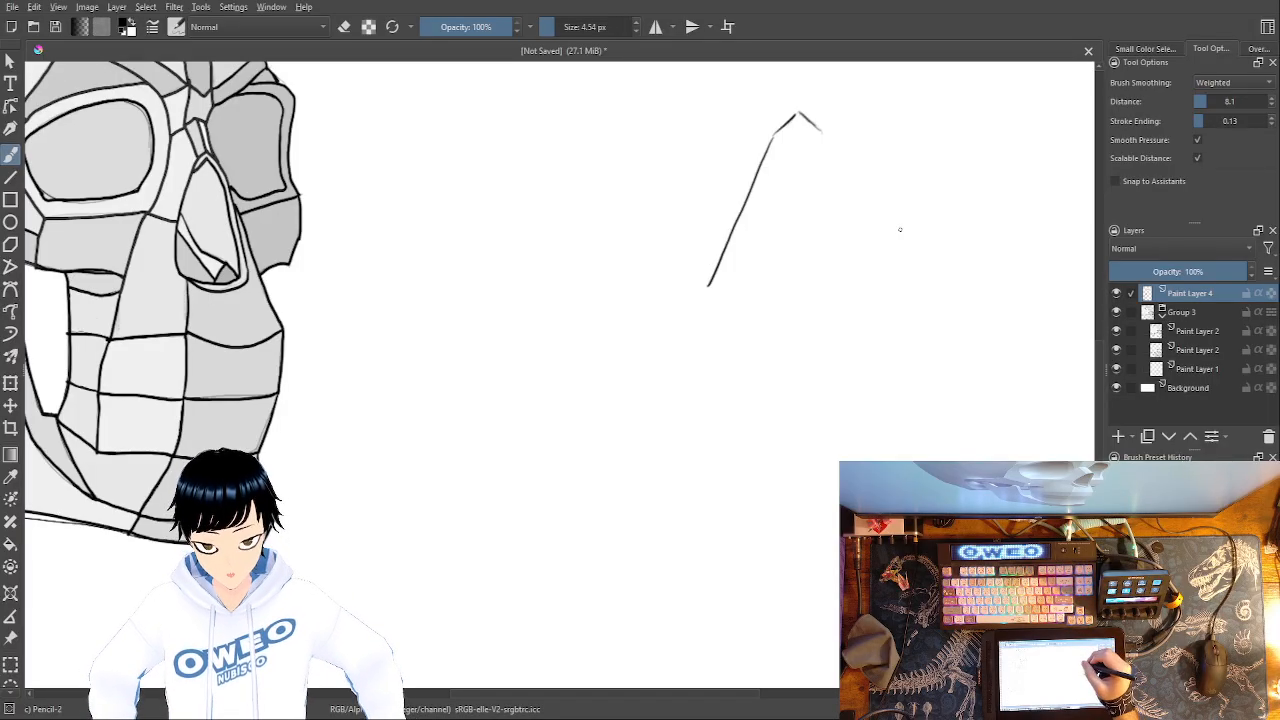
left_click_drag(934, 260, 840, 272)
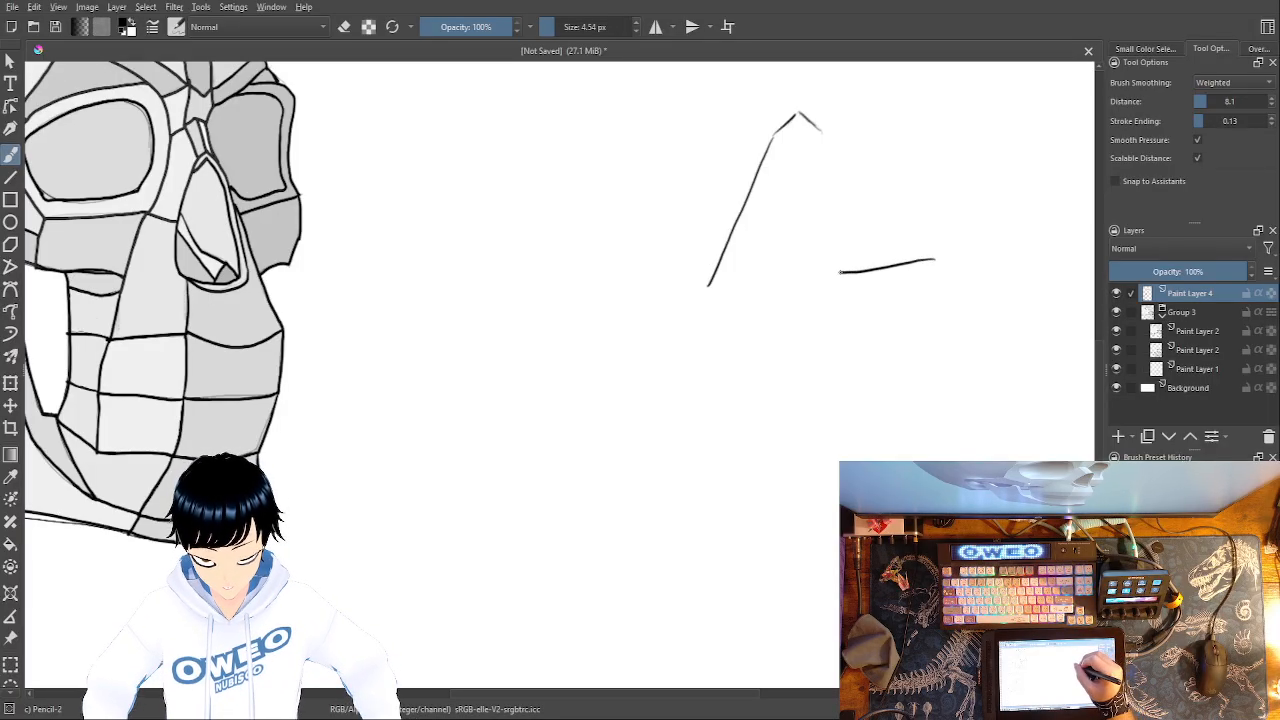
left_click_drag(822, 132, 840, 272)
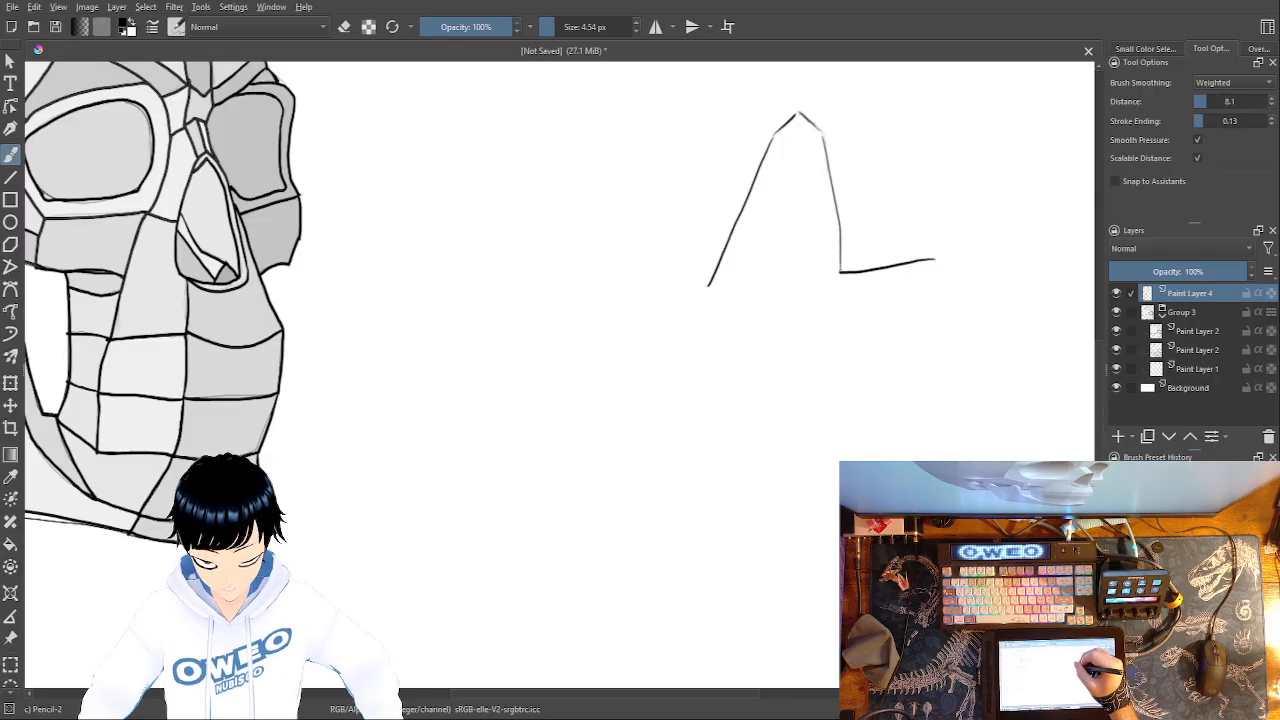
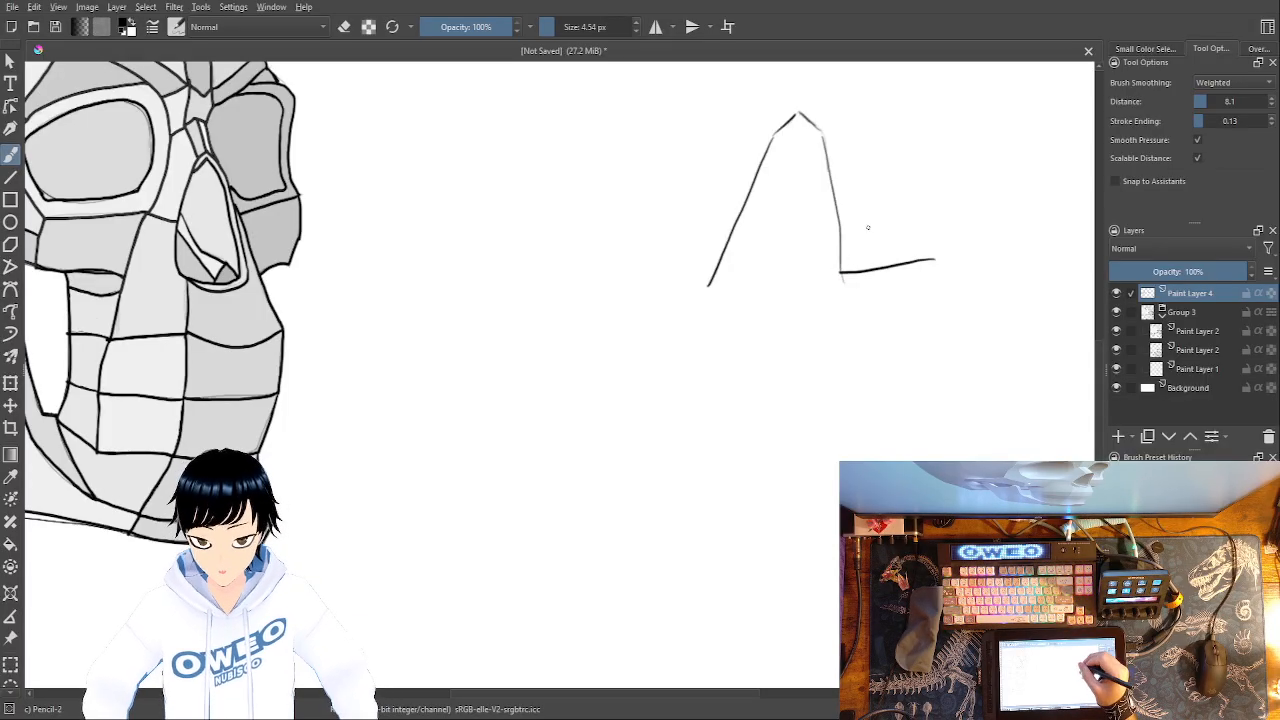
left_click_drag(843, 278, 848, 352)
mouse_move(844, 290)
left_mouse_down()
mouse_move(855, 399)
mouse_move(810, 430)
mouse_move(765, 437)
mouse_move(657, 381)
mouse_move(703, 288)
left_mouse_up()
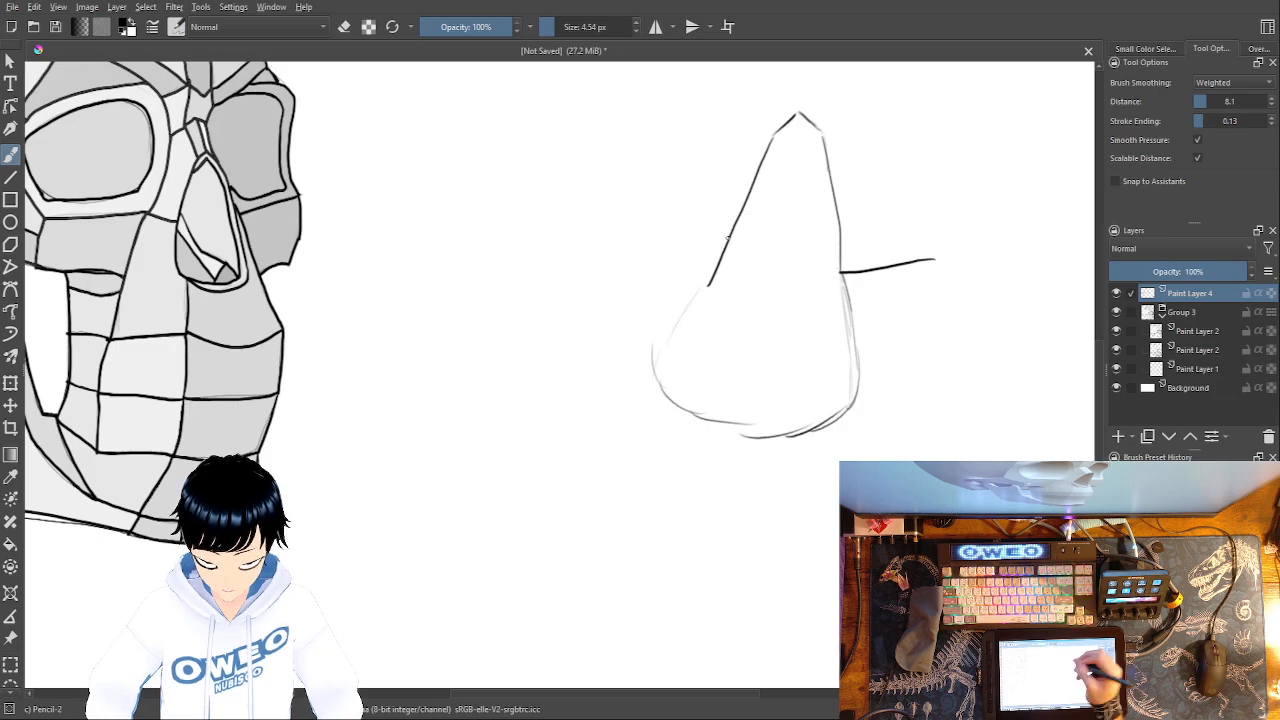
- Undo all strokes of the peaked shape until the new layer is empty
key("ctrl+z")
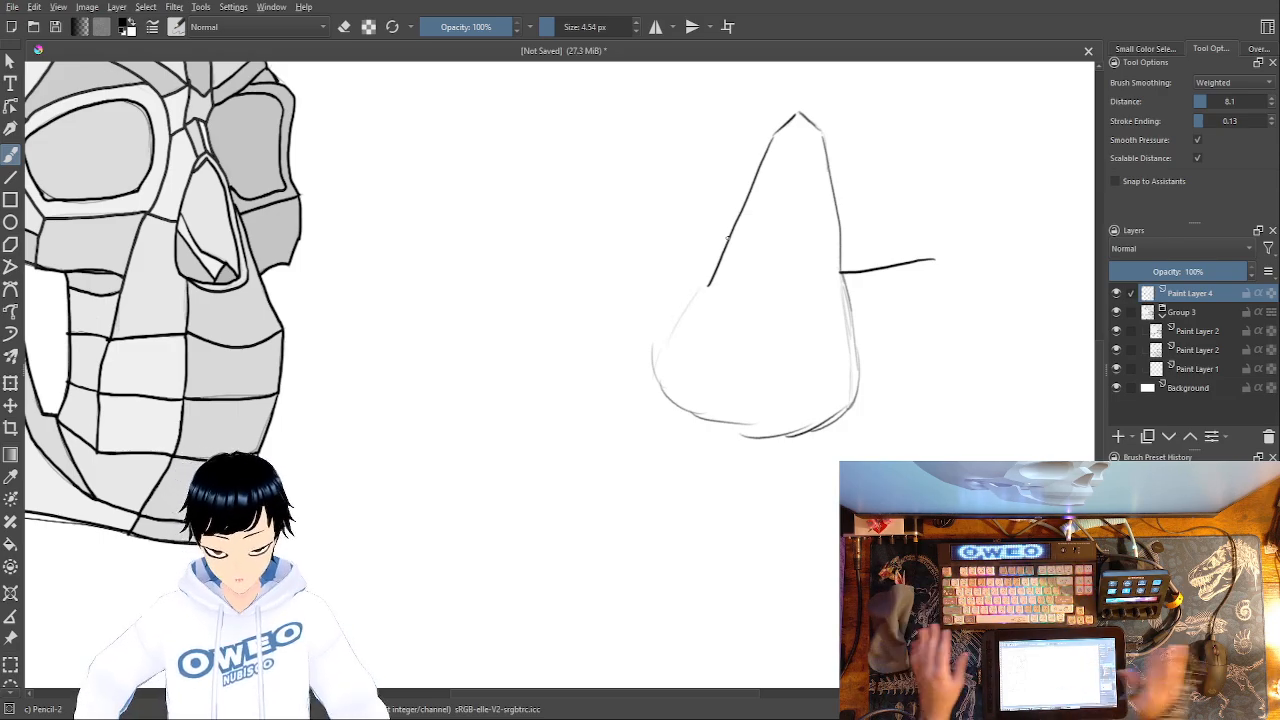
key("ctrl+z")
key("ctrl+z")
key("ctrl+z")
key("ctrl+z")
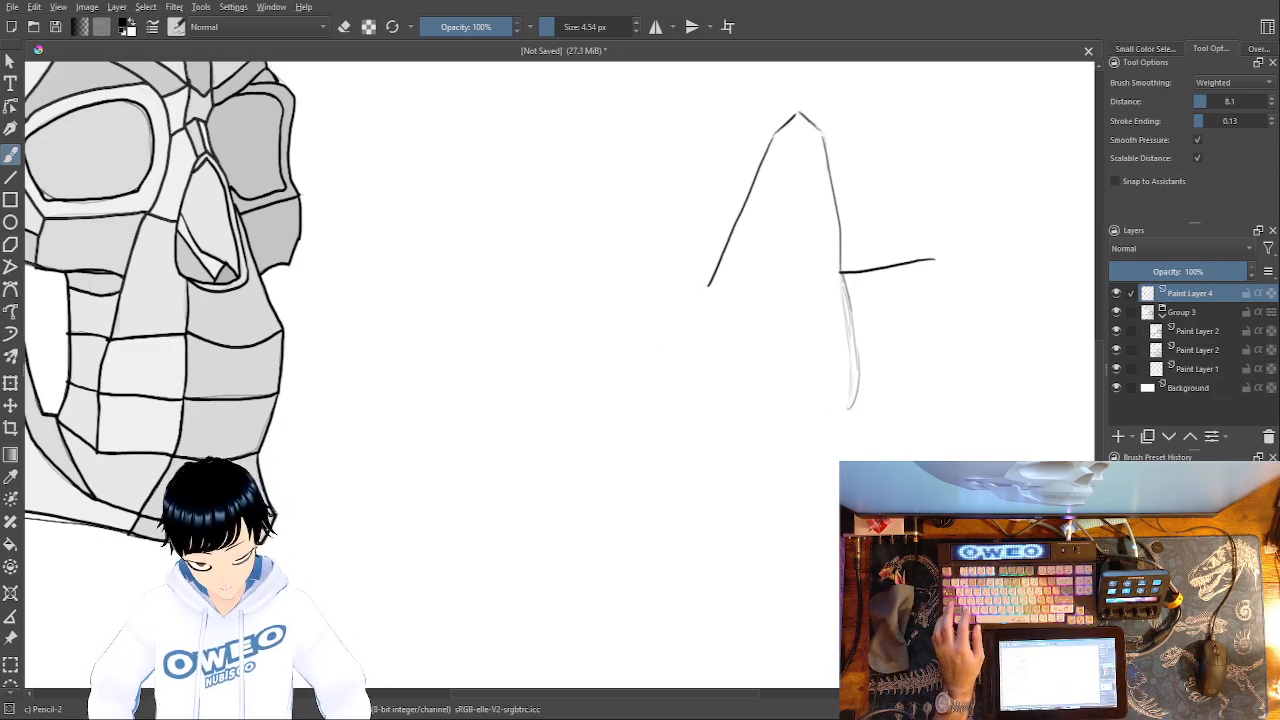
key("ctrl+z")
key("ctrl+z")
key("ctrl+z")
key("ctrl+z")
key("ctrl+z")
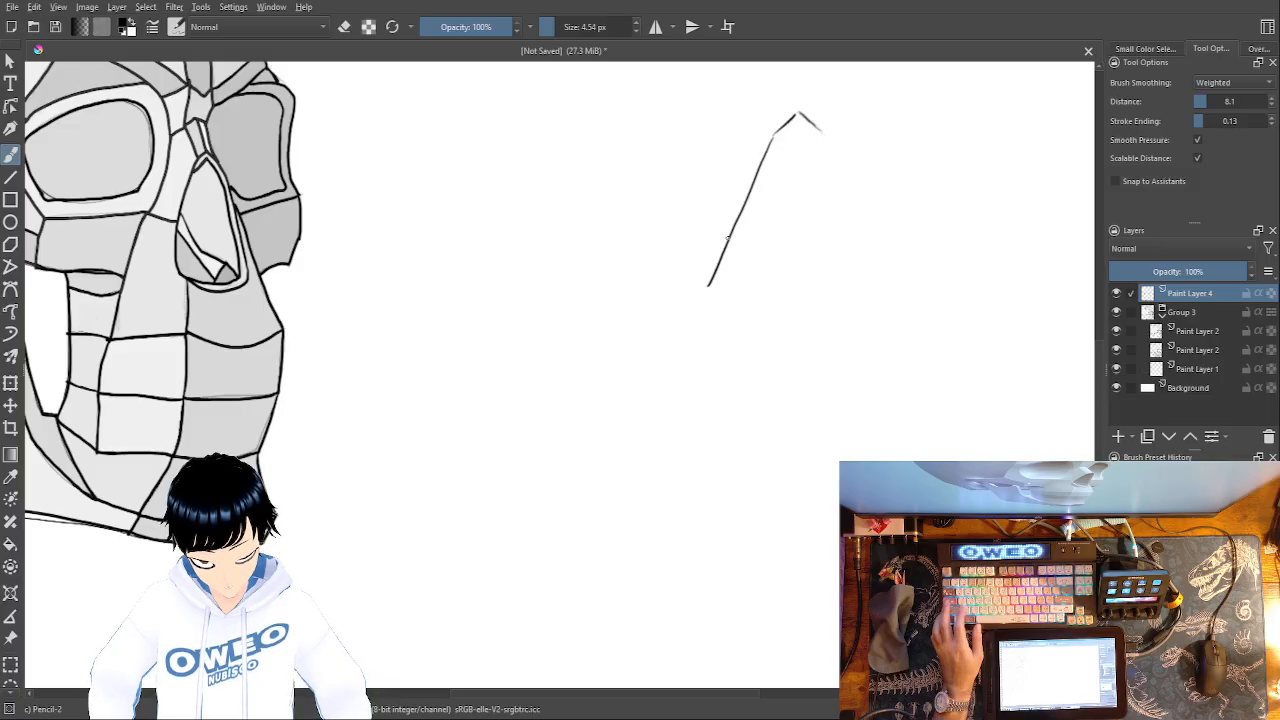
key("ctrl+shift+z")
key("ctrl+z")
key("ctrl+z")
key("ctrl+z")
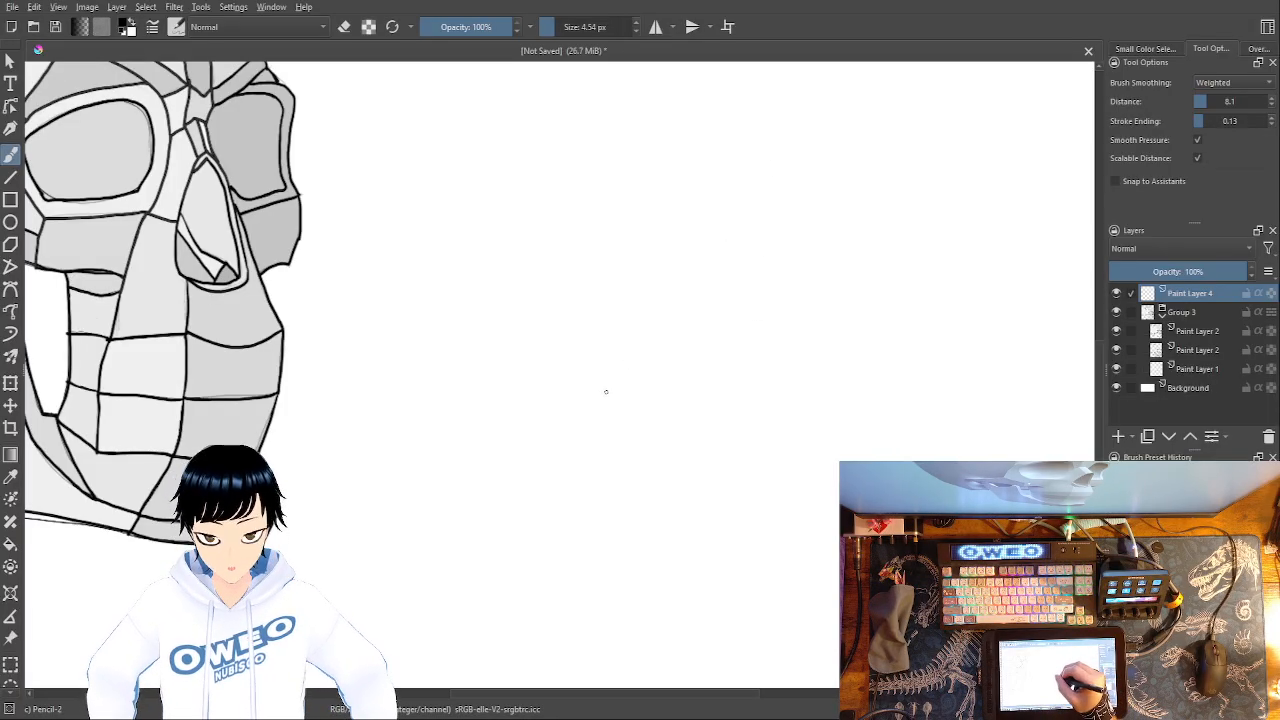
- Draw a new outline beside the skull: a slanted peak, a long curved left side, and a nearly horizontal bottom edge
mouse_move(598, 398)
left_mouse_down()
mouse_move(652, 315)
mouse_move(693, 185)
mouse_move(728, 168)
mouse_move(771, 248)
mouse_move(708, 172)
mouse_move(680, 196)
mouse_move(679, 302)
mouse_move(622, 424)
left_mouse_up()
key("ctrl+z")
key("ctrl+z")
key("ctrl+z")
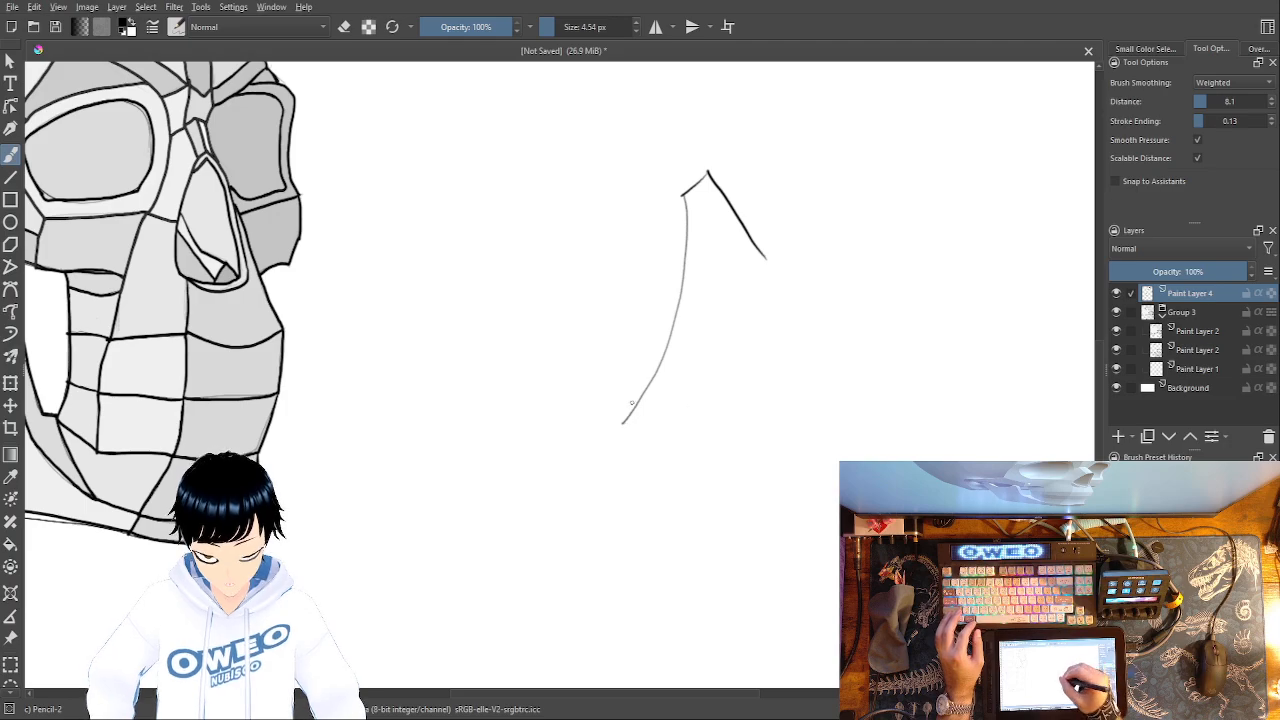
left_click_drag(622, 422, 722, 437)
mouse_move(768, 252)
left_mouse_down()
mouse_move(747, 305)
mouse_move(729, 465)
mouse_move(730, 536)
mouse_move(745, 560)
left_mouse_up()
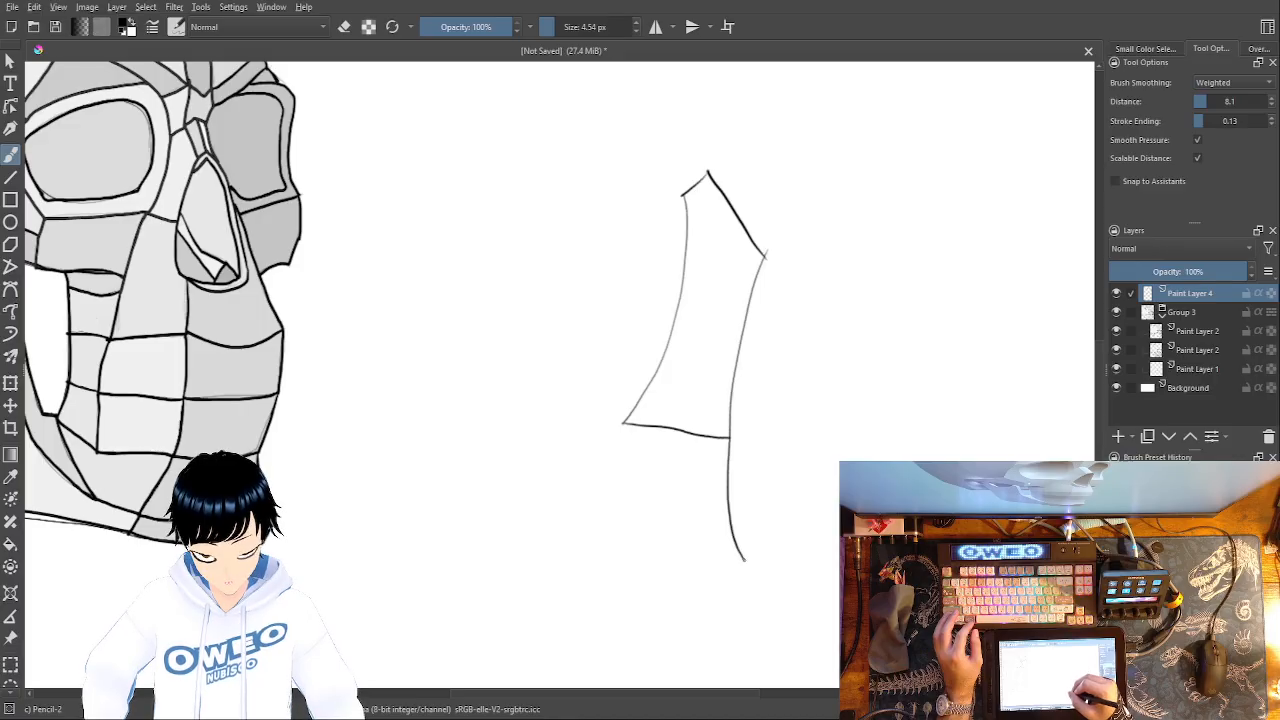
key("ctrl+z")
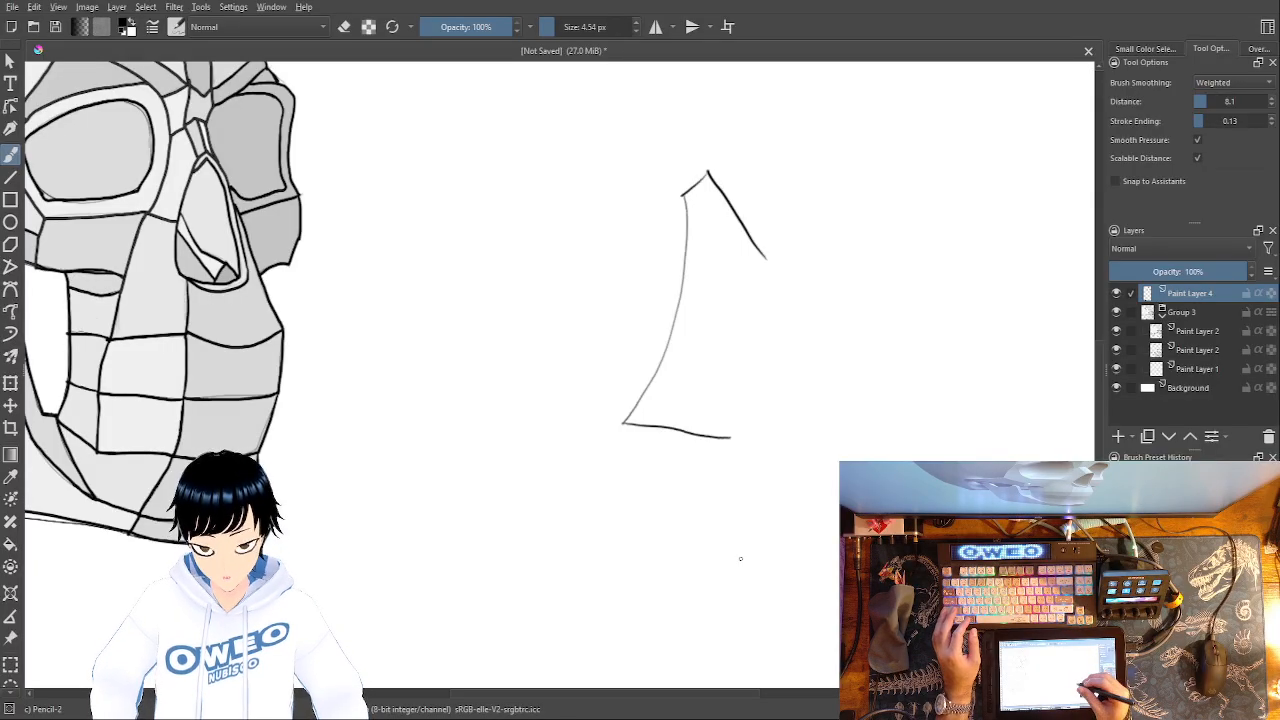
- Draw a closed teardrop outline with a pointed top, starting from the lower end of the first shape's slanted right edge
left_click_drag(739, 334, 665, 263)
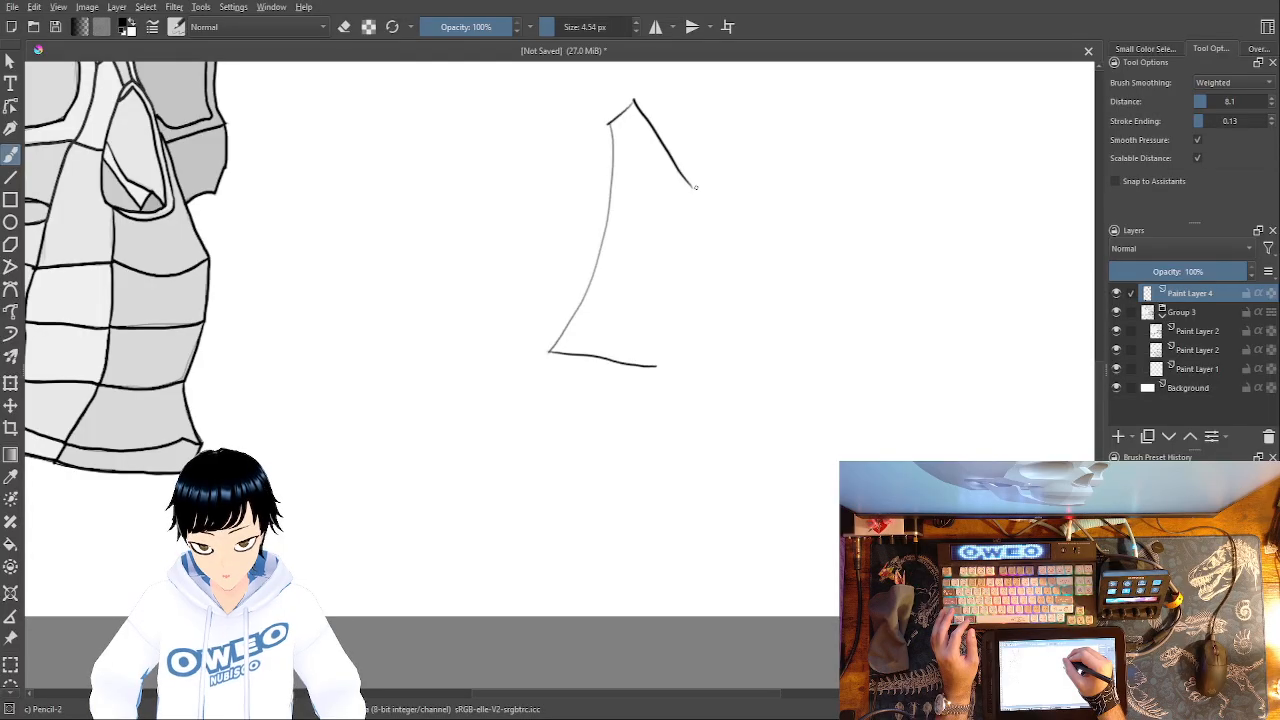
mouse_move(690, 190)
left_mouse_down()
mouse_move(723, 155)
mouse_move(745, 181)
mouse_move(683, 213)
mouse_move(654, 432)
left_mouse_up()
key("ctrl+z")
mouse_move(692, 186)
left_mouse_down()
mouse_move(623, 371)
mouse_move(628, 438)
mouse_move(637, 458)
mouse_move(693, 481)
mouse_move(785, 484)
mouse_move(810, 448)
mouse_move(770, 340)
mouse_move(743, 172)
left_mouse_up()
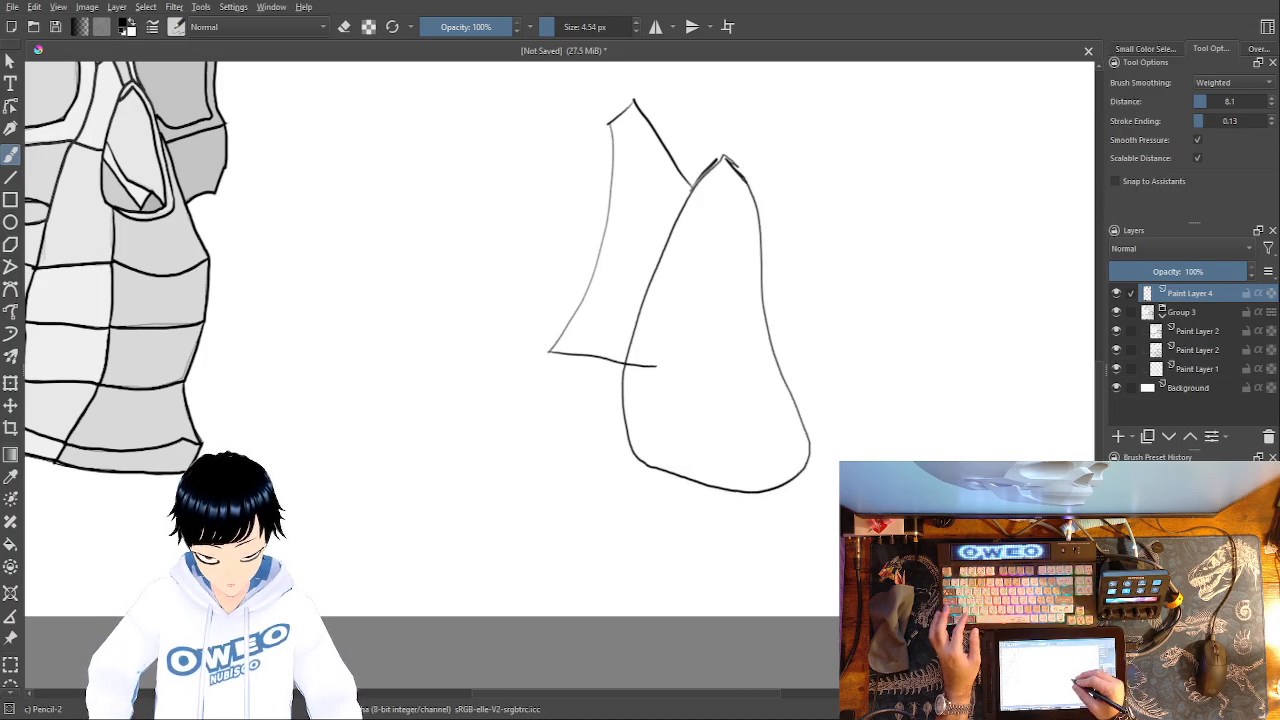
- Erase the end of the first shape's bottom line that overlaps the teardrop, using the small eraser
right_click(771, 405)
left_click(780, 309)
left_click_drag(671, 371, 632, 364)
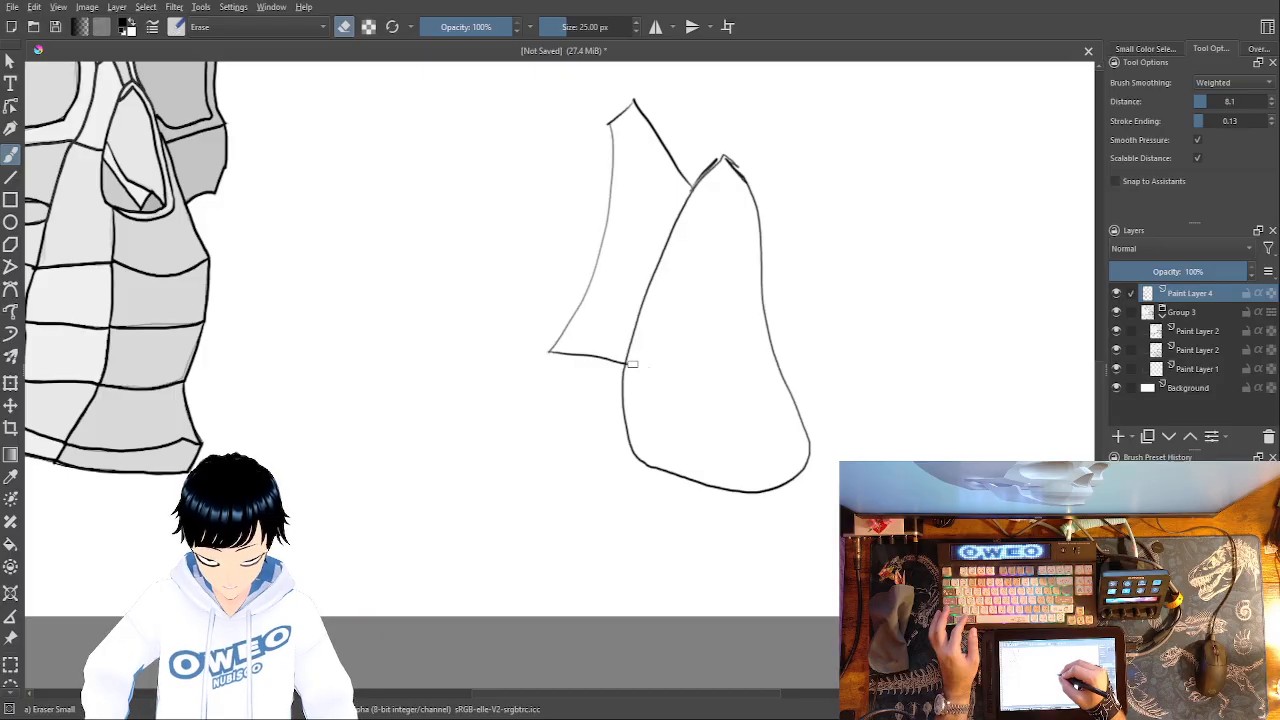
- Erase the teardrop's lower part, redraw it with Pencil-2 as a rounded base, and add an inner contour along its right side and base
mouse_move(819, 411)
left_mouse_down()
mouse_move(797, 457)
mouse_move(646, 466)
mouse_move(621, 420)
mouse_move(623, 370)
left_mouse_up()
right_click(807, 461)
left_click(872, 455)
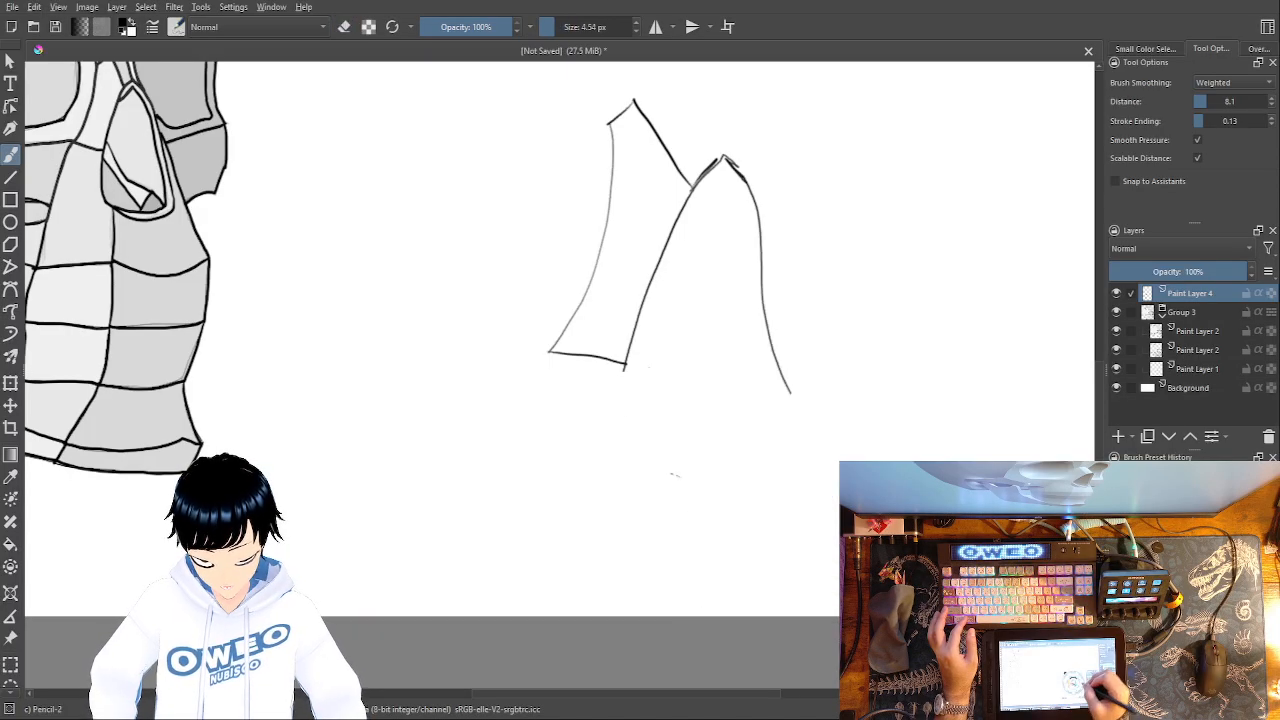
mouse_move(790, 392)
left_mouse_down()
mouse_move(773, 461)
mouse_move(748, 472)
mouse_move(629, 471)
mouse_move(609, 448)
mouse_move(606, 411)
mouse_move(626, 362)
left_mouse_up()
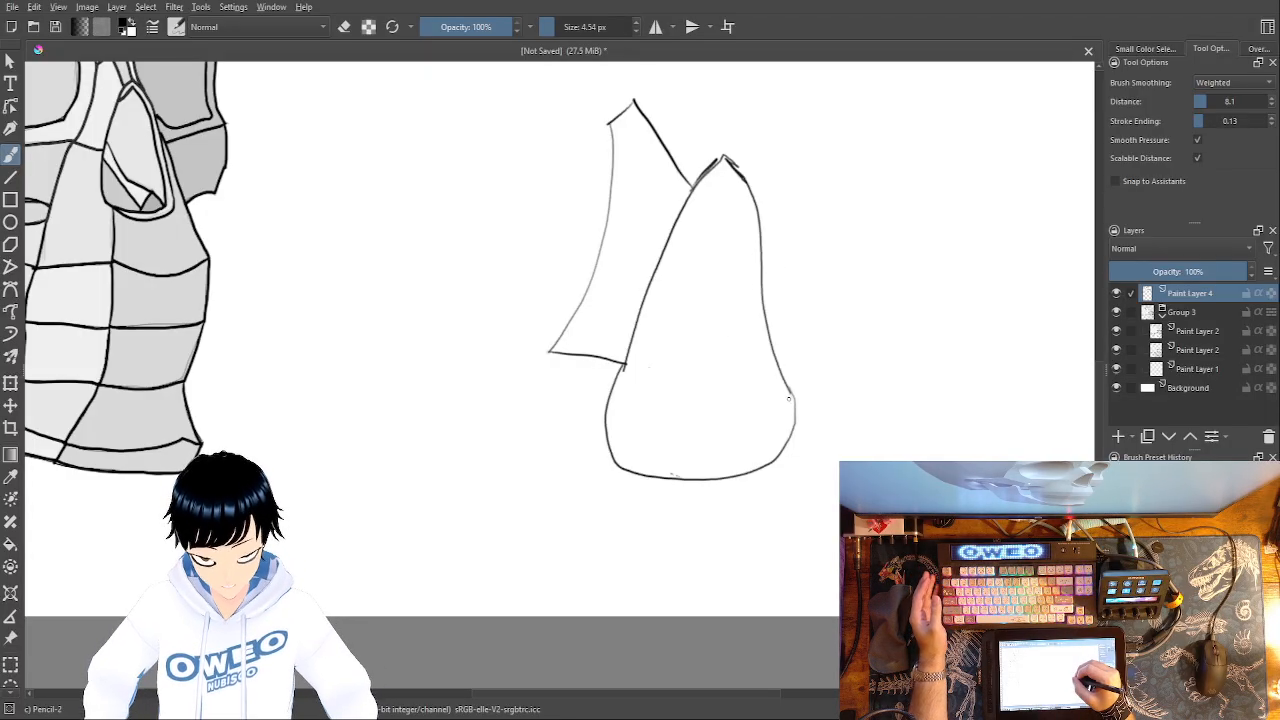
mouse_move(779, 394)
left_mouse_down()
mouse_move(754, 321)
mouse_move(747, 200)
mouse_move(729, 177)
mouse_move(692, 188)
left_mouse_up()
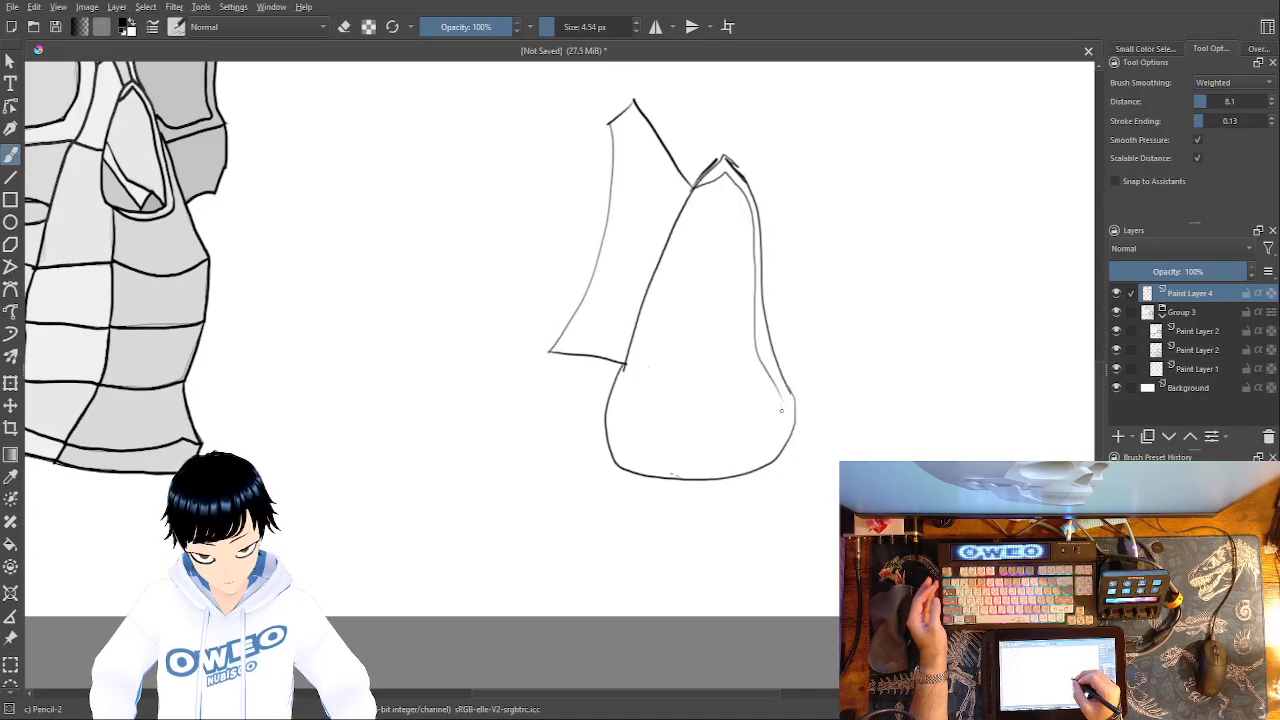
mouse_move(782, 396)
left_mouse_down()
mouse_move(775, 440)
mouse_move(727, 469)
mouse_move(653, 469)
mouse_move(618, 452)
left_mouse_up()
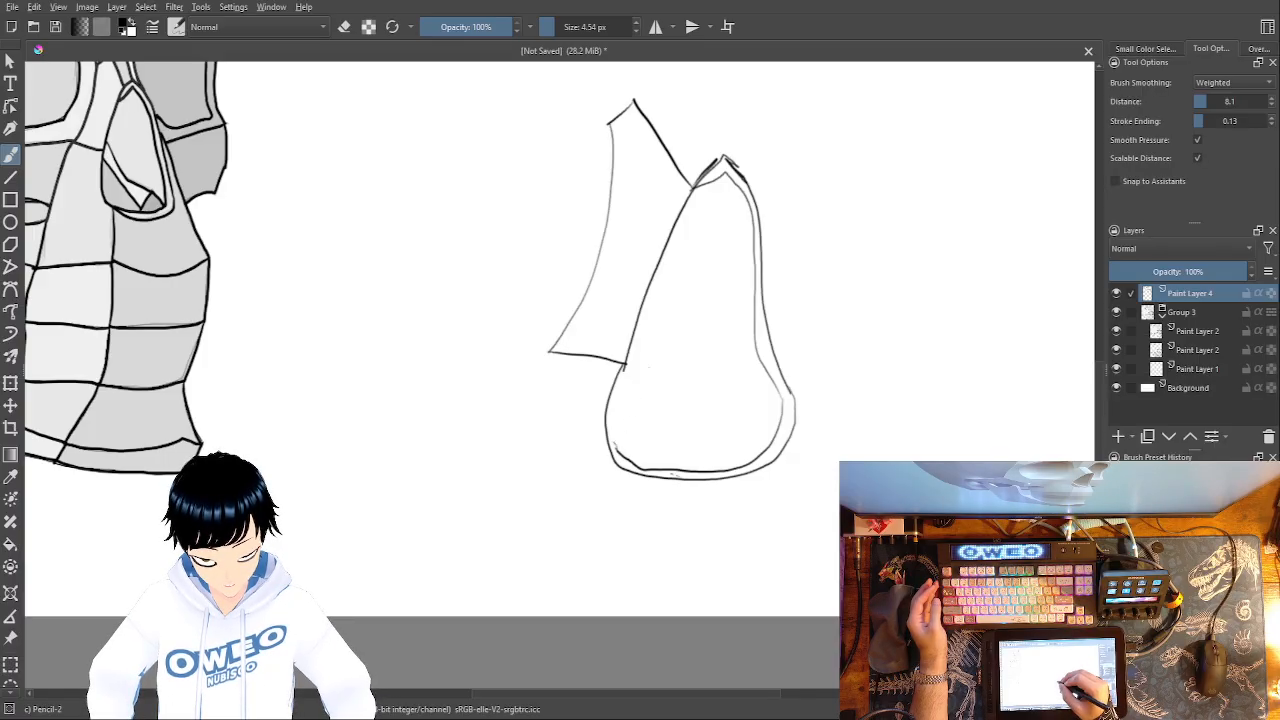
- Erase the teardrop's lower-left edge with the small eraser and redraw it as a steeper line down to the base
right_click(612, 431)
left_click(606, 345)
left_click_drag(606, 372, 620, 462)
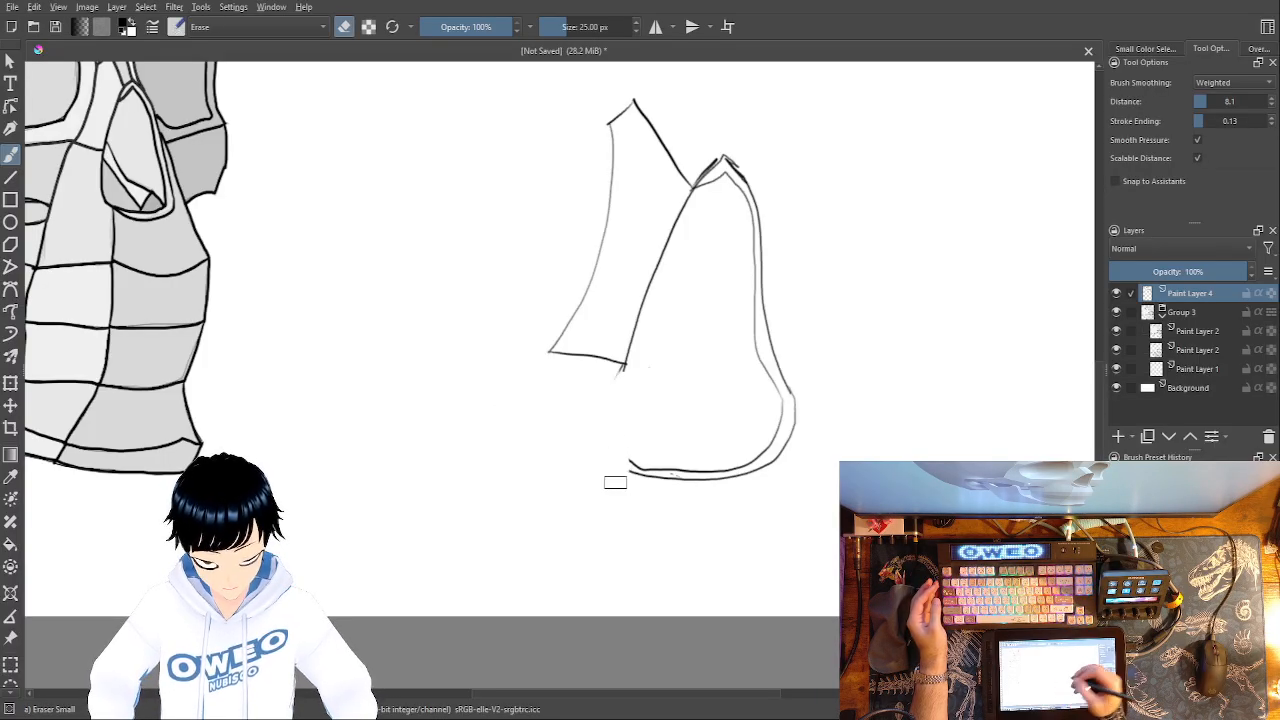
right_click(731, 490)
right_click(748, 443)
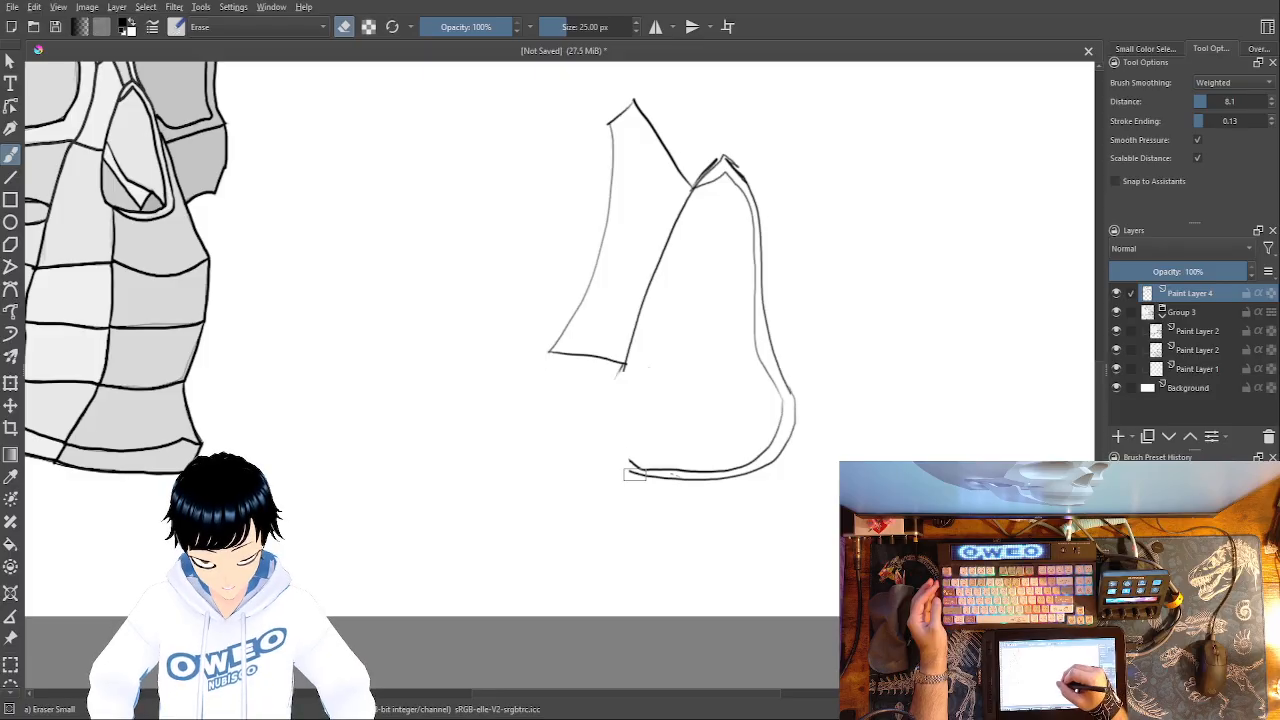
right_click(725, 460)
left_click(800, 485)
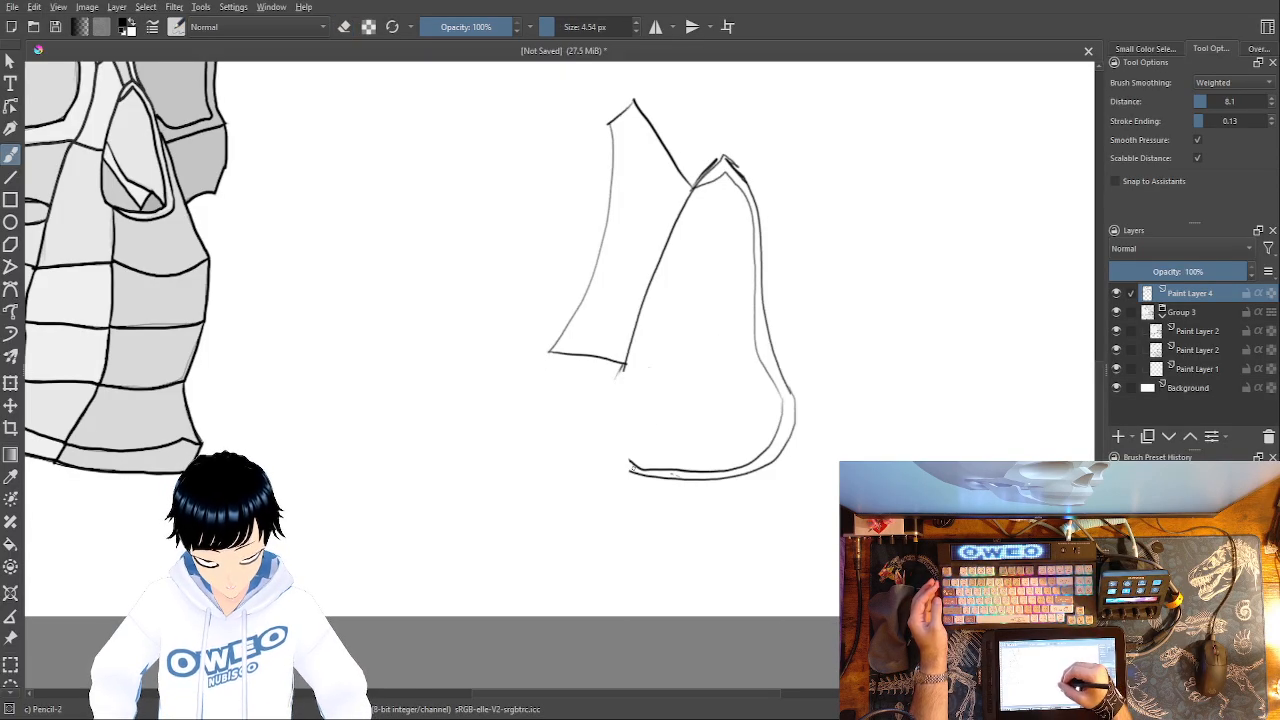
left_click_drag(628, 466, 620, 378)
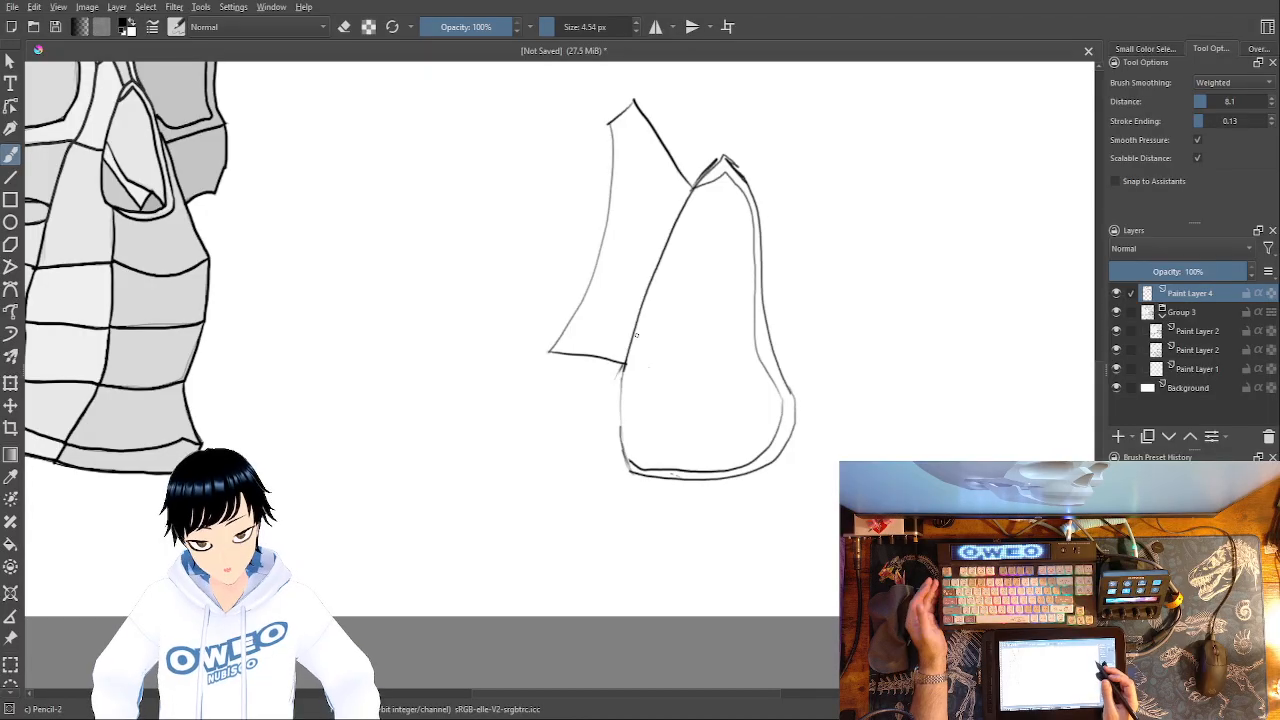
- Erase the newly drawn lower-left edge and redraw it with Pencil-2, bulging further outward from the first shape's bottom corner
right_click(646, 423)
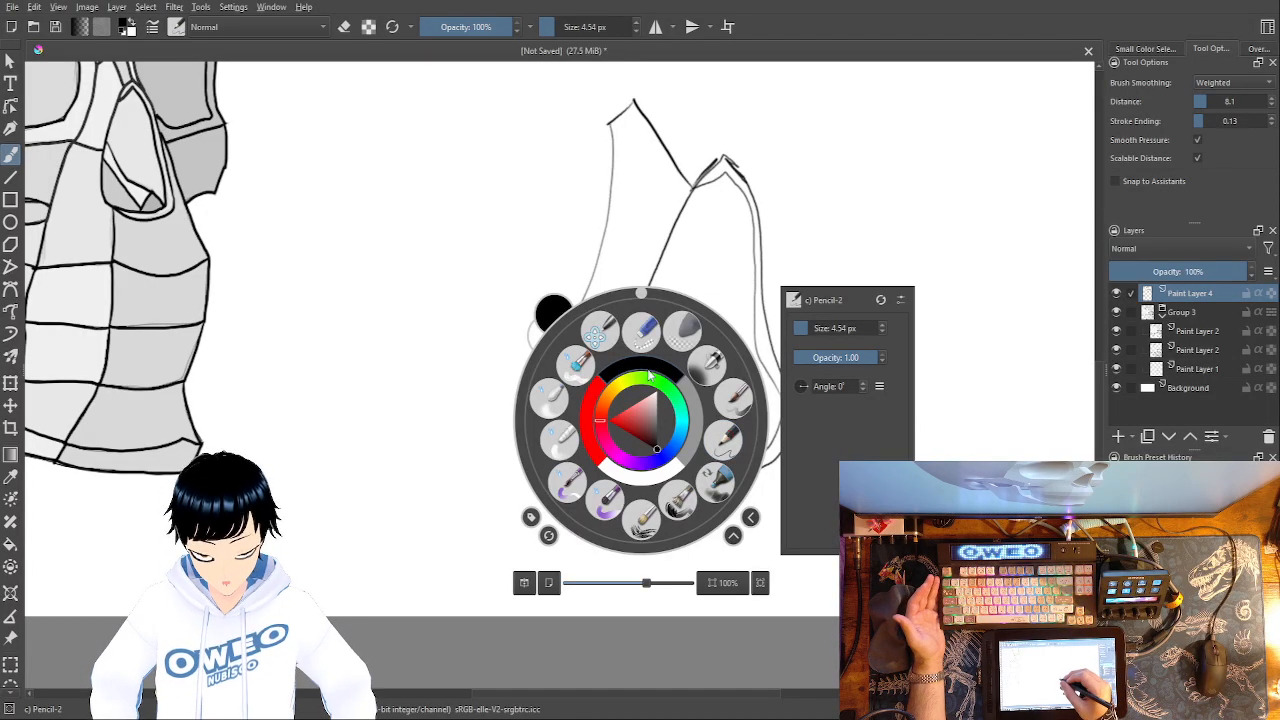
left_click(600, 390)
mouse_move(634, 409)
left_mouse_down()
mouse_move(620, 375)
mouse_move(629, 438)
left_mouse_up()
right_click(744, 418)
left_click(798, 384)
left_click_drag(623, 366, 616, 458)
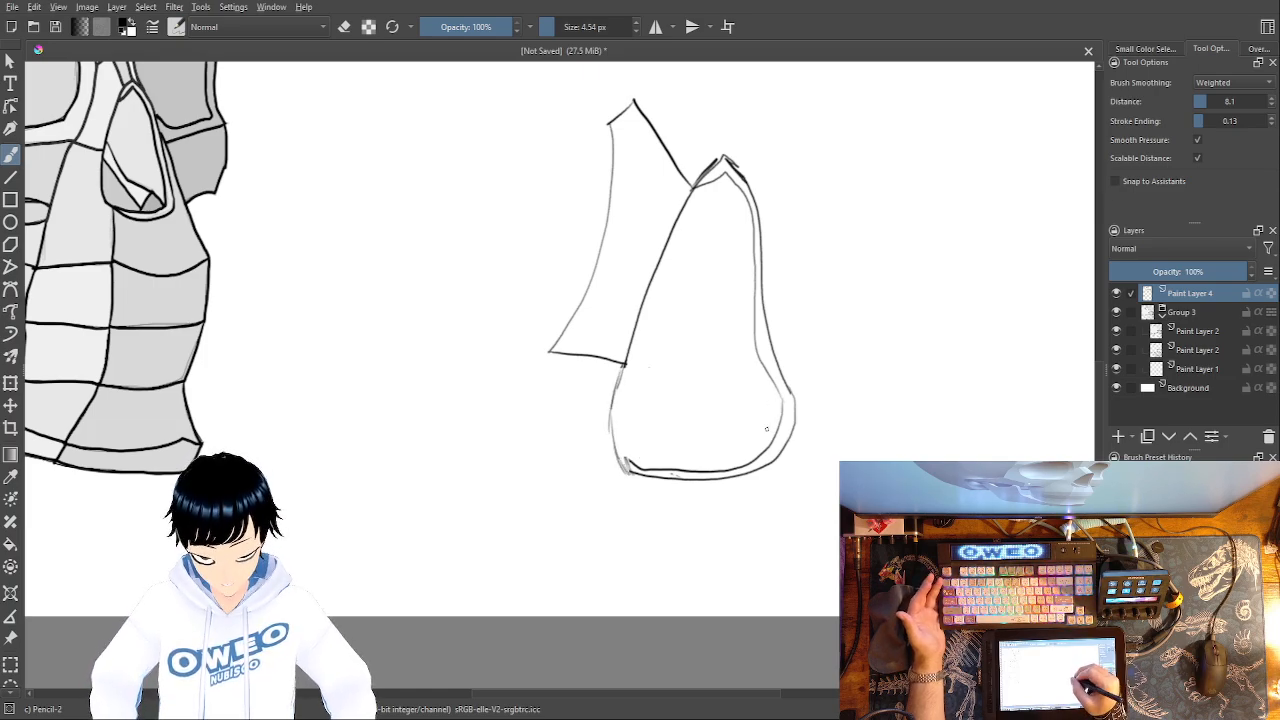
- Draw a small peaked plane on the teardrop's inner base, with two diagonal lines running up from it to the left edge
mouse_move(740, 464)
left_mouse_down()
mouse_move(727, 437)
mouse_move(675, 469)
left_mouse_up()
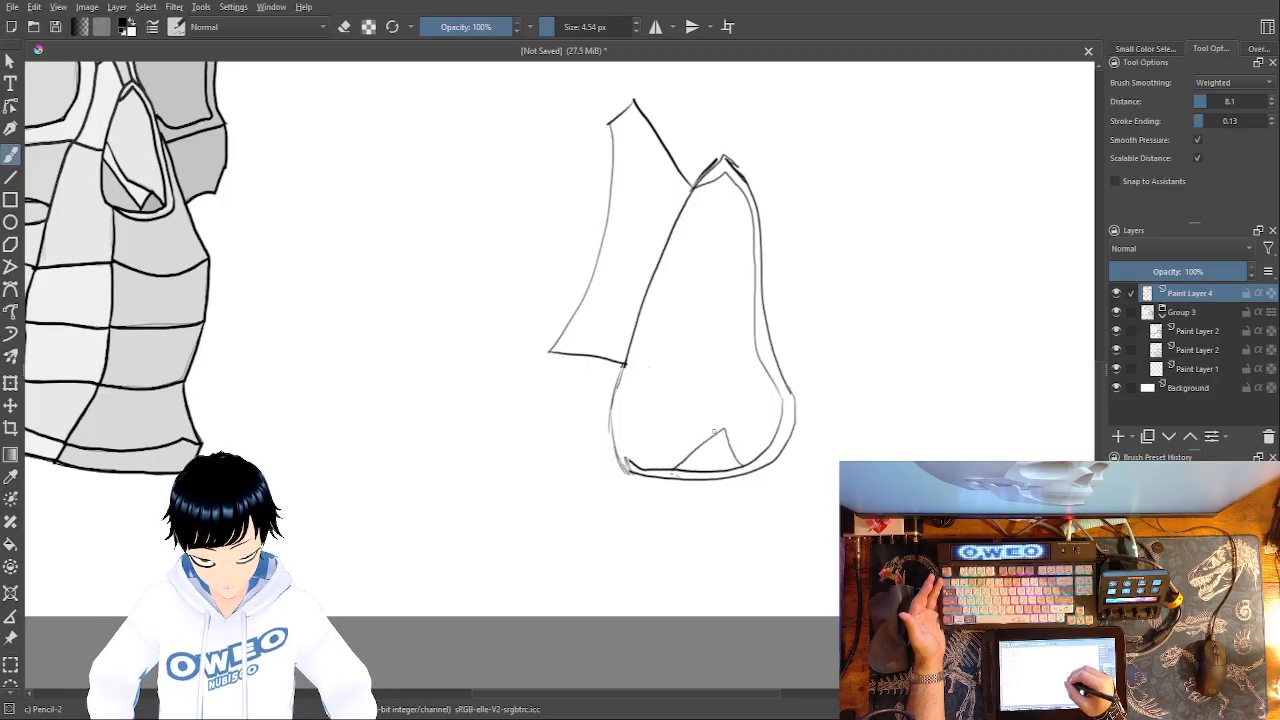
left_click_drag(722, 430, 681, 389)
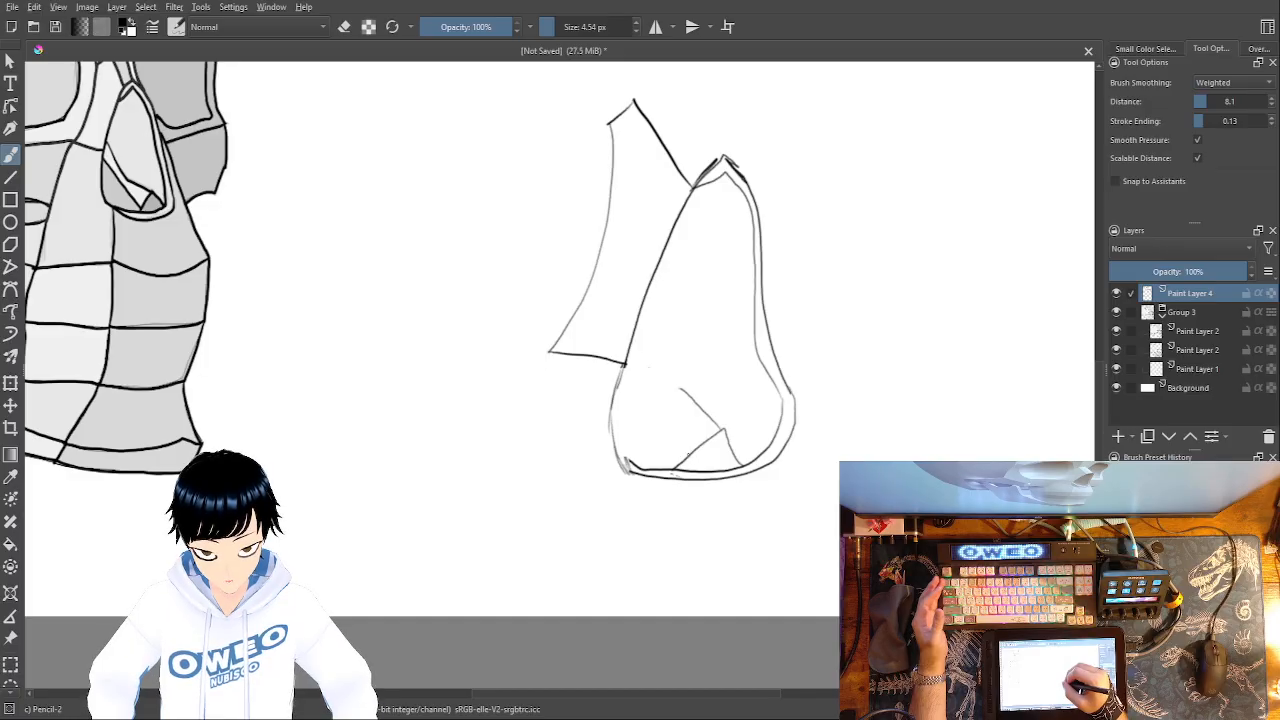
mouse_move(686, 458)
left_mouse_down()
mouse_move(631, 359)
mouse_move(665, 382)
mouse_move(643, 320)
left_mouse_up()
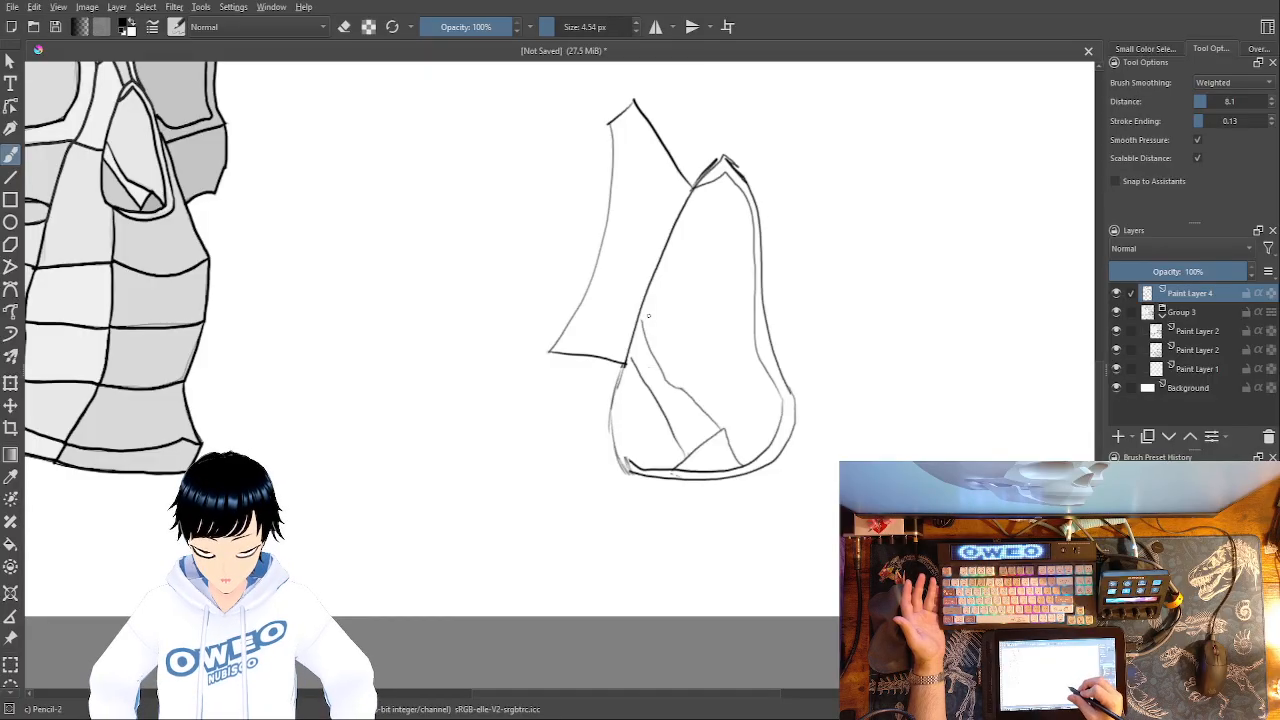
- Draw a cap from the teardrop's tip up and over to the first shape's peak, enclosing the area above the slanted edge
left_click_drag(648, 316, 814, 380)
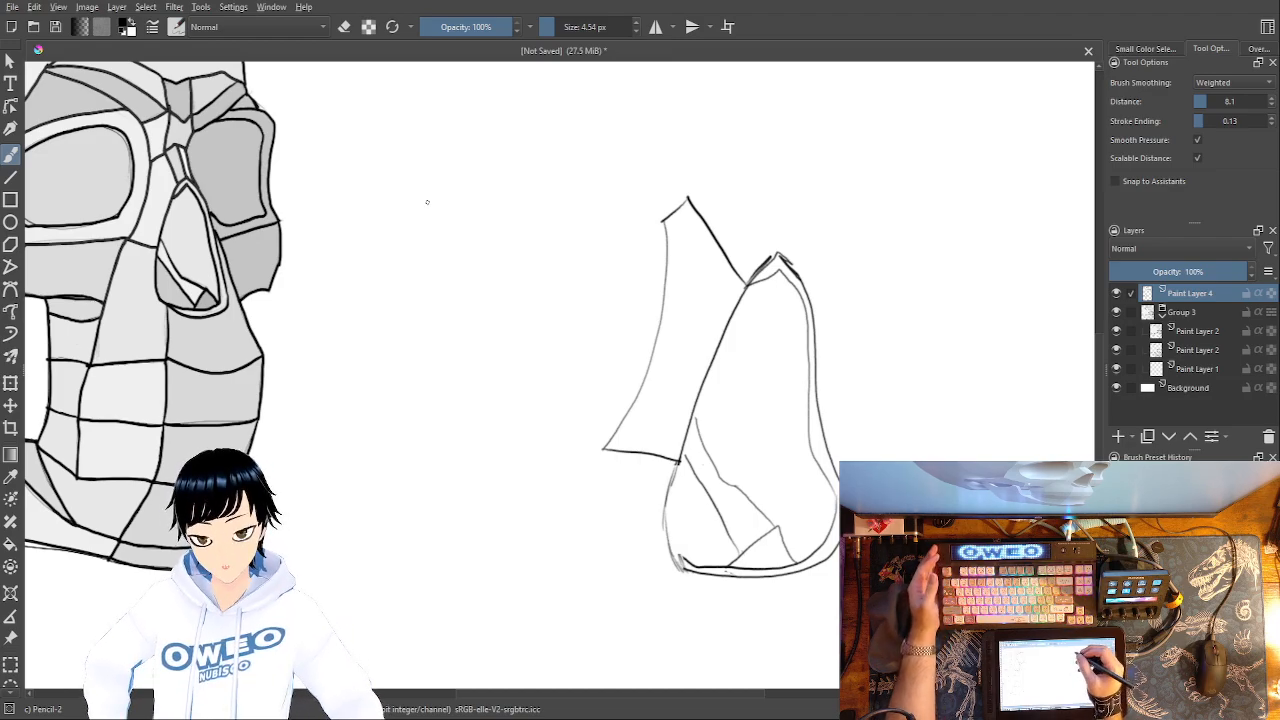
left_click_drag(780, 252, 745, 182)
mouse_move(764, 224)
left_mouse_down()
mouse_move(752, 169)
mouse_move(748, 183)
mouse_move(684, 200)
left_mouse_up()
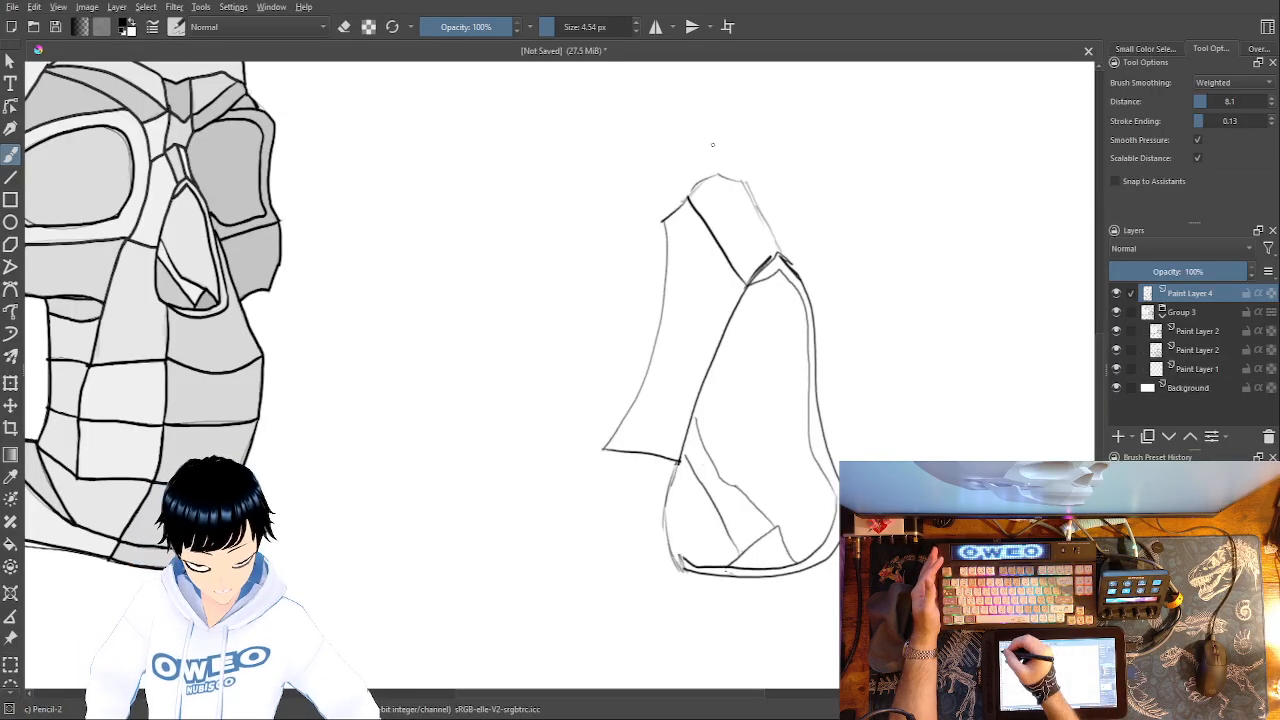
- Scale the new line drawing down with the Transform tool and move it up and to the right, farther from the skull
left_click(10, 384)
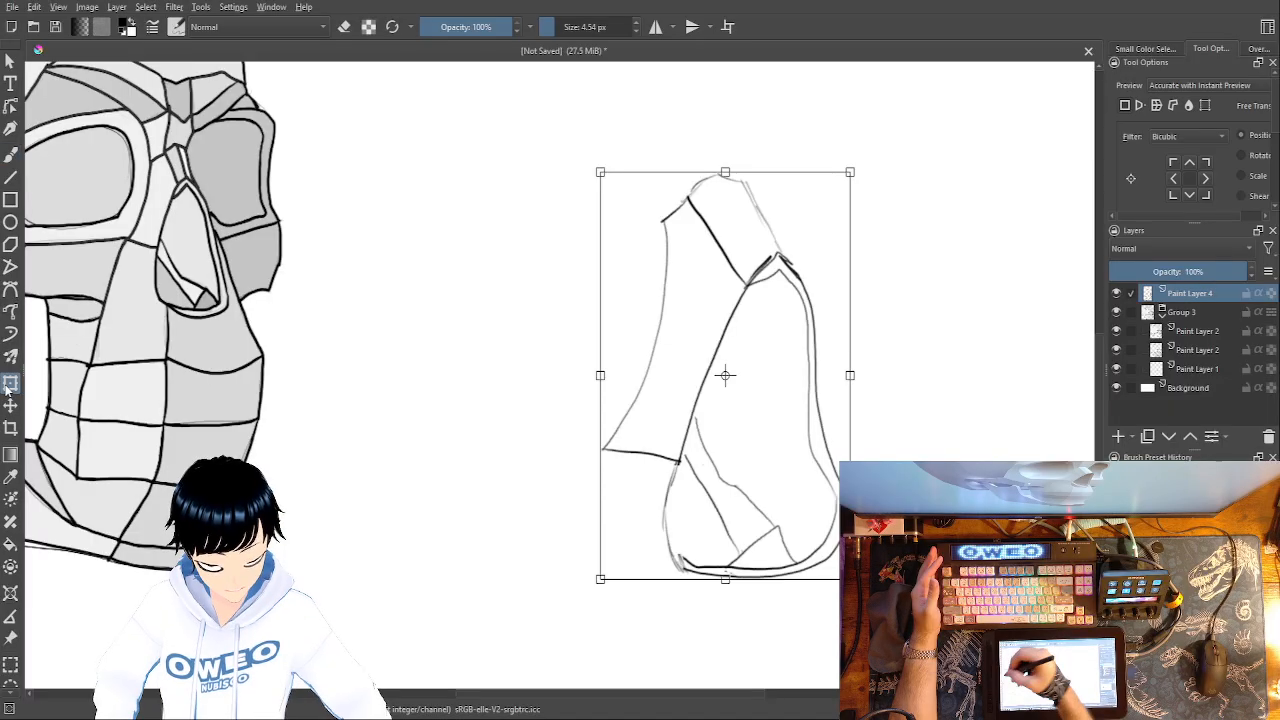
mouse_move(846, 172)
left_mouse_down()
mouse_move(780, 246)
mouse_move(743, 323)
left_mouse_up()
mouse_move(677, 434)
left_mouse_down()
mouse_move(752, 297)
mouse_move(802, 245)
left_mouse_up()
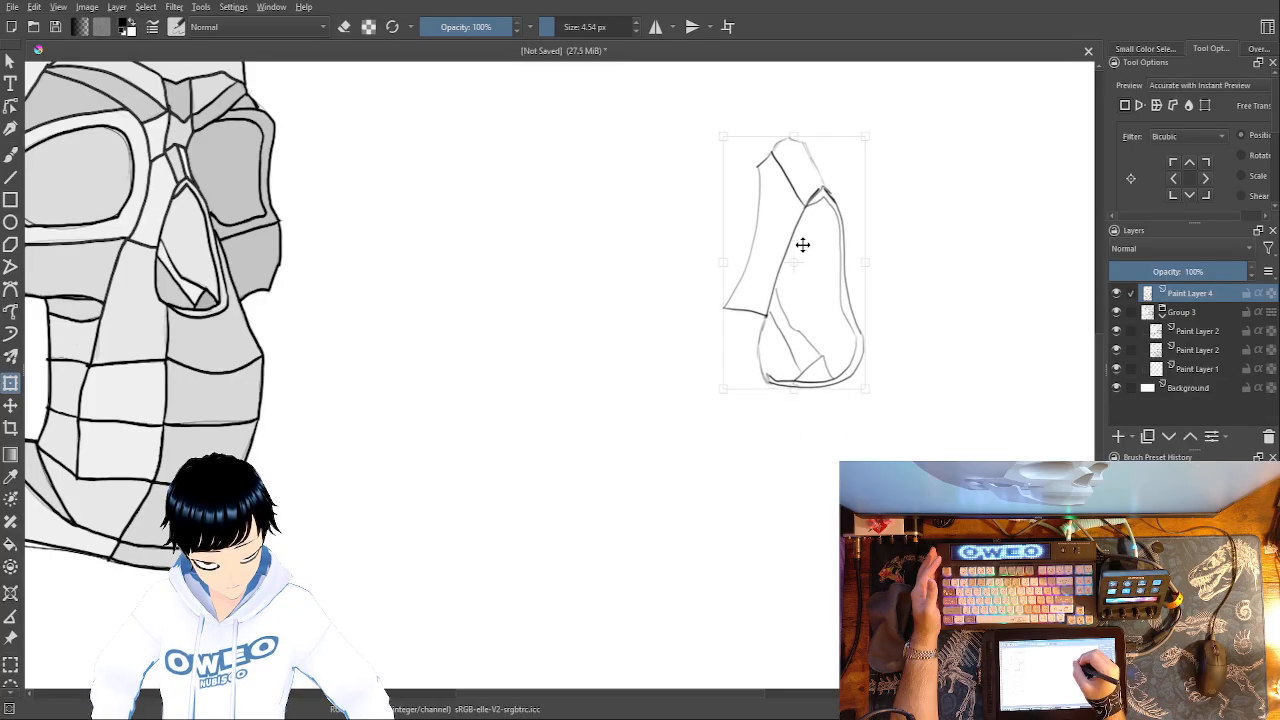
- Return to the freehand brush and draw a line slanting up and right from the cap, ending in a short vertical stroke
left_click(10, 157)
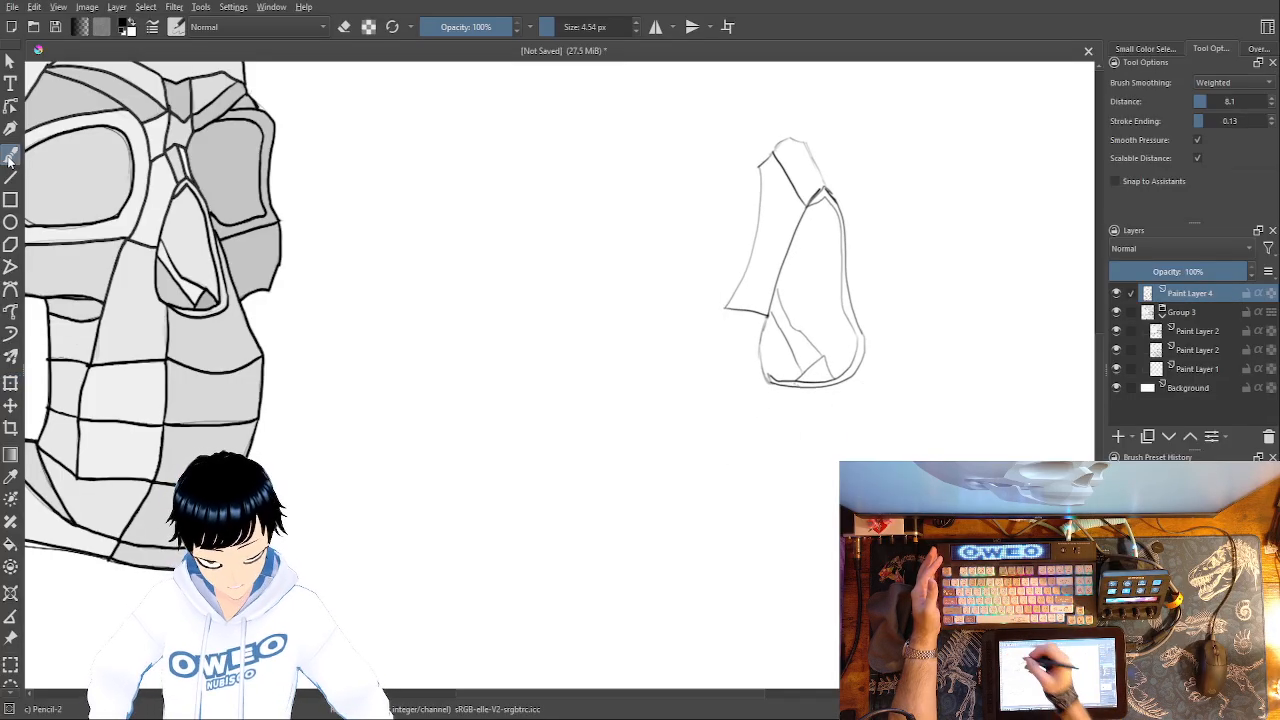
mouse_move(823, 303)
left_mouse_down()
mouse_move(857, 286)
mouse_move(826, 463)
left_mouse_up()
left_click_drag(752, 315, 734, 416)
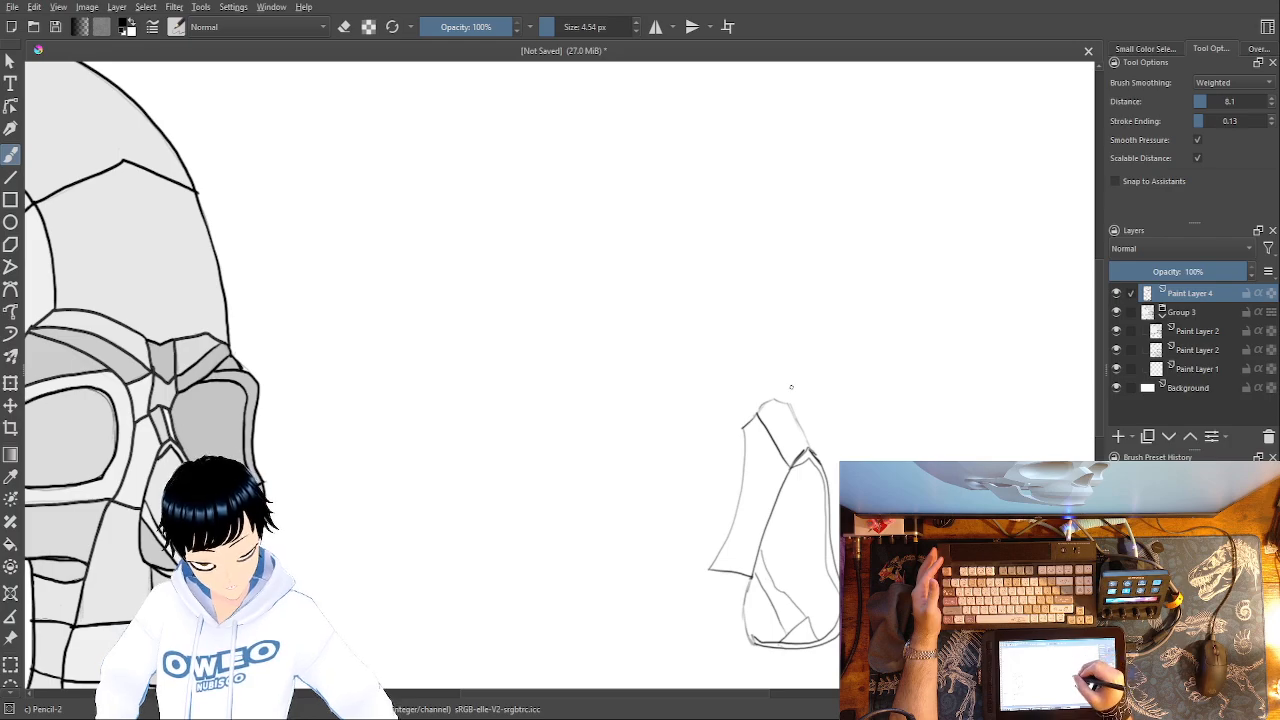
left_click_drag(806, 380, 826, 354)
mouse_move(796, 402)
left_mouse_down()
mouse_move(832, 344)
mouse_move(830, 300)
left_mouse_up()
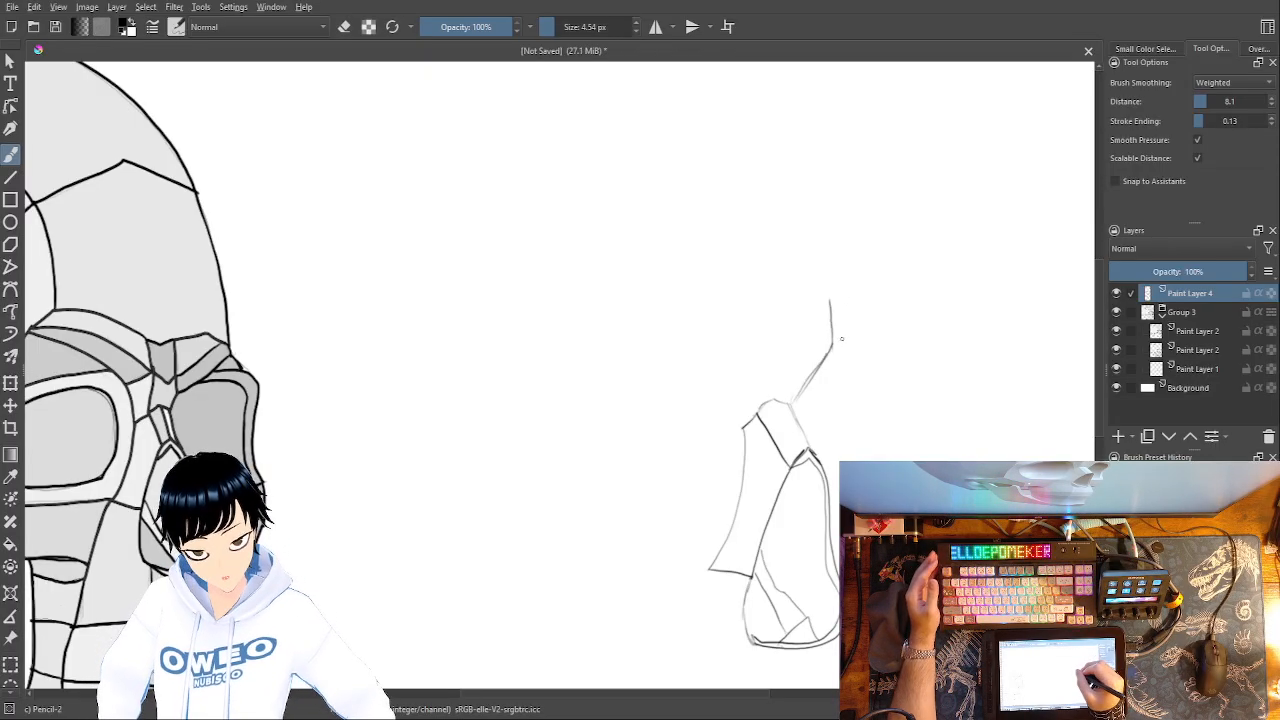
- Draw two stacked four-sided planes above the upper end of the slanted line
mouse_move(848, 339)
left_mouse_down()
mouse_move(915, 299)
mouse_move(910, 271)
mouse_move(903, 260)
mouse_move(830, 298)
left_mouse_up()
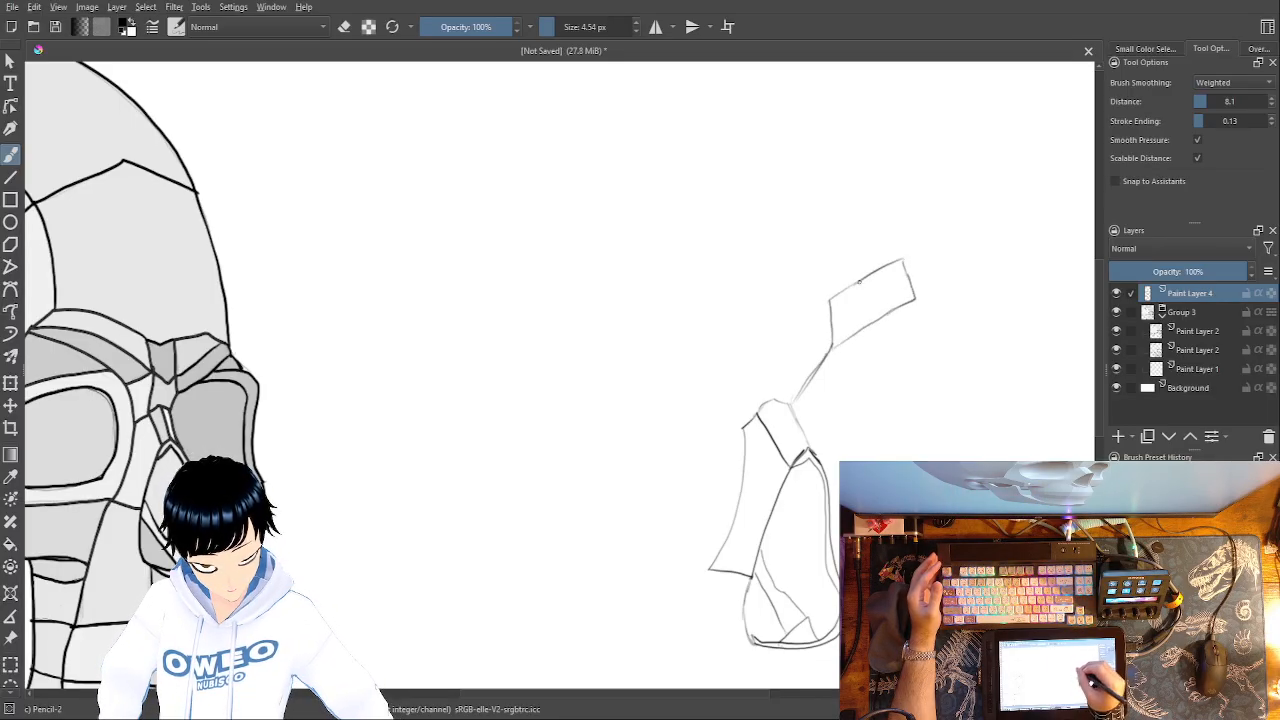
mouse_move(903, 260)
left_mouse_down()
mouse_move(870, 214)
mouse_move(825, 224)
left_mouse_up()
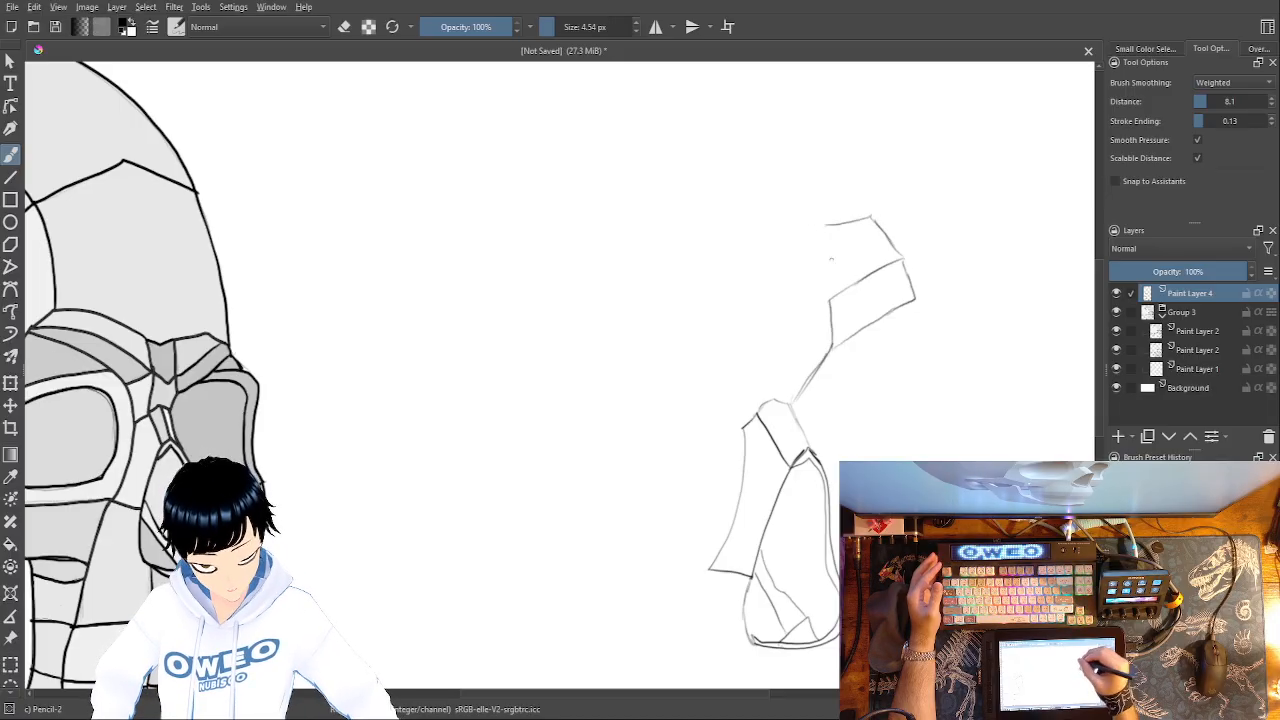
mouse_move(830, 296)
left_mouse_down()
mouse_move(822, 244)
mouse_move(845, 218)
mouse_move(812, 244)
left_mouse_up()
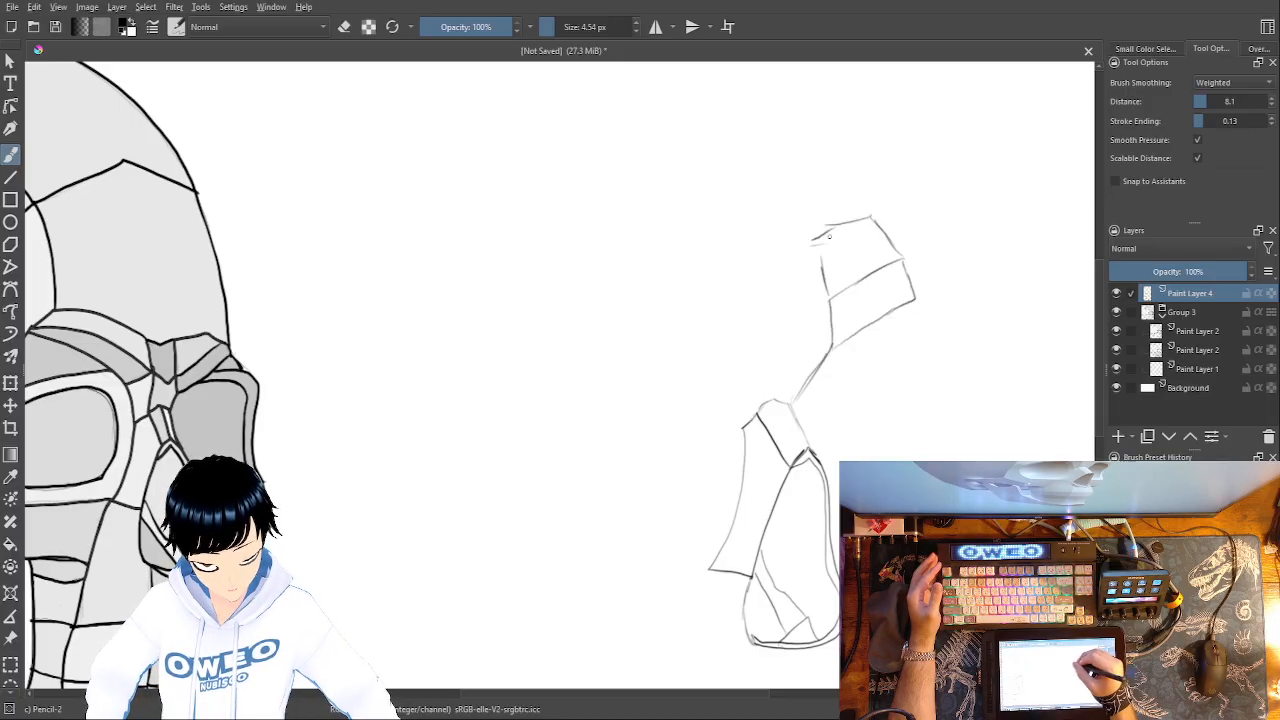
- Erase the stacked planes above the slanted line, keeping the slanted line itself
right_click(797, 349)
left_click(735, 290)
mouse_move(826, 288)
left_mouse_down()
mouse_move(804, 248)
mouse_move(822, 211)
mouse_move(822, 223)
mouse_move(852, 226)
mouse_move(902, 204)
mouse_move(832, 291)
mouse_move(912, 272)
mouse_move(920, 286)
mouse_move(831, 317)
mouse_move(891, 306)
left_mouse_up()
- Draw a short vertical from the slanted line's upper end, then a brow line dipping to the left, undoing unwanted strokes
right_click(808, 382)
left_click(808, 292)
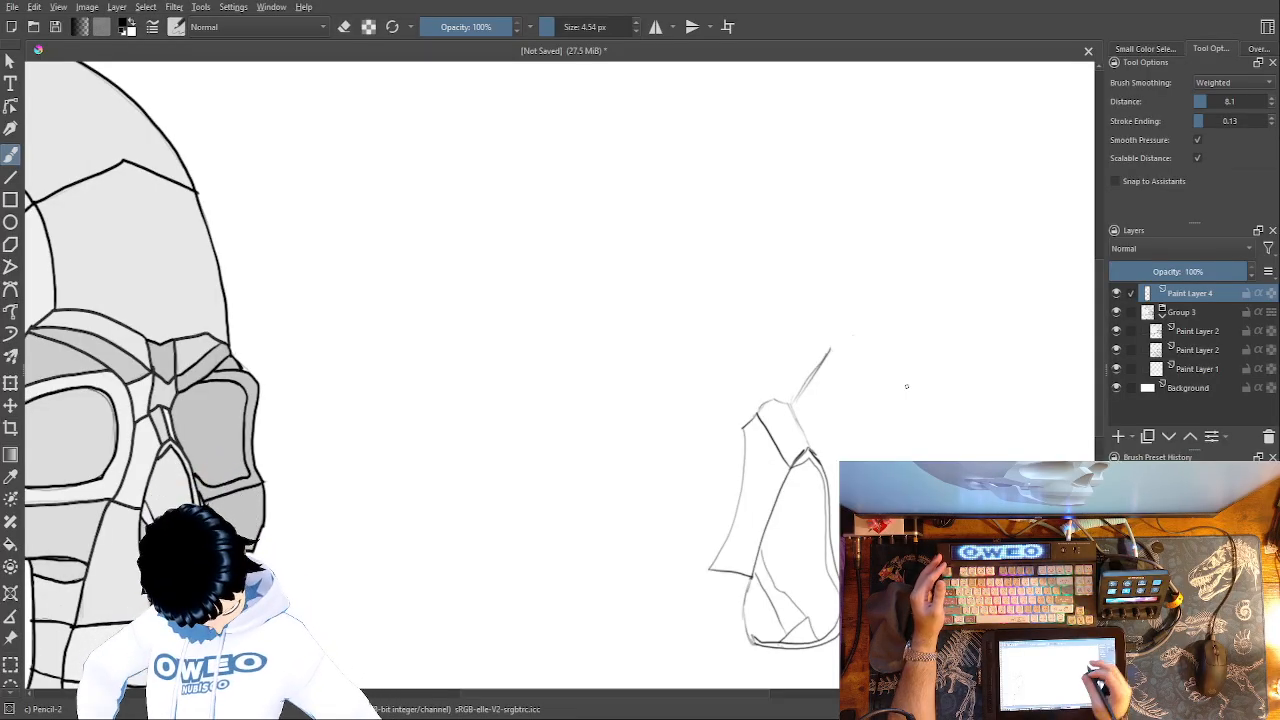
mouse_move(830, 349)
left_mouse_down()
mouse_move(830, 321)
mouse_move(786, 342)
mouse_move(830, 334)
mouse_move(830, 320)
mouse_move(793, 338)
mouse_move(731, 340)
left_mouse_up()
key("ctrl+z")
key("ctrl+z")
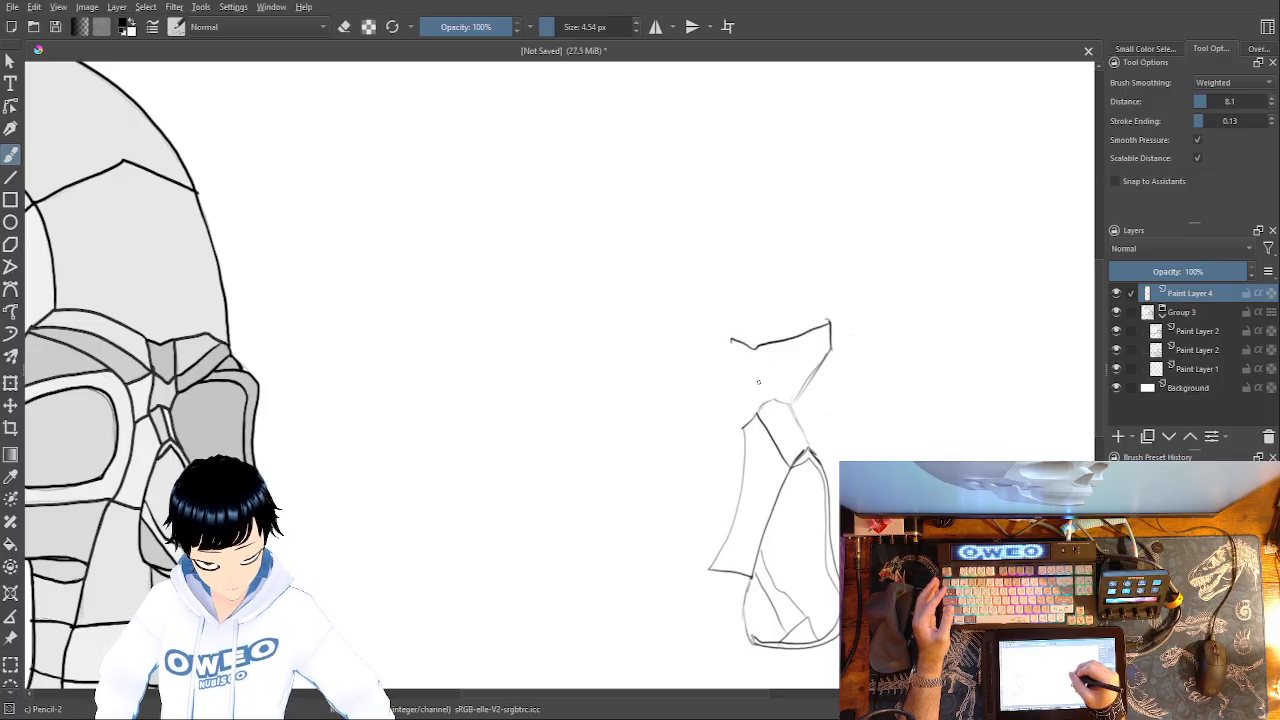
- Redraw the near edge of the brow plane above the nose bridge more steeply and erase its old upper line
left_click_drag(750, 420, 734, 338)
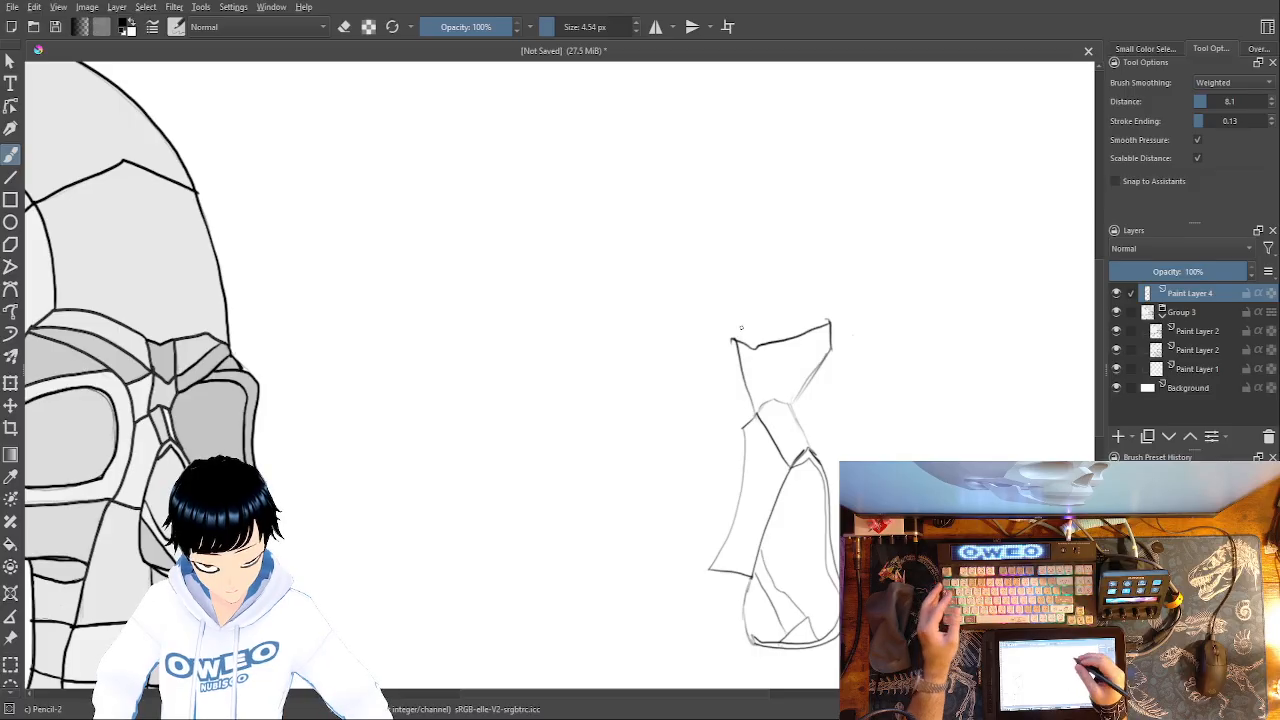
key("ctrl+z")
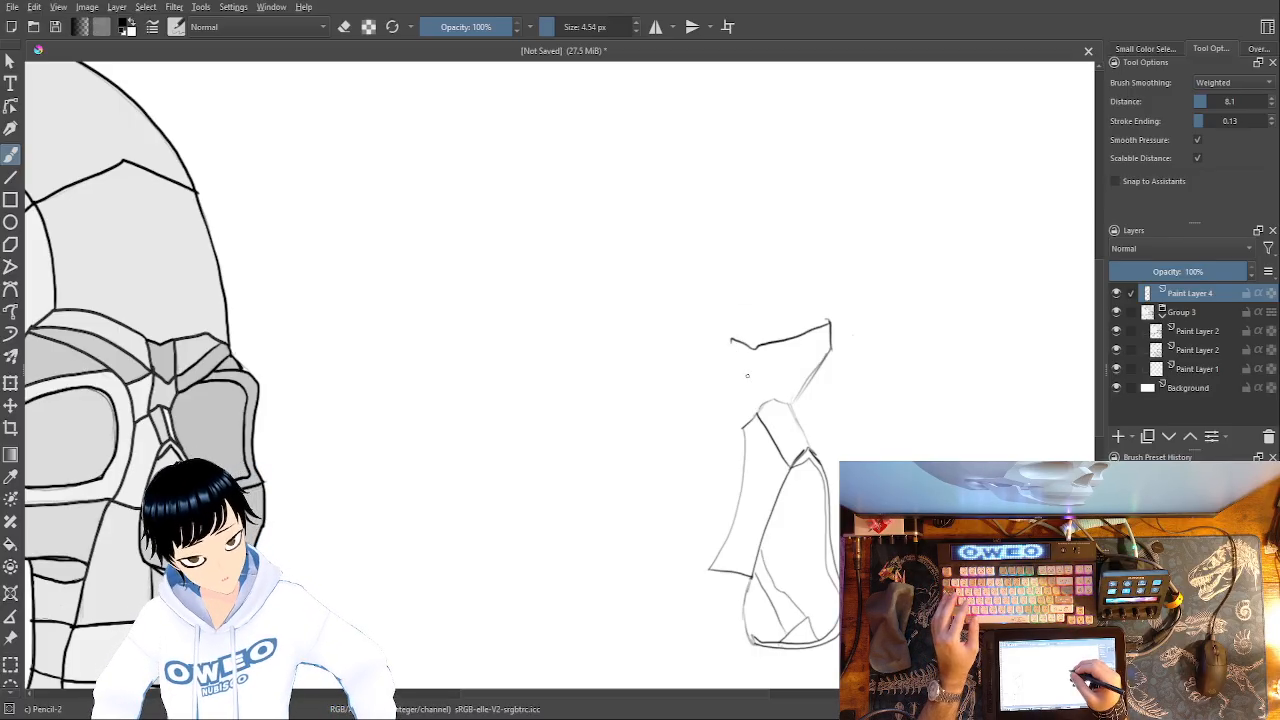
mouse_move(758, 416)
left_mouse_down()
mouse_move(767, 346)
mouse_move(741, 361)
mouse_move(757, 332)
mouse_move(736, 334)
mouse_move(775, 324)
mouse_move(778, 345)
mouse_move(816, 321)
left_mouse_up()
right_click(760, 338)
left_click(757, 236)
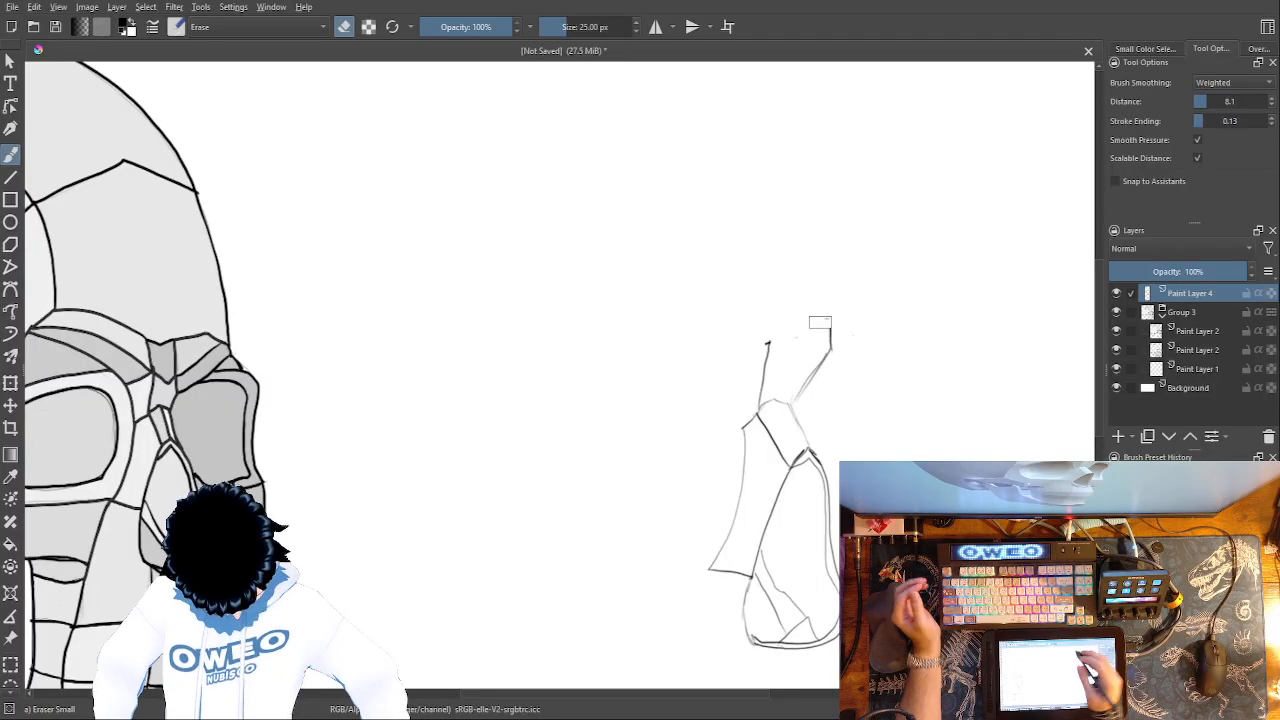
- With the Pencil-2 brush, draw a V-shaped upper edge above the nose bridge and outline the small four-sided plane beside it
right_click(754, 357)
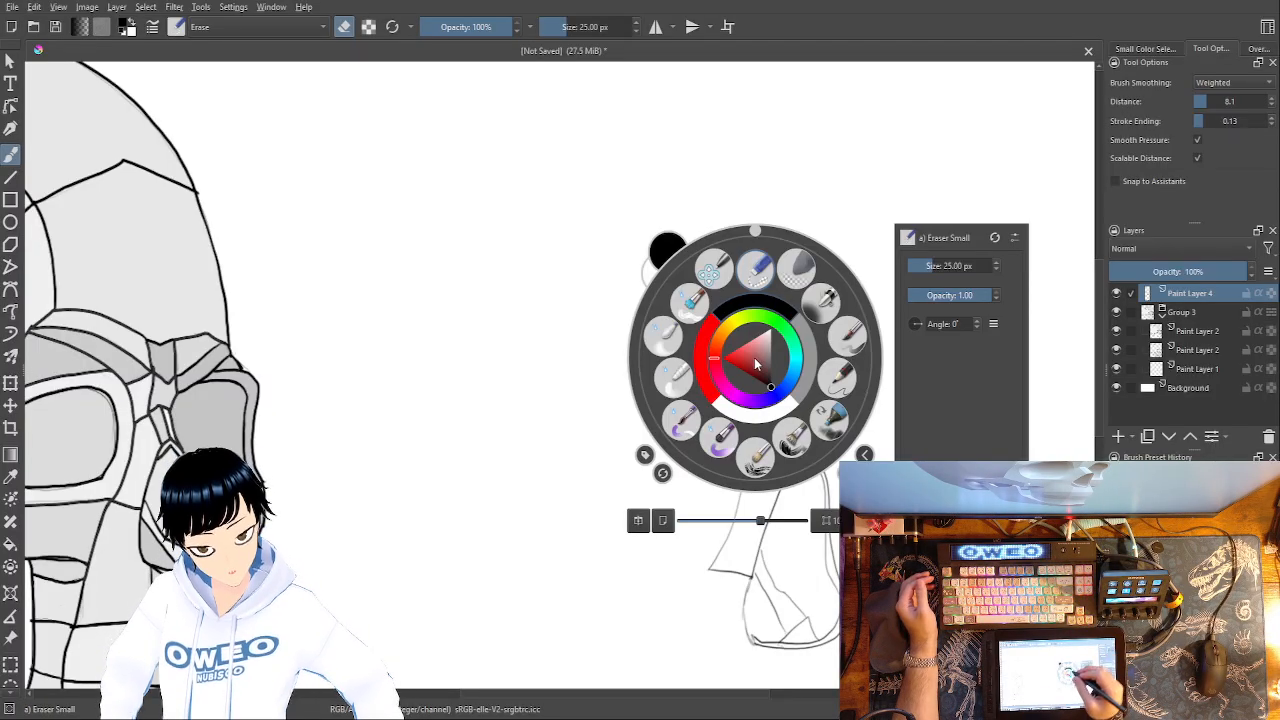
left_click(846, 389)
mouse_move(830, 328)
left_mouse_down()
mouse_move(786, 357)
mouse_move(769, 342)
left_mouse_up()
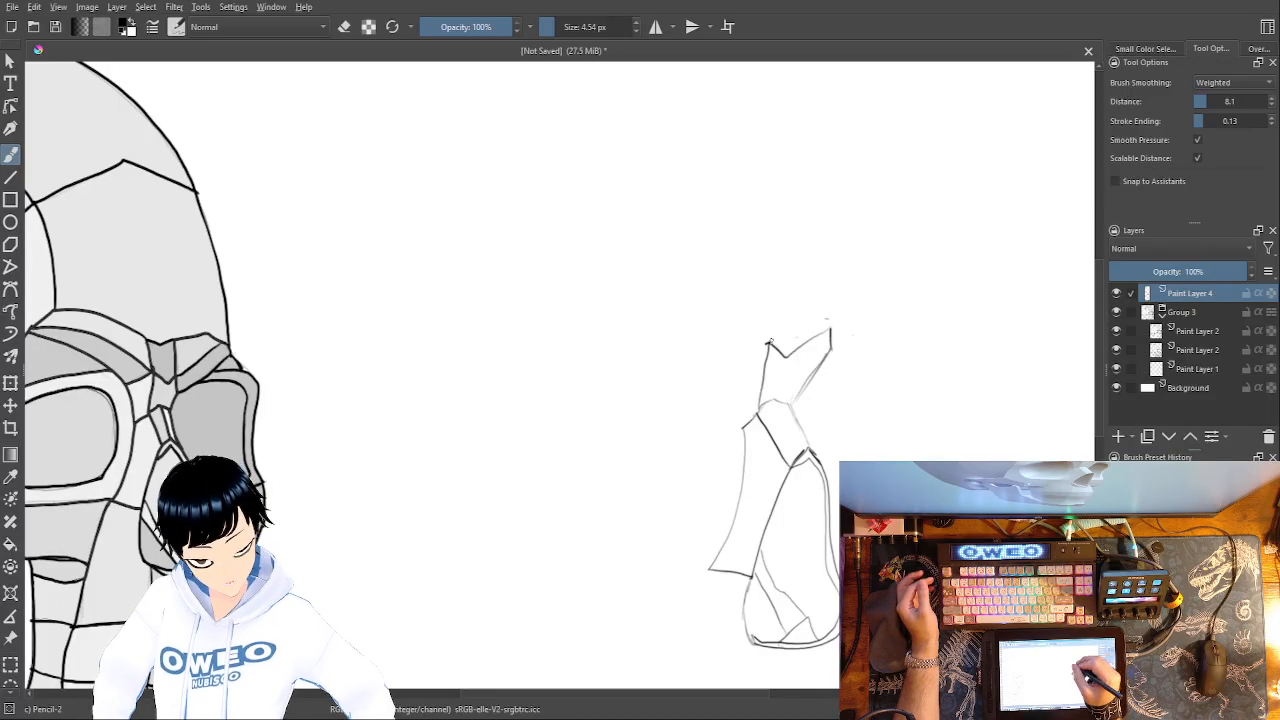
mouse_move(767, 345)
left_mouse_down()
mouse_move(725, 375)
mouse_move(740, 424)
left_mouse_up()
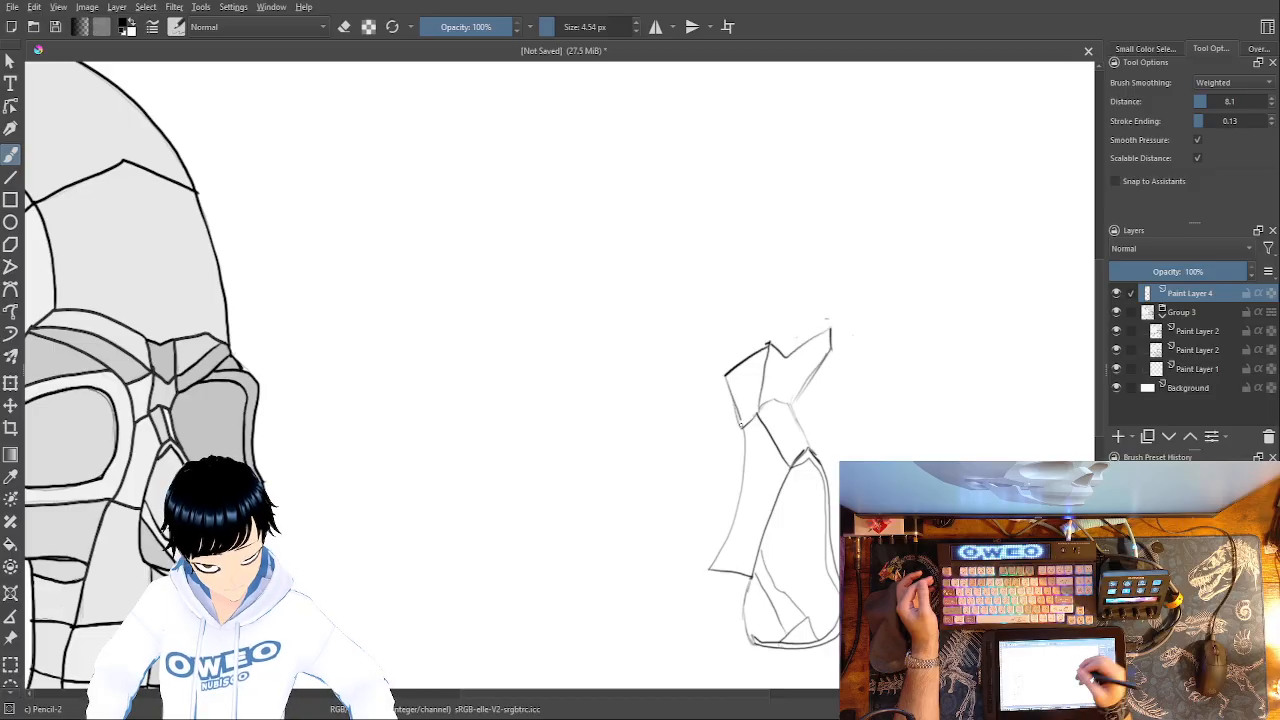
mouse_move(770, 347)
left_mouse_down()
mouse_move(704, 295)
mouse_move(606, 265)
left_mouse_up()
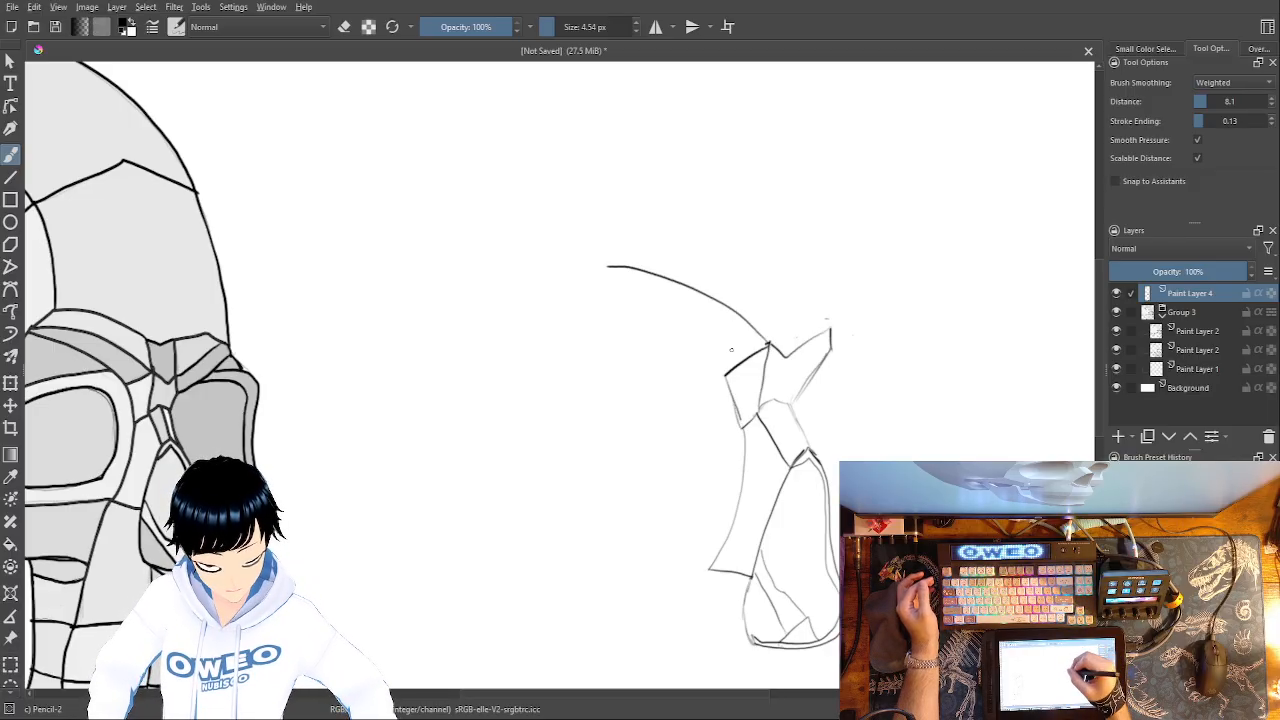
key("ctrl+z")
mouse_move(766, 340)
left_mouse_down()
mouse_move(686, 285)
mouse_move(624, 270)
left_mouse_up()
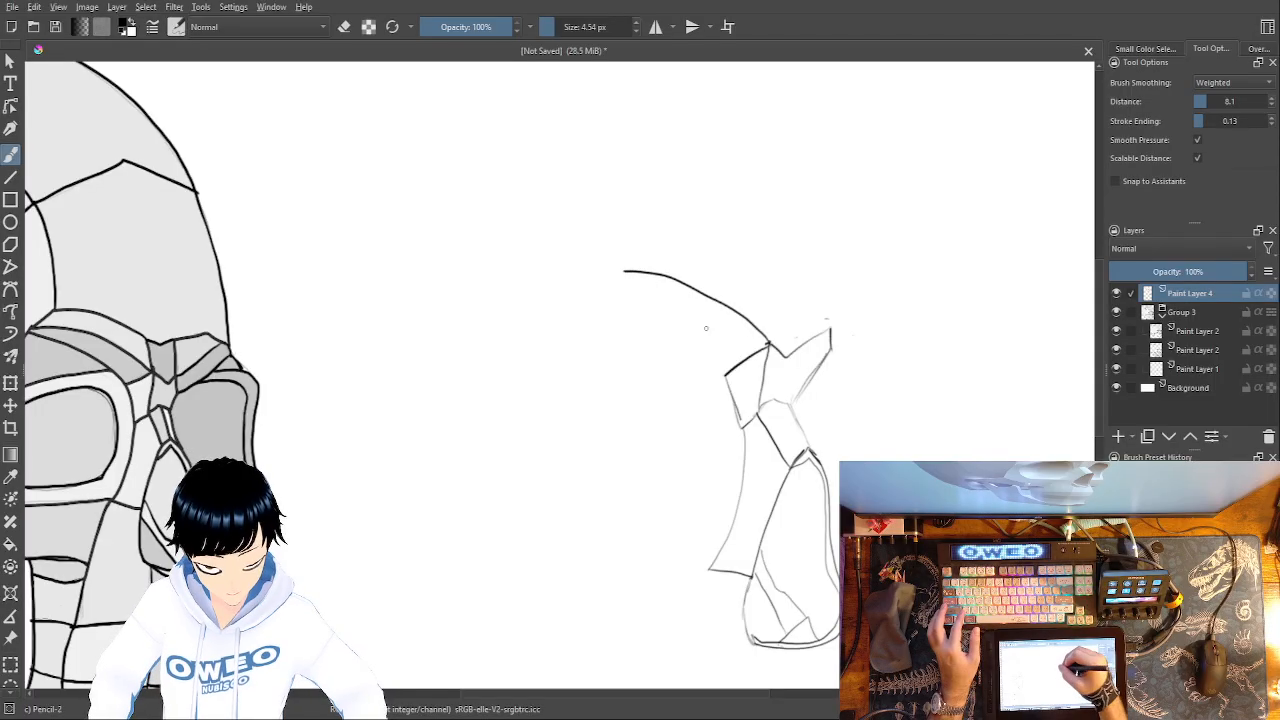
mouse_move(726, 372)
left_mouse_down()
mouse_move(678, 316)
mouse_move(612, 274)
left_mouse_up()
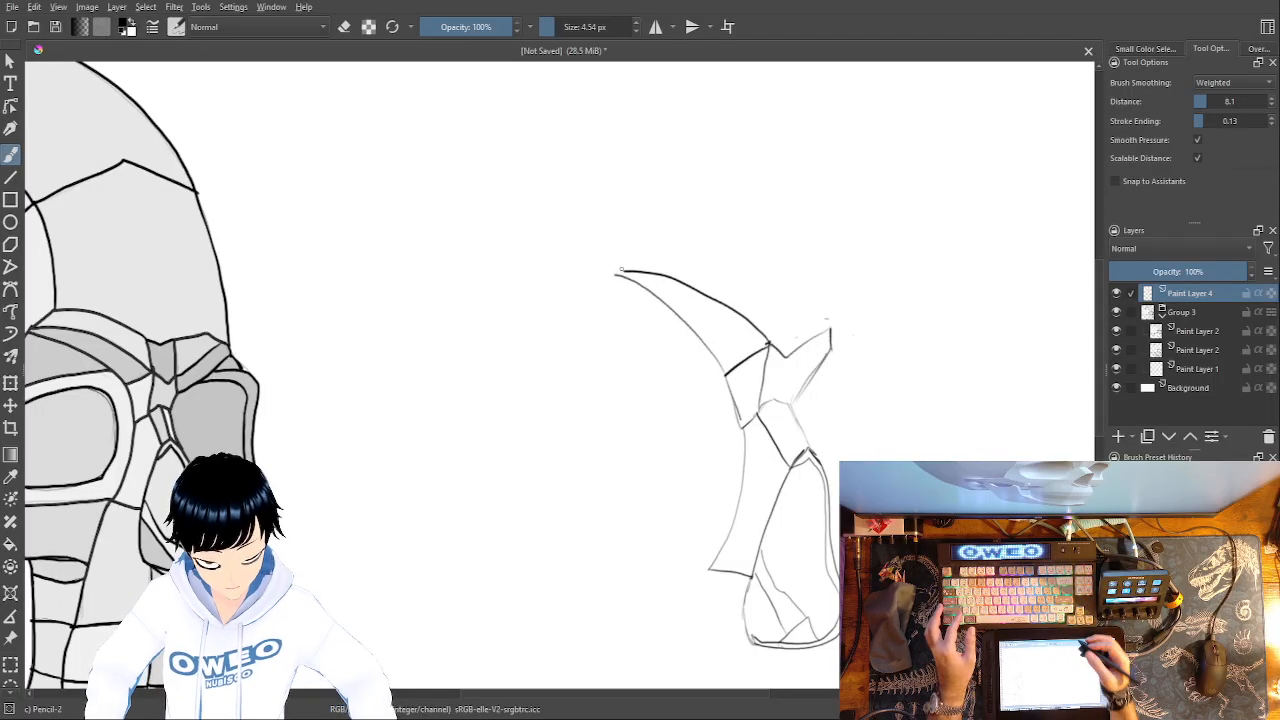
key("ctrl+z")
key("ctrl+z")
left_click_drag(770, 344, 608, 300)
key("ctrl+z")
- Draw a long tapering brow ridge curving away from the nose bridge and outline the large near eye socket beneath it
mouse_move(768, 341)
left_mouse_down()
mouse_move(717, 303)
mouse_move(584, 274)
left_mouse_up()
mouse_move(726, 372)
left_mouse_down()
mouse_move(636, 300)
mouse_move(570, 274)
left_mouse_up()
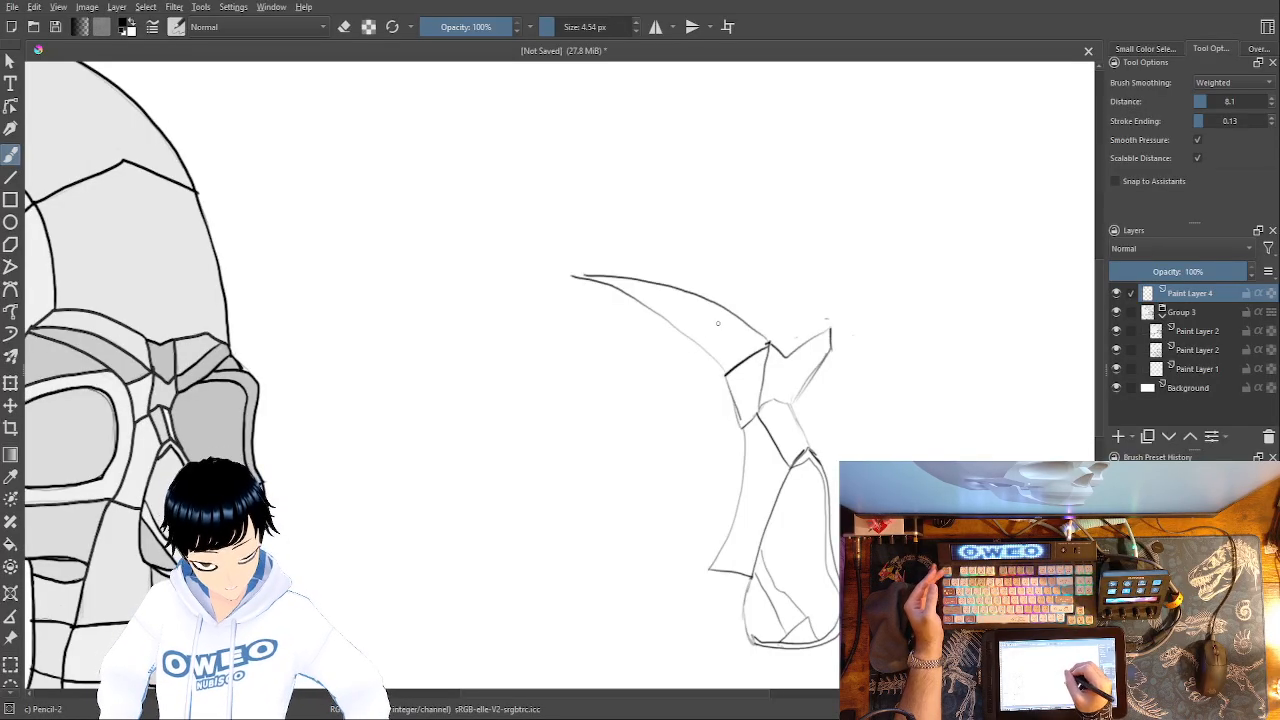
mouse_move(700, 342)
left_mouse_down()
mouse_move(609, 339)
mouse_move(534, 355)
mouse_move(481, 397)
mouse_move(461, 455)
left_mouse_up()
mouse_move(712, 570)
left_mouse_down()
mouse_move(531, 582)
mouse_move(473, 480)
mouse_move(470, 409)
left_mouse_up()
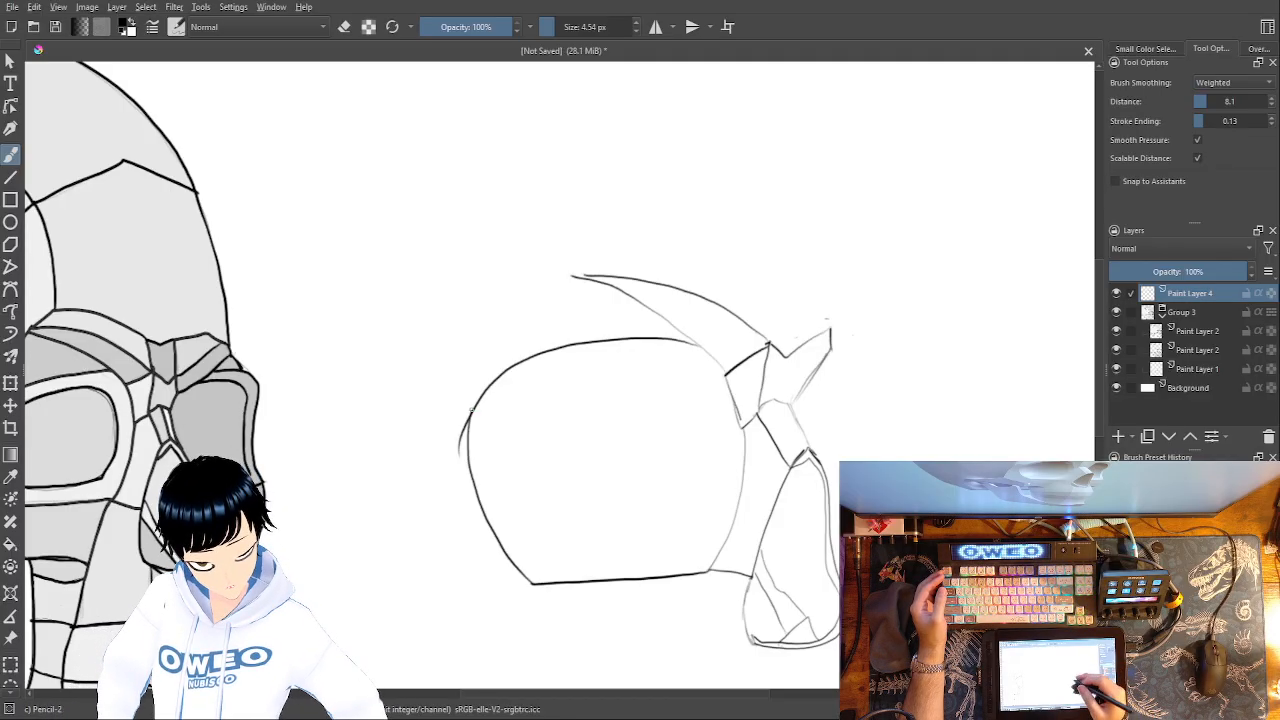
- Erase the curved edge between the near eye socket and the nose, and redraw it as a straighter slanting line
right_click(780, 494)
left_click(785, 405)
left_click_drag(745, 432, 708, 553)
right_click(808, 450)
left_click(865, 452)
left_click_drag(742, 428, 702, 574)
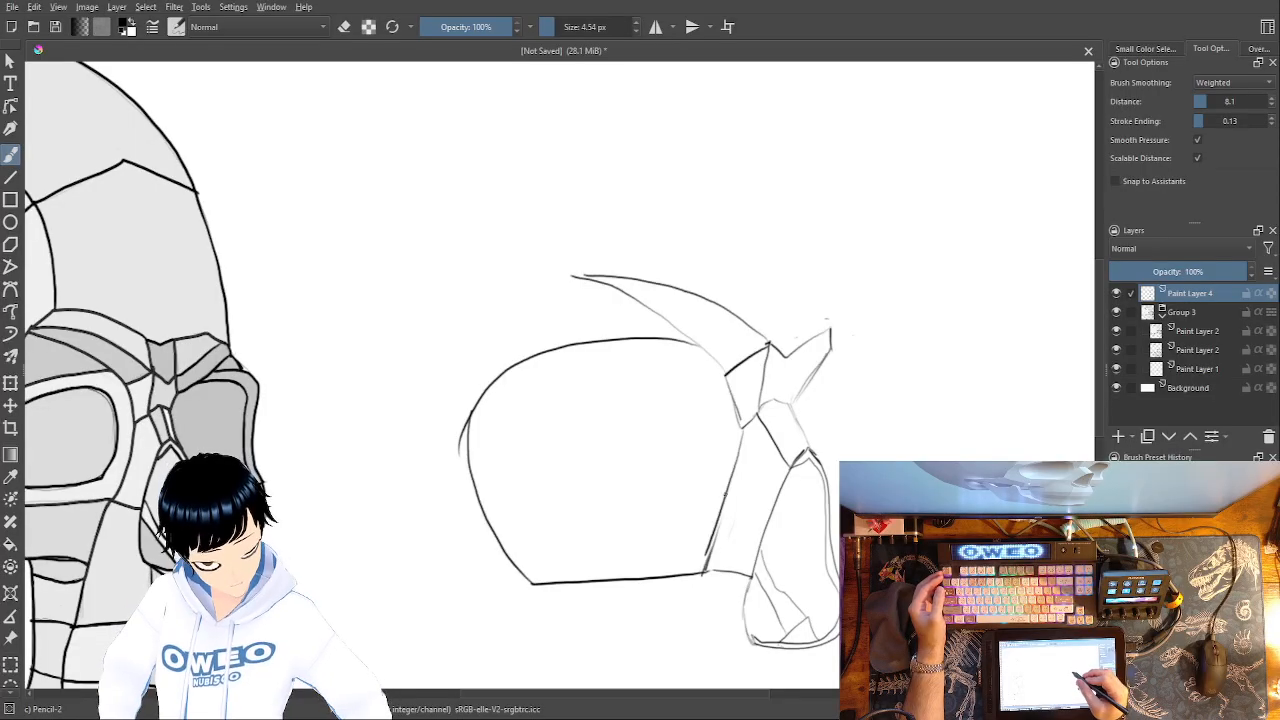
- Draw the outer brow plane from the tip of the brow ridge down to the outer side of the near eye socket
left_click_drag(852, 304, 906, 291)
left_click_drag(850, 328, 925, 316)
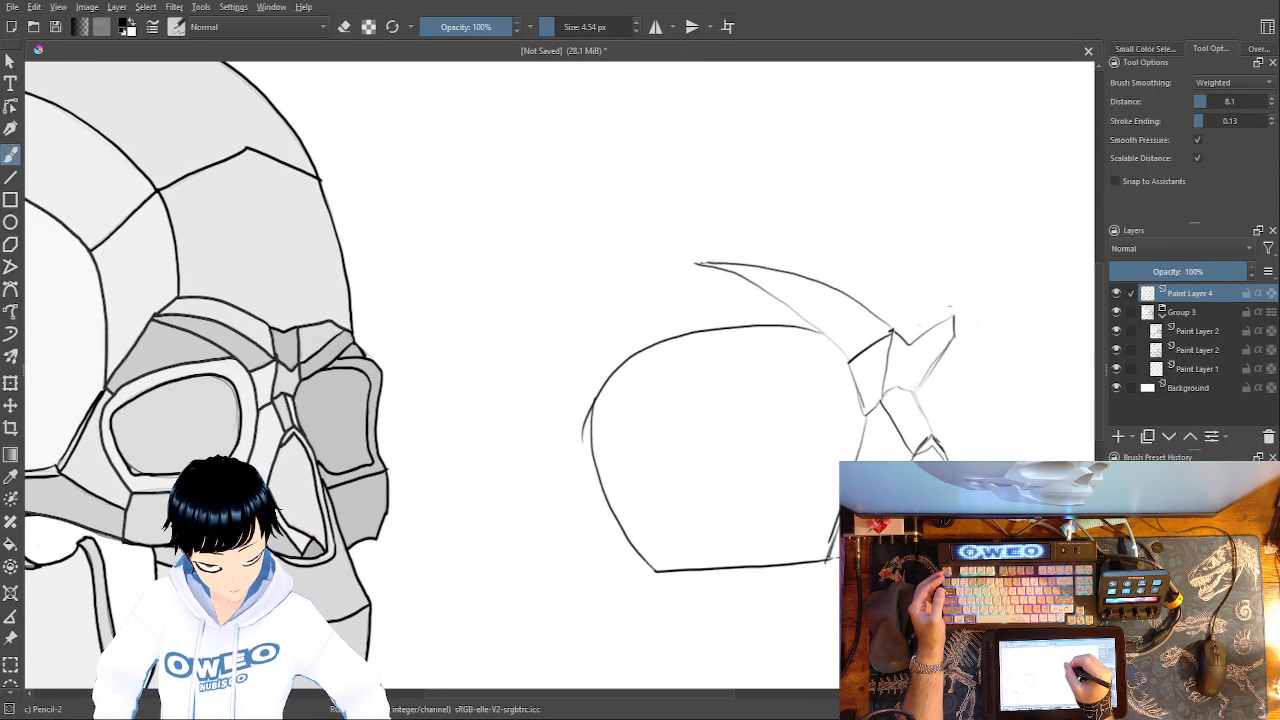
mouse_move(693, 267)
left_mouse_down()
mouse_move(580, 321)
mouse_move(565, 377)
mouse_move(595, 399)
mouse_move(561, 377)
left_mouse_up()
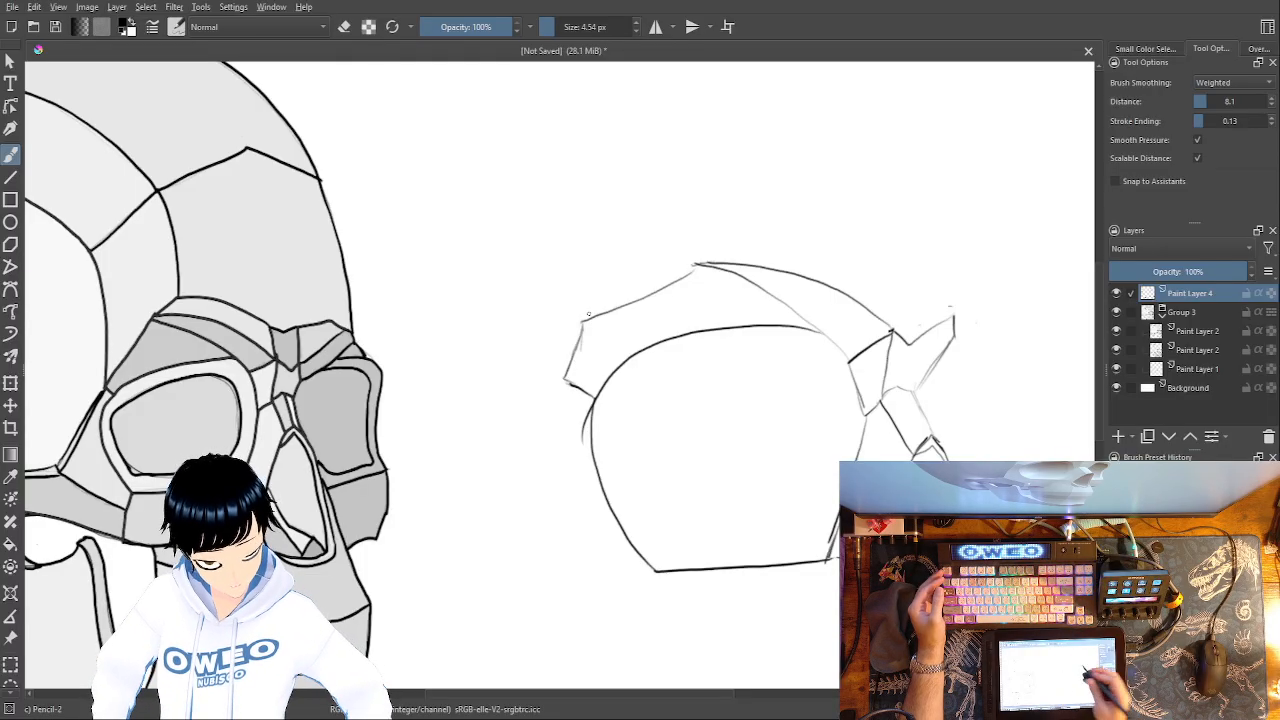
scroll(836, 314, "down", 5)
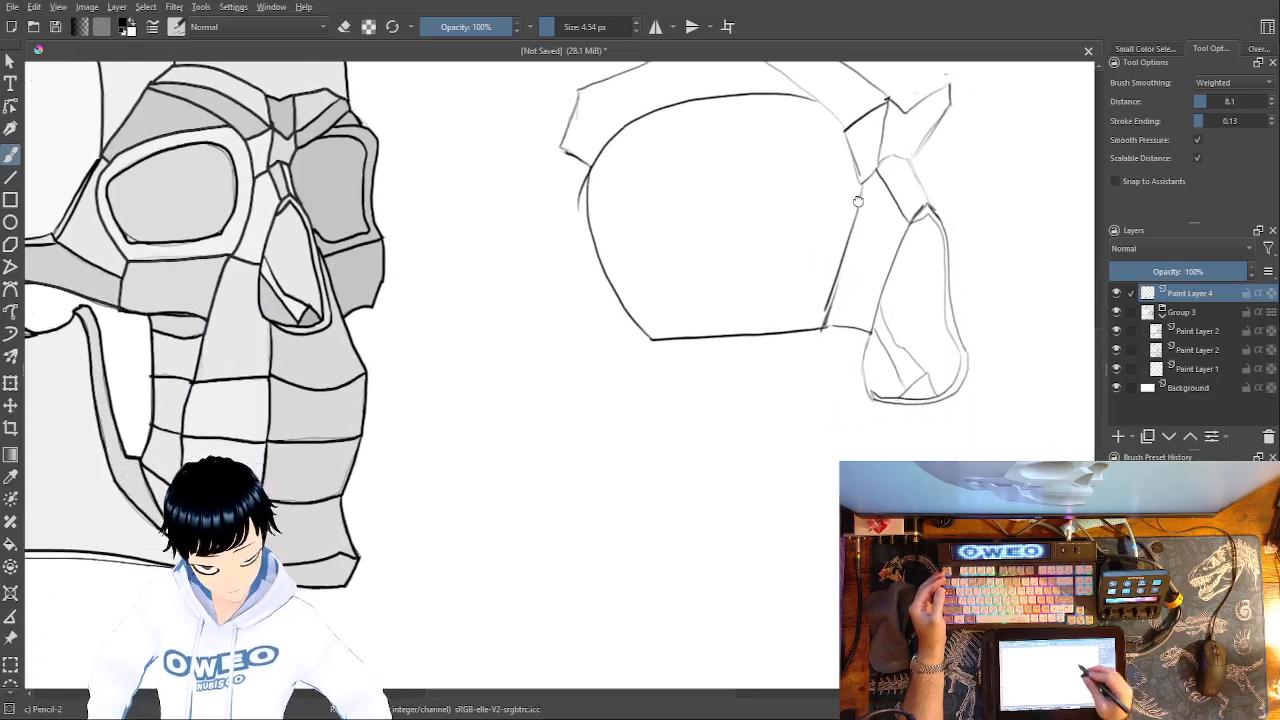
left_click_drag(829, 312, 770, 472)
key("ctrl+z")
left_click_drag(829, 310, 779, 466)
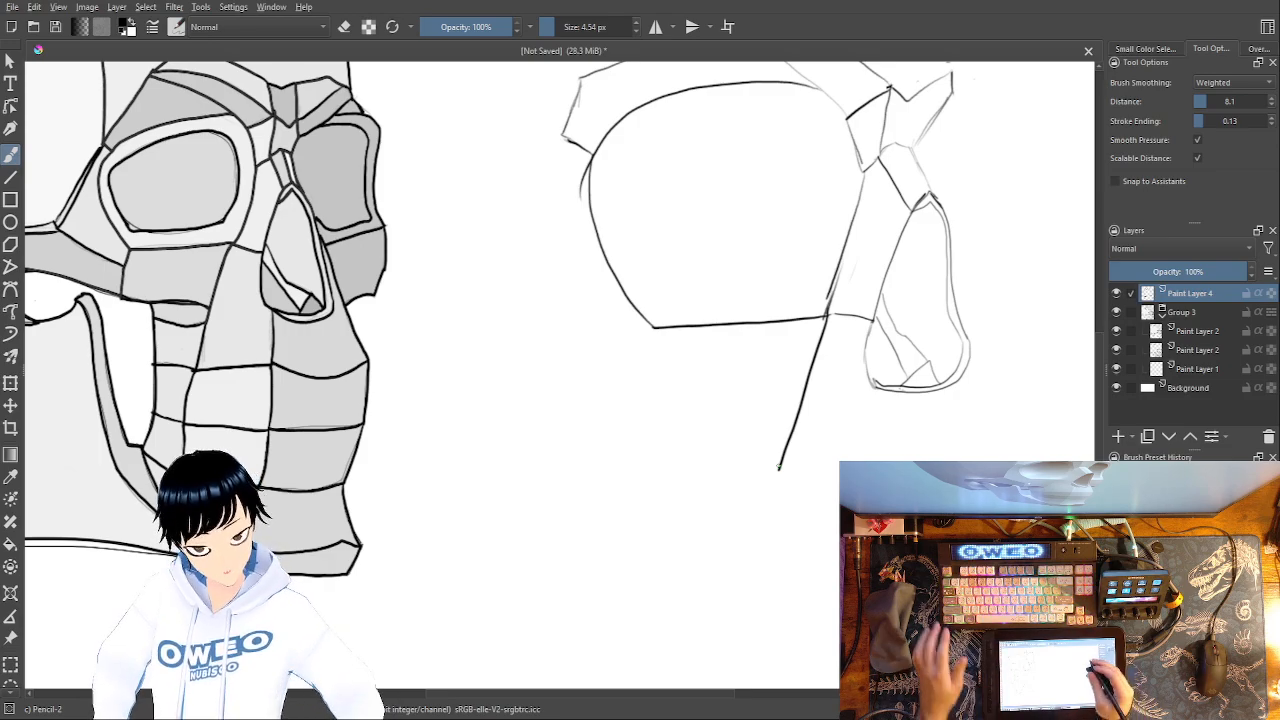
left_click_drag(885, 393, 884, 443)
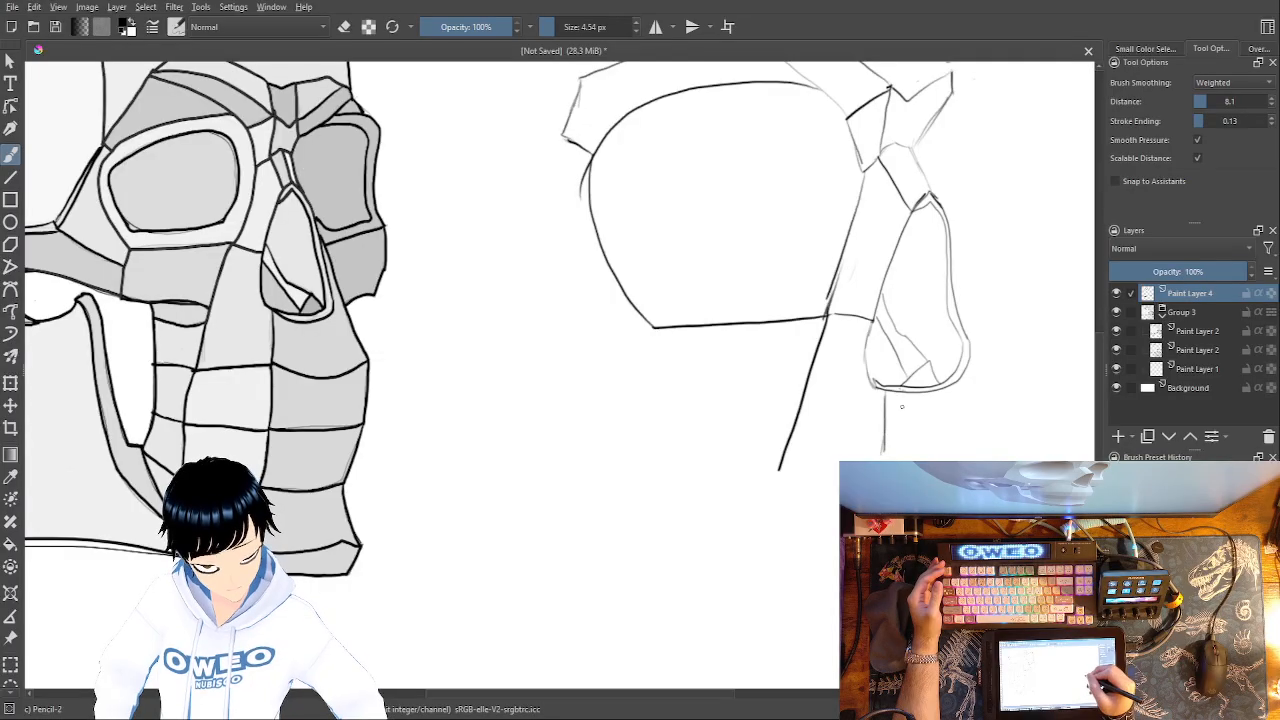
key("ctrl+z")
key("ctrl+z")
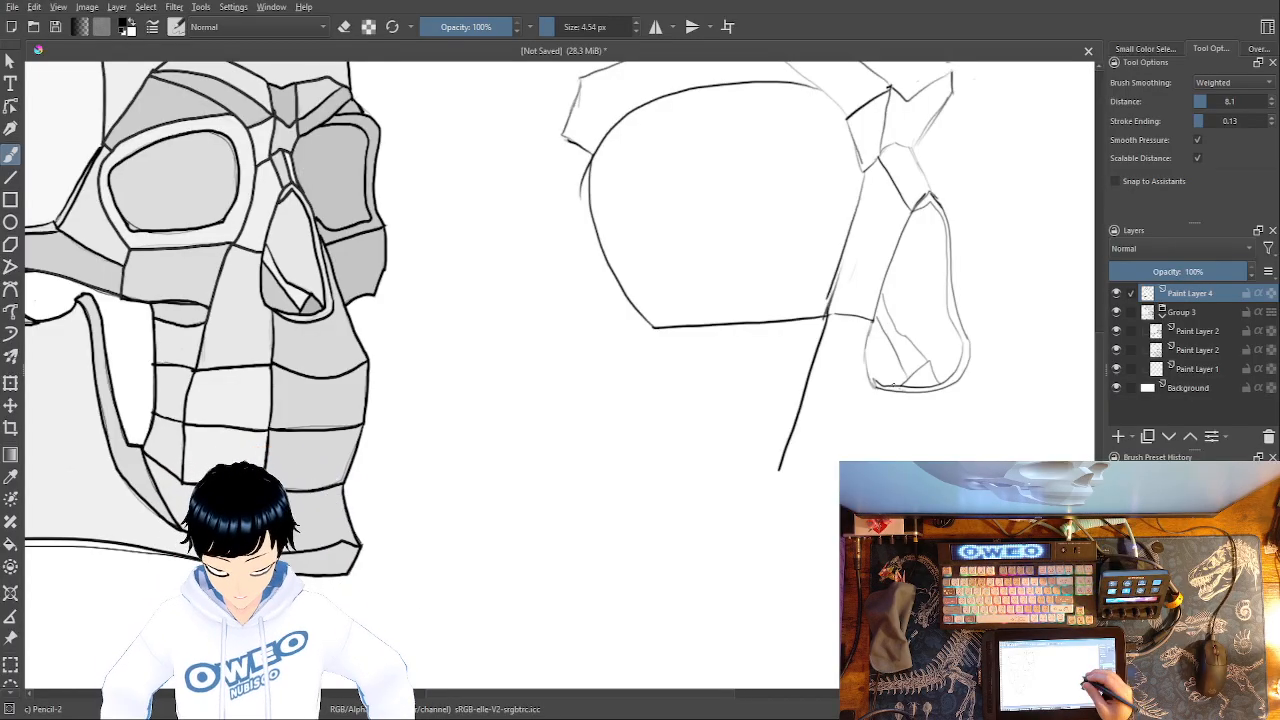
right_click(779, 470)
left_click(808, 410)
left_click_drag(782, 470, 827, 325)
right_click(807, 399)
left_click(807, 312)
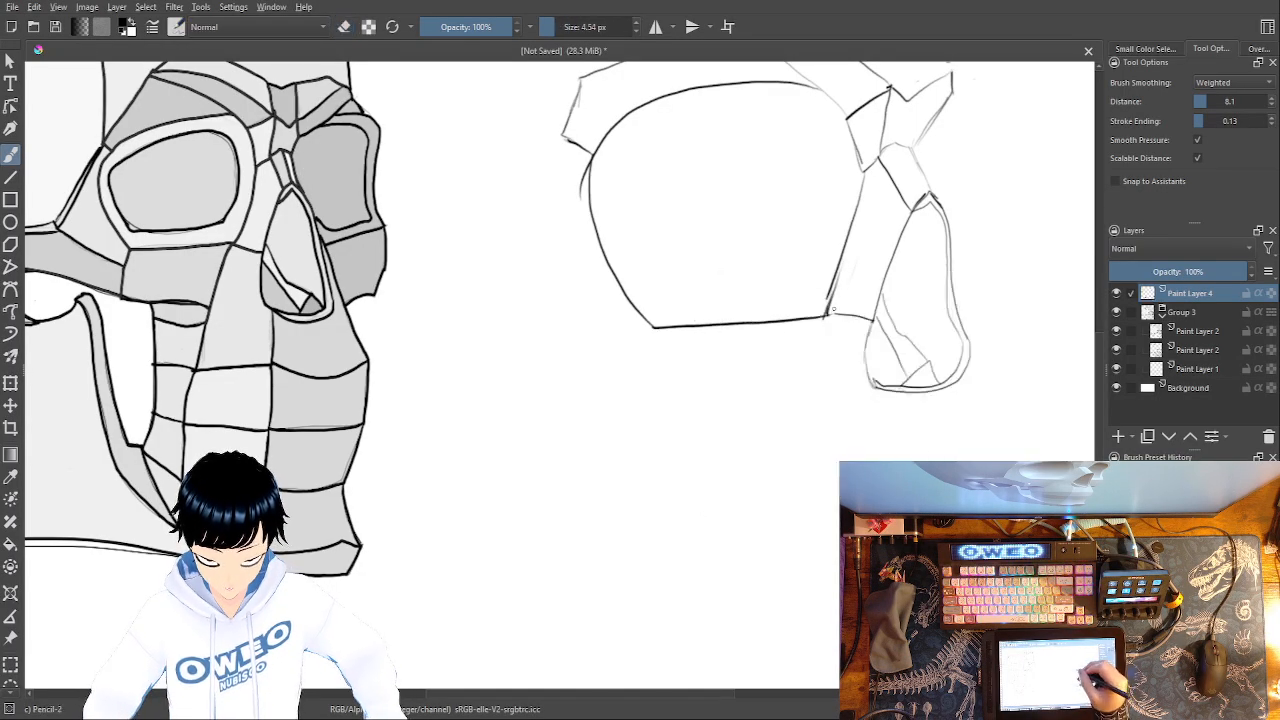
- Draw a vertical upper-jaw edge below the nose opening, and try a slanting cheek edge from the near eye socket before erasing it
left_click_drag(826, 318, 727, 492)
left_click_drag(869, 398, 866, 460)
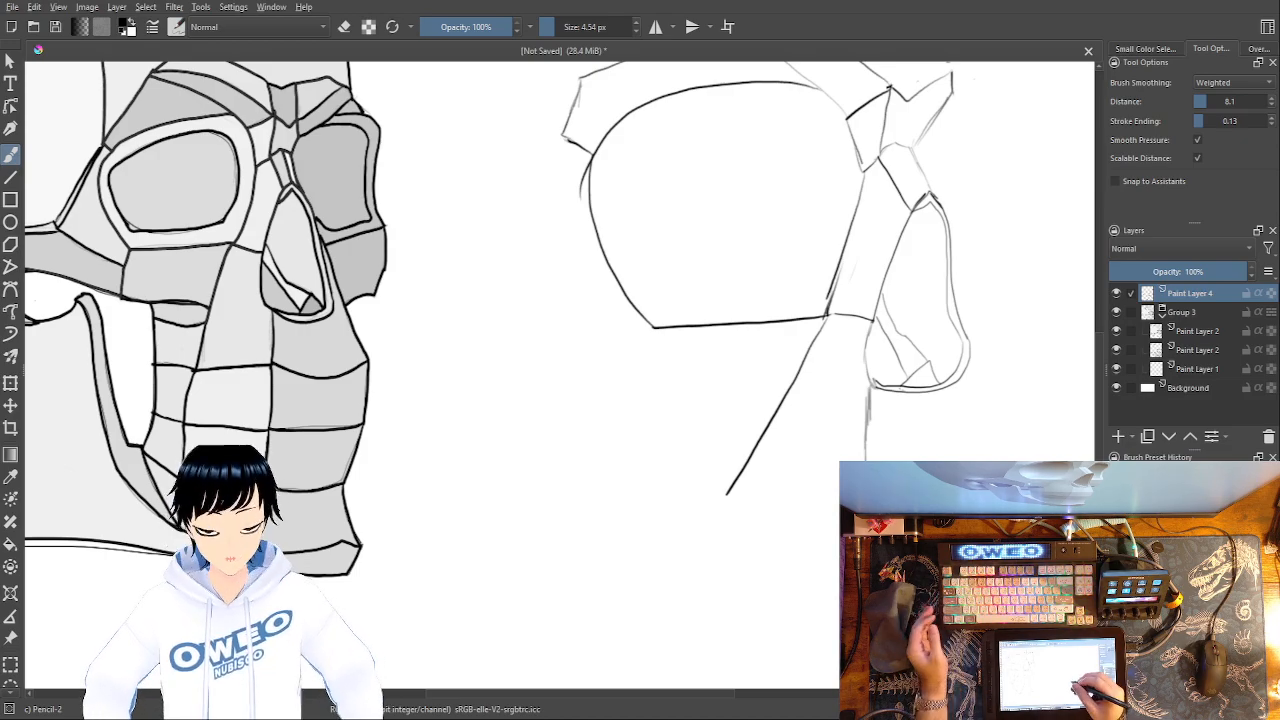
right_click(757, 471)
left_click(714, 566)
left_click_drag(734, 509, 821, 339)
right_click(801, 385)
left_click(892, 405)
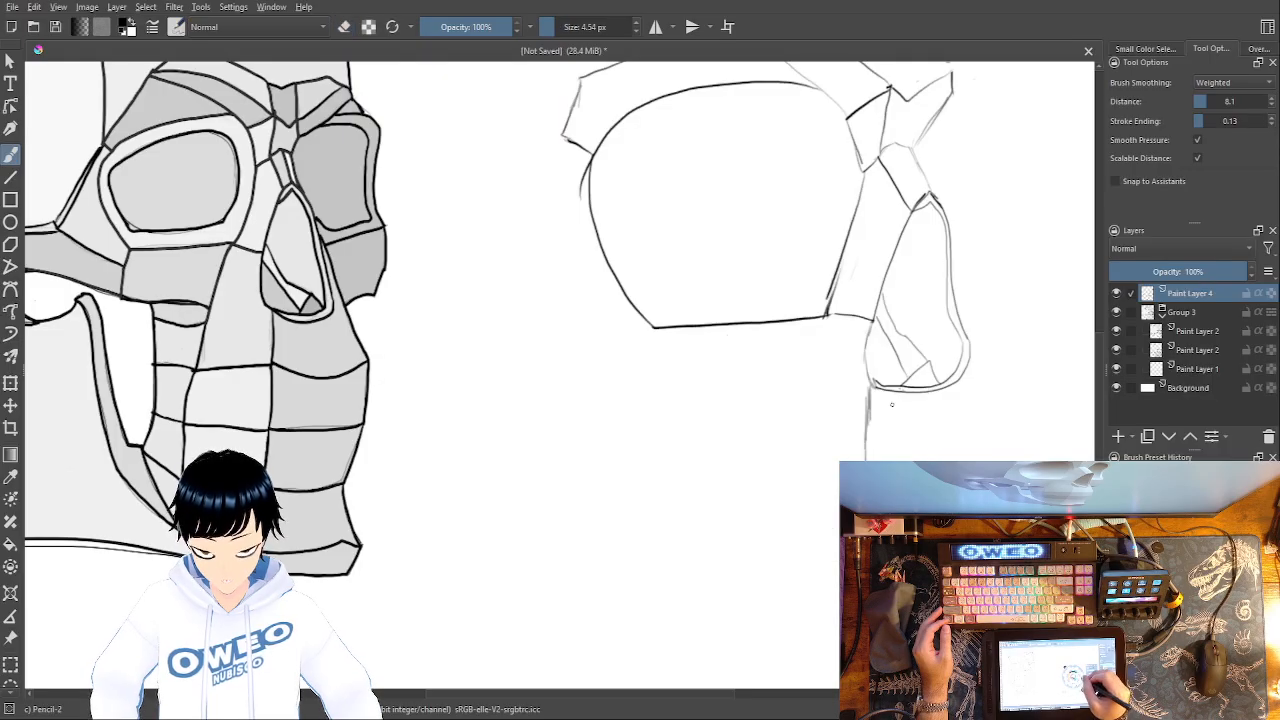
- Outline the upper jaw with a flatter cheek edge ending in a short vertical, a far edge below the nose and a closing base line
mouse_move(827, 318)
left_mouse_down()
mouse_move(739, 435)
mouse_move(750, 488)
mouse_move(700, 525)
left_mouse_up()
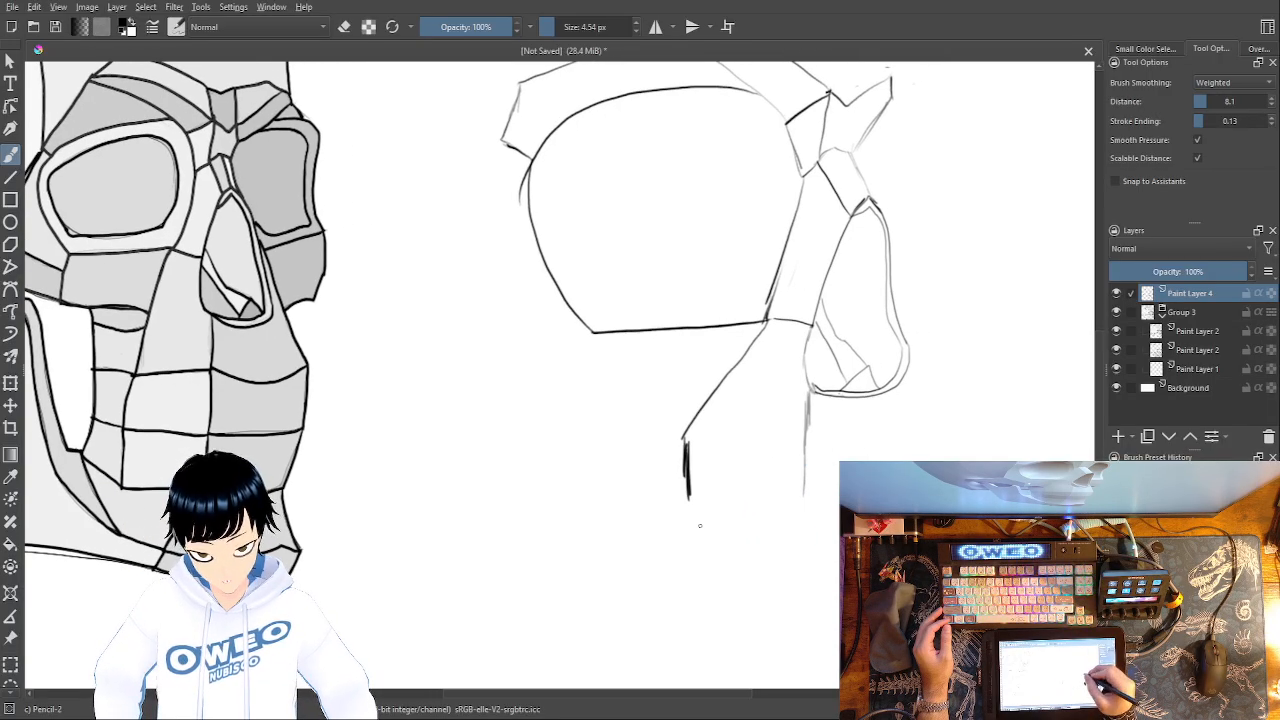
left_click_drag(909, 352, 941, 458)
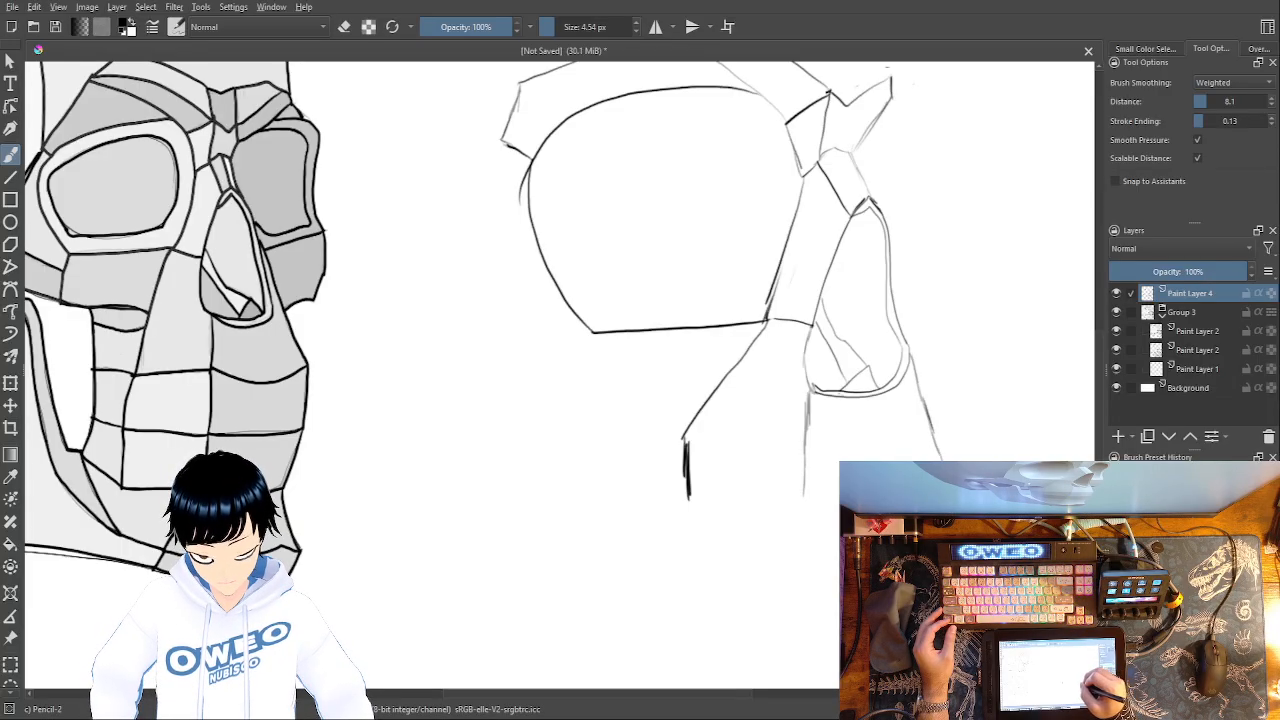
mouse_move(840, 497)
left_mouse_down()
mouse_move(688, 497)
mouse_move(721, 506)
mouse_move(585, 575)
left_mouse_up()
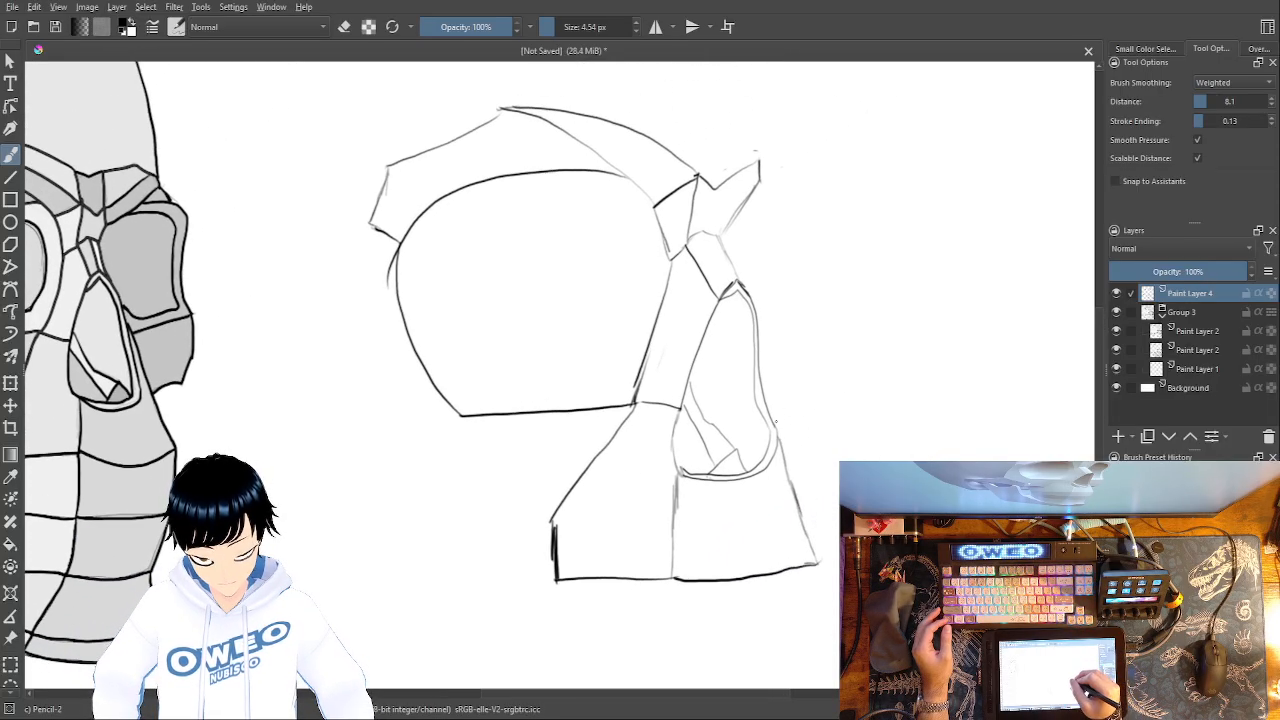
- Outline the narrow far eye socket beyond the nose with a short lower edge and a rounded outer contour
mouse_move(776, 420)
left_mouse_down()
mouse_move(834, 399)
mouse_move(826, 412)
left_mouse_up()
key("ctrl+z")
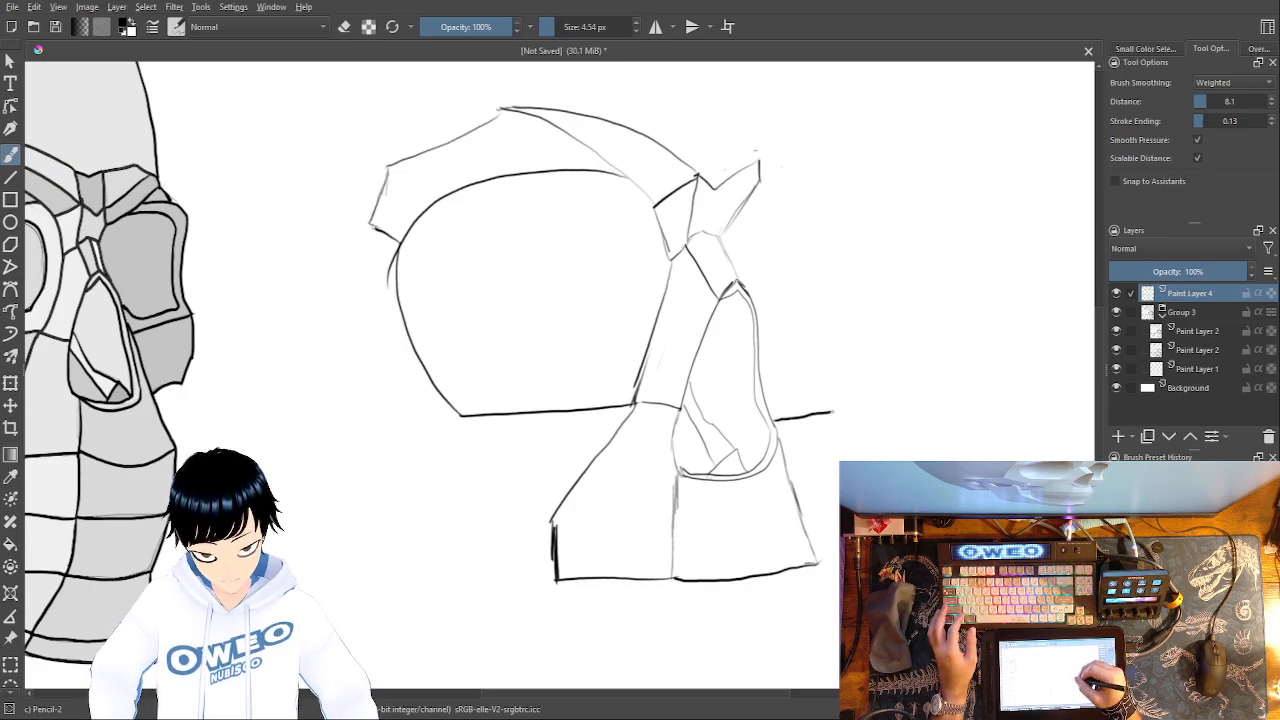
mouse_move(830, 410)
left_mouse_down()
mouse_move(826, 314)
mouse_move(853, 256)
mouse_move(829, 210)
mouse_move(749, 199)
left_mouse_up()
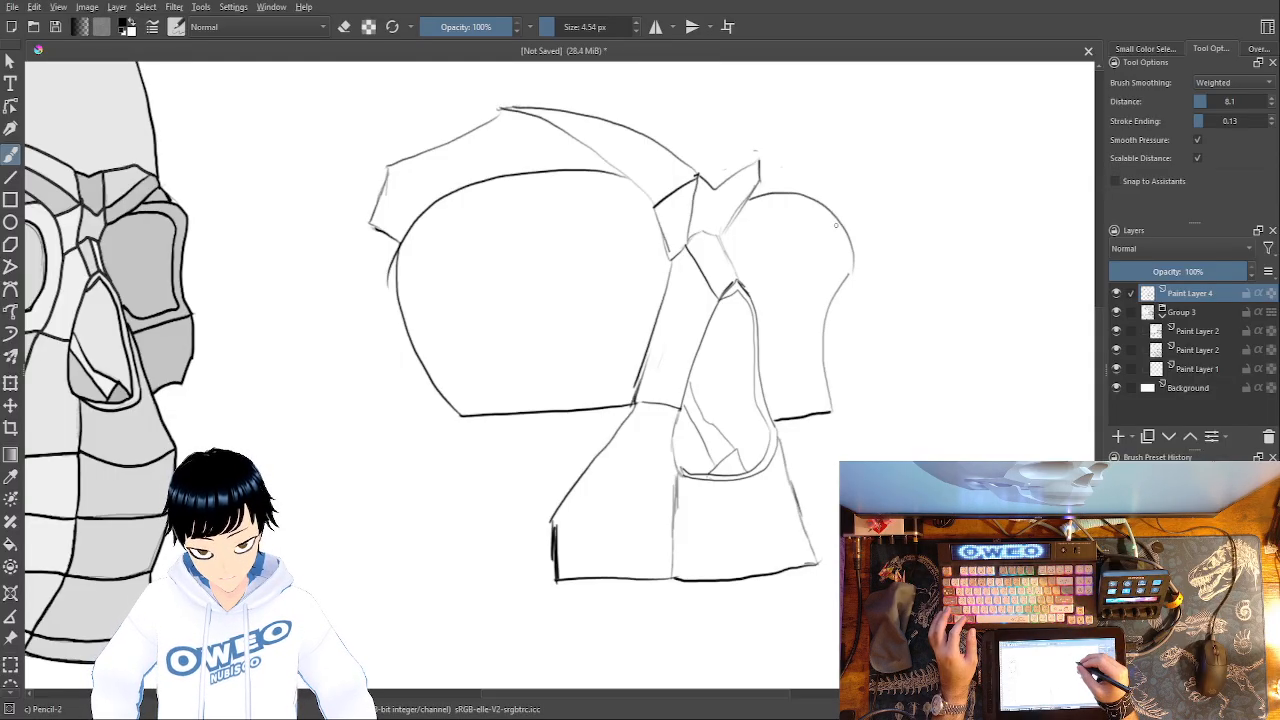
- Draw the angular far cheekbone beneath the far eye socket, closing it against the far edge of the upper jaw
left_click_drag(837, 420, 835, 462)
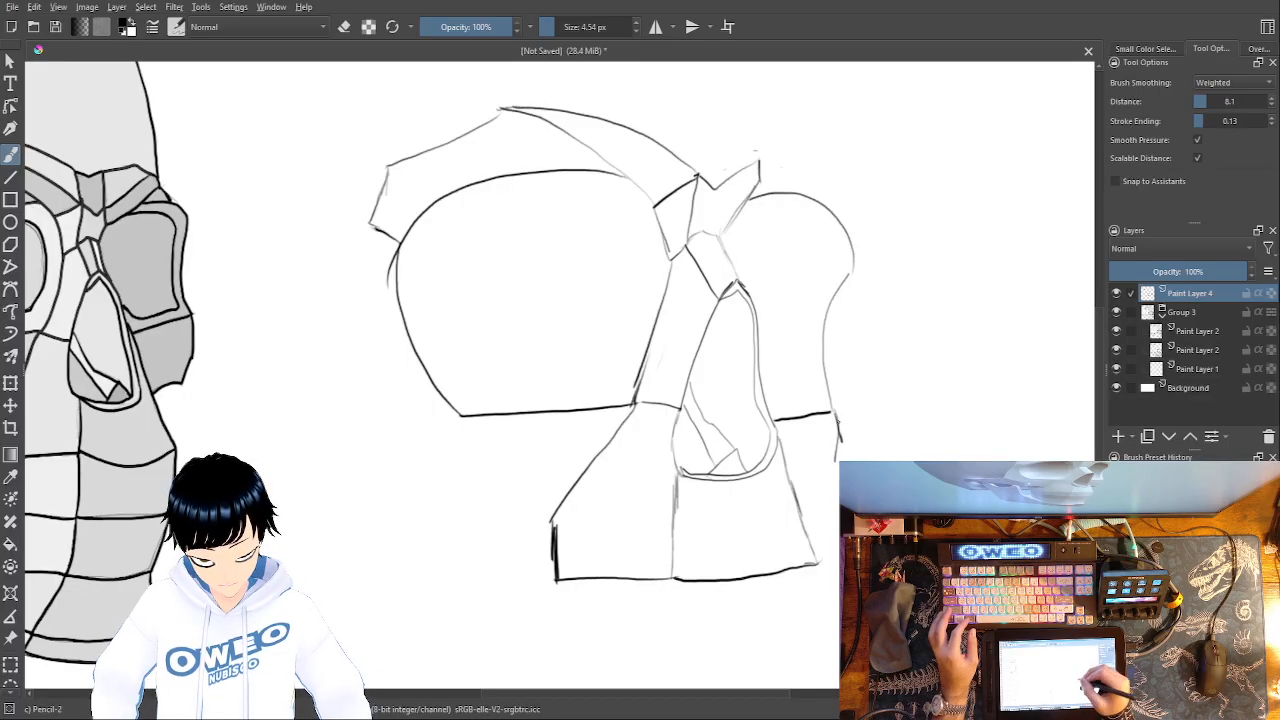
key("ctrl+z")
mouse_move(836, 412)
left_mouse_down()
mouse_move(838, 476)
mouse_move(840, 464)
mouse_move(830, 484)
mouse_move(795, 486)
mouse_move(833, 486)
mouse_move(800, 496)
left_mouse_up()
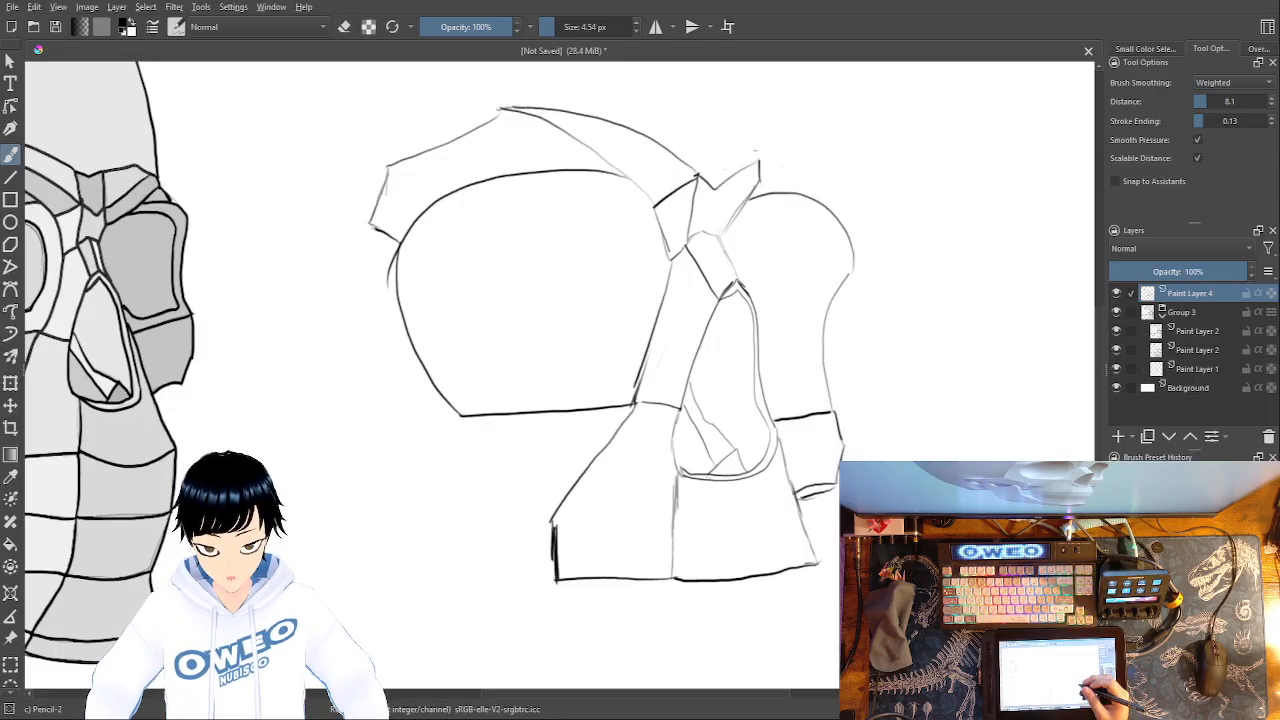
- Draw the upper teeth band under the front of the upper jaw with two side edges and a closing base line
scroll(560, 360, "down", 3)
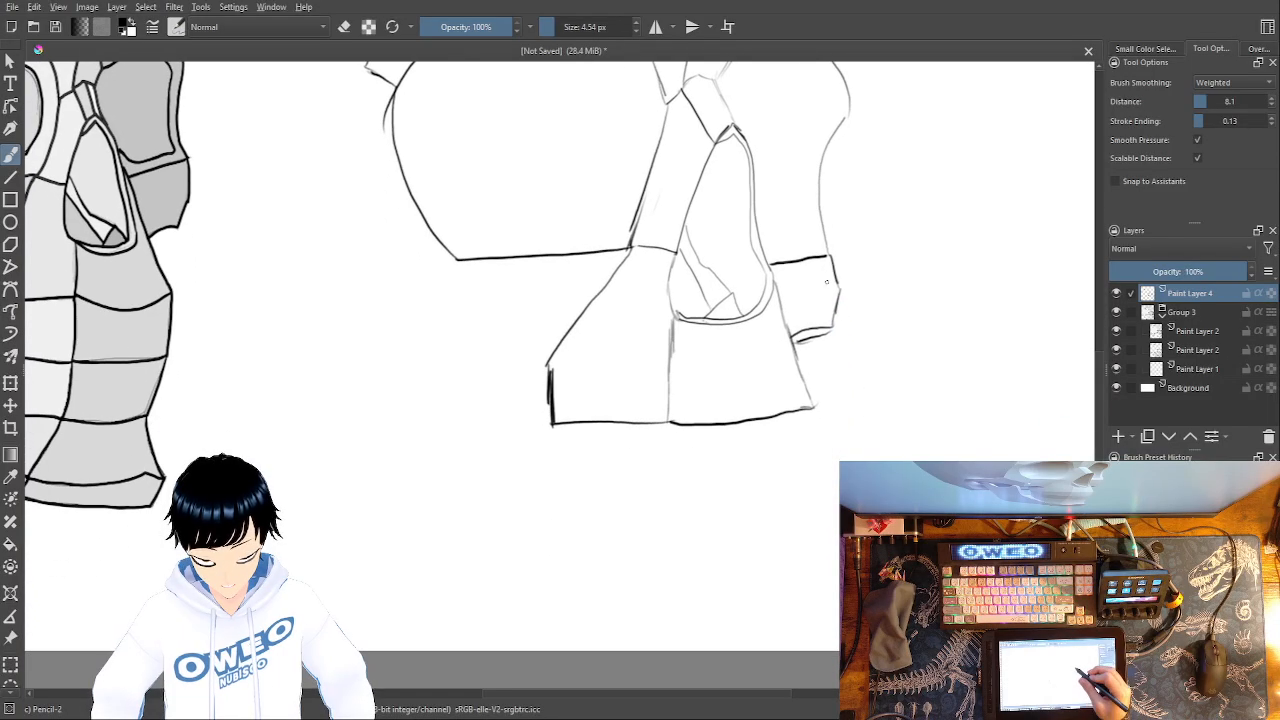
left_click_drag(814, 406, 816, 440)
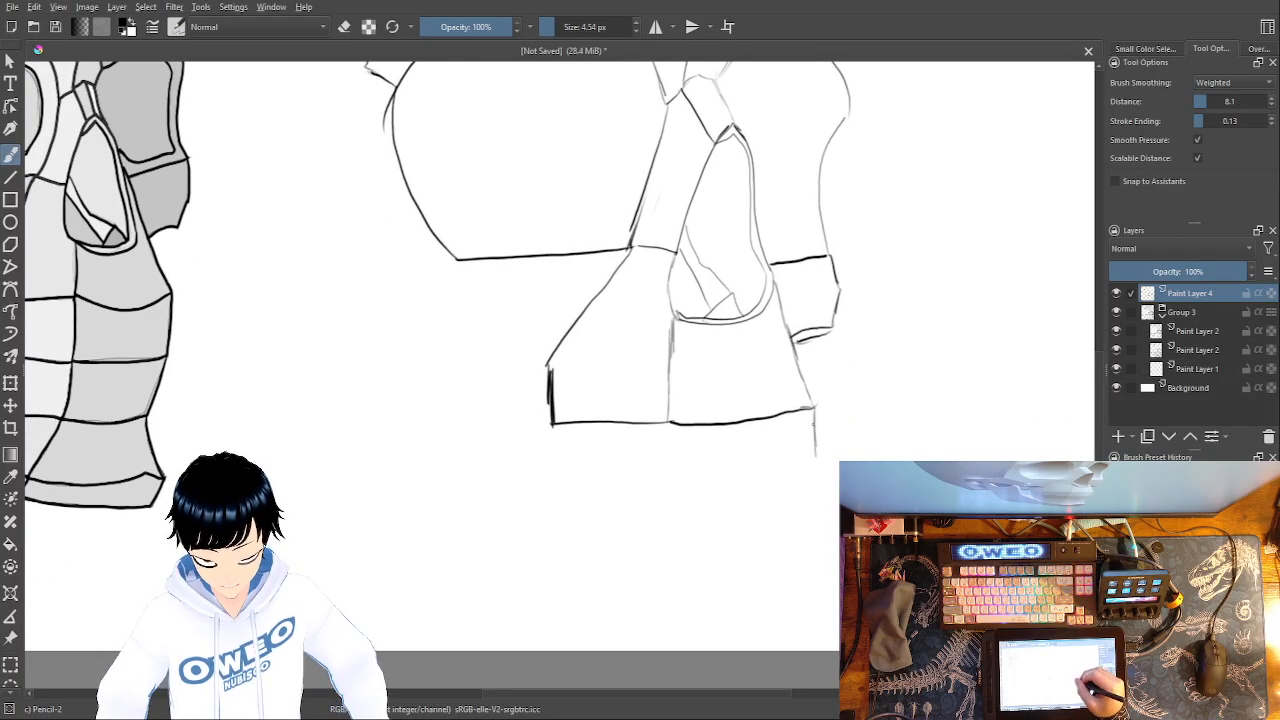
left_click_drag(814, 408, 817, 496)
left_click_drag(670, 424, 648, 500)
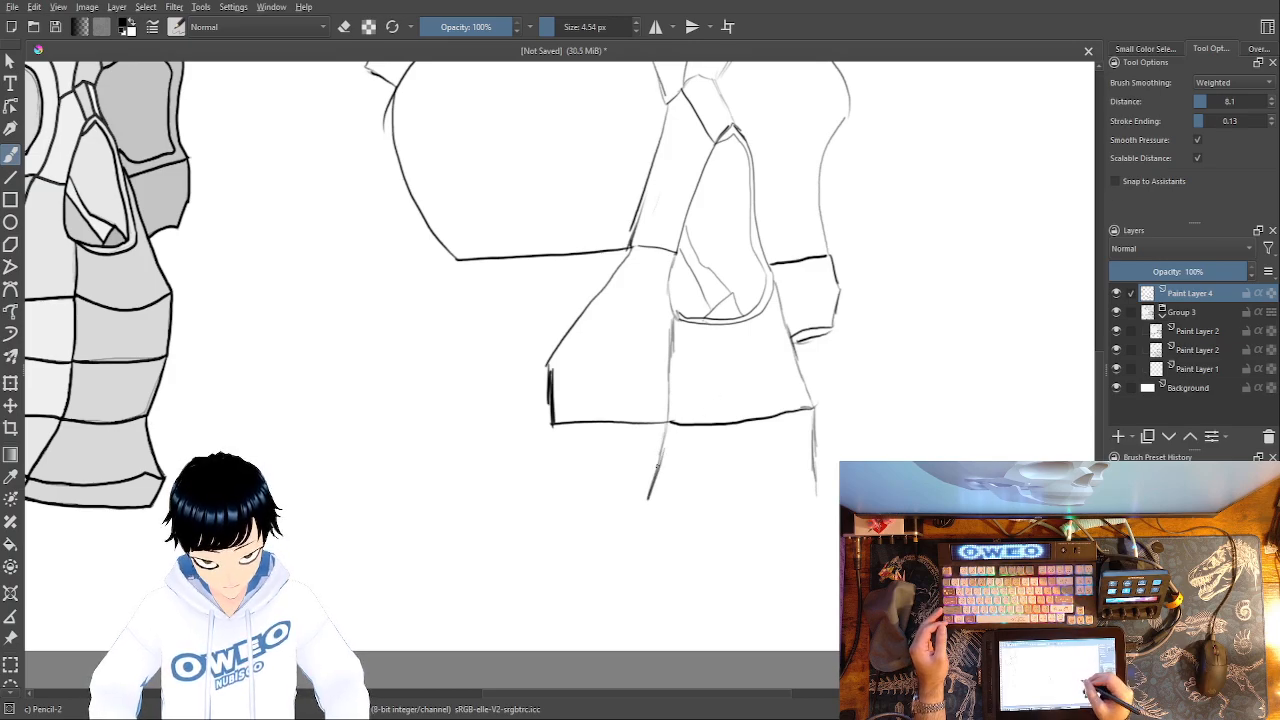
left_click_drag(821, 492, 645, 502)
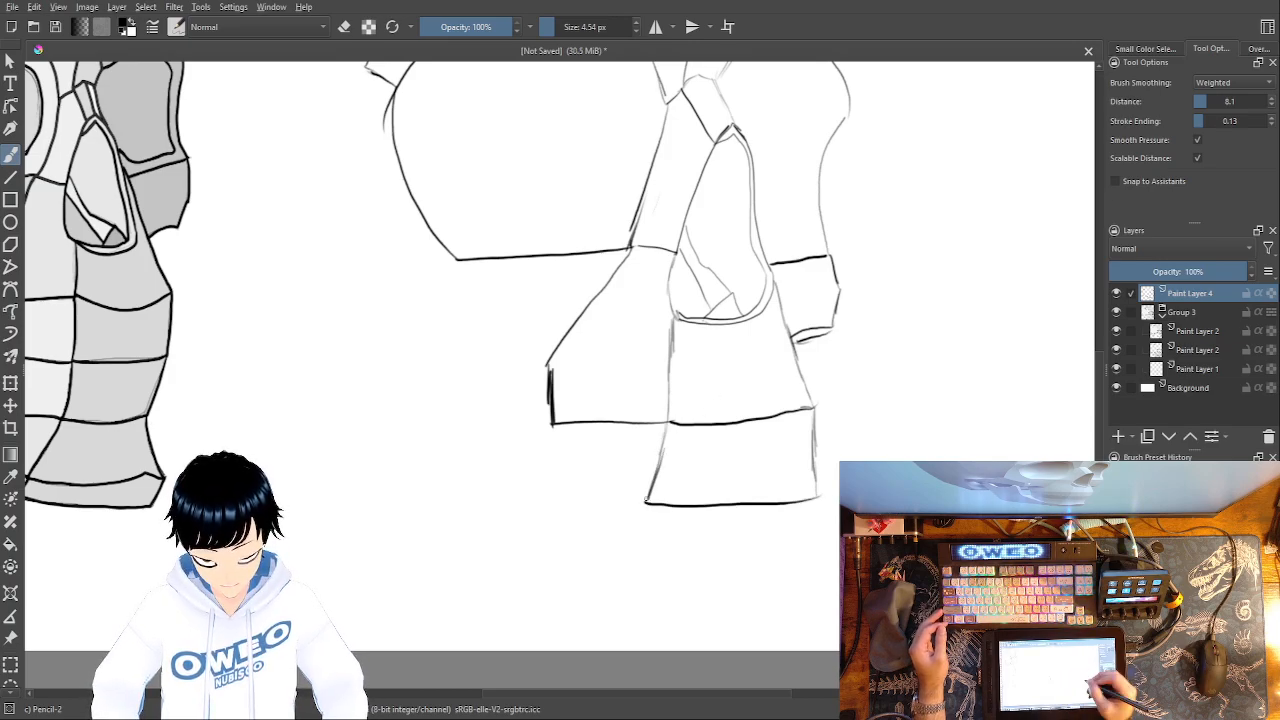
- Add a lower teeth band beneath the upper one, redrawing its curved base line and near edge after undoing the first attempt
mouse_move(818, 498)
left_mouse_down()
mouse_move(787, 585)
mouse_move(658, 580)
mouse_move(645, 565)
left_mouse_up()
left_click_drag(642, 503, 646, 564)
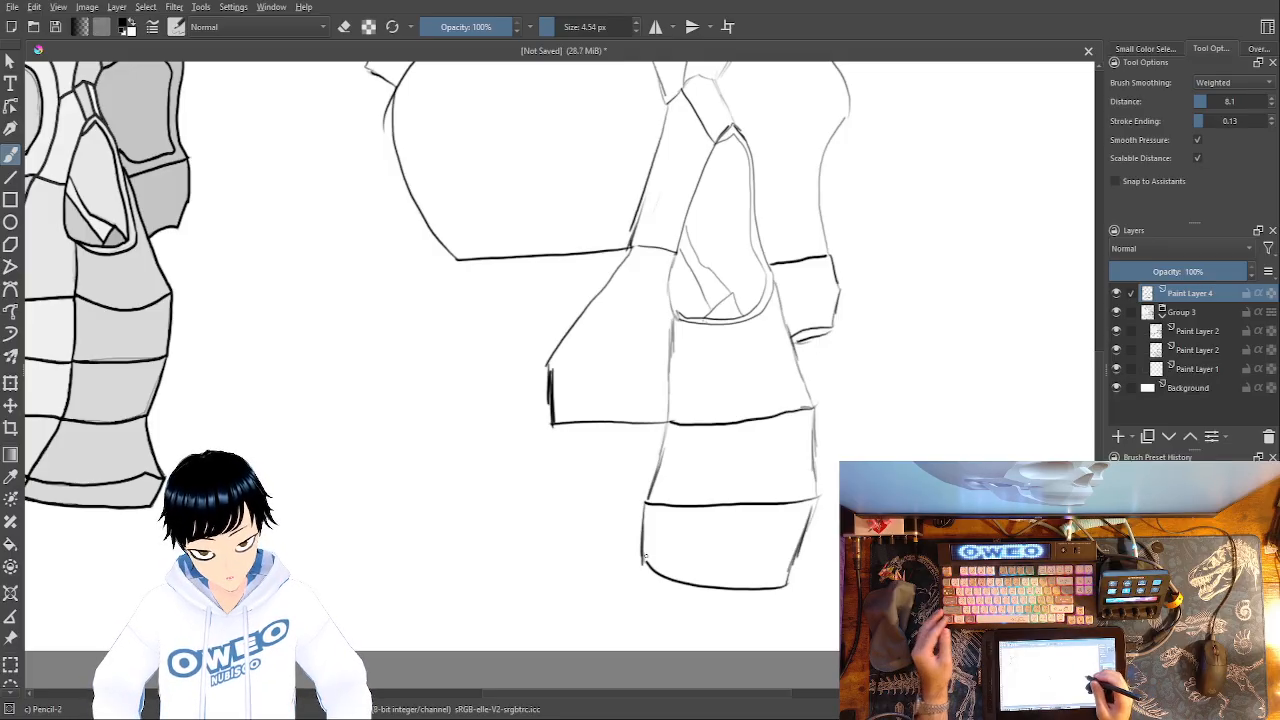
key("ctrl+z")
key("ctrl+z")
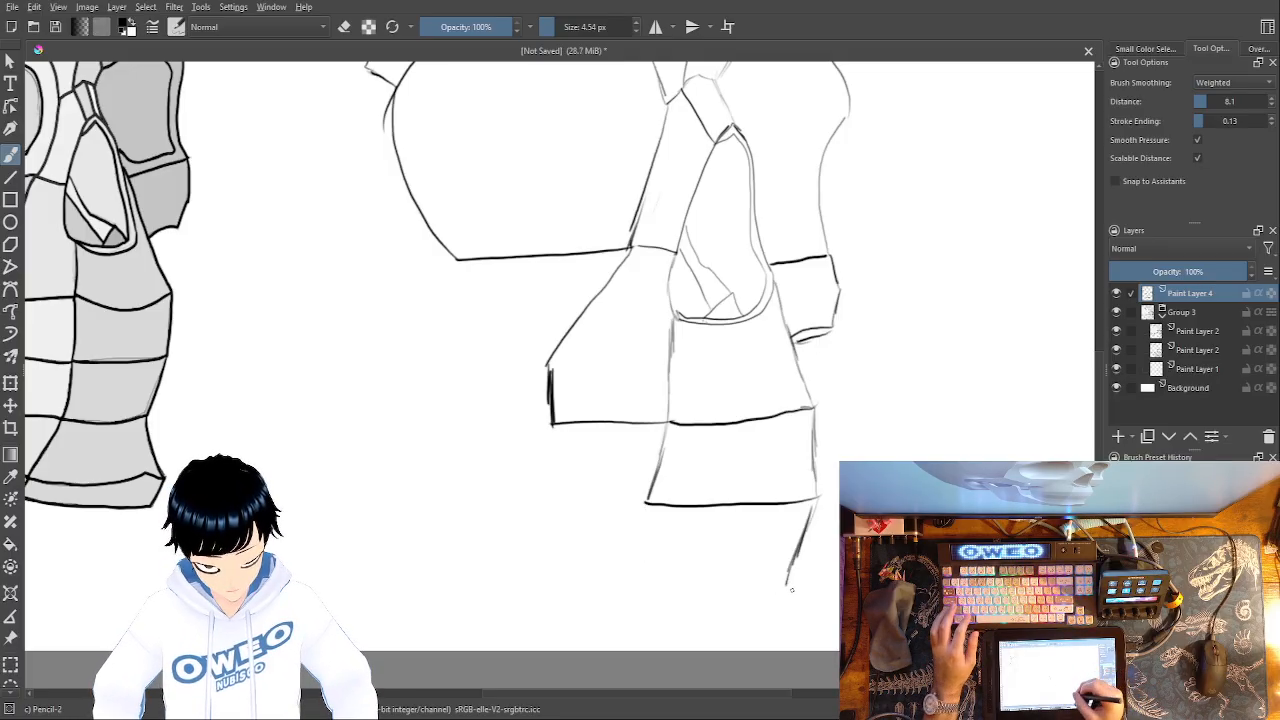
mouse_move(782, 588)
left_mouse_down()
mouse_move(698, 604)
mouse_move(642, 584)
left_mouse_up()
left_click_drag(648, 503, 637, 587)
mouse_move(902, 409)
left_mouse_down()
mouse_move(966, 369)
mouse_move(1043, 357)
left_mouse_up()
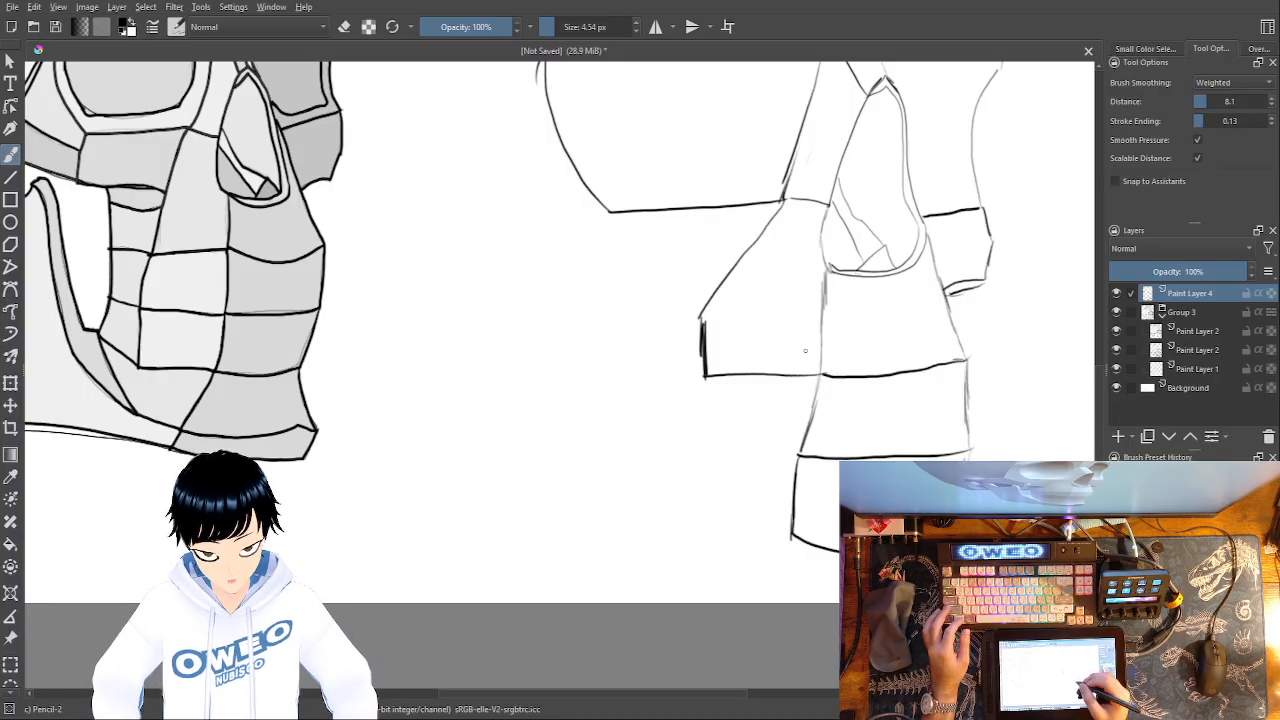
- Erase the upper jaw's near vertical edge and the lower part of the slanted line above it
right_click(820, 394)
left_click(725, 305)
left_click_drag(706, 310, 702, 365)
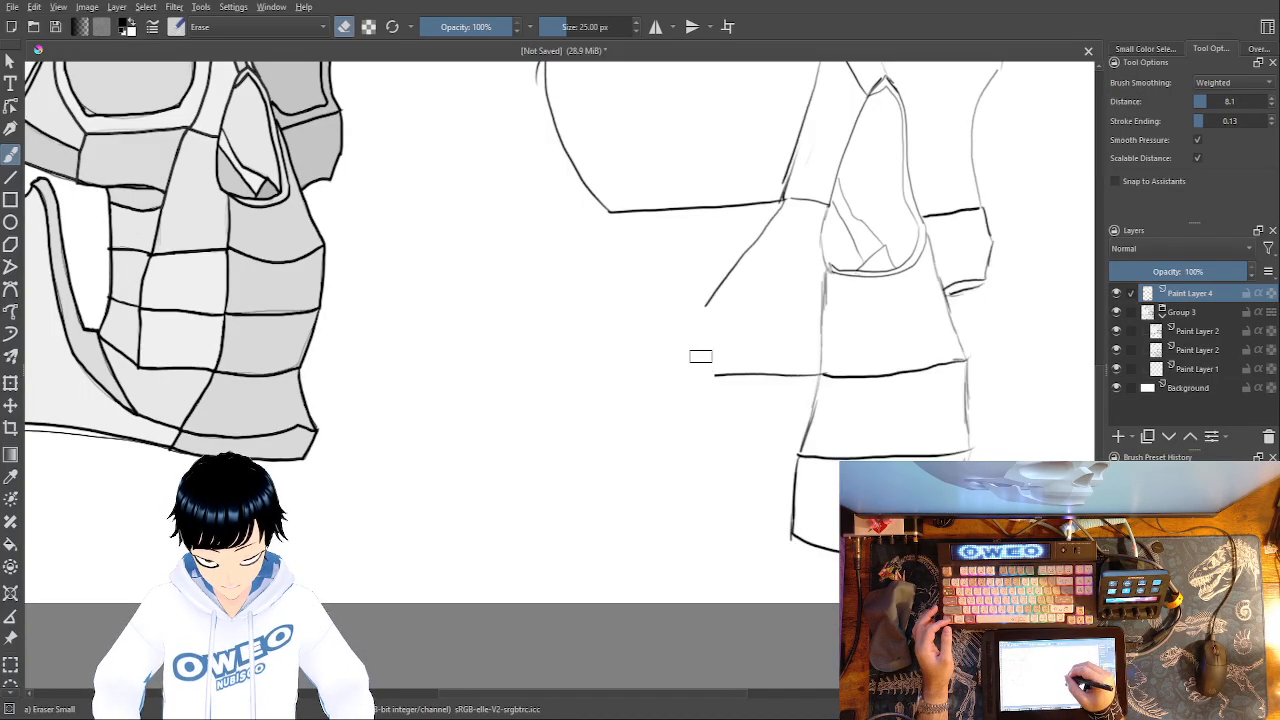
left_click_drag(708, 302, 735, 268)
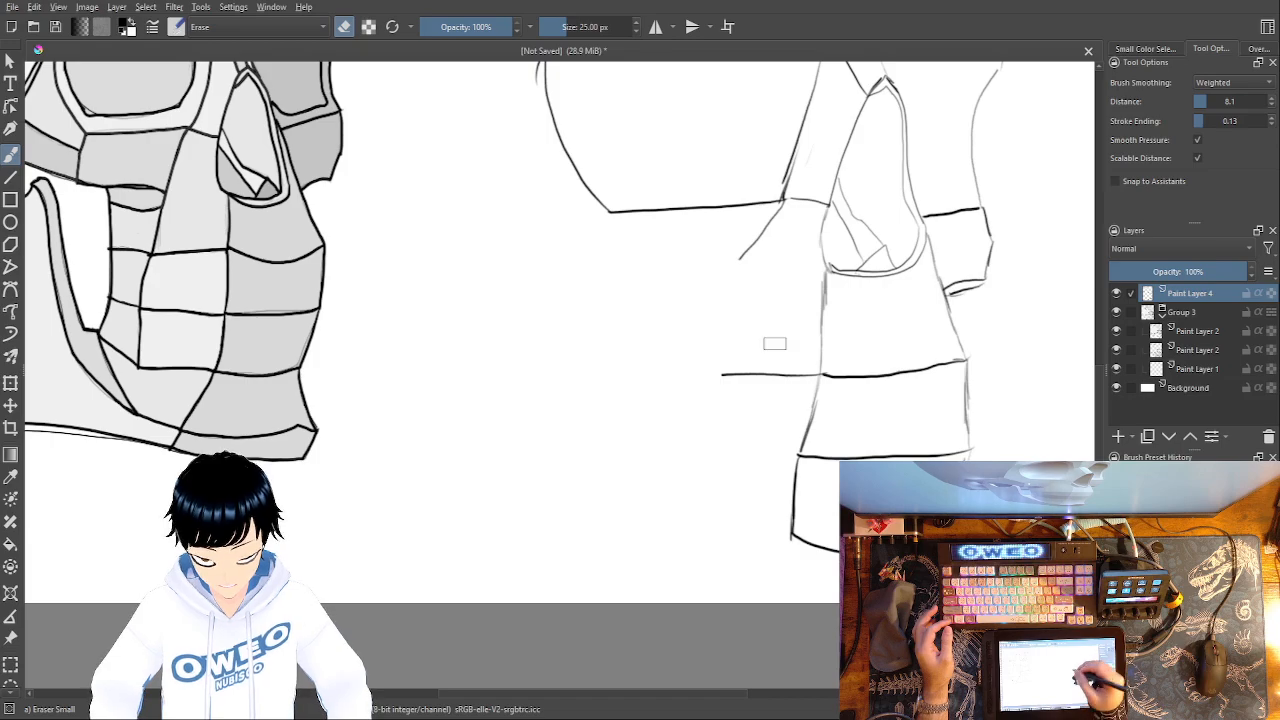
right_click(775, 343)
left_click(868, 385)
left_click_drag(782, 197, 673, 343)
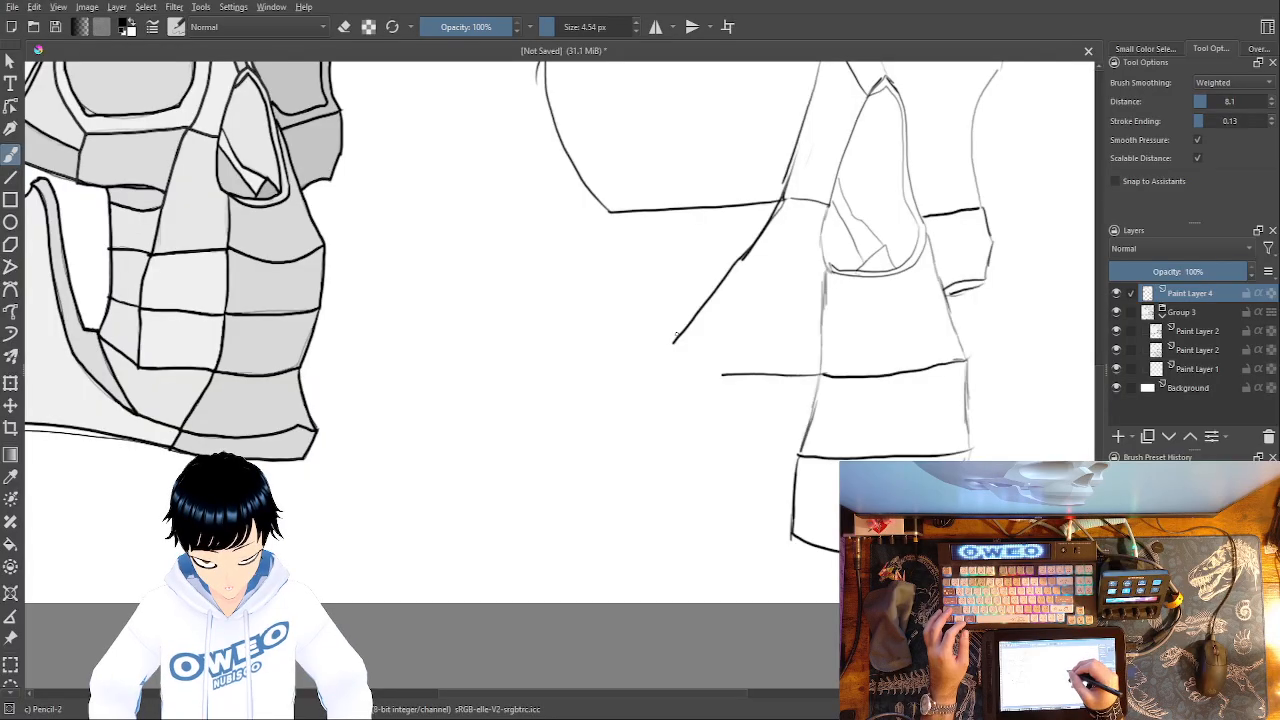
right_click(750, 350)
left_click(746, 274)
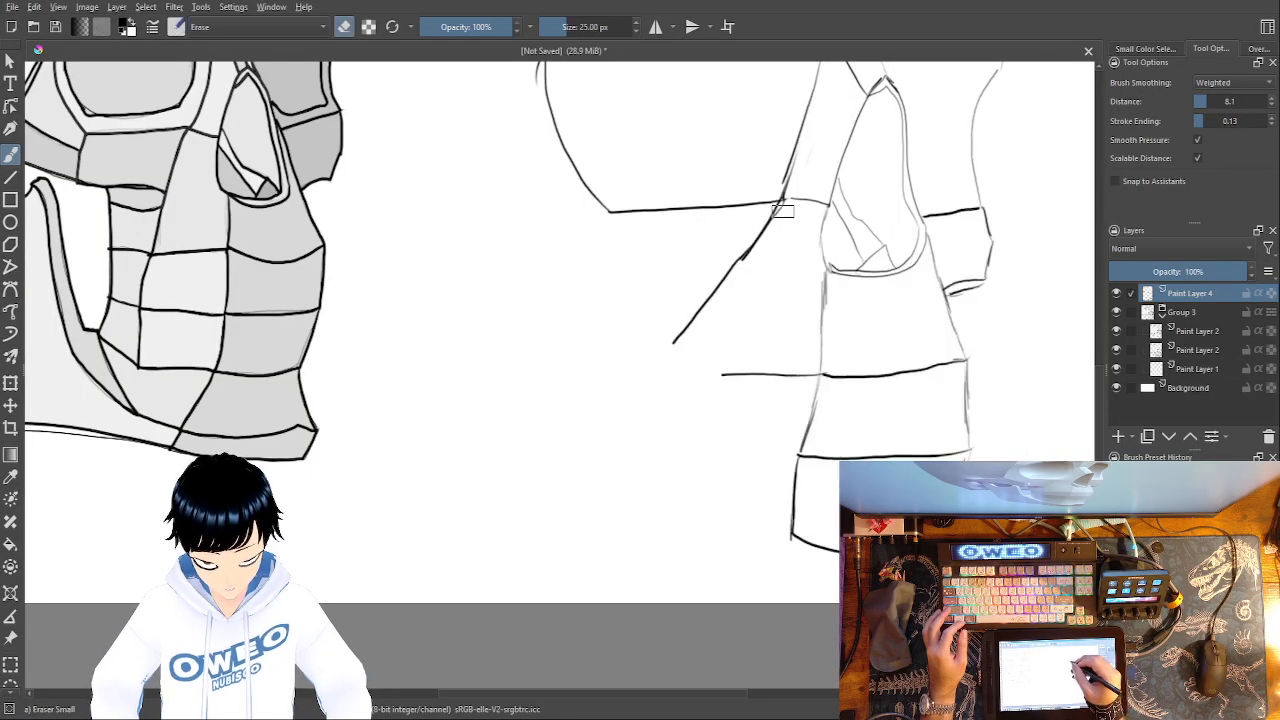
left_click_drag(781, 208, 673, 344)
right_click(765, 358)
left_click(783, 270)
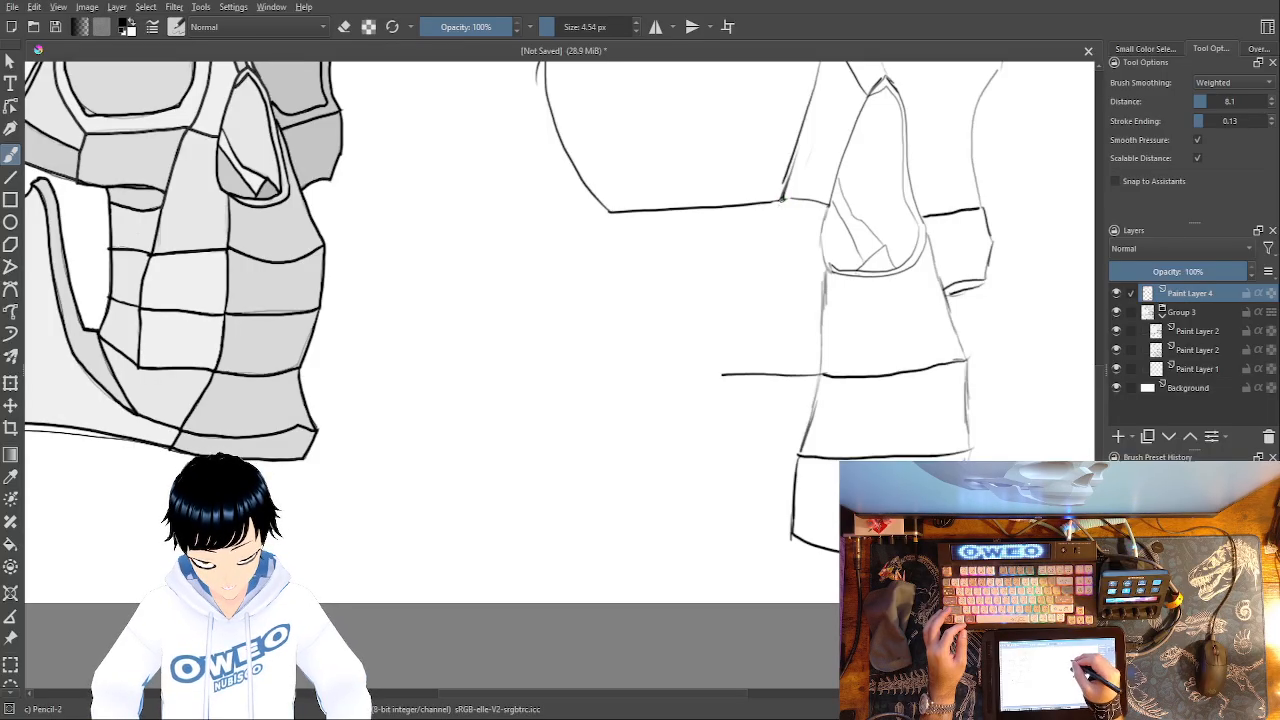
left_click_drag(775, 212, 733, 289)
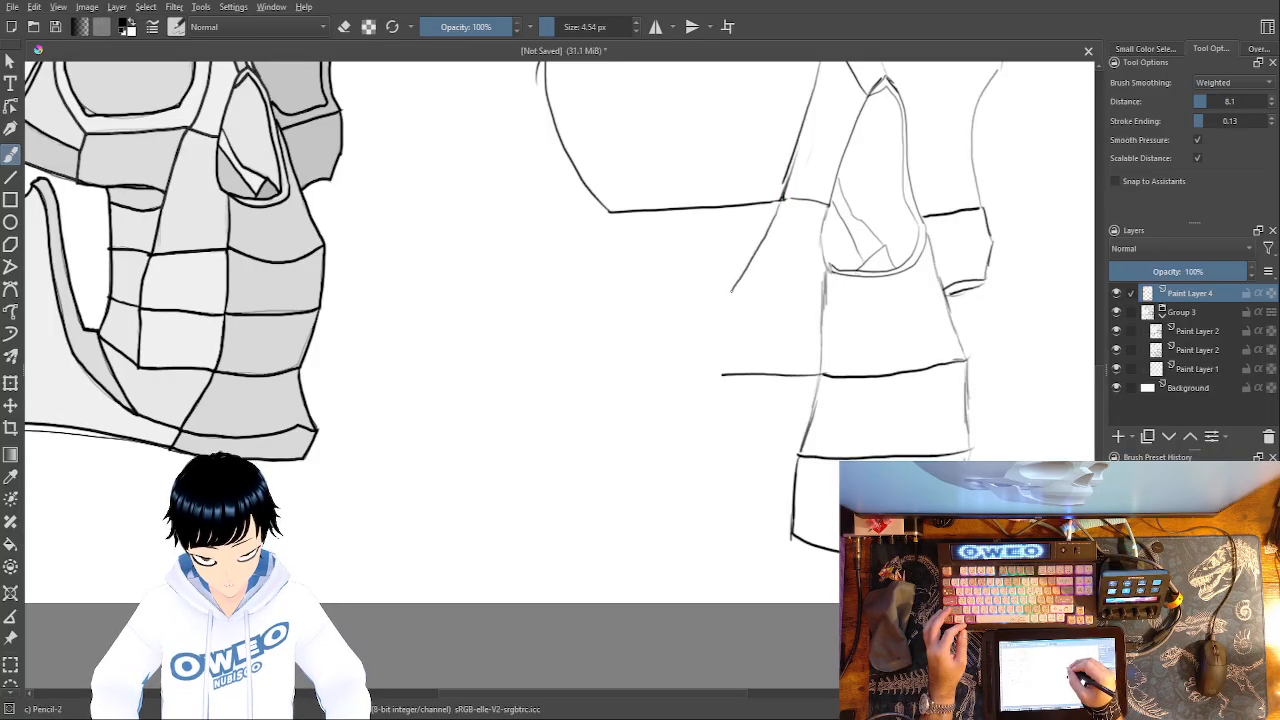
key("ctrl+z")
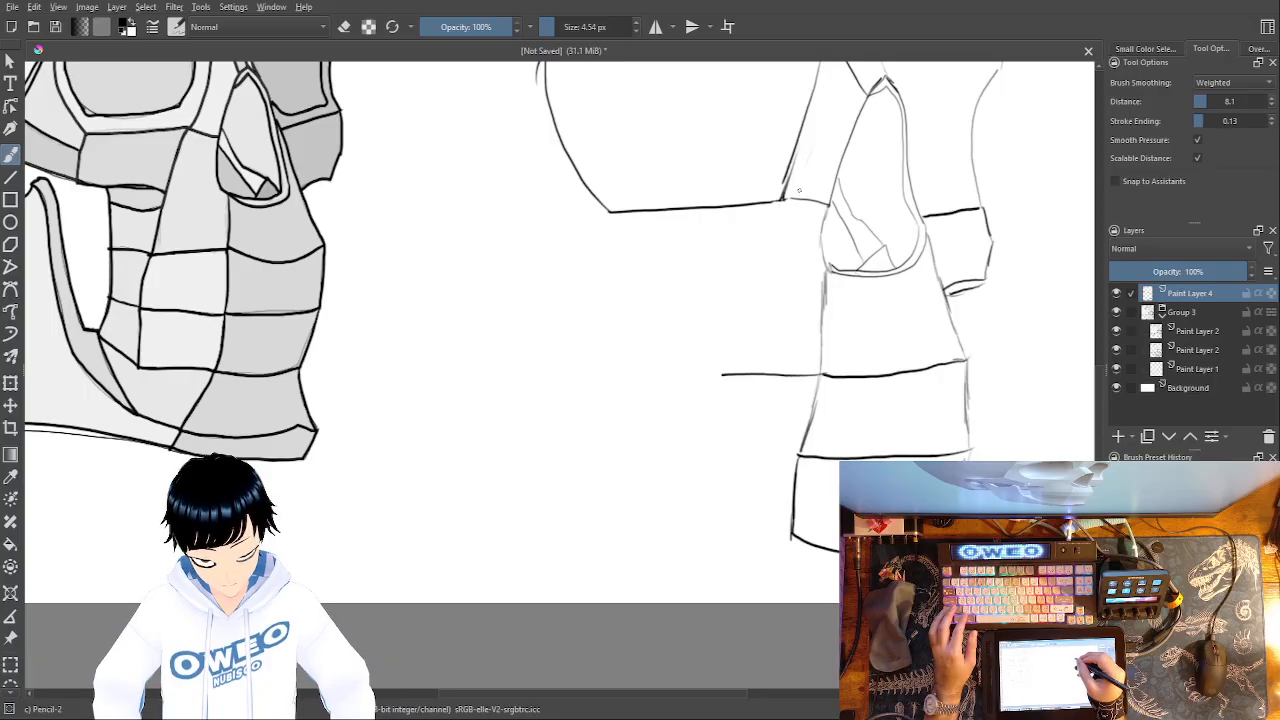
- Erase the near eye socket's inner edge and corner, and redraw them with a long slanted line running down toward the jaw
right_click(806, 210)
left_click(809, 122)
mouse_move(822, 204)
left_mouse_down()
mouse_move(784, 188)
mouse_move(801, 82)
mouse_move(766, 480)
left_mouse_up()
left_click_drag(748, 300, 738, 302)
right_click(797, 337)
left_click(878, 307)
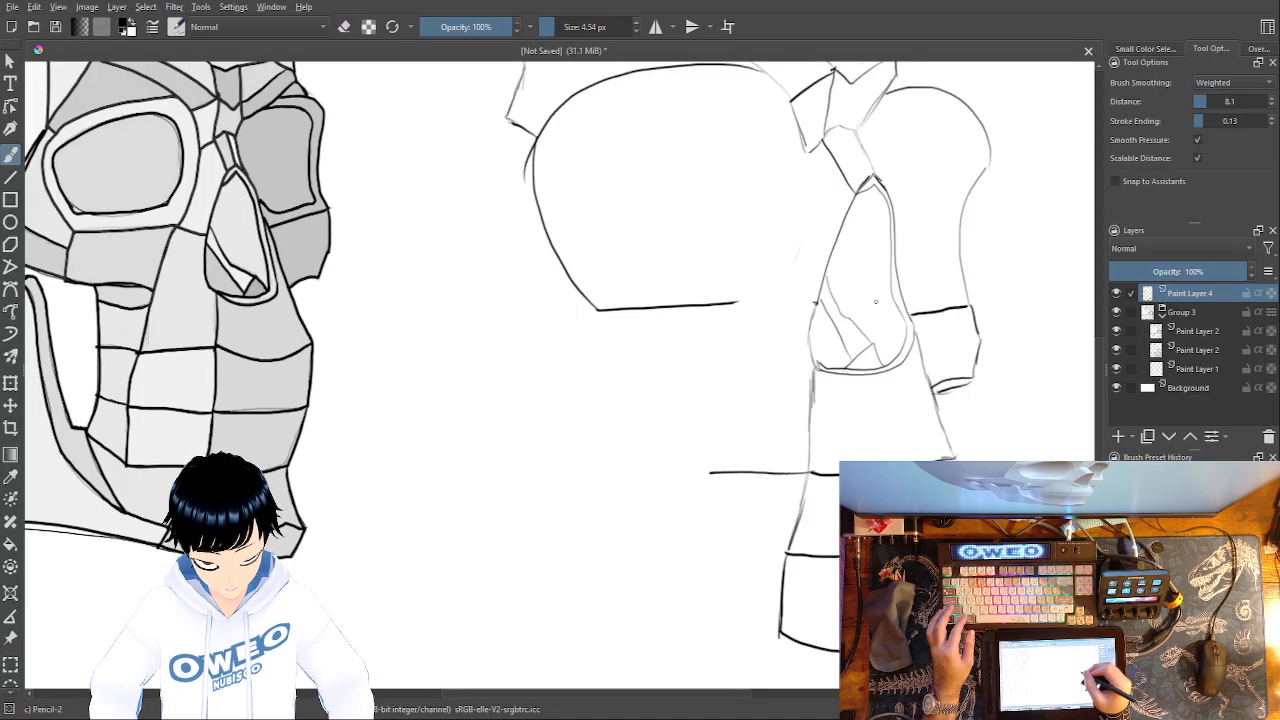
left_click_drag(738, 302, 616, 466)
mouse_move(818, 302)
left_mouse_down()
mouse_move(760, 303)
mouse_move(762, 255)
mouse_move(805, 148)
left_mouse_up()
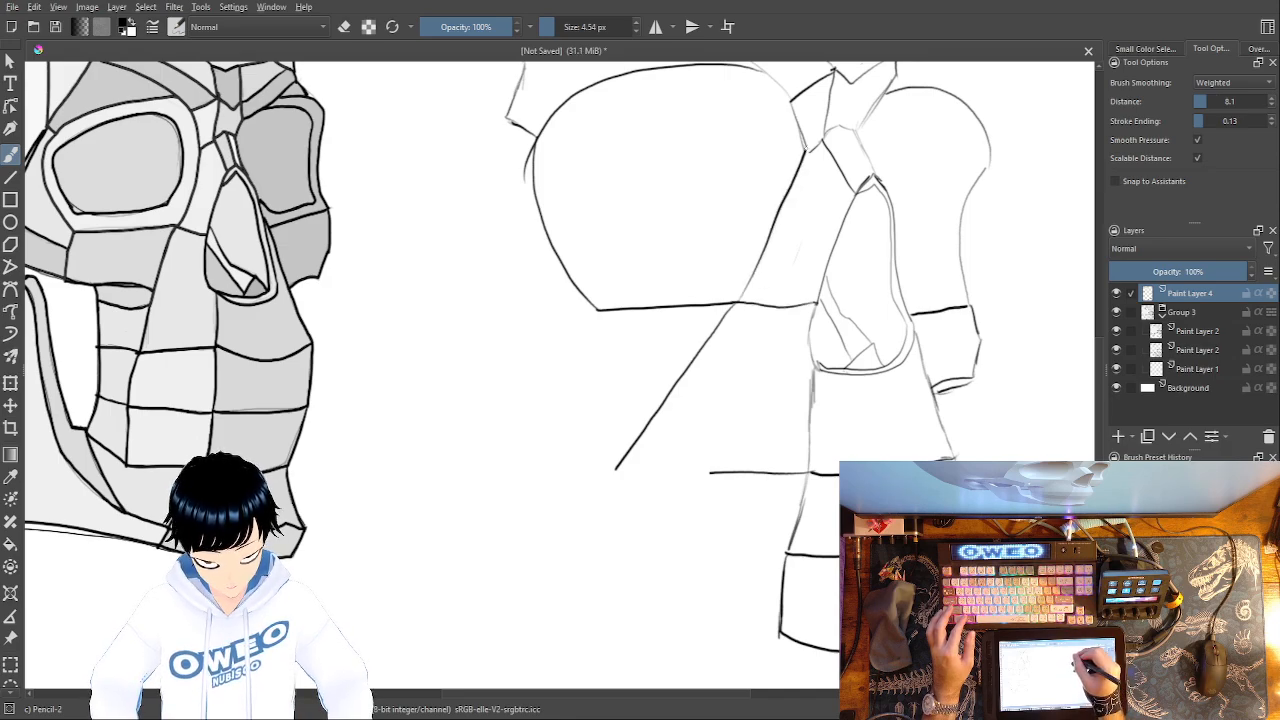
- Trim the slanted line's lower end and close the near side of the upper jaw with a short vertical edge and extended base line
left_click_drag(713, 458, 853, 293)
right_click(775, 395)
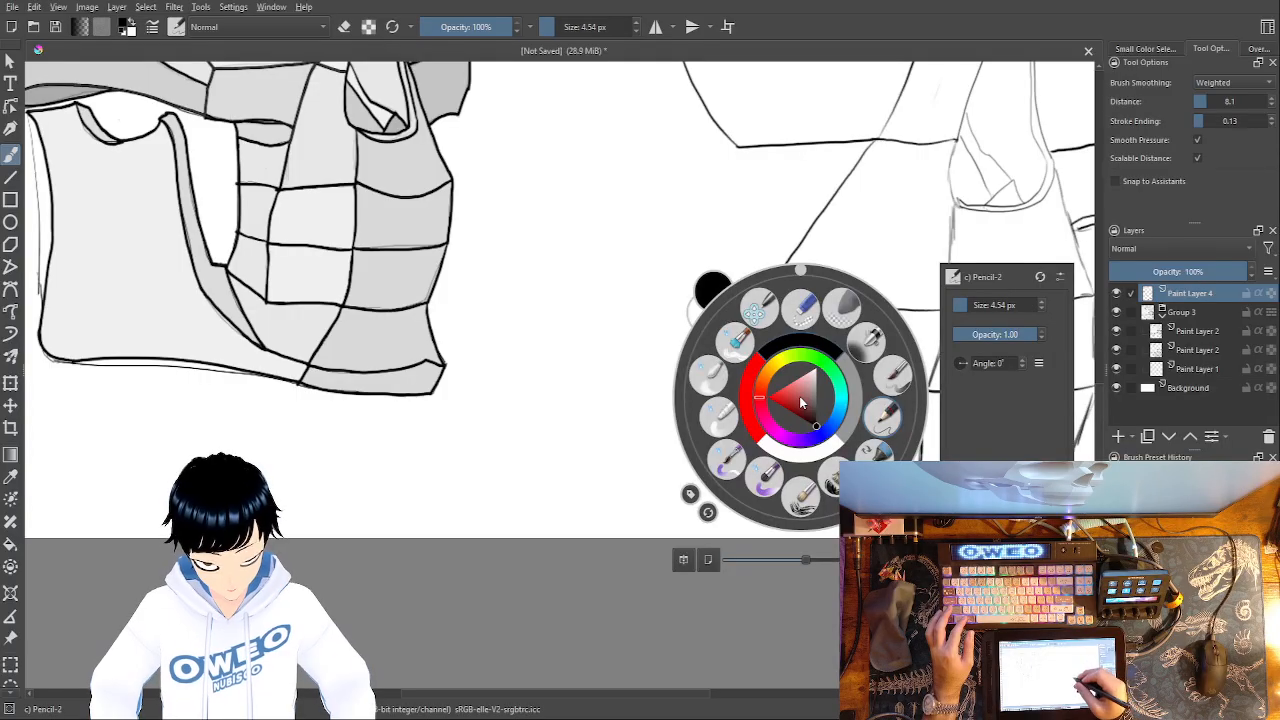
left_click(794, 294)
left_click_drag(758, 304, 784, 263)
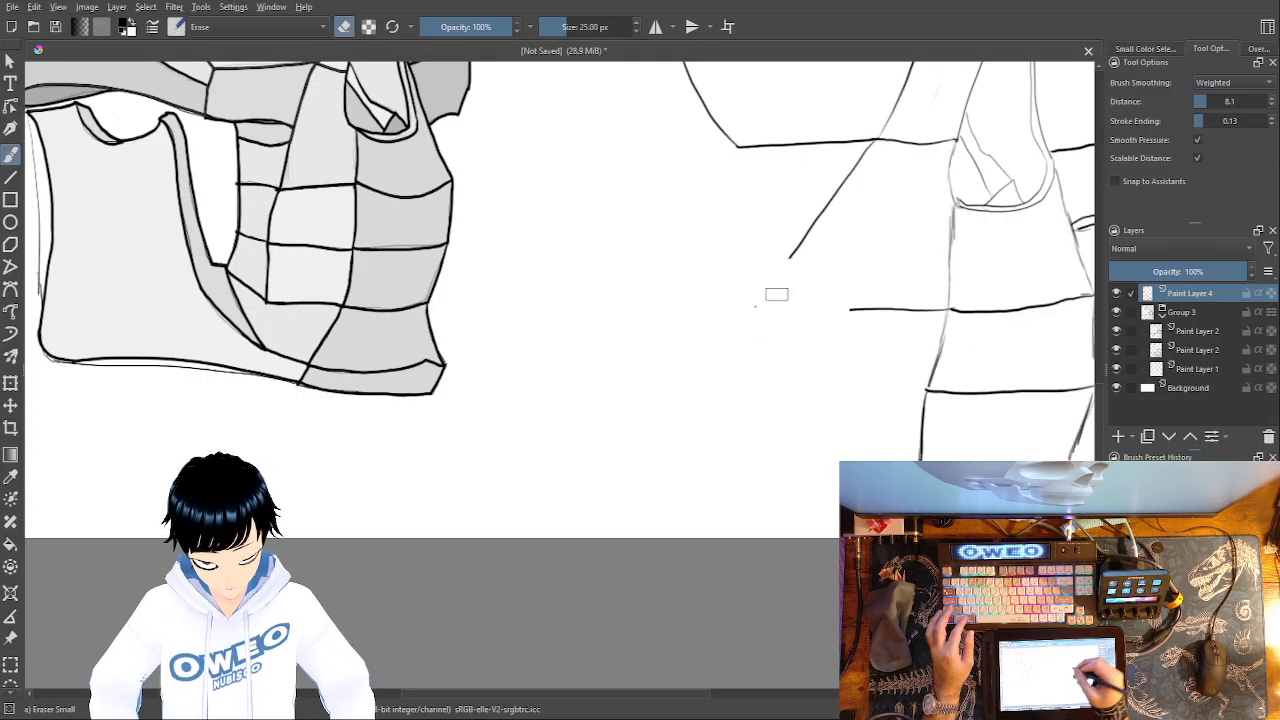
right_click(808, 288)
left_click(882, 346)
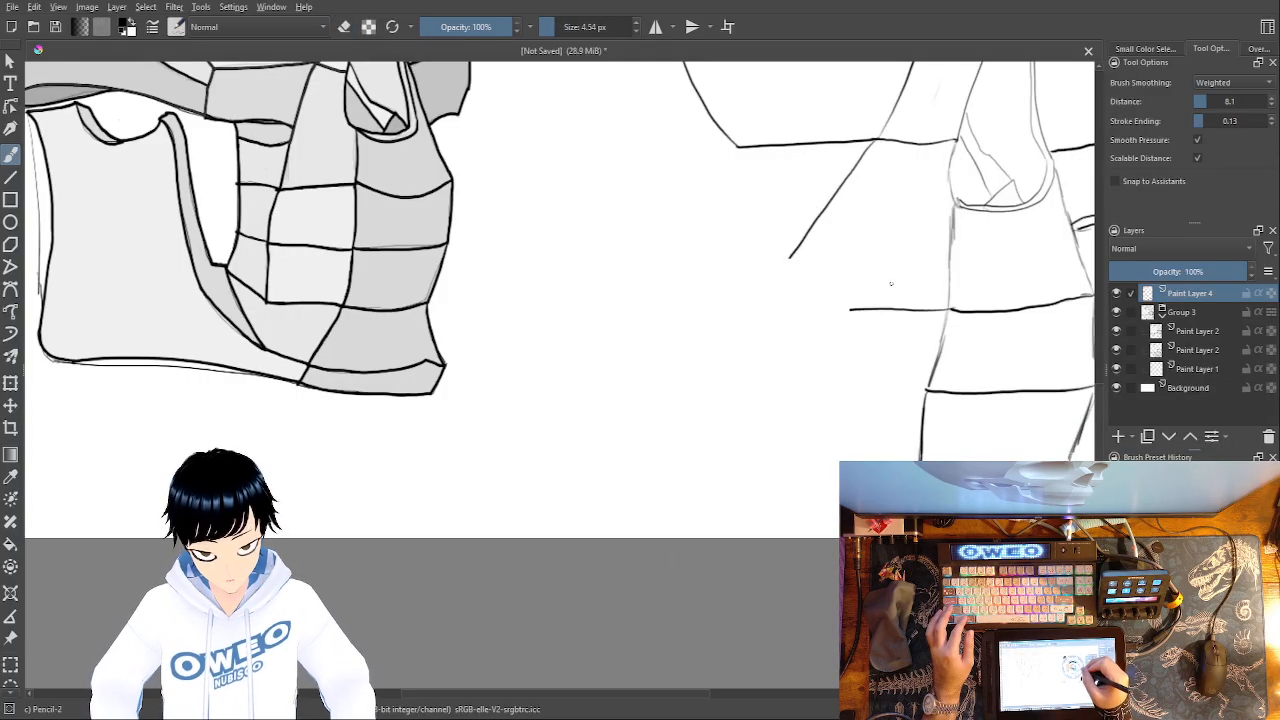
mouse_move(791, 256)
left_mouse_down()
mouse_move(795, 303)
mouse_move(826, 311)
mouse_move(790, 309)
left_mouse_up()
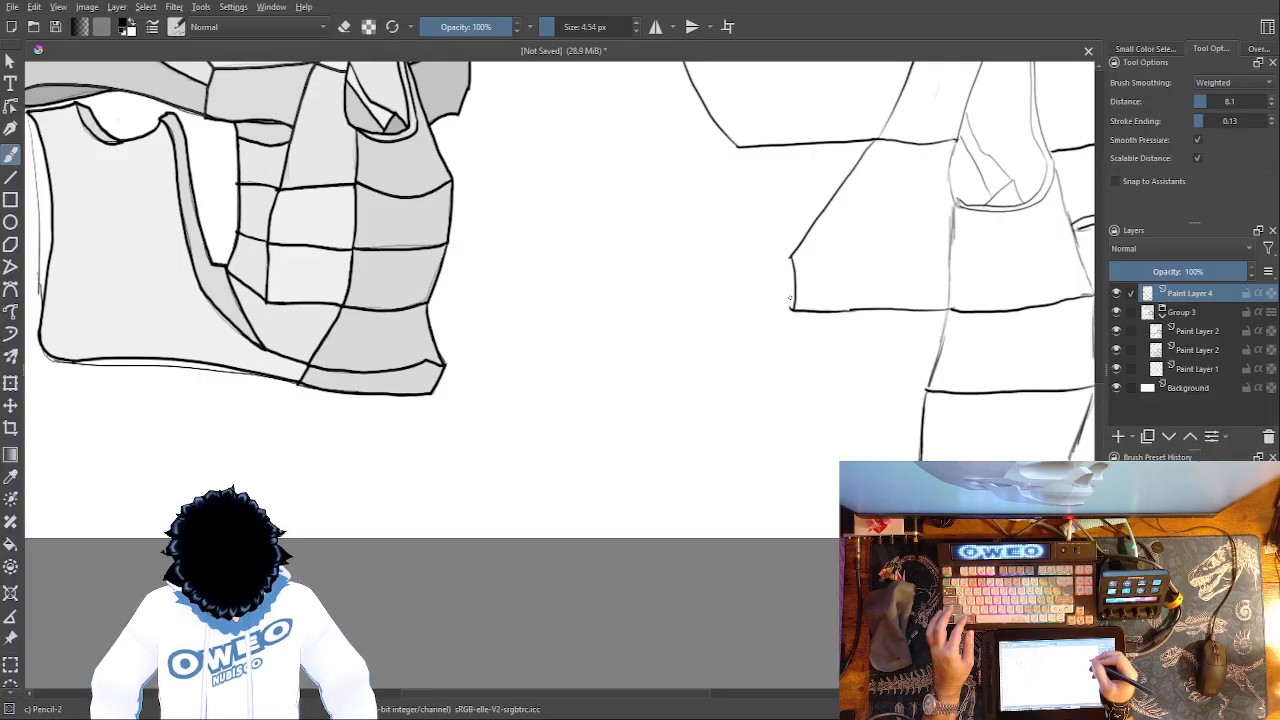
- Draw the near side planes of the upper and lower teeth bands beneath the upper jaw
mouse_move(928, 391)
left_mouse_down()
mouse_move(802, 381)
mouse_move(783, 346)
mouse_move(792, 296)
left_mouse_up()
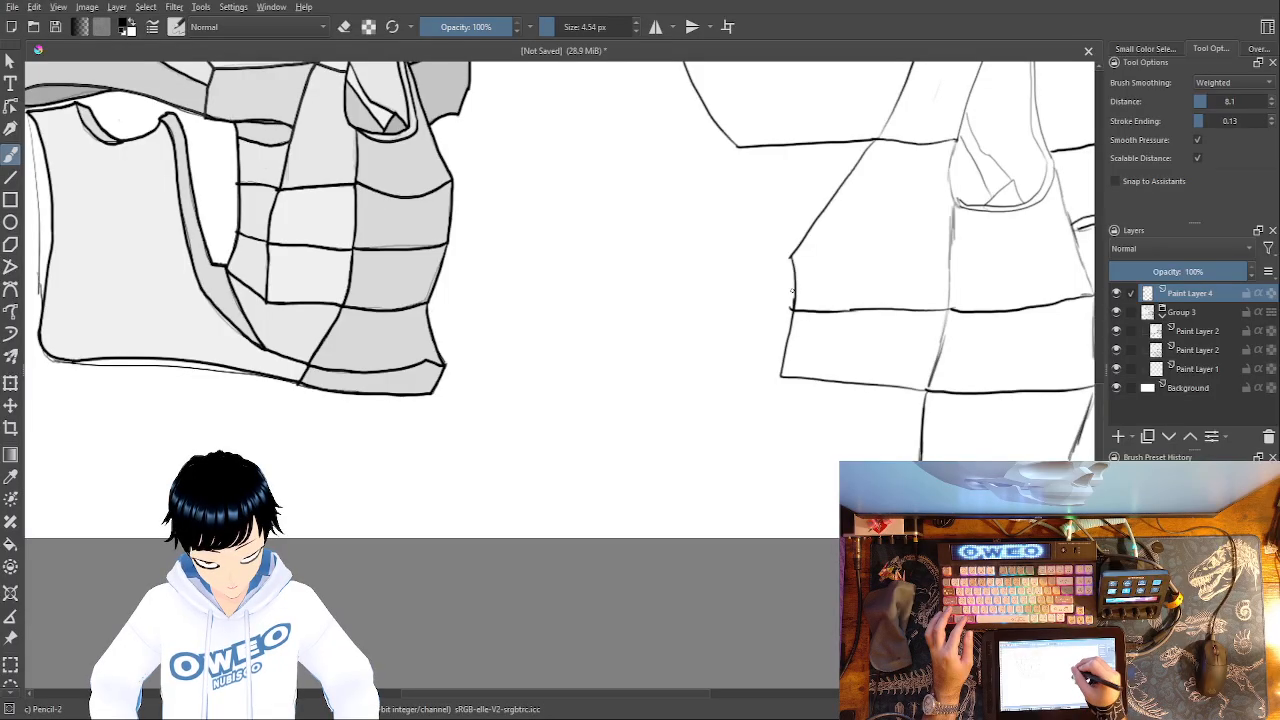
mouse_move(889, 461)
left_mouse_down()
mouse_move(785, 418)
mouse_move(780, 372)
left_mouse_up()
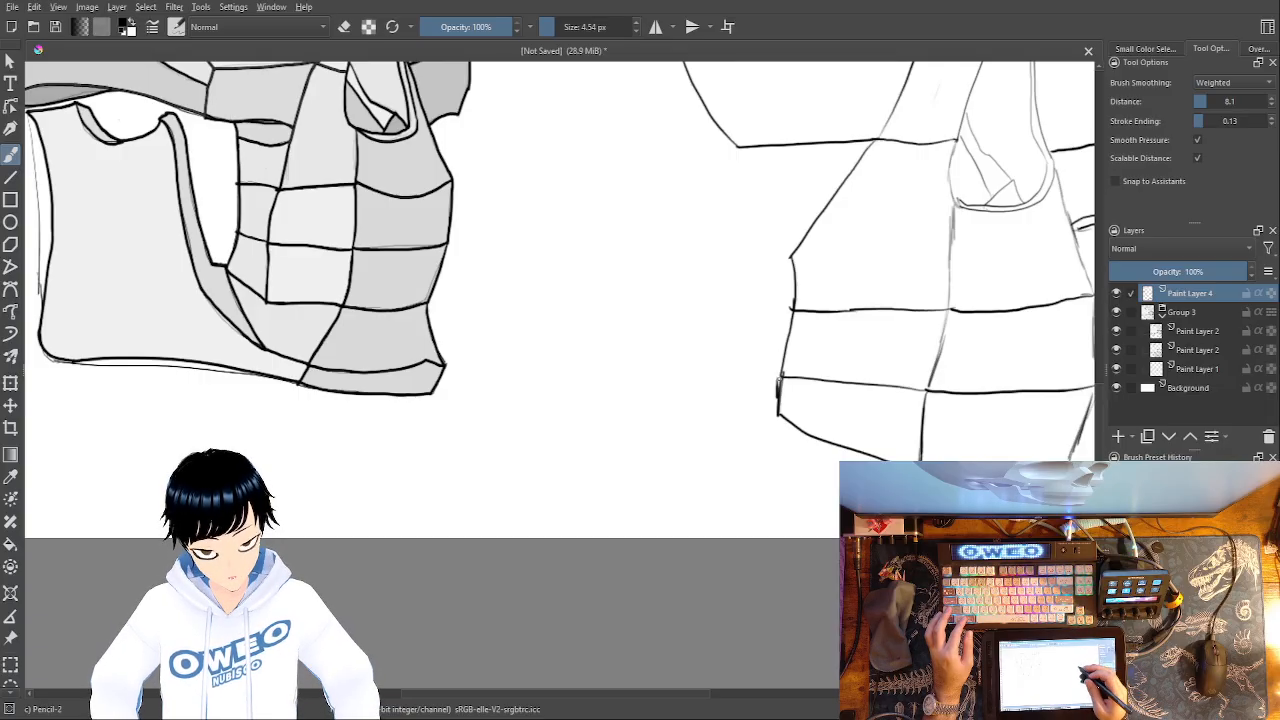
- Erase the outer contour and lower outer corner of the near eye socket
left_click_drag(779, 395, 794, 507)
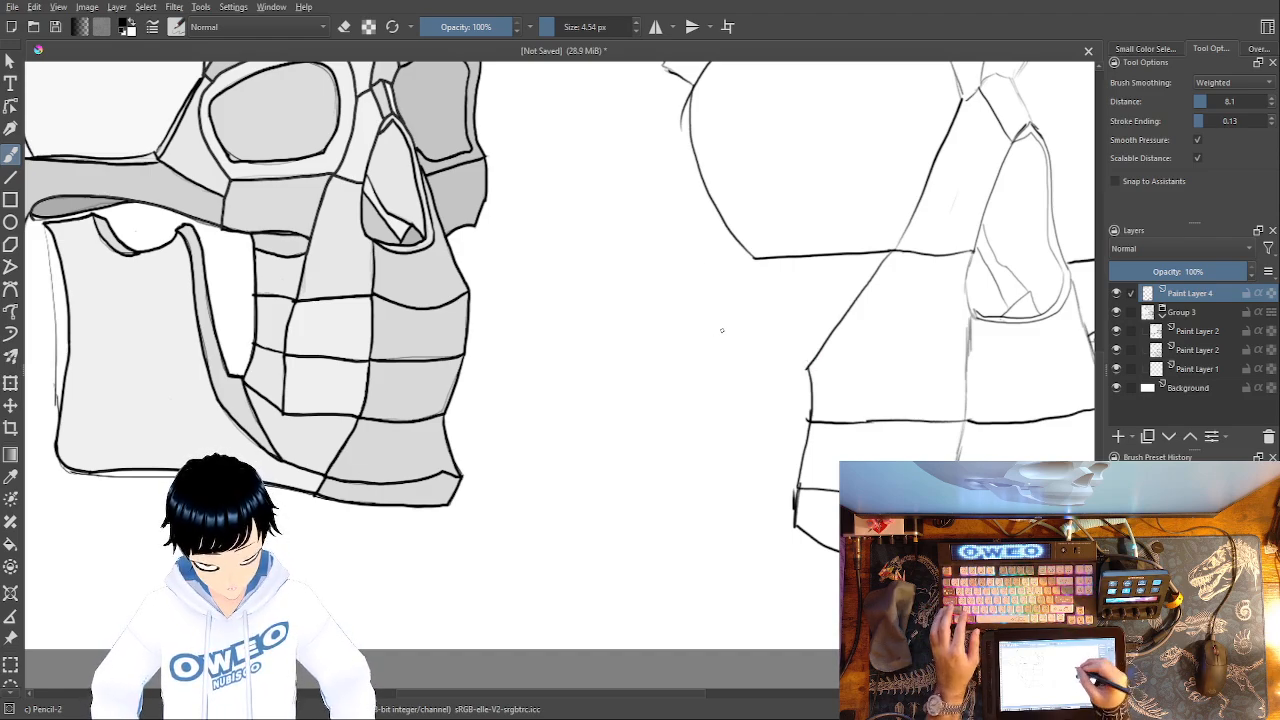
right_click(756, 254)
left_click(757, 236)
mouse_move(766, 257)
left_mouse_down()
mouse_move(744, 258)
mouse_move(706, 192)
mouse_move(692, 106)
left_mouse_up()
- Redraw the near eye socket's outer contour wider with a rounded lower corner joining the base line, undoing rejected strokes
right_click(805, 340)
left_click(773, 254)
mouse_move(768, 257)
left_mouse_down()
mouse_move(684, 256)
mouse_move(669, 224)
mouse_move(672, 150)
left_mouse_up()
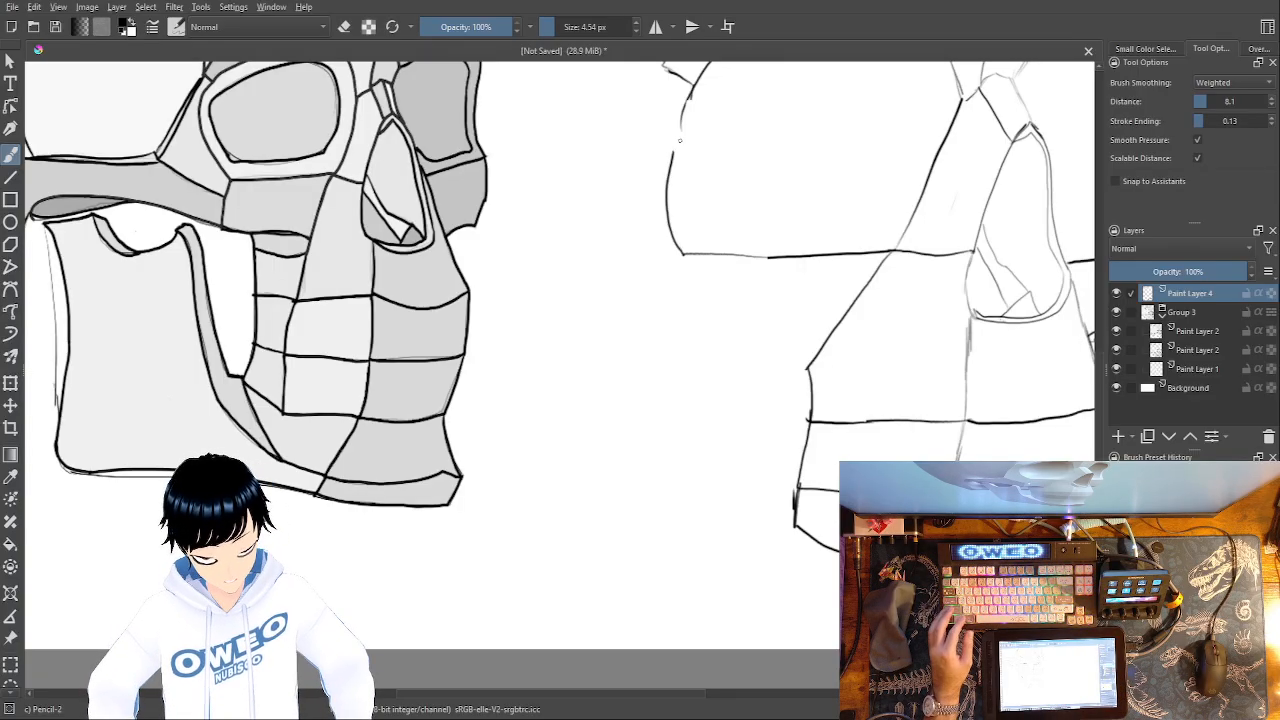
key("ctrl+z")
key("ctrl+z")
left_click_drag(690, 100, 666, 228)
key("ctrl+z")
left_click_drag(692, 93, 667, 224)
key("ctrl+z")
mouse_move(692, 88)
left_mouse_down()
mouse_move(680, 135)
mouse_move(685, 237)
left_mouse_up()
mouse_move(777, 259)
left_mouse_down()
mouse_move(700, 254)
mouse_move(685, 236)
left_mouse_up()
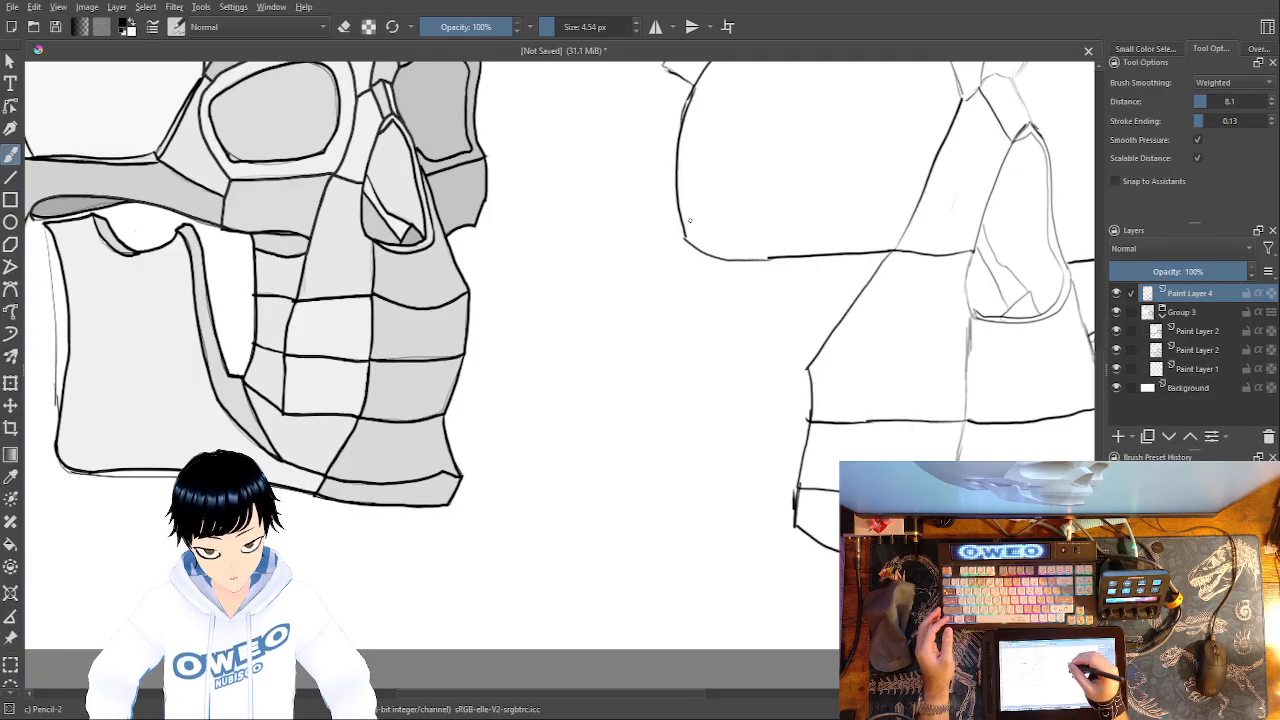
- Draw the near cheekbone beneath the eye socket with a short outer edge and a curved lower edge meeting the jaw corner
left_click_drag(706, 258, 701, 281)
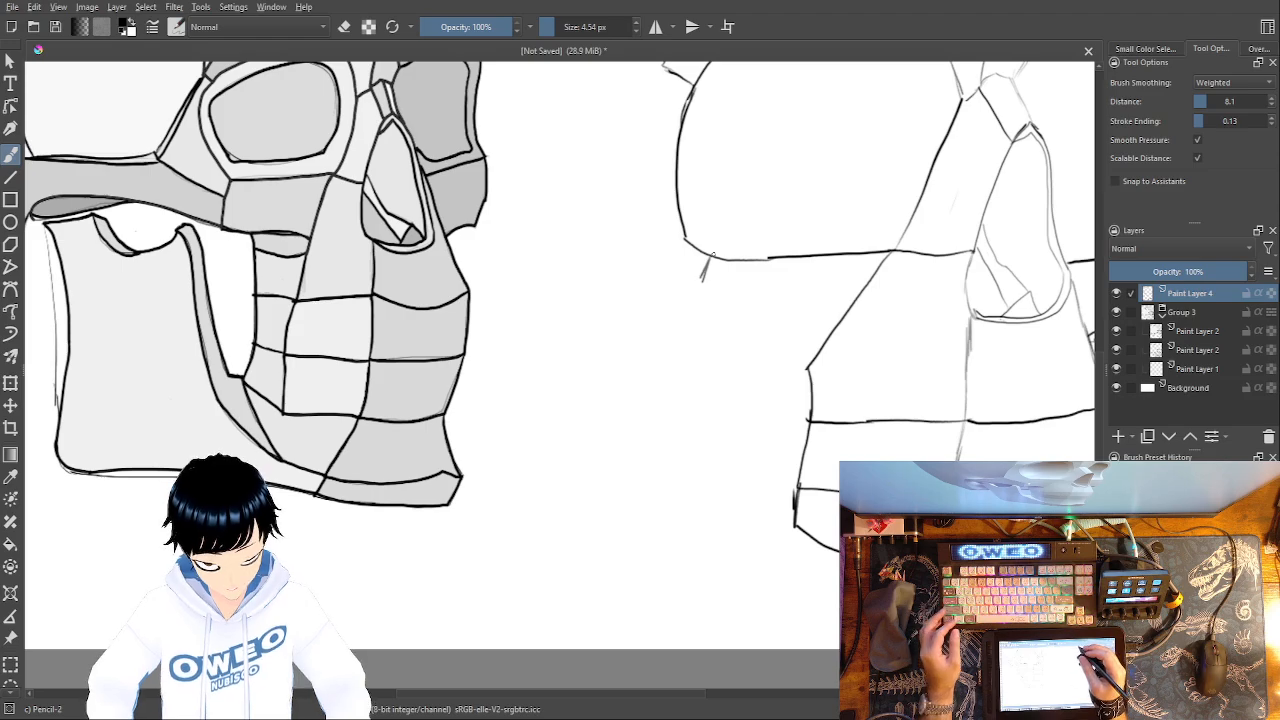
left_click_drag(709, 258, 690, 352)
mouse_move(808, 374)
left_mouse_down()
mouse_move(750, 344)
mouse_move(690, 356)
left_mouse_up()
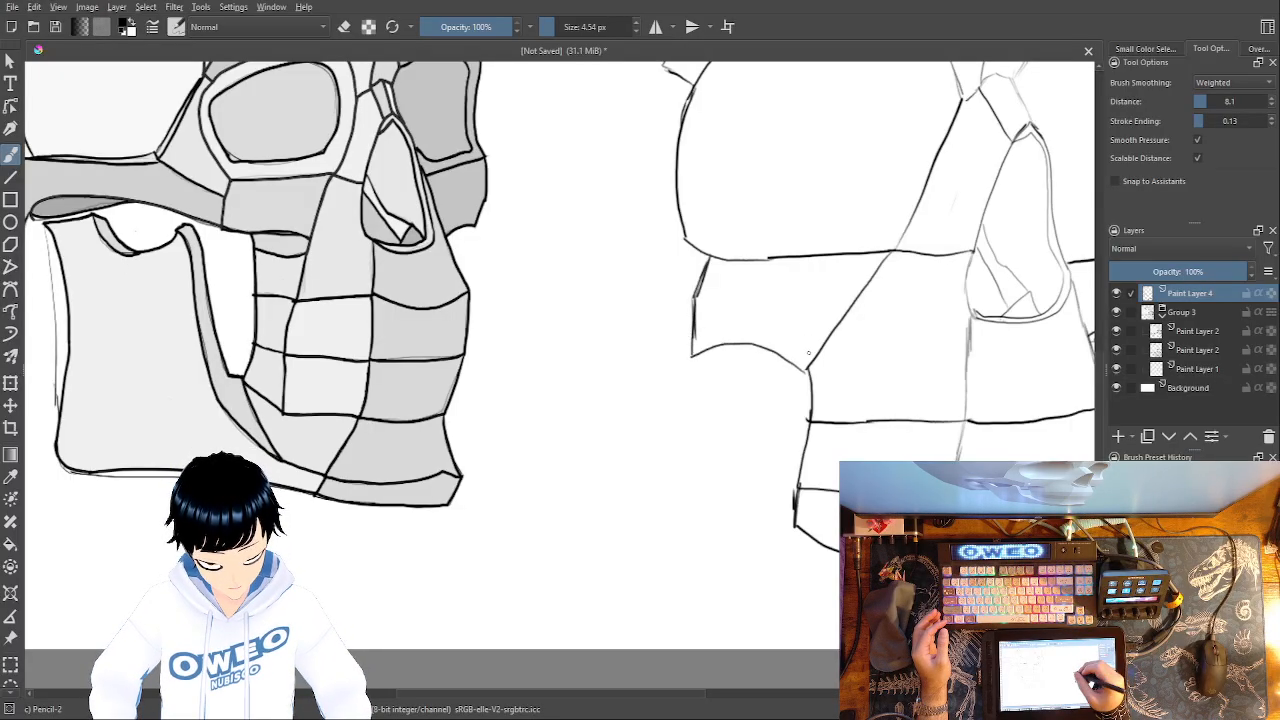
- Add a curved strip under the near cheekbone and a receding upper jaw side plane below it
mouse_move(808, 372)
left_mouse_down()
mouse_move(765, 388)
mouse_move(705, 380)
mouse_move(701, 343)
left_mouse_up()
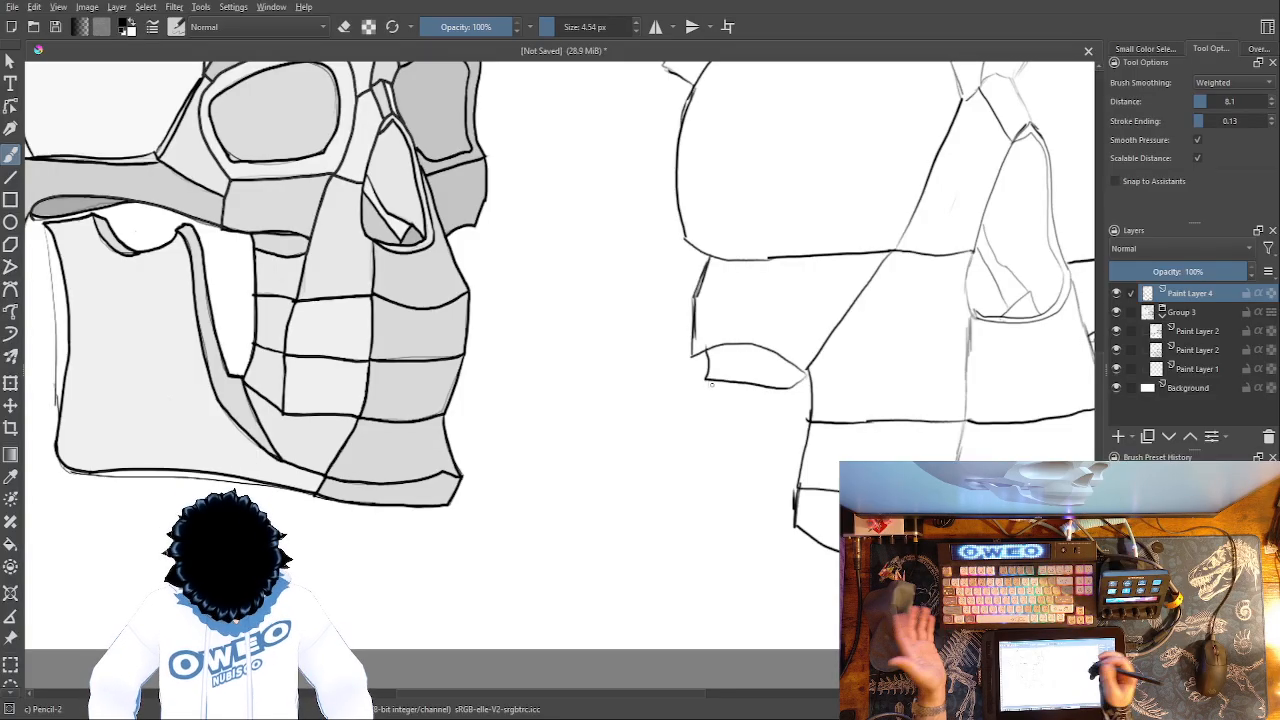
mouse_move(810, 421)
left_mouse_down()
mouse_move(707, 410)
mouse_move(707, 376)
left_mouse_up()
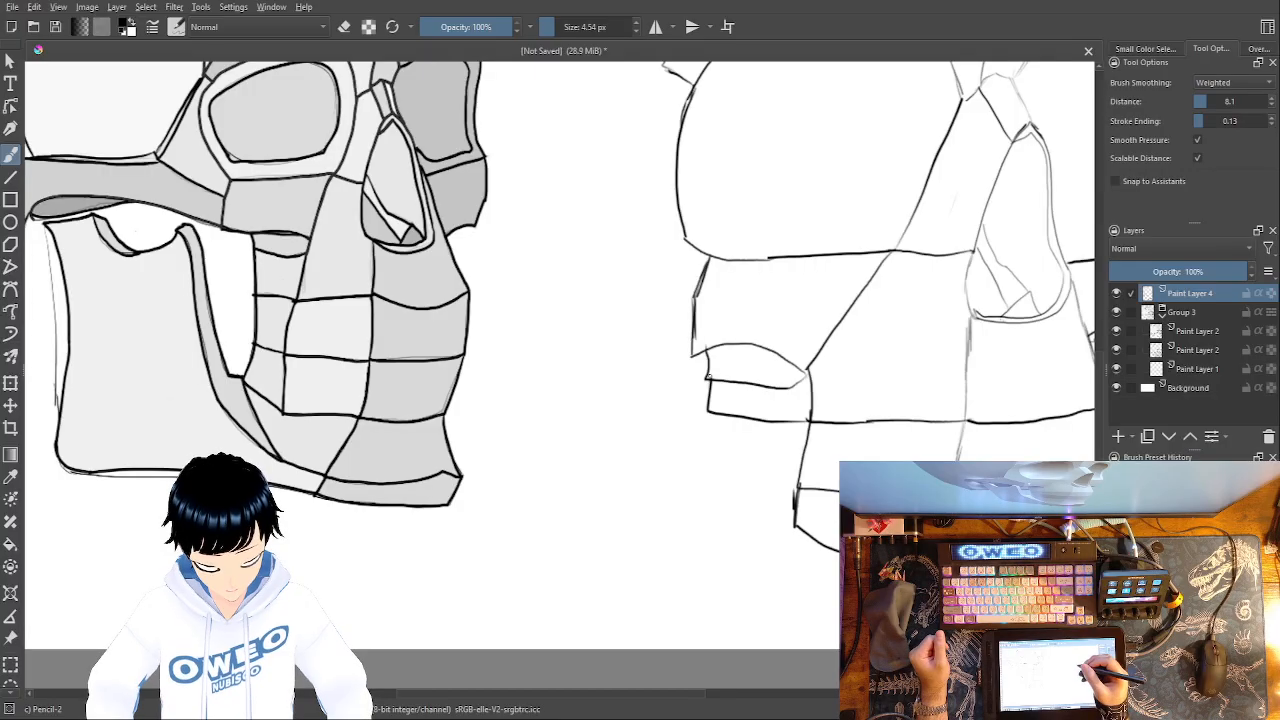
- Erase the lower line of the strip under the near cheekbone and redraw it higher for a slimmer plane
right_click(812, 380)
left_click(716, 390)
left_click_drag(806, 384, 708, 379)
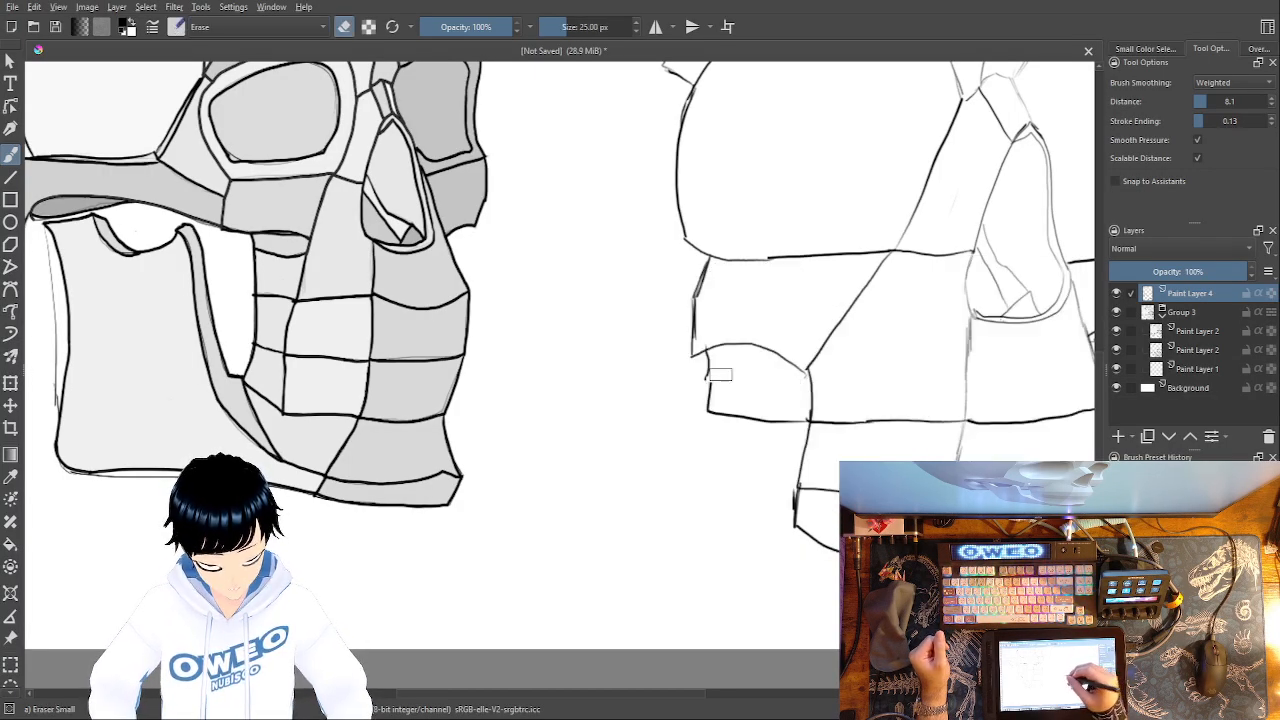
right_click(808, 357)
left_click(898, 378)
mouse_move(806, 379)
left_mouse_down()
mouse_move(708, 360)
mouse_move(713, 400)
left_mouse_up()
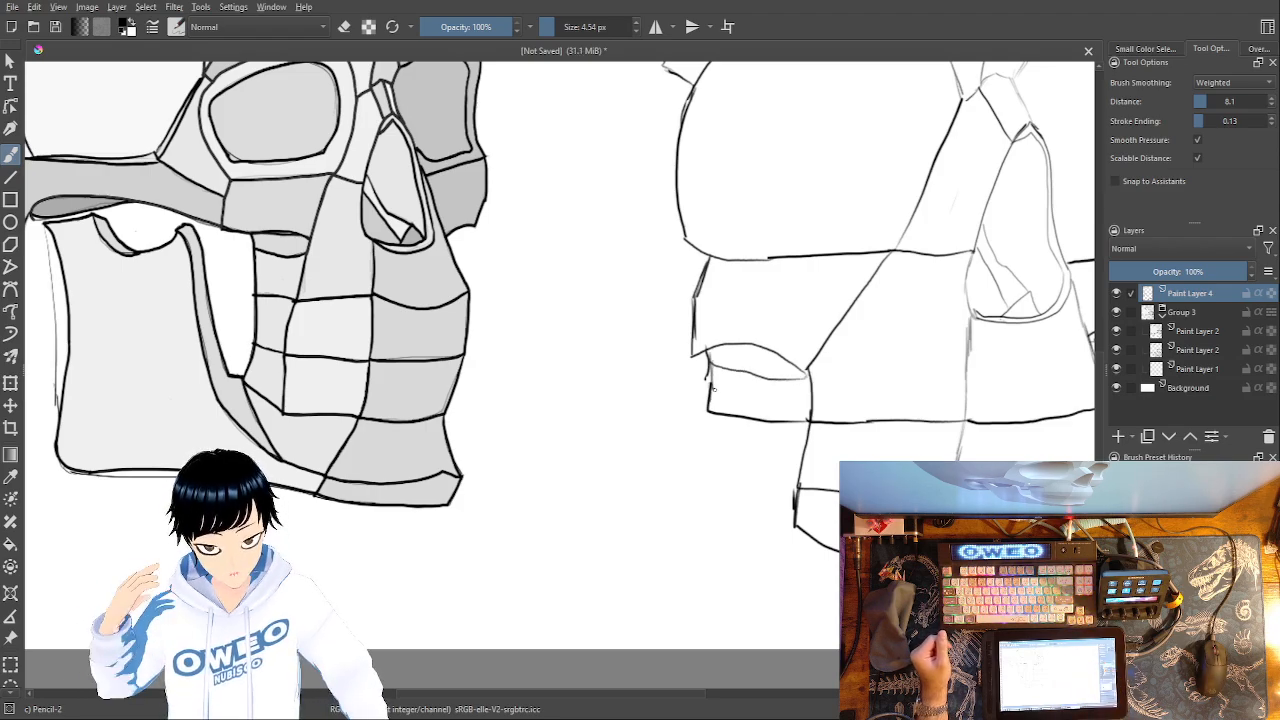
key("ctrl+z")
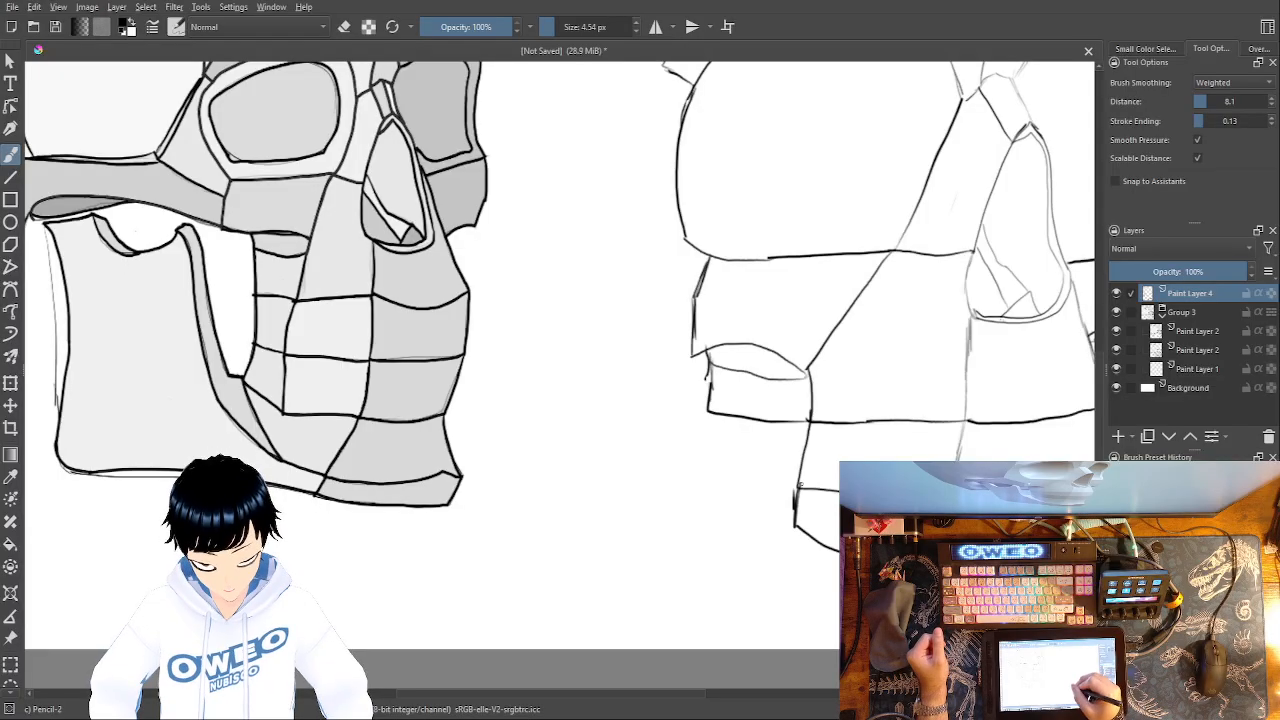
- Draw the receding side plane of the upper teeth band with a slanted base line and a rear edge
left_click_drag(804, 487, 702, 461)
left_click_drag(711, 406, 706, 442)
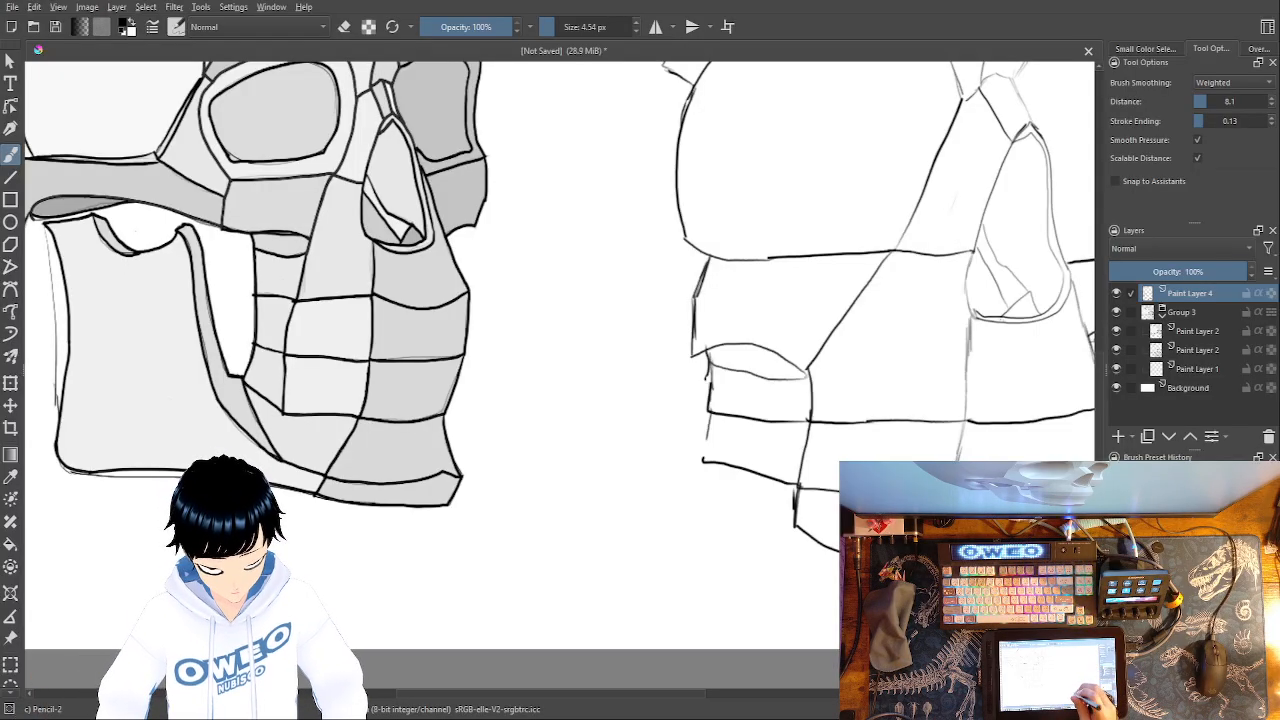
right_click(775, 475)
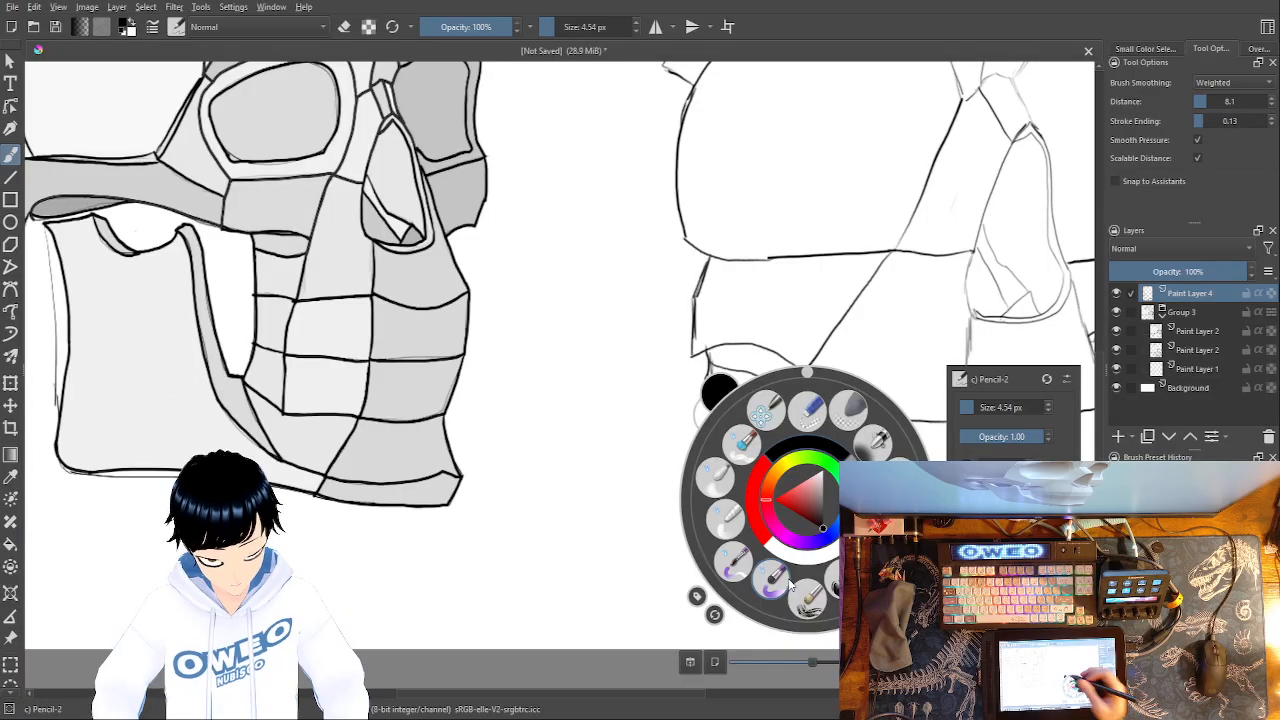
left_click(638, 396)
- Draw the receding side plane of the lower teeth band, closing it with a rear edge and a slanted base line
mouse_move(708, 434)
left_mouse_down()
mouse_move(704, 462)
mouse_move(709, 418)
mouse_move(708, 490)
left_mouse_up()
right_click(755, 439)
left_click(690, 500)
right_click(755, 455)
left_click(833, 483)
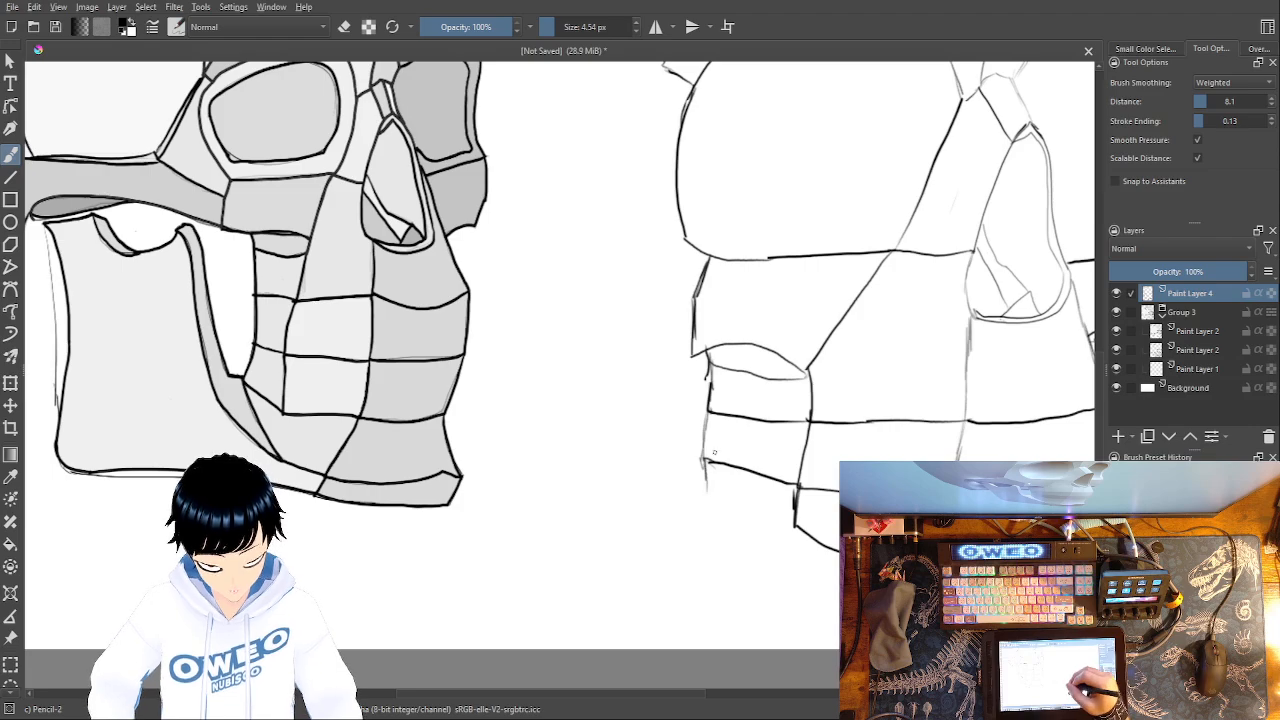
mouse_move(796, 494)
left_mouse_down()
mouse_move(795, 528)
mouse_move(714, 506)
mouse_move(707, 455)
left_mouse_up()
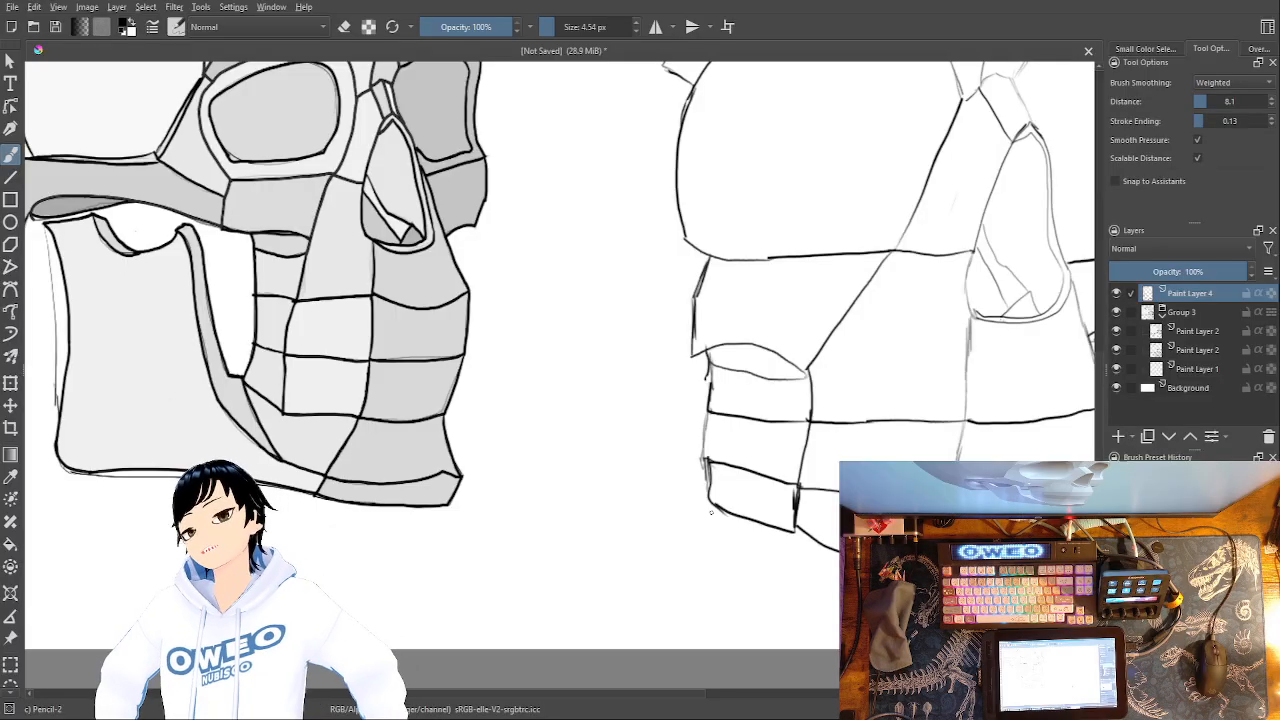
- Erase the outer end of the far brow plane beside the nose bridge and redraw it as a shorter angular tip
mouse_move(989, 281)
left_mouse_down()
mouse_move(766, 434)
mouse_move(743, 345)
mouse_move(815, 175)
left_mouse_up()
left_click_drag(908, 213, 579, 645)
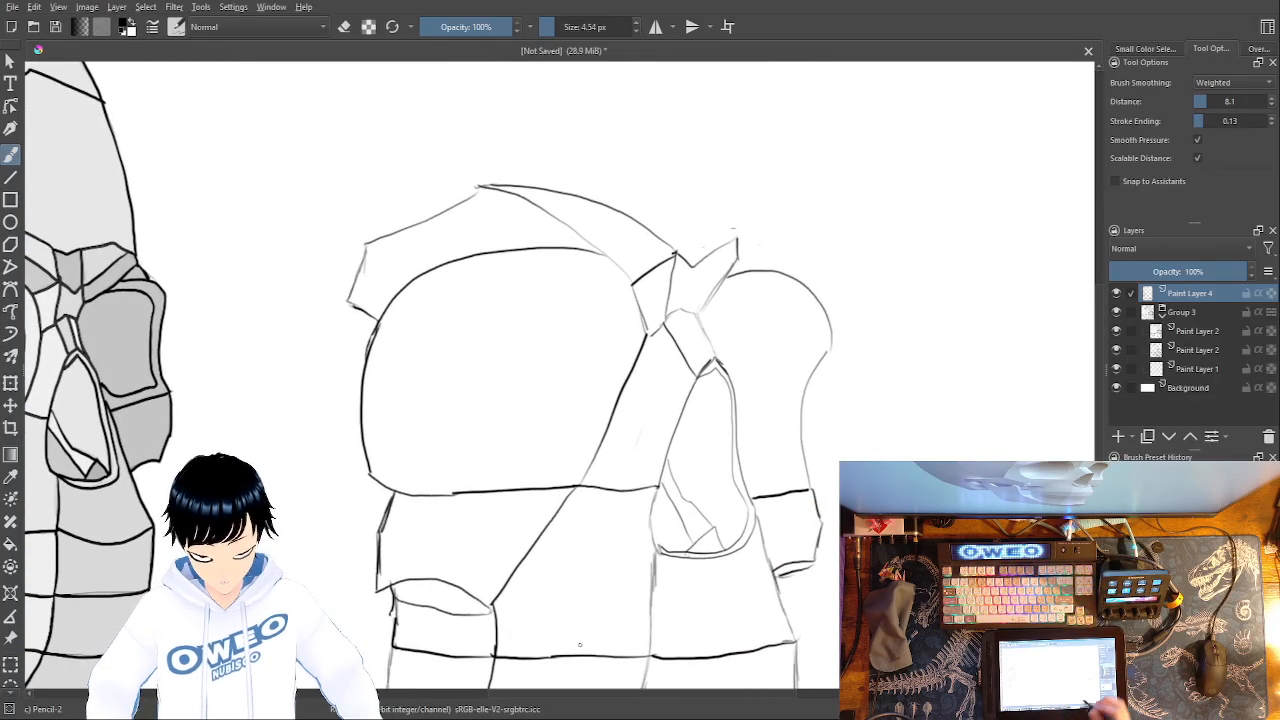
mouse_move(855, 493)
left_mouse_down()
mouse_move(605, 708)
mouse_move(570, 719)
left_mouse_up()
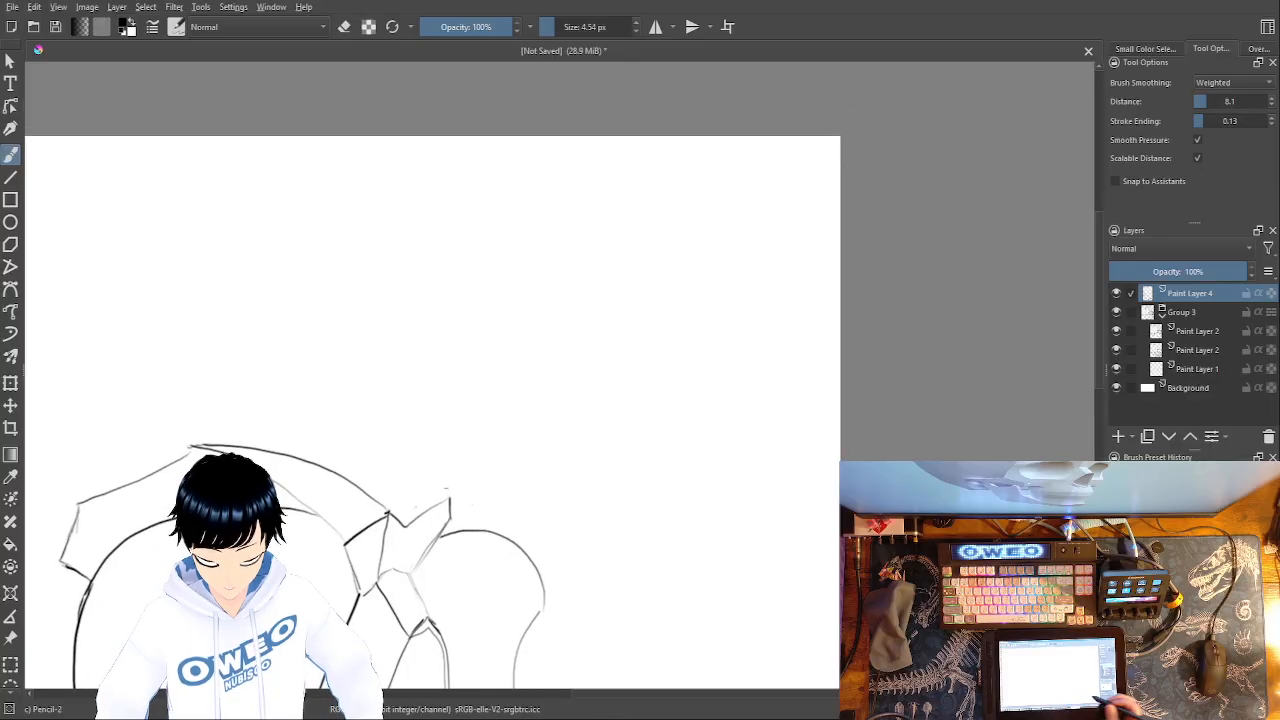
left_click_drag(771, 289, 923, 163)
right_click(737, 358)
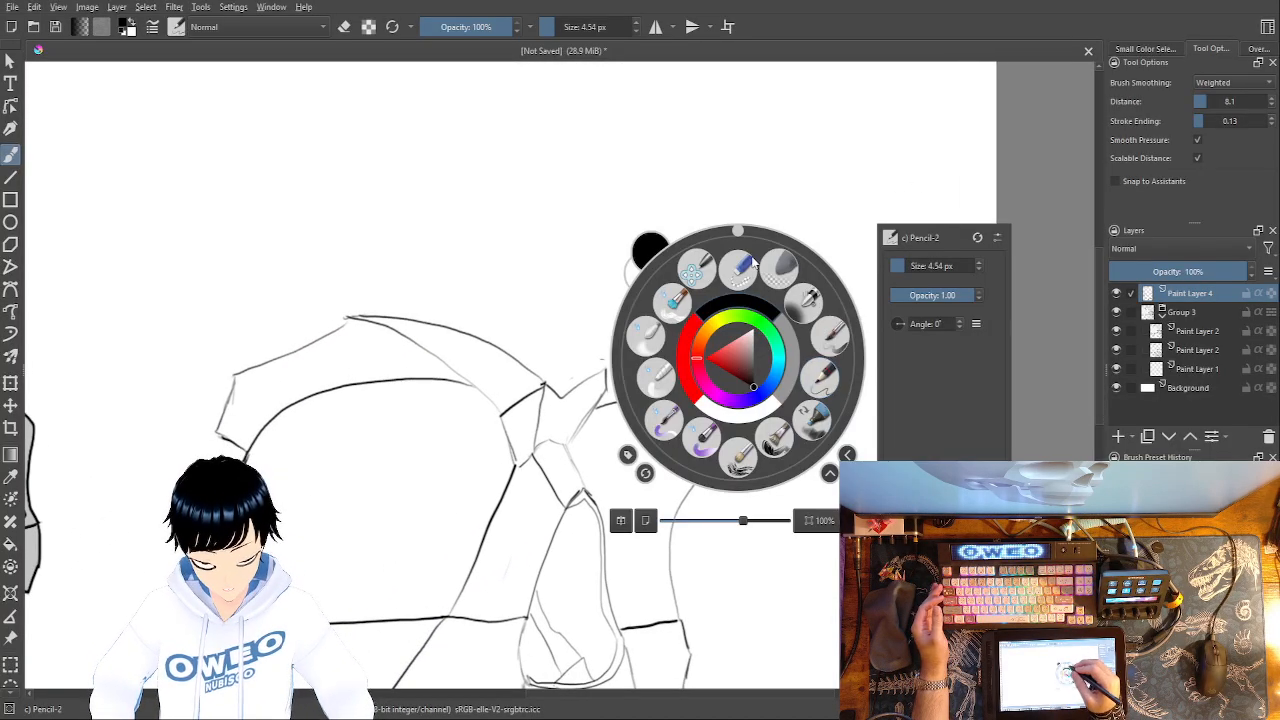
left_click(740, 259)
mouse_move(608, 378)
left_mouse_down()
mouse_move(596, 404)
mouse_move(604, 368)
left_mouse_up()
right_click(730, 450)
left_click(804, 450)
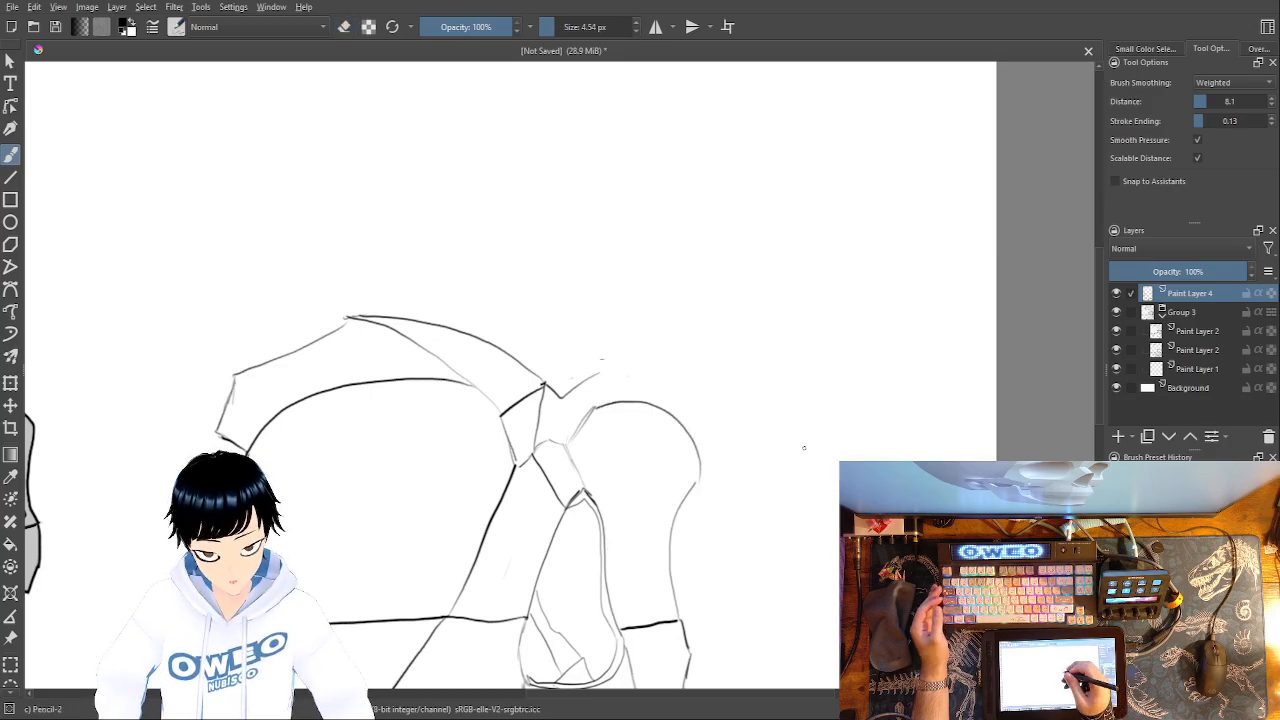
mouse_move(600, 372)
left_mouse_down()
mouse_move(606, 398)
mouse_move(594, 406)
left_mouse_up()
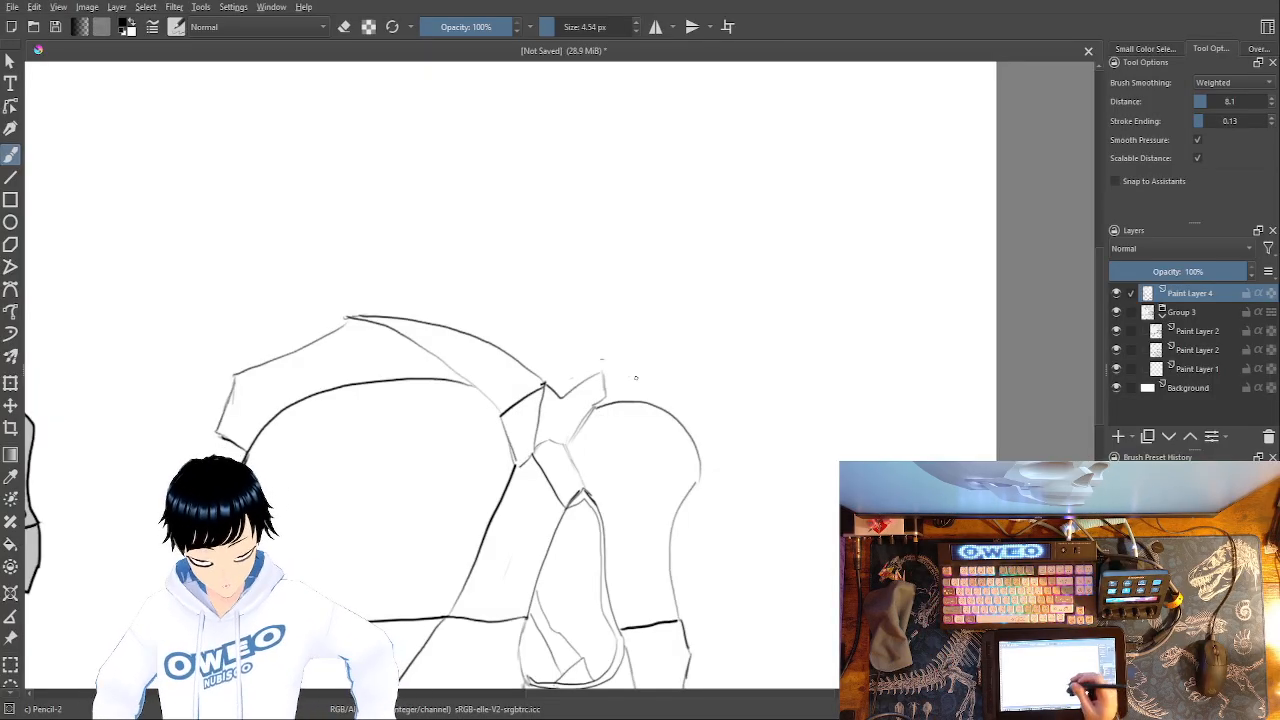
- Erase the tip of the far brow plane and redraw it extended outward, adding a small triangular side plane down to the far eye socket
right_click(665, 463)
left_click(705, 374)
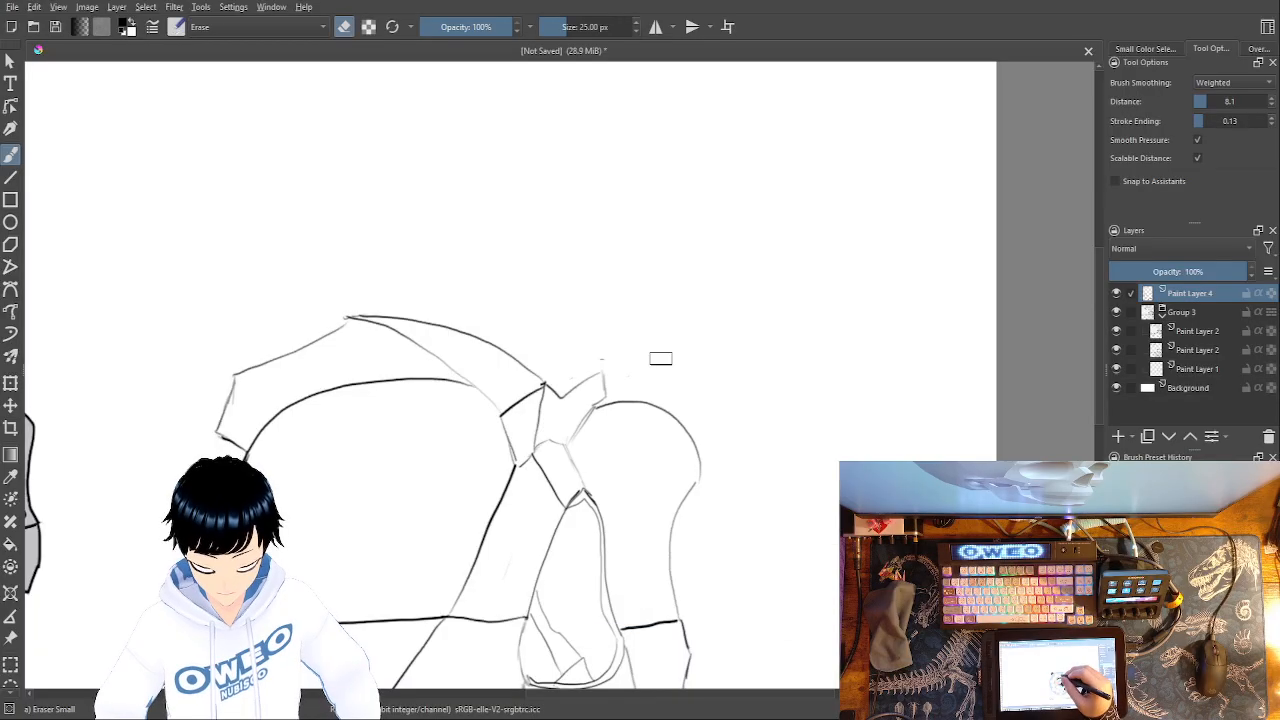
mouse_move(604, 376)
left_mouse_down()
mouse_move(596, 397)
mouse_move(594, 371)
mouse_move(594, 405)
mouse_move(622, 357)
mouse_move(684, 334)
mouse_move(681, 366)
mouse_move(640, 399)
left_mouse_up()
right_click(651, 404)
left_click(545, 402)
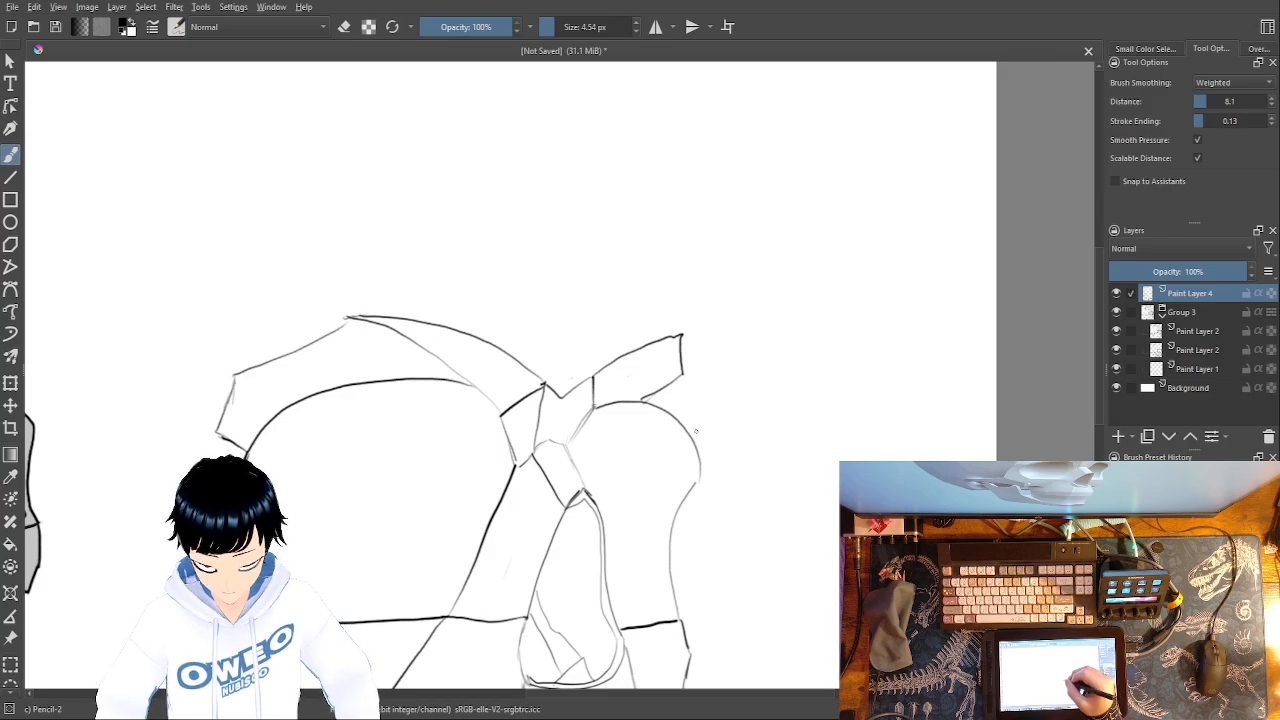
left_click_drag(684, 378, 694, 436)
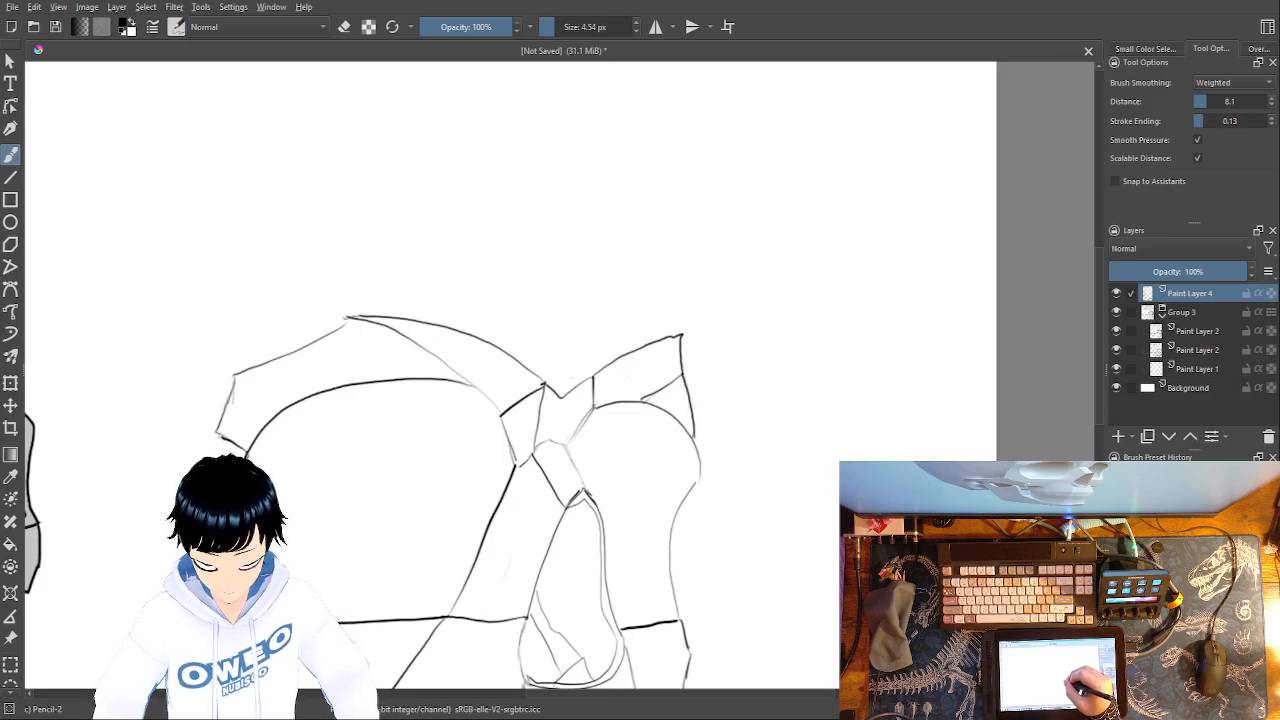
left_click_drag(684, 379, 640, 399)
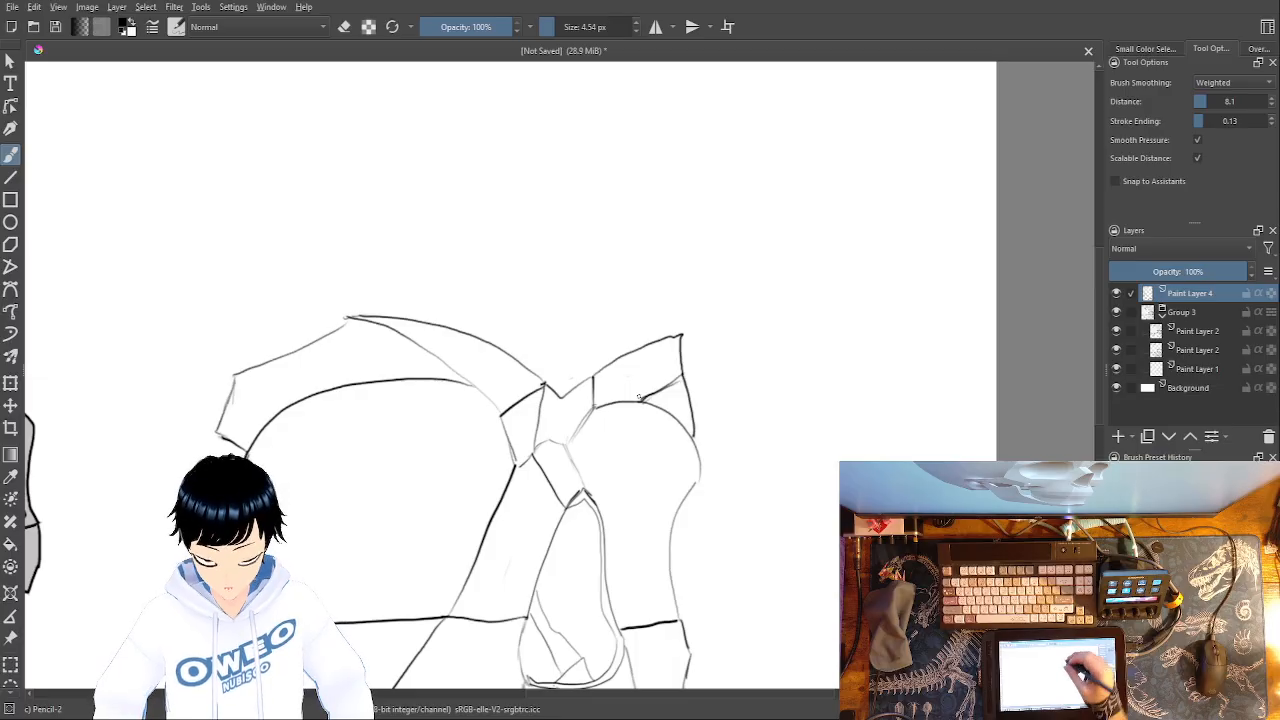
- Draw an upper strip plane above the far brow, trim its inner end, and add the small central plane above the nose bridge
mouse_move(672, 328)
left_mouse_down()
mouse_move(657, 305)
mouse_move(562, 350)
left_mouse_up()
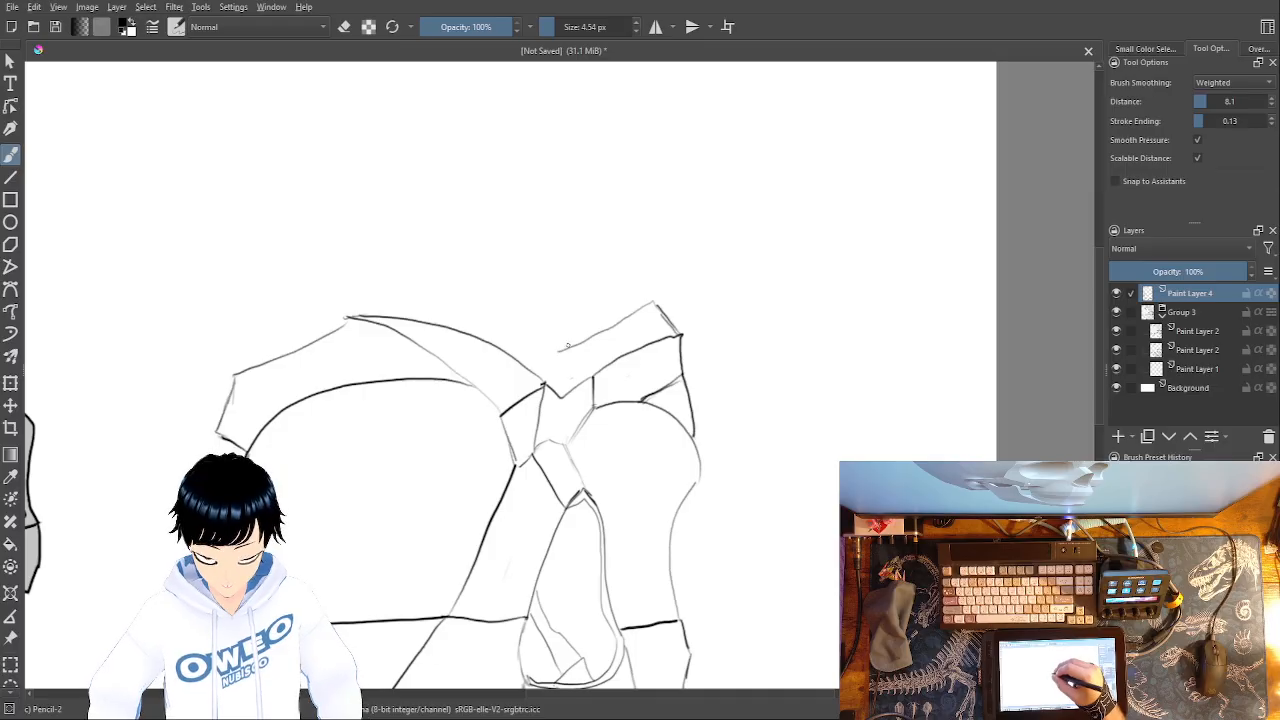
right_click(605, 320)
left_click(563, 252)
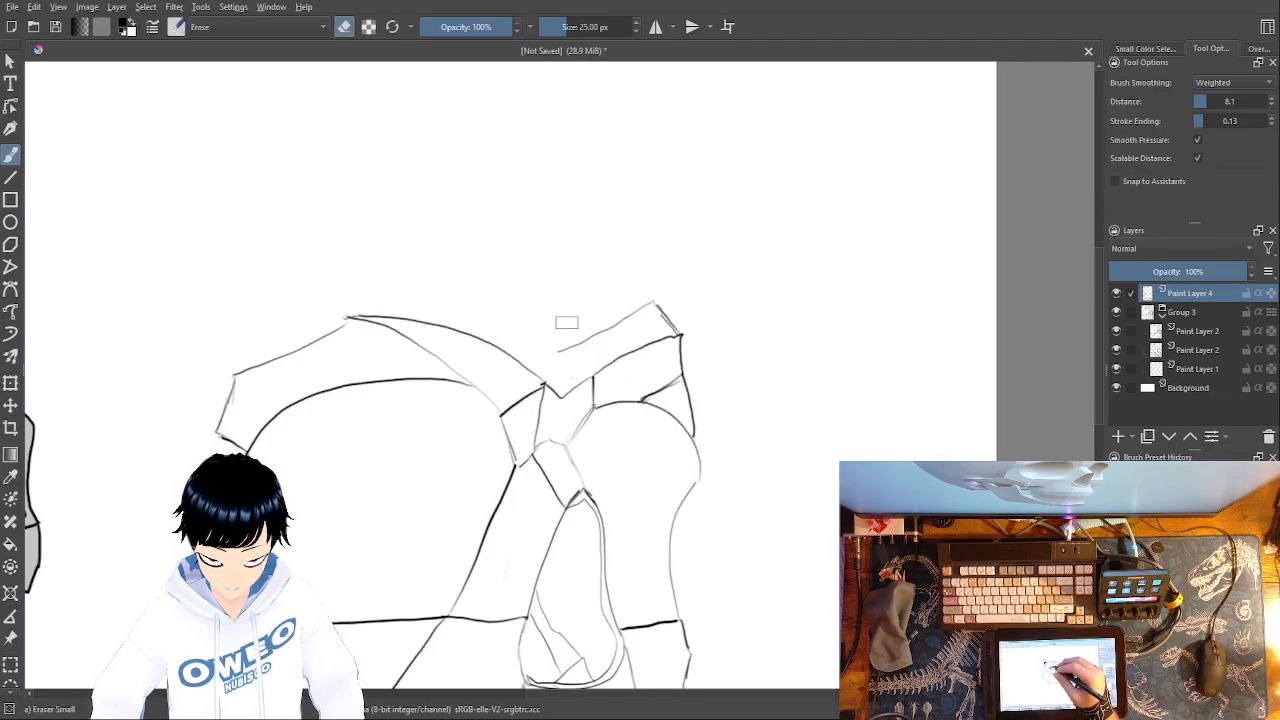
left_click_drag(563, 355, 580, 338)
right_click(628, 306)
left_click(712, 328)
mouse_move(591, 372)
left_mouse_down()
mouse_move(584, 335)
mouse_move(609, 331)
left_mouse_up()
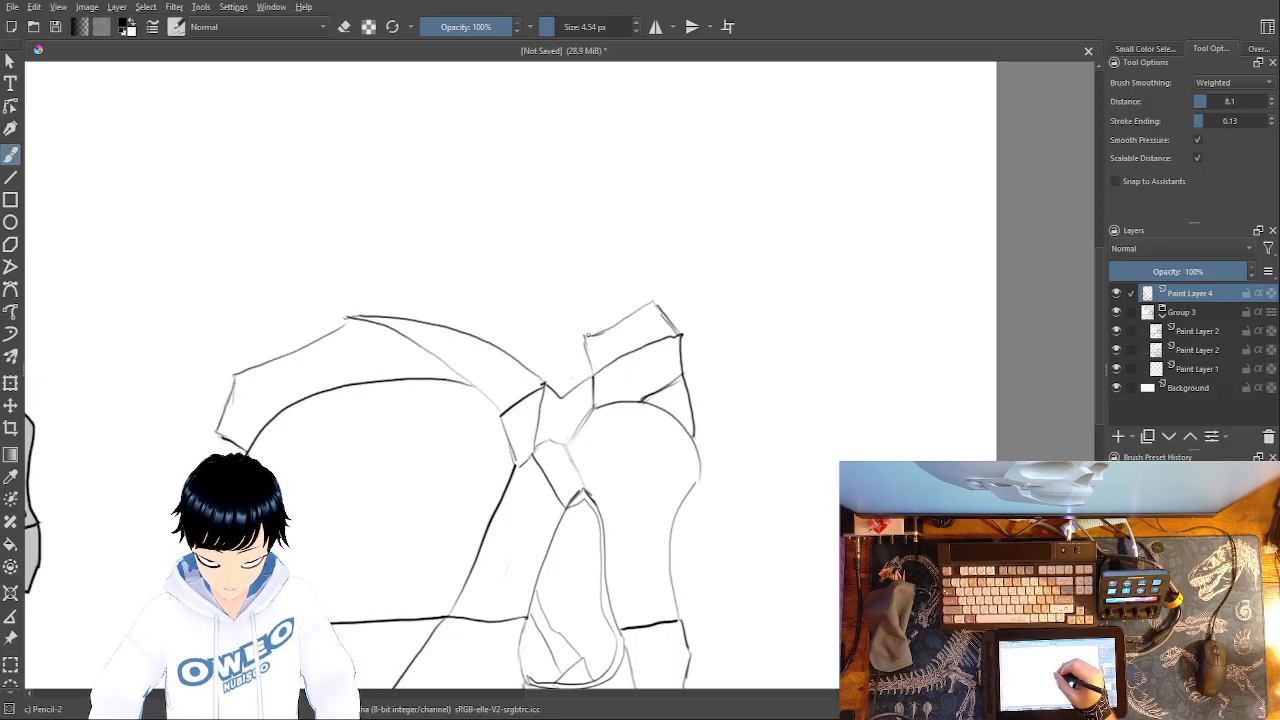
mouse_move(587, 334)
left_mouse_down()
mouse_move(542, 329)
mouse_move(543, 378)
left_mouse_up()
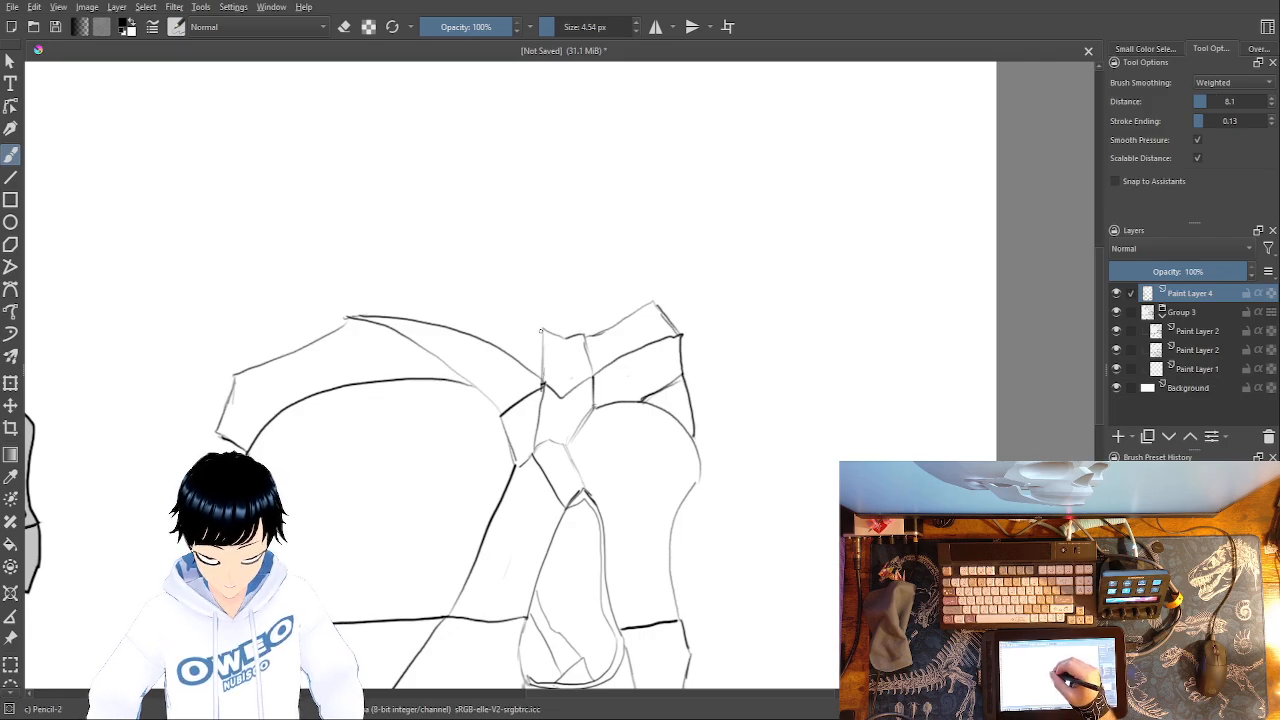
- Draw the upper strip plane above the near brow with an angular peak, replacing a flatter first attempt
left_click_drag(482, 310, 349, 292)
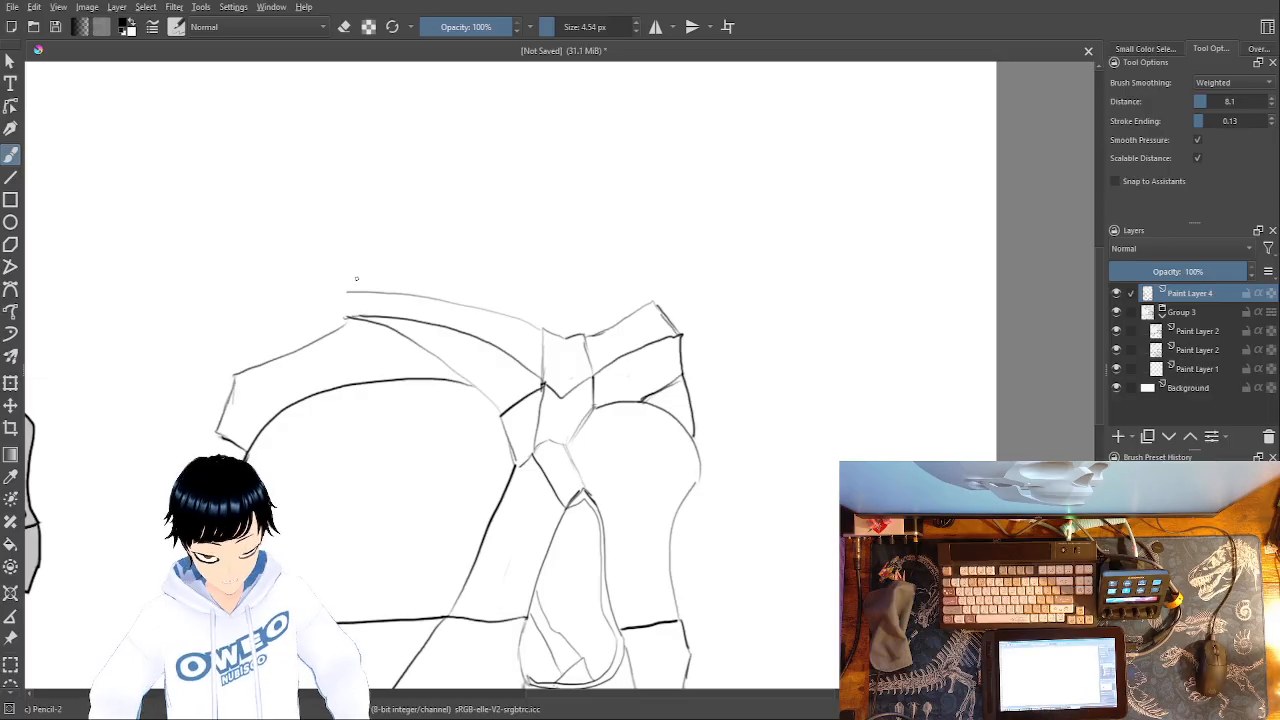
key("ctrl+z")
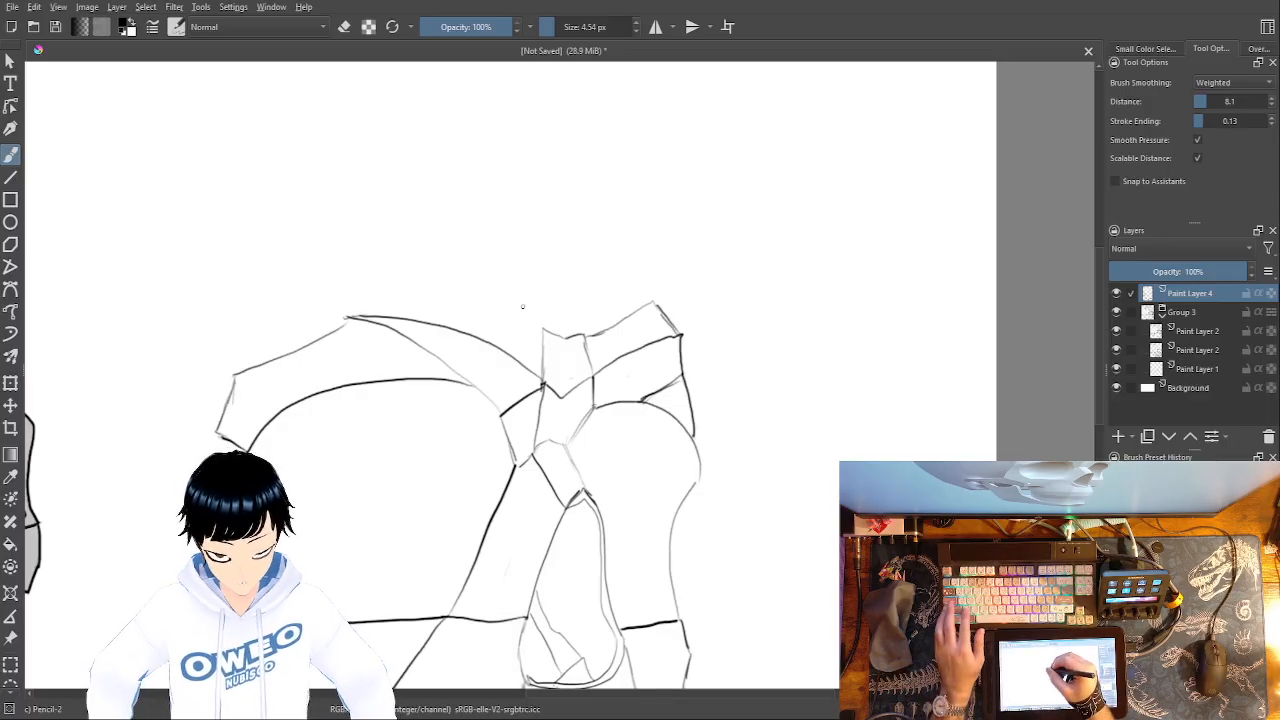
mouse_move(542, 330)
left_mouse_down()
mouse_move(490, 296)
mouse_move(414, 274)
mouse_move(324, 330)
left_mouse_up()
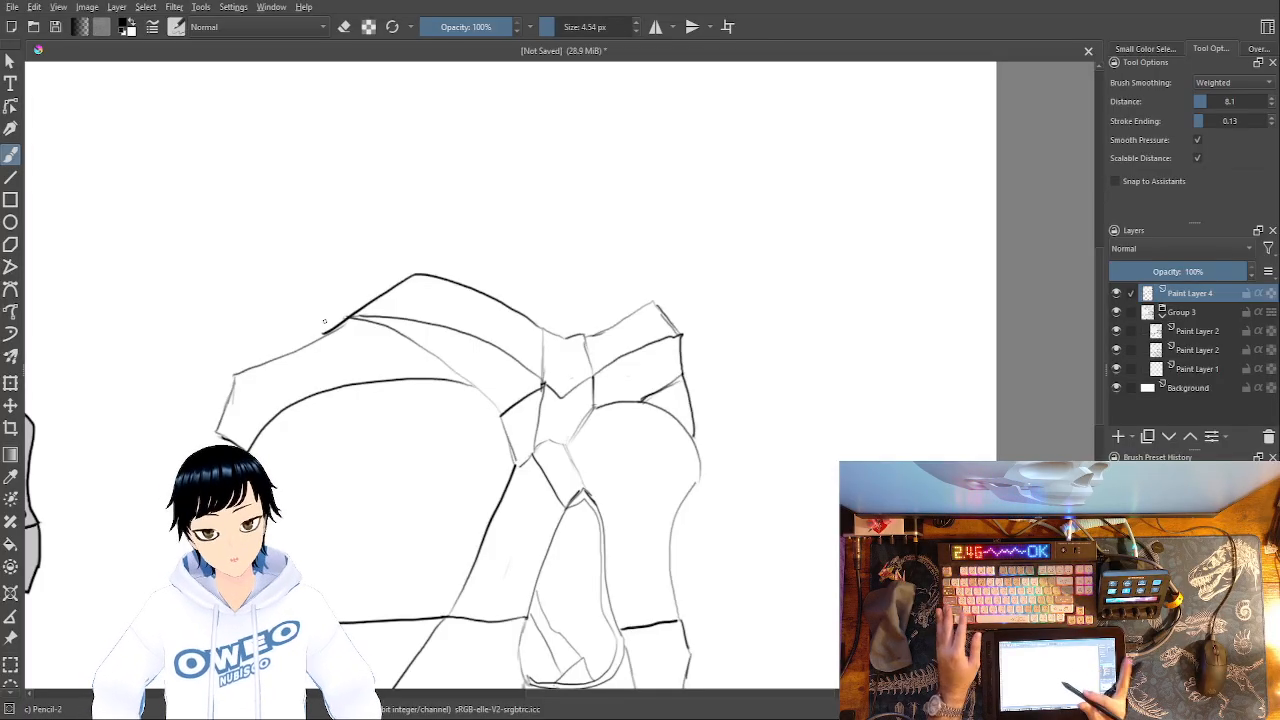
- Scale down the whole second skull drawing and reposition it on the canvas to leave room for the jaw
left_click_drag(797, 273, 974, 130)
mouse_move(819, 330)
left_mouse_down()
mouse_move(808, 146)
mouse_move(822, 120)
left_mouse_up()
left_click_drag(802, 226, 797, 228)
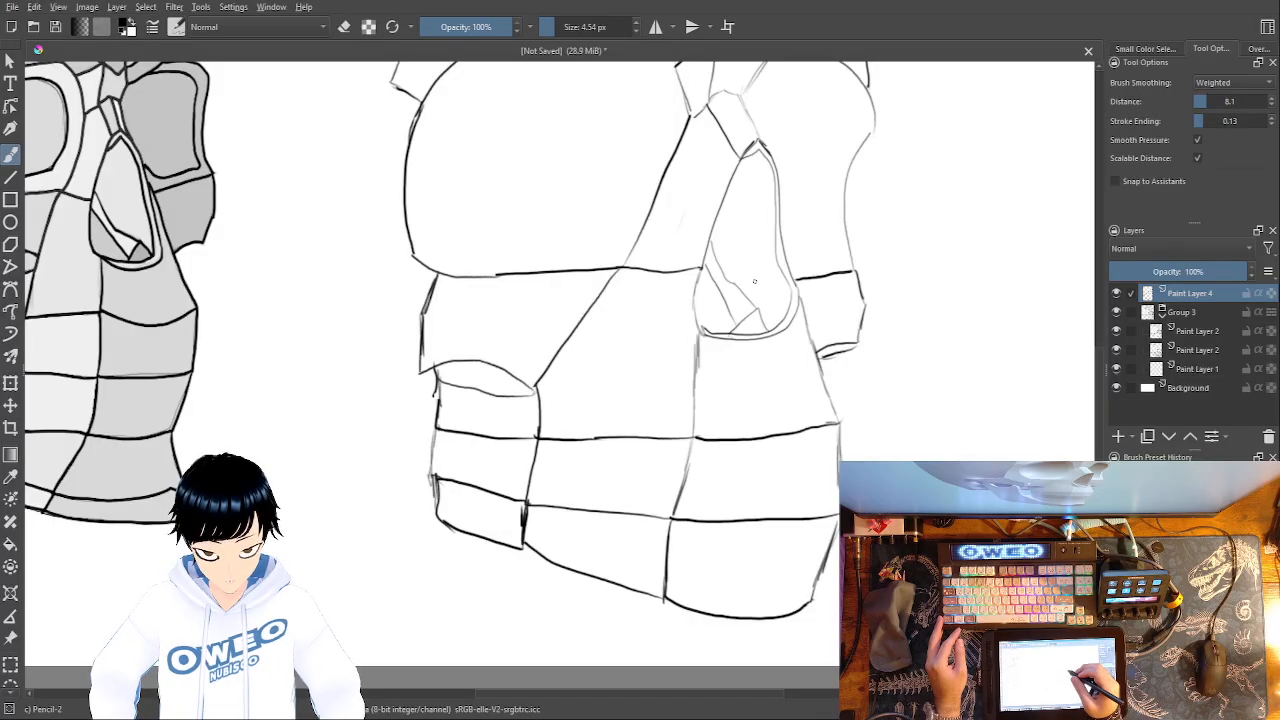
left_click(11, 382)
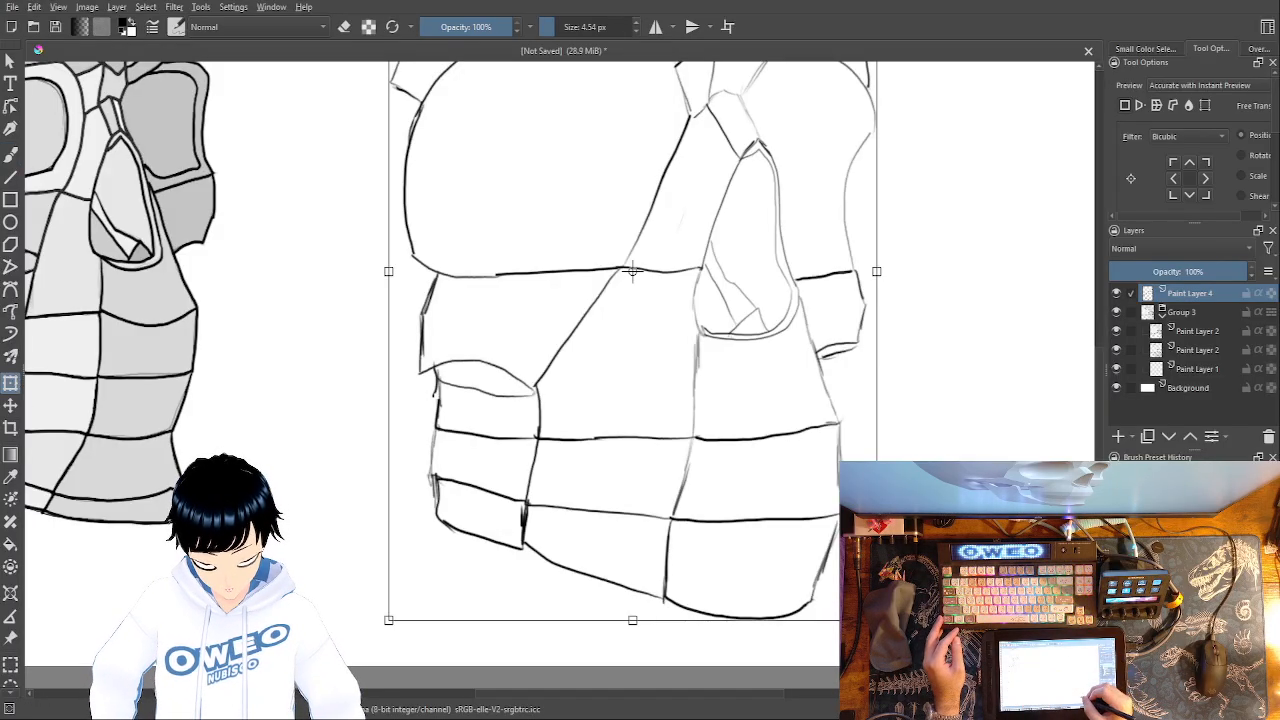
left_click_drag(876, 620, 752, 438)
left_click_drag(871, 357, 829, 555)
left_click_drag(568, 402, 700, 449)
left_click_drag(908, 423, 797, 660)
left_click_drag(826, 400, 895, 41)
left_click_drag(700, 409, 723, 397)
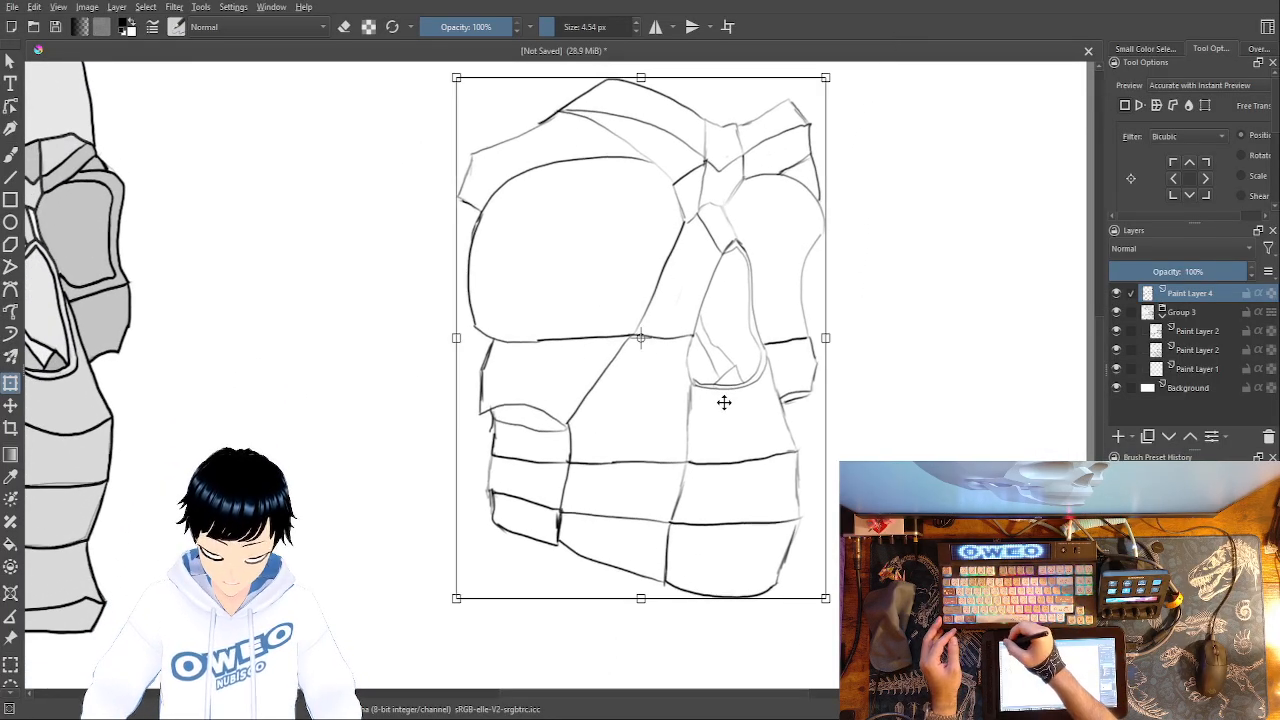
left_click(9, 148)
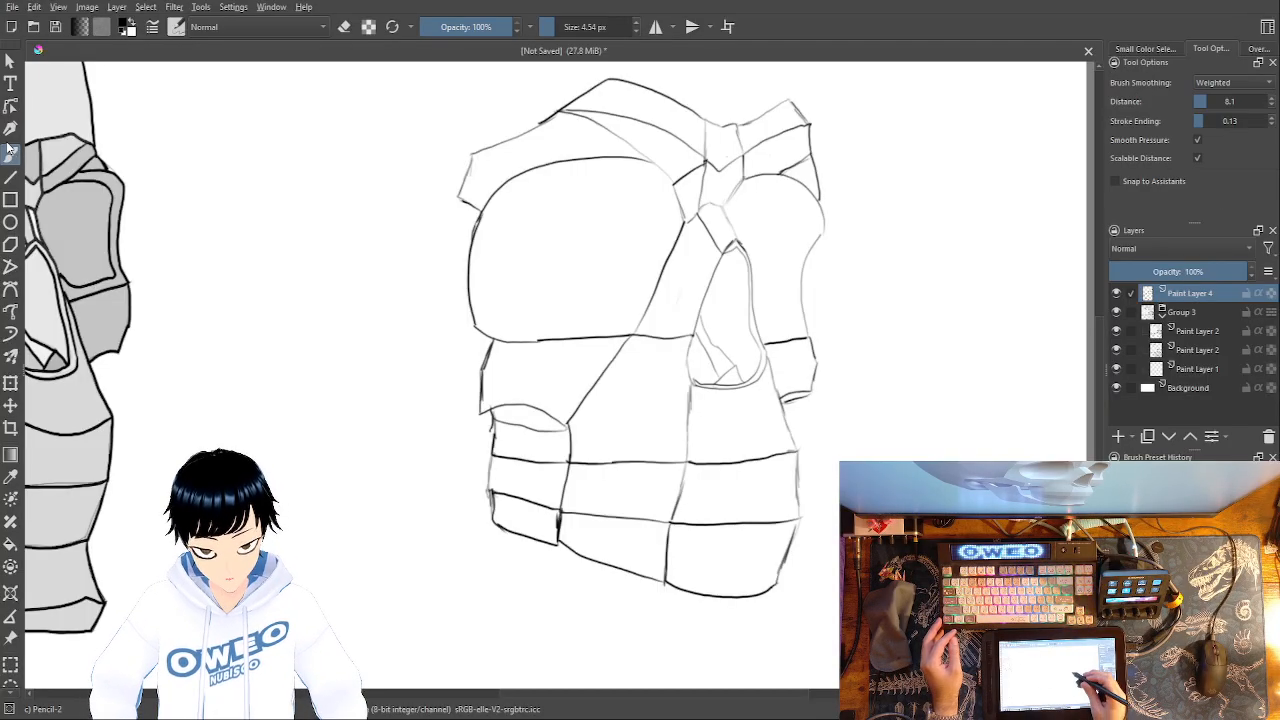
- Draw the front plane of the chin below the lower teeth band with a far edge, an uneven base line and a slanted near edge
scroll(786, 426, "down", 5)
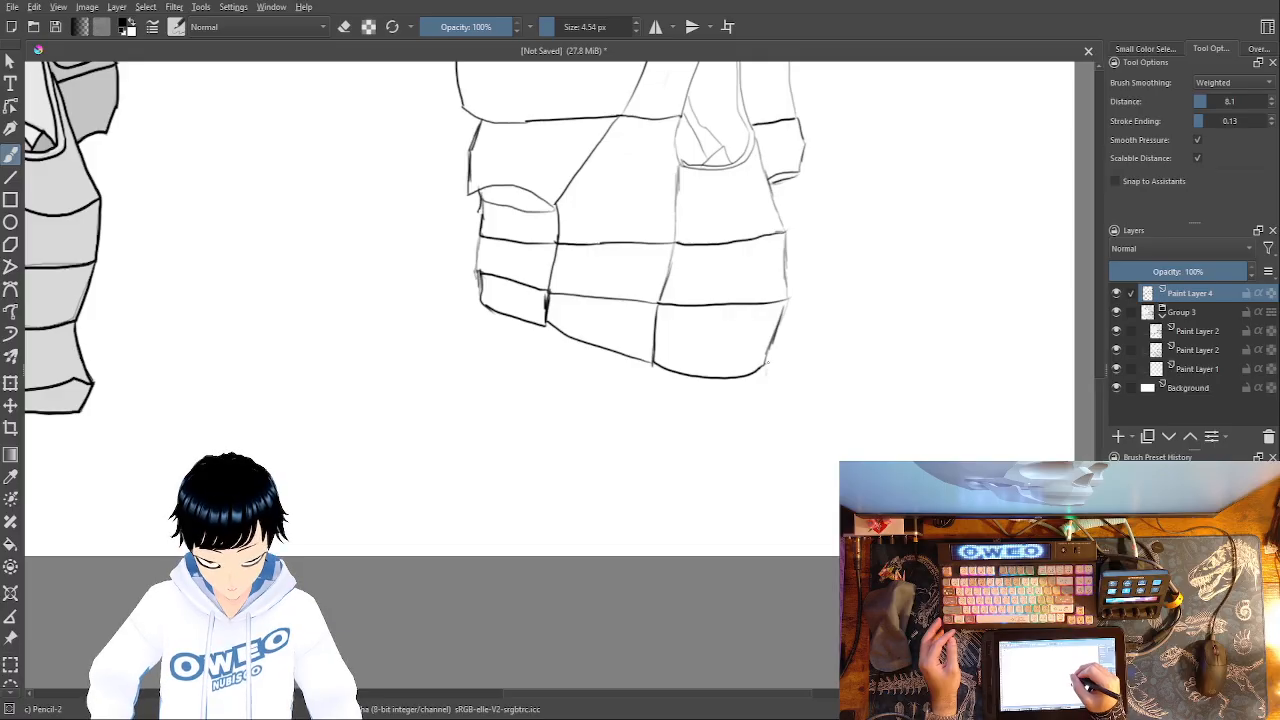
mouse_move(765, 385)
left_mouse_down()
mouse_move(768, 479)
mouse_move(748, 492)
mouse_move(722, 478)
left_mouse_up()
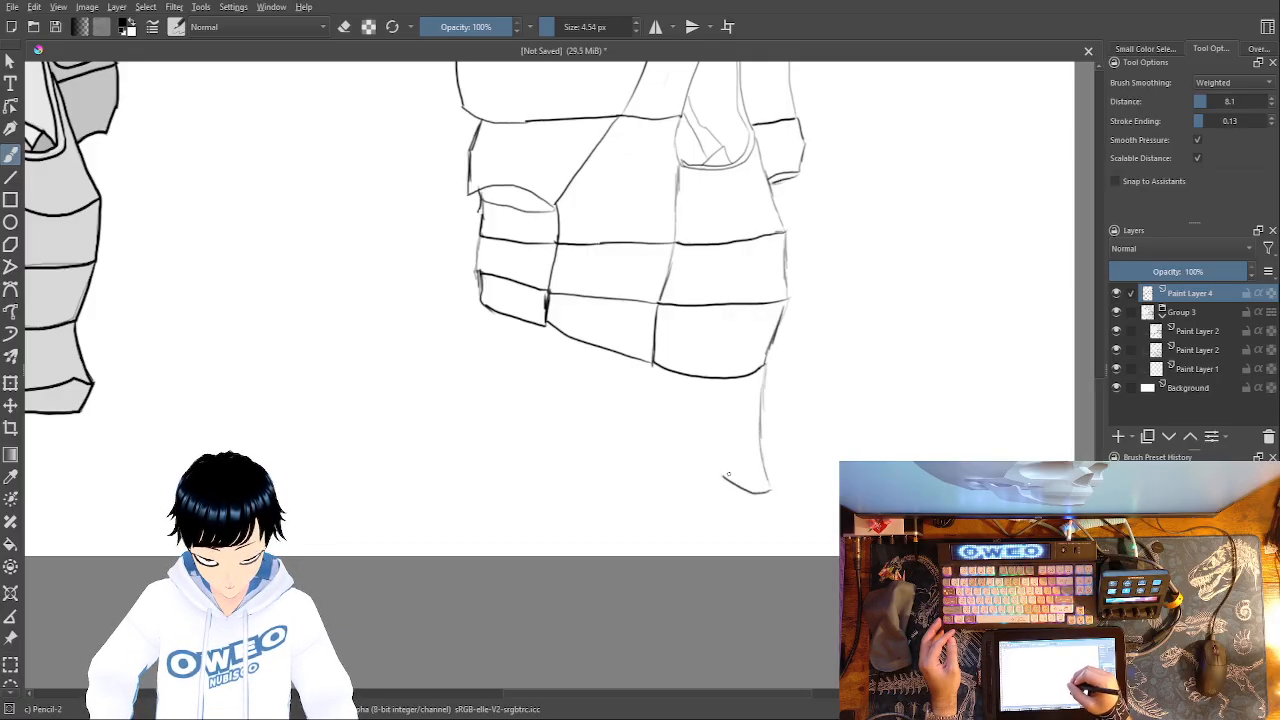
key("ctrl+z")
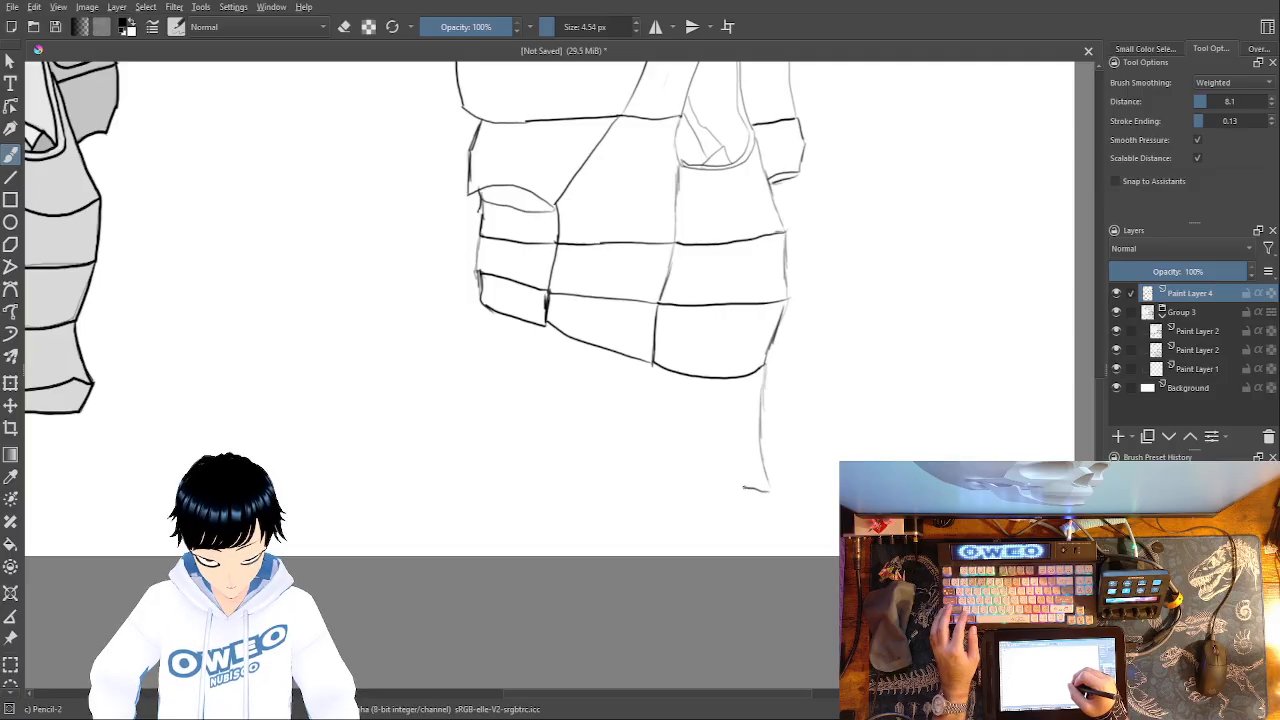
left_click_drag(720, 482, 584, 492)
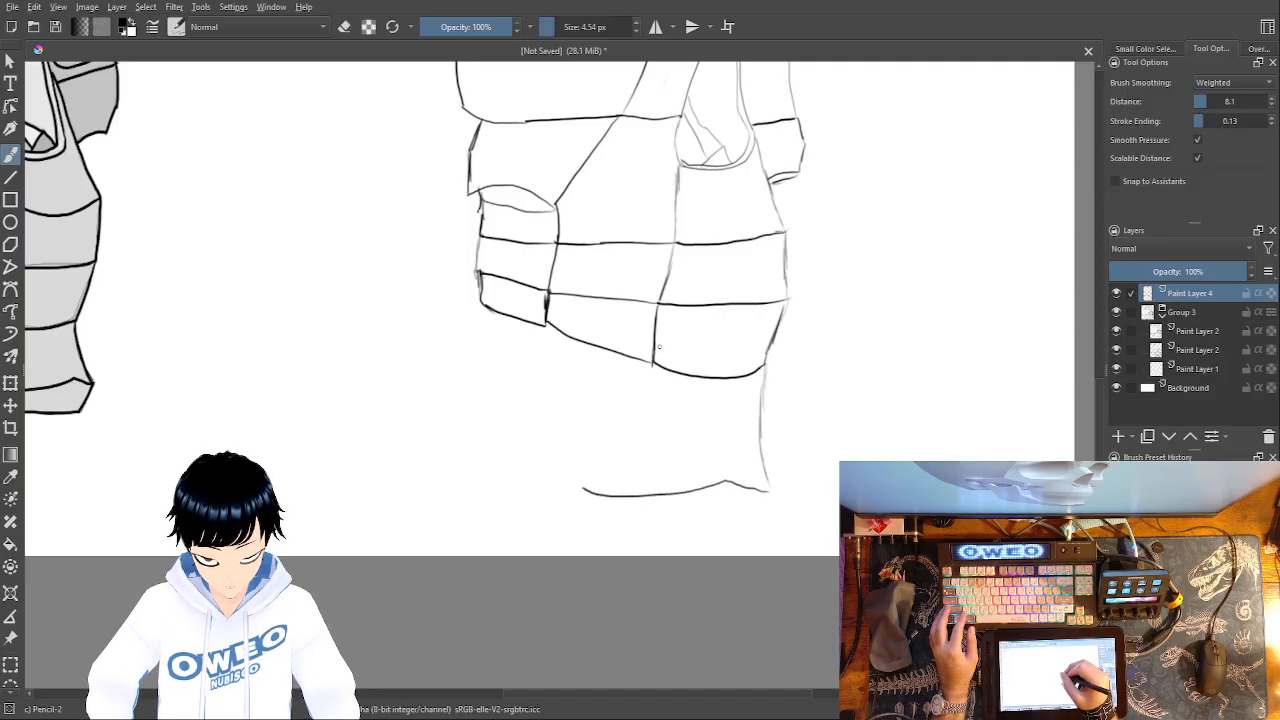
left_click_drag(652, 366, 580, 490)
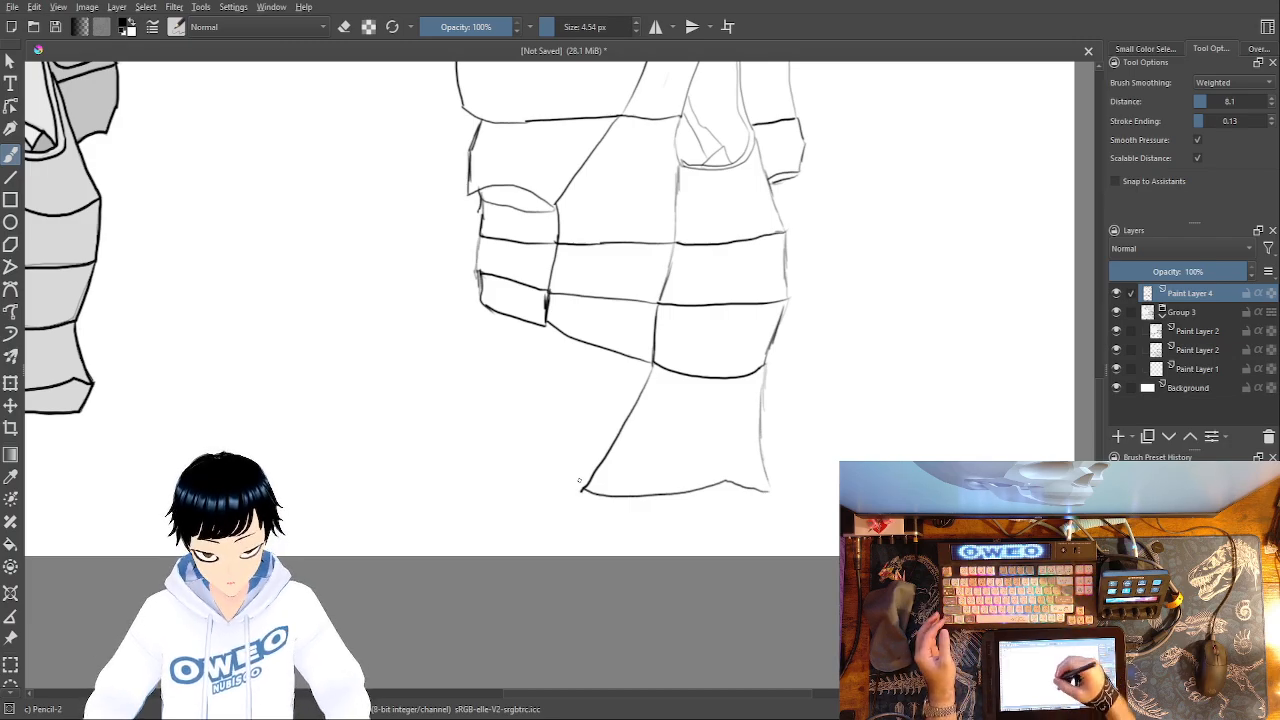
- Draw the bottom edge of the near jaw side plane and a straight slanted rear edge rising from it
left_click_drag(580, 490, 506, 470)
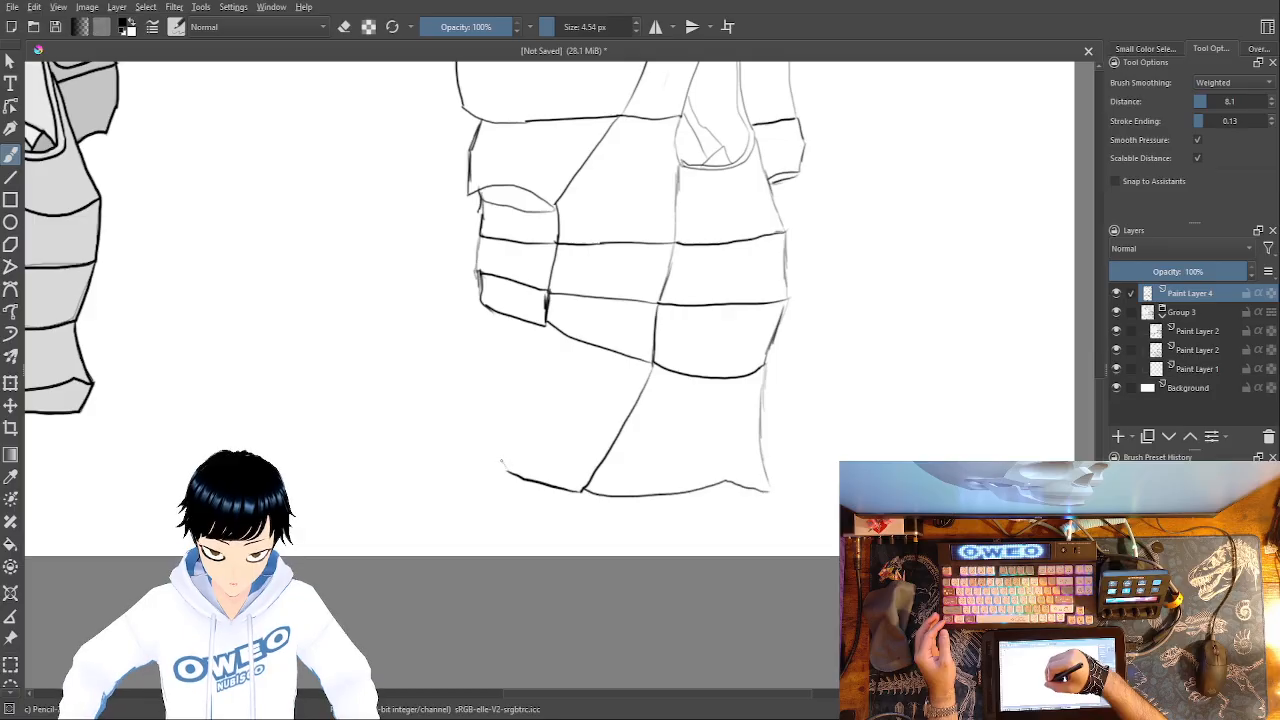
left_click_drag(488, 440, 455, 323)
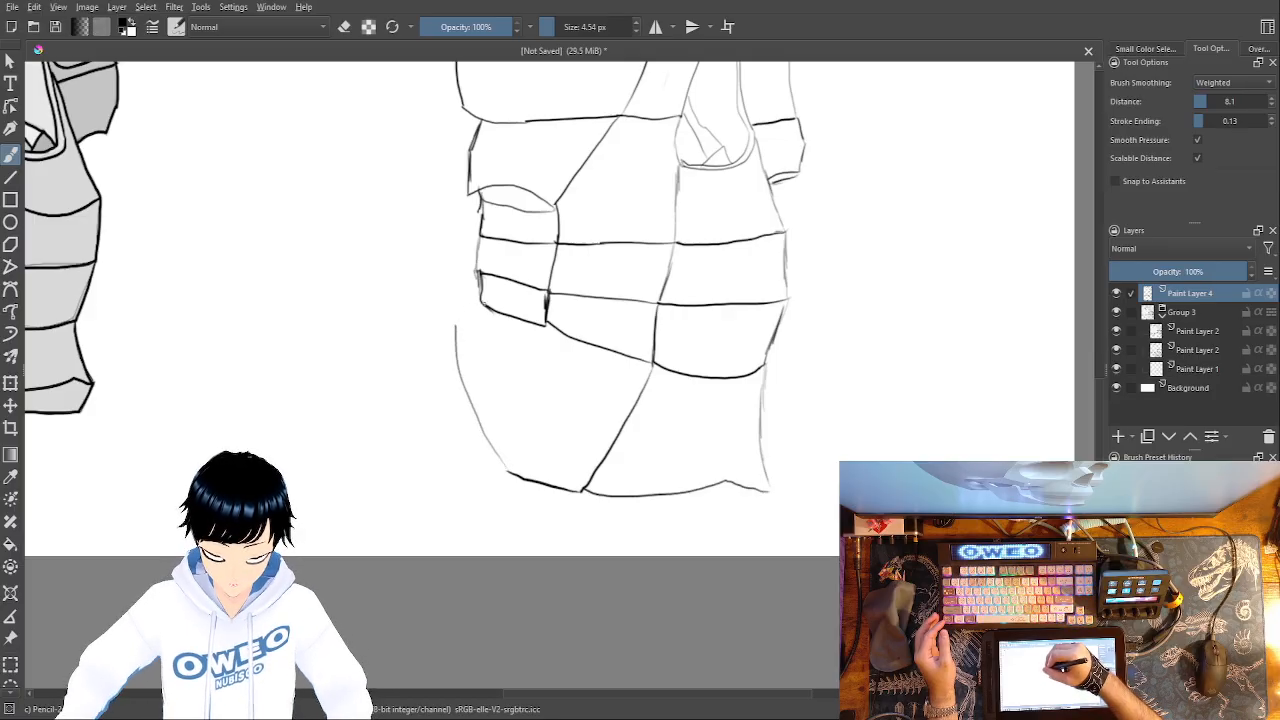
key("ctrl+z")
left_click_drag(502, 462, 459, 323)
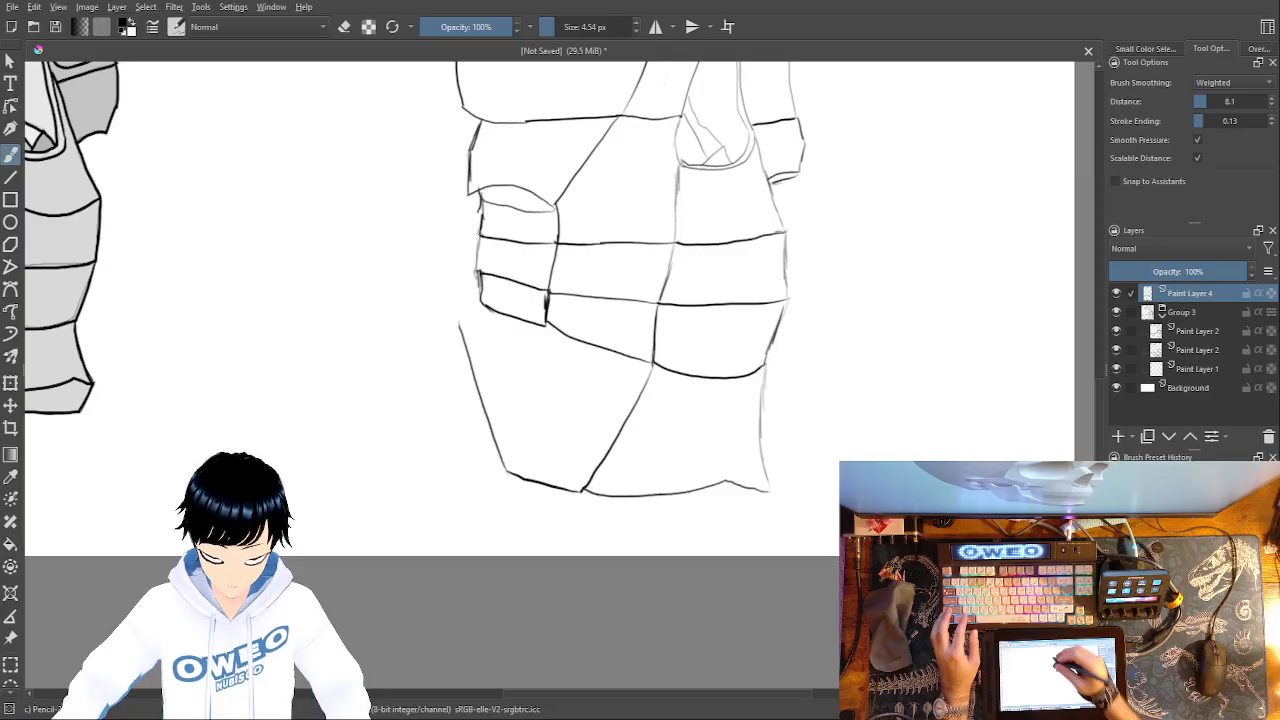
- Erase the rear edges of the receding teeth side planes below the near cheekbone
right_click(592, 362)
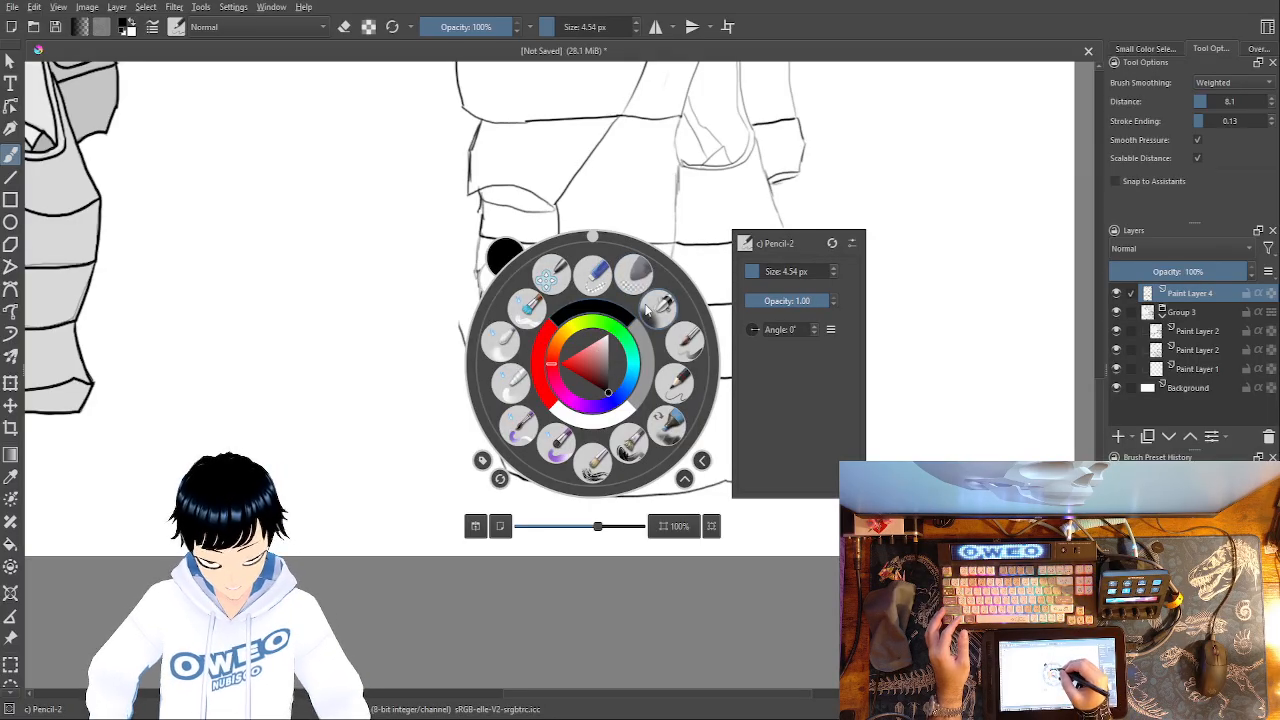
left_click(682, 382)
right_click(601, 299)
left_click(603, 211)
mouse_move(484, 198)
left_mouse_down()
mouse_move(468, 208)
mouse_move(474, 280)
mouse_move(496, 268)
mouse_move(476, 305)
left_mouse_up()
- Try to draw a new rear edge from the cheekbone to the jaw and extend the lower teeth lines out to it
right_click(571, 337)
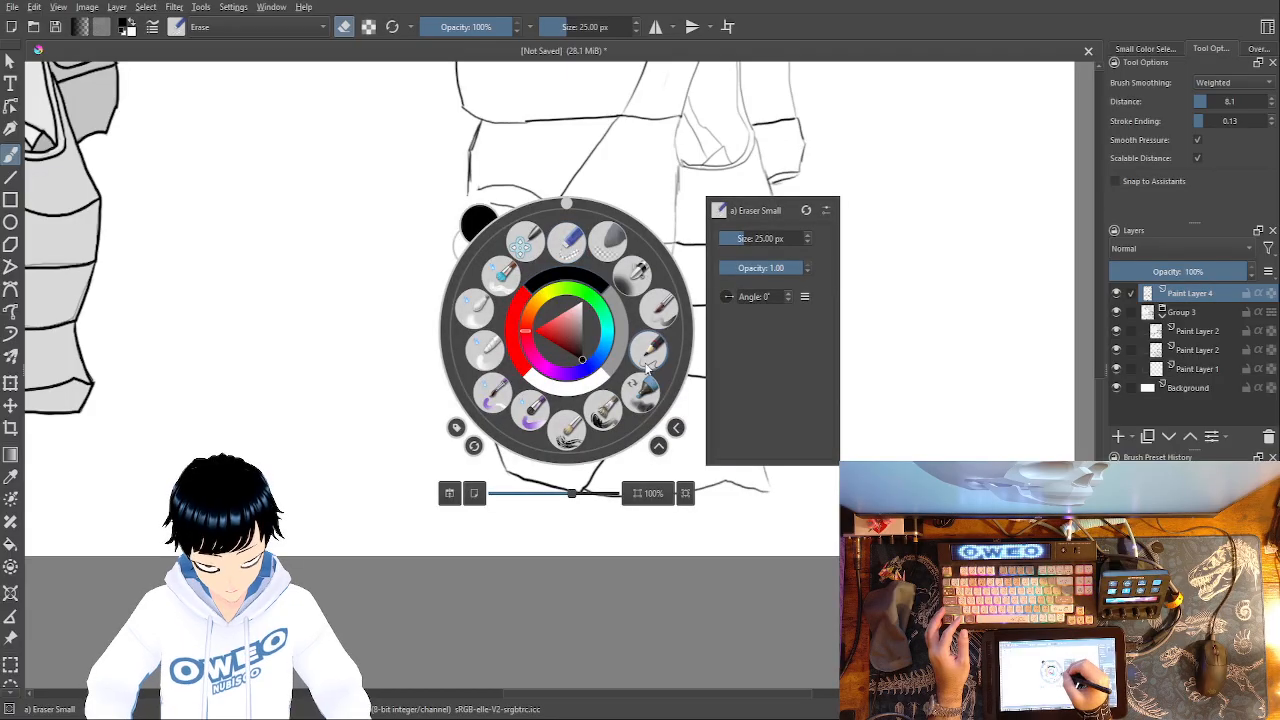
left_click(515, 275)
left_click_drag(470, 180, 461, 306)
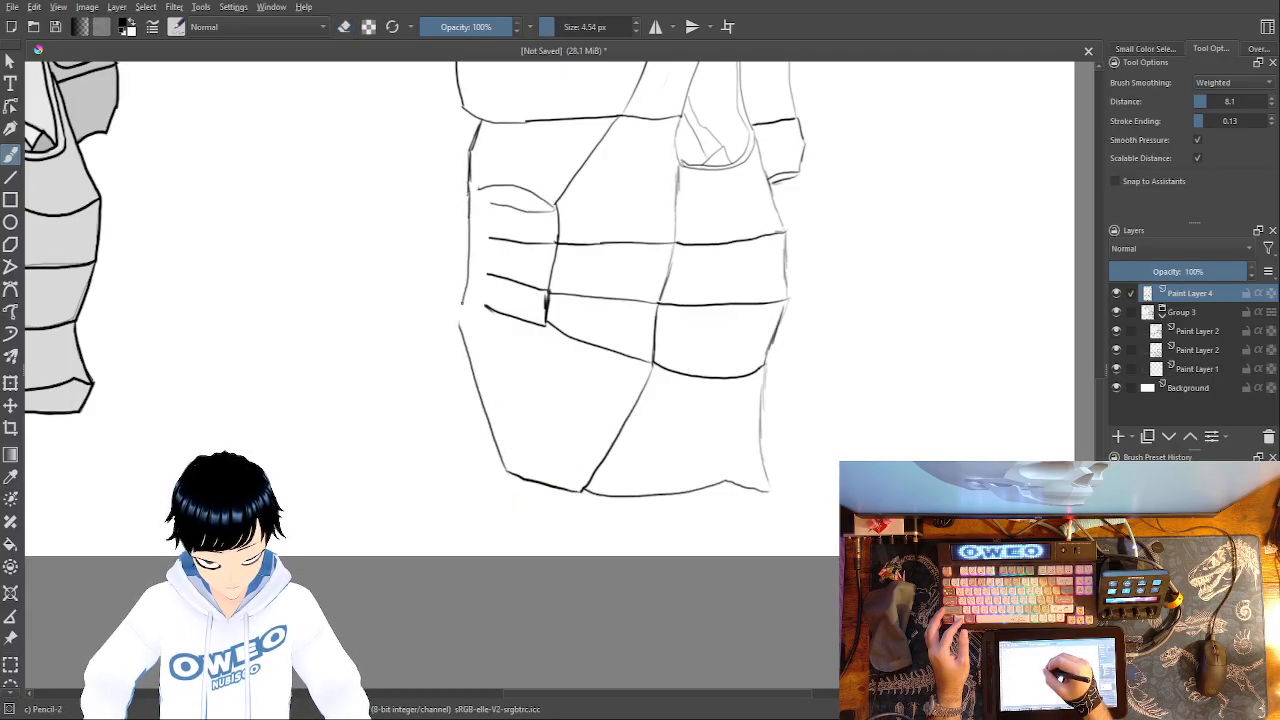
mouse_move(542, 324)
left_mouse_down()
mouse_move(474, 302)
mouse_move(488, 276)
mouse_move(449, 274)
left_mouse_up()
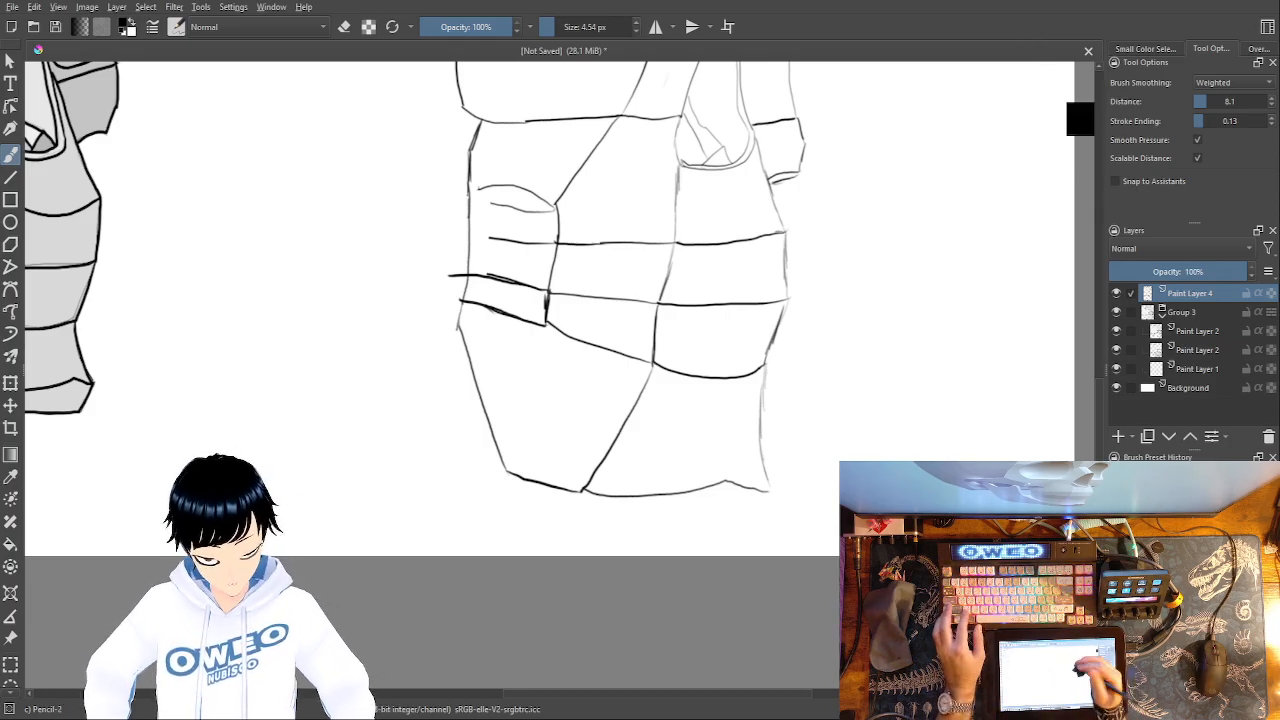
key("ctrl+z")
key("ctrl+z")
key("ctrl+z")
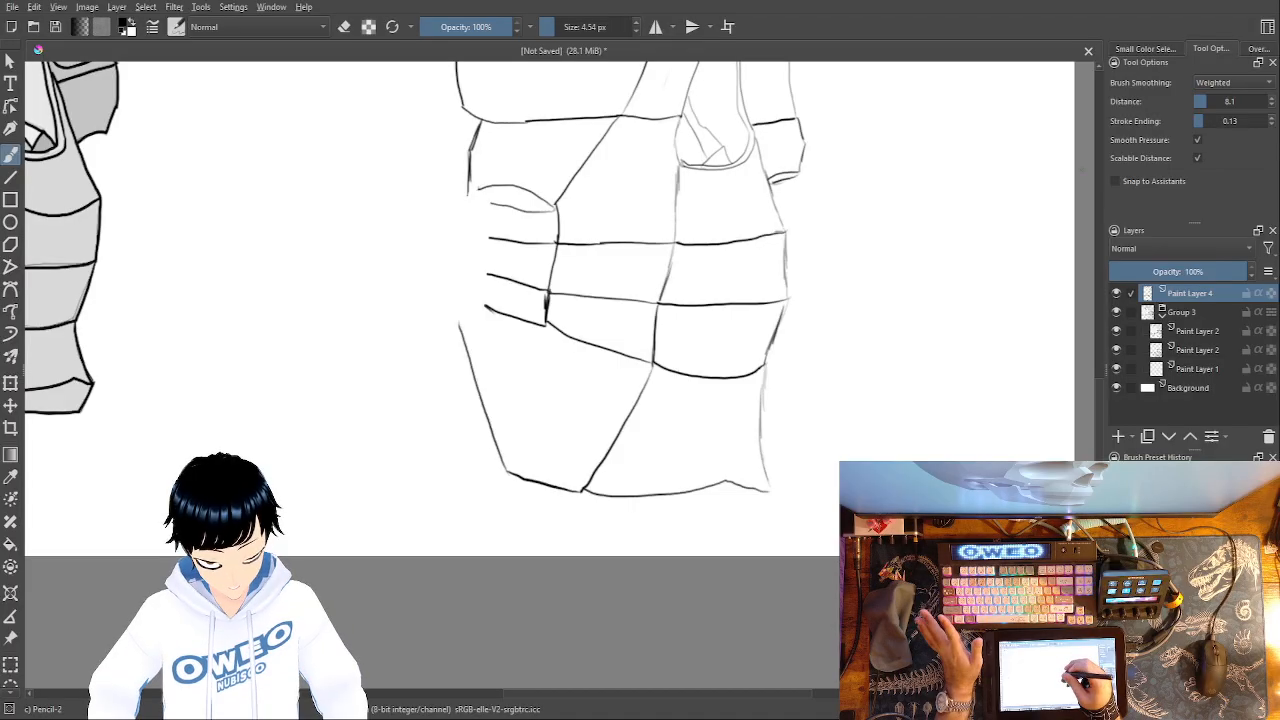
- Erase the remaining base lines of the receding teeth side planes between the near cheekbone and the jaw
right_click(674, 329)
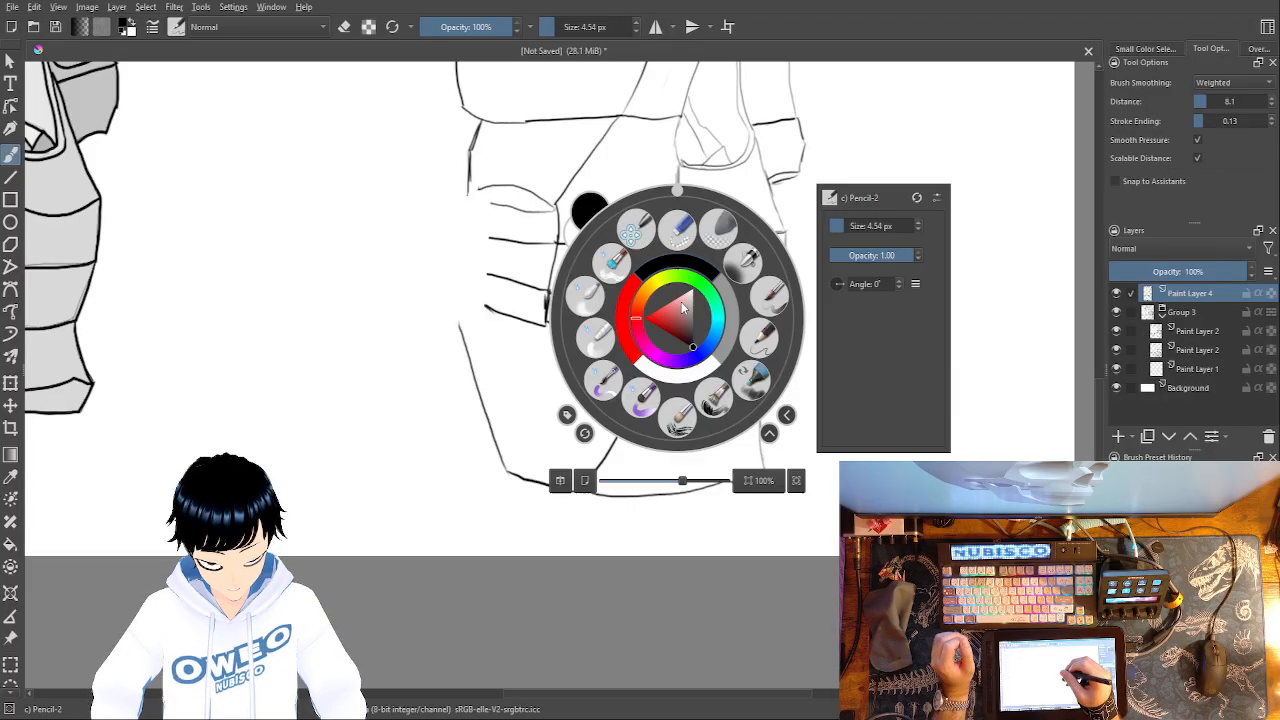
left_click(677, 230)
mouse_move(492, 205)
left_mouse_down()
mouse_move(545, 219)
mouse_move(539, 259)
mouse_move(493, 246)
mouse_move(493, 326)
mouse_move(486, 303)
mouse_move(509, 270)
mouse_move(499, 287)
mouse_move(535, 279)
mouse_move(533, 332)
left_mouse_up()
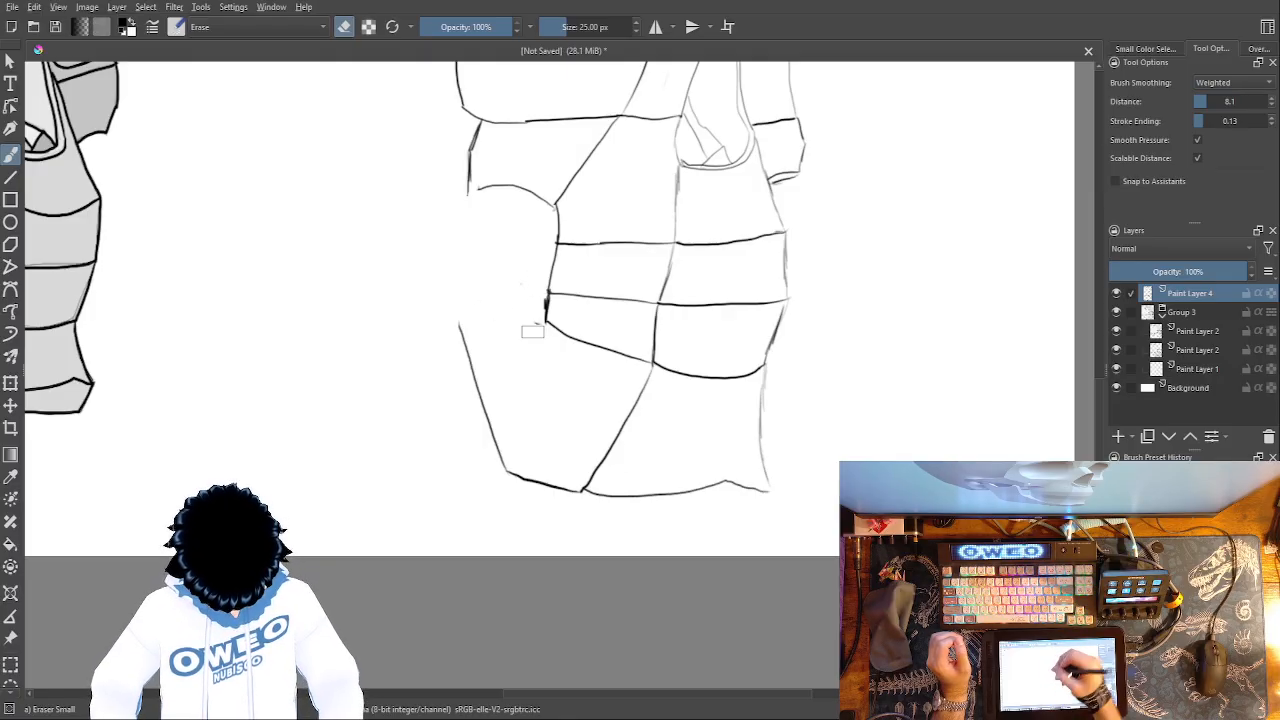
right_click(686, 366)
left_click(780, 384)
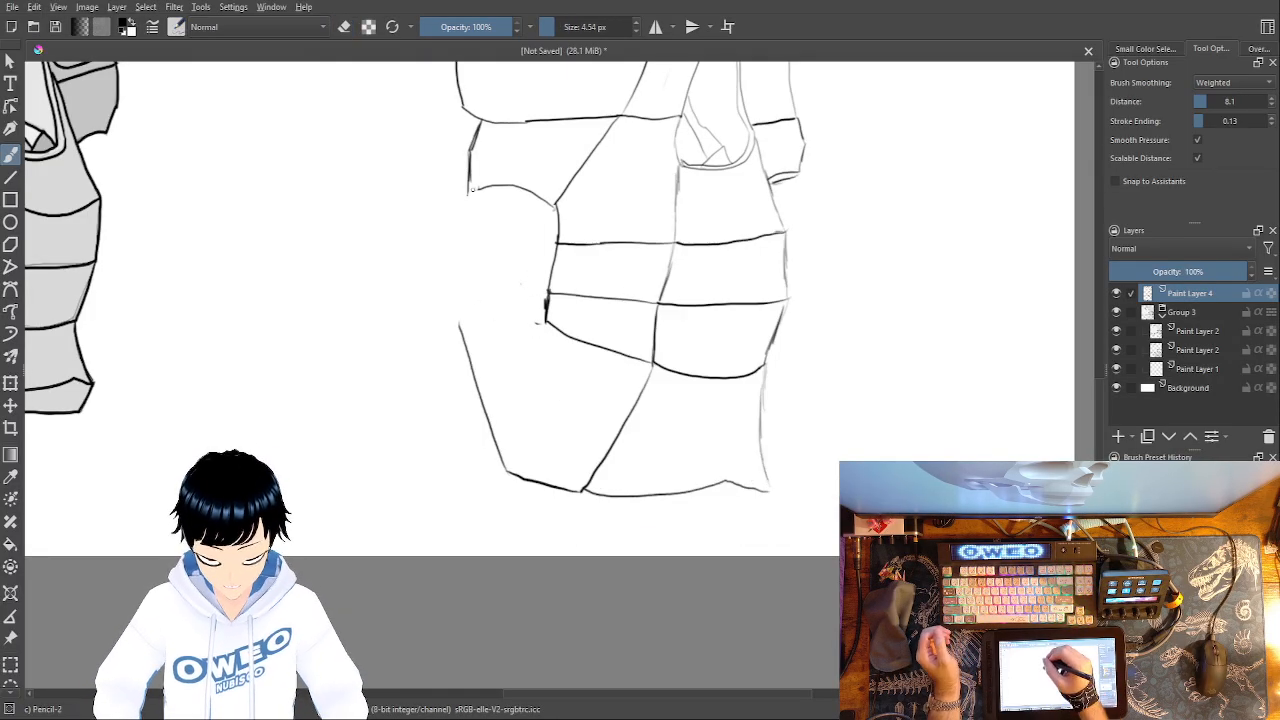
- Draw the rear edge of the receding teeth side planes below the near cheekbone and three dividing lines running out to it
key("plus")
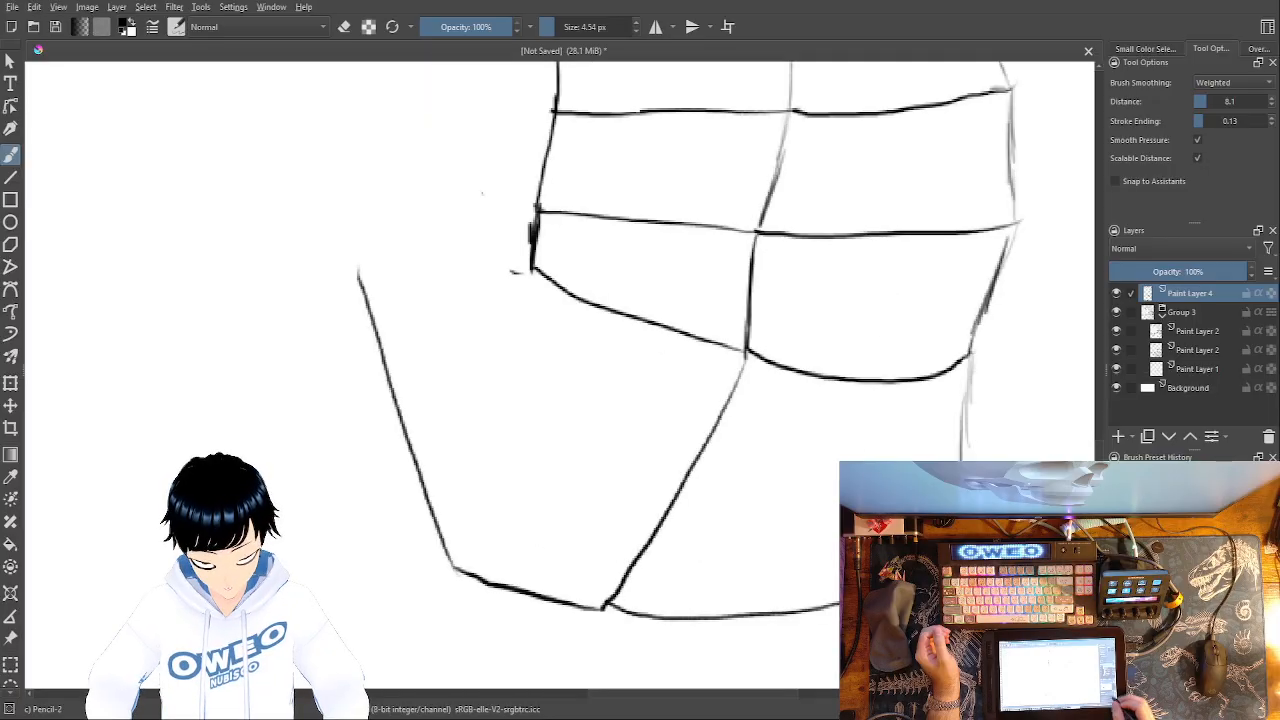
mouse_move(616, 331)
left_mouse_down()
mouse_move(643, 400)
mouse_move(672, 425)
left_mouse_up()
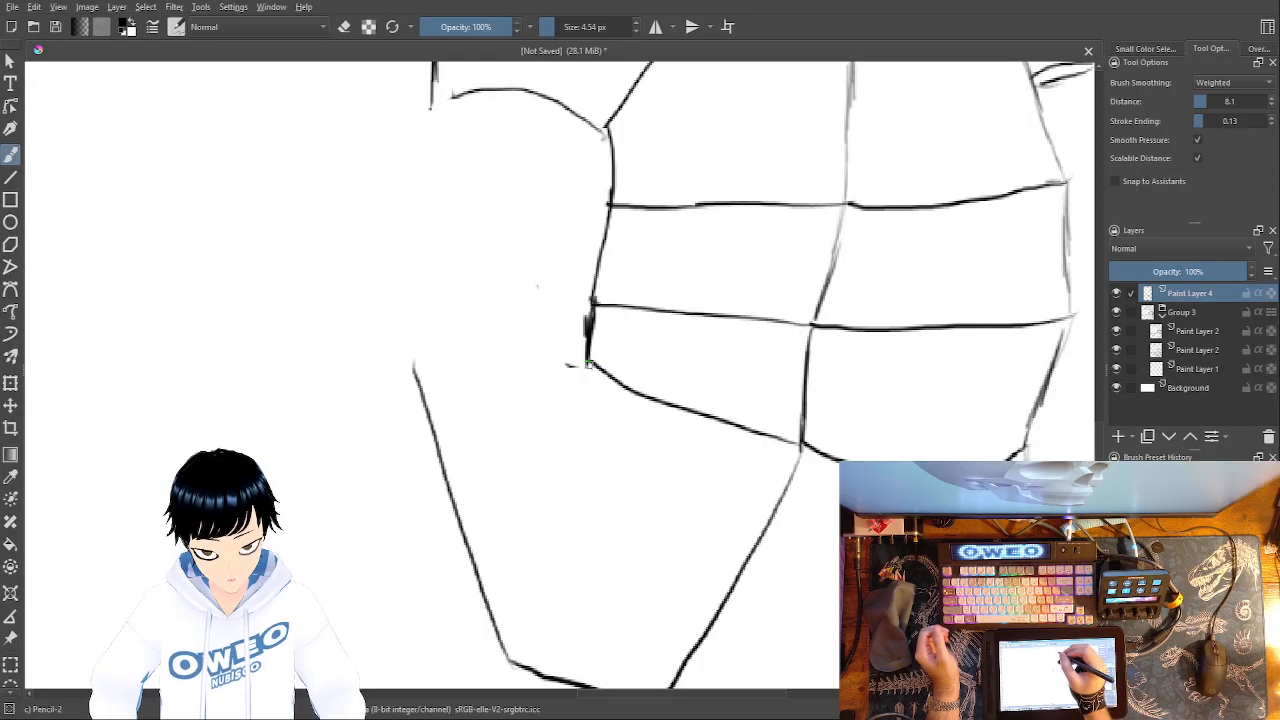
left_click_drag(607, 200, 420, 193)
left_click_drag(432, 106, 412, 365)
left_click_drag(596, 302, 421, 280)
left_click_drag(580, 364, 411, 323)
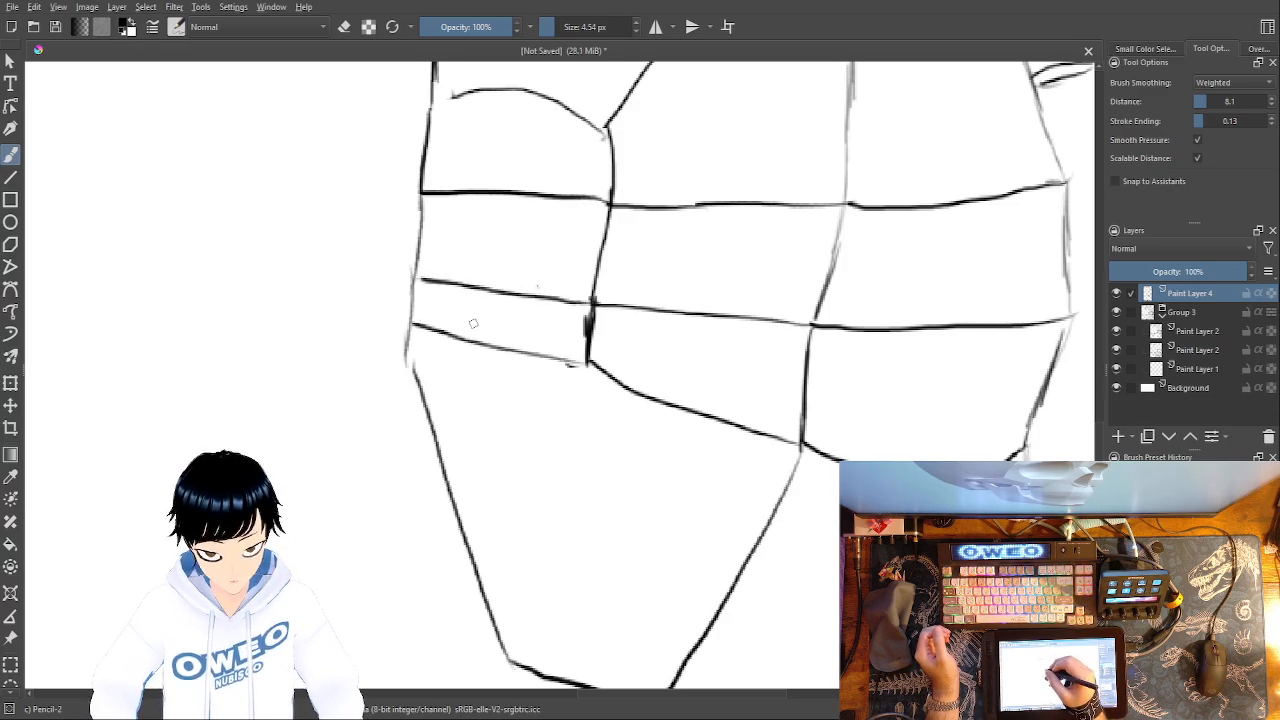
- Erase the overshooting lower end of the teeth side planes' rear edge just above the jaw
right_click(415, 318)
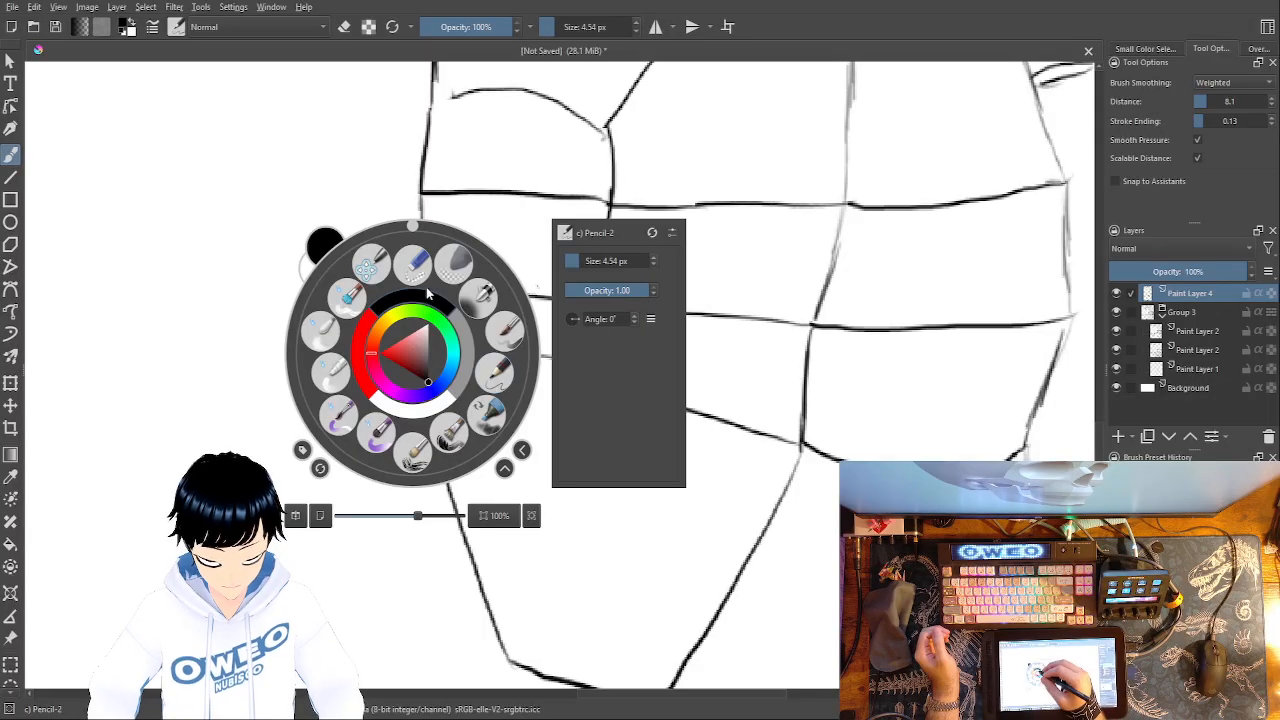
left_click(417, 268)
right_click(421, 380)
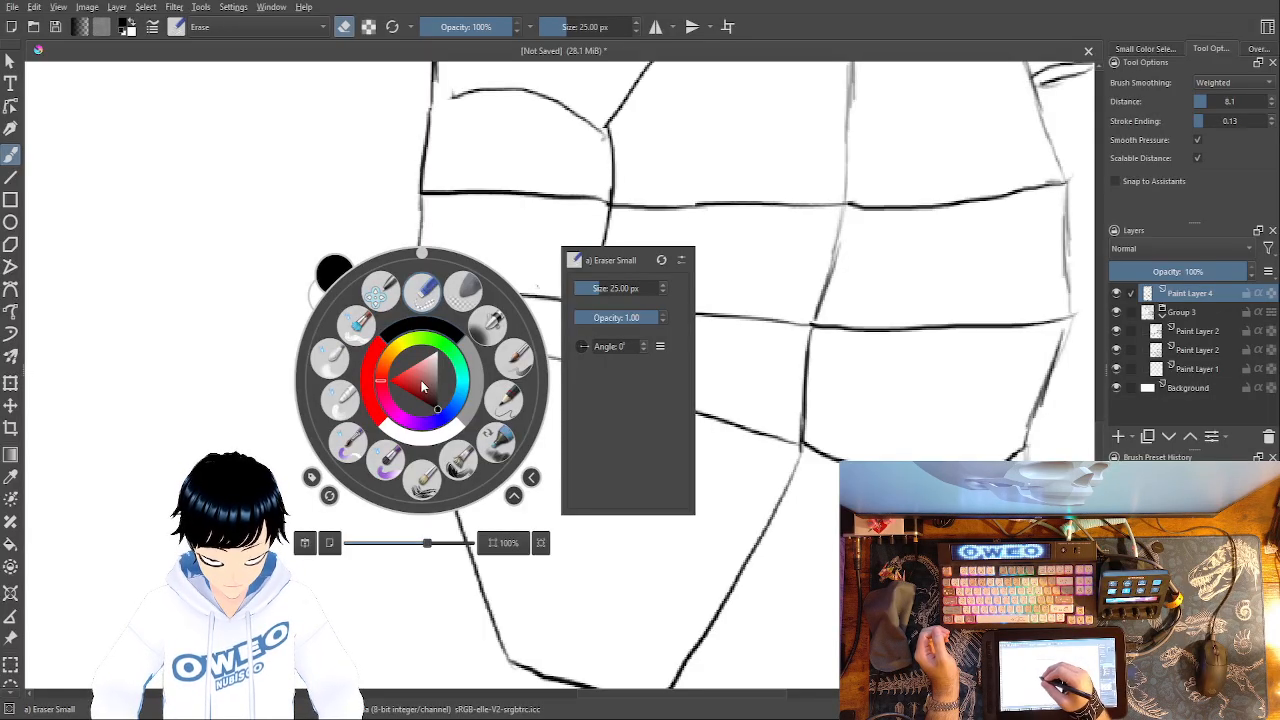
left_click(503, 398)
- Replace the slanted rear edge of the near jaw side plane with one that kinks outward just below the teeth planes
left_click_drag(395, 358, 419, 376)
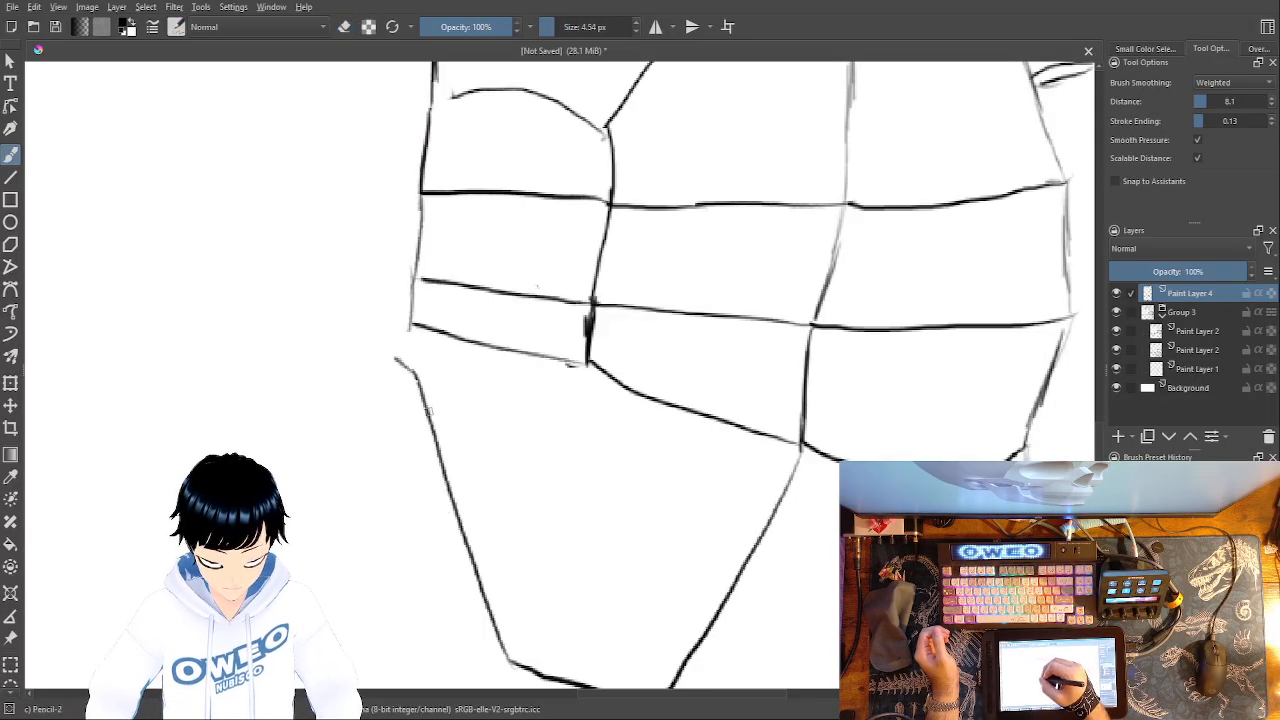
right_click(420, 350)
left_click(430, 282)
mouse_move(399, 362)
left_mouse_down()
mouse_move(491, 651)
mouse_move(508, 662)
left_mouse_up()
right_click(494, 500)
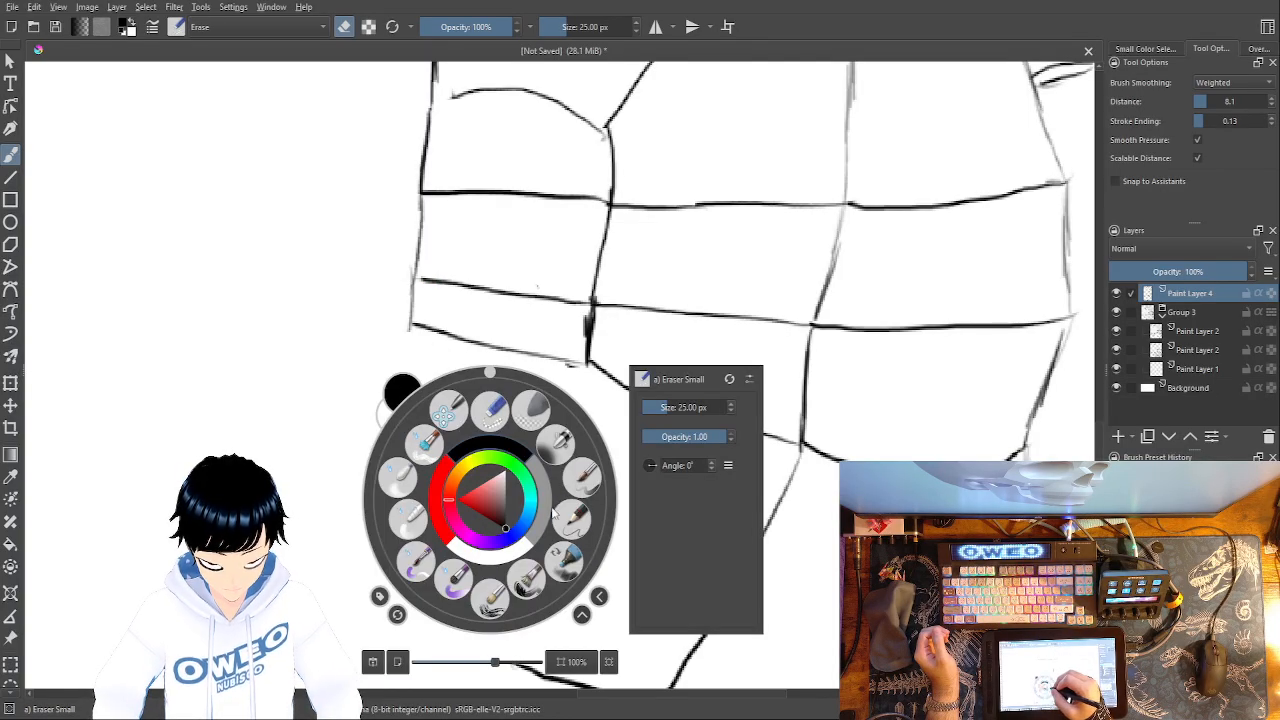
left_click(563, 512)
mouse_move(410, 326)
left_mouse_down()
mouse_move(392, 355)
mouse_move(518, 668)
left_mouse_up()
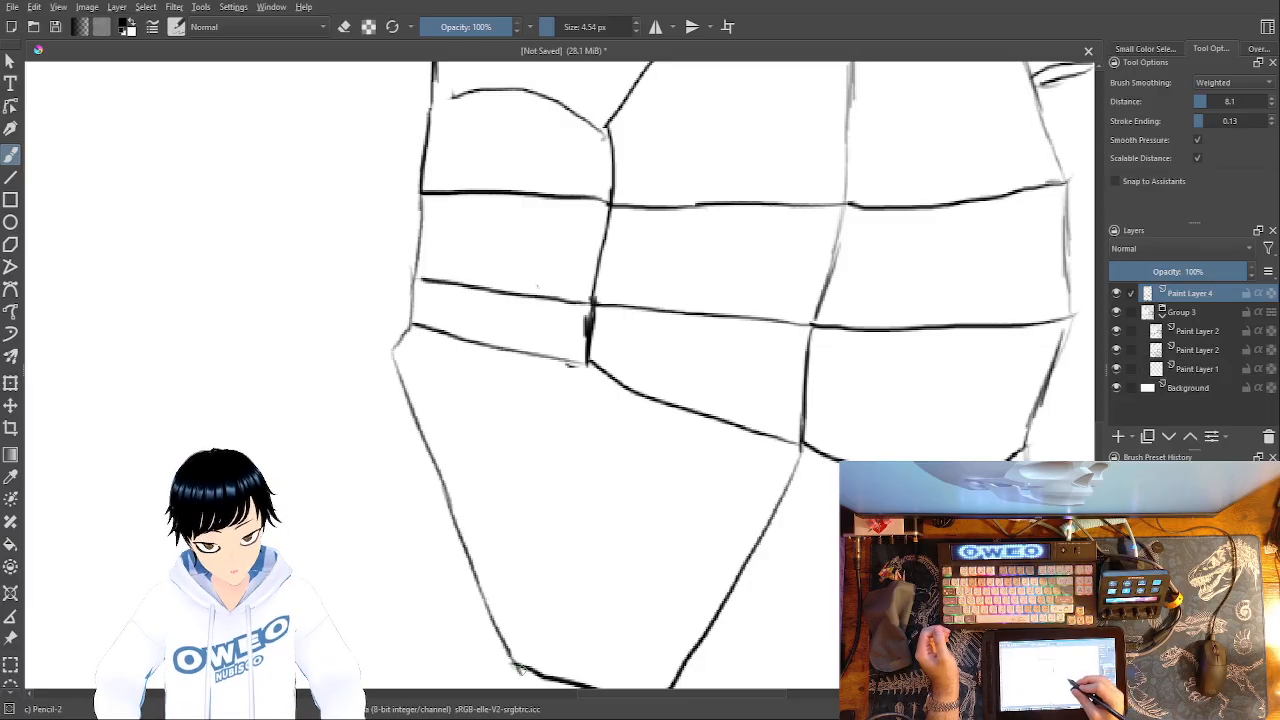
- Erase the jaw's rear edge below the kink and redraw it as a straighter slant between the bottom edge and the outer corner
left_click_drag(668, 195, 666, 185)
left_click_drag(634, 375, 520, 163)
right_click(552, 334)
left_click(557, 228)
mouse_move(410, 455)
left_mouse_down()
mouse_move(337, 243)
mouse_move(310, 210)
mouse_move(391, 437)
mouse_move(437, 443)
left_mouse_up()
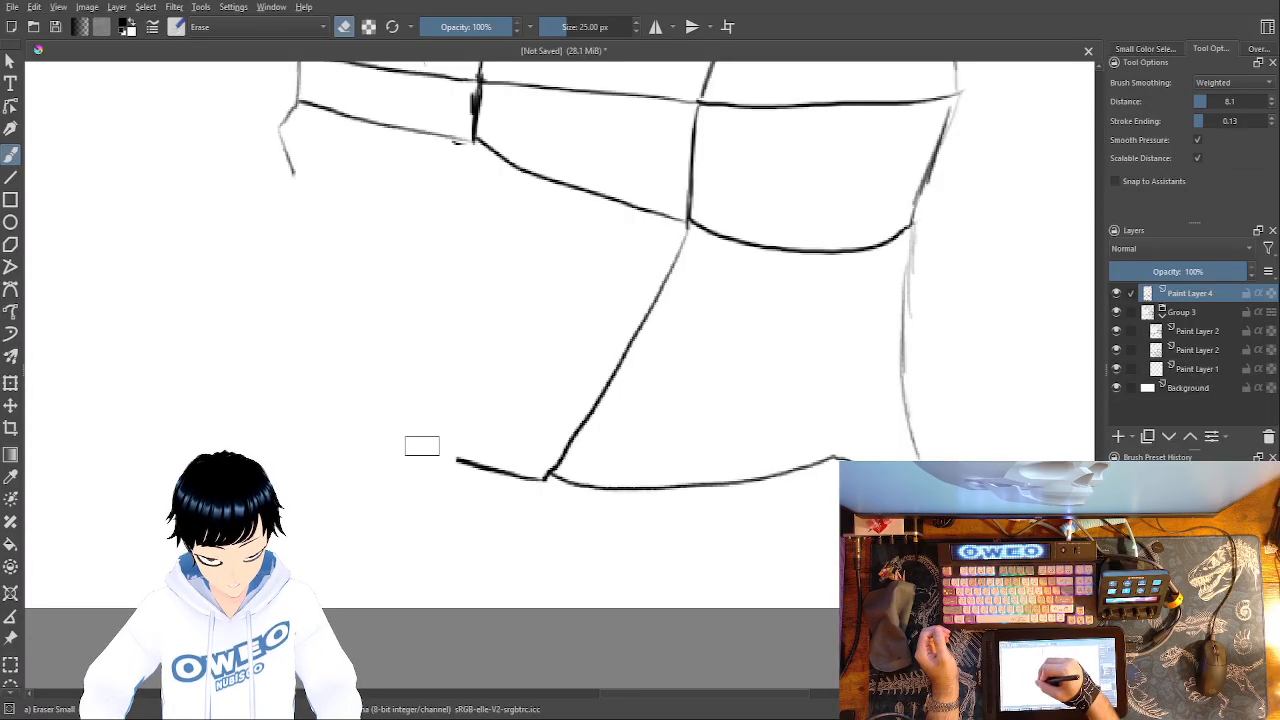
mouse_move(305, 196)
left_mouse_down()
mouse_move(286, 134)
mouse_move(282, 150)
left_mouse_up()
right_click(520, 414)
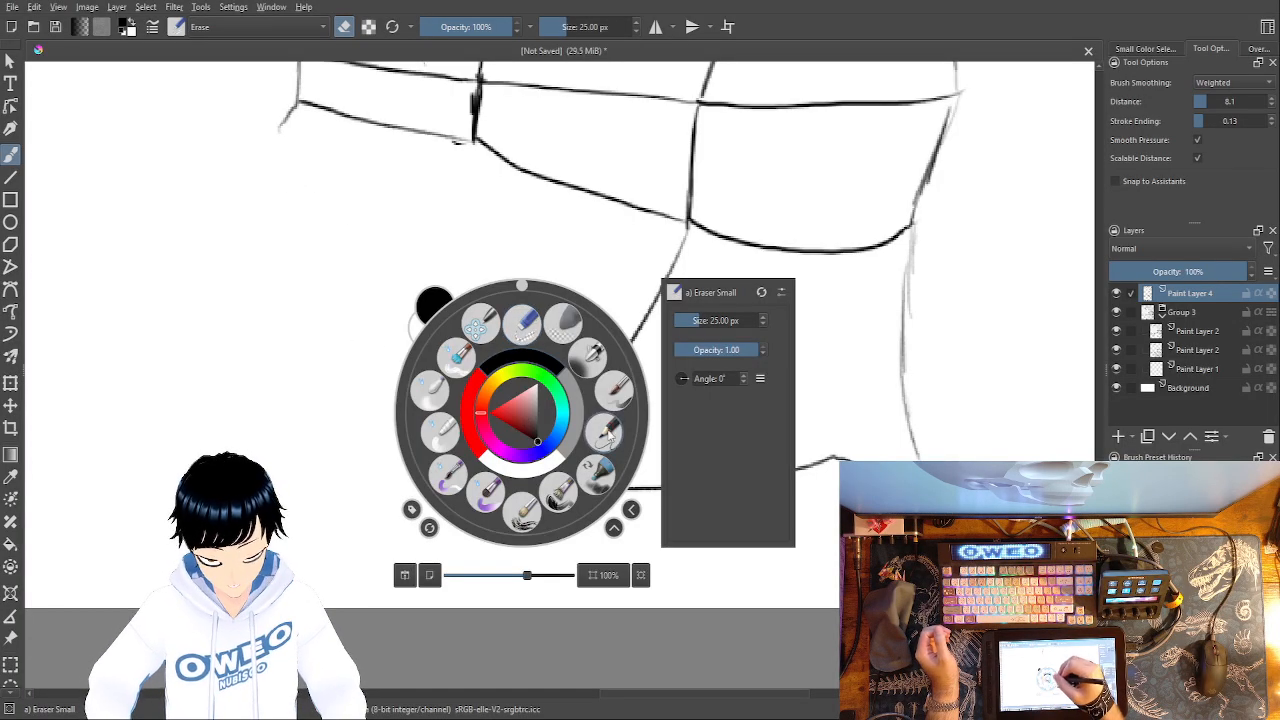
left_click(602, 439)
left_click_drag(457, 461, 282, 128)
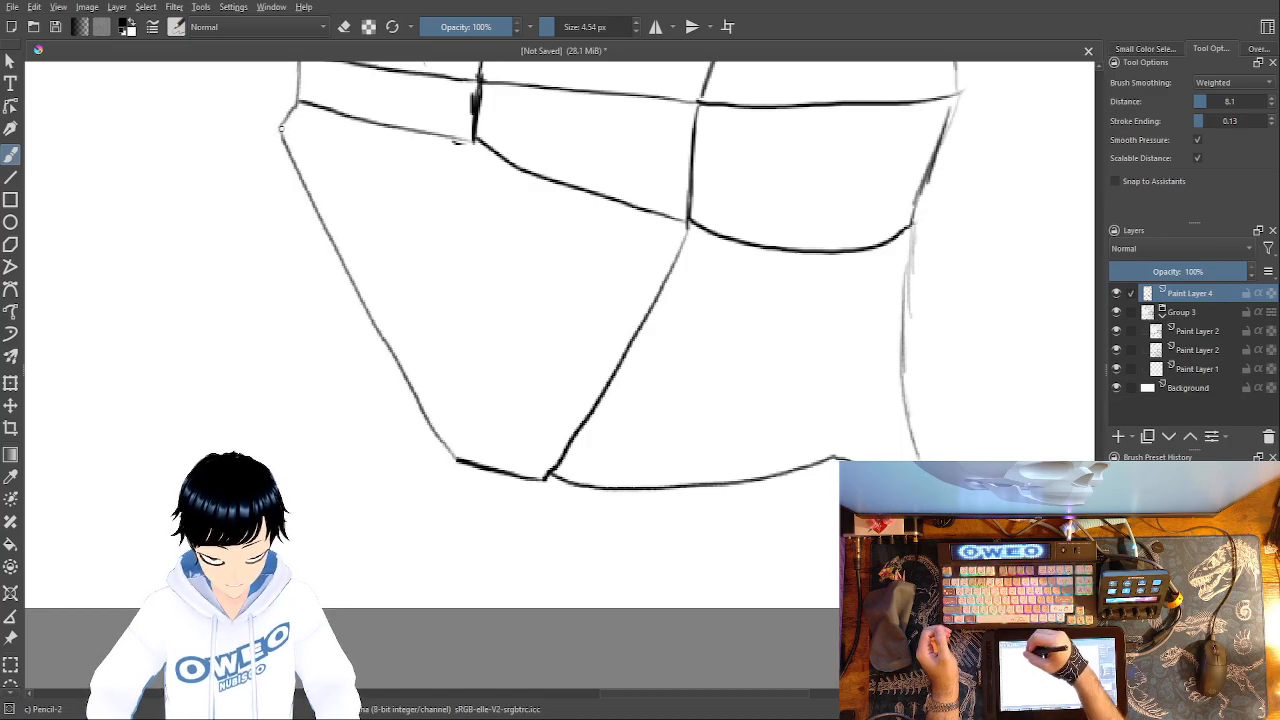
- Erase the start of the chin's bottom edge and redraw it as a smooth continuation of the near jaw side's bottom edge
left_click_drag(458, 142, 433, 232)
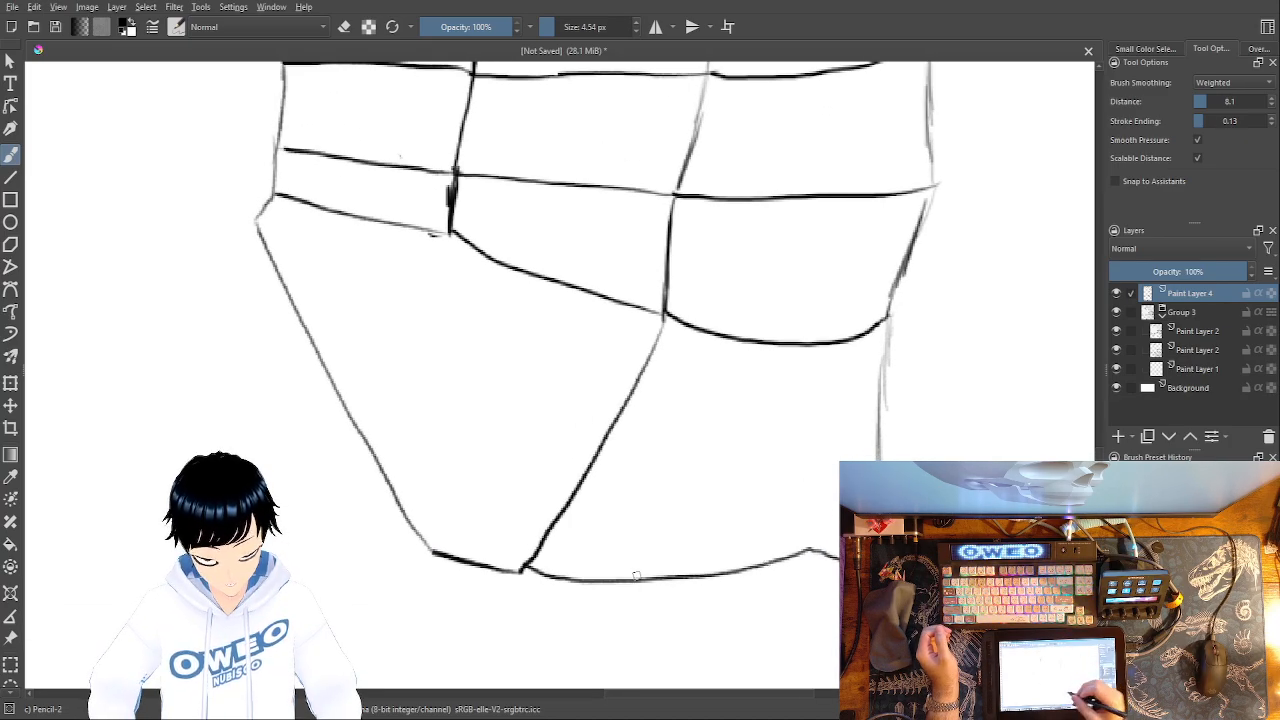
right_click(577, 500)
left_click(603, 410)
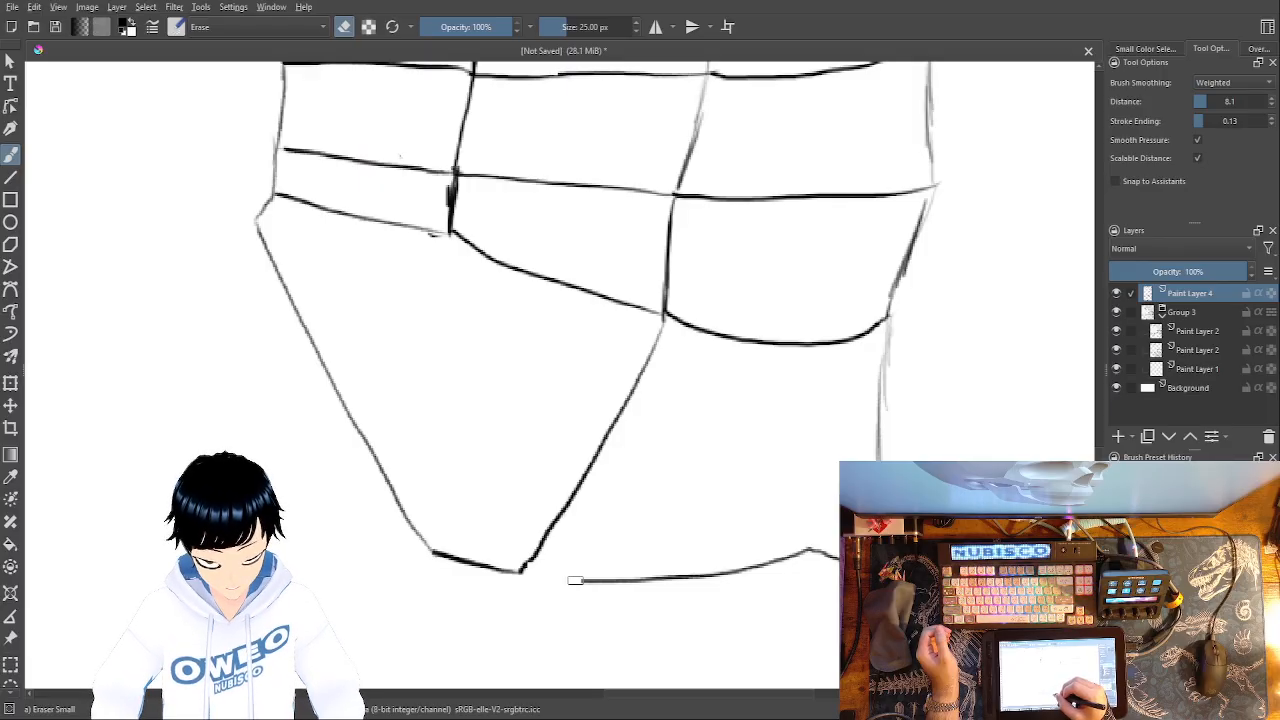
right_click(638, 540)
left_click(719, 517)
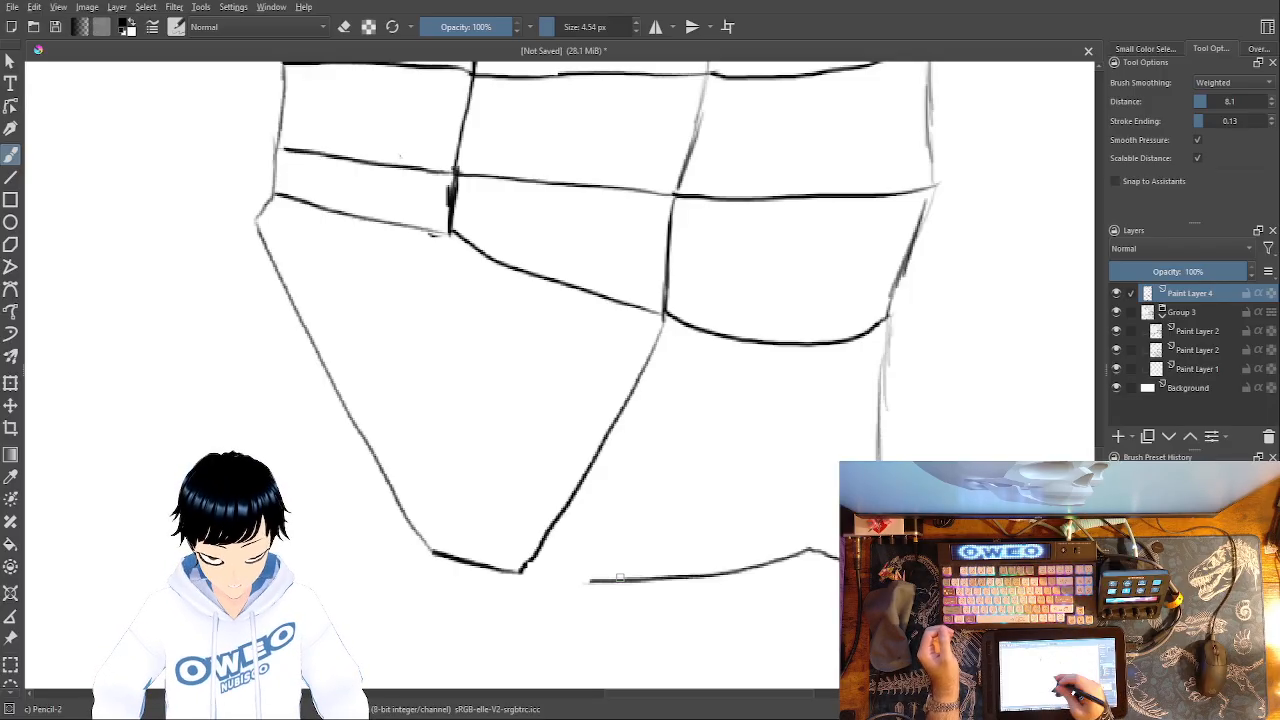
left_click_drag(593, 579, 518, 568)
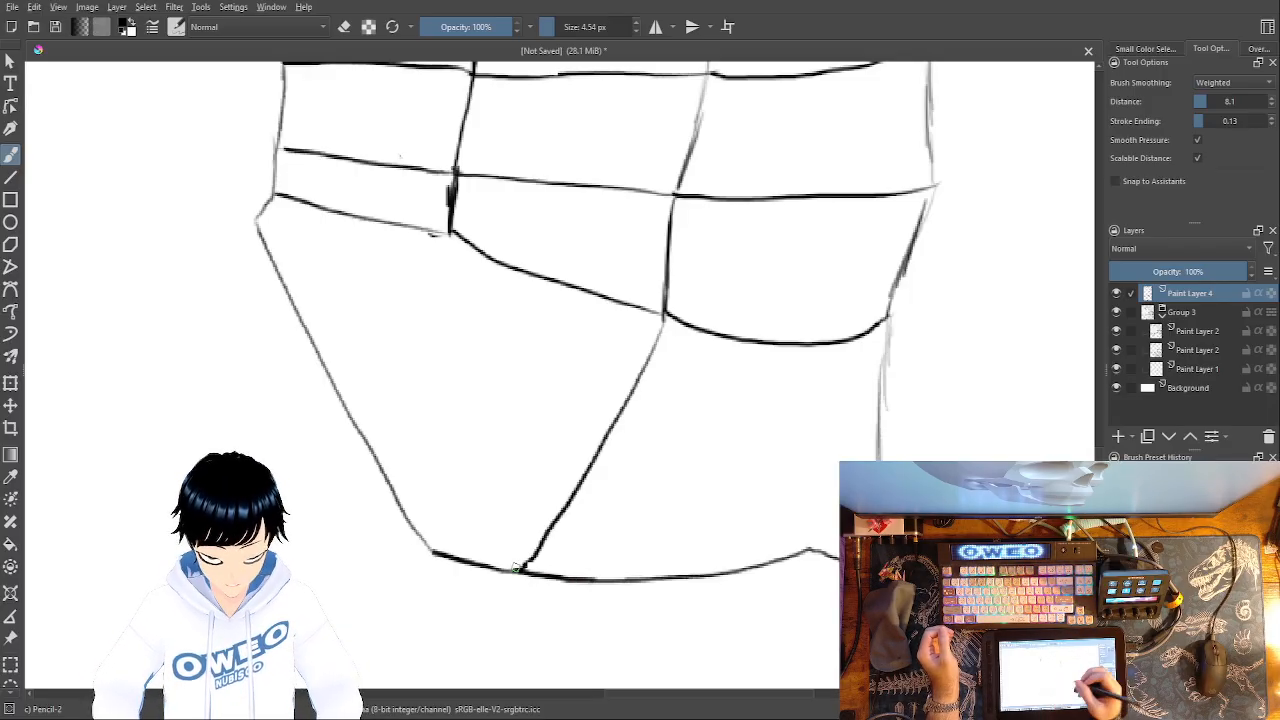
- Draw a narrow underside plane below the chin with two short slanted ends and a curved lower edge
mouse_move(663, 380)
left_mouse_down()
mouse_move(834, 446)
mouse_move(857, 418)
left_mouse_up()
key("minus")
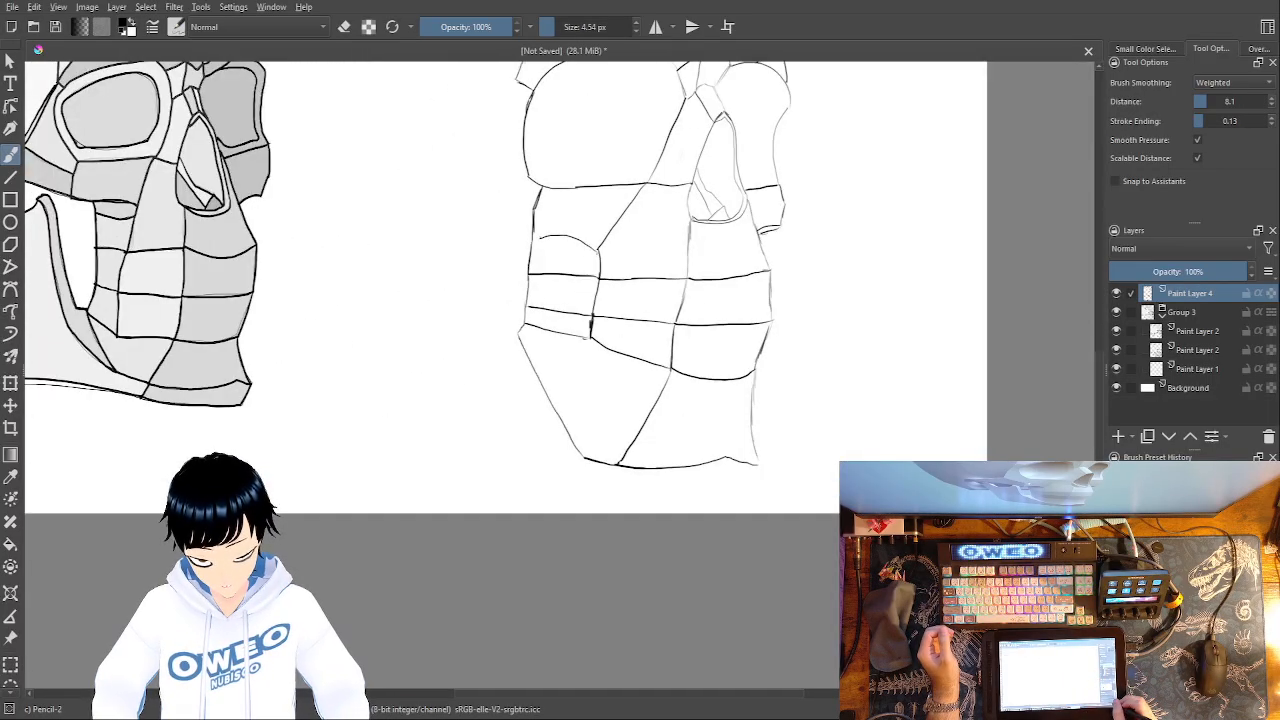
left_click_drag(771, 370, 809, 375)
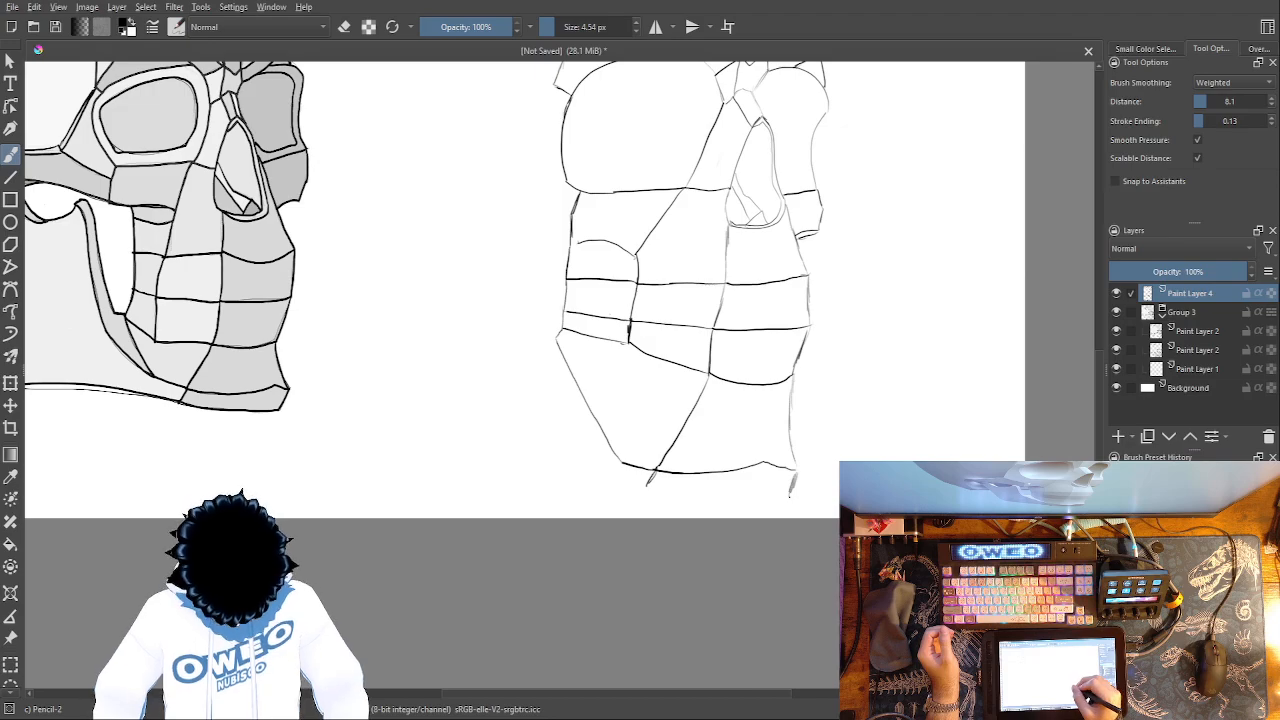
left_click_drag(762, 504, 652, 486)
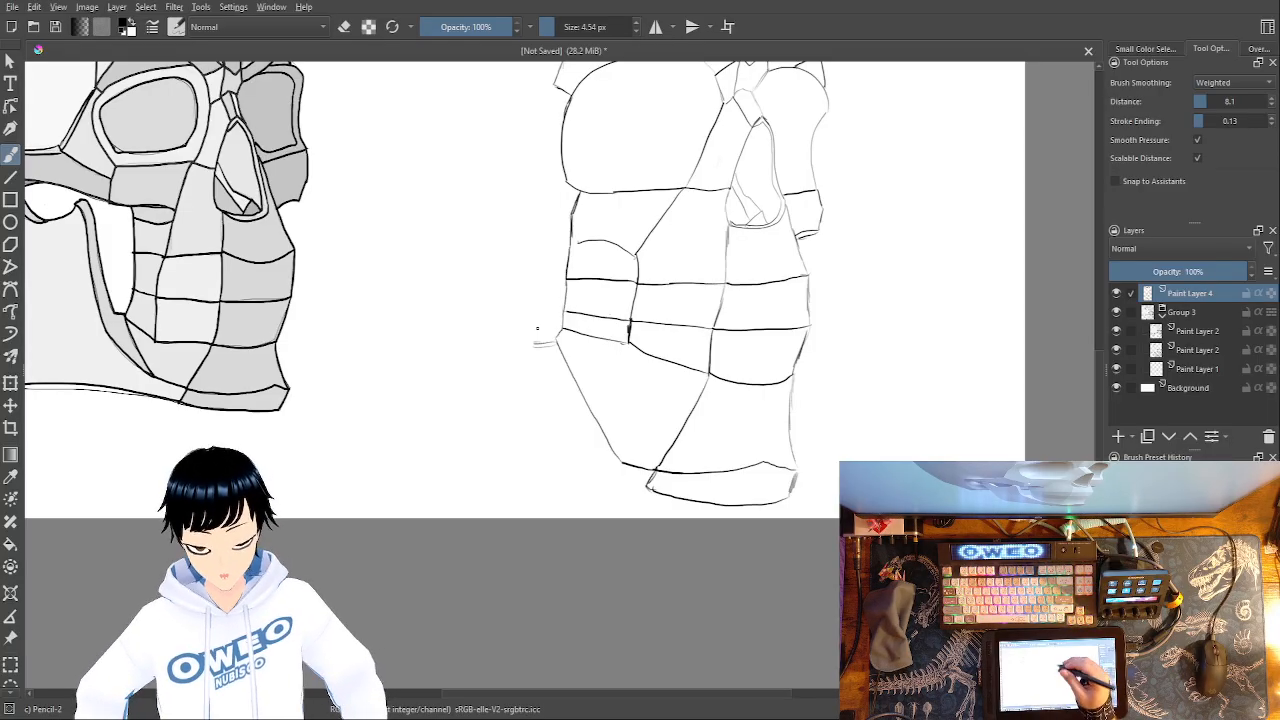
- Erase the stretch of rear edge linking the near cheekbone to the upper teeth side plane
right_click(643, 300)
left_click(580, 246)
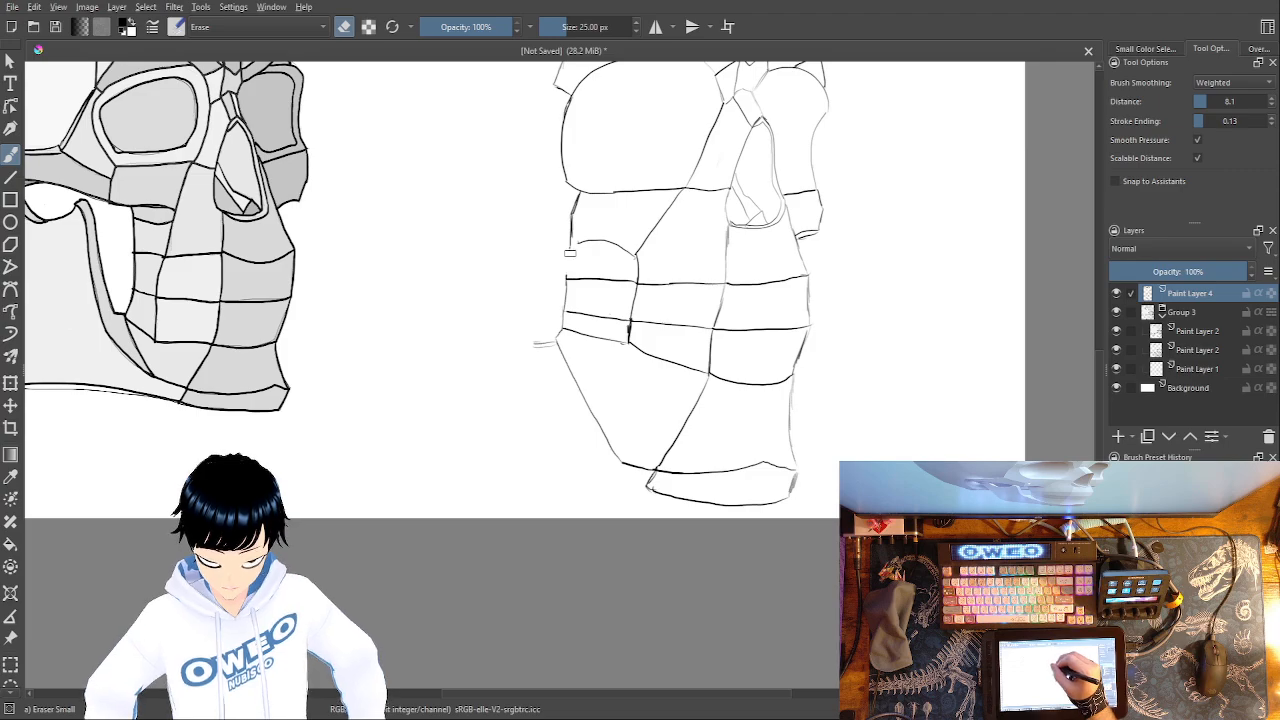
right_click(590, 248)
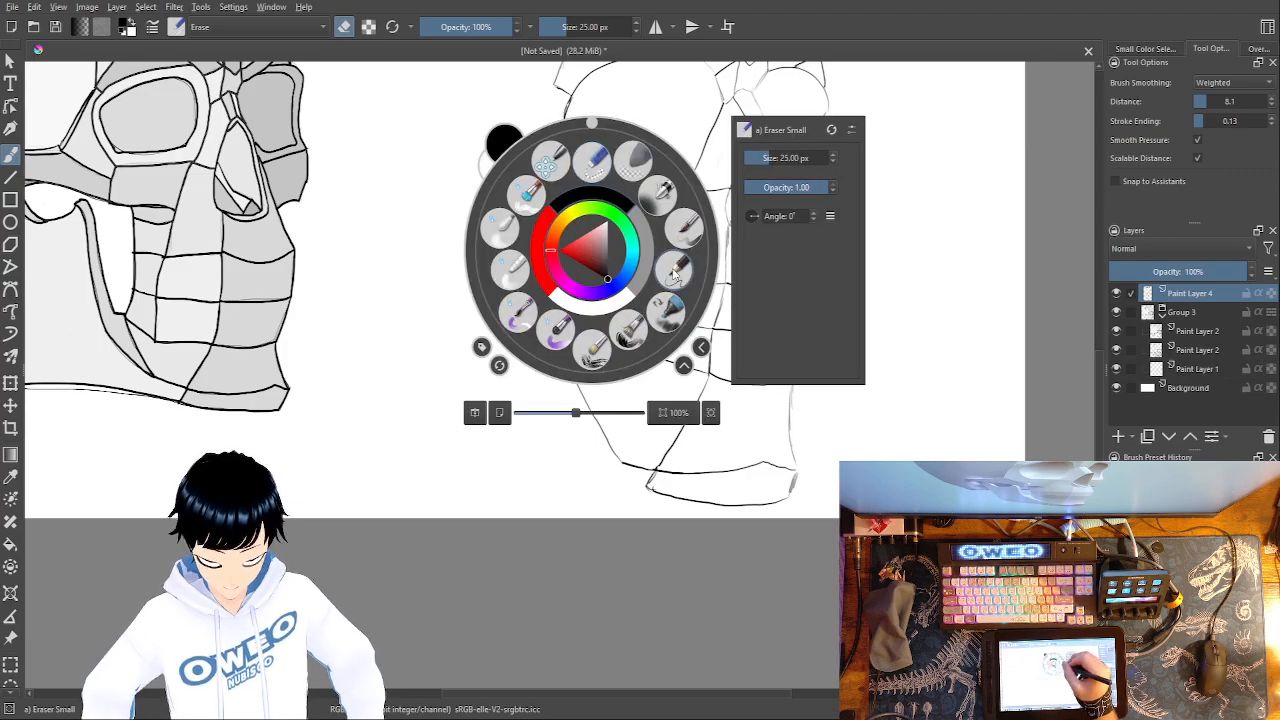
left_click(675, 272)
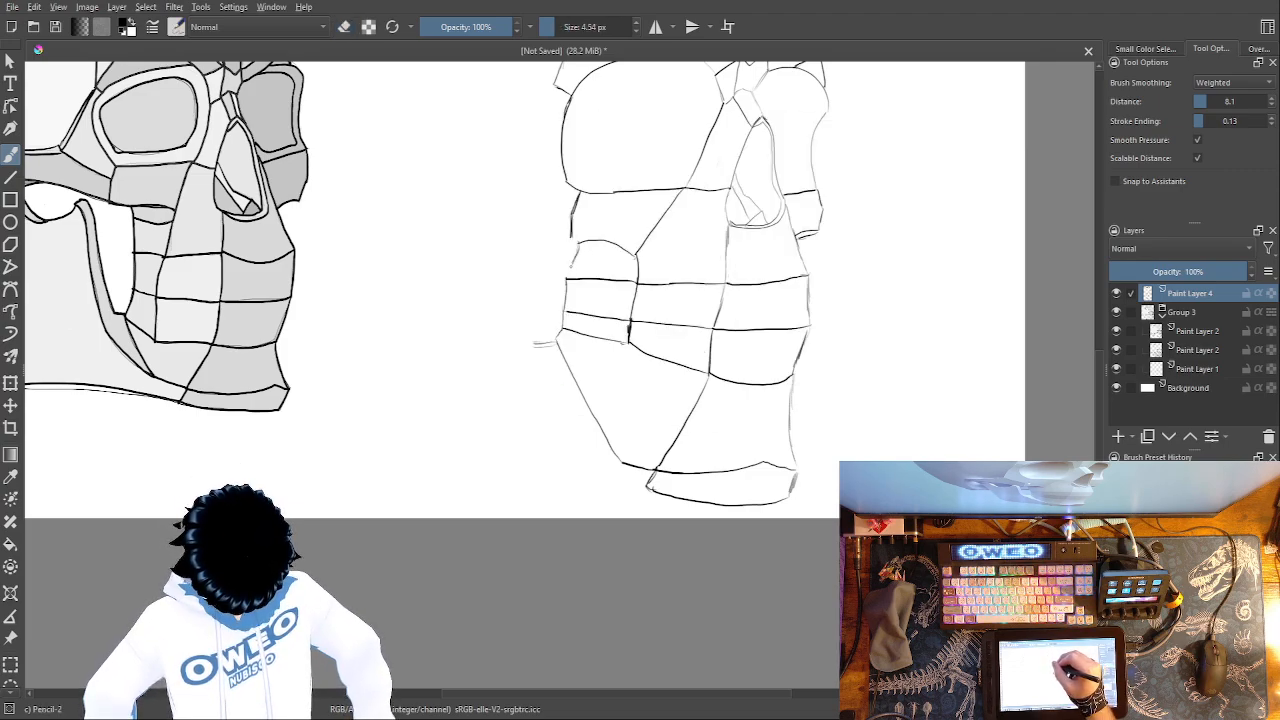
- Rework the curved lower edge of the near cheekbone and carry it out to the cheekbone's rear edge
right_click(604, 209)
left_click(609, 124)
mouse_move(622, 249)
left_mouse_down()
mouse_move(577, 243)
mouse_move(591, 240)
mouse_move(606, 240)
left_mouse_up()
right_click(693, 242)
left_click(692, 153)
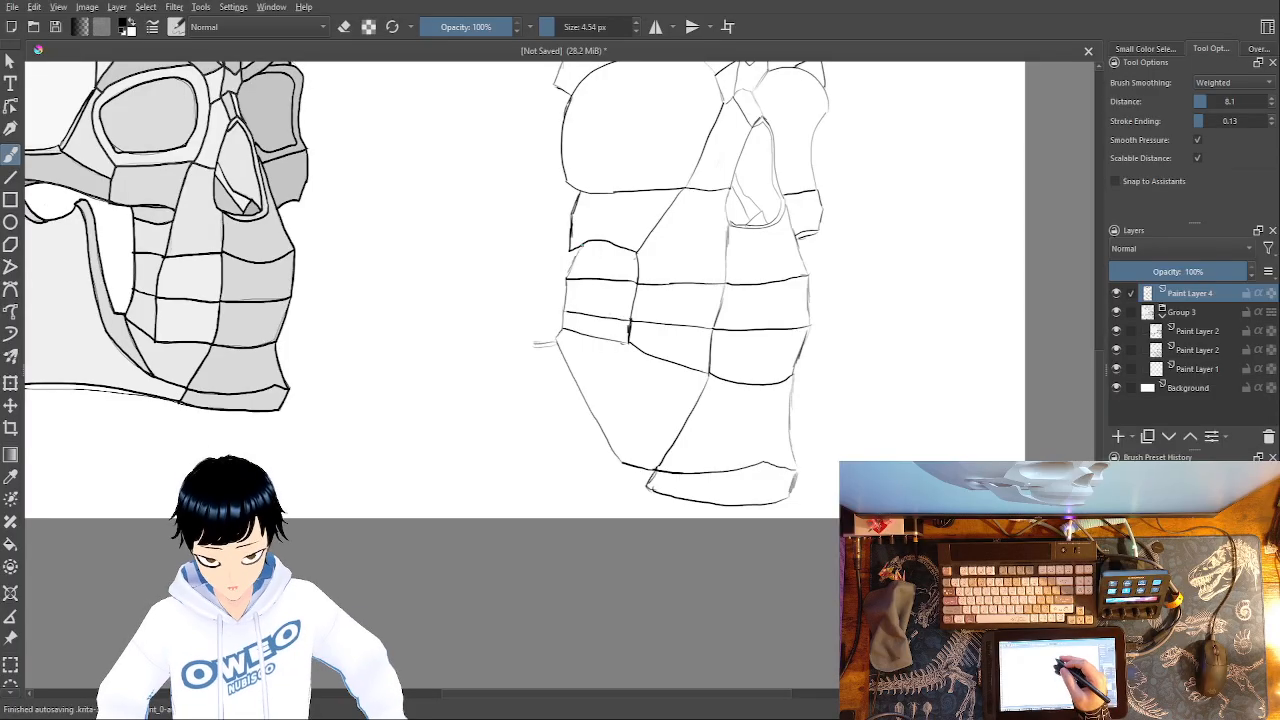
- Erase the near cheekbone's rear edge and the outer part of its curved lower edge
right_click(608, 223)
left_click(548, 170)
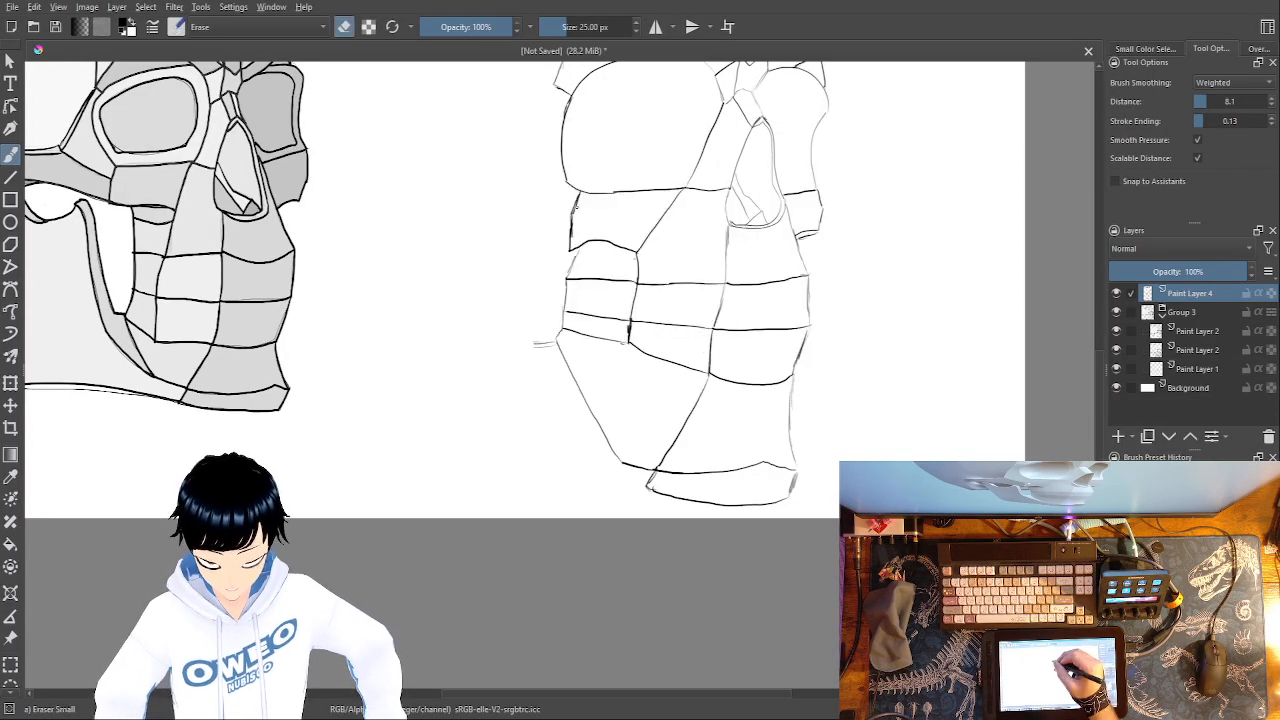
mouse_move(574, 203)
left_mouse_down()
mouse_move(566, 249)
mouse_move(579, 194)
mouse_move(583, 244)
mouse_move(566, 251)
mouse_move(595, 238)
left_mouse_up()
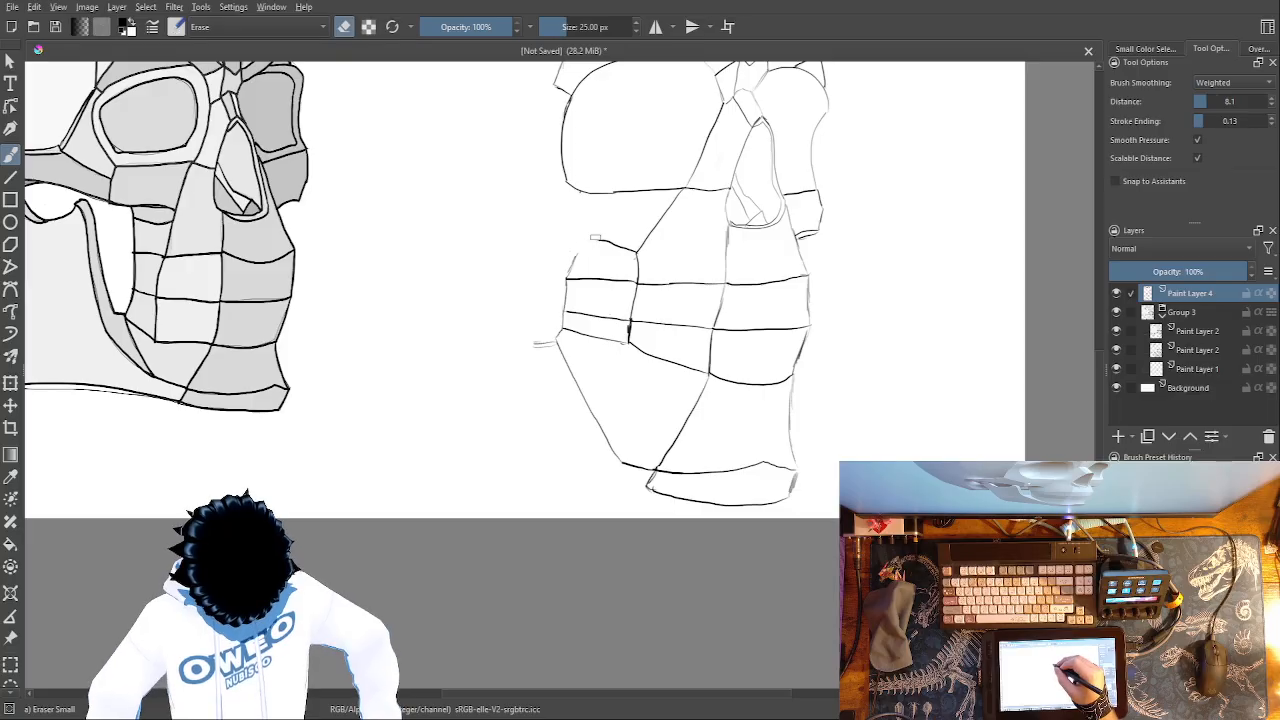
- Redraw the near cheekbone wider, with a longer curved lower edge, a short vertical rear edge and a slant up to the eye socket
right_click(709, 243)
left_click(790, 262)
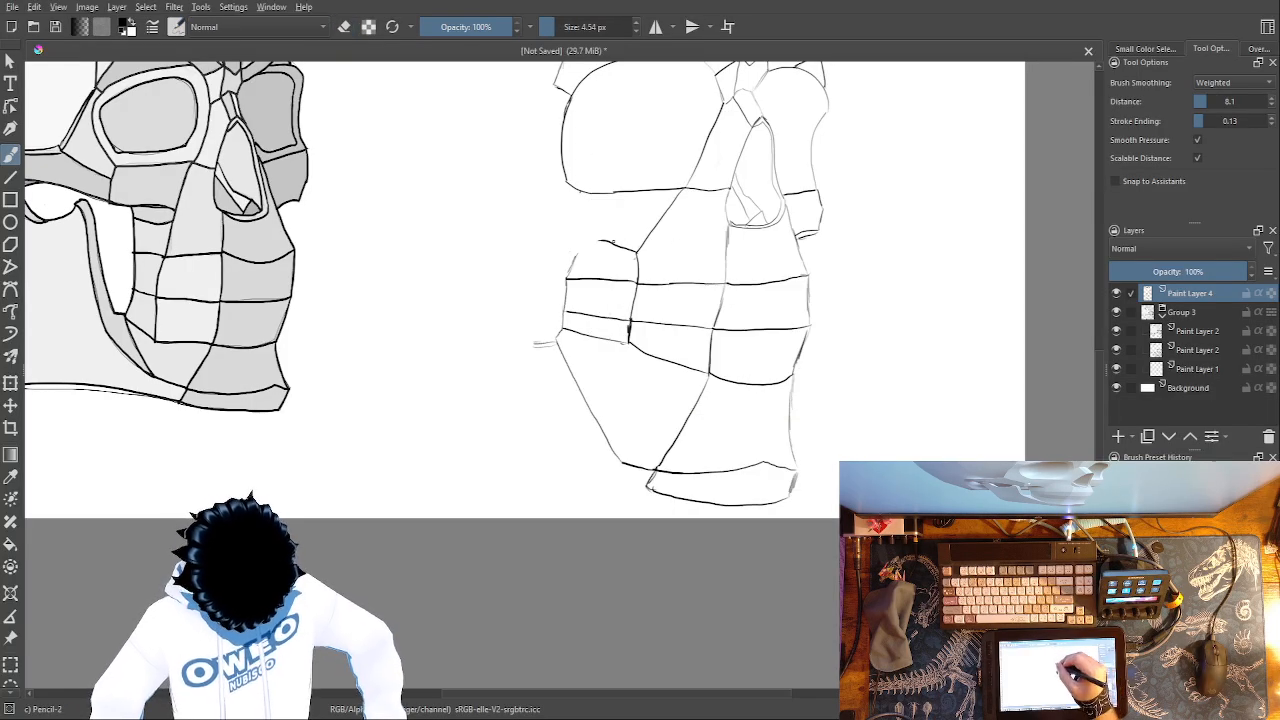
left_click_drag(634, 249, 561, 243)
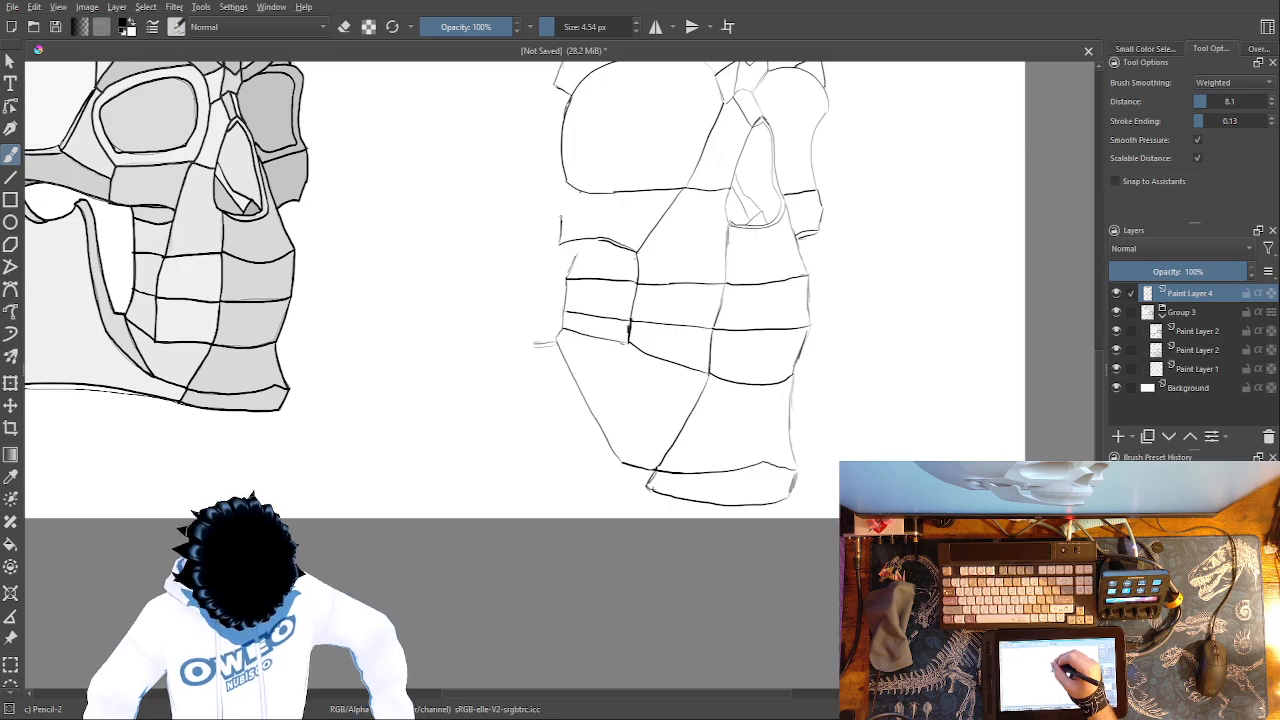
left_click_drag(583, 194, 561, 213)
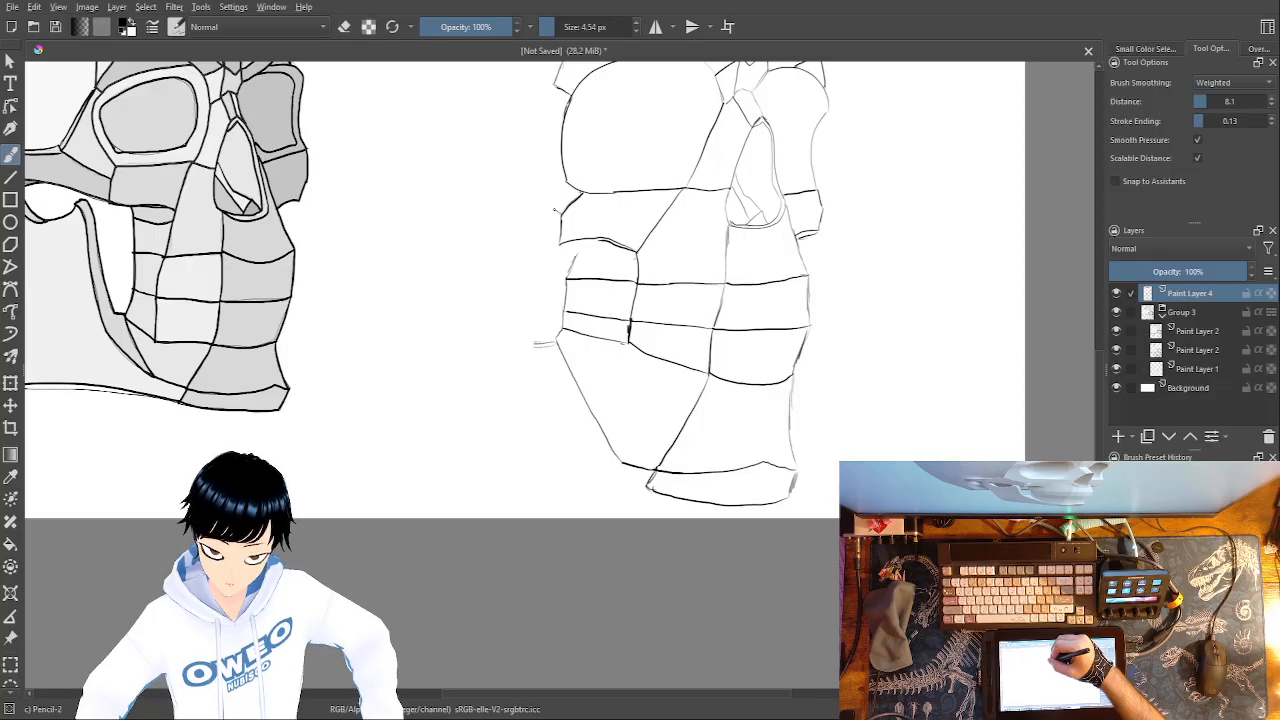
- Try to draw the side plane behind the near eye socket, with a line back from the cheekbone and one down from the brow
left_click_drag(556, 211, 498, 176)
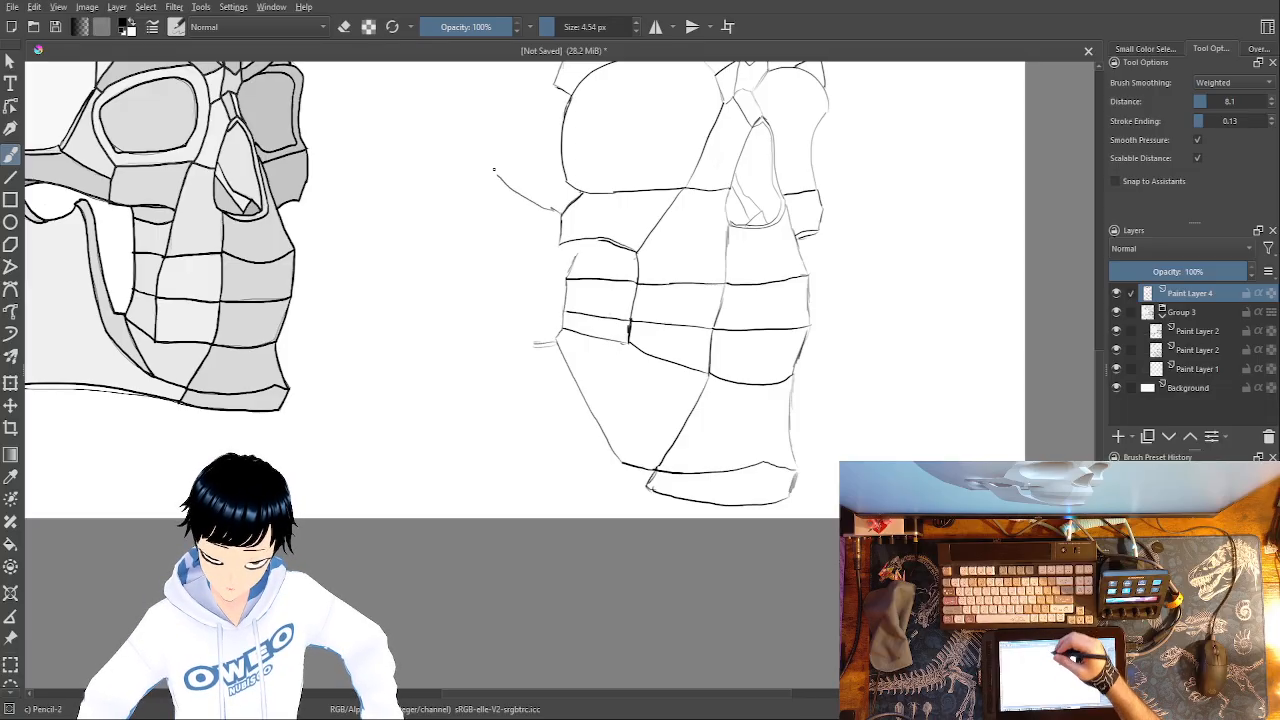
key("ctrl+z")
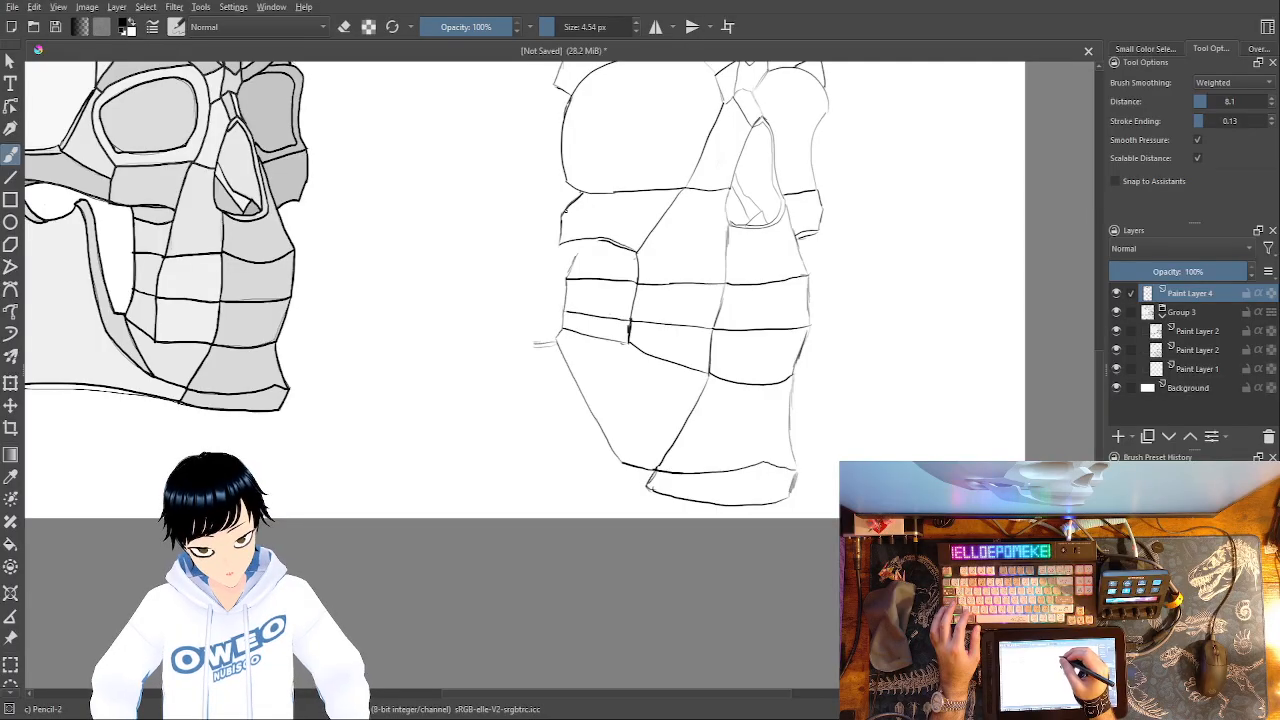
left_click_drag(669, 420, 734, 548)
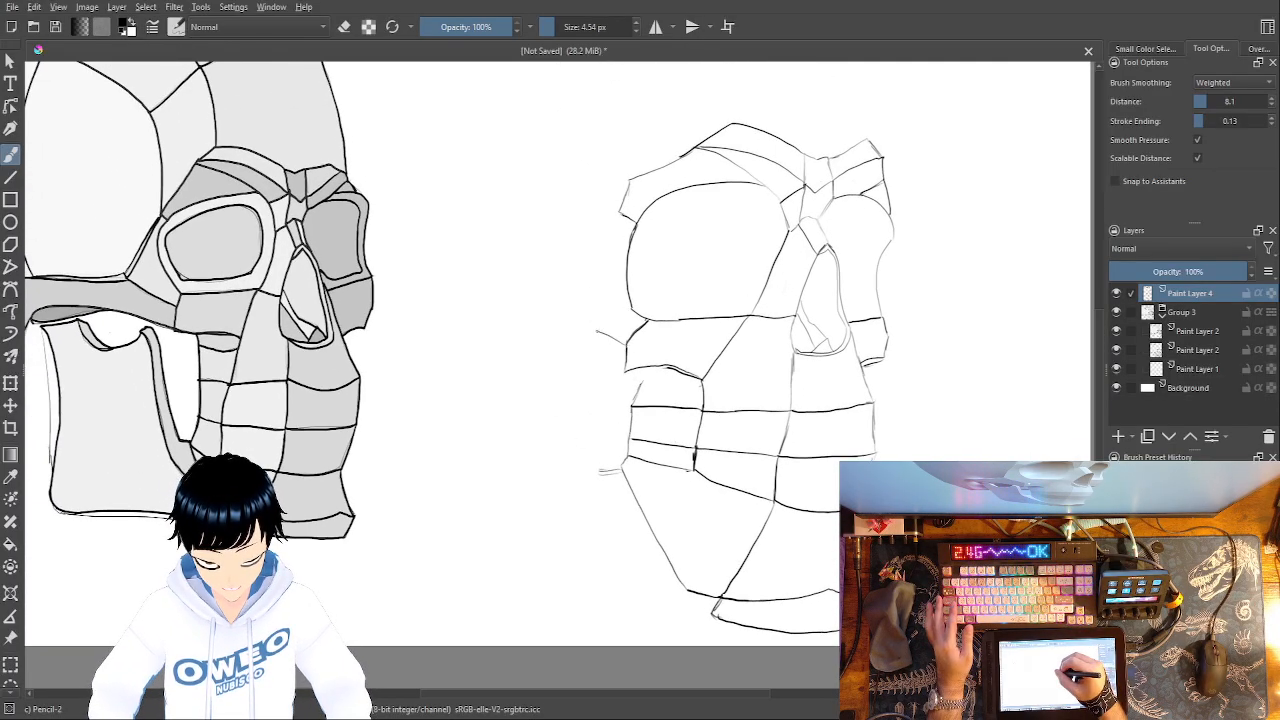
left_click_drag(621, 210, 570, 309)
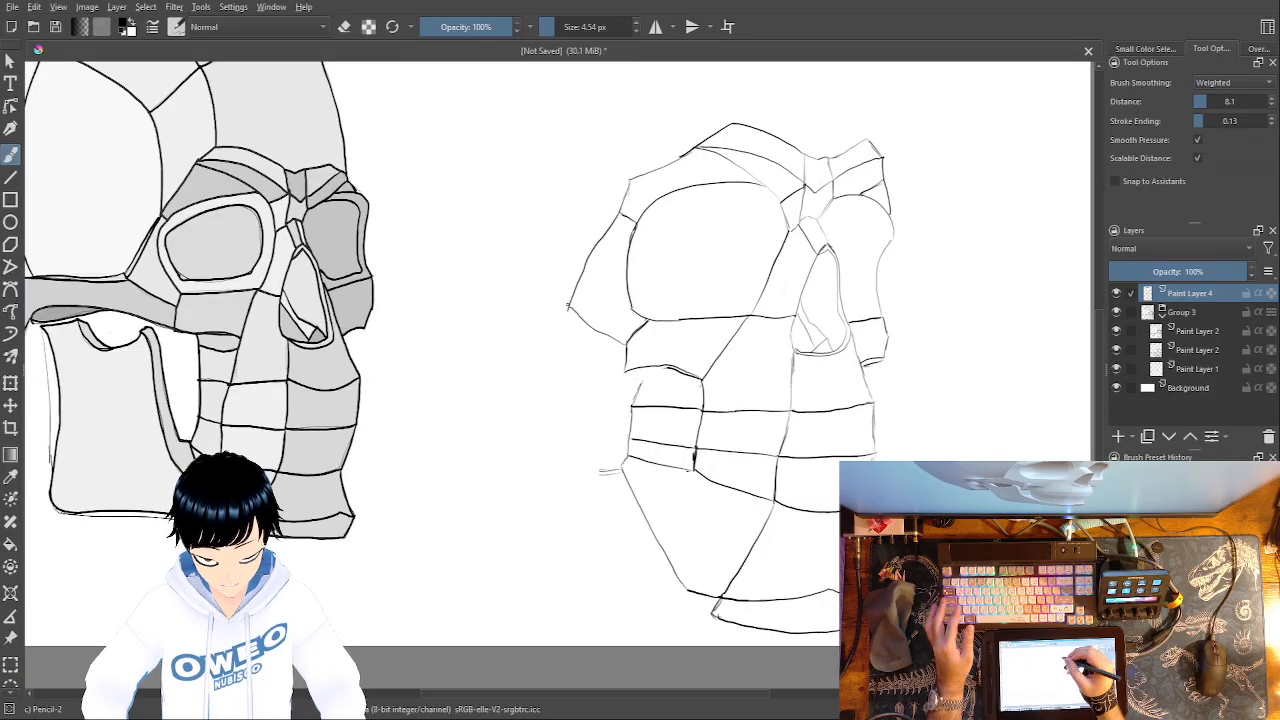
key("ctrl+z")
left_click_drag(621, 210, 566, 314)
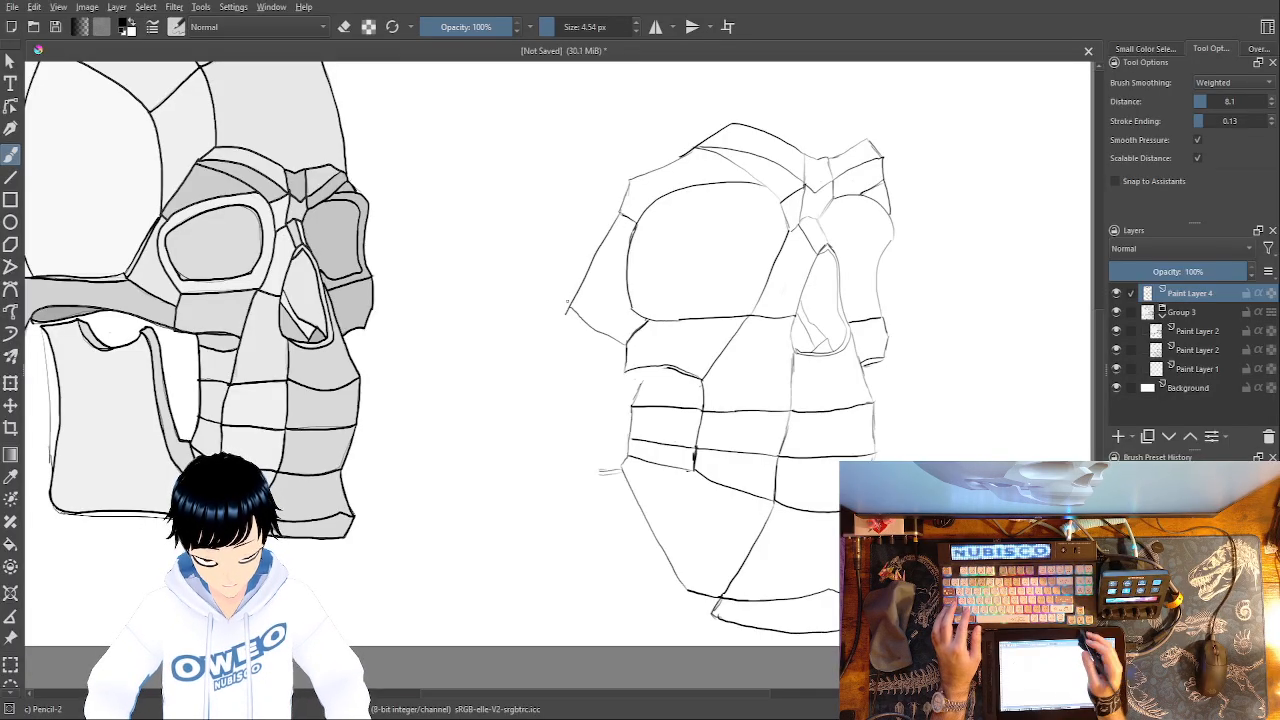
key("ctrl+z")
key("ctrl+z")
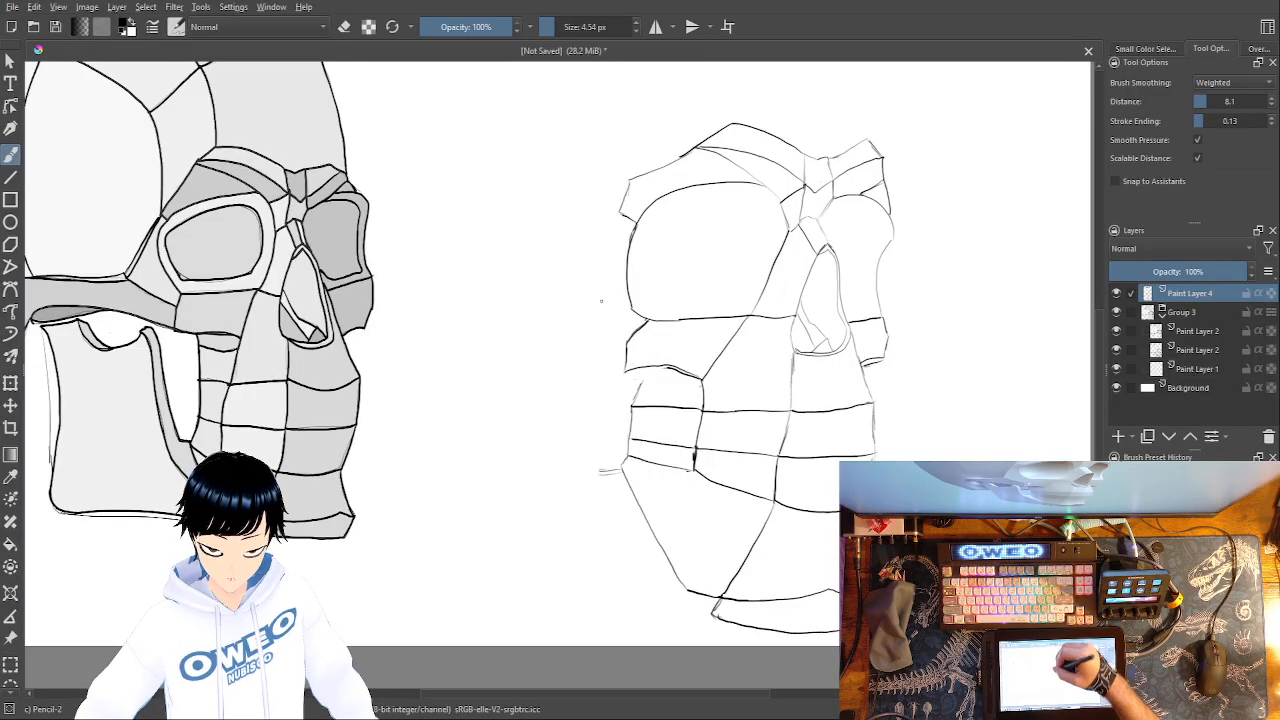
- Draw the side plane behind the near eye socket with a line back from the cheekbone and a curved outer edge from the brow
left_click_drag(618, 336, 565, 308)
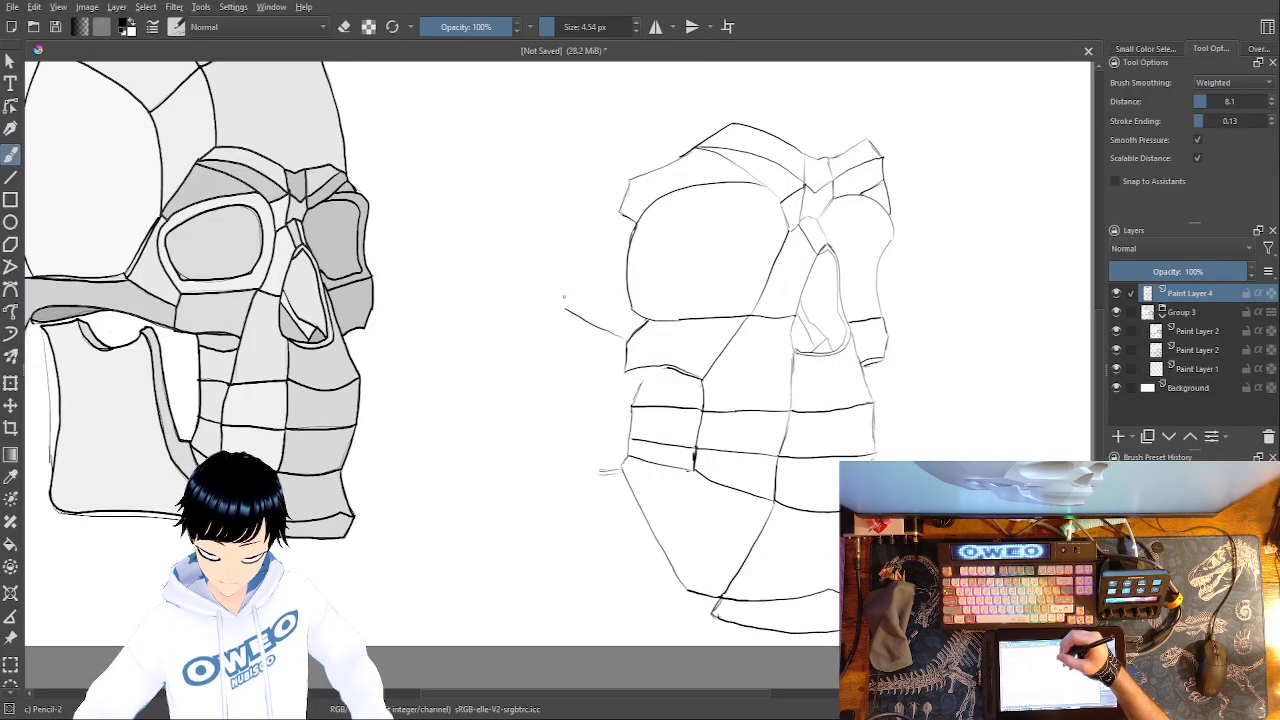
left_click_drag(620, 212, 566, 300)
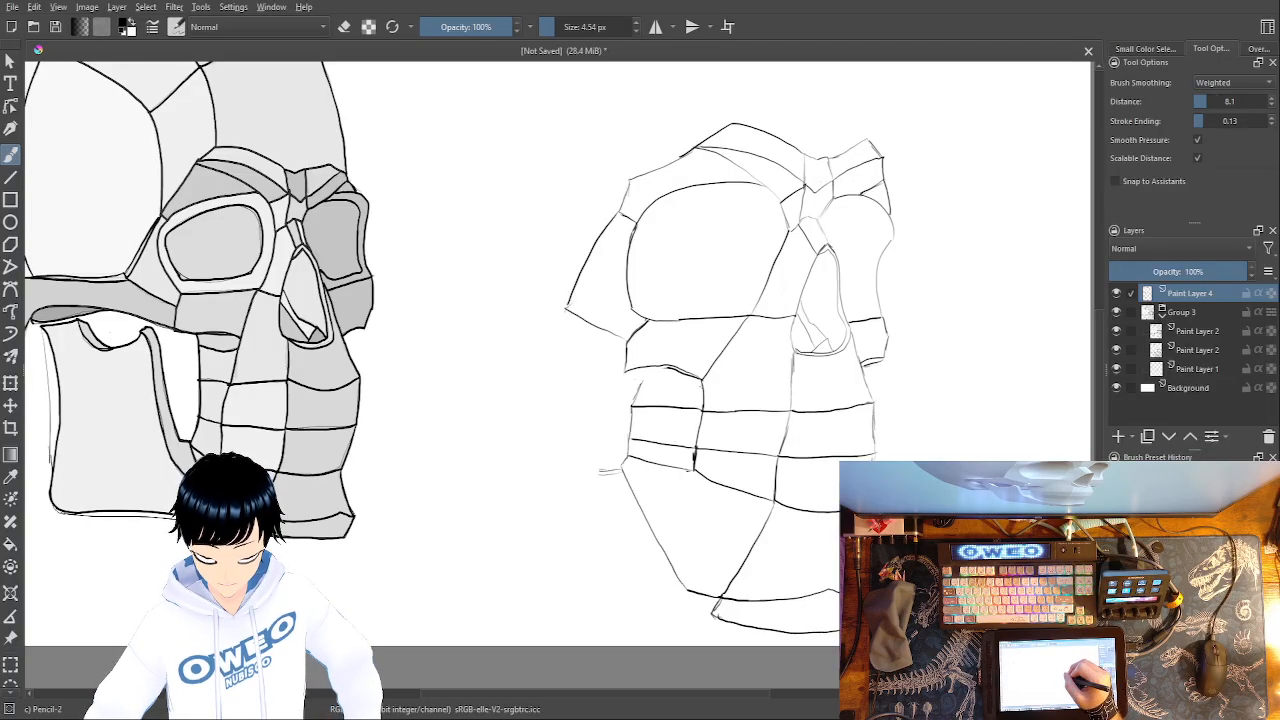
- Close the upper tooth row beneath the near cheekbone and draw the inner and outer front edges of the jaw's upright branch
mouse_move(654, 380)
left_mouse_down()
mouse_move(682, 382)
mouse_move(647, 372)
left_mouse_up()
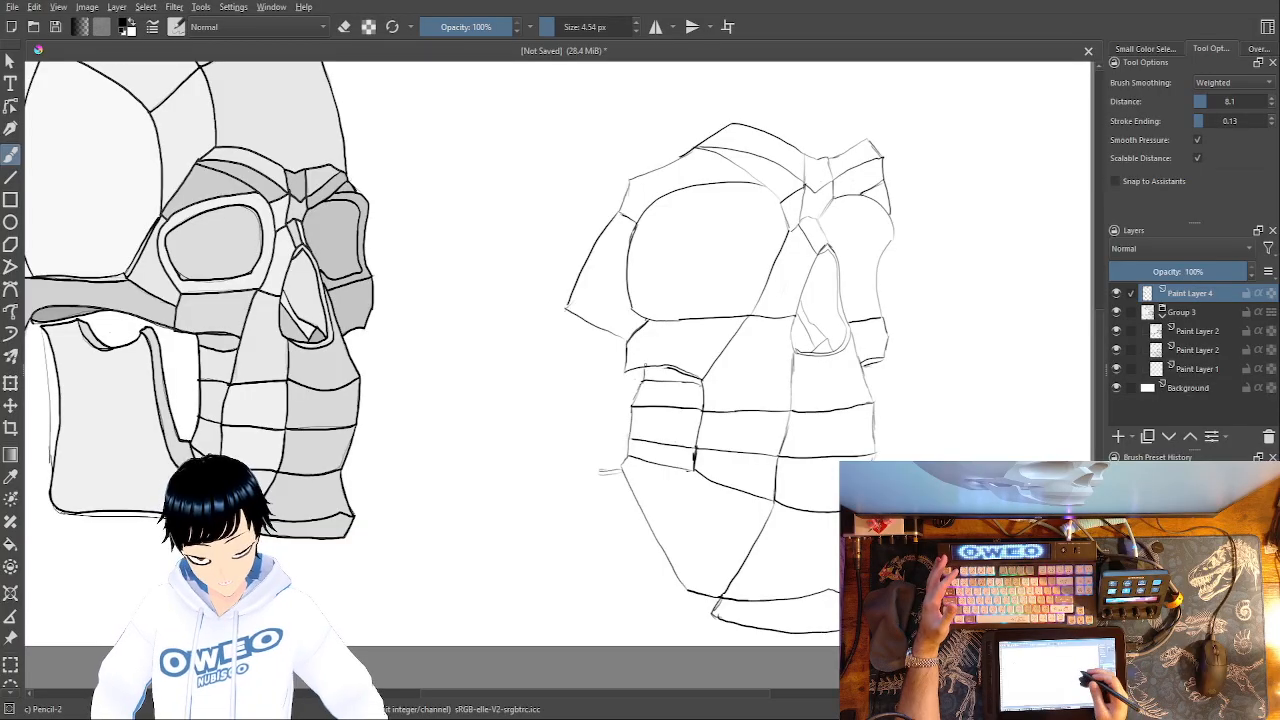
left_click_drag(789, 360, 887, 297)
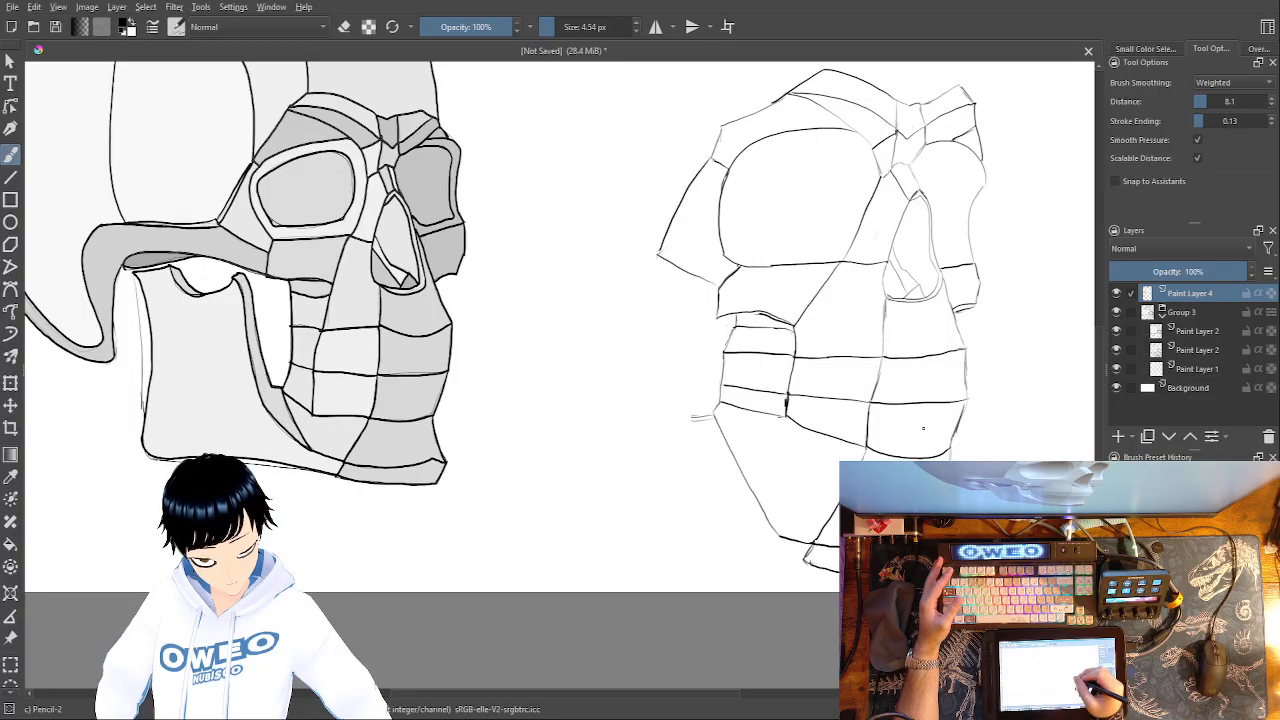
mouse_move(778, 536)
left_mouse_down()
mouse_move(706, 472)
mouse_move(676, 418)
mouse_move(676, 308)
left_mouse_up()
left_click_drag(695, 398, 697, 324)
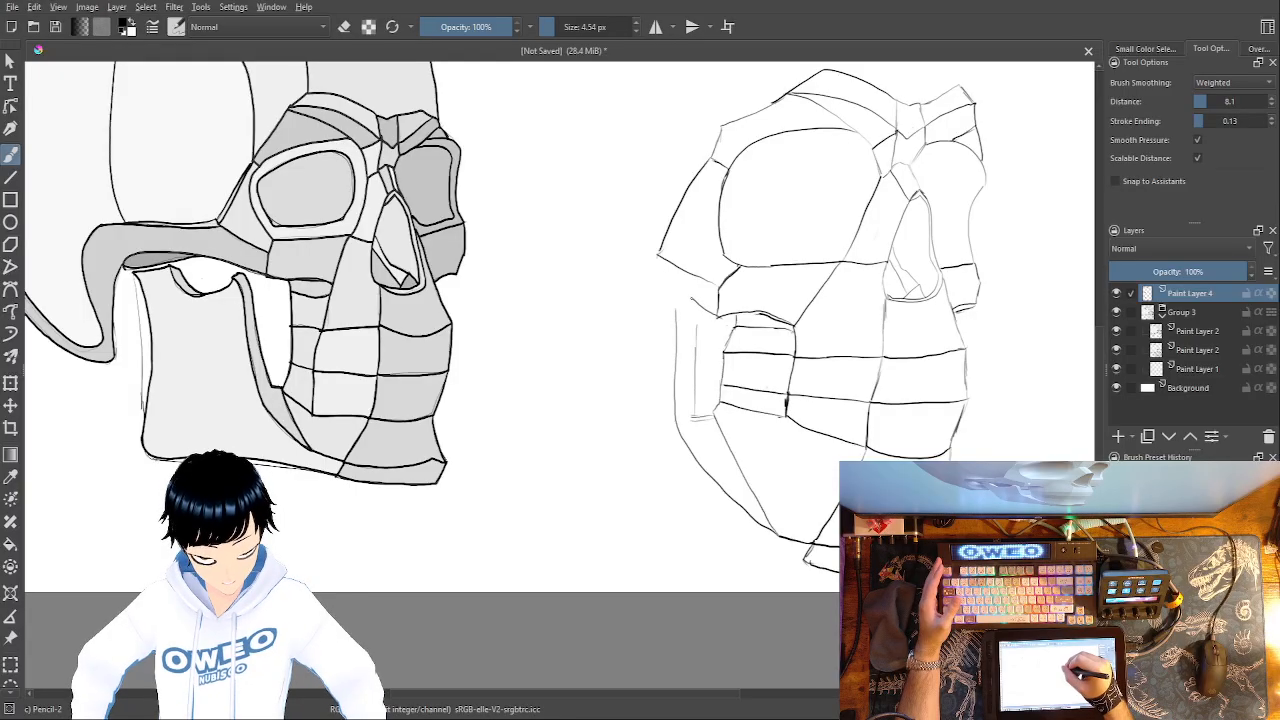
- Try to draw the cheekbone arch's lower edge running back from the lower rear corner of the near cheekbone
left_click_drag(712, 316, 605, 285)
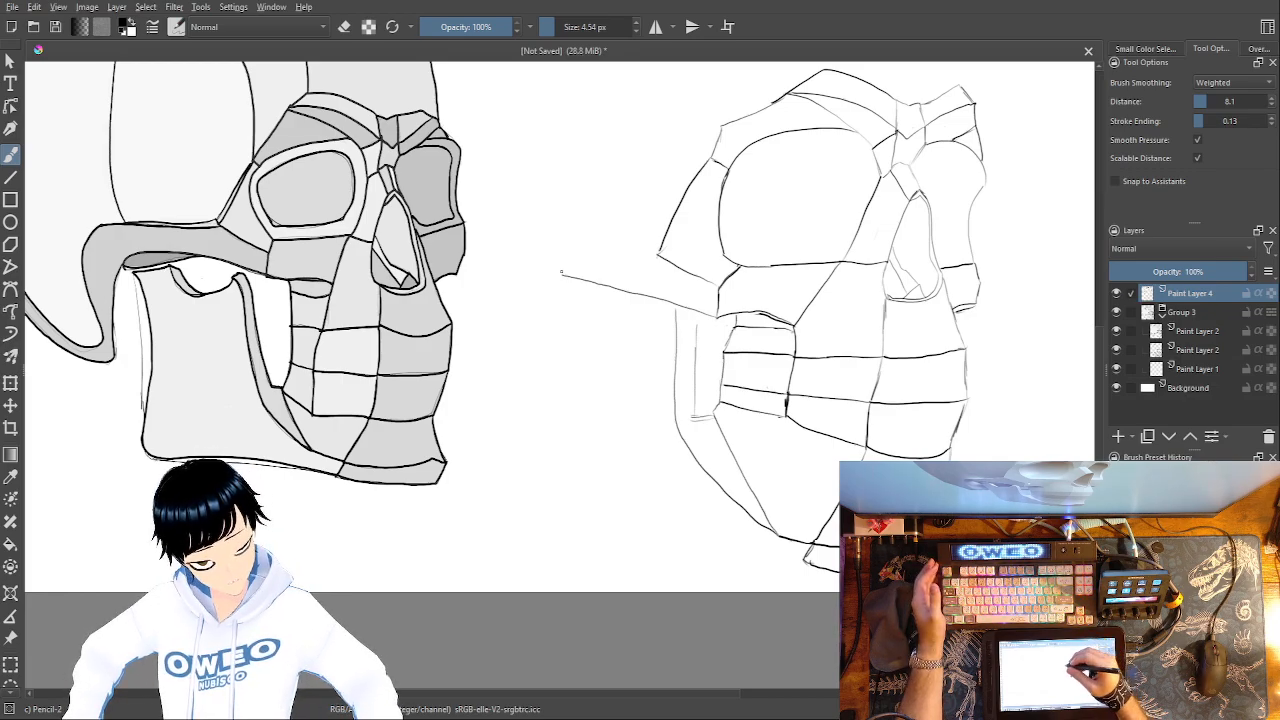
key("ctrl+z")
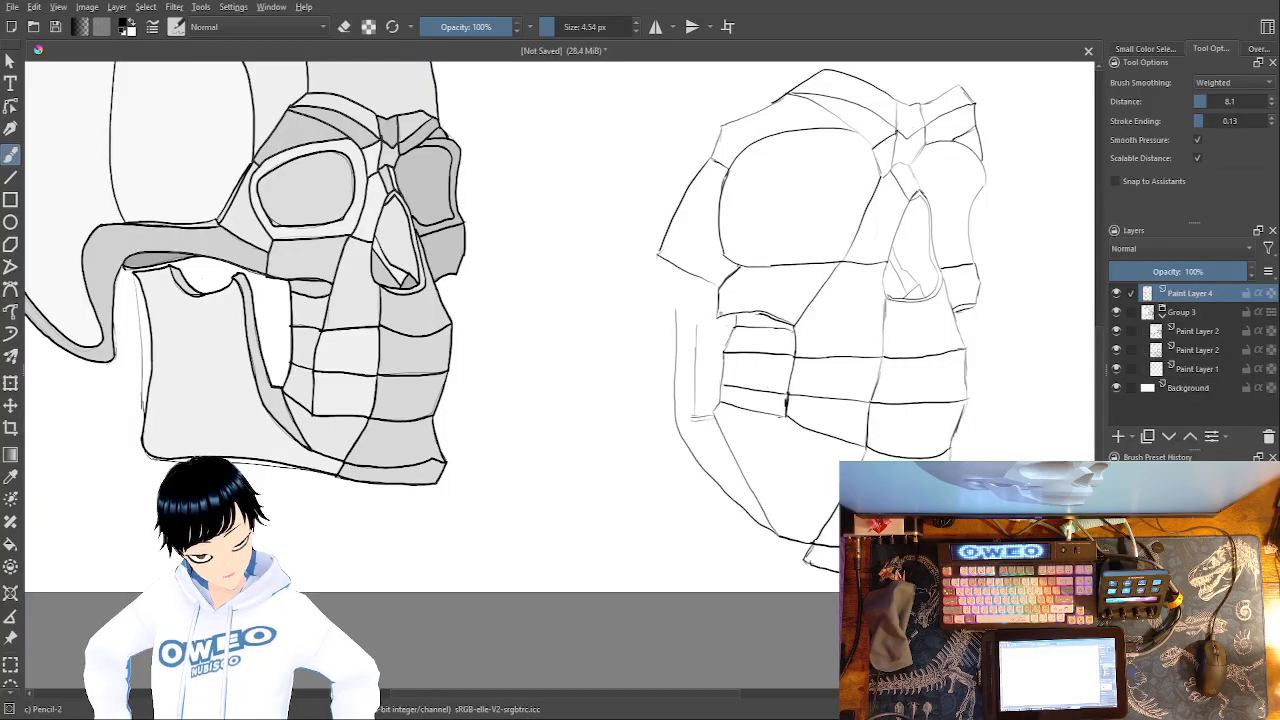
left_click_drag(820, 457, 595, 522)
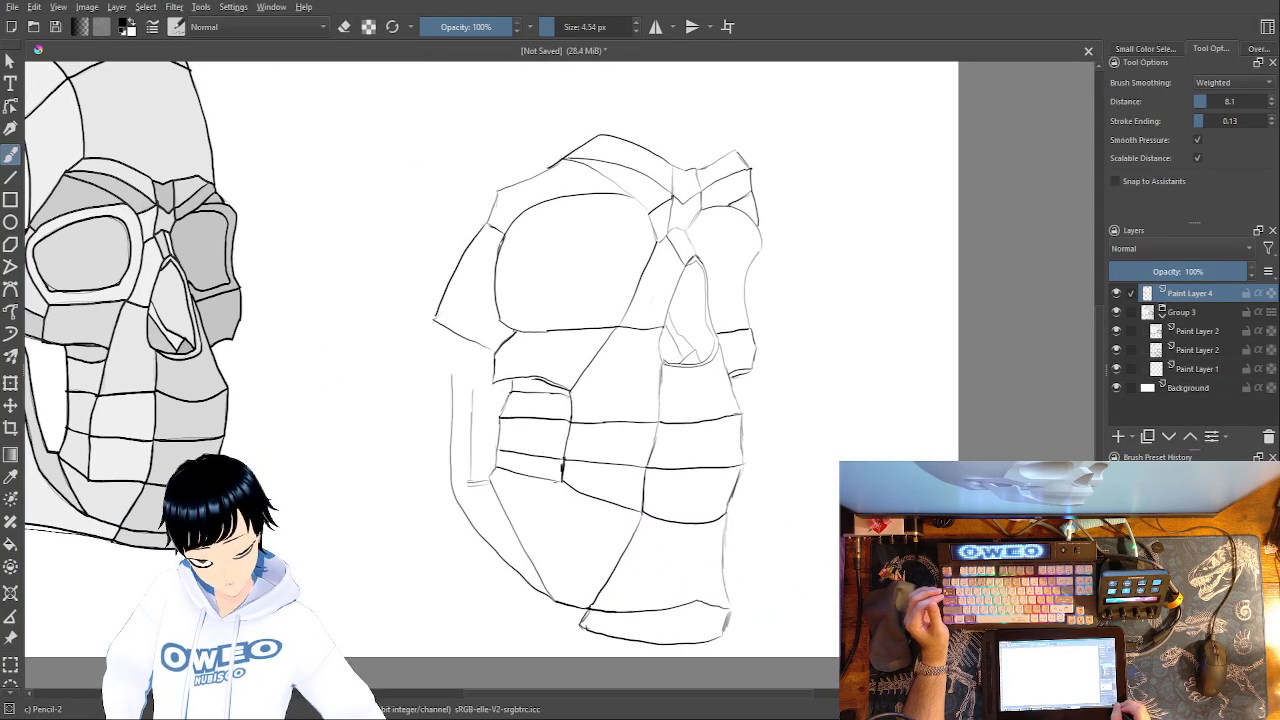
key("ctrl+plus")
key("ctrl+plus")
key("ctrl+plus")
key("ctrl+plus")
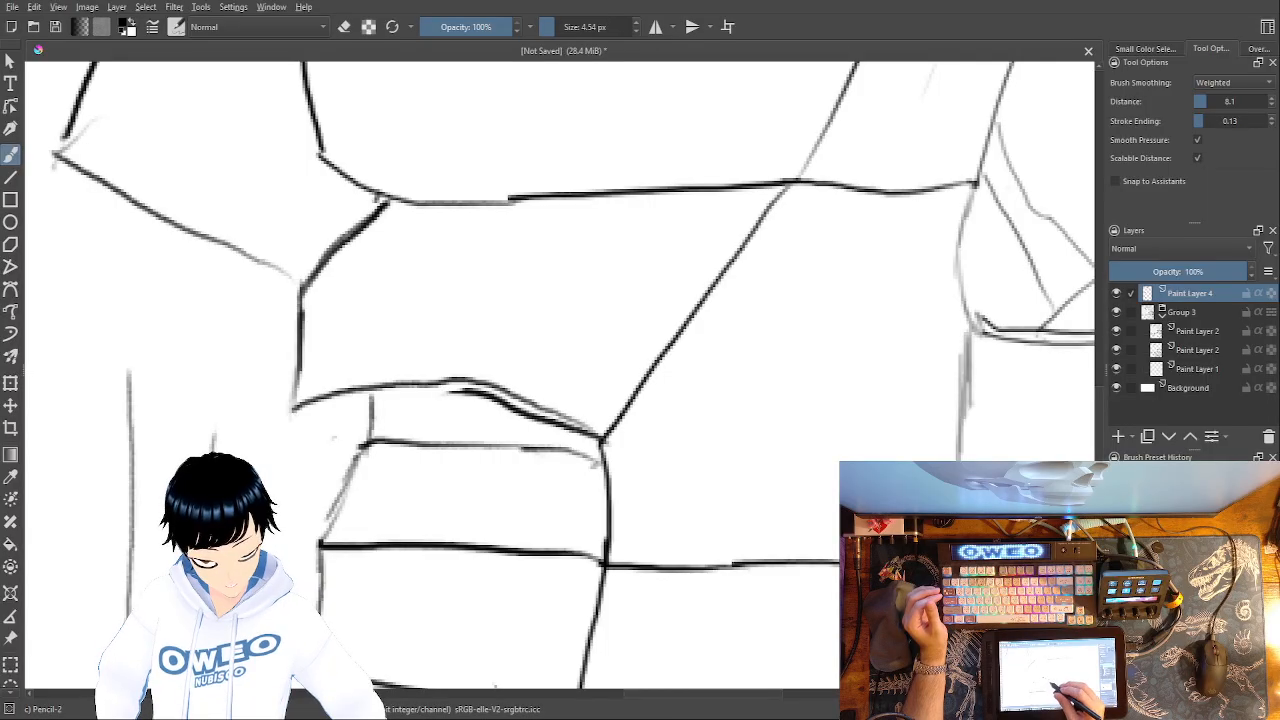
left_click_drag(760, 470, 1069, 469)
left_click_drag(751, 426, 765, 460)
left_click_drag(685, 435, 765, 460)
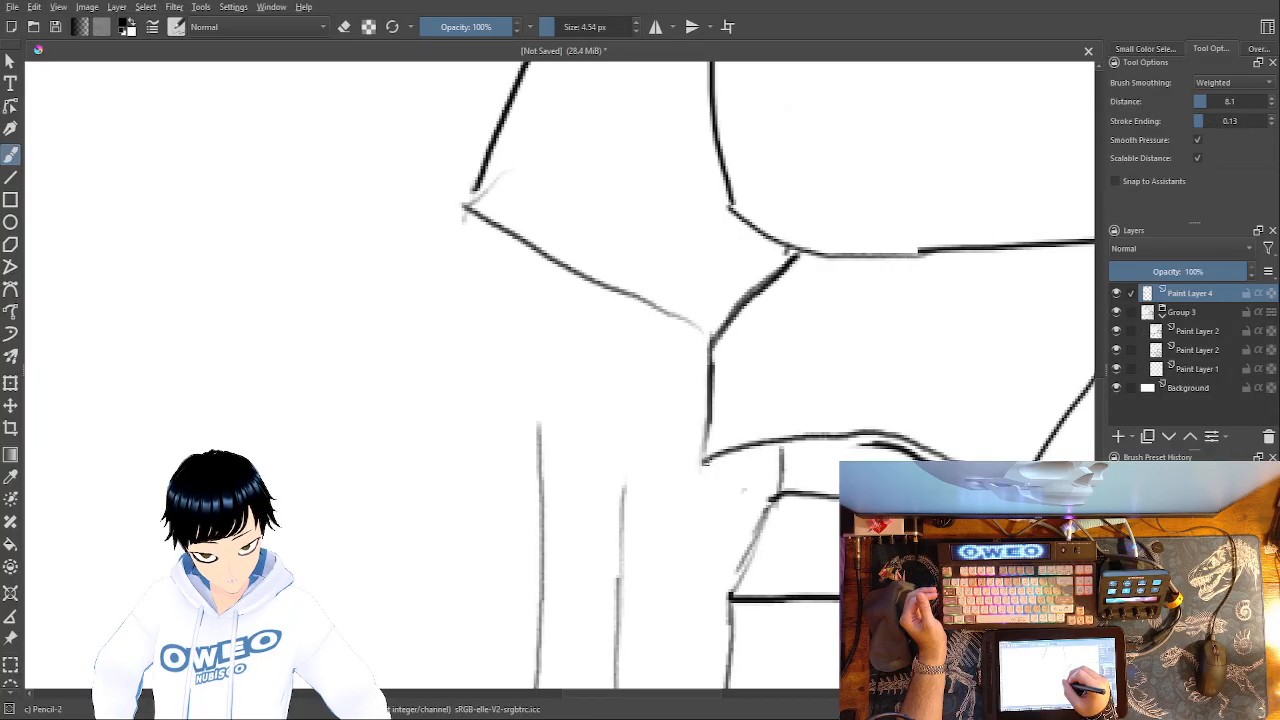
left_click_drag(703, 462, 585, 363)
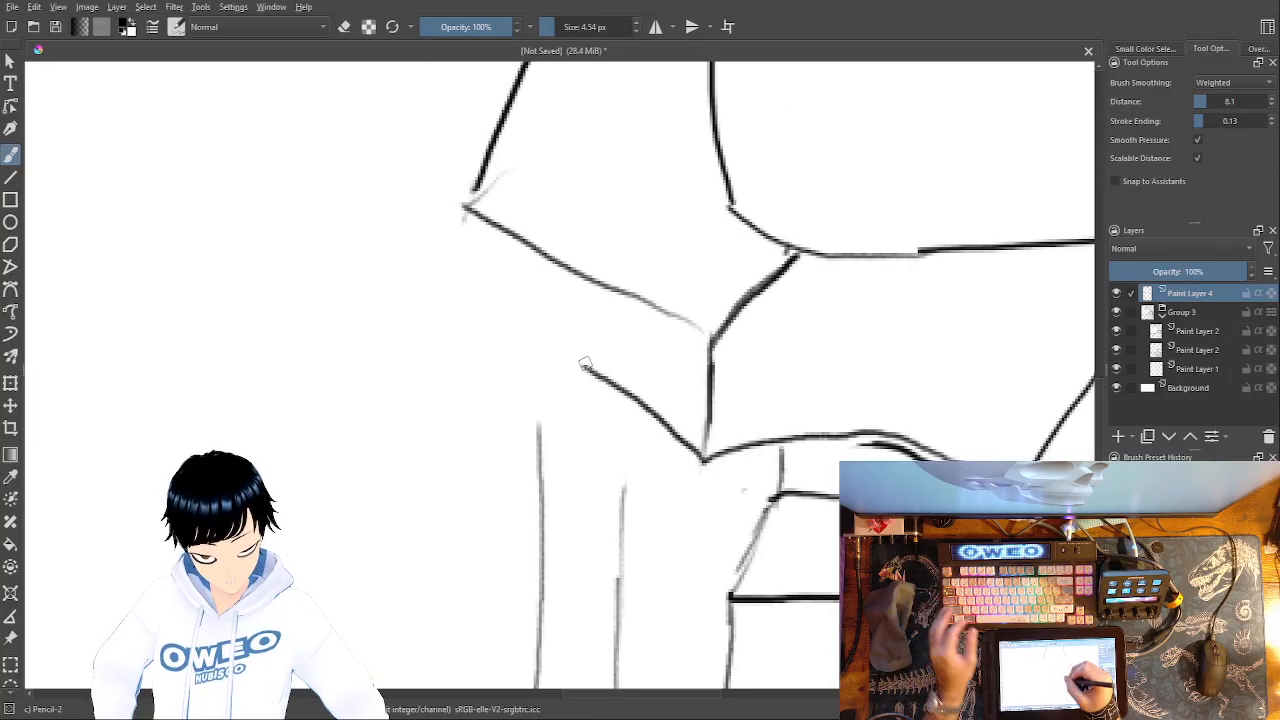
key("ctrl+z")
left_click_drag(705, 460, 472, 347)
key("ctrl+z")
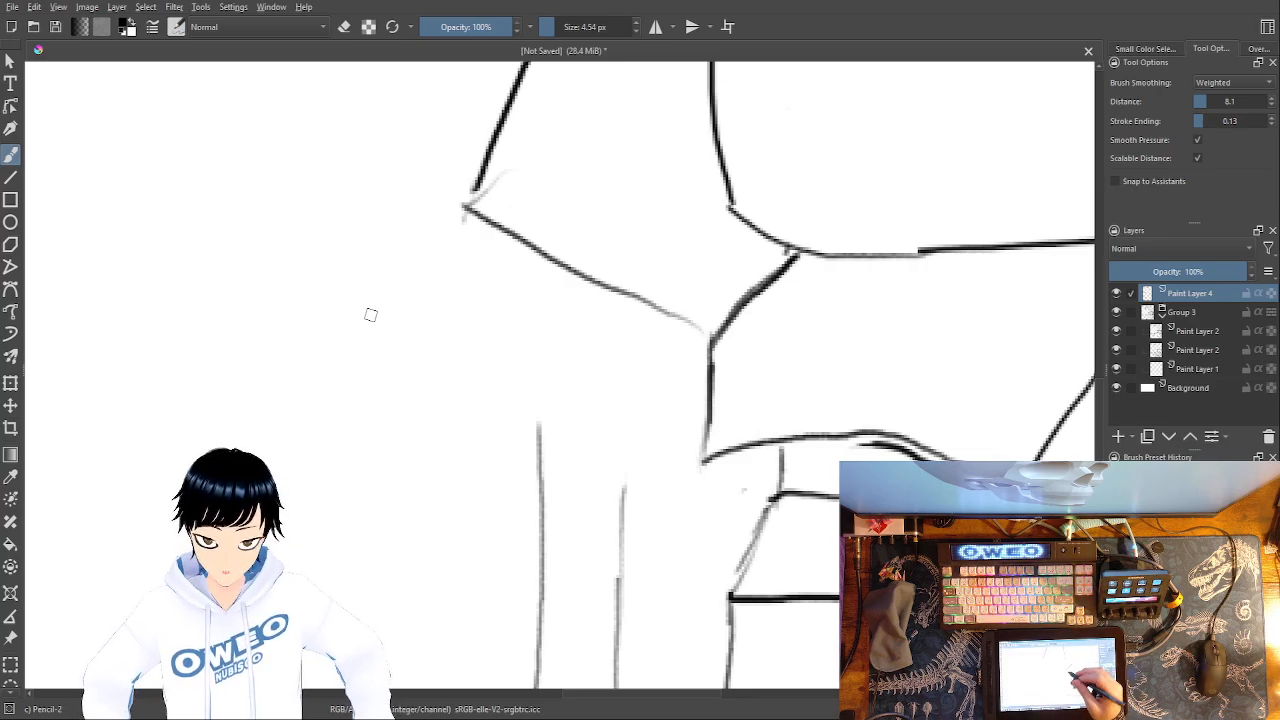
mouse_move(701, 464)
left_mouse_down()
mouse_move(362, 280)
mouse_move(261, 266)
mouse_move(203, 275)
mouse_move(201, 293)
mouse_move(235, 315)
mouse_move(282, 324)
mouse_move(444, 318)
left_mouse_up()
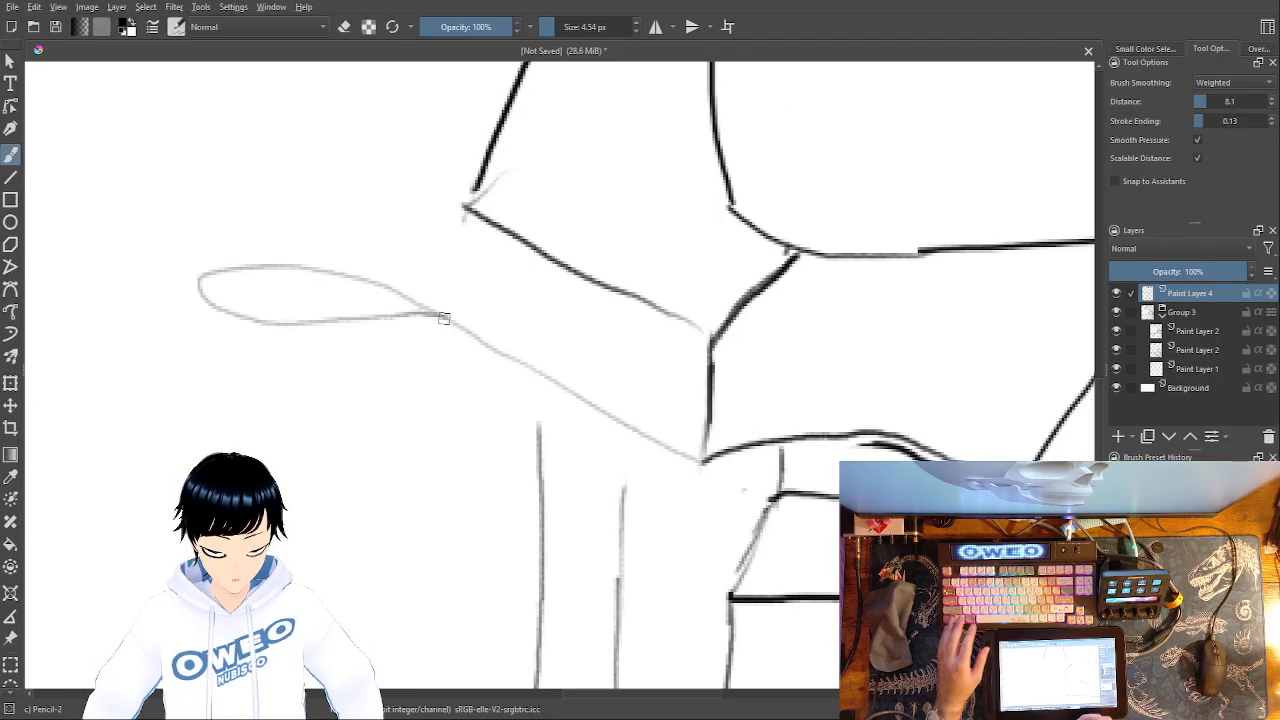
key("ctrl+z")
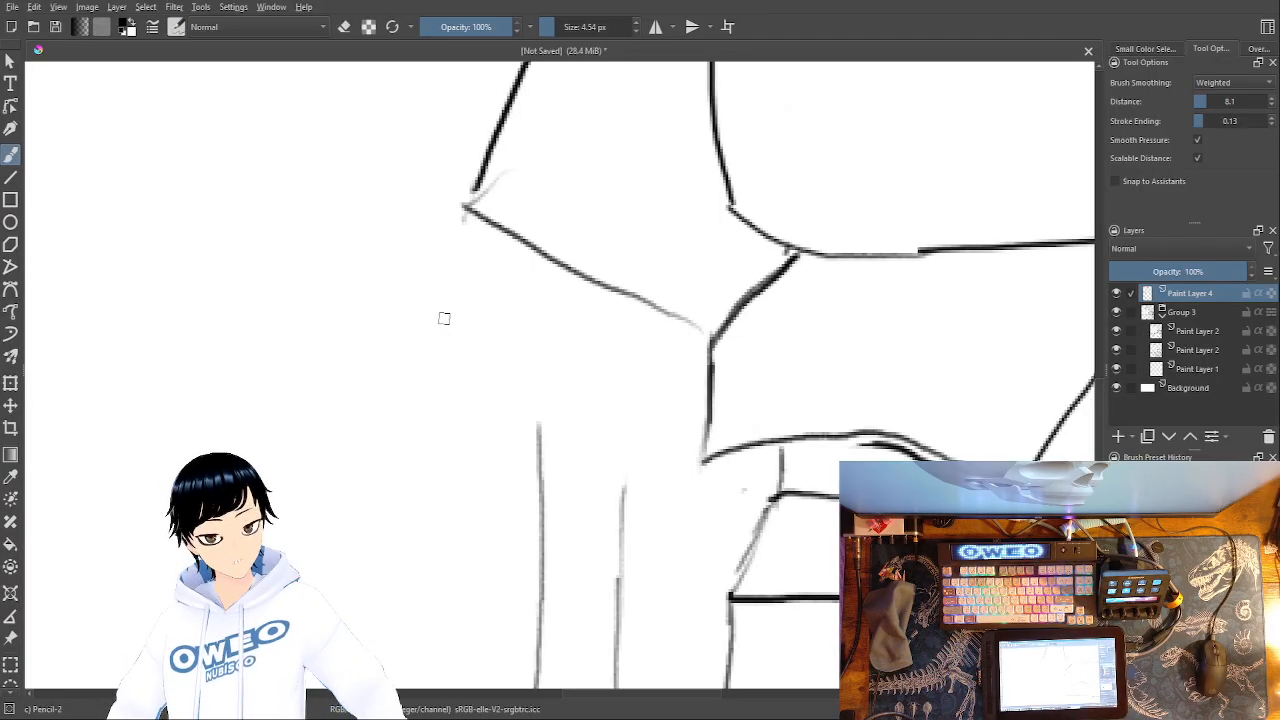
- Cap the jaw's front prong with a slanted top edge, trim the overlap and add a small pointed corner at its rear
left_click_drag(622, 492, 566, 428)
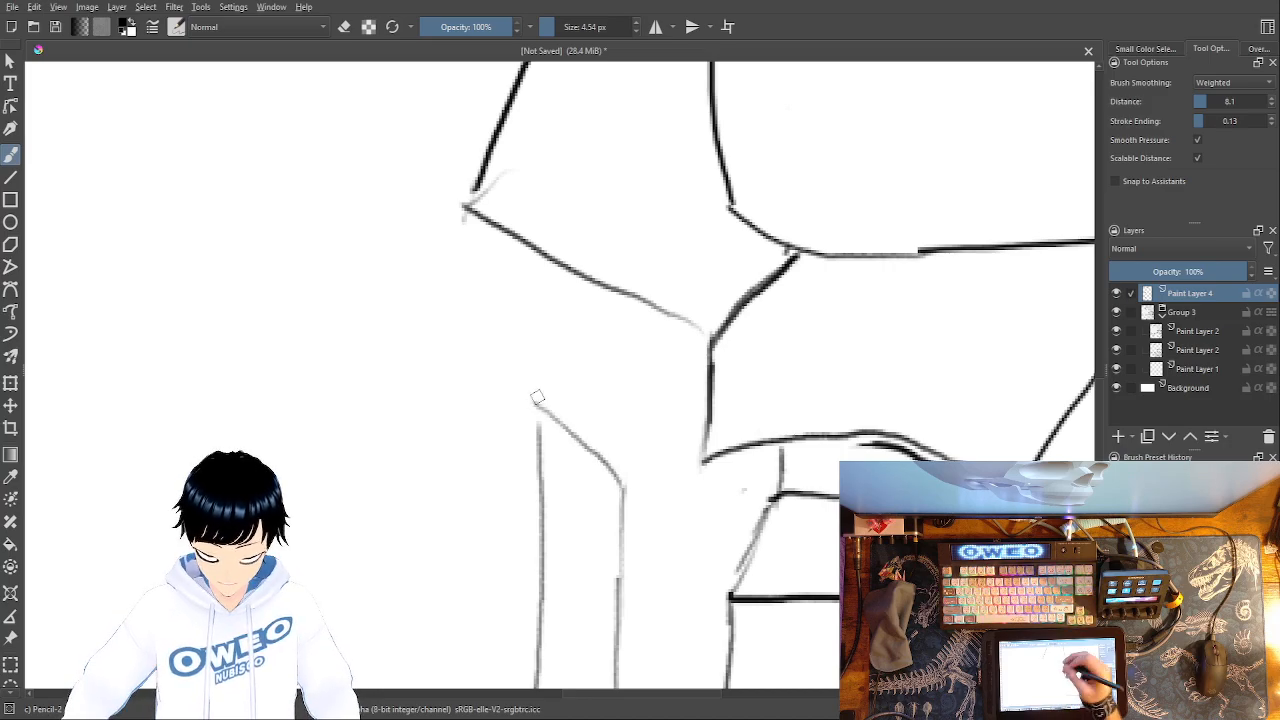
right_click(615, 441)
left_click(612, 368)
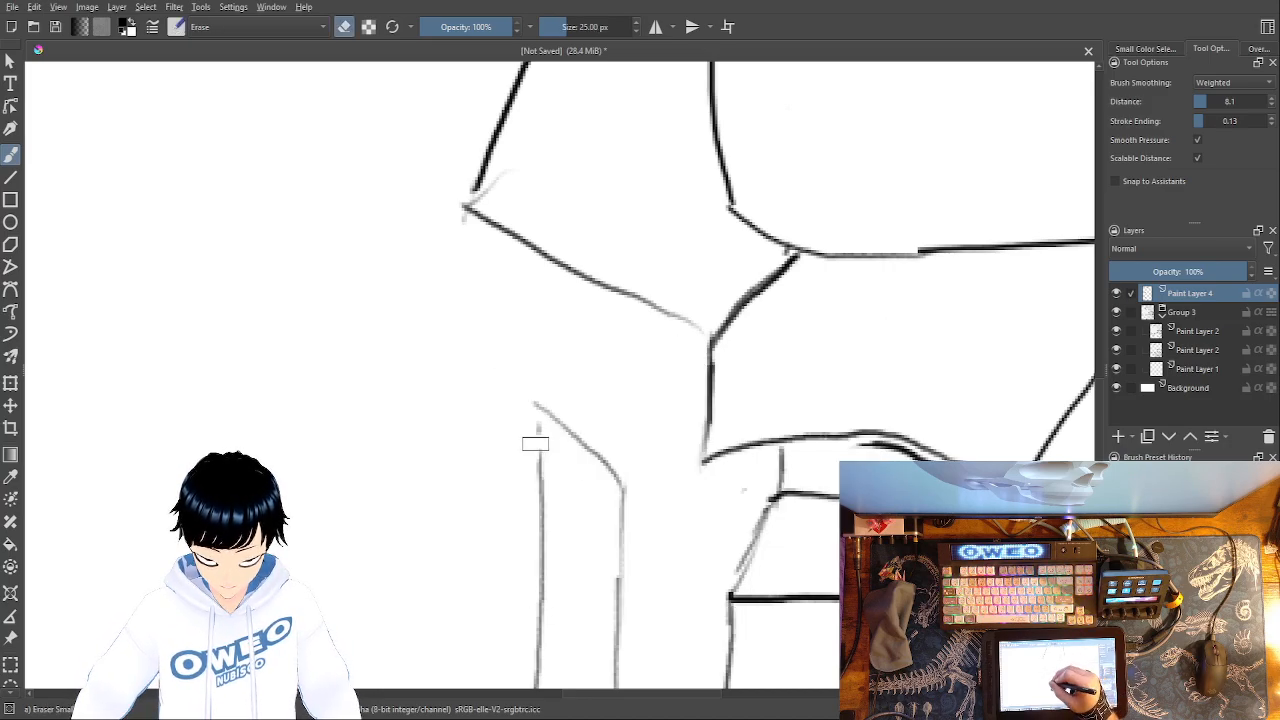
right_click(667, 471)
left_click(749, 492)
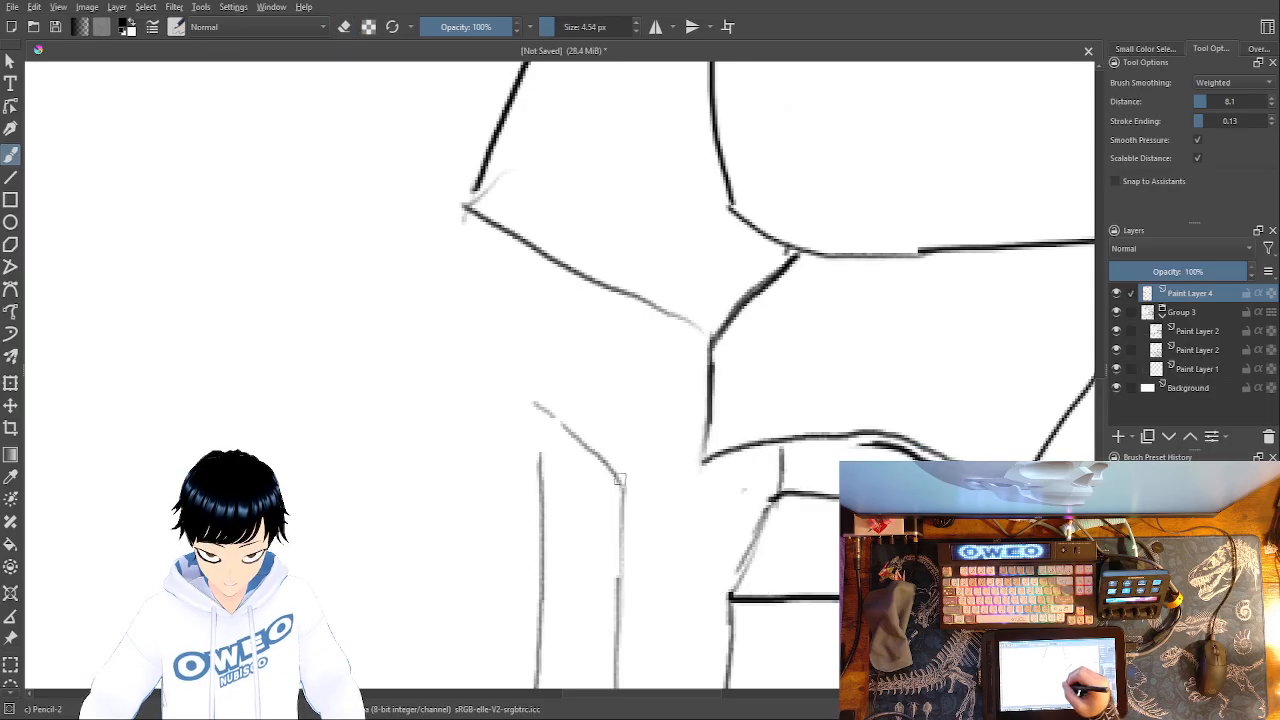
mouse_move(541, 459)
left_mouse_down()
mouse_move(511, 442)
mouse_move(533, 415)
mouse_move(591, 426)
left_mouse_up()
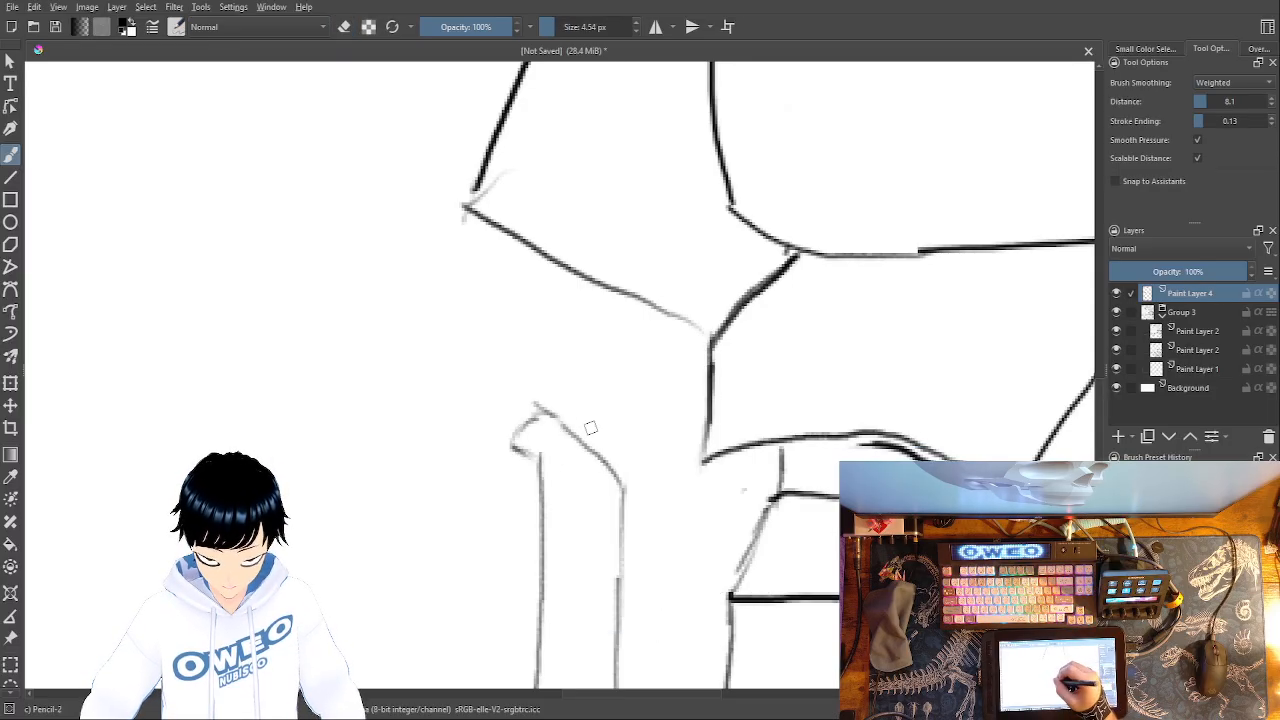
- Draw the deep curved notch at the top of the jaw, running back from the front prong to the rear prong
left_click_drag(891, 304, 906, 290)
left_click_drag(804, 352, 928, 300)
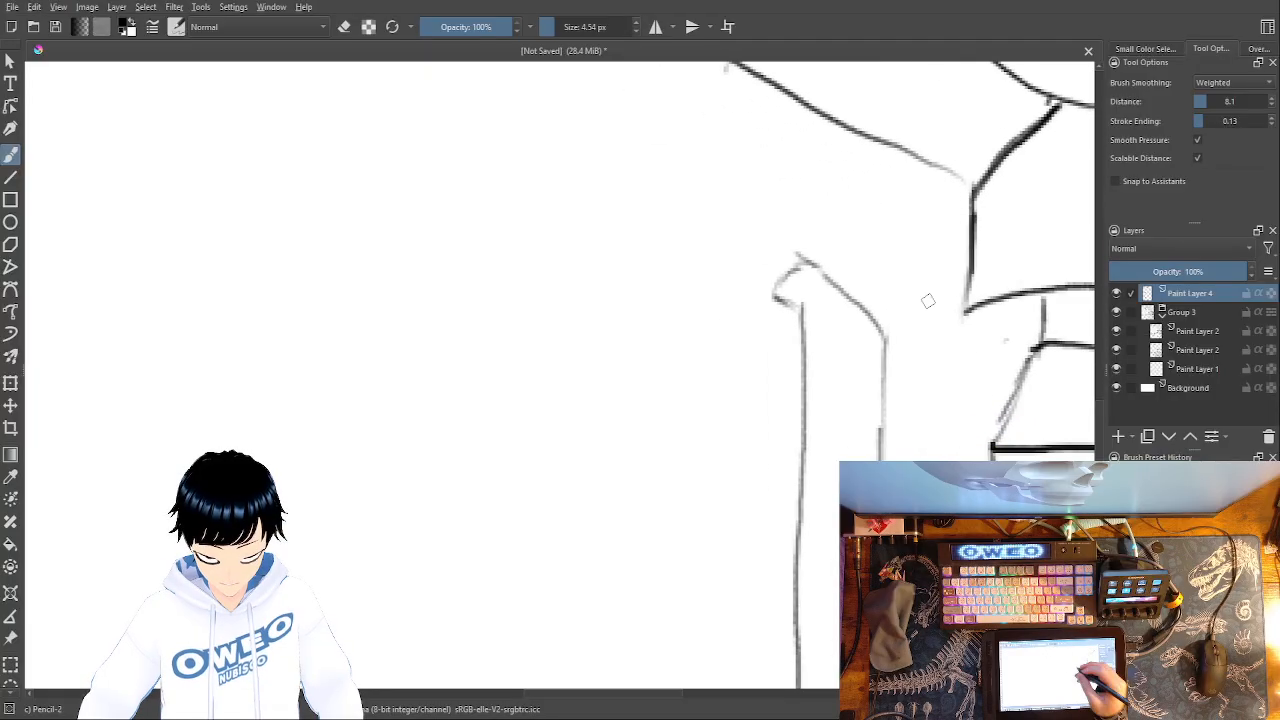
mouse_move(772, 300)
left_mouse_down()
mouse_move(701, 360)
mouse_move(631, 376)
mouse_move(538, 358)
mouse_move(490, 308)
left_mouse_up()
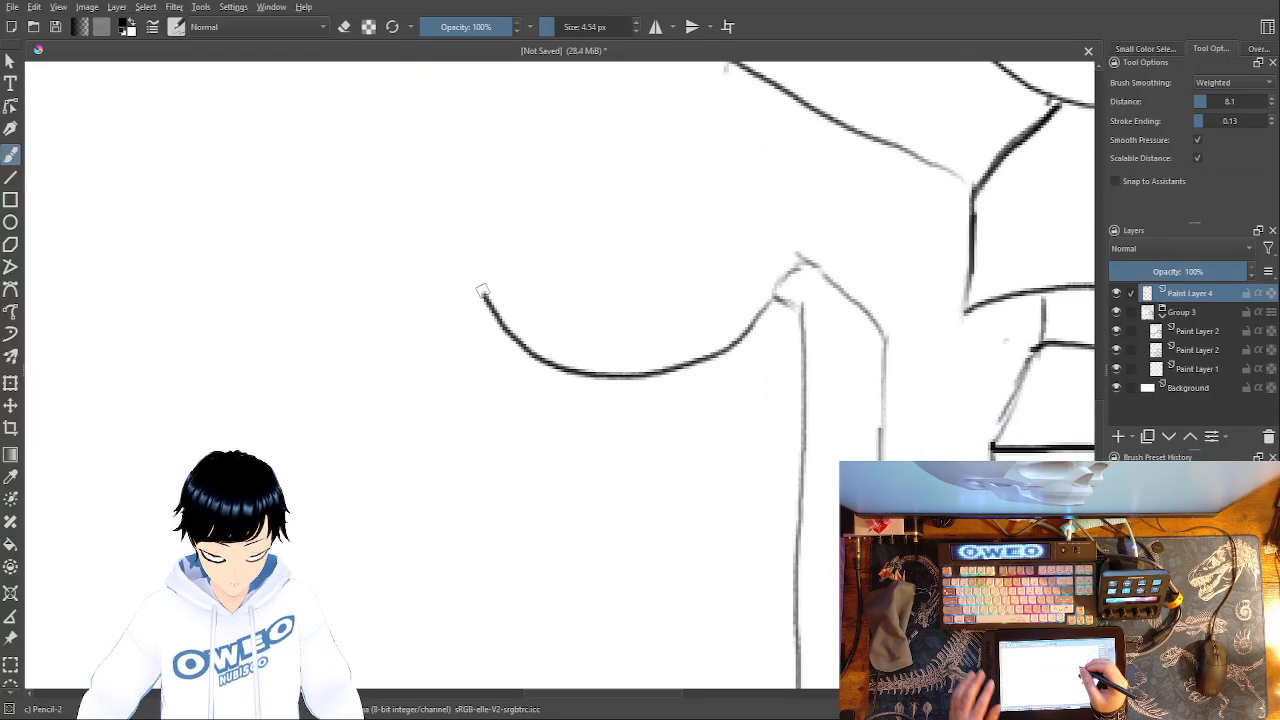
key("ctrl+z")
mouse_move(776, 294)
left_mouse_down()
mouse_move(740, 362)
mouse_move(703, 390)
mouse_move(622, 400)
mouse_move(503, 369)
mouse_move(443, 273)
mouse_move(503, 277)
mouse_move(533, 353)
mouse_move(614, 398)
left_mouse_up()
left_click_drag(813, 300, 1006, 246)
- Draw the jaw's long rear edge down from the rear prong and round it into the lower edge running forward to the chin
mouse_move(650, 218)
left_mouse_down()
mouse_move(532, 196)
mouse_move(618, 376)
mouse_move(664, 588)
left_mouse_up()
mouse_move(874, 500)
left_mouse_down()
mouse_move(857, 483)
mouse_move(757, 137)
mouse_move(728, 105)
left_mouse_up()
left_click_drag(515, 188, 528, 418)
left_click(534, 344, "ctrl")
key("ctrl+z")
key("ctrl+z")
left_click_drag(514, 186, 524, 542)
mouse_move(1002, 635)
left_mouse_down()
mouse_move(760, 537)
mouse_move(766, 483)
left_mouse_up()
left_click_drag(866, 475, 860, 440)
mouse_move(851, 531)
left_mouse_down()
mouse_move(739, 435)
mouse_move(726, 401)
left_mouse_up()
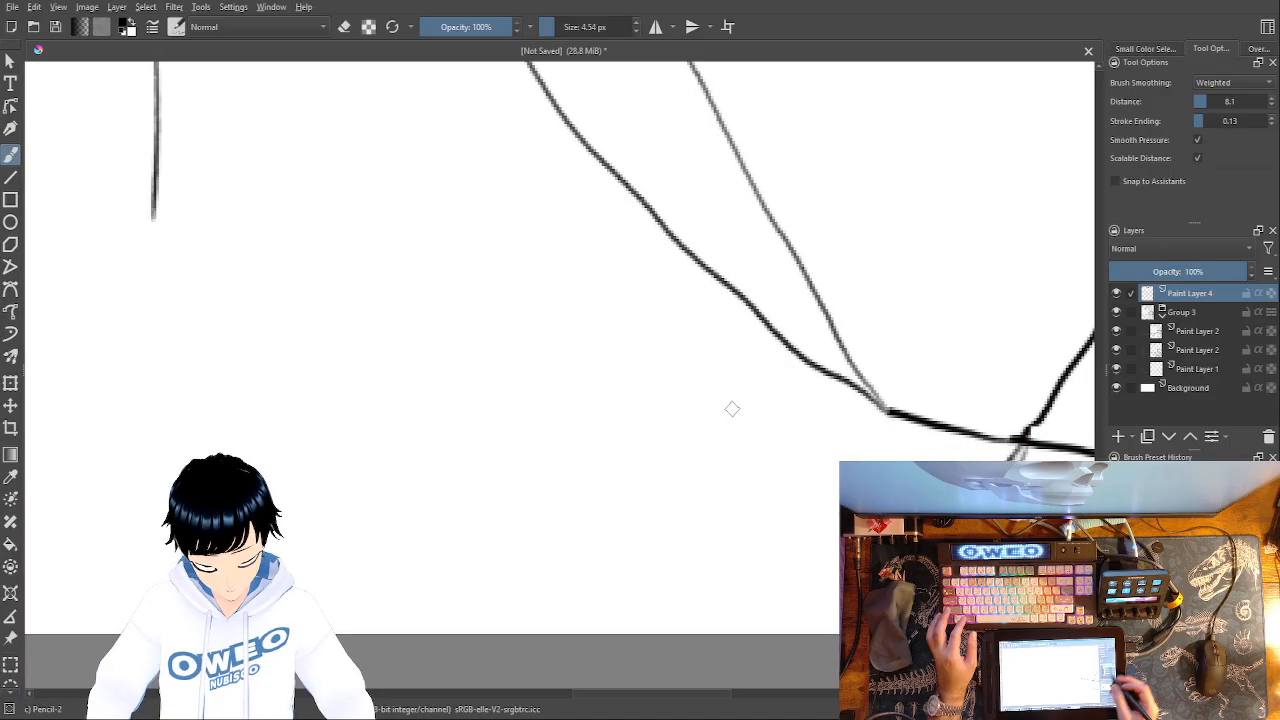
mouse_move(842, 517)
left_mouse_down()
mouse_move(317, 475)
mouse_move(219, 430)
mouse_move(169, 324)
mouse_move(146, 182)
left_mouse_up()
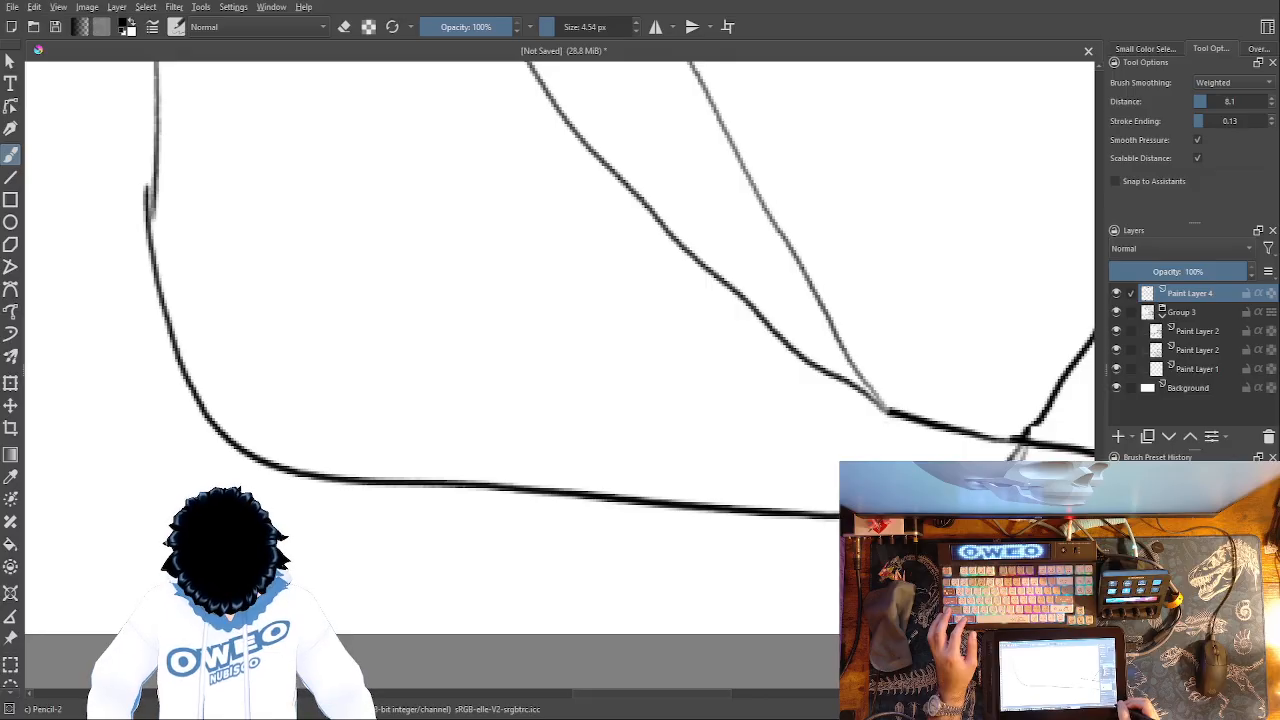
- Draw the cheekbone arch's lower edge back from the near cheekbone, ending in a narrow rounded loop above the jaw notch
key("minus")
left_click_drag(663, 434, 597, 654)
mouse_move(686, 332)
left_mouse_down()
mouse_move(646, 546)
mouse_move(668, 574)
left_mouse_up()
left_click_drag(680, 455, 710, 559)
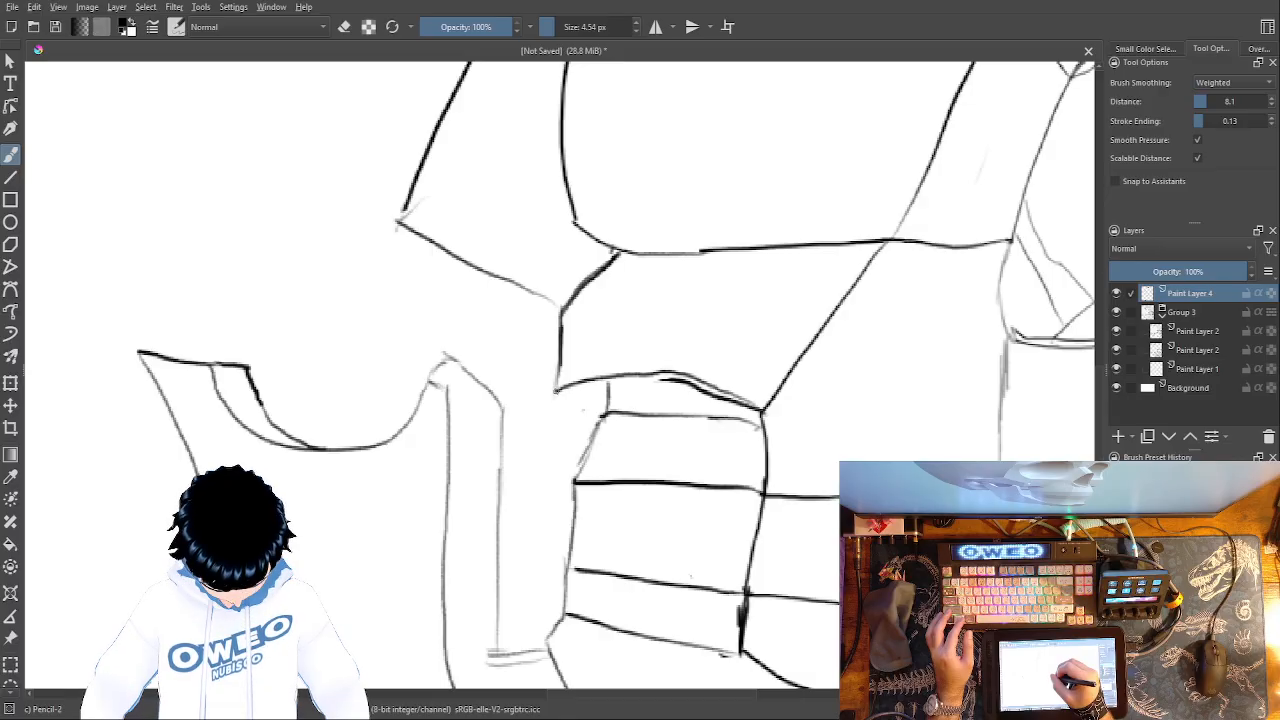
mouse_move(545, 388)
left_mouse_down()
mouse_move(312, 292)
mouse_move(215, 271)
mouse_move(128, 289)
mouse_move(155, 312)
mouse_move(306, 288)
mouse_move(608, 383)
left_mouse_up()
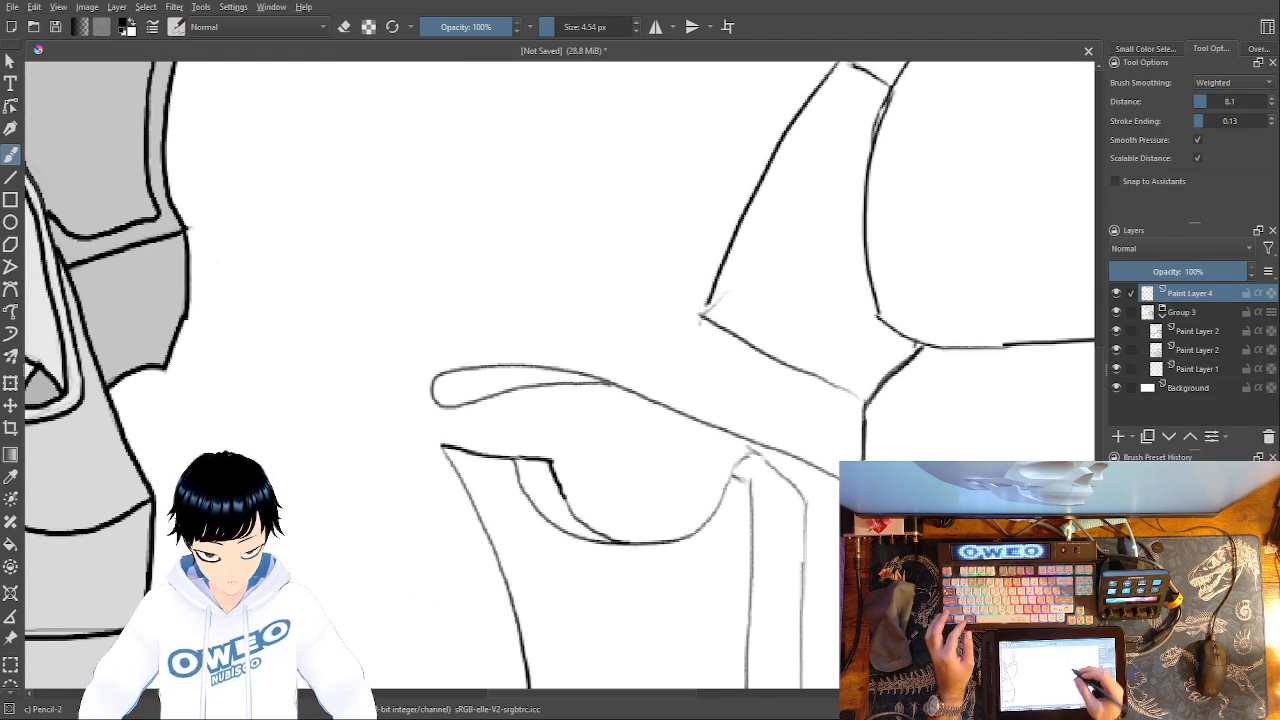
- Draw the arch's upper edge back from the eye socket's side plane, turning it down behind the jaw into a rounded upward hook
mouse_move(702, 313)
left_mouse_down()
mouse_move(516, 294)
mouse_move(410, 300)
left_mouse_up()
key("ctrl+z")
mouse_move(702, 316)
left_mouse_down()
mouse_move(386, 321)
mouse_move(365, 385)
mouse_move(426, 520)
left_mouse_up()
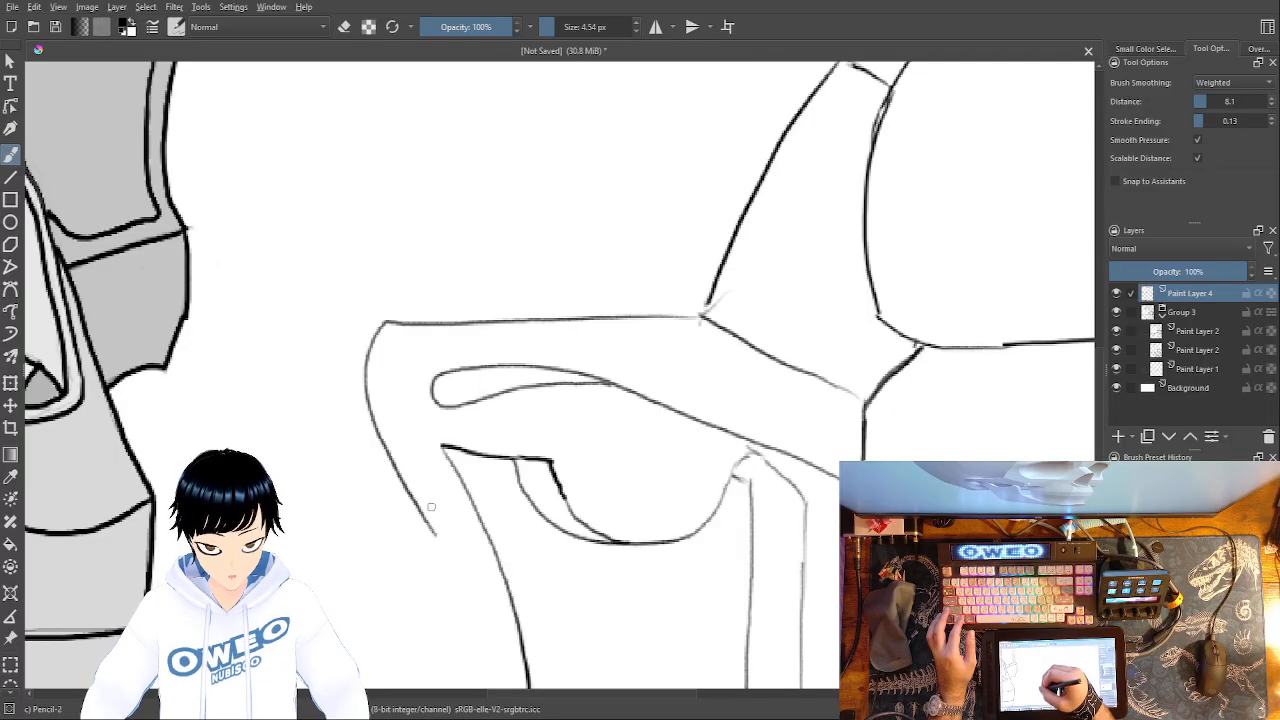
mouse_move(437, 545)
left_mouse_down()
mouse_move(404, 602)
mouse_move(346, 584)
mouse_move(310, 545)
mouse_move(275, 448)
left_mouse_up()
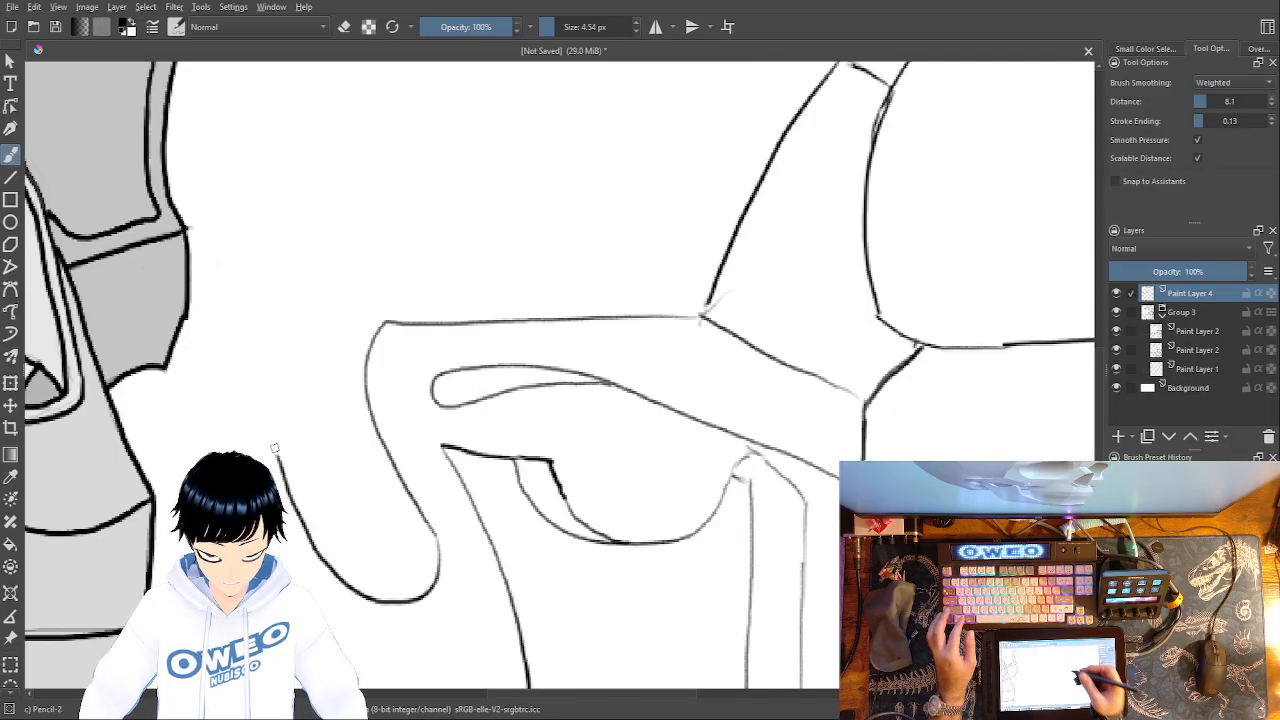
- Move the whole second skull sketch right and slightly up, away from the shaded skull, with the Transform tool
key("1")
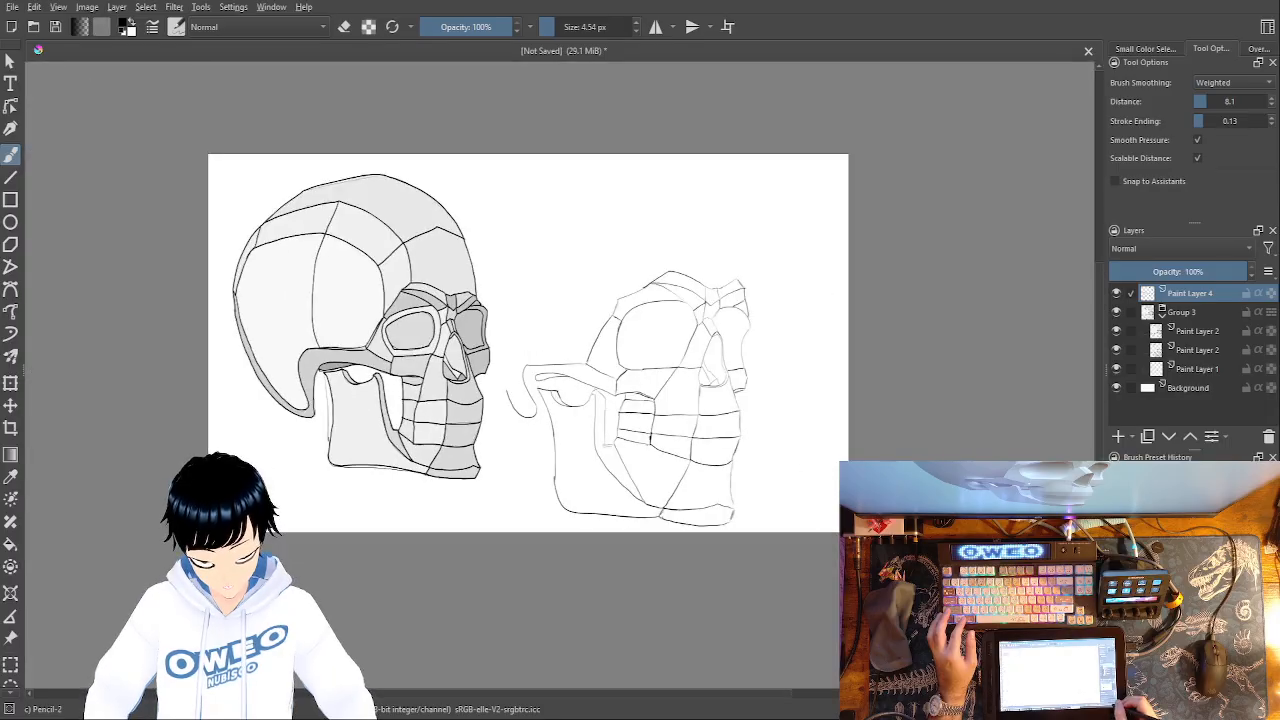
key("plus")
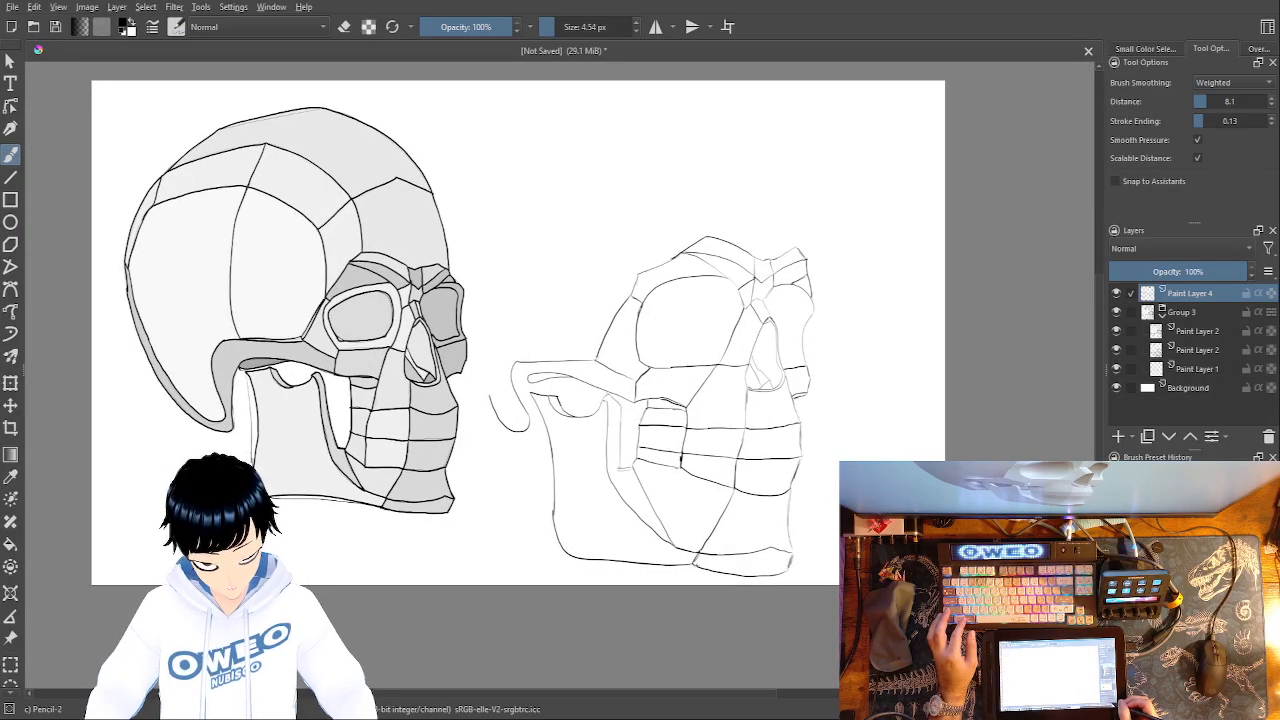
left_click(11, 384)
left_click_drag(744, 388, 787, 342)
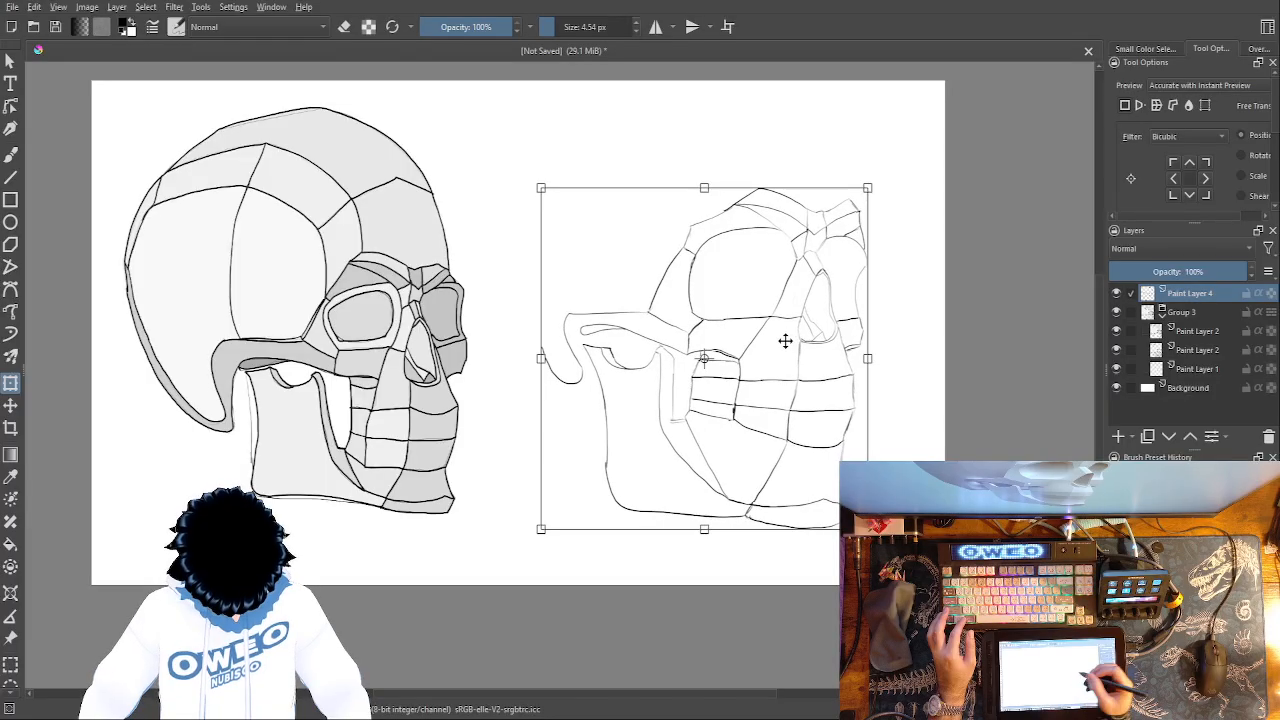
left_click_drag(751, 397, 761, 415)
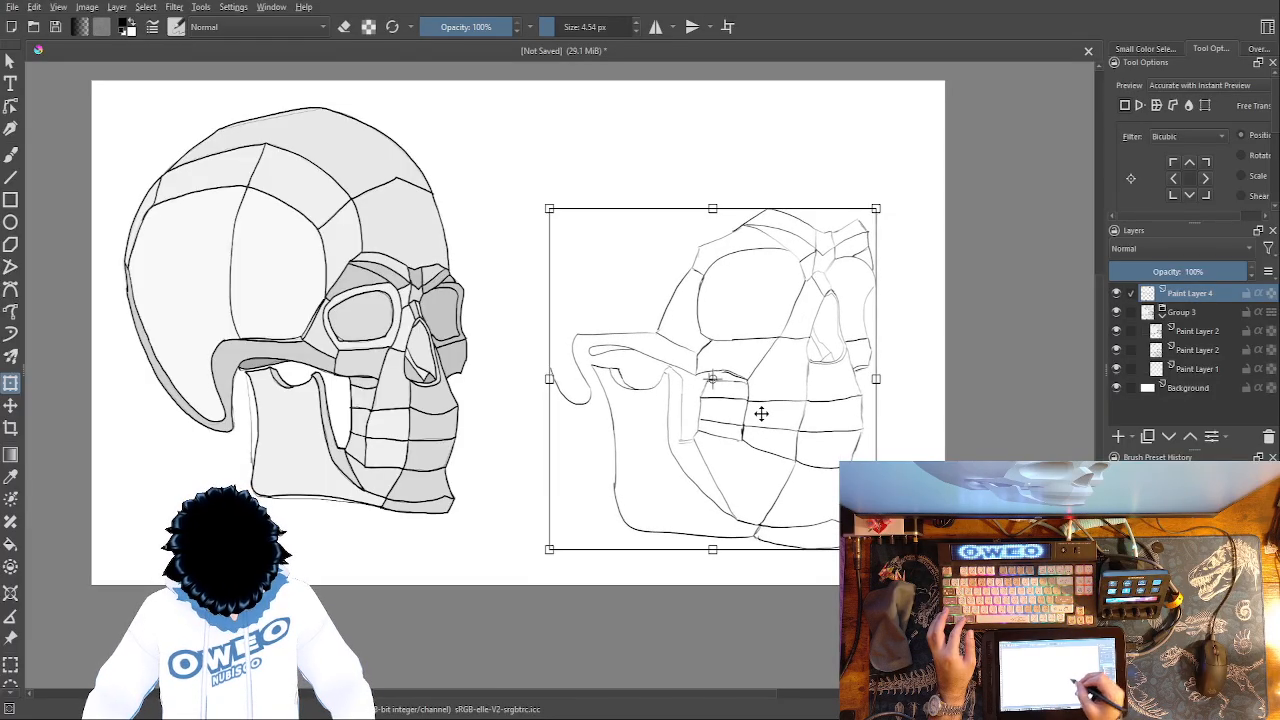
- Erase the rounded hook behind the jaw, leaving only the start of the arch's rear curve
key("ctrl+plus")
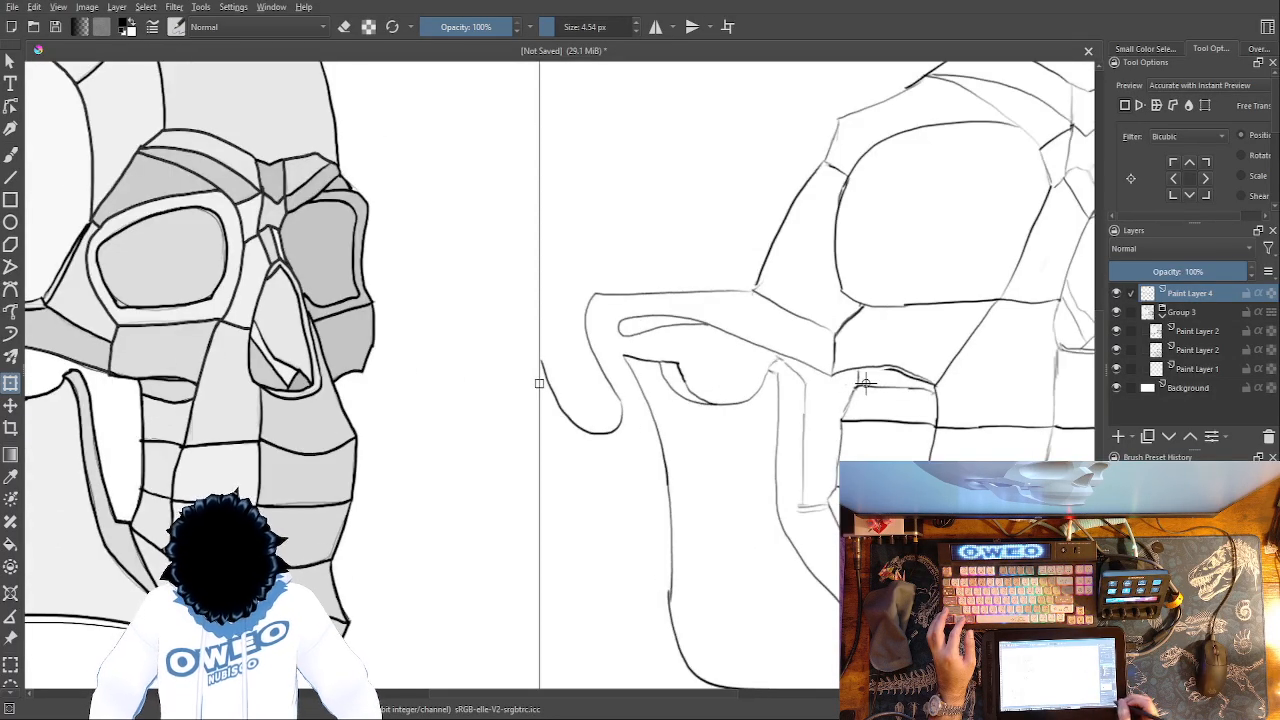
left_click(13, 160)
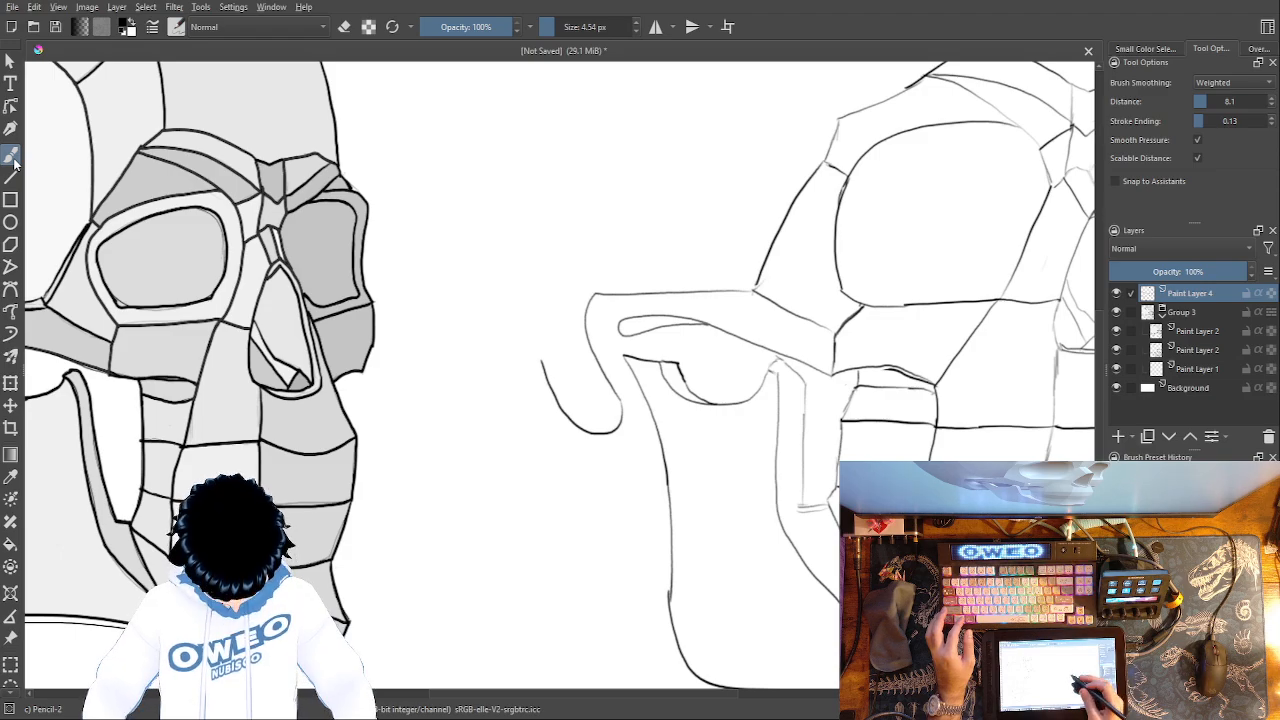
right_click(615, 480)
left_click(624, 392)
mouse_move(520, 351)
left_mouse_down()
mouse_move(584, 432)
mouse_move(609, 419)
mouse_move(594, 366)
left_mouse_up()
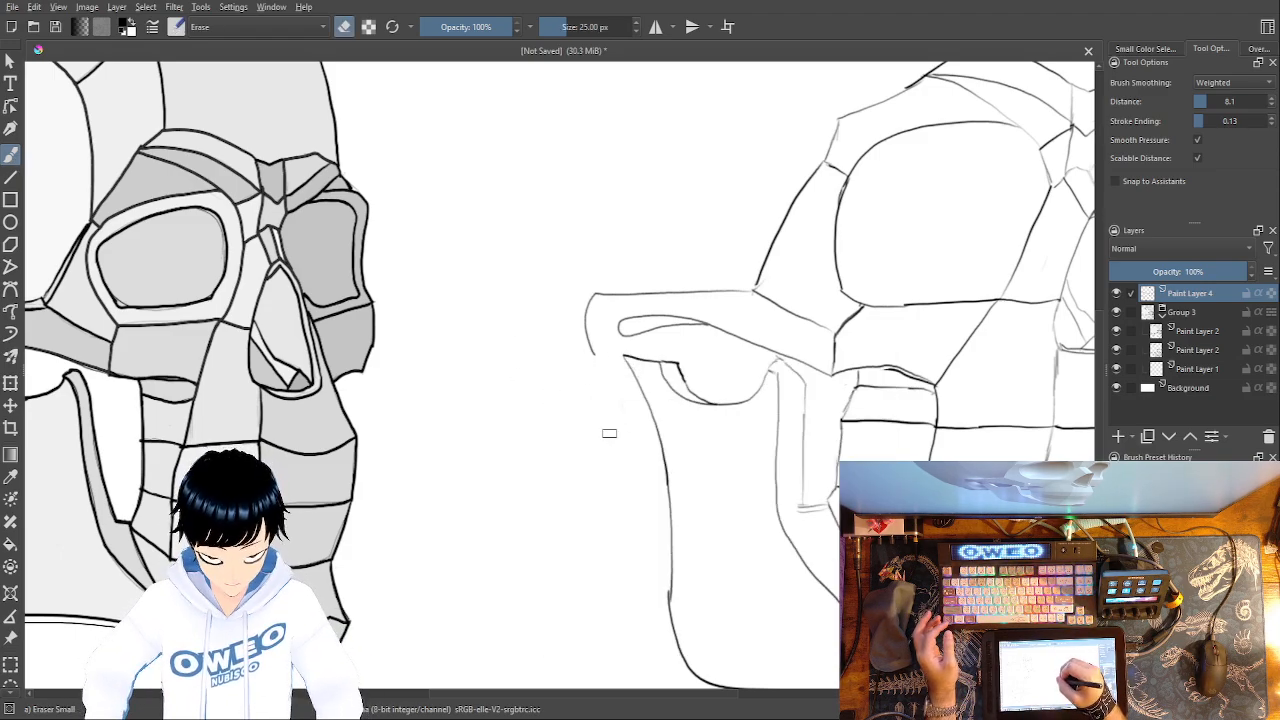
- Redraw the hook behind the jaw wider, curving down from the arch and sweeping high up toward the back of the skull
right_click(738, 445)
left_click(822, 458)
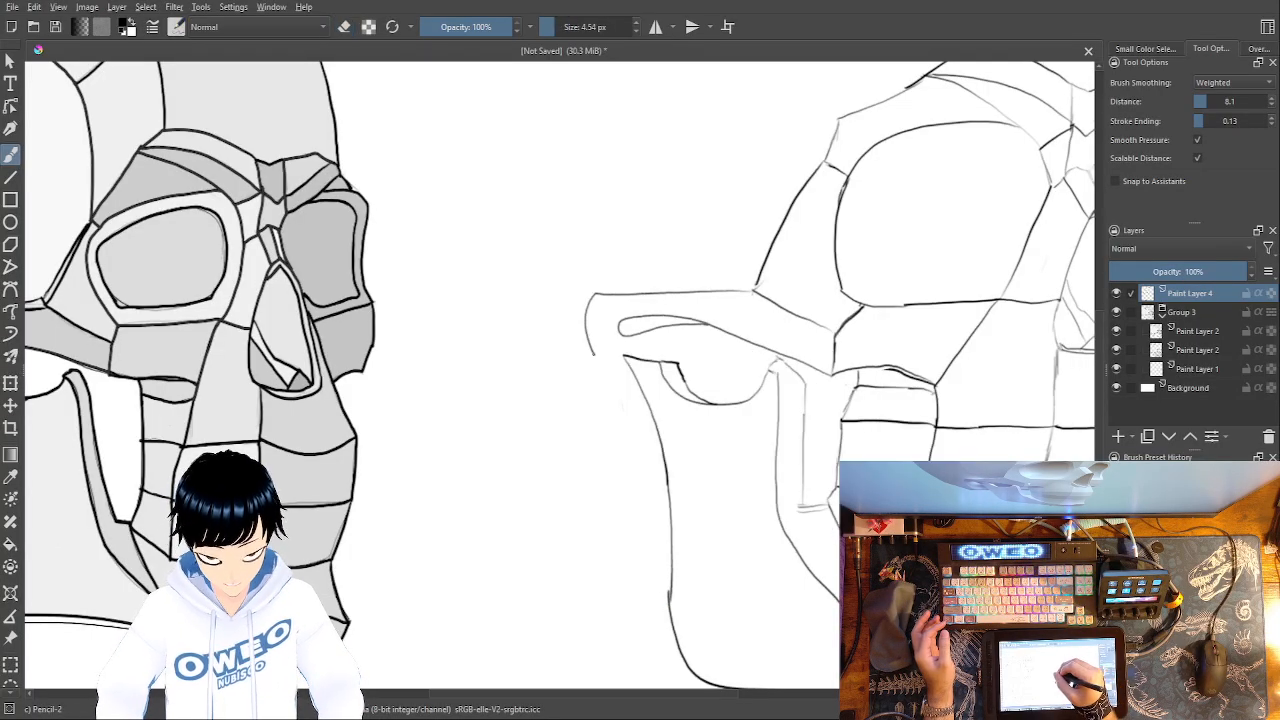
key("ctrl+z")
mouse_move(589, 340)
left_mouse_down()
mouse_move(596, 437)
mouse_move(564, 443)
mouse_move(500, 364)
mouse_move(459, 236)
left_mouse_up()
left_click_drag(618, 481, 560, 534)
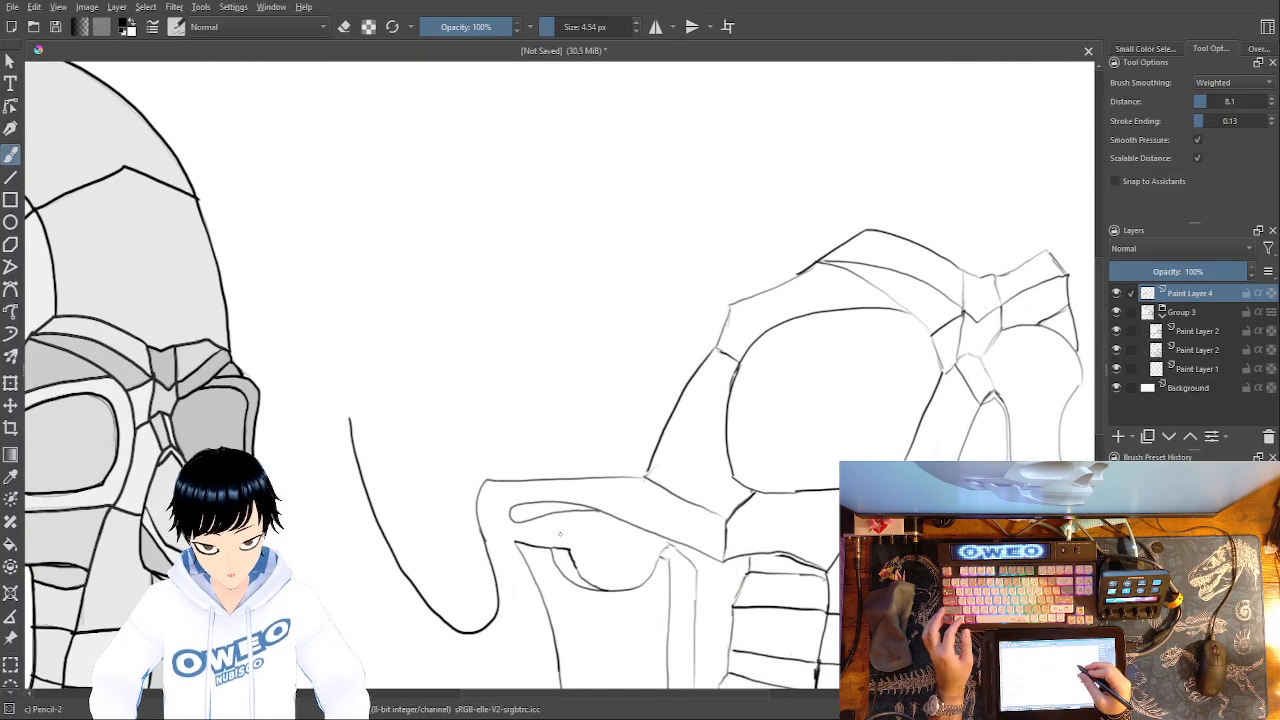
- Draw the forehead's near plane above the brow with two curved edges rising and leaning back, joined by a straight top edge
left_click_drag(755, 368, 661, 528)
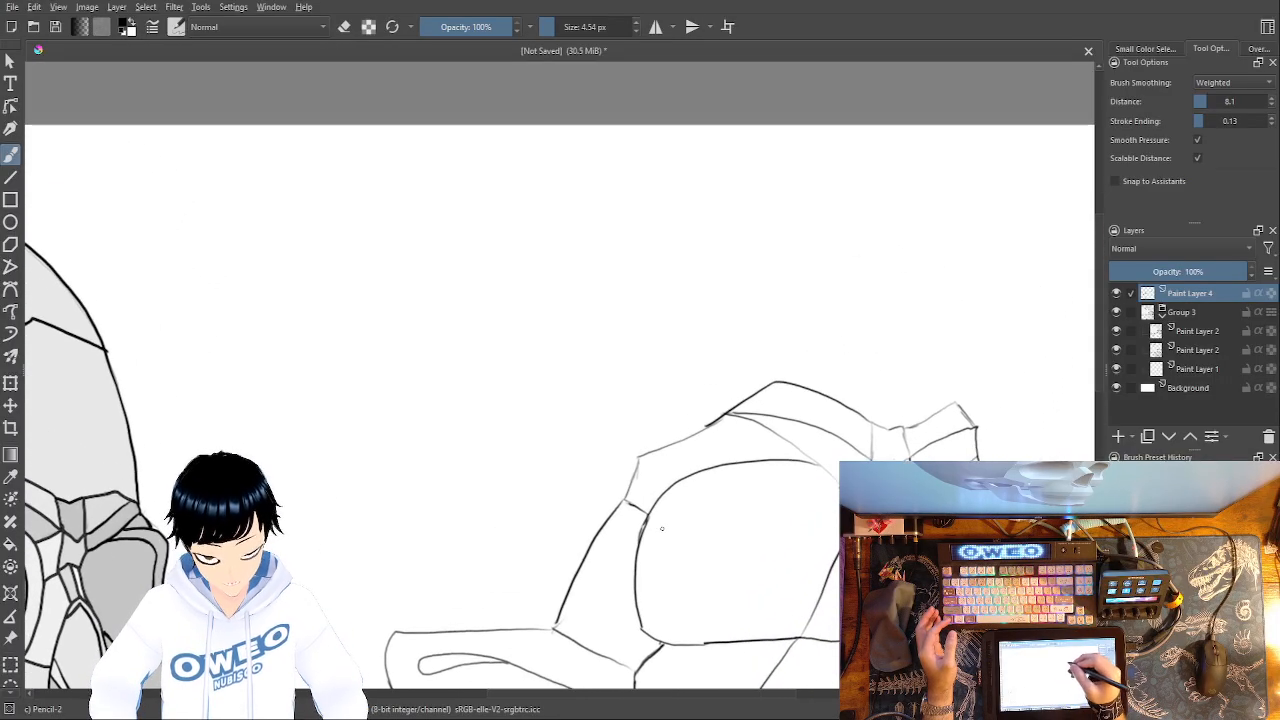
mouse_move(640, 458)
left_mouse_down()
mouse_move(610, 336)
mouse_move(560, 252)
left_mouse_up()
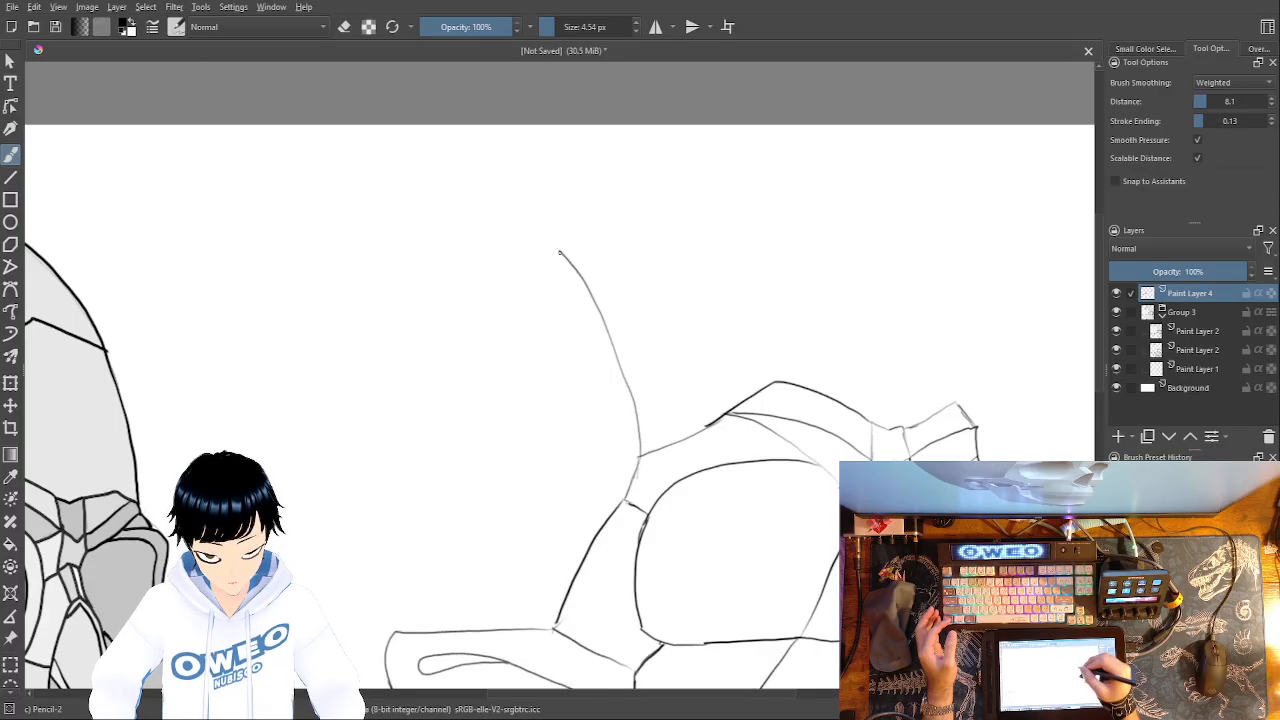
left_click_drag(767, 347, 666, 214)
key("ctrl+z")
mouse_move(770, 372)
left_mouse_down()
mouse_move(730, 258)
mouse_move(655, 173)
mouse_move(563, 257)
left_mouse_up()
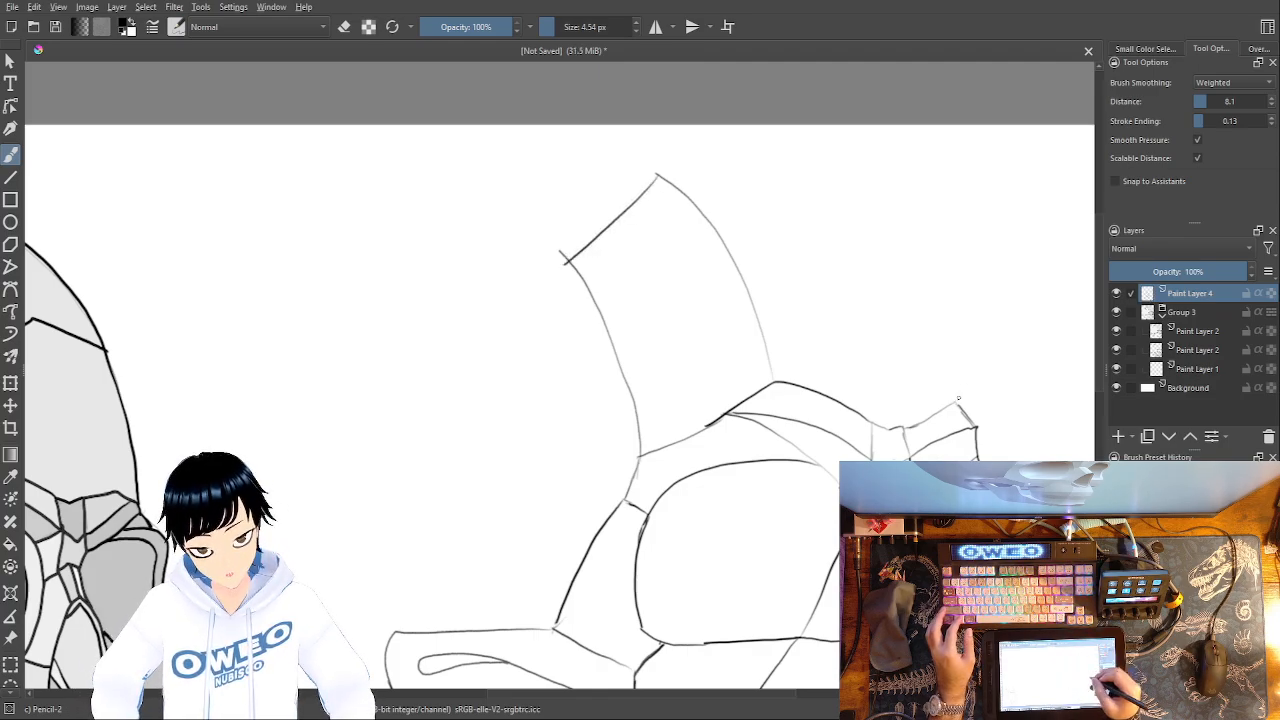
- Outline the front forehead plane up from the far brow to a peak, curving its top edge down across the near forehead plane
mouse_move(971, 420)
left_mouse_down()
mouse_move(935, 259)
mouse_move(910, 235)
mouse_move(835, 182)
mouse_move(731, 235)
left_mouse_up()
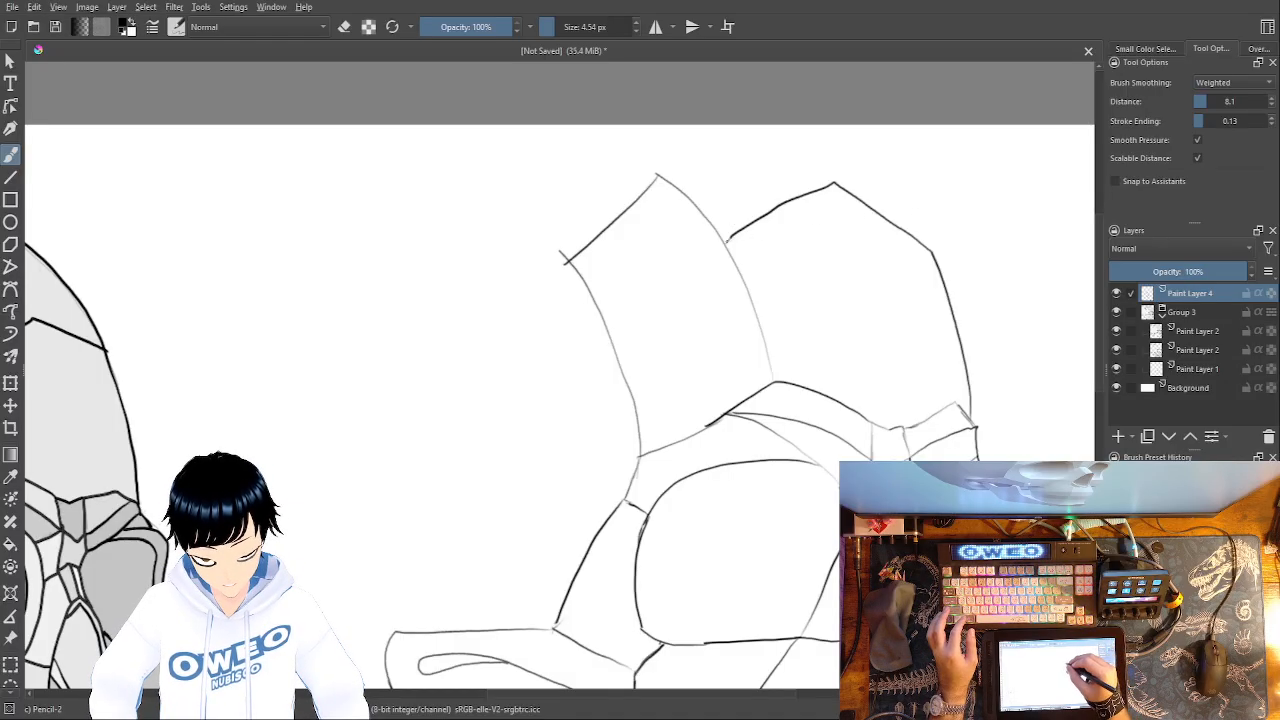
left_click_drag(726, 244, 610, 330)
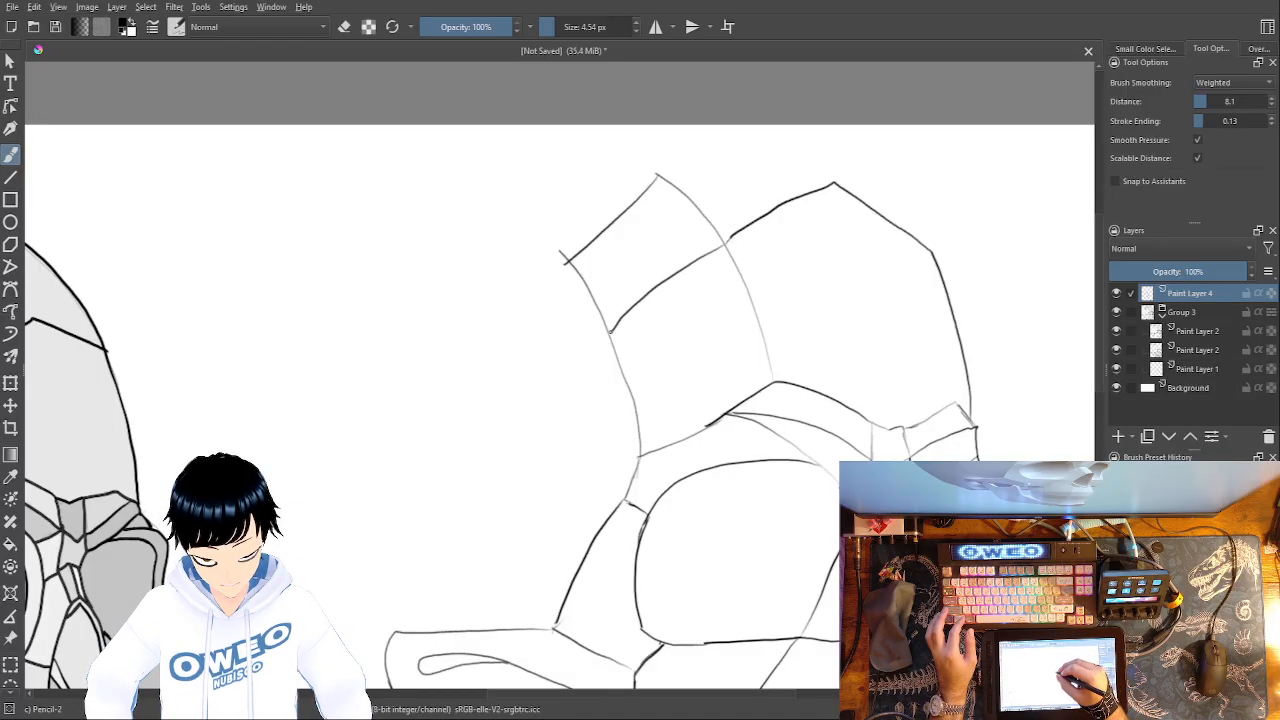
key("ctrl+z")
left_click_drag(725, 240, 628, 338)
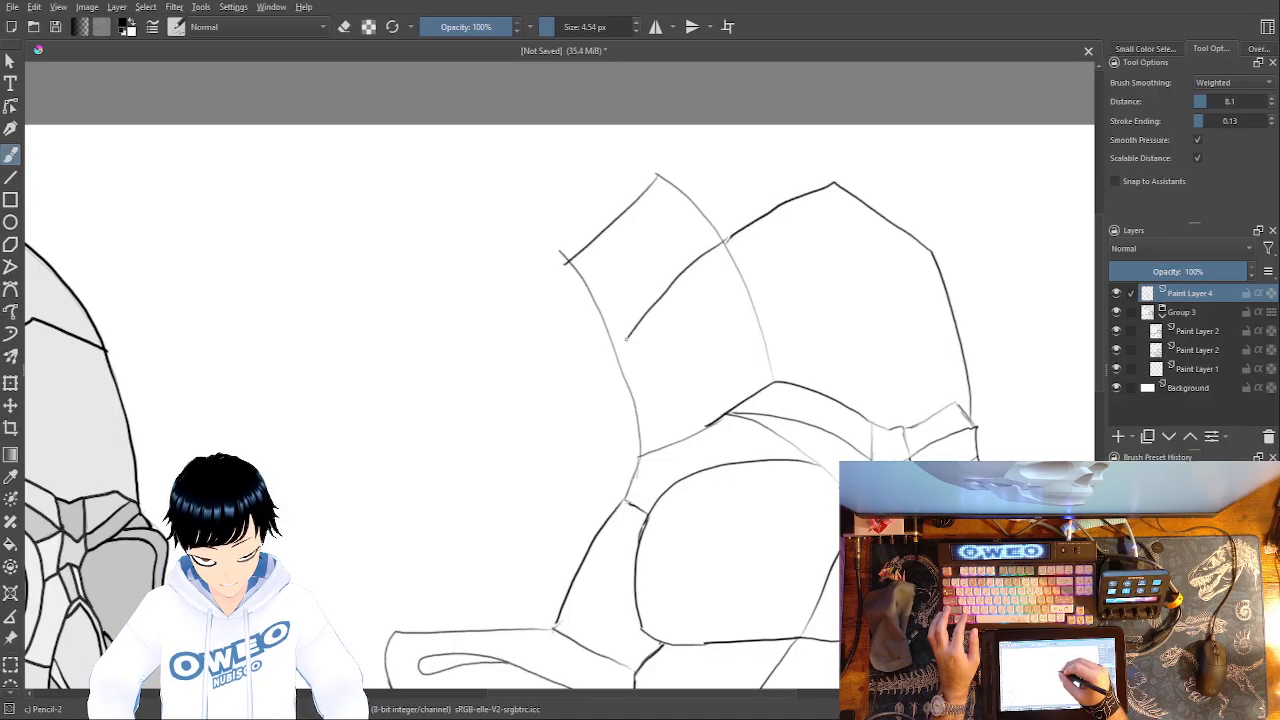
- Erase the near forehead plane's lines that extend above the curved top edge with Eraser Small, and return to the pencil brush
right_click(760, 272)
left_click(706, 174)
mouse_move(706, 174)
left_mouse_down()
mouse_move(653, 180)
mouse_move(721, 237)
mouse_move(681, 199)
mouse_move(608, 232)
mouse_move(567, 275)
mouse_move(569, 248)
mouse_move(610, 334)
left_mouse_up()
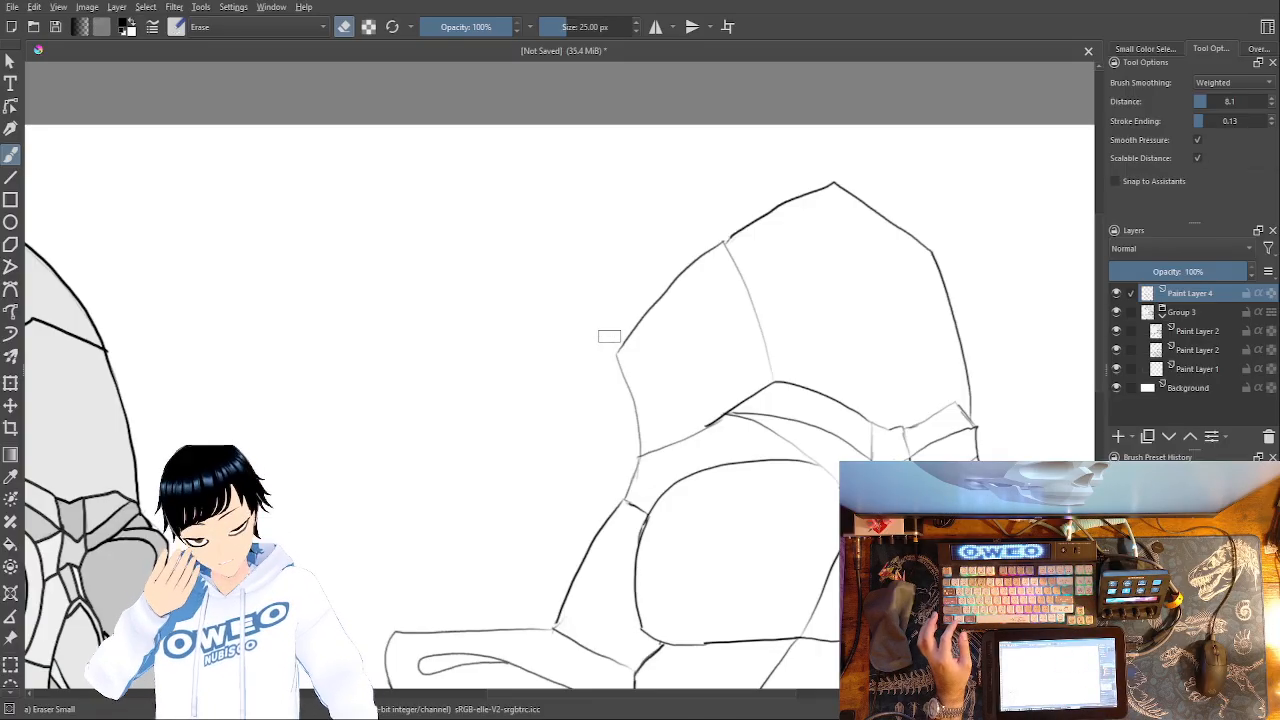
right_click(807, 391)
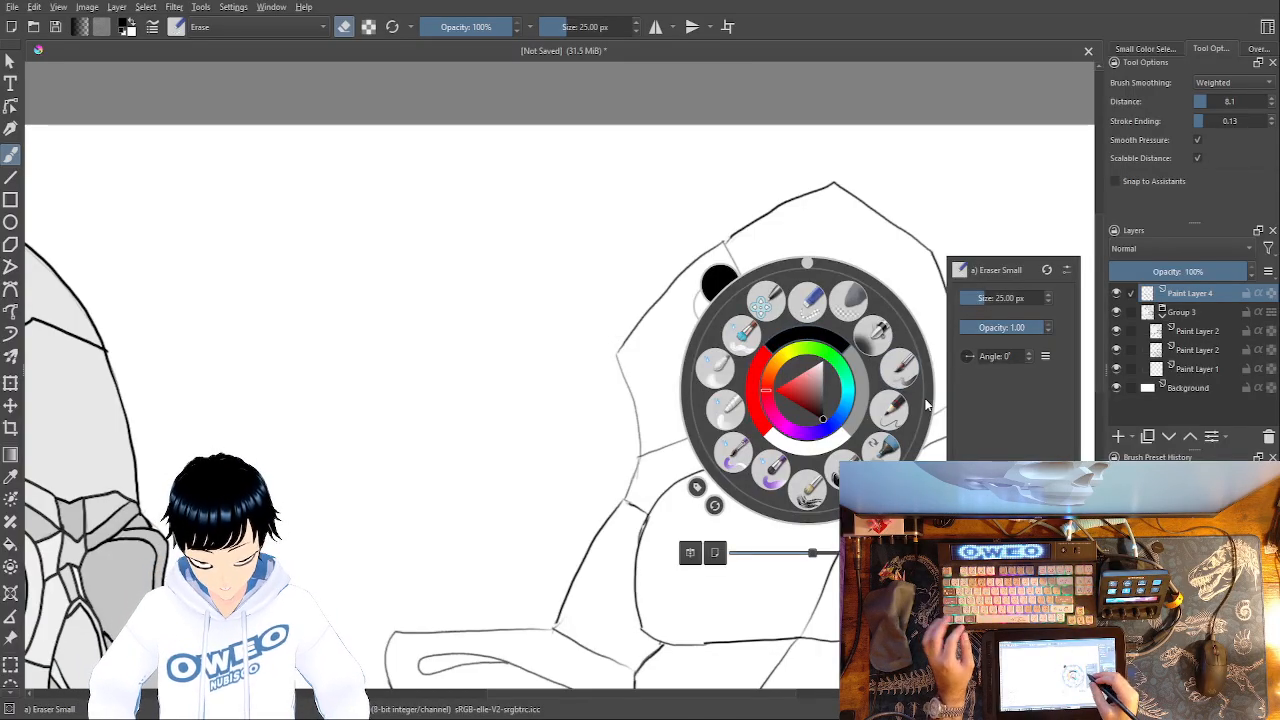
left_click(900, 392)
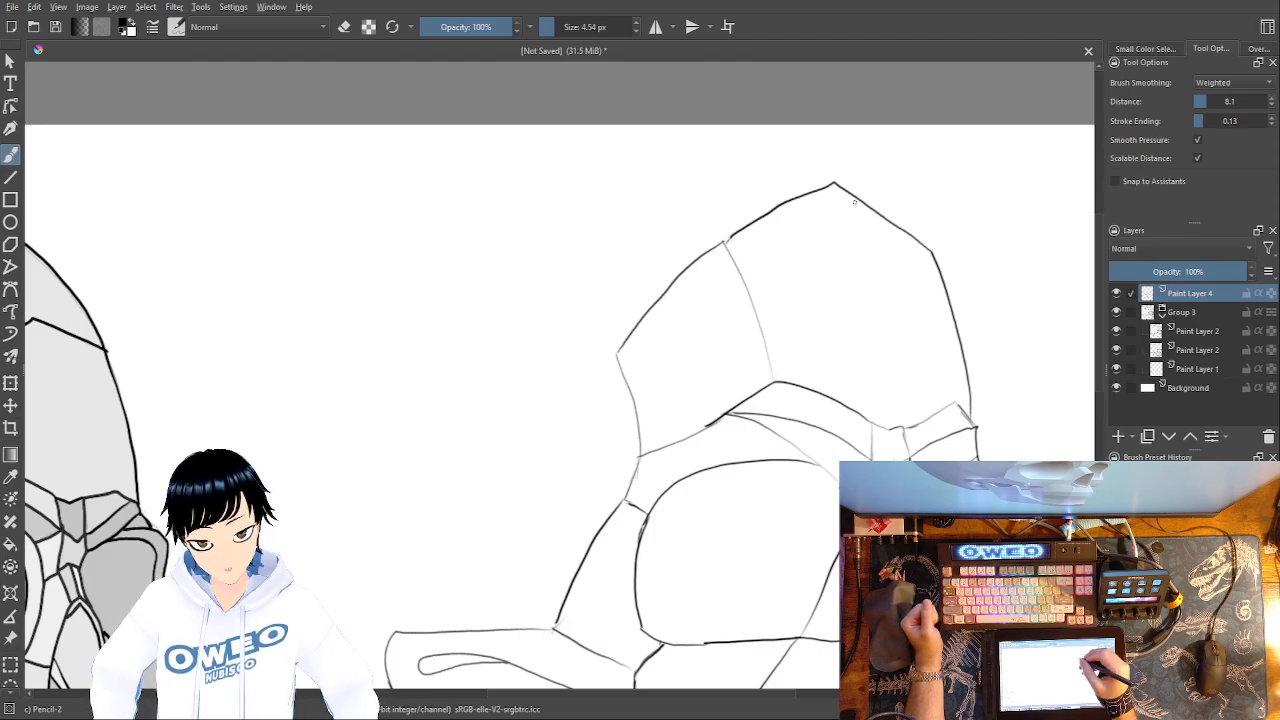
- Erase the peaked top of the front forehead plane and redraw it lower and flatter, with a shallow corner toward the far side
right_click(800, 209)
left_click(893, 210)
mouse_move(824, 184)
left_mouse_down()
mouse_move(906, 245)
mouse_move(906, 231)
mouse_move(832, 185)
mouse_move(746, 227)
left_mouse_up()
right_click(808, 337)
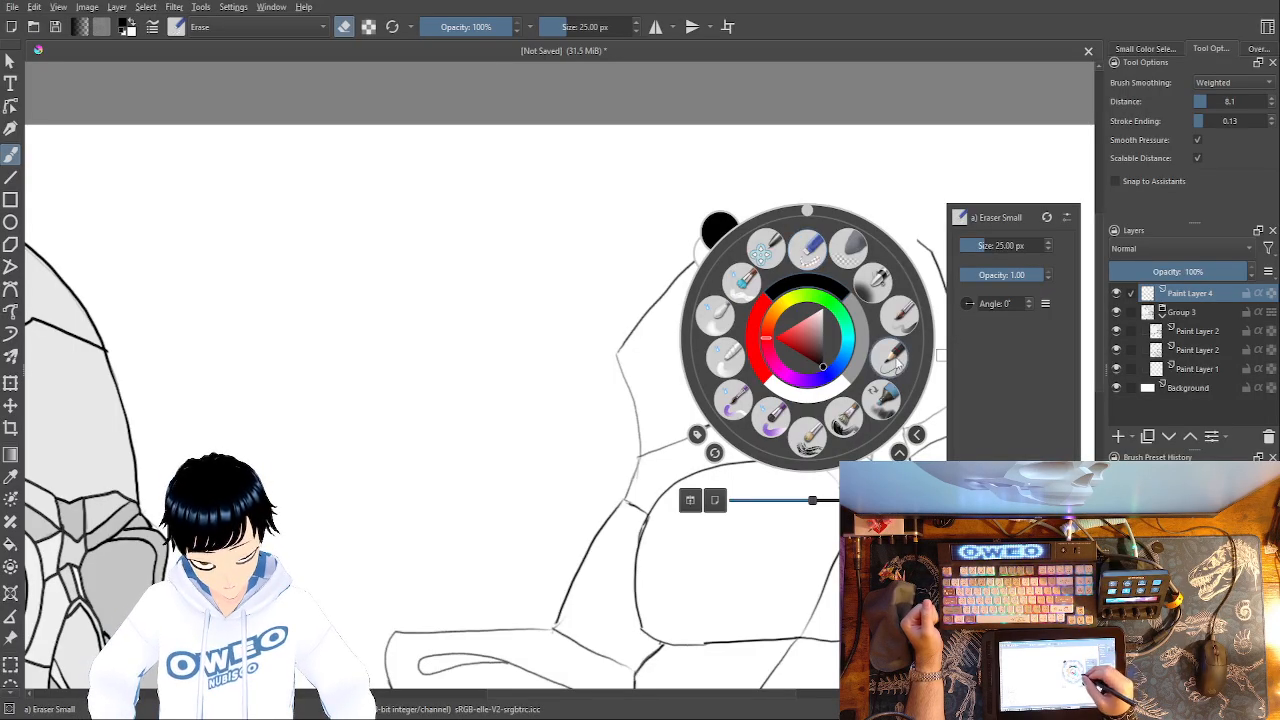
left_click(895, 366)
left_click_drag(914, 241, 826, 221)
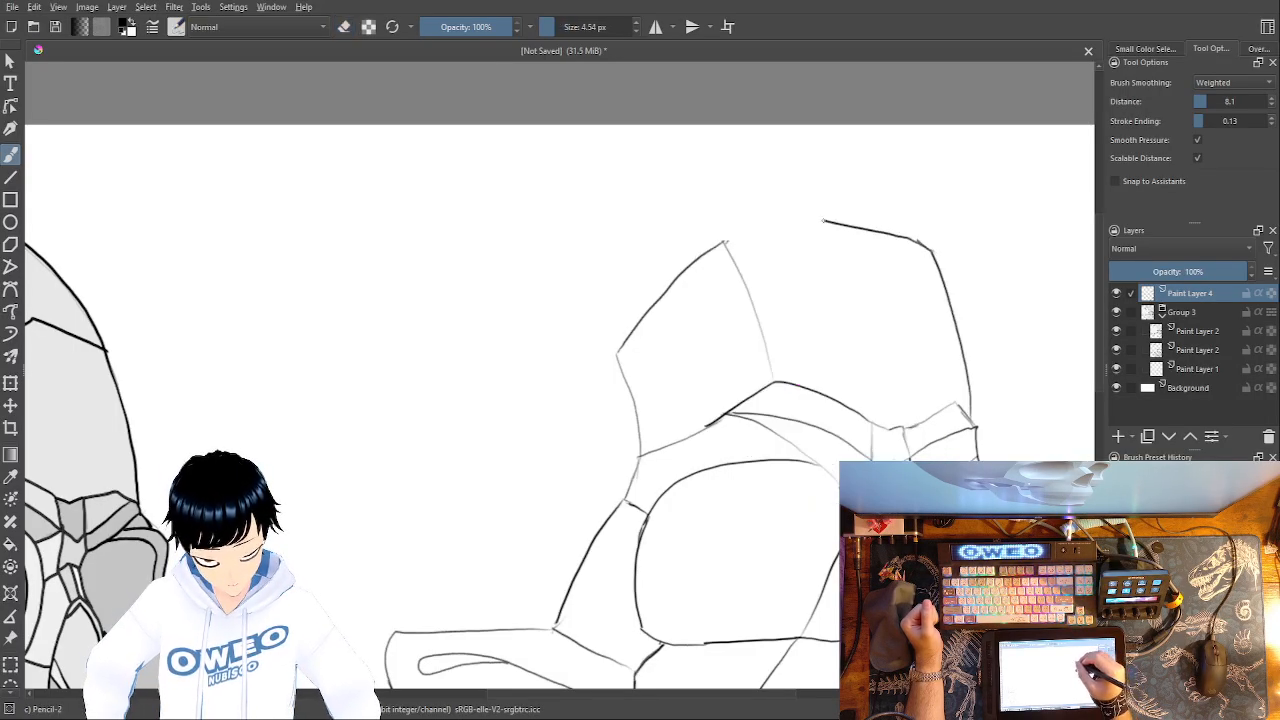
key("ctrl+z")
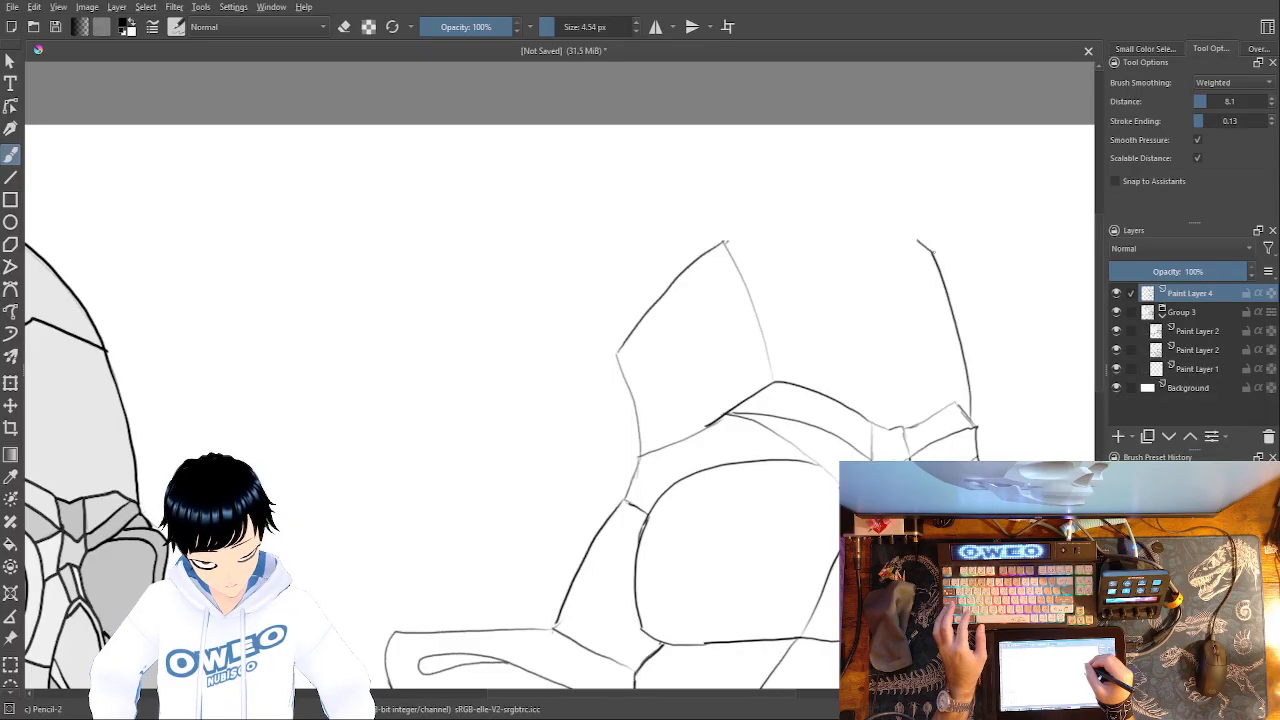
mouse_move(895, 233)
left_mouse_down()
mouse_move(844, 214)
mouse_move(726, 240)
left_mouse_up()
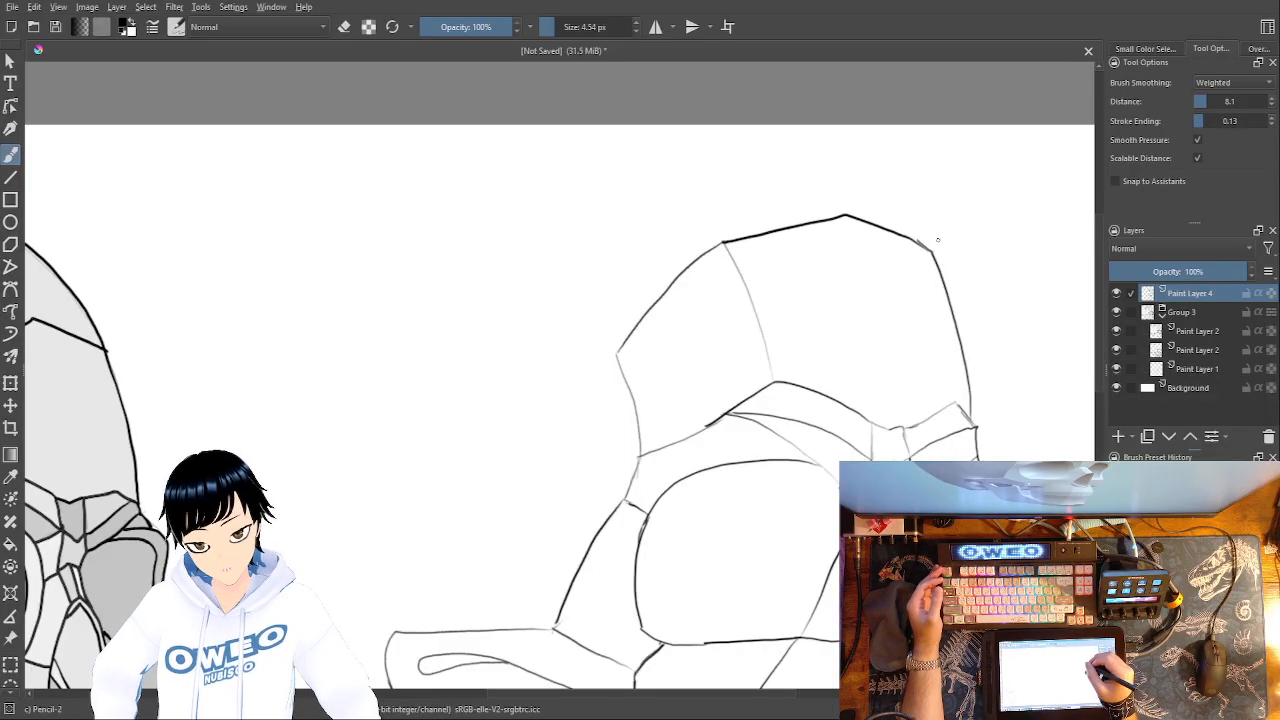
left_click_drag(916, 242, 784, 160)
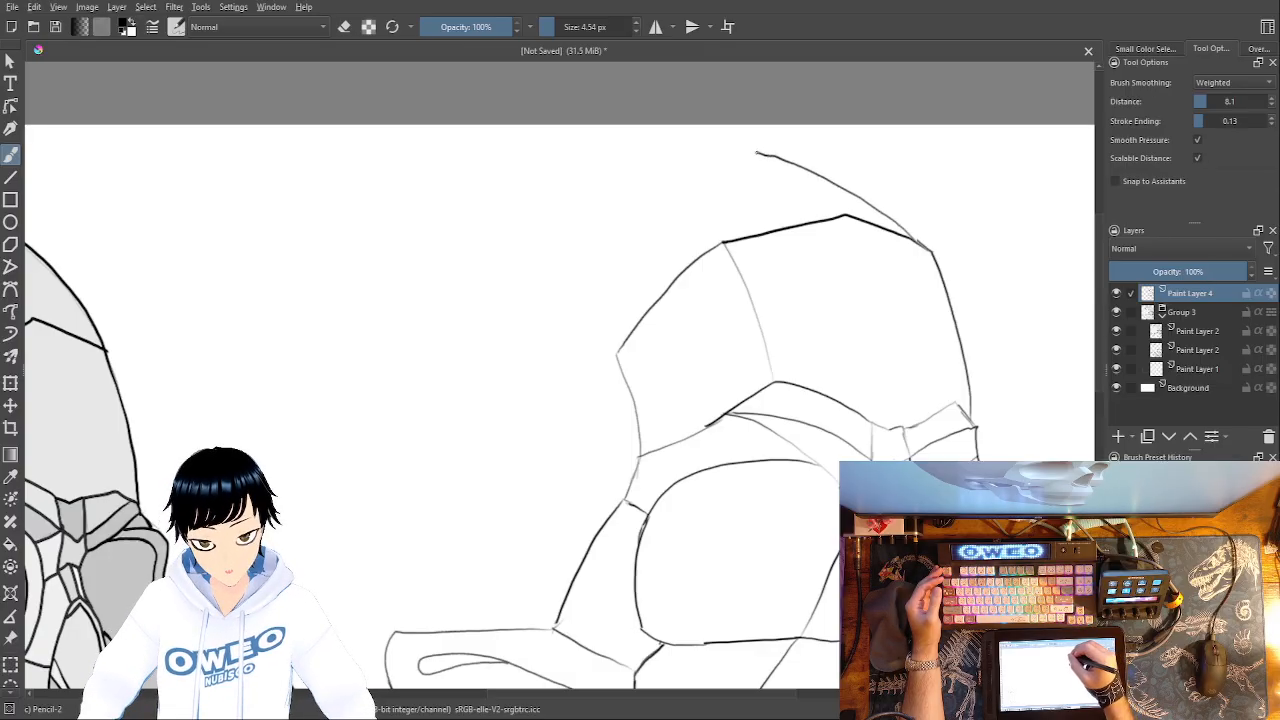
mouse_move(695, 136)
left_mouse_down()
mouse_move(466, 196)
mouse_move(412, 227)
mouse_move(322, 326)
mouse_move(277, 440)
left_mouse_up()
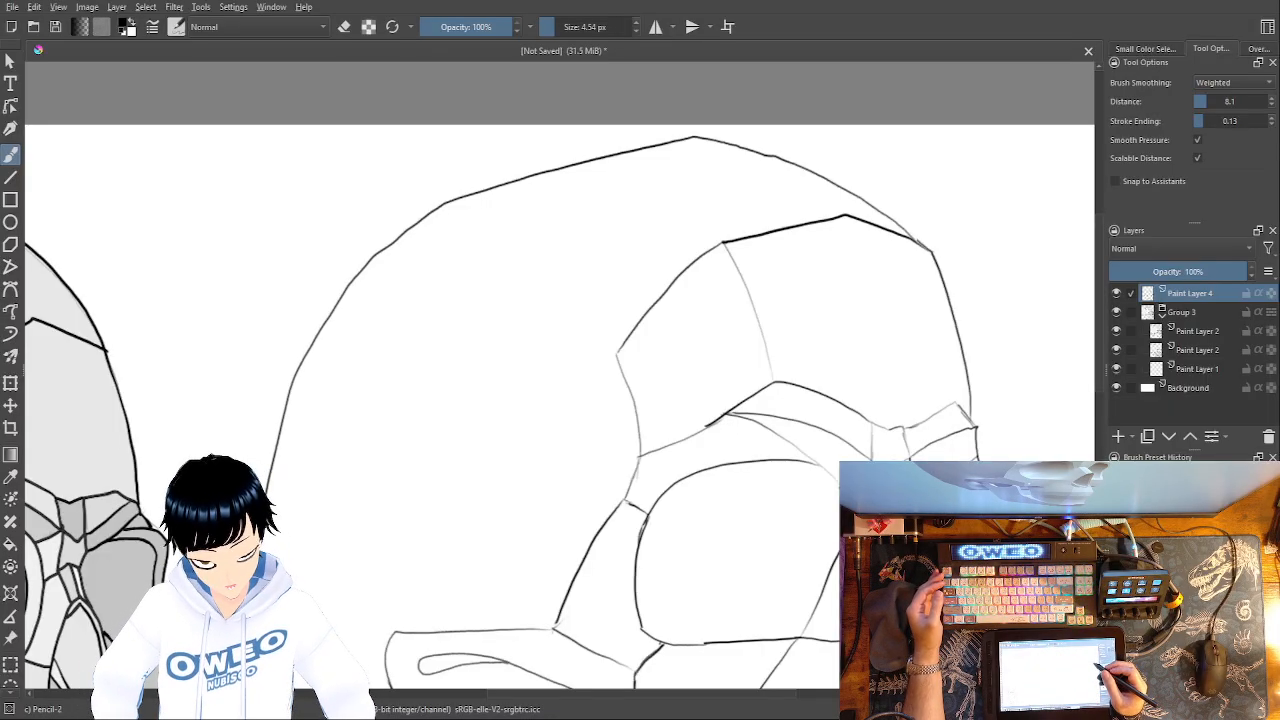
key("ctrl+z")
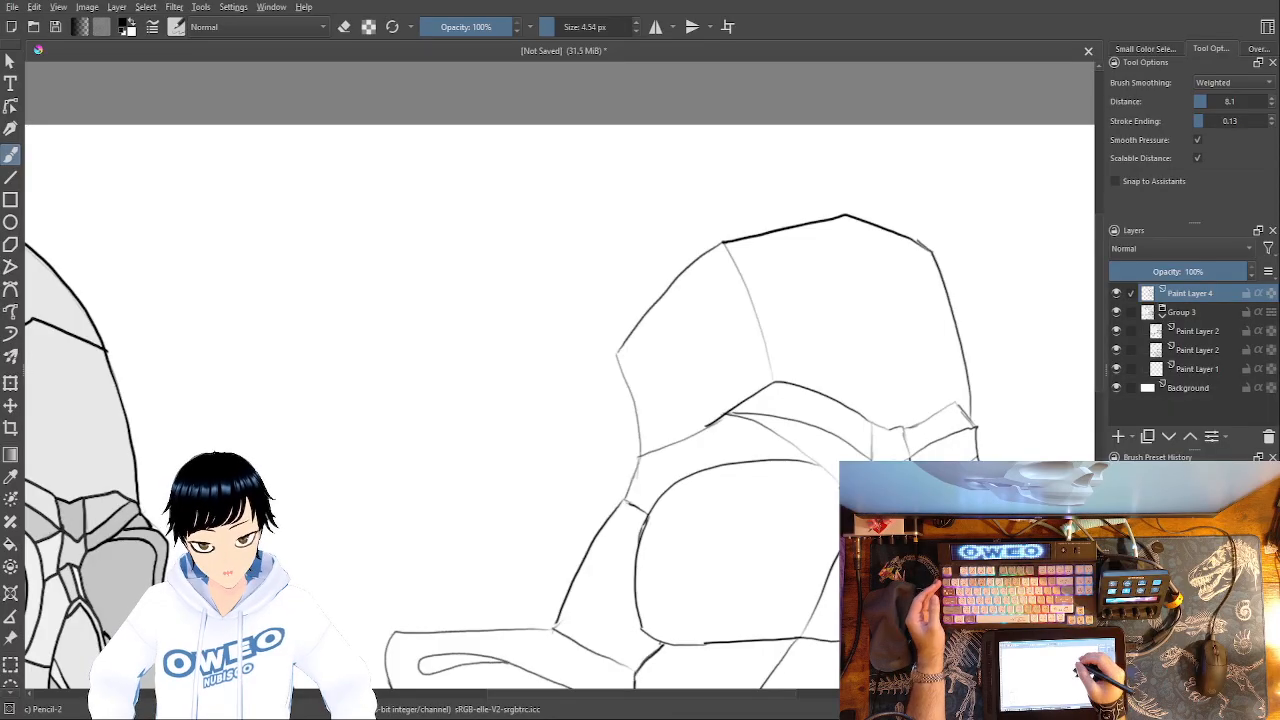
- Draw the cranium's upper edge back from the forehead, and outline its large side plane arching backward and angling down at the rear
left_click_drag(696, 222, 530, 164)
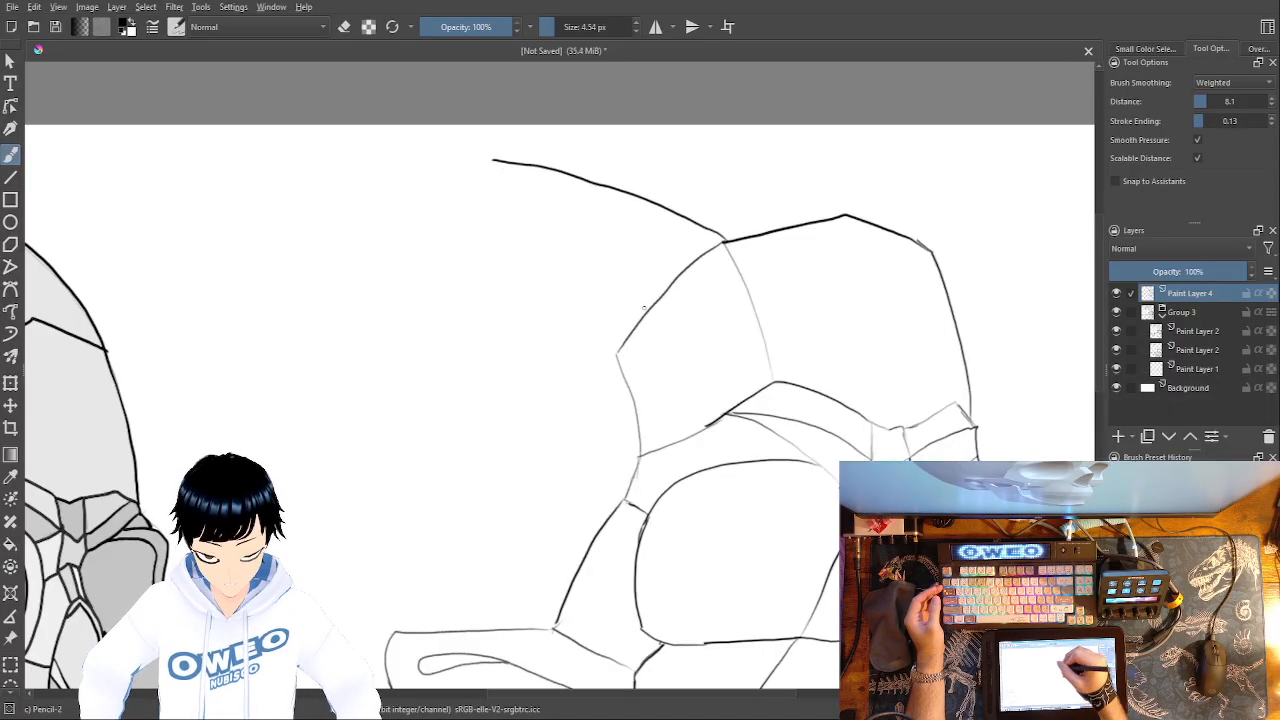
mouse_move(617, 353)
left_mouse_down()
mouse_move(508, 276)
mouse_move(438, 262)
left_mouse_up()
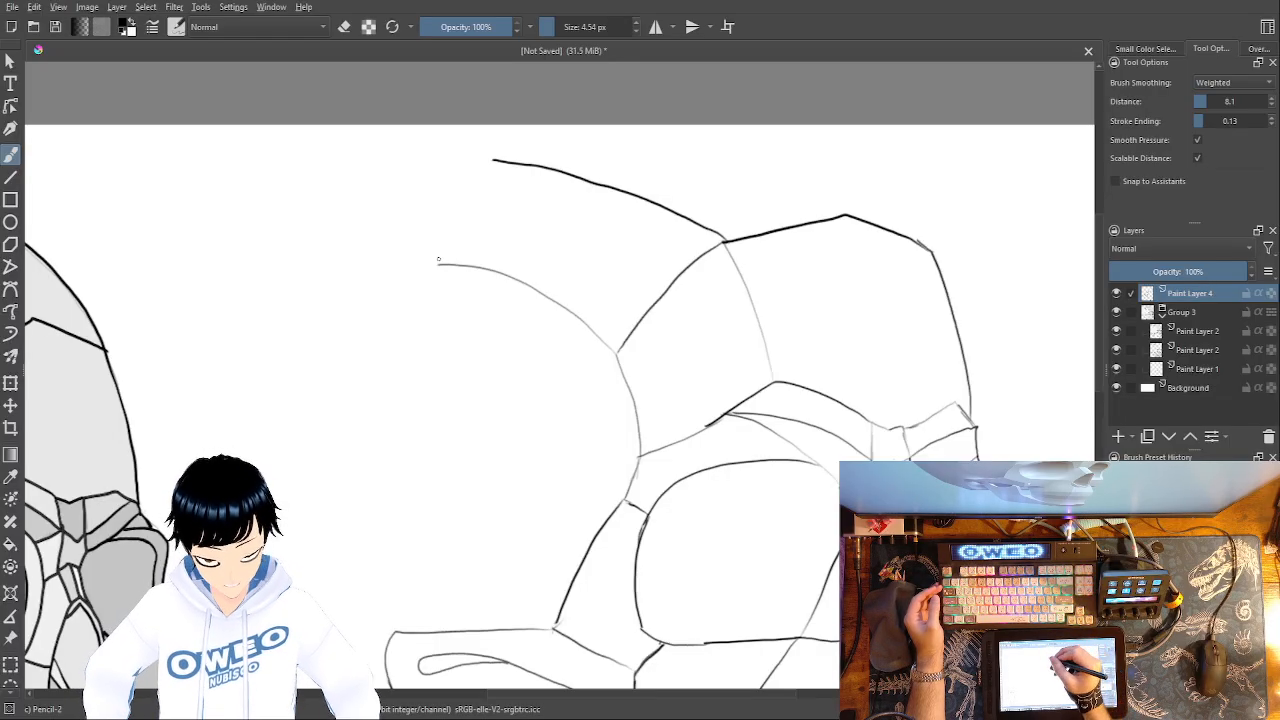
mouse_move(436, 267)
left_mouse_down()
mouse_move(386, 281)
mouse_move(280, 350)
left_mouse_up()
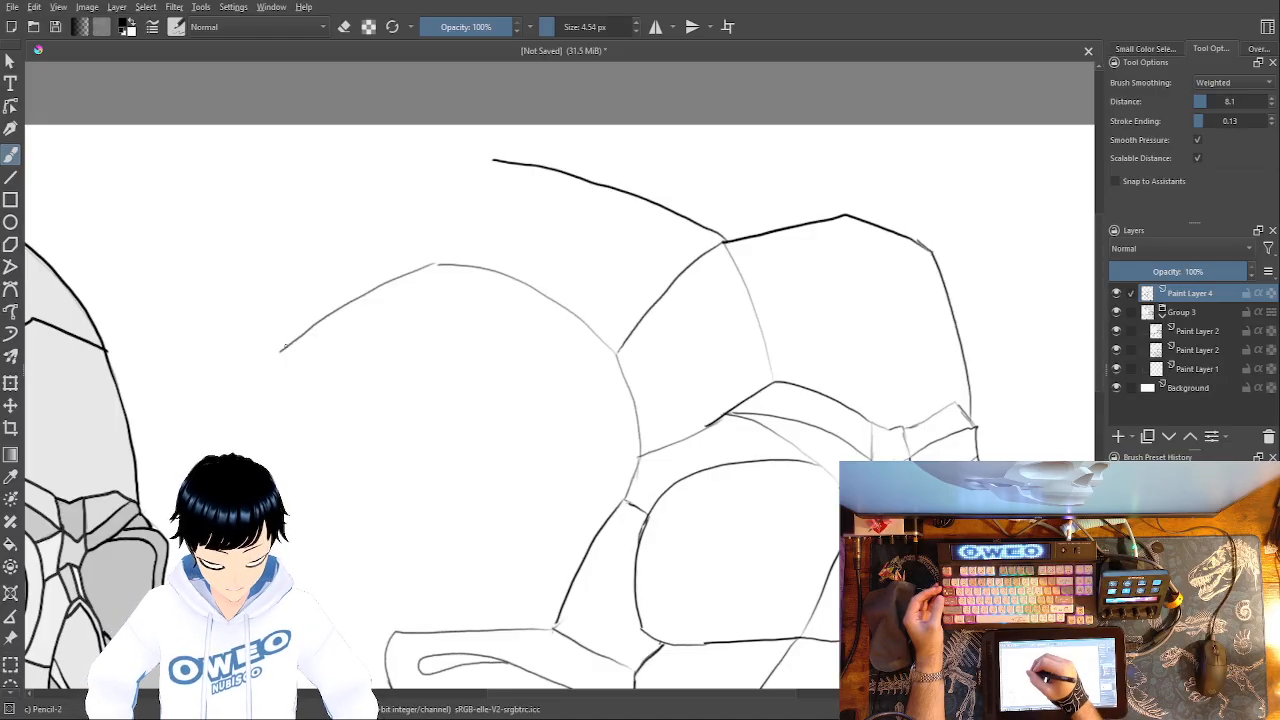
left_click_drag(278, 354, 260, 414)
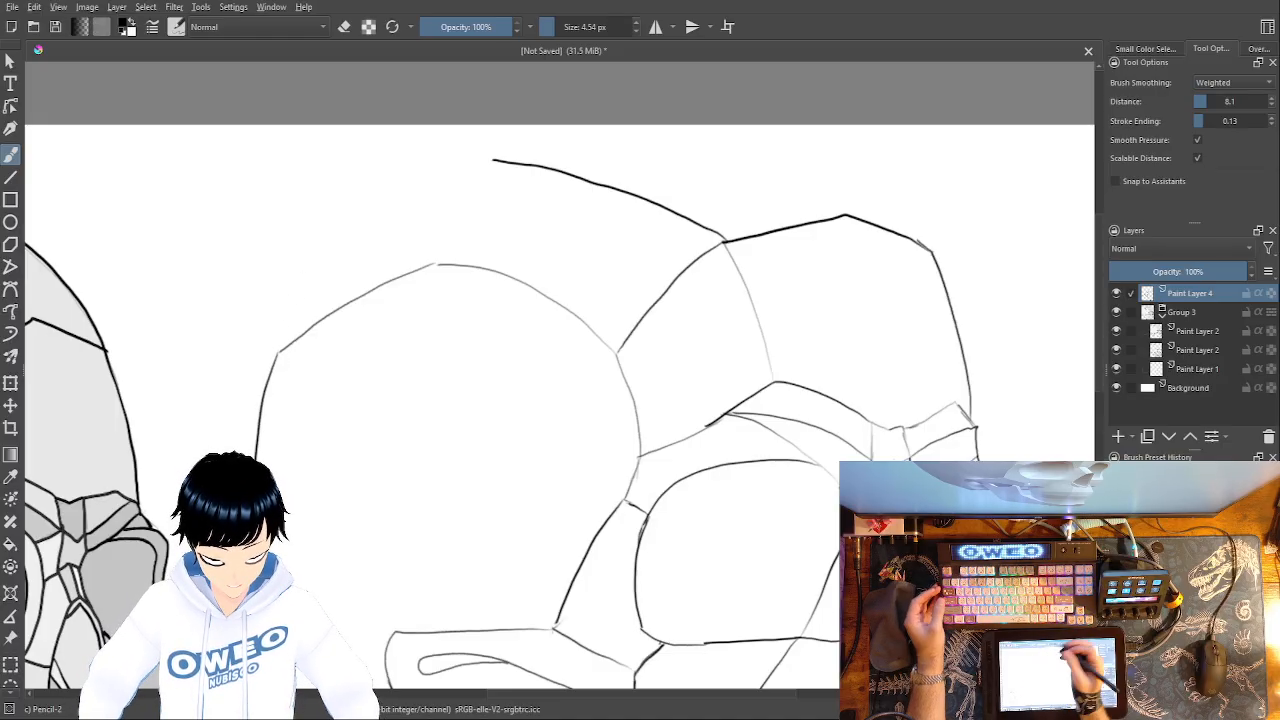
key("ctrl+z")
key("ctrl+z")
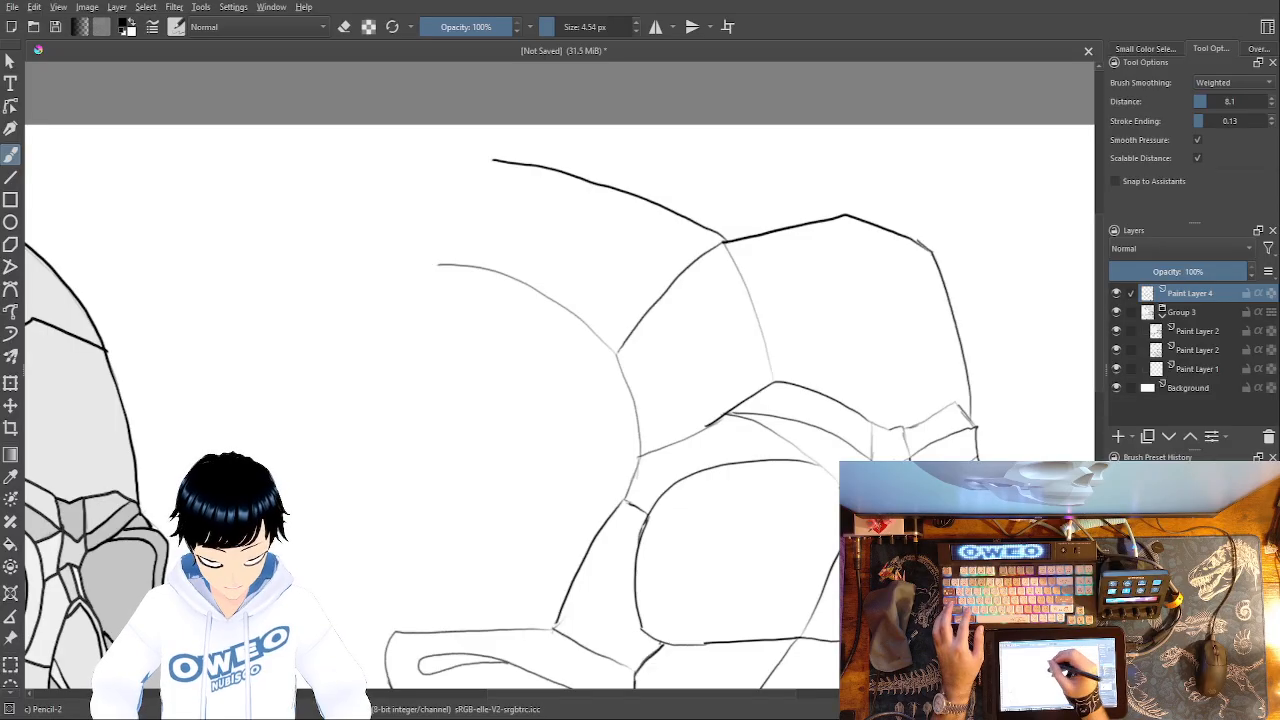
mouse_move(436, 265)
left_mouse_down()
mouse_move(300, 348)
mouse_move(266, 462)
left_mouse_up()
key("ctrl+z")
left_click_drag(300, 348, 275, 435)
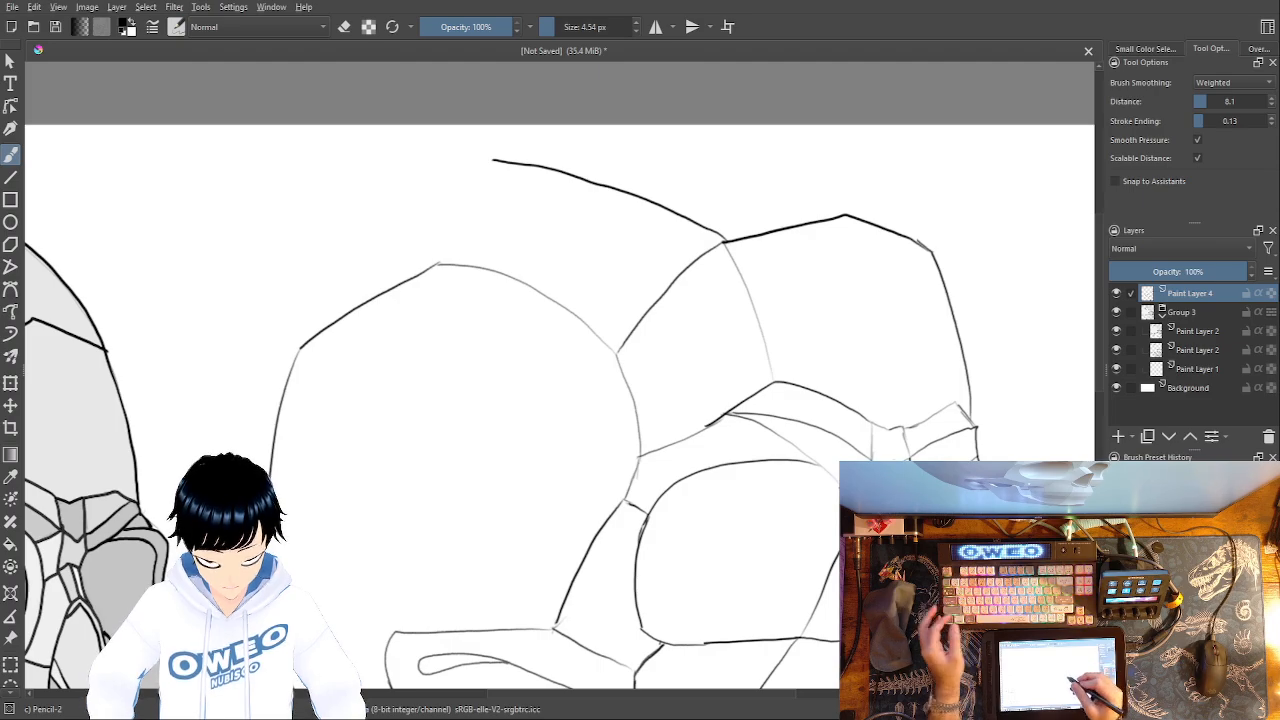
- Connect the cranium's upper edge to the side plane, and close a narrow rear top plane angling down to the side plane's back corner
left_click_drag(801, 476, 821, 498)
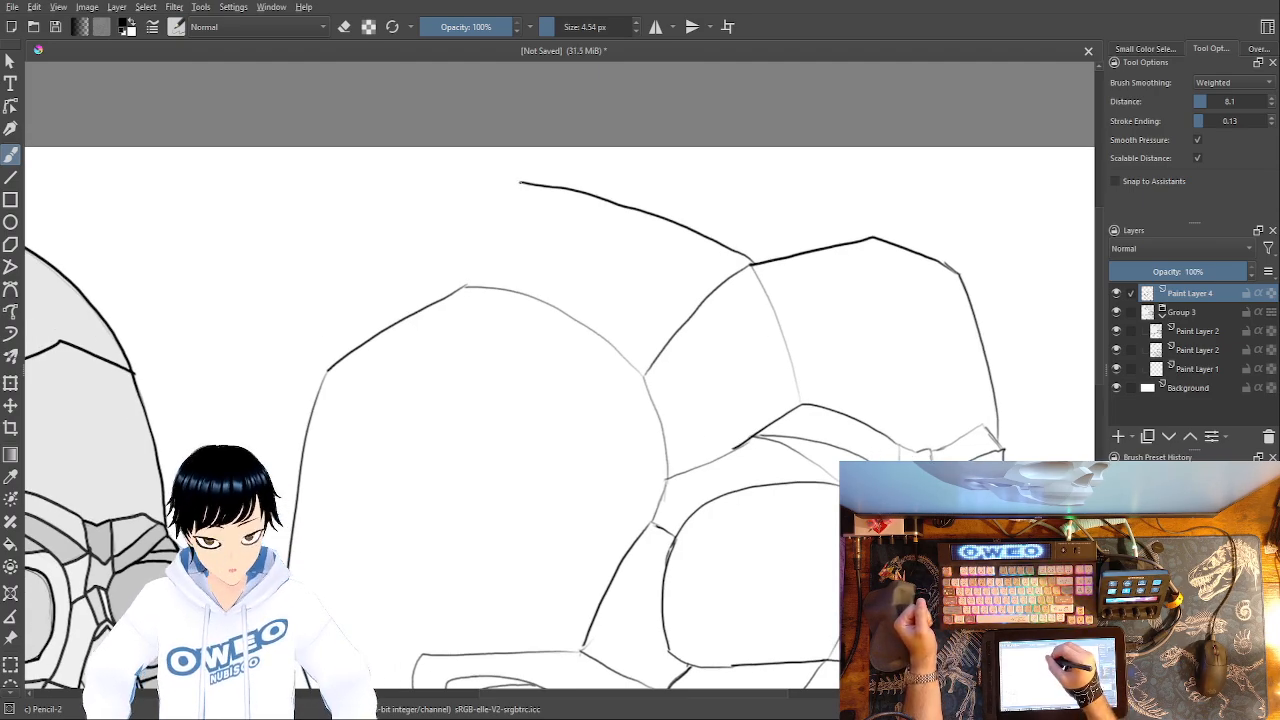
left_click_drag(519, 185, 466, 287)
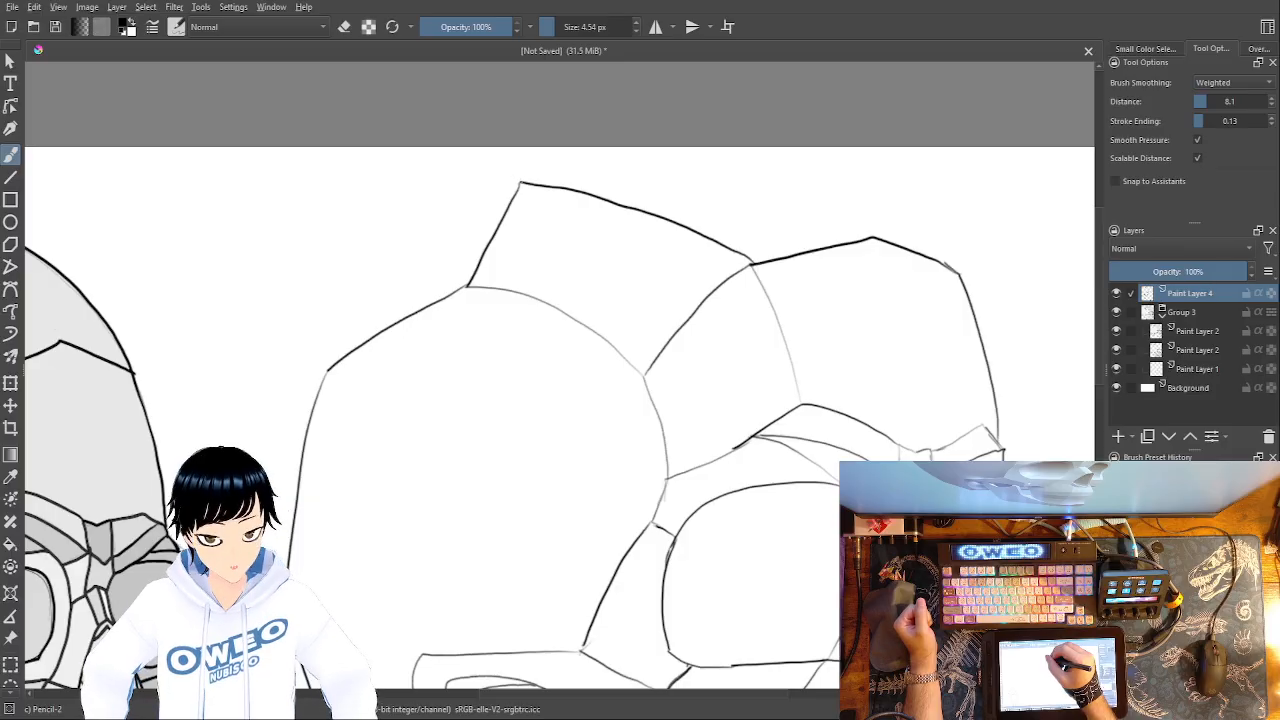
mouse_move(520, 183)
left_mouse_down()
mouse_move(342, 290)
mouse_move(318, 387)
left_mouse_up()
left_click_drag(338, 294, 267, 433)
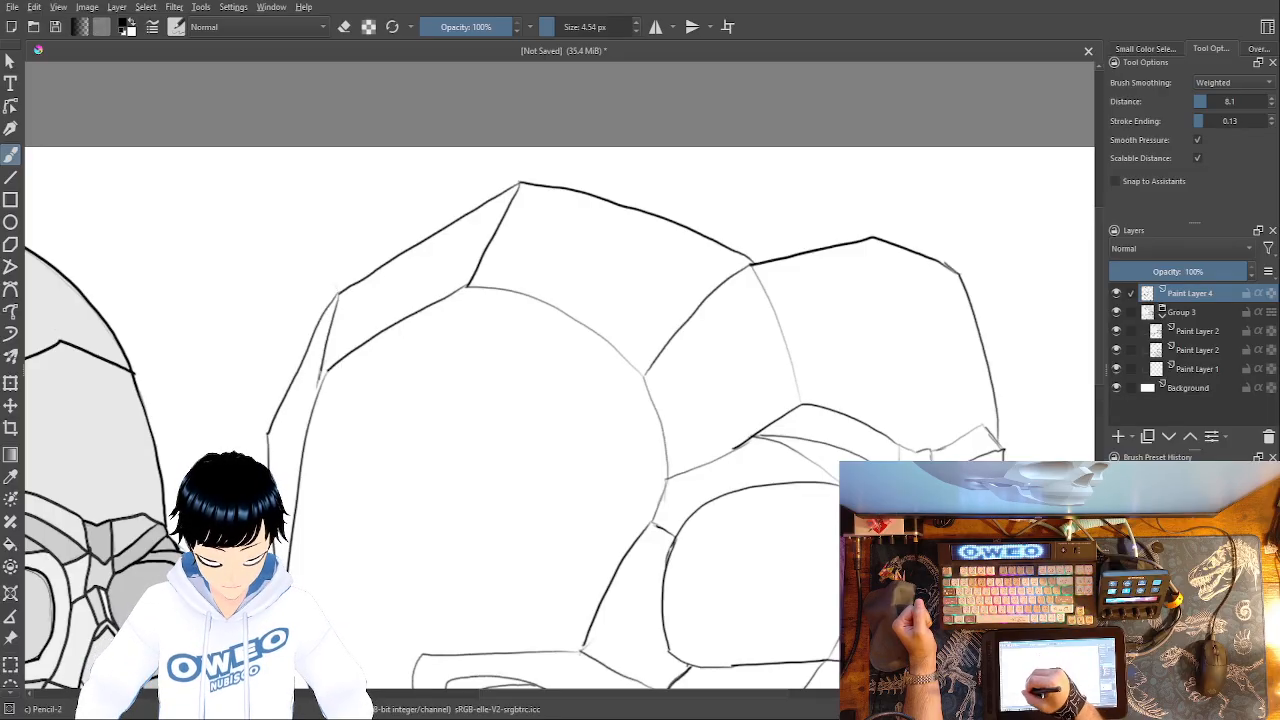
key("ctrl+z")
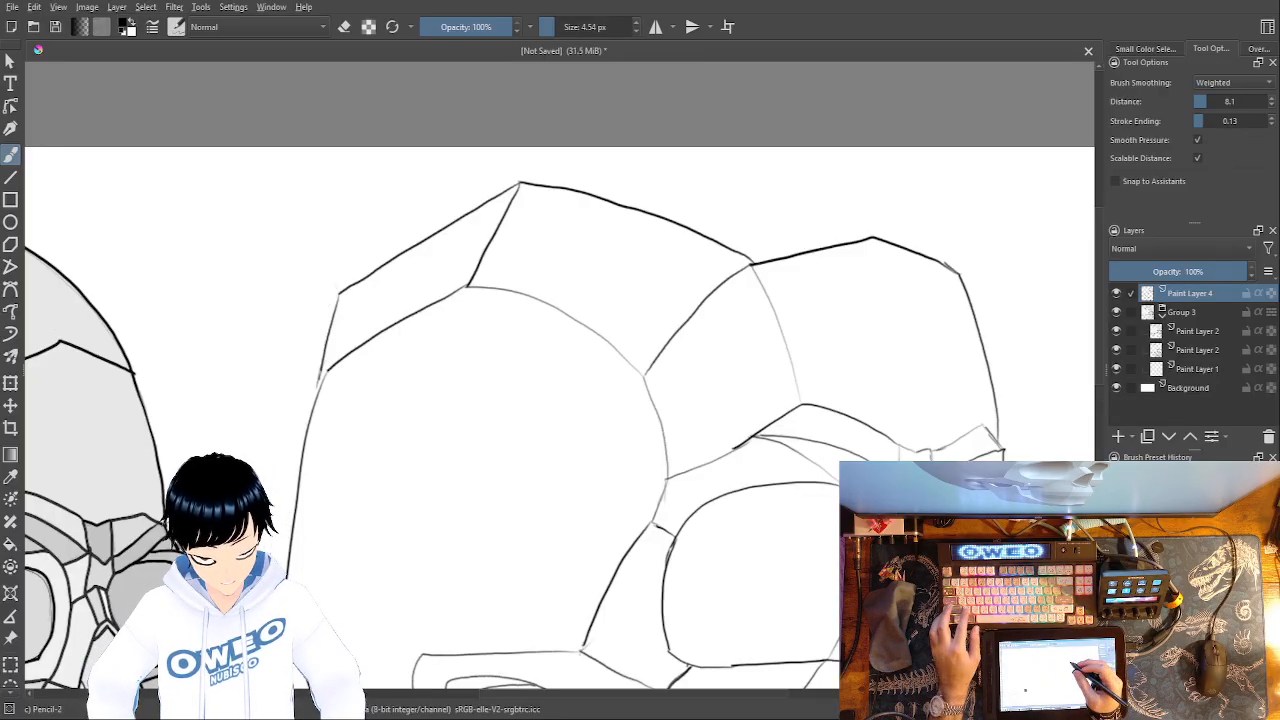
mouse_move(338, 294)
left_mouse_down()
mouse_move(262, 423)
mouse_move(272, 446)
left_mouse_up()
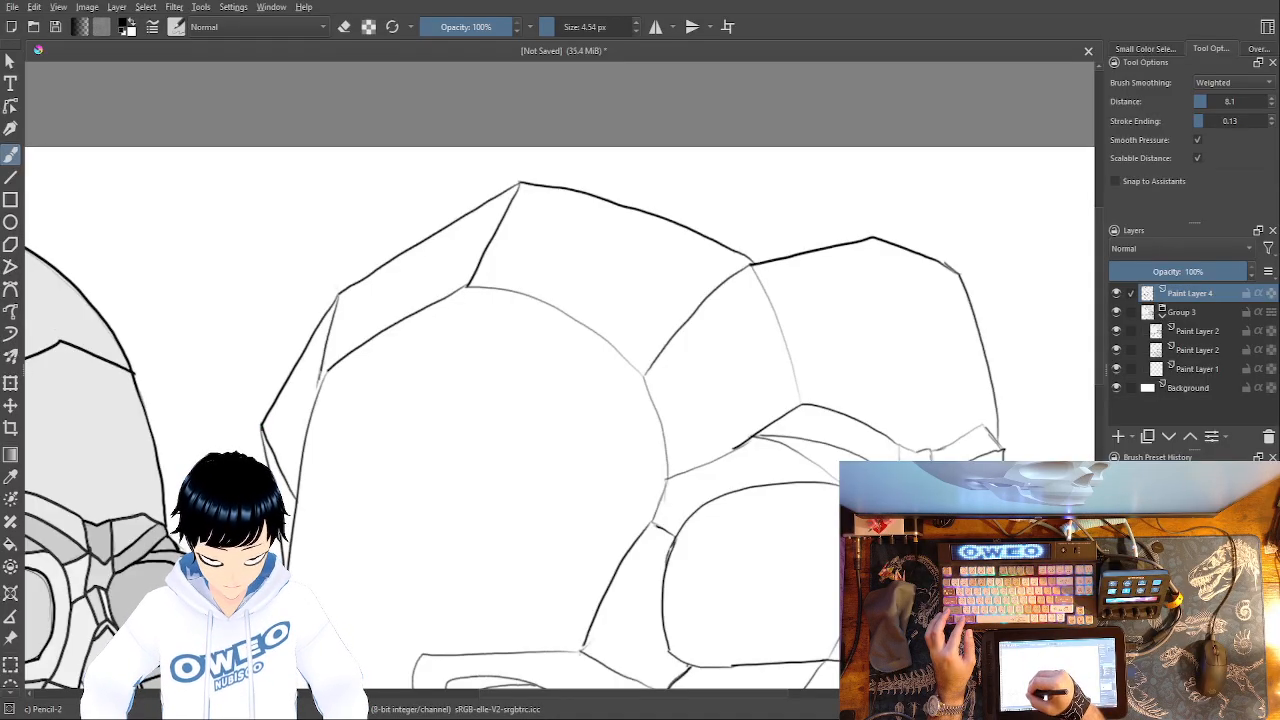
key("ctrl+z")
key("ctrl+z")
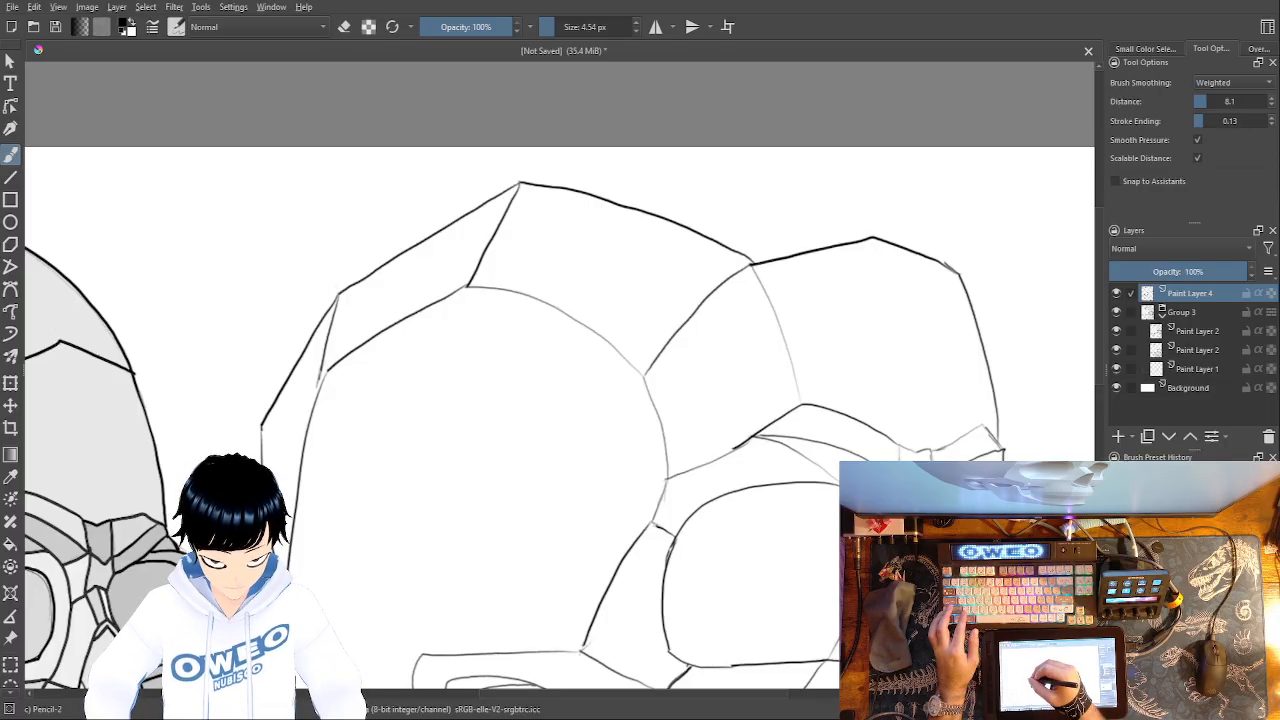
left_click_drag(760, 378, 766, 382)
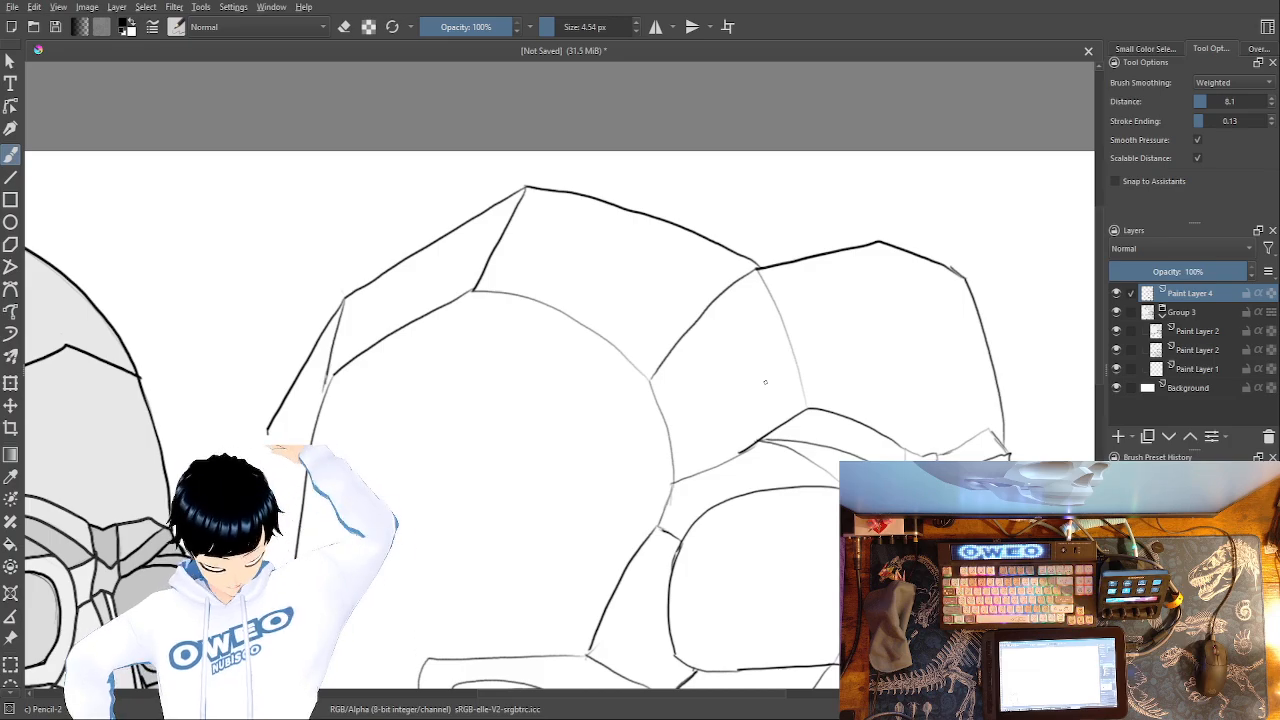
key("ctrl+z")
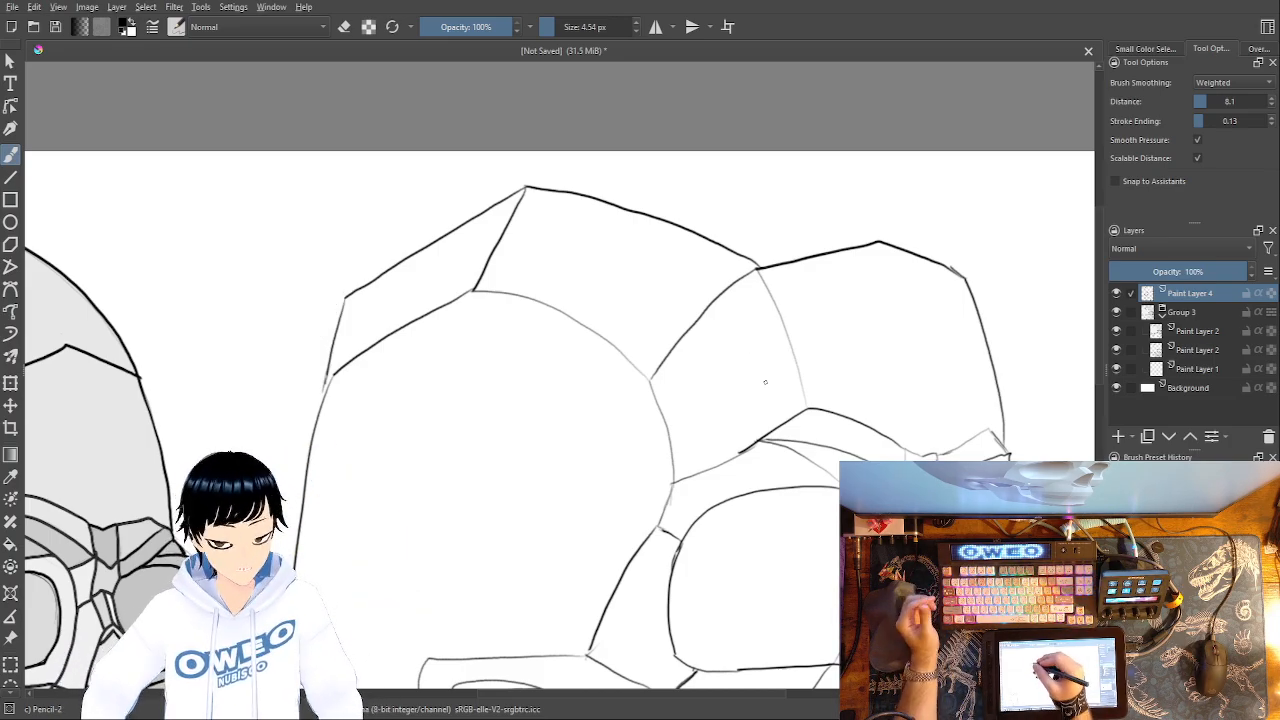
mouse_move(345, 296)
left_mouse_down()
mouse_move(304, 410)
mouse_move(287, 520)
left_mouse_up()
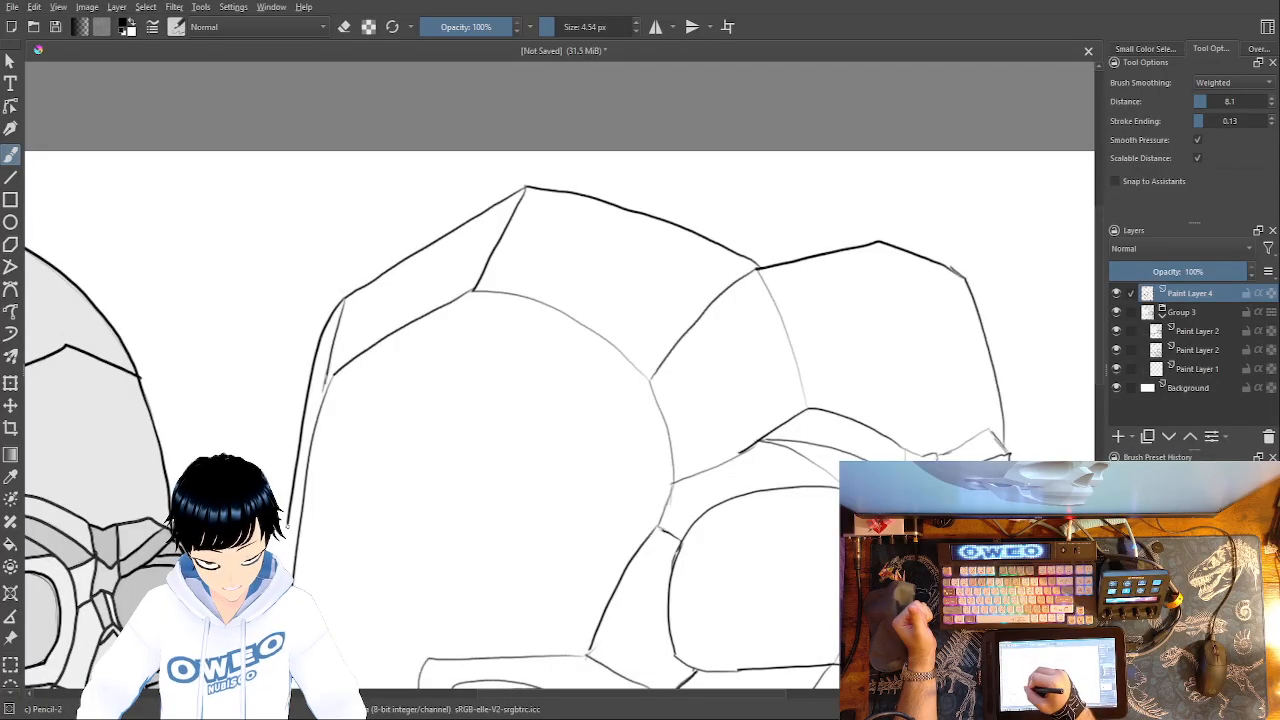
key("ctrl+z")
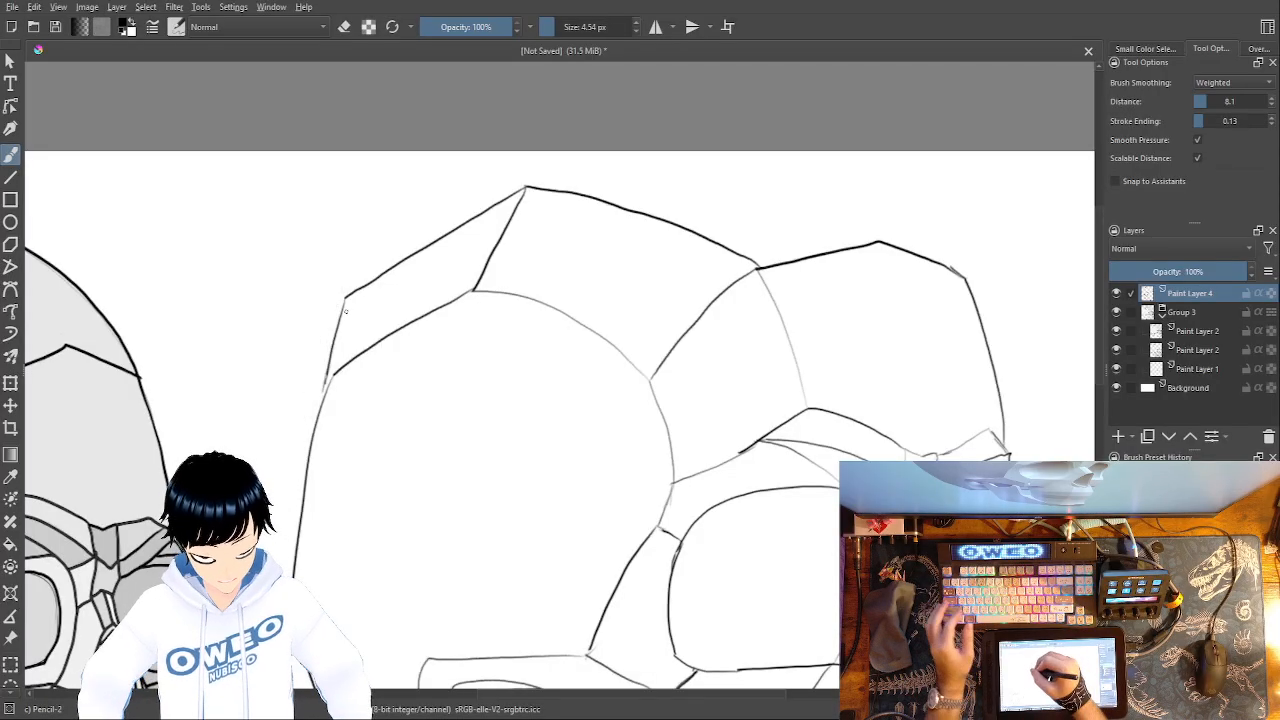
- Draw the back of the skull as a narrow plane beside the side plane's rear edge, continuing down along the hook behind the jaw
mouse_move(345, 298)
left_mouse_down()
mouse_move(298, 393)
mouse_move(294, 434)
left_mouse_up()
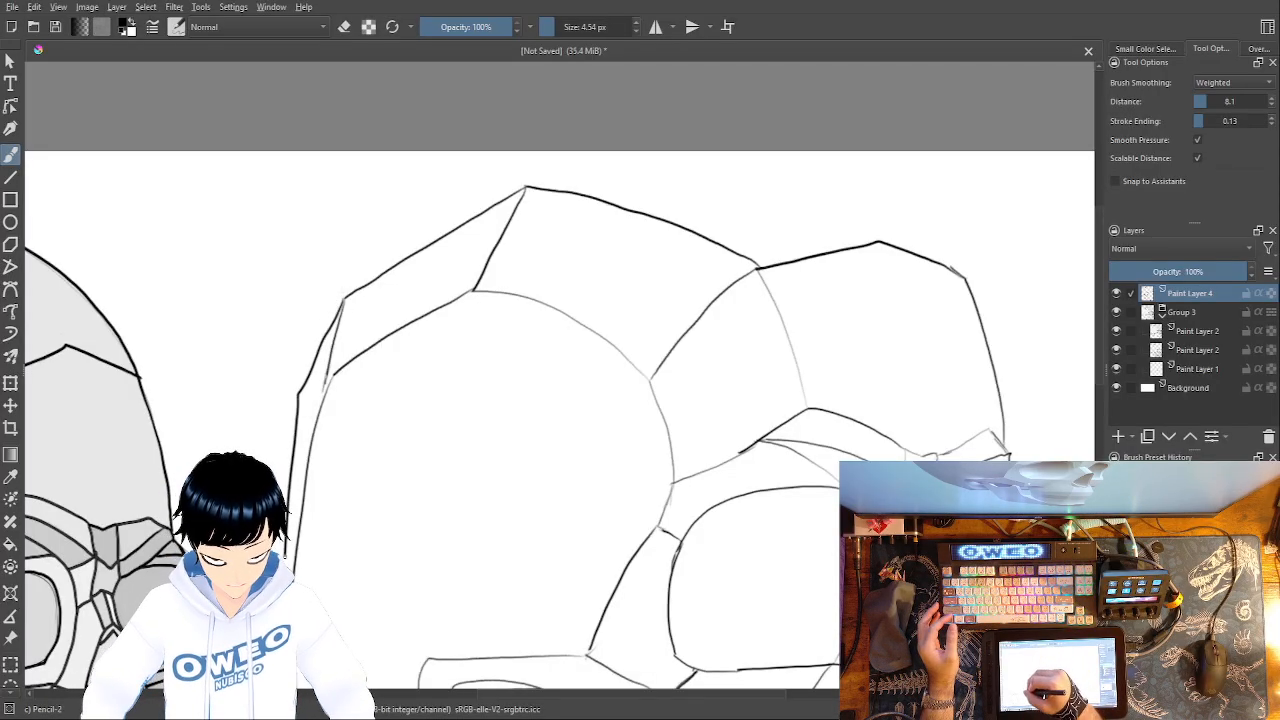
left_click_drag(523, 153, 526, 69)
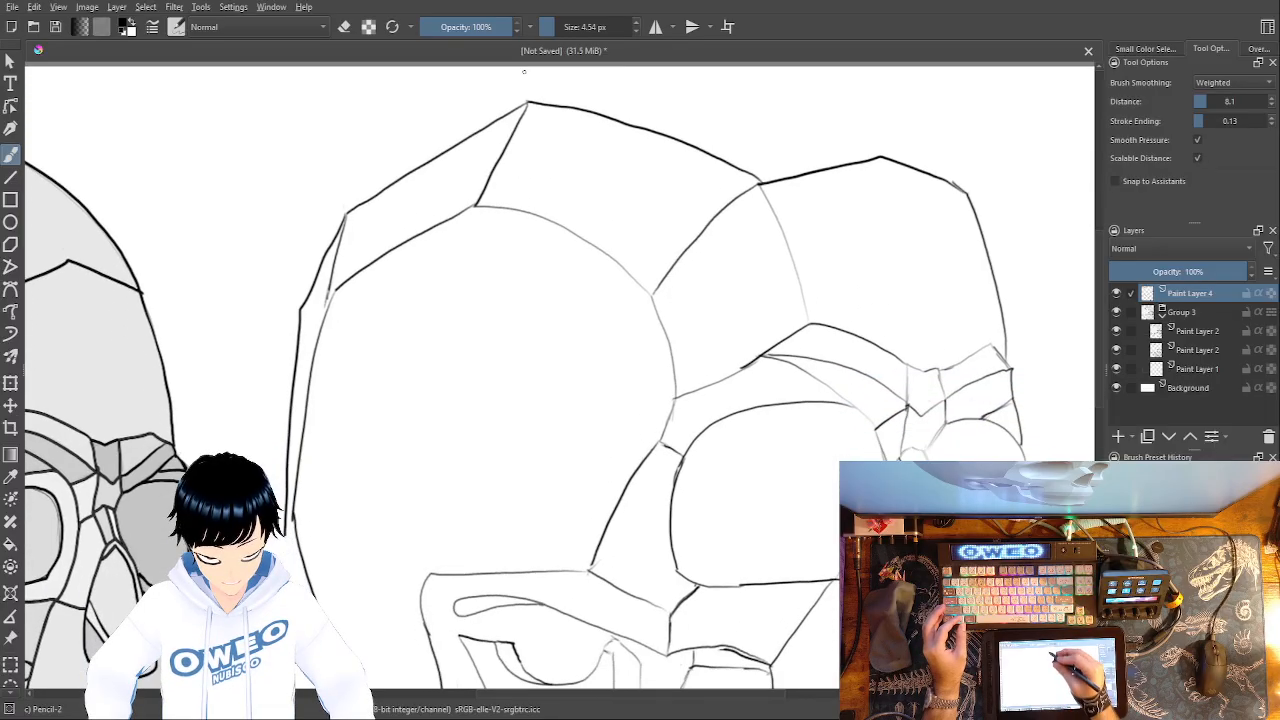
left_click_drag(474, 254, 489, 63)
mouse_move(298, 347)
left_mouse_down()
mouse_move(347, 475)
mouse_move(395, 532)
left_mouse_up()
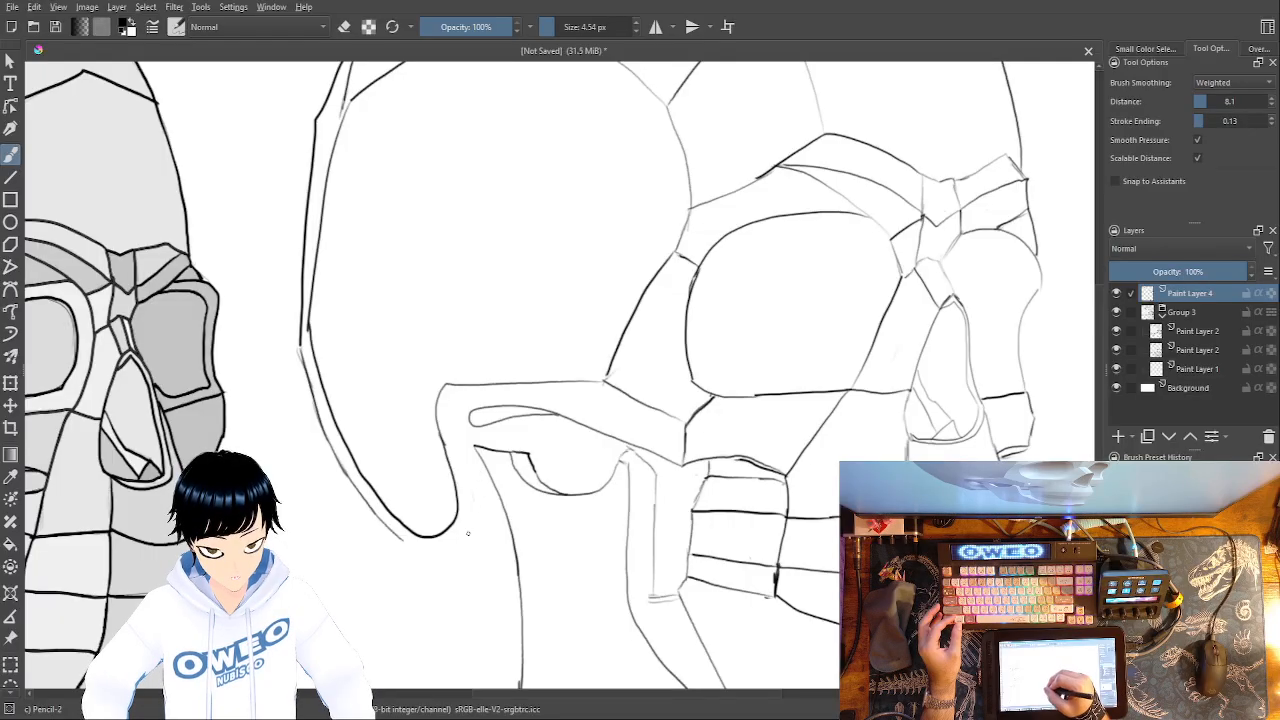
- Extend the skull's base beneath the rear hook up to the jaw, and add a small wedge plane between the jaw and rear teeth
mouse_move(396, 536)
left_mouse_down()
mouse_move(485, 543)
mouse_move(502, 505)
left_mouse_up()
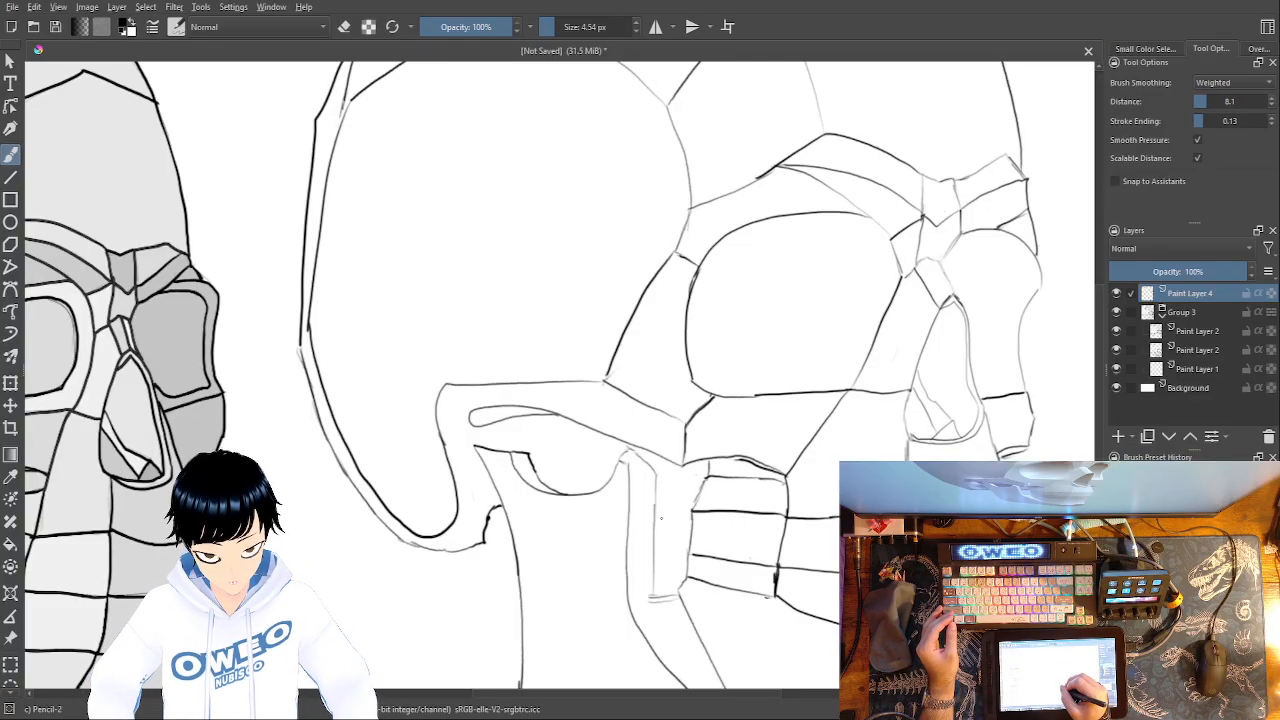
mouse_move(659, 515)
left_mouse_down()
mouse_move(688, 501)
mouse_move(686, 529)
left_mouse_up()
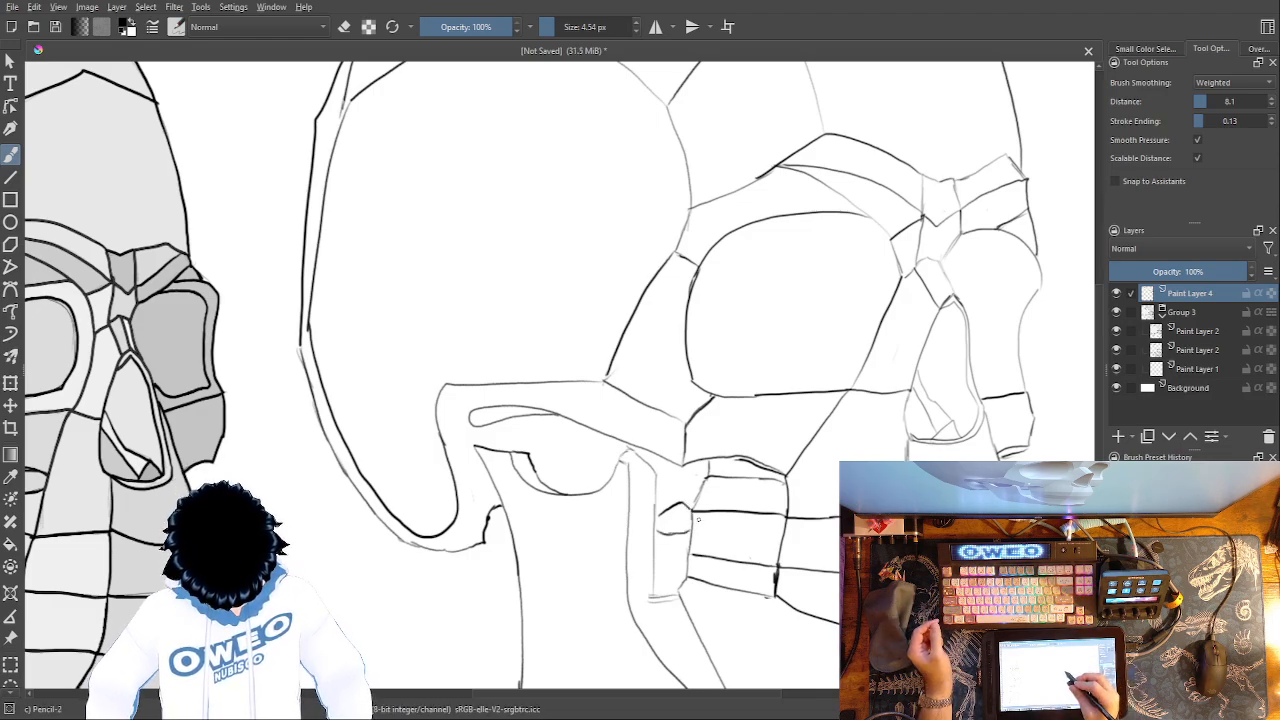
- Draw an inner border line parallel to the large side plane's front, top and rear edges, leaving a narrow rim plane around it
mouse_move(659, 405)
left_mouse_down()
mouse_move(646, 428)
mouse_move(632, 420)
mouse_move(630, 540)
mouse_move(639, 521)
left_mouse_up()
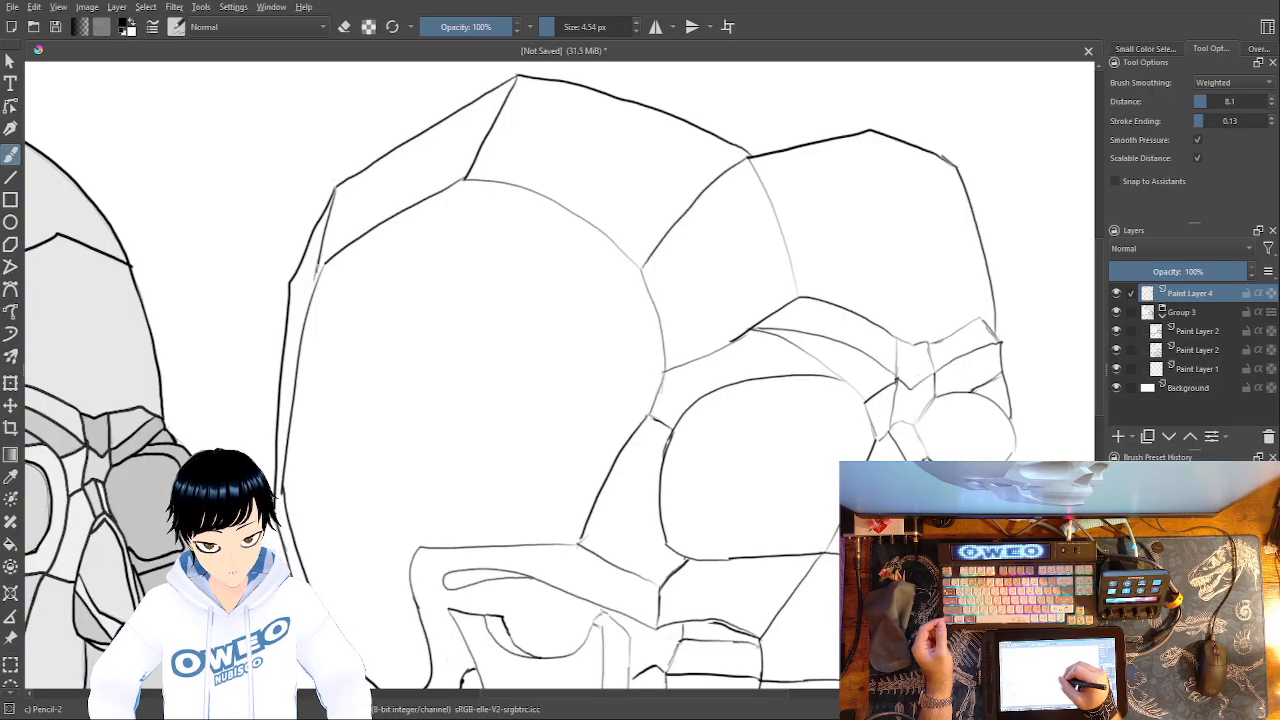
mouse_move(650, 412)
left_mouse_down()
mouse_move(635, 302)
mouse_move(615, 271)
mouse_move(546, 217)
mouse_move(462, 199)
mouse_move(366, 243)
mouse_move(321, 289)
mouse_move(298, 465)
left_mouse_up()
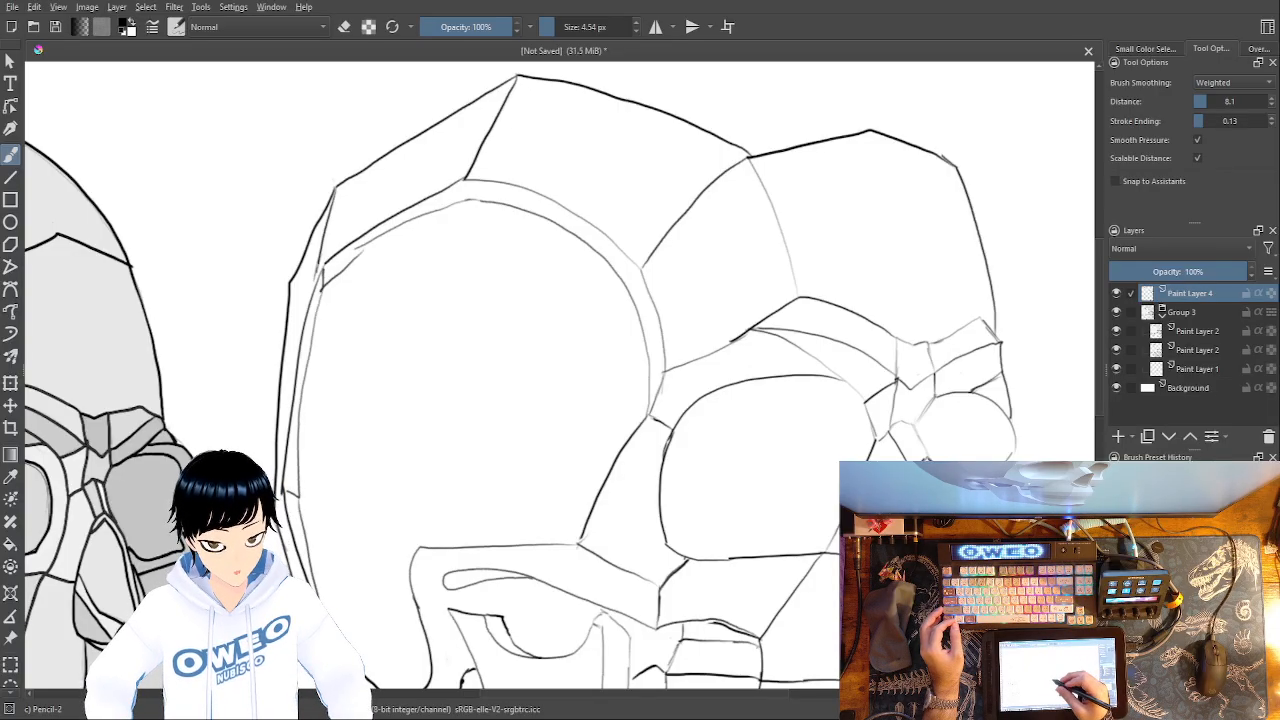
left_click_drag(544, 412, 524, 337)
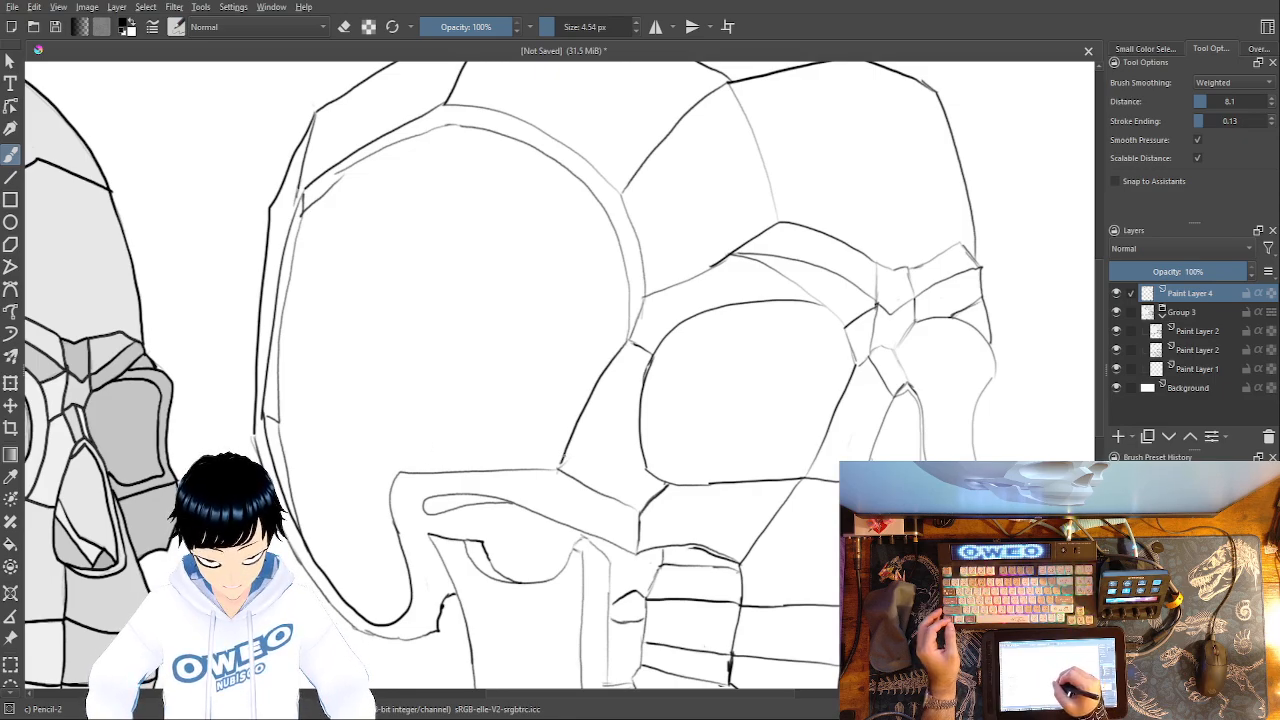
mouse_move(554, 467)
left_mouse_down()
mouse_move(395, 421)
mouse_move(383, 347)
mouse_move(394, 258)
mouse_move(452, 98)
left_mouse_up()
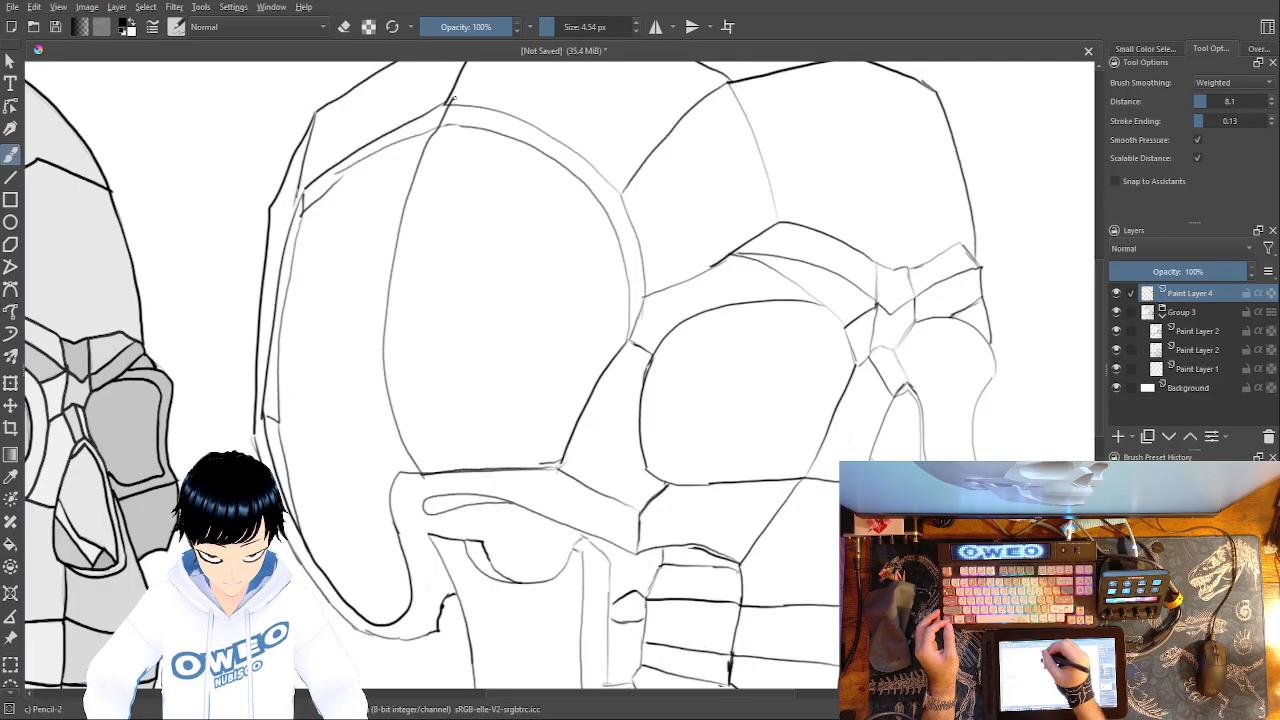
key("ctrl+z")
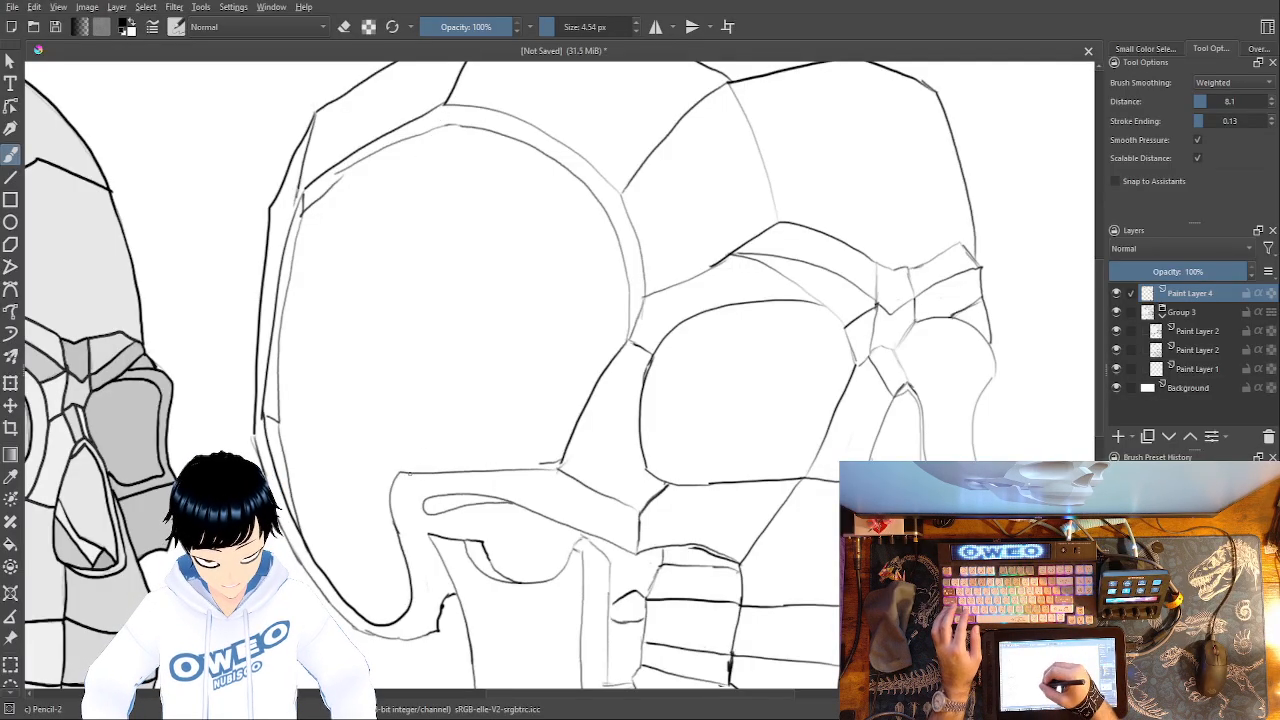
left_click_drag(554, 464, 432, 470)
key("ctrl+z")
- Darken the upper edge of the cheekbone arch, and divide the side plane with a curve from its top corner down to the arch
left_click_drag(556, 465, 520, 460)
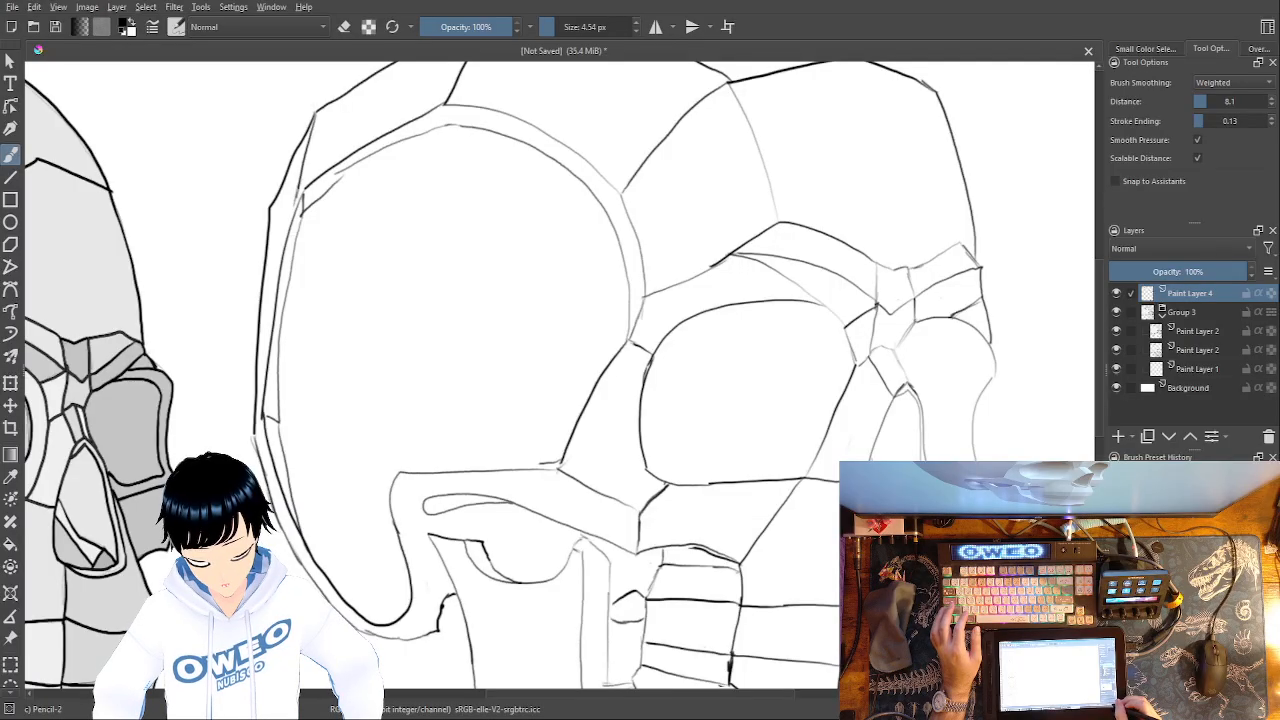
key("plus")
mouse_move(566, 543)
left_mouse_down()
mouse_move(348, 566)
mouse_move(452, 596)
mouse_move(555, 677)
left_mouse_up()
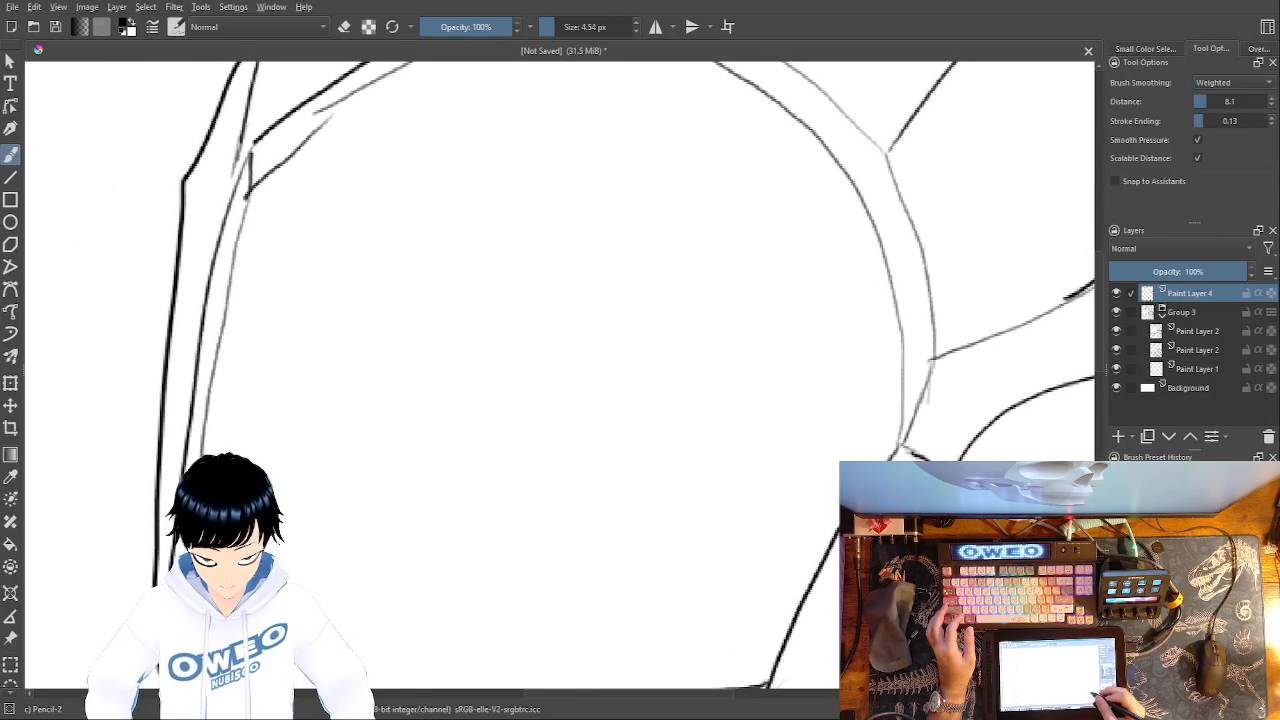
left_click_drag(634, 419, 639, 224)
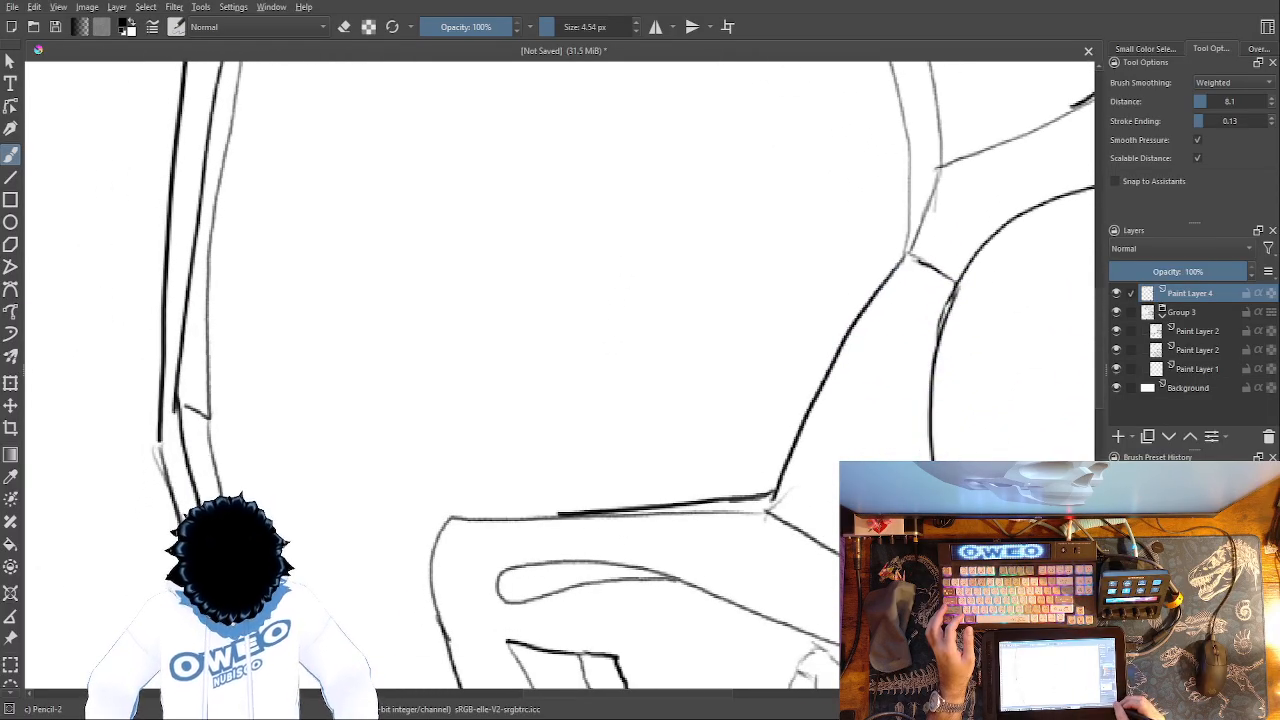
key("minus")
key("minus")
mouse_move(550, 76)
left_mouse_down()
mouse_move(517, 262)
mouse_move(534, 405)
mouse_move(556, 444)
mouse_move(275, 577)
left_mouse_up()
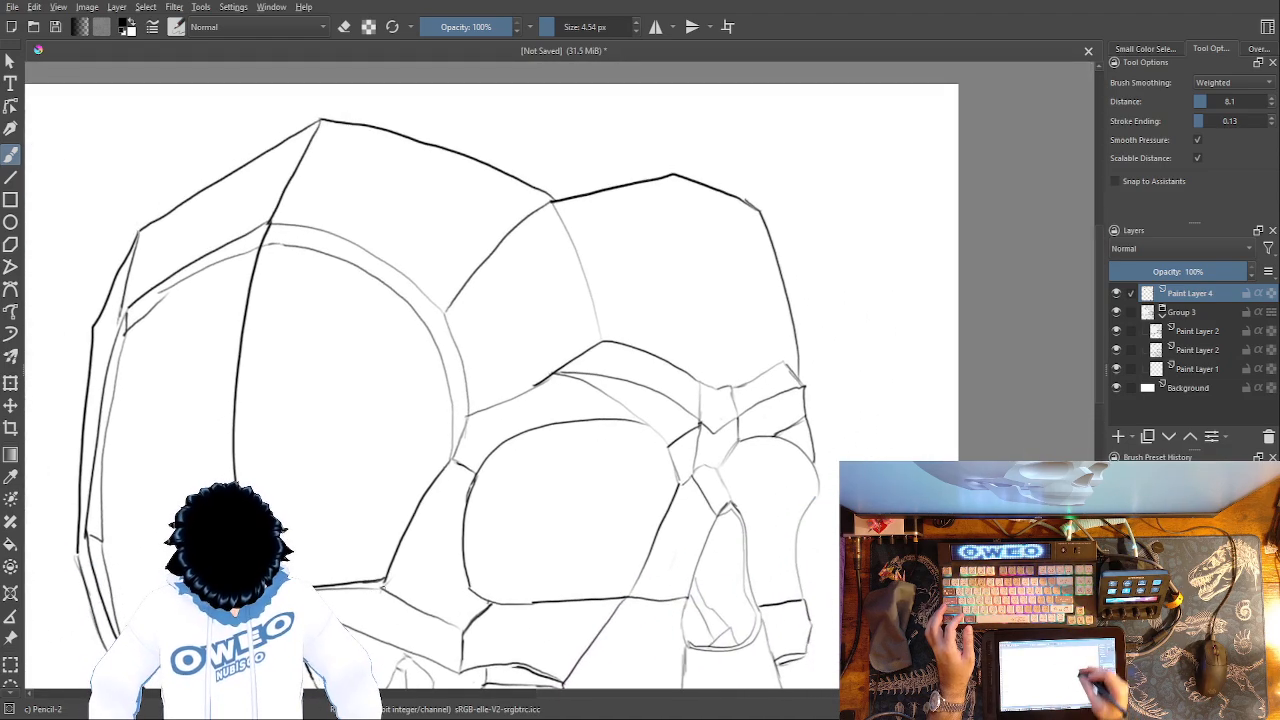
- Draw the cranium's far upper contour as a short curve rising back from the forehead's far corner
mouse_move(758, 208)
left_mouse_down()
mouse_move(614, 95)
mouse_move(318, 119)
left_mouse_up()
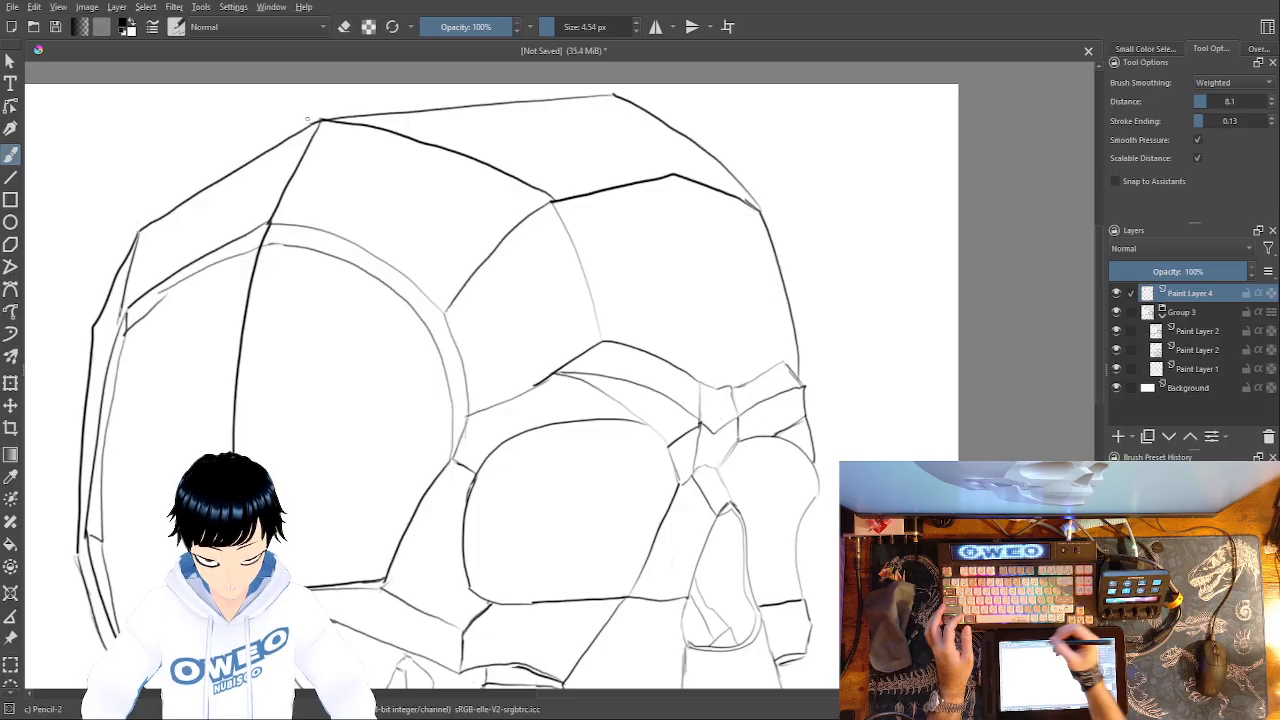
key("ctrl+z")
left_click_drag(613, 95, 466, 84)
key("ctrl+z")
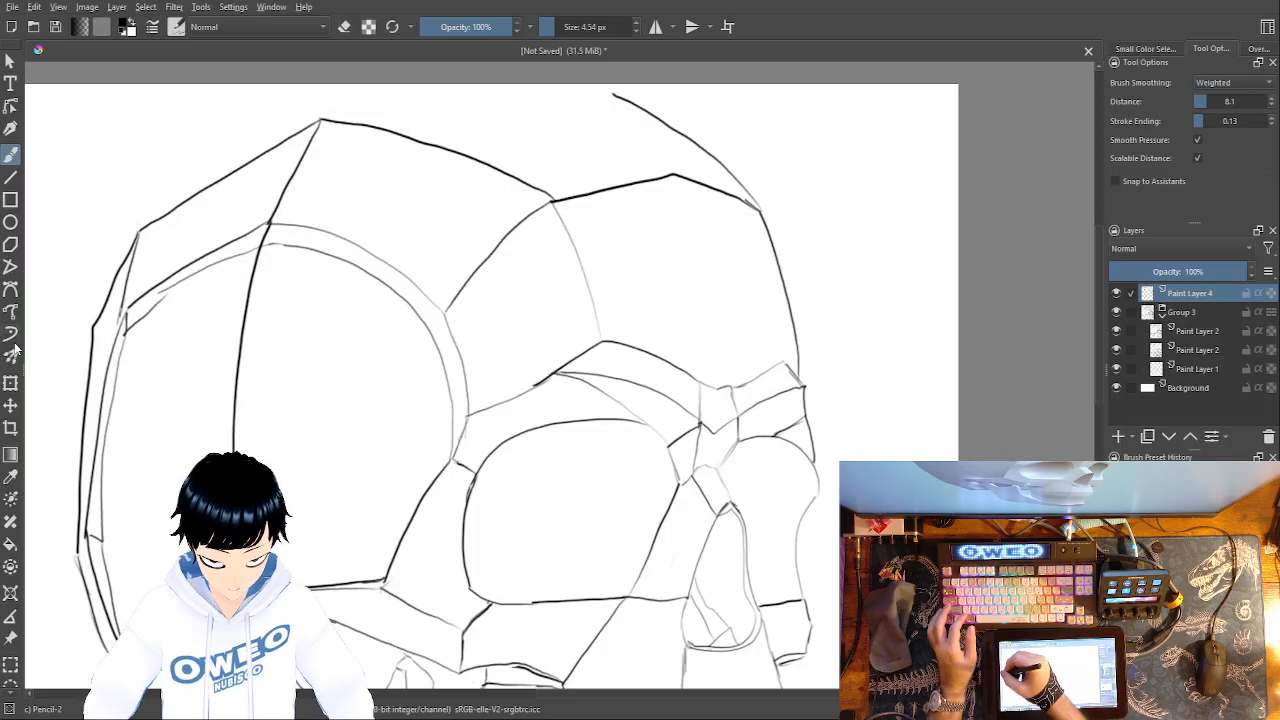
left_click(11, 382)
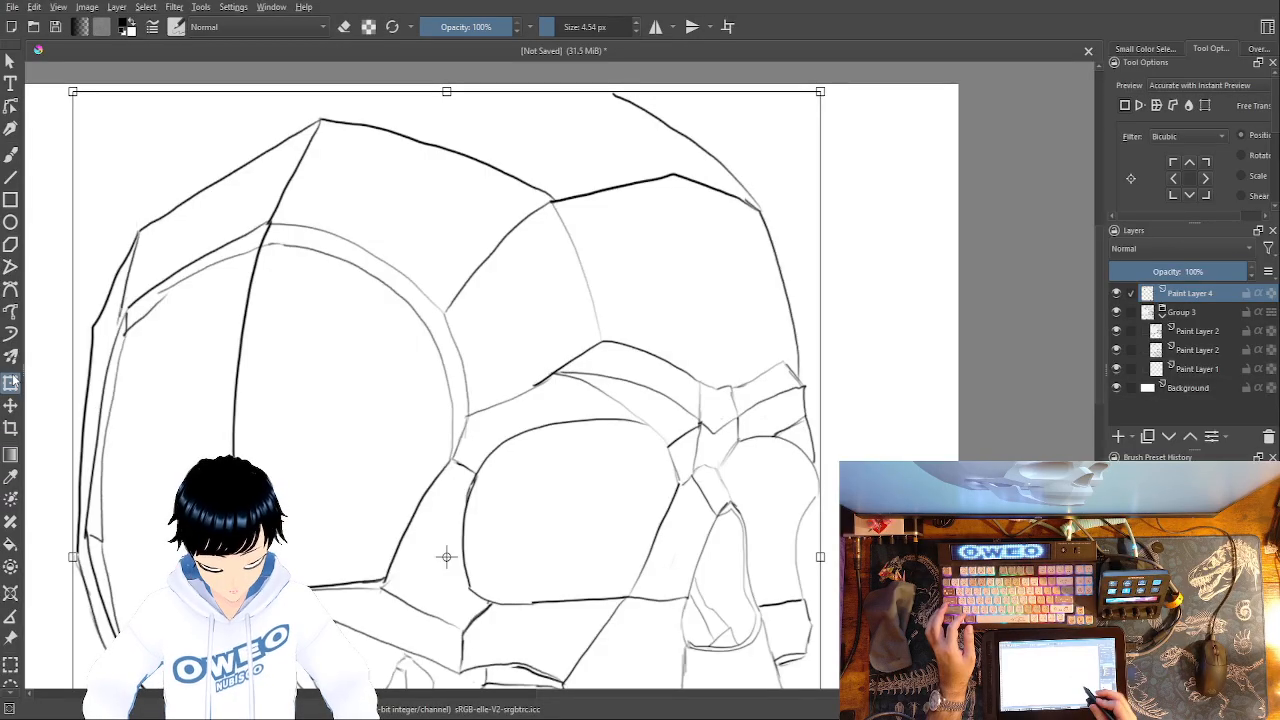
scroll(446, 400, "down", 5)
scroll(480, 300, "down", 1)
scroll(711, 294, "up", 1)
scroll(716, 345, "up", 10)
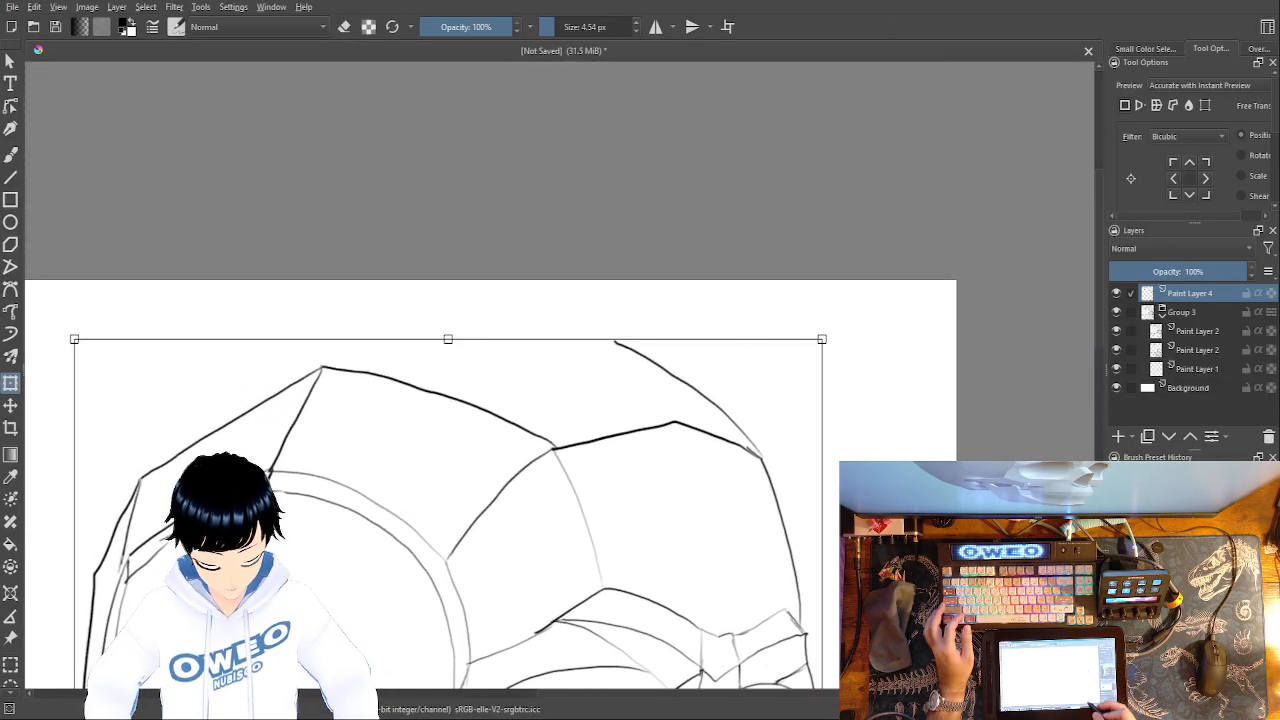
left_click(11, 154)
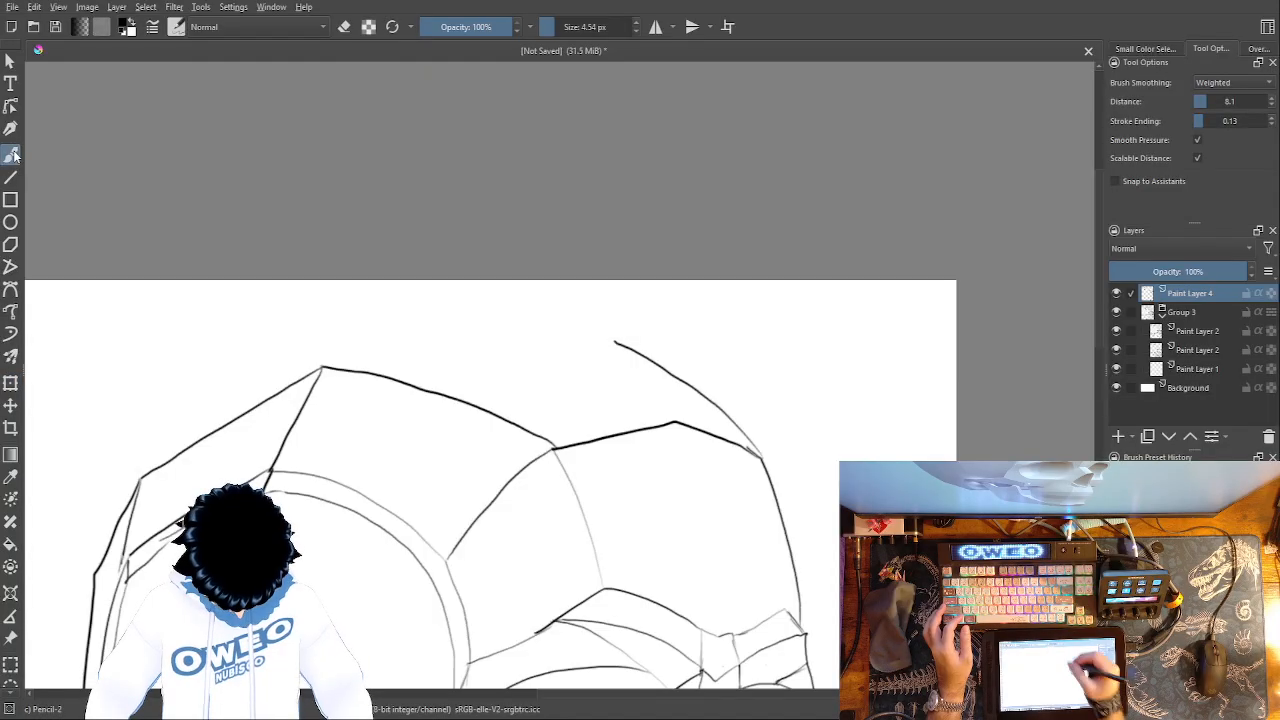
left_click_drag(613, 341, 444, 291)
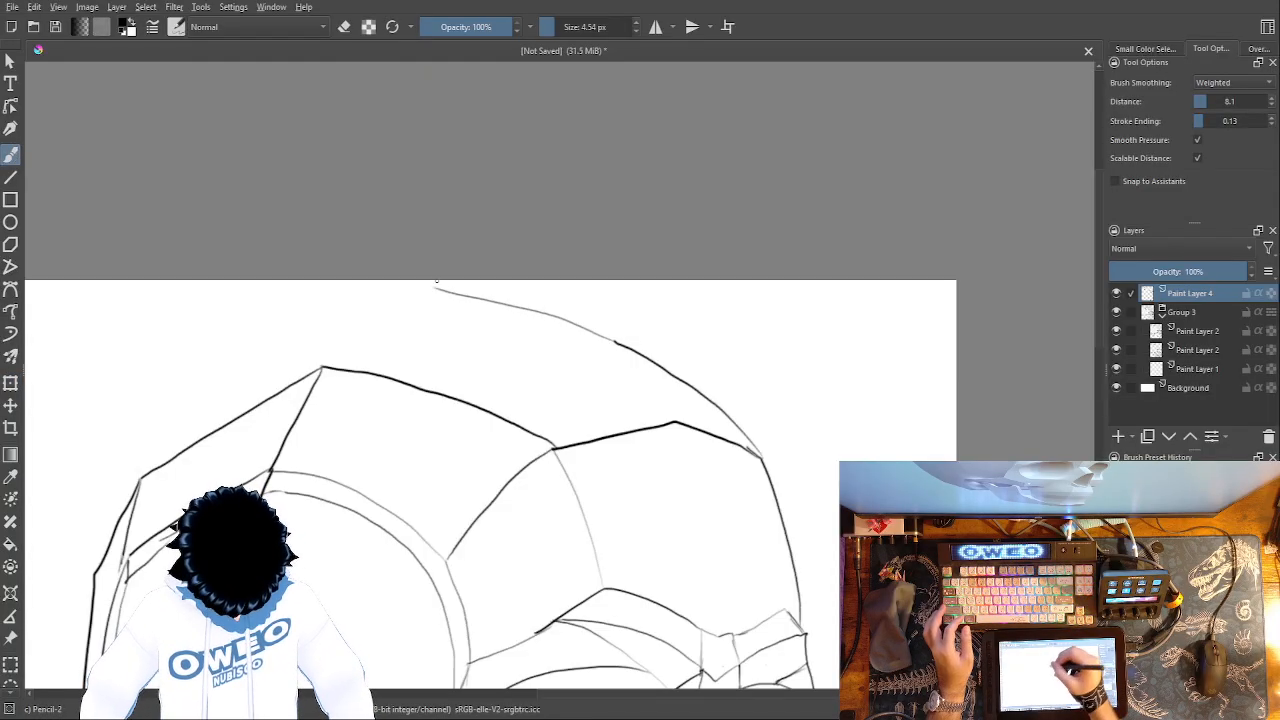
key("ctrl+z")
mouse_move(614, 341)
left_mouse_down()
mouse_move(407, 301)
mouse_move(321, 360)
left_mouse_up()
mouse_move(406, 300)
left_mouse_down()
mouse_move(237, 382)
mouse_move(115, 472)
left_mouse_up()
key("ctrl+z")
mouse_move(404, 300)
left_mouse_down()
mouse_move(249, 369)
mouse_move(130, 448)
left_mouse_up()
key("ctrl+z")
mouse_move(406, 300)
left_mouse_down()
mouse_move(271, 360)
mouse_move(134, 477)
left_mouse_up()
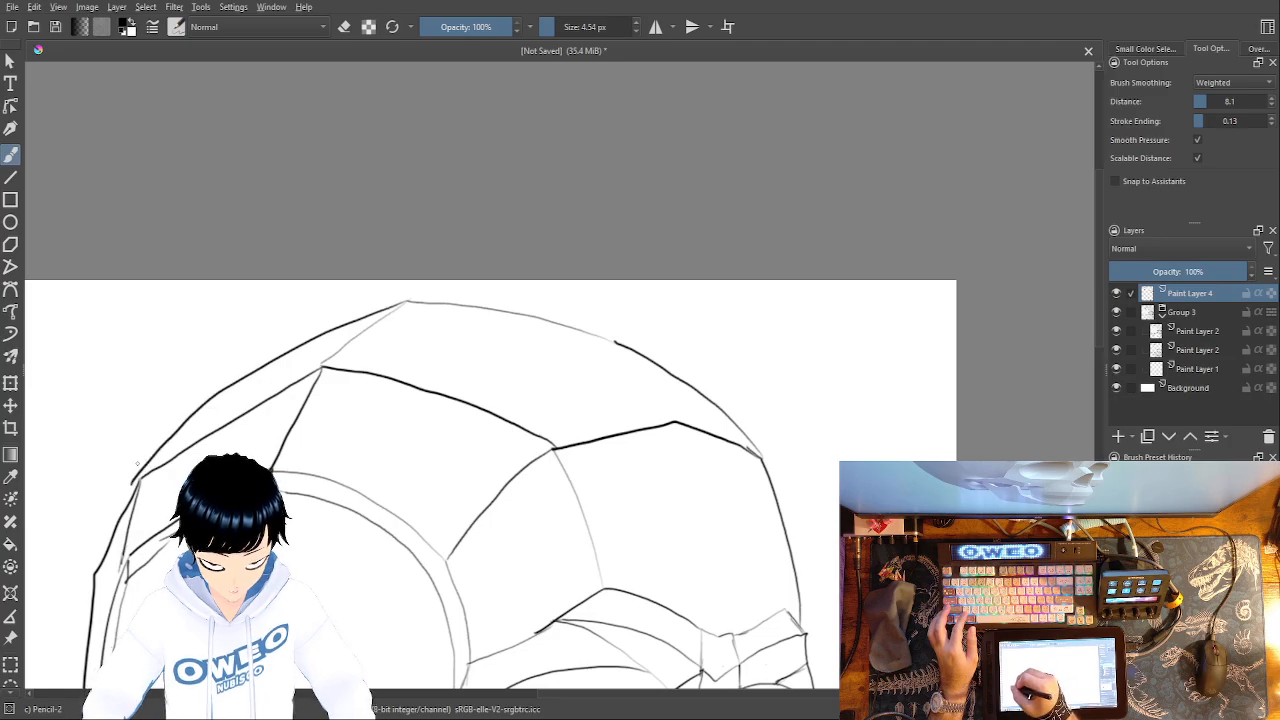
key("ctrl+z")
mouse_move(406, 300)
left_mouse_down()
mouse_move(313, 340)
mouse_move(140, 472)
left_mouse_up()
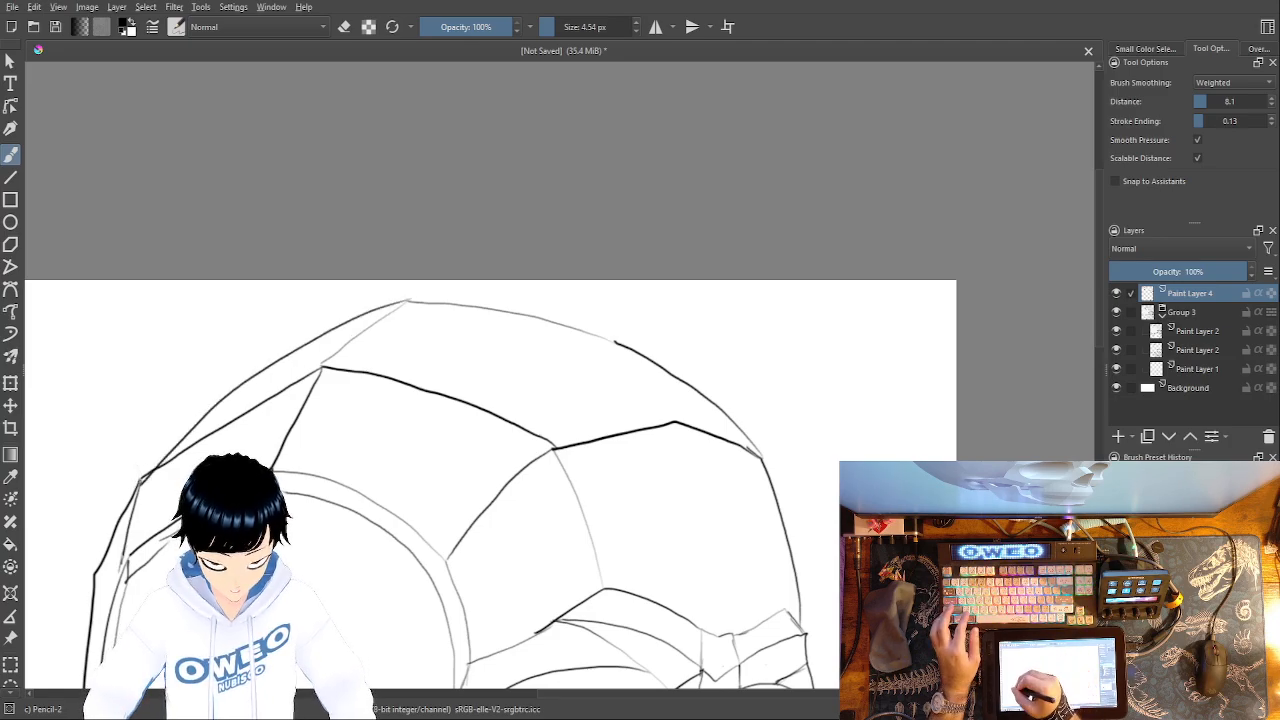
key("ctrl+z")
mouse_move(406, 300)
left_mouse_down()
mouse_move(309, 337)
mouse_move(145, 468)
left_mouse_up()
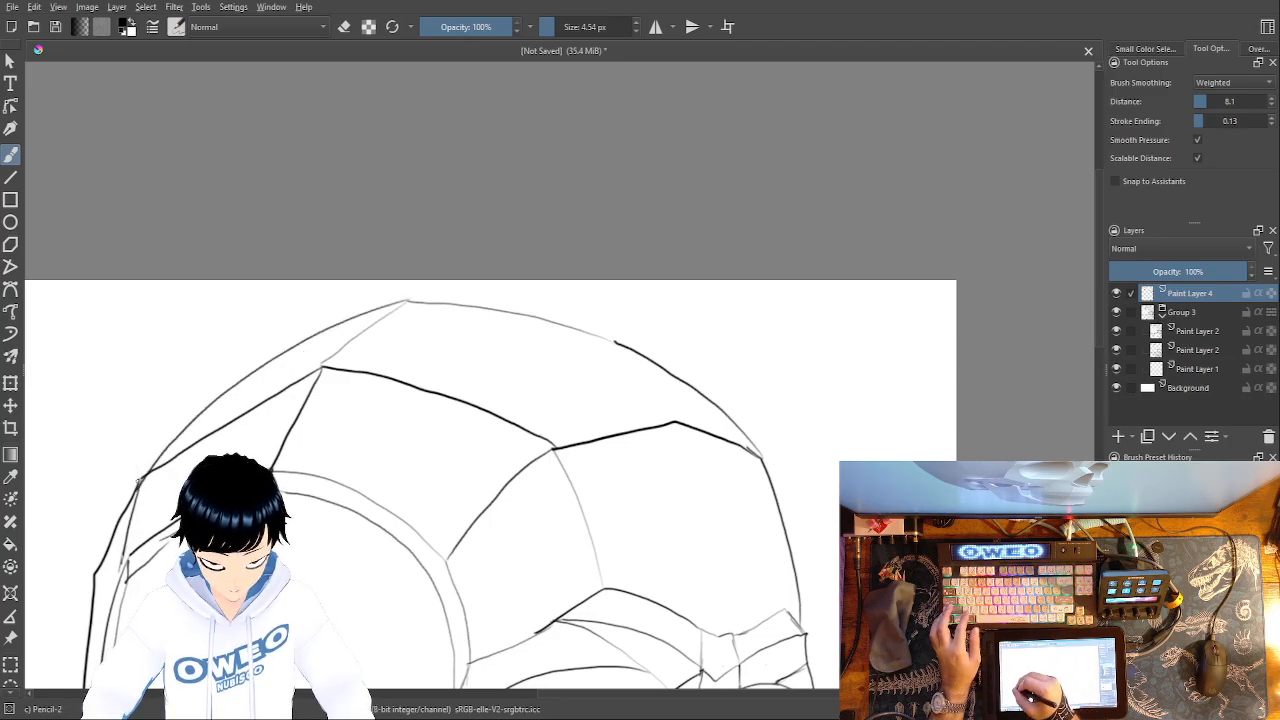
key("ctrl+z")
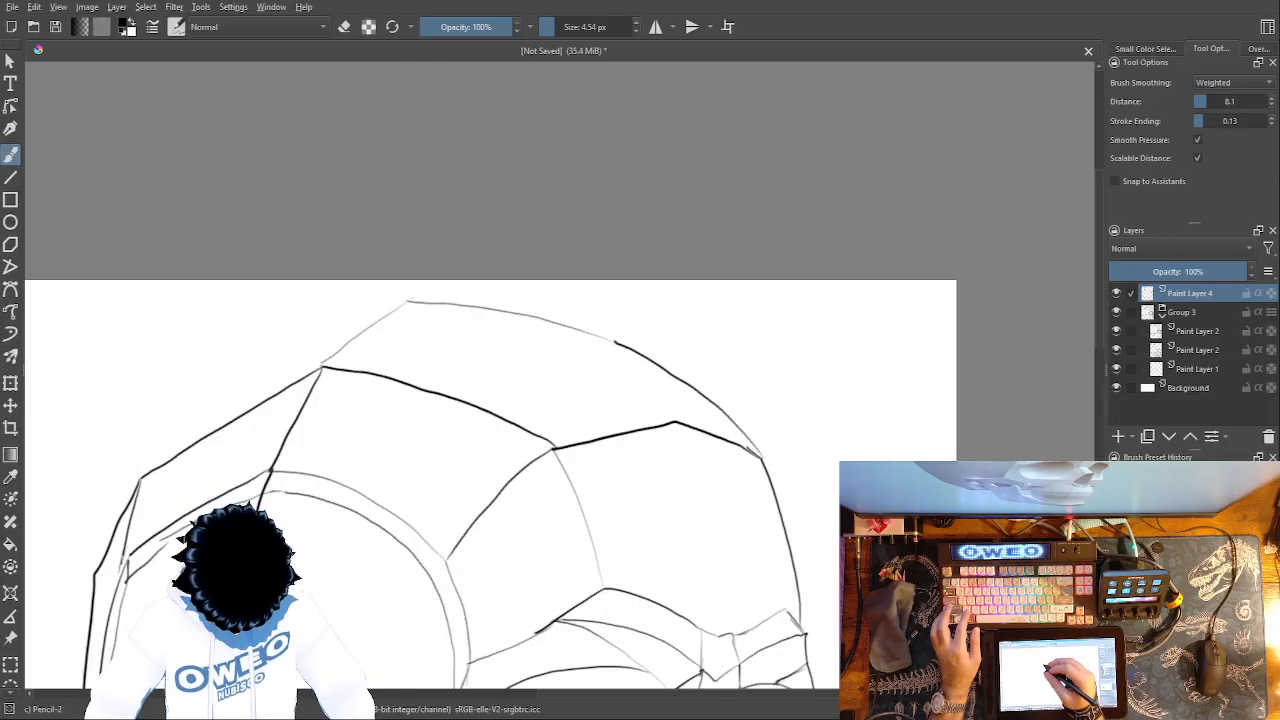
key("ctrl+z")
key("ctrl+z")
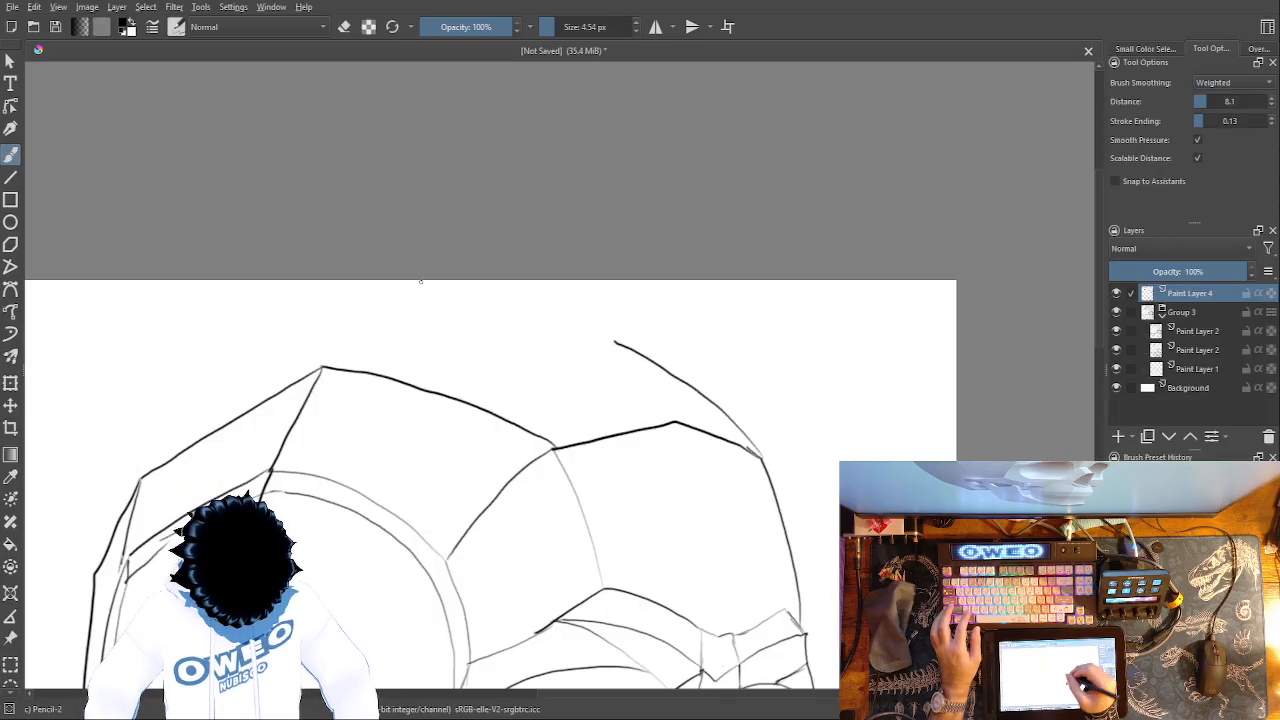
left_click_drag(615, 342, 357, 322)
left_click_drag(320, 365, 402, 304)
key("ctrl+z")
key("ctrl+z")
left_click_drag(324, 365, 379, 331)
mouse_move(615, 342)
left_mouse_down()
mouse_move(483, 324)
mouse_move(375, 330)
mouse_move(234, 393)
mouse_move(150, 455)
left_mouse_up()
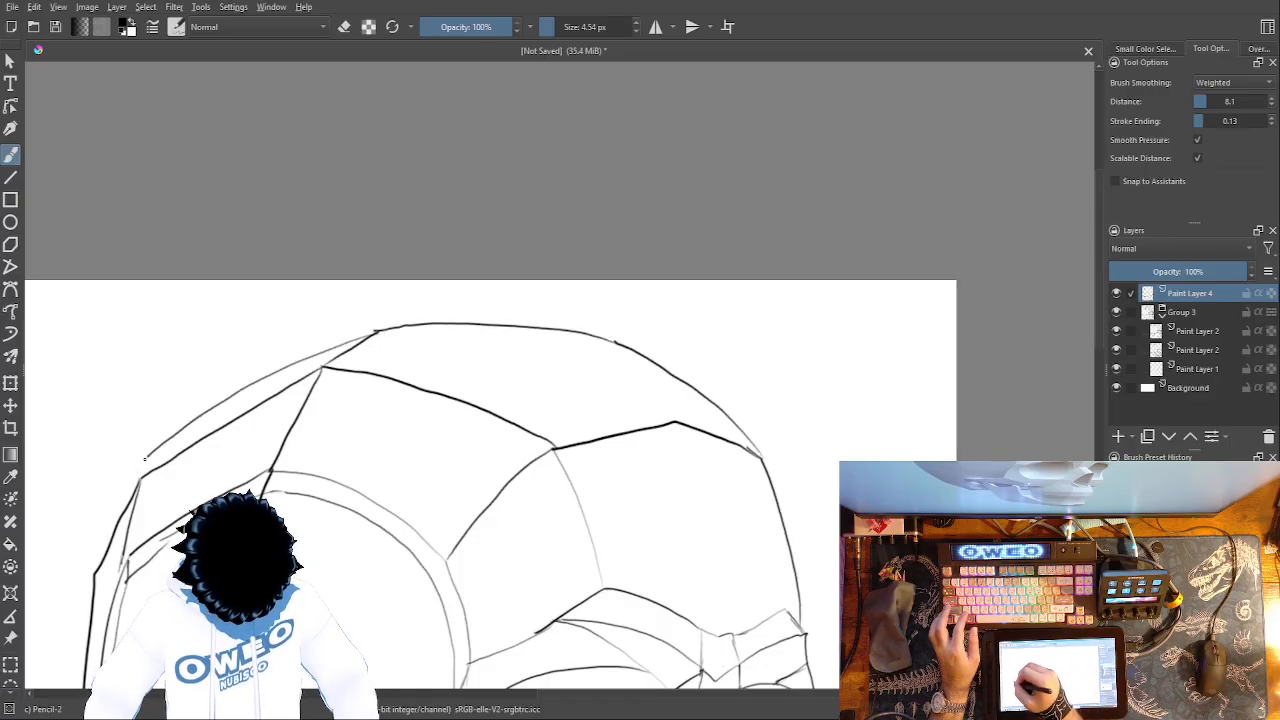
key("ctrl+z")
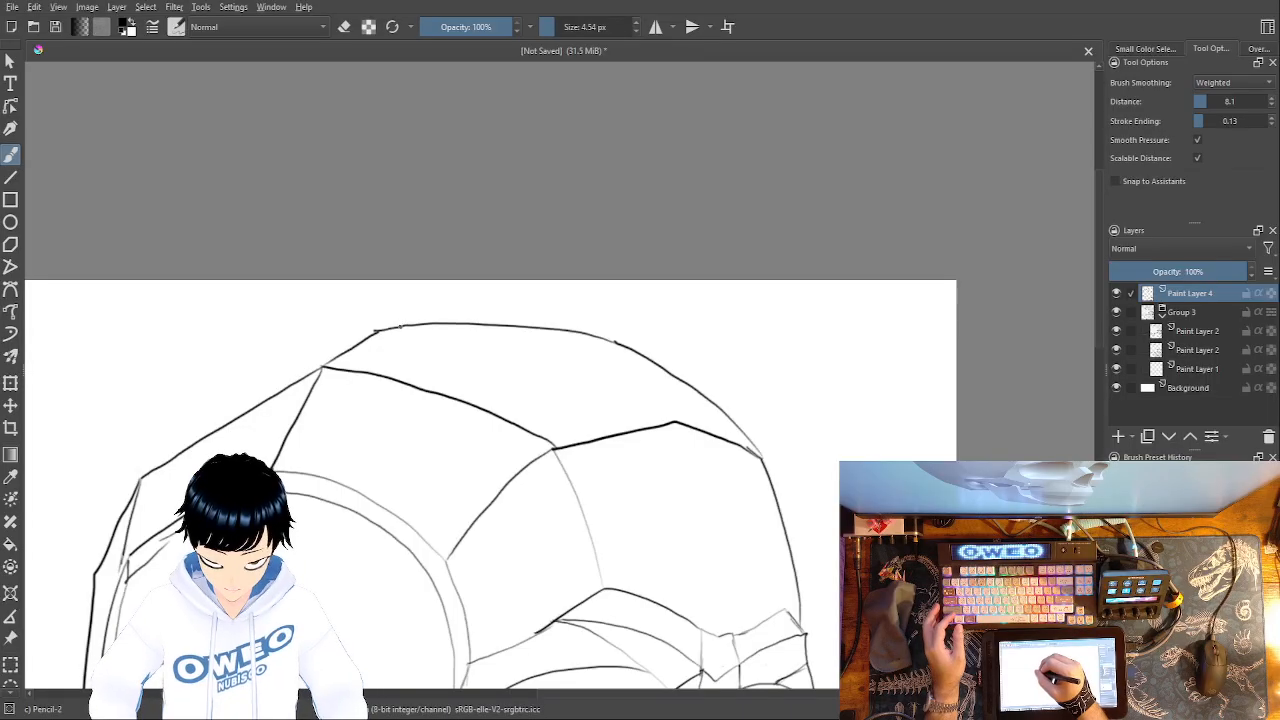
key("ctrl+z")
key("ctrl+z")
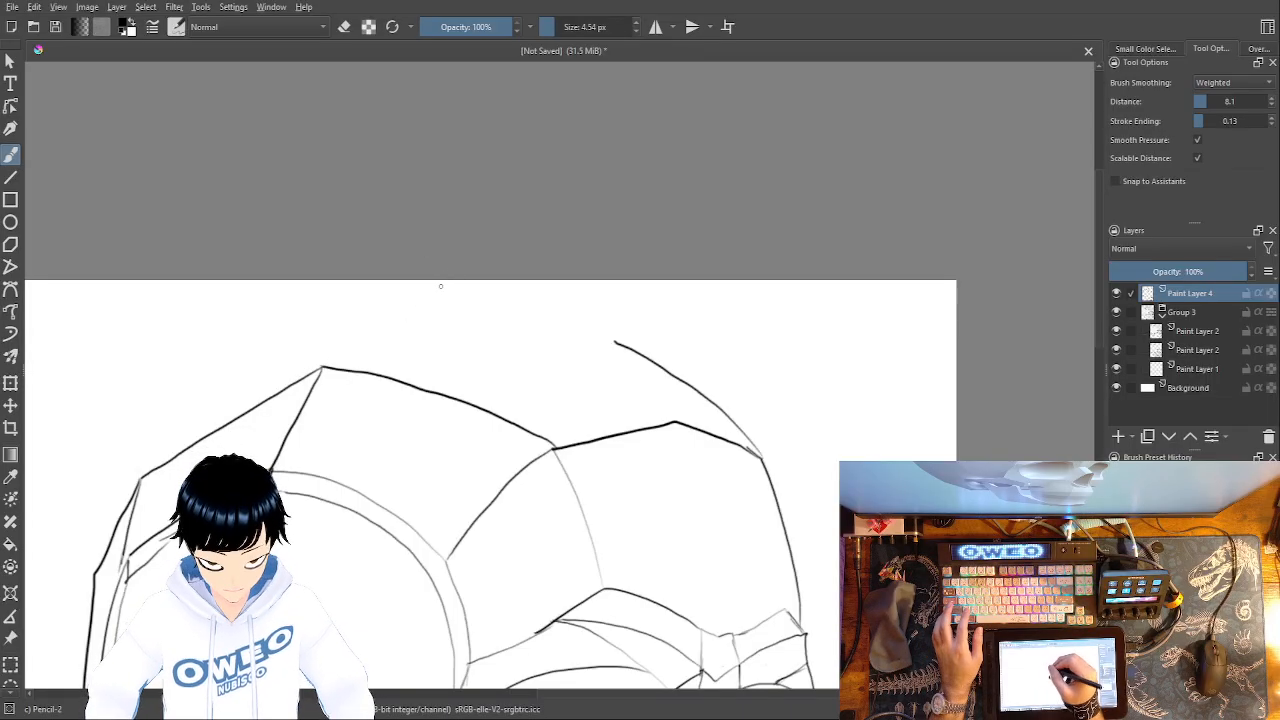
left_click_drag(324, 367, 434, 314)
mouse_move(622, 344)
left_mouse_down()
mouse_move(438, 305)
mouse_move(198, 414)
left_mouse_up()
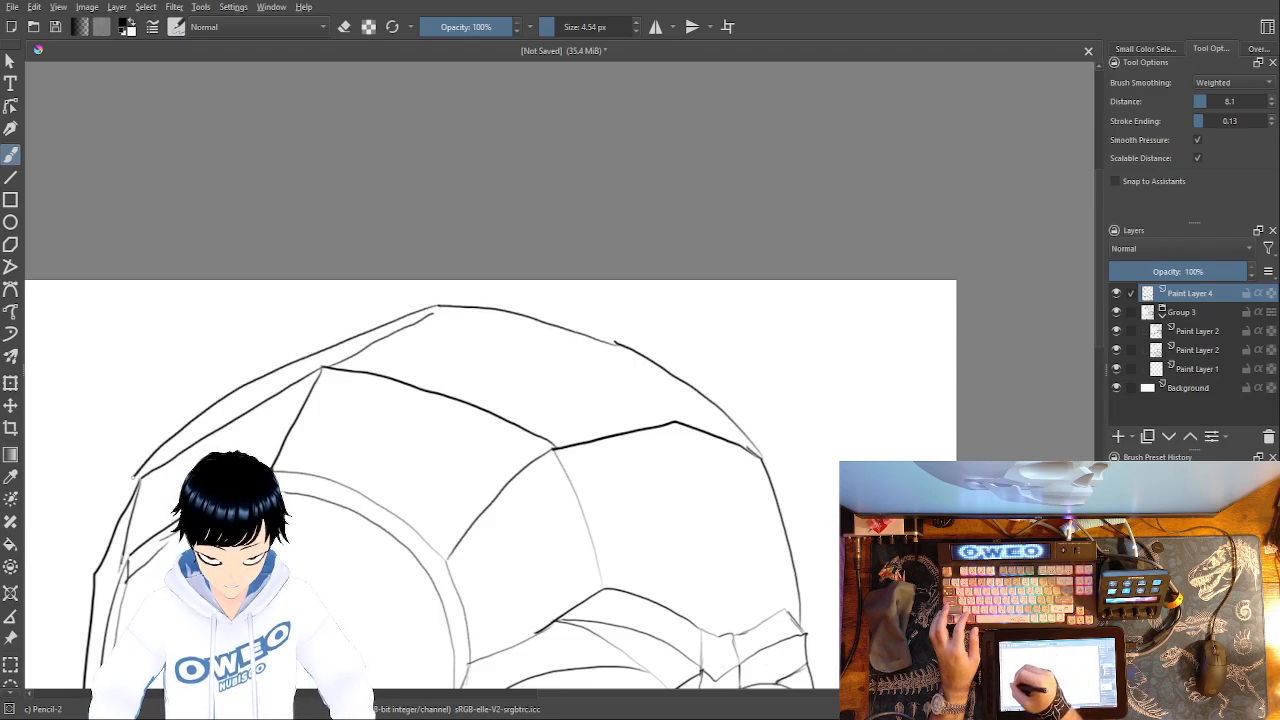
key("ctrl+z")
left_click_drag(432, 315, 441, 304)
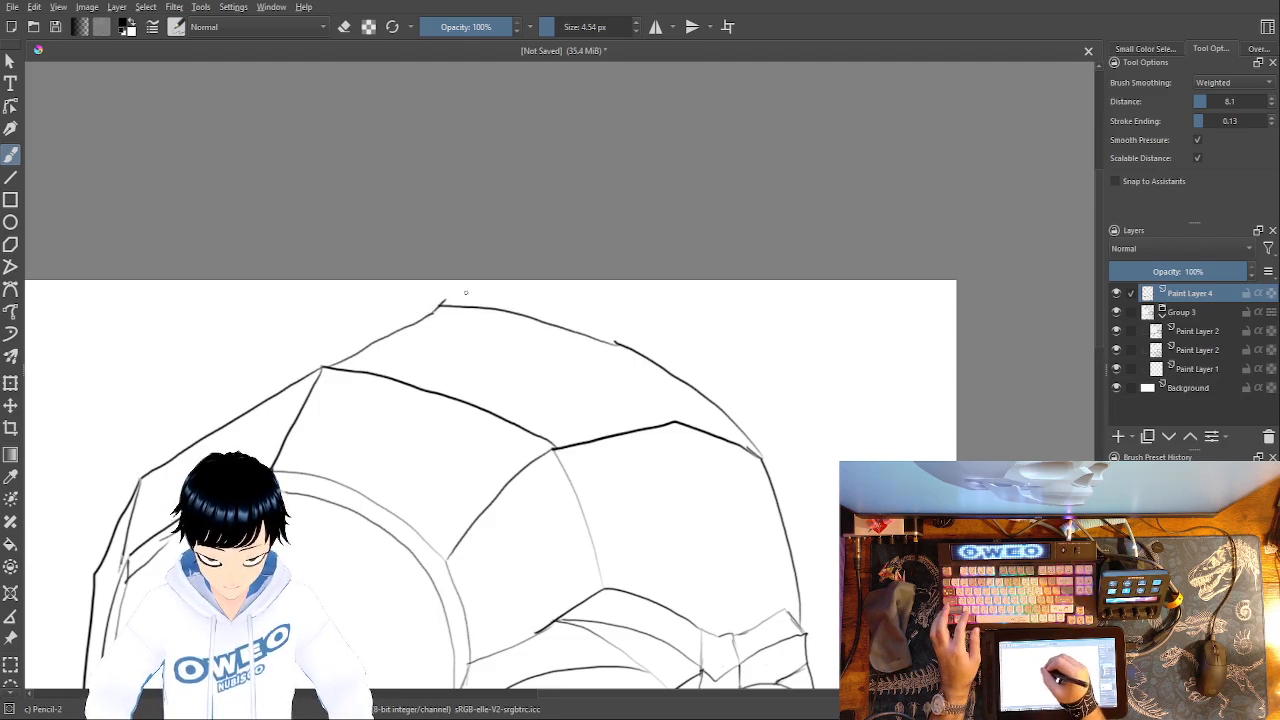
key("ctrl+z")
key("ctrl+z")
key("ctrl+z")
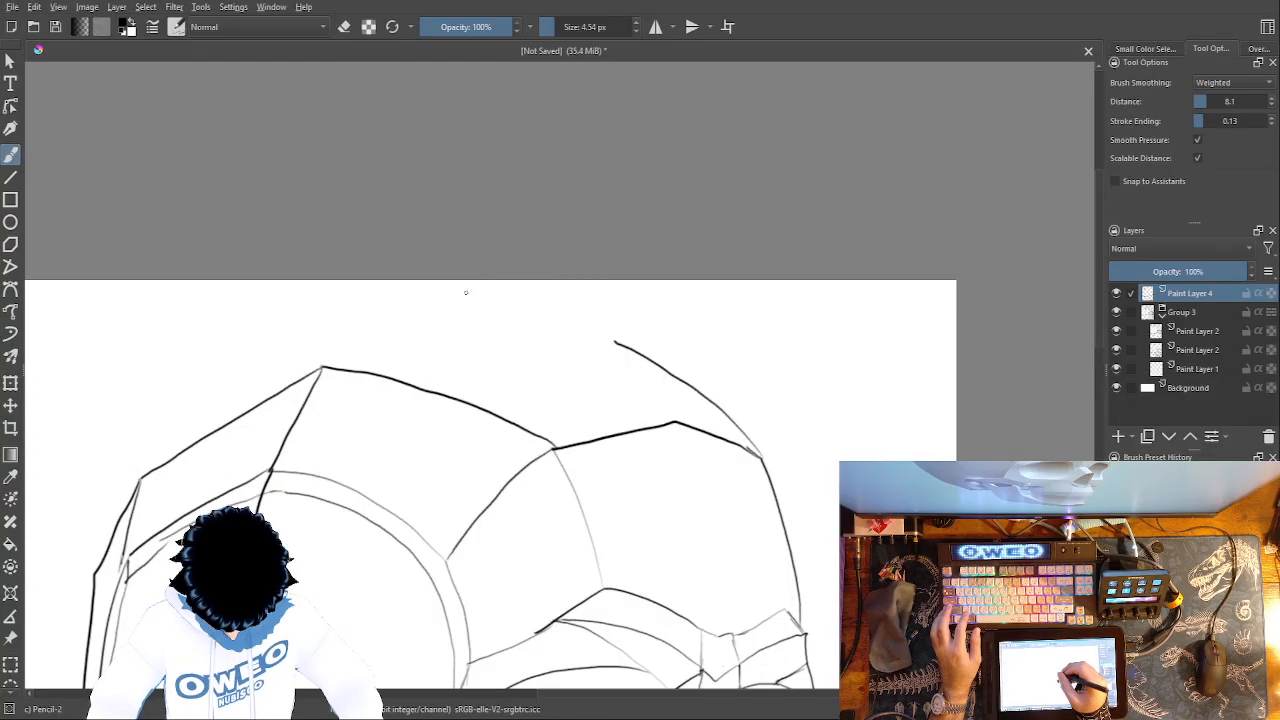
- Close the top of the cranium with a rounded outline from the rear corner to the far contour, linking its crown to the near top corner
mouse_move(143, 466)
left_mouse_down()
mouse_move(232, 373)
mouse_move(405, 312)
left_mouse_up()
left_click_drag(321, 368, 406, 310)
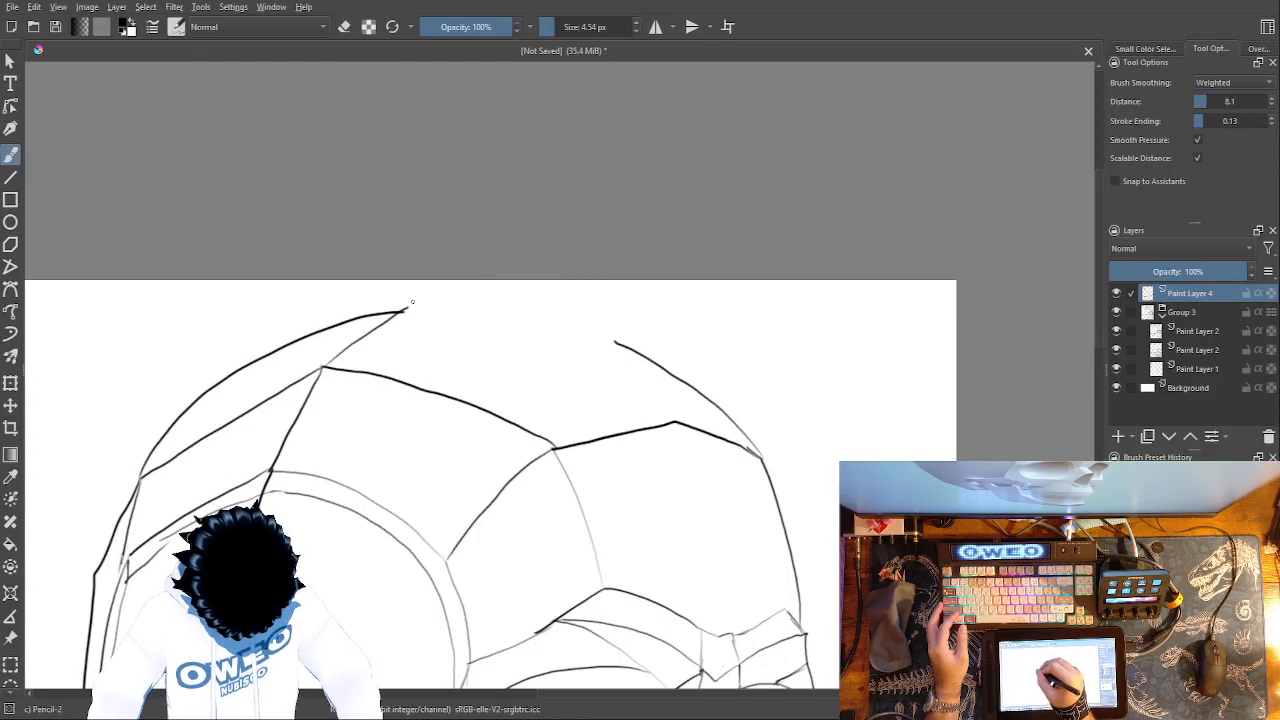
mouse_move(616, 344)
left_mouse_down()
mouse_move(545, 321)
mouse_move(400, 309)
left_mouse_up()
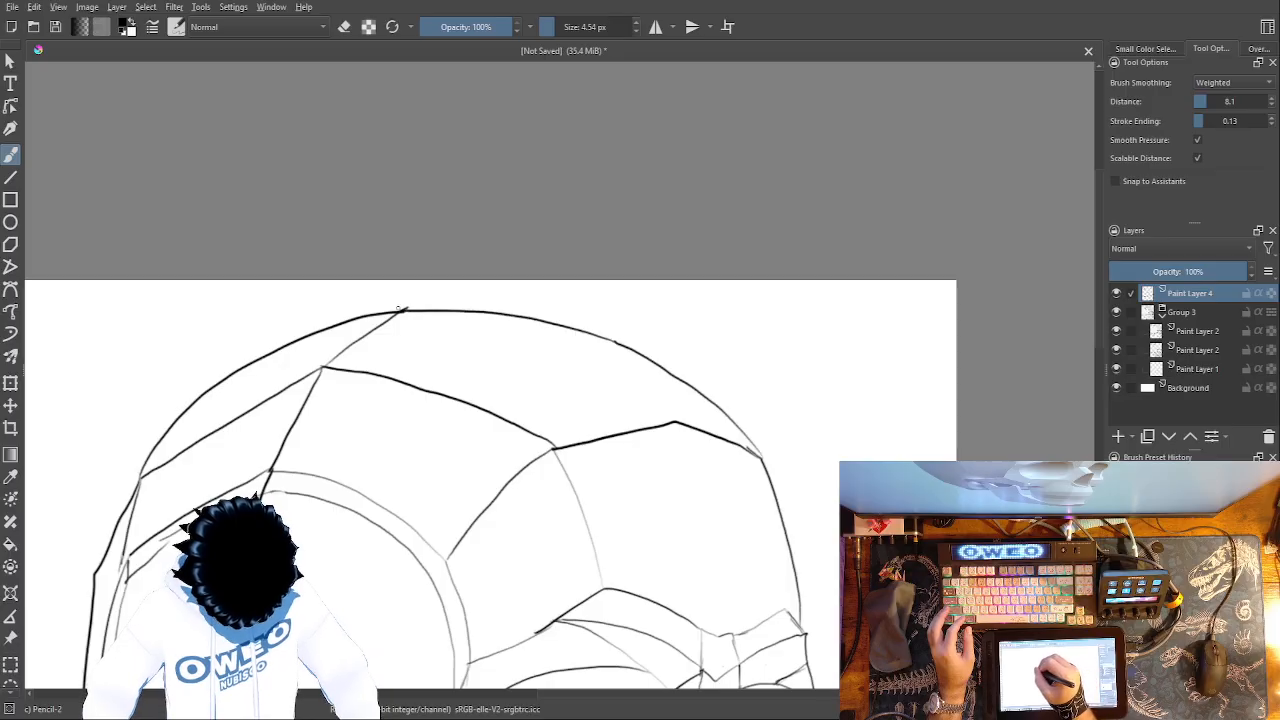
- Draw a closed inner contour inside the near eye socket, following its rim to leave a band around the opening
scroll(766, 237, "down", 5)
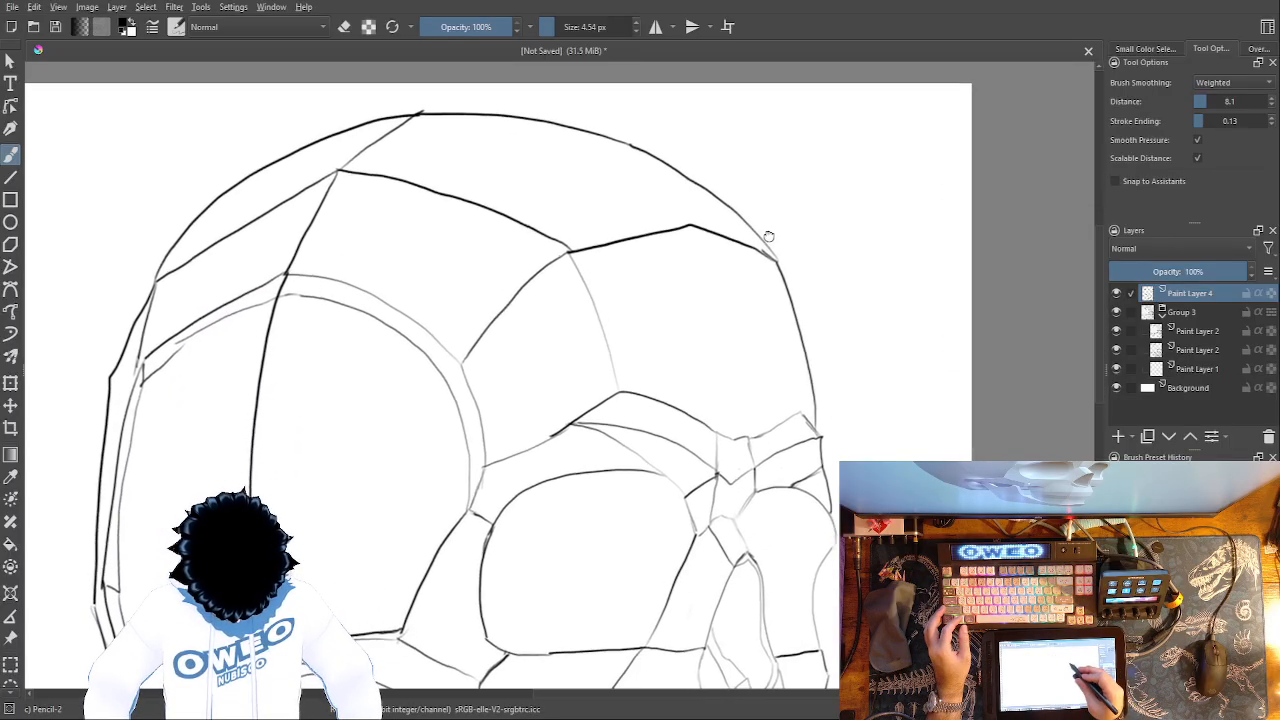
left_click_drag(805, 265, 778, 131)
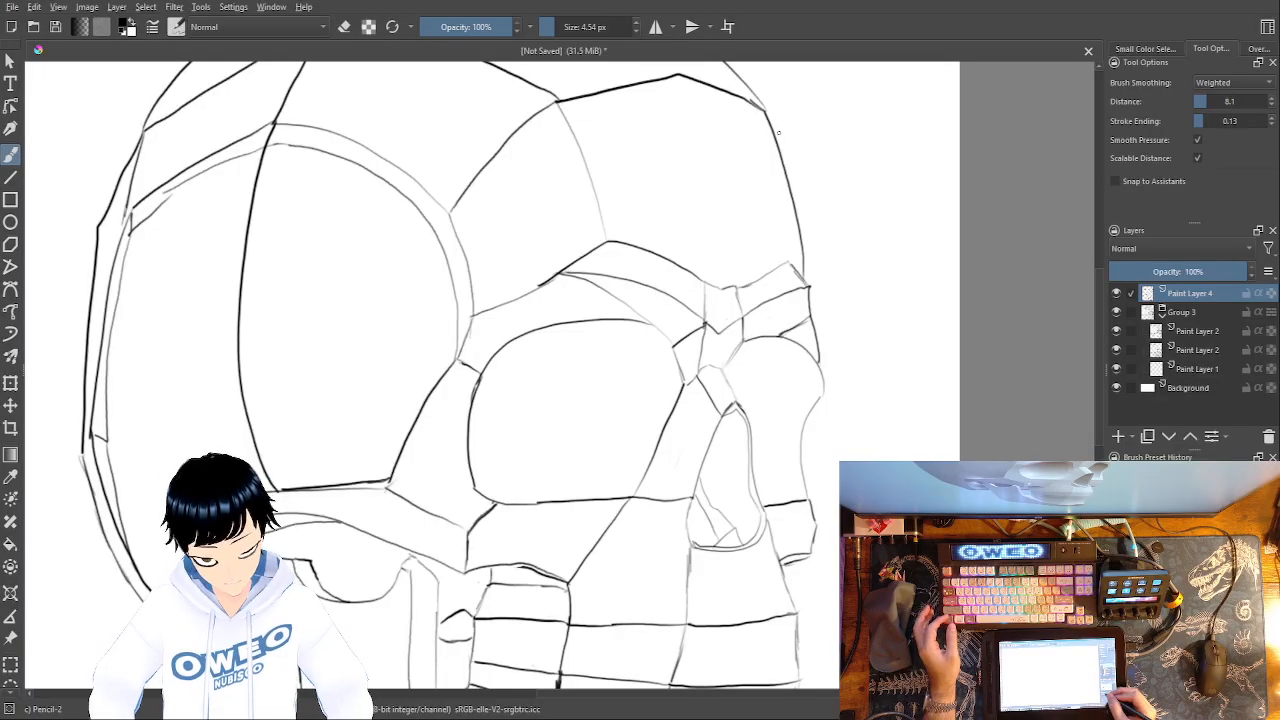
scroll(577, 398, "up", 5)
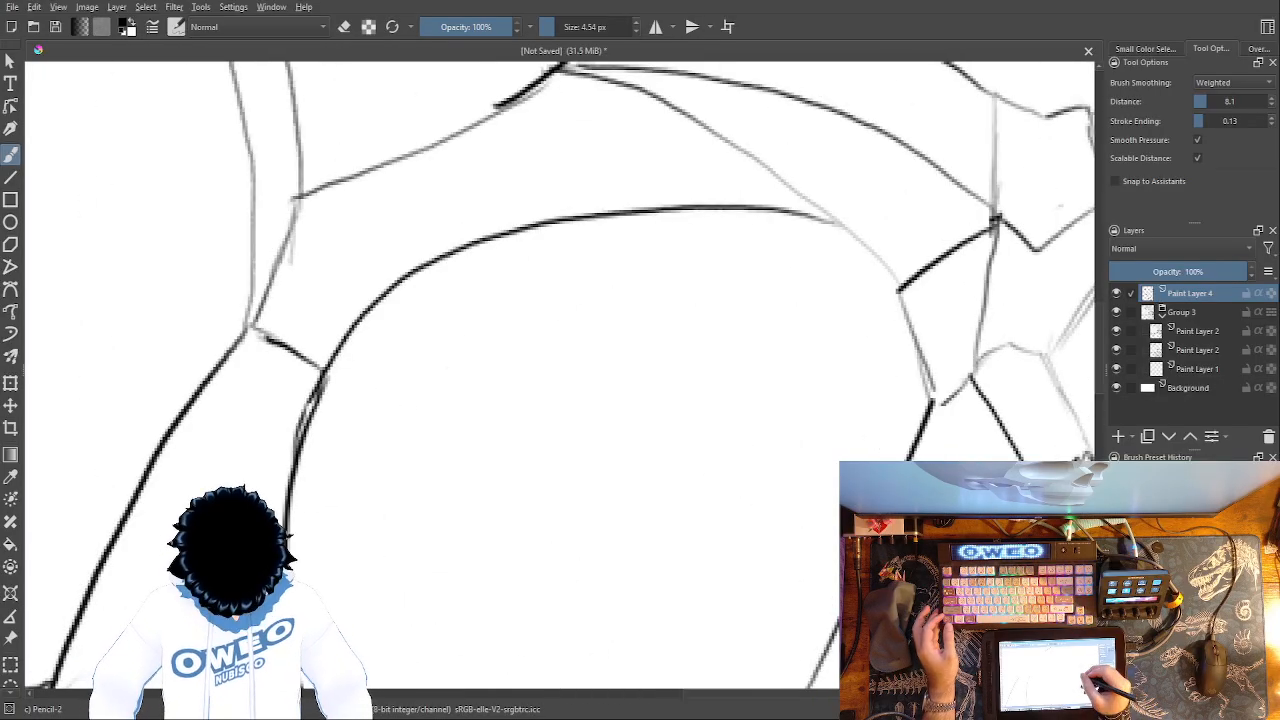
mouse_move(880, 437)
left_mouse_down()
mouse_move(842, 315)
mouse_move(759, 263)
mouse_move(640, 256)
mouse_move(459, 316)
mouse_move(355, 385)
left_mouse_up()
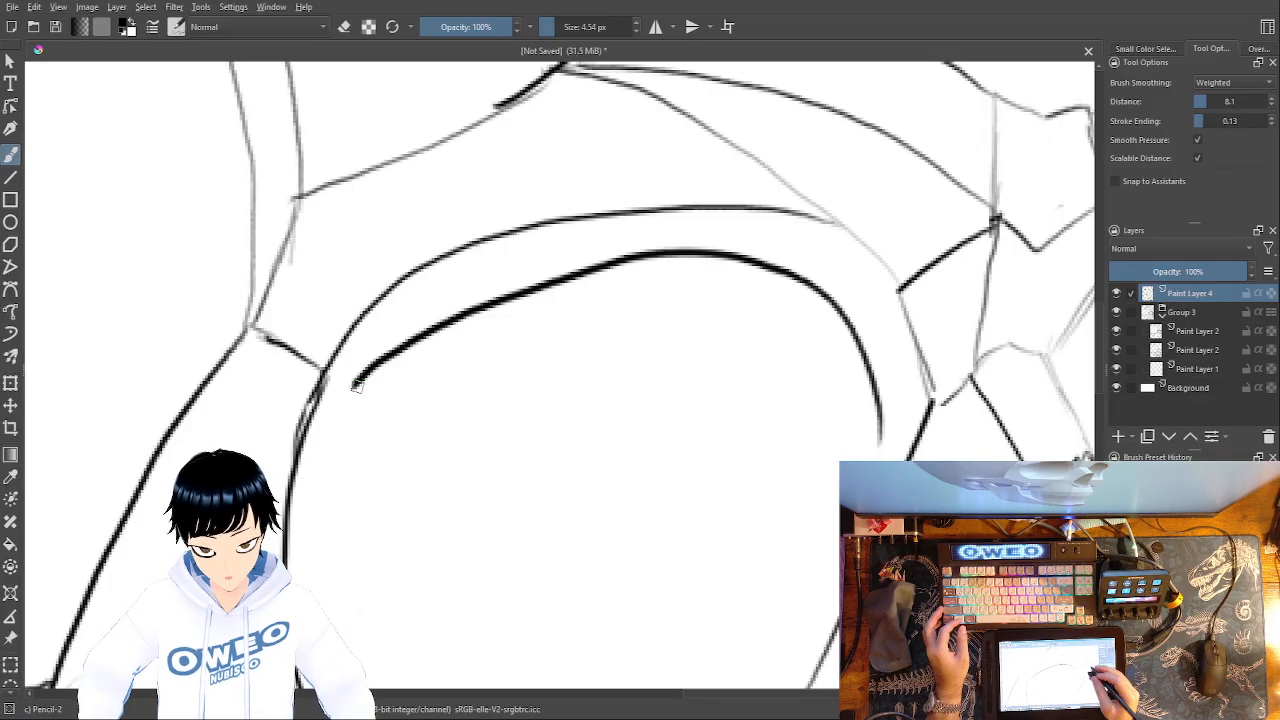
left_click_drag(357, 387, 370, 289)
mouse_move(893, 330)
left_mouse_down()
mouse_move(855, 430)
mouse_move(752, 612)
mouse_move(515, 596)
mouse_move(376, 570)
mouse_move(350, 366)
mouse_move(373, 265)
left_mouse_up()
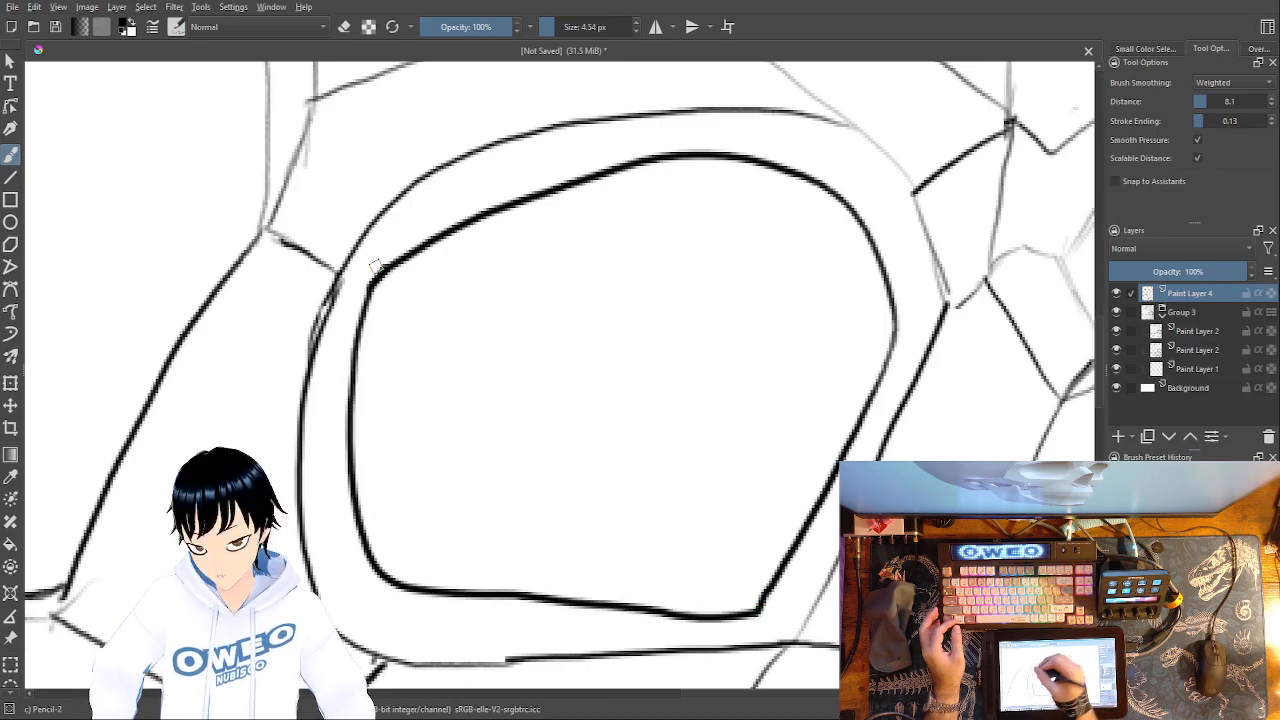
- Draw an inner contour inside the far eye socket, following its upper rim, outer side and lower edge to leave a band around the opening
left_click_drag(445, 599, 100, 569)
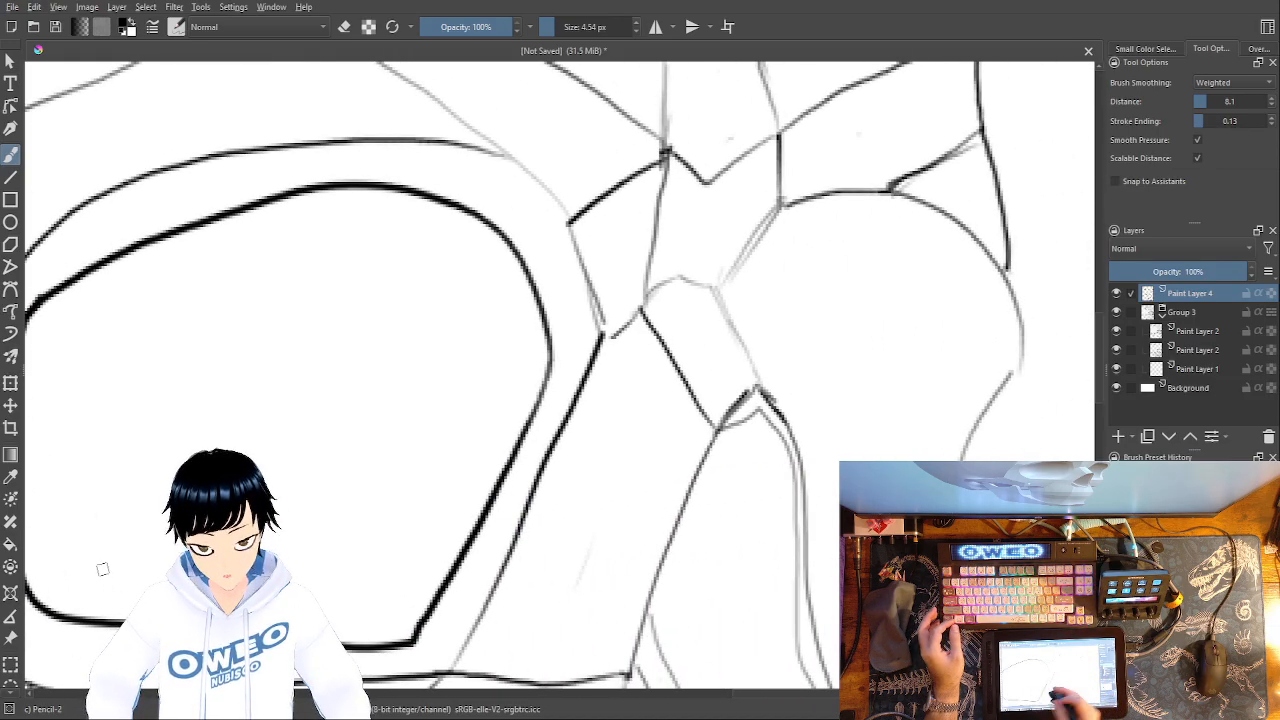
left_click_drag(804, 503, 692, 438)
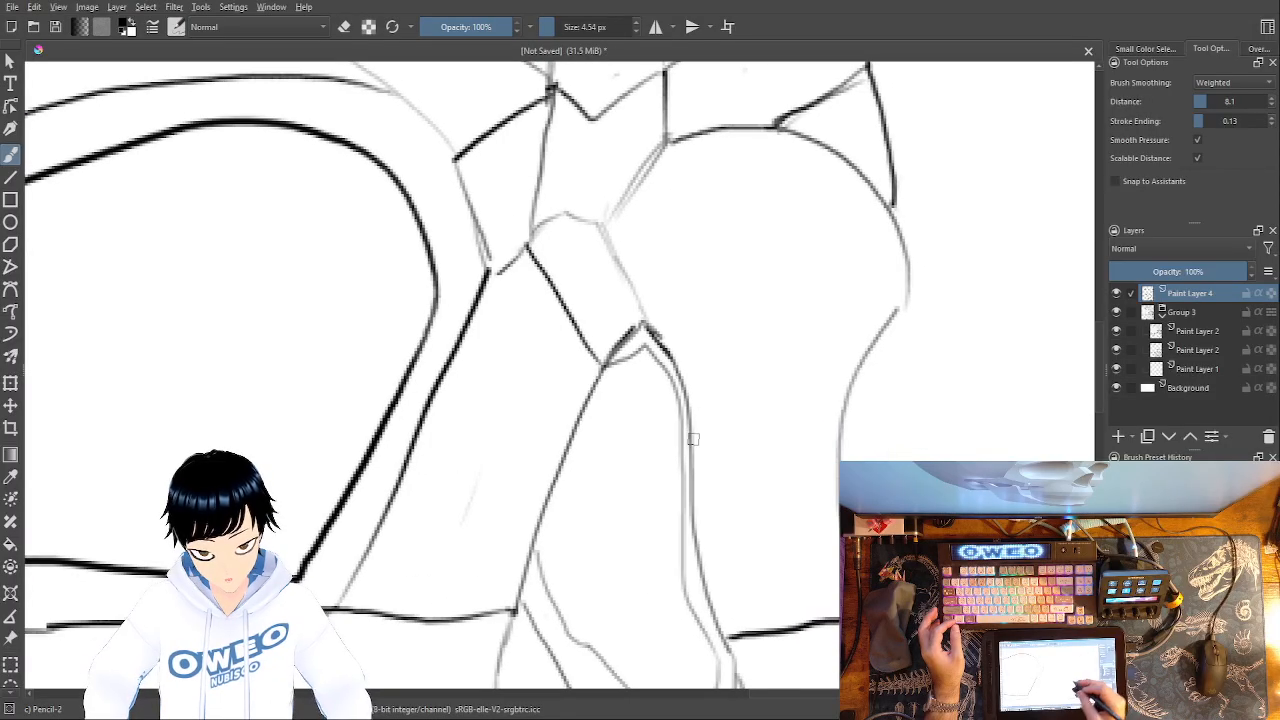
mouse_move(835, 358)
left_mouse_down()
mouse_move(873, 272)
mouse_move(861, 224)
mouse_move(809, 174)
mouse_move(745, 161)
mouse_move(642, 188)
left_mouse_up()
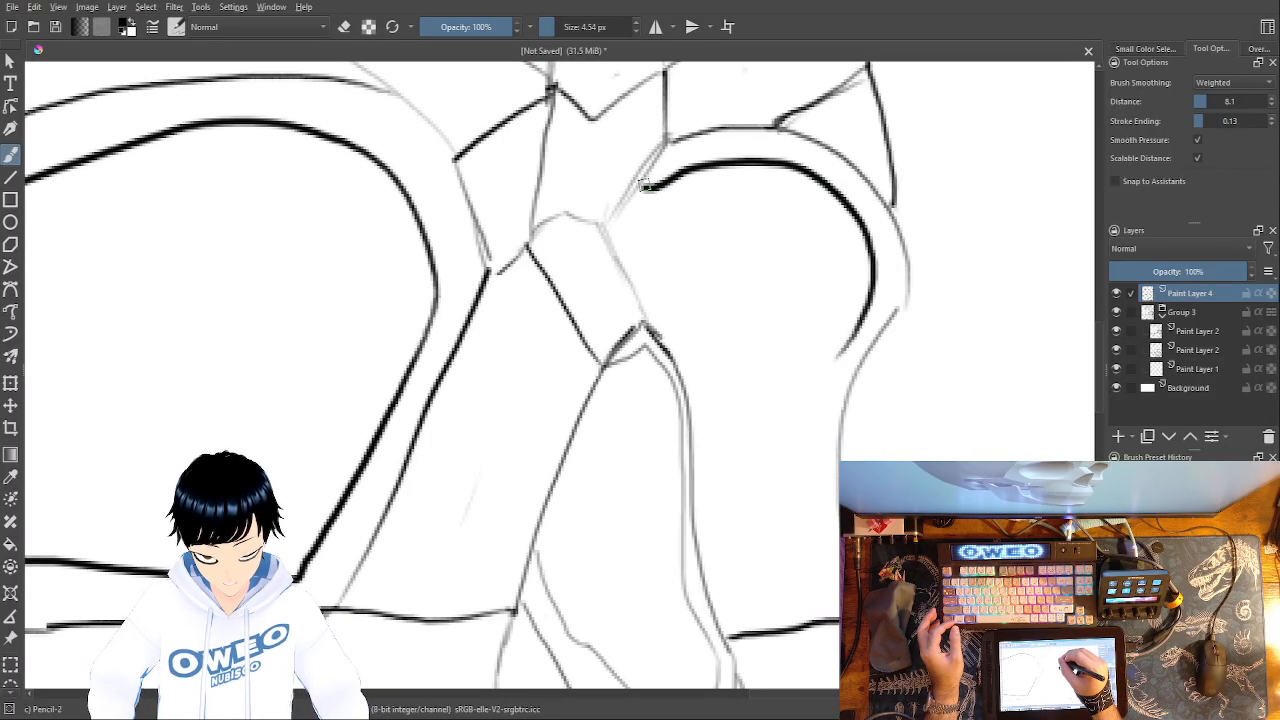
mouse_move(839, 346)
left_mouse_down()
mouse_move(815, 453)
mouse_move(831, 600)
mouse_move(755, 595)
mouse_move(736, 566)
left_mouse_up()
key("ctrl+z")
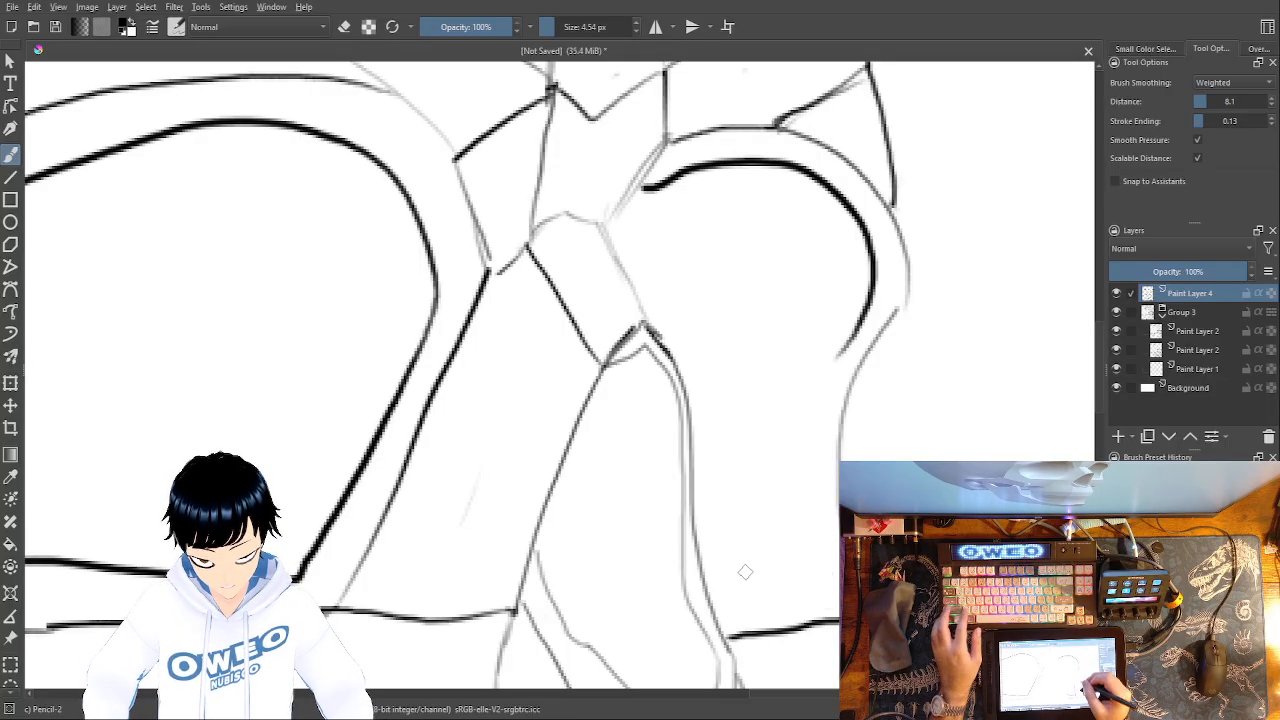
mouse_move(840, 346)
left_mouse_down()
mouse_move(796, 604)
mouse_move(706, 588)
left_mouse_up()
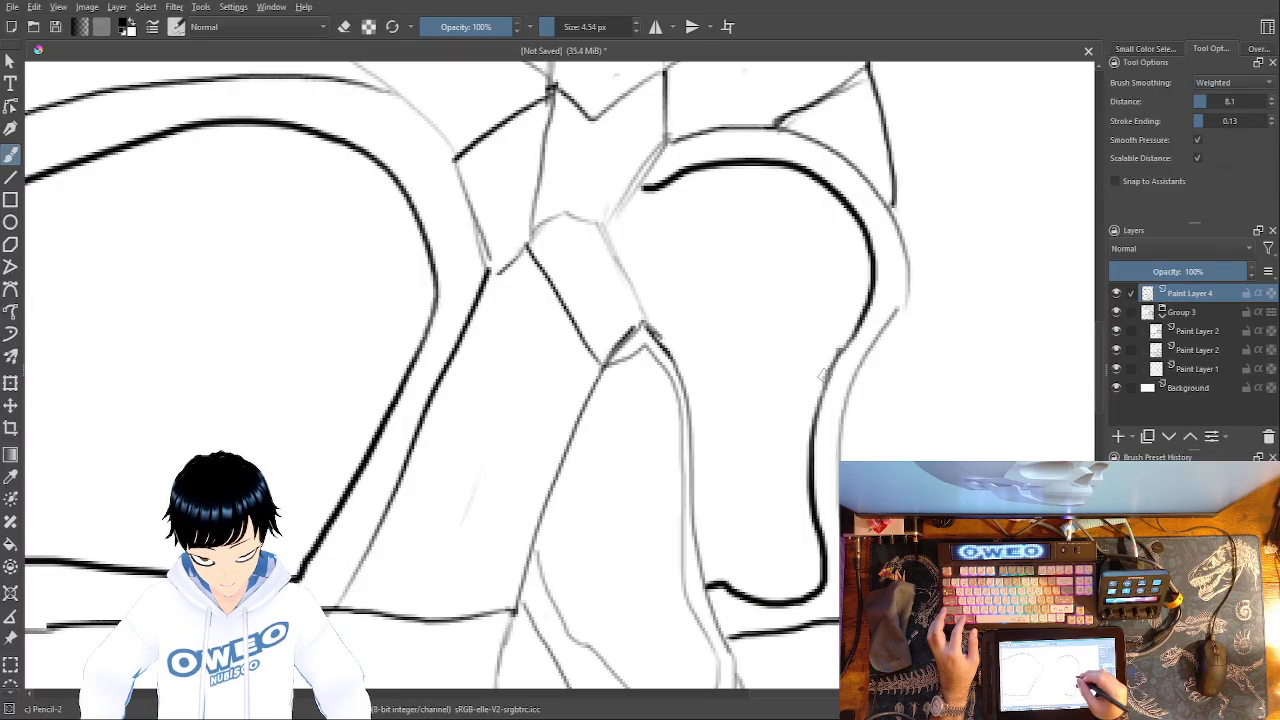
- Examine the whole second skull line drawing and compare it with the finished shaded skull
key("minus")
key("minus")
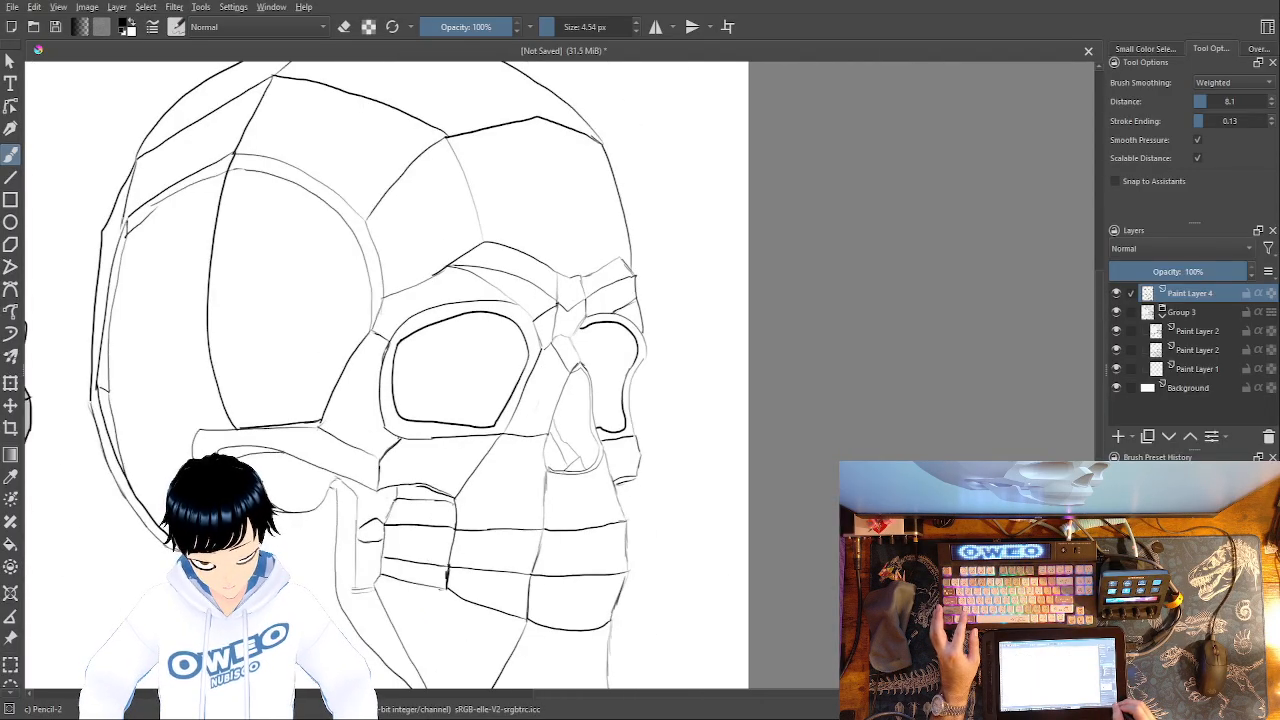
mouse_move(705, 519)
left_mouse_down()
mouse_move(891, 311)
mouse_move(802, 505)
mouse_move(828, 473)
left_mouse_up()
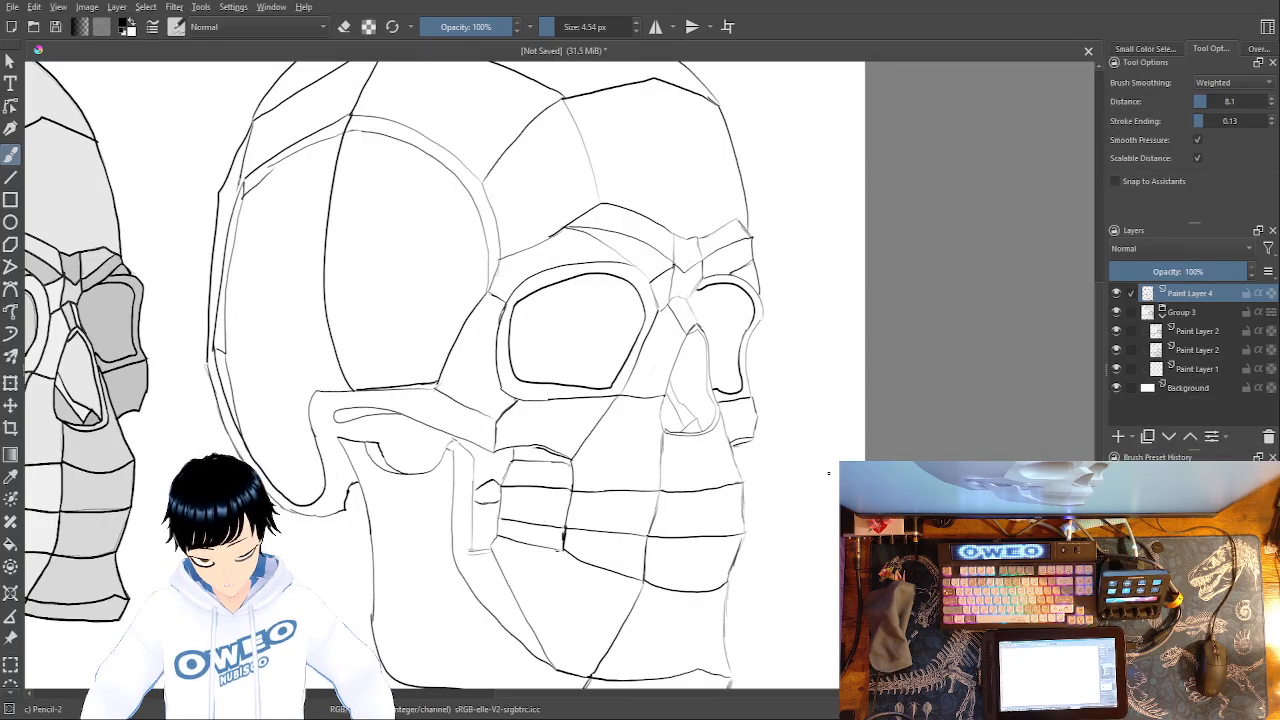
key("minus")
key("minus")
key("minus")
key("plus")
key("plus")
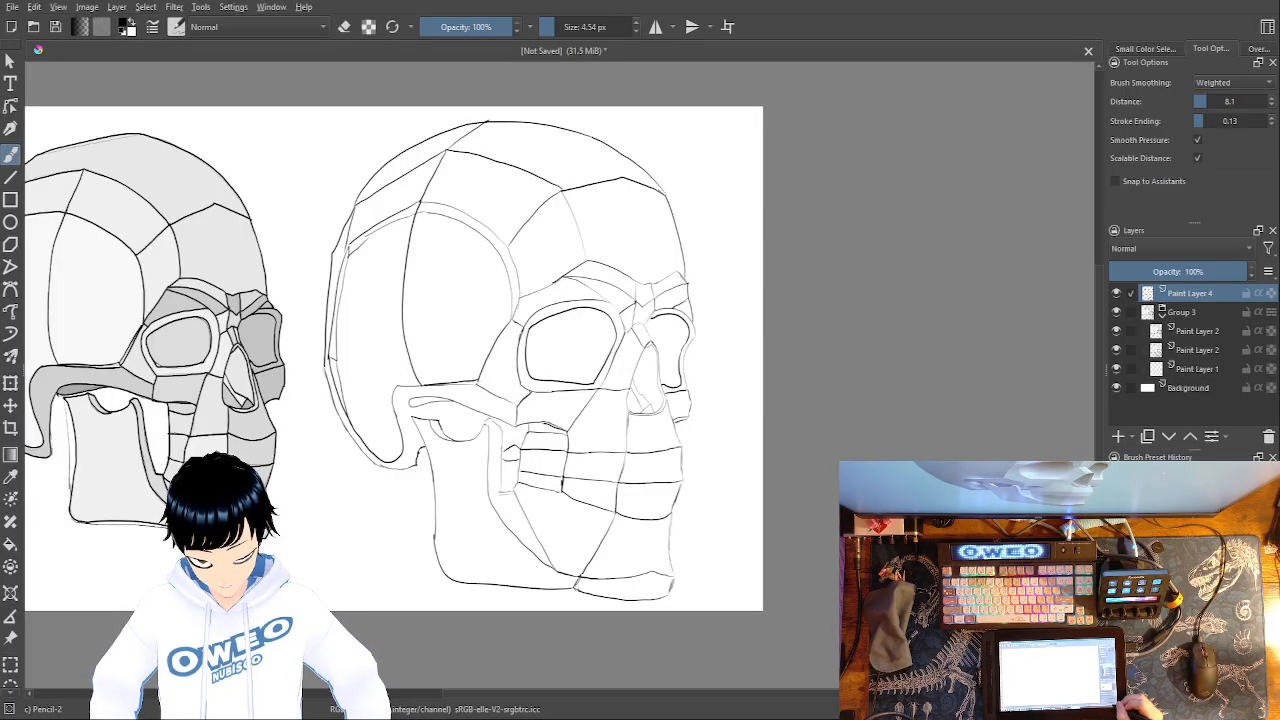
key("minus")
key("plus")
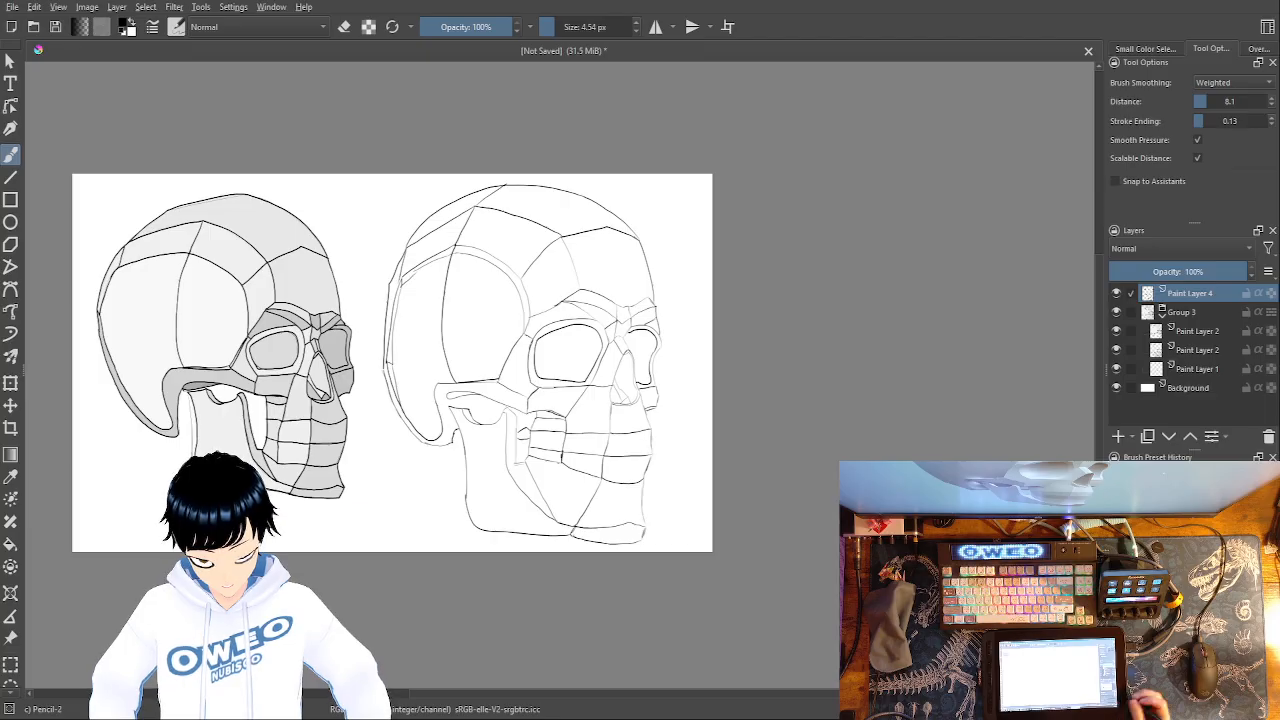
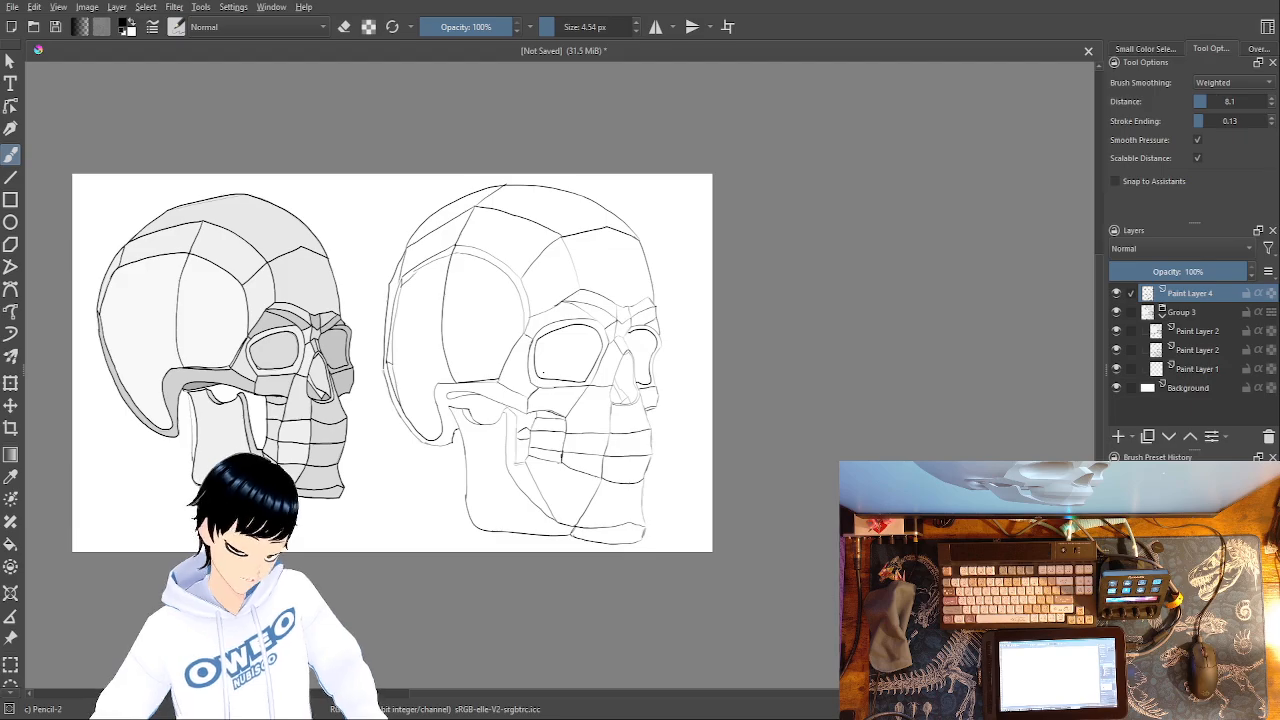
- Add a new paint layer above the line art and sketch a small square between the two skulls, near jaw level
left_click(1118, 437)
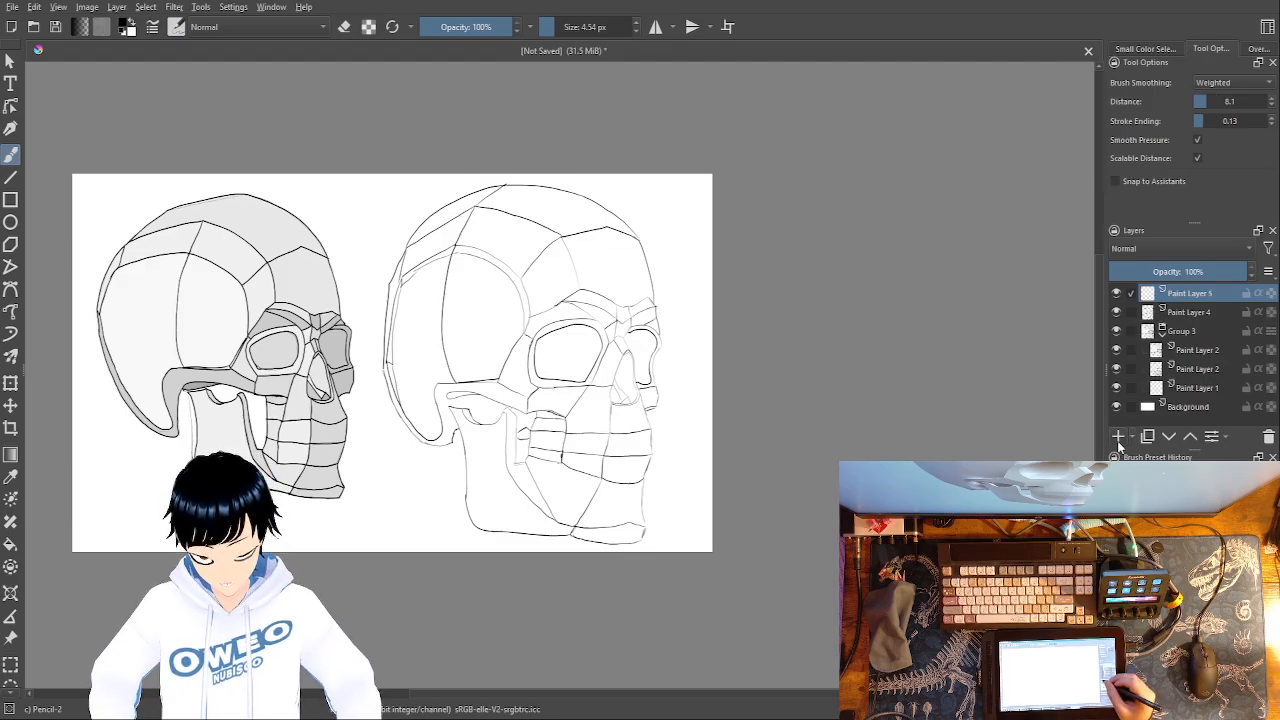
key("ctrl+plus")
key("ctrl+plus")
key("ctrl+plus")
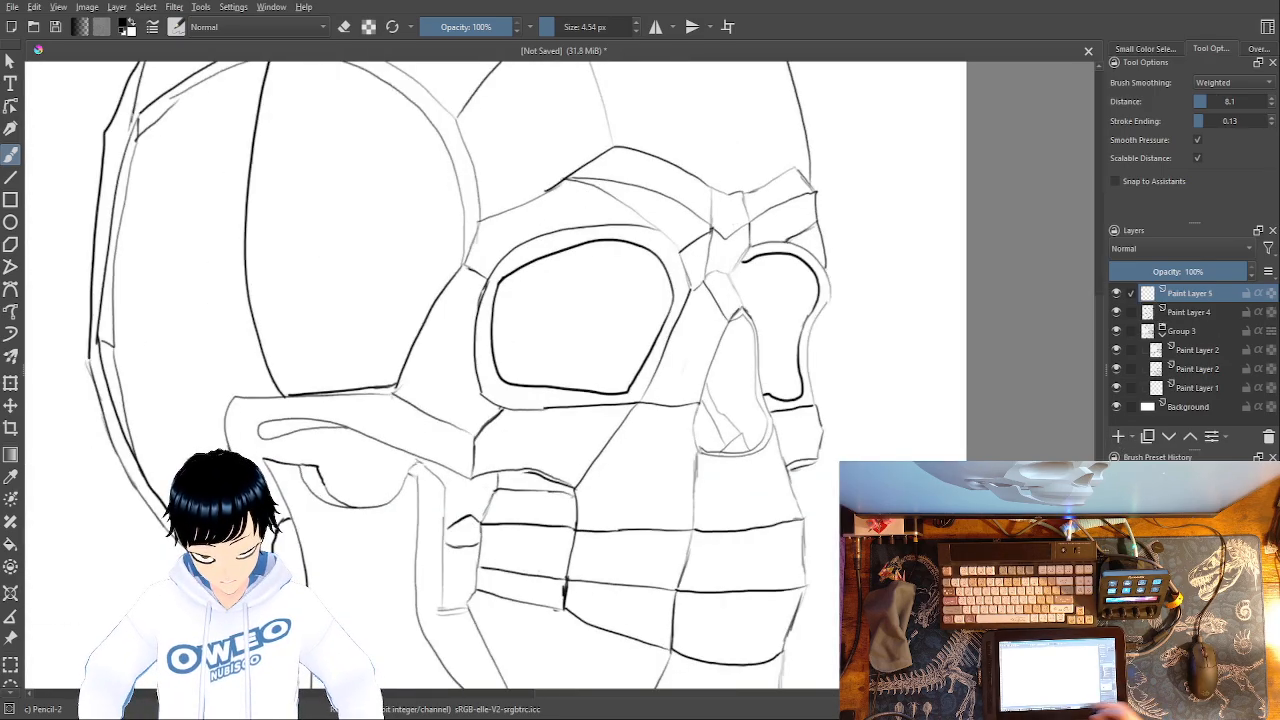
left_click_drag(598, 504, 733, 463)
mouse_move(251, 576)
left_mouse_down()
mouse_move(610, 450)
mouse_move(555, 545)
left_mouse_up()
mouse_move(553, 451)
left_mouse_down()
mouse_move(664, 447)
mouse_move(670, 564)
mouse_move(559, 576)
mouse_move(555, 538)
left_mouse_up()
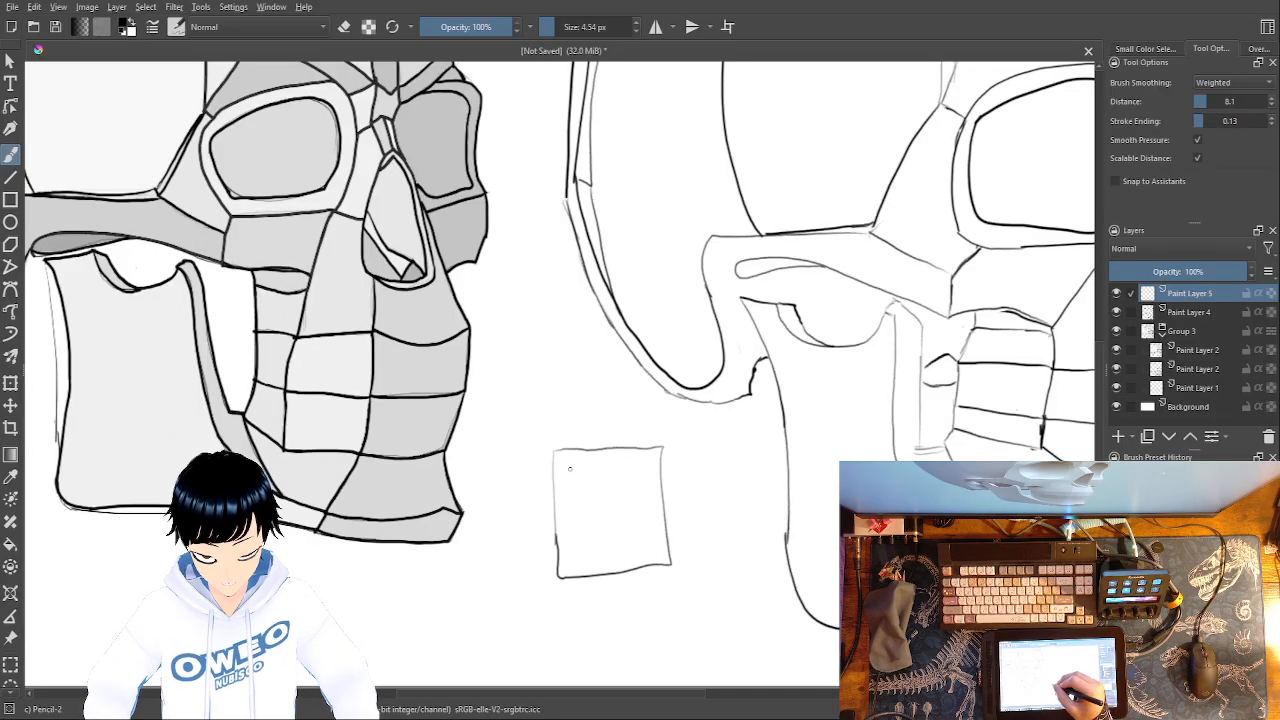
- Draw a smaller square inside the small square and join the matching corners with short diagonals to form a bevelled frame
left_click_drag(570, 482, 577, 560)
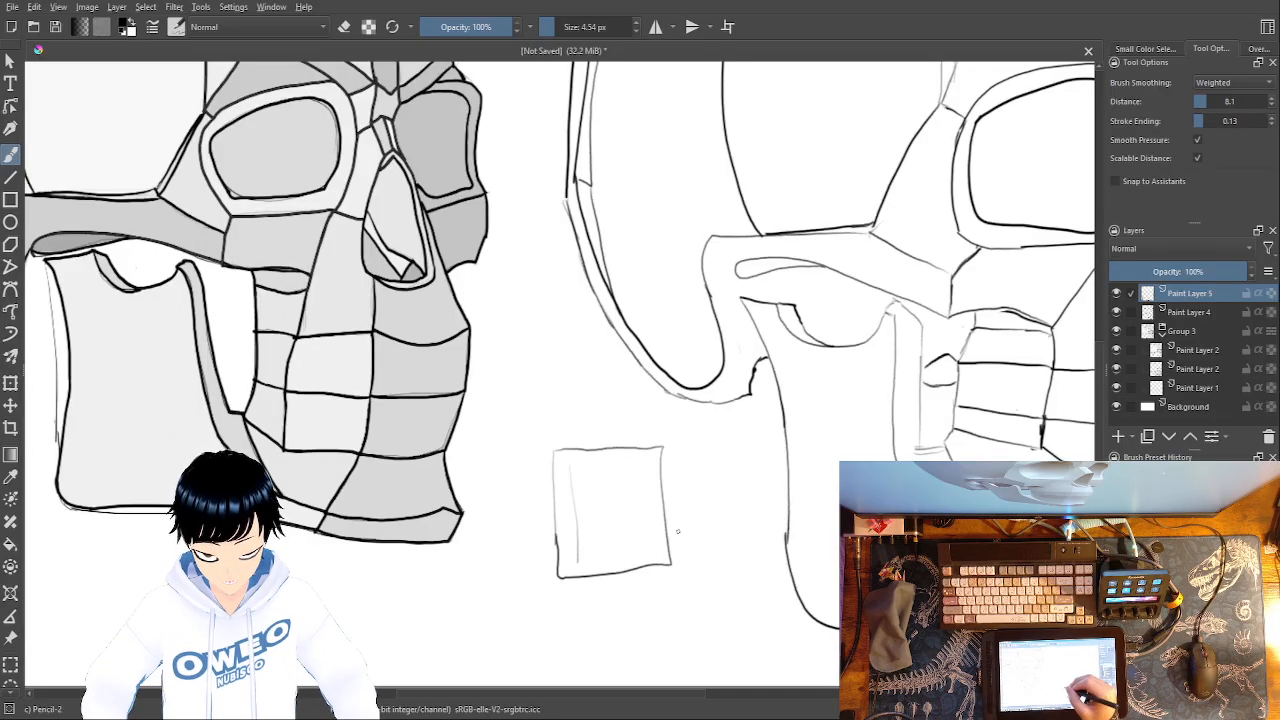
mouse_move(654, 557)
left_mouse_down()
mouse_move(647, 461)
mouse_move(576, 474)
left_mouse_up()
left_click_drag(578, 556, 646, 551)
left_click_drag(647, 467, 660, 455)
left_click_drag(574, 473, 557, 455)
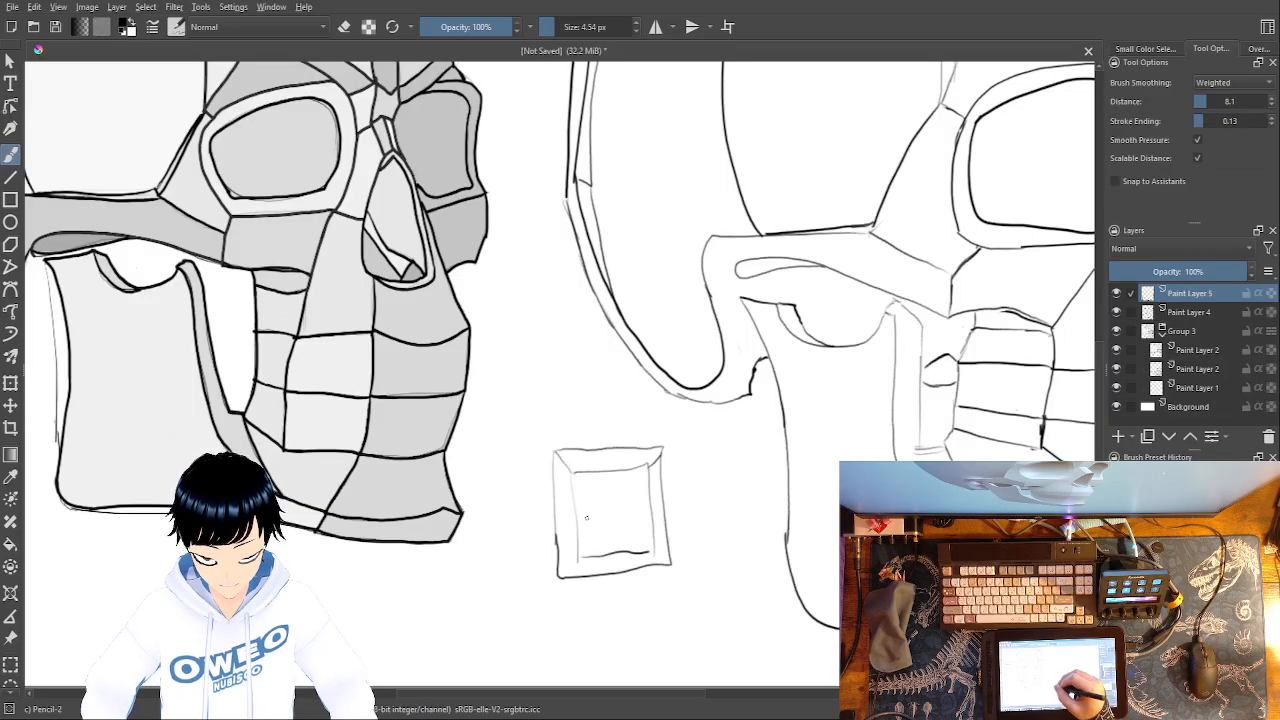
left_click_drag(578, 556, 560, 576)
left_click_drag(650, 551, 670, 563)
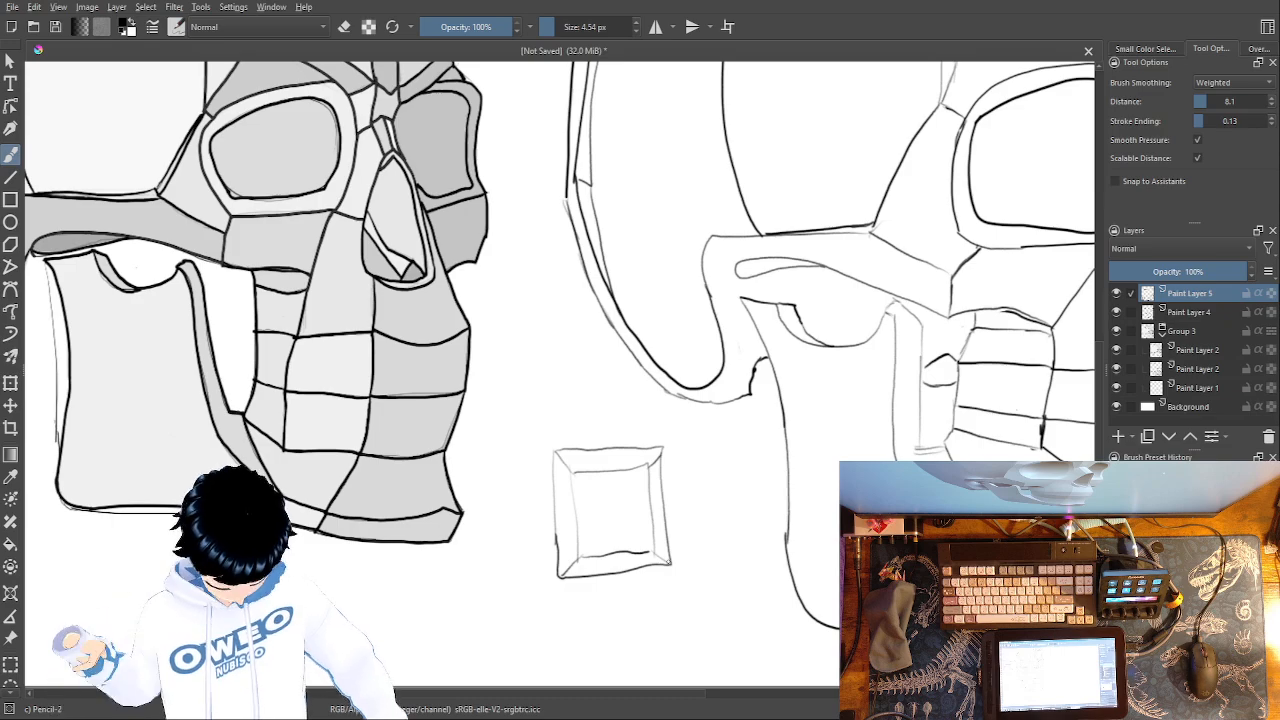
- Hide Paint Layer 1 in Group 3, keeping both Paint Layer 2 shading layers visible
left_click(1117, 388)
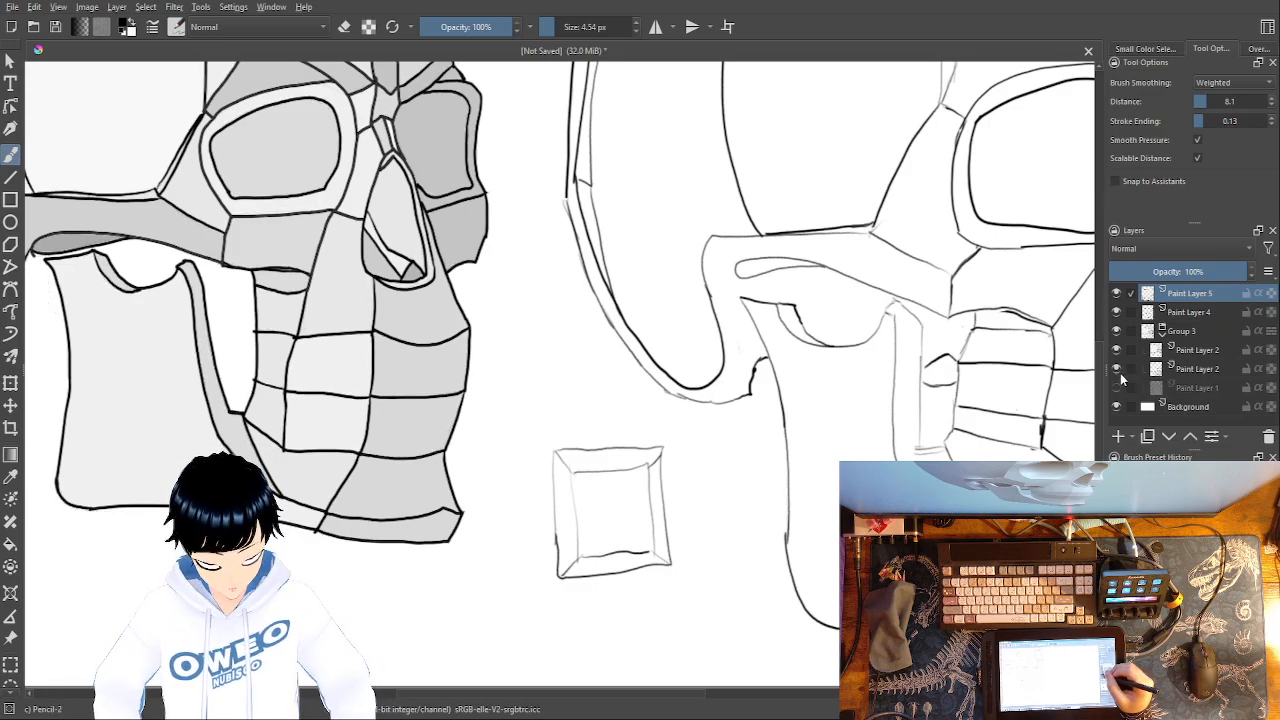
left_click(1117, 369)
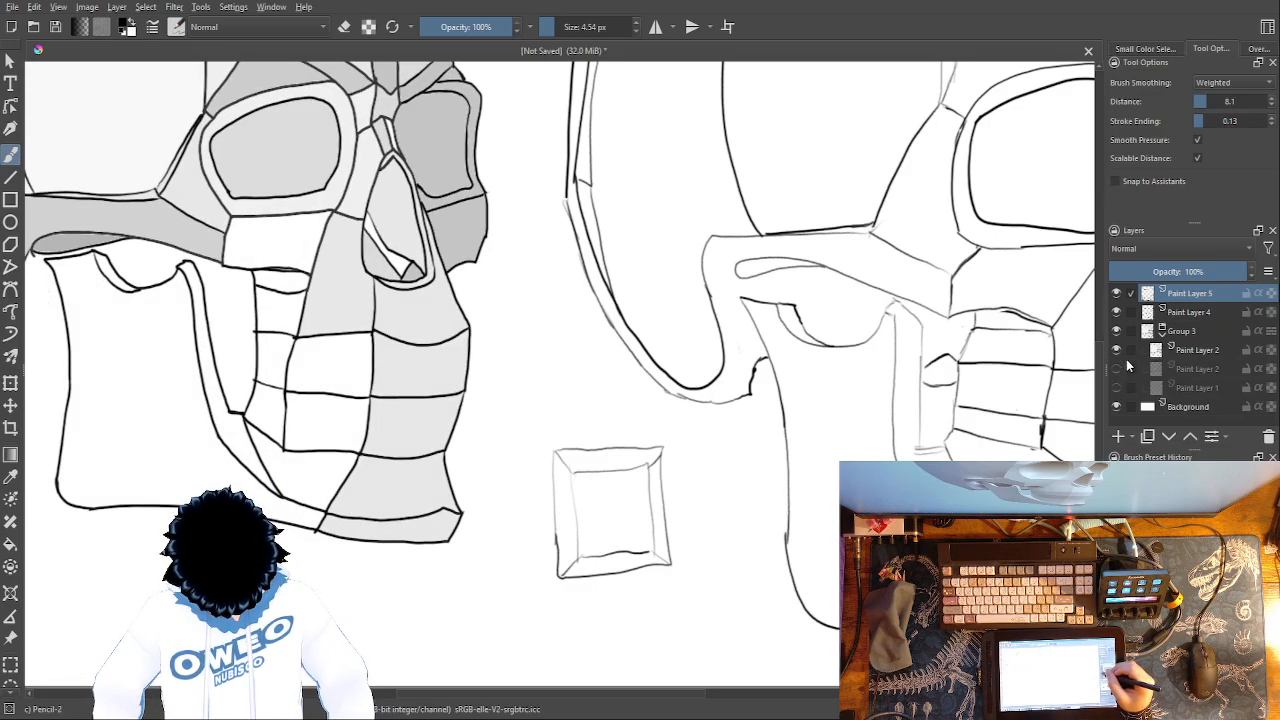
left_click(1118, 369)
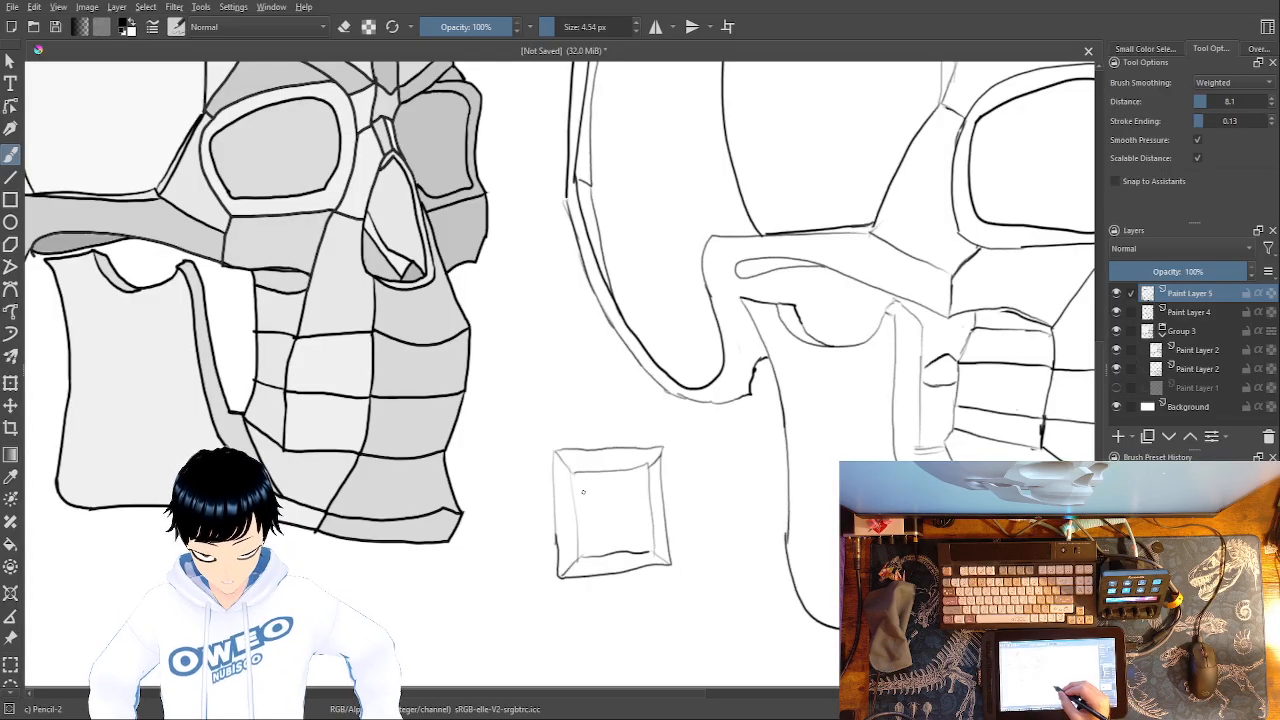
- Trace the inner square and the corner diagonals of the small frame in red, discarding the circle tried in its centre
mouse_move(614, 503)
left_mouse_down()
mouse_move(603, 513)
mouse_move(614, 508)
left_mouse_up()
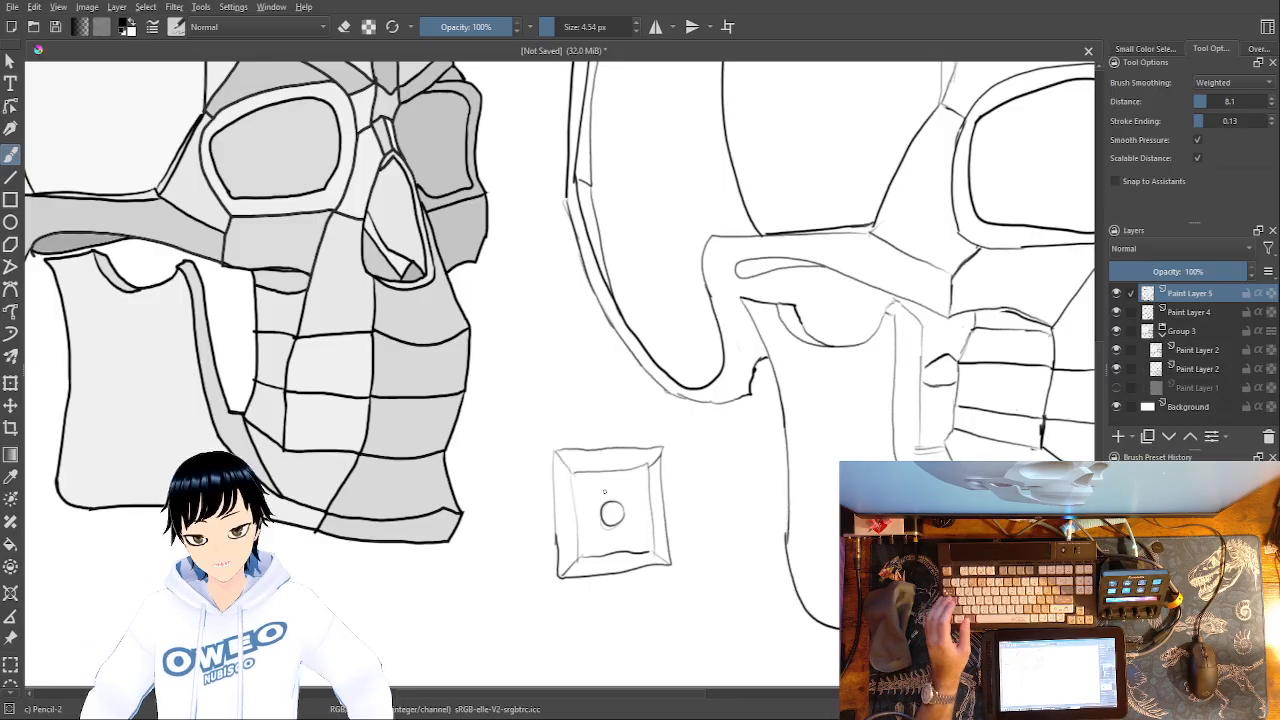
key("ctrl+z")
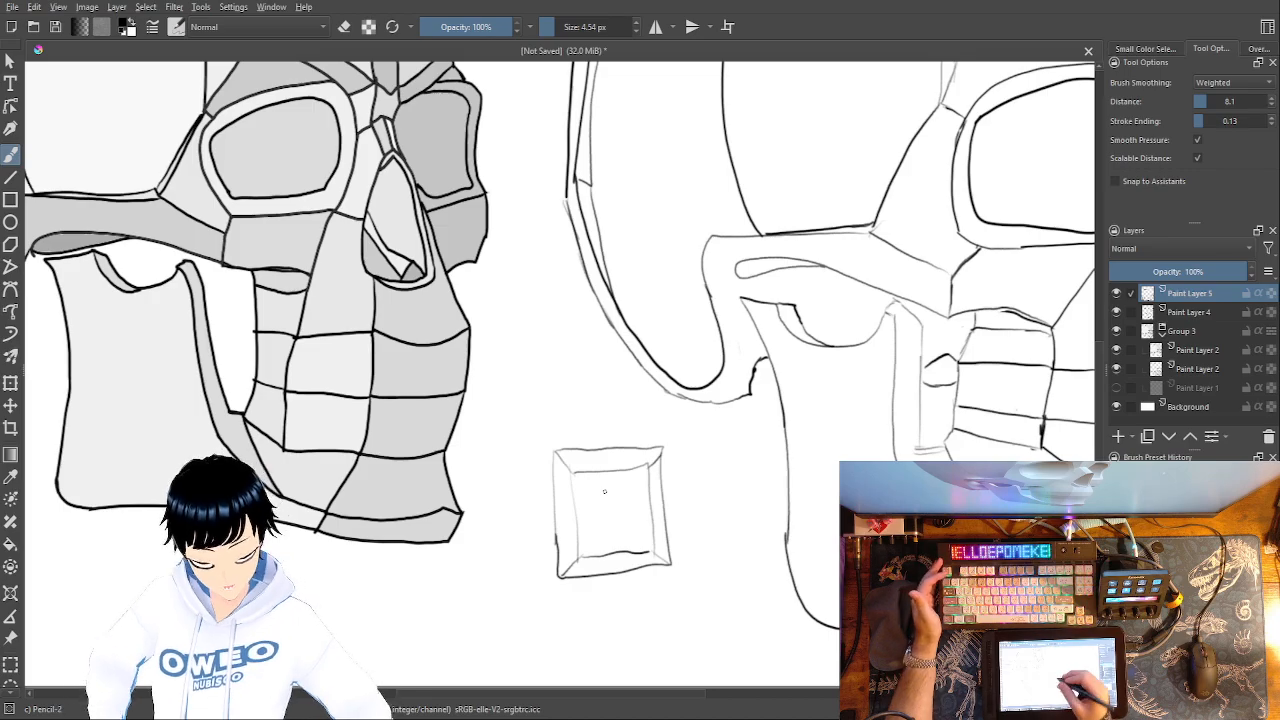
right_click(627, 469)
left_click(578, 468)
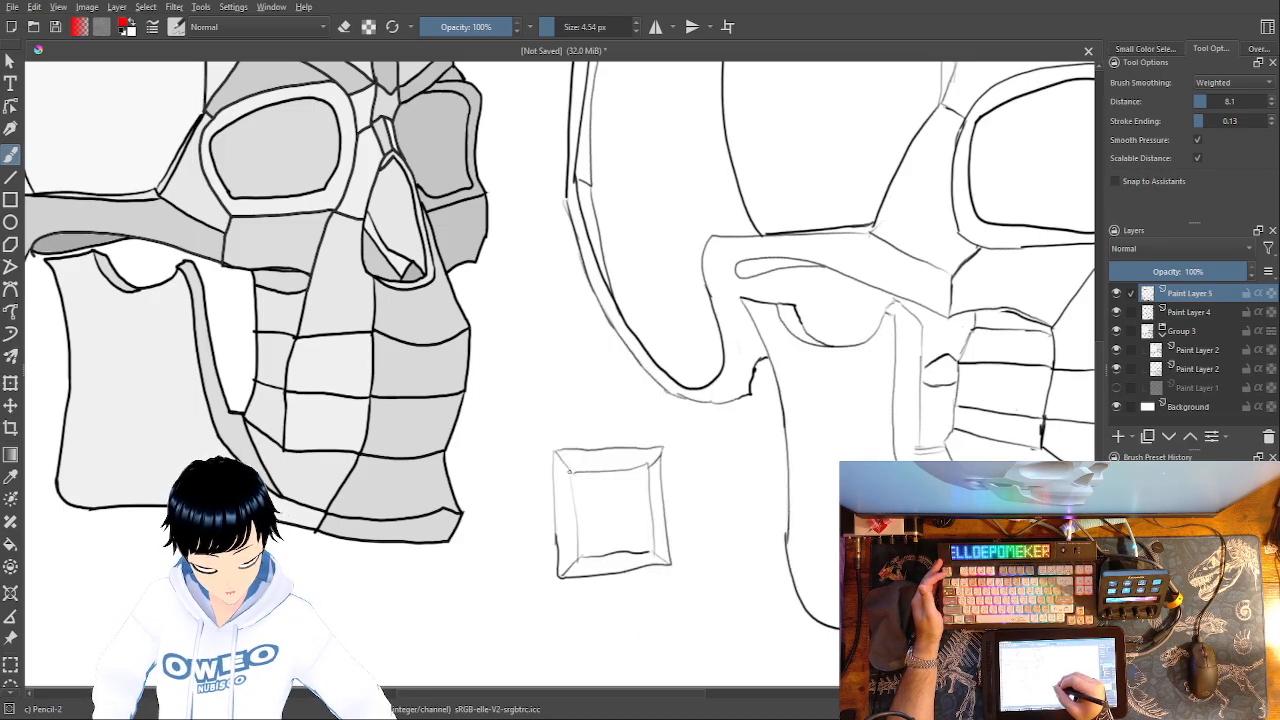
left_click_drag(562, 458, 563, 572)
mouse_move(648, 464)
left_mouse_down()
mouse_move(650, 548)
mouse_move(663, 560)
mouse_move(564, 556)
left_mouse_up()
left_click_drag(650, 470, 563, 473)
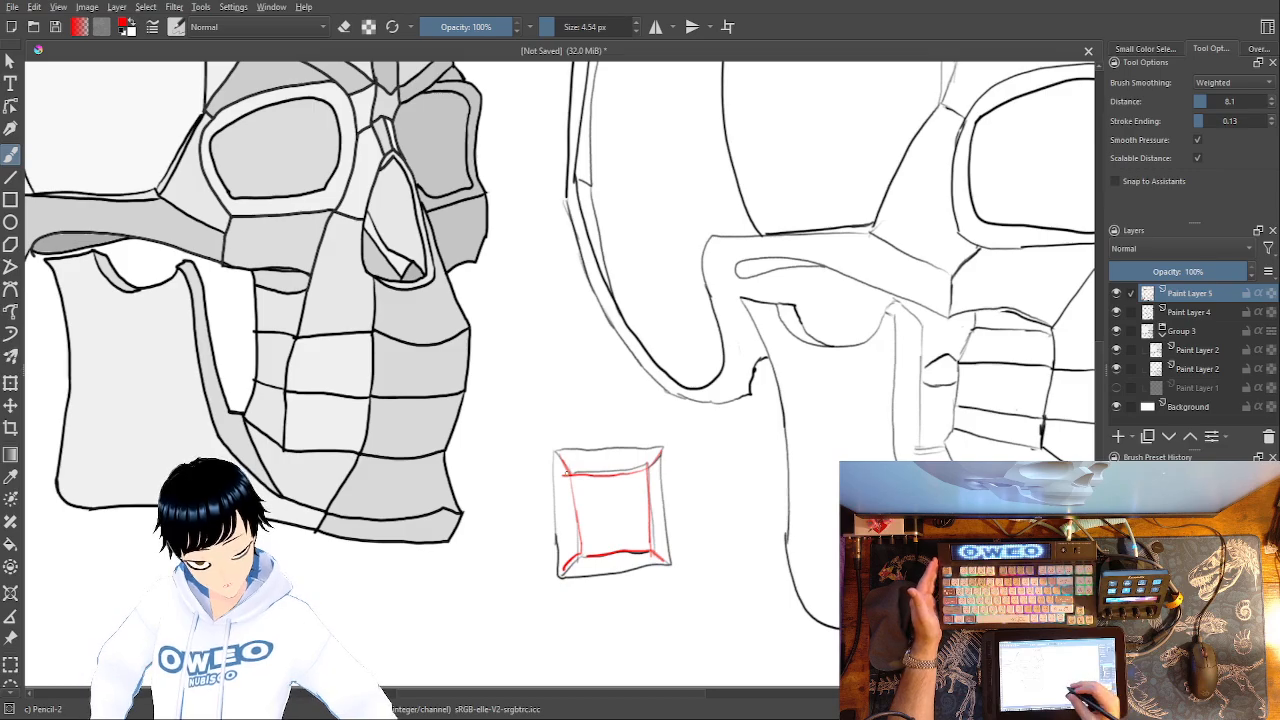
- Switch the brush colour to blue and trace the outer square of the small frame
right_click(692, 497)
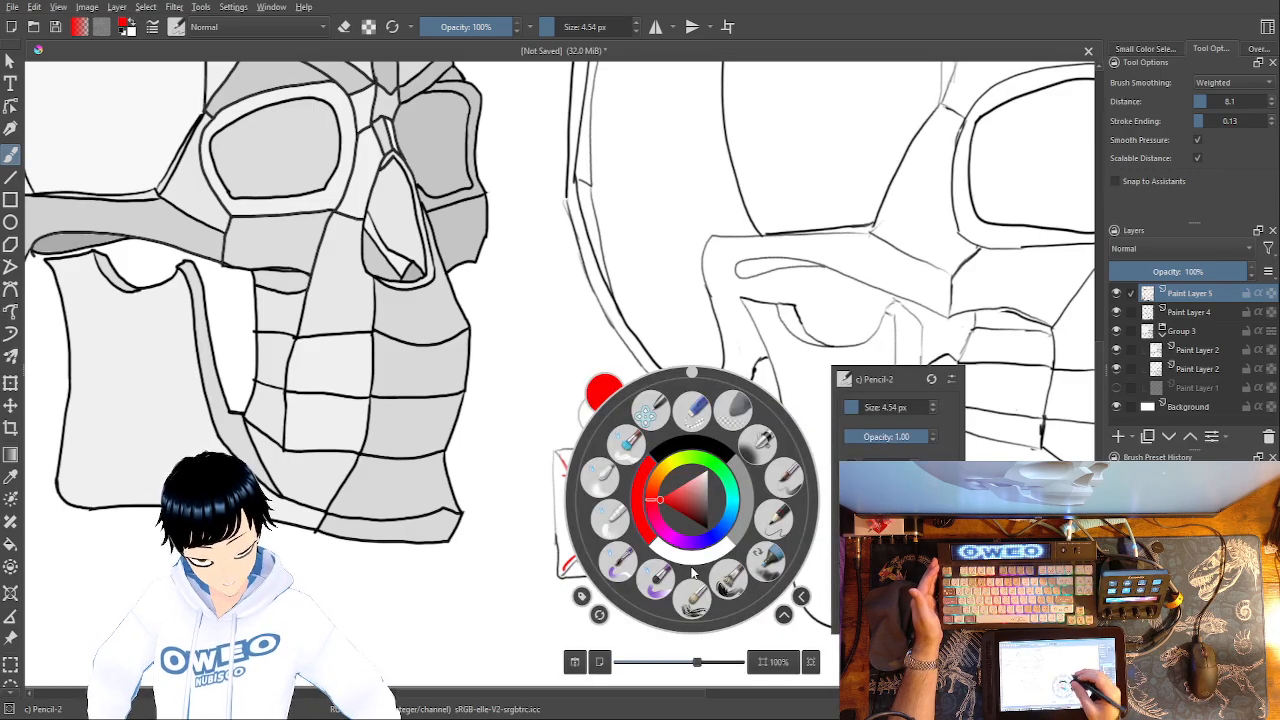
left_click(712, 530)
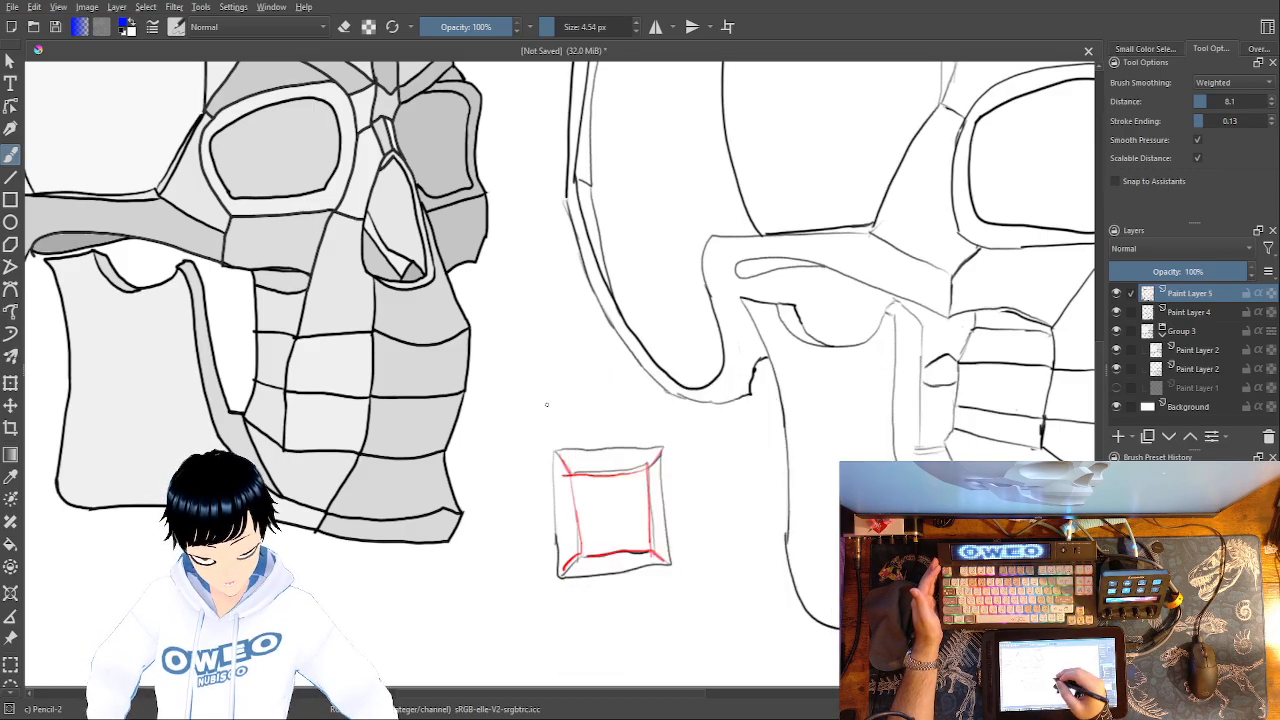
left_click_drag(554, 460, 560, 578)
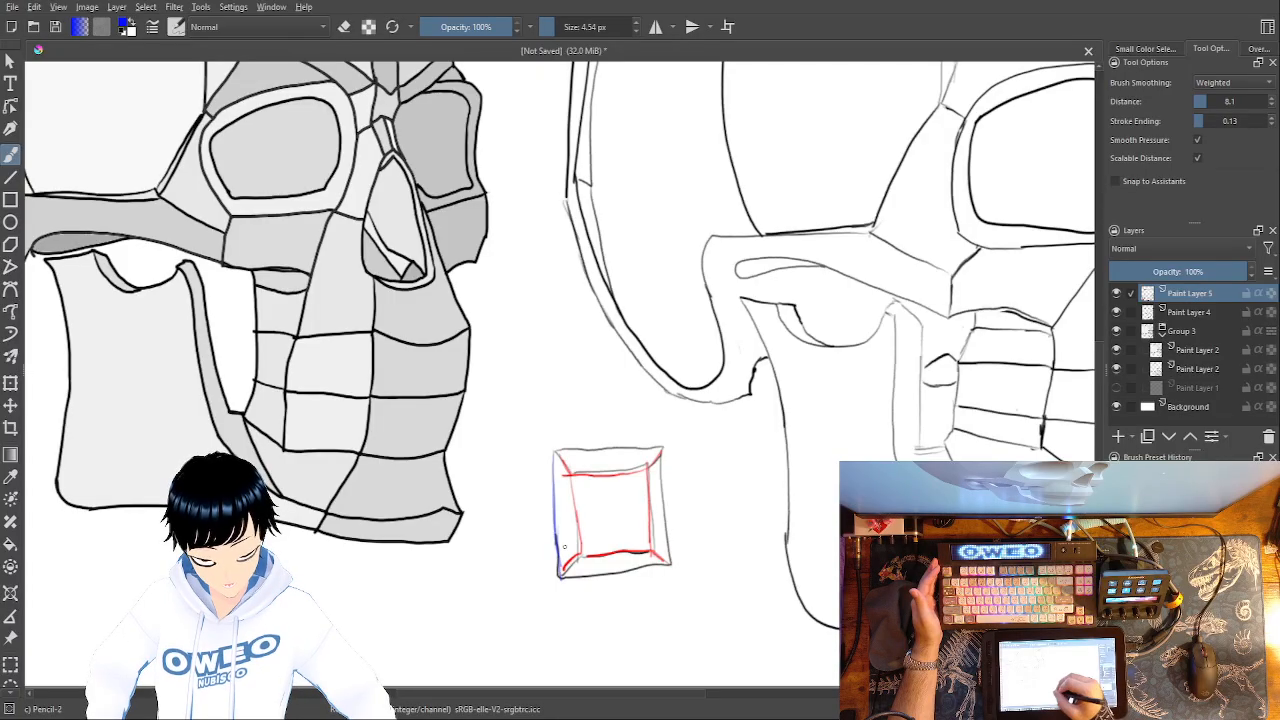
mouse_move(668, 556)
left_mouse_down()
mouse_move(663, 448)
mouse_move(556, 456)
left_mouse_up()
left_click_drag(672, 562, 564, 578)
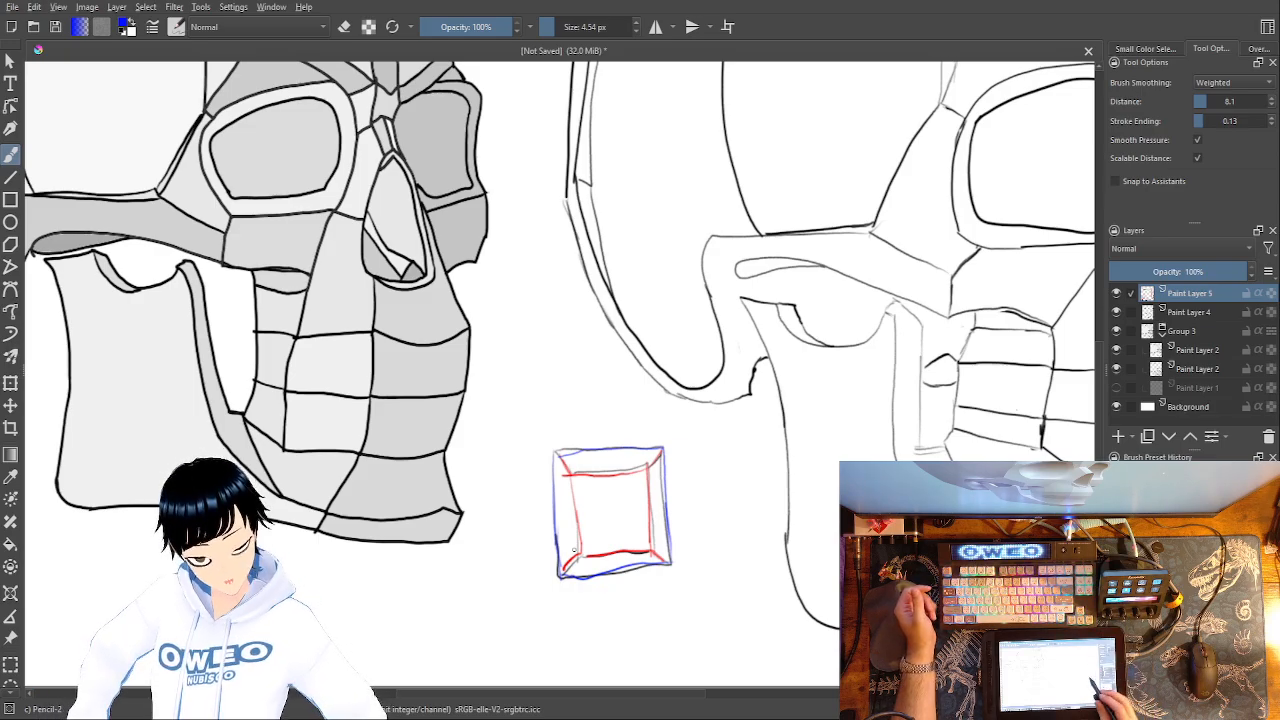
- Strengthen the second skull's line art by duplicating Paint Layer 4 and merging the copy down into the original
scroll(574, 549, "up", 3)
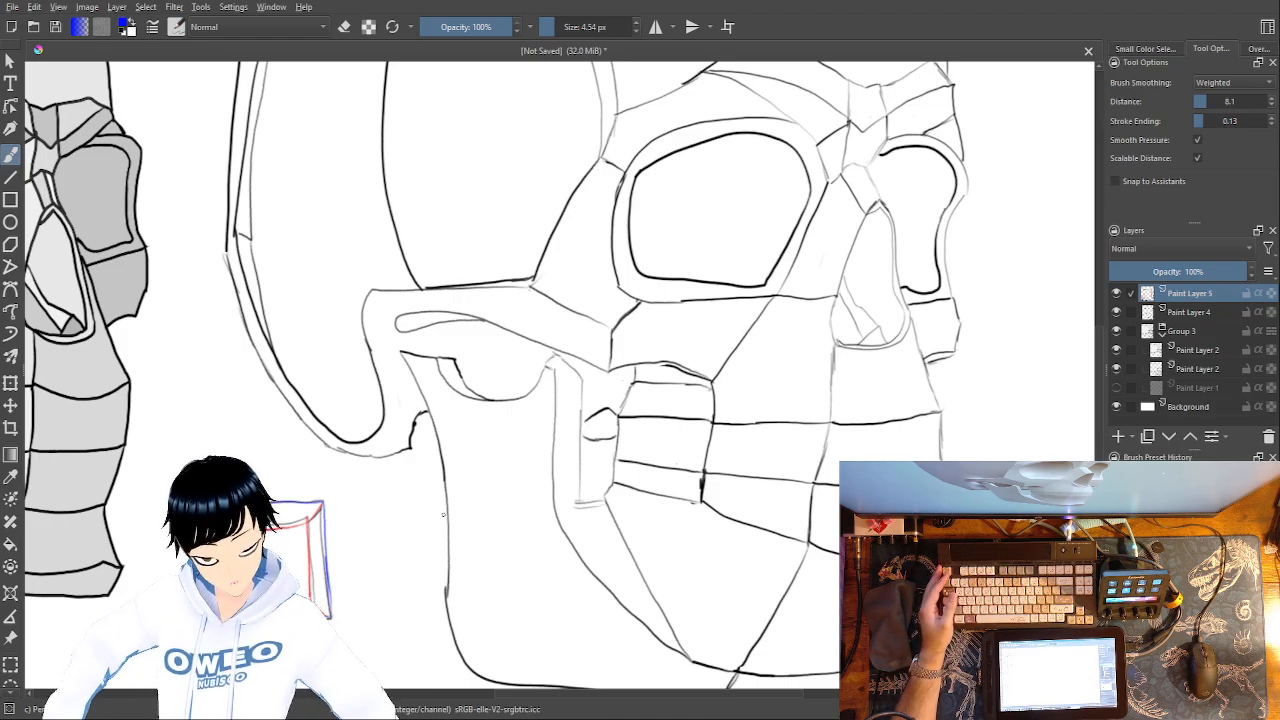
left_click(1182, 313)
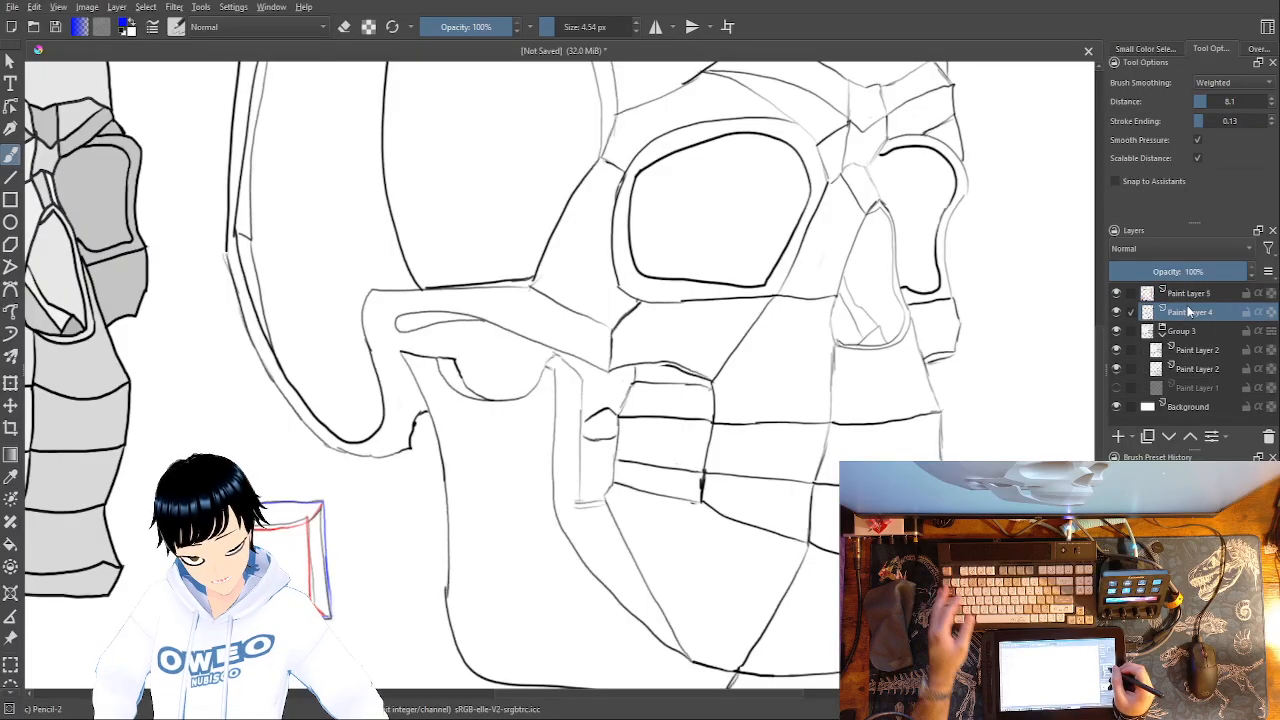
key("ctrl+j")
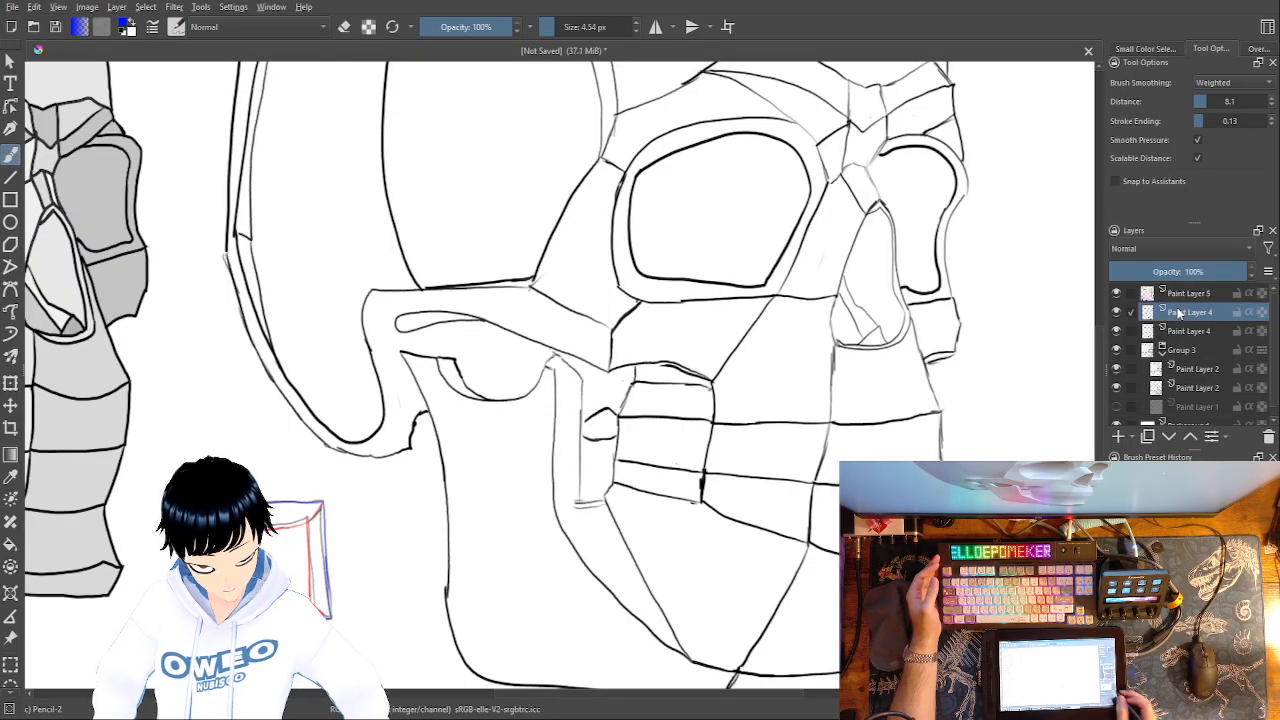
key("minus")
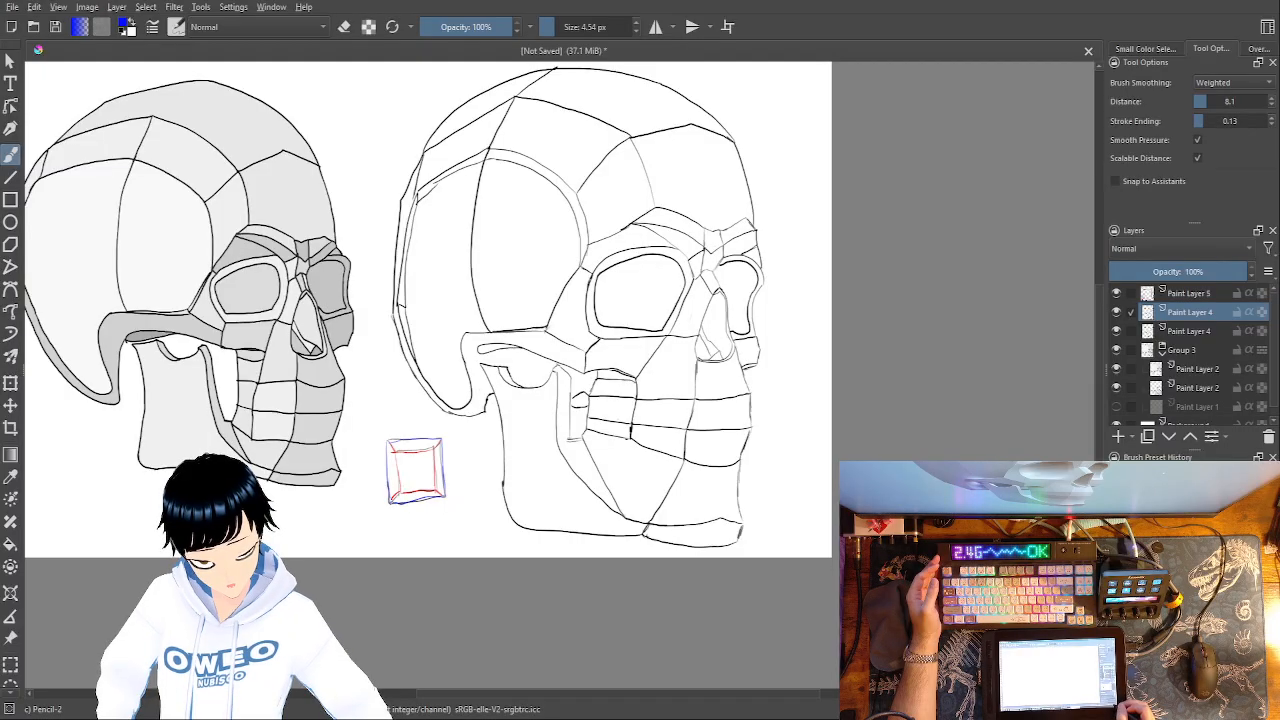
key("plus")
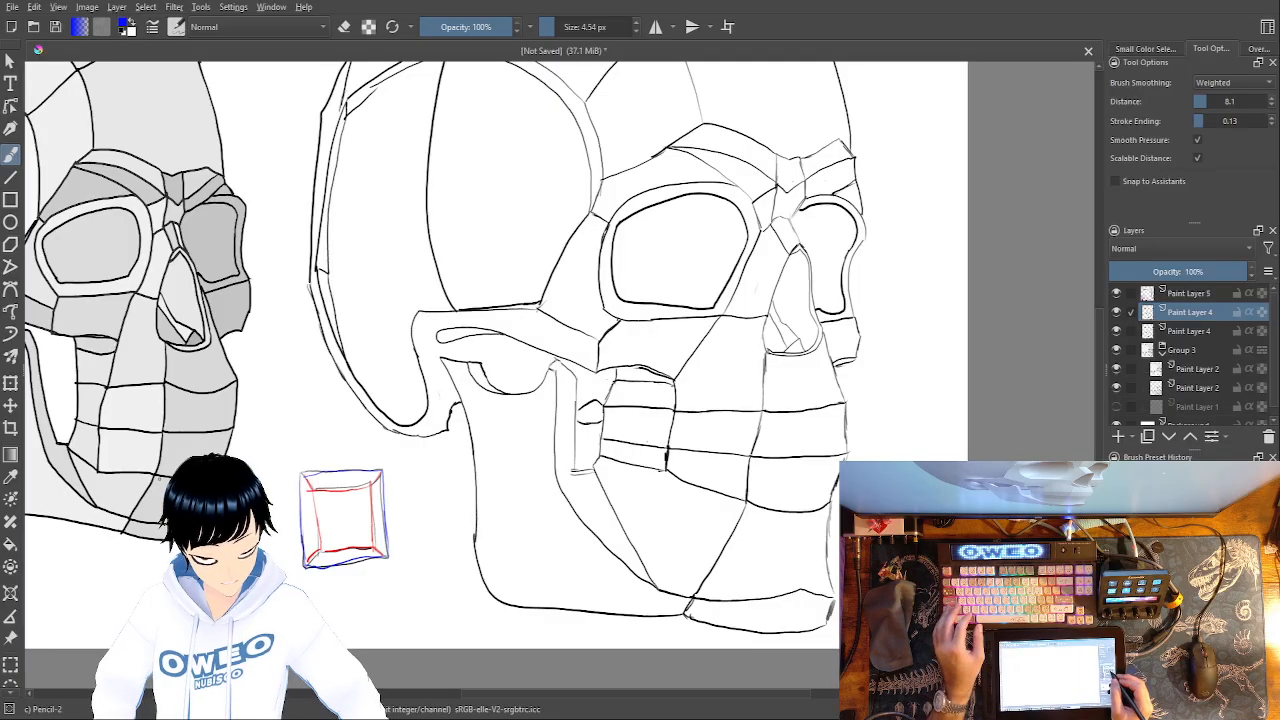
key("ctrl+e")
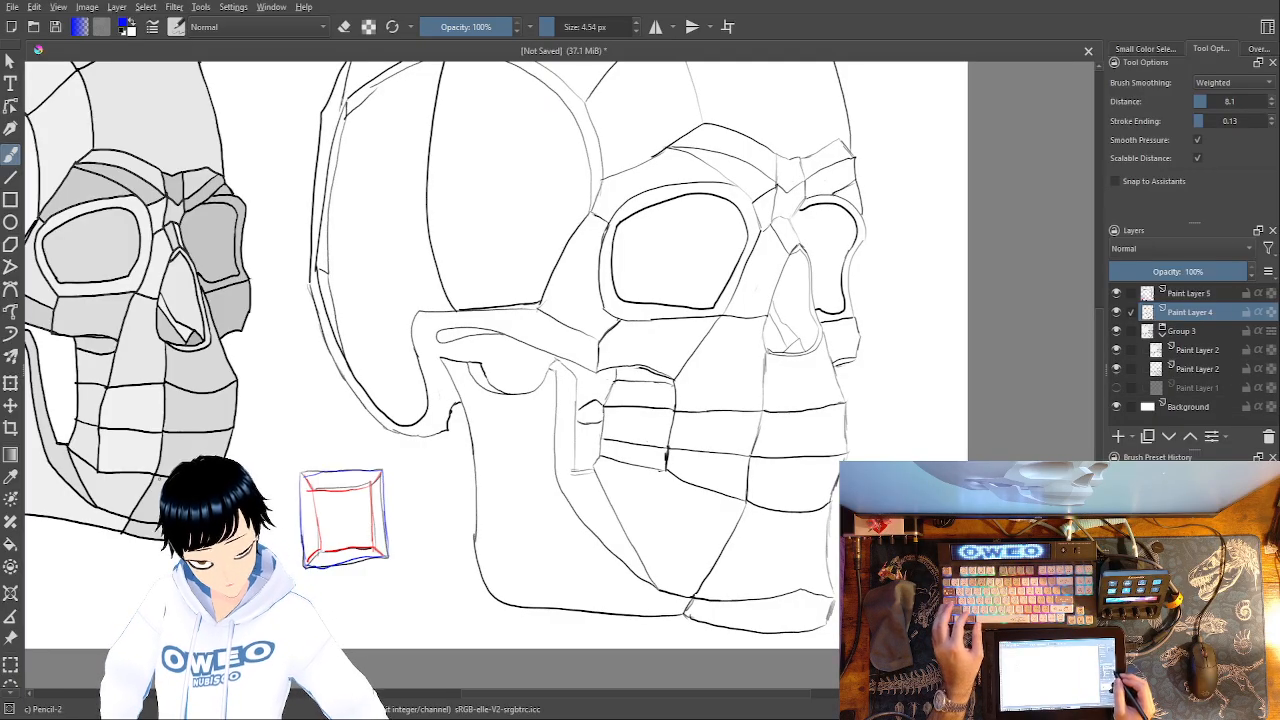
- On Paint Layer 5, switch the brush colour to red and trace the vertical edges of the muzzle from the nose down to the chin
left_click(1215, 292)
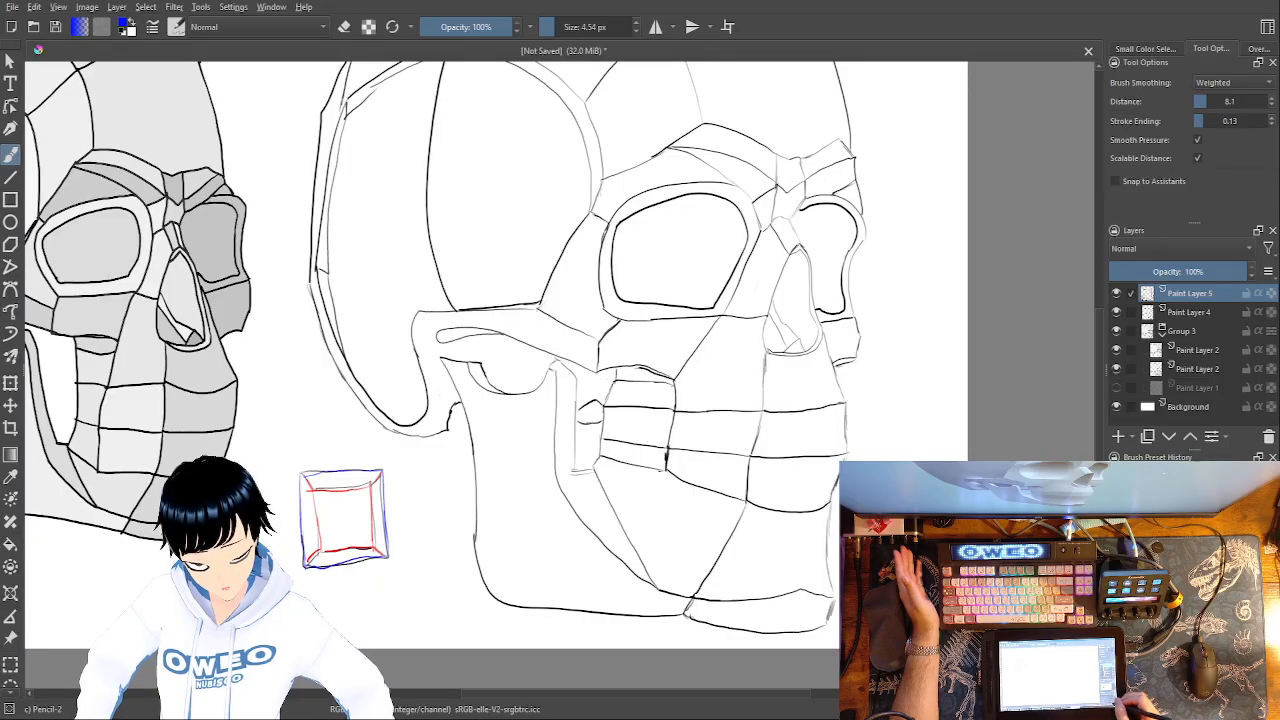
key("ctrl+minus")
key("ctrl+minus")
key("ctrl+plus")
key("ctrl+plus")
key("ctrl+plus")
key("ctrl+plus")
right_click(688, 432)
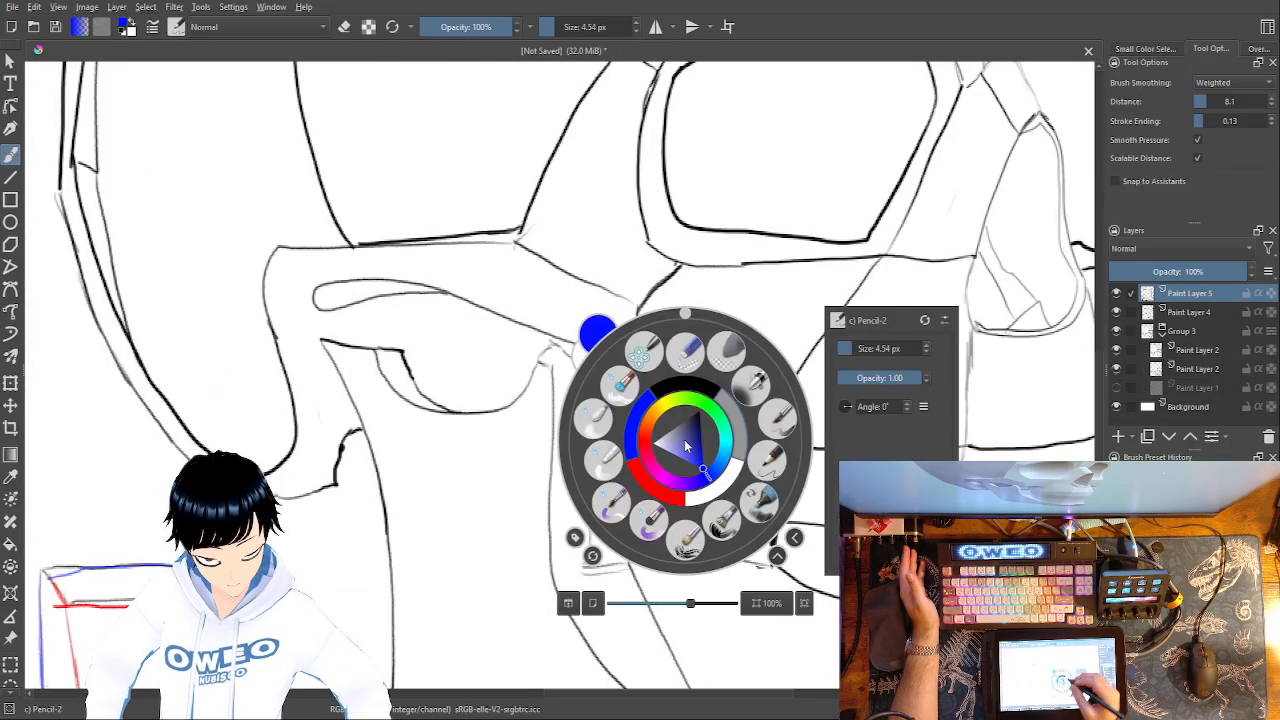
left_click(670, 489)
mouse_move(670, 489)
left_mouse_down()
mouse_move(692, 426)
mouse_move(654, 259)
mouse_move(676, 589)
left_mouse_up()
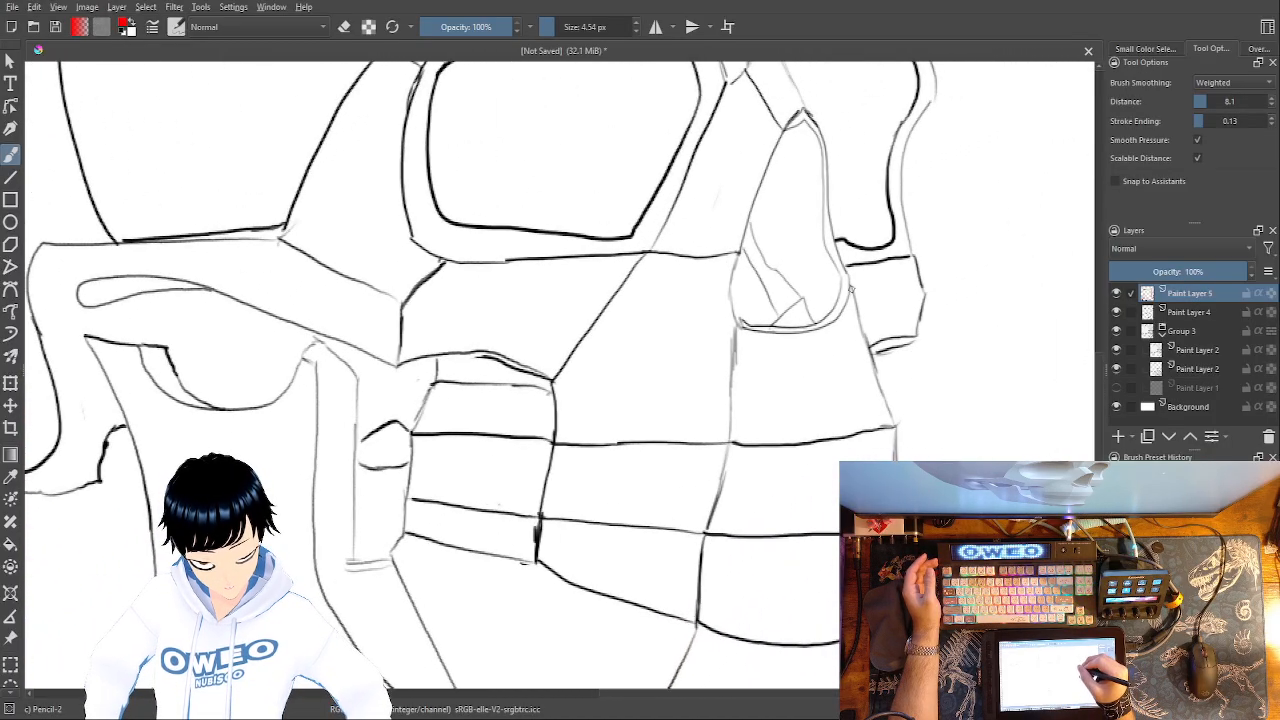
left_click_drag(850, 285, 897, 460)
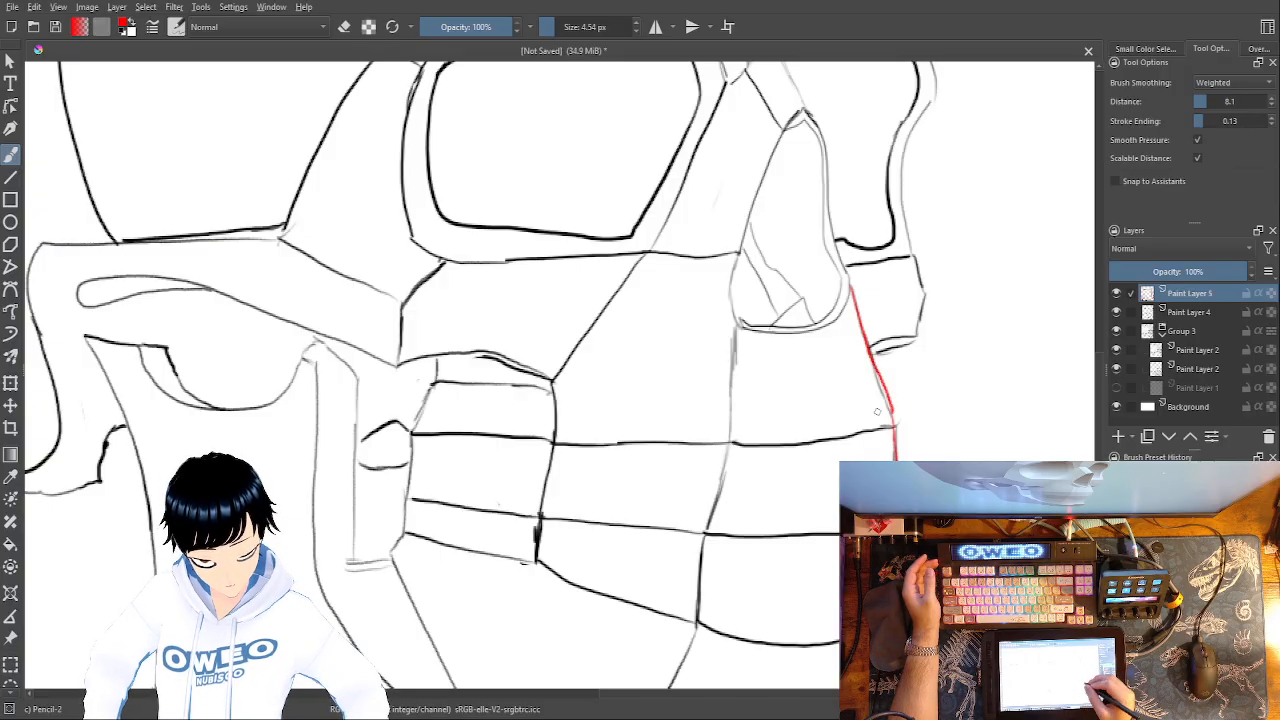
left_click_drag(740, 324, 708, 552)
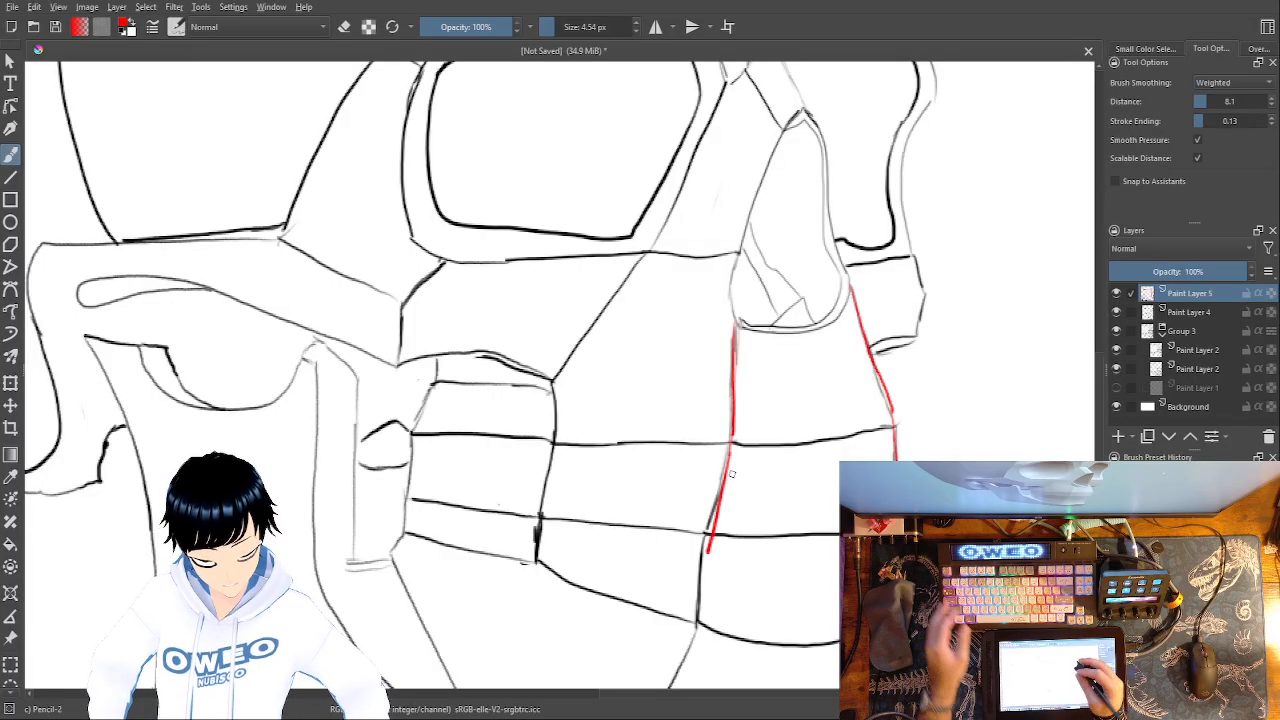
mouse_move(733, 436)
left_mouse_down()
mouse_move(697, 628)
mouse_move(752, 348)
mouse_move(640, 546)
left_mouse_up()
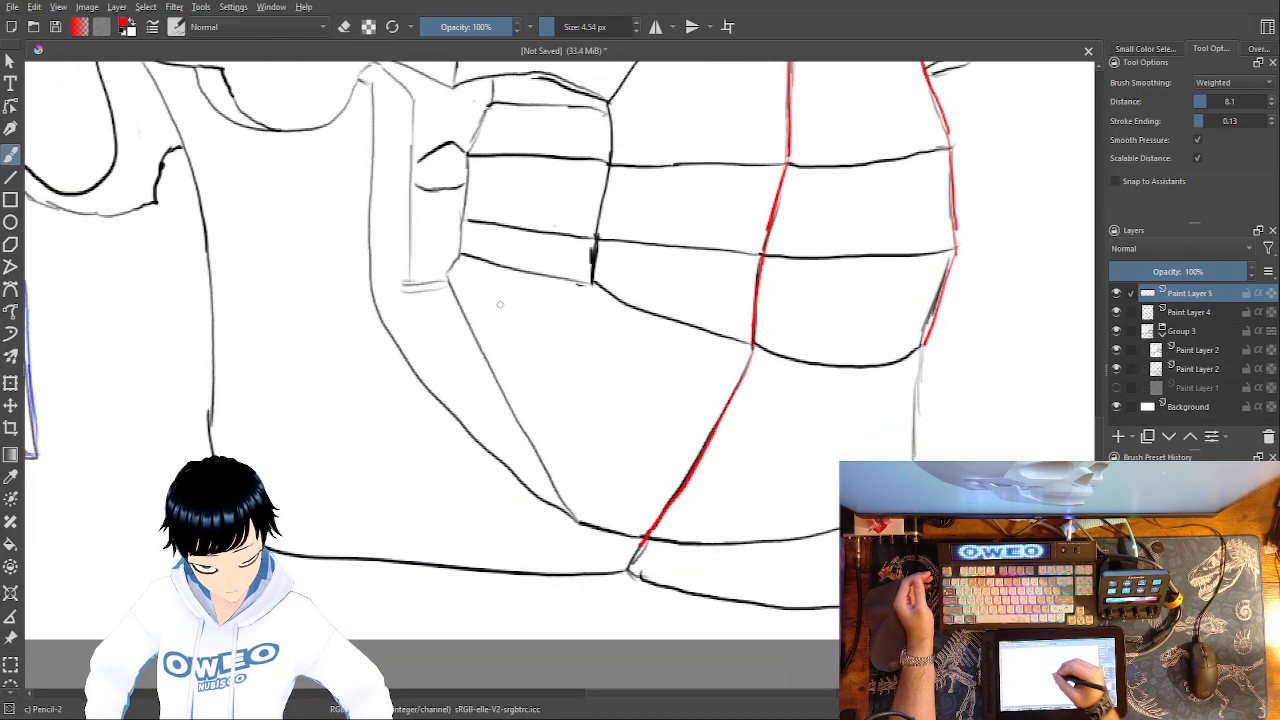
- Trace the front edges of the jaw branch, the lower cheek diagonal and the far side of the chin in red
left_click_drag(448, 280, 514, 357)
key("ctrl+z")
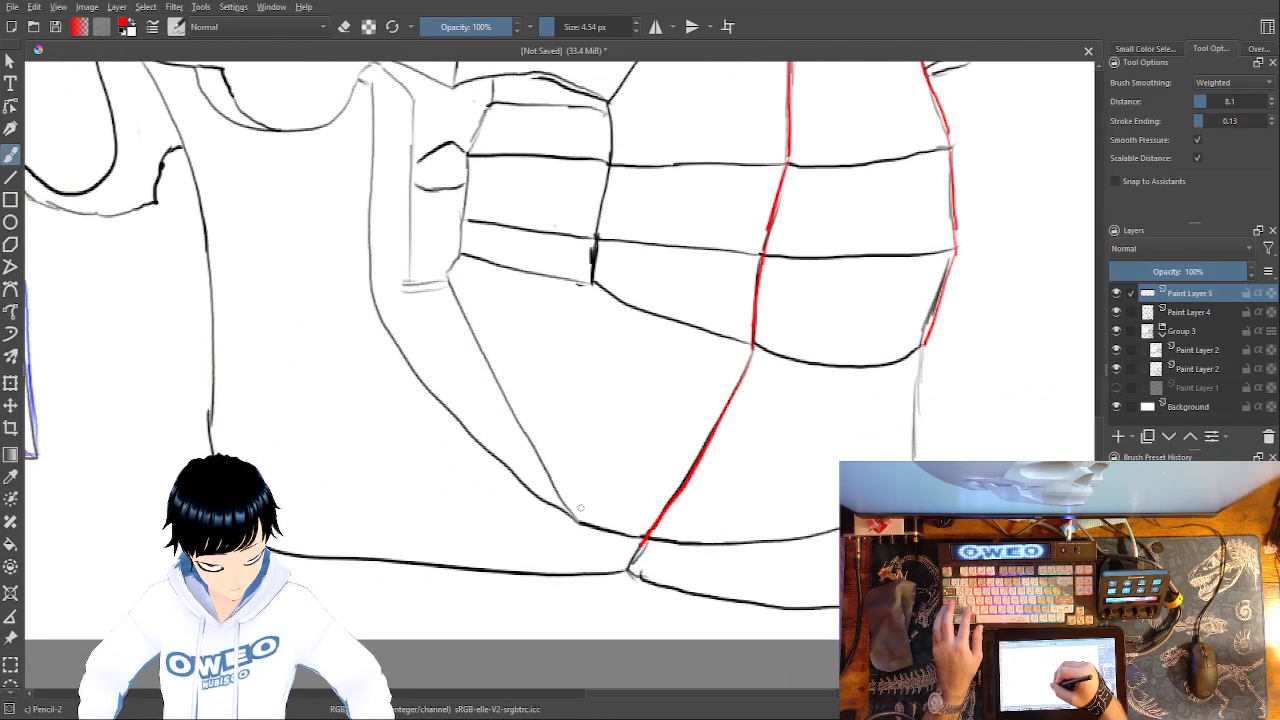
left_click_drag(575, 518, 448, 276)
left_click_drag(413, 96, 408, 290)
mouse_move(370, 82)
left_mouse_down()
mouse_move(370, 250)
mouse_move(388, 340)
mouse_move(446, 420)
mouse_move(630, 573)
left_mouse_up()
left_click_drag(888, 469, 814, 561)
left_click_drag(850, 434, 848, 460)
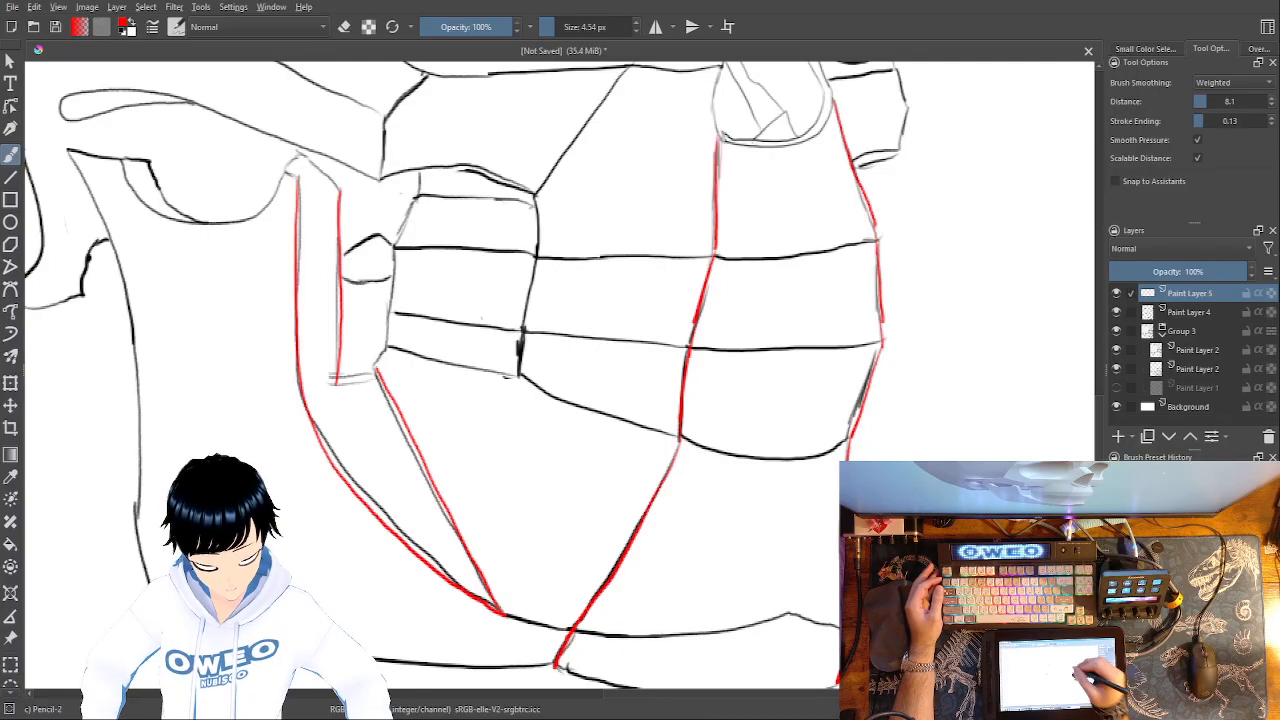
- Trace the vertical edges of the side teeth block and the diagonal and short vertical edges of the cheekbone in red
left_click_drag(538, 196, 522, 330)
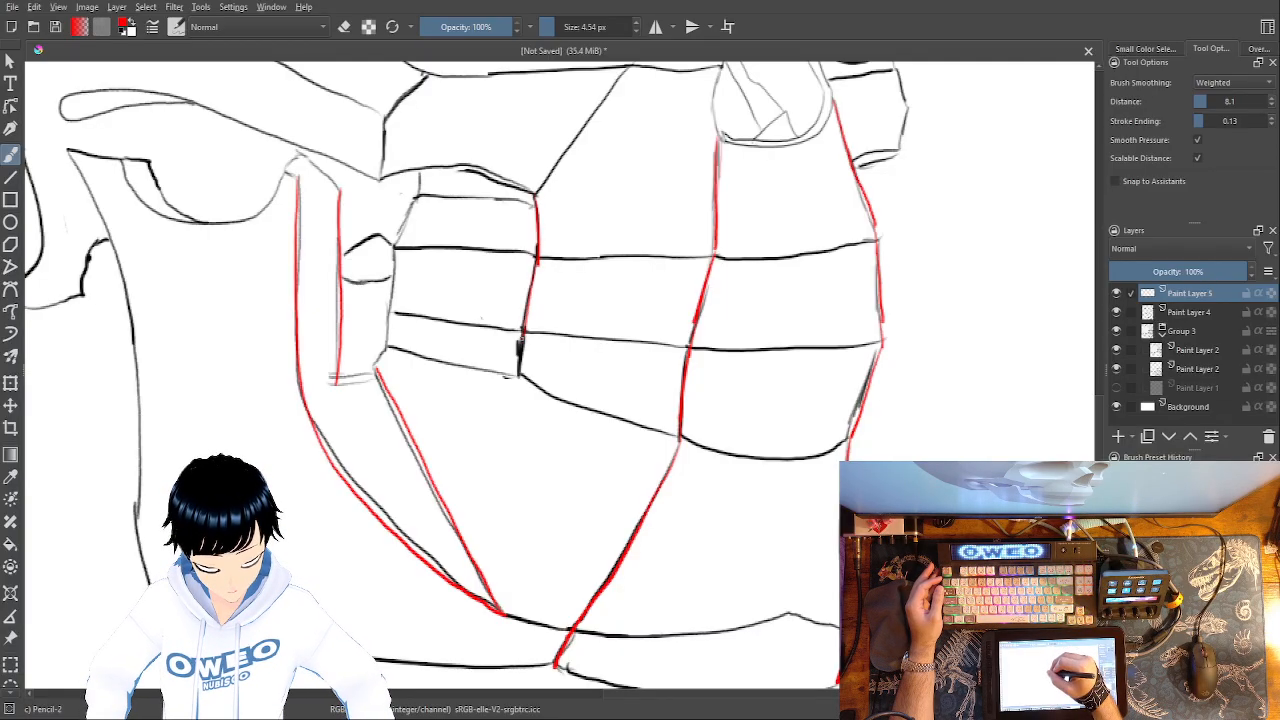
scroll(519, 345, "up", 2)
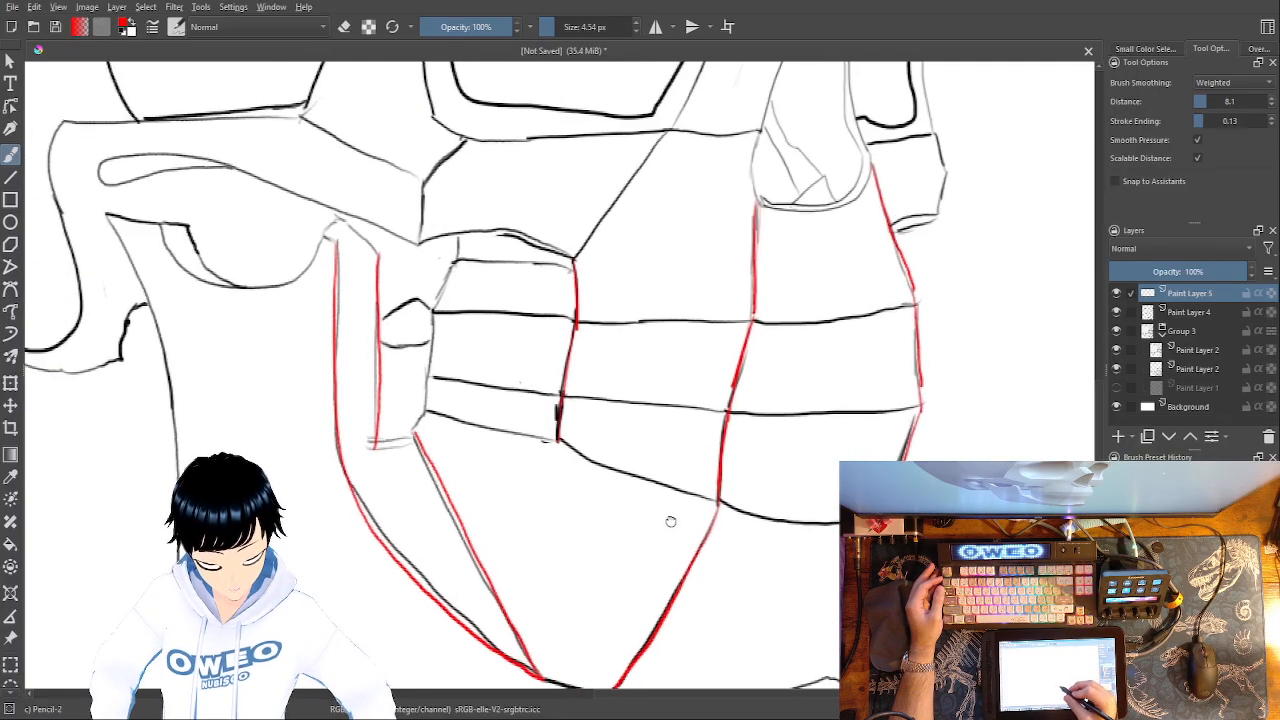
mouse_move(462, 268)
left_mouse_down()
mouse_move(442, 315)
mouse_move(410, 580)
left_mouse_up()
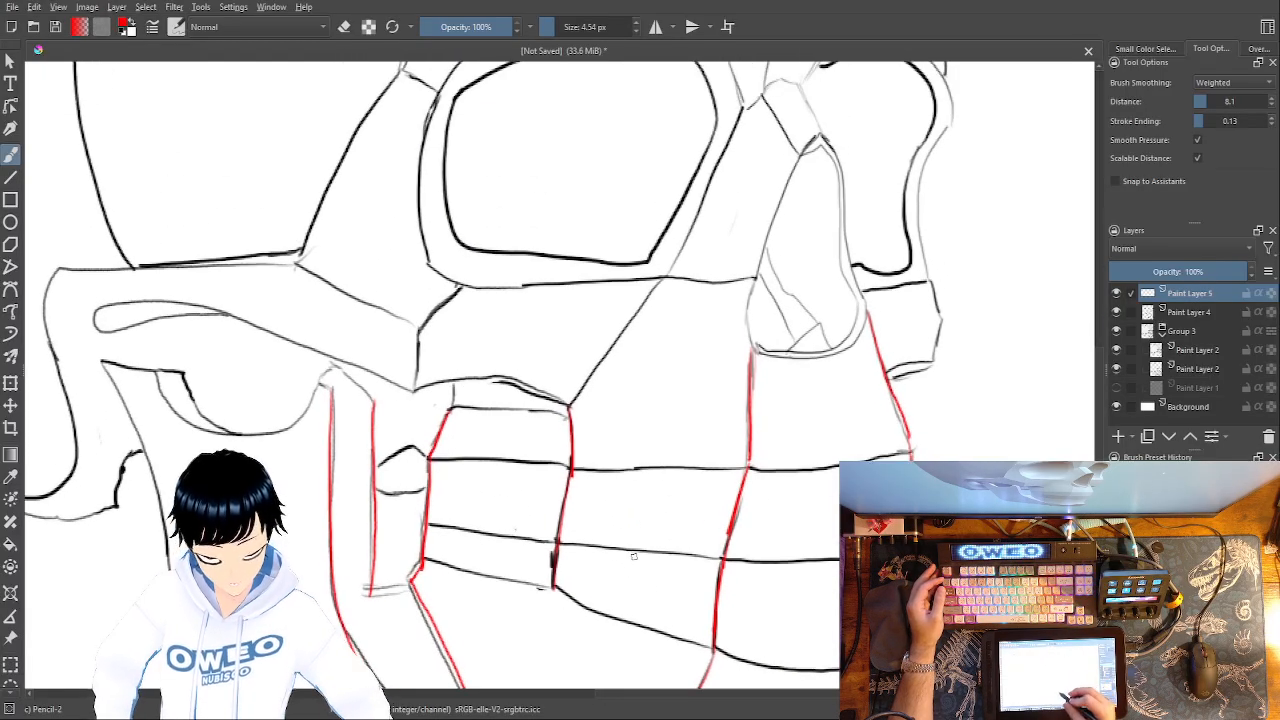
left_click_drag(670, 272, 566, 410)
left_click_drag(418, 332, 413, 400)
left_click_drag(667, 427, 592, 535)
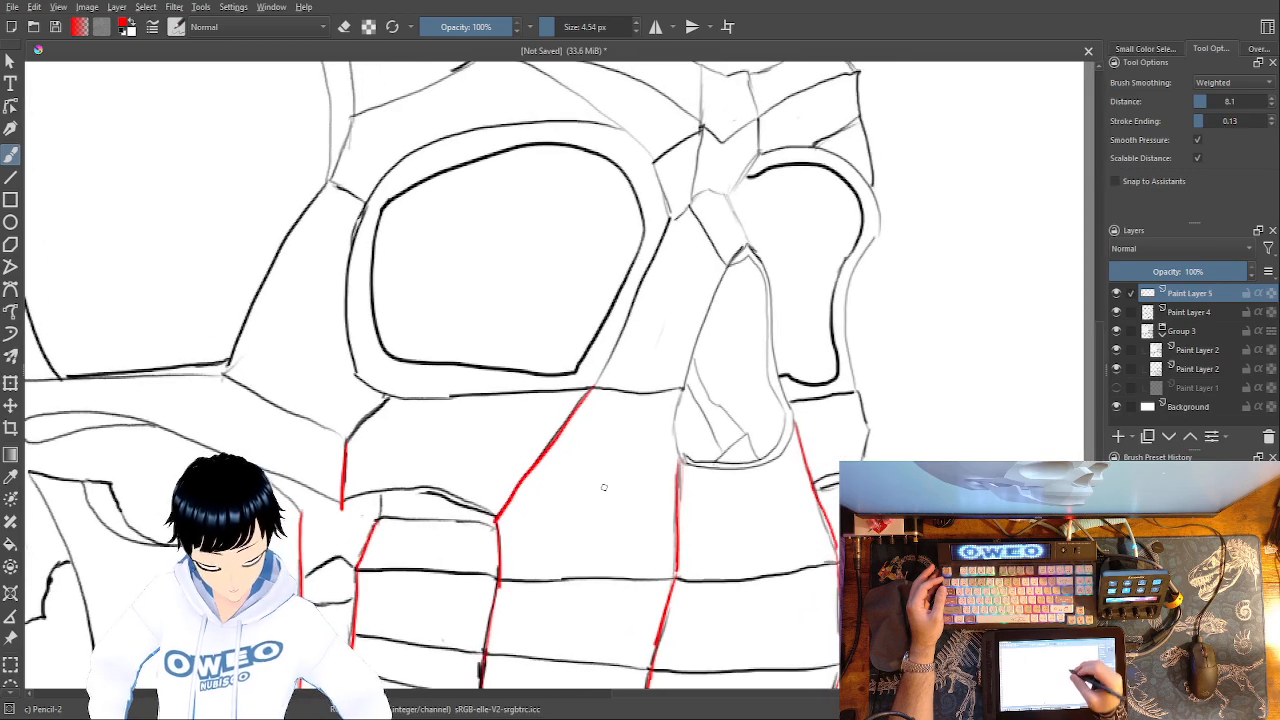
- Trace both sides of the nasal opening and the outer contour of the far eye socket in red
mouse_move(684, 464)
left_mouse_down()
mouse_move(678, 397)
mouse_move(744, 244)
mouse_move(768, 278)
mouse_move(792, 414)
left_mouse_up()
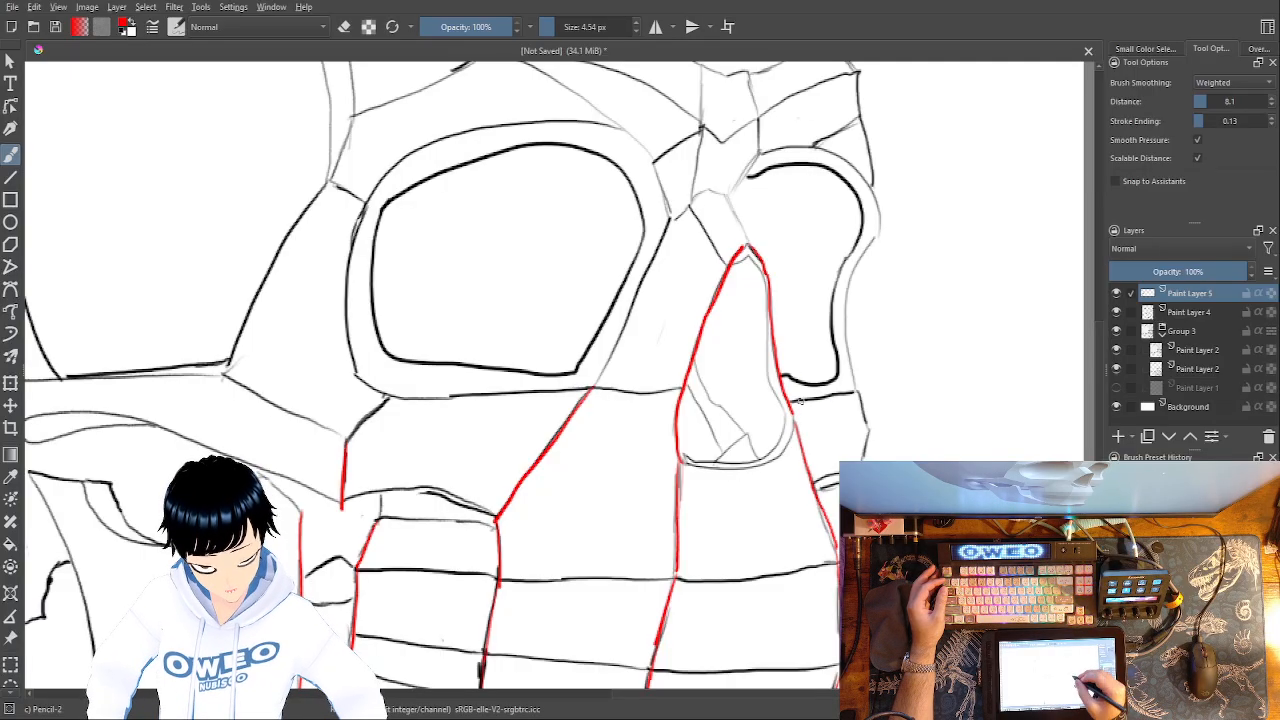
left_click_drag(792, 412, 800, 436)
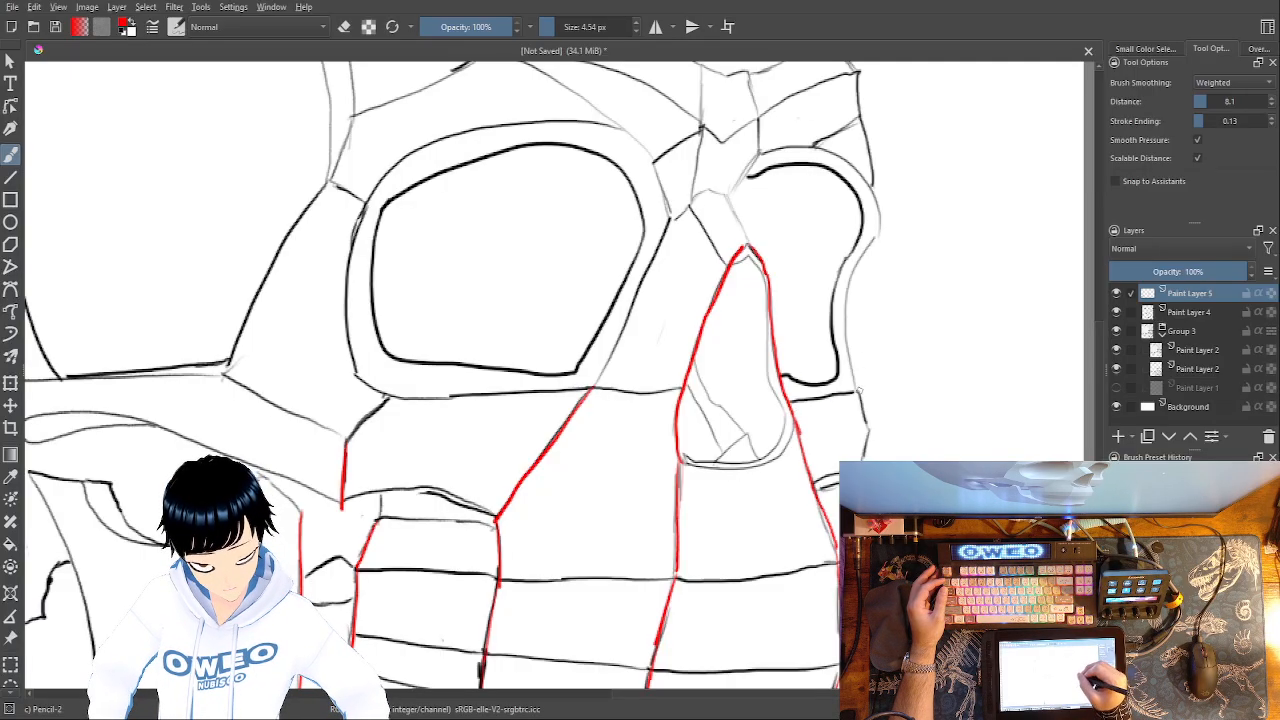
mouse_move(854, 378)
left_mouse_down()
mouse_move(850, 287)
mouse_move(877, 203)
left_mouse_up()
left_click_drag(860, 114, 872, 190)
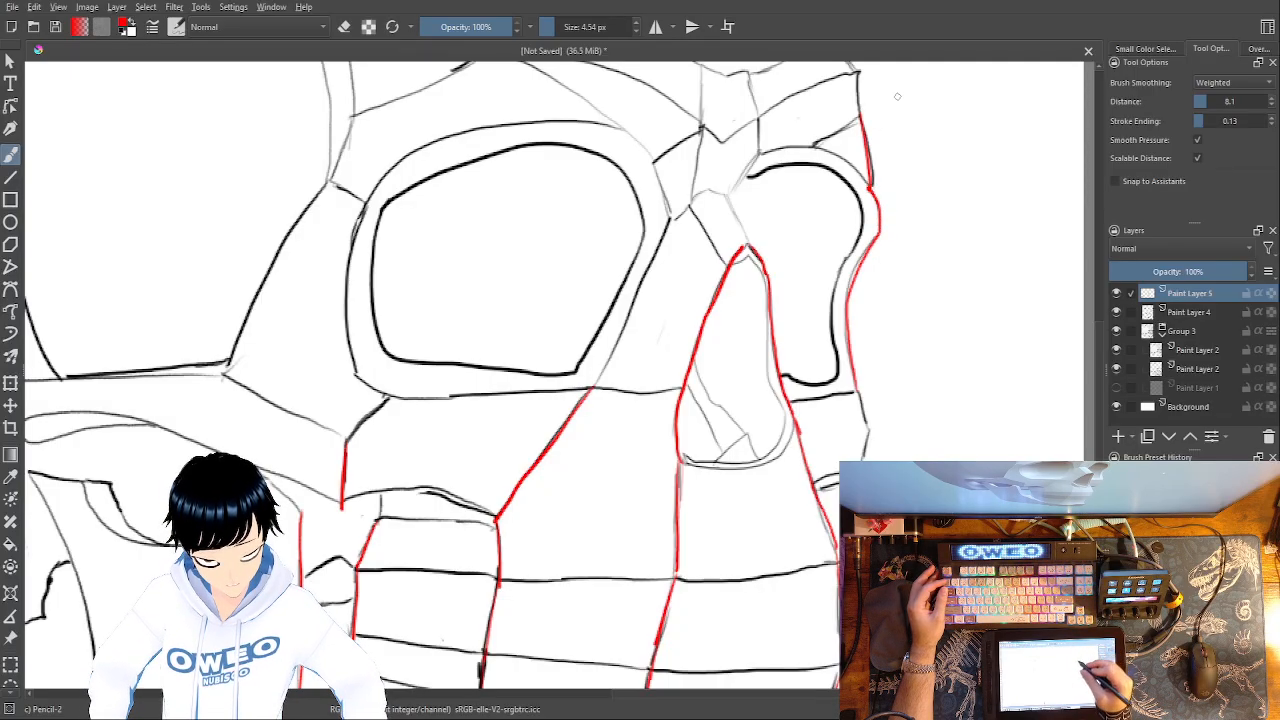
- Trace the side edges of the nasal bridge in red, discarding the stroke tried across its top
left_click_drag(897, 96, 885, 226)
mouse_move(689, 260)
left_mouse_down()
mouse_move(679, 344)
mouse_move(714, 402)
left_mouse_up()
left_click_drag(720, 330, 745, 388)
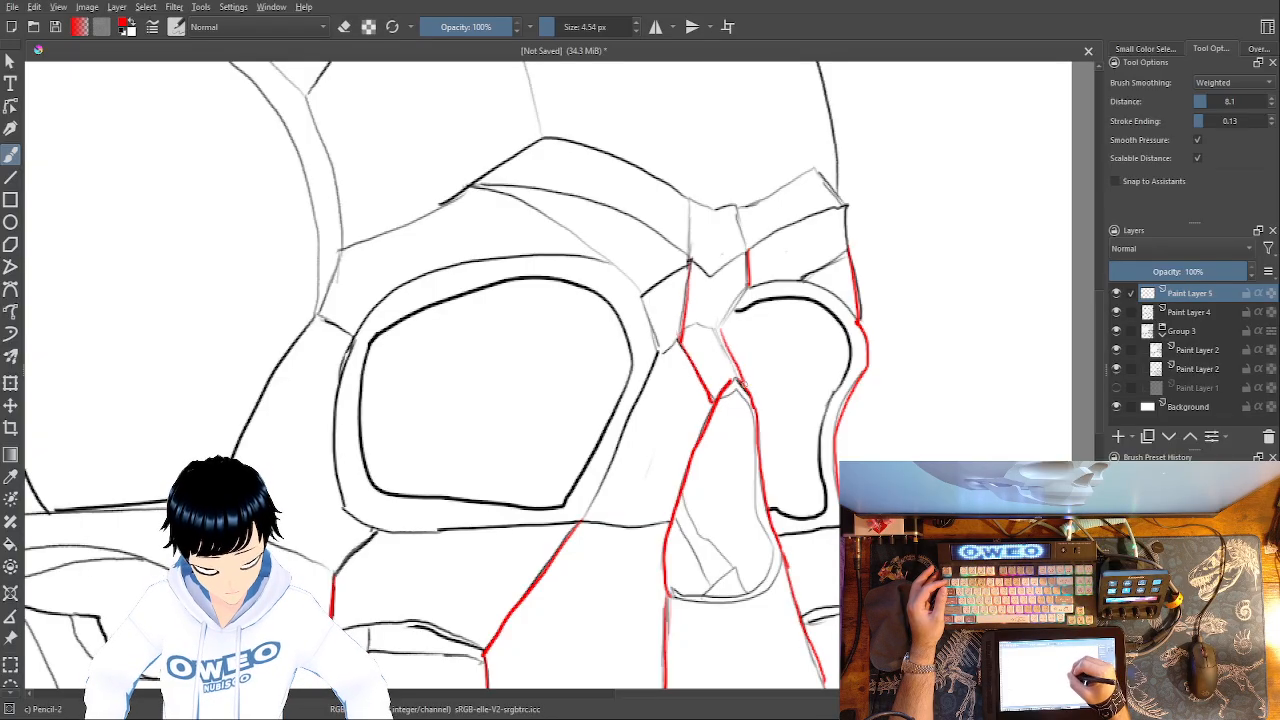
mouse_move(678, 340)
left_mouse_down()
mouse_move(657, 352)
mouse_move(682, 322)
left_mouse_up()
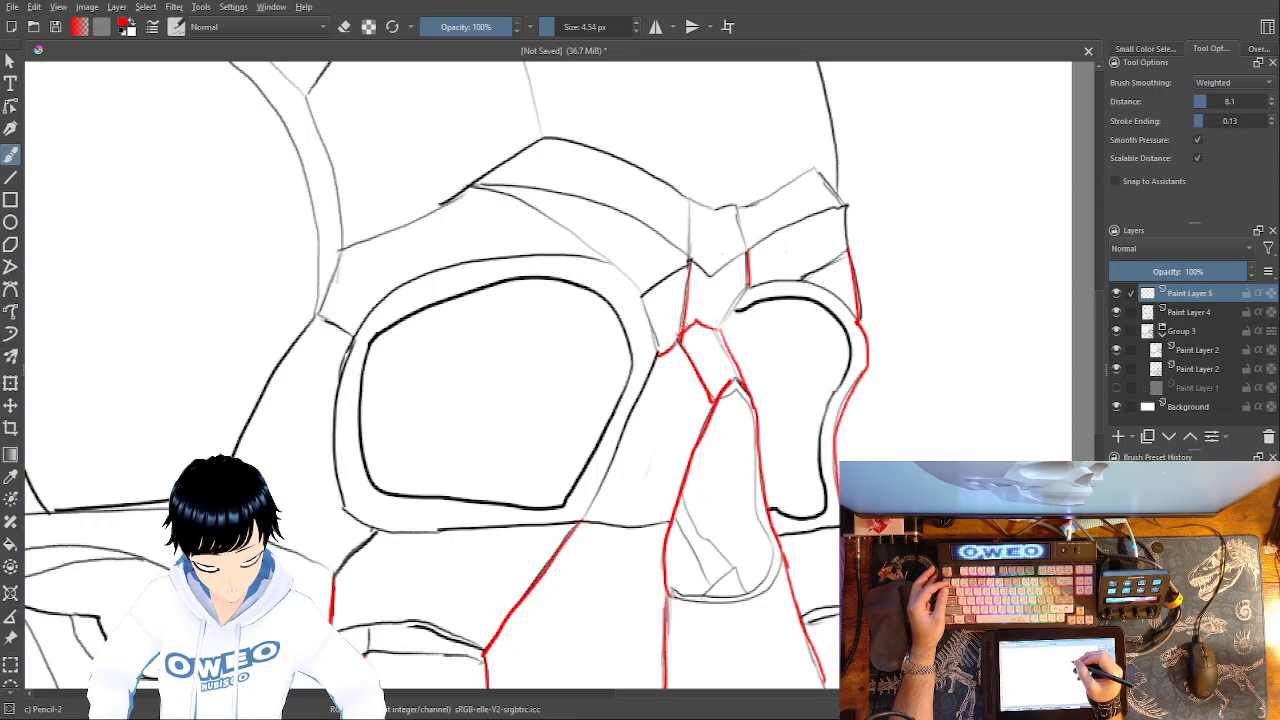
key("ctrl+z")
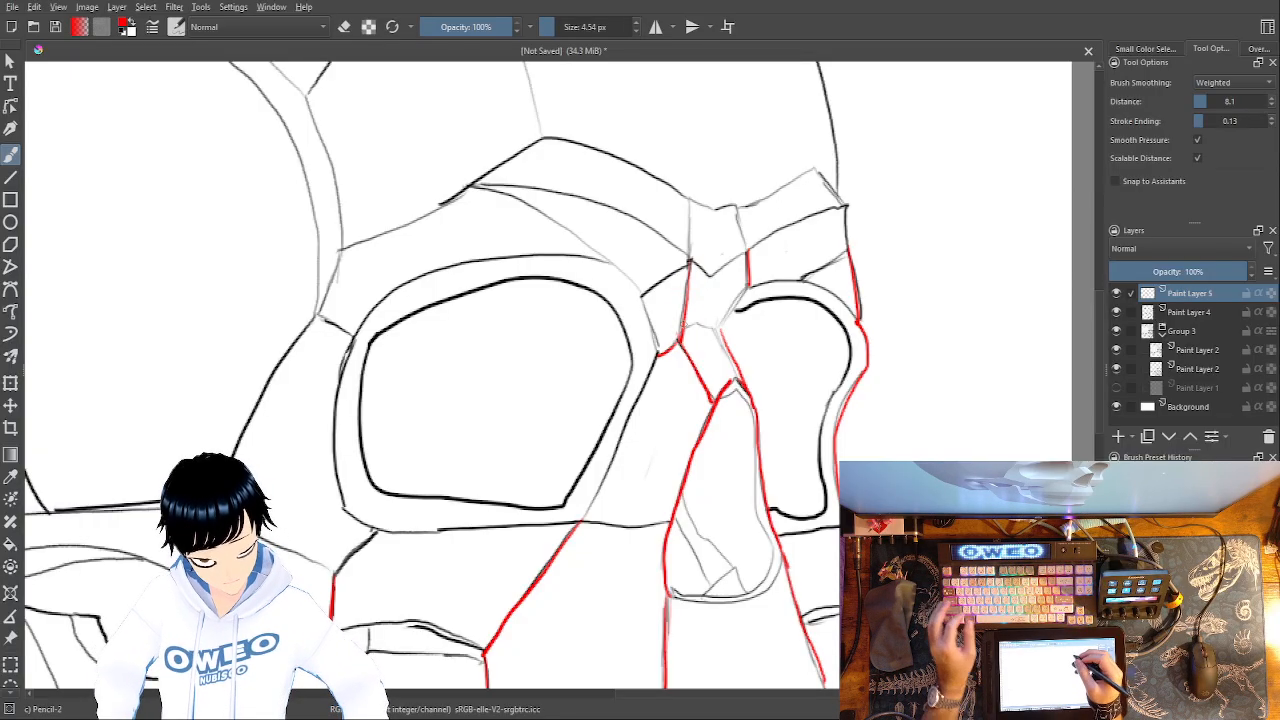
- Trace the near eye socket's nose-side edge, the V between the brows and the short vertical brow edges in red
mouse_move(645, 298)
left_mouse_down()
mouse_move(656, 350)
mouse_move(643, 310)
mouse_move(643, 388)
mouse_move(583, 524)
left_mouse_up()
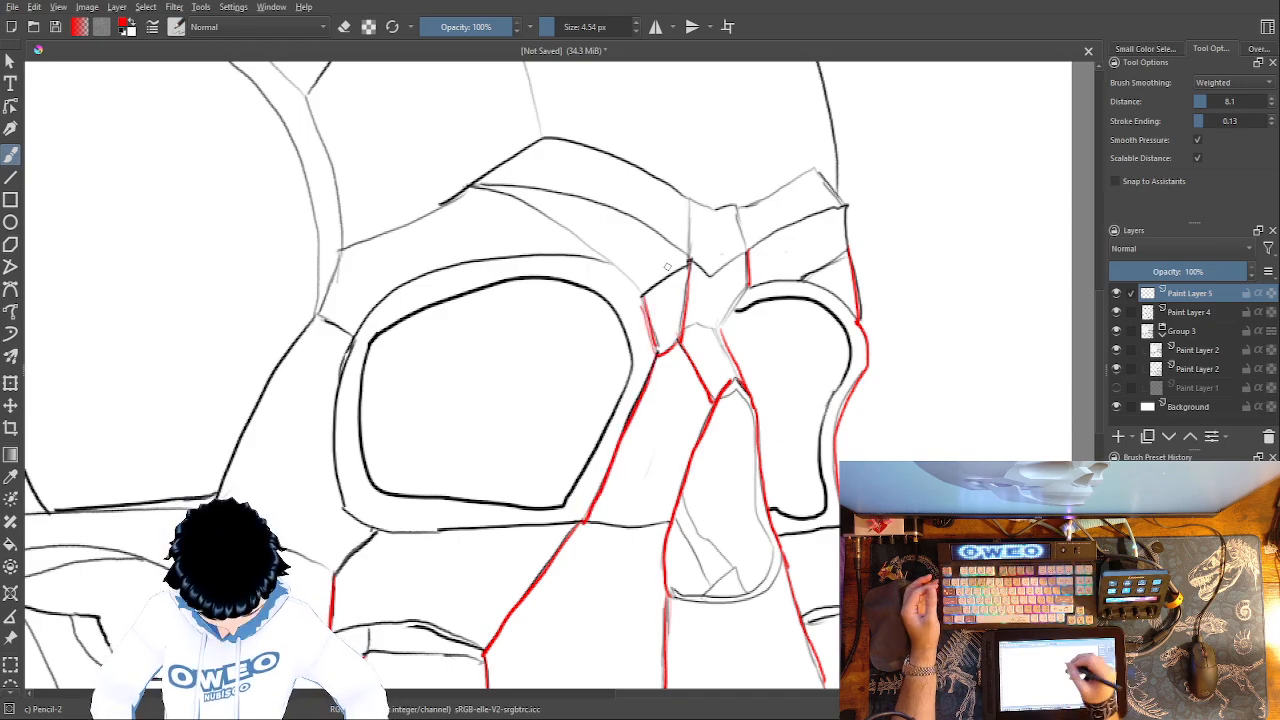
left_click_drag(690, 264, 644, 300)
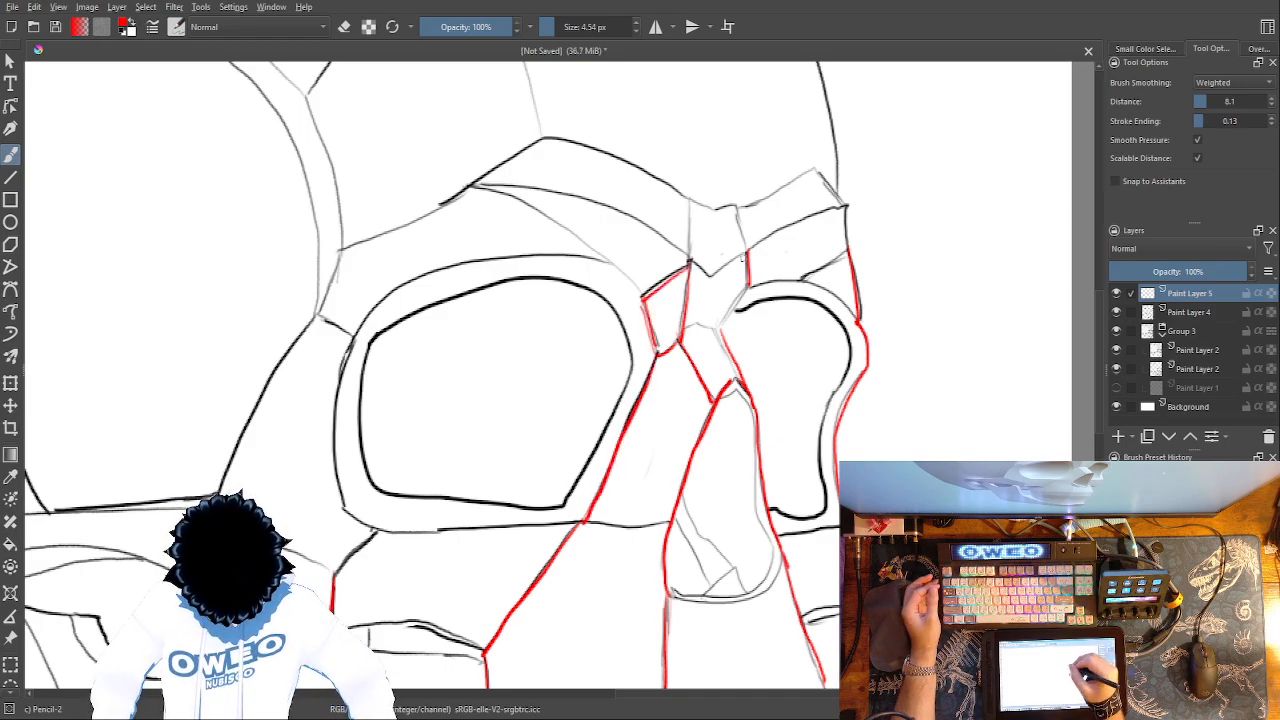
mouse_move(748, 249)
left_mouse_down()
mouse_move(717, 277)
mouse_move(691, 260)
left_mouse_up()
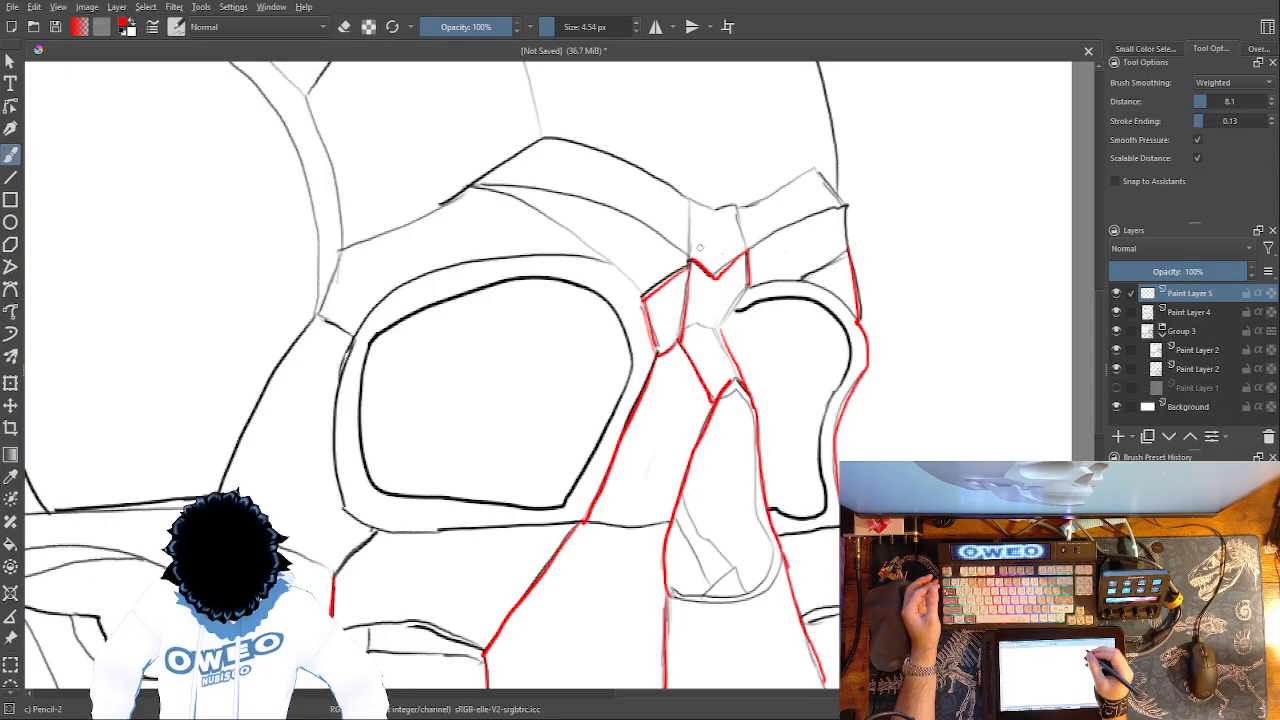
left_click_drag(846, 206, 812, 168)
left_click_drag(737, 205, 745, 254)
left_click_drag(692, 196, 689, 256)
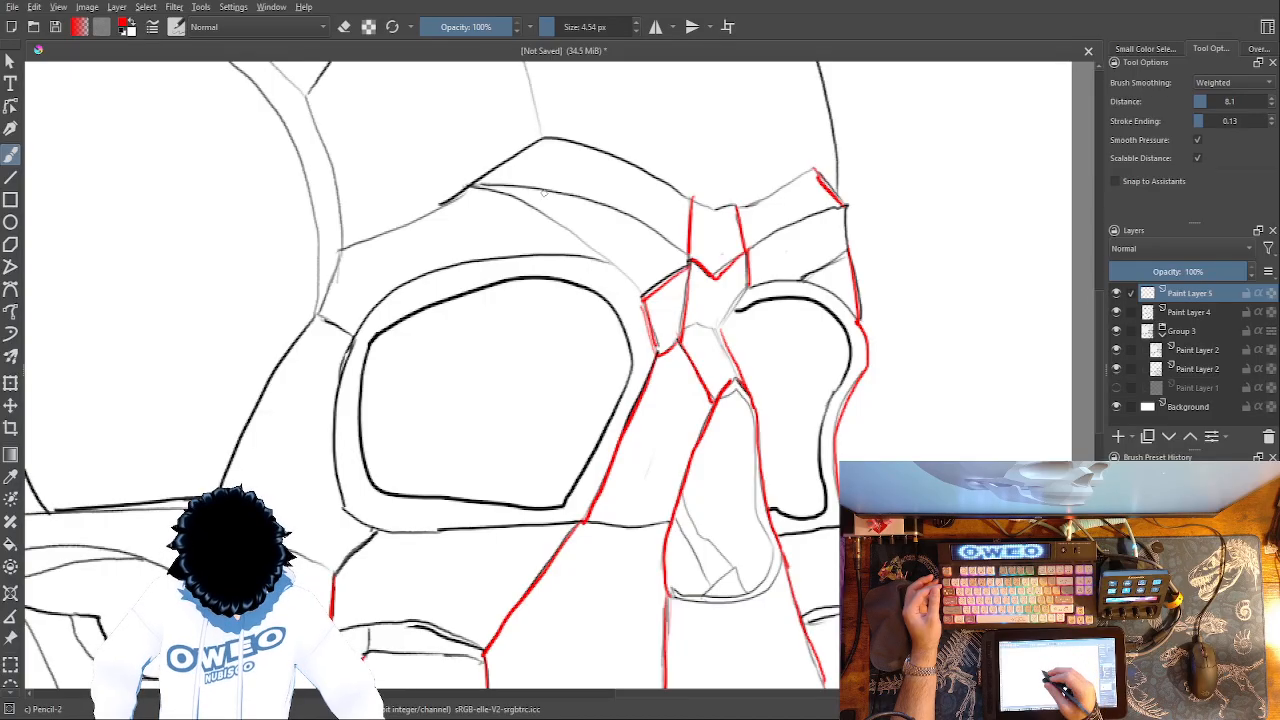
- Trace the outer side of the near eye socket's rim and the short cheekbone edge below it in red
mouse_move(349, 336)
left_mouse_down()
mouse_move(336, 410)
mouse_move(344, 504)
mouse_move(377, 535)
left_mouse_up()
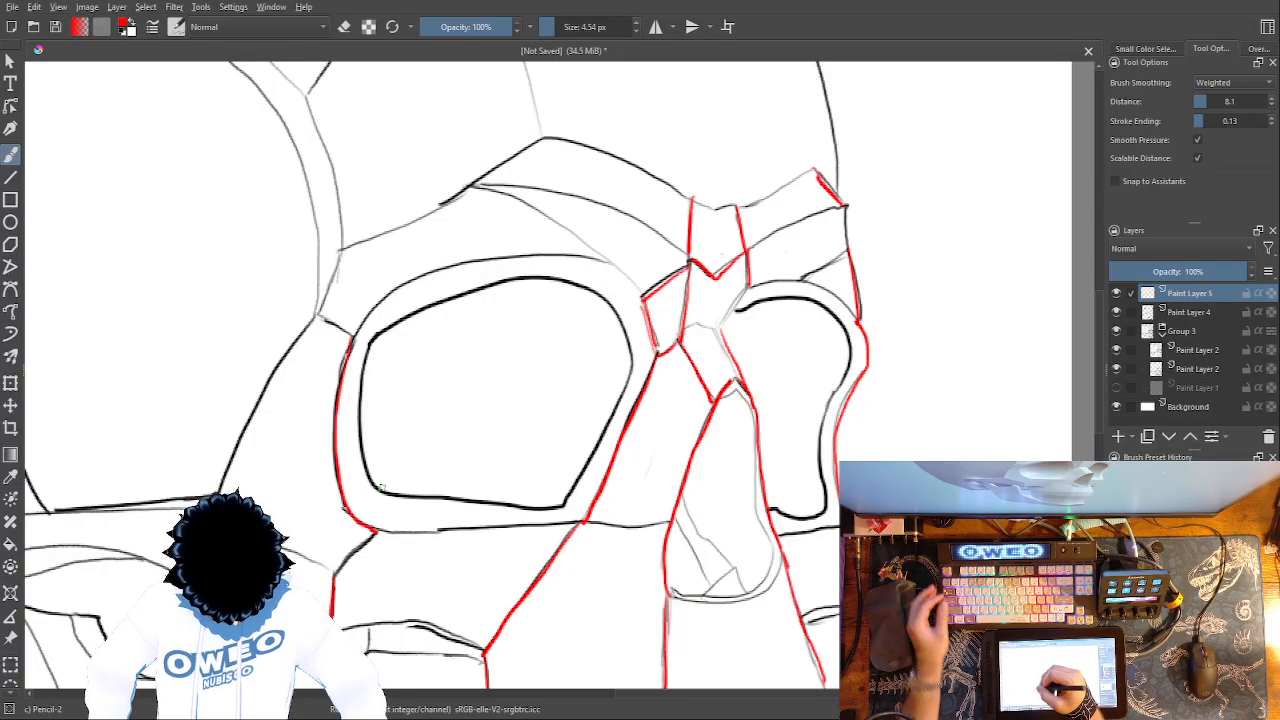
key("ctrl+z")
left_click_drag(344, 511, 355, 330)
left_click_drag(380, 531, 335, 565)
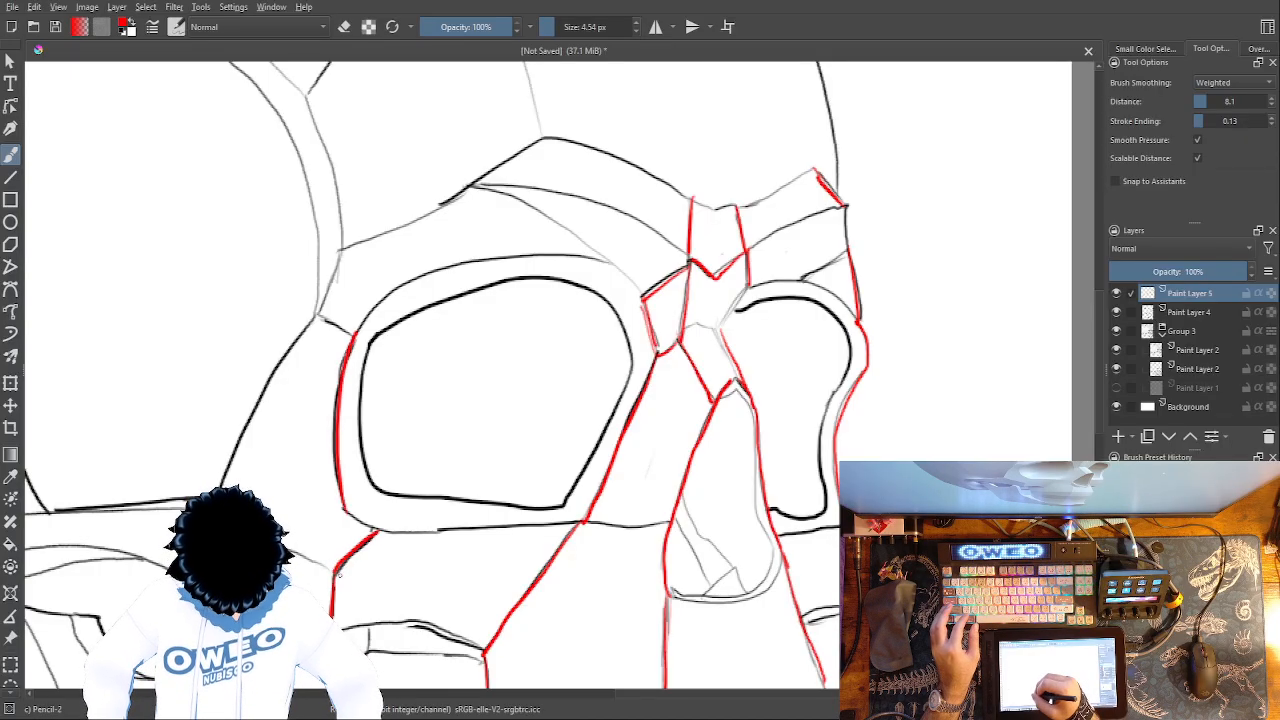
- Trace the edge rising from the cheekbone, the front of the temple rim and the forehead's vertical edge in red
left_click_drag(337, 506, 304, 637)
mouse_move(303, 412)
left_mouse_down()
mouse_move(309, 319)
mouse_move(274, 216)
left_mouse_up()
left_click_drag(511, 271, 440, 58)
mouse_move(807, 283)
left_mouse_down()
mouse_move(710, 313)
mouse_move(708, 440)
mouse_move(686, 284)
mouse_move(648, 196)
mouse_move(853, 327)
mouse_move(867, 321)
left_mouse_up()
left_click_drag(582, 351, 941, 313)
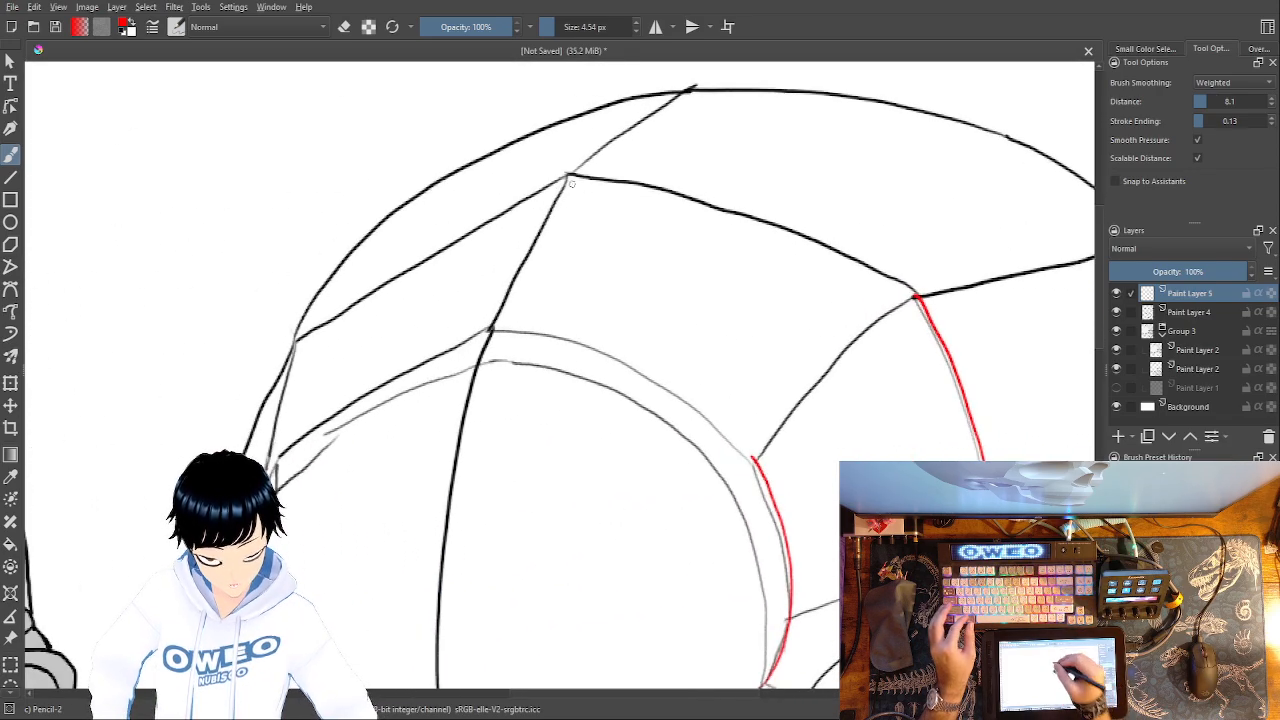
- Trace the ridge lines descending from the crown and the short edge at the upper back of the cranium in red
left_click_drag(563, 183, 497, 323)
left_click_drag(688, 90, 564, 188)
mouse_move(296, 338)
left_mouse_down()
mouse_move(269, 460)
mouse_move(423, 146)
mouse_move(415, 212)
left_mouse_up()
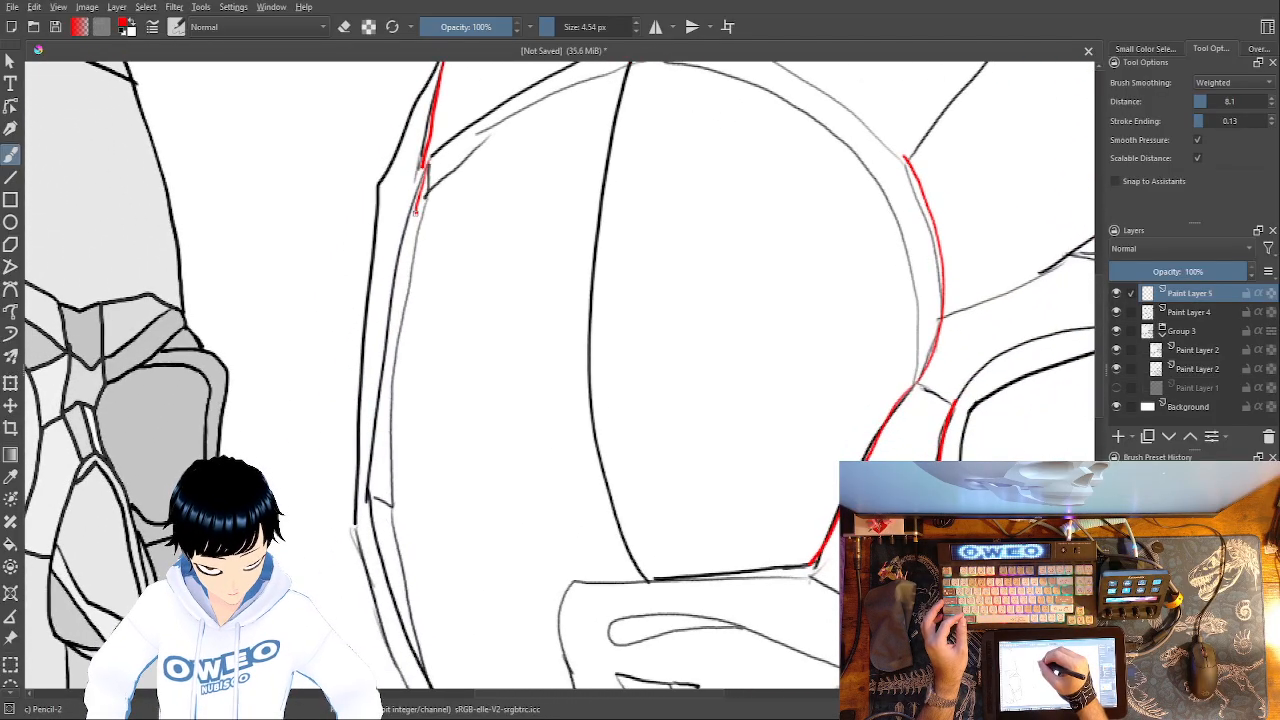
- Trace the three nearly parallel vertical edges along the back of the skull in red, redoing the misplaced strokes
left_click_drag(432, 160, 372, 352)
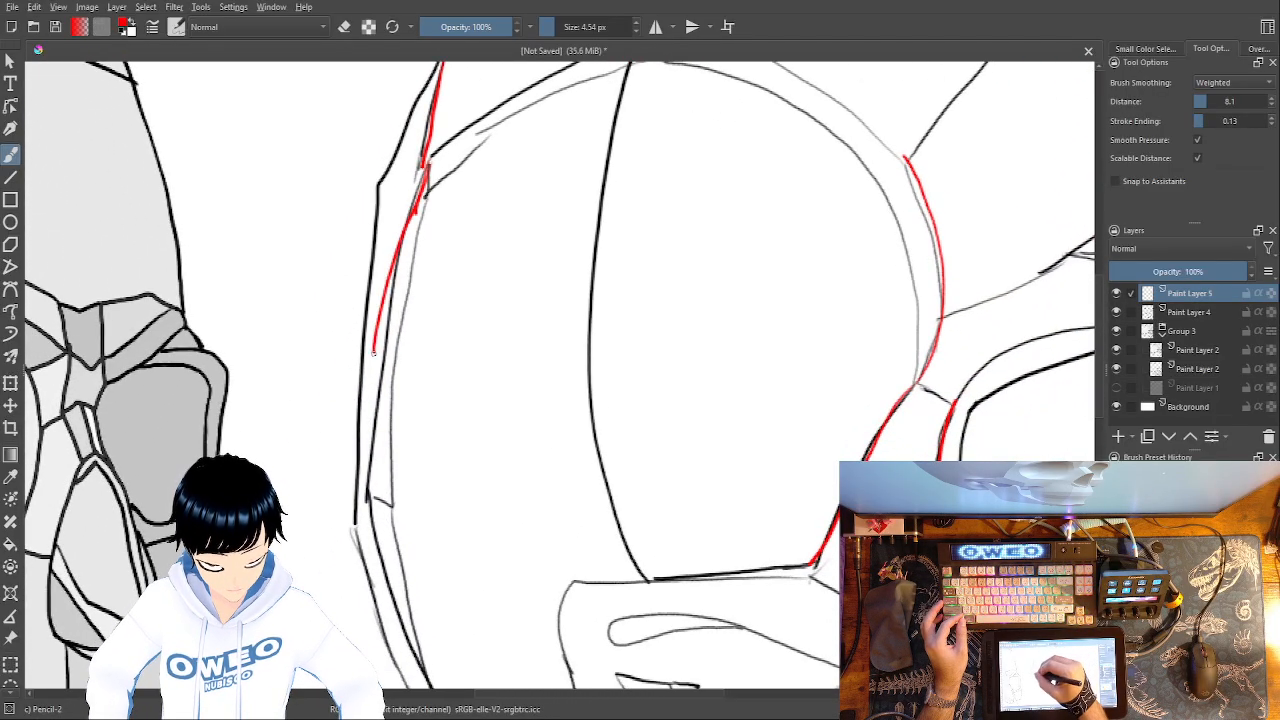
key("ctrl+z")
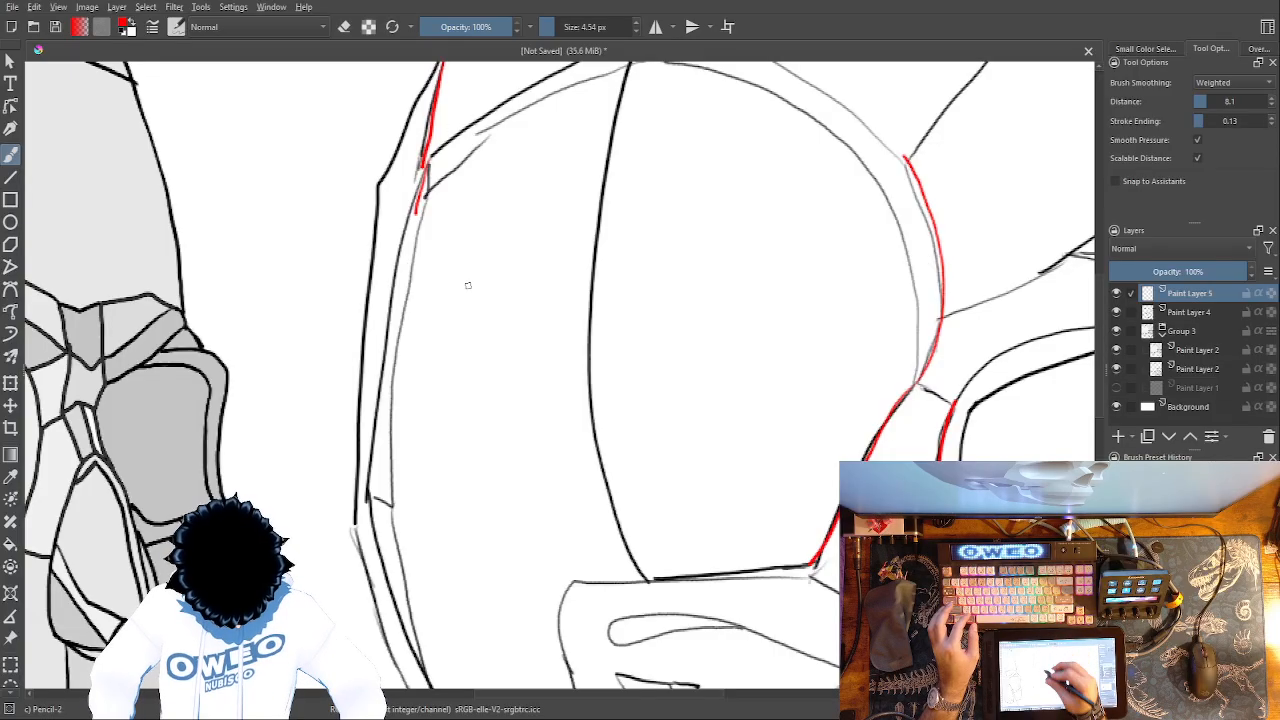
left_click_drag(468, 286, 504, 542)
mouse_move(457, 120)
left_mouse_down()
mouse_move(390, 270)
mouse_move(377, 376)
mouse_move(369, 605)
mouse_move(399, 391)
mouse_move(441, 244)
mouse_move(406, 592)
left_mouse_up()
key("ctrl+z")
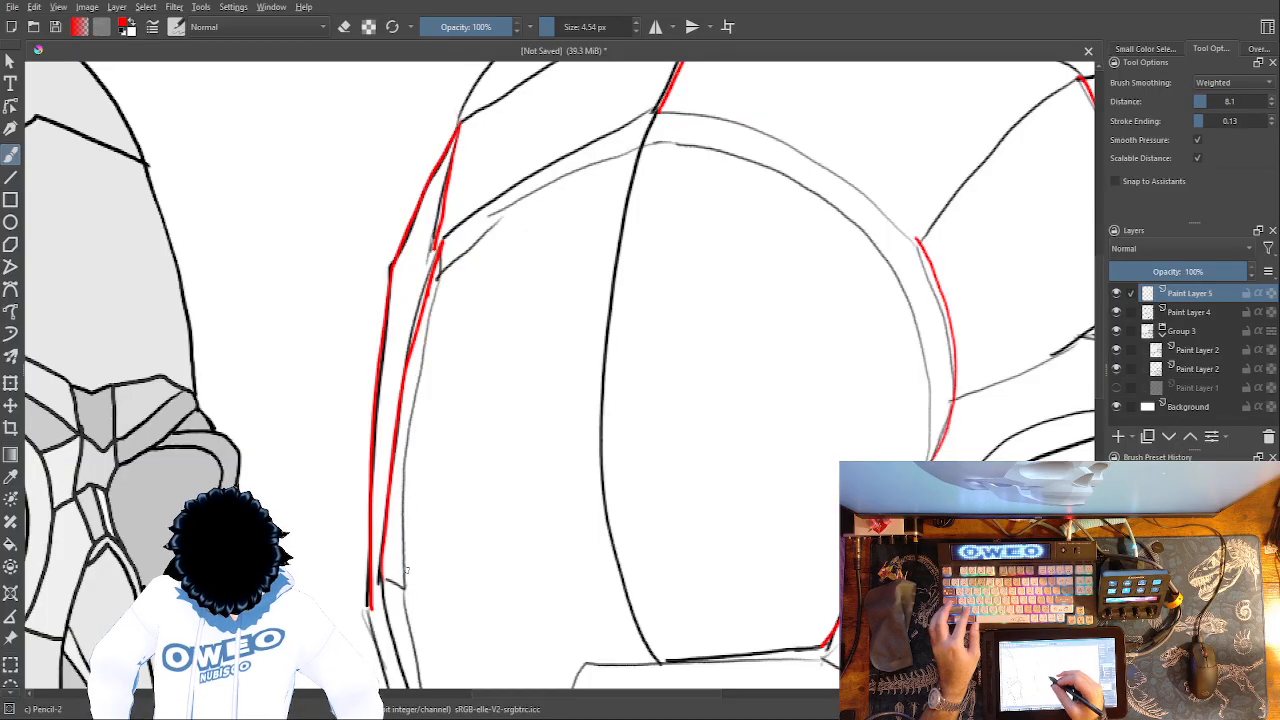
left_click_drag(440, 268, 409, 580)
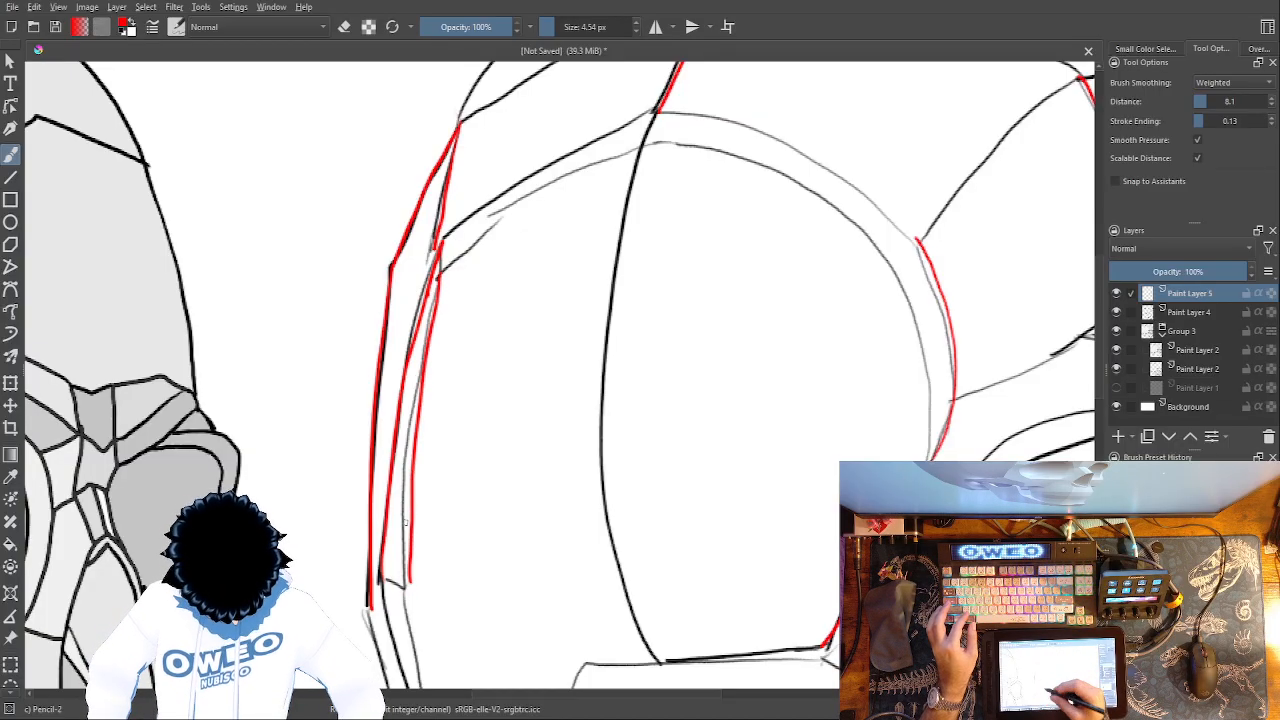
- Trace the lower back curves of the cranium and the hooked edge behind the cheekbone arch in red
scroll(560, 375, "down", 5)
mouse_move(352, 228)
left_mouse_down()
mouse_move(390, 365)
mouse_move(430, 440)
mouse_move(500, 522)
left_mouse_up()
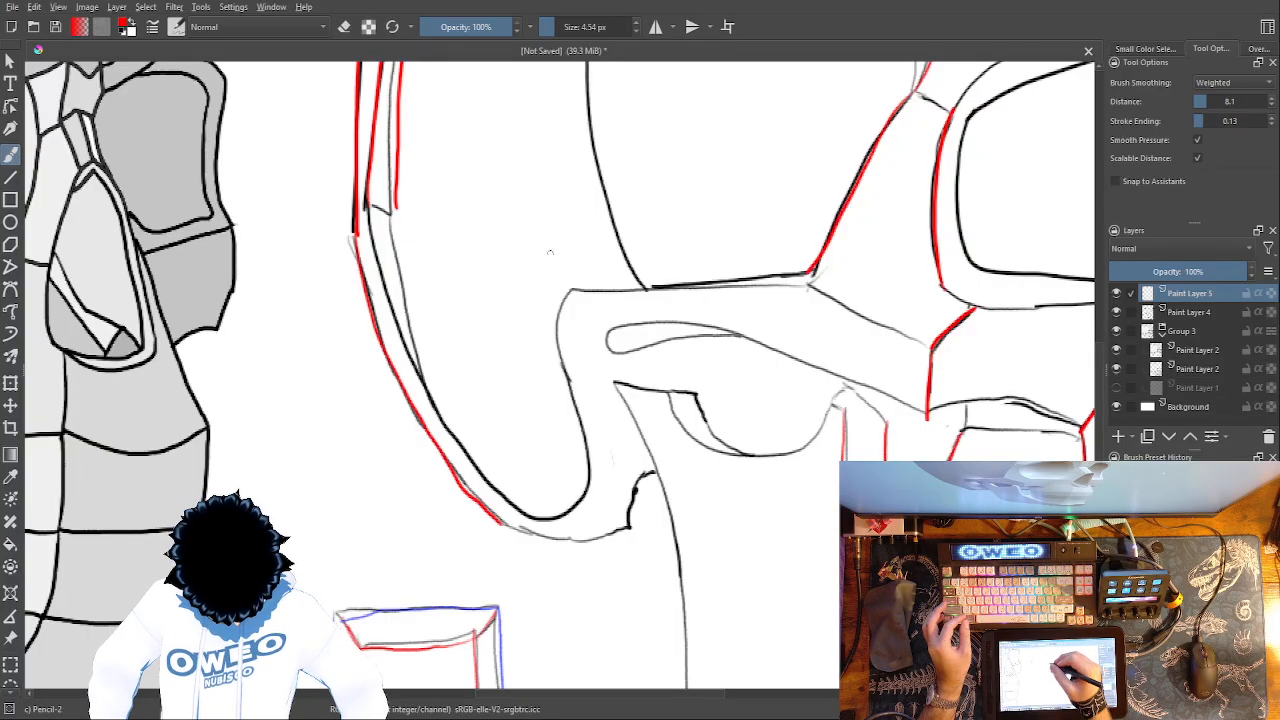
mouse_move(570, 288)
left_mouse_down()
mouse_move(557, 358)
mouse_move(588, 490)
left_mouse_up()
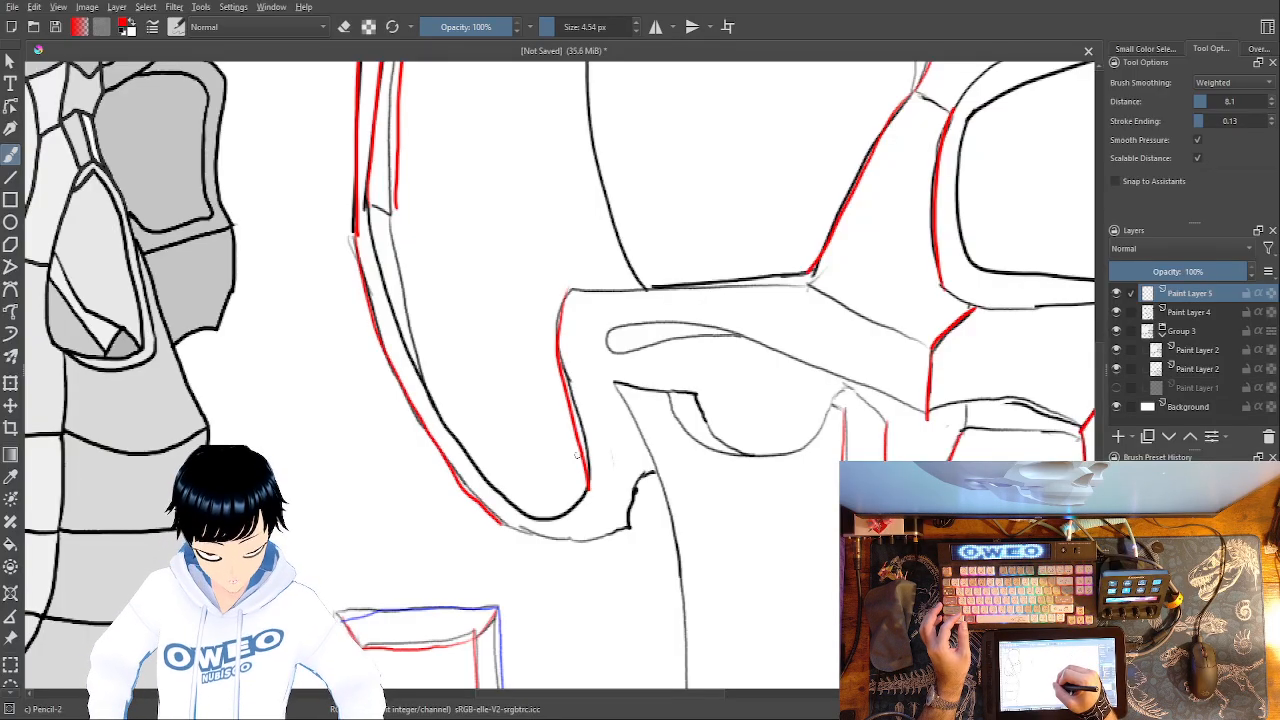
left_click_drag(366, 213, 438, 404)
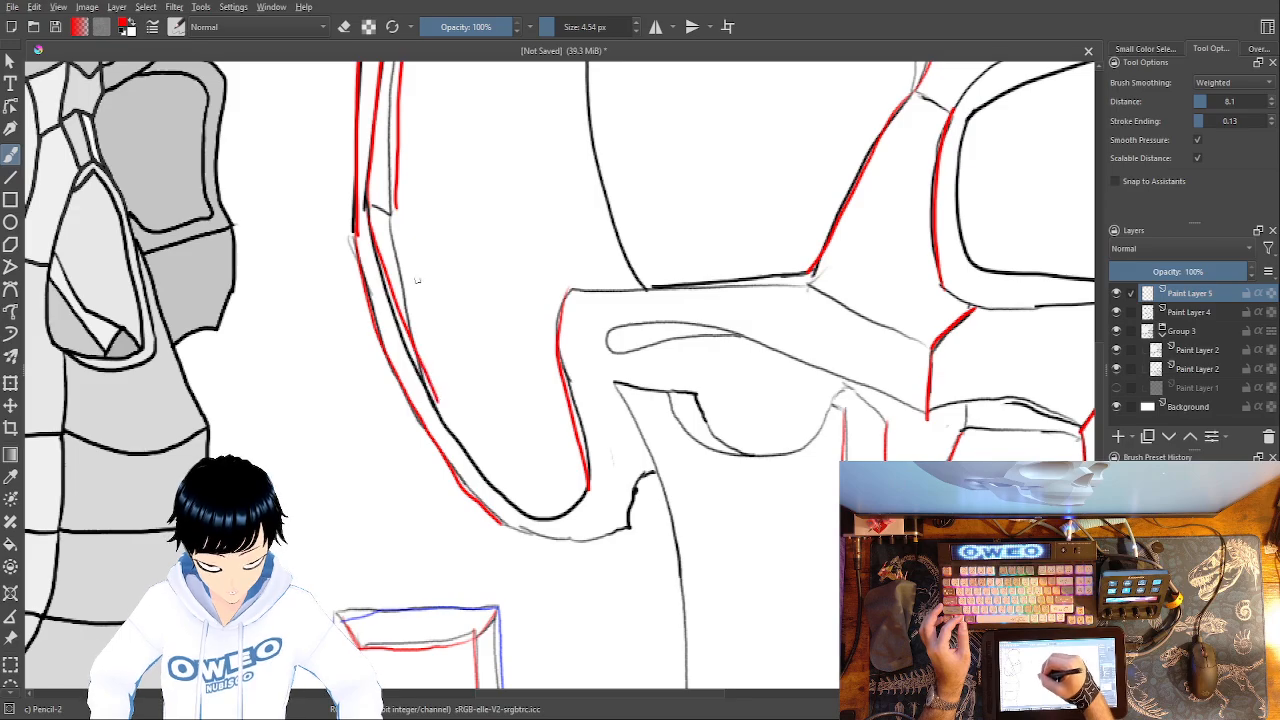
mouse_move(395, 207)
left_mouse_down()
mouse_move(423, 369)
mouse_move(468, 463)
left_mouse_up()
mouse_move(614, 523)
left_mouse_down()
mouse_move(462, 592)
mouse_move(434, 442)
left_mouse_up()
- Trace the rear edge of the jaw in red, from its upper tip down to the start of the jaw corner
mouse_move(433, 303)
left_mouse_down()
mouse_move(498, 493)
mouse_move(502, 668)
left_mouse_up()
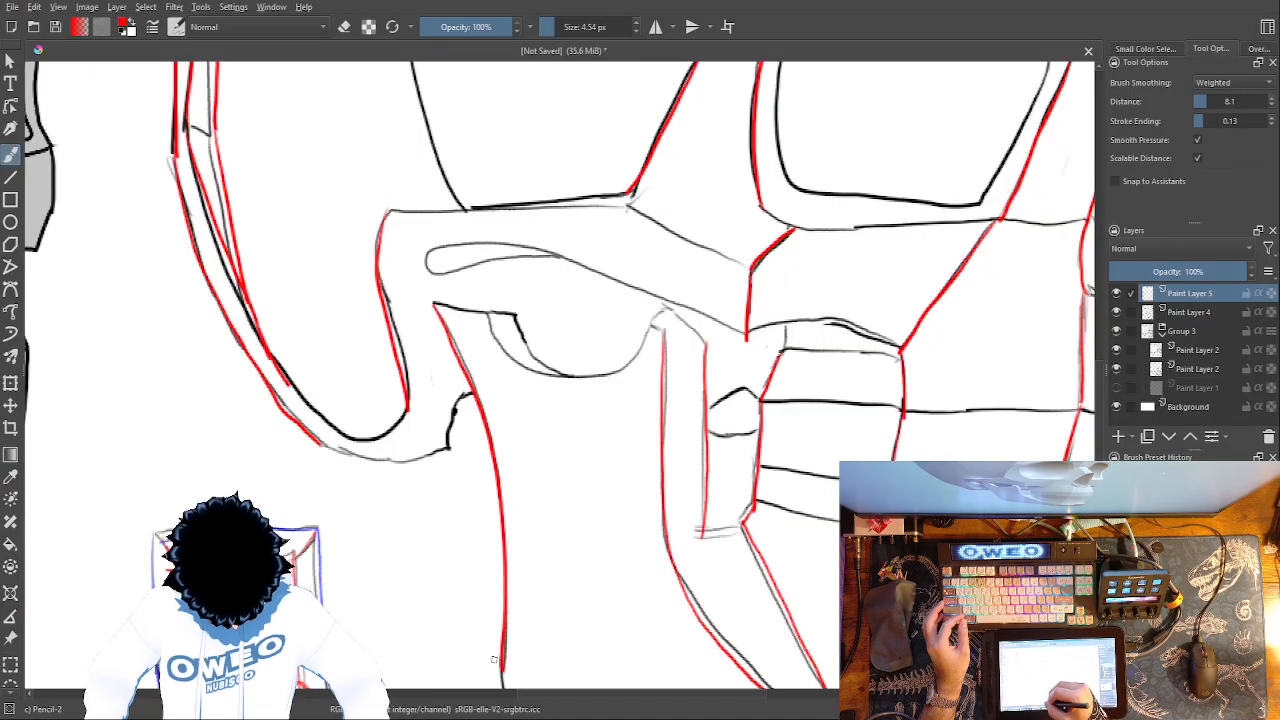
left_click_drag(636, 357, 678, 38)
left_click_drag(546, 342, 560, 430)
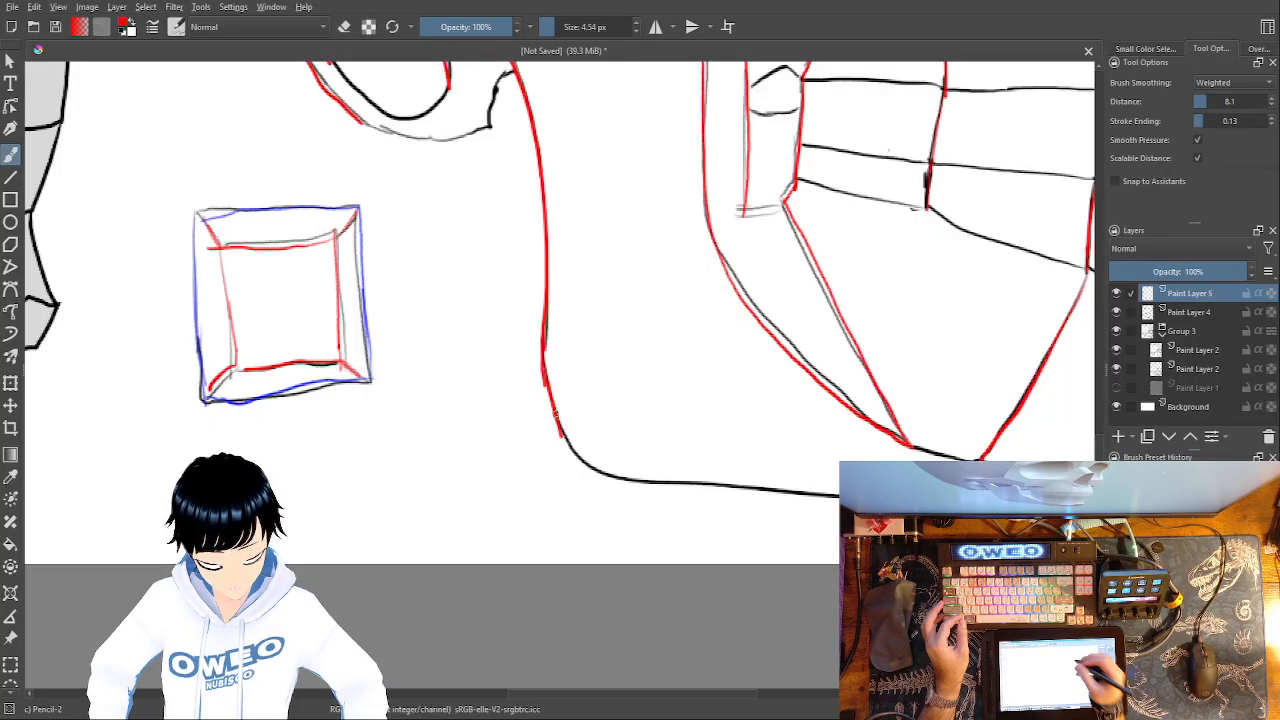
- Trace the short edge above the side tooth block and the slanted inner edges of the nasal opening in red
mouse_move(837, 497)
left_mouse_down()
mouse_move(742, 517)
mouse_move(459, 644)
left_mouse_up()
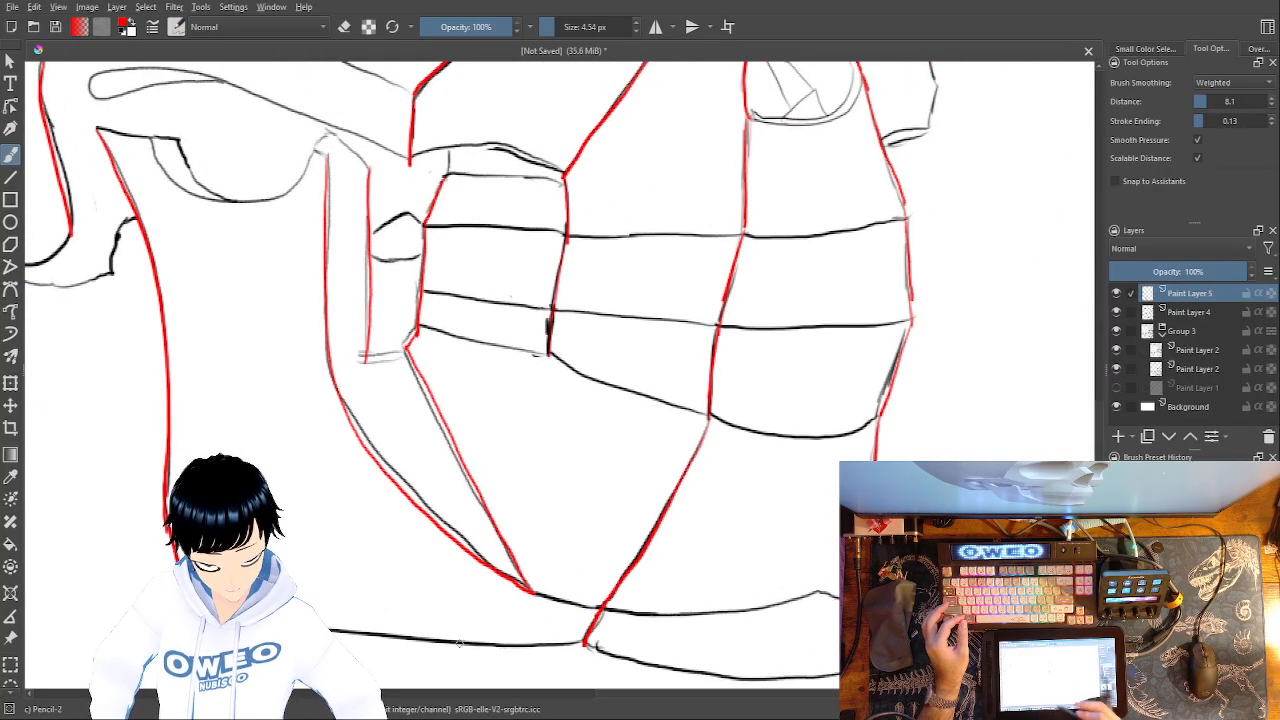
left_click_drag(447, 173, 449, 147)
left_click_drag(634, 424, 561, 716)
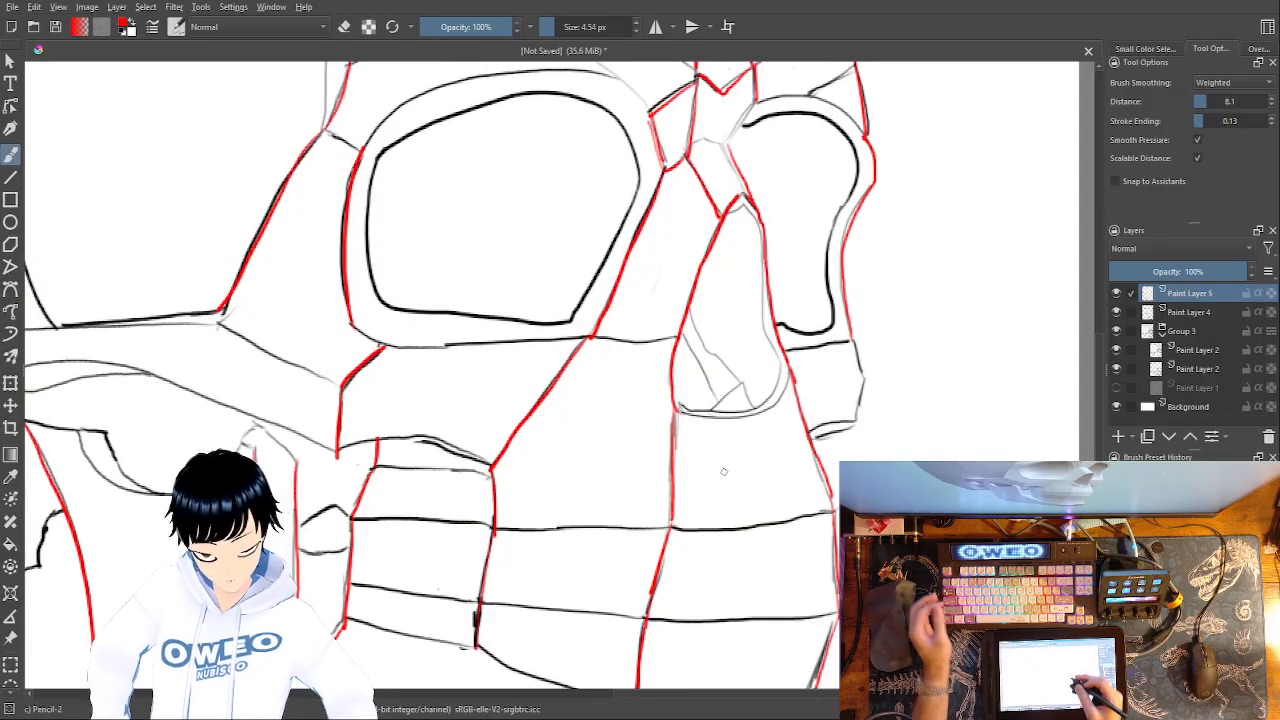
left_click_drag(684, 336, 714, 410)
left_click_drag(692, 326, 736, 382)
key("ctrl+z")
mouse_move(741, 378)
left_mouse_down()
mouse_move(690, 304)
mouse_move(757, 411)
left_mouse_up()
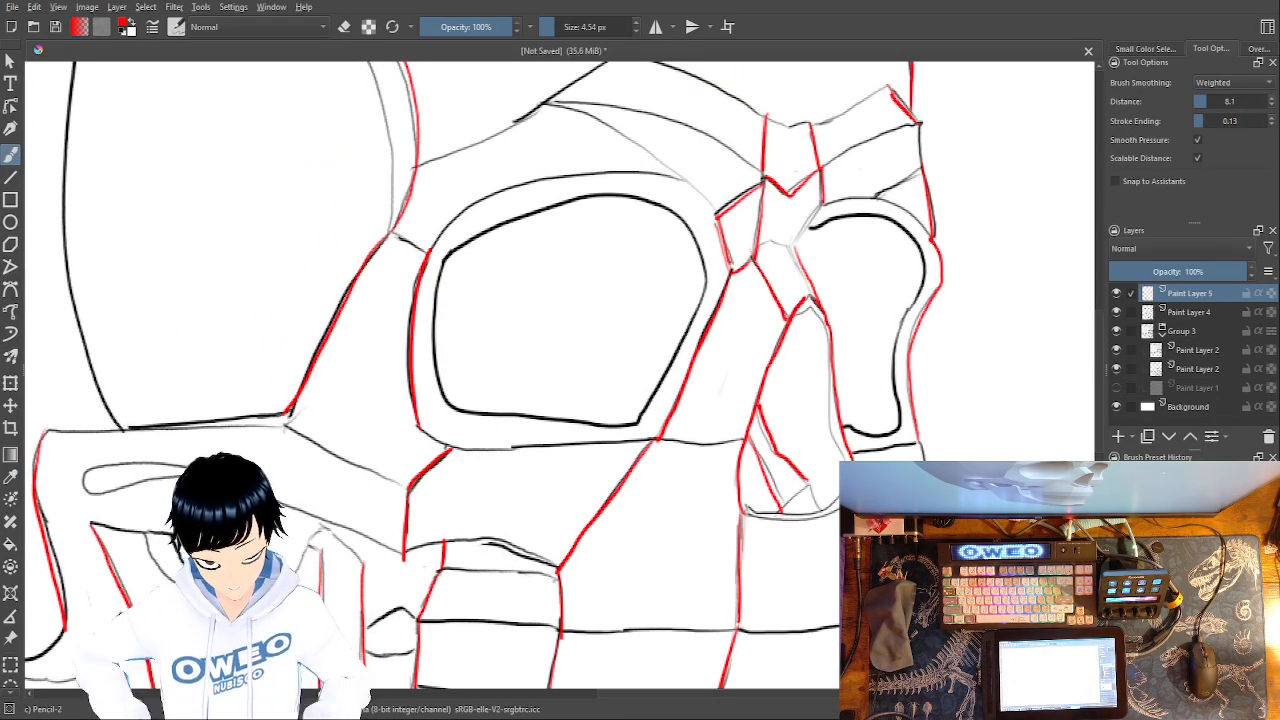
- Trace the vertical edges of both inner eye socket openings in red, redoing the misplaced strokes
mouse_move(920, 242)
left_mouse_down()
mouse_move(900, 324)
mouse_move(891, 434)
mouse_move(876, 440)
mouse_move(844, 425)
mouse_move(891, 374)
mouse_move(923, 260)
left_mouse_up()
key("ctrl+z")
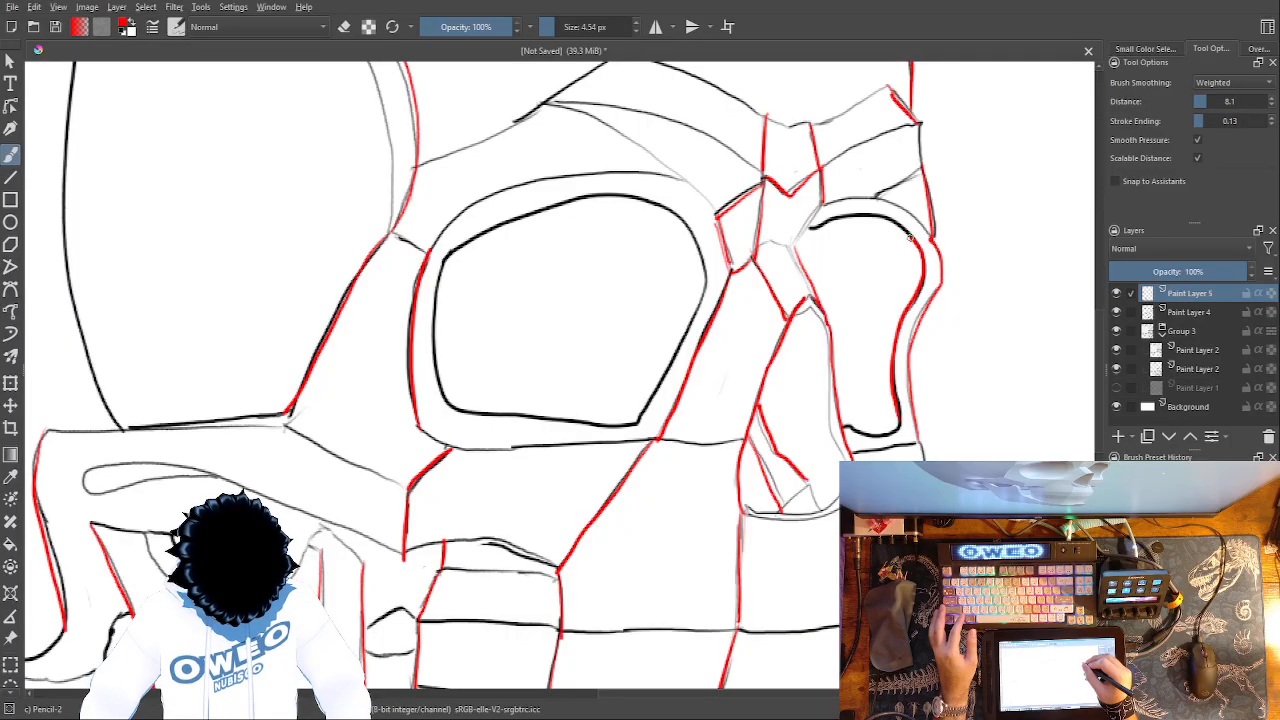
left_click_drag(707, 275, 640, 424)
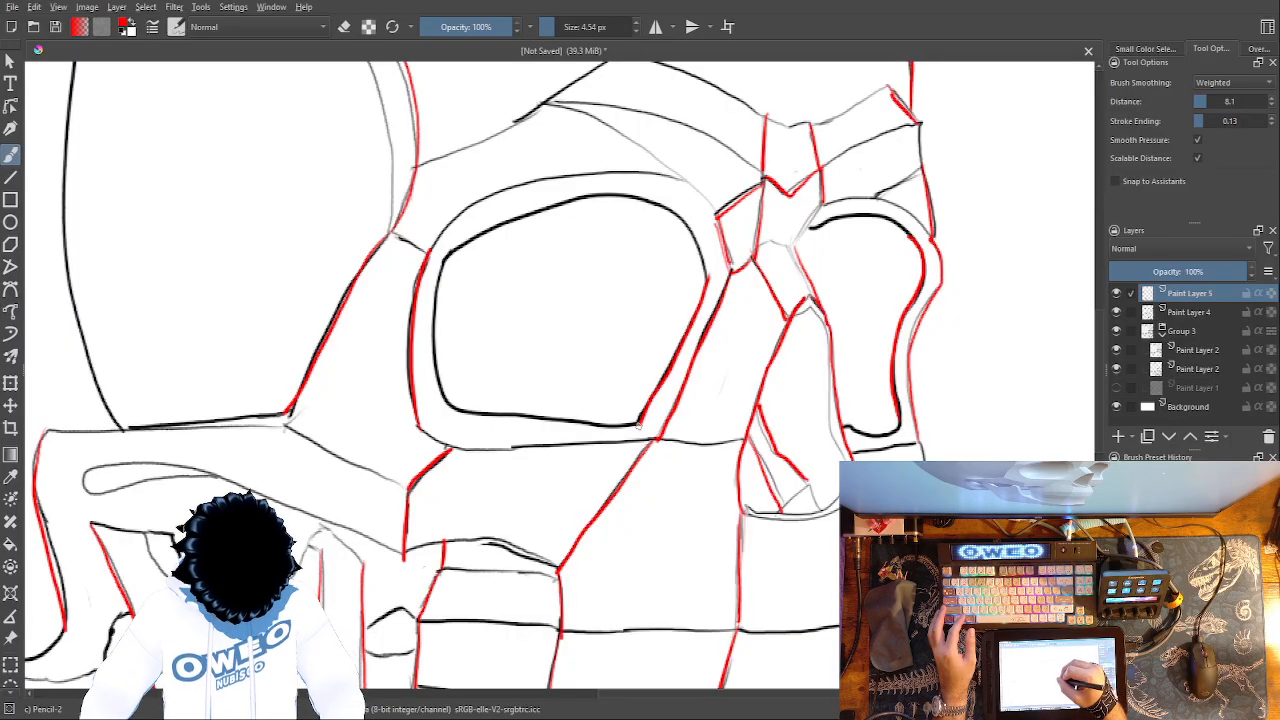
mouse_move(449, 264)
left_mouse_down()
mouse_move(433, 346)
mouse_move(444, 402)
mouse_move(433, 322)
mouse_move(449, 250)
left_mouse_up()
key("ctrl+z")
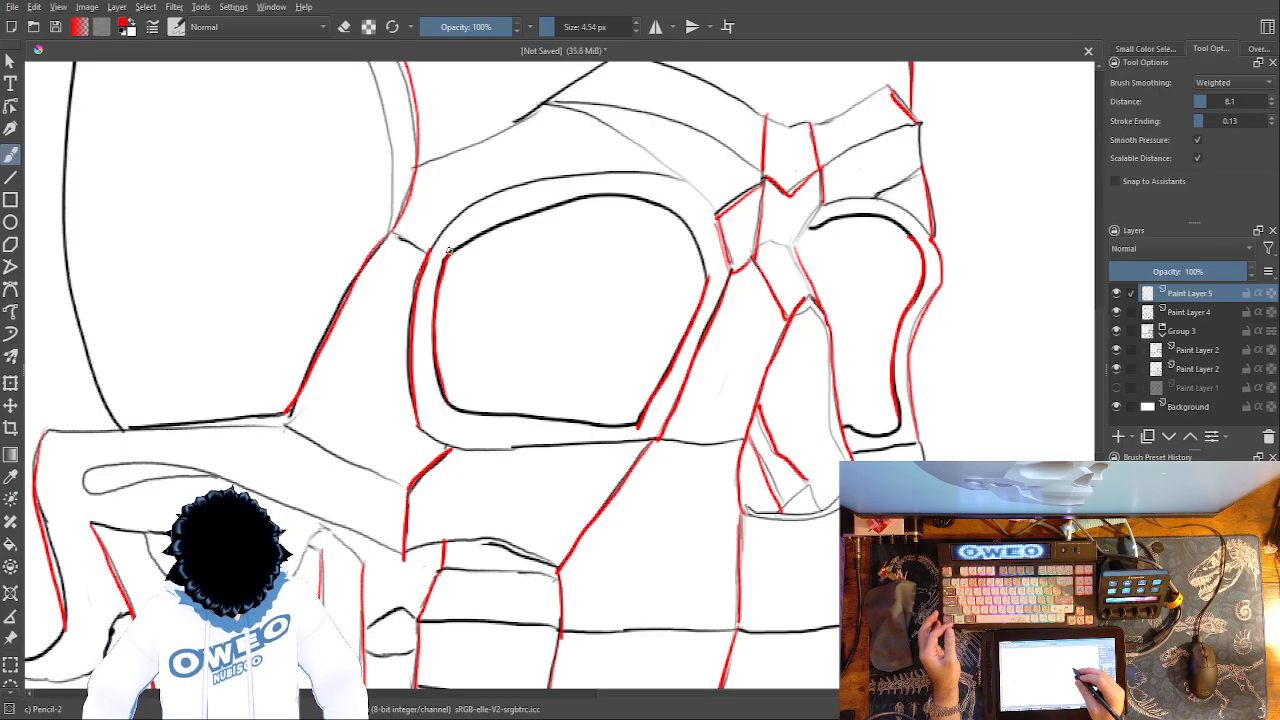
- Change the brush colour to blue and trace the outer lower rim of the near eye socket across to the nasal opening
right_click(749, 443)
left_click(703, 441)
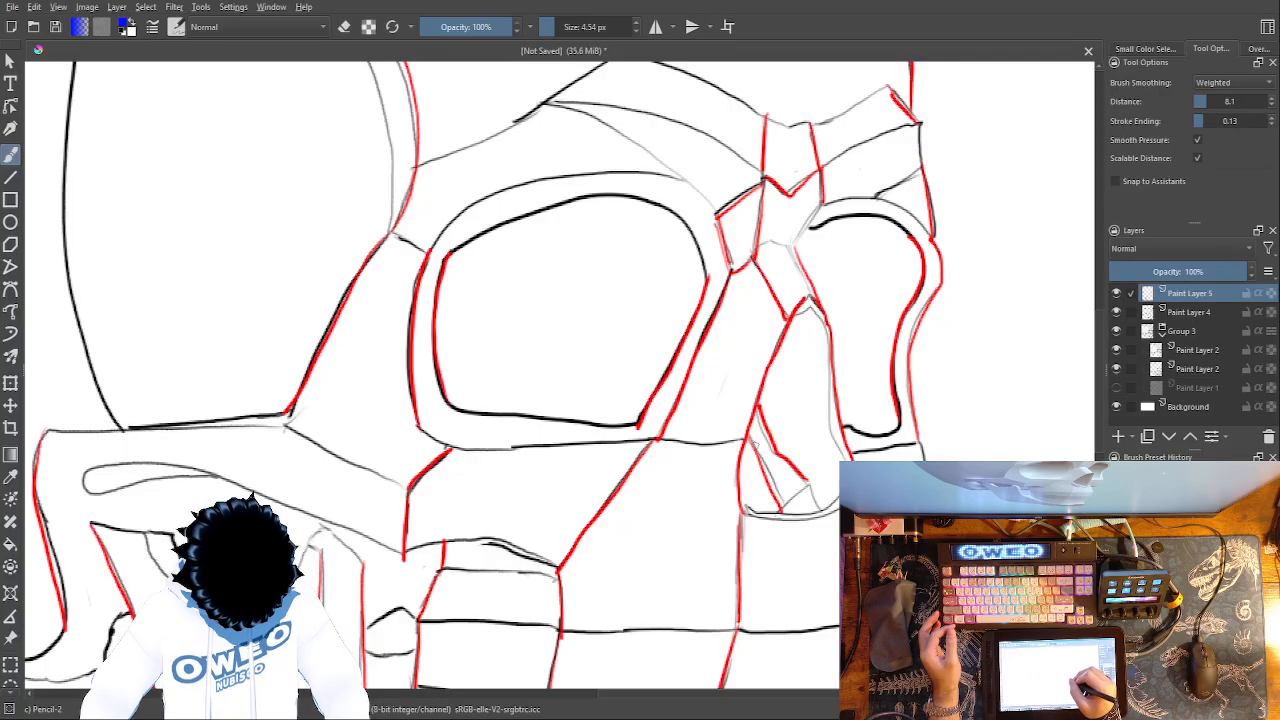
mouse_move(735, 447)
left_mouse_down()
mouse_move(520, 453)
mouse_move(430, 443)
mouse_move(415, 424)
left_mouse_up()
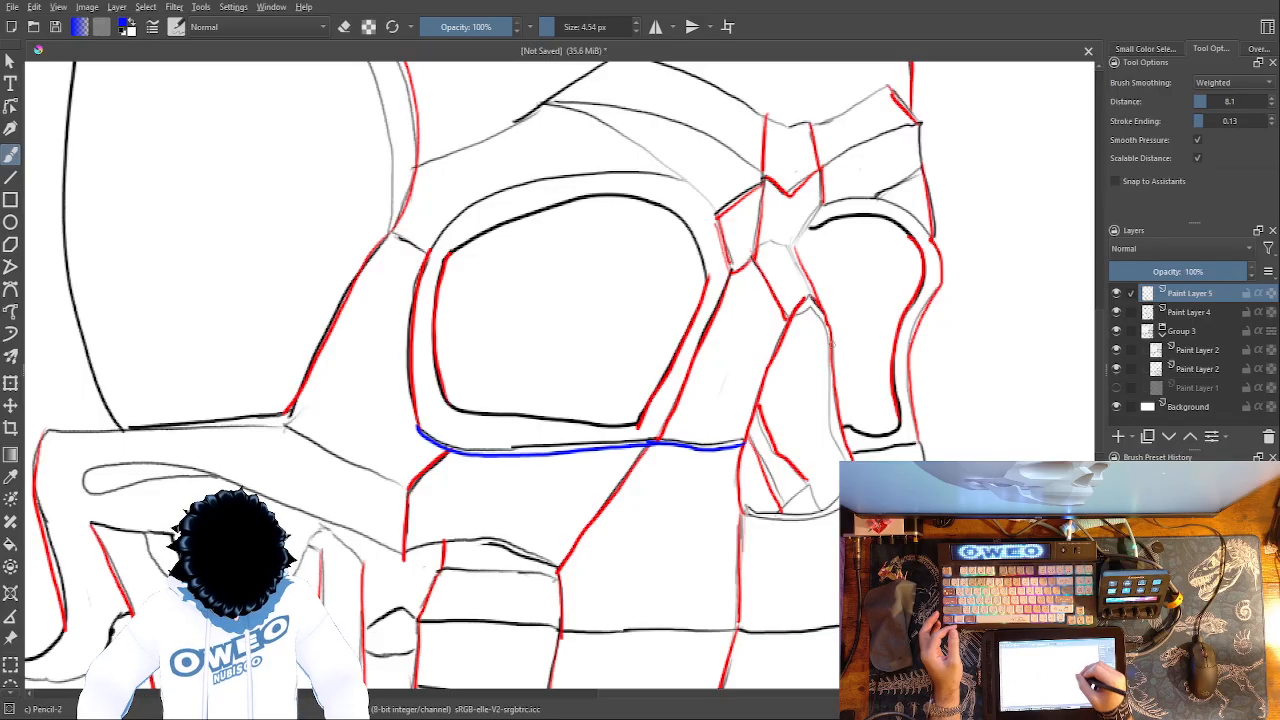
- Trace the near eye socket's inner lower edge, its upper rims and the brow ridge lines above it in blue
key("ctrl+minus")
key("ctrl+minus")
key("ctrl+minus")
key("ctrl+minus")
key("ctrl+plus")
key("ctrl+plus")
key("ctrl+plus")
key("ctrl+plus")
key("ctrl+plus")
key("ctrl+plus")
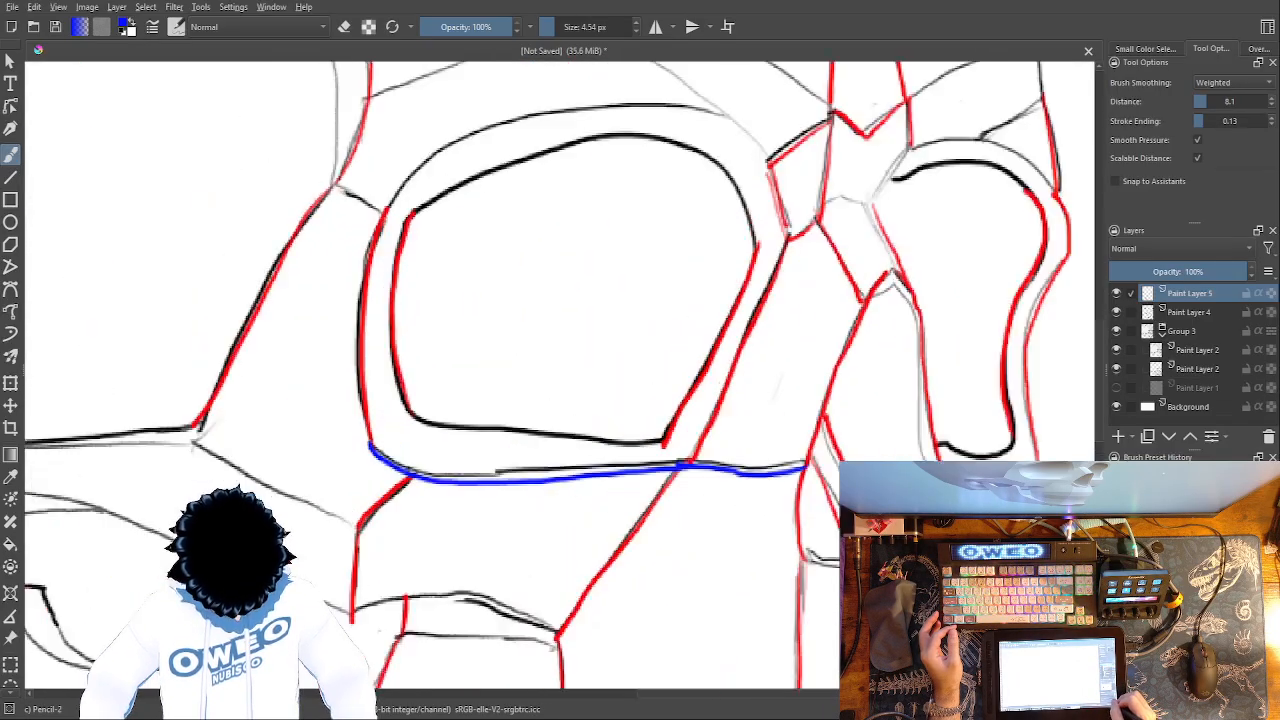
mouse_move(718, 476)
left_mouse_down()
mouse_move(405, 452)
mouse_move(330, 410)
mouse_move(302, 601)
left_mouse_up()
mouse_move(830, 374)
left_mouse_down()
mouse_move(790, 283)
mouse_move(736, 229)
mouse_move(620, 215)
mouse_move(462, 256)
mouse_move(312, 318)
left_mouse_up()
mouse_move(848, 244)
left_mouse_down()
mouse_move(818, 206)
mouse_move(600, 168)
mouse_move(275, 290)
mouse_move(267, 318)
mouse_move(195, 292)
mouse_move(180, 458)
left_mouse_up()
mouse_move(790, 360)
left_mouse_down()
mouse_move(598, 219)
mouse_move(503, 192)
mouse_move(465, 195)
mouse_move(389, 243)
mouse_move(238, 302)
left_mouse_up()
mouse_move(921, 339)
left_mouse_down()
mouse_move(852, 280)
mouse_move(608, 192)
mouse_move(480, 183)
mouse_move(459, 302)
left_mouse_up()
mouse_move(905, 333)
left_mouse_down()
mouse_move(680, 240)
mouse_move(556, 240)
mouse_move(444, 299)
left_mouse_up()
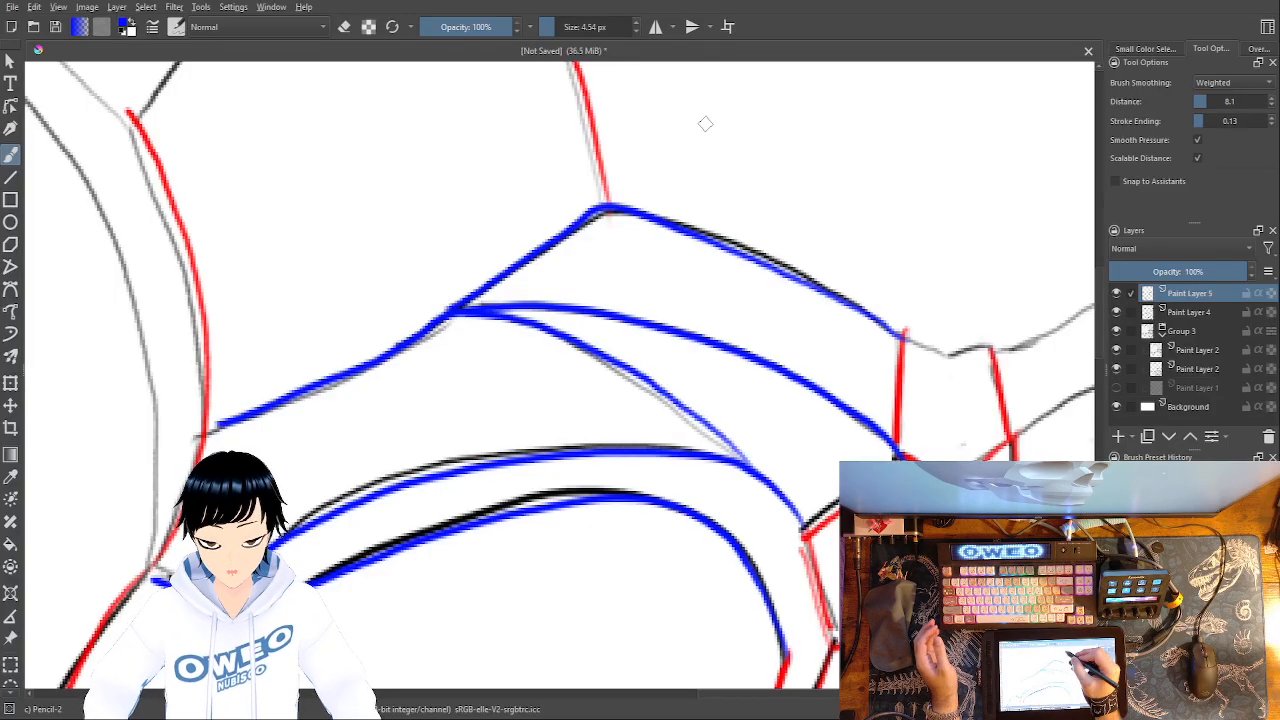
- Trace the horizontal brow edges over the nose root and far eye, plus the short slanted edge beneath them, in blue
left_click_drag(198, 428, 10, 440)
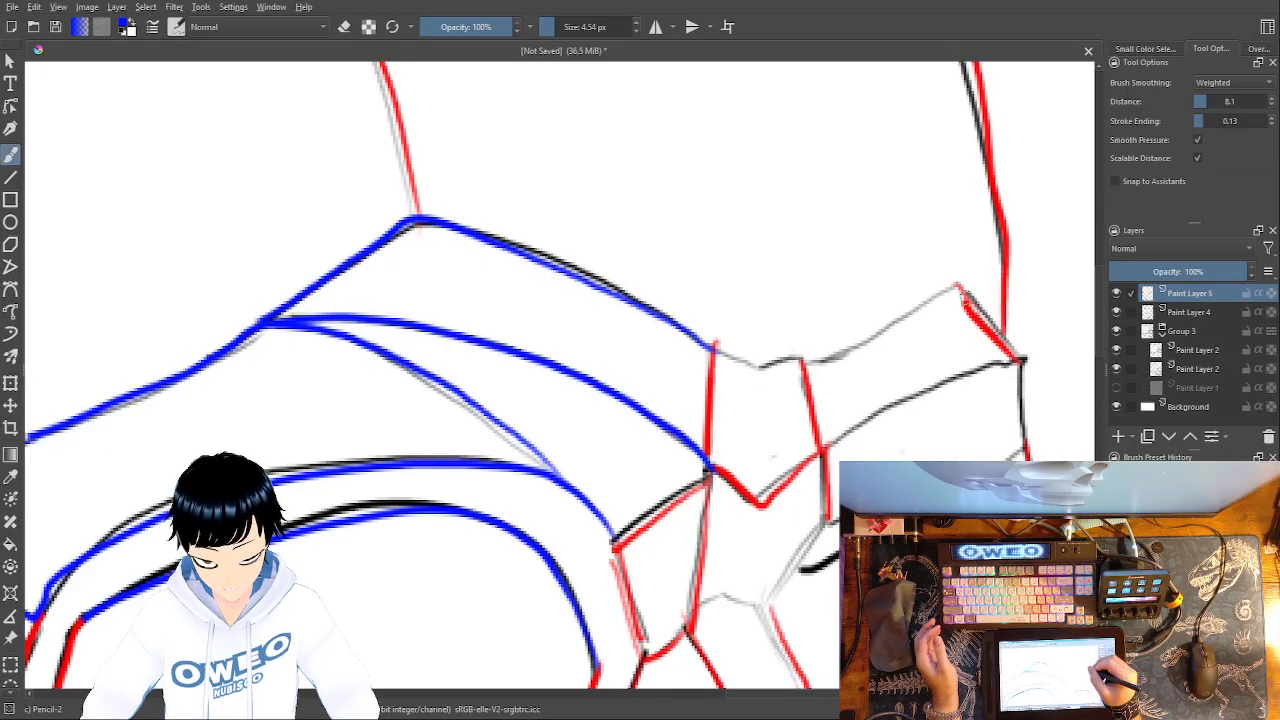
mouse_move(958, 290)
left_mouse_down()
mouse_move(789, 366)
mouse_move(757, 369)
mouse_move(714, 338)
left_mouse_up()
left_click_drag(1016, 363, 826, 453)
left_click_drag(1030, 442, 998, 461)
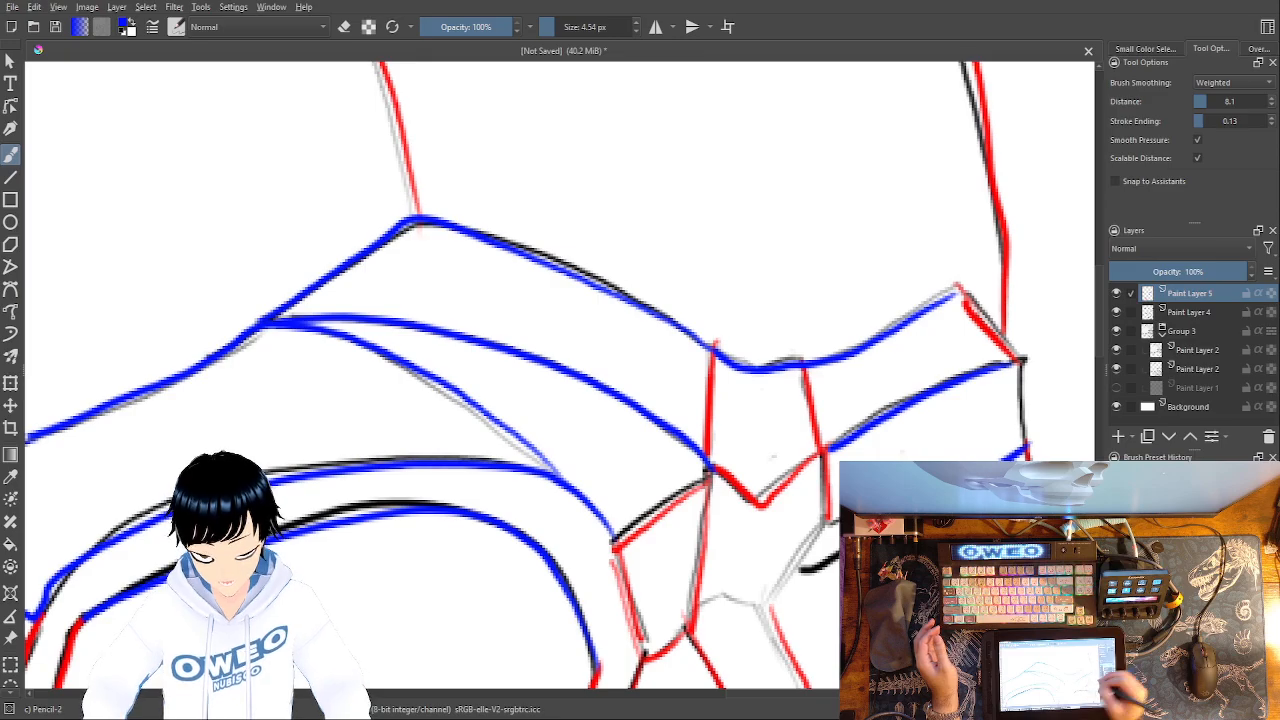
- Trace the nose bridge line and the upper and lower rims of the far eye socket in blue
mouse_move(840, 522)
left_mouse_down()
mouse_move(792, 556)
mouse_move(766, 612)
mouse_move(700, 600)
mouse_move(535, 416)
left_mouse_up()
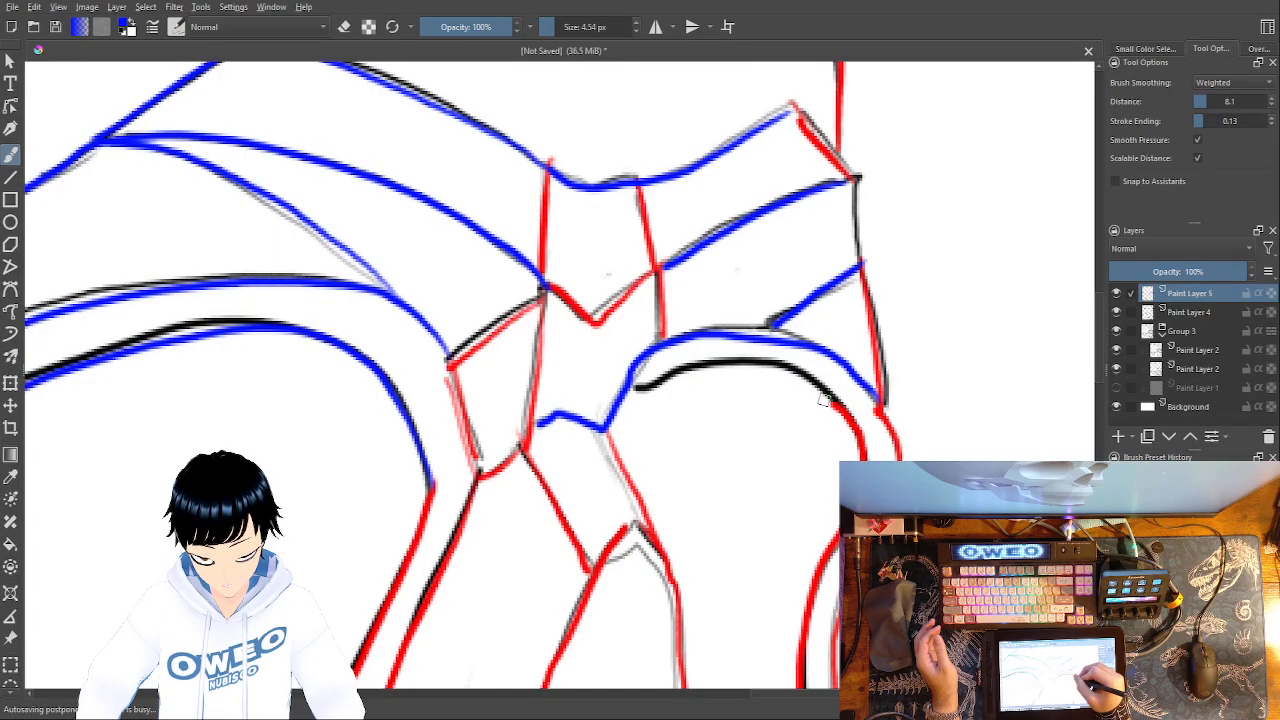
mouse_move(835, 402)
left_mouse_down()
mouse_move(770, 364)
mouse_move(617, 382)
mouse_move(662, 157)
left_mouse_up()
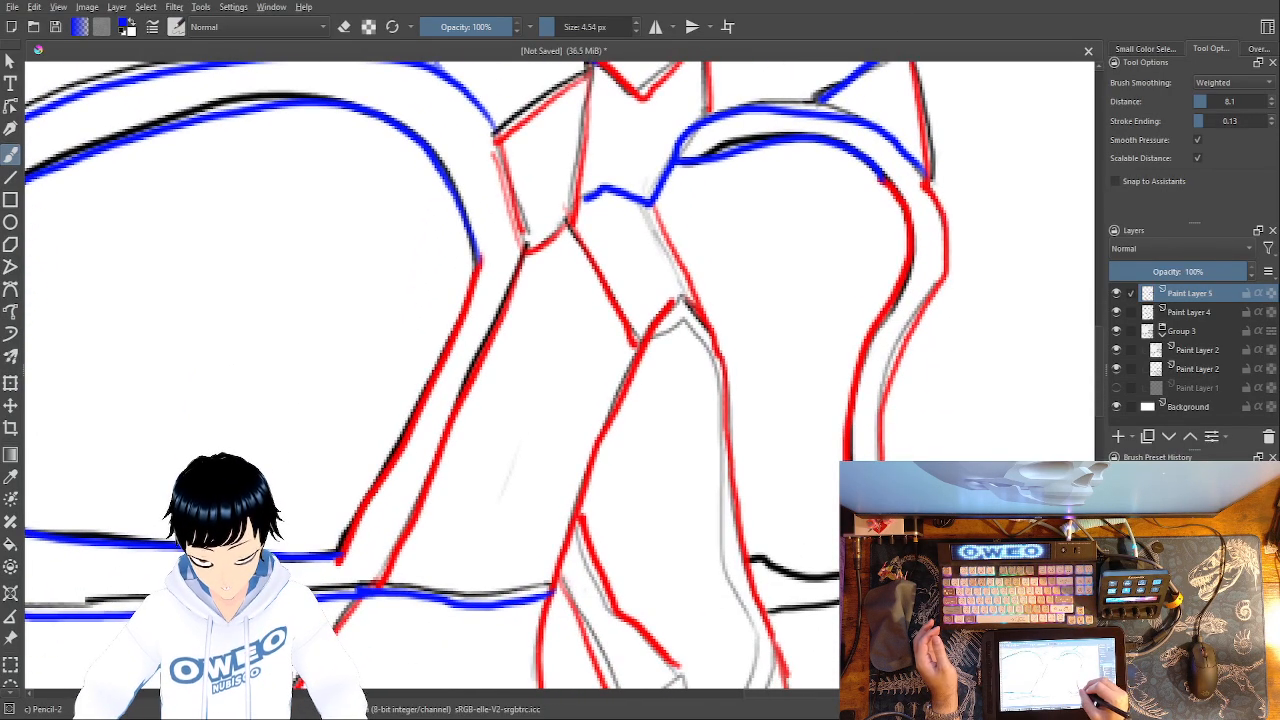
left_click_drag(867, 320, 877, 170)
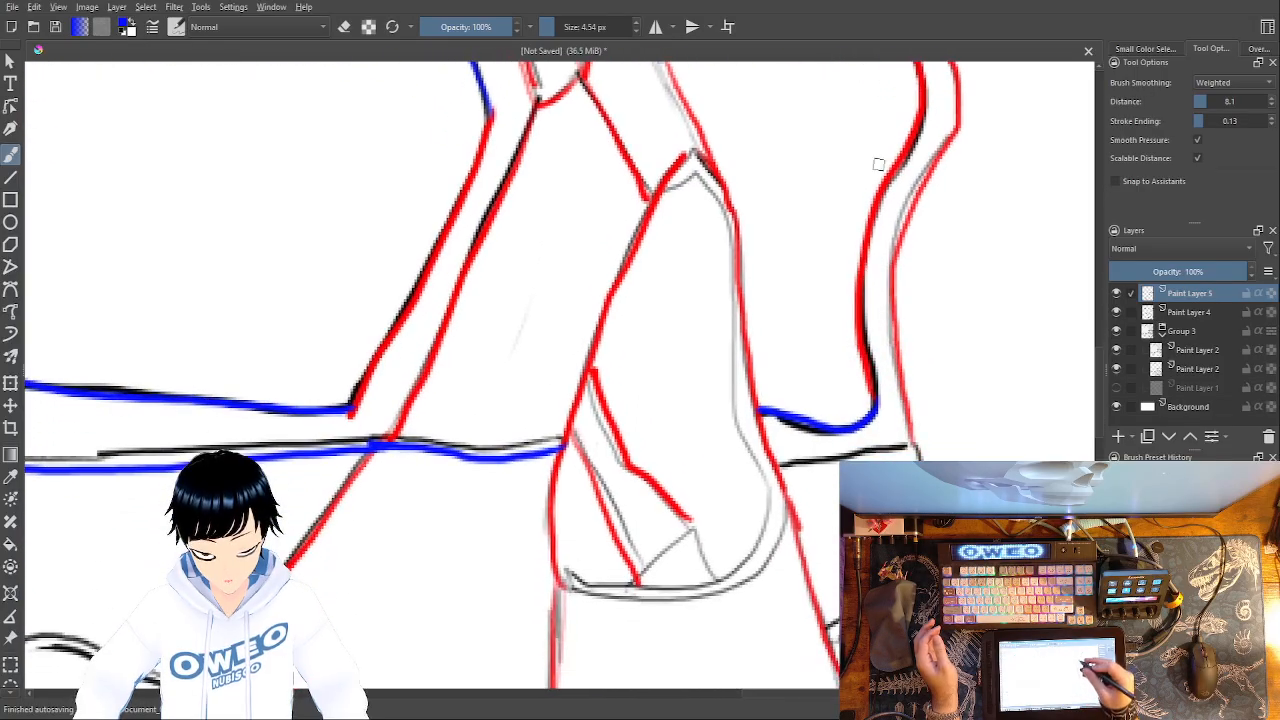
left_click_drag(914, 446, 780, 463)
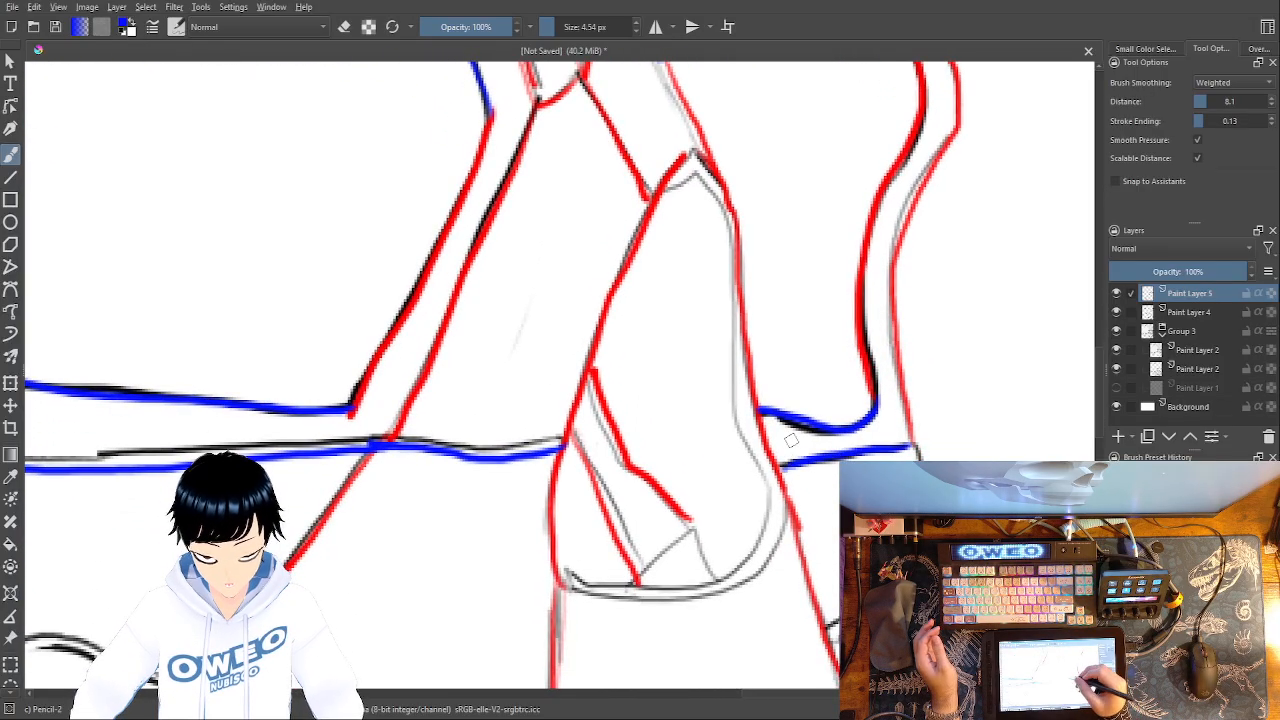
- Trace the short outer corner below the far eye socket in red and the far cheekbone's lower edge in blue
right_click(790, 462)
left_click(794, 463)
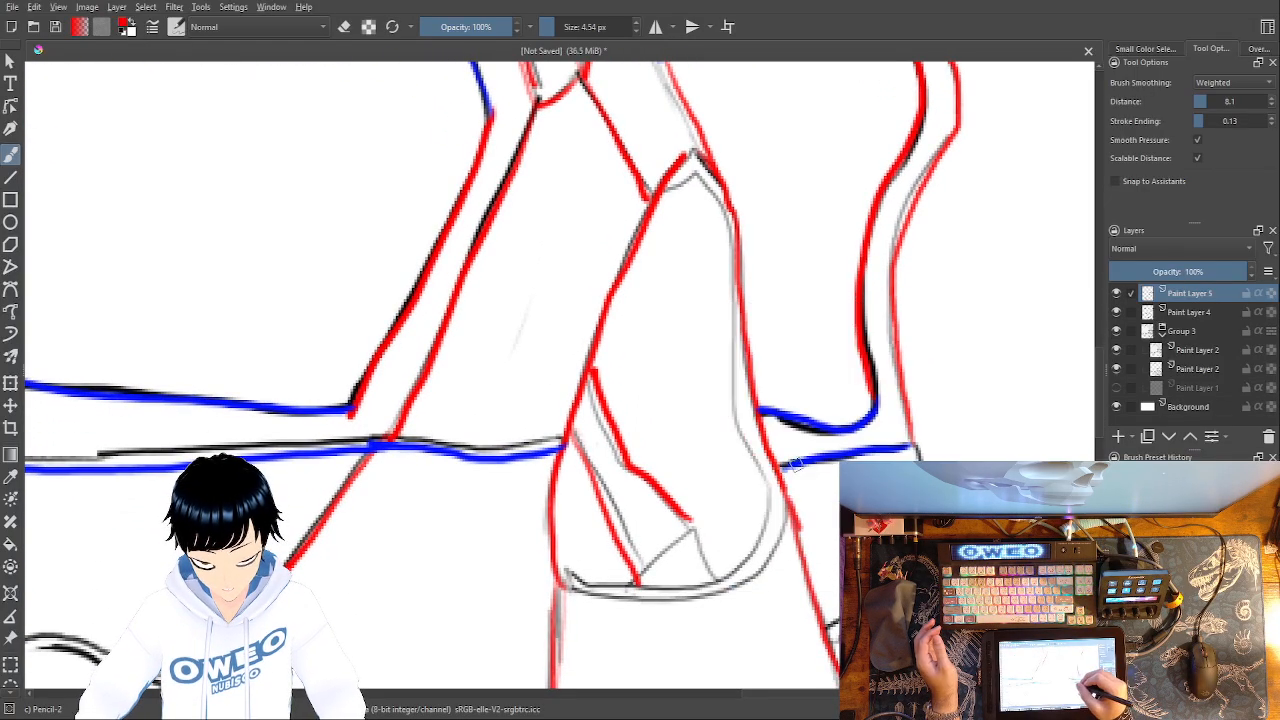
left_click_drag(919, 450, 916, 455)
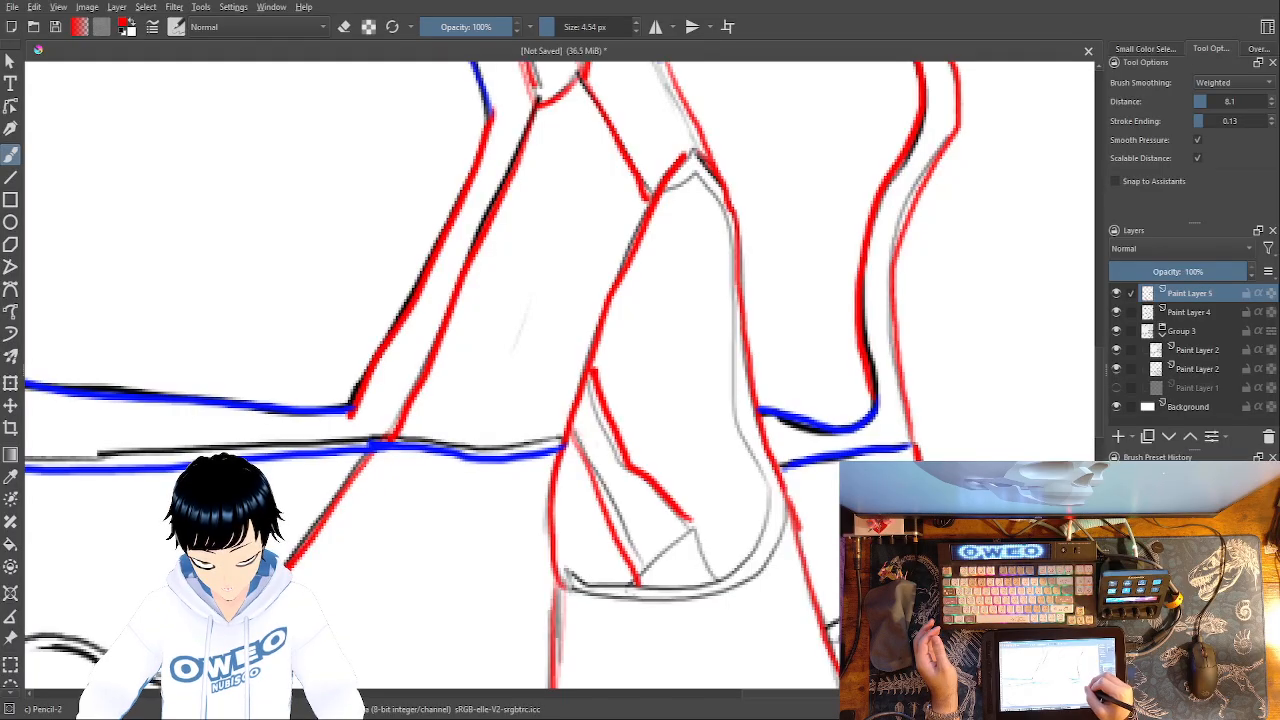
right_click(806, 500)
left_click(764, 485)
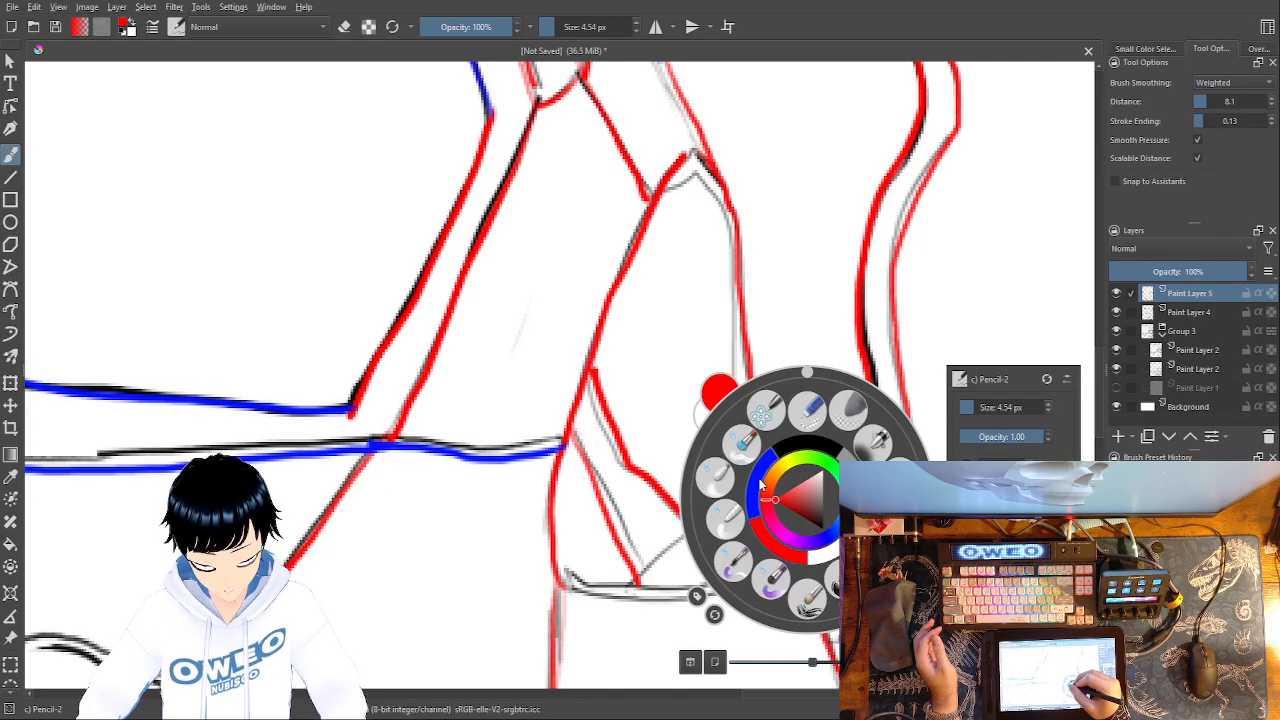
left_click_drag(838, 626, 828, 620)
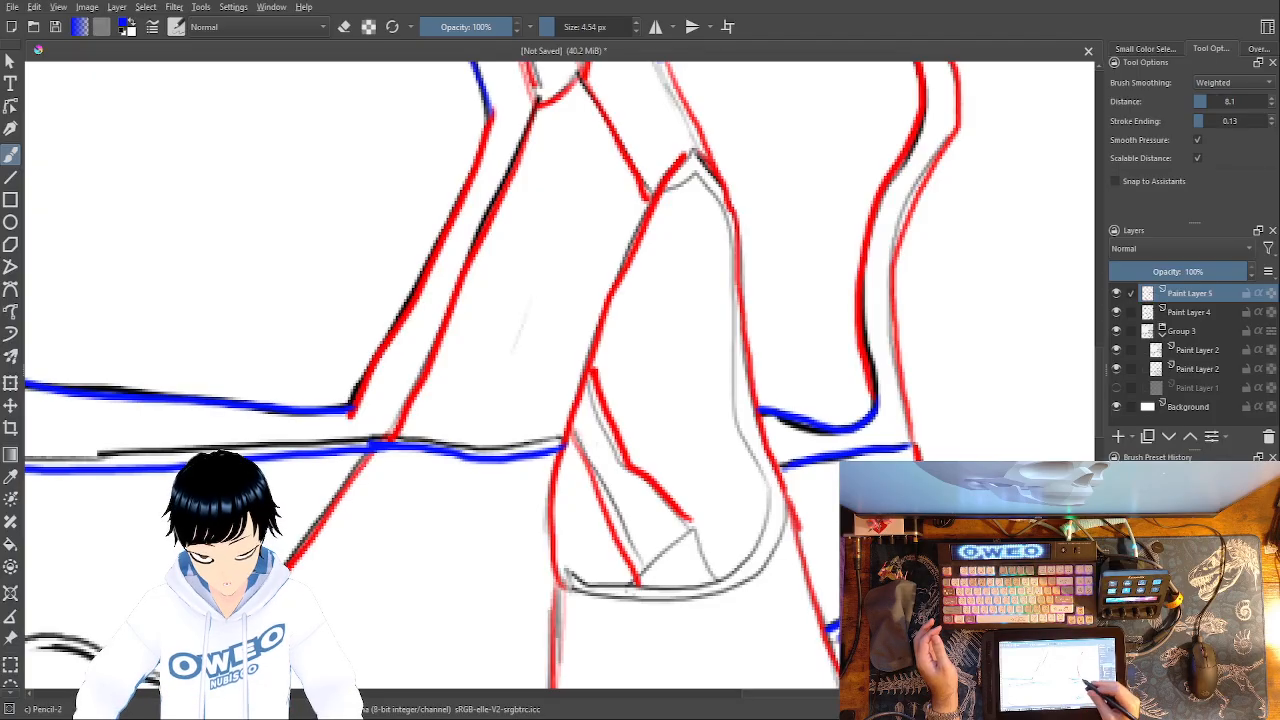
- Draw a short horizontal blue line in the blank area beside the brow, crossed by slightly tilted strokes
left_click_drag(941, 473, 927, 681)
left_click_drag(765, 374, 775, 555)
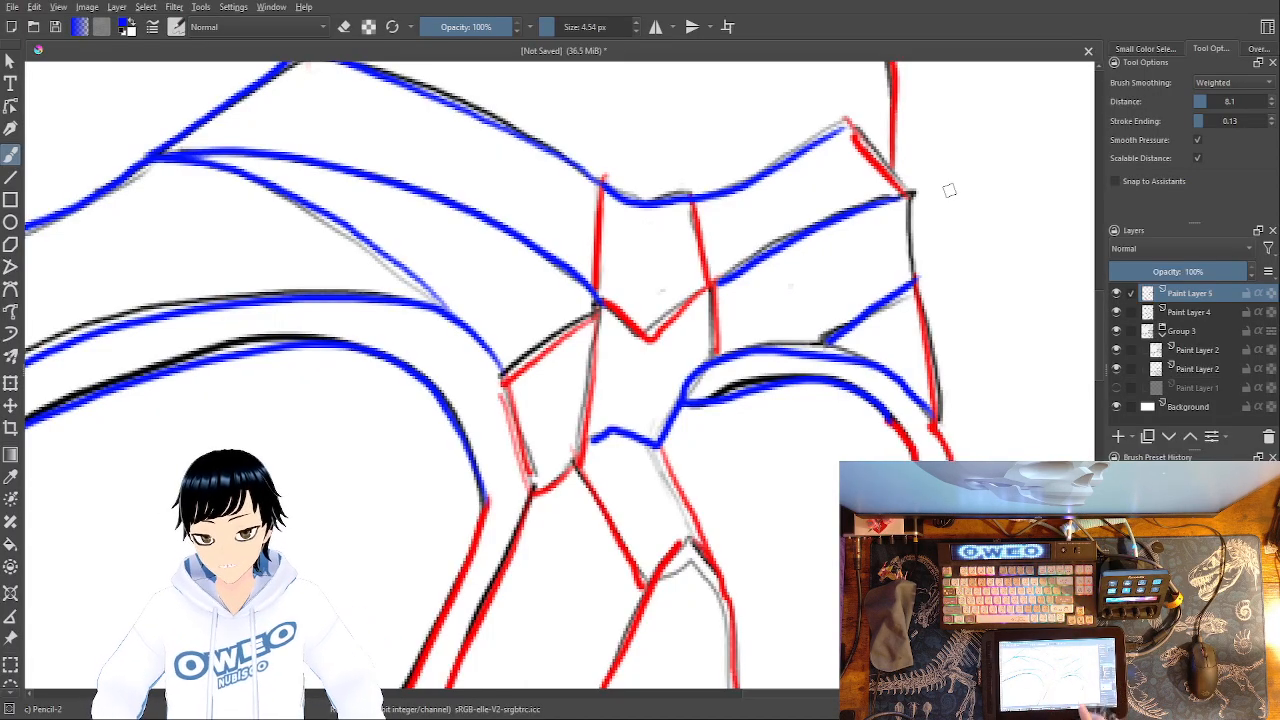
left_click_drag(949, 190, 651, 227)
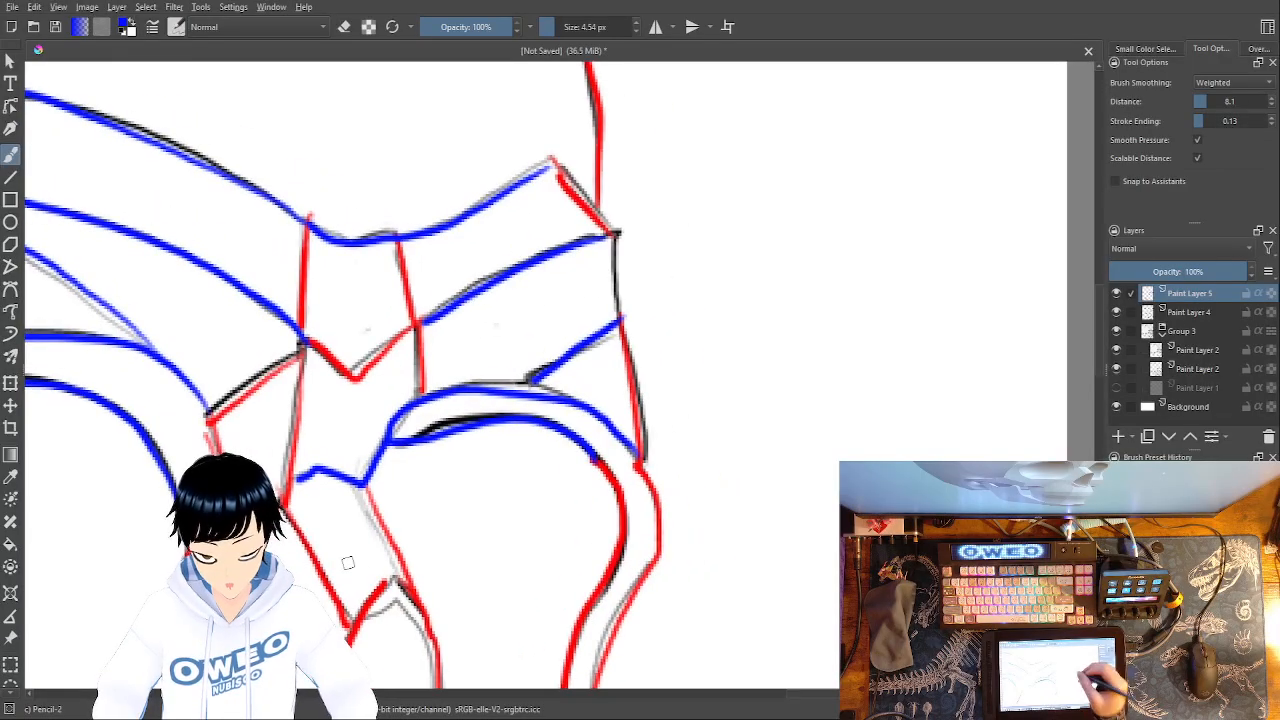
left_click_drag(754, 352, 868, 352)
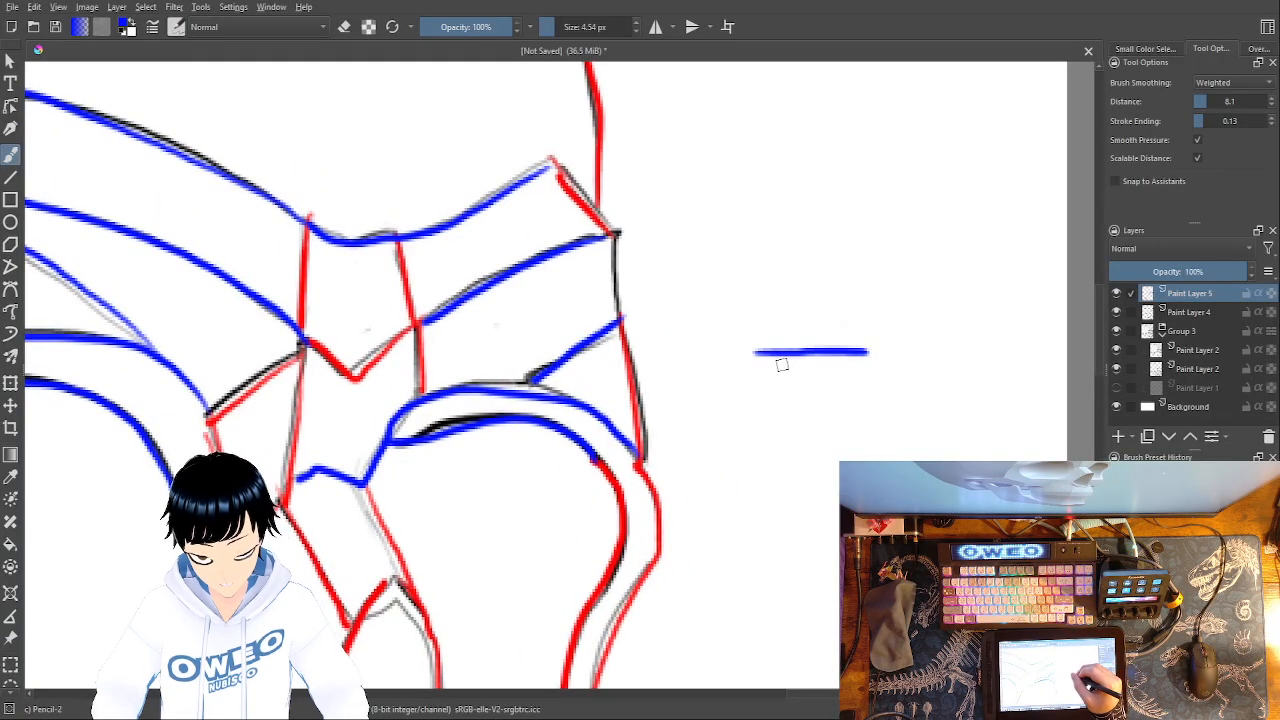
mouse_move(860, 368)
left_mouse_down()
mouse_move(800, 340)
mouse_move(848, 338)
left_mouse_up()
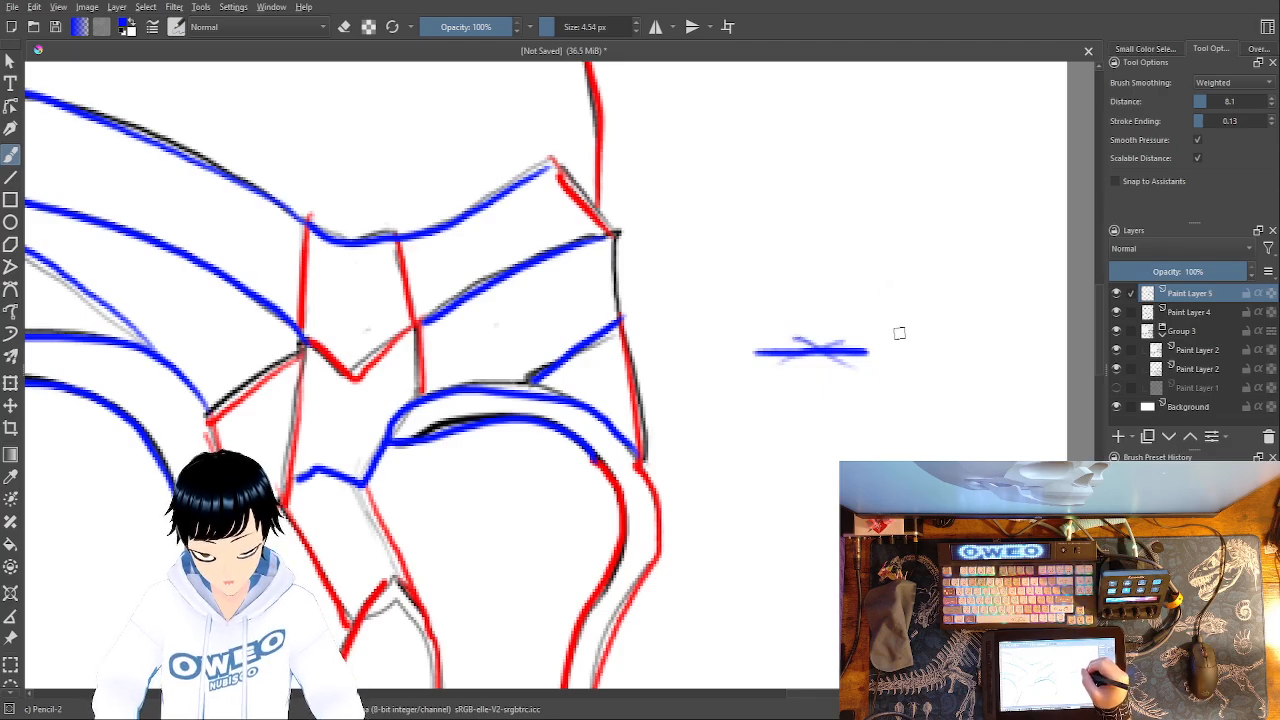
- Trace the two lower rims of the nasal opening in blue and its inner far-side edge in red
left_click_drag(923, 228, 1085, 54)
left_click_drag(819, 324, 1007, 67)
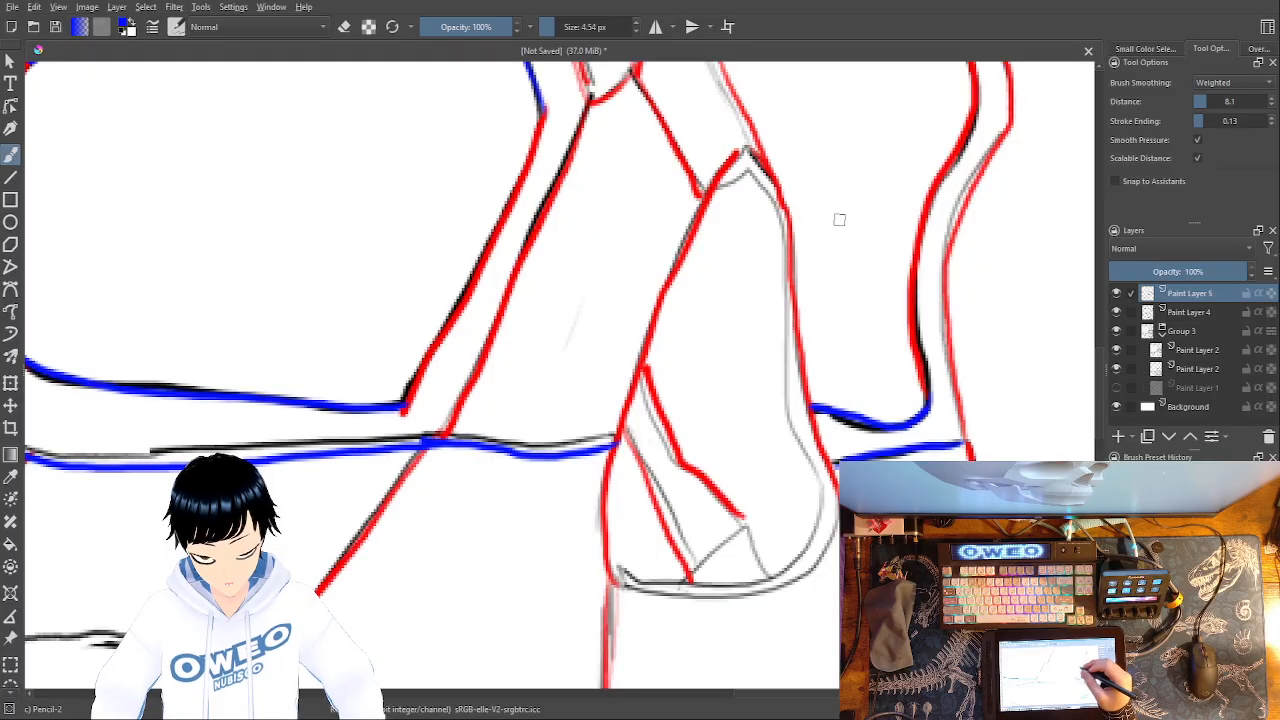
mouse_move(821, 488)
left_mouse_down()
mouse_move(815, 522)
mouse_move(770, 578)
mouse_move(688, 584)
mouse_move(612, 566)
mouse_move(836, 518)
mouse_move(802, 578)
mouse_move(692, 601)
left_mouse_up()
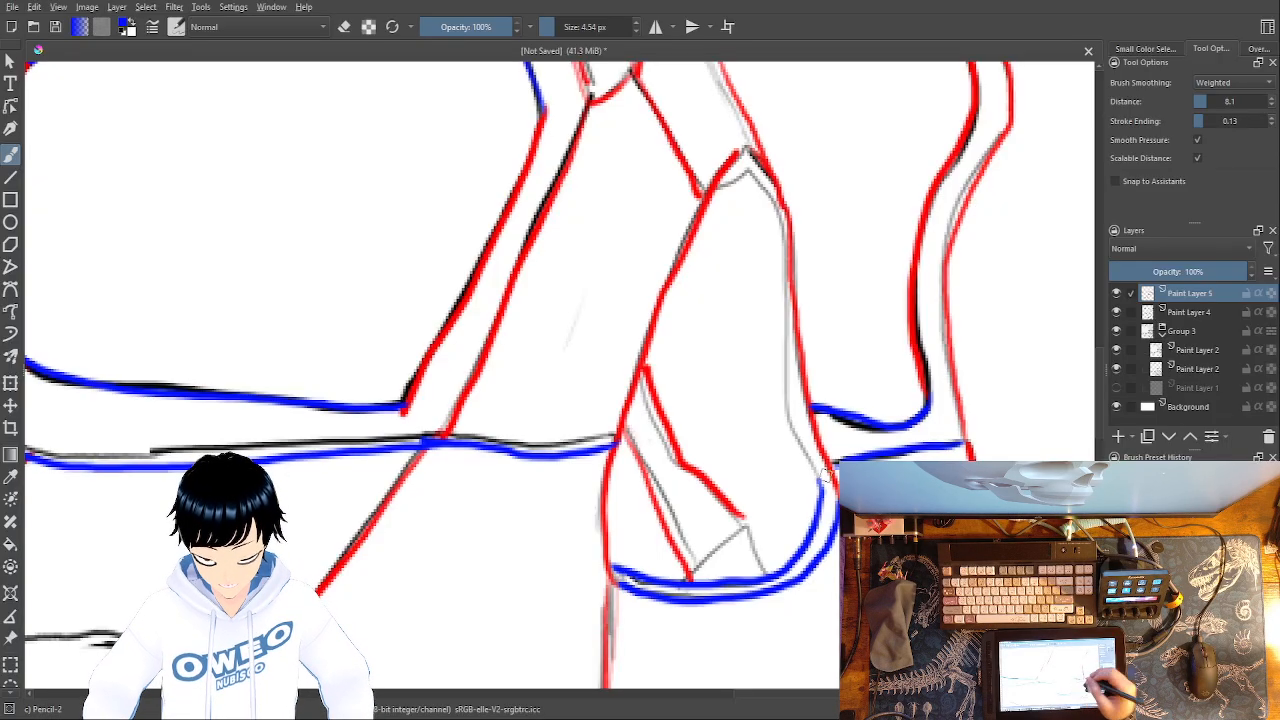
right_click(826, 474)
left_click(782, 531)
mouse_move(819, 487)
left_mouse_down()
mouse_move(787, 419)
mouse_move(771, 203)
mouse_move(748, 153)
mouse_move(714, 179)
left_mouse_up()
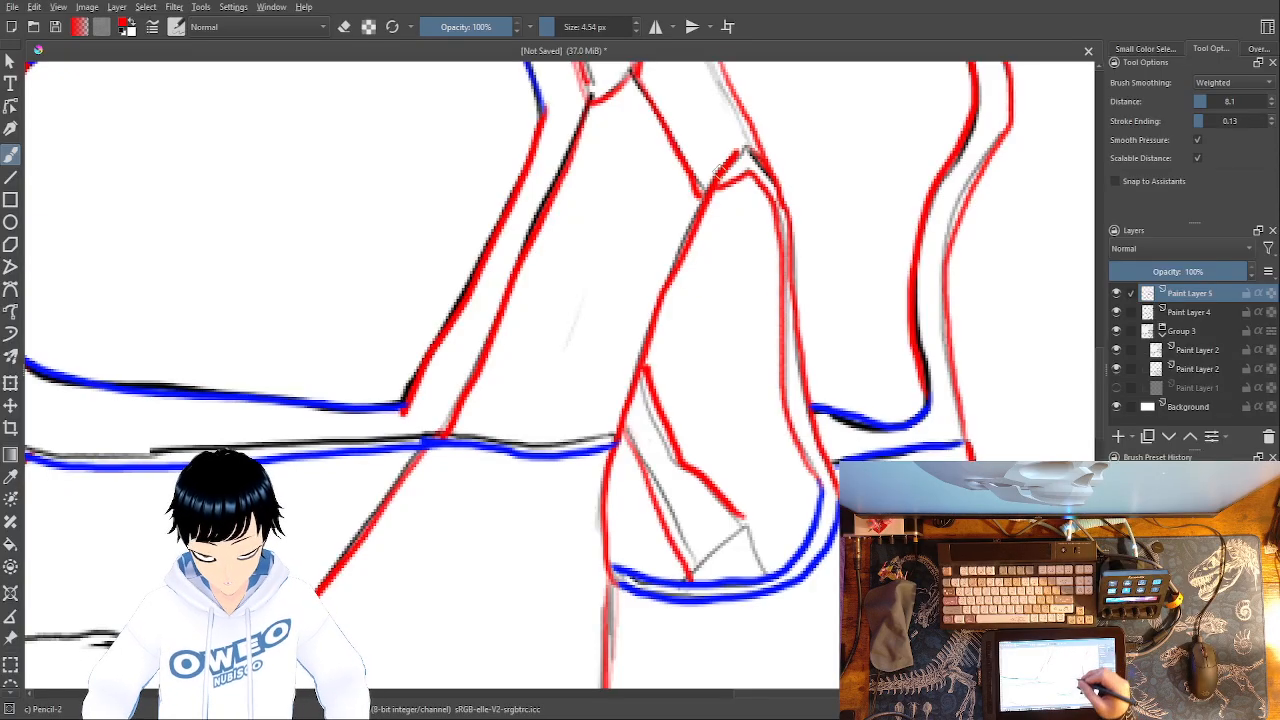
- Trace the short top edge of the nasal opening in blue and the small slanted edges at its base in red
right_click(807, 438)
left_click(760, 416)
left_click_drag(811, 466, 854, 701)
left_click_drag(789, 408, 770, 418)
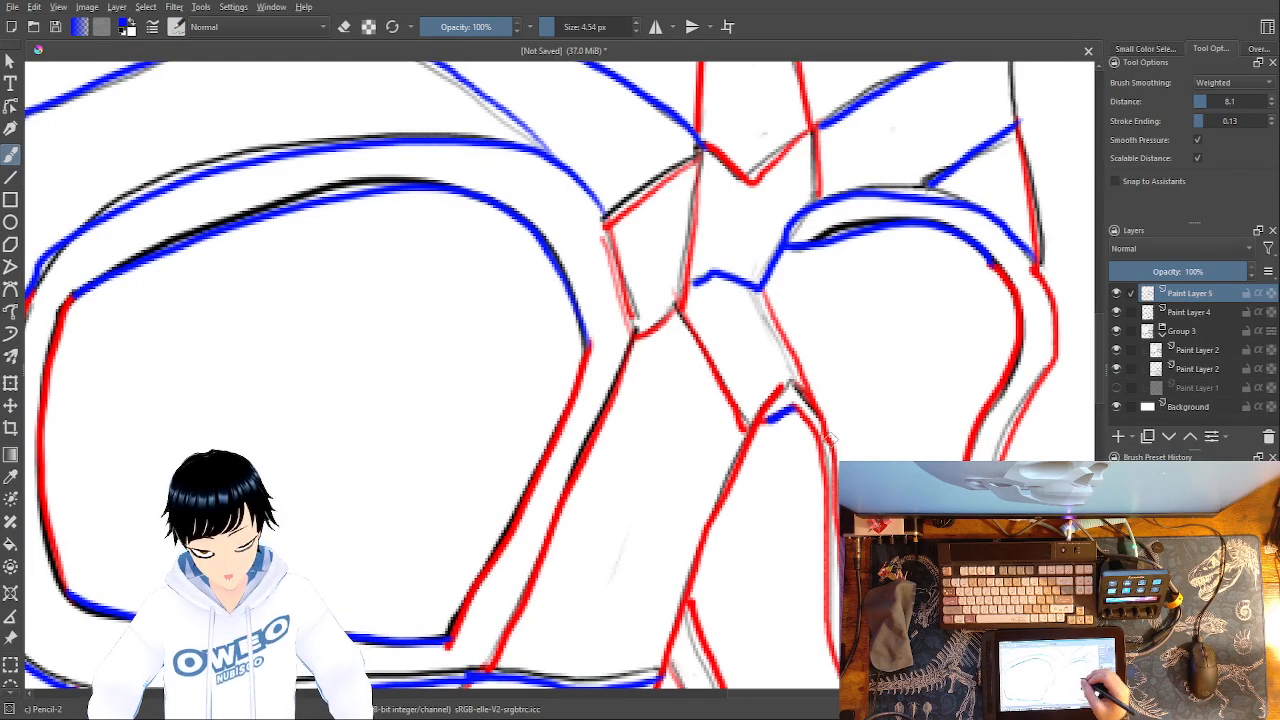
left_click_drag(830, 438, 939, 162)
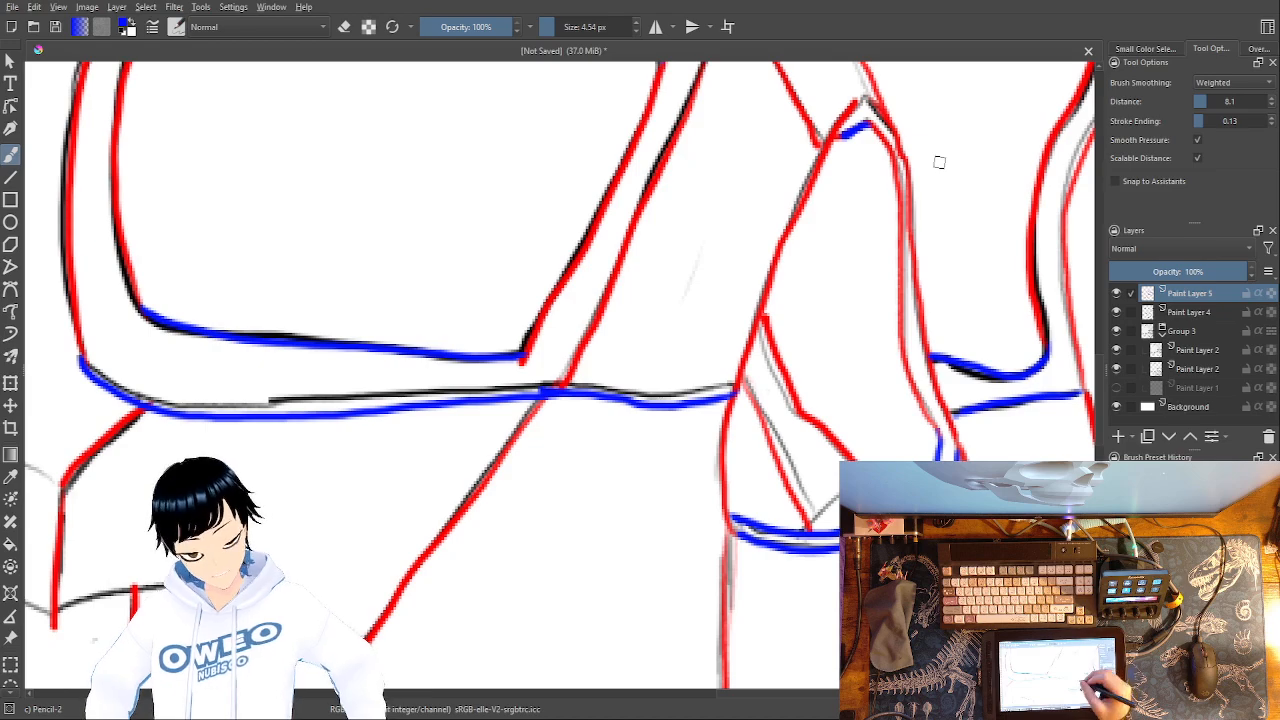
right_click(856, 451)
left_click(787, 527)
left_click_drag(808, 524, 838, 502)
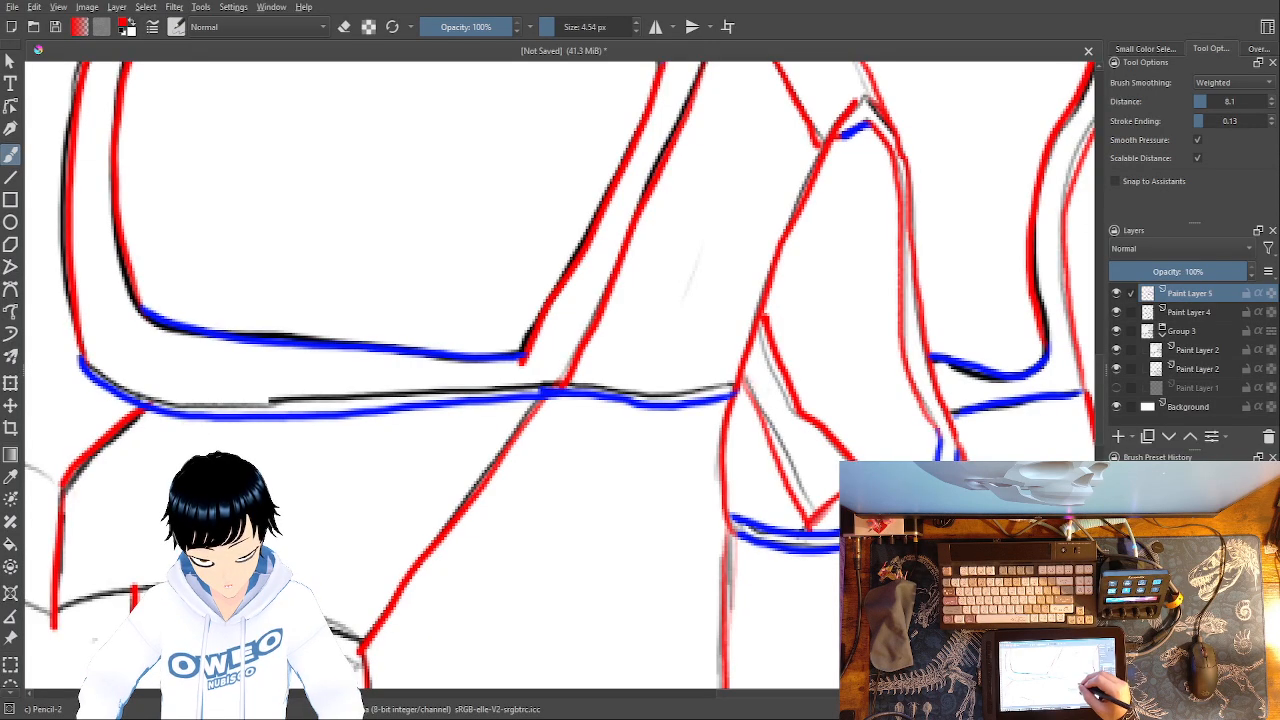
- Switch back to blue and trace the horizontal lines across the side tooth block from top to bottom
right_click(808, 500)
left_click(767, 485)
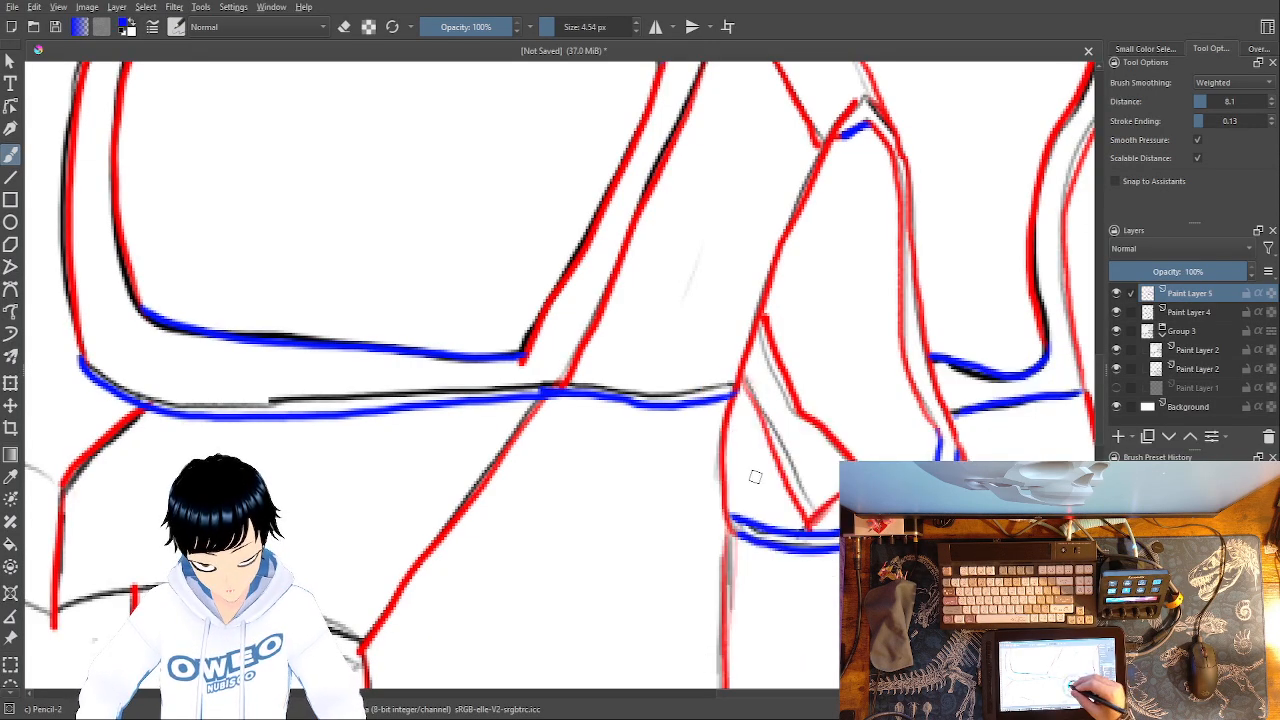
left_click_drag(841, 530, 970, 277)
mouse_move(491, 387)
left_mouse_down()
mouse_move(404, 342)
mouse_move(330, 335)
mouse_move(184, 352)
left_mouse_up()
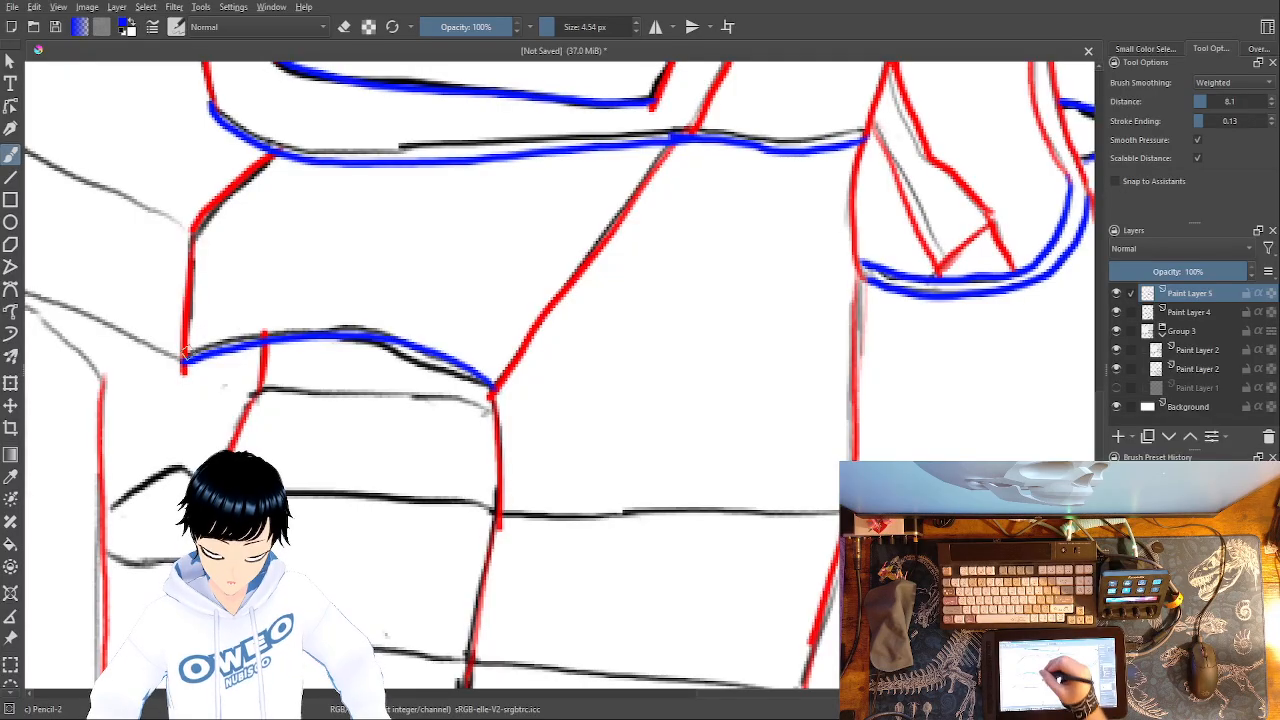
mouse_move(492, 403)
left_mouse_down()
mouse_move(354, 386)
mouse_move(253, 392)
left_mouse_up()
mouse_move(495, 508)
left_mouse_down()
mouse_move(648, 408)
mouse_move(370, 393)
left_mouse_up()
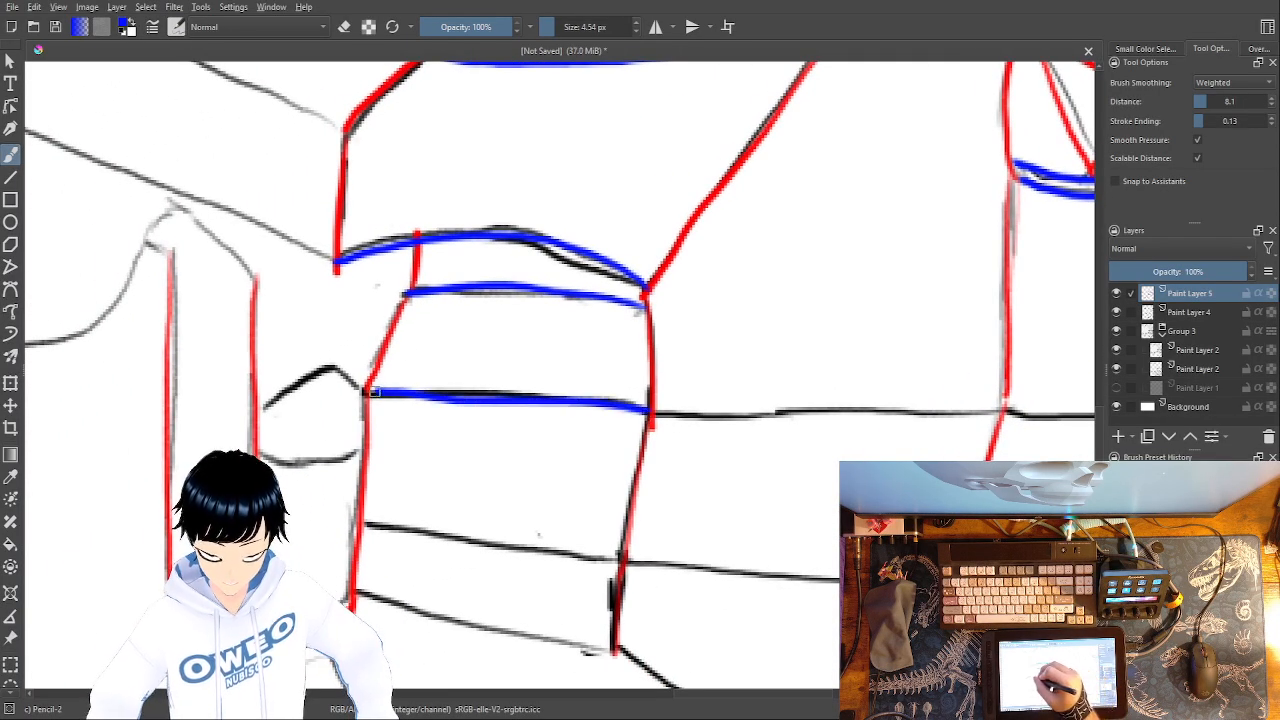
left_click_drag(614, 559, 362, 522)
left_click_drag(618, 647, 364, 593)
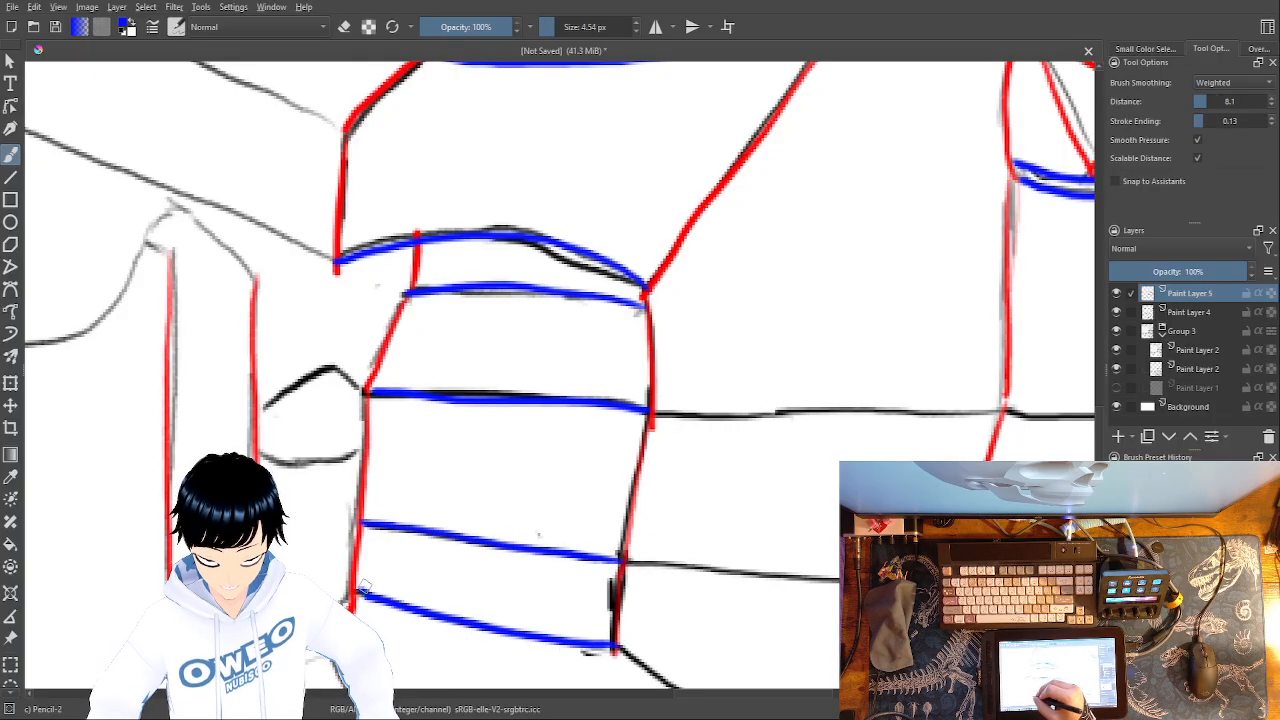
- Trace the horizontal edges across the front tooth planes and the upper edge of the chin in blue
left_click_drag(575, 616, 423, 622)
mouse_move(862, 416)
left_mouse_down()
mouse_move(727, 431)
mouse_move(498, 425)
left_mouse_up()
mouse_move(804, 598)
left_mouse_down()
mouse_move(464, 560)
mouse_move(95, 580)
left_mouse_up()
mouse_move(808, 400)
left_mouse_down()
mouse_move(542, 436)
mouse_move(484, 430)
left_mouse_up()
mouse_move(812, 604)
left_mouse_down()
mouse_move(582, 623)
mouse_move(436, 603)
left_mouse_up()
left_click_drag(862, 318, 1010, 12)
mouse_move(845, 524)
left_mouse_down()
mouse_move(614, 500)
mouse_move(237, 352)
left_mouse_up()
mouse_move(856, 374)
left_mouse_down()
mouse_move(891, 63)
mouse_move(922, 2)
left_mouse_up()
mouse_move(968, 456)
left_mouse_down()
mouse_move(840, 425)
mouse_move(704, 471)
mouse_move(408, 454)
left_mouse_up()
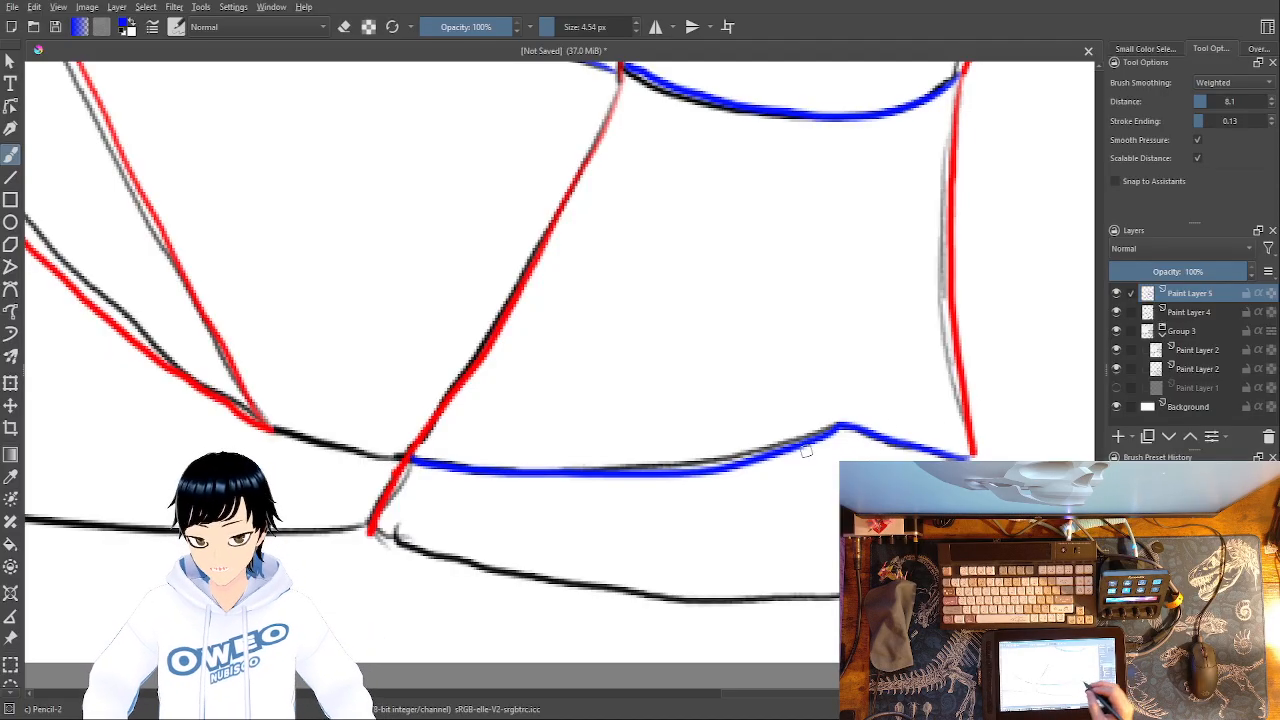
- Trace the bottom edge of the chin and the lower border of the jaw back to its rear corner in blue
mouse_move(850, 601)
left_mouse_down()
mouse_move(714, 602)
mouse_move(443, 560)
mouse_move(380, 531)
left_mouse_up()
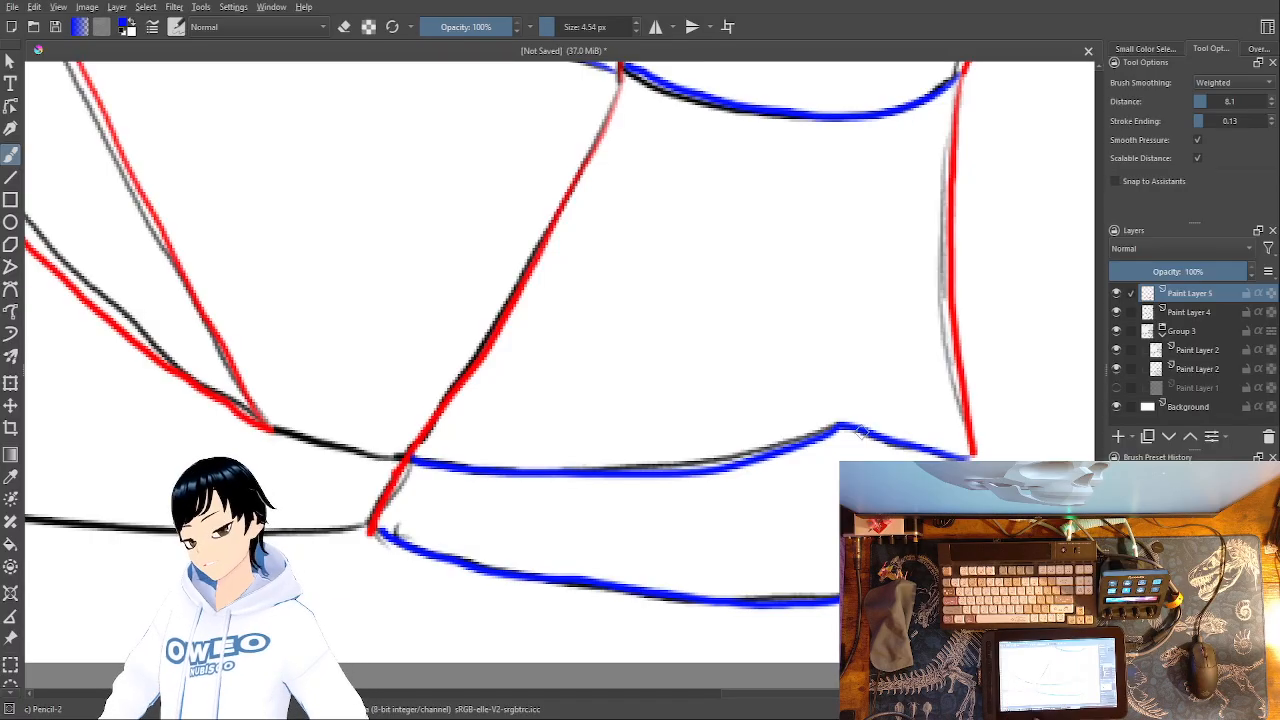
left_click_drag(860, 432, 1160, 452)
mouse_move(702, 457)
left_mouse_down()
mouse_move(574, 428)
mouse_move(799, 378)
mouse_move(922, 383)
mouse_move(925, 505)
left_mouse_up()
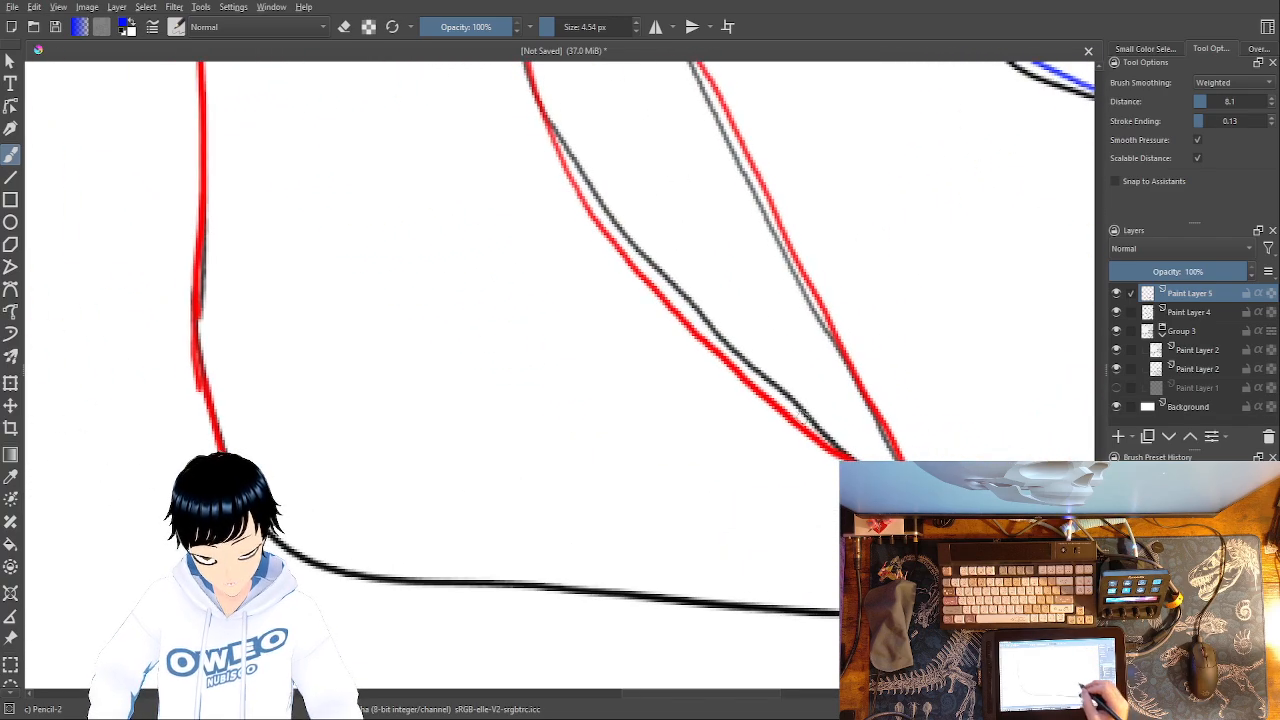
mouse_move(840, 612)
left_mouse_down()
mouse_move(385, 579)
mouse_move(270, 537)
left_mouse_up()
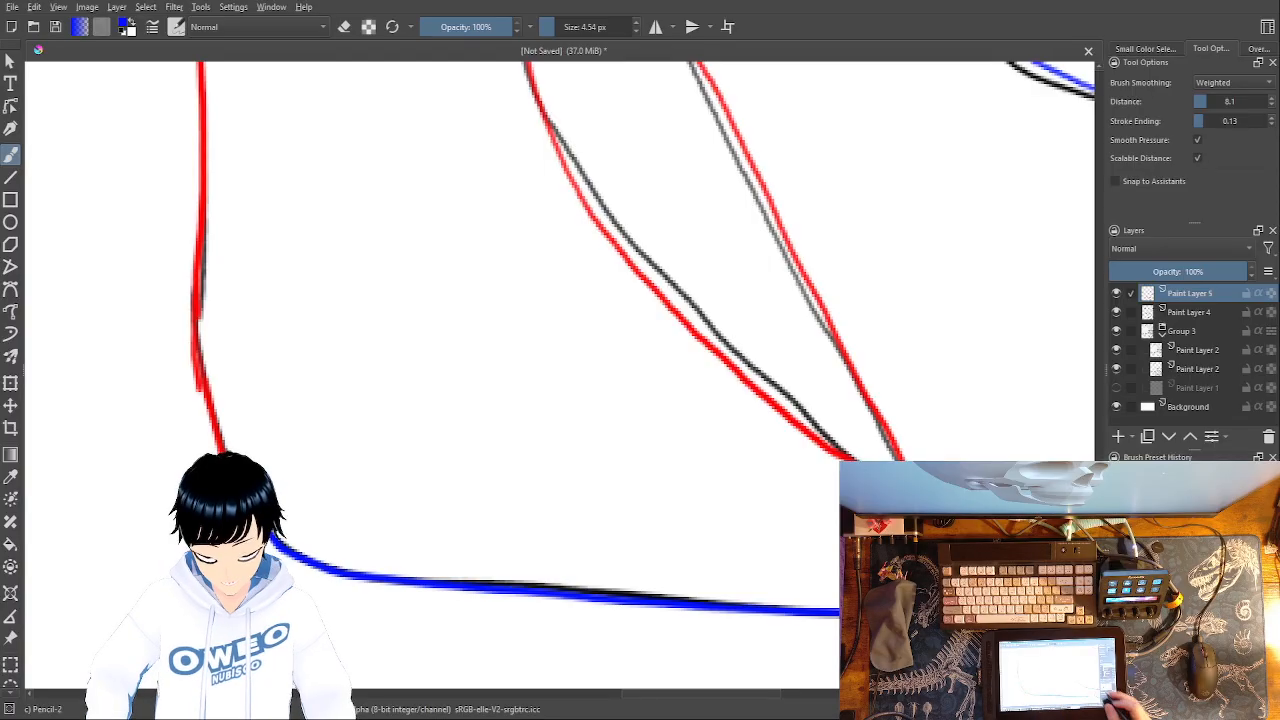
- Trace the top edge of the jaw's rear prong and the curved notch edges in front of it in blue
key("minus")
key("minus")
mouse_move(563, 245)
left_mouse_down()
mouse_move(742, 394)
mouse_move(833, 625)
left_mouse_up()
key("plus")
key("plus")
key("plus")
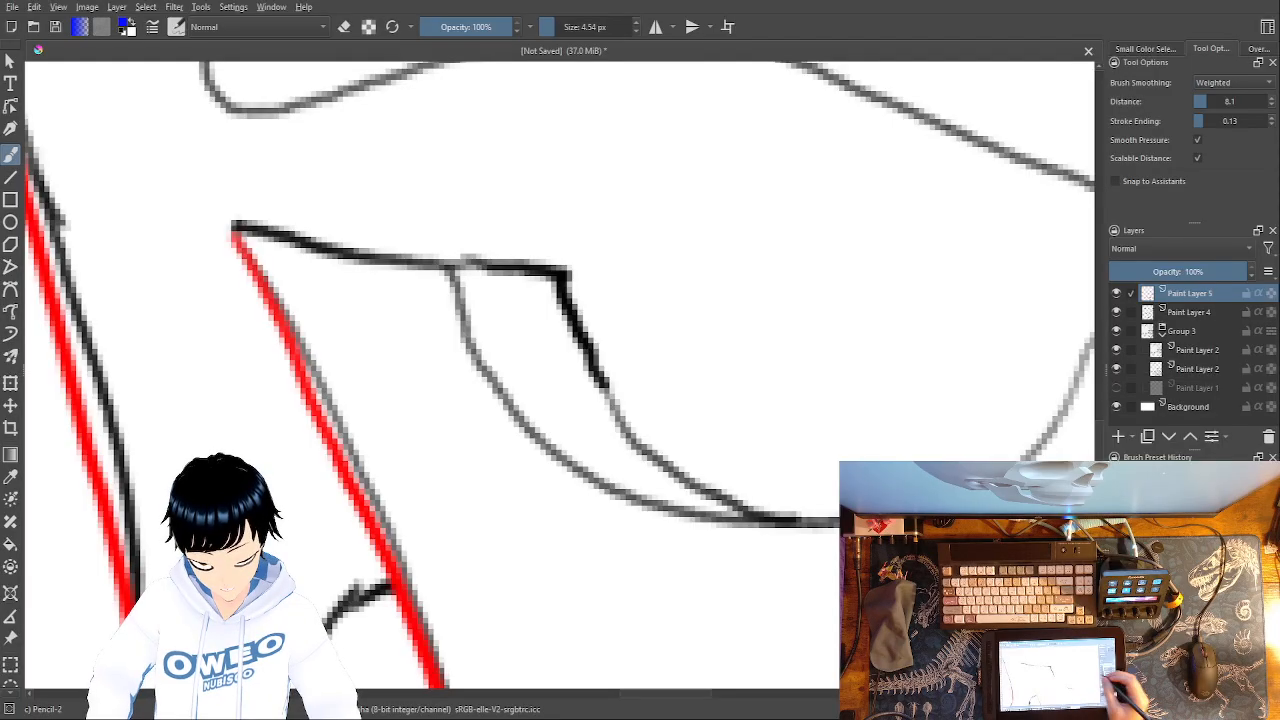
left_click_drag(652, 552, 566, 560)
mouse_move(1028, 318)
left_mouse_down()
mouse_move(1009, 353)
mouse_move(930, 454)
mouse_move(754, 532)
mouse_move(672, 534)
mouse_move(553, 519)
mouse_move(470, 479)
mouse_move(413, 419)
mouse_move(361, 268)
left_mouse_up()
left_click_drag(505, 365, 690, 528)
mouse_move(577, 455)
left_mouse_down()
mouse_move(512, 395)
mouse_move(468, 277)
mouse_move(131, 245)
left_mouse_up()
mouse_move(1016, 315)
left_mouse_down()
mouse_move(676, 350)
mouse_move(680, 335)
mouse_move(720, 280)
mouse_move(752, 280)
mouse_move(865, 370)
mouse_move(902, 418)
left_mouse_up()
mouse_move(728, 385)
left_mouse_down()
mouse_move(671, 337)
mouse_move(909, 364)
left_mouse_up()
left_click_drag(440, 390, 909, 344)
- Trace the rounded lower edges of the skull base behind the jaw and the small curve joining them in blue
left_click_drag(563, 495, 998, 82)
mouse_move(848, 248)
left_mouse_down()
mouse_move(808, 298)
mouse_move(707, 360)
mouse_move(599, 340)
mouse_move(472, 250)
mouse_move(372, 132)
left_mouse_up()
mouse_move(1016, 400)
left_mouse_down()
mouse_move(985, 415)
mouse_move(571, 434)
mouse_move(486, 386)
mouse_move(84, 496)
left_mouse_up()
left_click_drag(560, 590, 523, 604)
mouse_move(669, 298)
left_mouse_down()
mouse_move(573, 448)
mouse_move(567, 519)
left_mouse_up()
left_click_drag(663, 430, 833, 585)
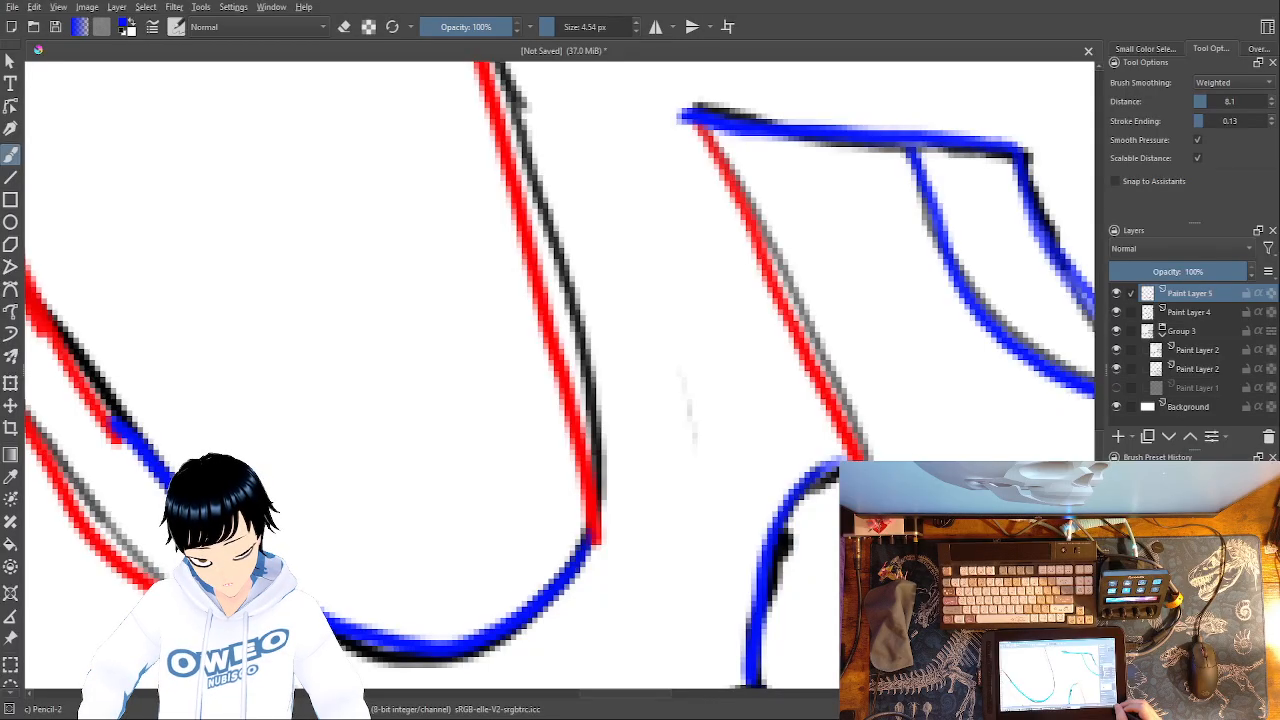
- Trace the upper and lower edges of the cheekbone arch and its narrow inner loop in blue
key("1")
left_click_drag(977, 425, 1019, 399)
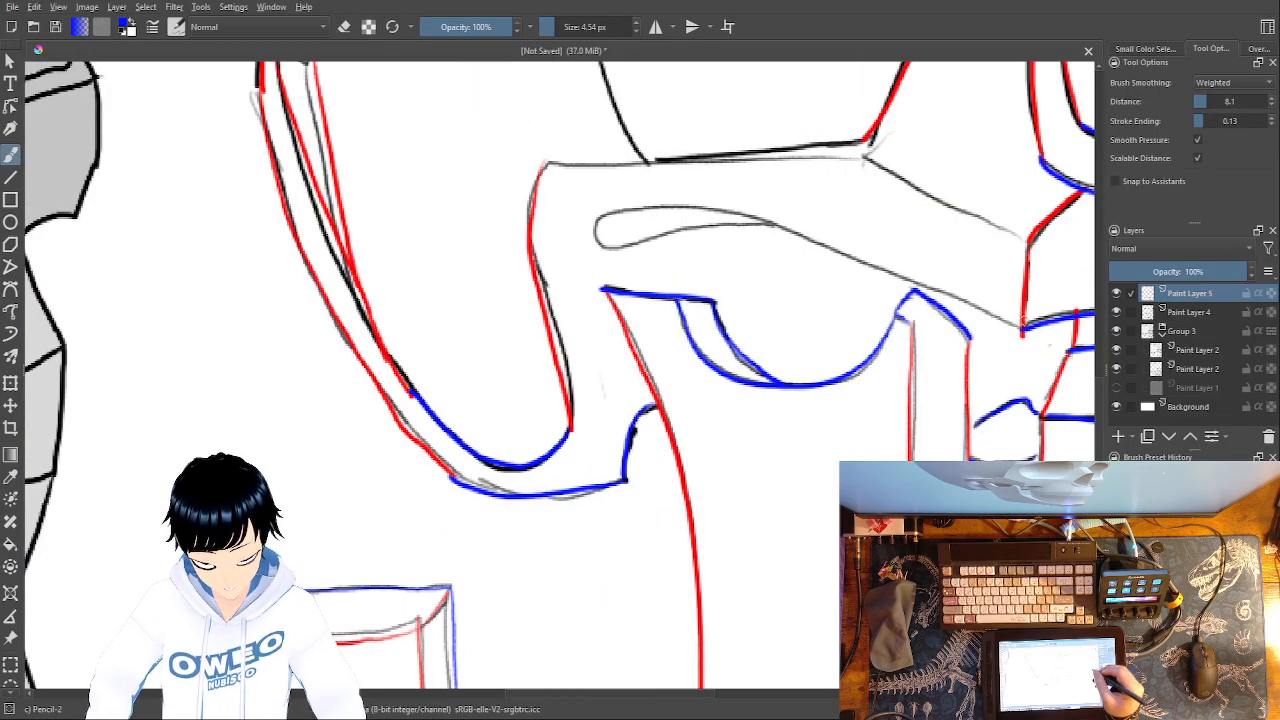
mouse_move(1020, 327)
left_mouse_down()
mouse_move(908, 273)
mouse_move(703, 210)
mouse_move(598, 214)
mouse_move(605, 245)
left_mouse_up()
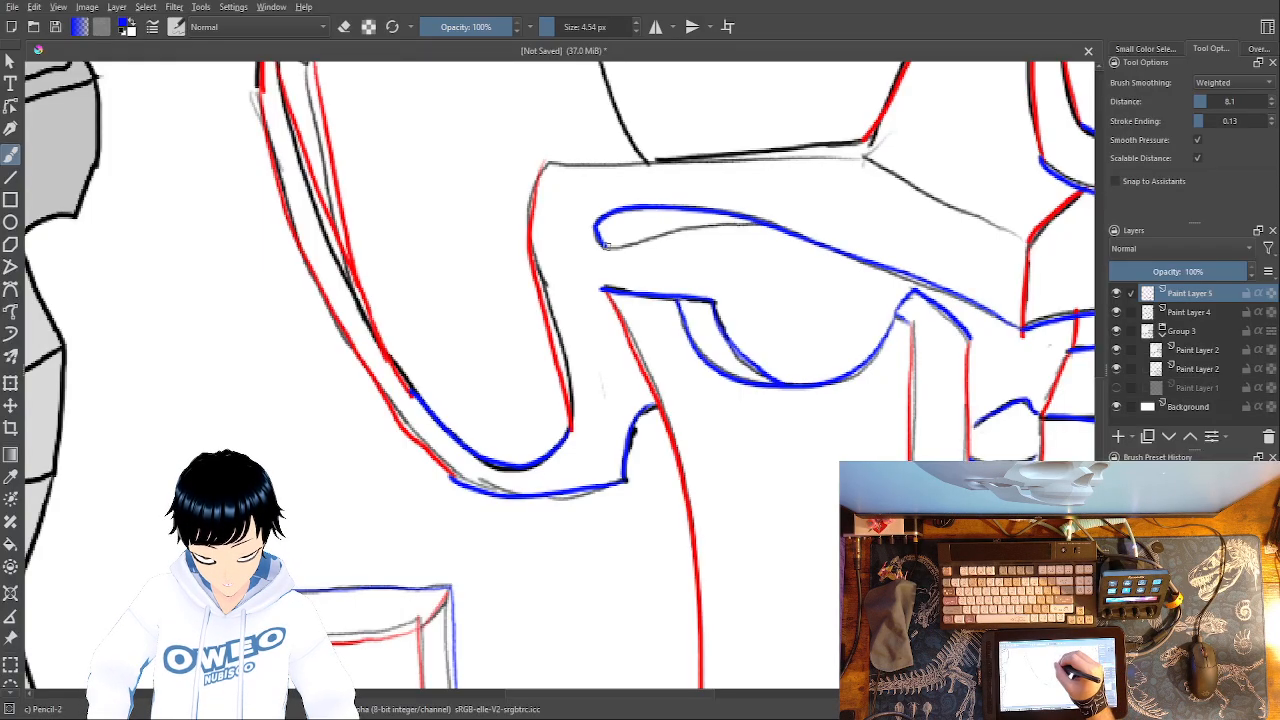
left_click_drag(767, 222, 606, 245)
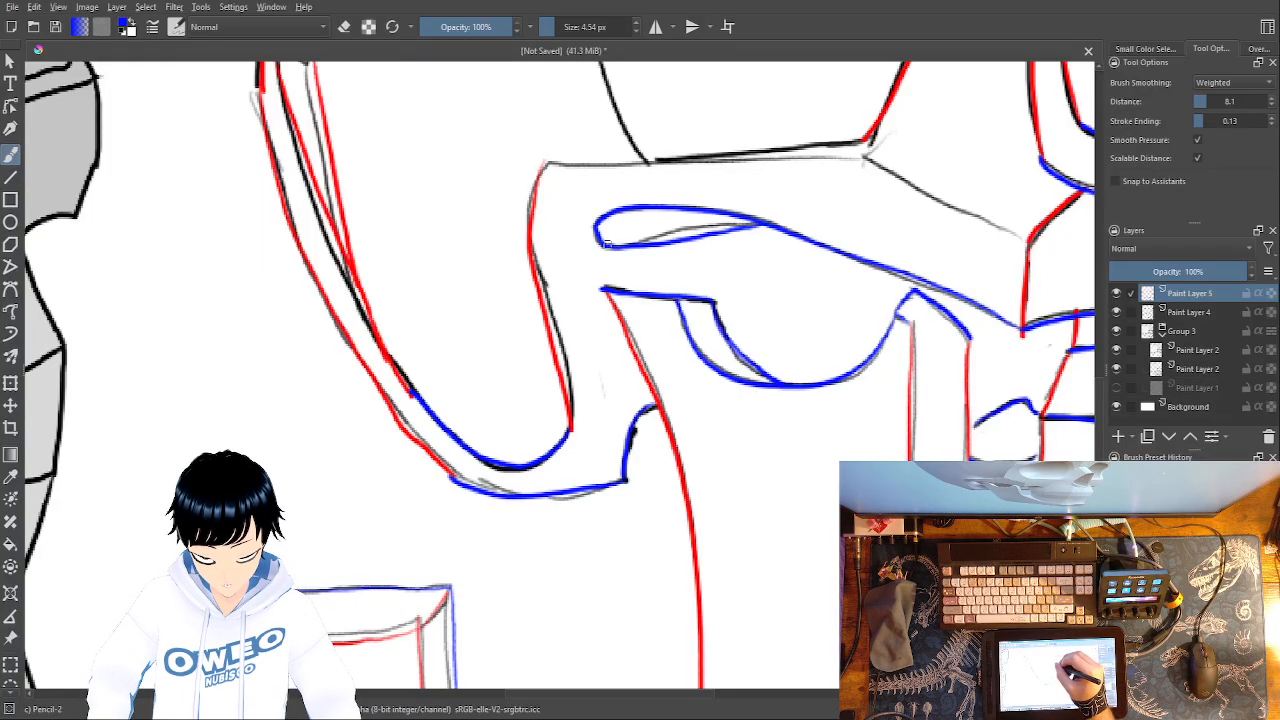
scroll(814, 583, "up", 3)
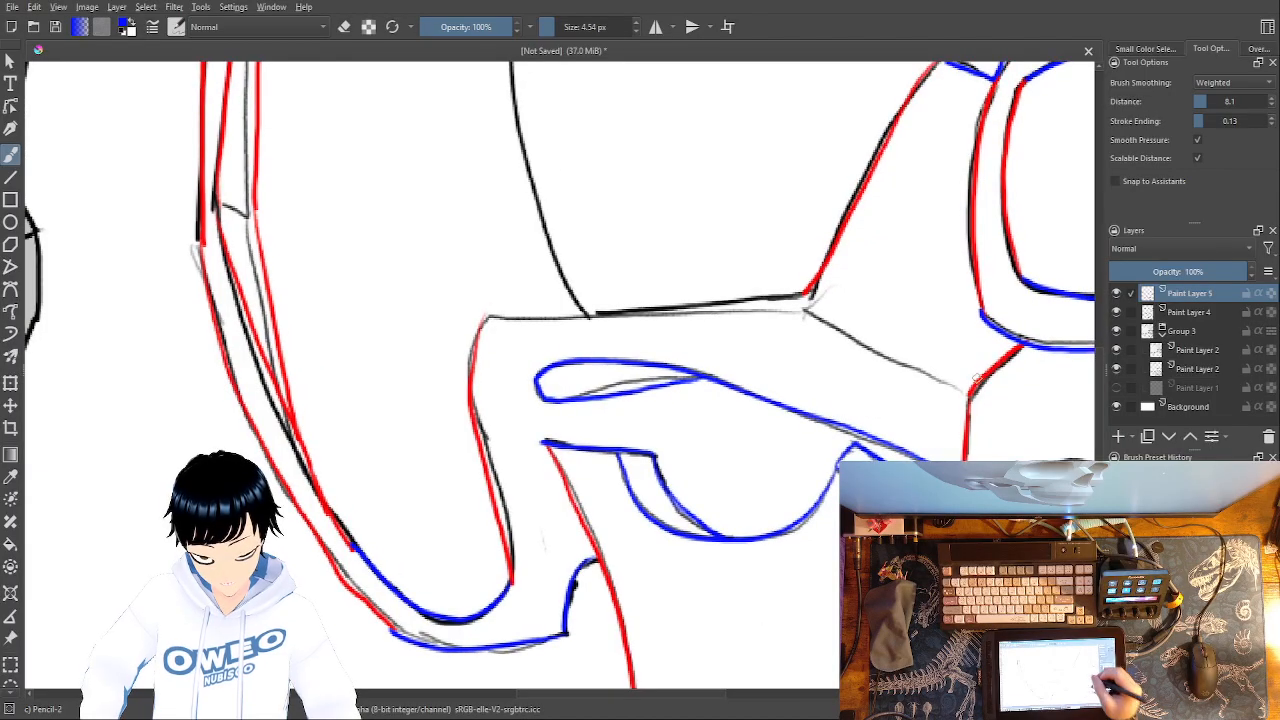
mouse_move(970, 392)
left_mouse_down()
mouse_move(806, 316)
mouse_move(586, 307)
left_mouse_up()
left_click_drag(776, 297, 468, 330)
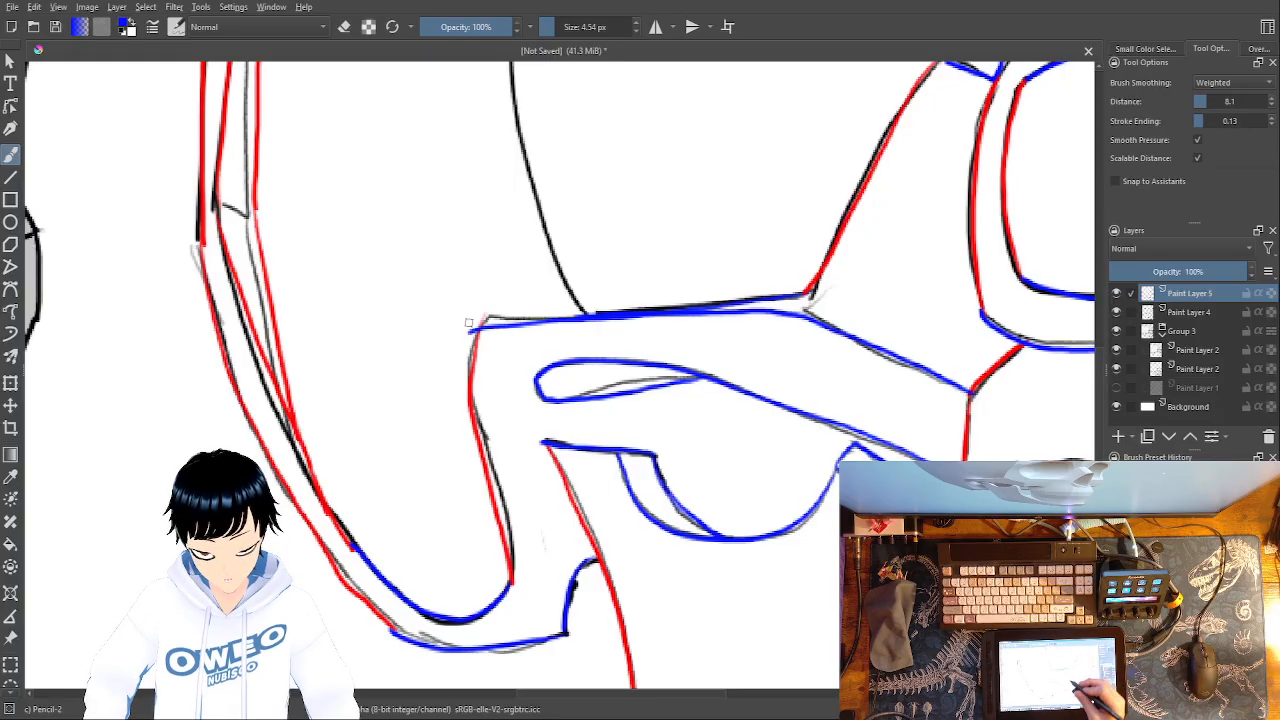
- Trace the short cross edge at the back of the skull and the rear stretch of both temporal rim lines in blue
left_click_drag(803, 588, 863, 612)
left_click_drag(553, 435, 607, 566)
left_click_drag(368, 371, 347, 363)
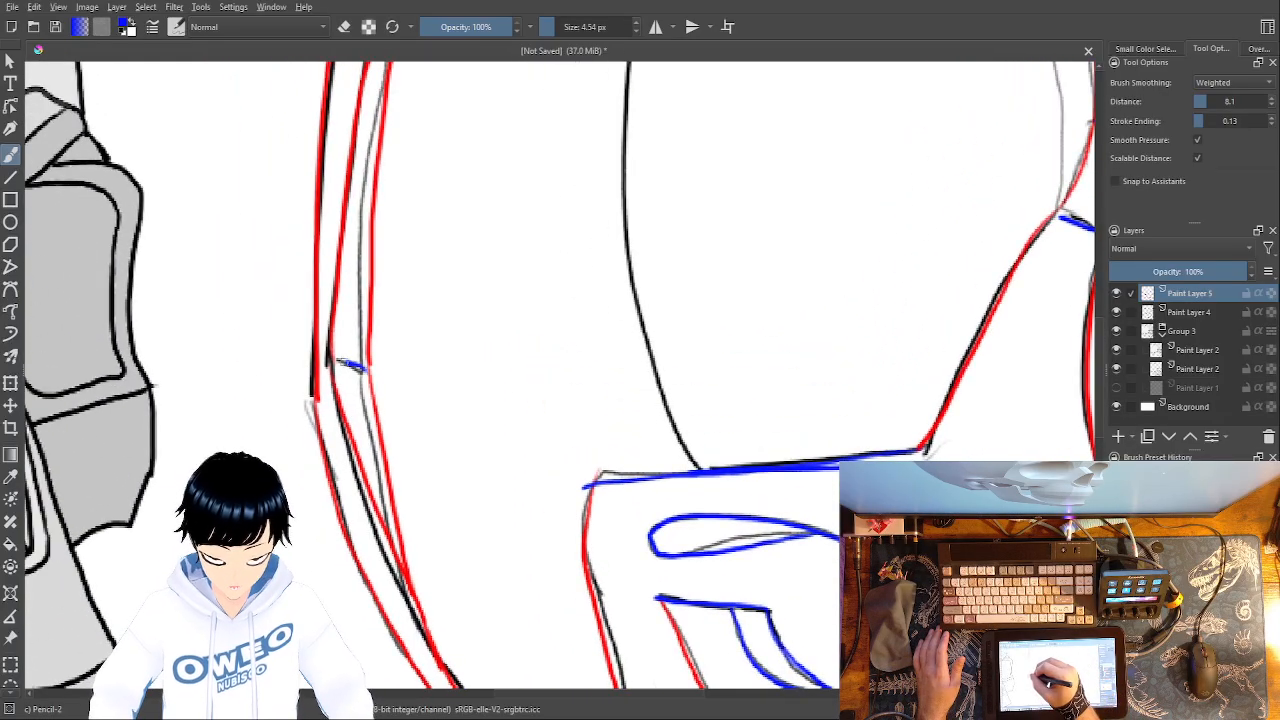
left_click_drag(474, 340, 523, 514)
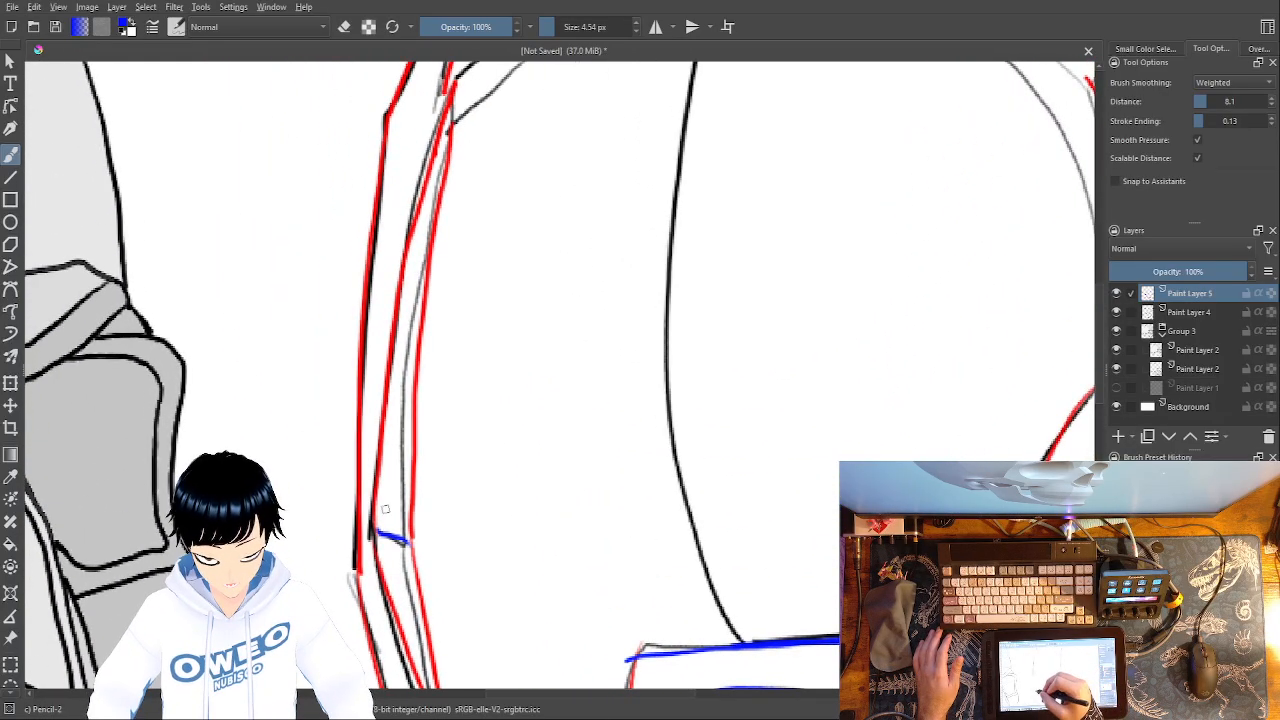
mouse_move(487, 213)
left_mouse_down()
mouse_move(524, 335)
mouse_move(456, 597)
left_mouse_up()
left_click_drag(690, 293, 413, 455)
mouse_move(683, 345)
left_mouse_down()
mouse_move(598, 383)
mouse_move(424, 497)
left_mouse_up()
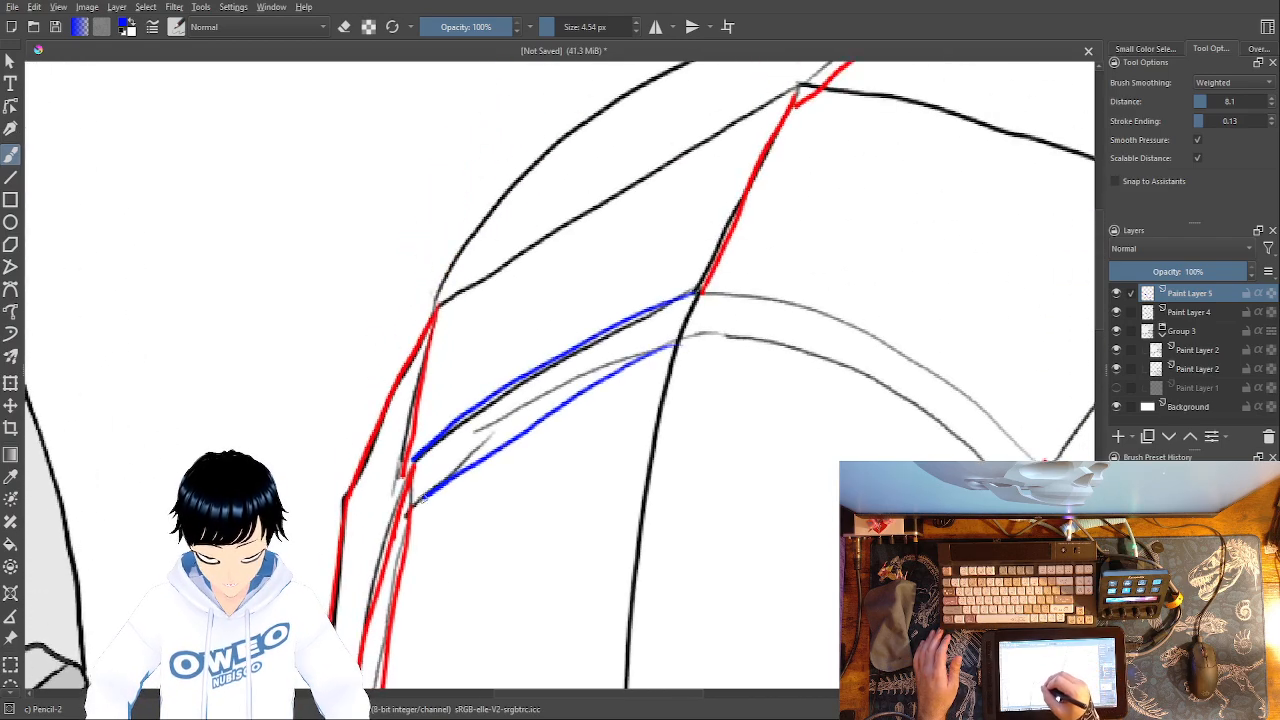
- Trace the outer rear contour of the cranium and the plane edge beneath it in blue
left_click_drag(648, 436, 608, 585)
left_click_drag(760, 240, 390, 455)
mouse_move(906, 124)
left_mouse_down()
mouse_move(772, 162)
mouse_move(514, 288)
mouse_move(393, 425)
left_mouse_up()
left_click_drag(672, 375, 107, 470)
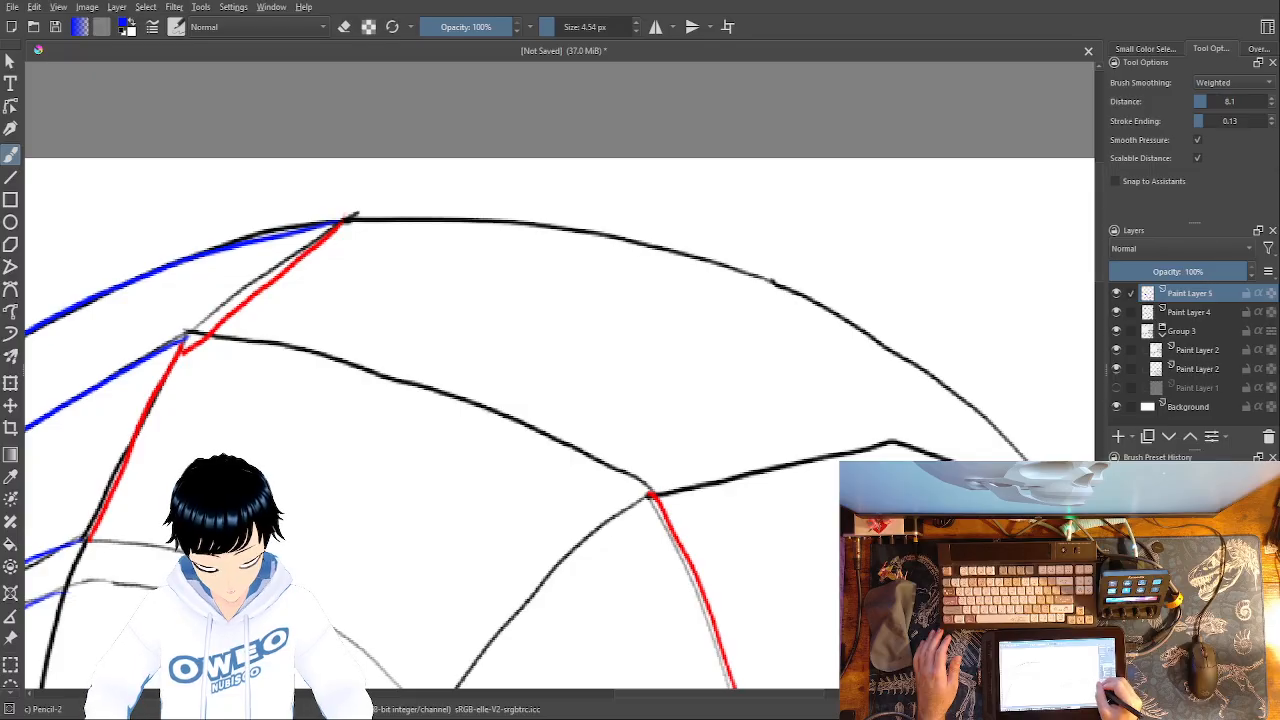
- Trace the crown's front outline and the plane edges running across the upper forehead in blue
mouse_move(1012, 452)
left_mouse_down()
mouse_move(852, 338)
mouse_move(614, 236)
mouse_move(347, 224)
left_mouse_up()
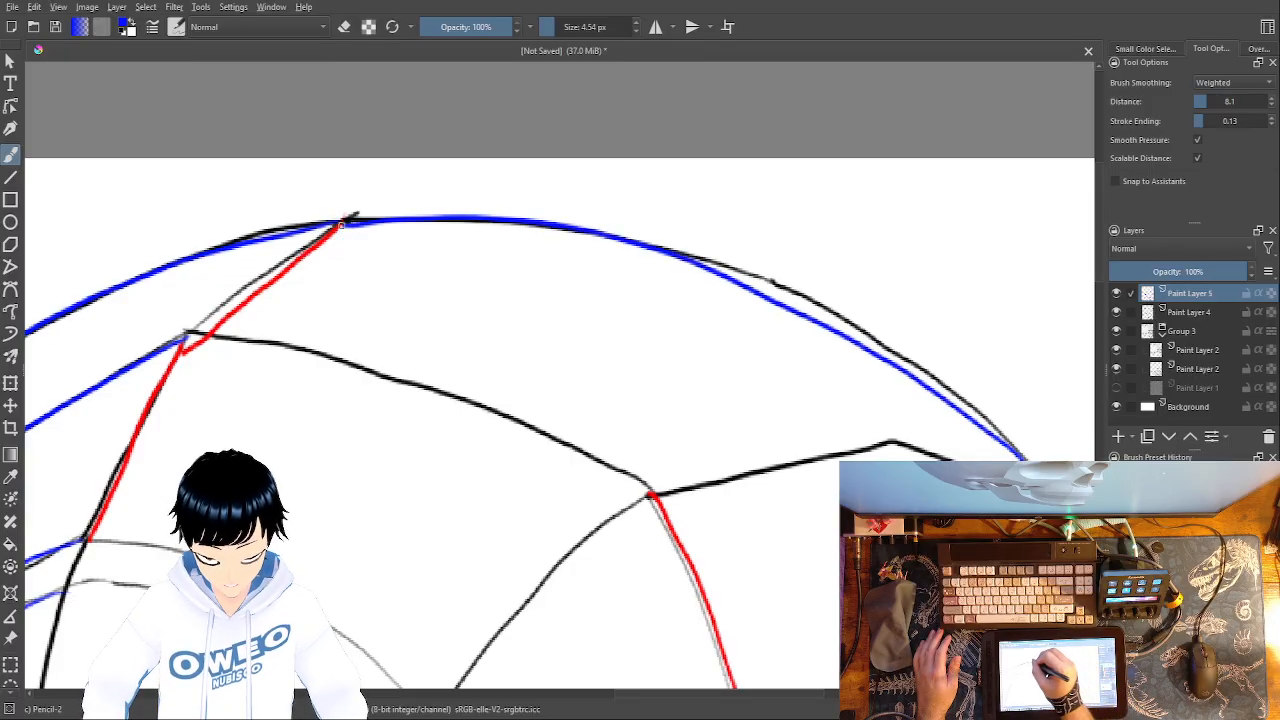
mouse_move(938, 452)
left_mouse_down()
mouse_move(645, 497)
mouse_move(521, 401)
left_mouse_up()
key("ctrl+z")
mouse_move(652, 492)
left_mouse_down()
mouse_move(568, 440)
mouse_move(324, 350)
mouse_move(188, 333)
left_mouse_up()
left_click_drag(706, 436, 831, 120)
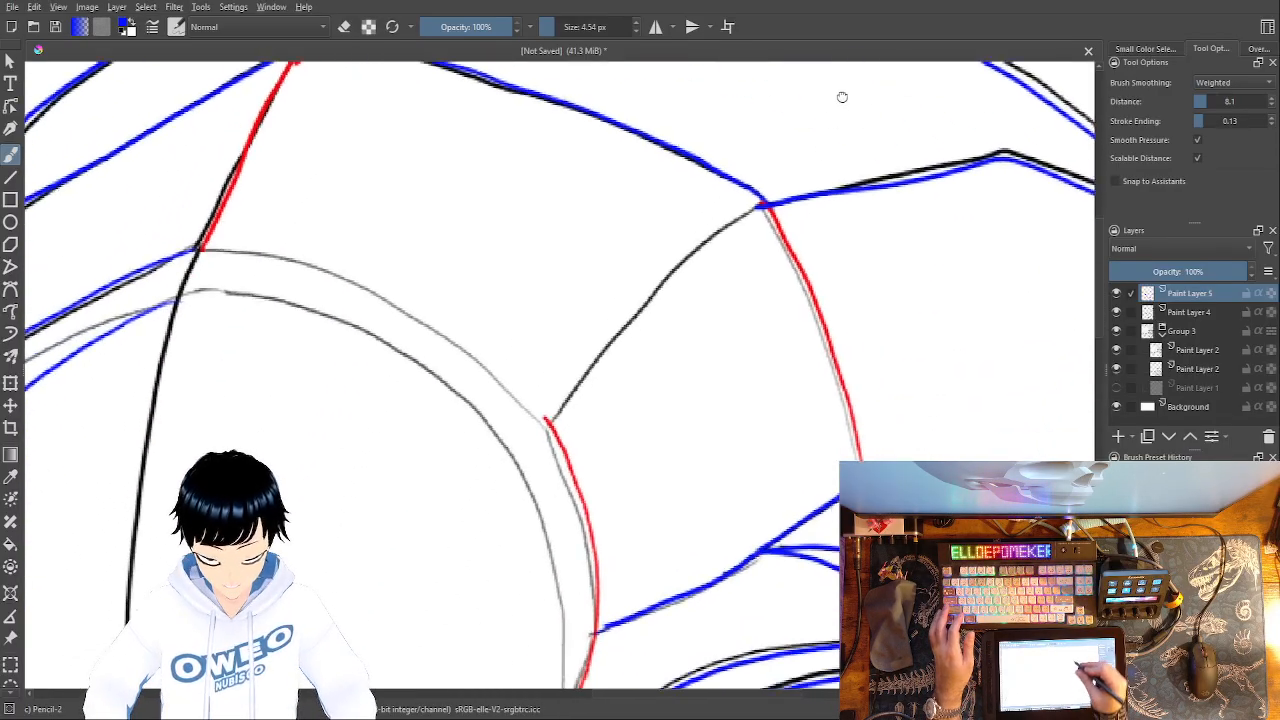
- Trace the diagonal edge between forehead and temple and the front stretch of both temporal rim arcs in blue
mouse_move(778, 176)
left_mouse_down()
mouse_move(560, 391)
mouse_move(422, 292)
mouse_move(232, 212)
mouse_move(212, 216)
left_mouse_up()
left_click_drag(783, 345, 881, 196)
mouse_move(676, 536)
left_mouse_down()
mouse_move(666, 438)
mouse_move(616, 276)
mouse_move(476, 152)
mouse_move(280, 122)
left_mouse_up()
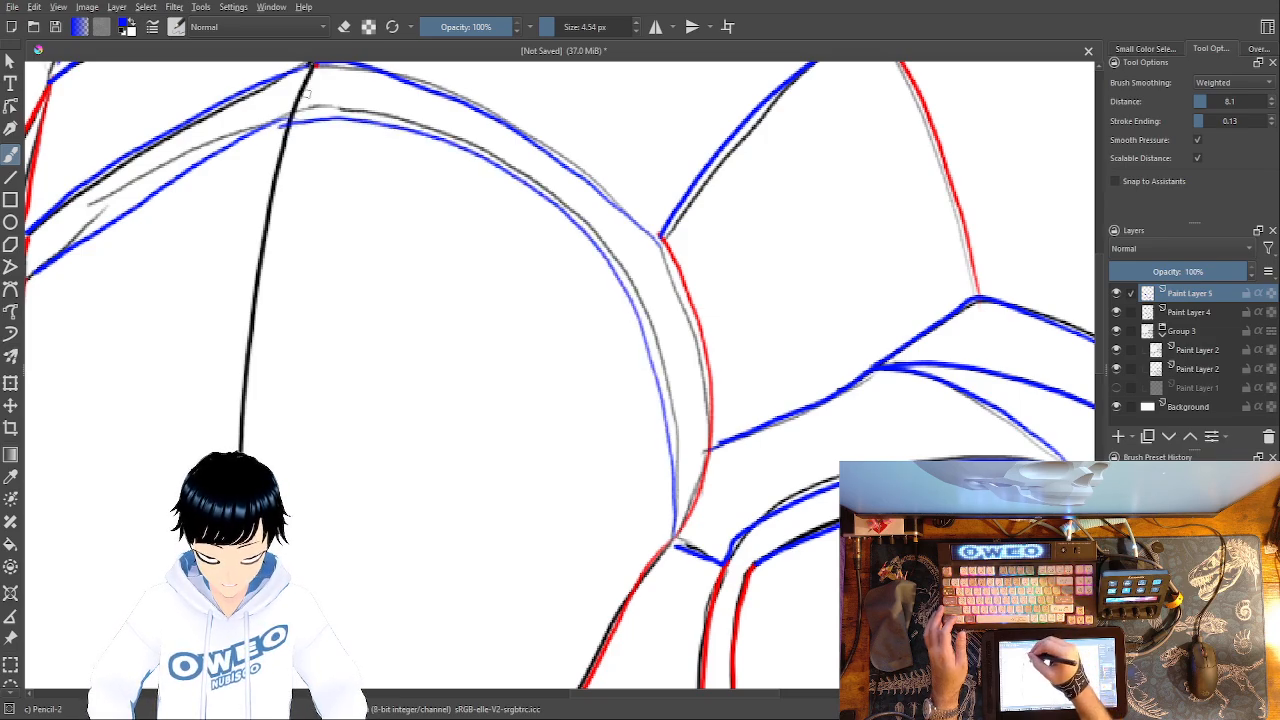
- Switch to red and trace the long vertical edge down the side of the cranium to the cheekbone arch
right_click(357, 192)
left_click(336, 226)
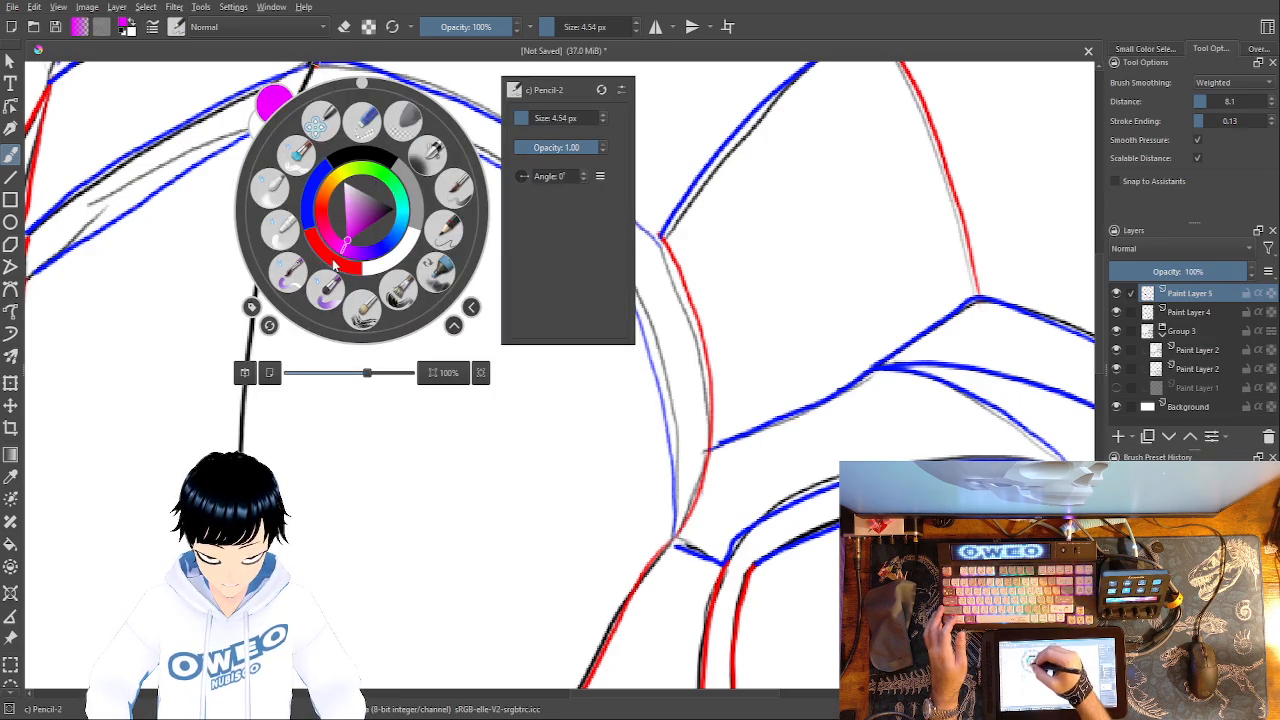
left_click_drag(312, 66, 294, 126)
key("ctrl+z")
scroll(404, 320, "up", 1)
left_click_drag(320, 118, 300, 182)
key("ctrl+z")
left_click_drag(320, 124, 262, 344)
key("ctrl+z")
mouse_move(318, 122)
left_mouse_down()
mouse_move(283, 244)
mouse_move(261, 420)
left_mouse_up()
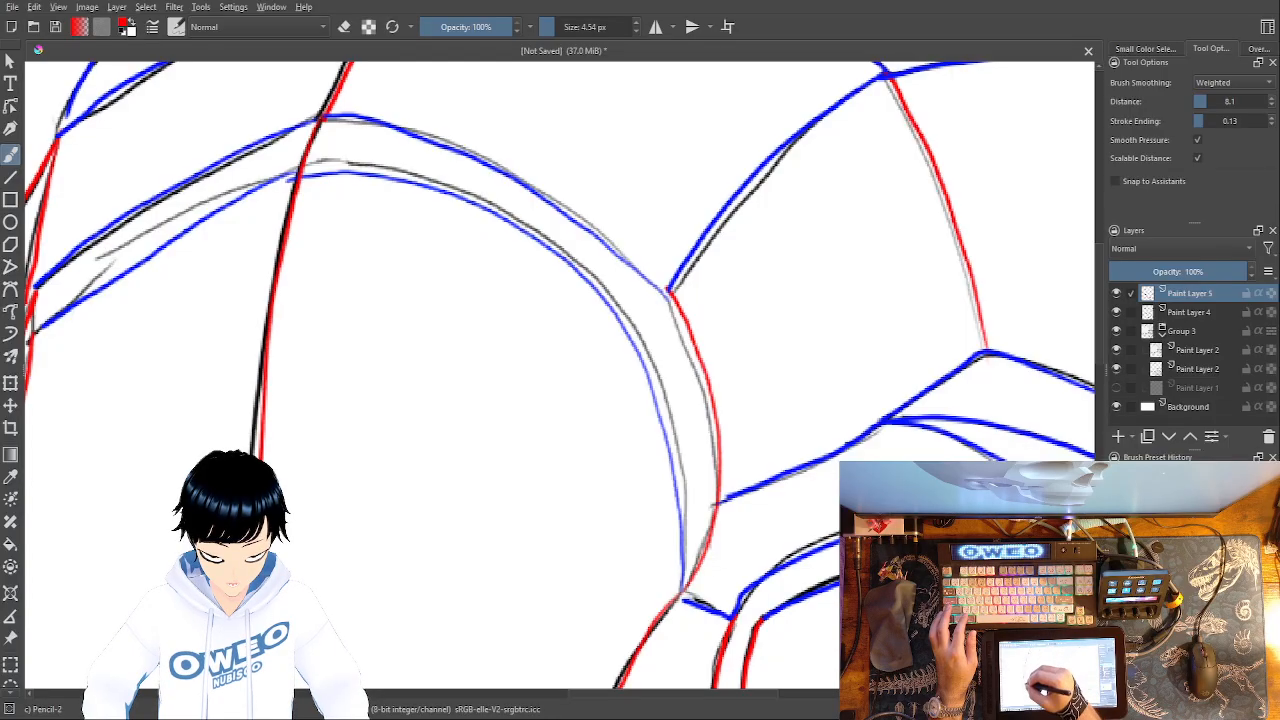
left_click_drag(368, 450, 341, 117)
left_click_drag(231, 290, 265, 457)
left_click_drag(232, 290, 236, 348)
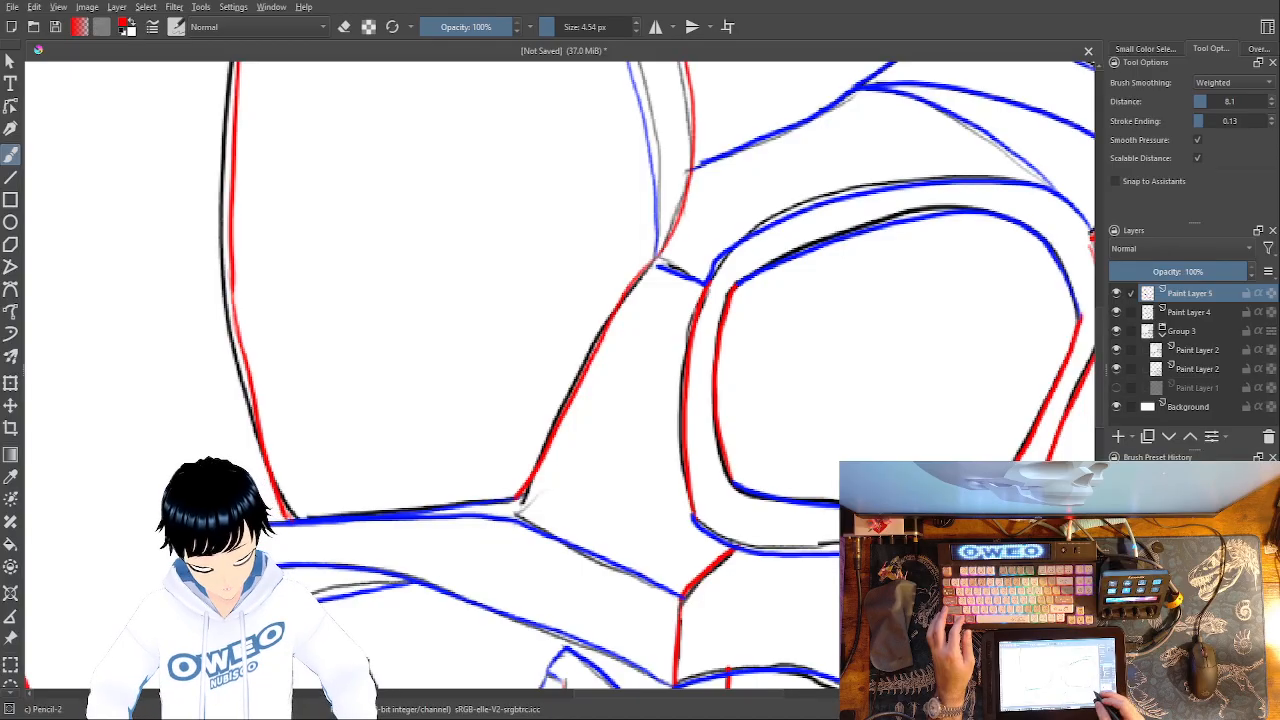
- Switch the brush color back to blue and bring both skull drawings into view
right_click(805, 500)
left_click(768, 510)
mouse_move(768, 512)
left_mouse_down()
mouse_move(680, 523)
mouse_move(571, 277)
mouse_move(769, 536)
mouse_move(654, 331)
mouse_move(683, 229)
left_mouse_up()
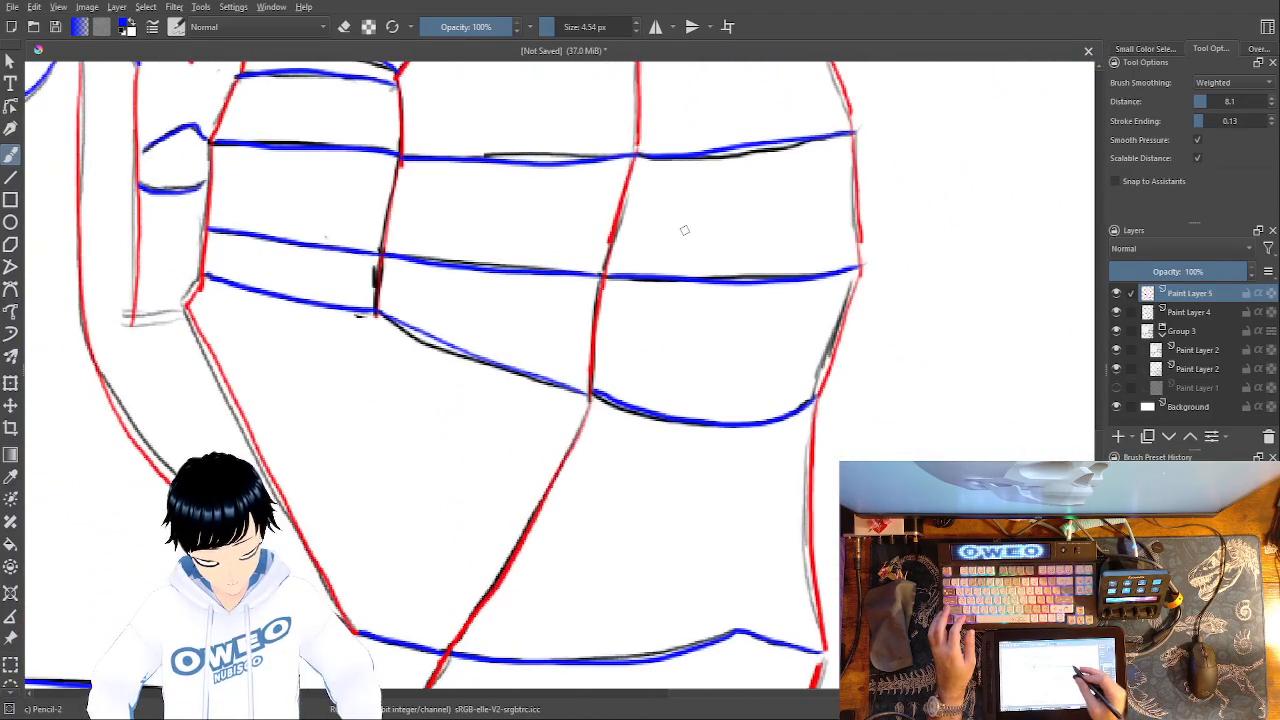
key("1")
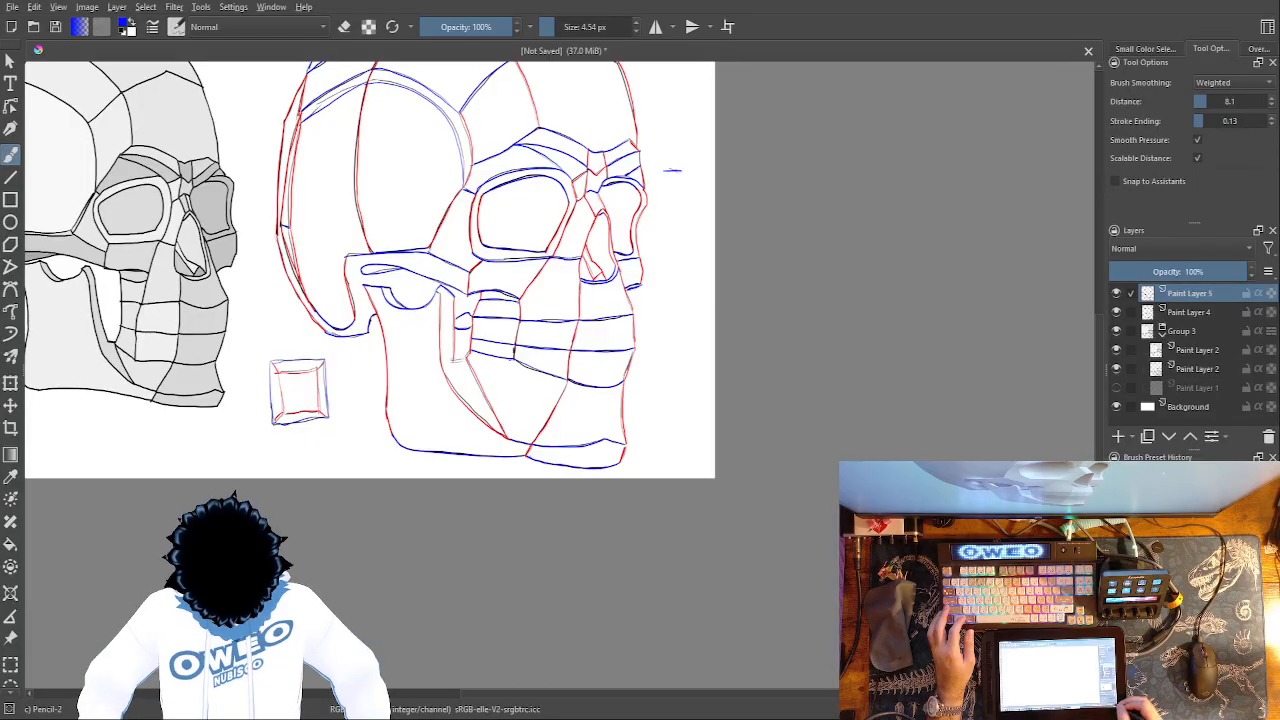
left_click_drag(697, 419, 901, 624)
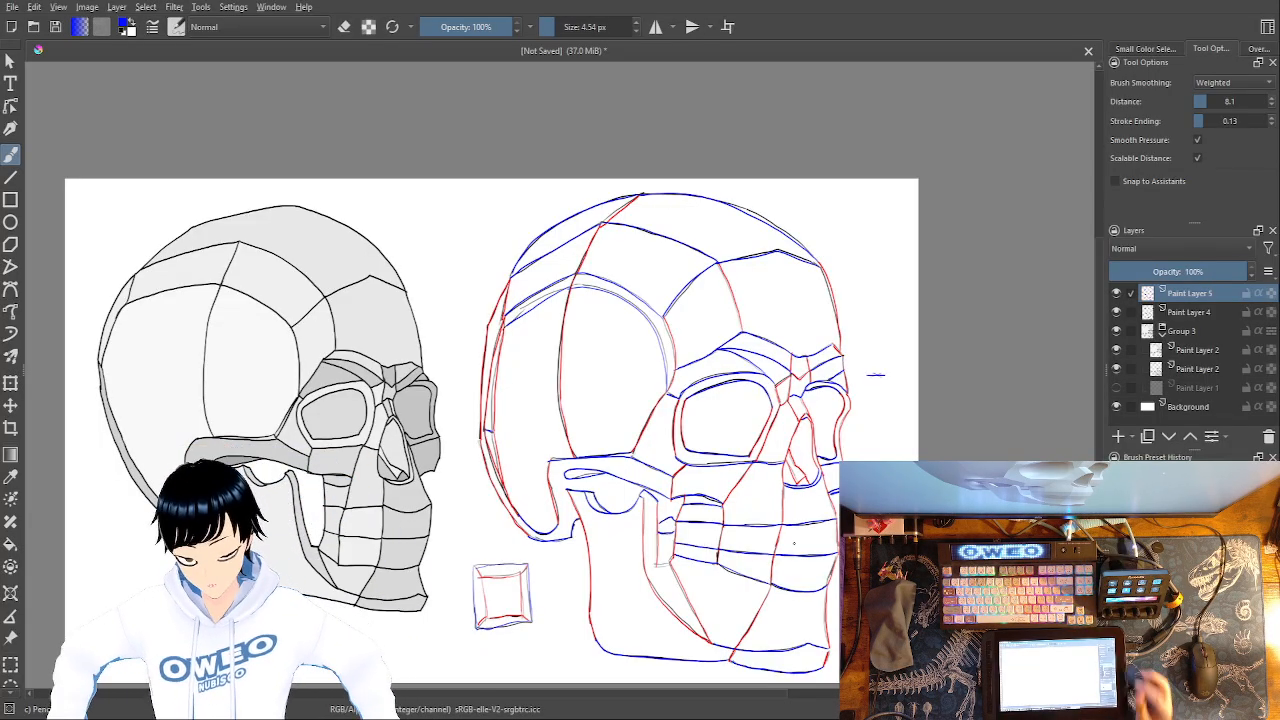
- Toggle the visibility of Paint Layer 5 and Paint Layer 4 to compare the color tracing with the line drawing
left_click(1117, 294)
left_click(1117, 294)
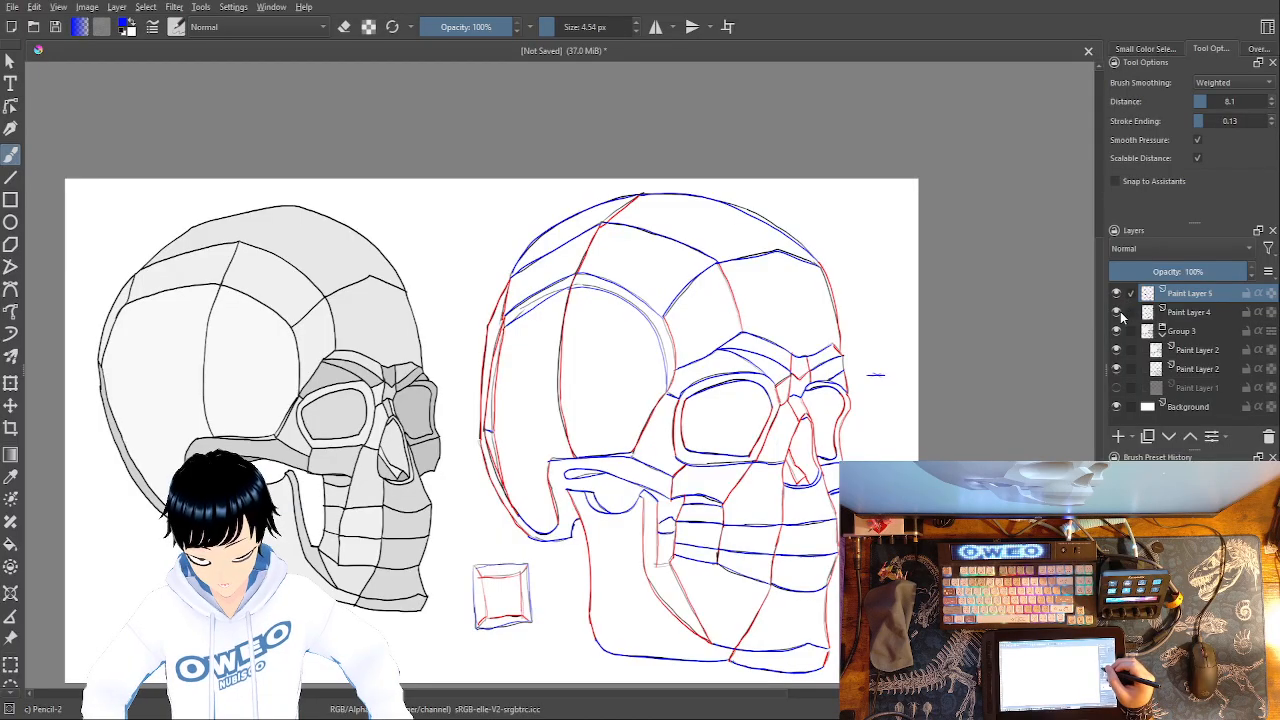
left_click(1117, 312)
left_click(1117, 312)
left_click(1117, 312)
left_click(1117, 312)
left_click(1116, 312)
left_click(1116, 312)
left_click(1116, 312)
left_click(1117, 313)
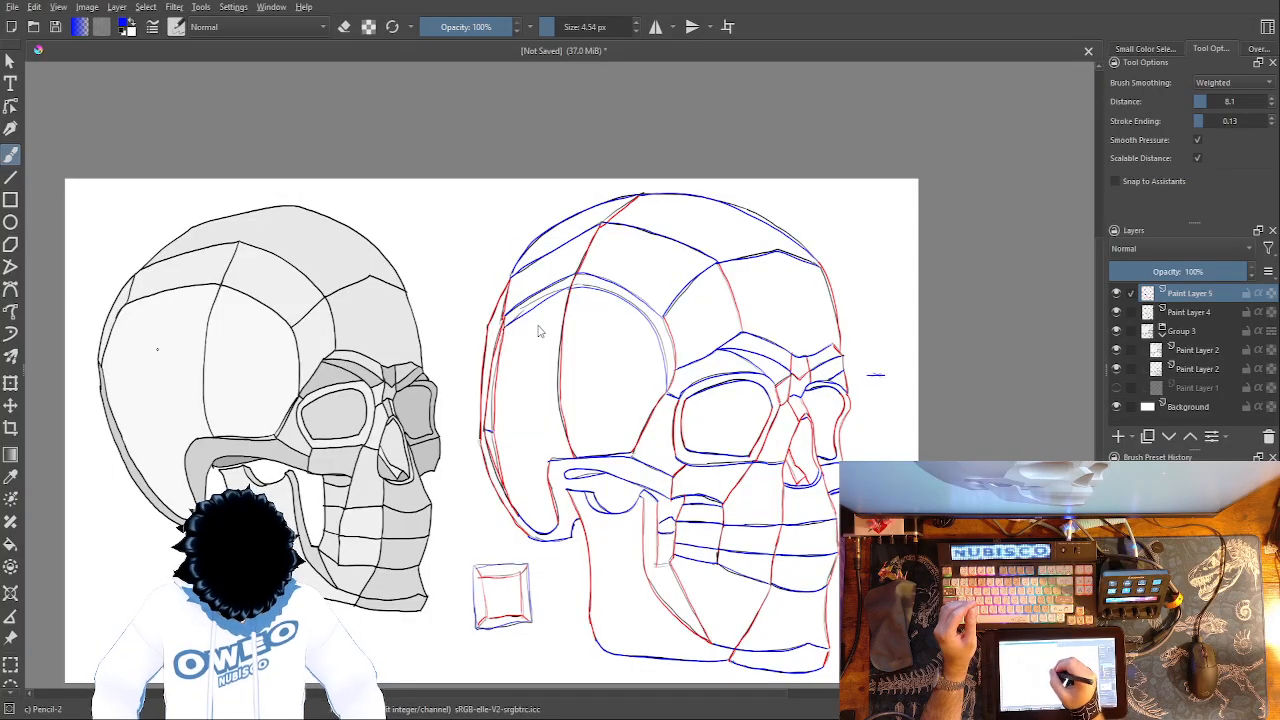
- Save the drawing as scuffedskulls7.png and add a short vertical stroke on the side tooth block
key("ctrl+s")
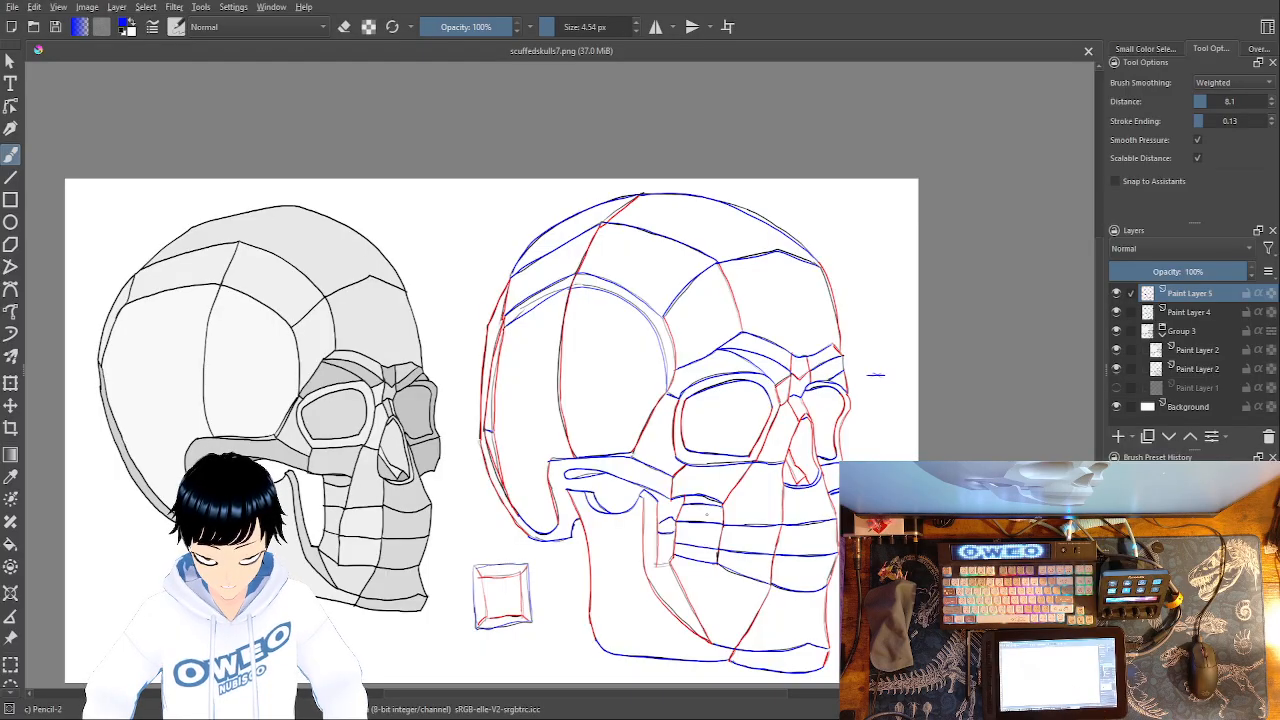
left_click_drag(720, 530, 718, 558)
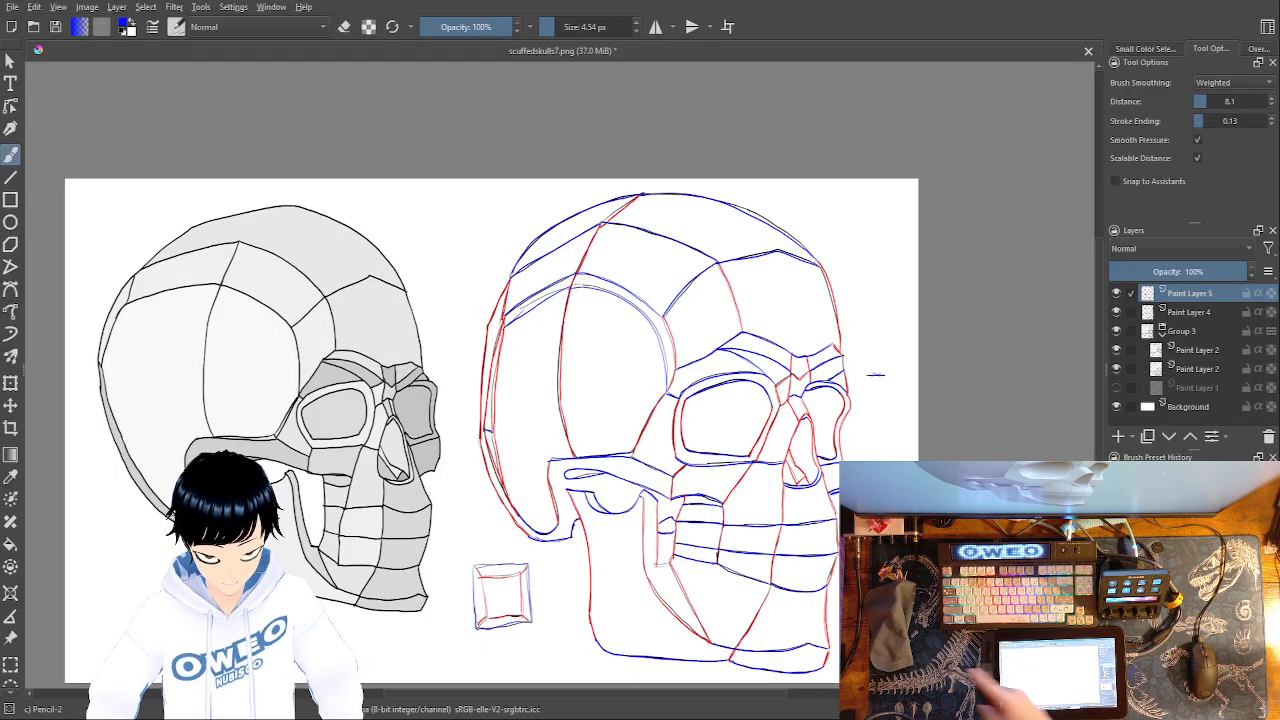